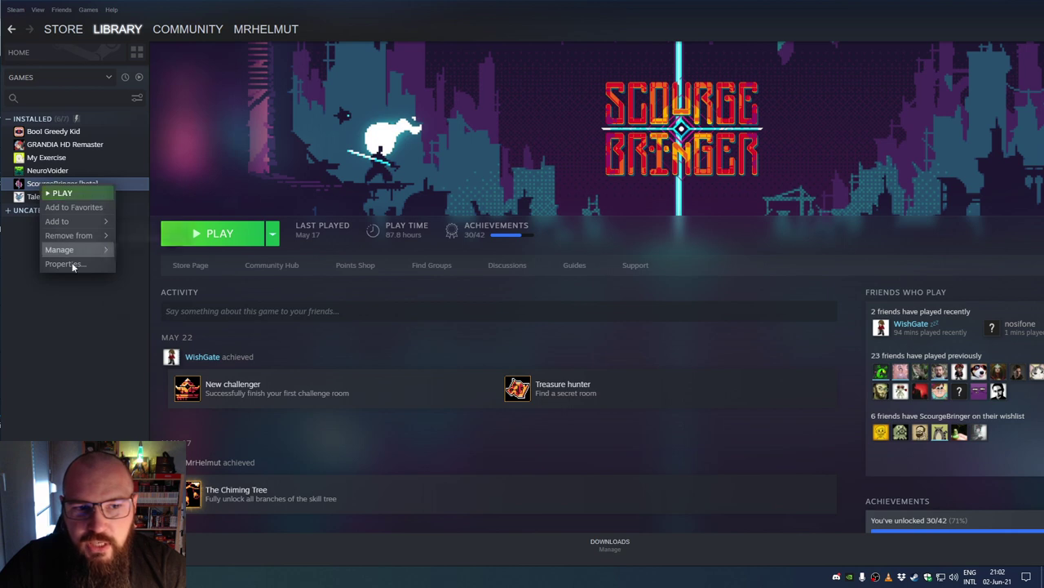
Step: Check the available beta branches in ScourgeBringer's properties, leaving "beta - Beta testing branch" selected
left_click(69, 264)
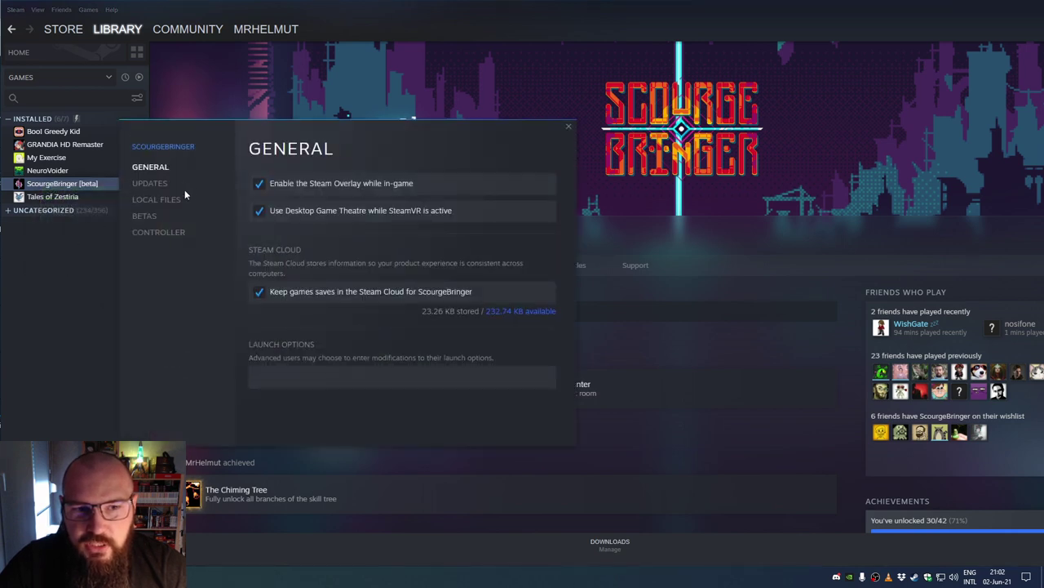
left_click(143, 217)
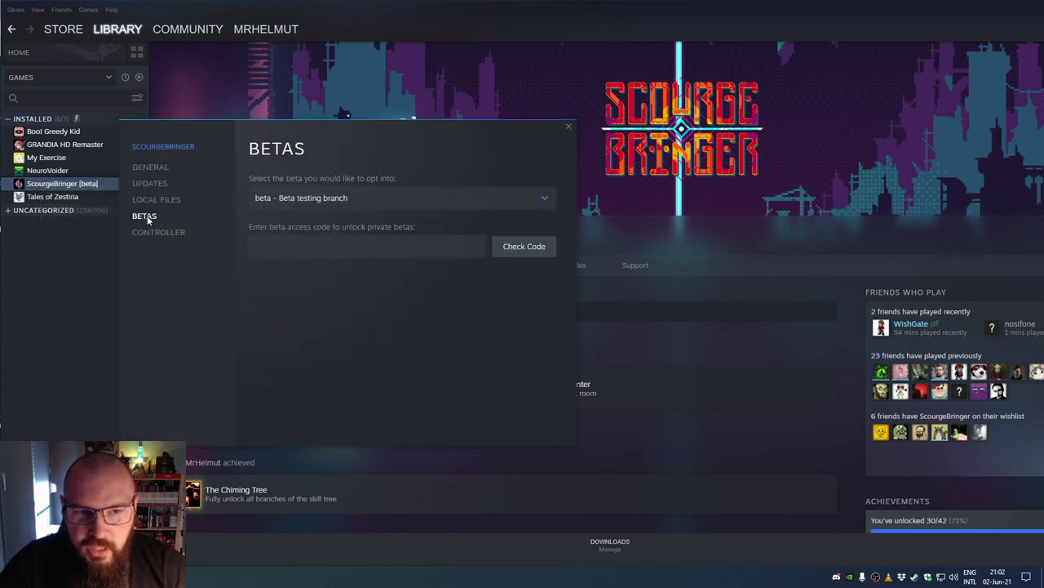
left_click(355, 199)
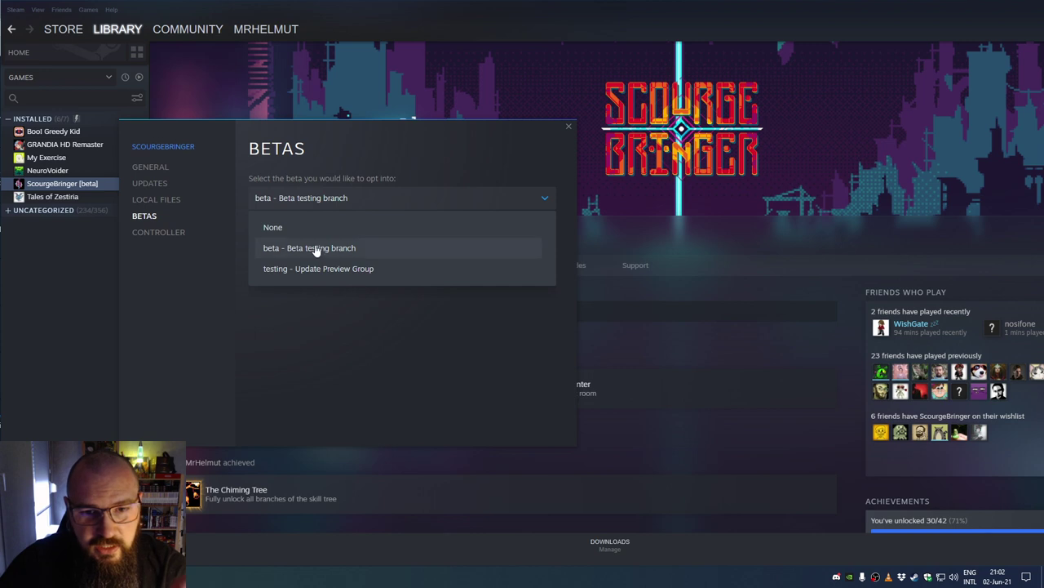
left_click(358, 169)
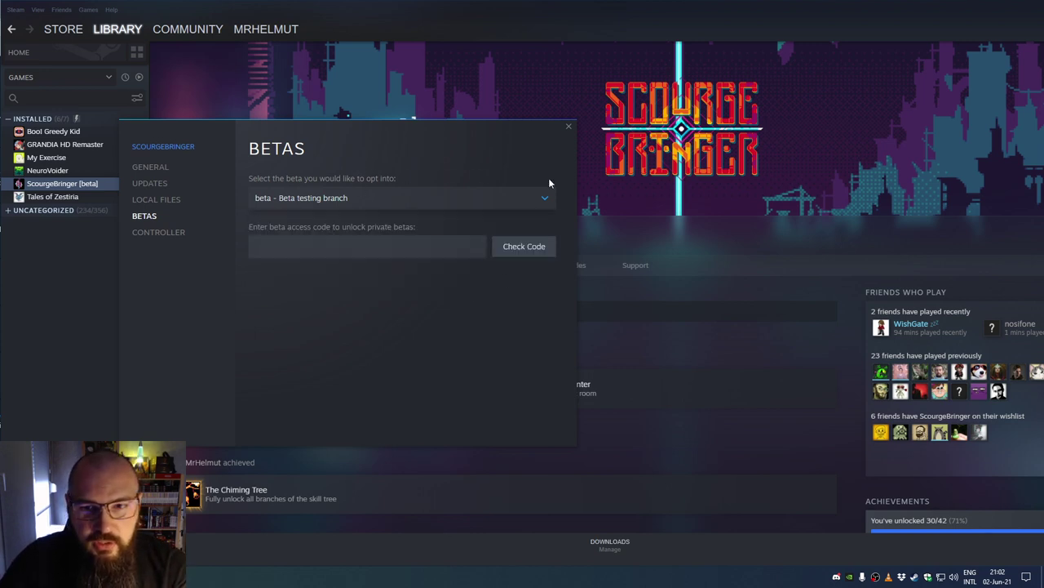
left_click(568, 128)
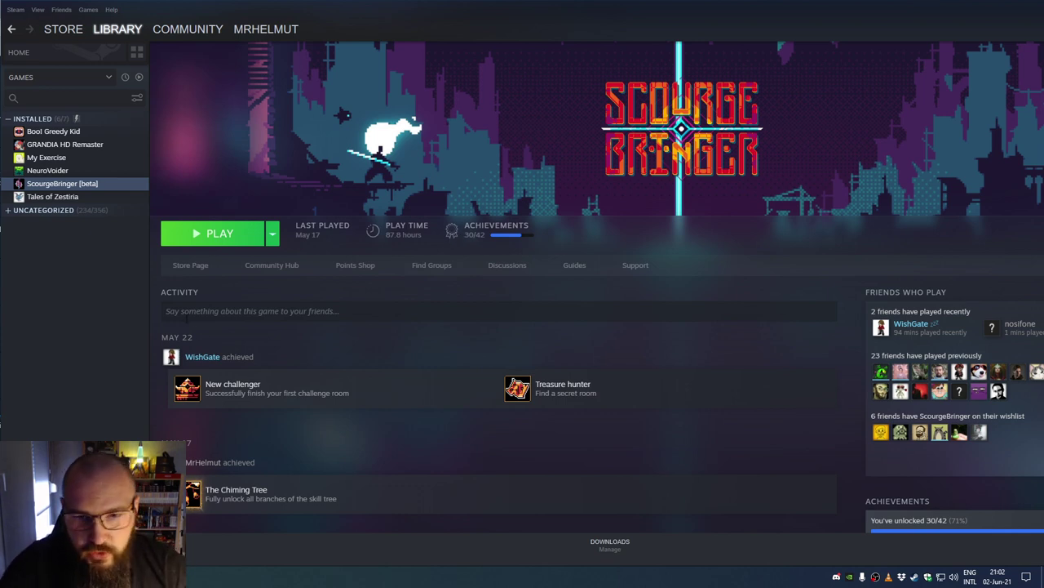
Step: Open ScourgeBringer's installation folder from the local files section of its properties
right_click(95, 186)
left_click(114, 264)
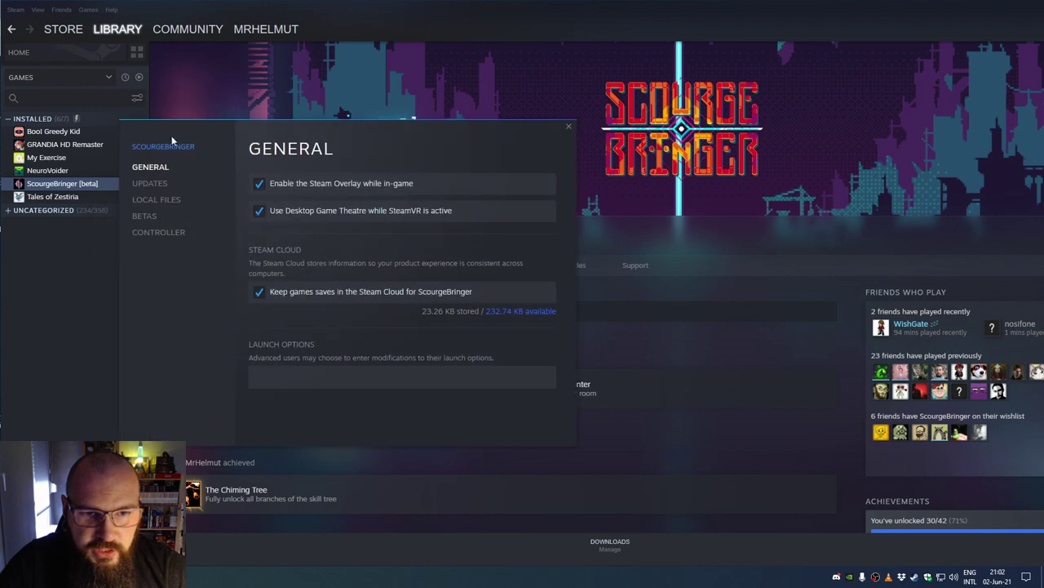
left_click(156, 199)
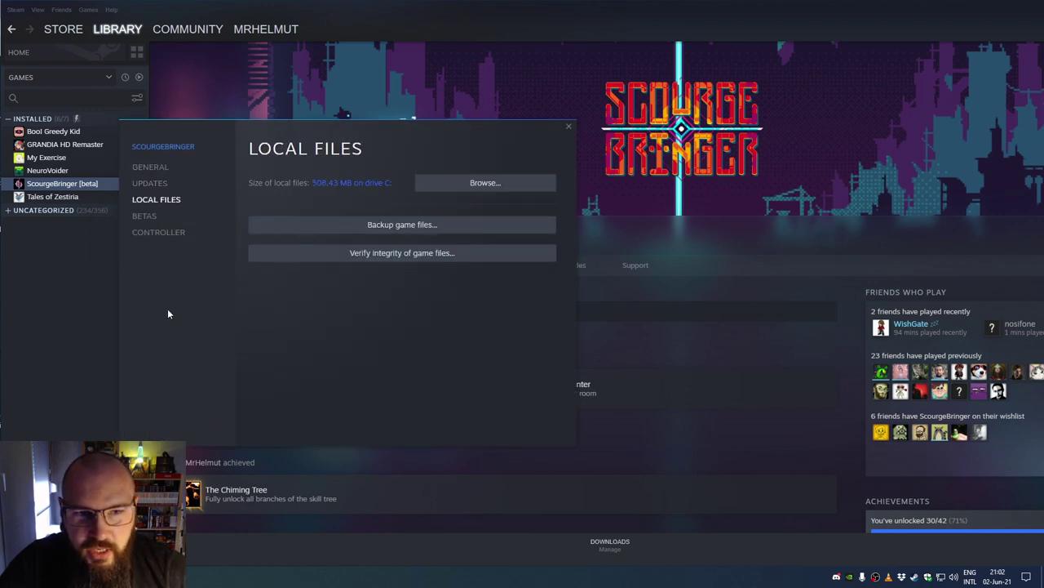
left_click(470, 184)
left_click_drag(216, 202, 434, 151)
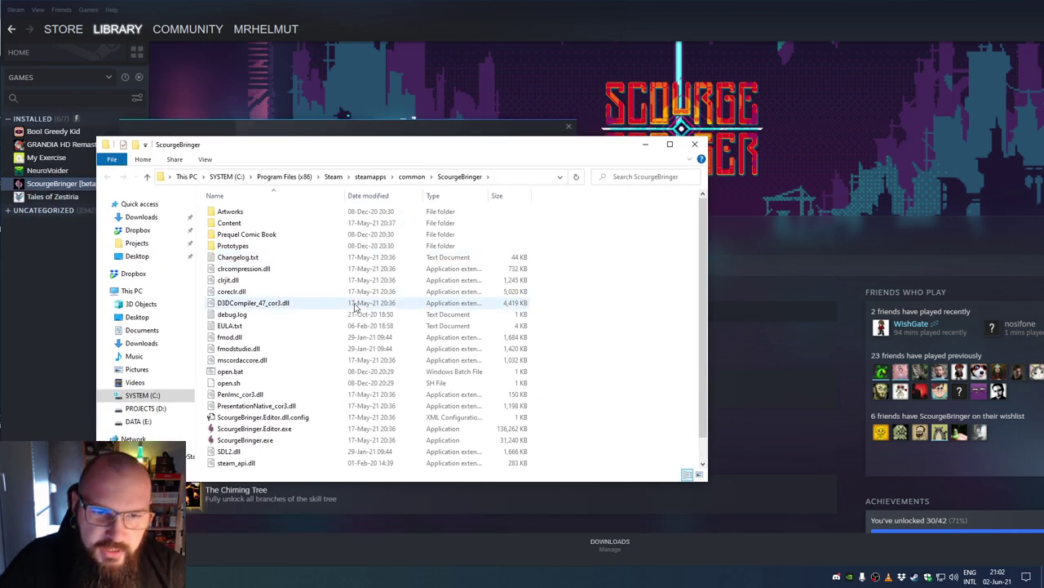
Step: Launch ScourgeBringer.Editor.exe and browse to the game's Content folder in the folder selection dialog
scroll(301, 351, "down", 1)
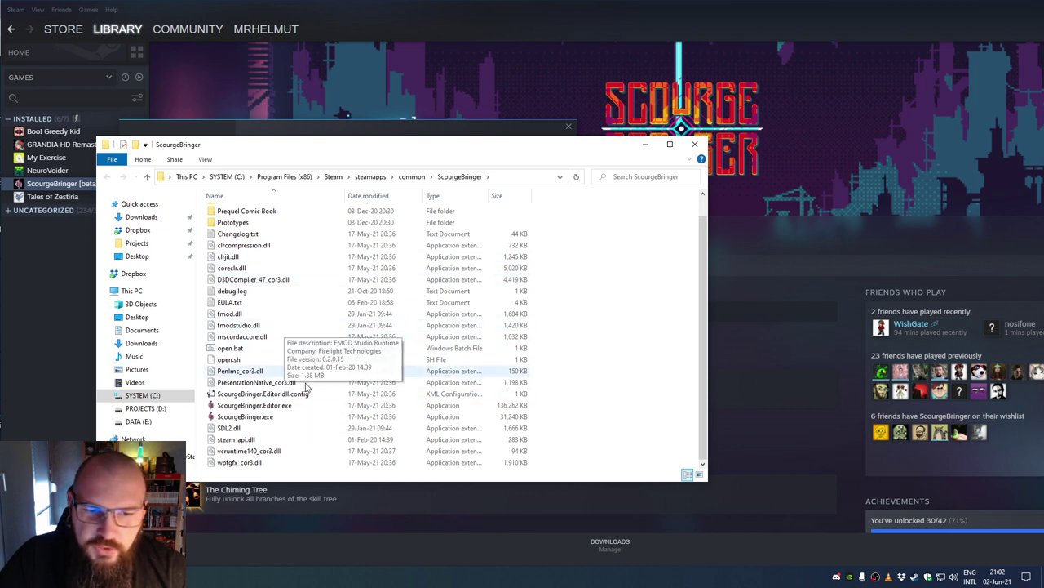
left_click(234, 408)
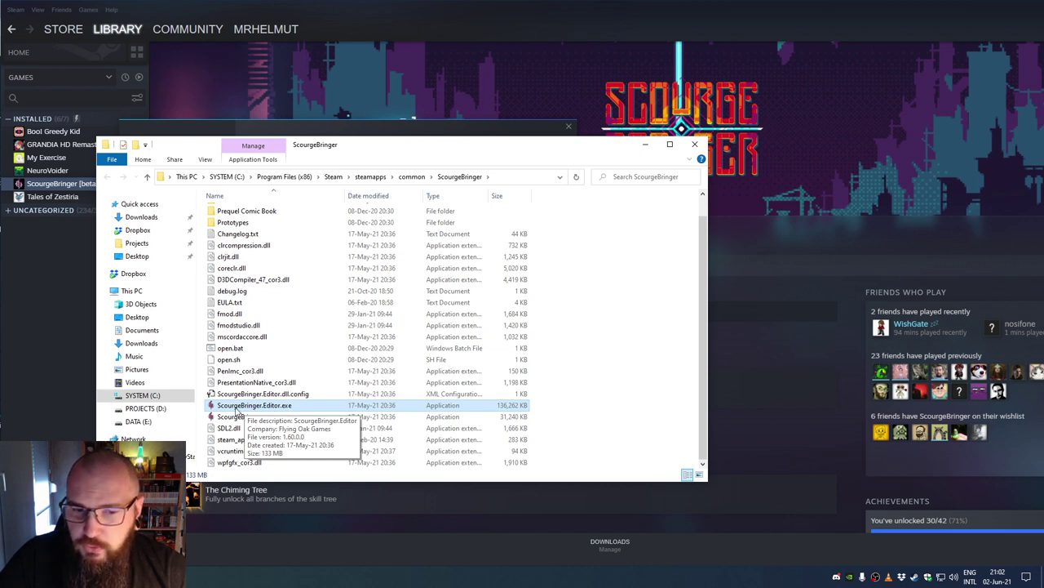
double_click(284, 408)
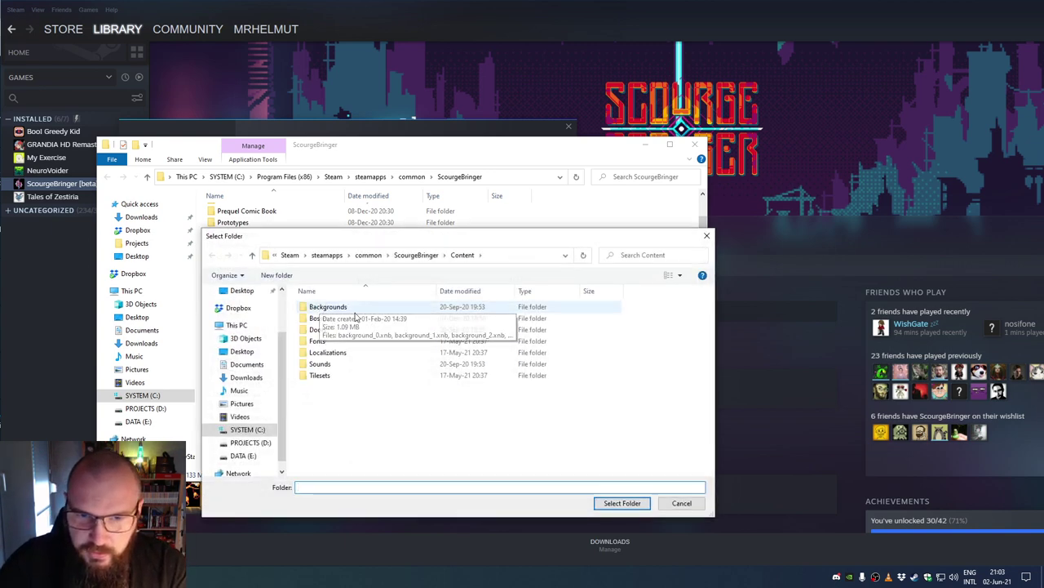
left_click_drag(397, 239, 372, 201)
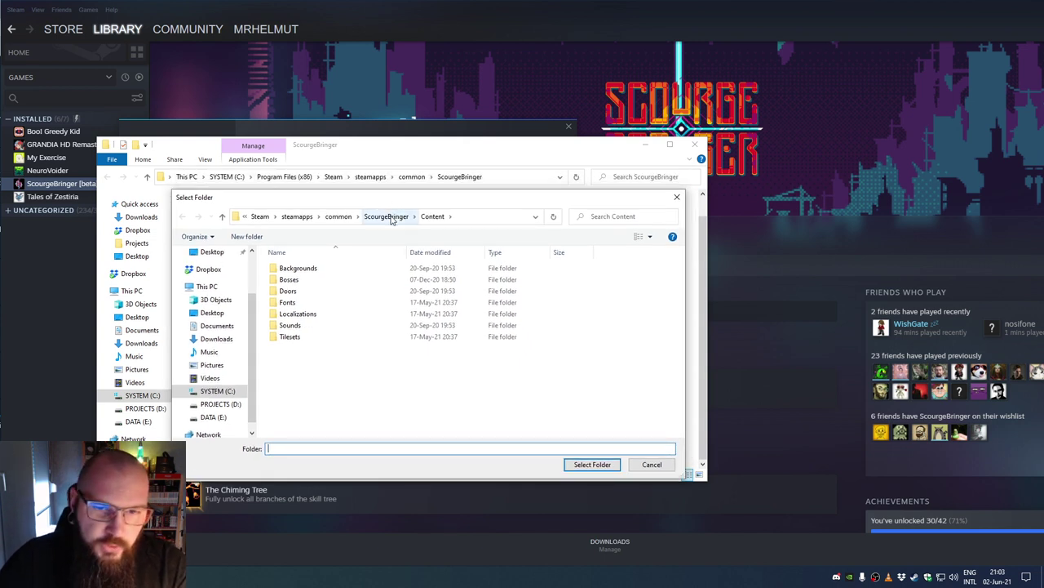
left_click(390, 217)
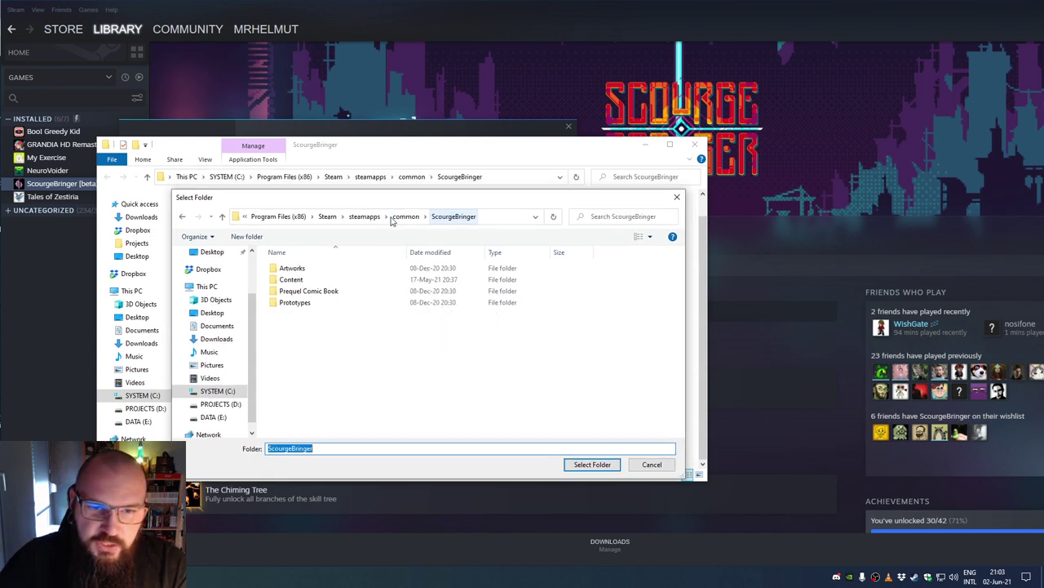
double_click(293, 280)
Step: Locate the Content folder inside the ScourgeBringer installation folder
mouse_move(341, 146)
left_mouse_down()
mouse_move(361, 152)
mouse_move(337, 155)
left_mouse_up()
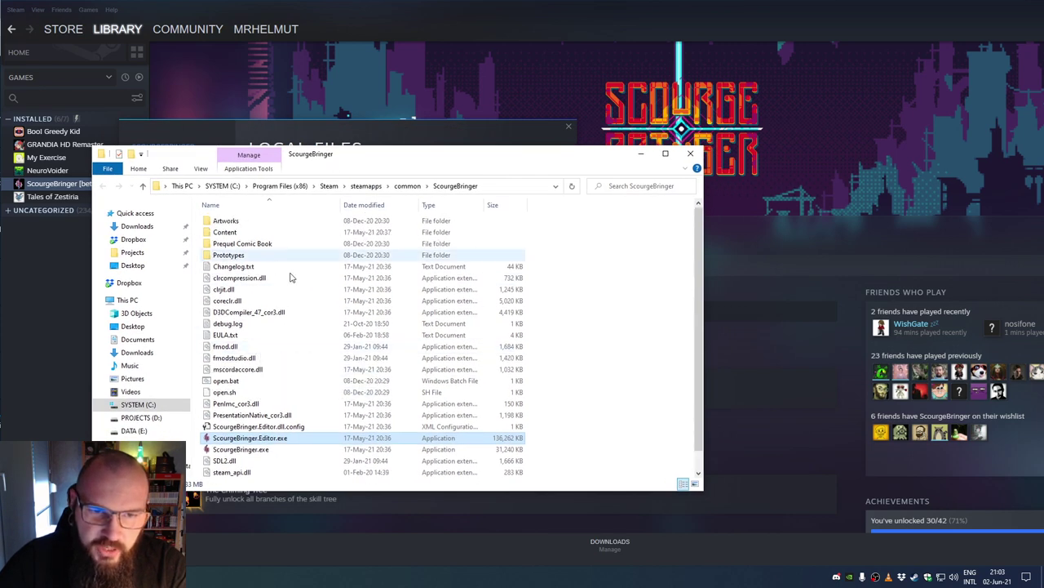
left_click(231, 232)
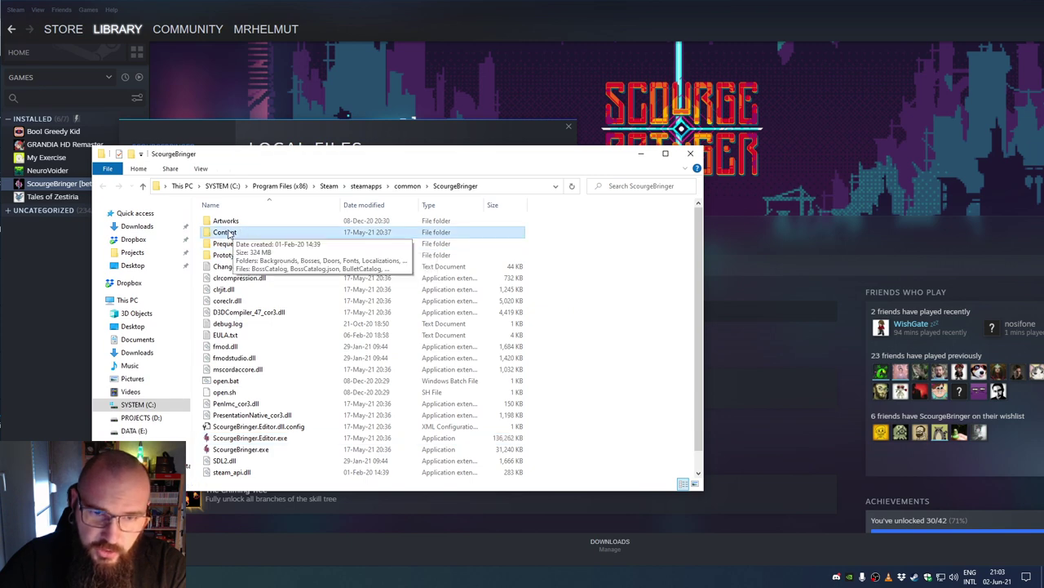
mouse_move(334, 160)
left_mouse_down()
mouse_move(332, 170)
mouse_move(325, 155)
left_mouse_up()
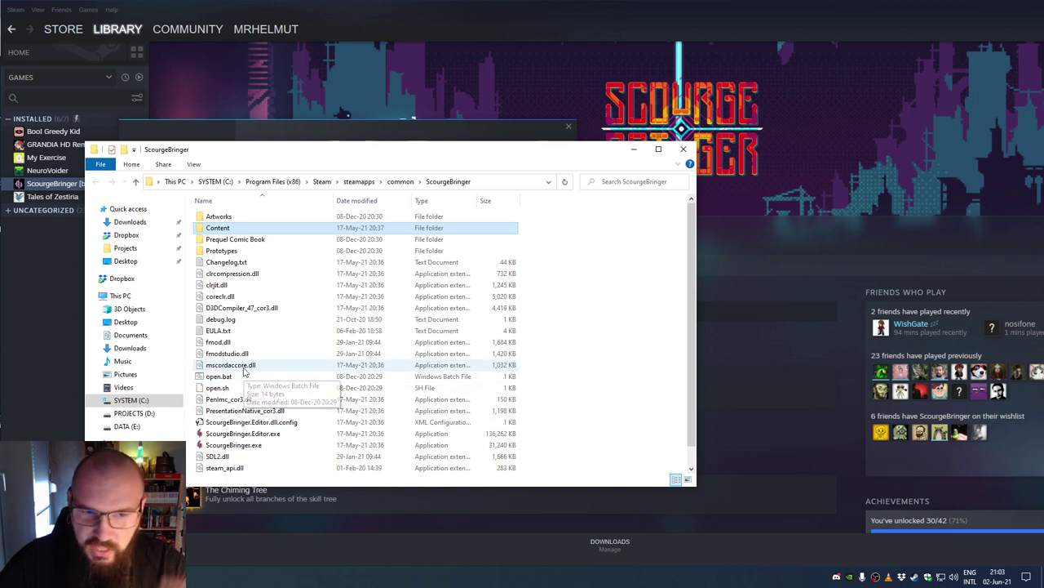
Step: Launch ScourgeBringer.Editor.exe and load the game's Content folder into it
scroll(261, 302, "down", 1)
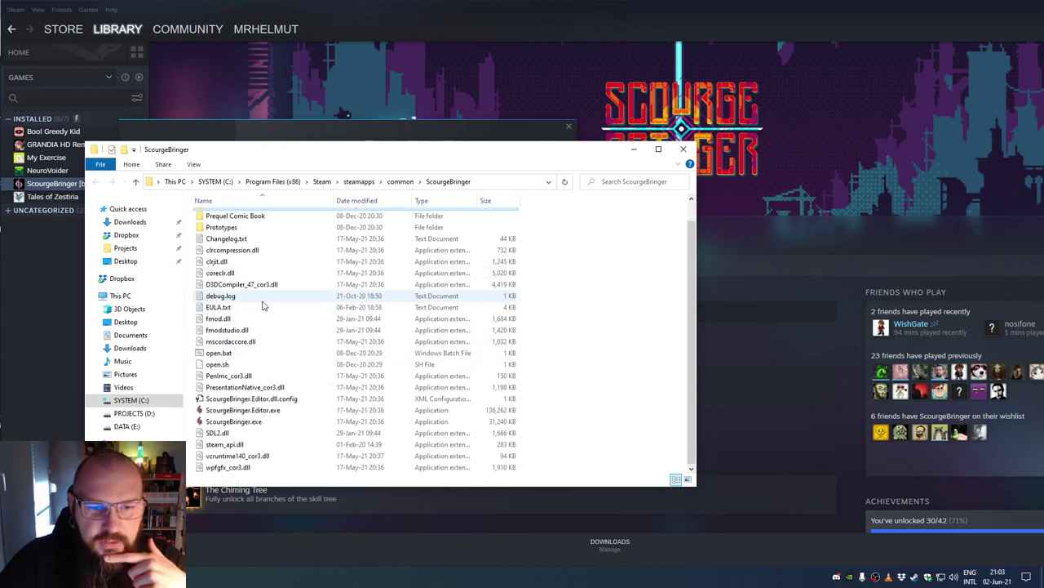
double_click(260, 410)
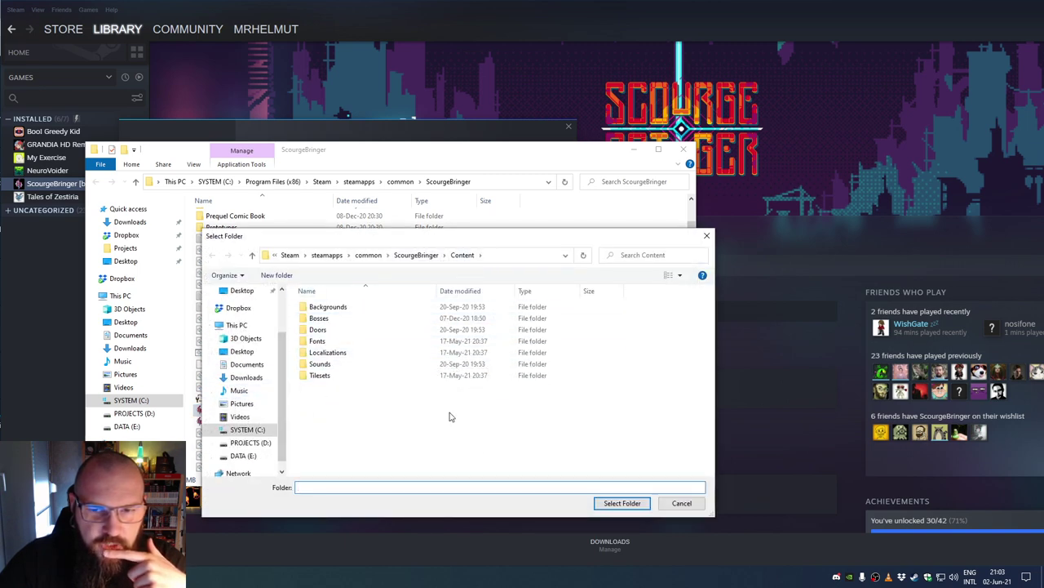
left_click(608, 503)
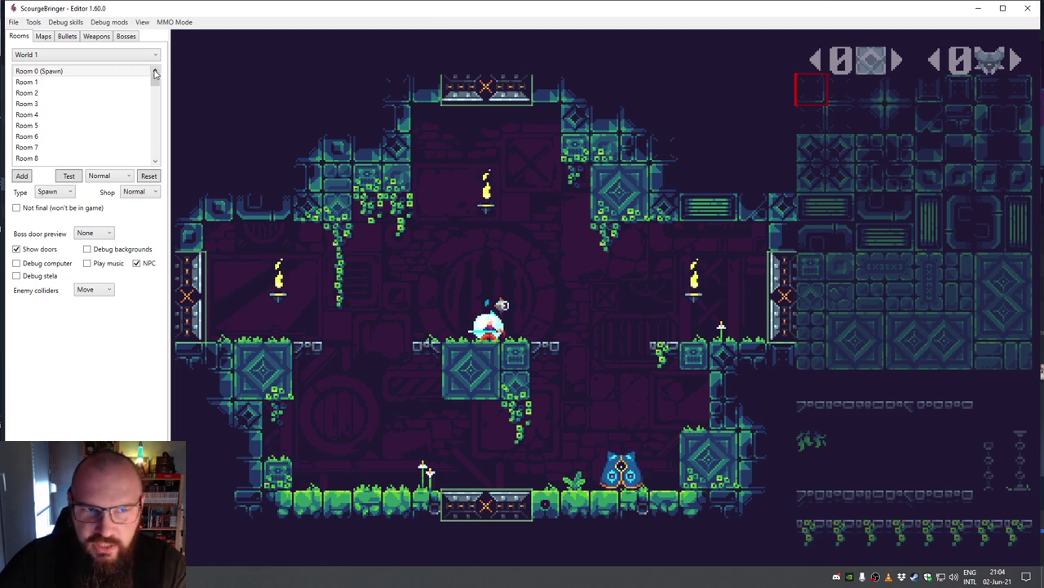
mouse_move(147, 11)
left_mouse_down()
mouse_move(146, 32)
mouse_move(142, 15)
left_mouse_up()
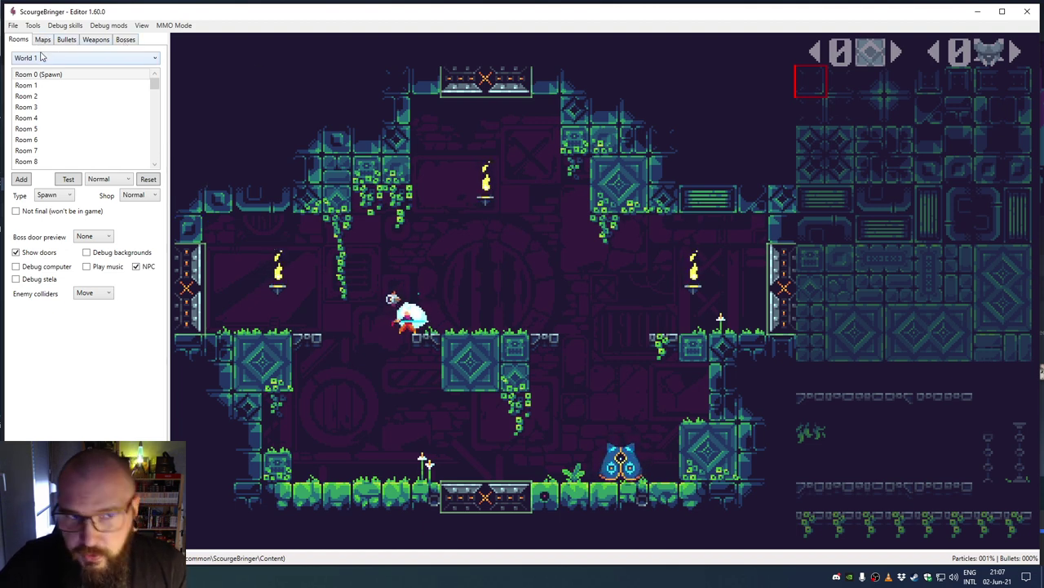
Step: Preview several World 1 rooms, including Room 14, and return to Room 0 (Spawn)
left_click(94, 120)
left_click(89, 129)
left_click(89, 139)
left_click(89, 150)
left_click(87, 96)
mouse_move(151, 82)
left_mouse_down()
mouse_move(151, 132)
mouse_move(152, 89)
left_mouse_up()
left_click(96, 109)
left_click(93, 160)
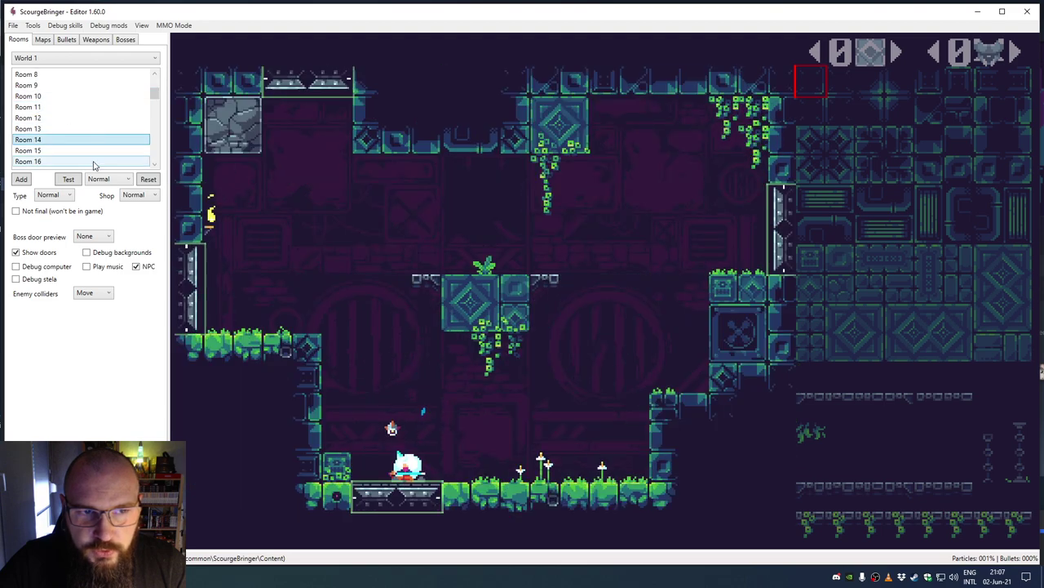
left_click(93, 149)
left_click(88, 96)
scroll(143, 94, "up", 3)
left_click(118, 76)
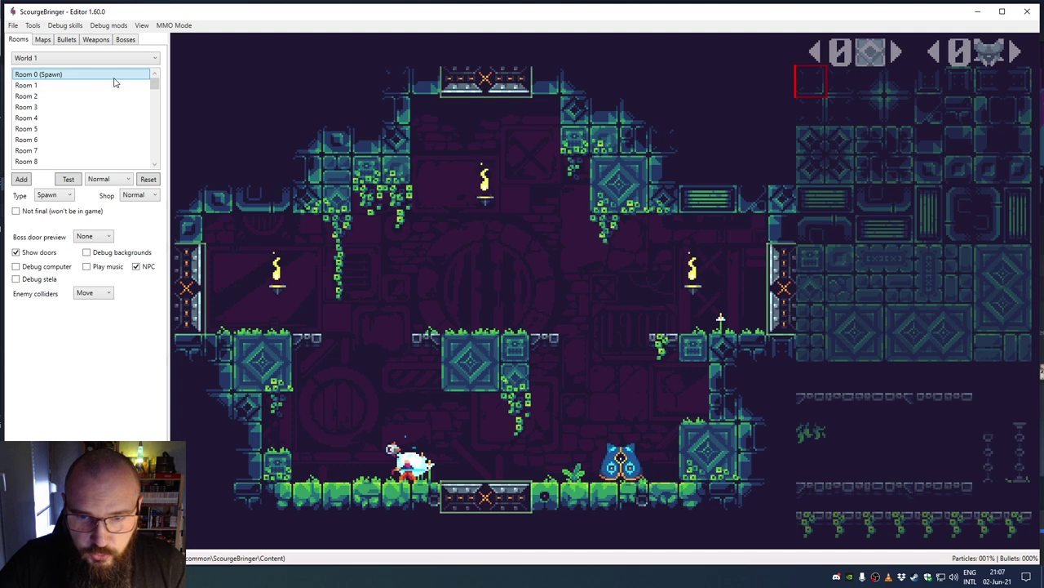
Step: Switch to the Hub world and preview Room 0 and Room 1, returning to Room 0
left_click(99, 59)
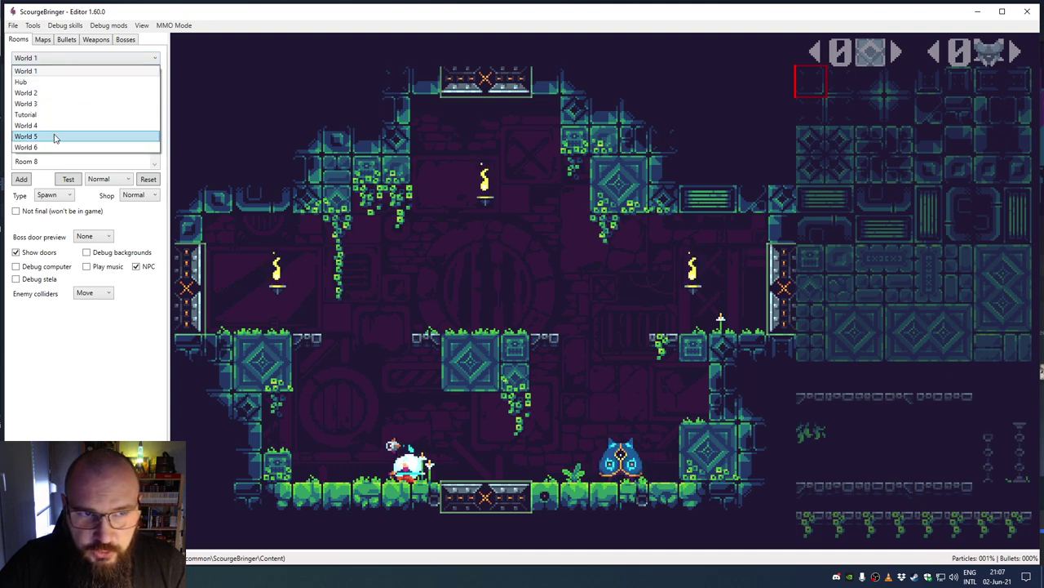
left_click(46, 82)
left_click(49, 74)
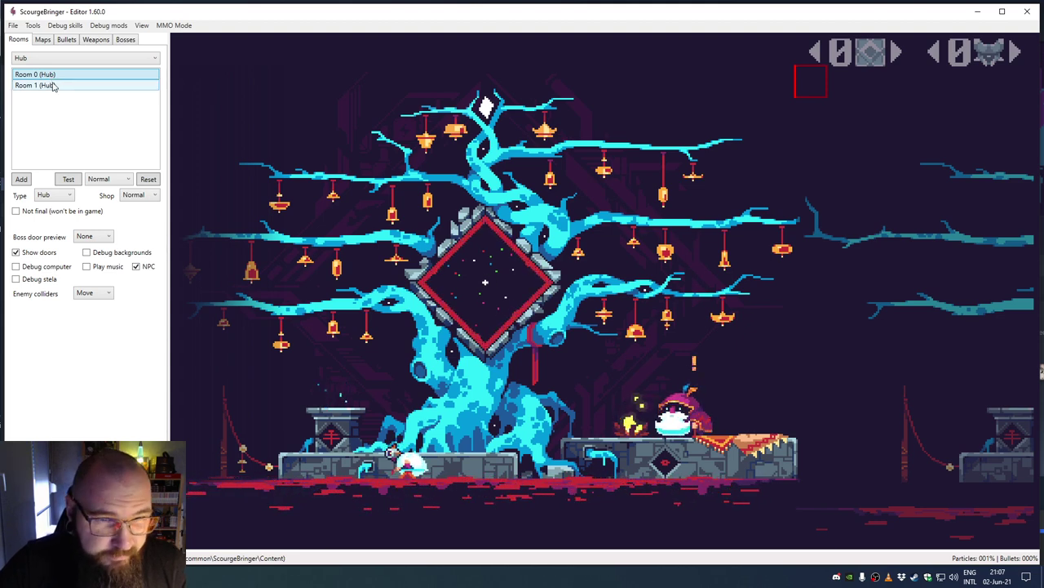
left_click(52, 86)
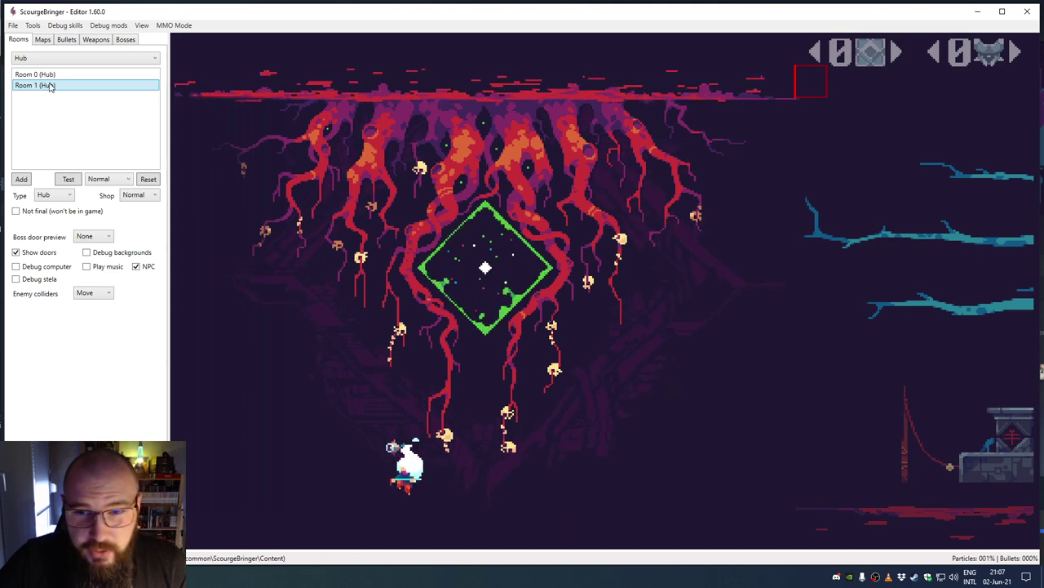
left_click(64, 76)
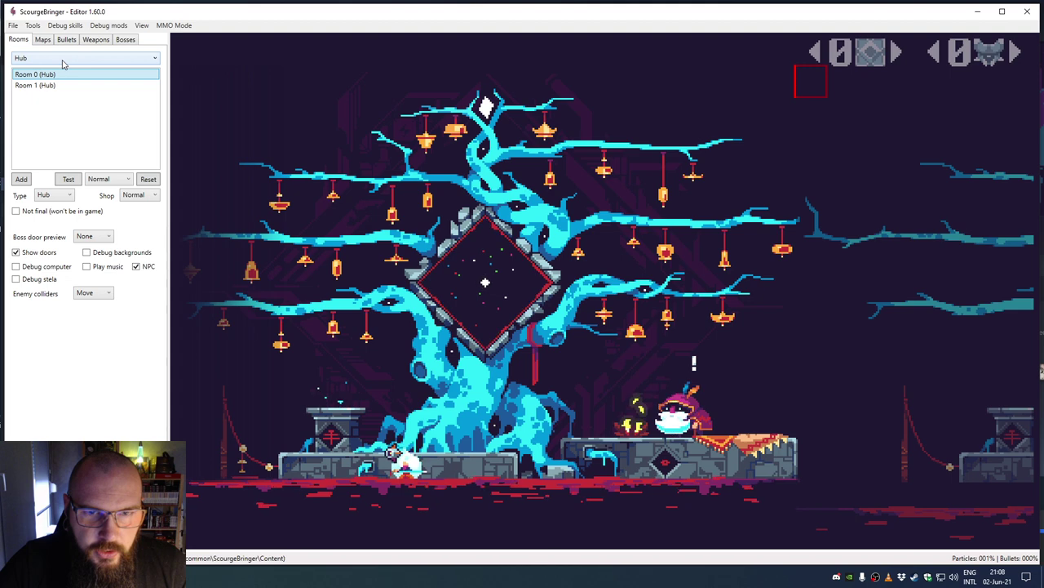
Step: Preview Room 1 (Spawn) of World 2 and bring up the room list of World 3
left_click(72, 58)
left_click(61, 94)
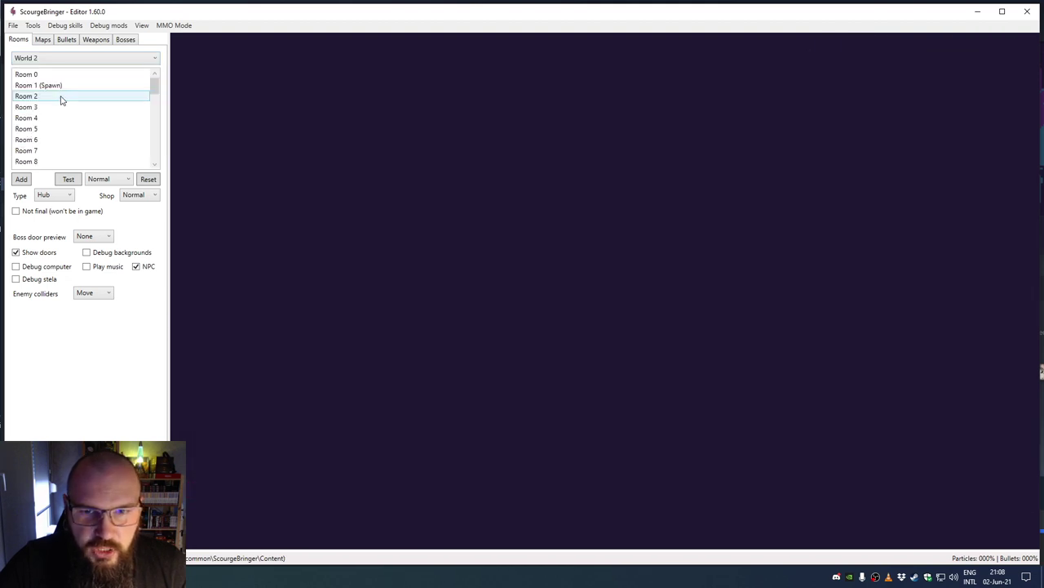
left_click(58, 86)
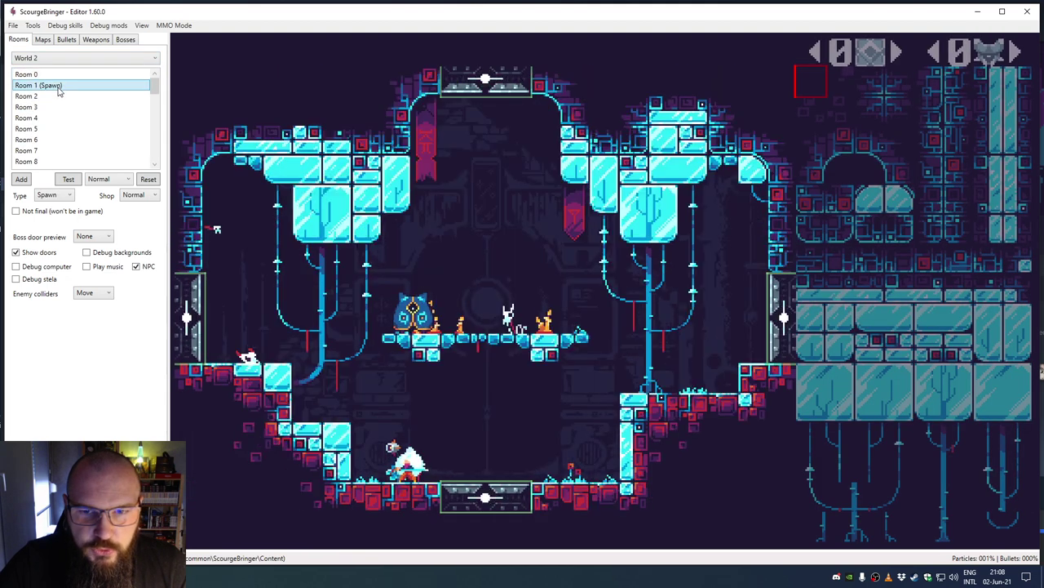
left_click(65, 58)
left_click(58, 105)
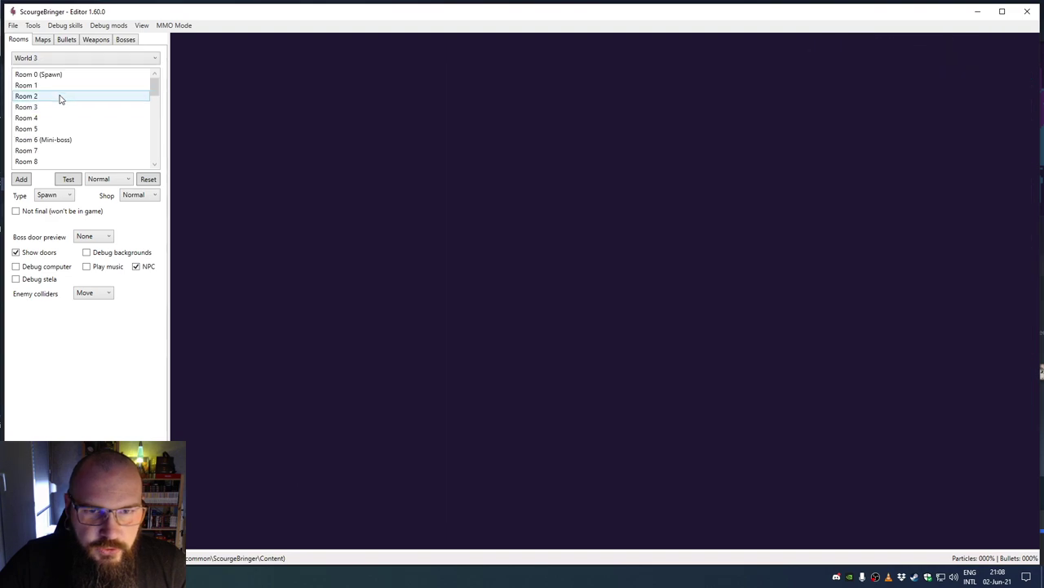
Step: Switch to the Tutorial world and preview several of its rooms, including Room 0, Room 3 and Room 1
left_click(65, 58)
left_click(57, 114)
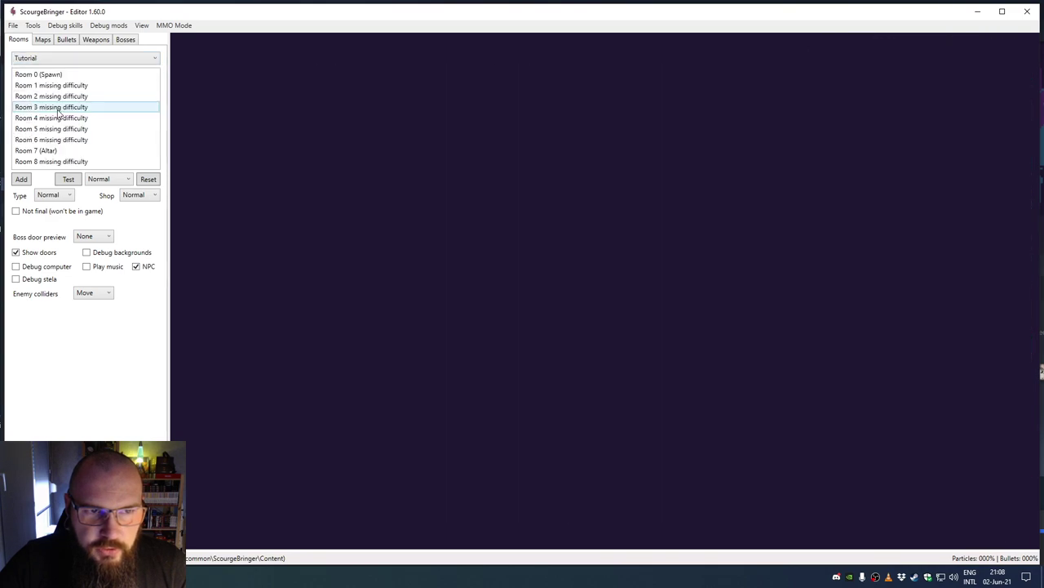
left_click(58, 76)
left_click(53, 107)
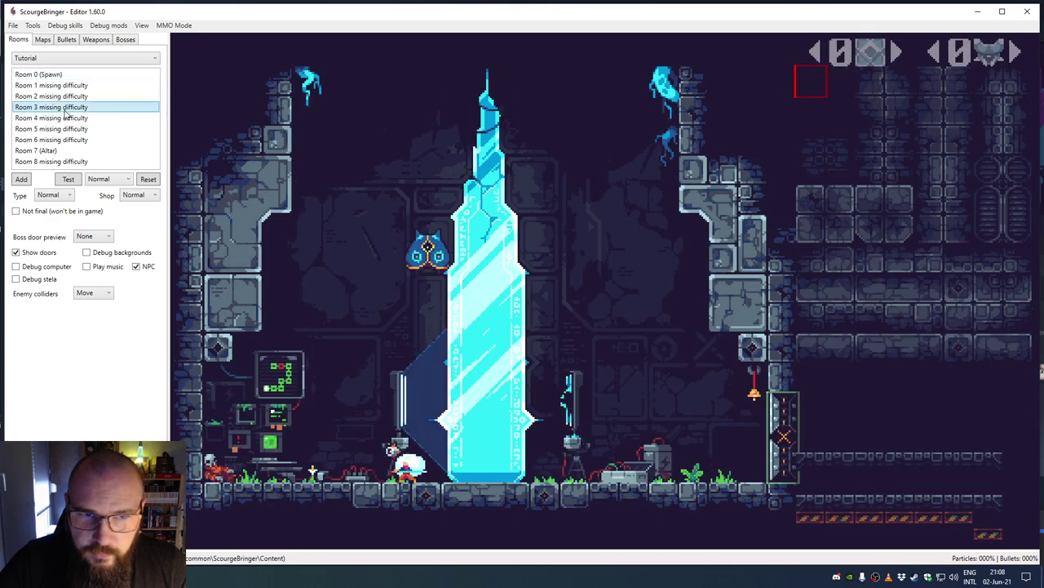
left_click(53, 140)
left_click(66, 86)
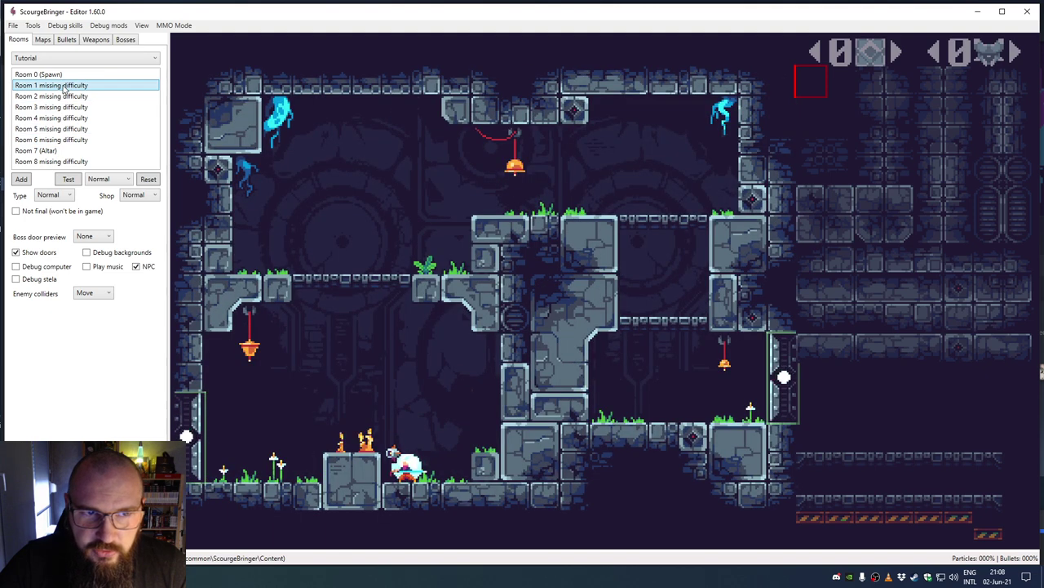
Step: Show Room 0 (Spawn) of the Tutorial world and turn off its NPC option
left_click(49, 74)
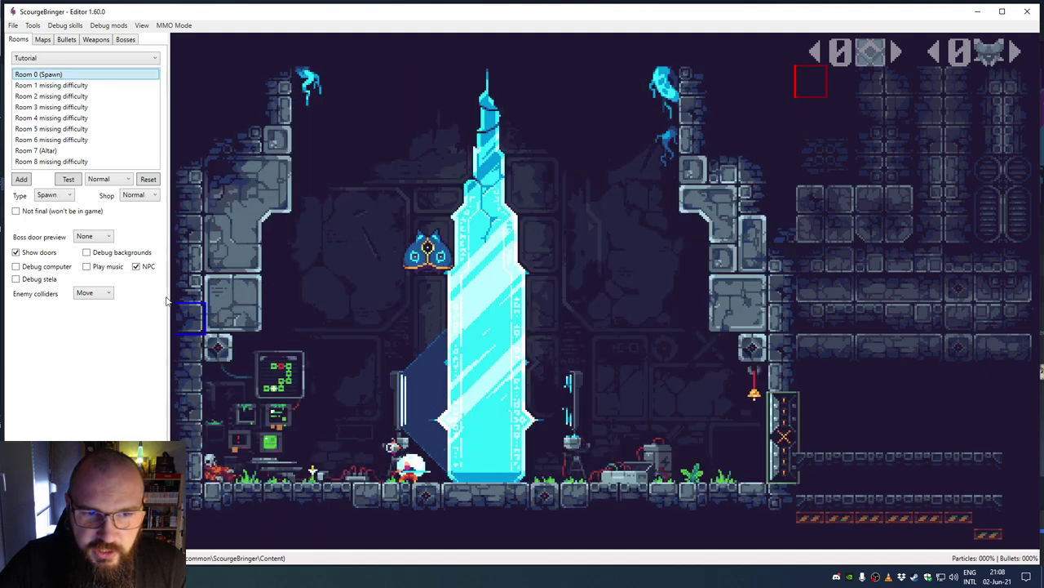
left_click(136, 267)
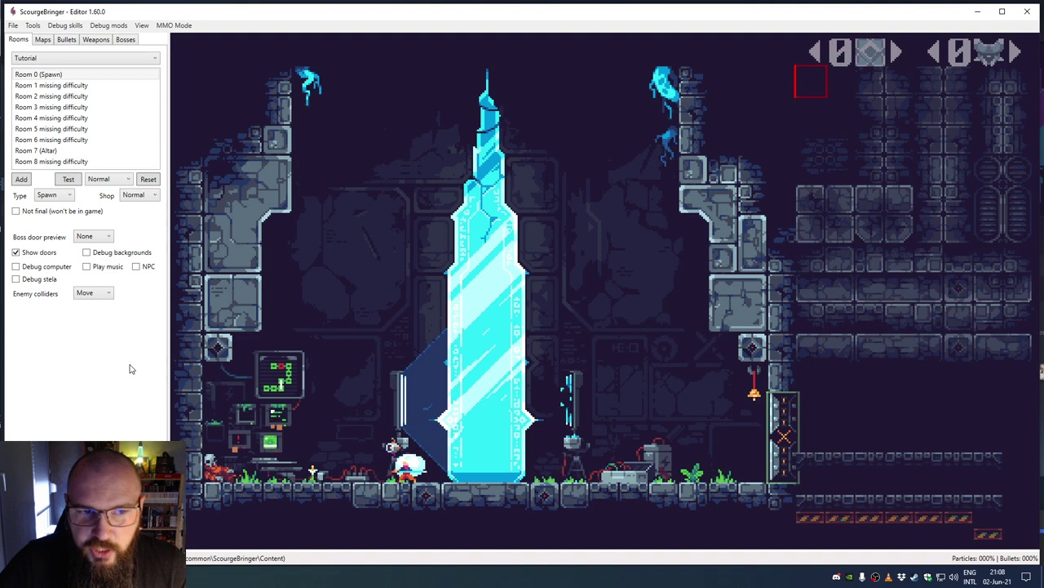
Step: Switch to World 4 and preview its rooms, including Room 3 and Room 4 (Boss)
left_click(74, 58)
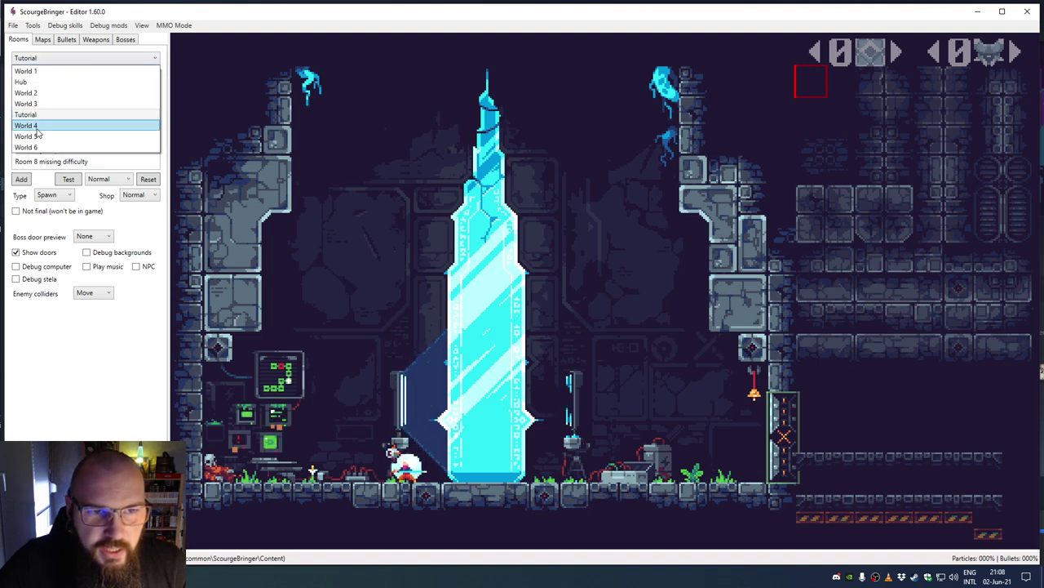
left_click(42, 118)
left_click(49, 118)
left_click(47, 106)
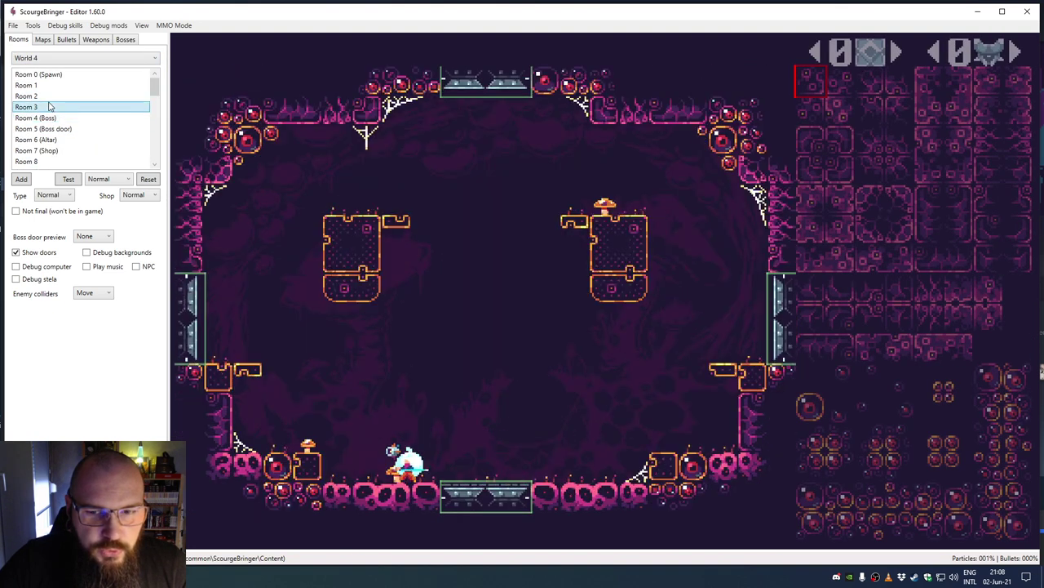
left_click(55, 119)
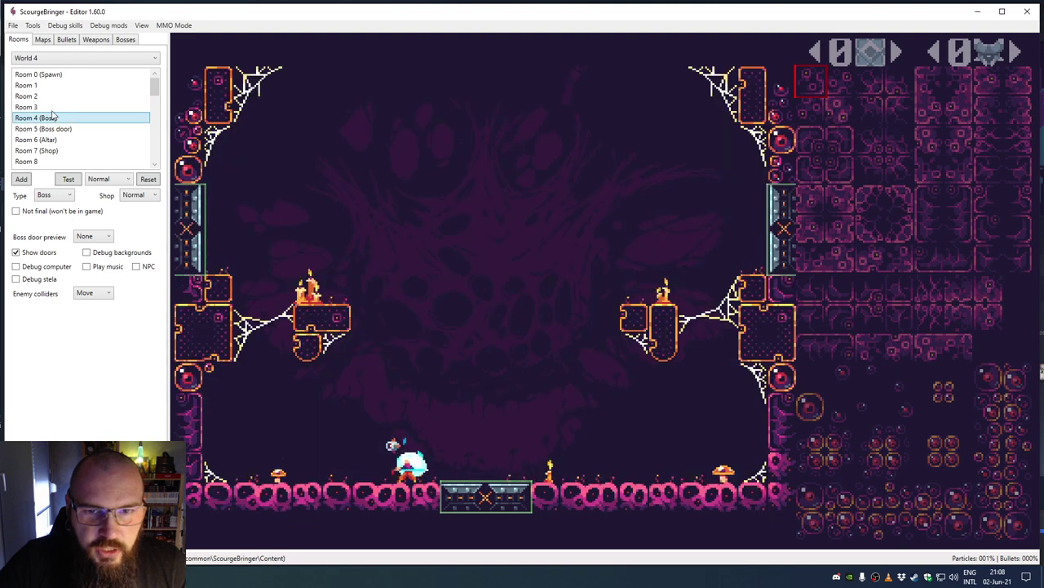
Step: Test the boss fight of Room 4 twice, resetting the room each time, and show Room 5 (Boss door)
left_click(68, 185)
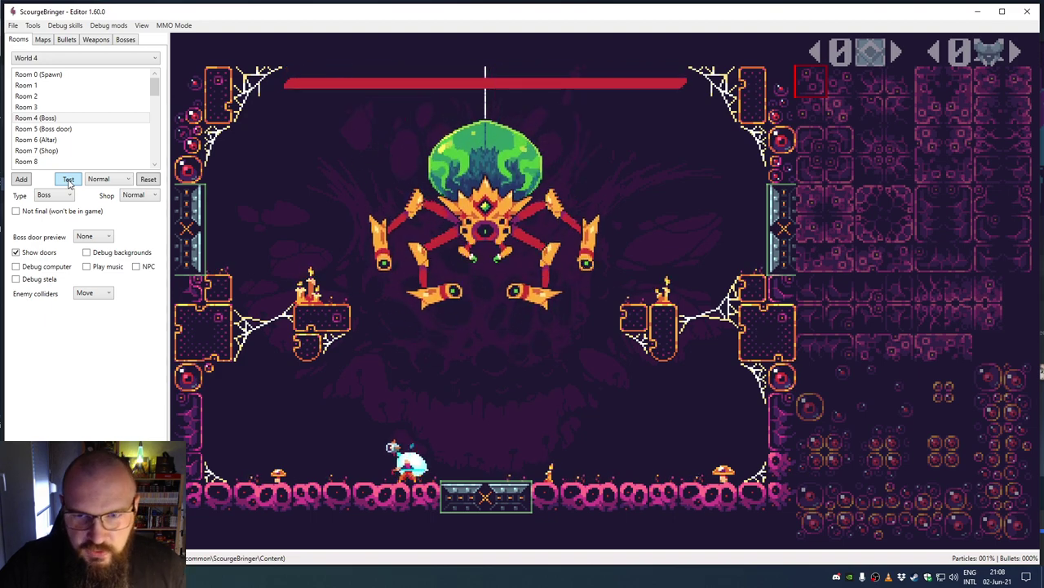
left_click(148, 179)
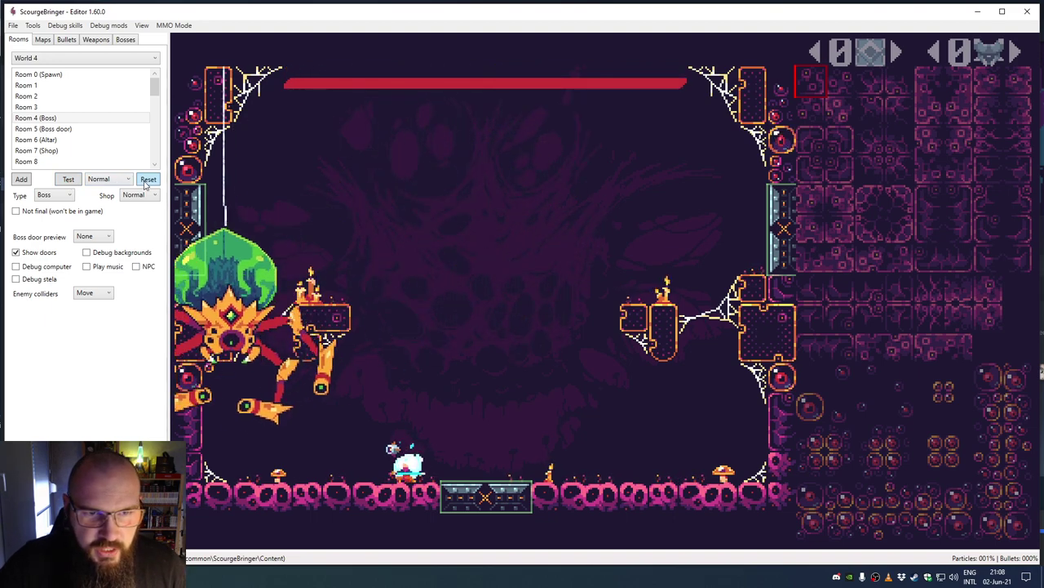
left_click(68, 181)
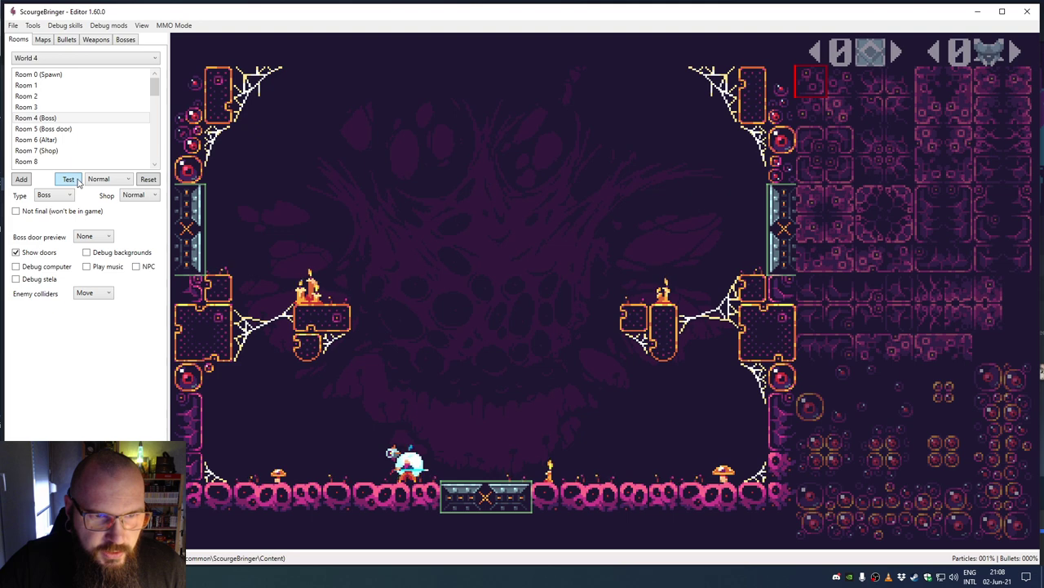
left_click(148, 179)
left_click(49, 129)
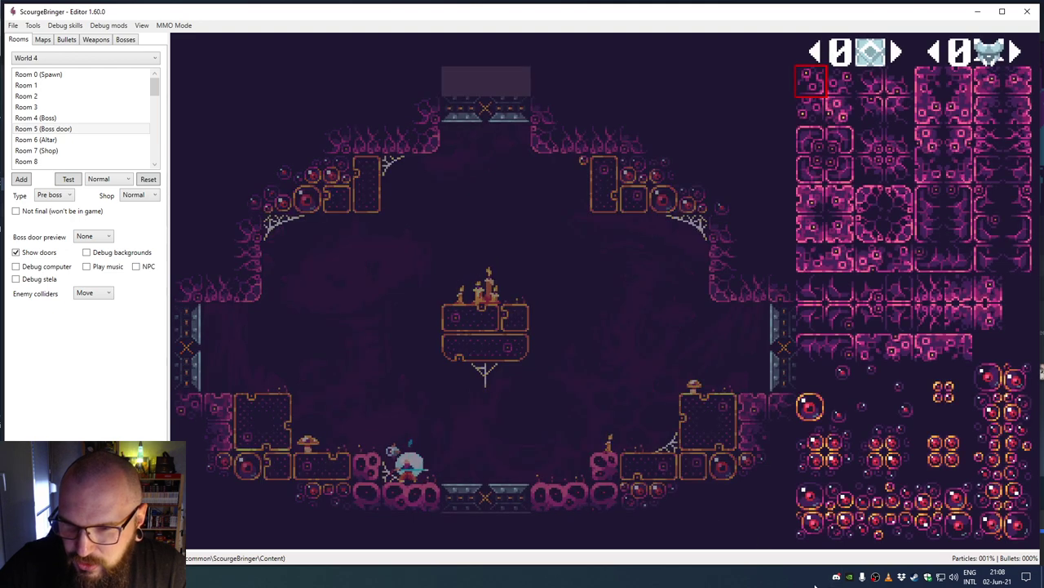
left_click(951, 578)
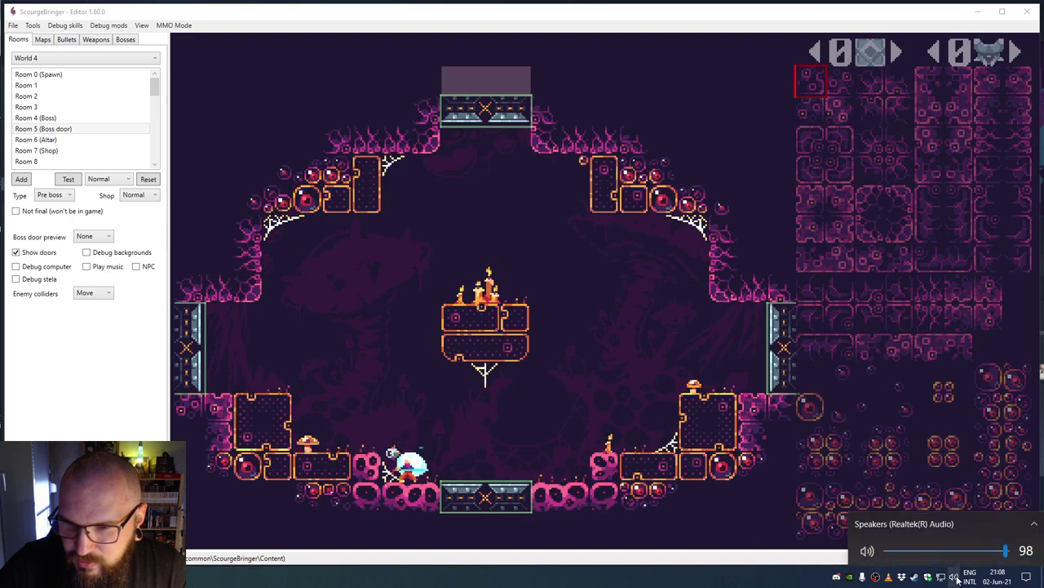
right_click(957, 578)
left_click(941, 492)
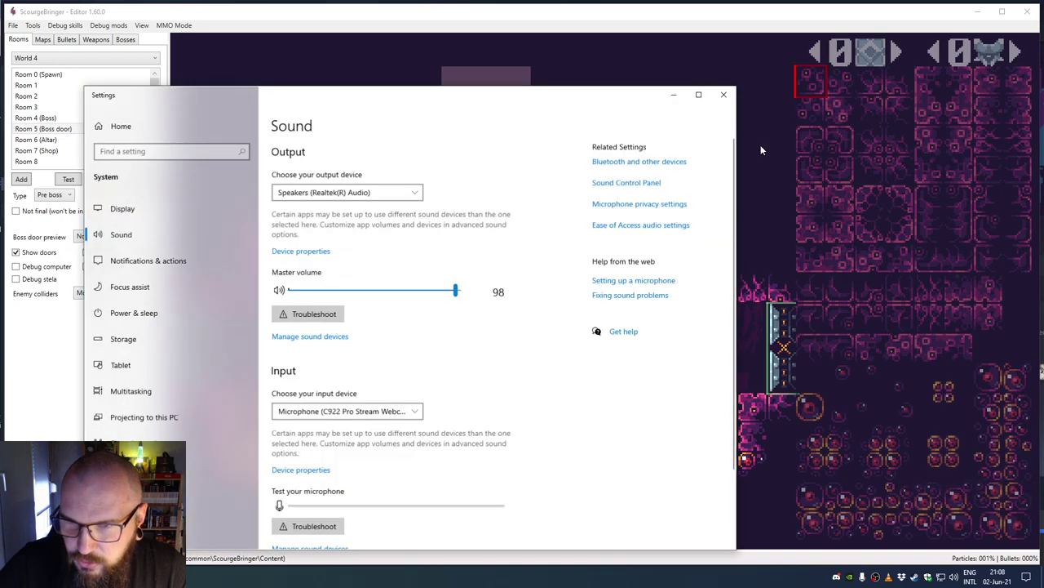
left_click(727, 97)
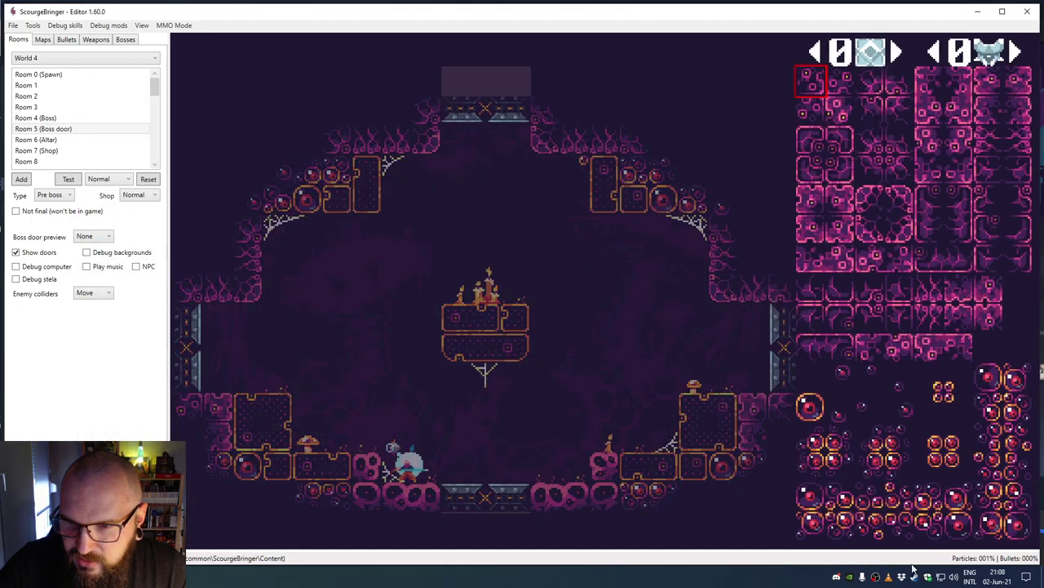
Step: Lower the ScourgeBringer editor's volume to about 14 in the Windows Volume Mixer
right_click(954, 577)
left_click(944, 506)
left_click_drag(998, 459, 1003, 511)
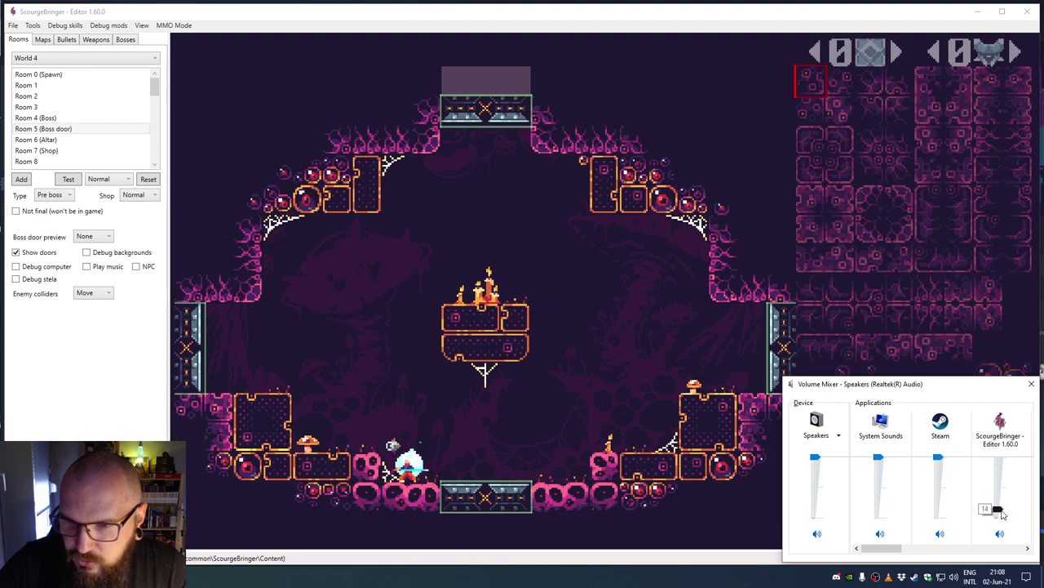
left_click(1031, 383)
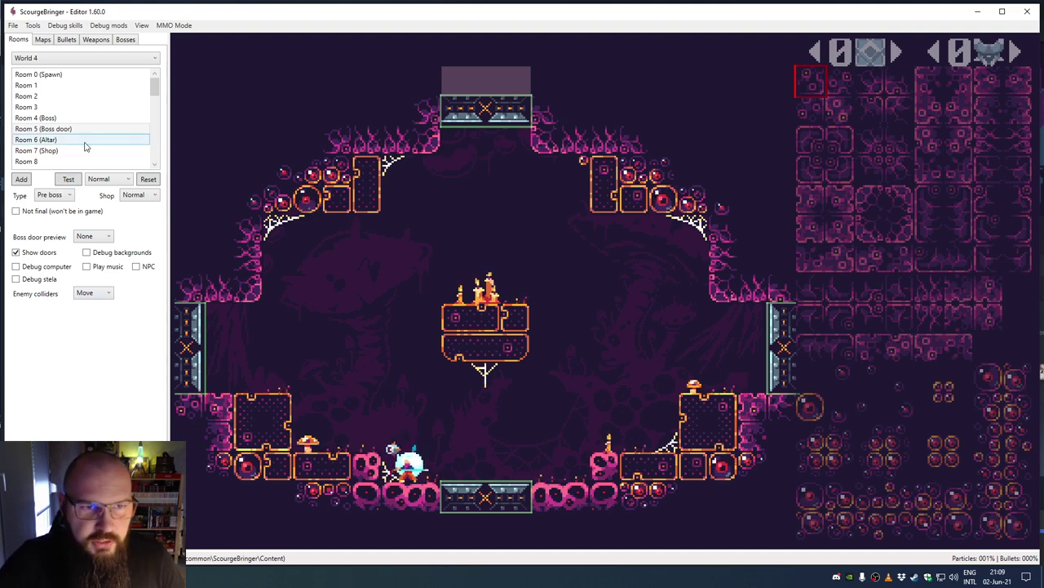
Step: Return to Room 4 (Boss), run its boss fight and reset the room
left_click(67, 119)
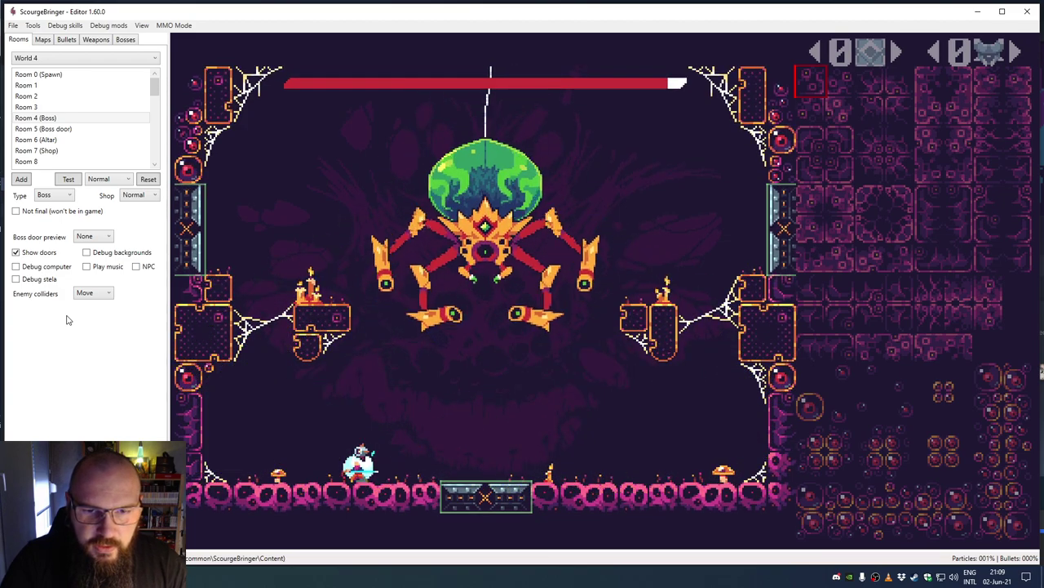
left_click(146, 179)
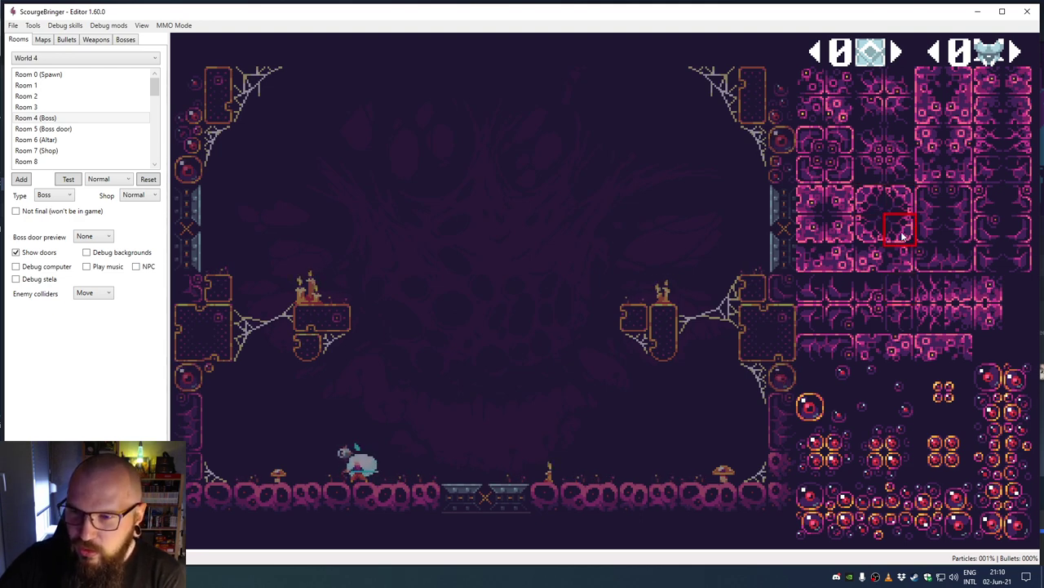
Step: Scatter single copies of the hollow rock block's corner tile across the upper part of the boss room
left_click(865, 201)
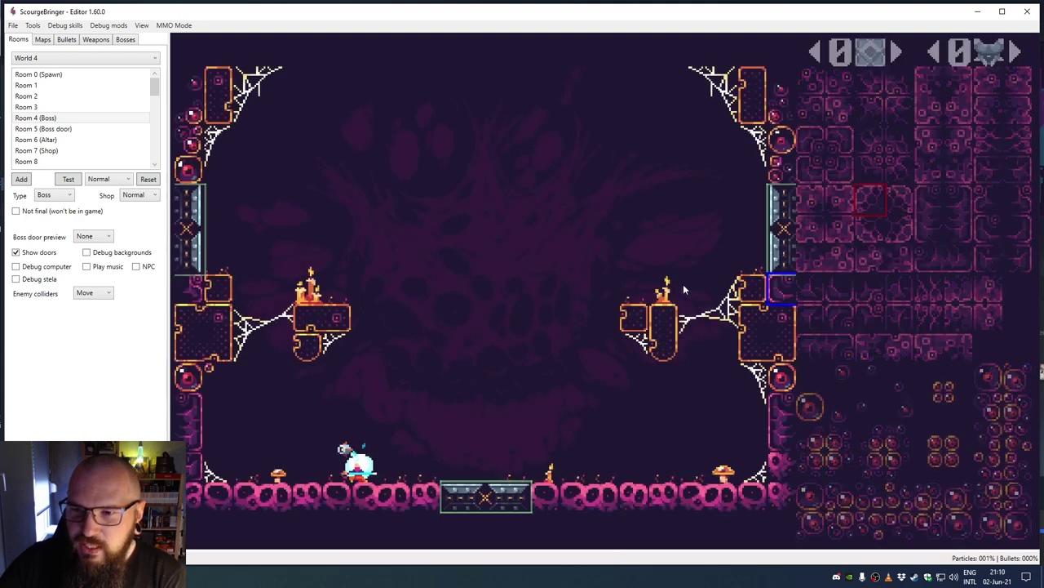
left_click(422, 178)
left_click(513, 175)
left_click(547, 204)
left_click(487, 257)
left_click(363, 120)
left_click(514, 120)
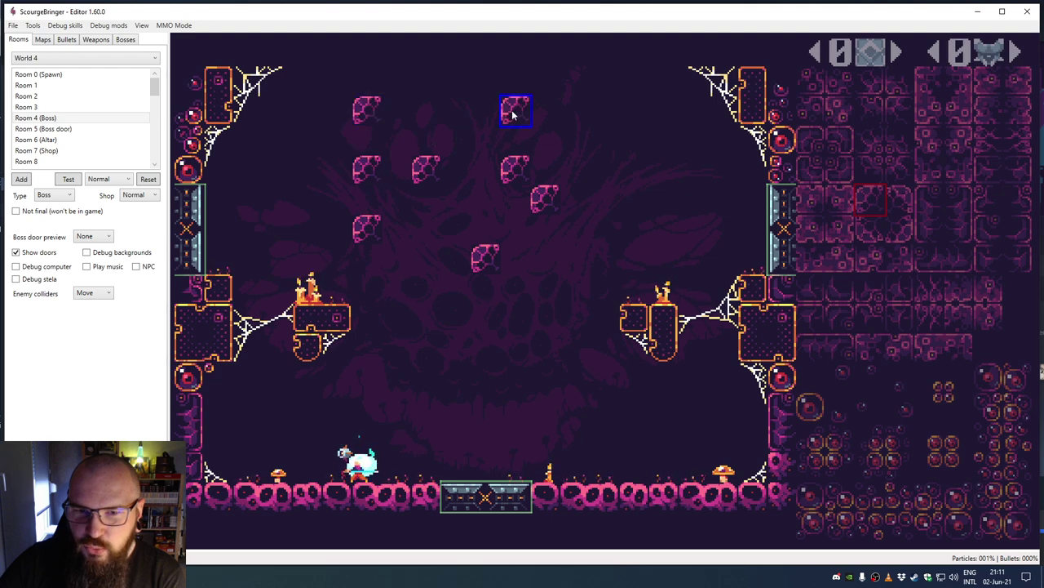
Step: Erase all the rock corner tiles scattered across the upper part of the boss room
right_click(490, 261)
right_click(543, 211)
right_click(518, 175)
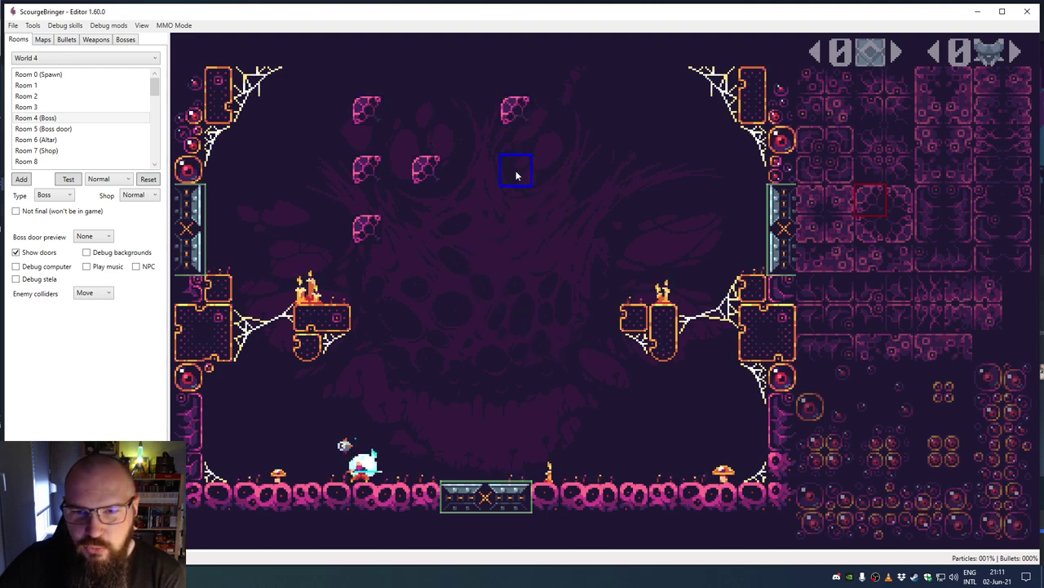
right_click(515, 112)
right_click(426, 172)
right_click(367, 172)
right_click(367, 228)
right_click(368, 113)
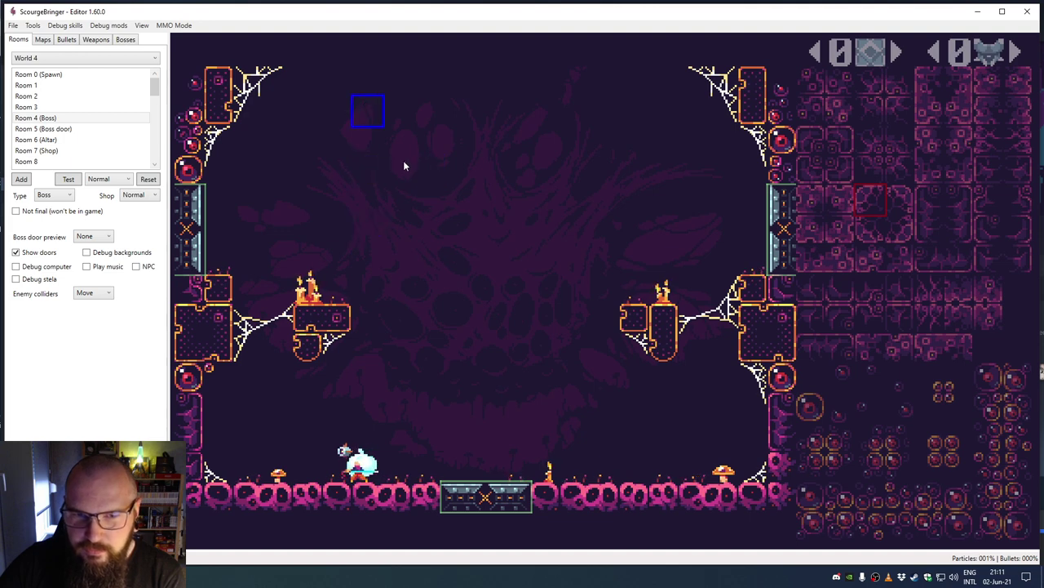
Step: Place three copies of the 2×2 hollow rock block in mid-air, plus a single round orb tile near the floor
mouse_move(870, 194)
left_mouse_down()
mouse_move(926, 222)
mouse_move(898, 226)
left_mouse_up()
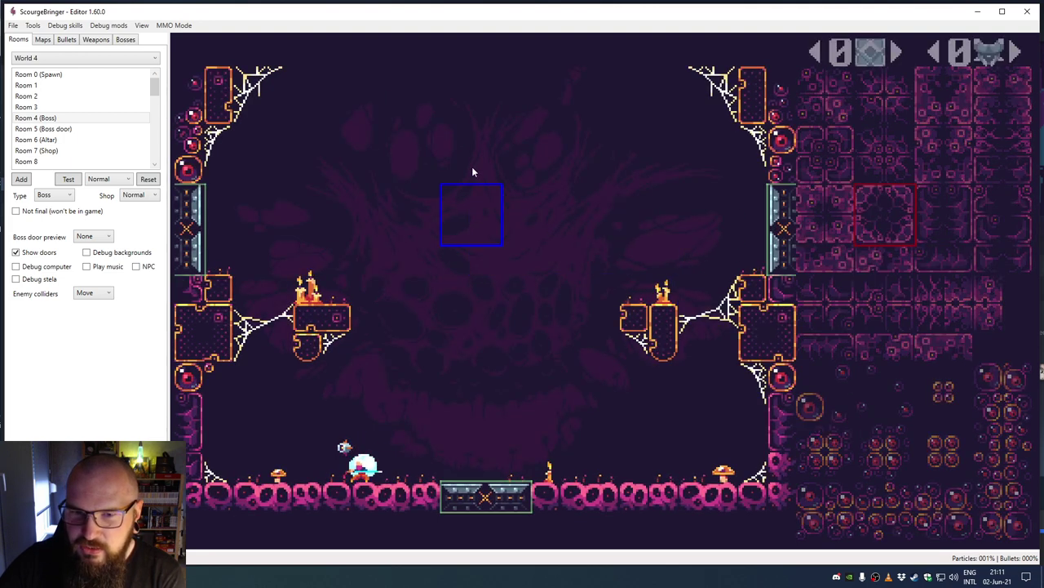
left_click(418, 184)
left_click(546, 195)
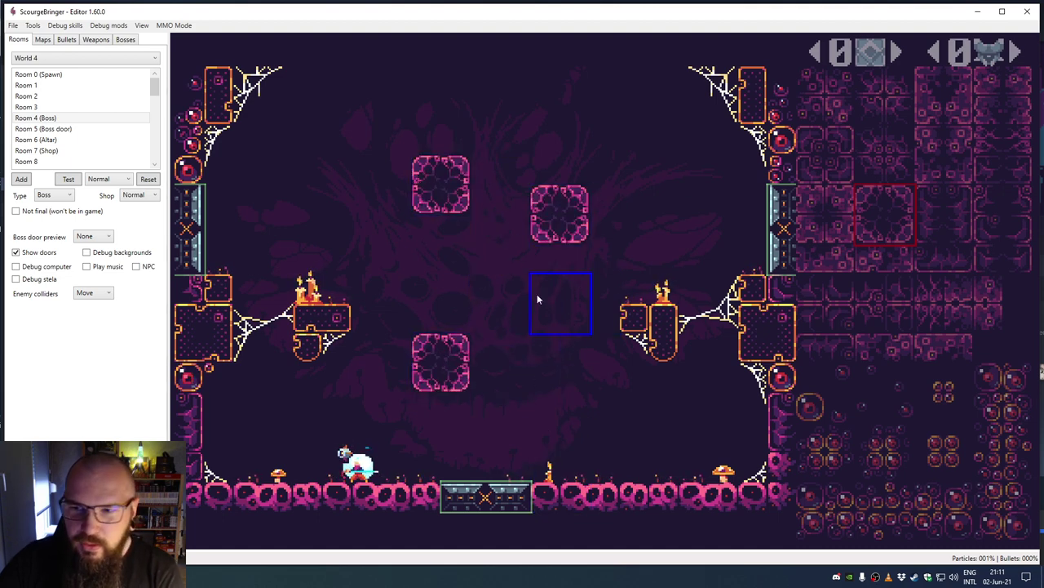
left_click(812, 406)
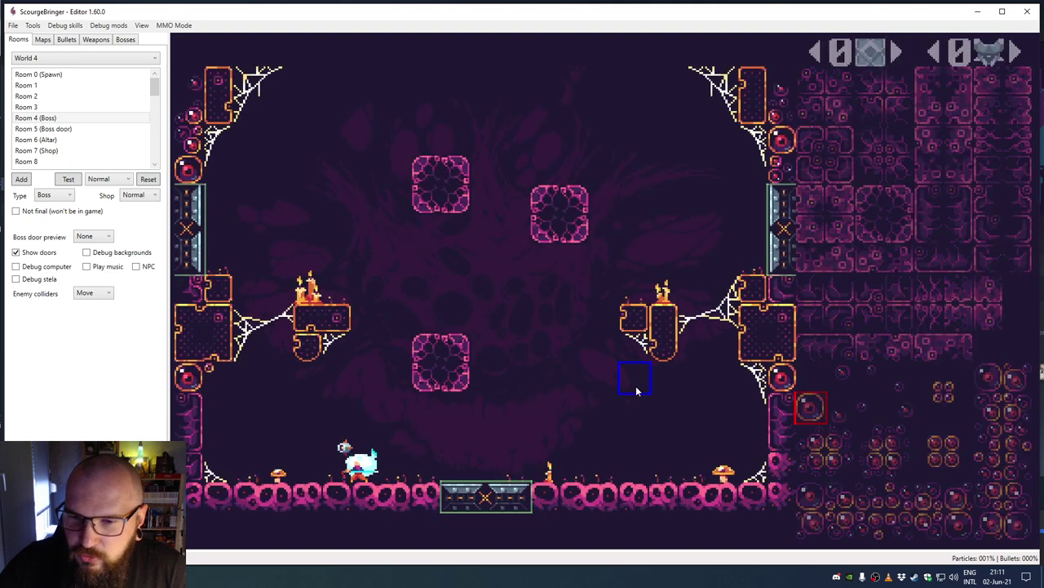
left_click(551, 413)
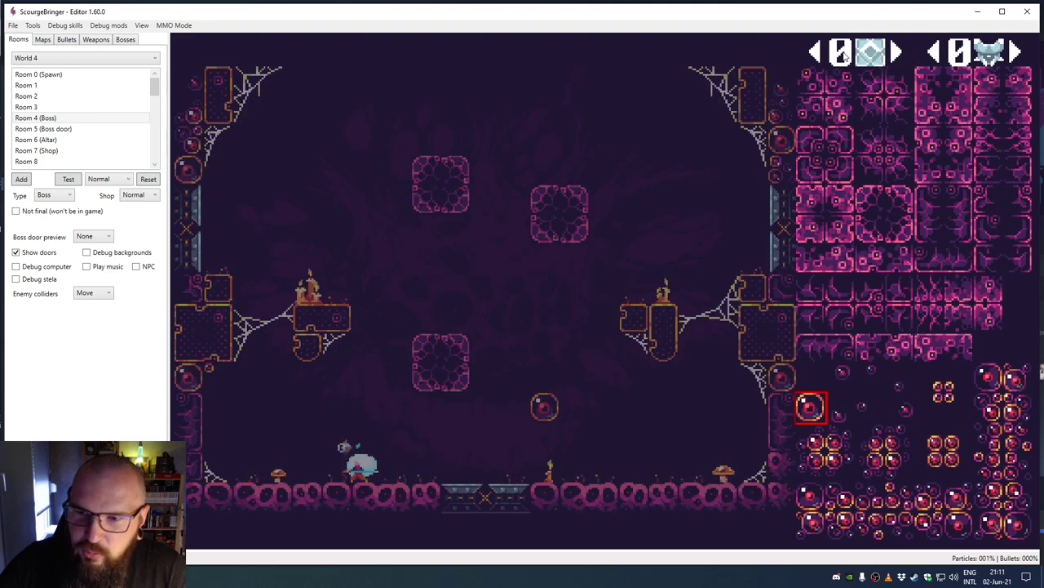
Step: Browse the World 4 tile pages from 0 up to 12 and go back to page 8 with the webs and mushrooms
left_click(895, 53)
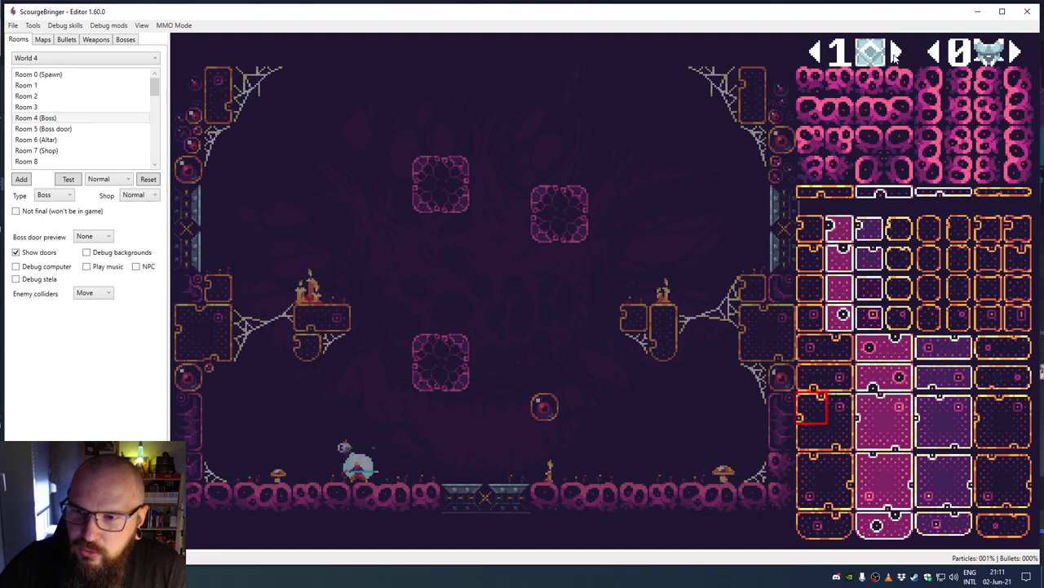
left_click(896, 53)
left_click(895, 53)
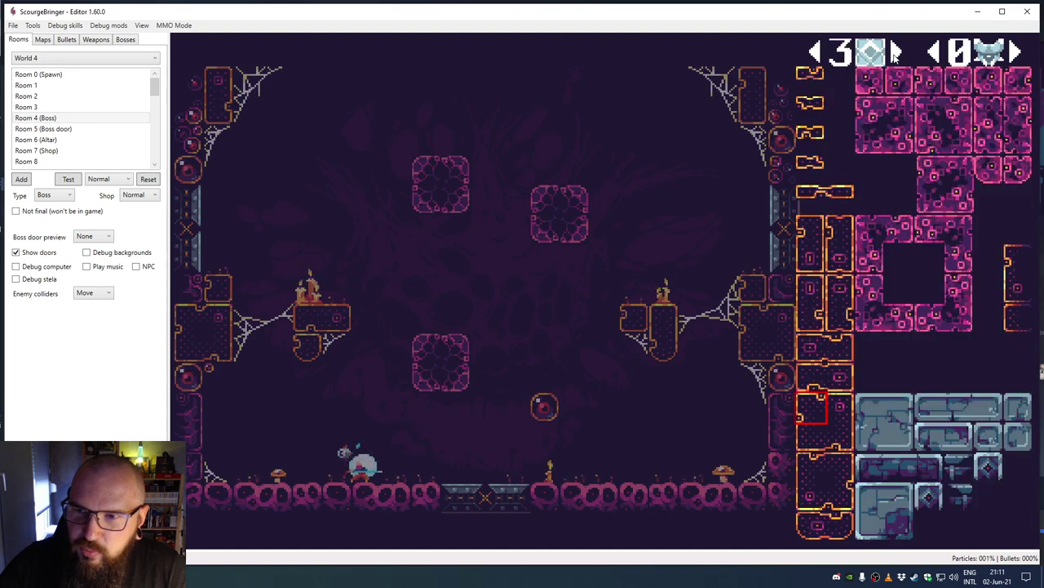
left_click(895, 53)
left_click(895, 54)
left_click(895, 53)
left_click(895, 53)
left_click(895, 53)
left_click(895, 53)
left_click(895, 53)
left_click(896, 53)
left_click(895, 53)
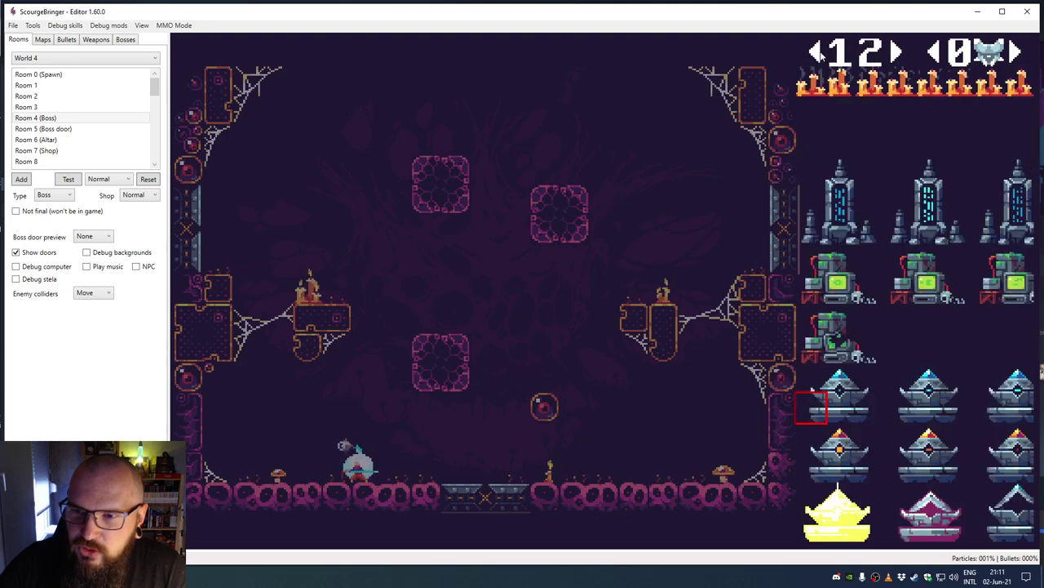
left_click(820, 54)
left_click(820, 53)
left_click(820, 53)
left_click(820, 53)
left_click(820, 53)
left_click(895, 53)
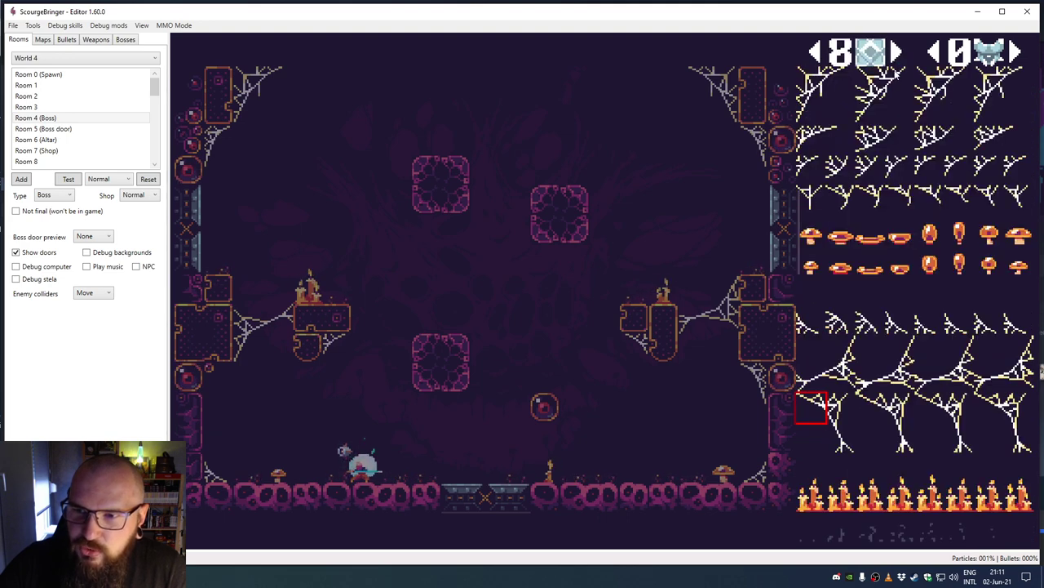
Step: Place the first 2×2 corner web from tile page 8 directly beneath the lowest hollow rock block
left_click(812, 94)
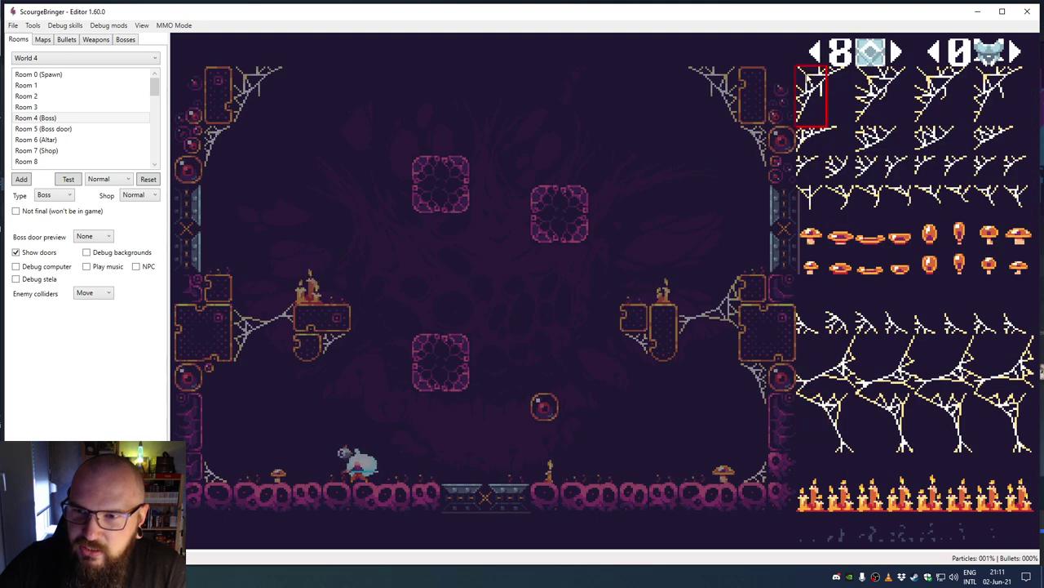
left_click_drag(813, 92, 831, 80)
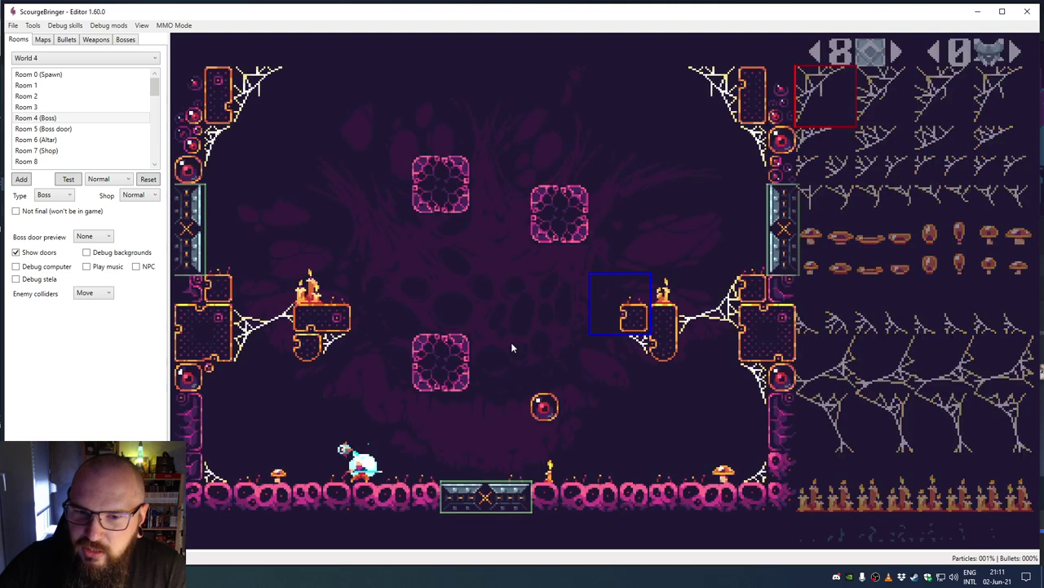
left_click(423, 417)
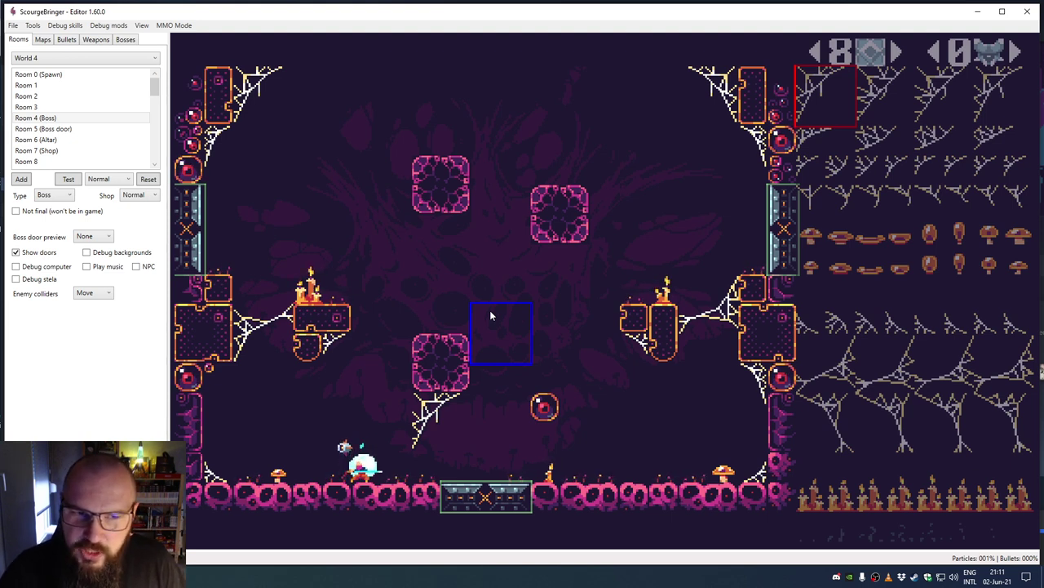
Step: Walk the character back and forth beneath the new web and erase the web from the room
key("Right")
key("Left")
key("Right")
key("Left")
key("Right")
key("Left")
key("Right")
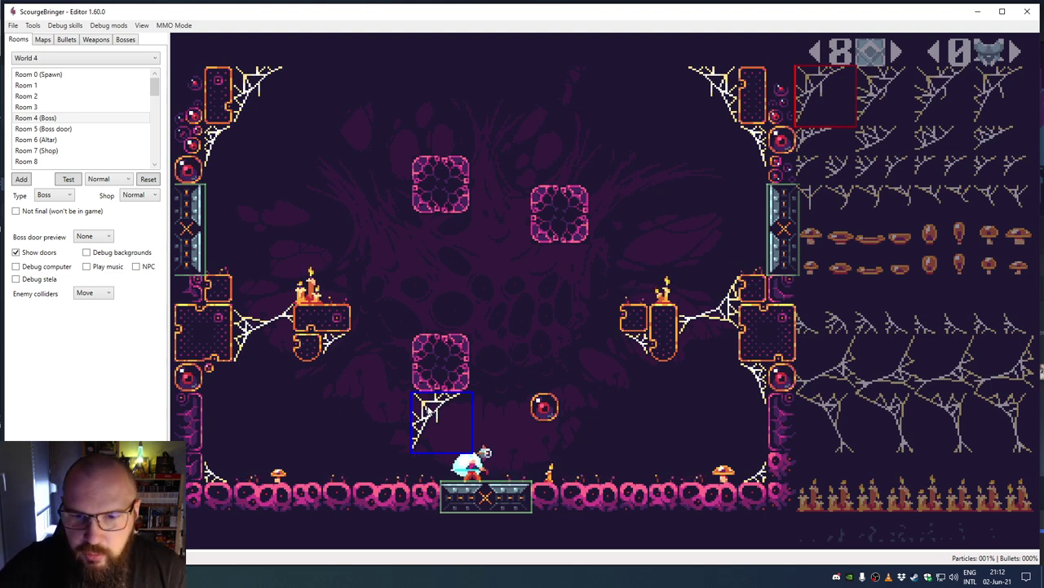
right_click(429, 411)
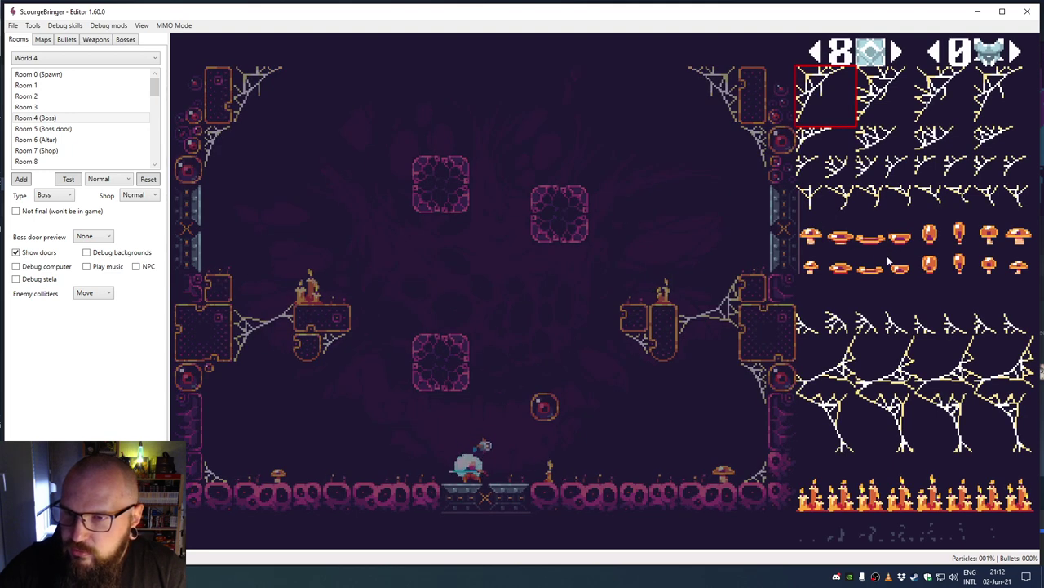
Step: Select a single small web tile from the third row of tile page 8
left_click_drag(851, 129, 929, 157)
left_click(871, 171)
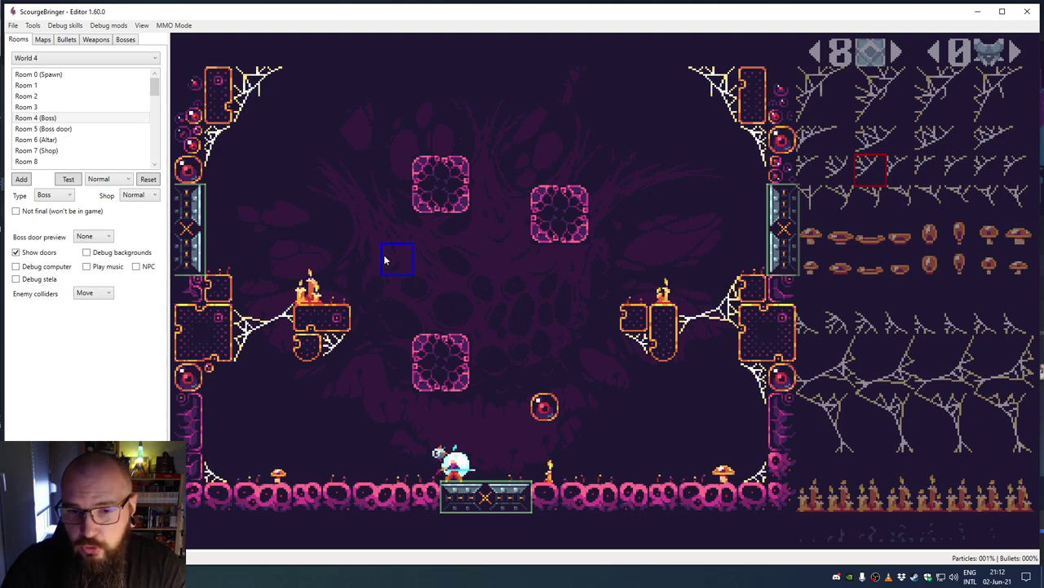
Step: Show the room's collision layer and paint a solid red block about 4 by 3 cells on the floor beside the character
key("2")
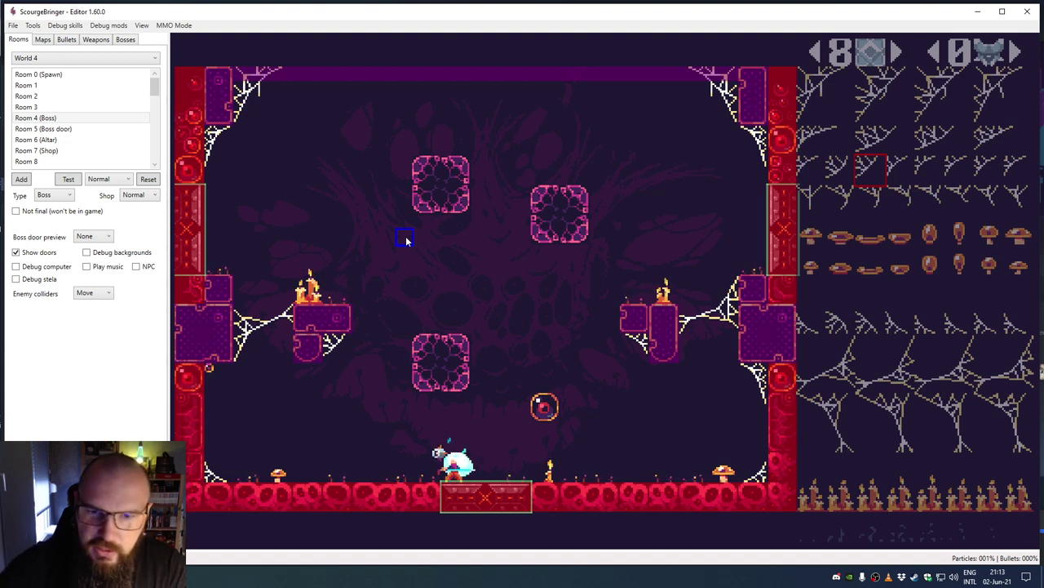
left_click(404, 295)
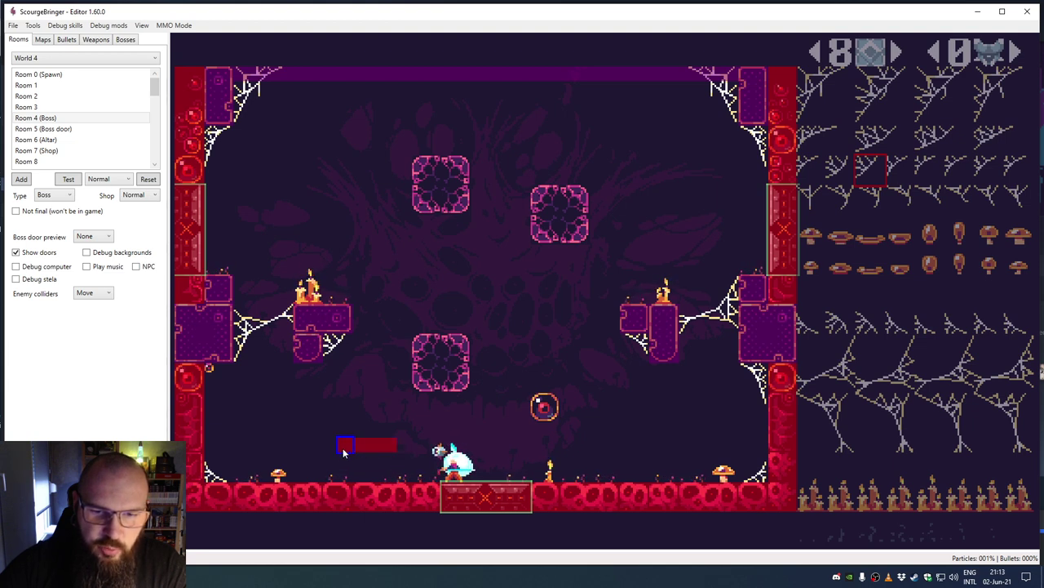
left_click(346, 474)
mouse_move(376, 462)
left_mouse_down()
mouse_move(375, 476)
mouse_move(415, 438)
left_mouse_up()
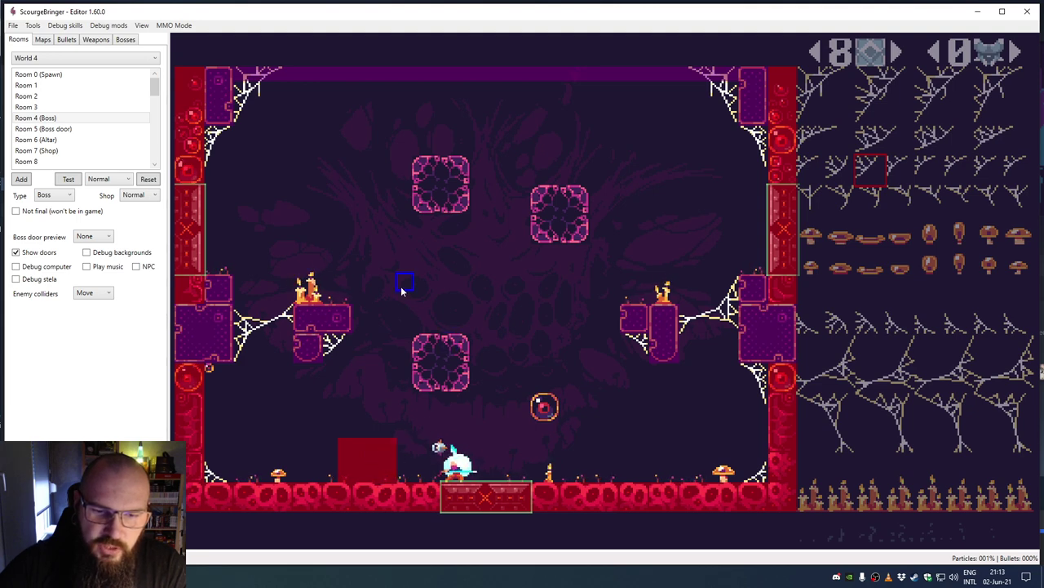
Step: Select a 3×3 tile area on tile page 8 as the brush and erase the red collision block from the floor
key("Tab")
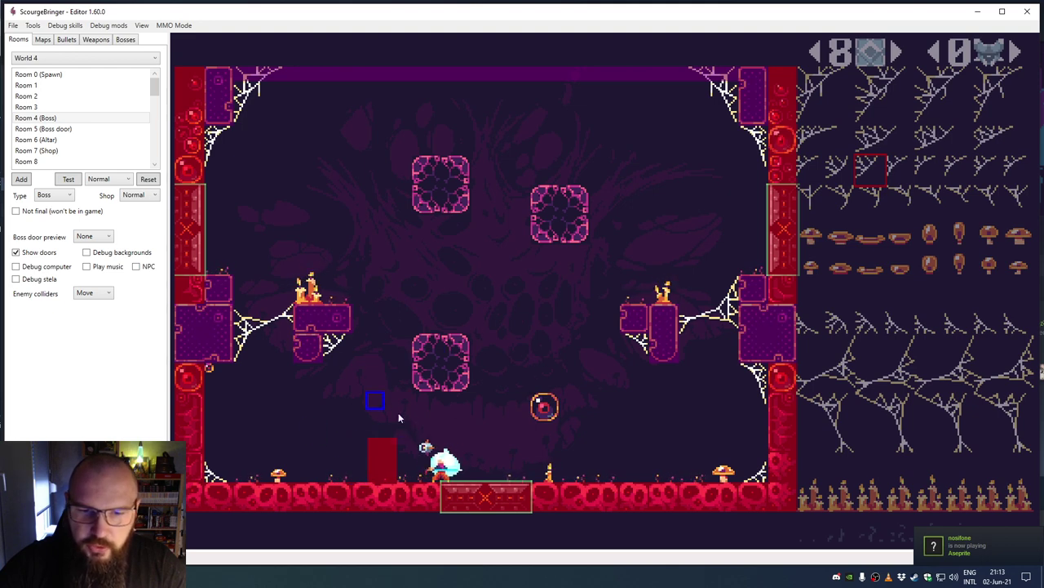
left_click_drag(840, 168, 905, 237)
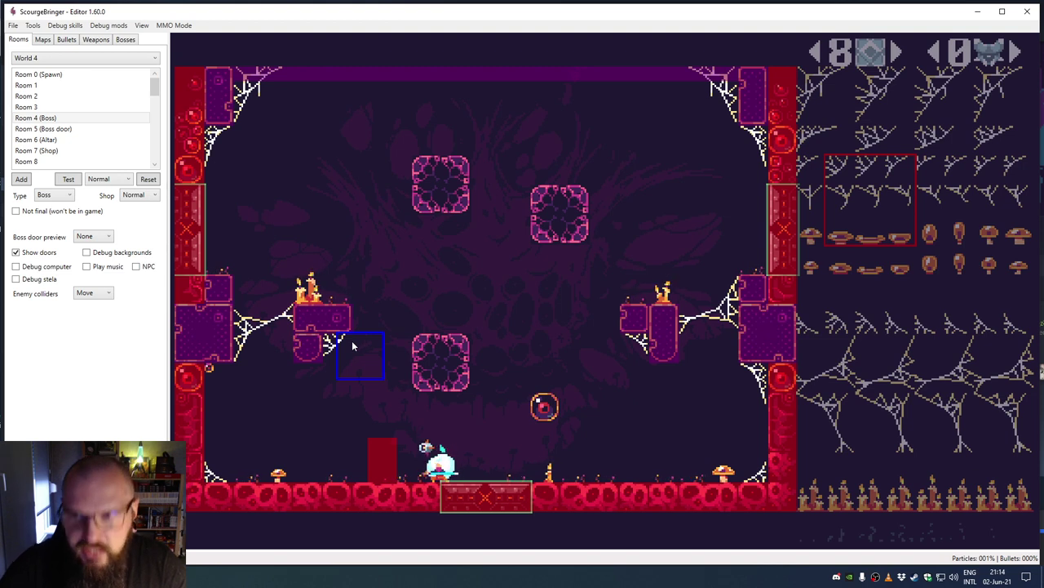
right_click(382, 449)
Step: Paint solid red collision over the lowest hollow rock block, erase the cells spilling past its edges, and hide the collision layer
left_click(424, 348)
left_click(422, 390)
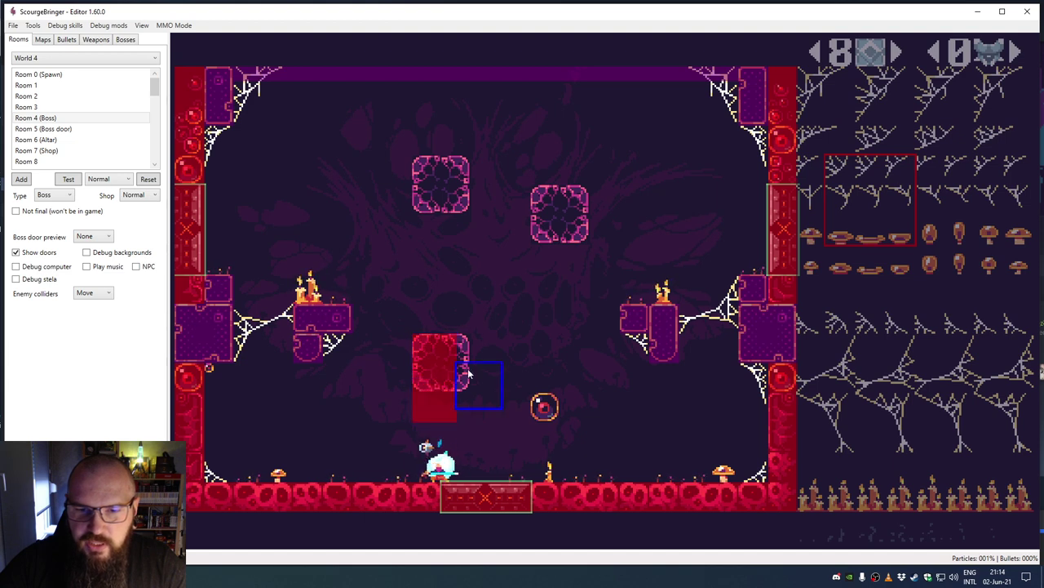
left_click(469, 369)
left_click(466, 346)
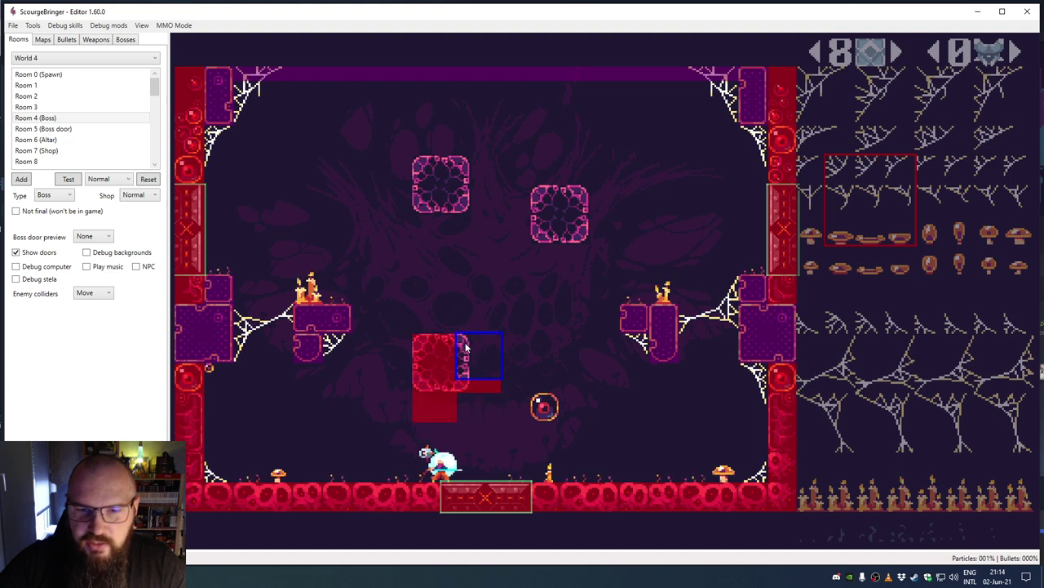
right_click(487, 345)
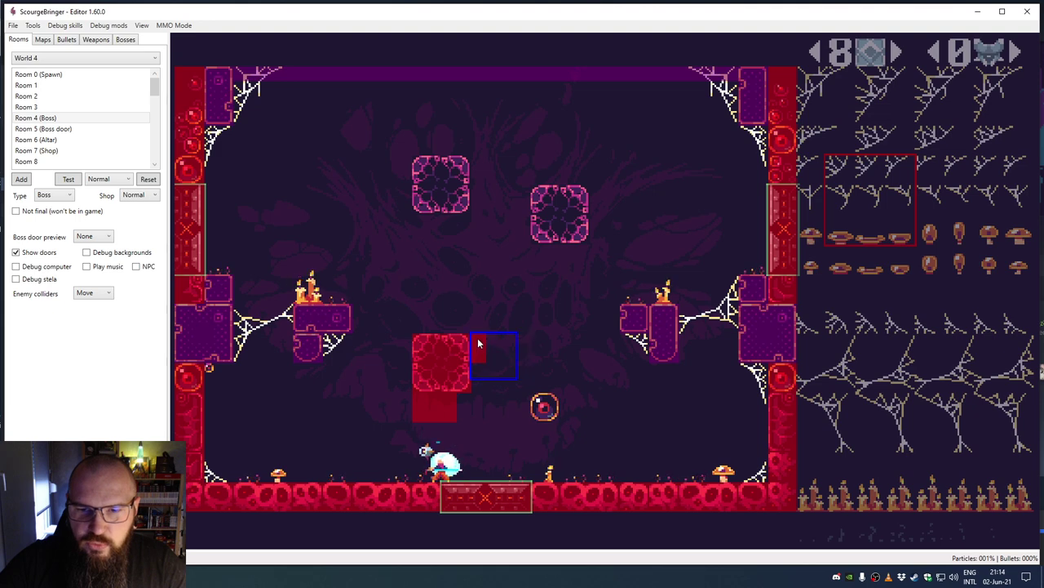
right_click(420, 408)
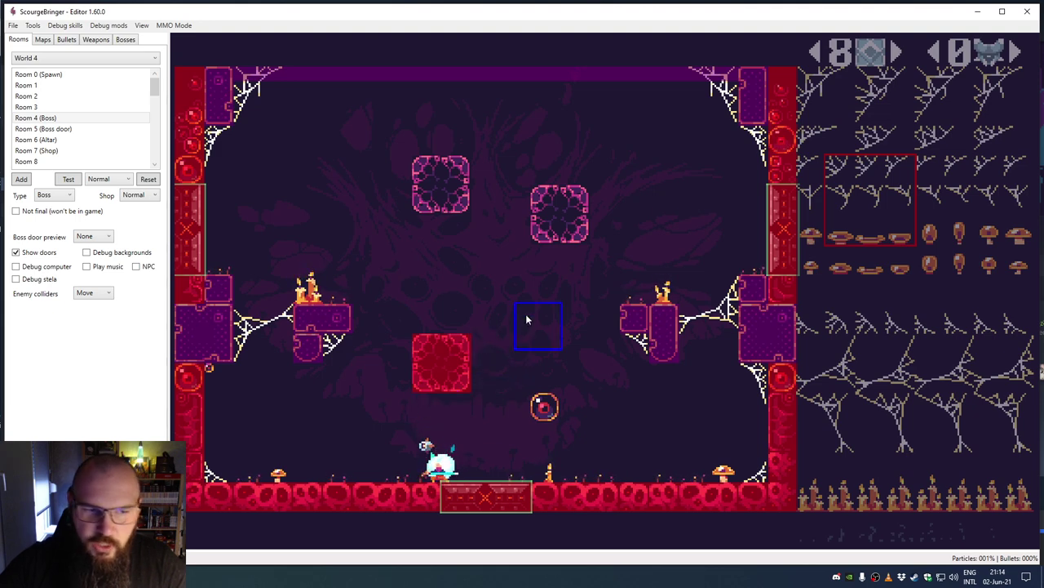
key("Tab")
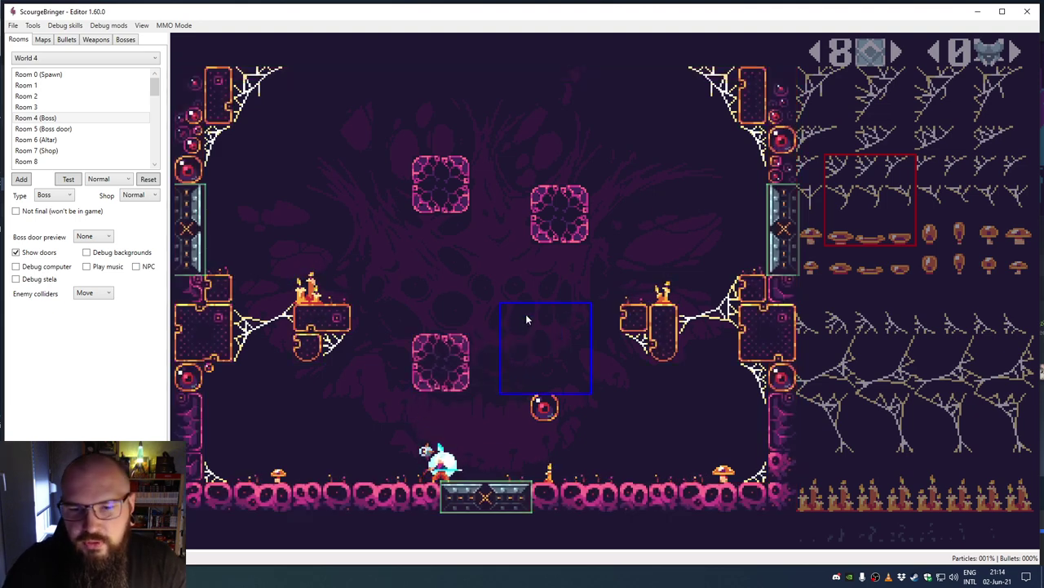
Step: Test the new collision by jumping the character onto the lowest hollow rock block and moving back and forth around it
key("Left")
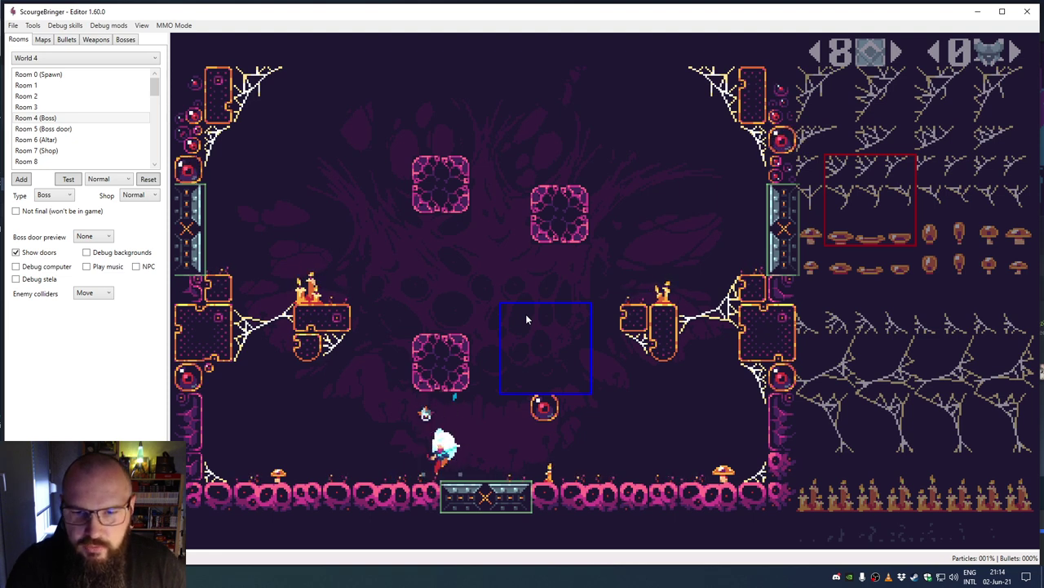
key("space")
key("space")
key("Right")
key("Left")
key("Right")
key("Left")
key("space")
key("Left")
key("Right")
key("Left")
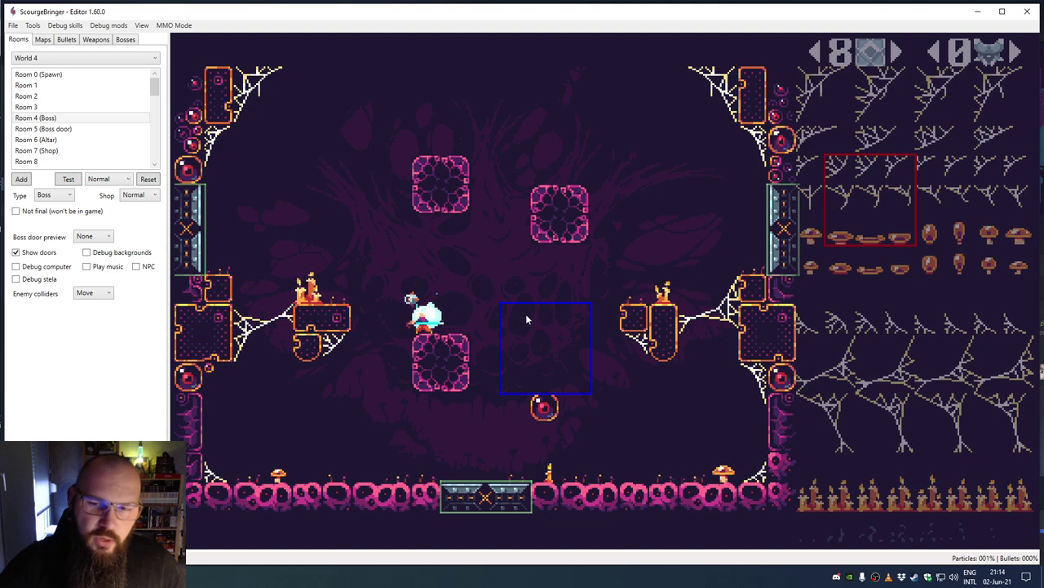
left_click_drag(506, 319, 440, 368)
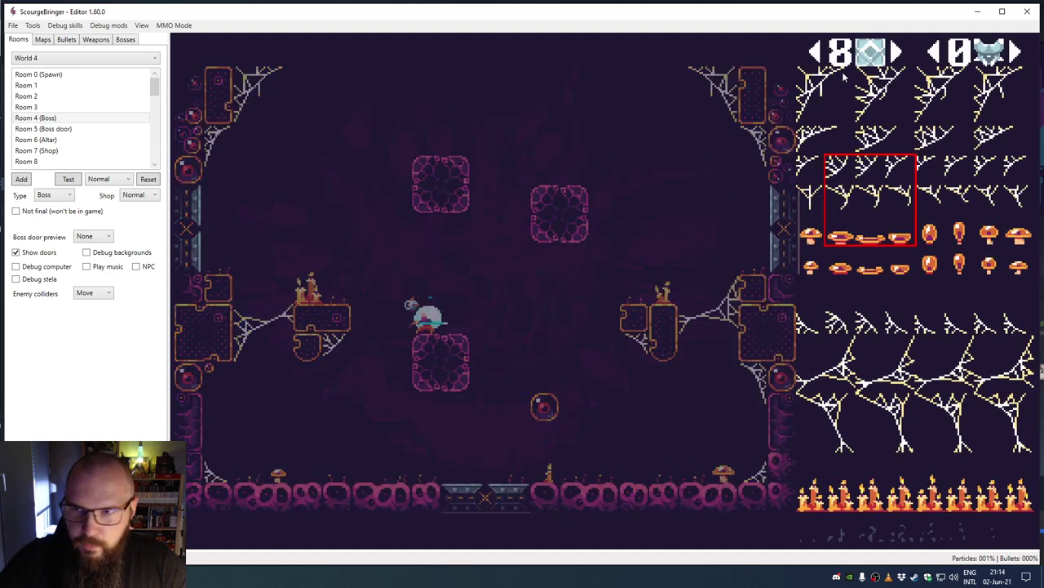
Step: Pick the first two-tile-wide thin platform from tile page 1 and place it below the left candle ledge
left_click(815, 52)
left_click(815, 51)
left_click(816, 52)
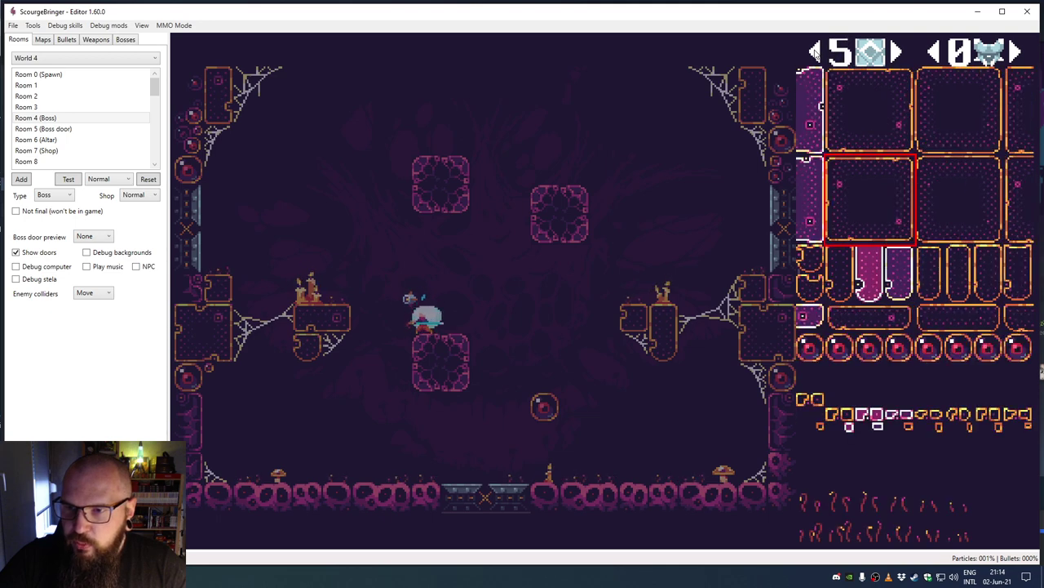
left_click(816, 51)
left_click(815, 52)
left_click(815, 51)
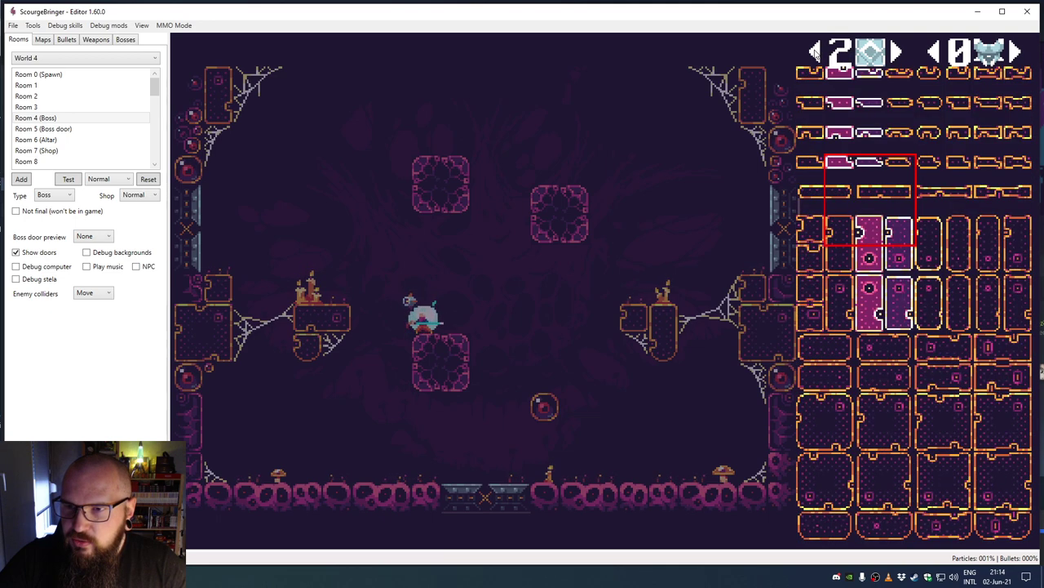
left_click(815, 51)
left_click_drag(800, 198, 841, 201)
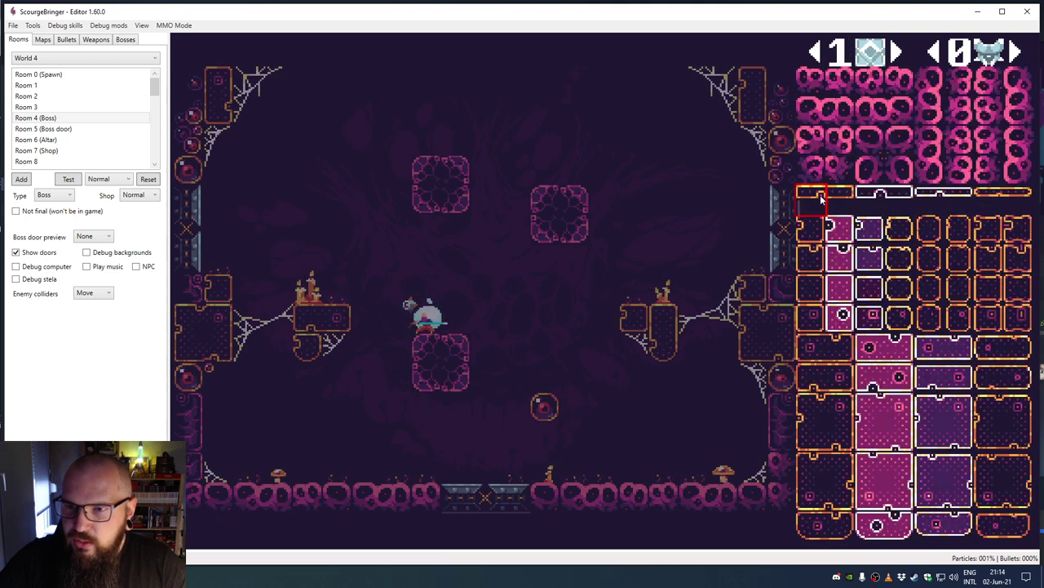
left_click(336, 419)
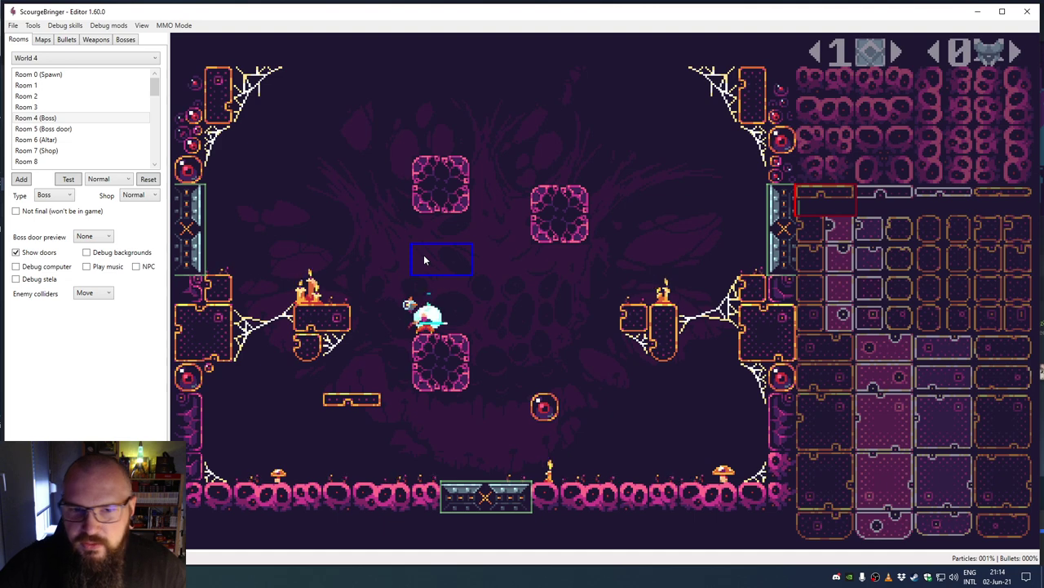
Step: Try a small collision patch in the empty space beside the lowest rock block as an invisible foothold and remove it
key("Tab")
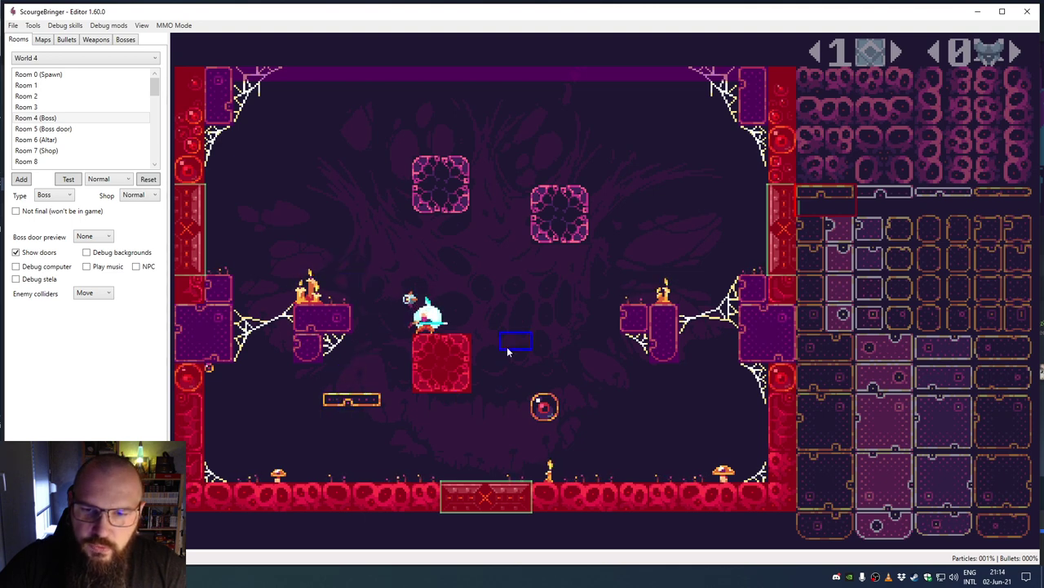
left_click(483, 342)
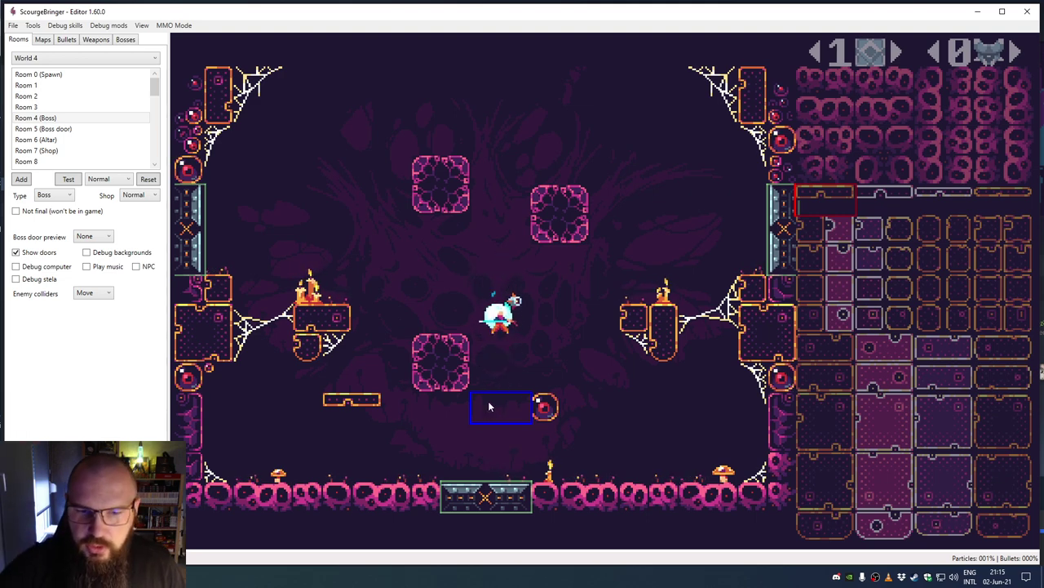
left_click(504, 344)
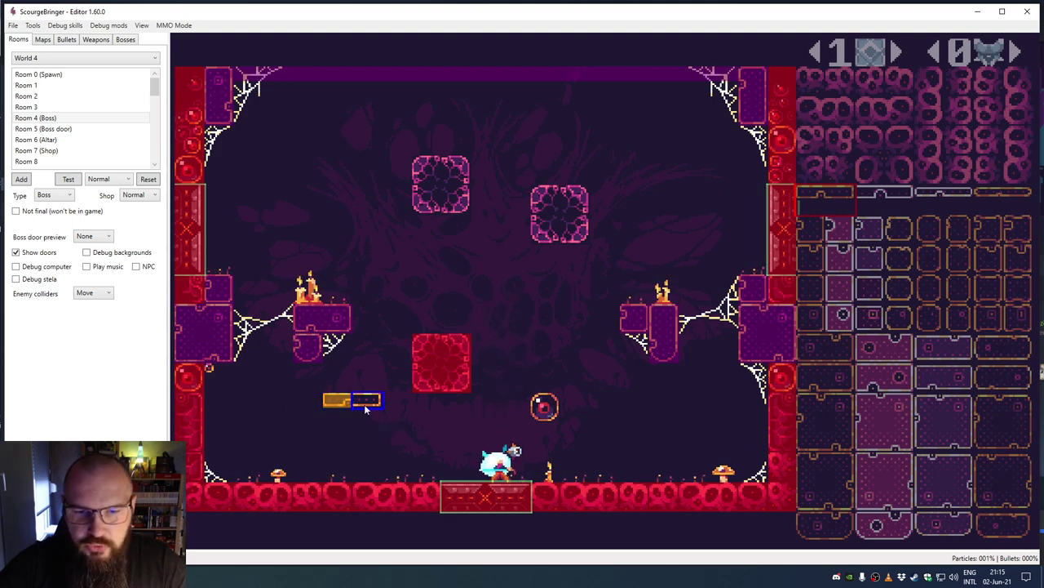
Step: Cover the full length of the thin platform with orange collision and compare the room with the collision layer off and on
left_click(359, 400)
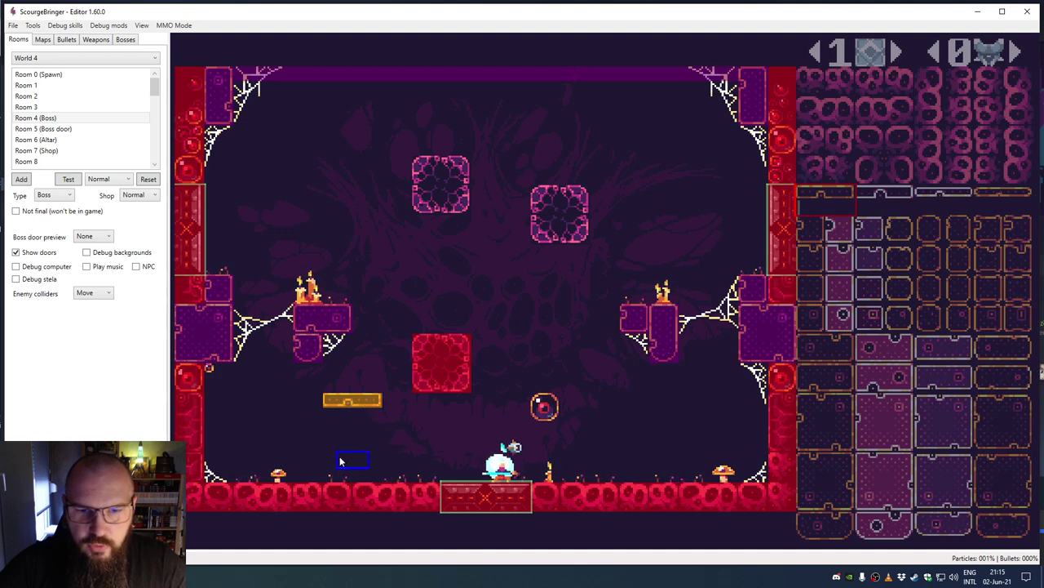
key("Tab")
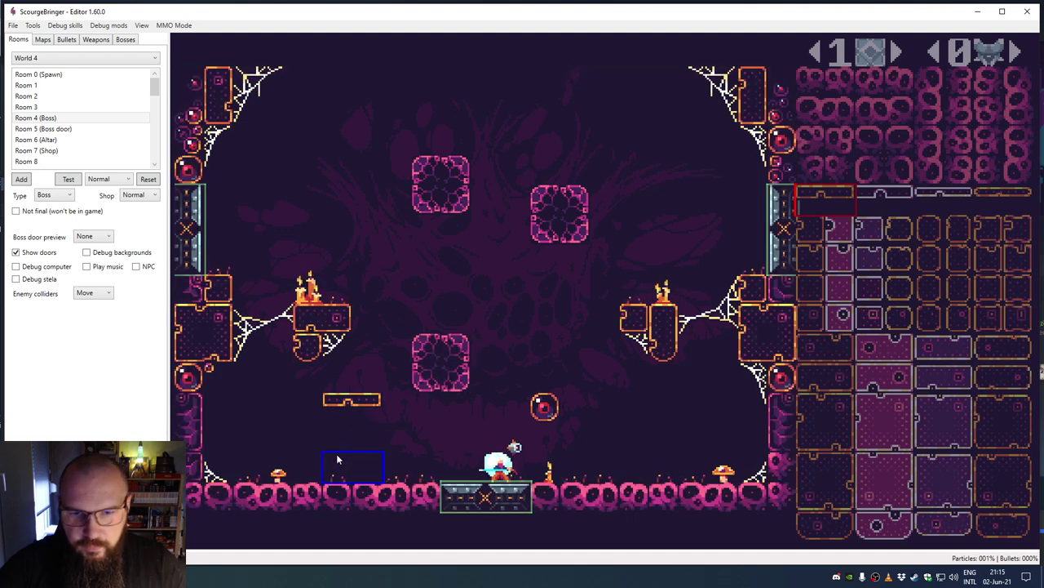
key("Tab")
Step: Test the orange platform collision by jumping the character up through the thin platform and dropping down from it
key("Left")
key("space")
key("Right")
key("space")
key("space")
key("Left")
key("Right")
key("space")
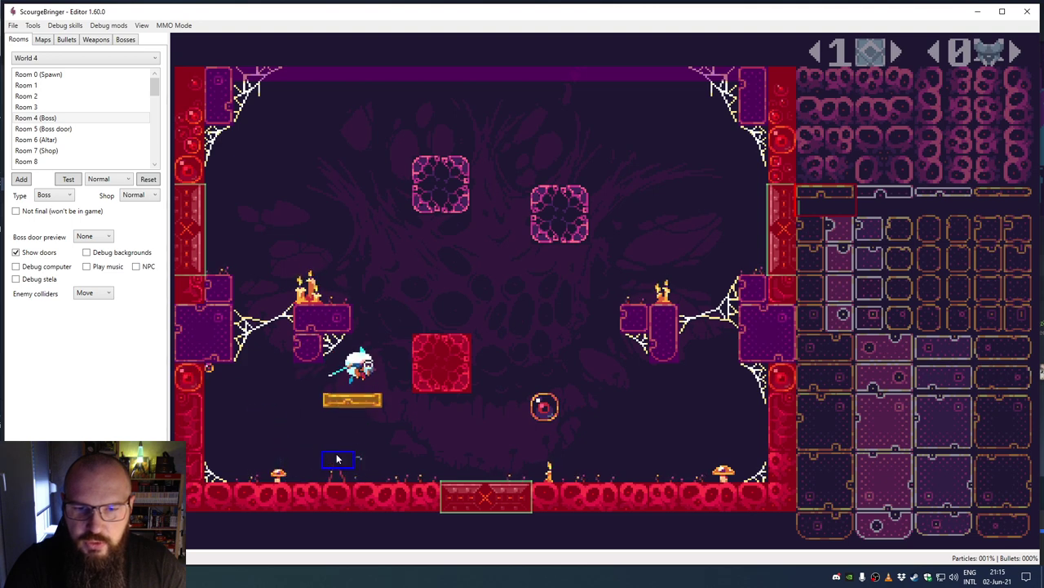
key("Down")
key("space")
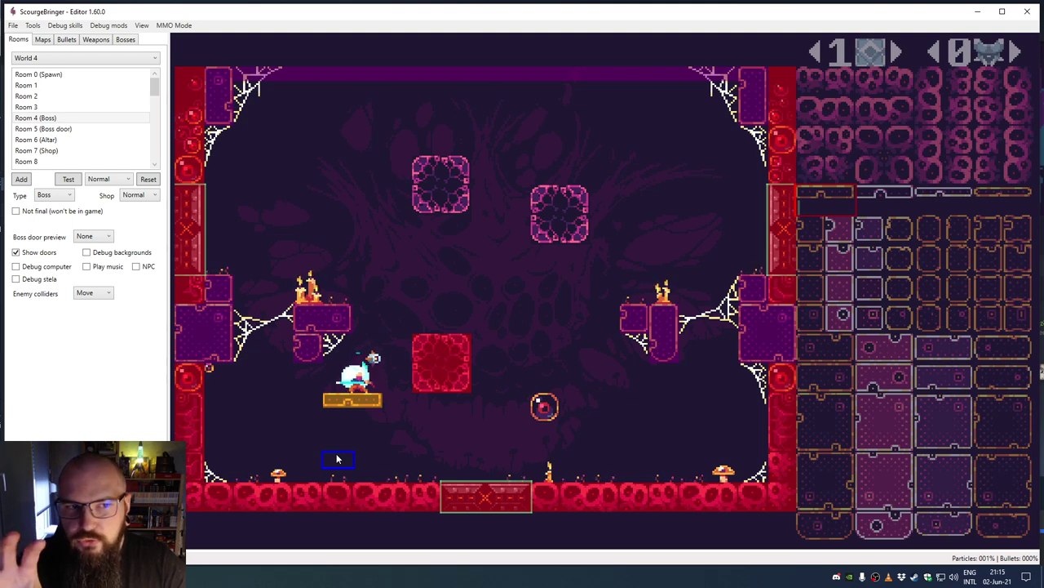
Step: Paint a purple collision patch and a lavender one side by side in the empty space above the lowest rock block
key("Tab")
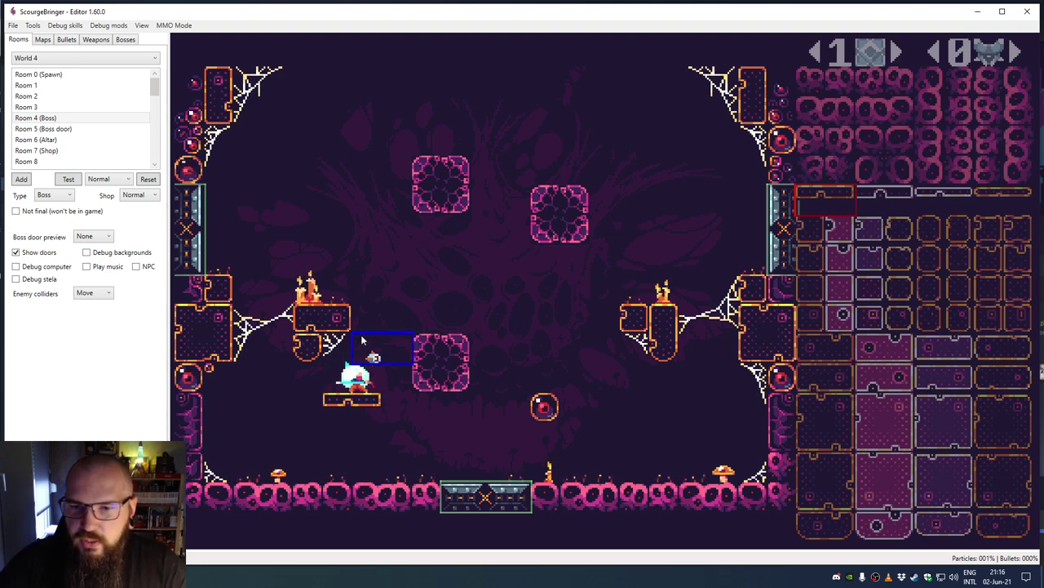
key("Tab")
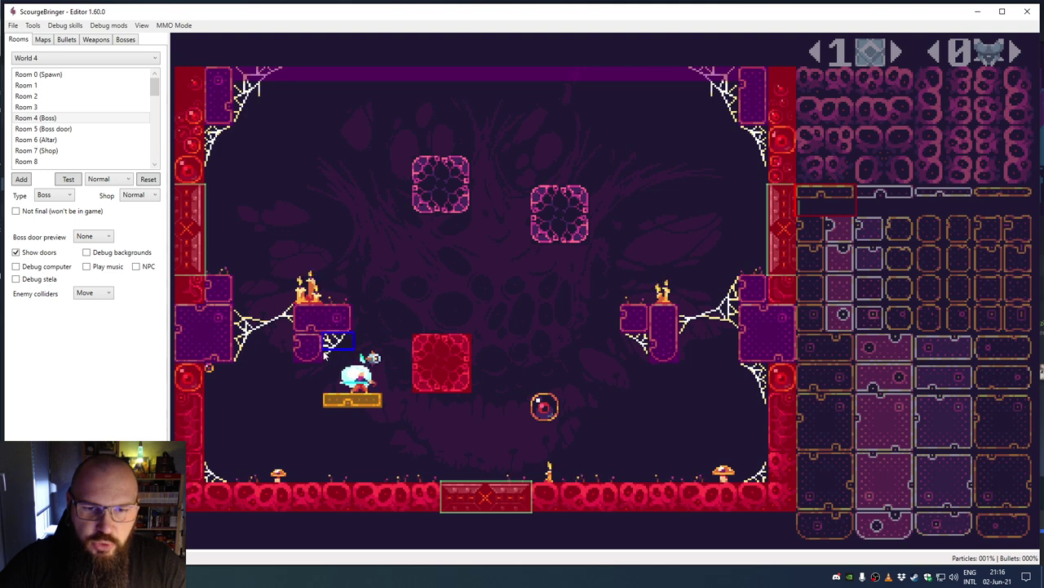
left_click(410, 286)
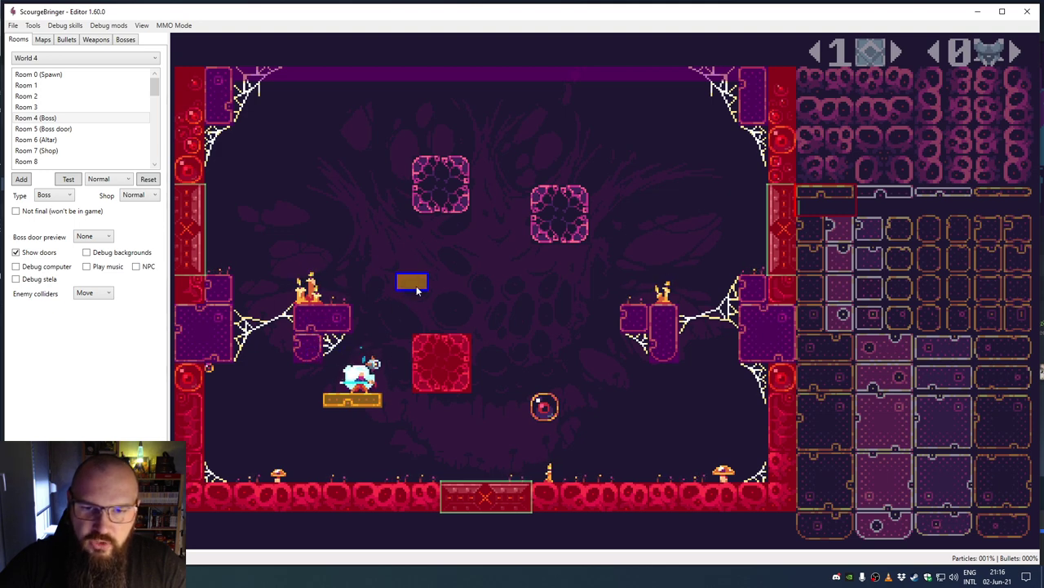
key("ctrl+z")
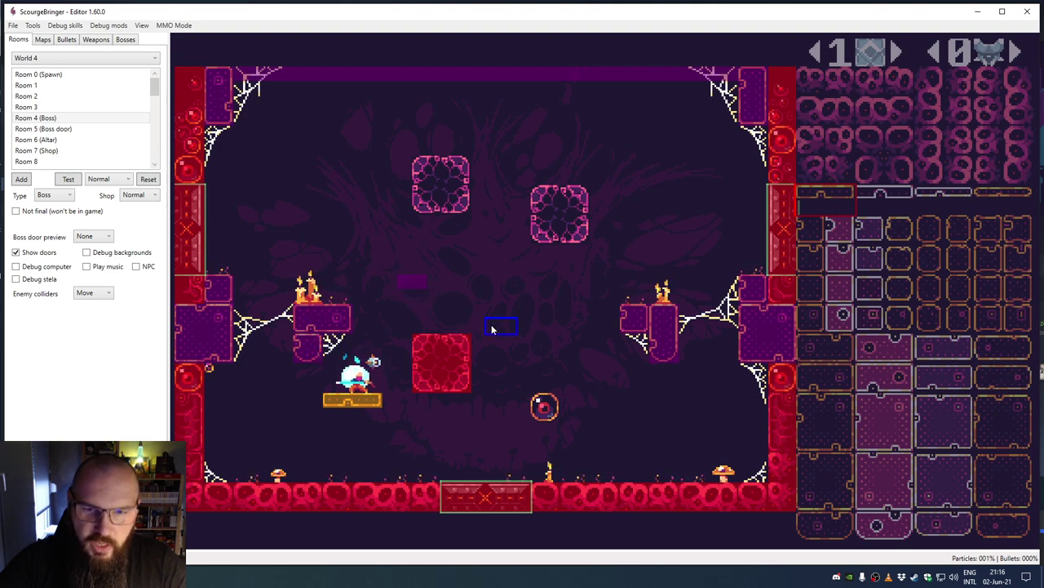
left_click(434, 290)
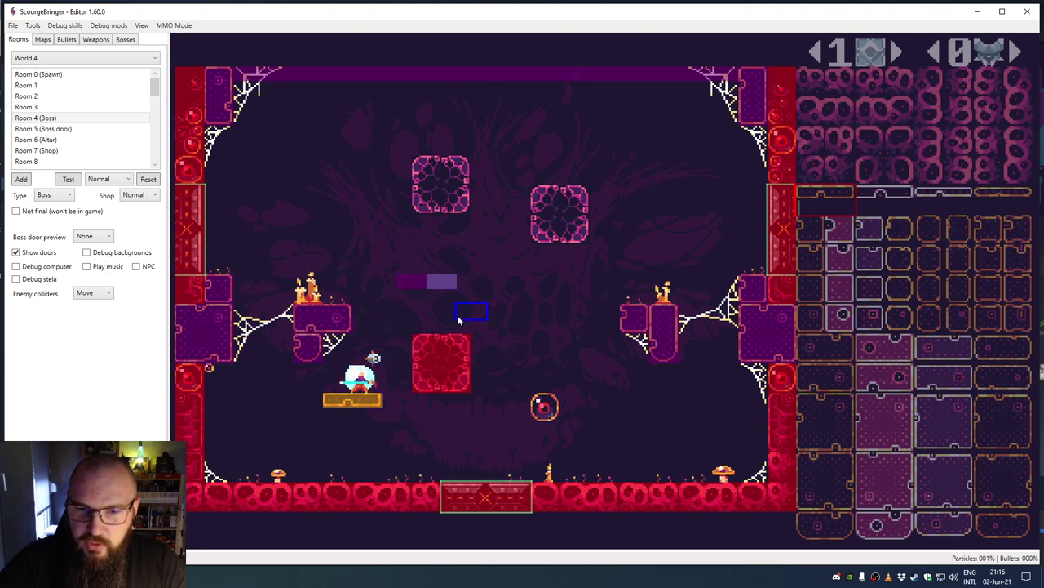
Step: Test the purple and lavender collision patches by jumping the character onto them, and hide the collision layer
key("space")
key("Left")
key("Right")
key("Left")
key("Down")
key("space")
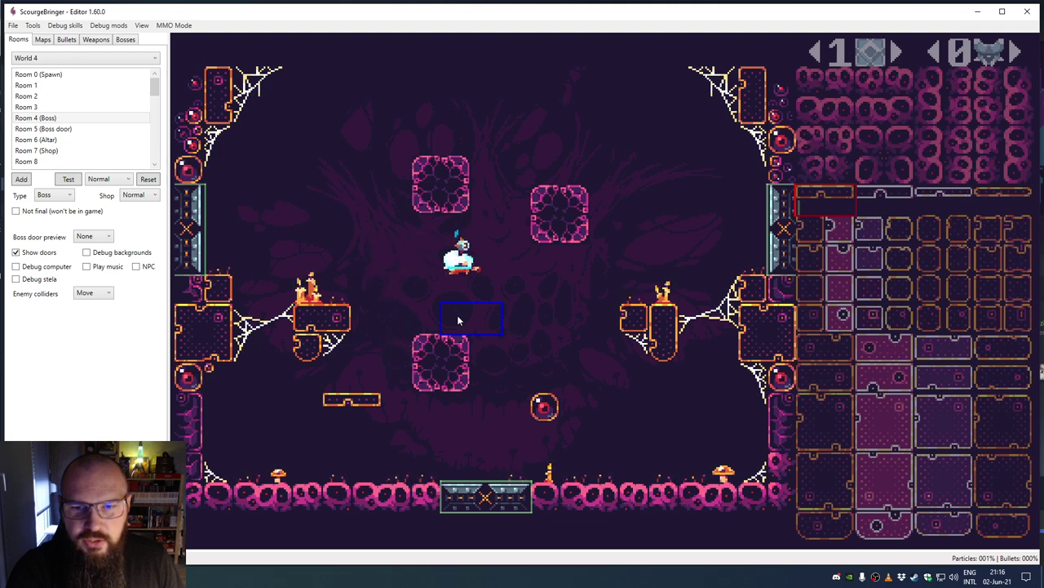
key("space")
key("space")
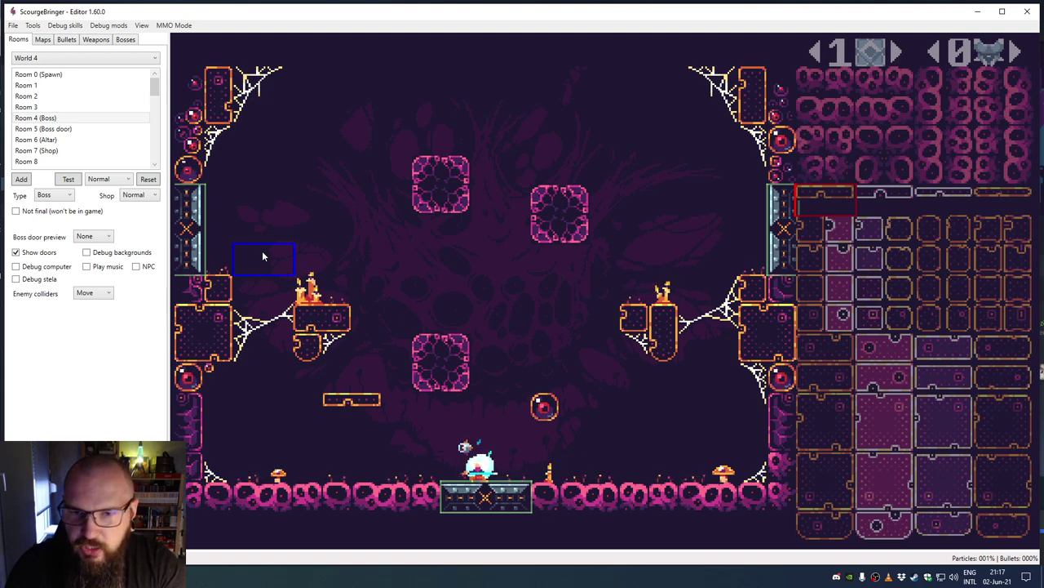
Step: Remove the door in the middle of the floor and put it back in the same place
left_click(473, 490)
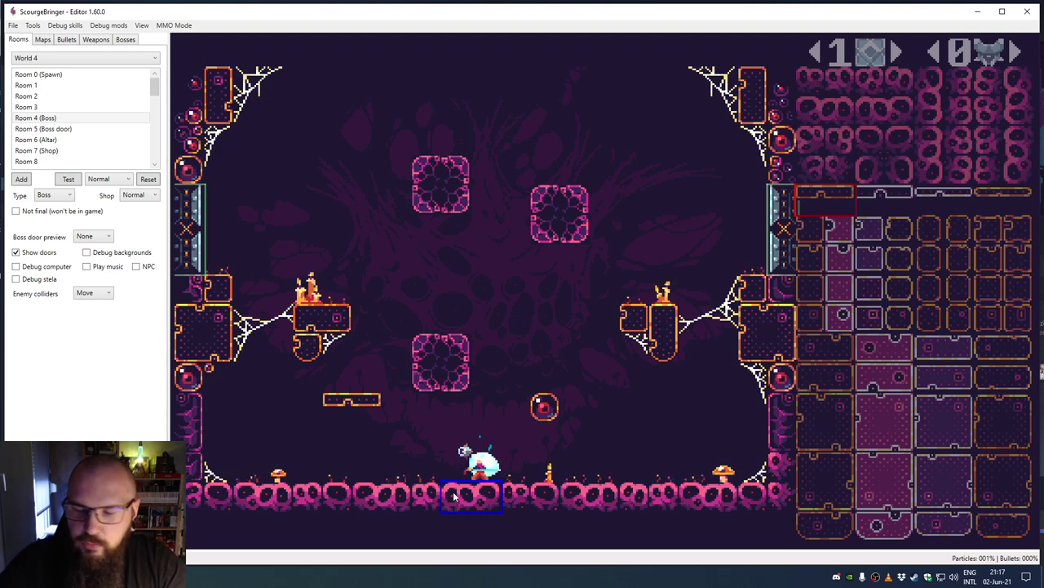
left_click(456, 495)
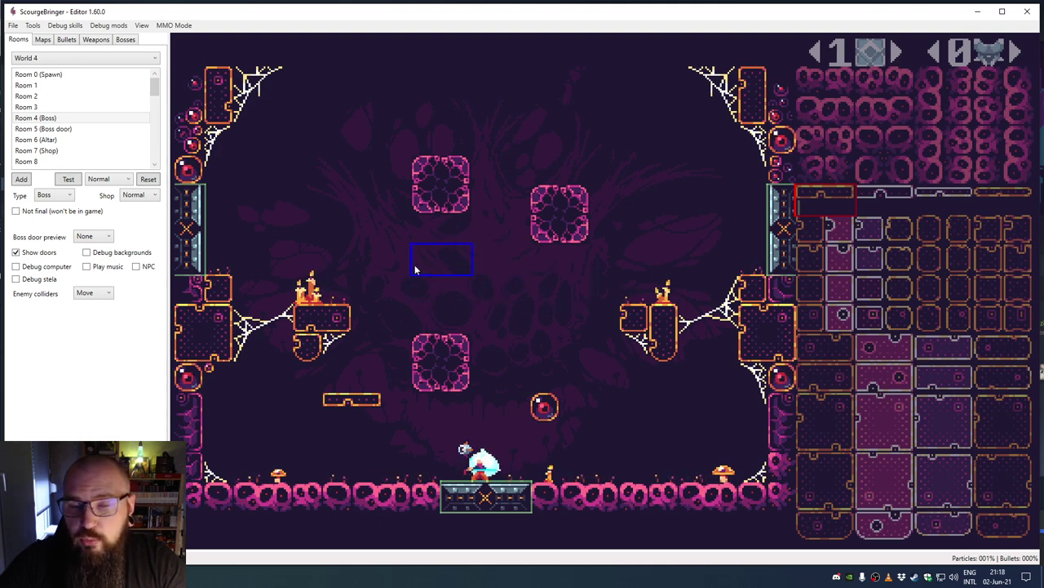
Step: Place a door above the top-left rock block and shift the left, floor and right doors inward from the room's edges
left_click(194, 238)
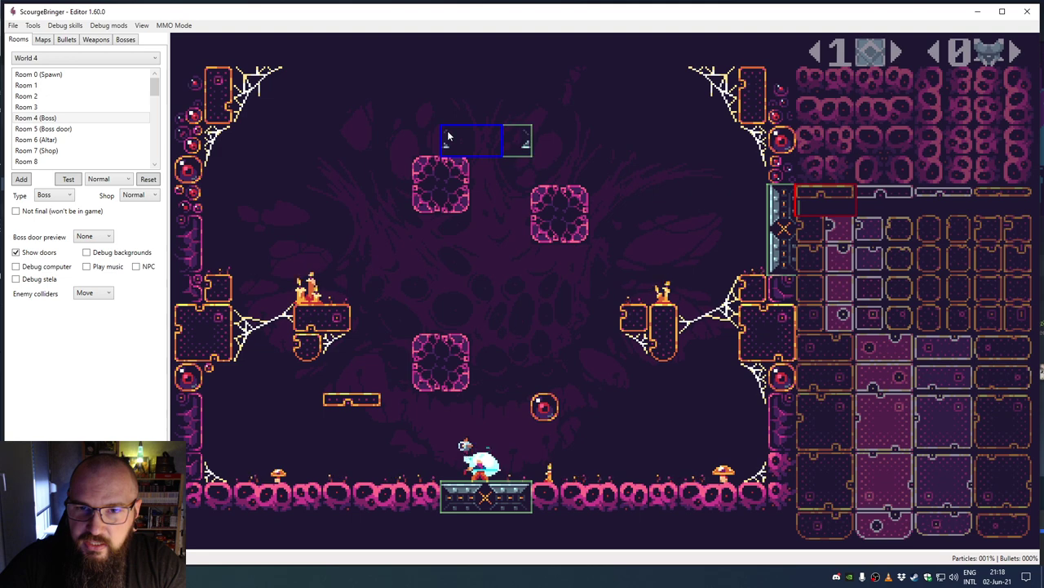
left_click(448, 137)
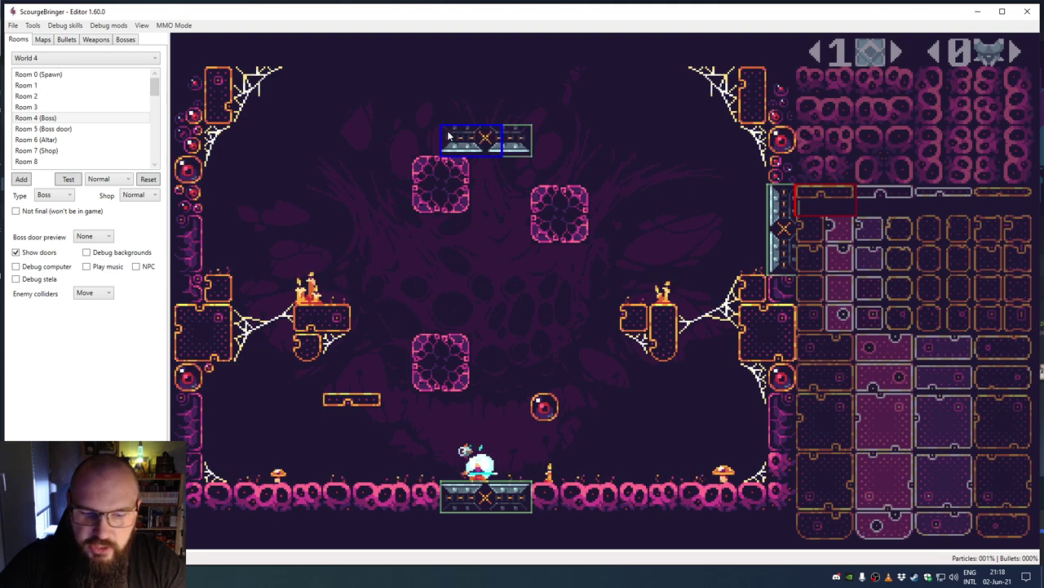
left_click(250, 233)
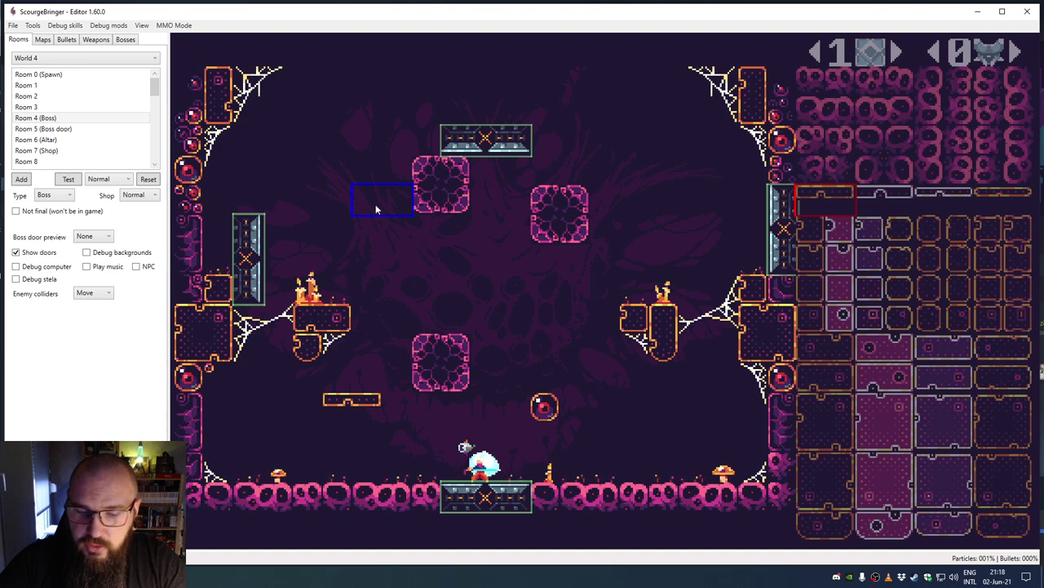
left_click(456, 437)
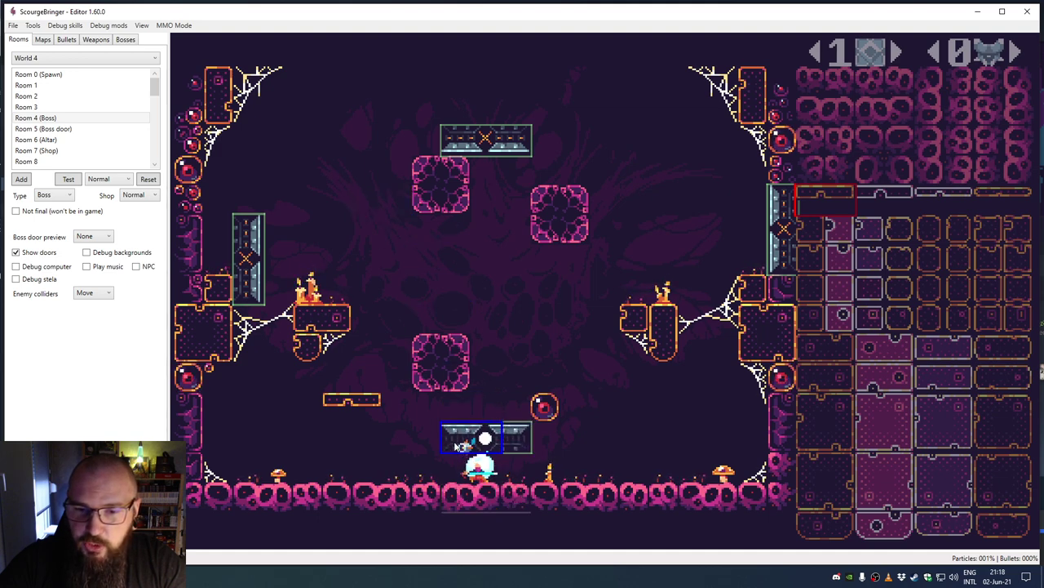
left_click(714, 259)
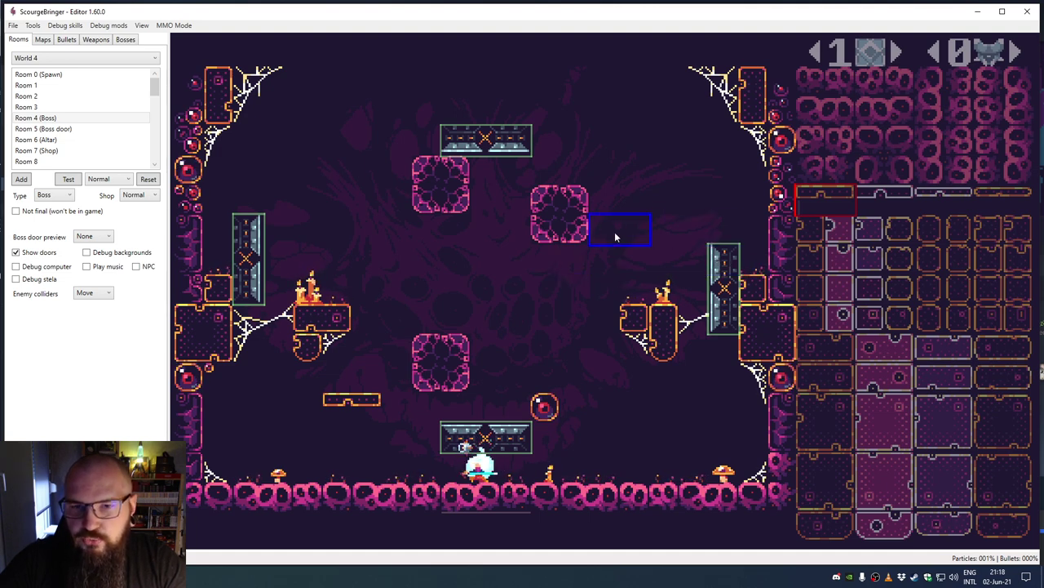
Step: Move the right, left and floor doors back to the room's edges and remove the door above the top-left rock block
left_click_drag(724, 263, 780, 209)
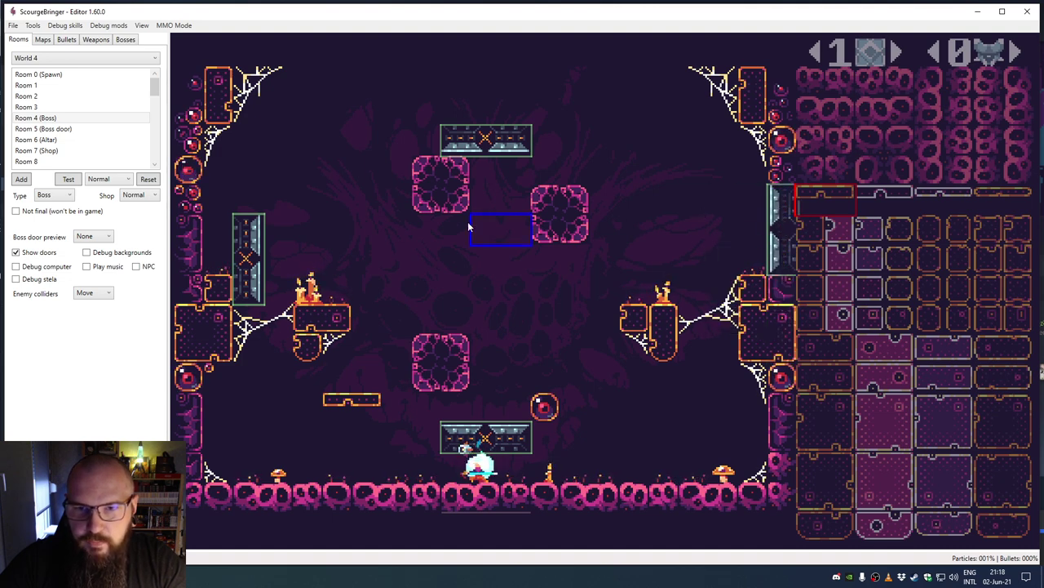
left_click_drag(198, 242, 196, 201)
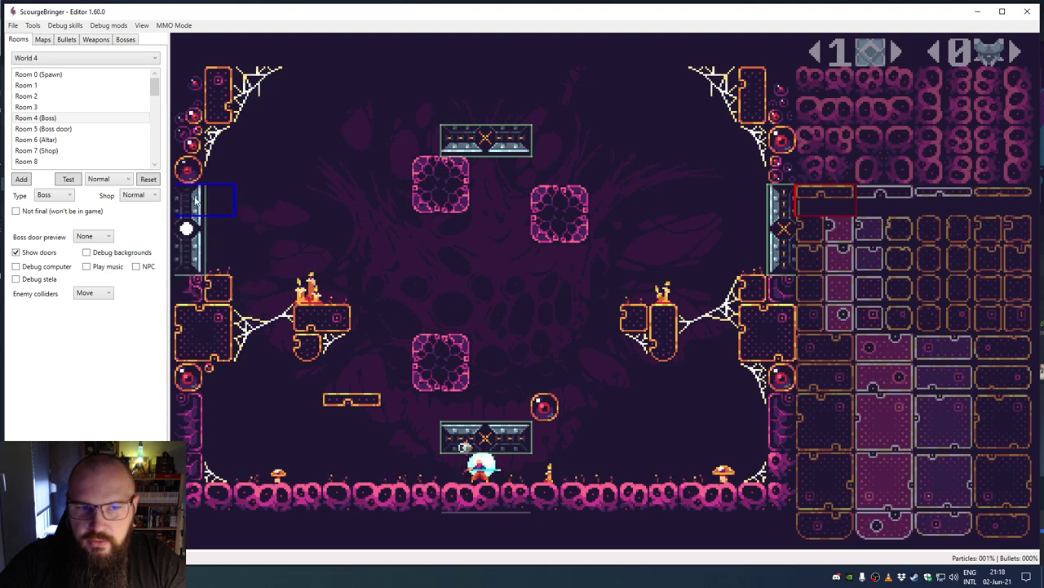
right_click(478, 140)
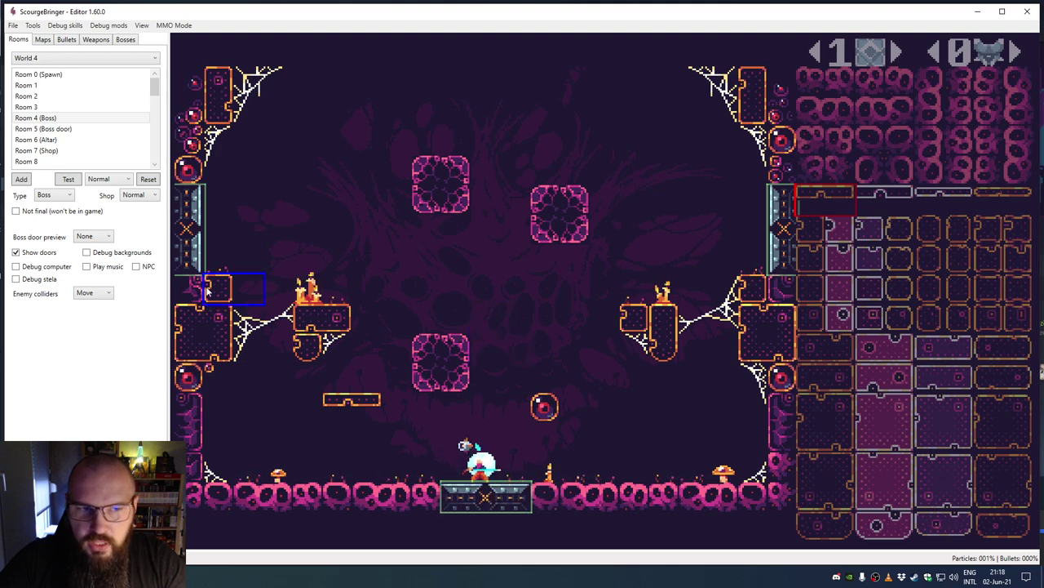
Step: Toggle the doors' visibility several times to compare the room with and without them, and leave them hidden
left_click(15, 252)
left_click(16, 252)
left_click(15, 252)
left_click(16, 252)
left_click(16, 252)
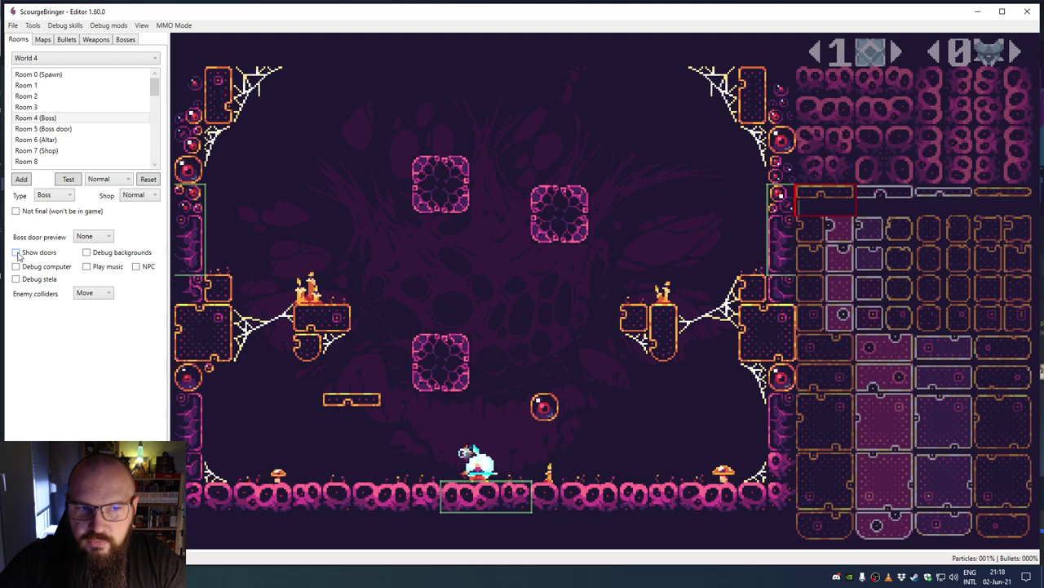
left_click(17, 253)
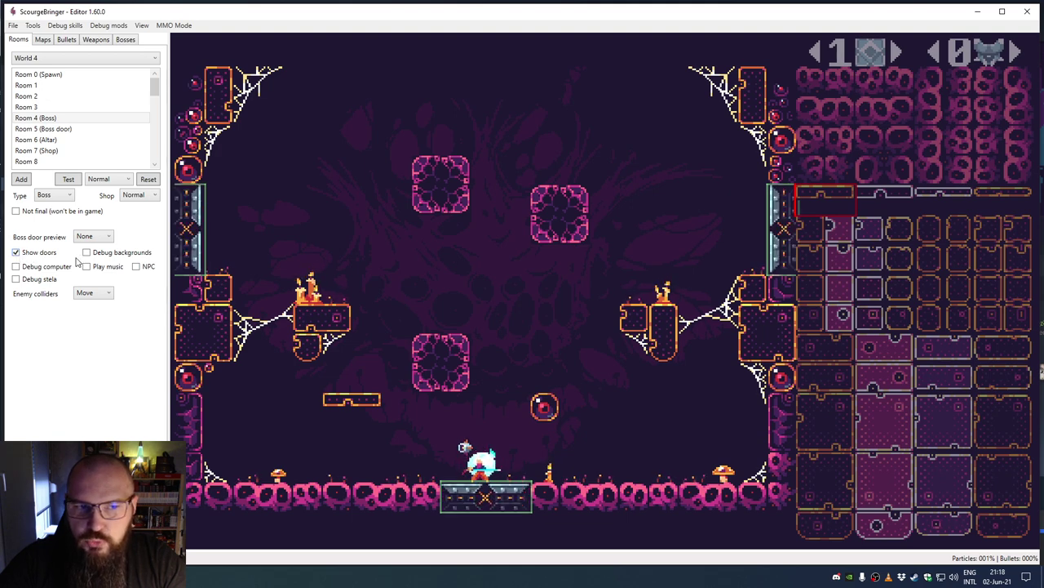
left_click(15, 253)
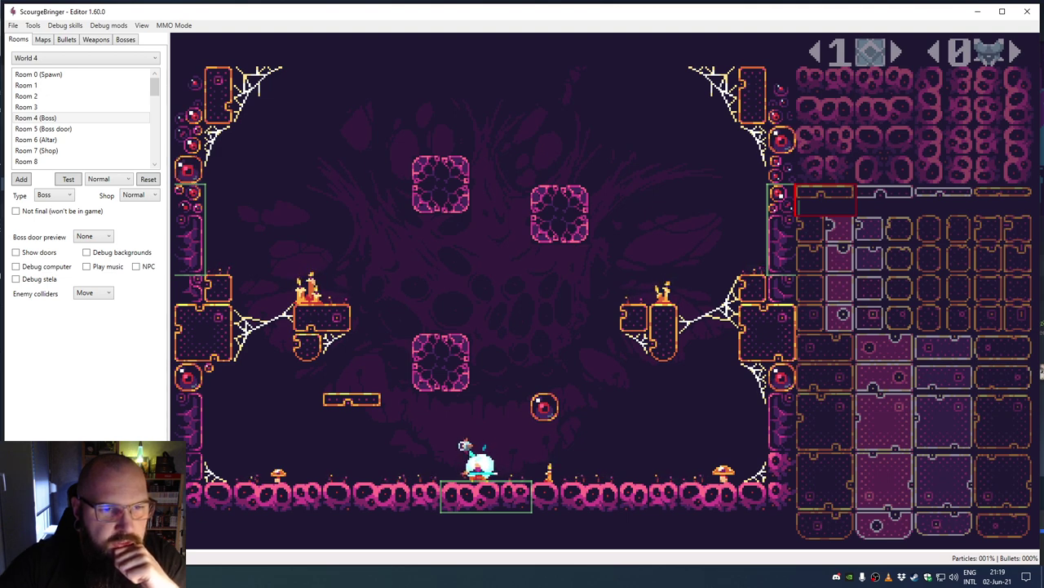
Step: Switch from World 4 to World 6 and open its Room 31
left_click_drag(154, 90, 160, 160)
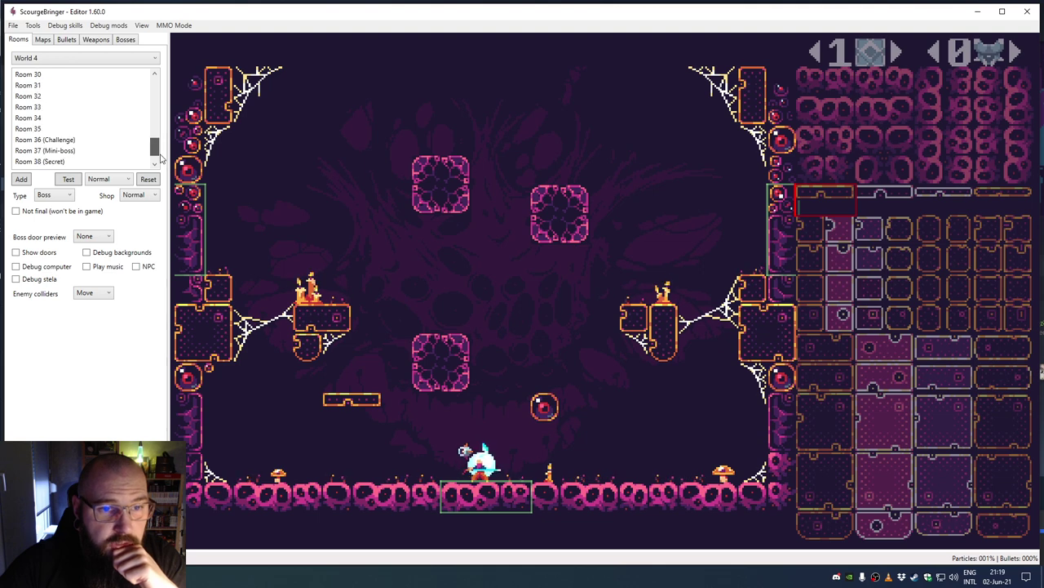
left_click(116, 64)
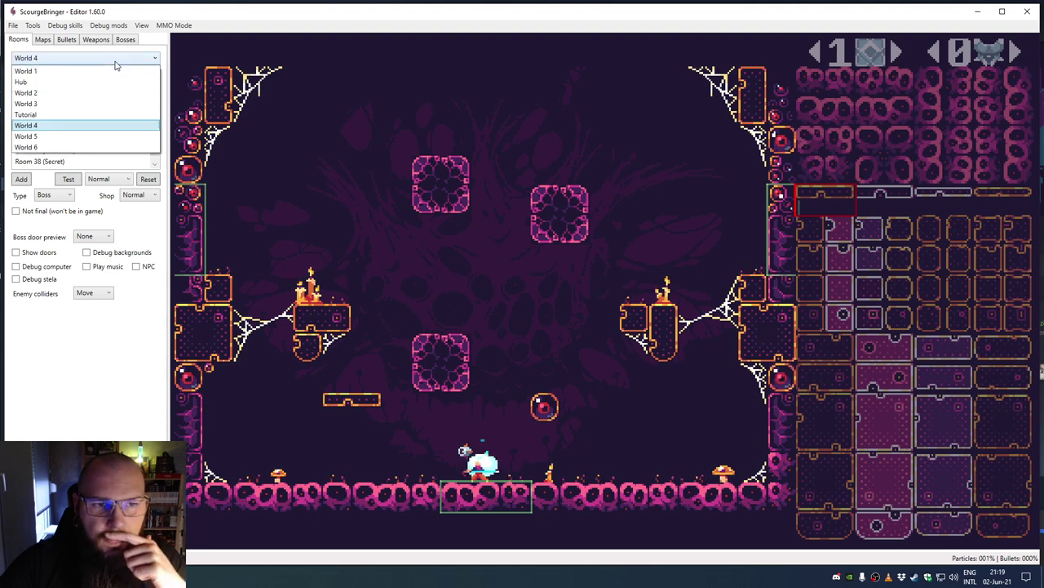
left_click(88, 146)
left_click(56, 97)
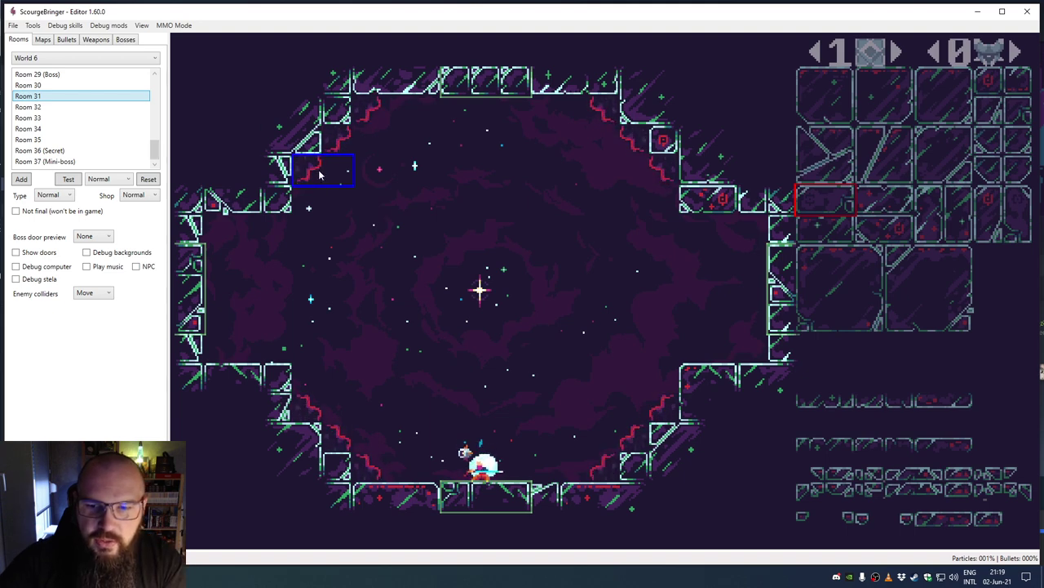
Step: Browse World 6's tile sets, switch to tile set 4 and pick the small red rock tile
left_click(898, 203)
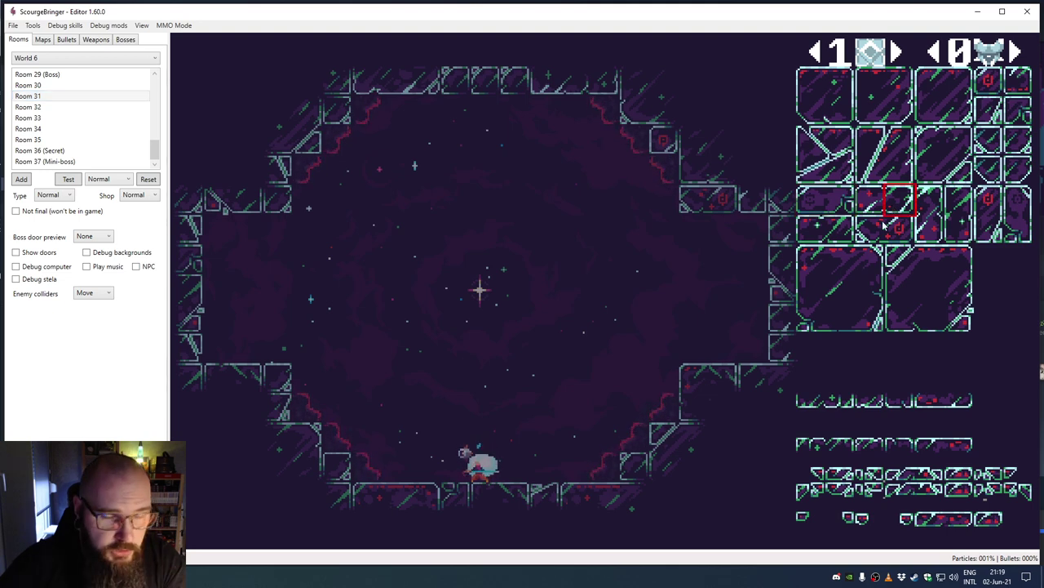
left_click(816, 53)
left_click(896, 52)
left_click(896, 52)
left_click(896, 53)
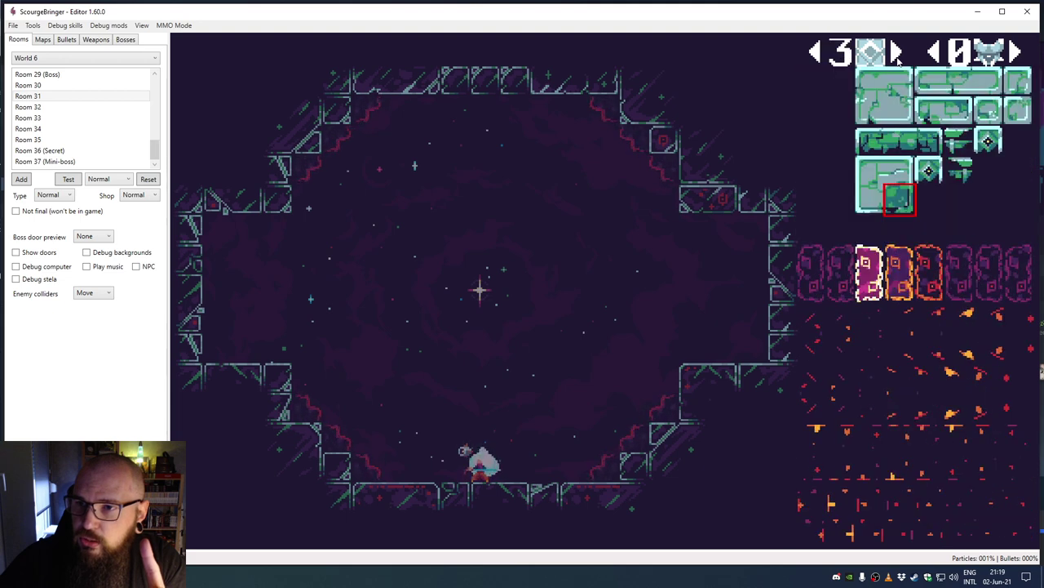
left_click(896, 52)
left_click(811, 198)
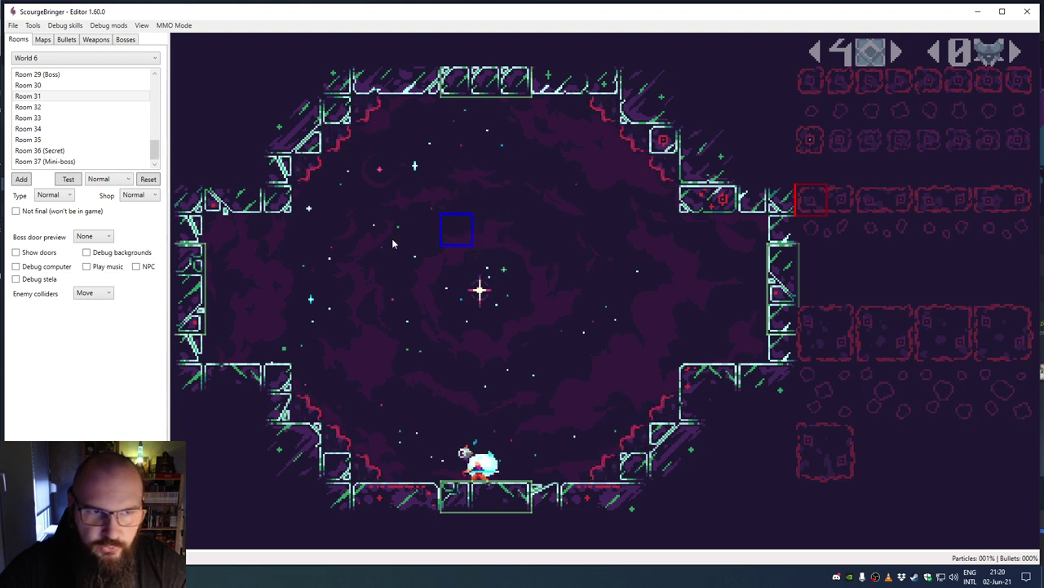
Step: Open World 6's Room 3 (Boss door) and set its boss door preview to North
left_click_drag(154, 151, 159, 88)
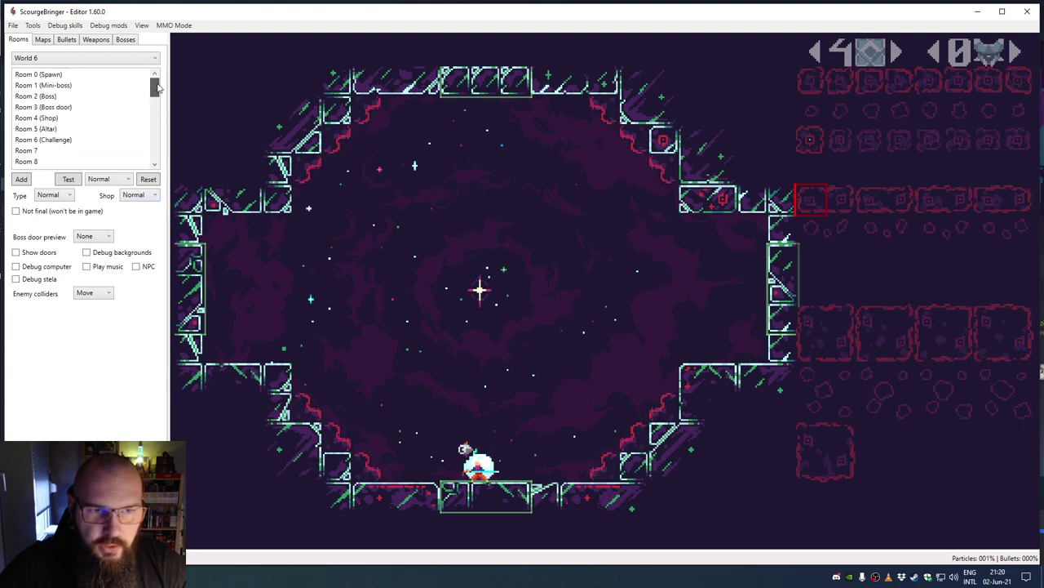
left_click(77, 108)
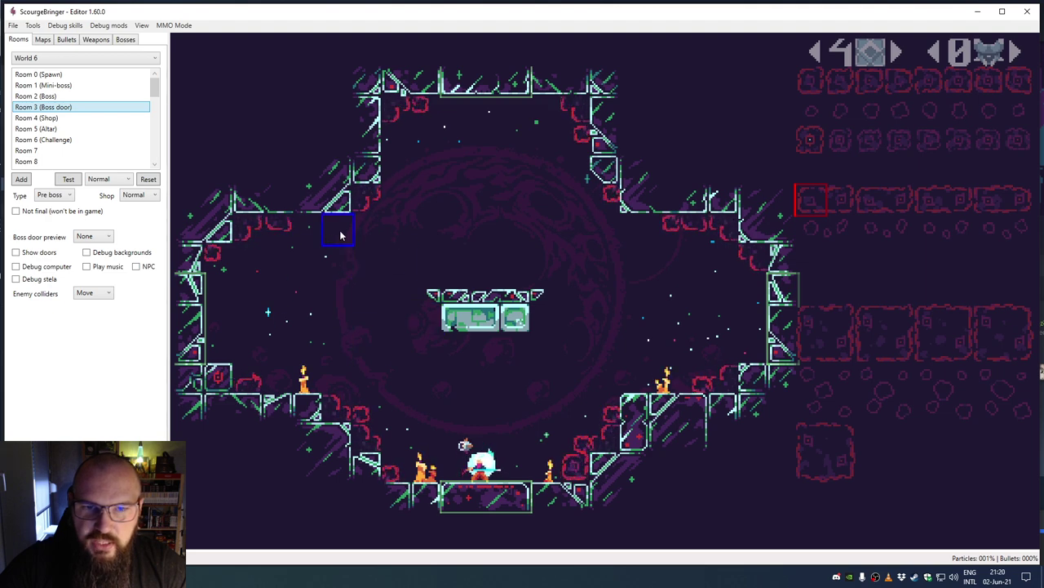
left_click(94, 236)
left_click(92, 246)
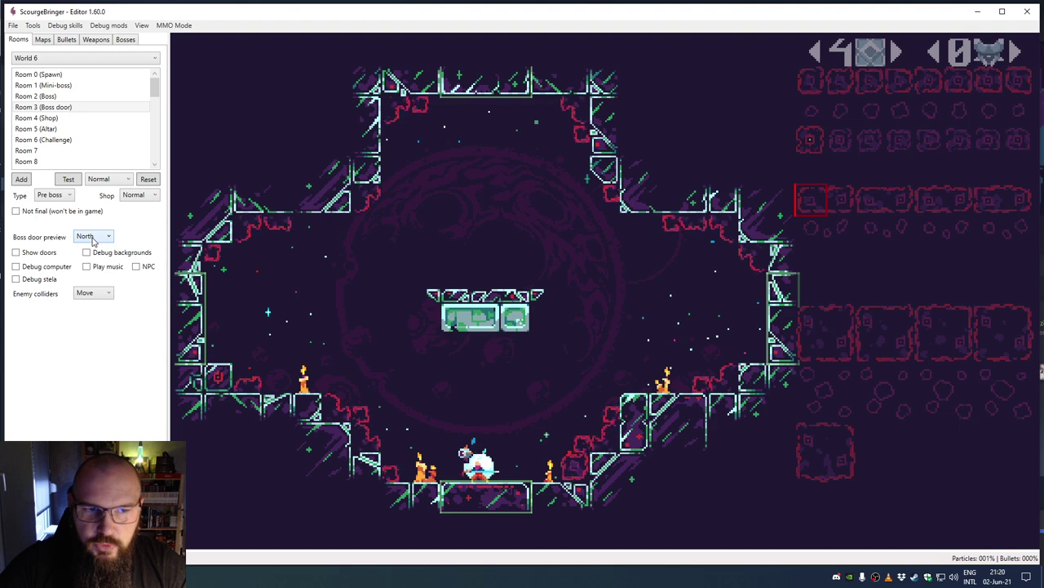
Step: Show the room's doors and cycle the boss door preview through West, North and East, ending on East
key("Tab")
key("space")
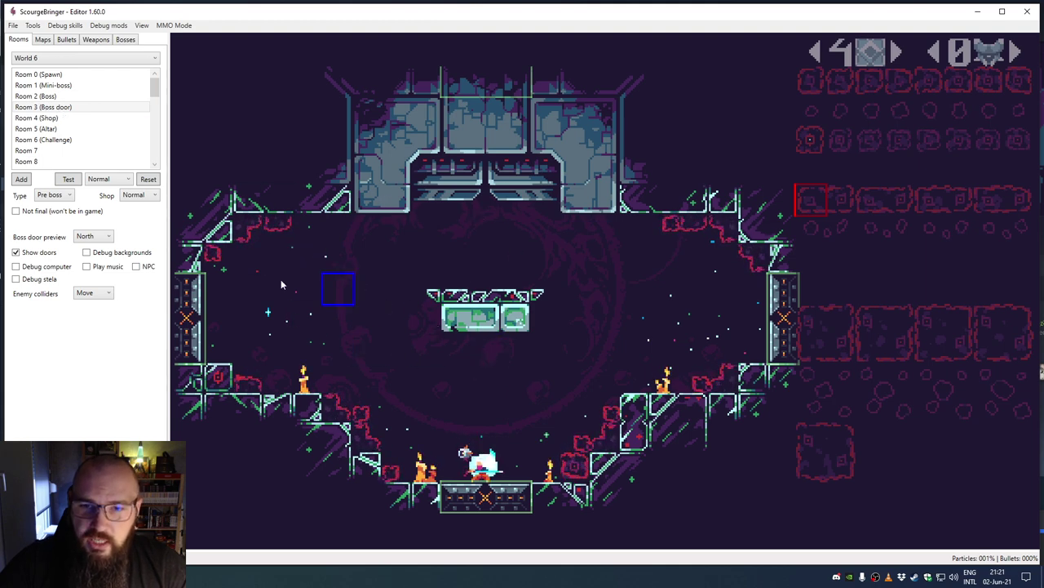
left_click(93, 236)
left_click(92, 273)
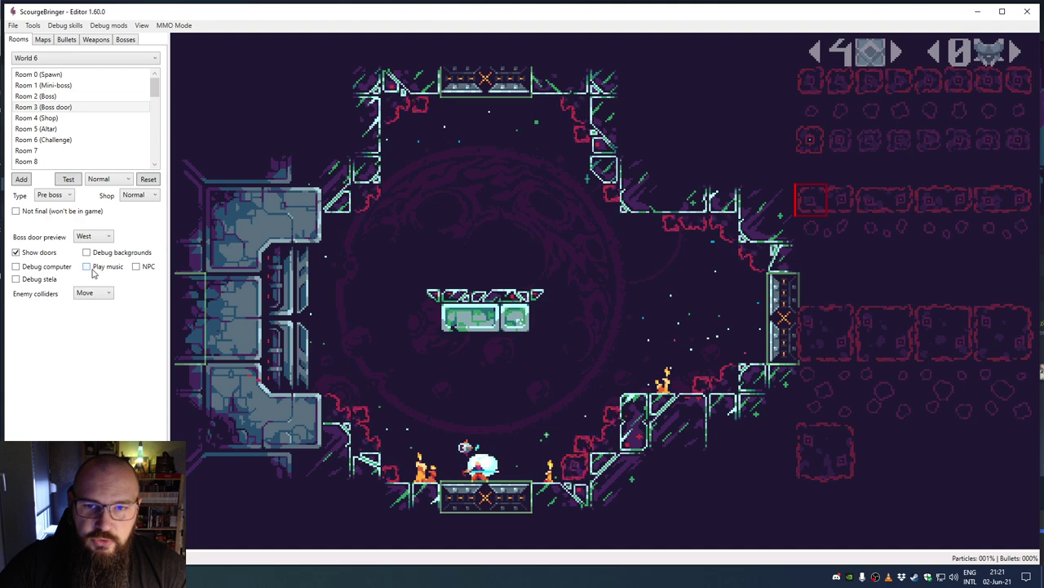
left_click(93, 236)
left_click(93, 282)
left_click(94, 236)
left_click(98, 259)
left_click(93, 236)
left_click(91, 260)
left_click(93, 236)
left_click(93, 274)
left_click(93, 236)
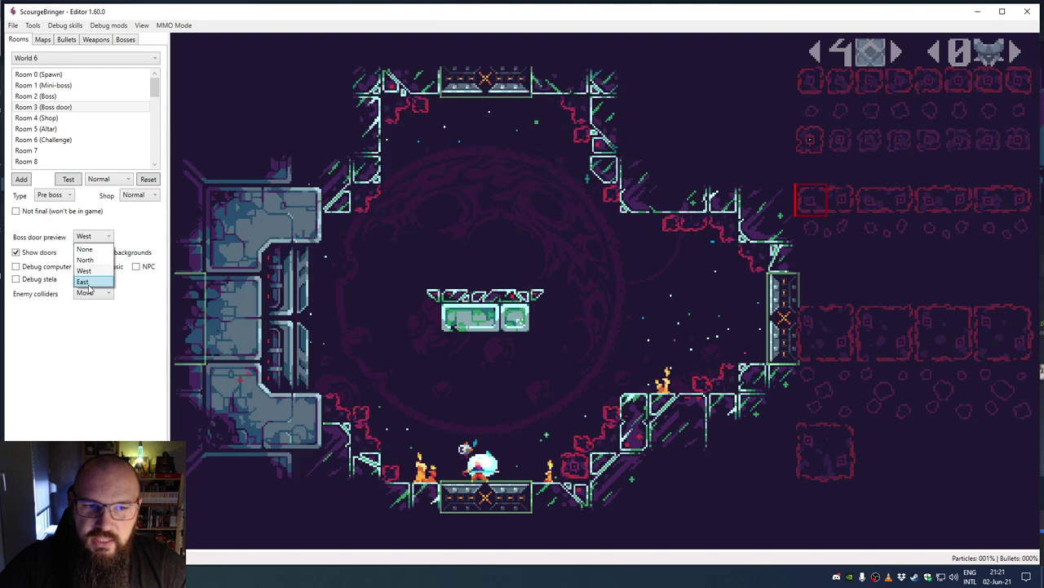
left_click(92, 281)
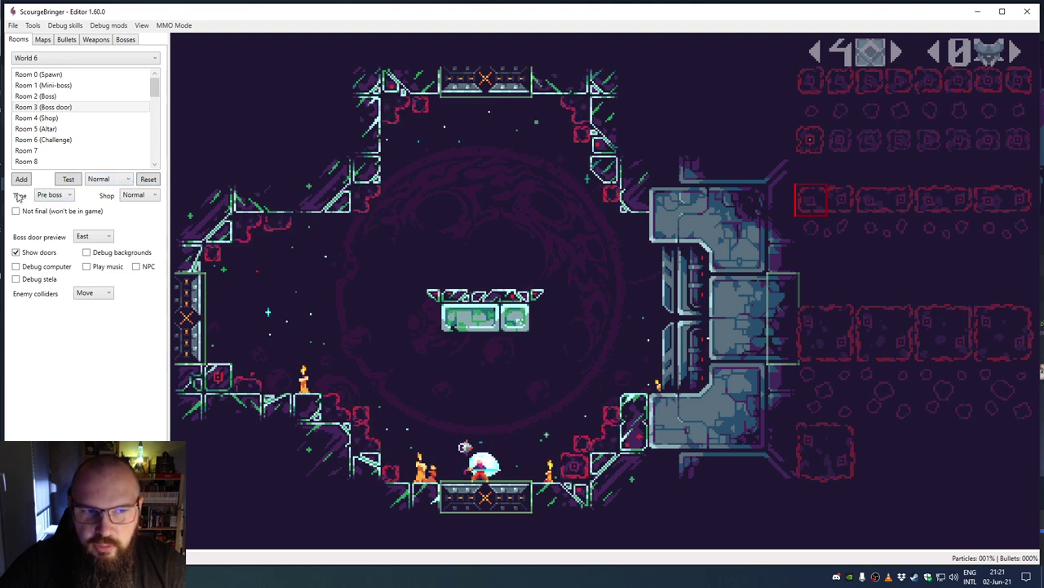
Step: Review the available room types, and open World 1's Room 64 (Sink) as an example of the Sink type
left_click(54, 195)
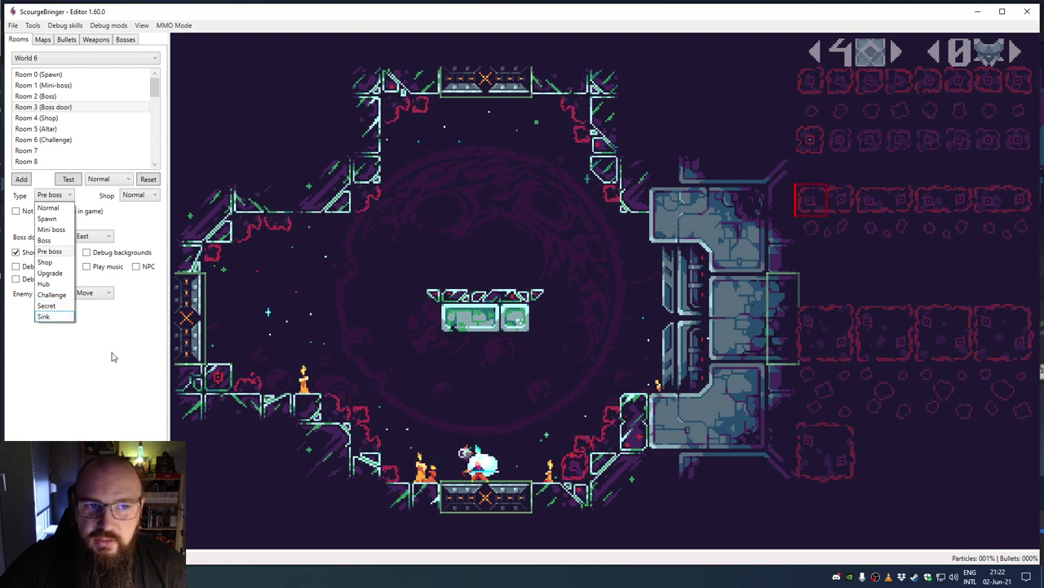
left_click(49, 204)
left_click(45, 58)
left_click(44, 73)
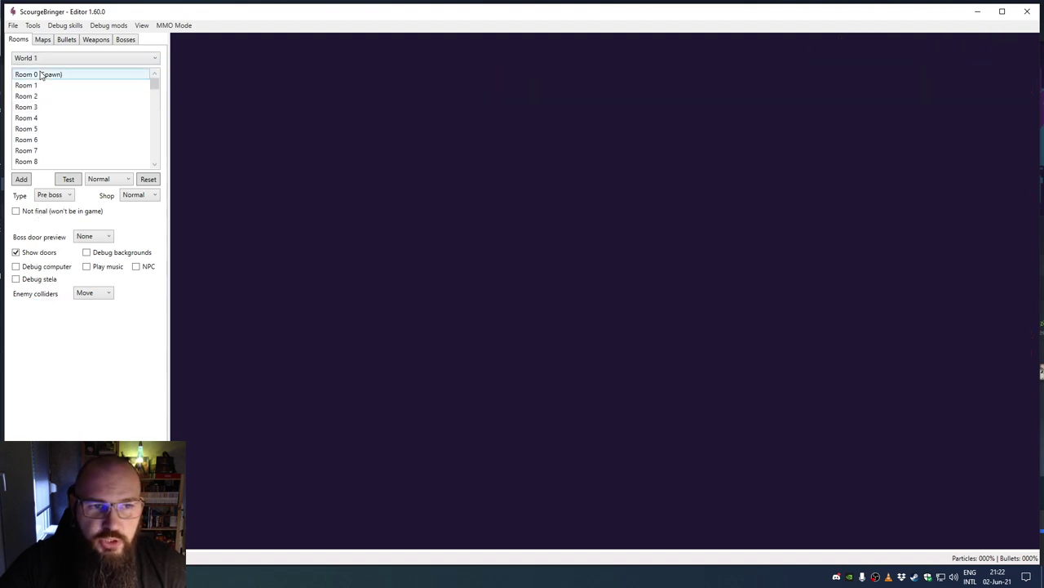
left_click_drag(155, 81, 155, 161)
left_click(54, 160)
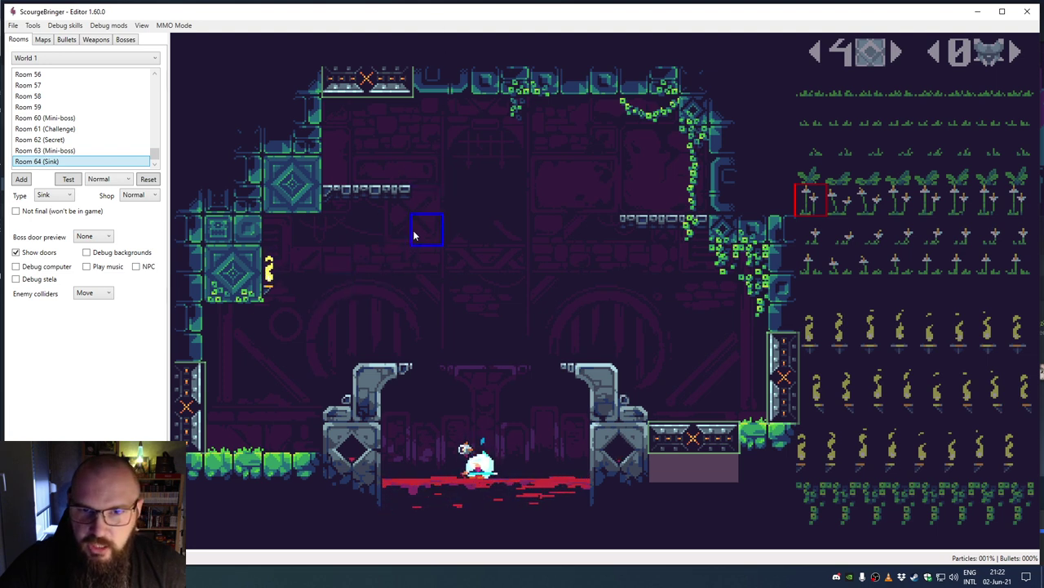
left_click(810, 259)
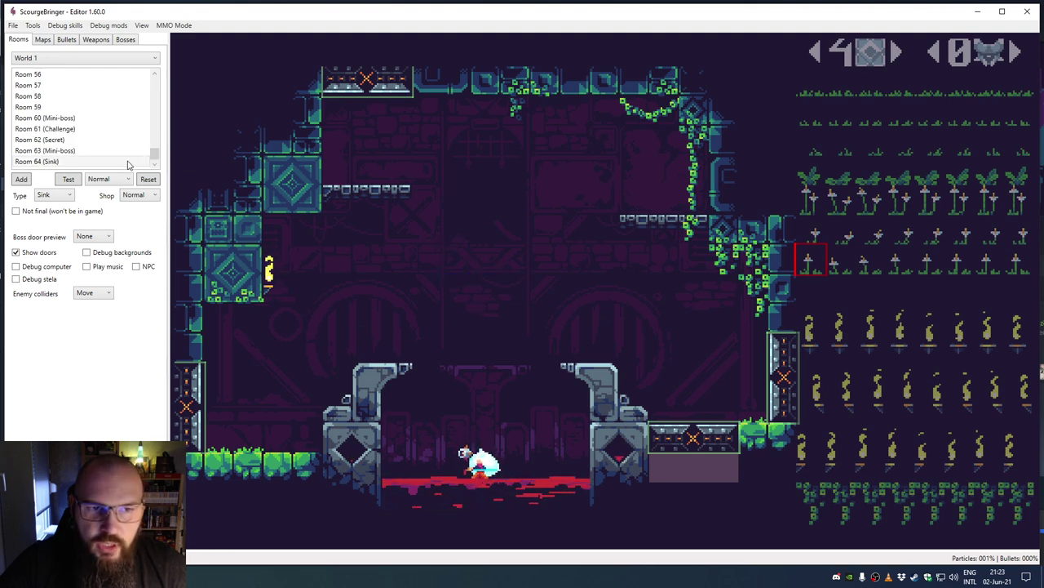
Step: View World 1's Room 63 (Mini-boss) and World 2's Room 38
left_click(122, 152)
left_click(61, 58)
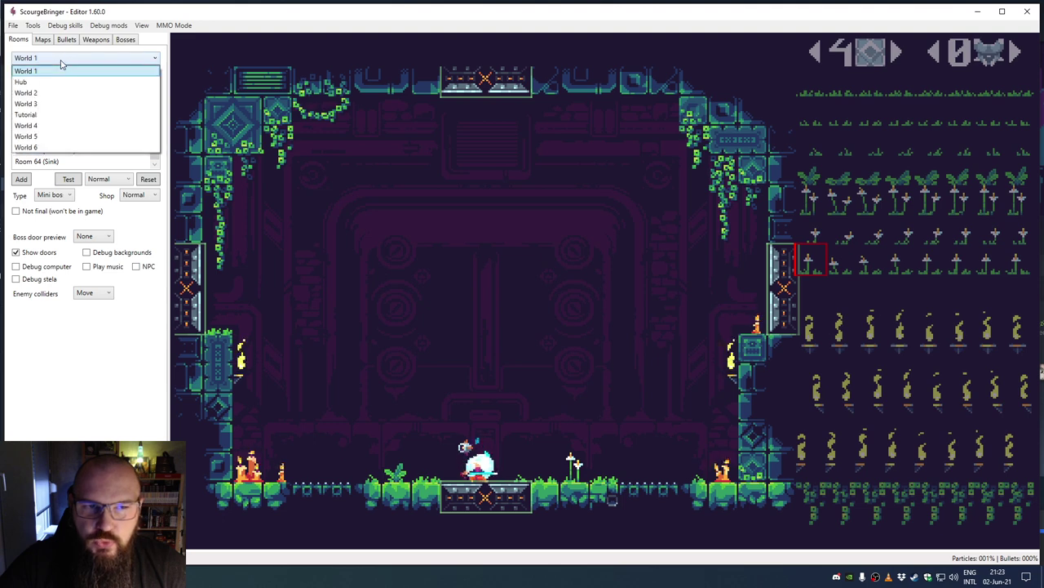
left_click(49, 92)
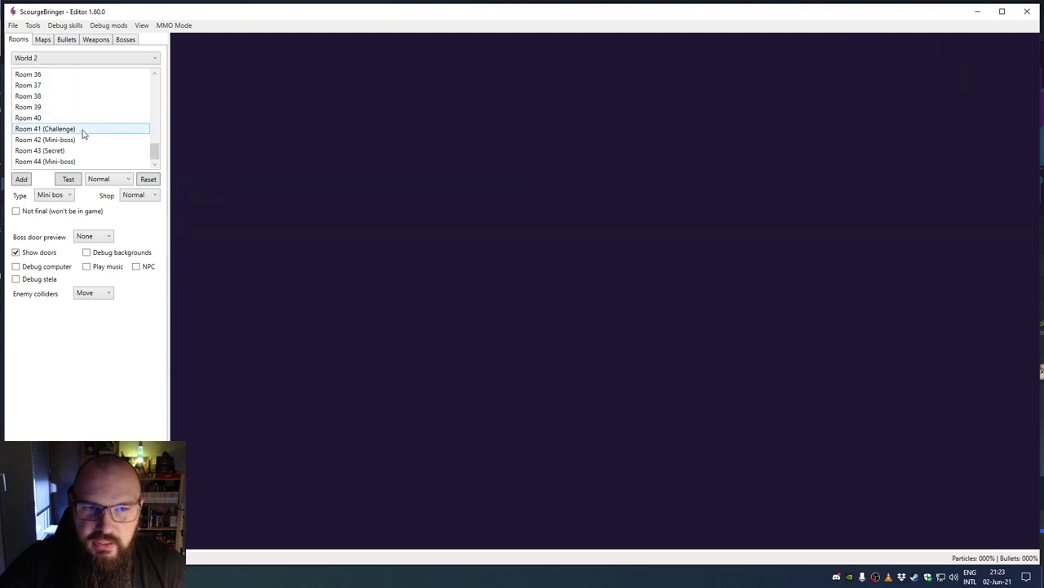
left_click(49, 95)
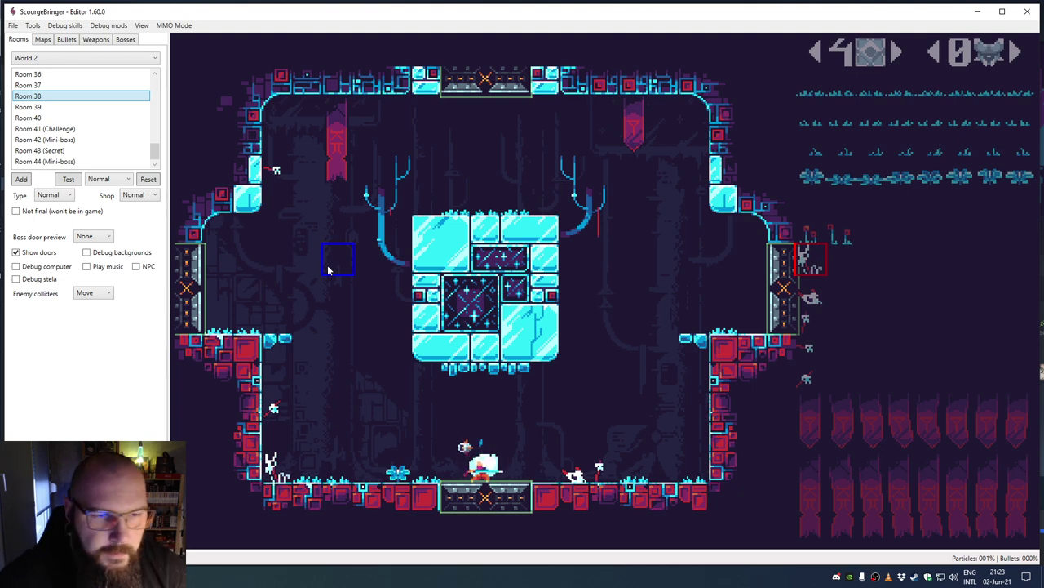
Step: Switch to World 5 and view its Room 29
left_click(127, 62)
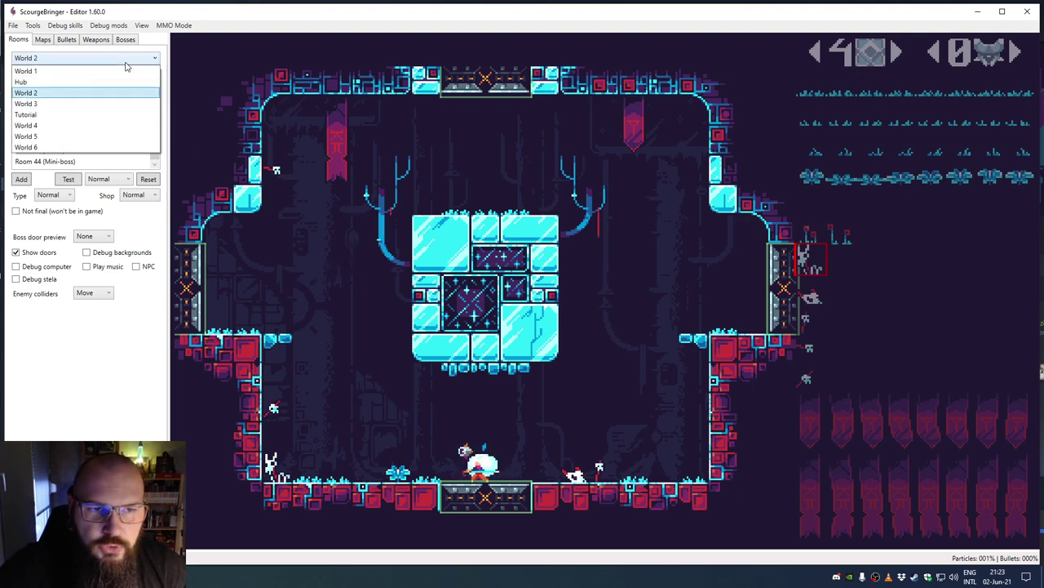
left_click(57, 136)
left_click(38, 96)
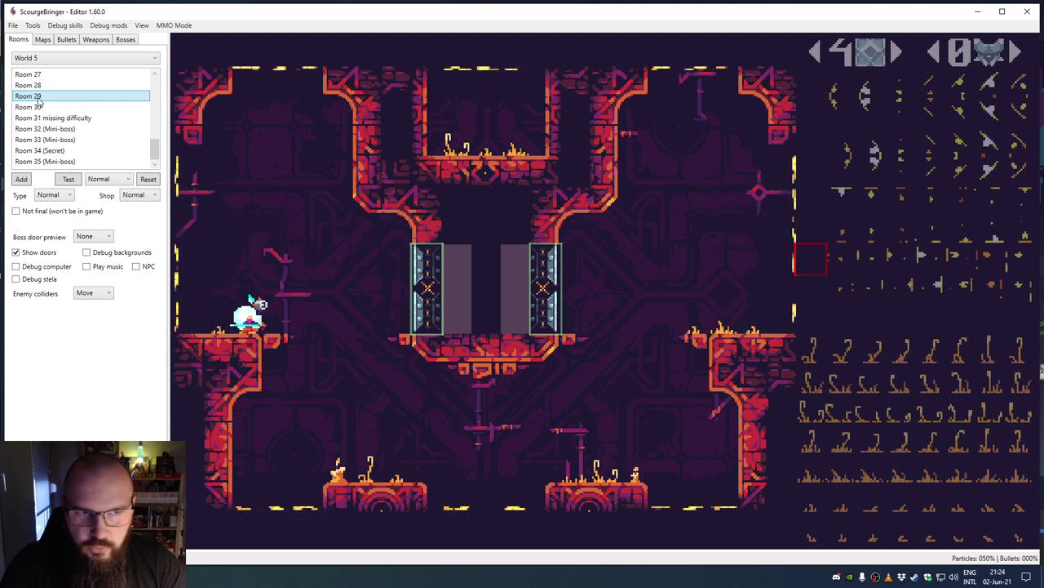
Step: Open World 4's Room 28 and examine its collision layer along the left wall below the upper door
left_click(52, 61)
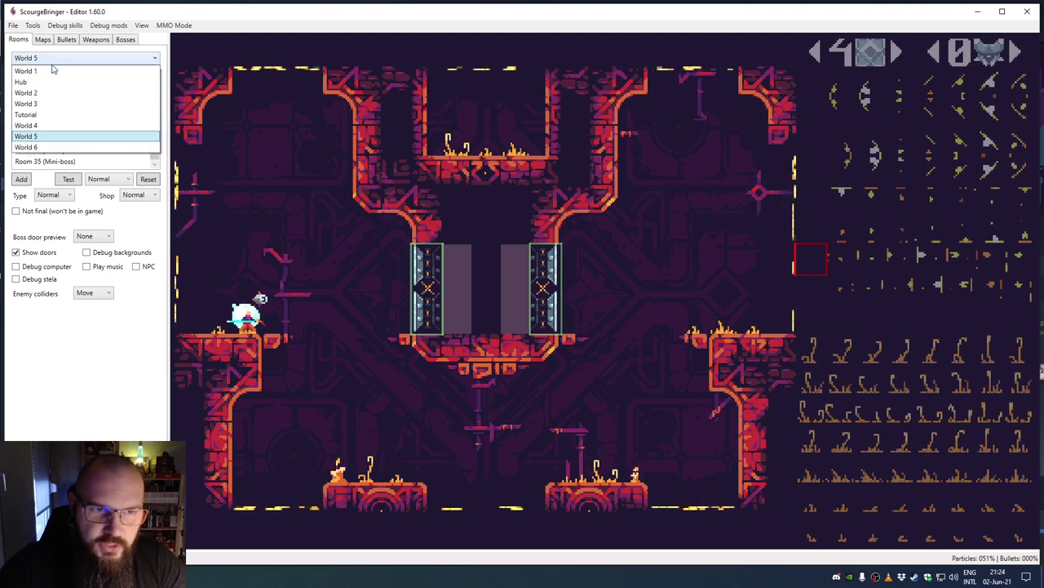
left_click(33, 125)
left_click(74, 86)
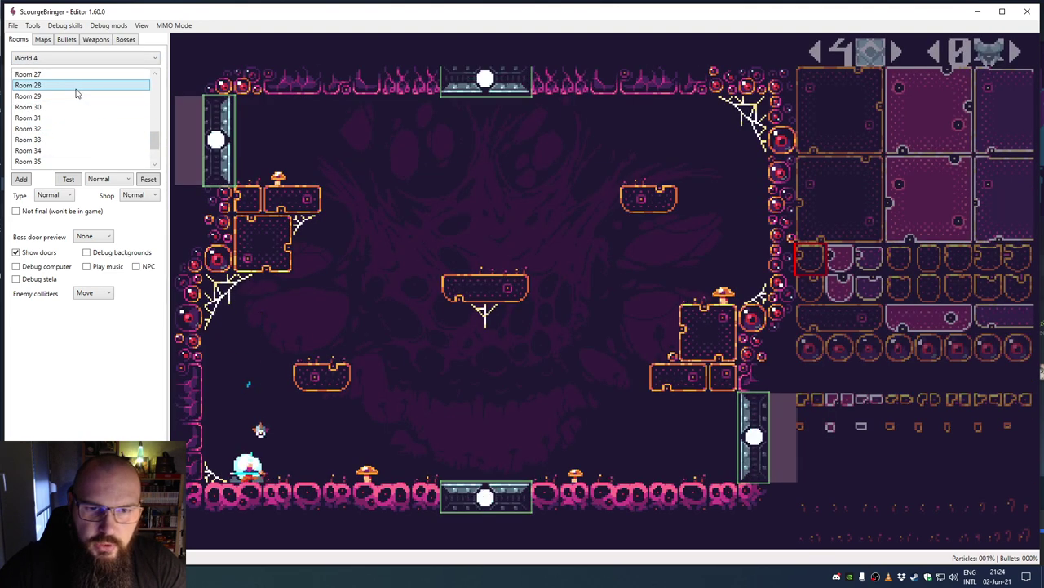
left_click(247, 390)
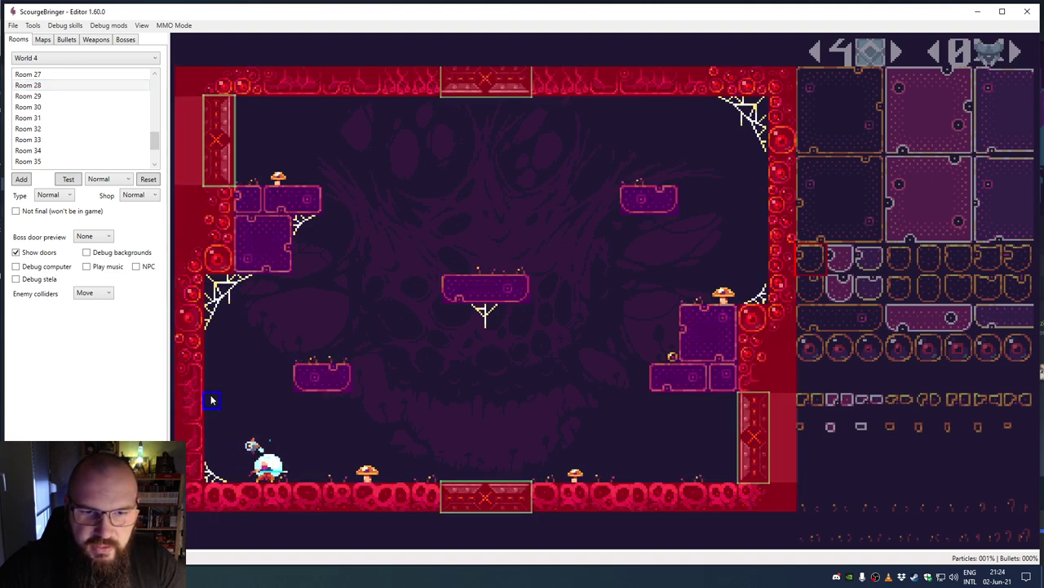
mouse_move(191, 369)
left_mouse_down()
mouse_move(201, 398)
mouse_move(183, 403)
mouse_move(195, 463)
left_mouse_up()
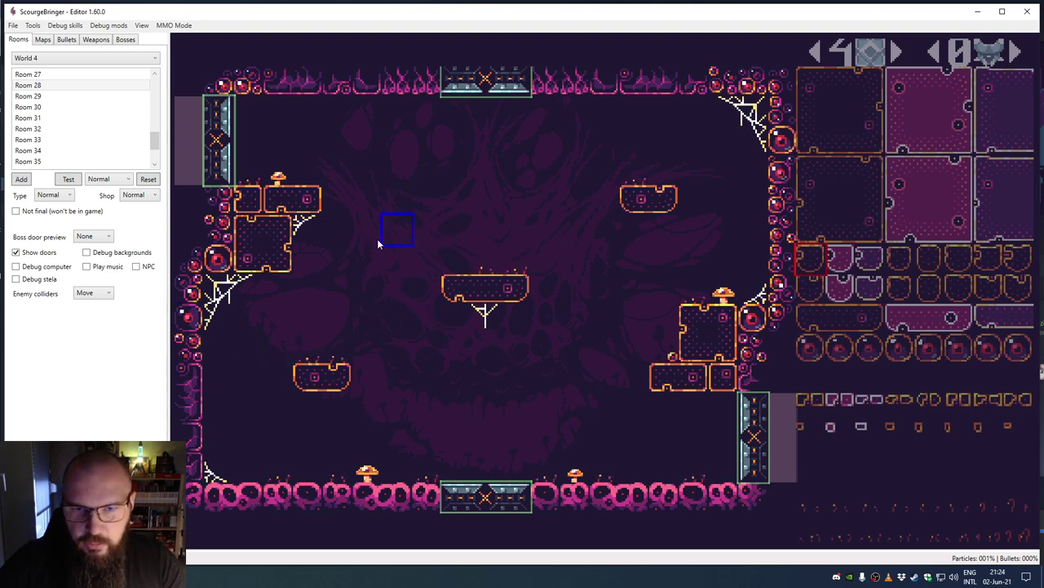
Step: Teleport the character to the area above the floor's left mushroom and onto the central platform
key("t")
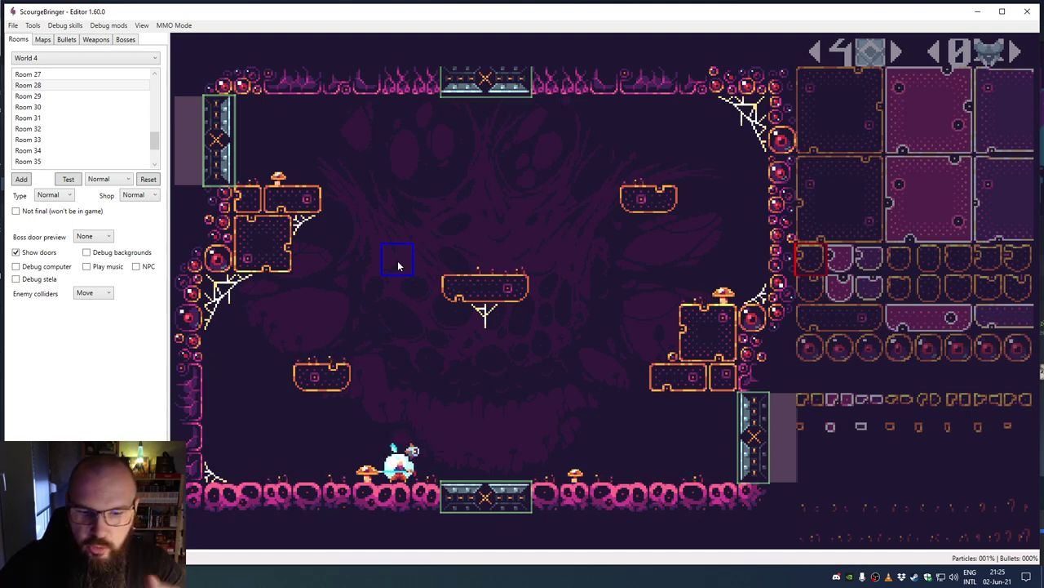
key("t")
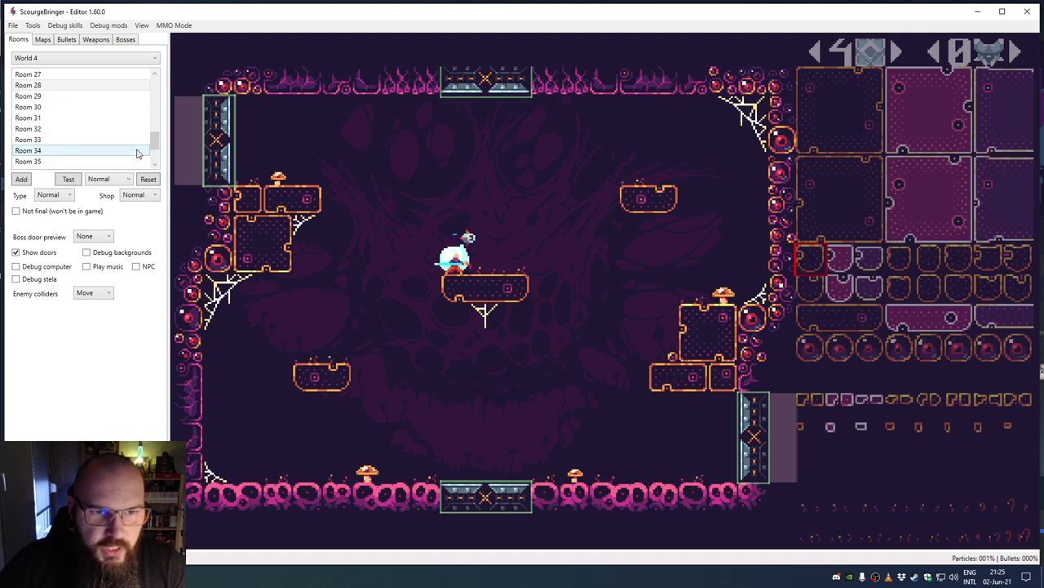
Step: View World 4's Room 1, open its Room 0 (Spawn) and show the NPC preview
scroll(118, 145, "down", 2)
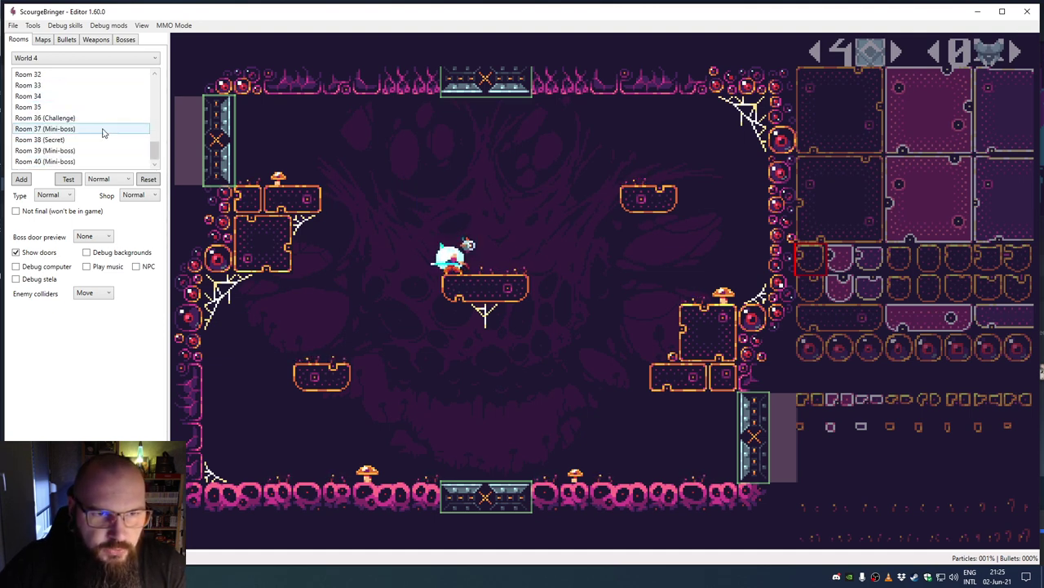
scroll(102, 131, "up", 10)
left_click(80, 85)
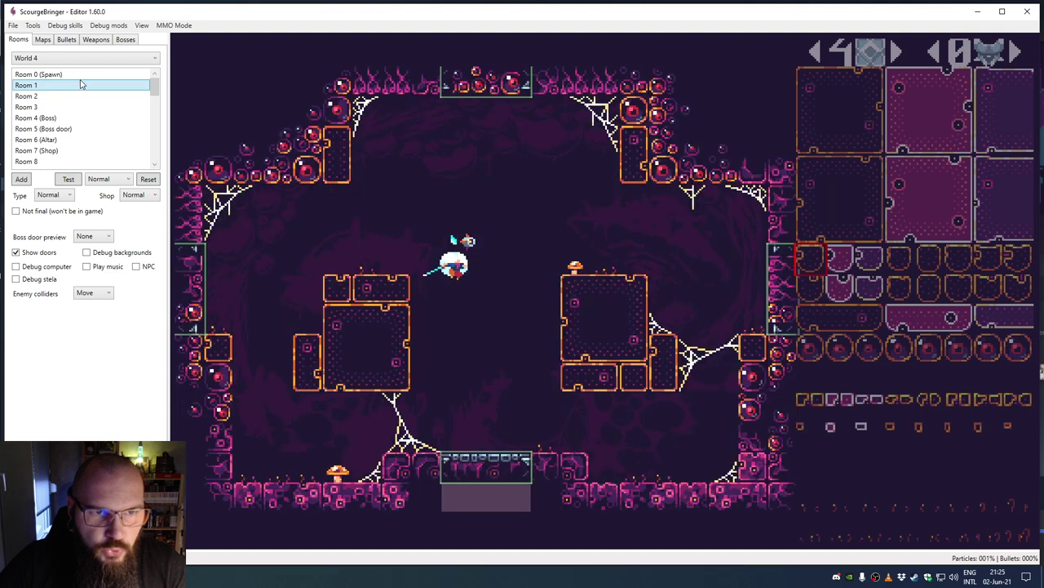
left_click(81, 74)
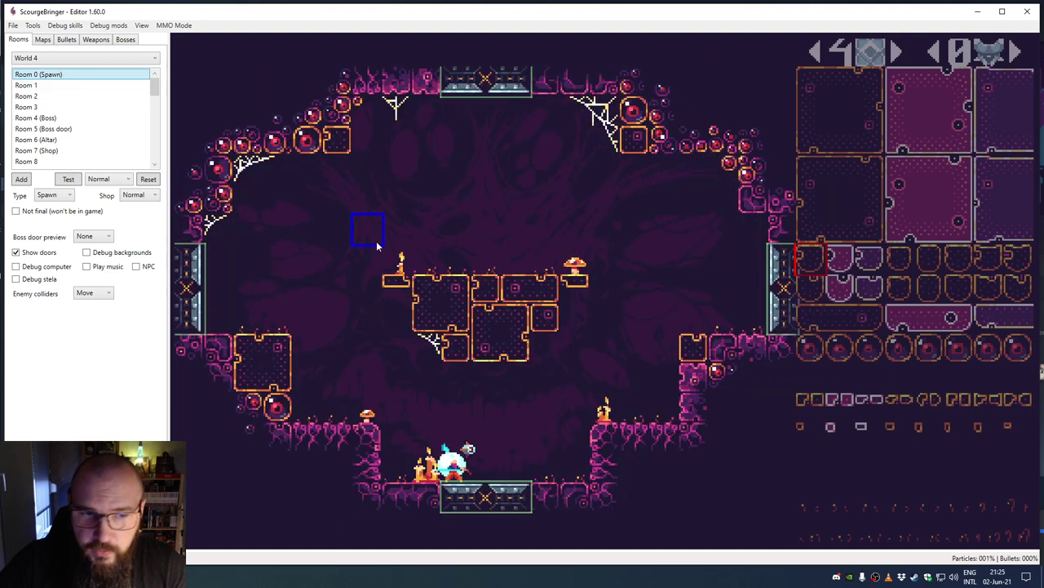
left_click(136, 267)
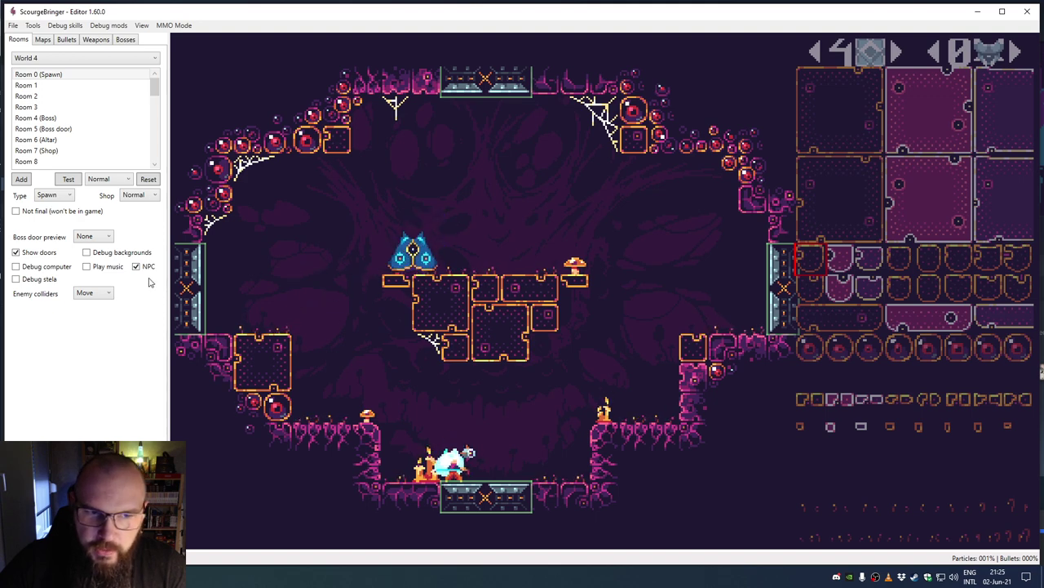
Step: Turn on debug backgrounds in Room 0 and clear one tile in the solid area outside the upper-left wall
left_click(87, 253)
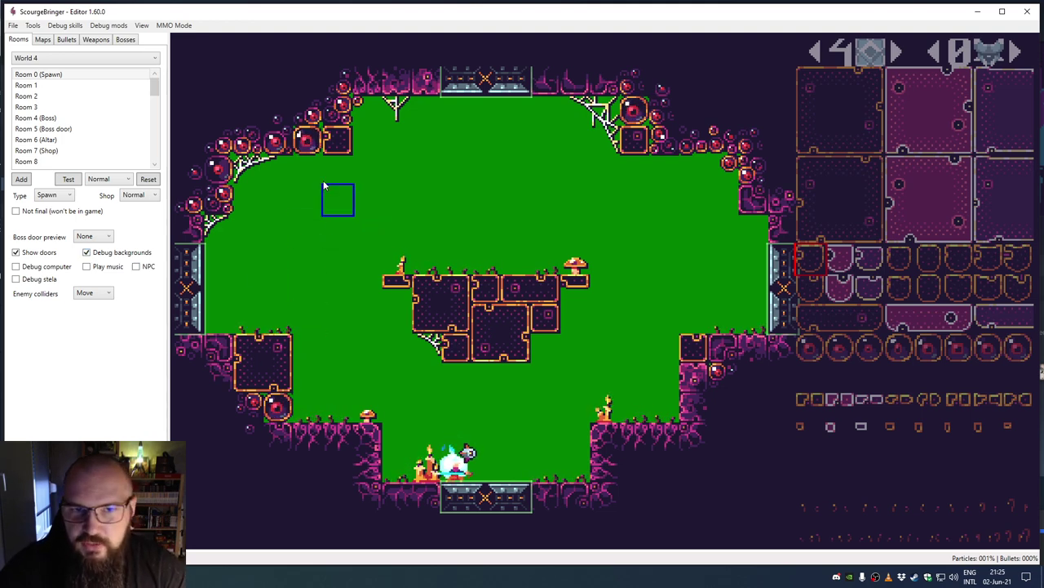
left_click(236, 92)
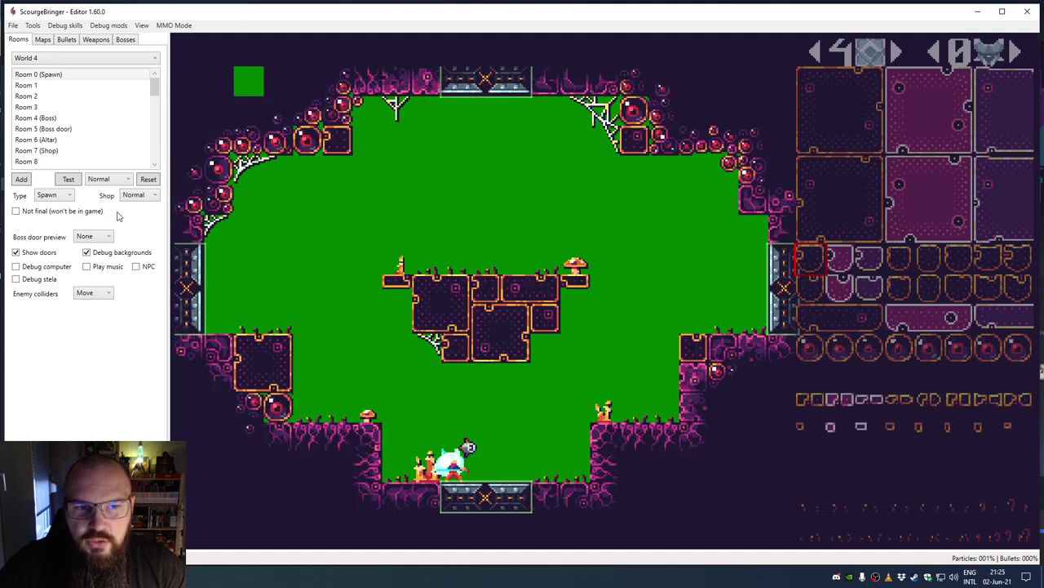
left_click(105, 254)
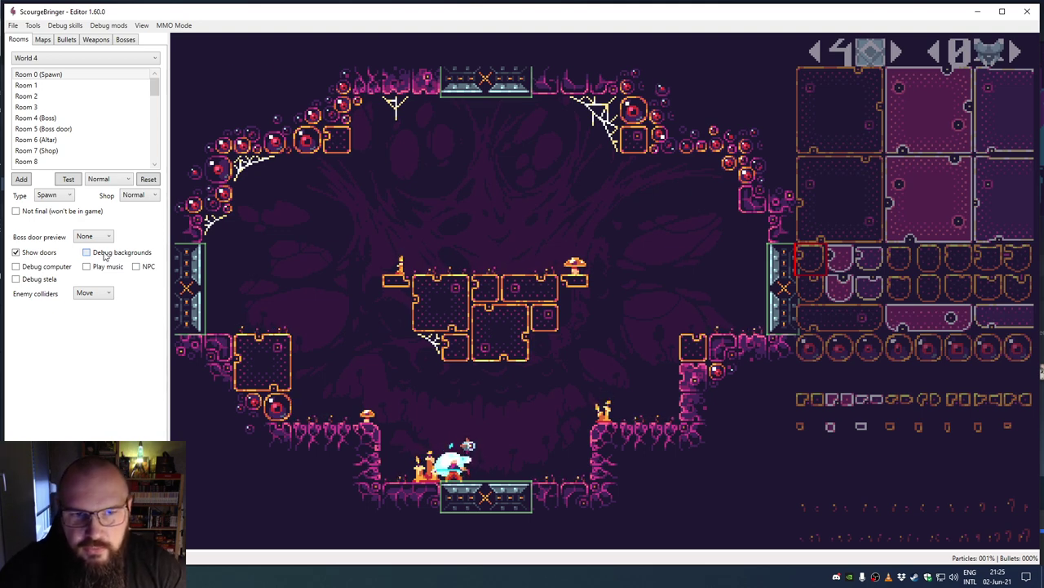
left_click(105, 255)
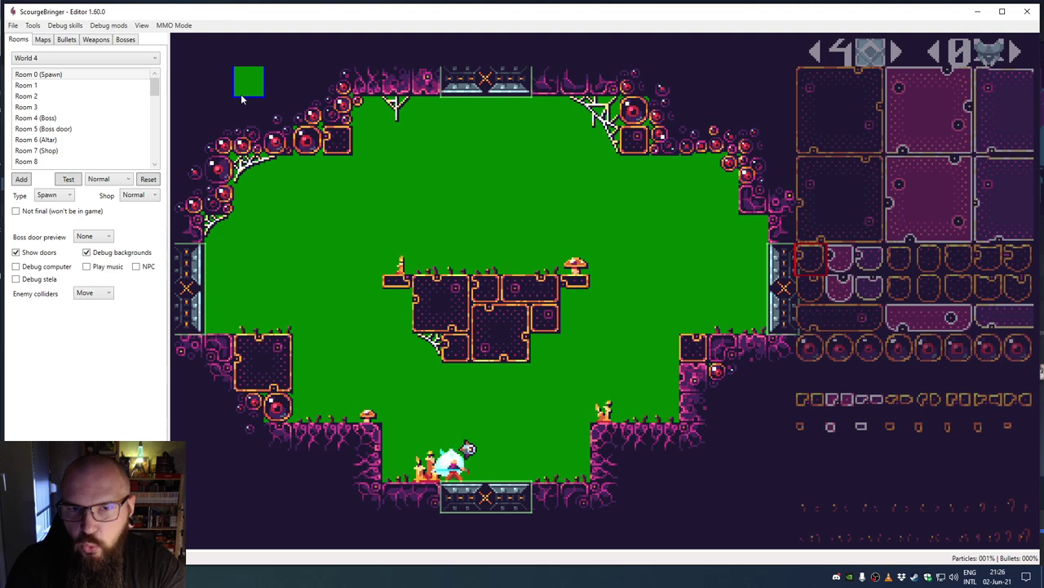
Step: Compare the cleared tile outside the upper-left wall with debug backgrounds switched off and on repeatedly
left_click(86, 253)
left_click(86, 253)
left_click(86, 253)
left_click(87, 253)
left_click(86, 253)
left_click(87, 253)
left_click(87, 253)
left_click(86, 253)
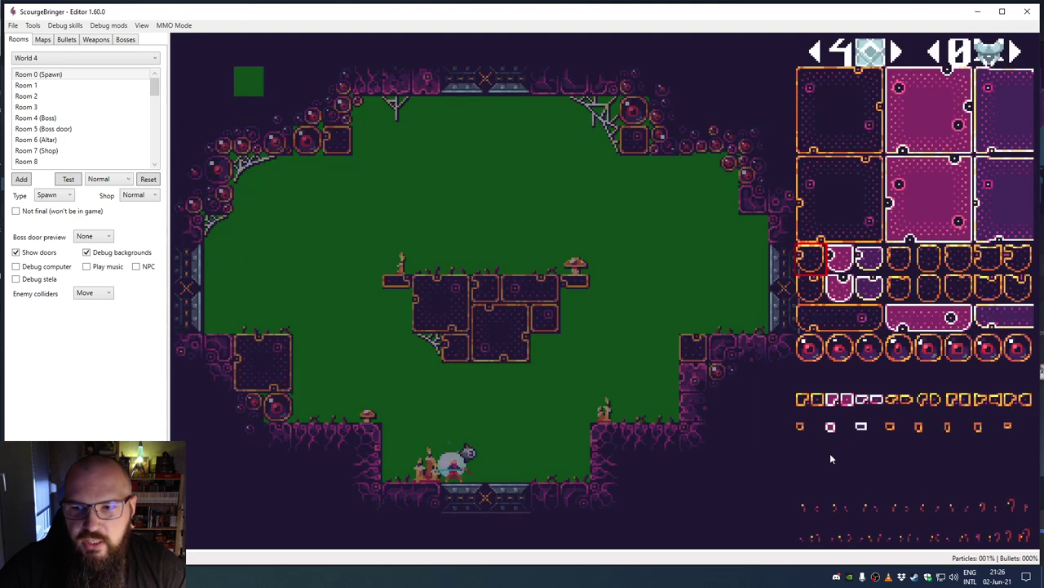
Step: Try several blank tiles from the tileset for the gap outside the upper-left wall and turn debug backgrounds off
left_click(841, 466)
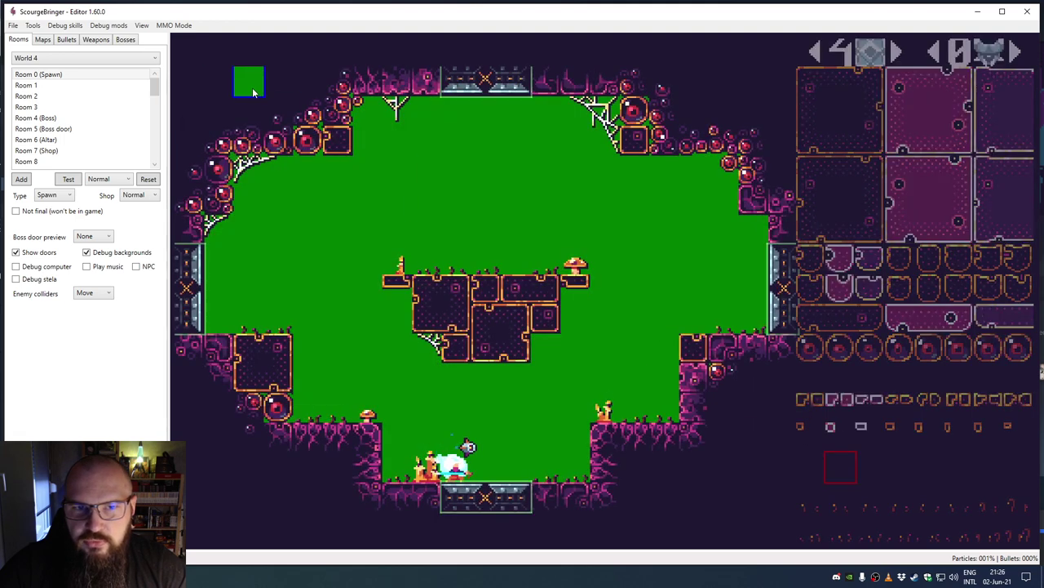
left_click(811, 466)
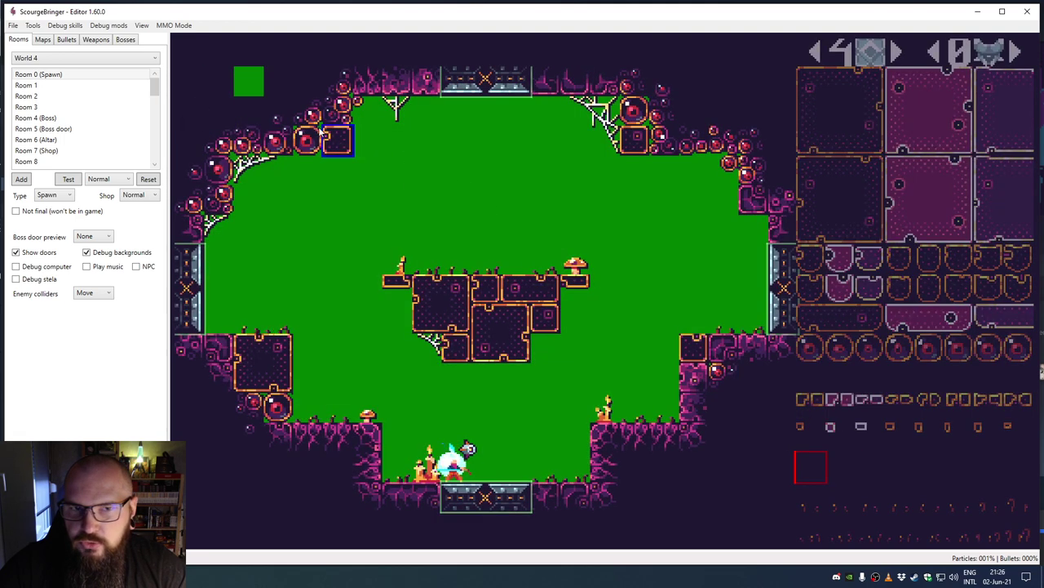
left_click(810, 377)
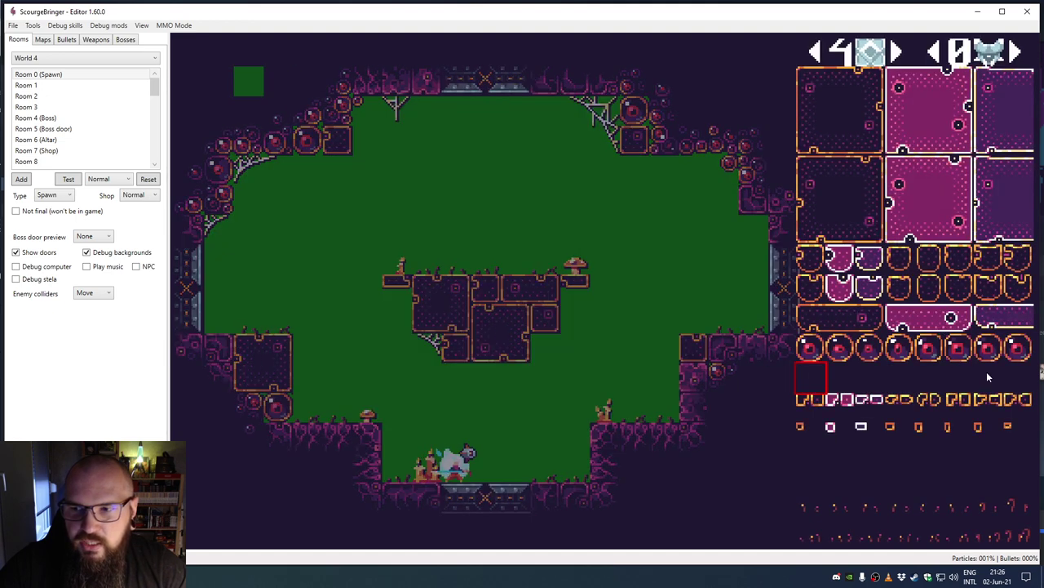
left_click(1017, 378)
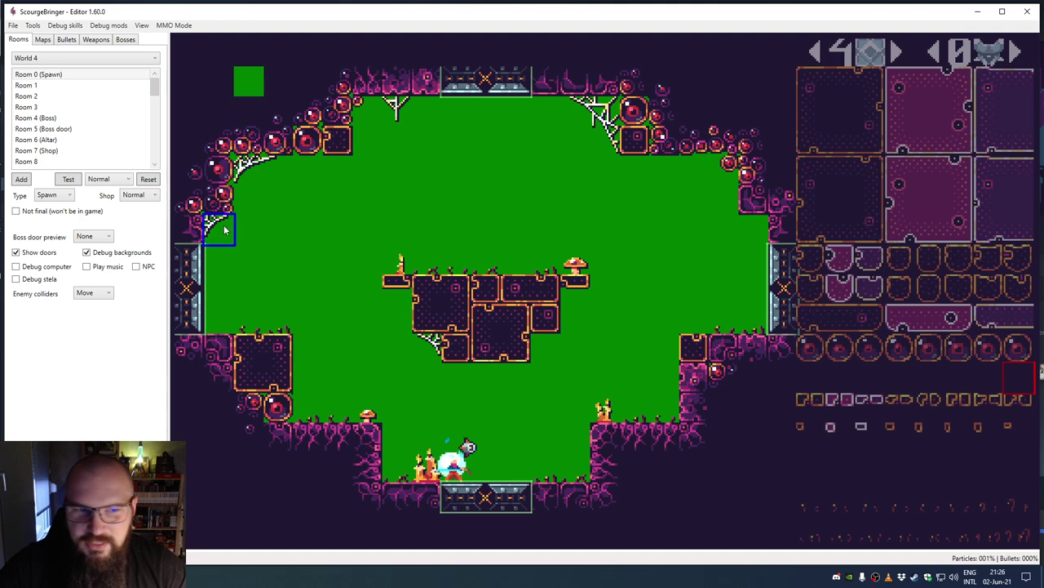
left_click(86, 253)
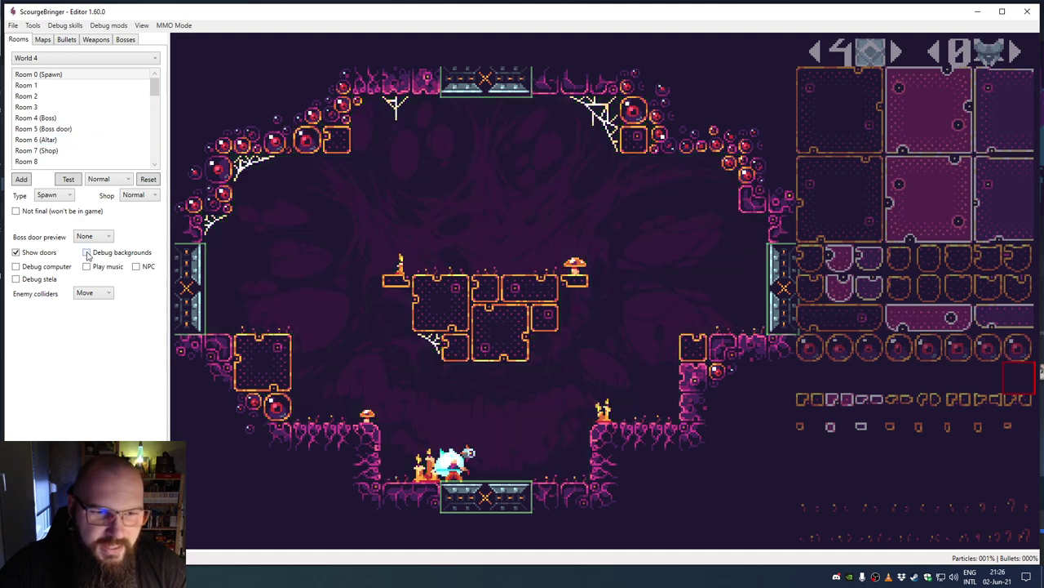
Step: Open Room 1 and switch the debug computer preview on and off repeatedly, leaving it shown
key("Down")
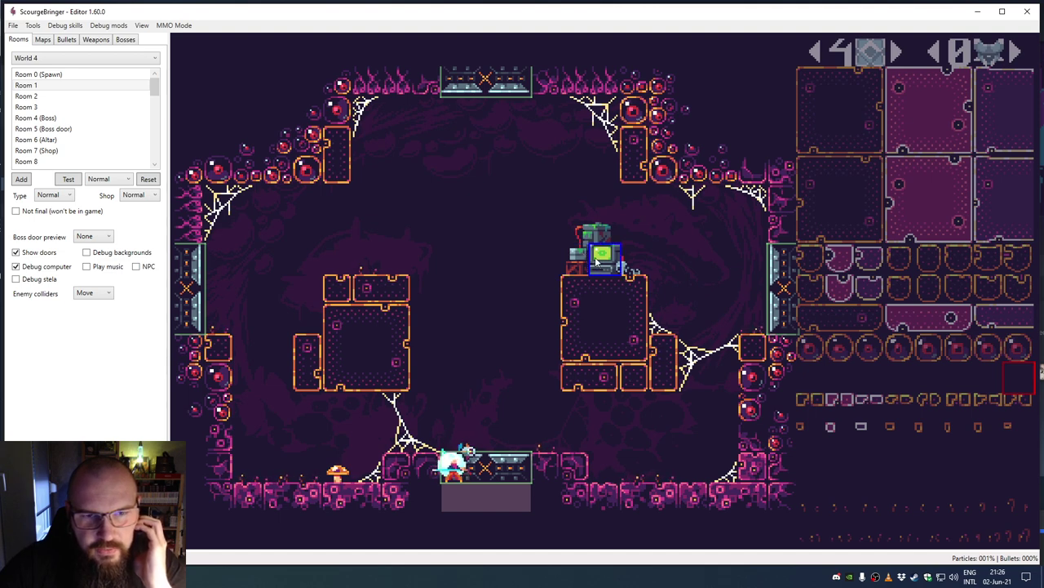
left_click(15, 266)
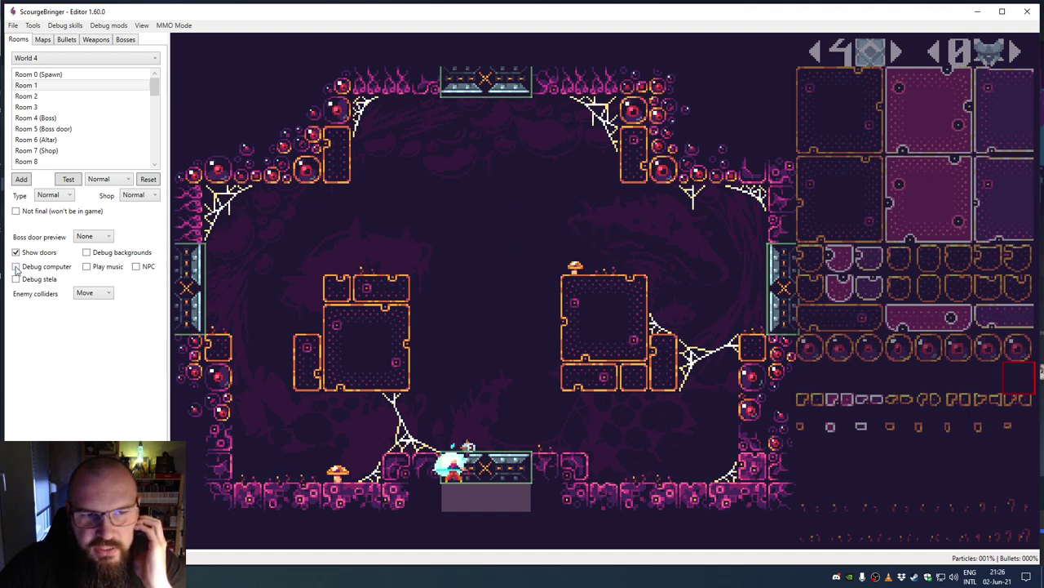
left_click(16, 266)
double_click(16, 267)
left_click(16, 267)
left_click(16, 267)
left_click(15, 267)
left_click(15, 267)
left_click(15, 267)
left_click(15, 267)
left_click(16, 267)
left_click(15, 266)
double_click(16, 267)
double_click(15, 266)
left_click(16, 267)
left_click(16, 267)
double_click(16, 267)
left_click(16, 266)
double_click(16, 267)
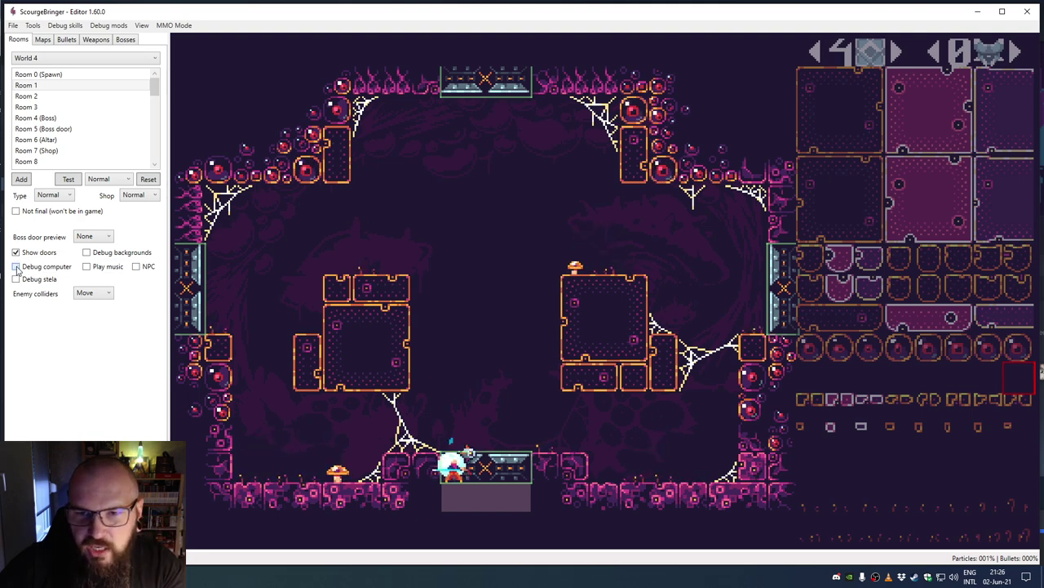
left_click(16, 266)
left_click(16, 267)
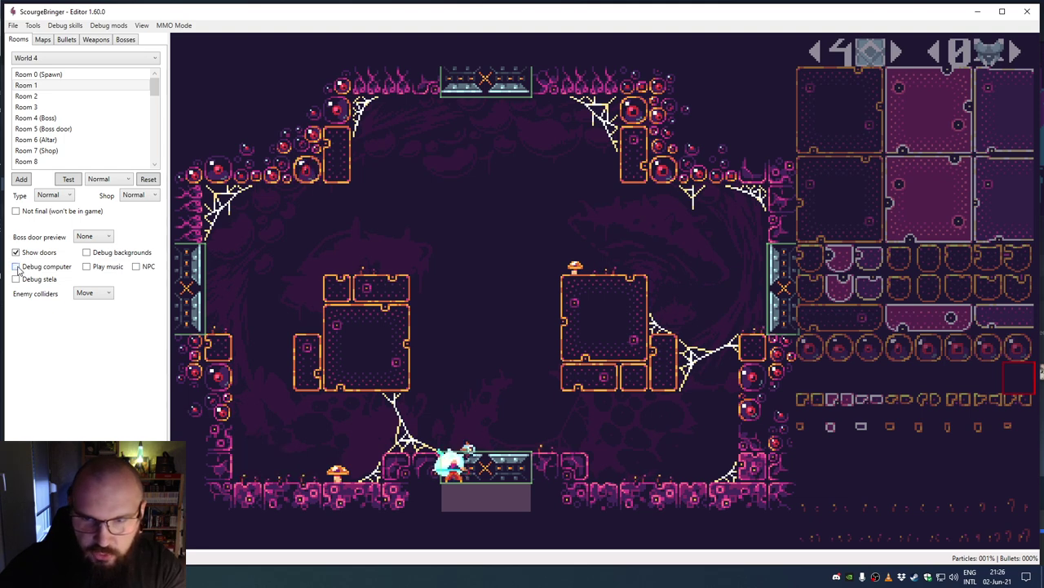
left_click(15, 267)
double_click(16, 267)
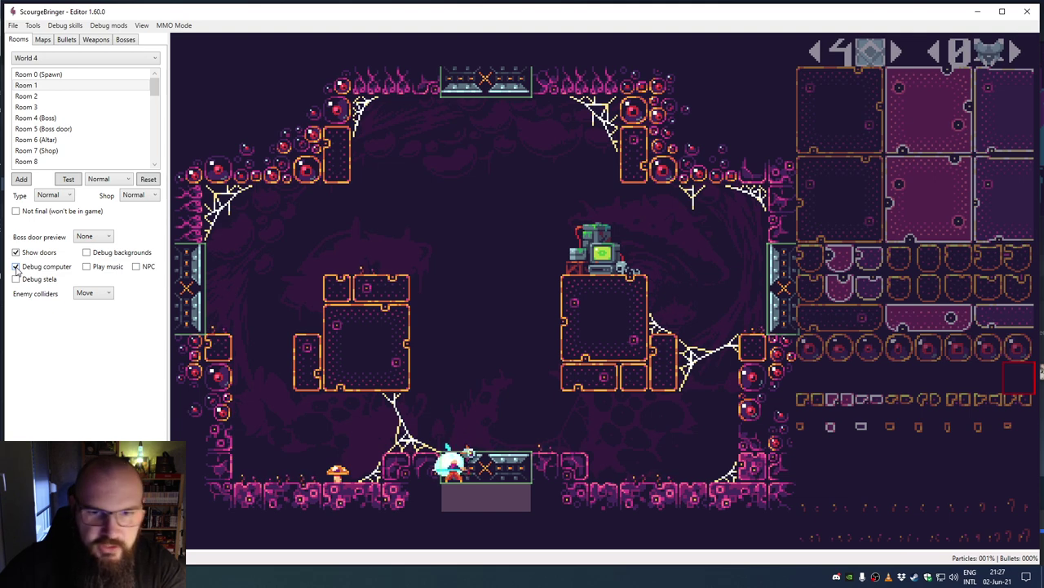
Step: Preview the debug stela together with the computer and on its own, and hide both previews
left_click(16, 279)
double_click(17, 279)
left_click(17, 279)
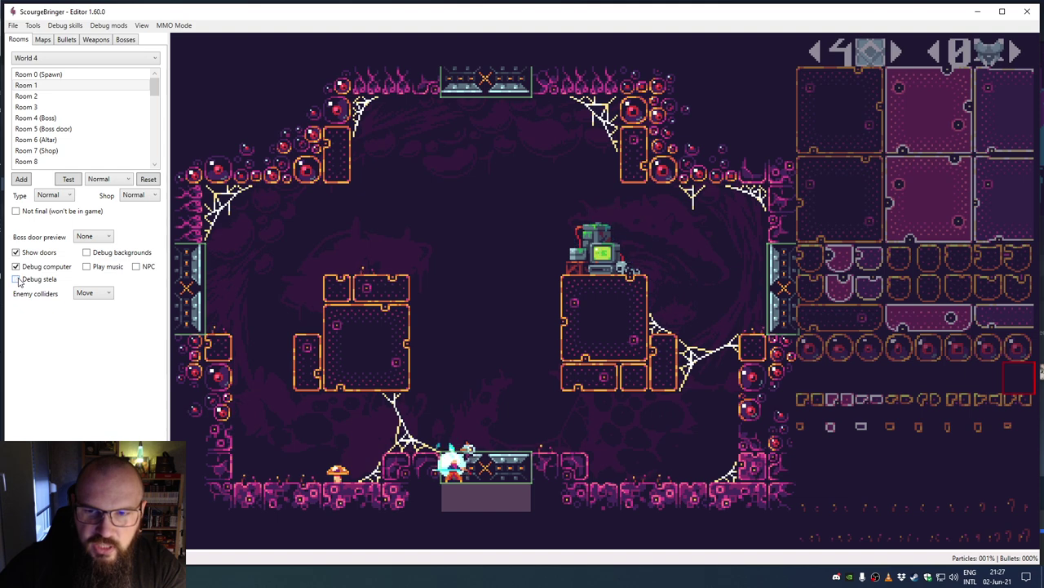
left_click(17, 279)
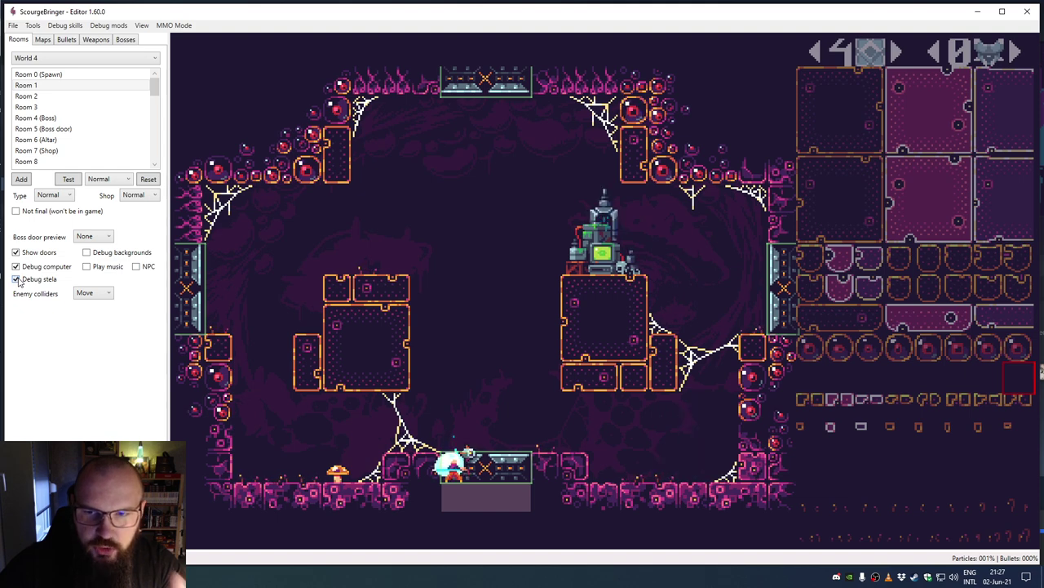
left_click(17, 267)
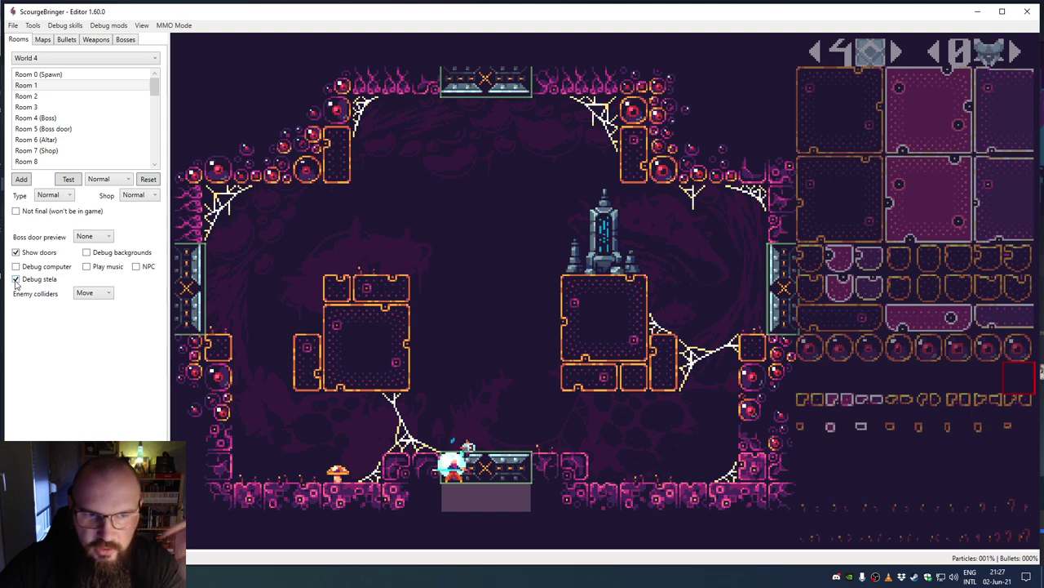
left_click(17, 280)
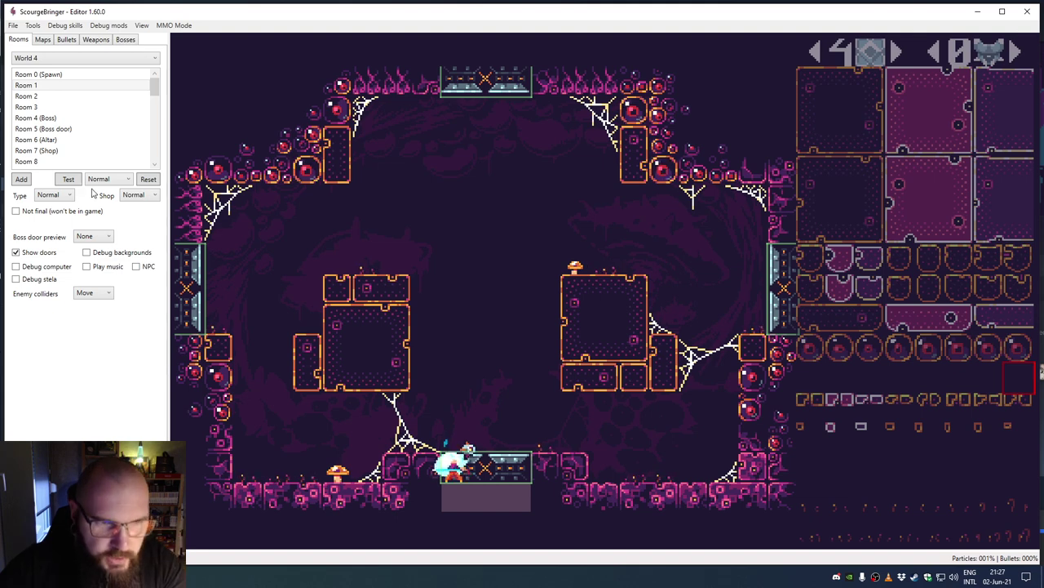
Step: View Room 4 (Boss) and Room 5 (Boss door), and review the type options of Room 6 (Altar), keeping Upgrade
left_click(85, 119)
left_click(82, 128)
left_click(70, 140)
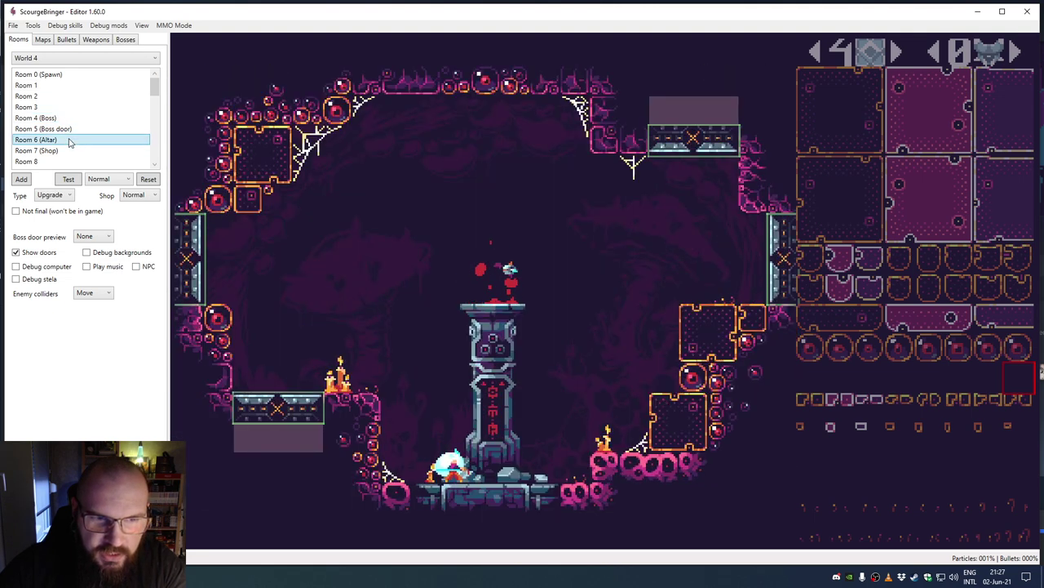
left_click(61, 196)
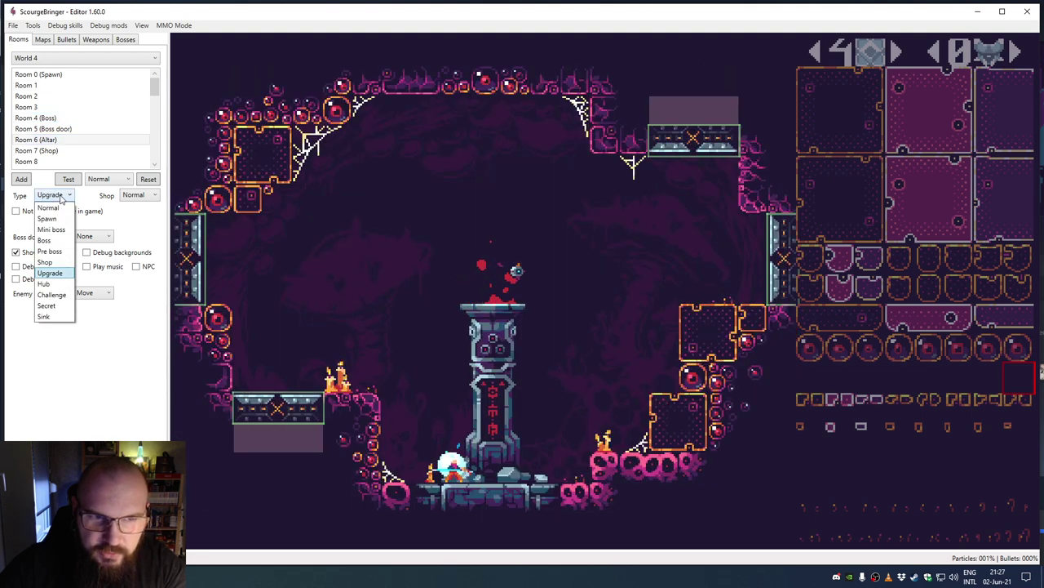
left_click(48, 272)
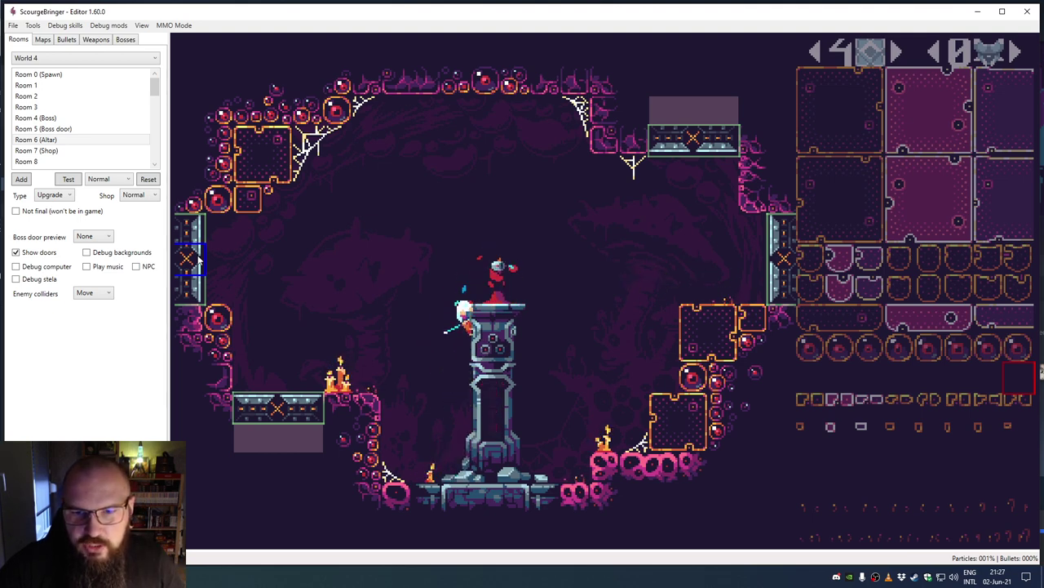
Step: Show the altar room's collision layer, change the room type to Normal and restore it to Upgrade
key("c")
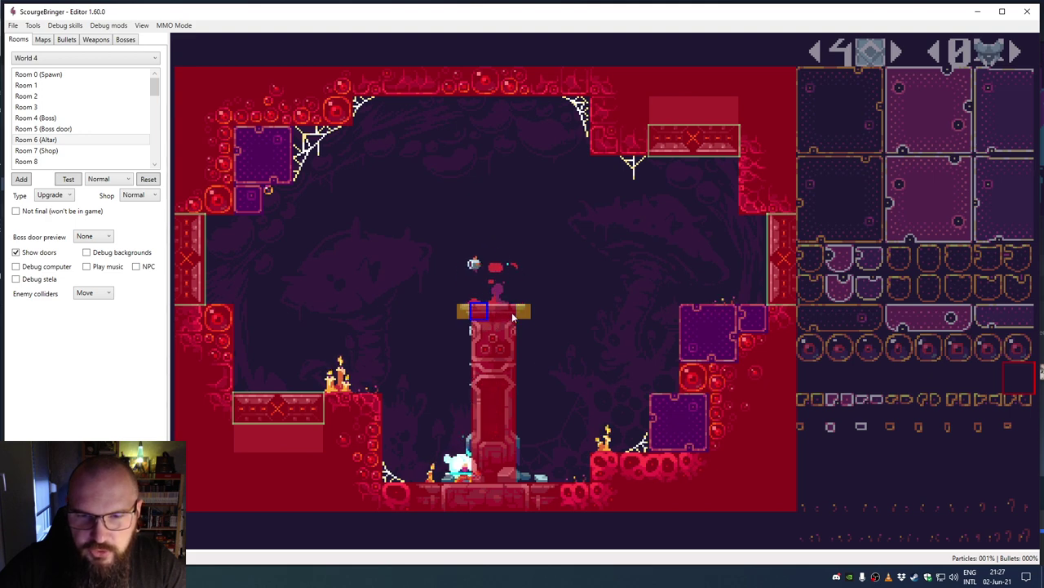
left_click(54, 194)
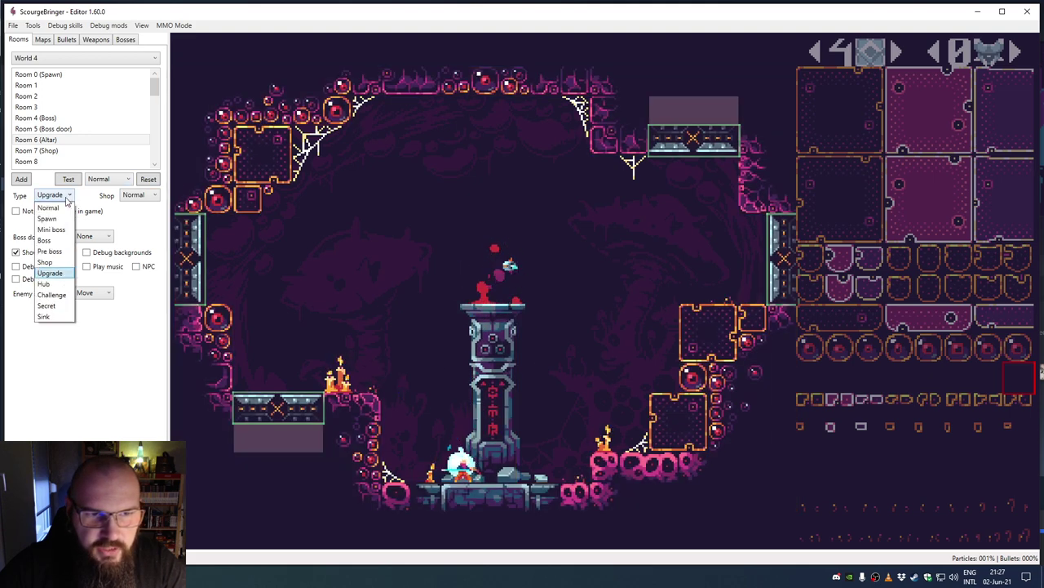
left_click(66, 209)
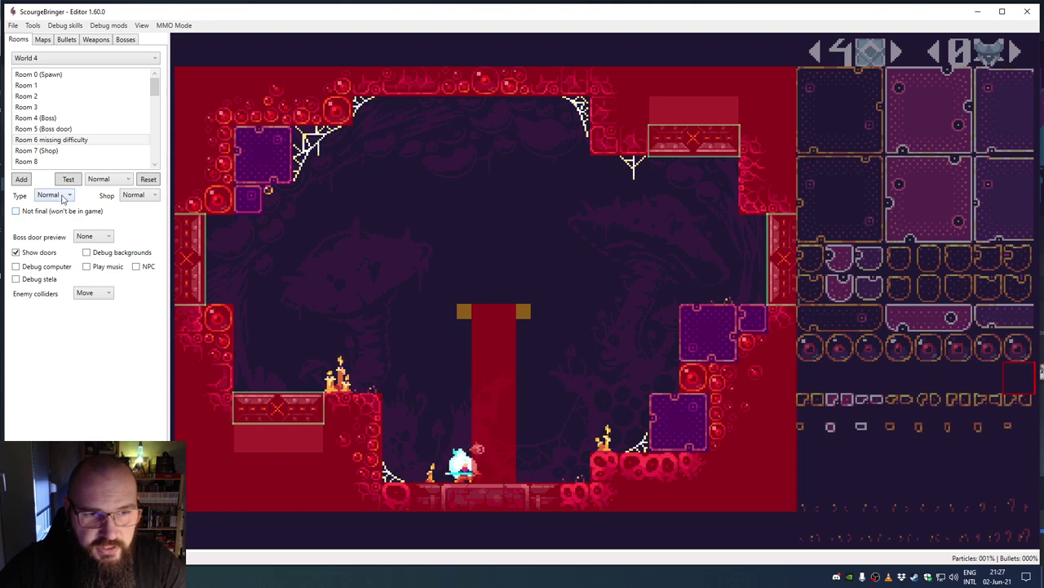
left_click(62, 196)
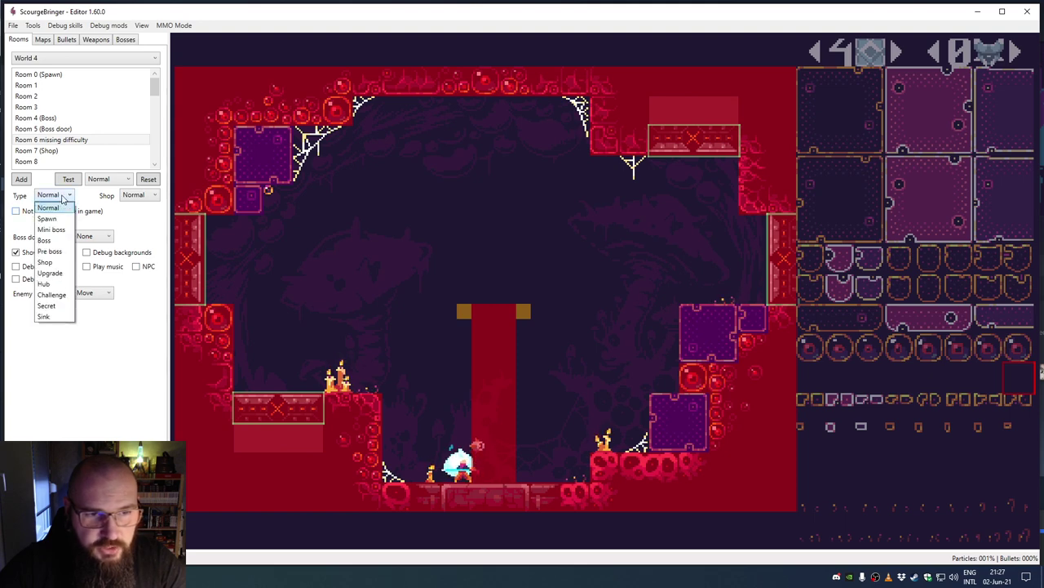
left_click(62, 274)
Step: Open Room 7 (Shop), try the Weapon shop option, set it back to Normal and review the available shop options
left_click(28, 151)
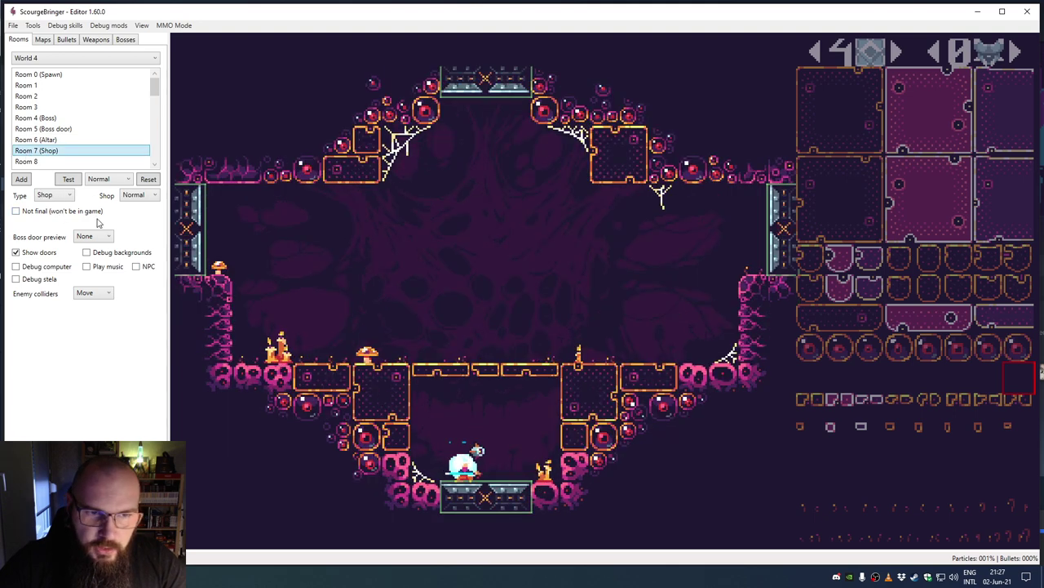
left_click(133, 196)
left_click(134, 218)
left_click(138, 195)
left_click(142, 209)
left_click(135, 197)
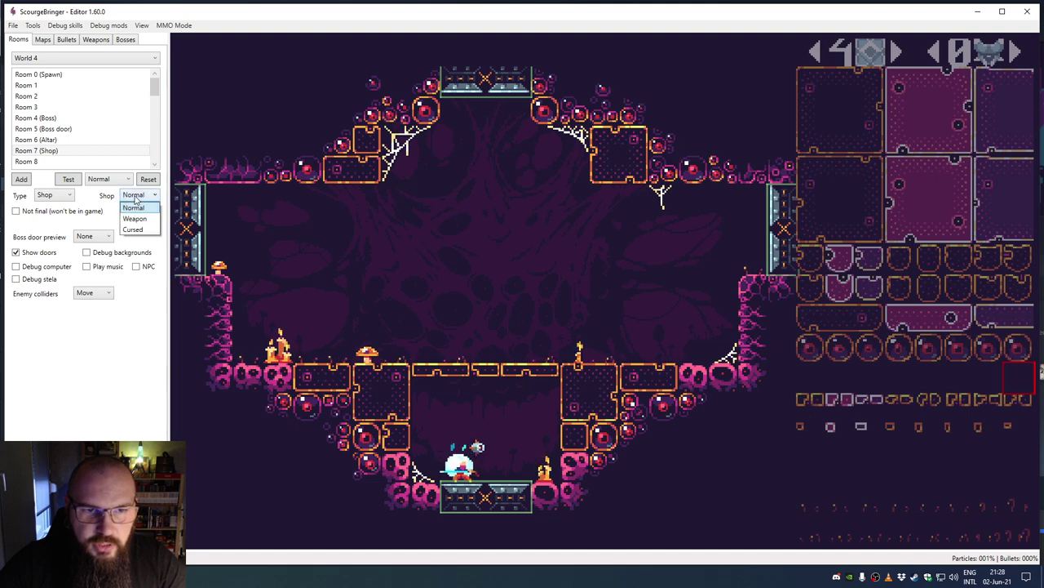
left_click(139, 195)
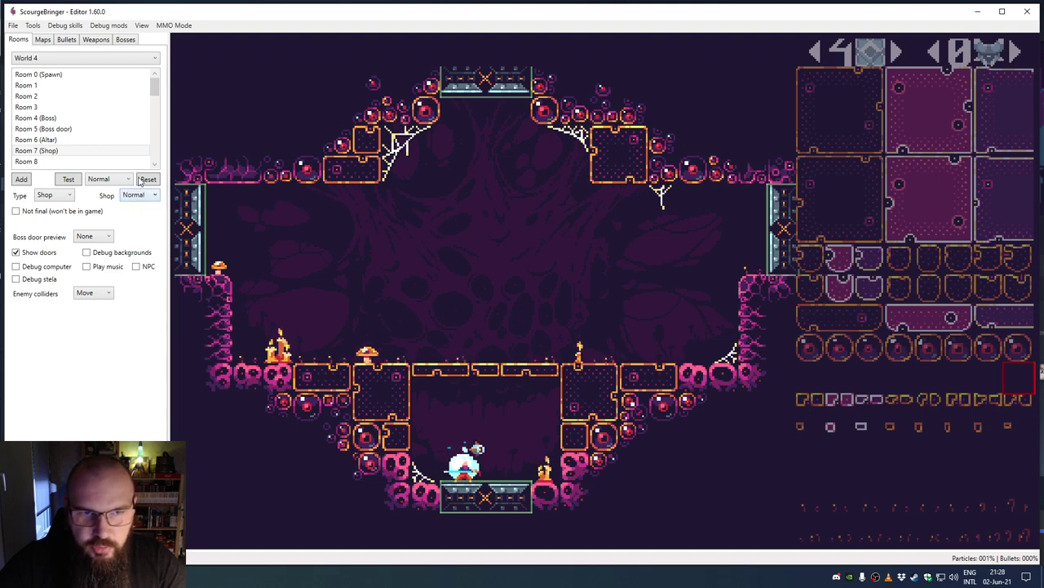
Step: Look through World 4's room list, from the spawn room to the mini-boss rooms and back
scroll(123, 114, "down", 4)
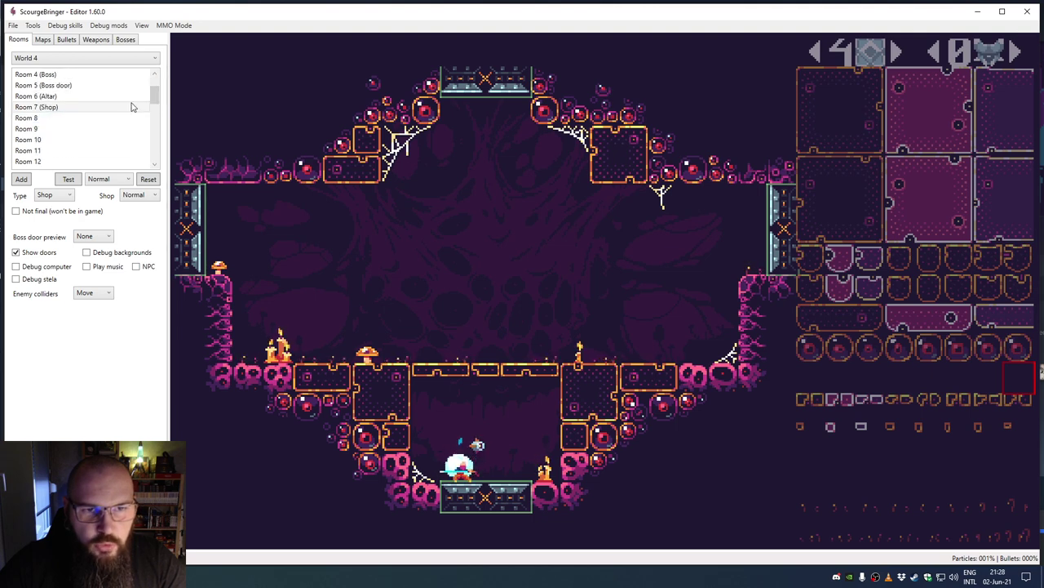
scroll(149, 125, "down", 7)
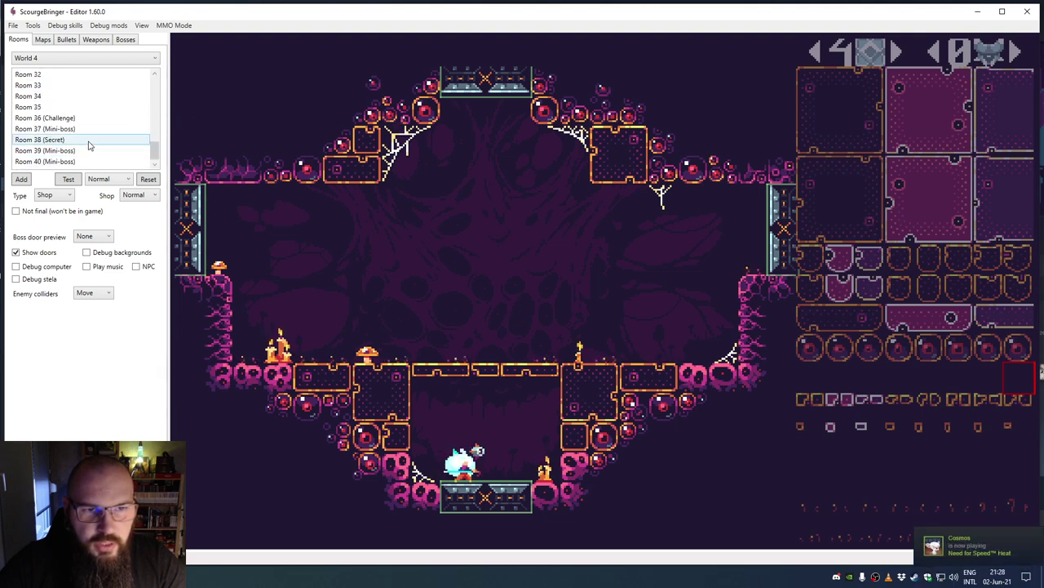
left_click_drag(154, 154, 153, 87)
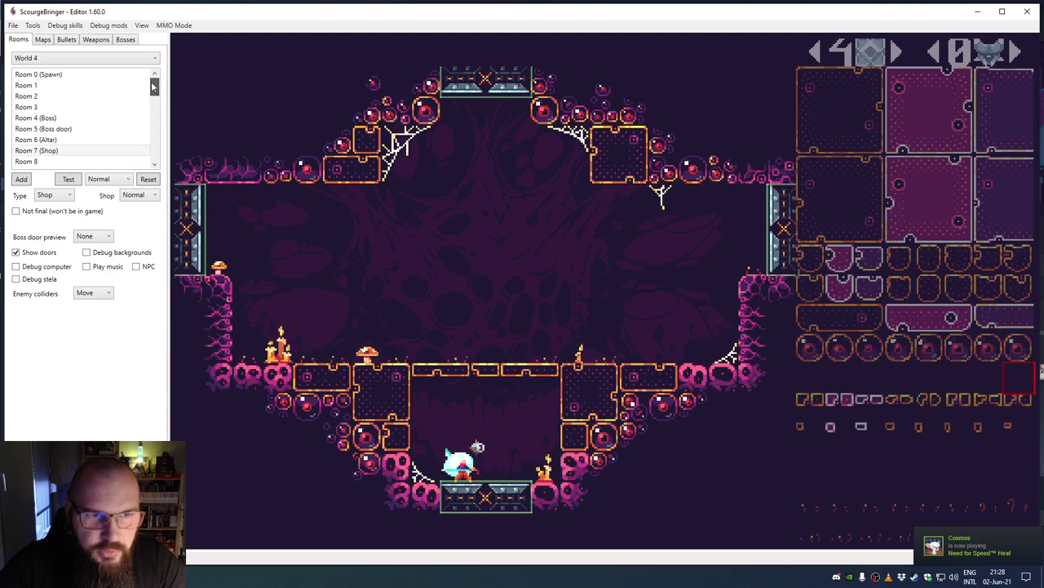
mouse_move(155, 87)
left_mouse_down()
mouse_move(155, 122)
mouse_move(155, 95)
left_mouse_up()
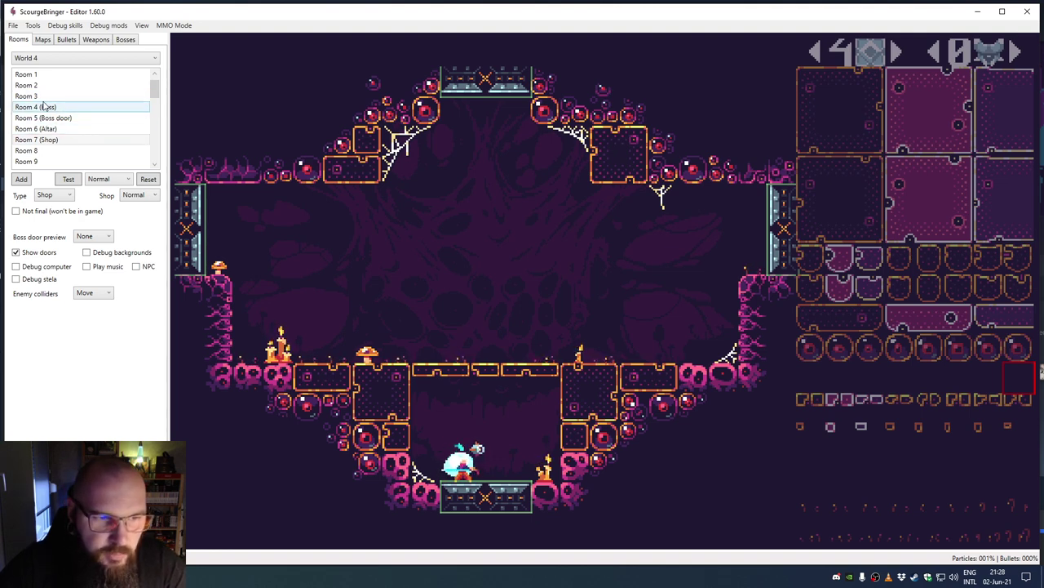
Step: Open Room 8 of World 4, run a test of it with the Normal setting, and reset the room
left_click(103, 180)
left_click(103, 184)
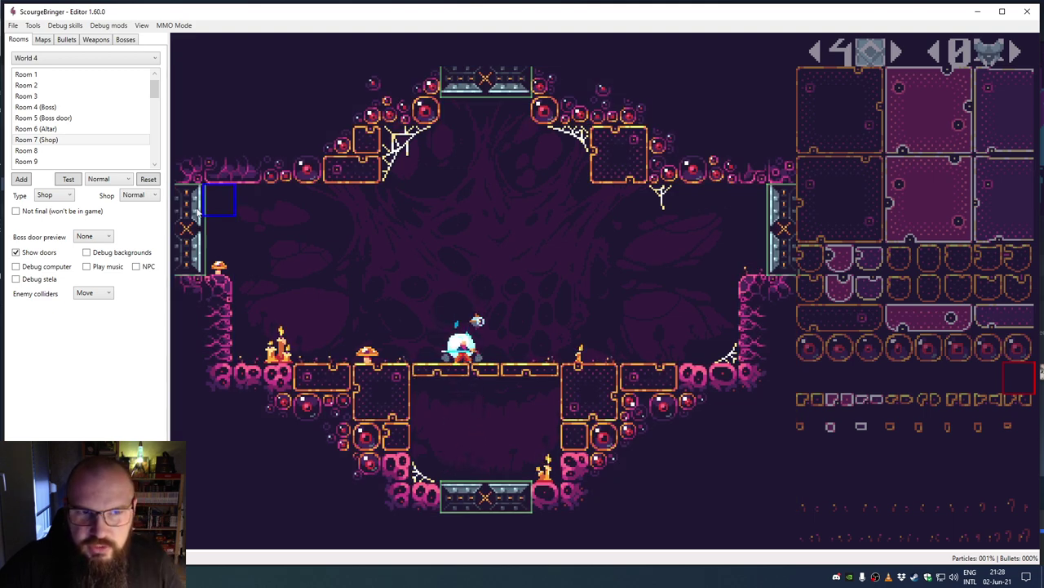
left_click(77, 150)
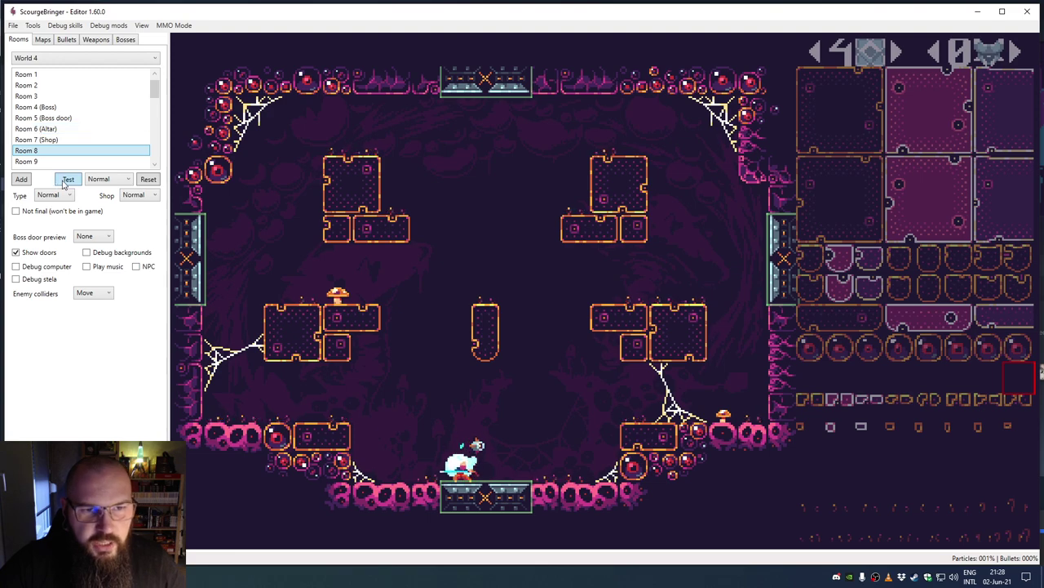
left_click(65, 182)
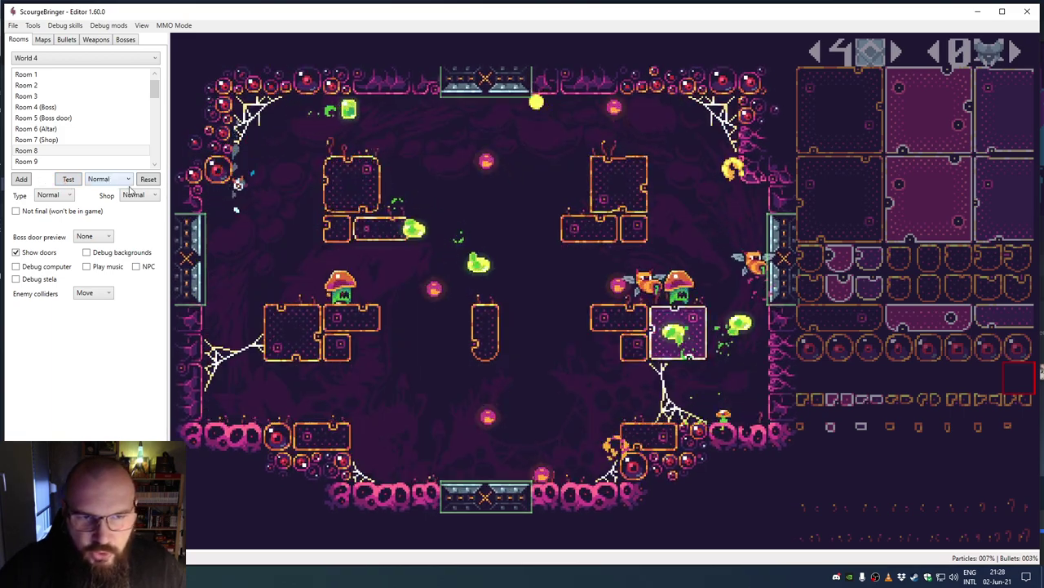
left_click(147, 178)
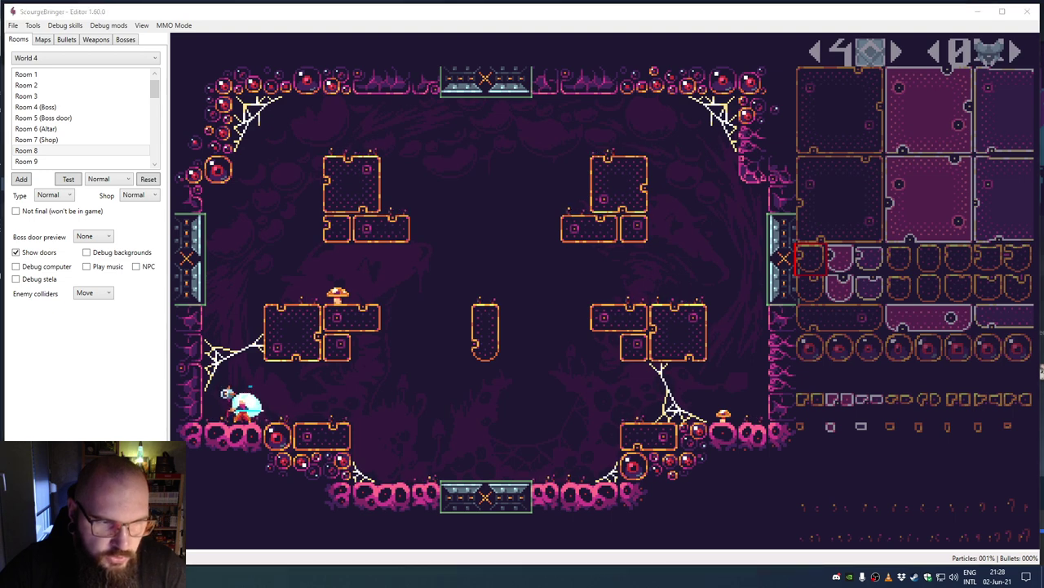
Step: Switch to the ScourgeBringer install folder in File Explorer, open its Content folder and skim the files
key("alt+Tab")
scroll(303, 397, "up", 1)
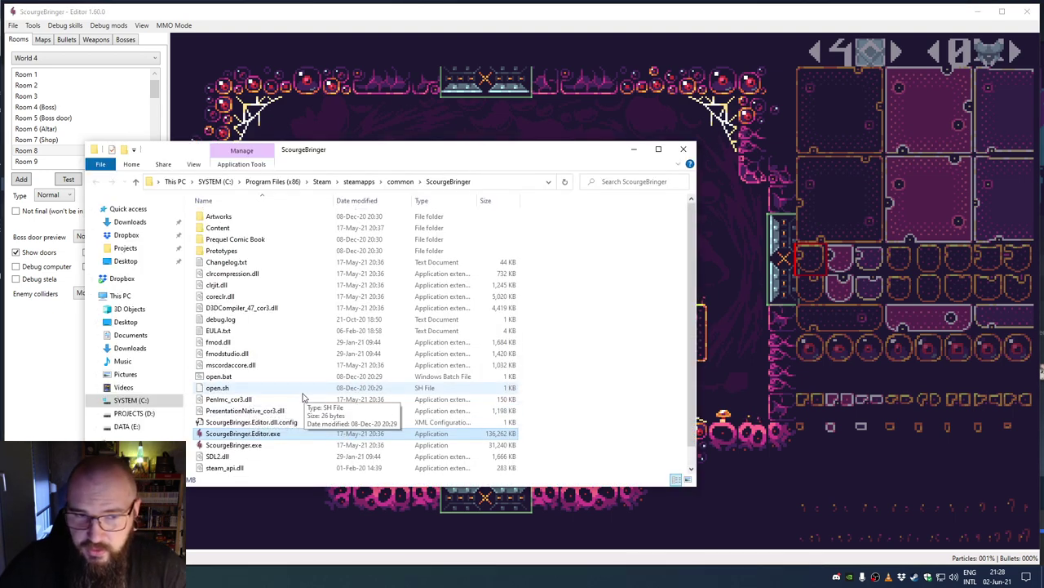
left_click(222, 230)
double_click(222, 231)
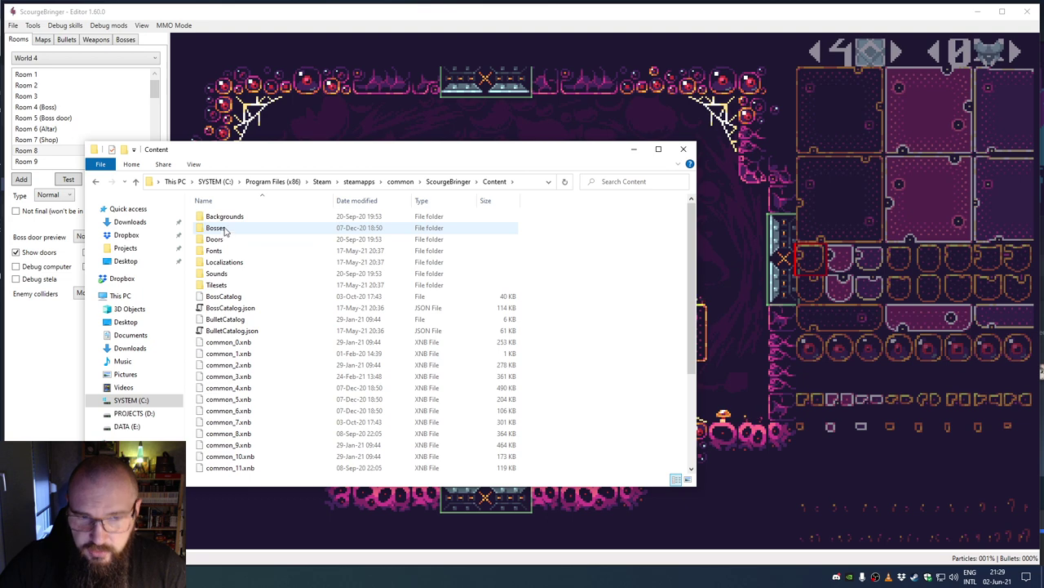
scroll(288, 329, "down", 4)
scroll(293, 342, "up", 4)
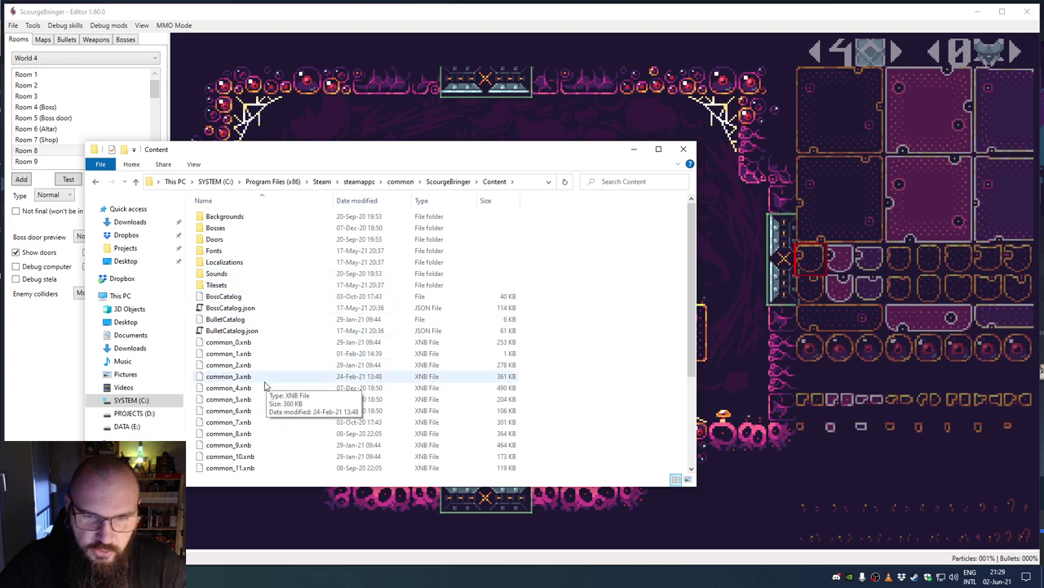
Step: Select the files common_0.xnb through common_14.xnb in the Content folder
scroll(253, 375, "down", 2)
left_click_drag(195, 300, 296, 447)
left_click(234, 284, "ctrl")
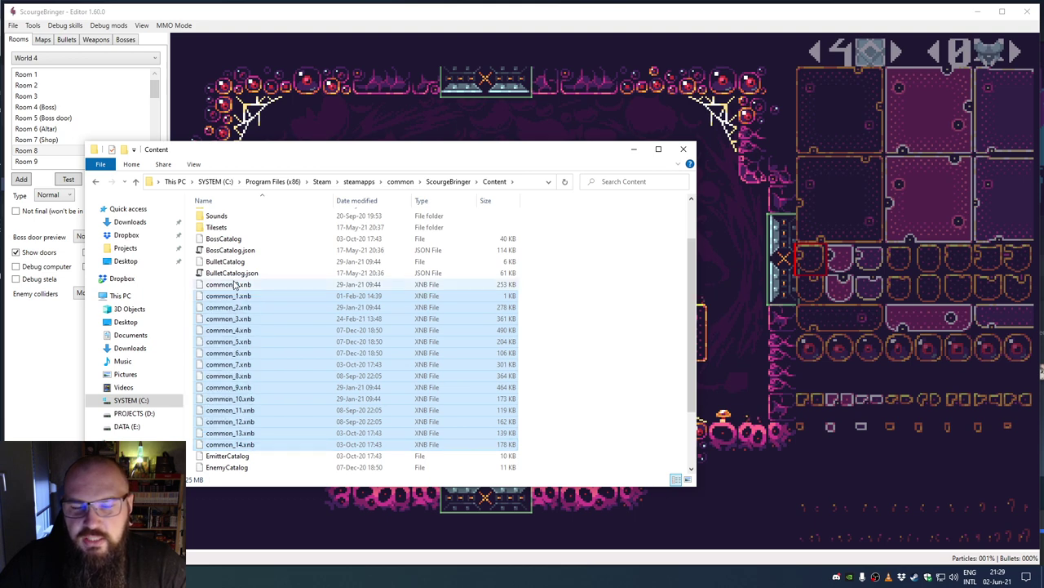
left_click(235, 285)
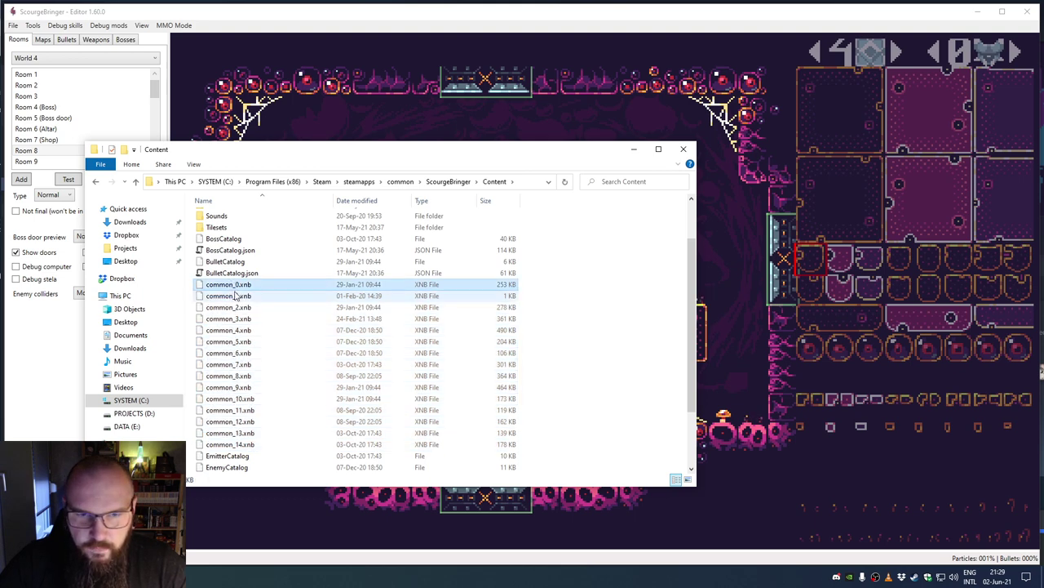
left_click_drag(194, 284, 307, 450)
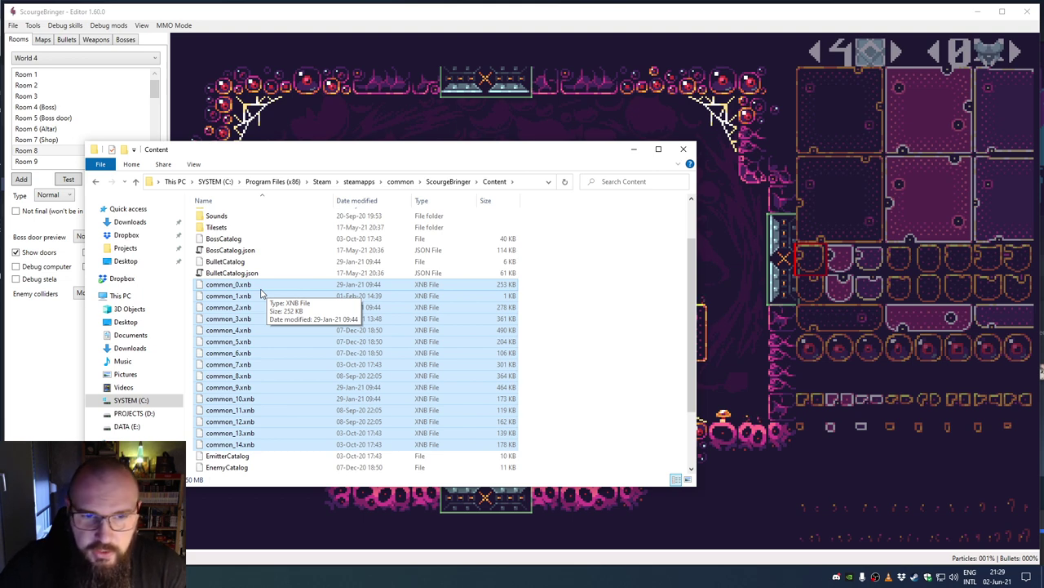
Step: Examine the catalog and settings files around the selected XNB files, and clear the file selection
scroll(268, 341, "down", 3)
scroll(269, 340, "up", 6)
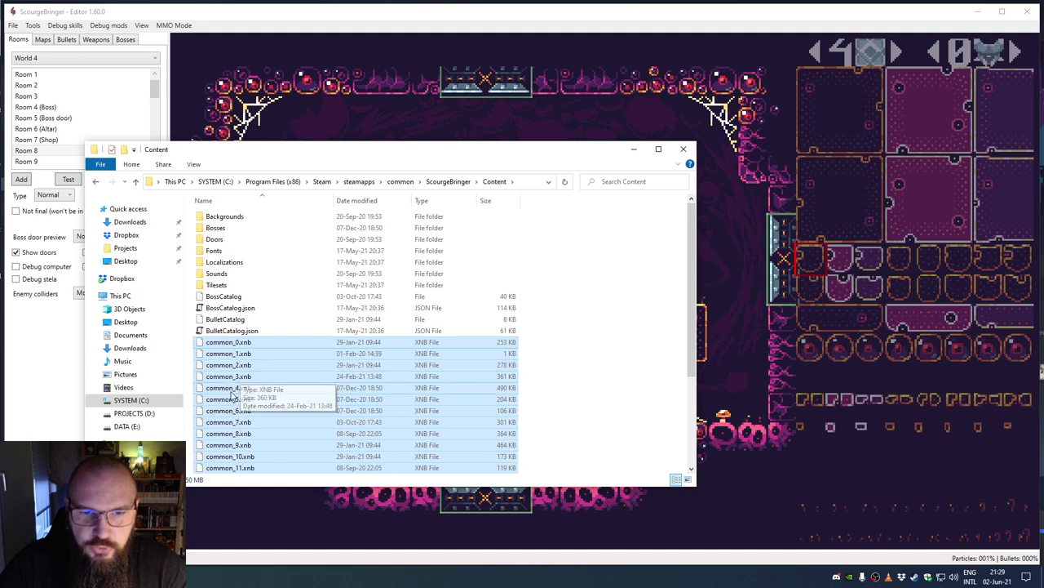
scroll(279, 390, "down", 4)
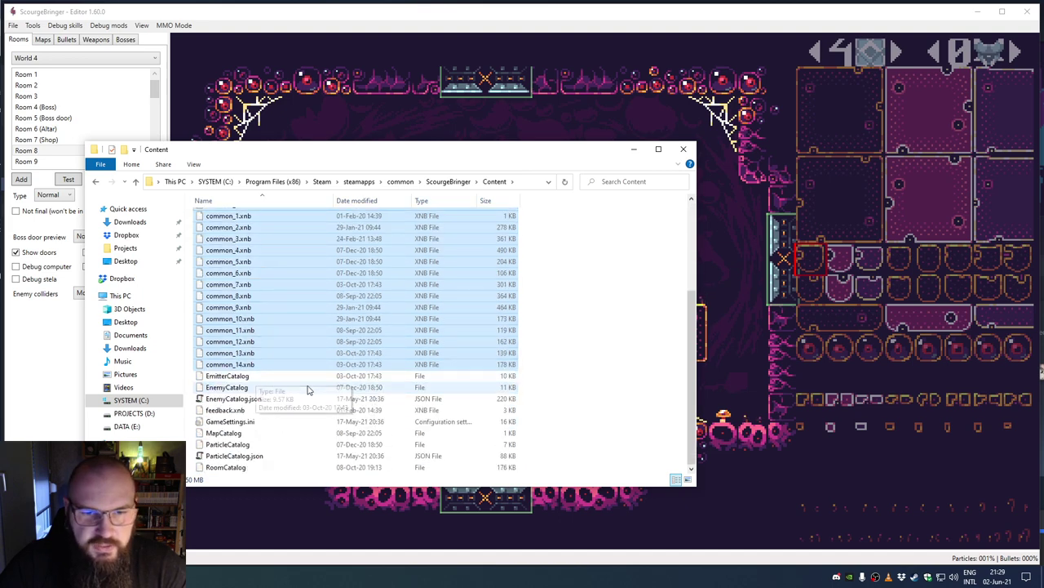
scroll(273, 391, "up", 4)
scroll(261, 387, "down", 2)
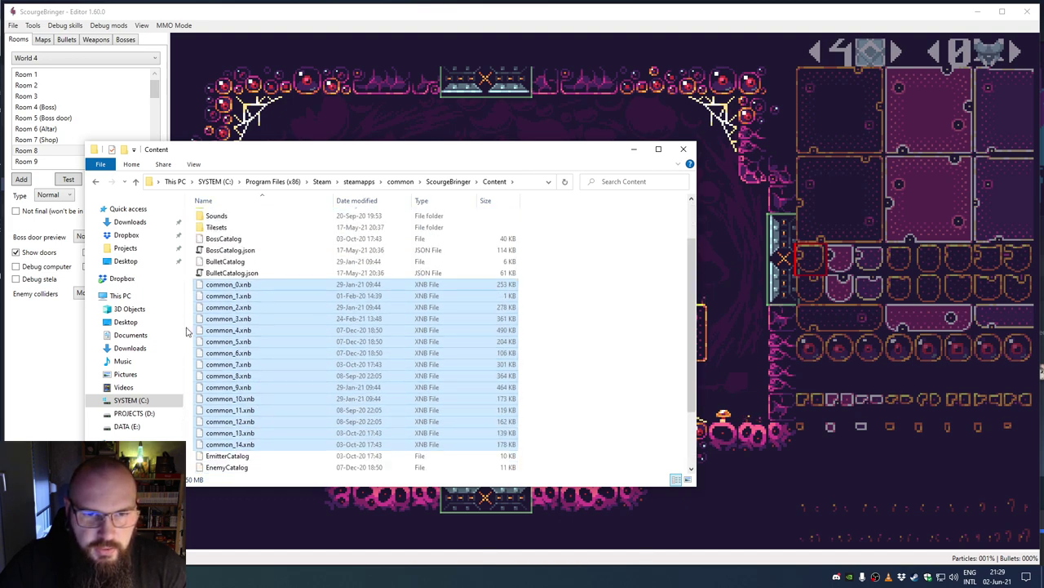
left_click(187, 330)
scroll(268, 362, "down", 2)
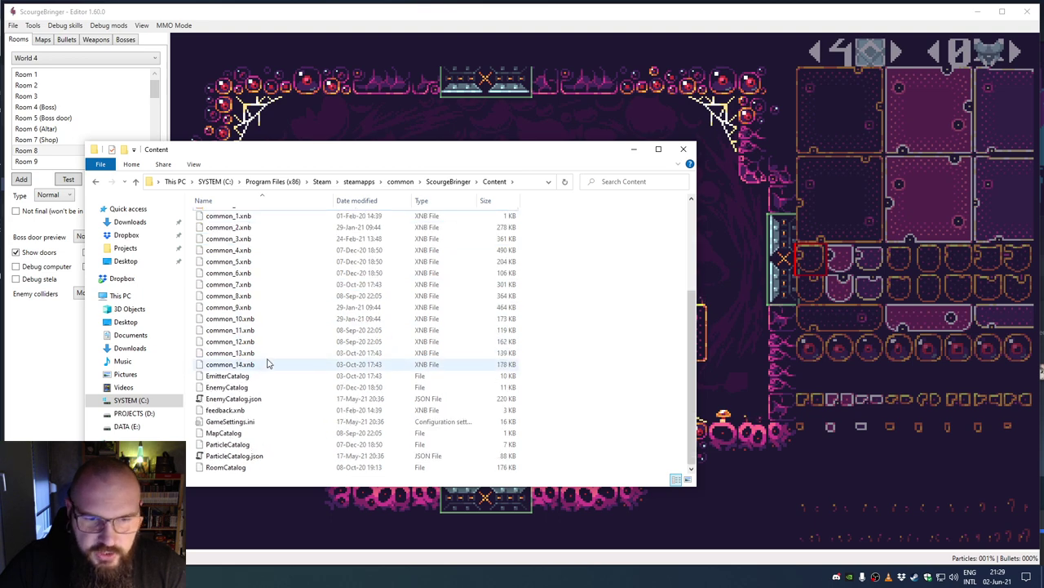
scroll(268, 376, "up", 1)
scroll(267, 377, "up", 3)
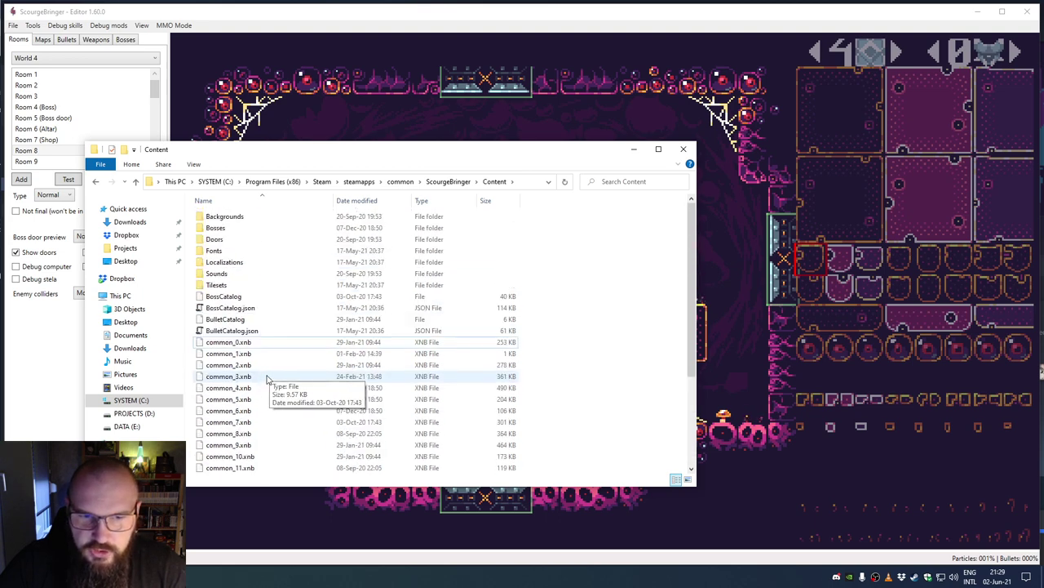
Step: Open tileset_0.json from the Tilesets folder in Notepad++ and decline the program update
double_click(211, 287)
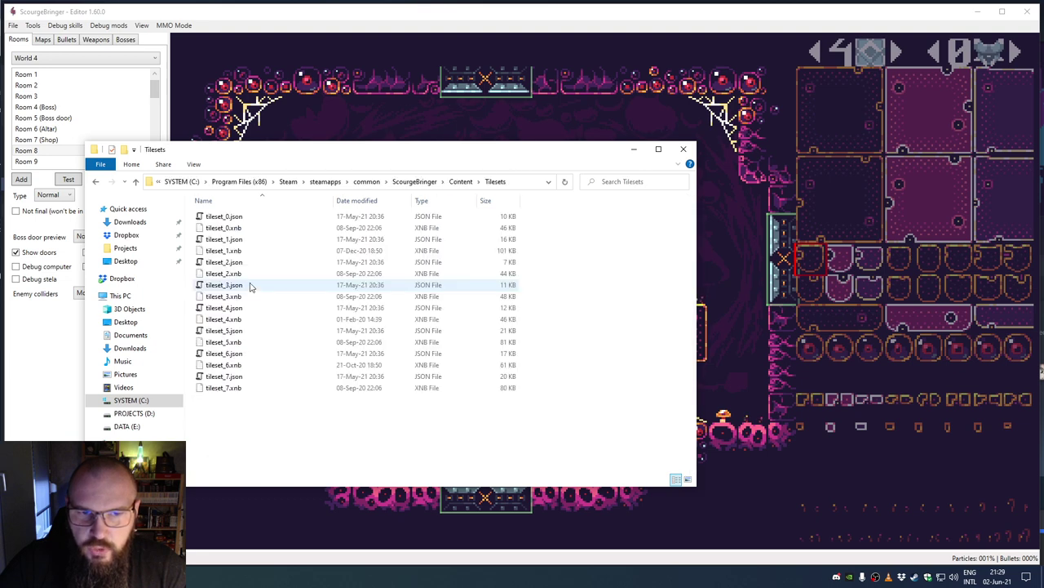
left_click(229, 285)
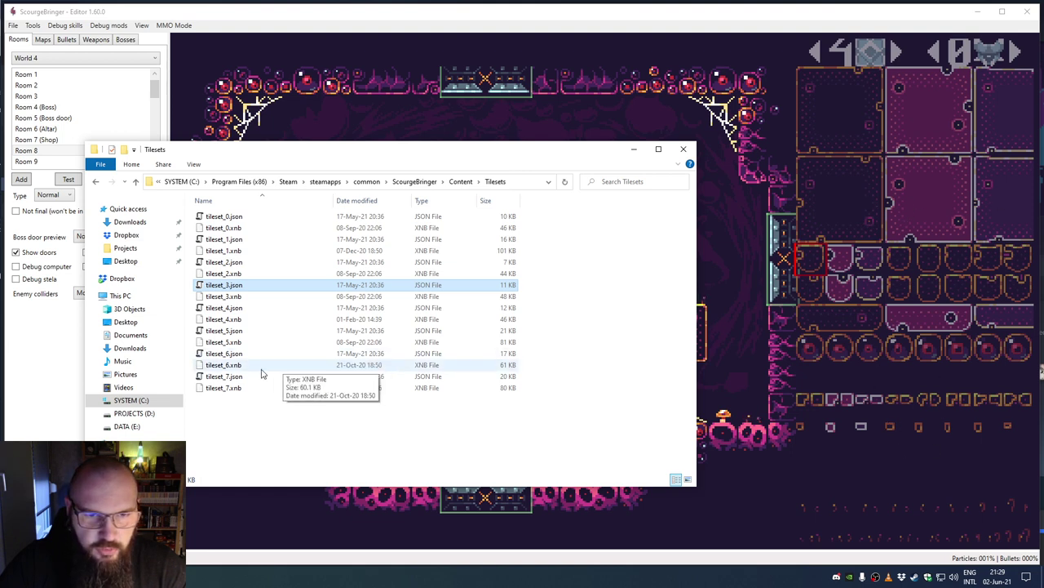
left_click(218, 218)
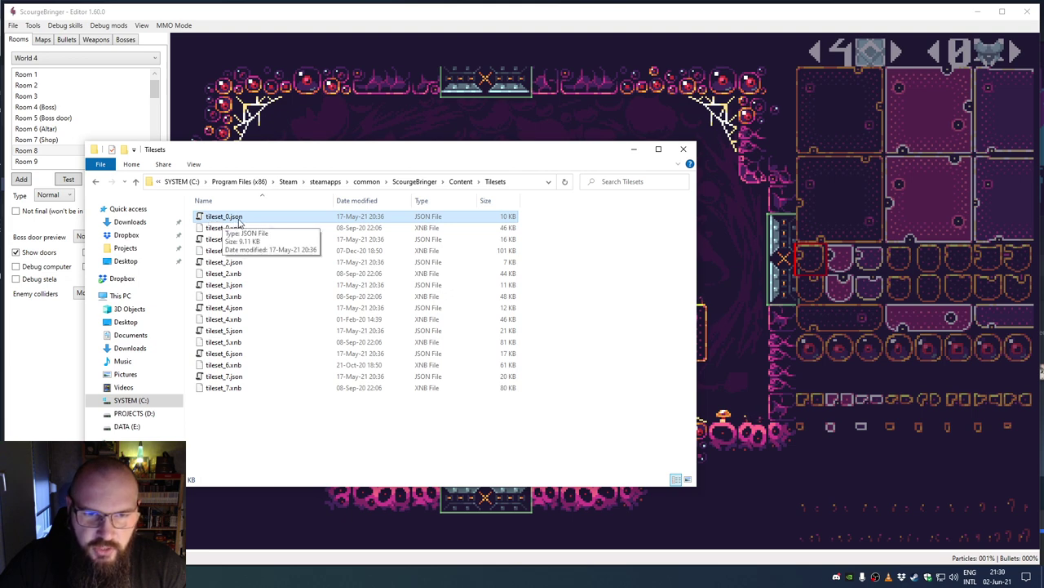
right_click(231, 218)
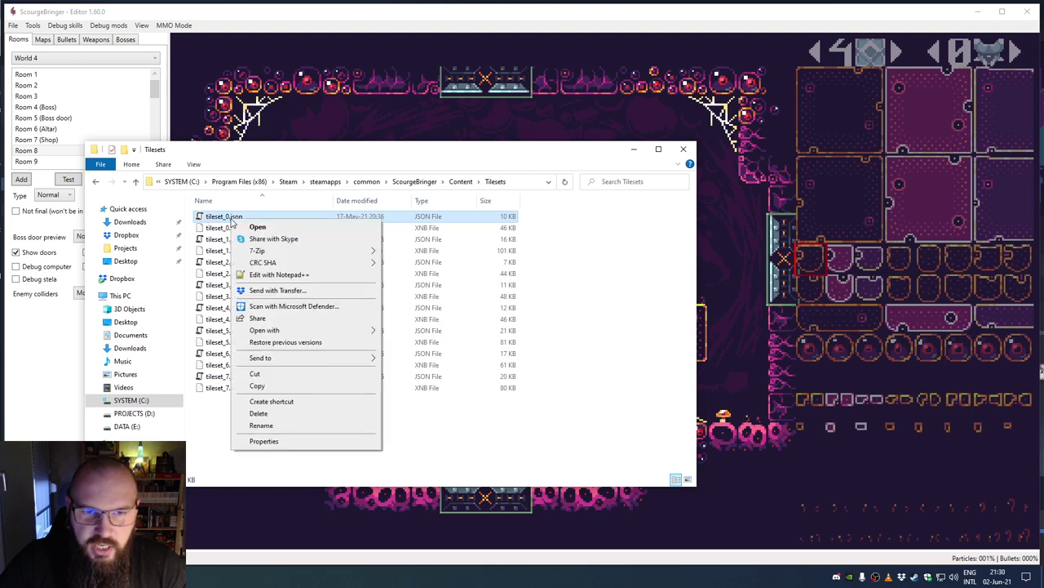
left_click(290, 275)
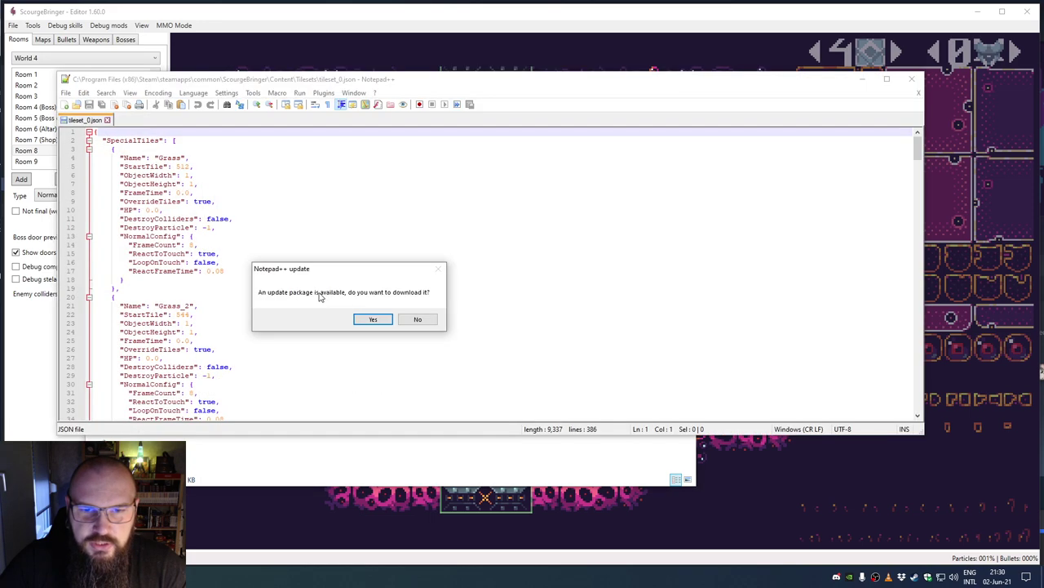
left_click(410, 320)
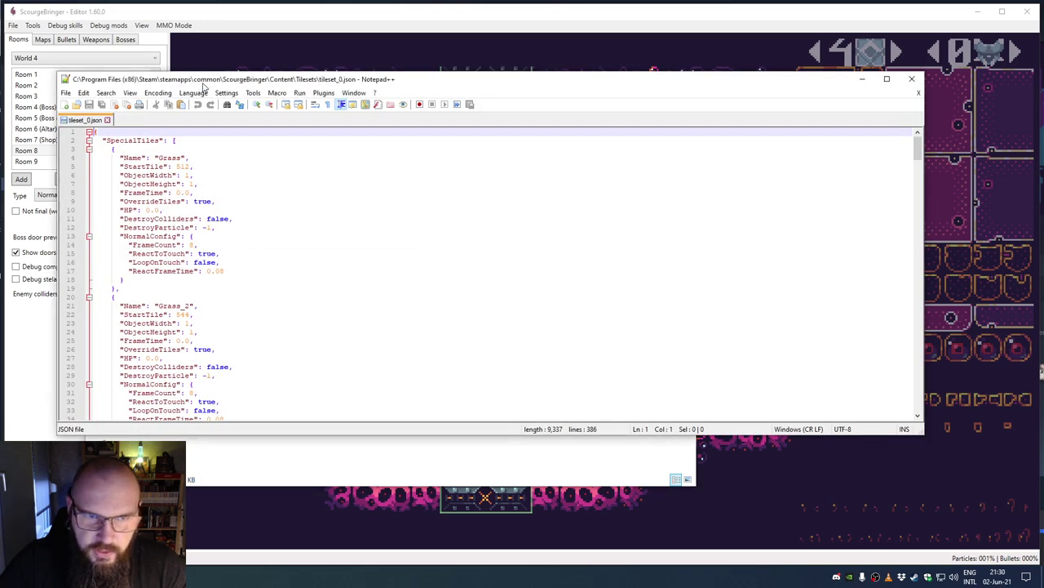
Step: Reposition the Notepad++ window and skim the SpecialTiles entries in tileset_0.json
left_click_drag(208, 85, 252, 105)
scroll(277, 295, "down", 6)
scroll(277, 295, "down", 6)
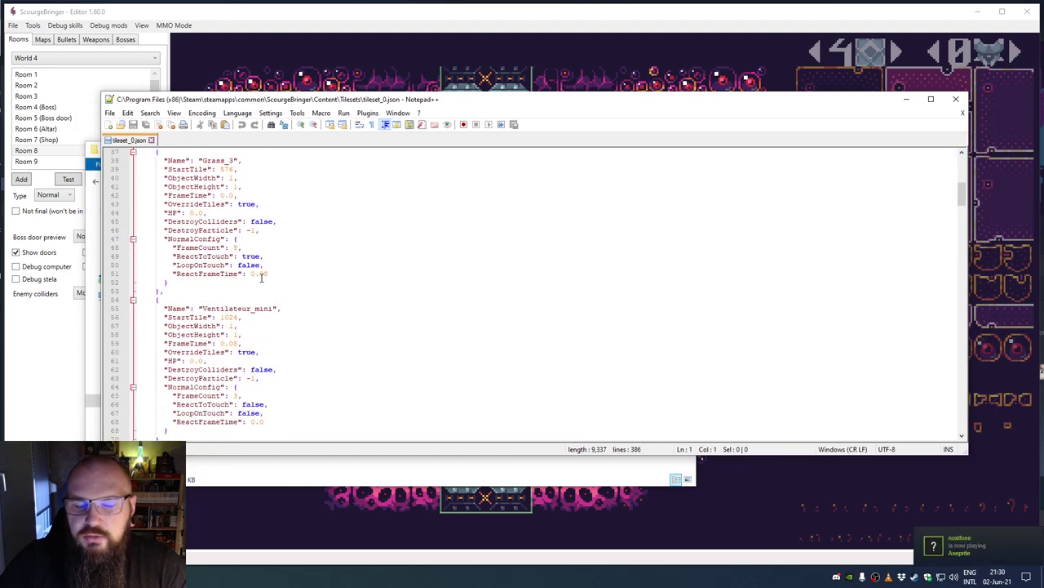
scroll(200, 231, "up", 12)
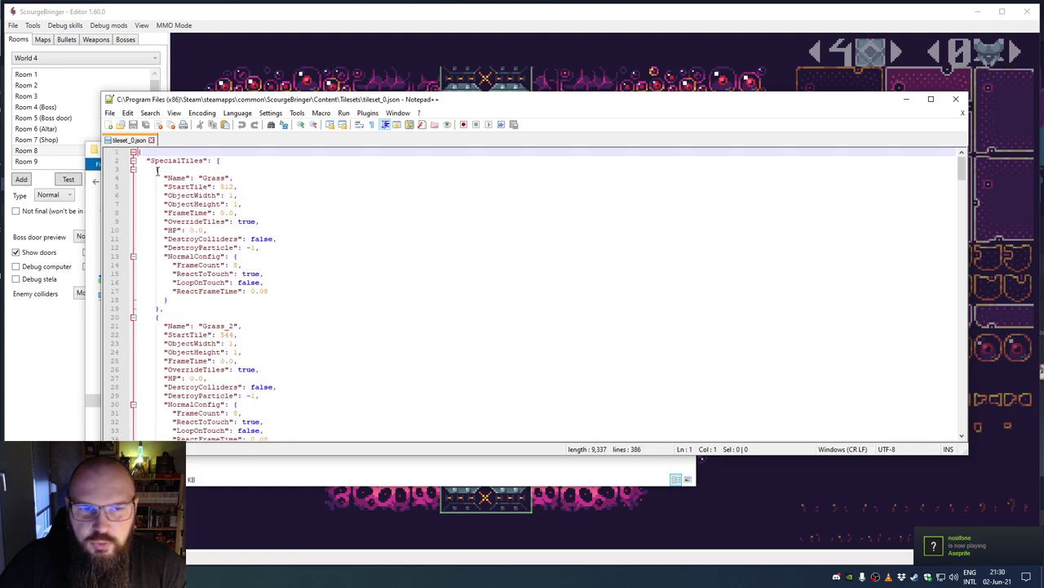
Step: Highlight the first special tile's name Grass, its StartTile key and the StartTile value
left_click(157, 170)
double_click(212, 178)
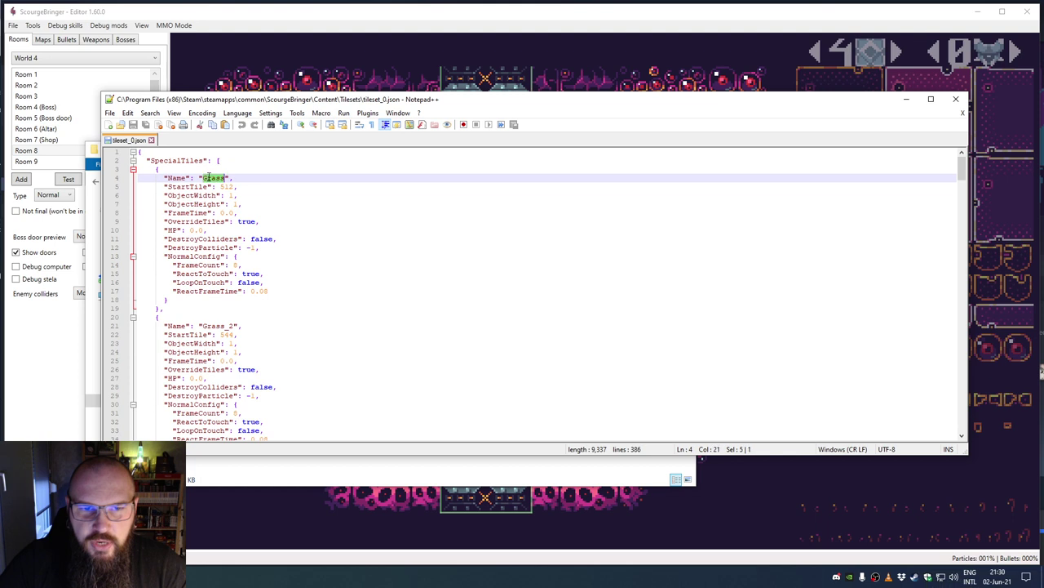
double_click(188, 186)
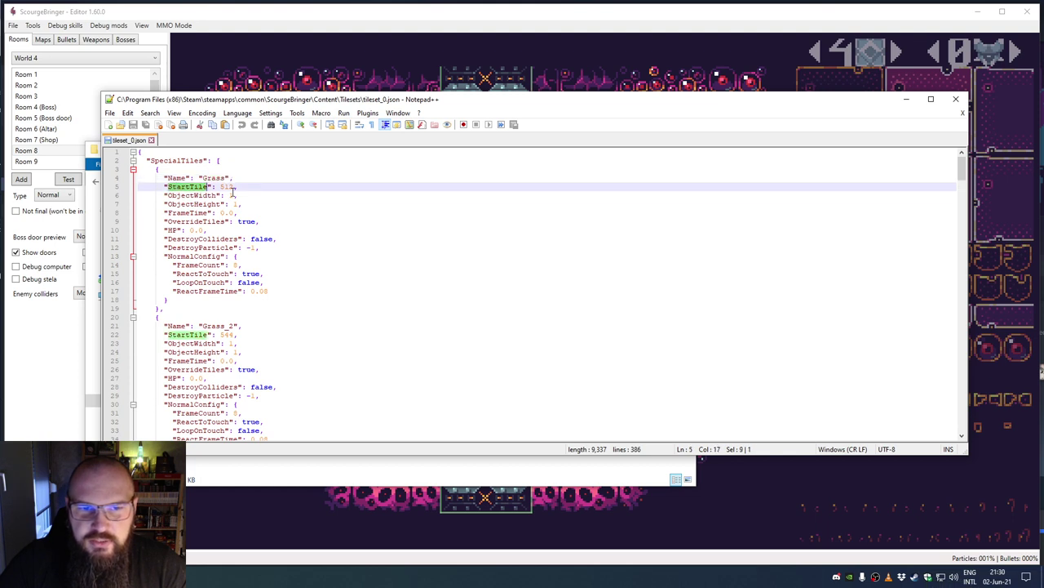
double_click(226, 186)
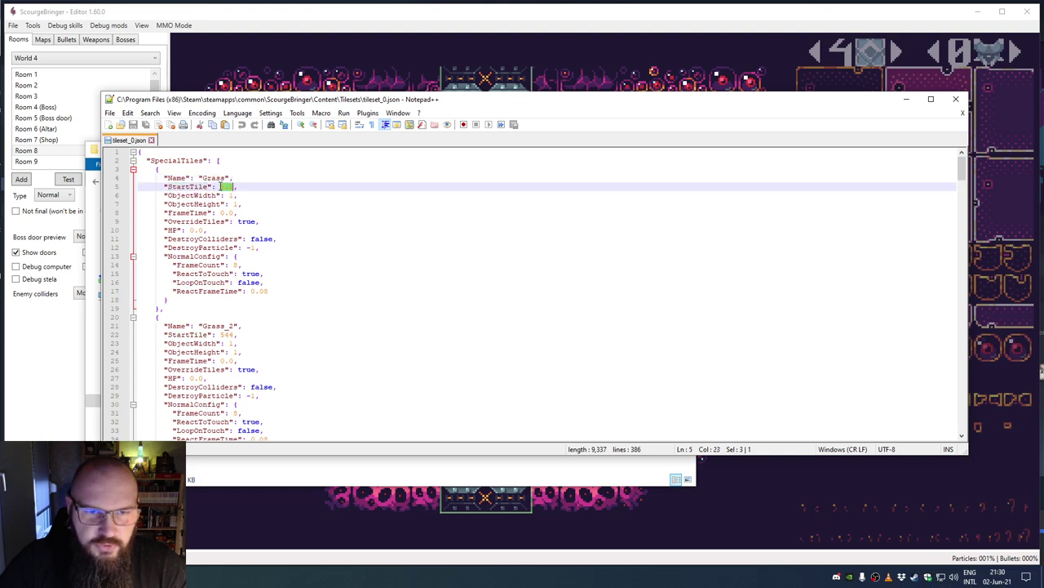
Step: Return to the ScourgeBringer editor, switch the tile palette to page 0, and select its first tile and another tile further down
left_click(821, 53)
left_click(820, 53)
left_click(821, 53)
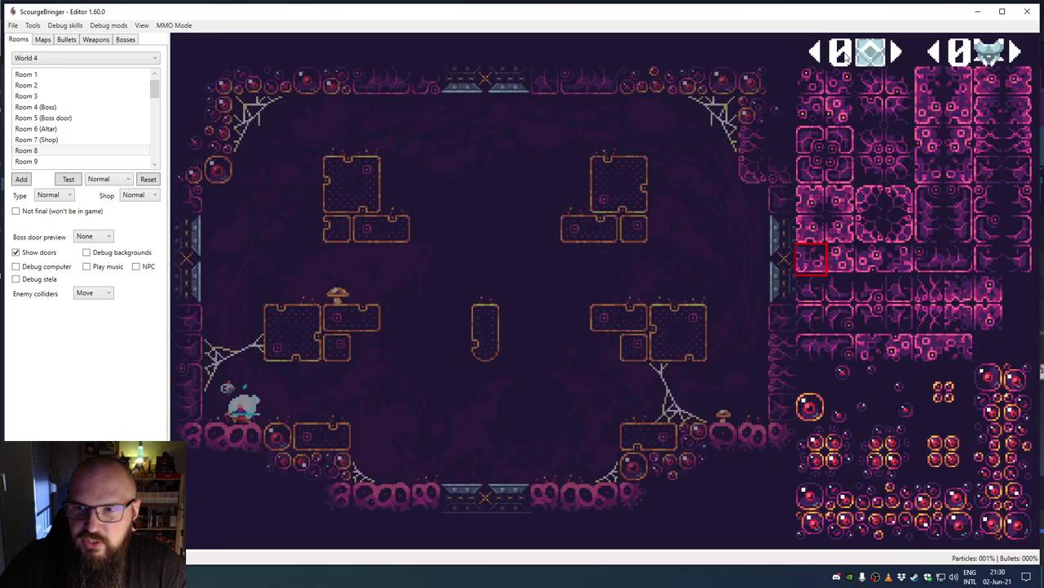
left_click(816, 89)
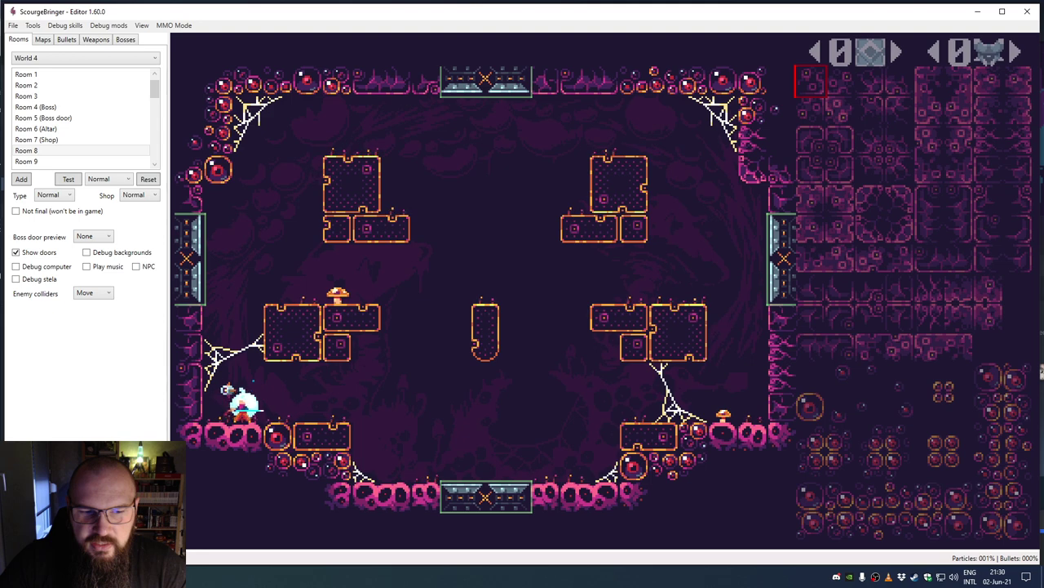
left_click(930, 229)
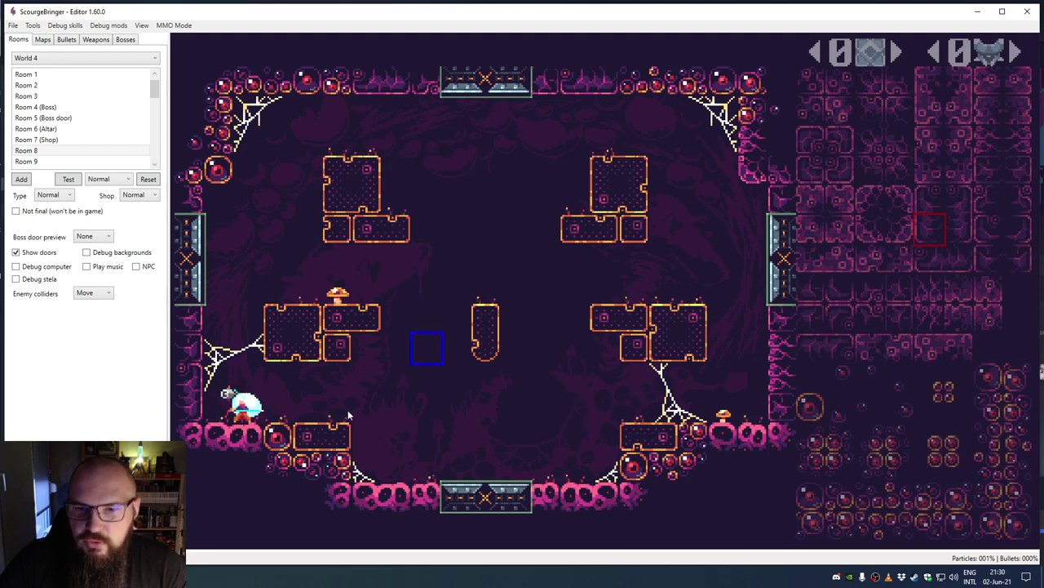
Step: Switch back to tileset_0.json in Notepad++ and highlight the Grass entry's StartTile key and its value again
key("alt+Tab")
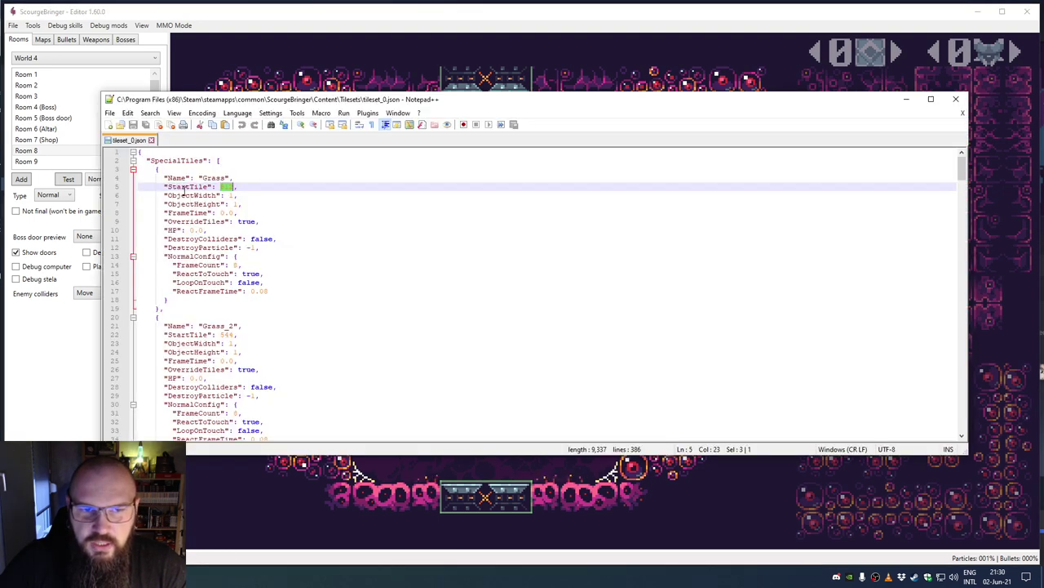
left_click_drag(167, 186, 210, 187)
double_click(226, 186)
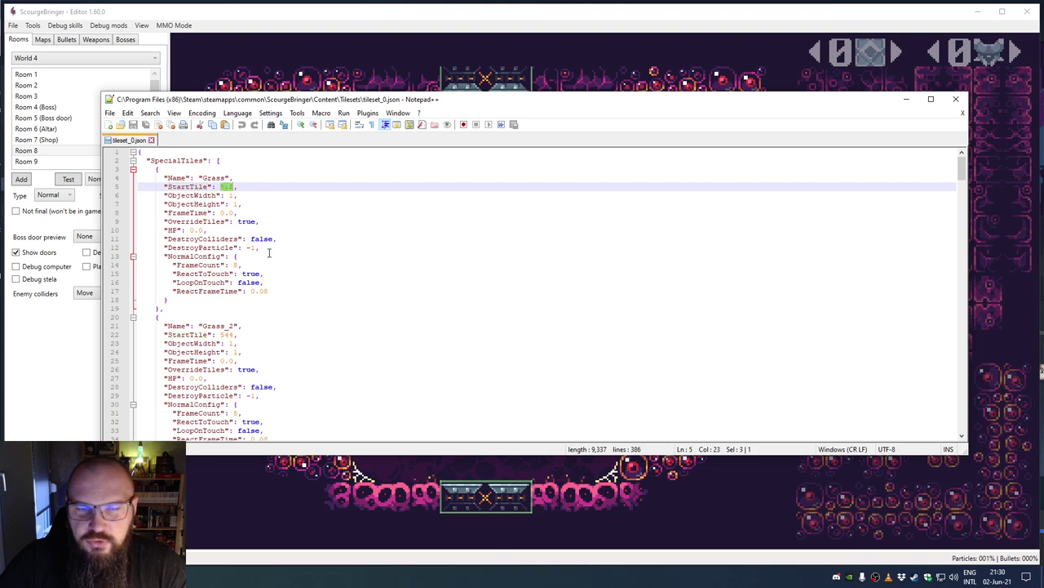
Step: Switch to the ScourgeBringer editor, advance the tile palette to page 1, and load Room 1 of World 1
left_click(98, 416)
left_click(1009, 535)
left_click(894, 52)
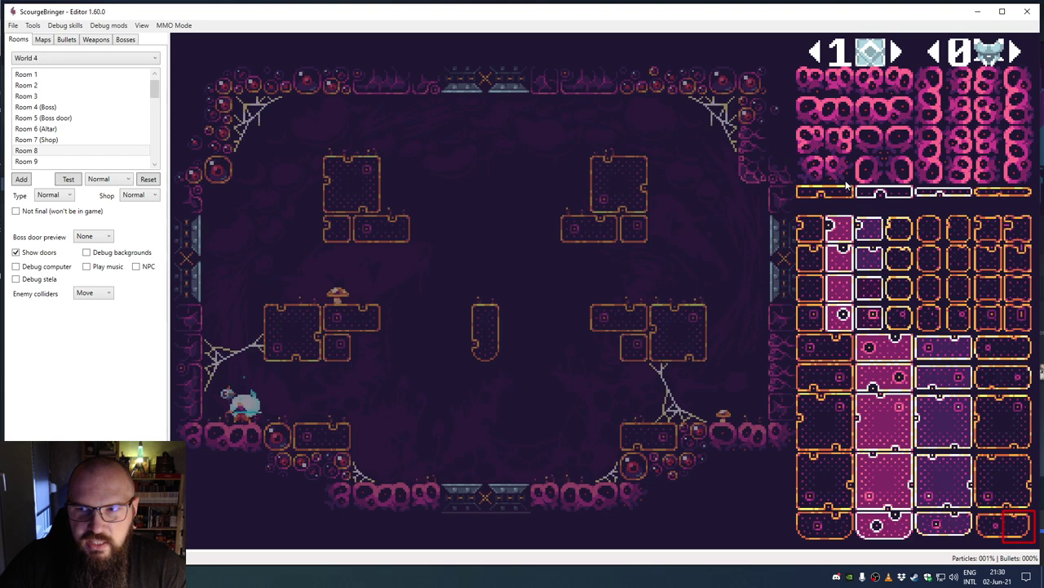
left_click(127, 58)
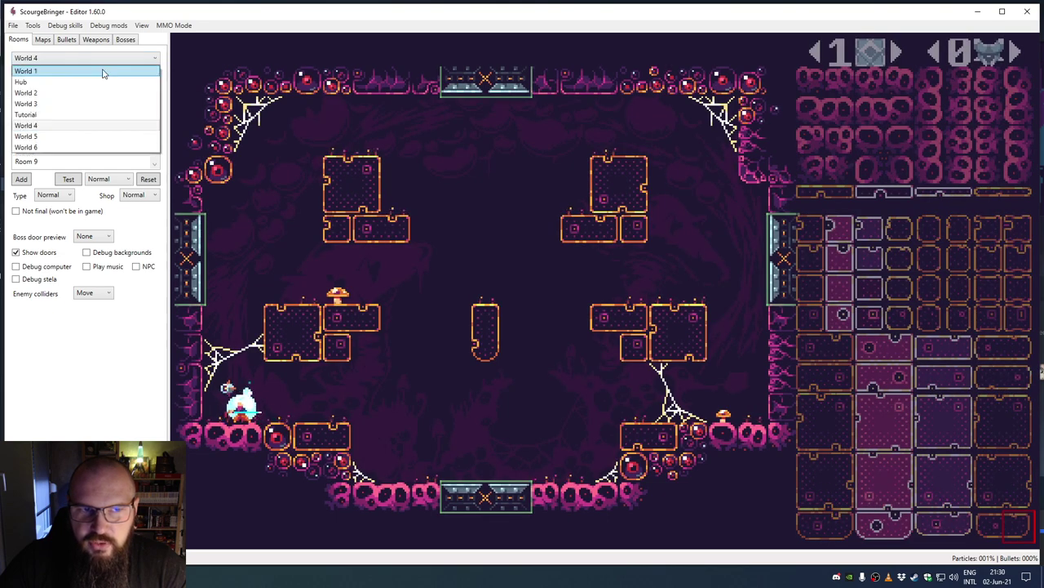
left_click(90, 72)
left_click(70, 76)
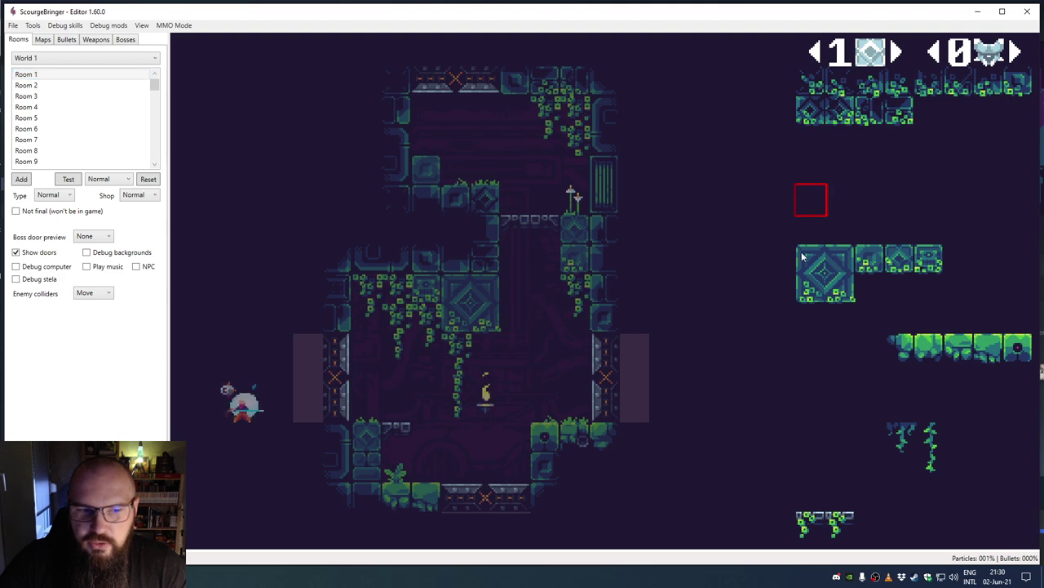
Step: Browse World 1's tile palette page by page up to page 4 with the grass and plant tiles
left_click(896, 52)
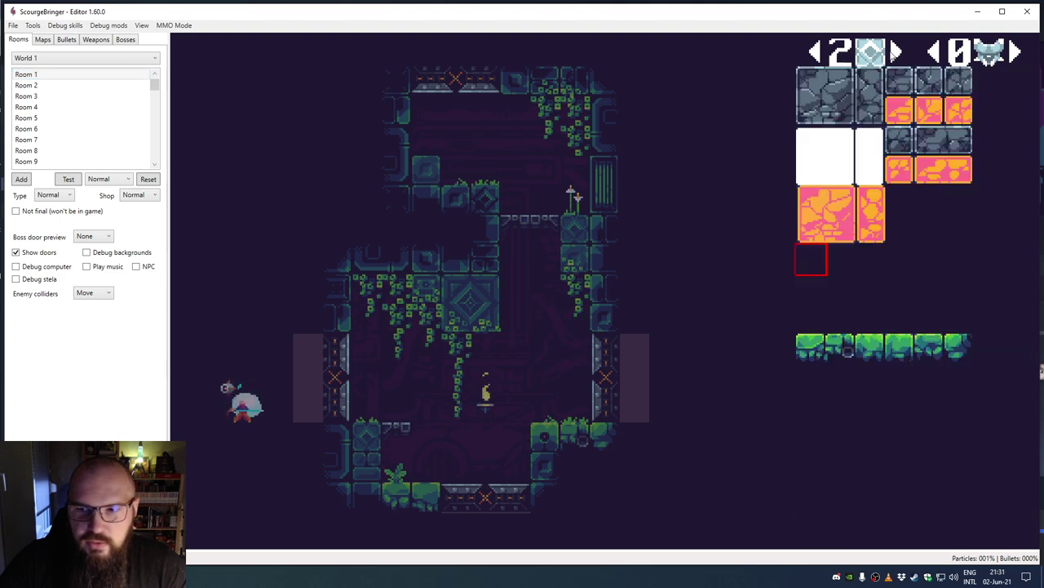
left_click(896, 53)
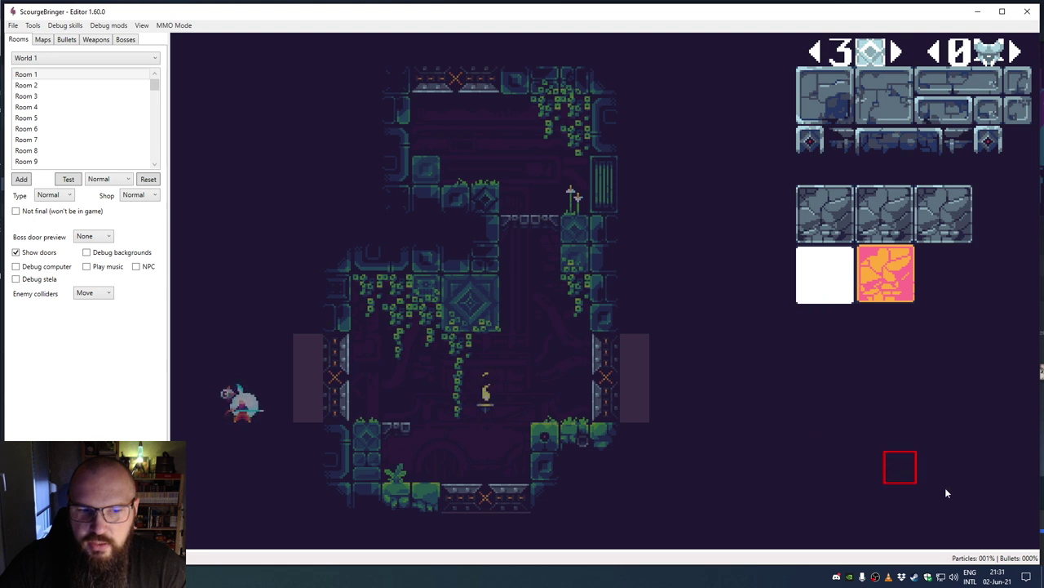
left_click(896, 53)
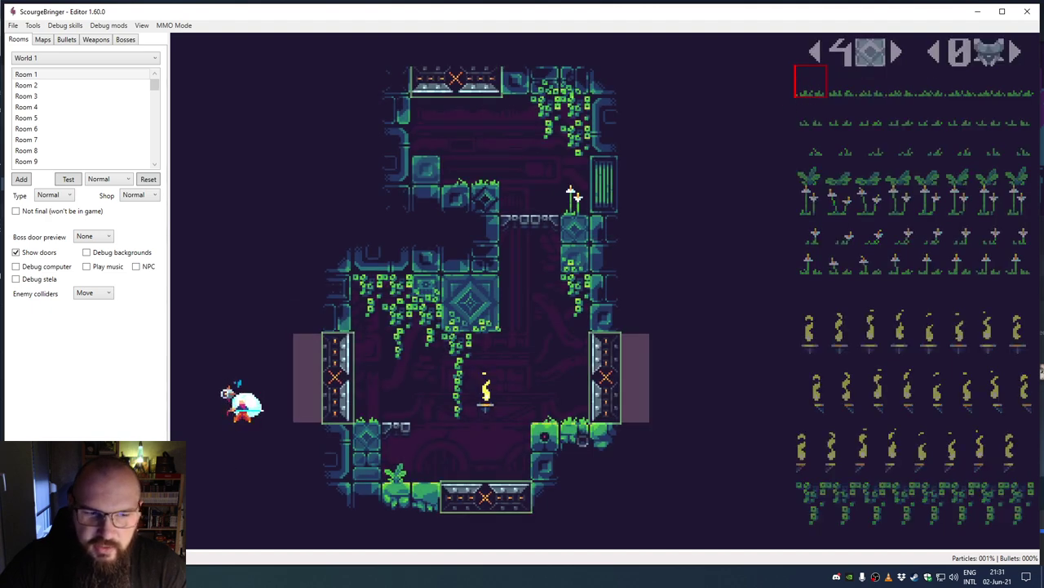
Step: Highlight the Grass entry's ObjectWidth, ObjectHeight, FrameTime and OverrideTiles in tileset_0.json, and select the first grass tile back in the editor
key("alt+Tab")
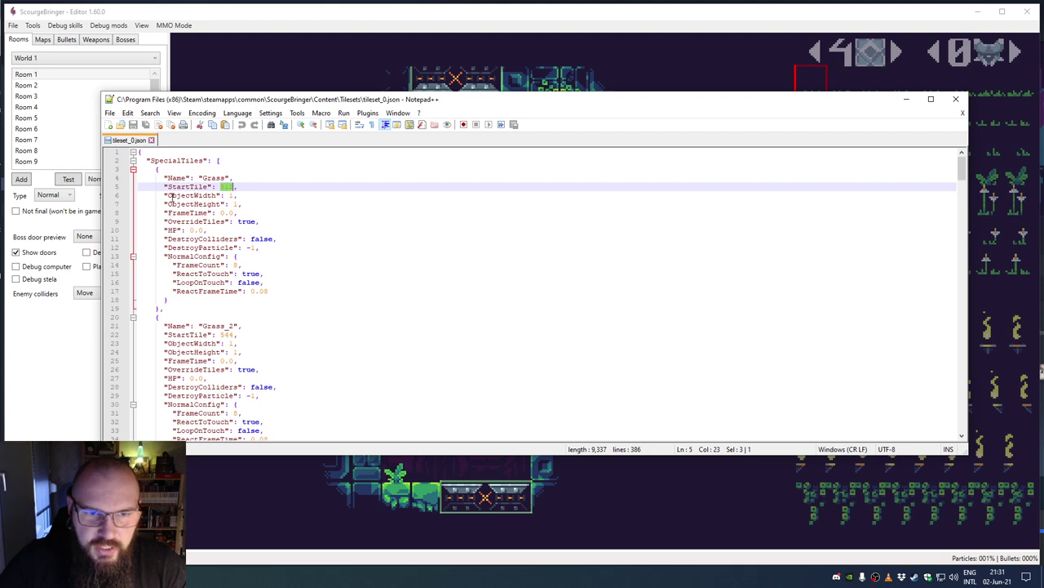
left_click_drag(165, 195, 244, 201)
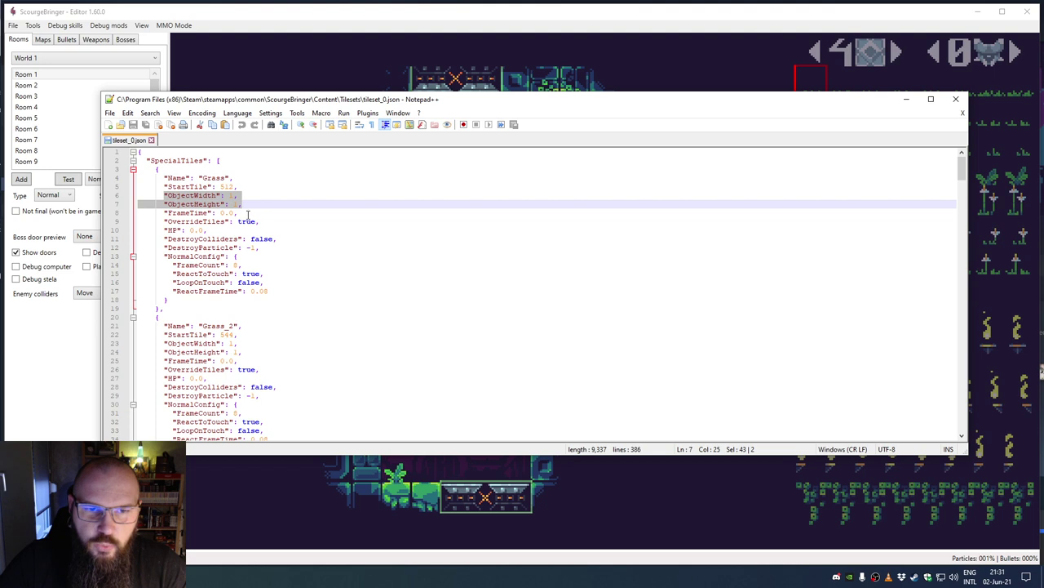
left_click_drag(167, 212, 258, 212)
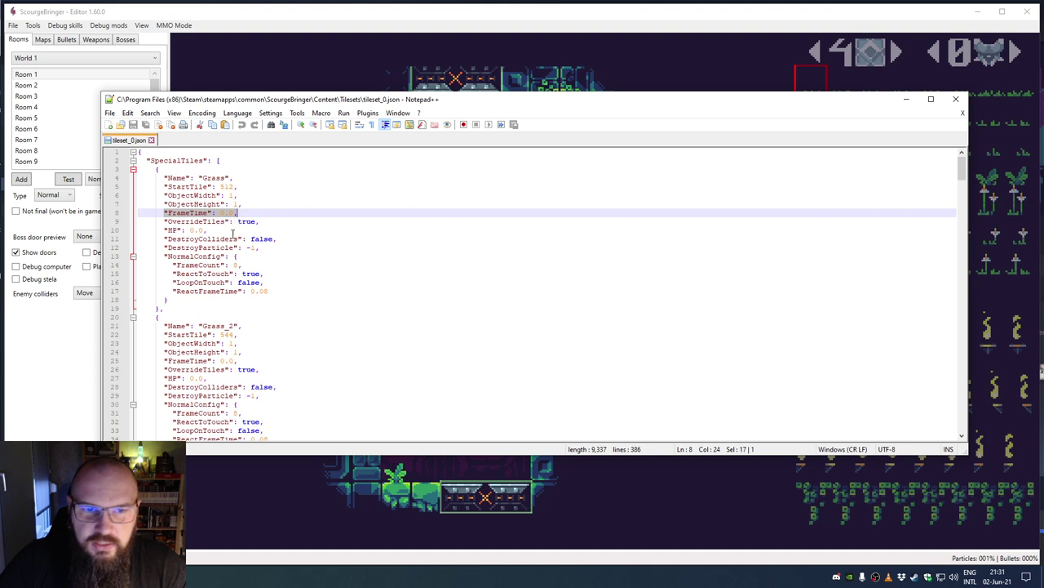
left_click_drag(166, 222, 258, 220)
left_click(198, 229)
double_click(201, 222)
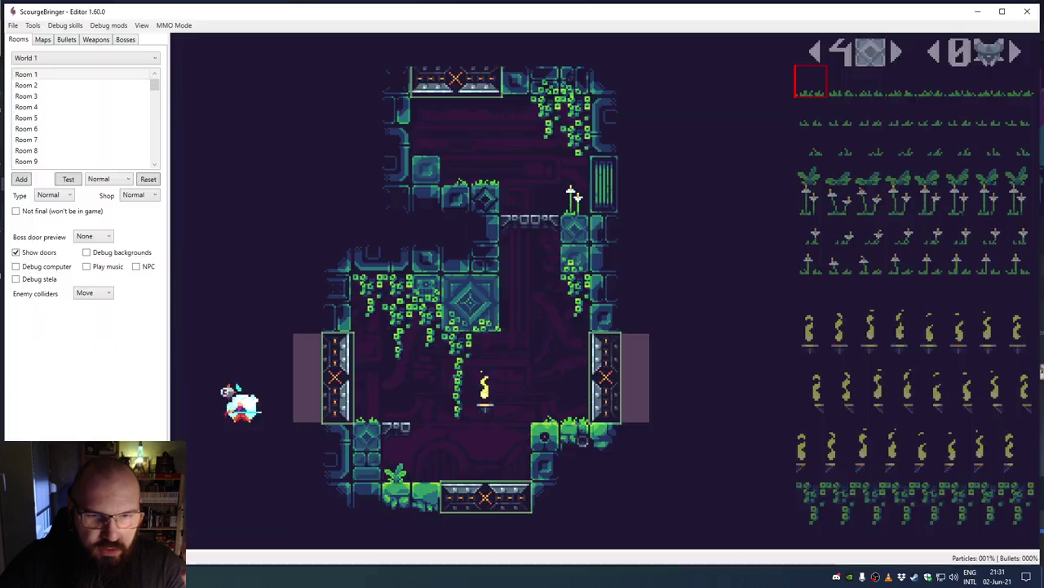
left_click(810, 92)
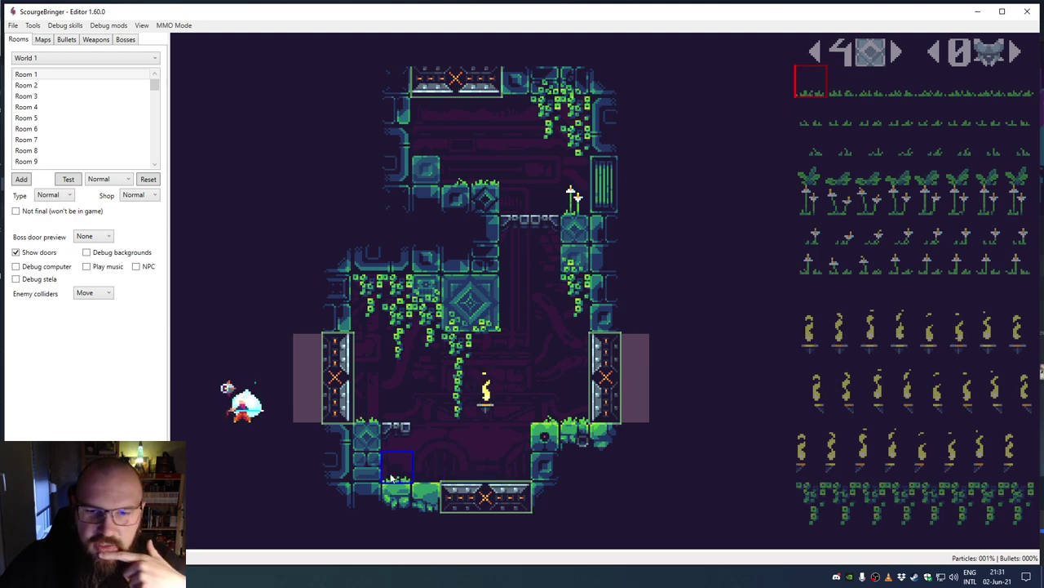
Step: Return to tileset_0.json and highlight the Grass entry's HP line, DestroyColliders key, and DestroyParticle key and value
key("alt+Tab")
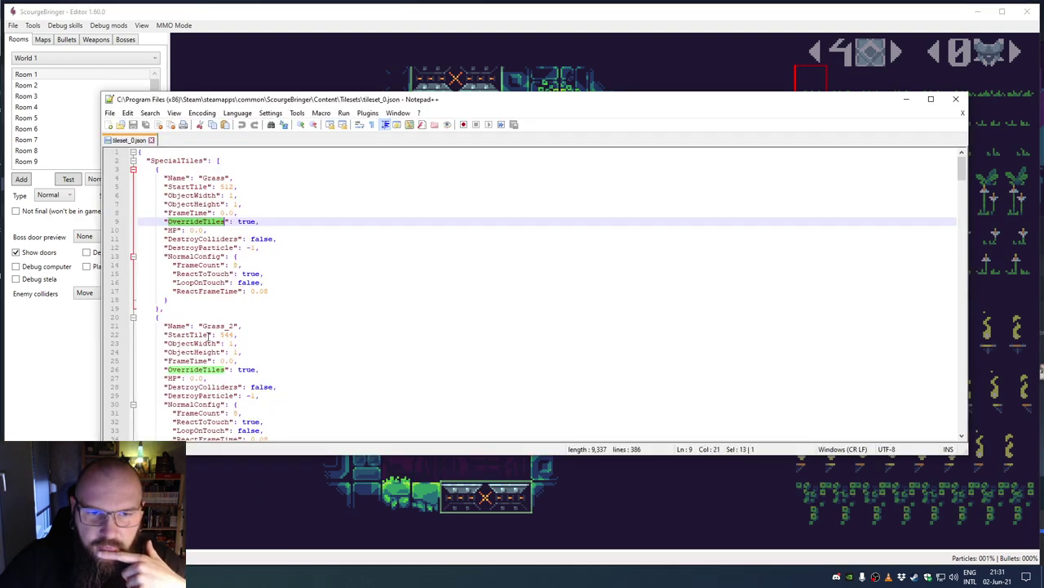
left_click_drag(174, 231, 222, 231)
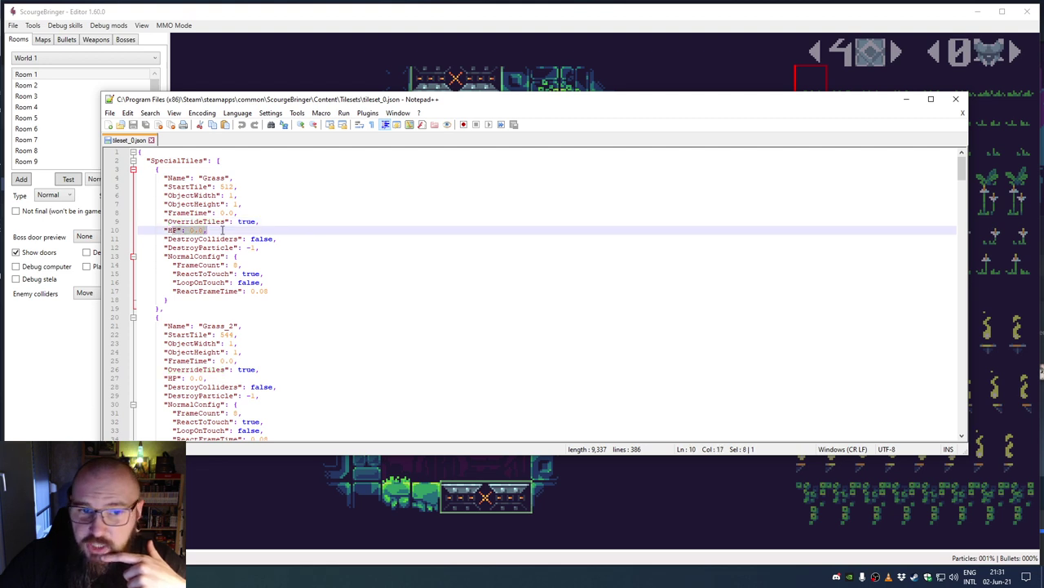
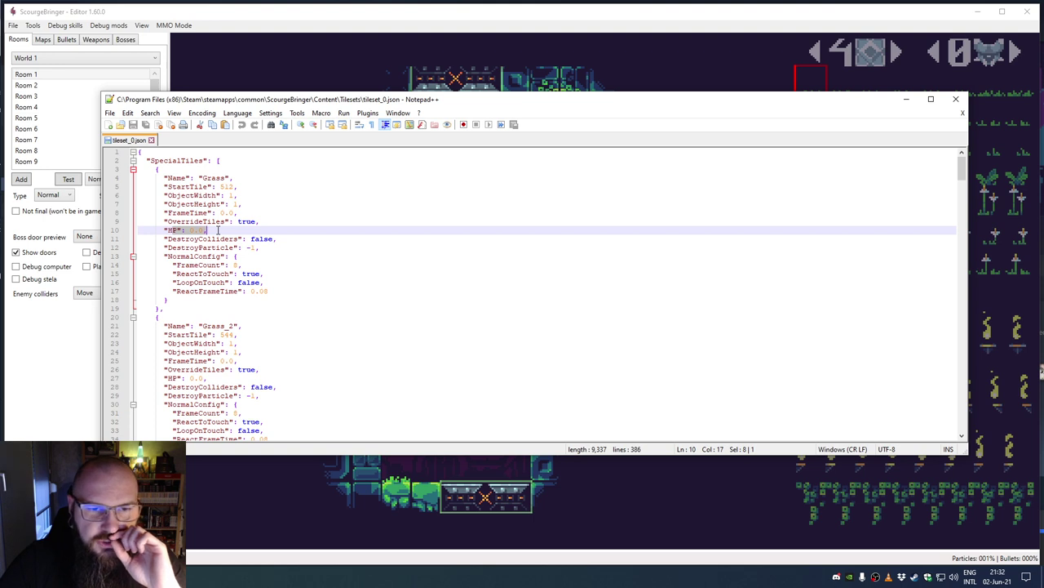
double_click(232, 238)
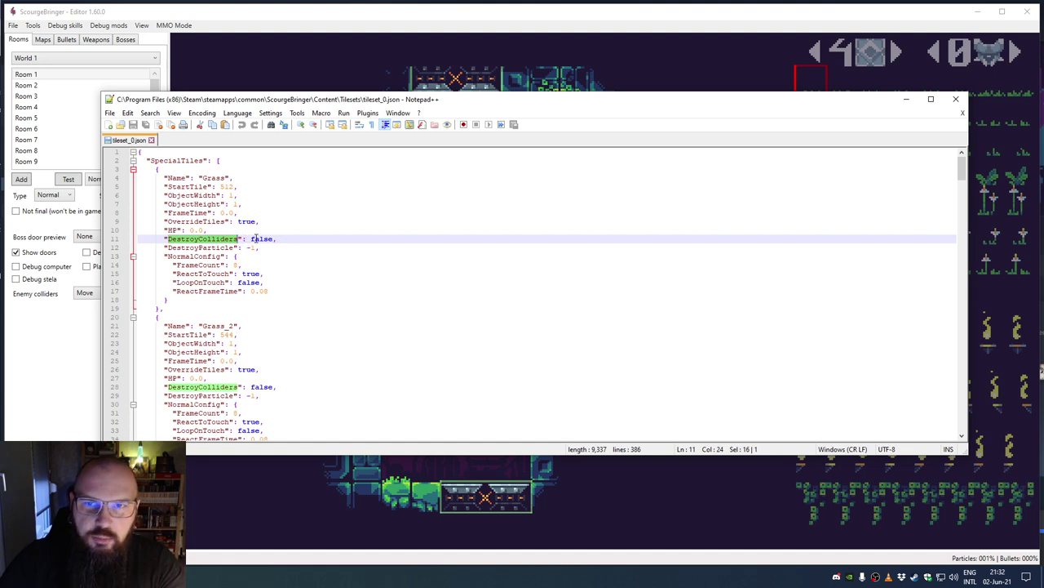
double_click(186, 248)
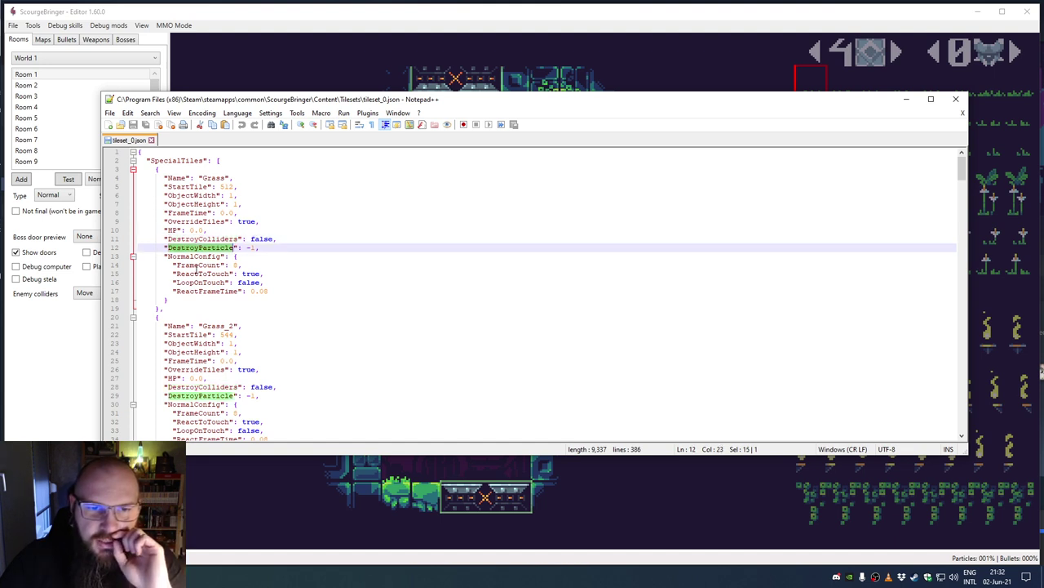
double_click(250, 247)
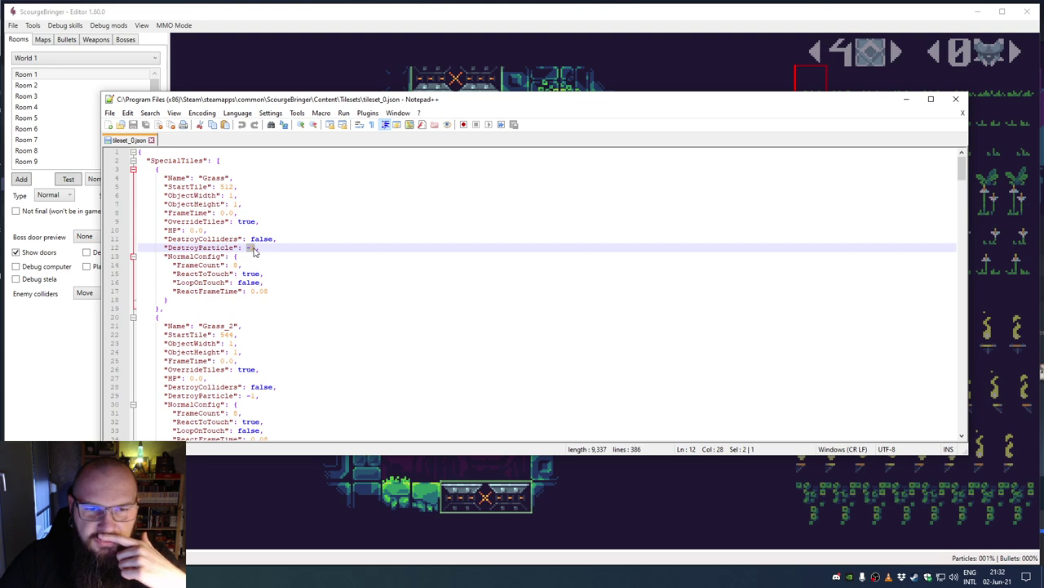
Step: Highlight NormalConfig and FrameCount for Grass, and select the full first row of grass frames in the editor's palette
double_click(175, 258)
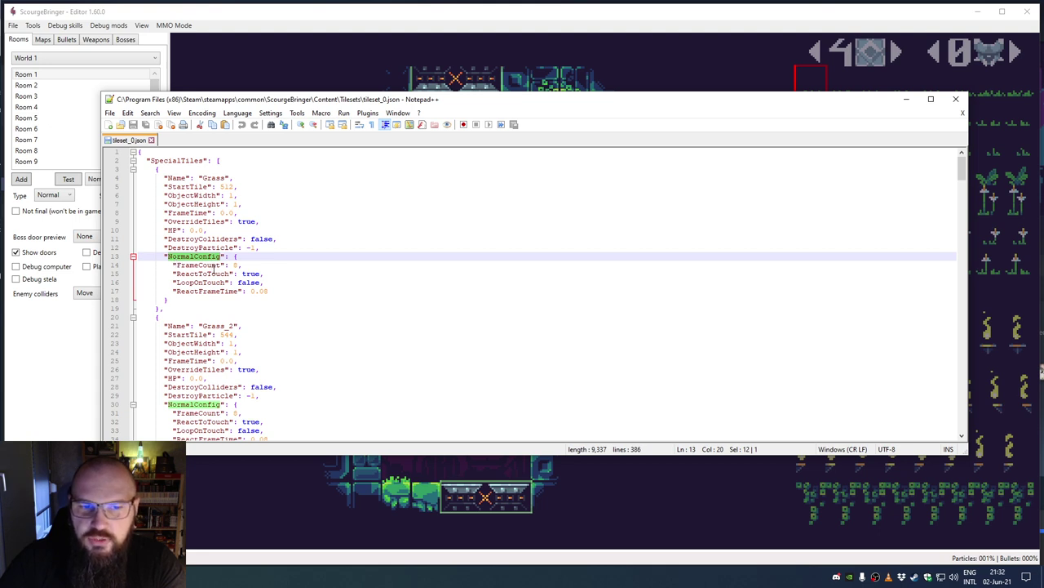
double_click(215, 265)
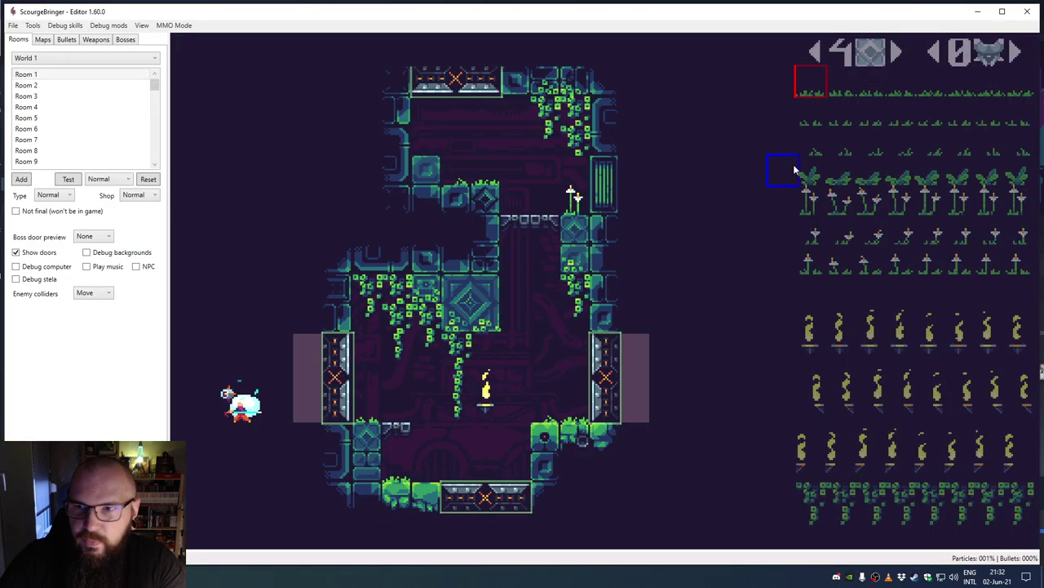
scroll(824, 83, "down", 1)
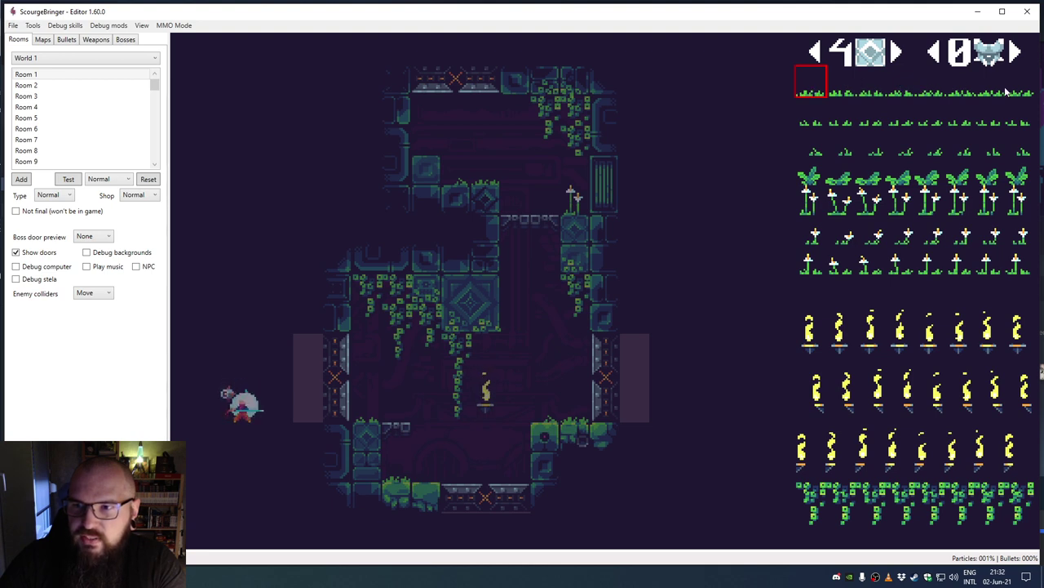
left_click_drag(1018, 91, 801, 88)
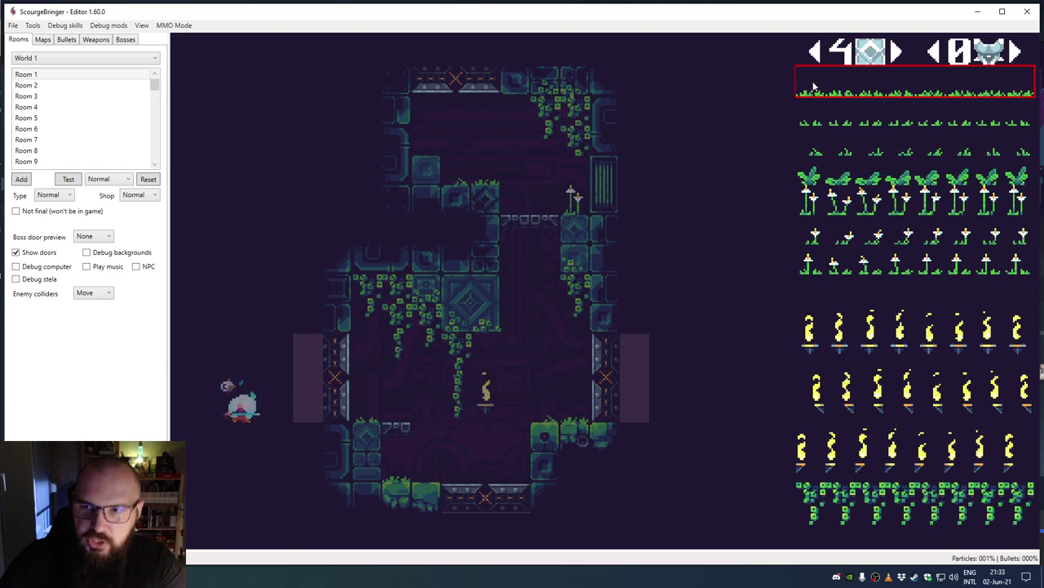
Step: Switch back to tileset_0.json and highlight the ReactToTouch and LoopOnTouch keys in the Grass entry's NormalConfig
key("alt+Tab")
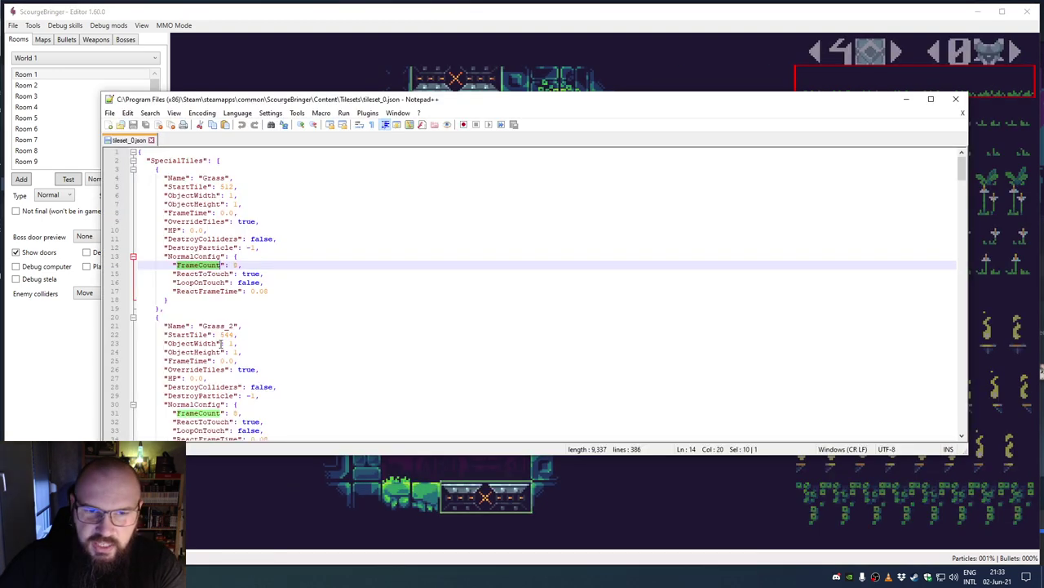
double_click(185, 274)
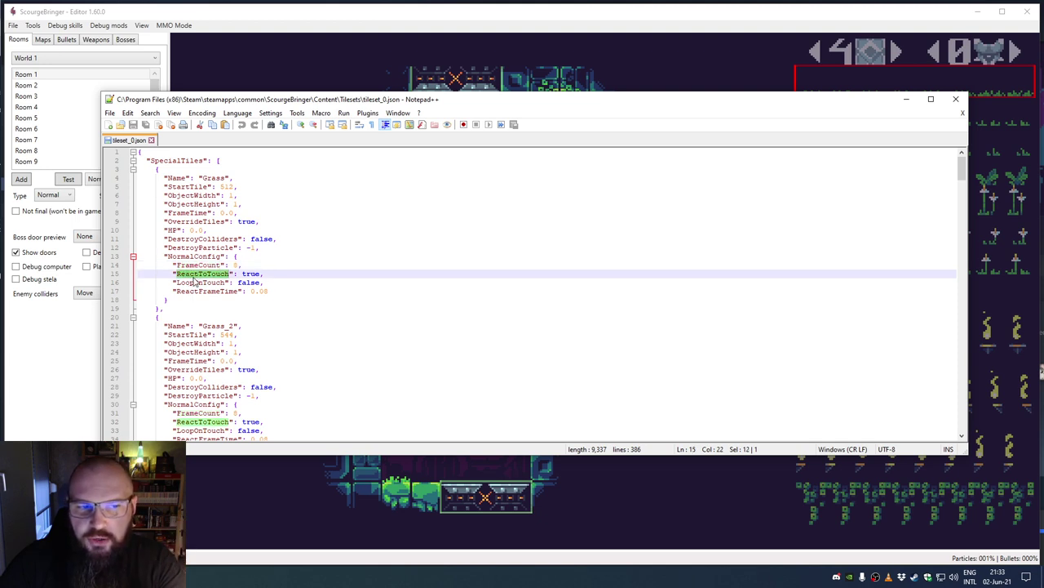
double_click(200, 282)
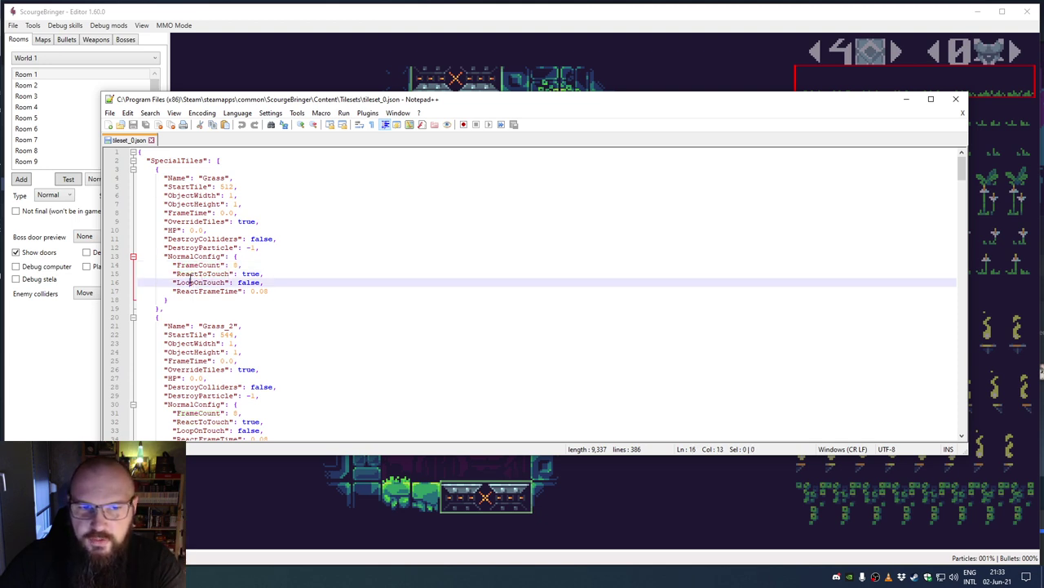
double_click(200, 275)
left_click(250, 274)
left_click(216, 274)
Step: Return to the ScourgeBringer editor and walk the character back and forth over the grass on Room 1's lower floor
left_click(79, 426)
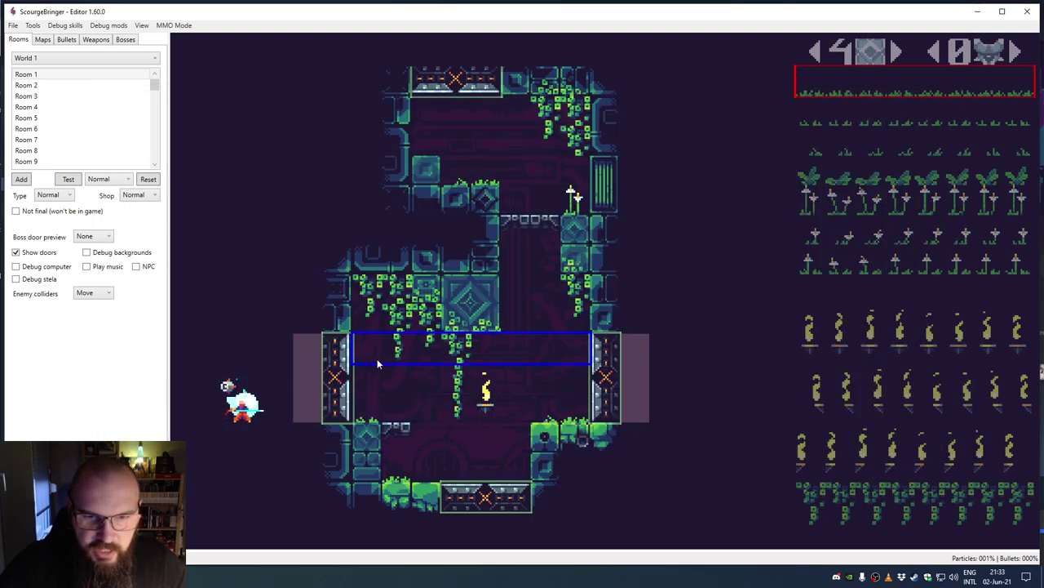
key("d")
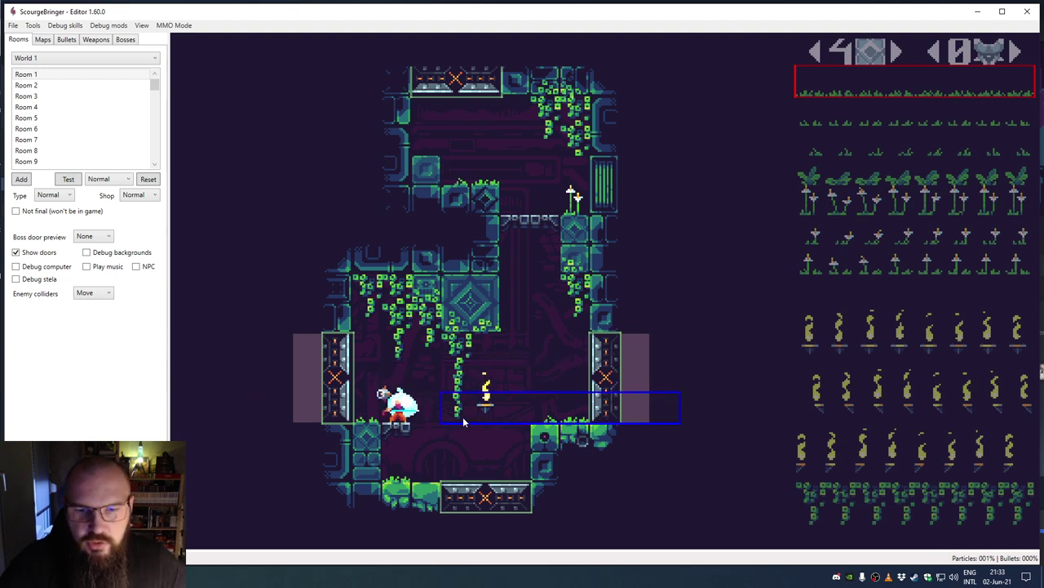
key("s")
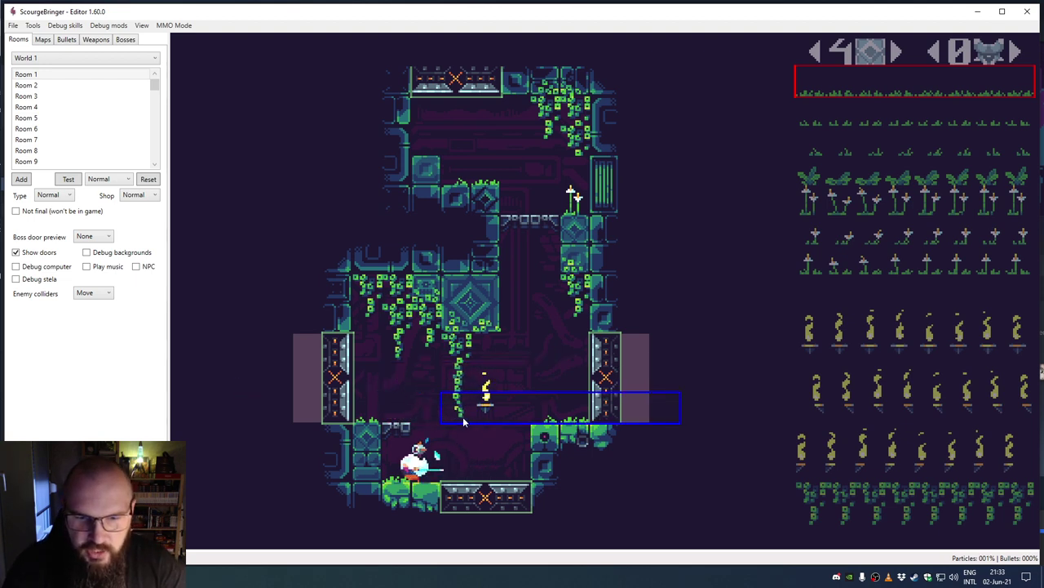
key("a")
key("d")
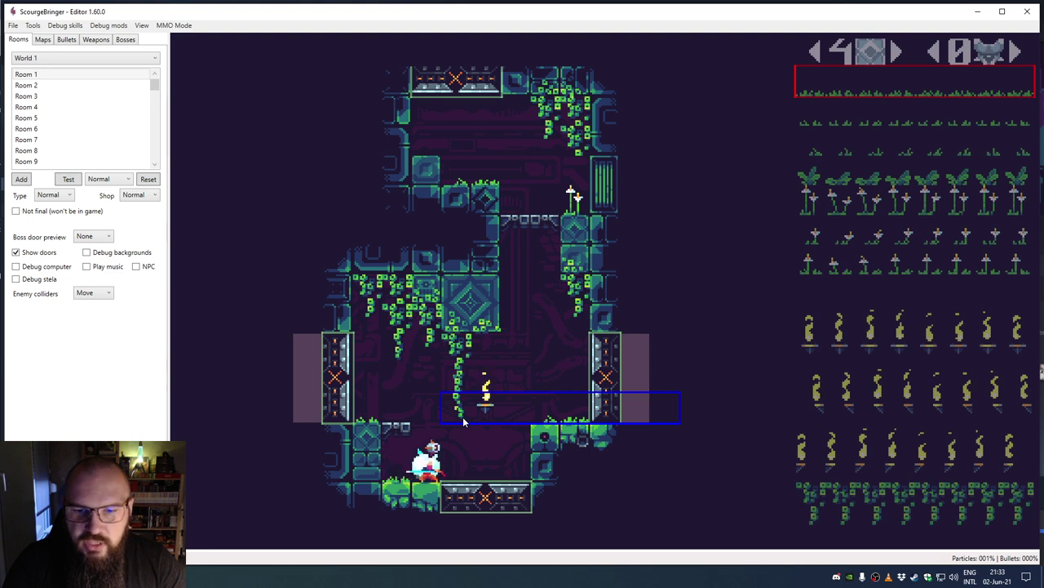
key("a")
key("d")
key("a")
key("d")
Step: Switch to tileset_0.json in Notepad++ and highlight the Grass entry's LoopOnTouch key and its value
key("alt+Tab")
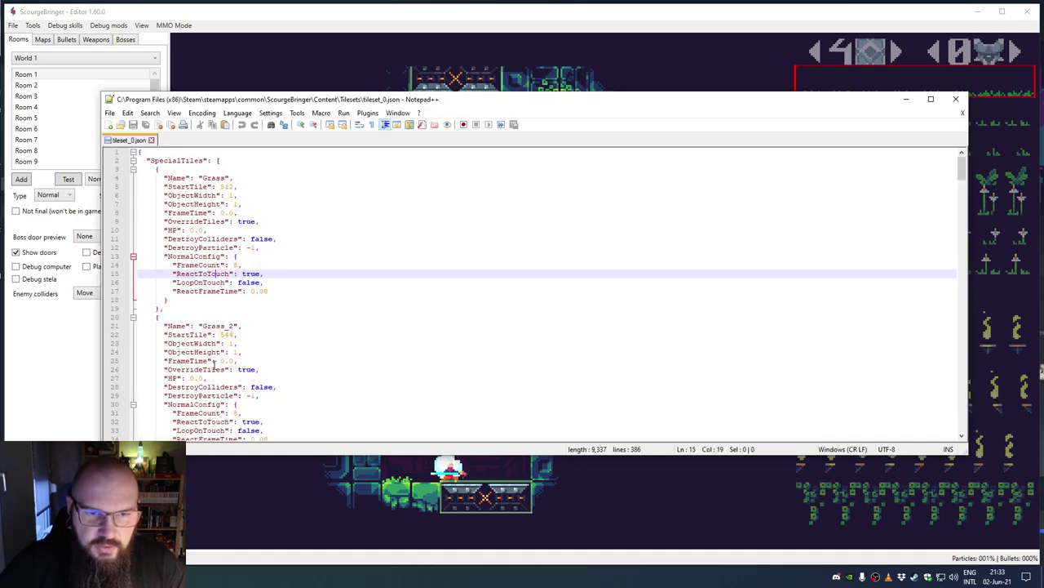
double_click(196, 283)
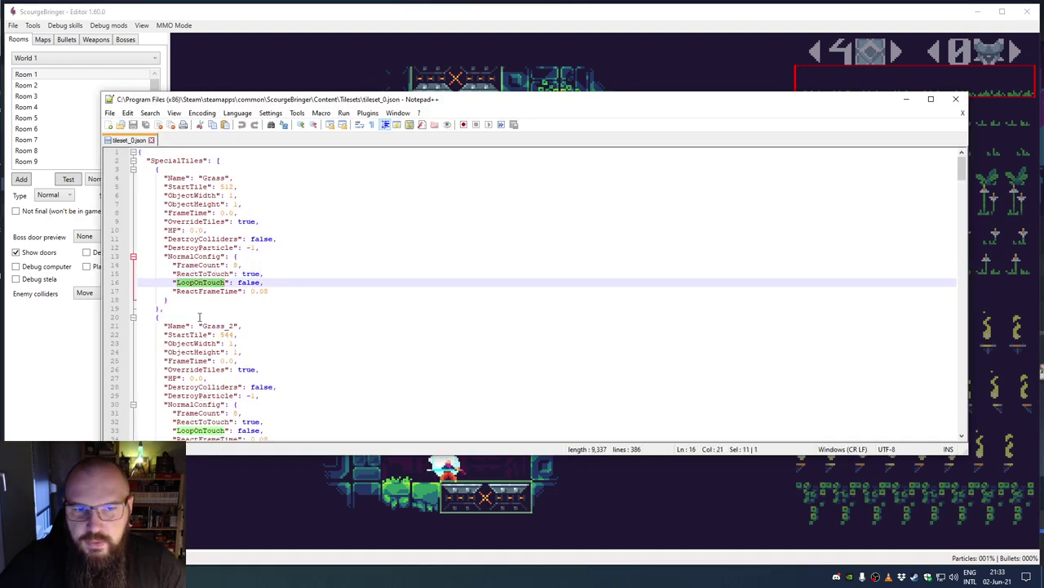
double_click(249, 282)
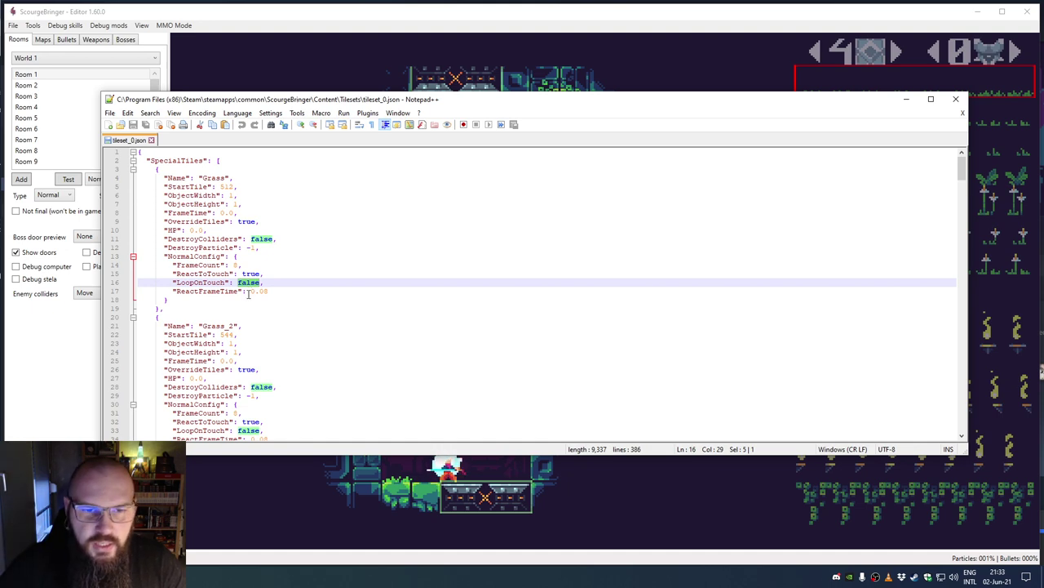
Step: Switch to the ScourgeBringer editor, load Room 3 of World 4, and run the character rightward across the floor plants
left_click(226, 12)
left_click(71, 58)
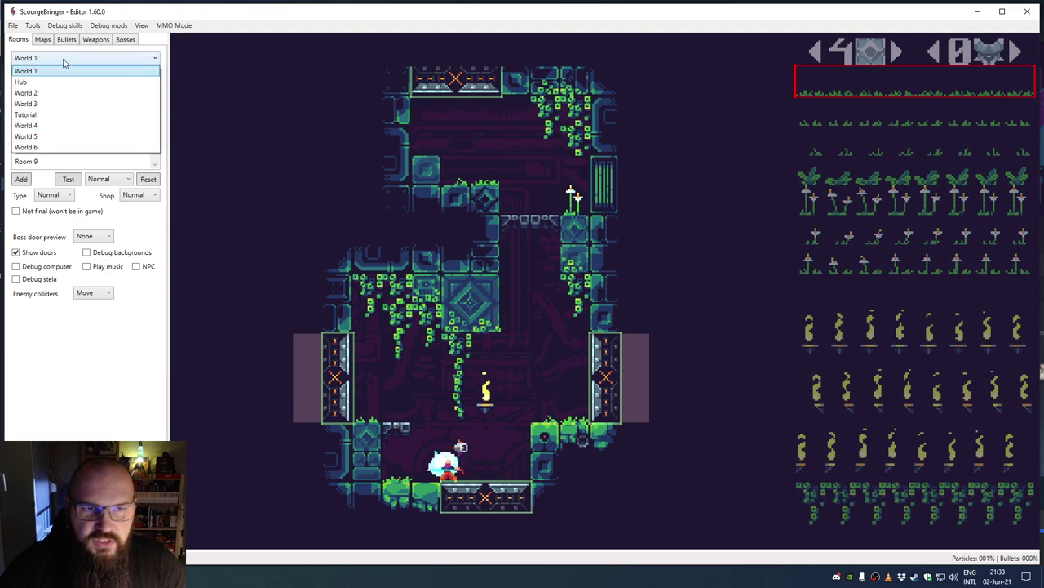
left_click(51, 125)
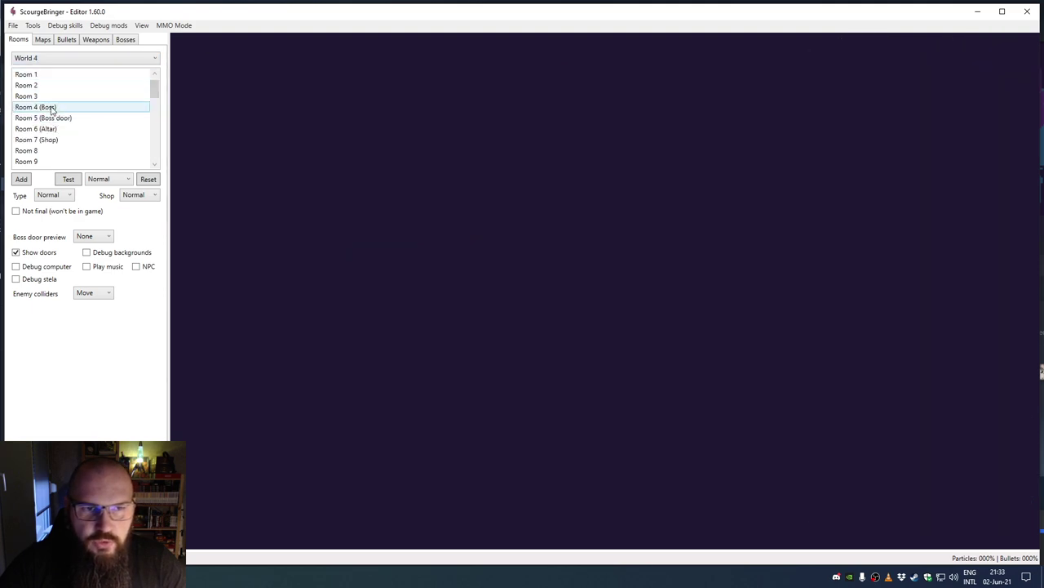
left_click(50, 97)
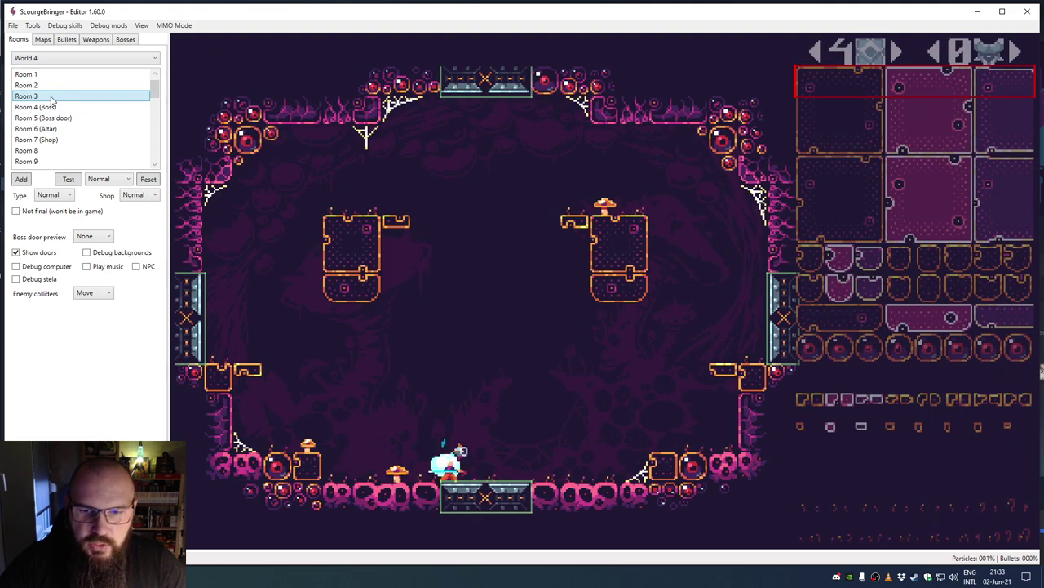
key("Right")
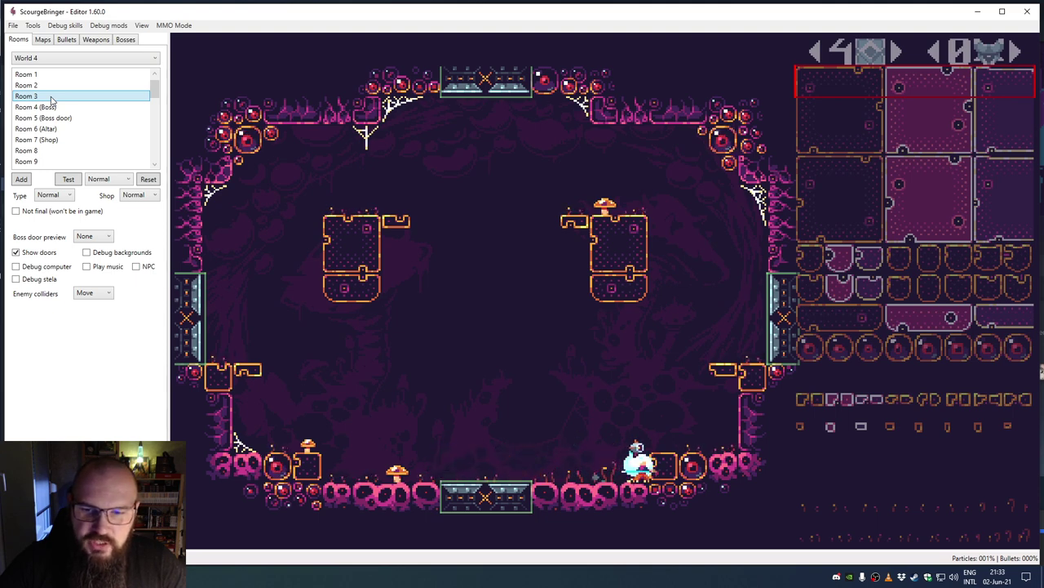
Step: Walk the character back and forth over the floor plants in World 4's Room 3
key("Left")
key("Right")
key("Right")
key("Left")
key("Right")
key("Left")
key("Right")
key("Right")
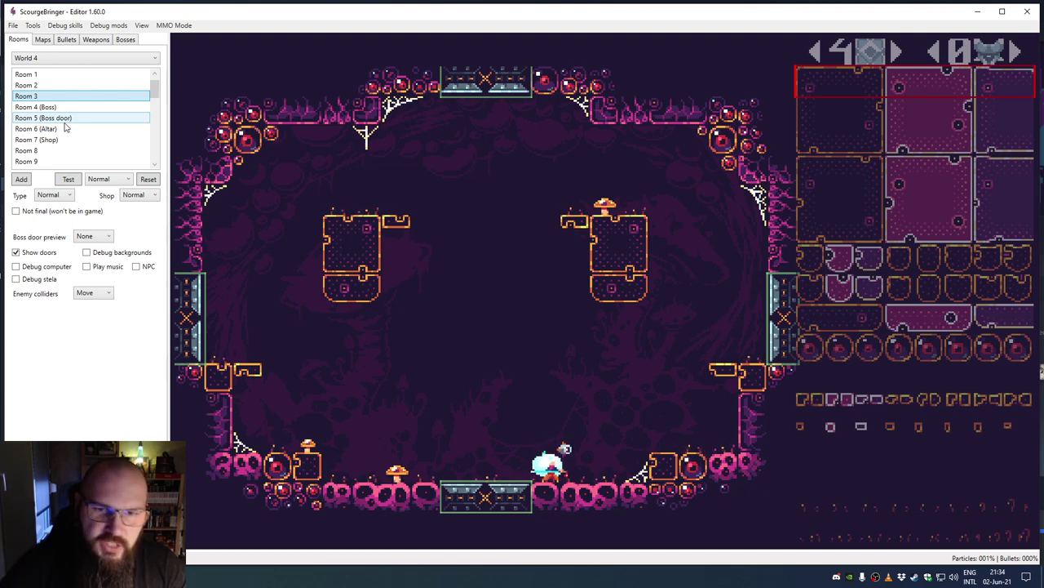
Step: Switch to tileset_0.json in Notepad++ and look through the special tile entries from Grass down to the Torche entries
key("alt+Tab")
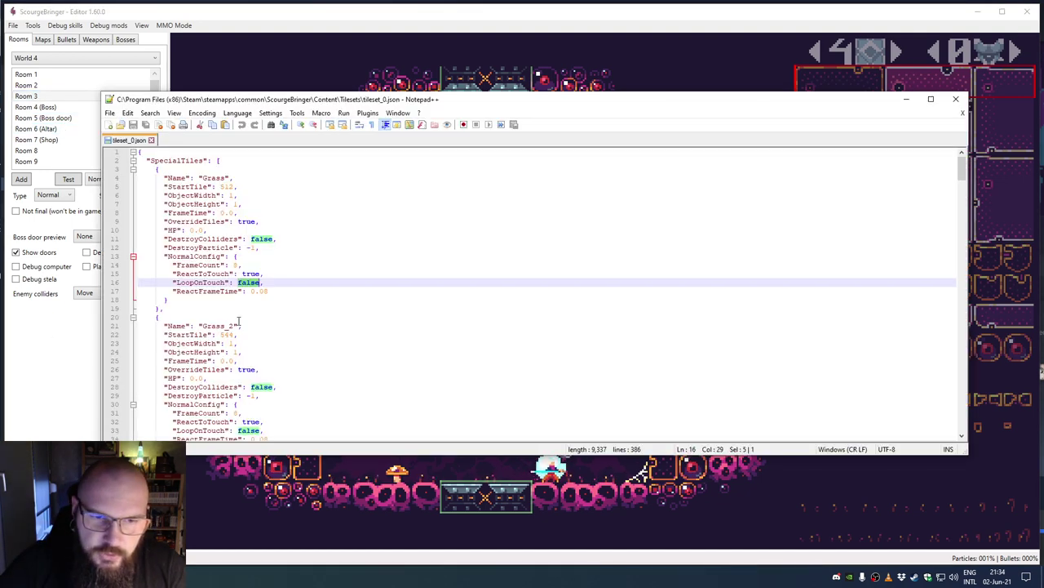
scroll(231, 303, "down", 5)
scroll(266, 262, "down", 18)
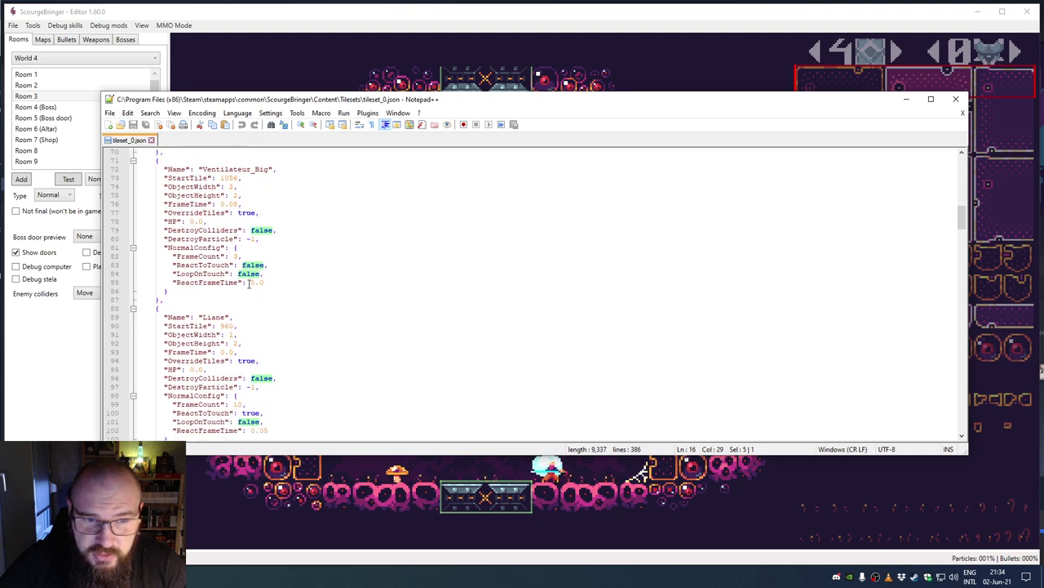
scroll(249, 283, "down", 17)
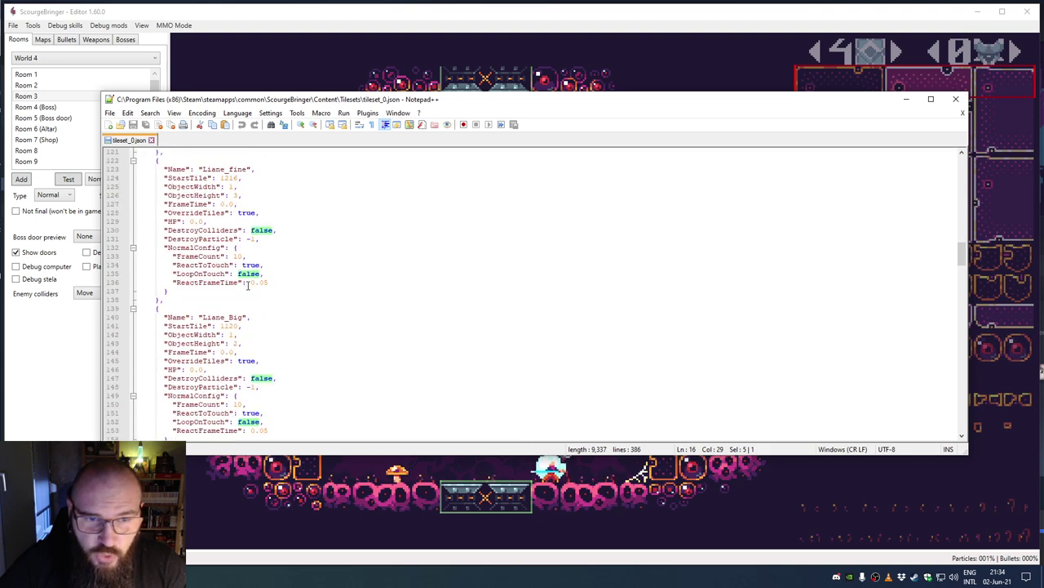
scroll(248, 284, "down", 19)
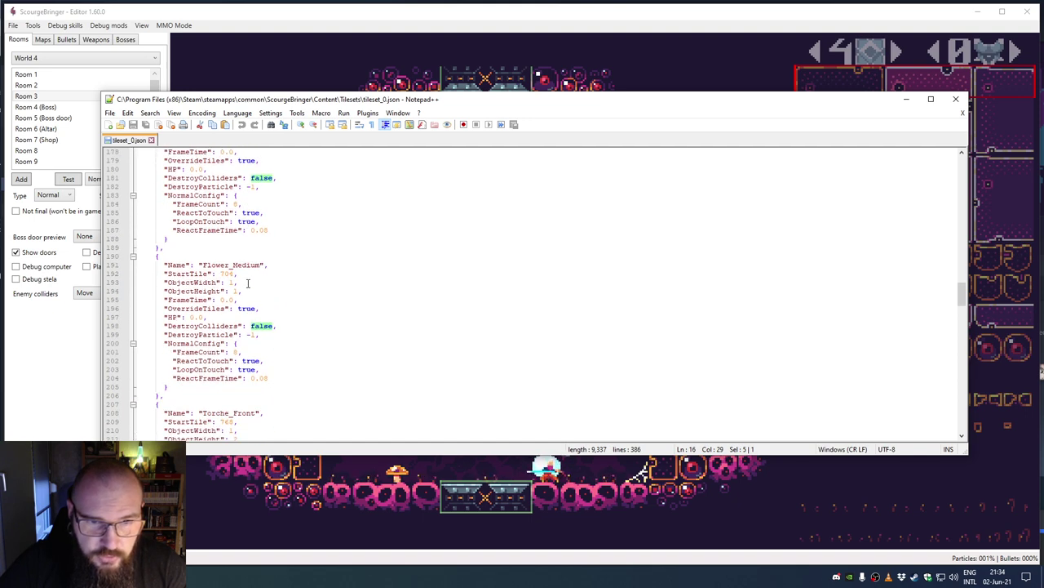
scroll(247, 283, "down", 7)
Step: Switch to the ScourgeBringer editor and load Room 5 of World 1
left_click(61, 73)
left_click(60, 58)
left_click(51, 73)
left_click(56, 115)
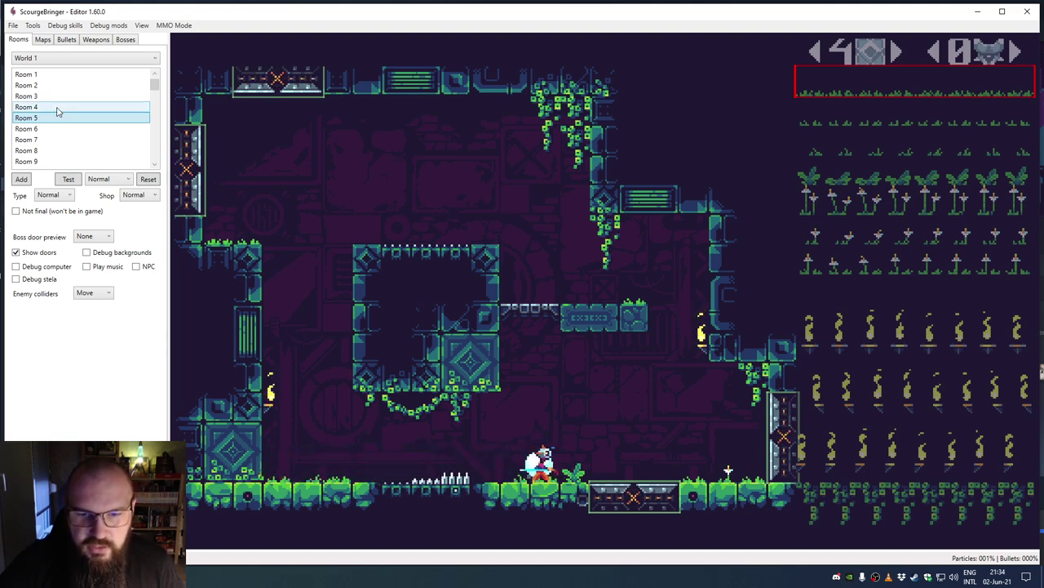
Step: Switch back to tileset_0.json in Notepad++, find the spike trap entry, and highlight its name Piege_1
key("alt+Tab")
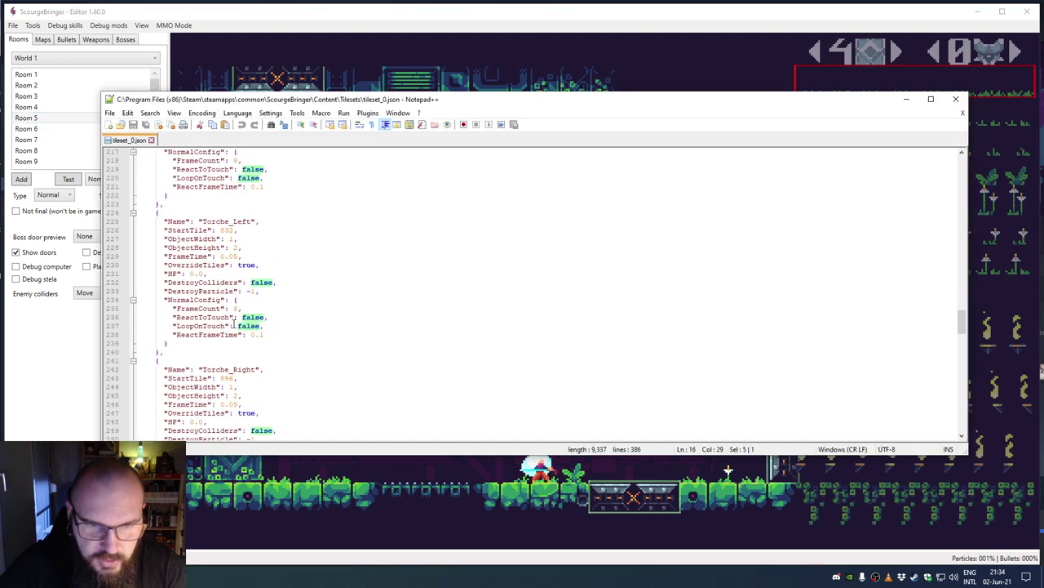
scroll(235, 304, "down", 11)
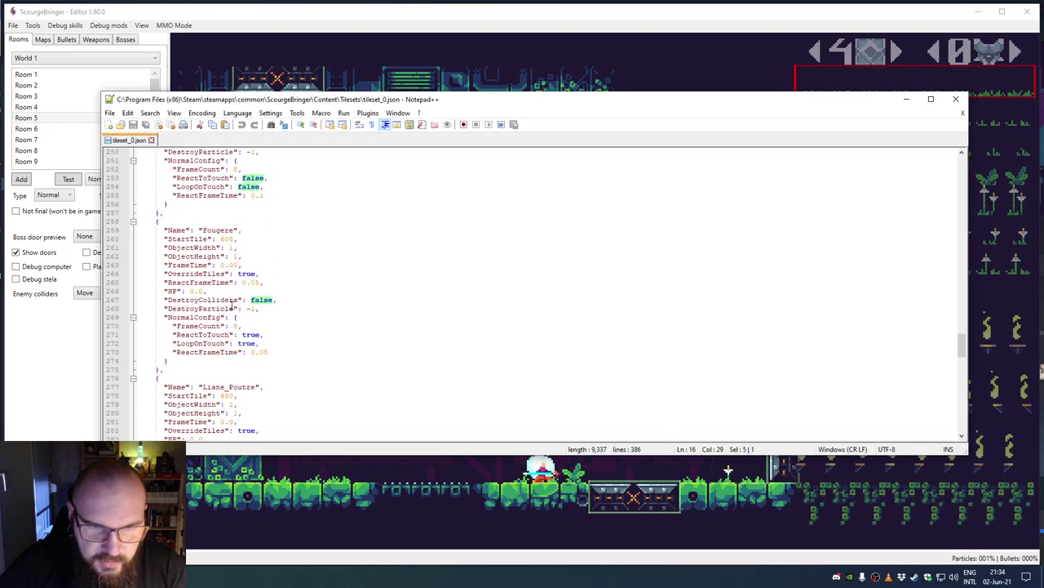
scroll(234, 304, "down", 12)
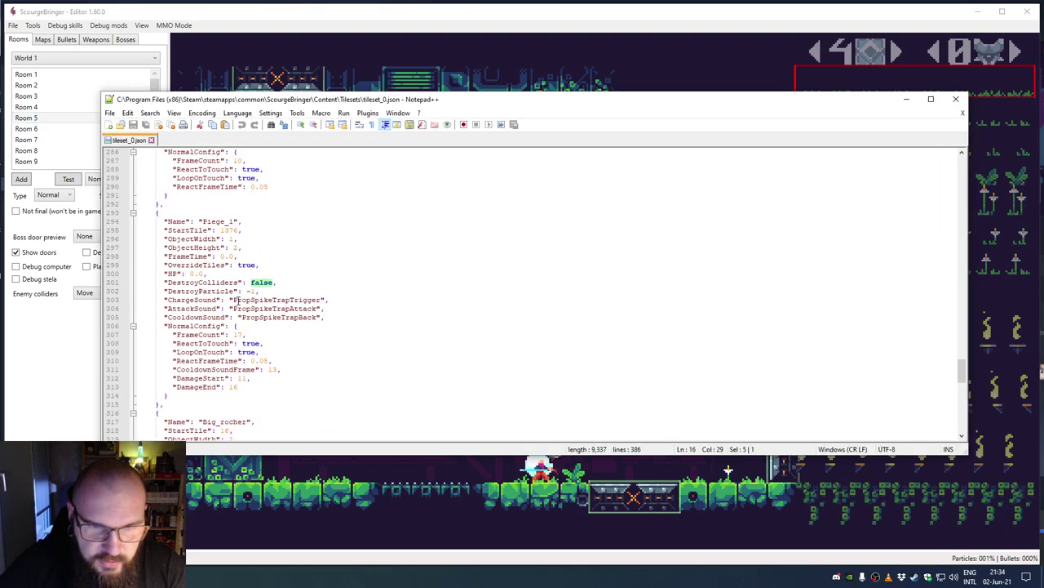
double_click(216, 222)
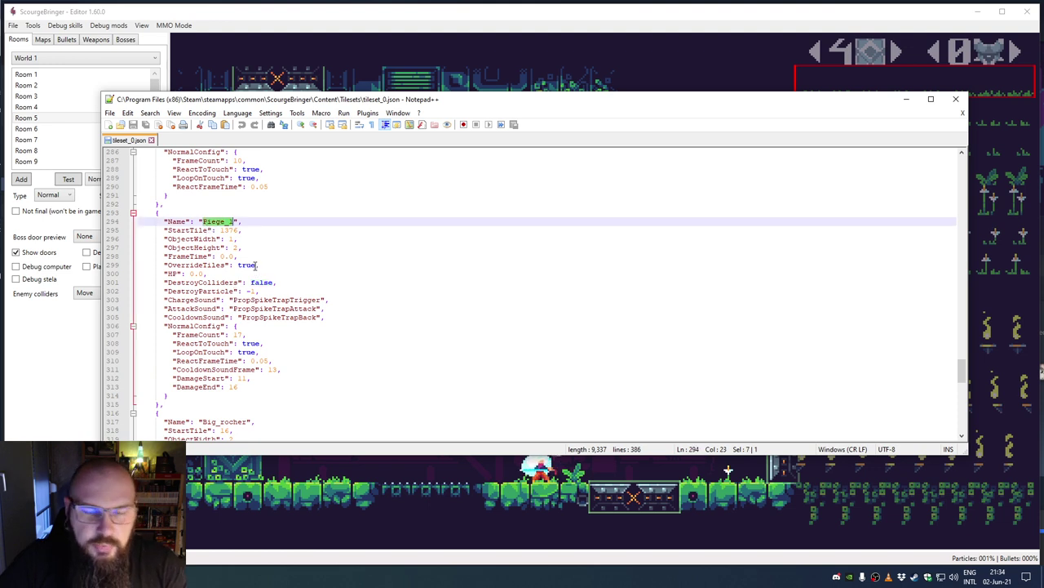
Step: Highlight the Piege_1 entry's StartTile key and value, its ObjectWidth line, and its ObjectHeight value
left_click(282, 237)
double_click(186, 230)
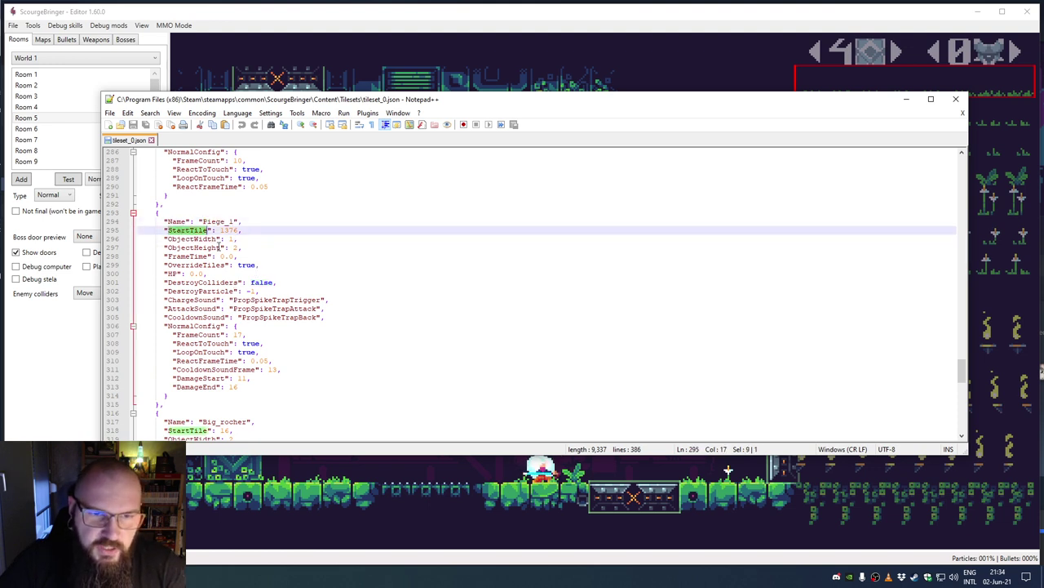
double_click(226, 231)
left_click_drag(168, 238, 243, 239)
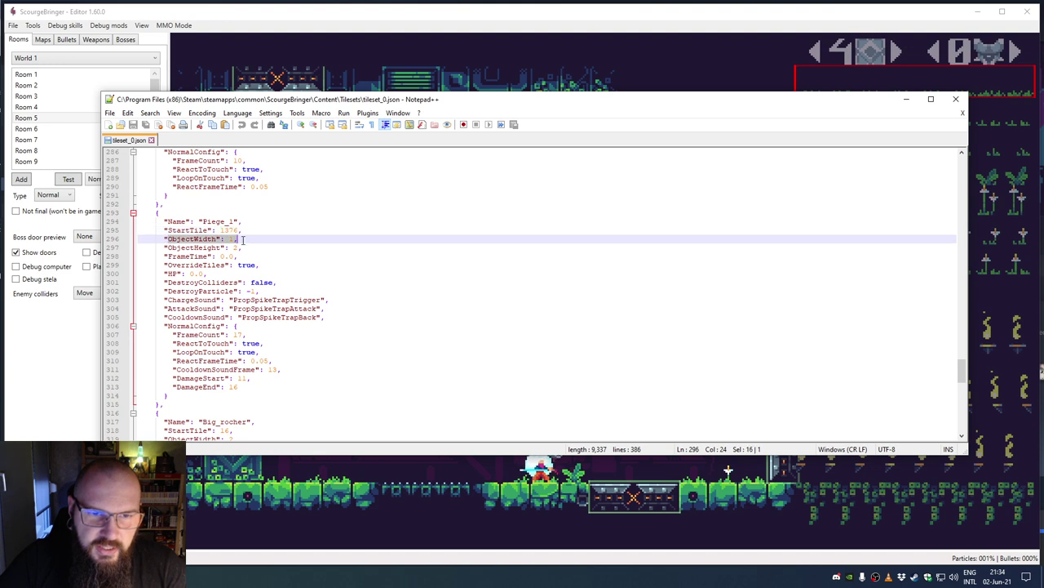
left_click(194, 247)
left_click_drag(193, 247, 237, 247)
key("End")
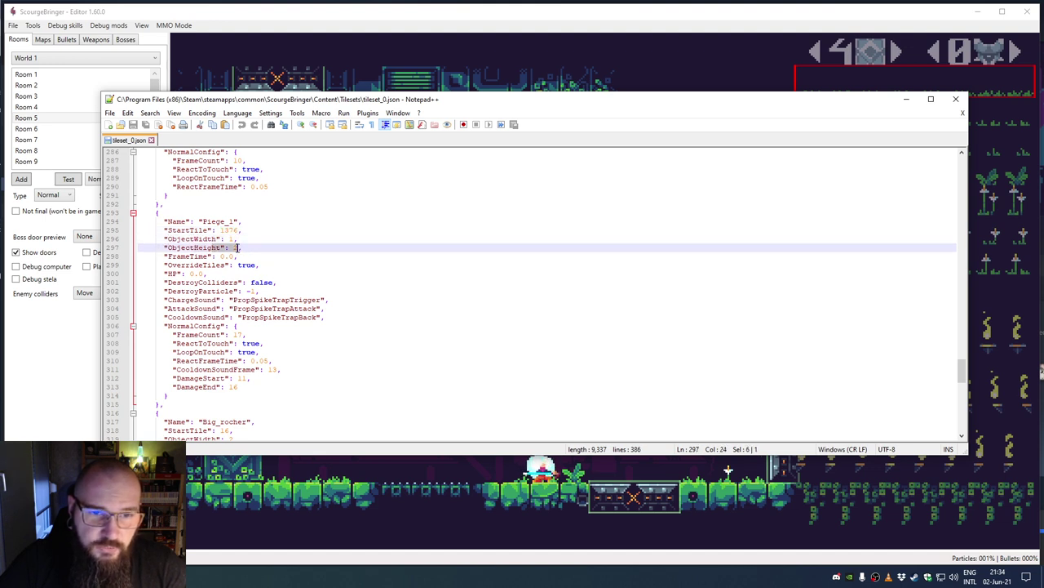
Step: Return to the ScourgeBringer editor, show tile palette page 8, and select the first spike trap tile, one wide and two high
left_click(385, 55)
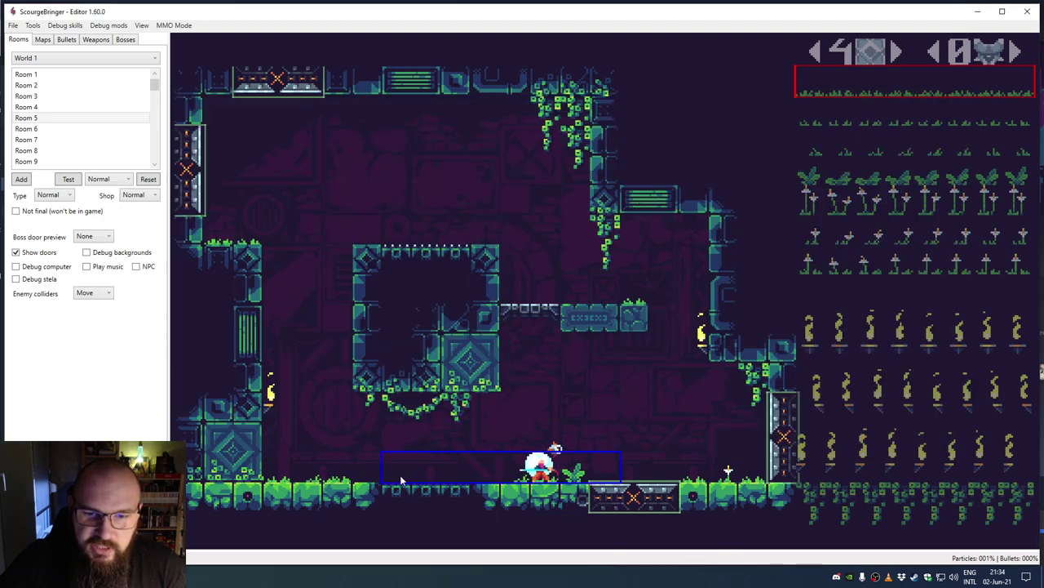
left_click(847, 283)
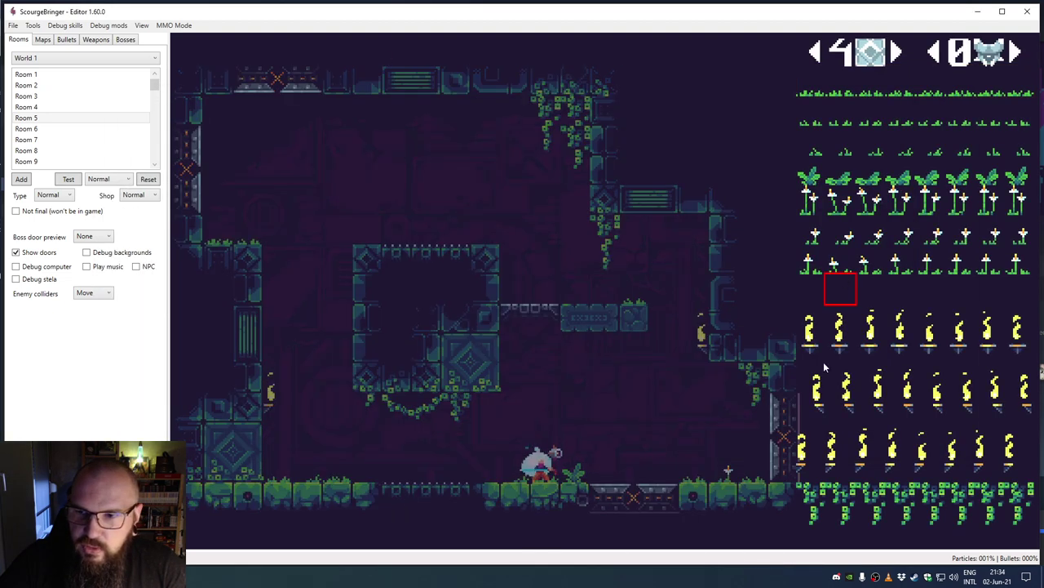
left_click(895, 53)
left_click(895, 53)
left_click(895, 52)
left_click(895, 52)
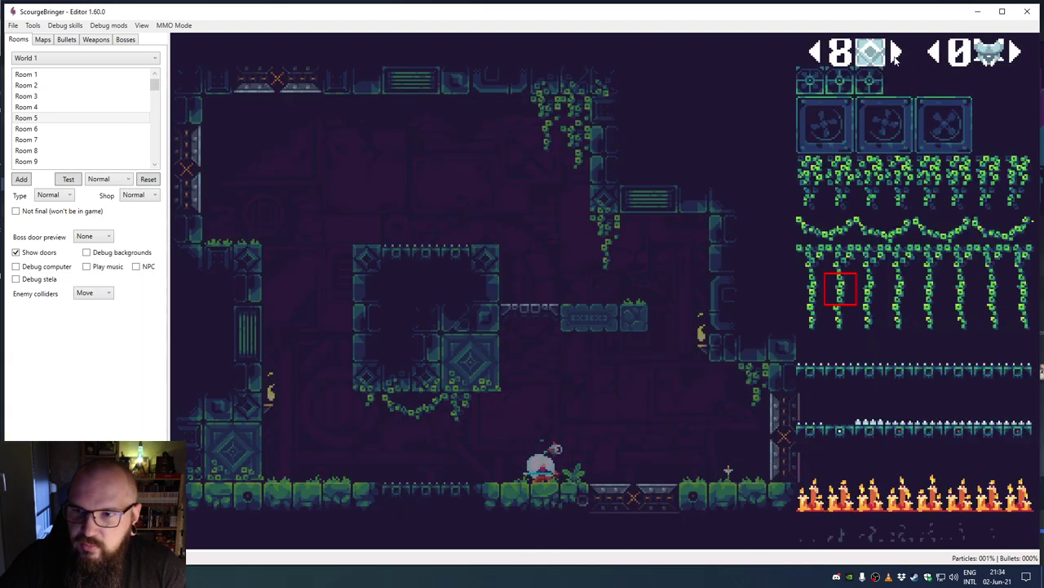
left_click_drag(806, 353, 810, 382)
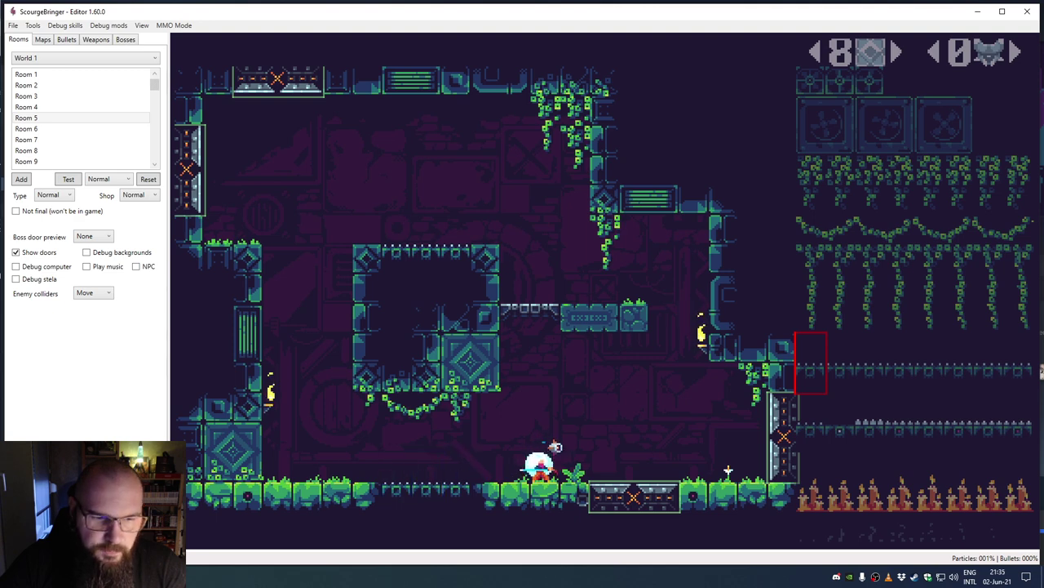
Step: Switch to tileset_0.json in Notepad++ and highlight Piege_1's ChargeSound, AttackSound and CooldownSound keys
key("alt+Tab")
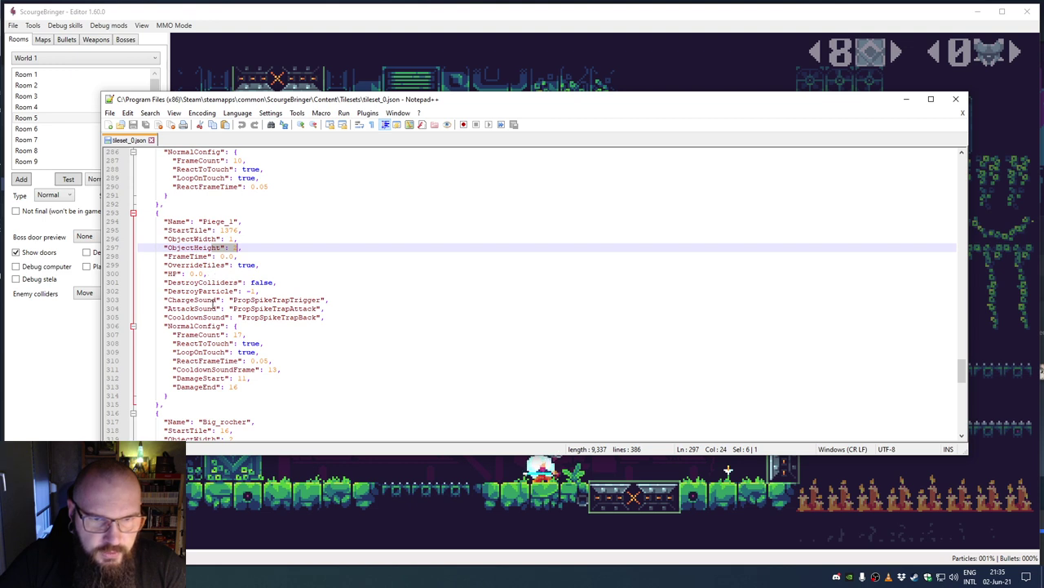
left_click_drag(170, 303, 310, 324)
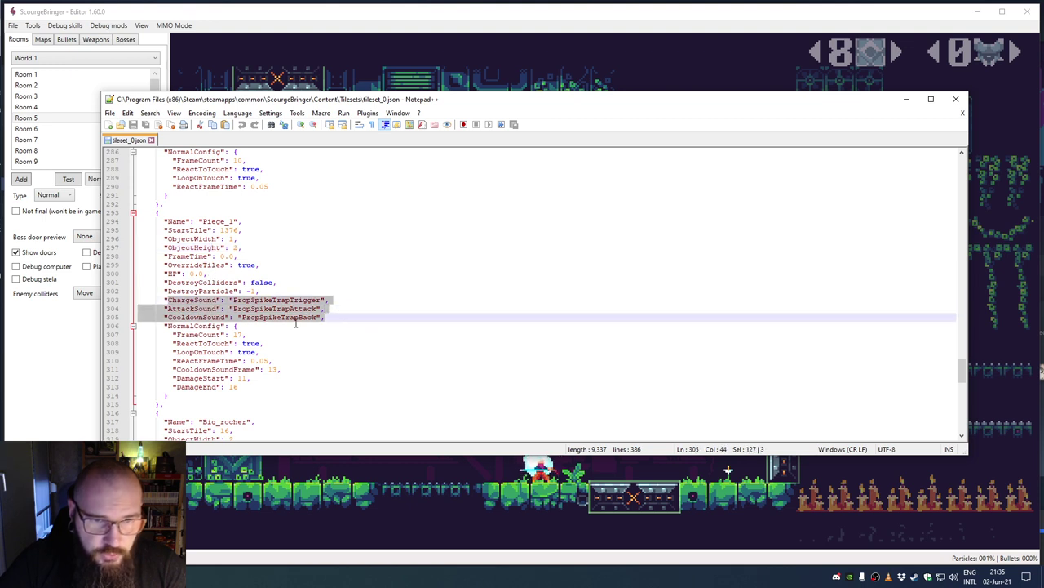
double_click(194, 300)
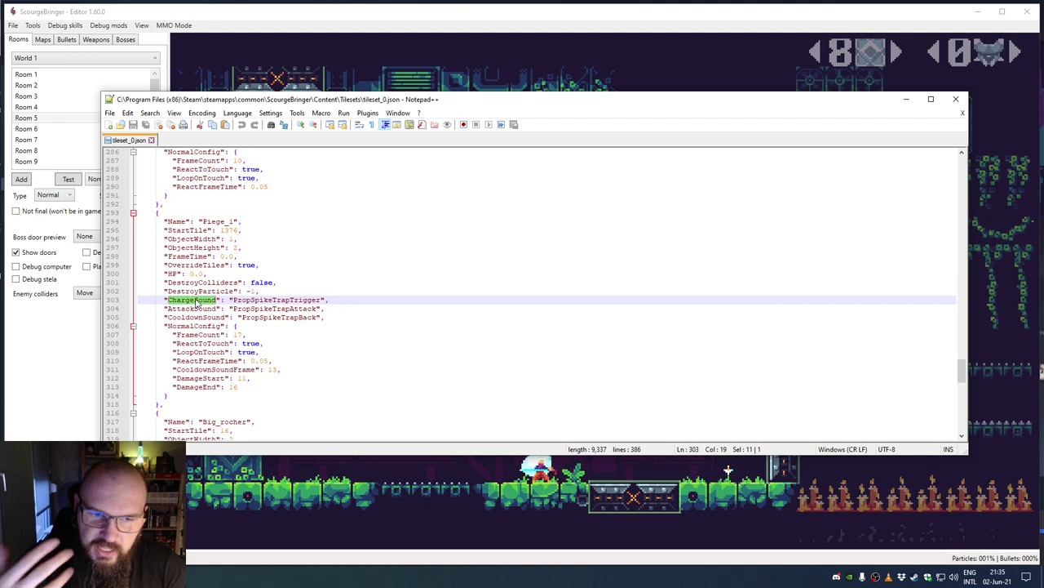
double_click(207, 309)
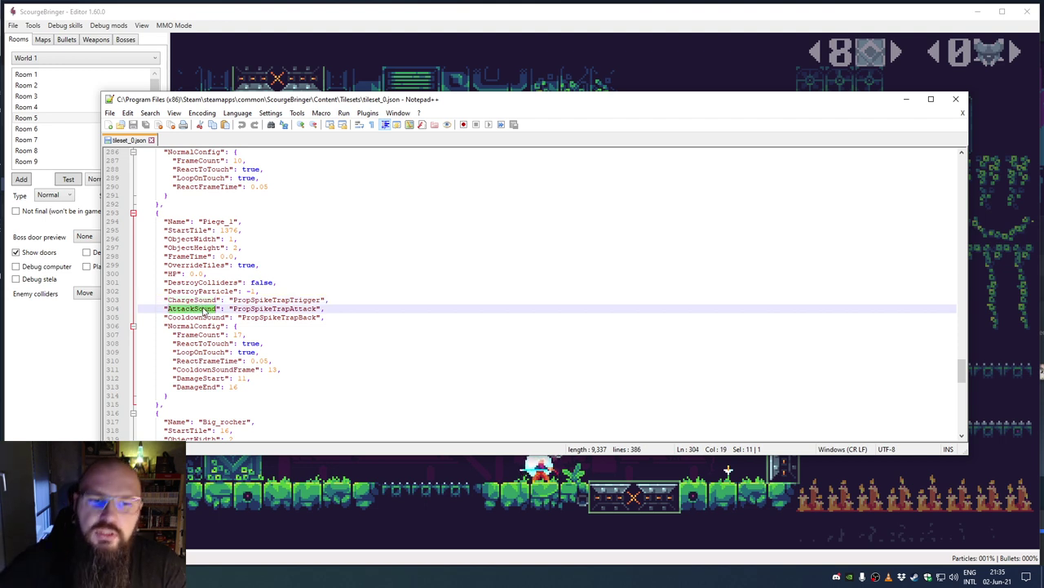
left_click(203, 317)
double_click(203, 318)
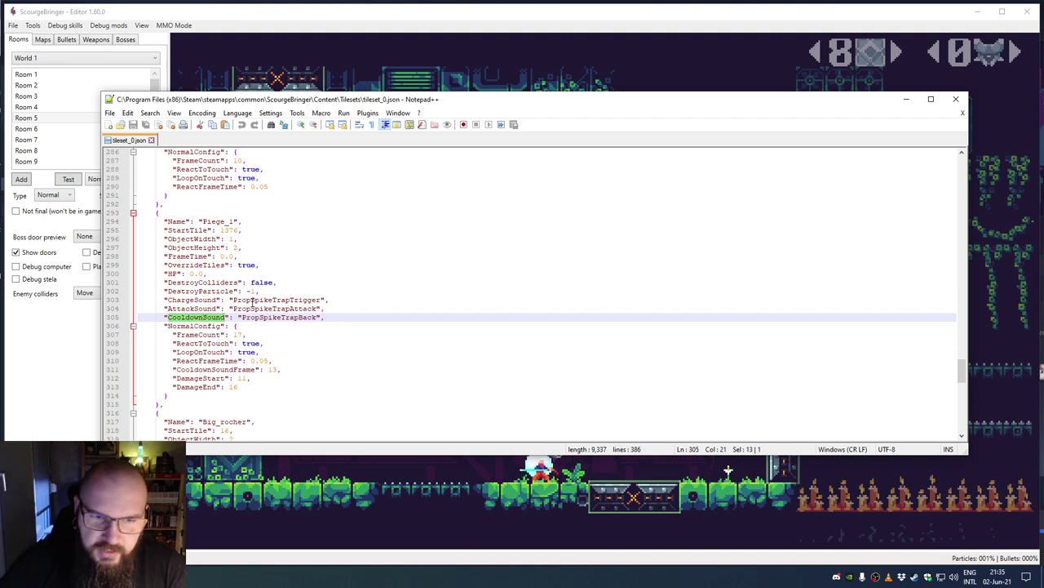
Step: Highlight the FrameCount, ReactToTouch and LoopOnTouch settings in Piege_1's NormalConfig
double_click(199, 336)
double_click(237, 335)
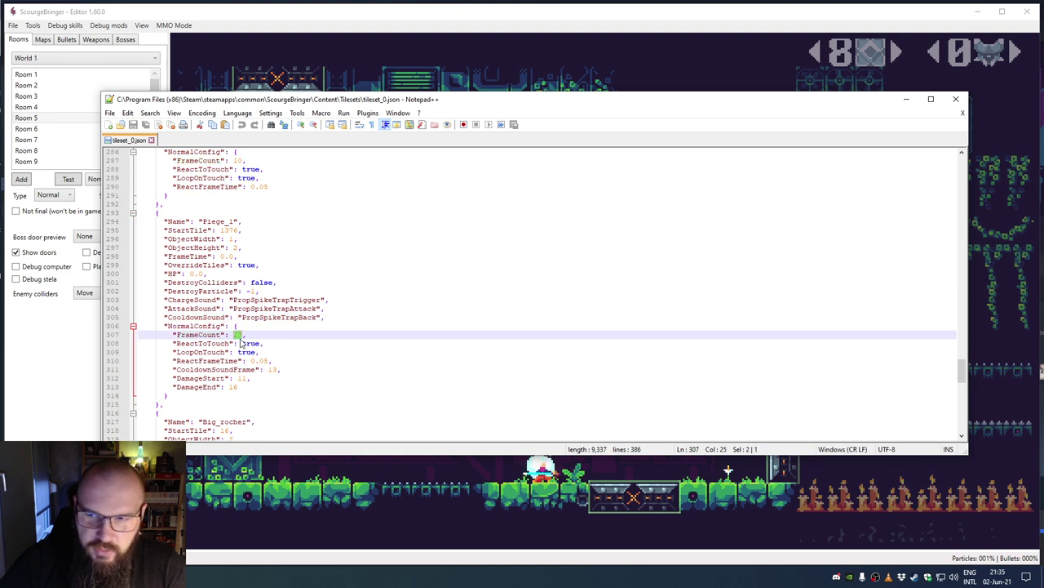
double_click(196, 344)
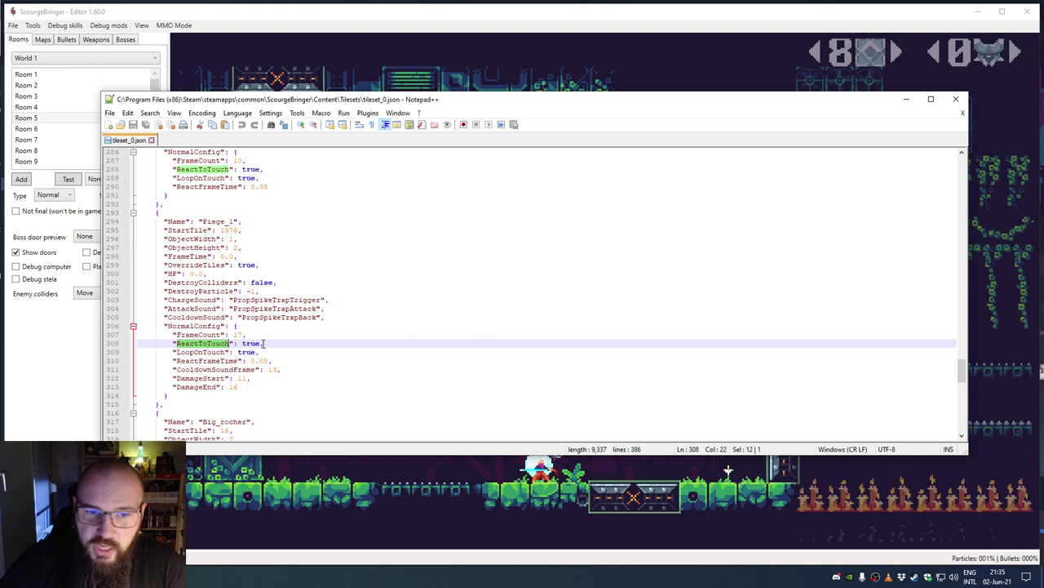
double_click(250, 344)
triple_click(192, 353)
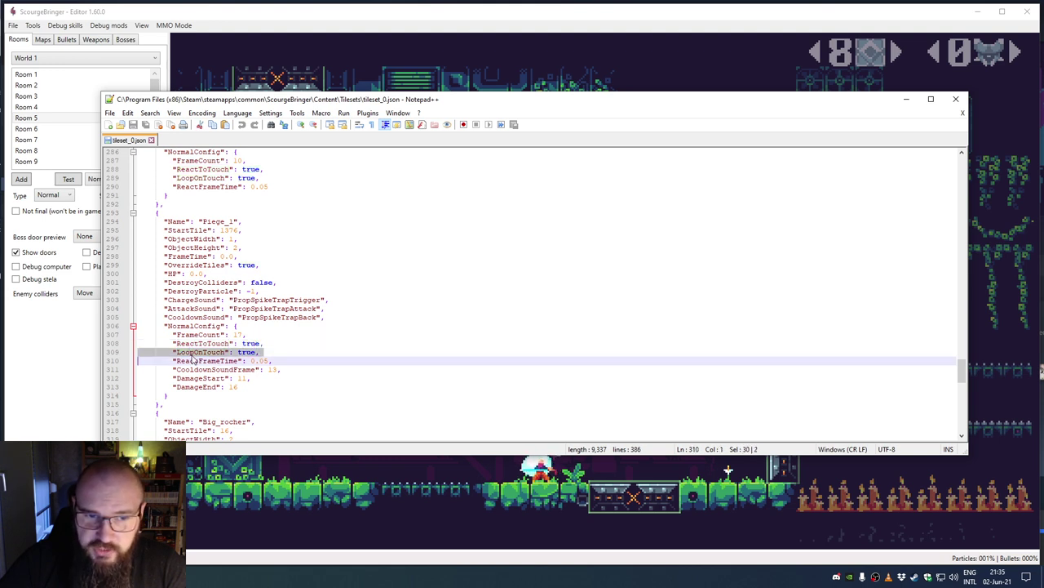
double_click(200, 352)
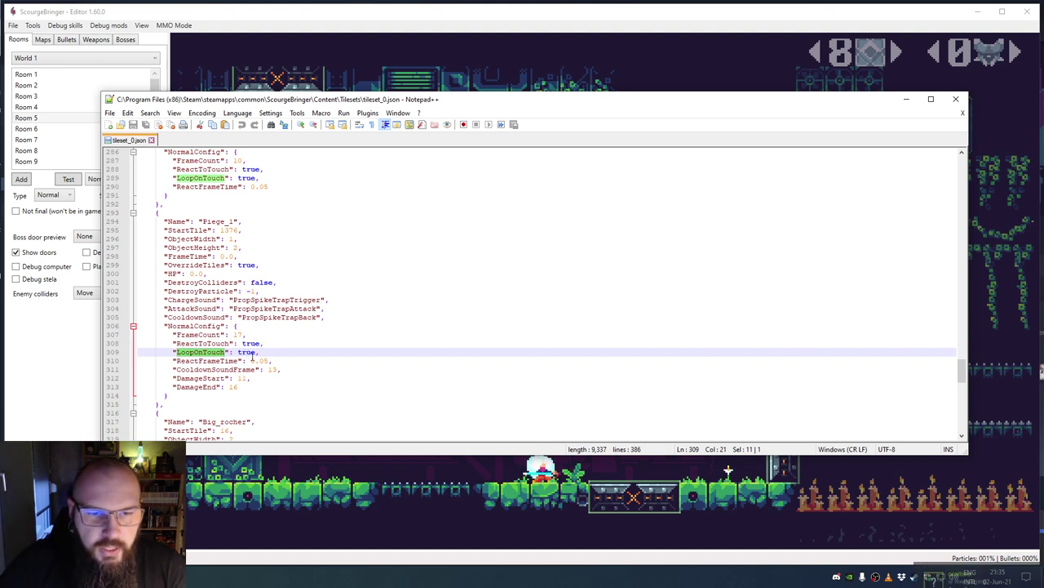
Step: Highlight Piege_1's DamageStart key and DamageEnd value, and compare them with its FrameCount value
double_click(200, 378)
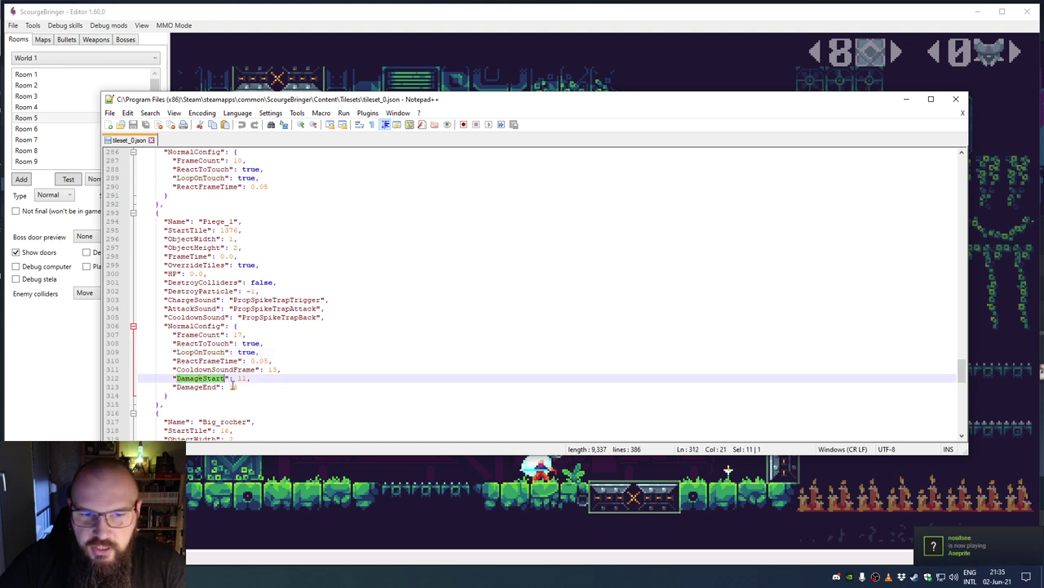
left_click(193, 382)
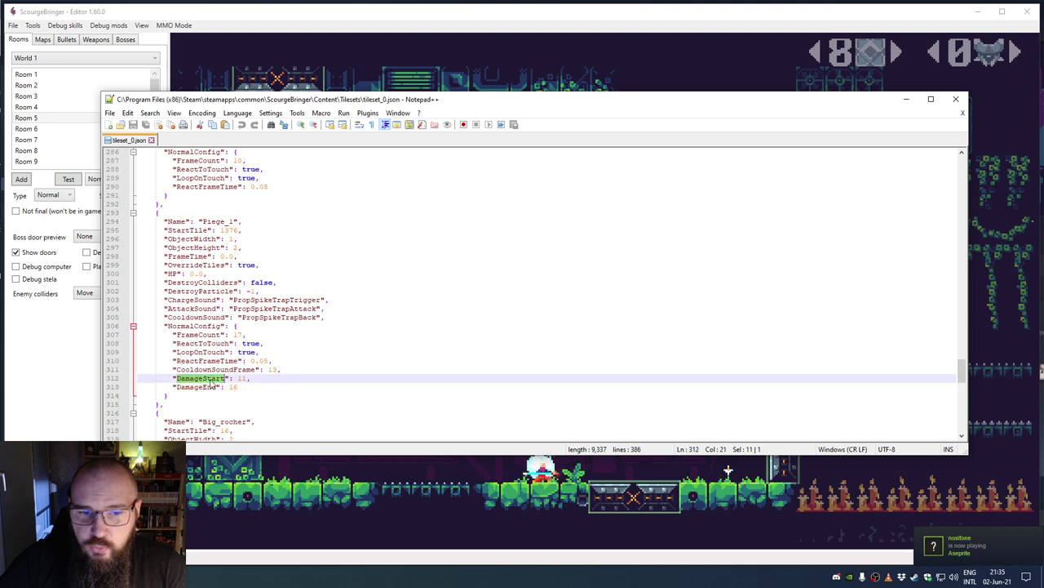
double_click(206, 380)
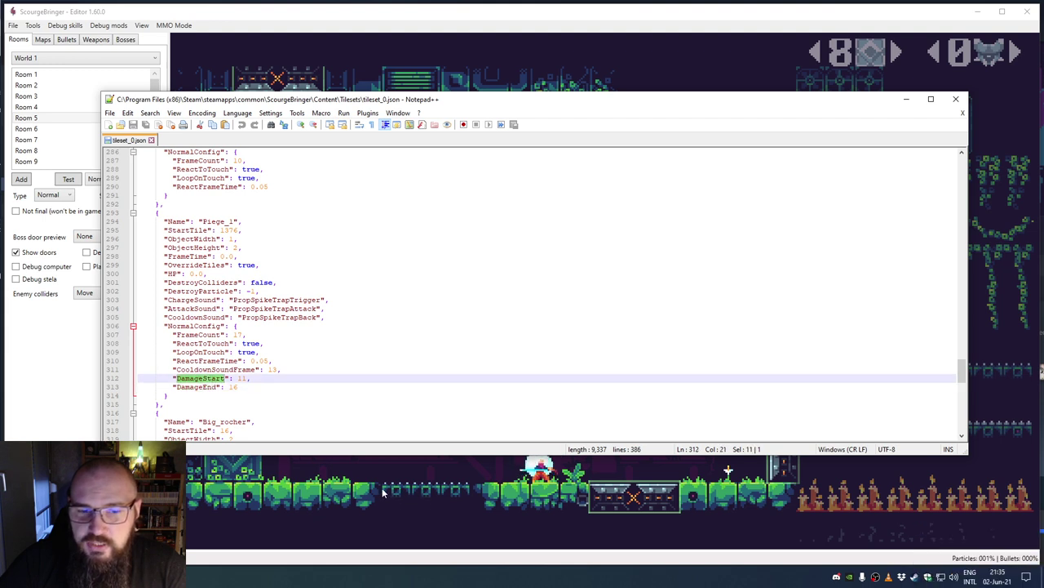
double_click(241, 379)
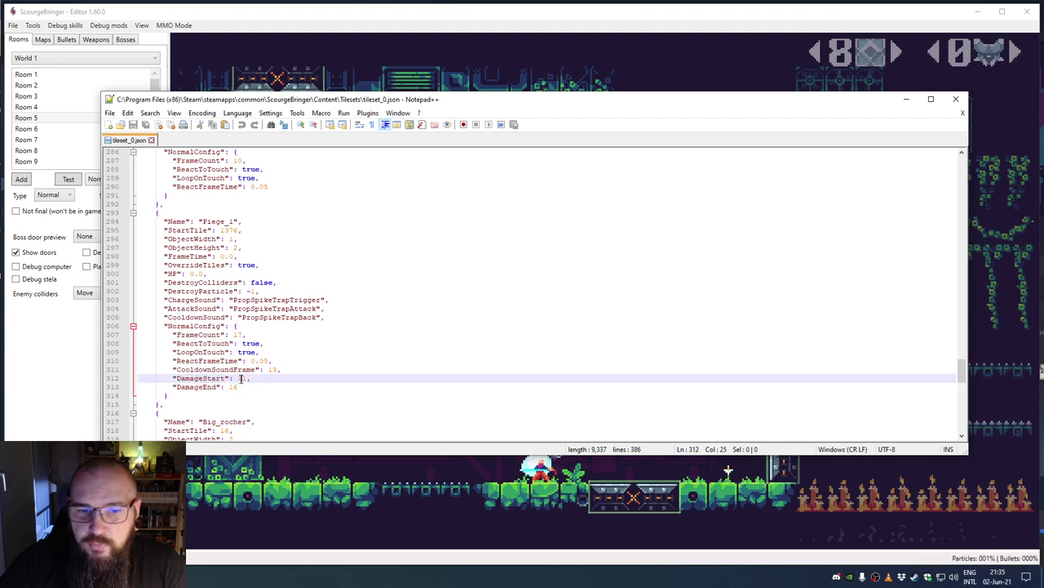
double_click(234, 387)
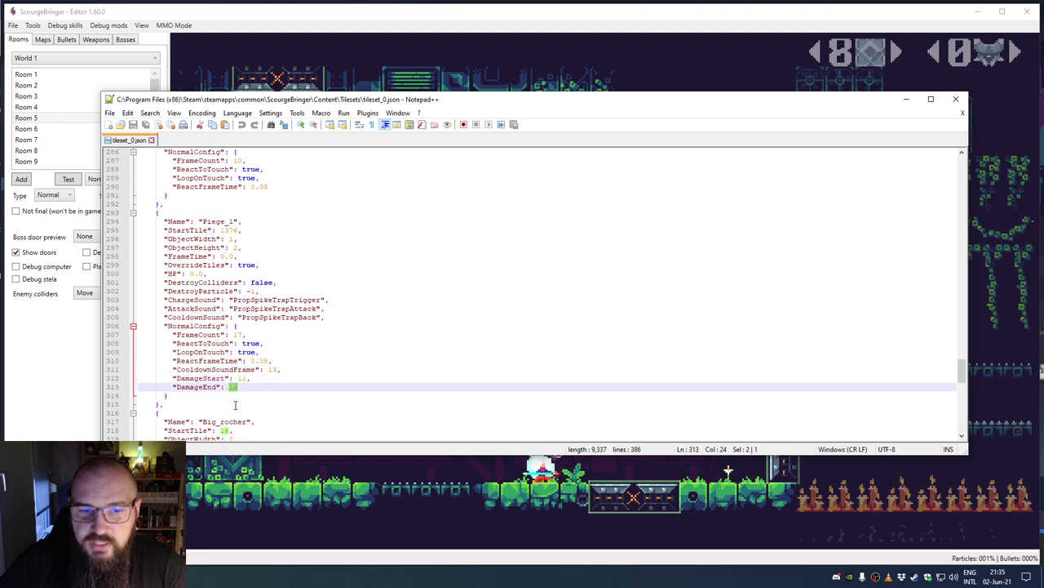
double_click(238, 335)
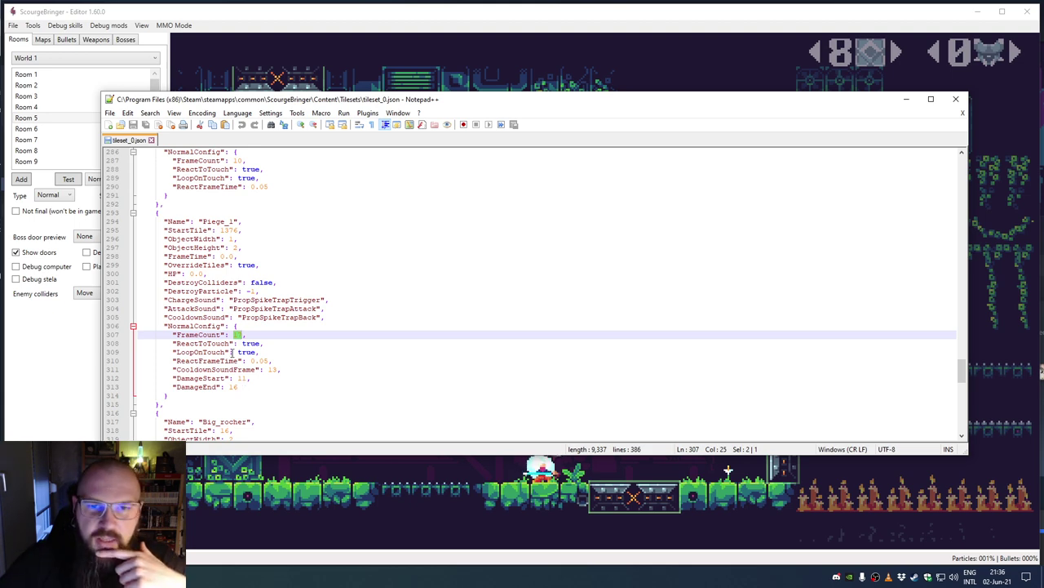
Step: Close tileset_0.json and open tileset_7.json from the Tilesets folder in Notepad++
left_click(955, 99)
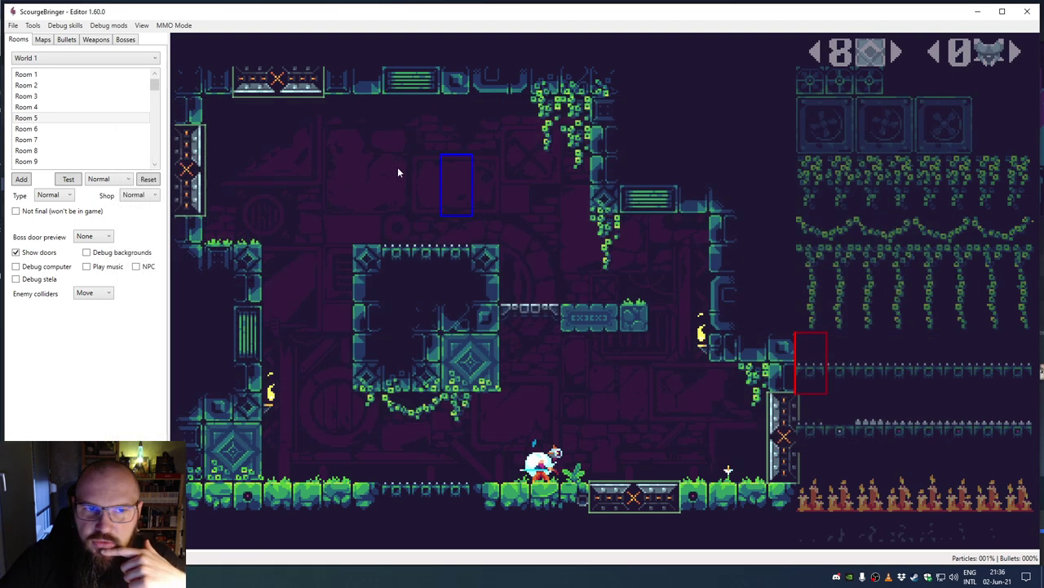
key("alt+Tab")
left_click(225, 377)
right_click(243, 378)
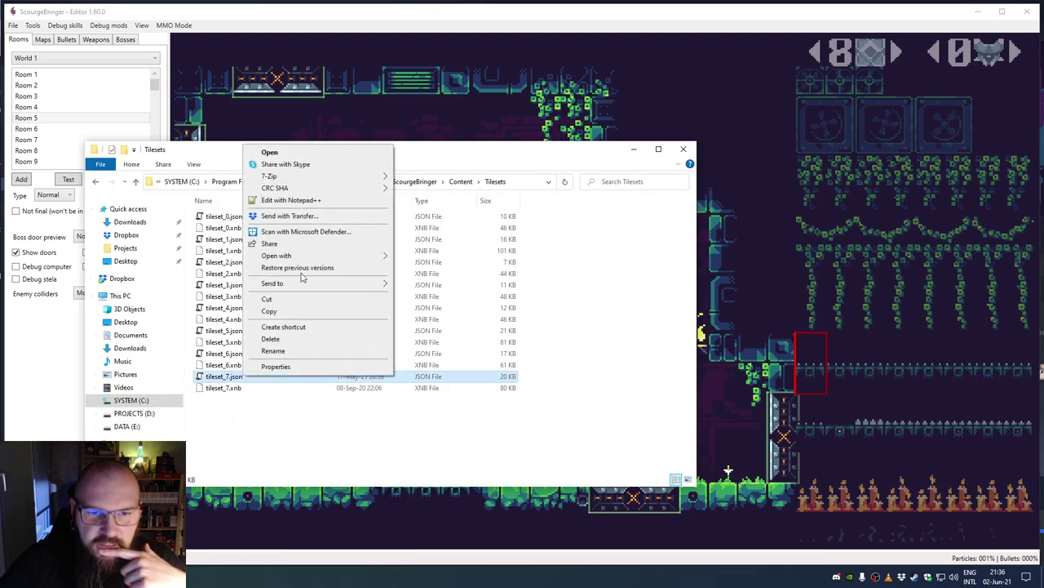
left_click(307, 201)
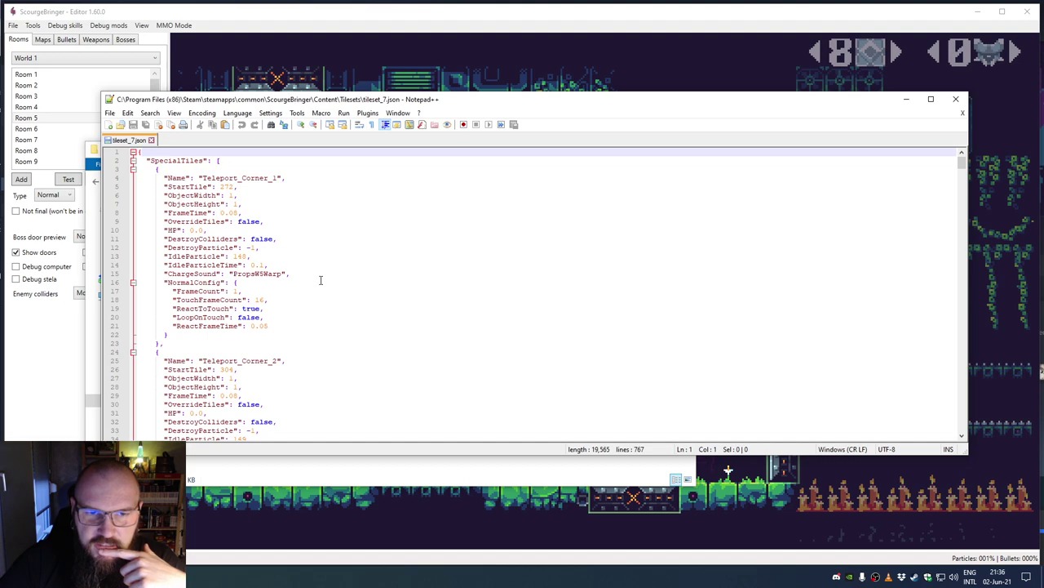
Step: Find the RedBlock_1x1 entry in tileset_7.json and highlight its name
scroll(298, 315, "down", 20)
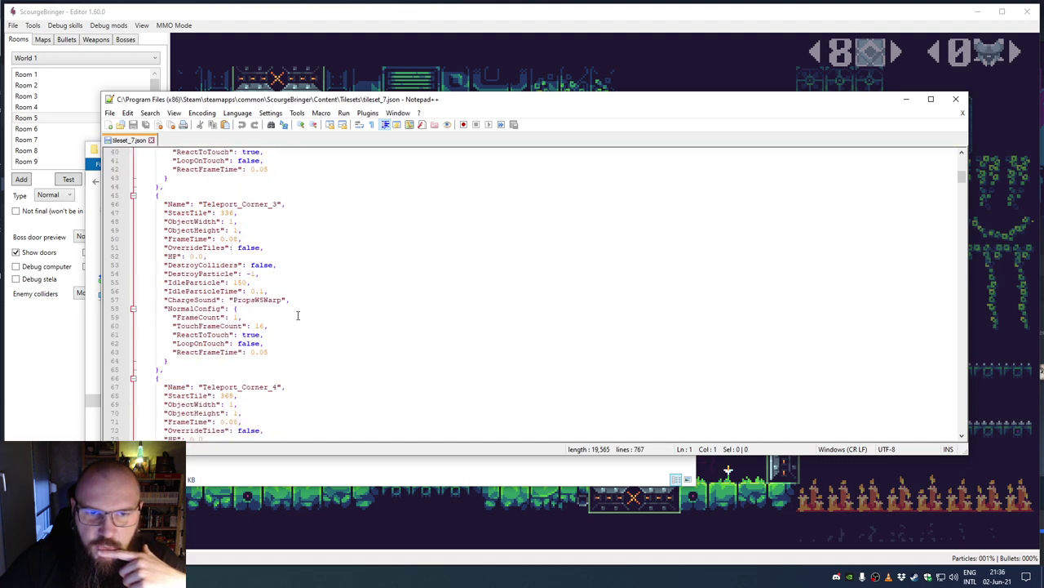
scroll(297, 315, "down", 20)
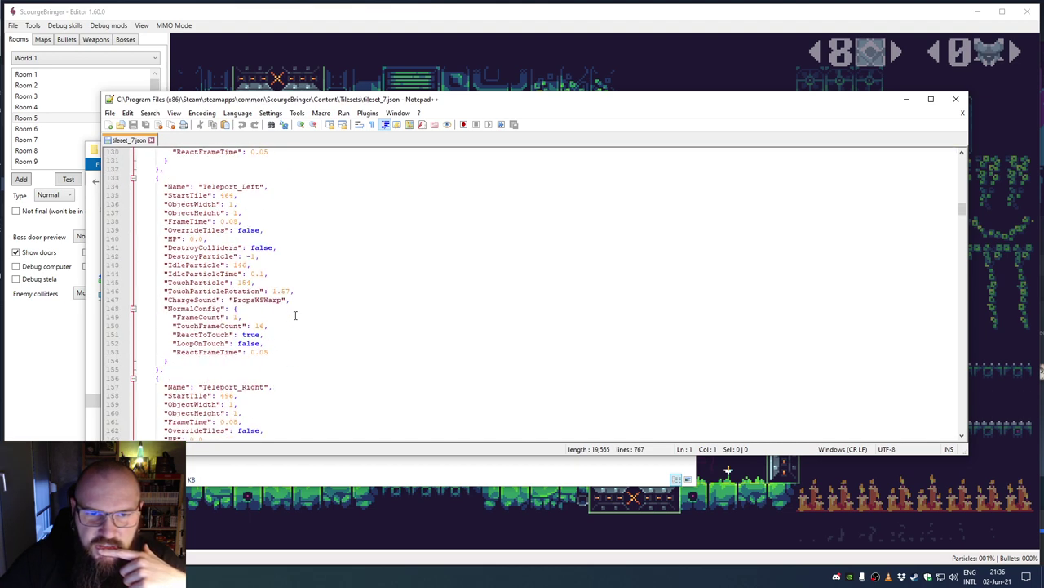
scroll(296, 315, "down", 6)
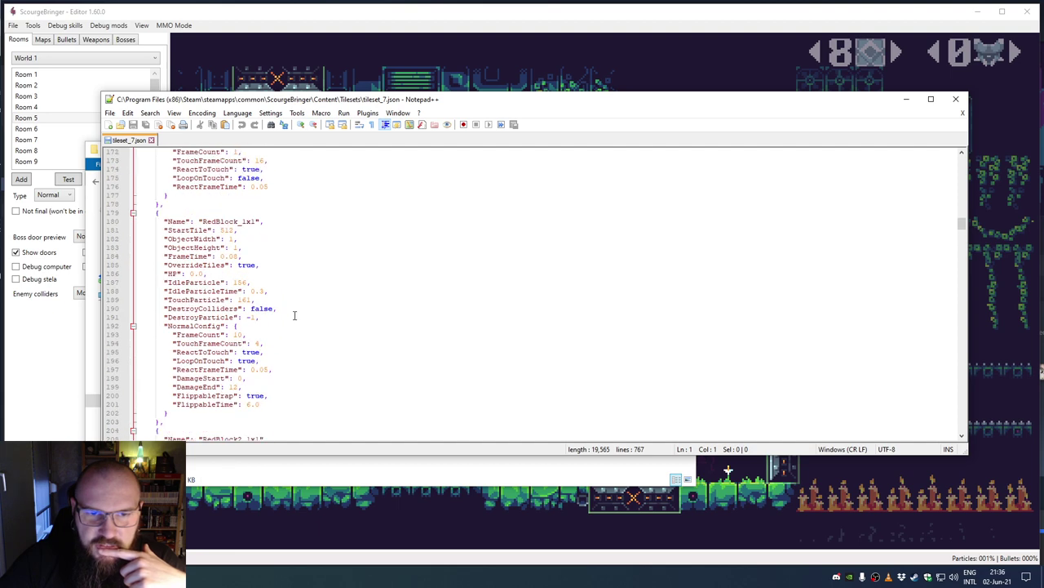
left_click_drag(215, 221, 242, 222)
left_click(262, 260)
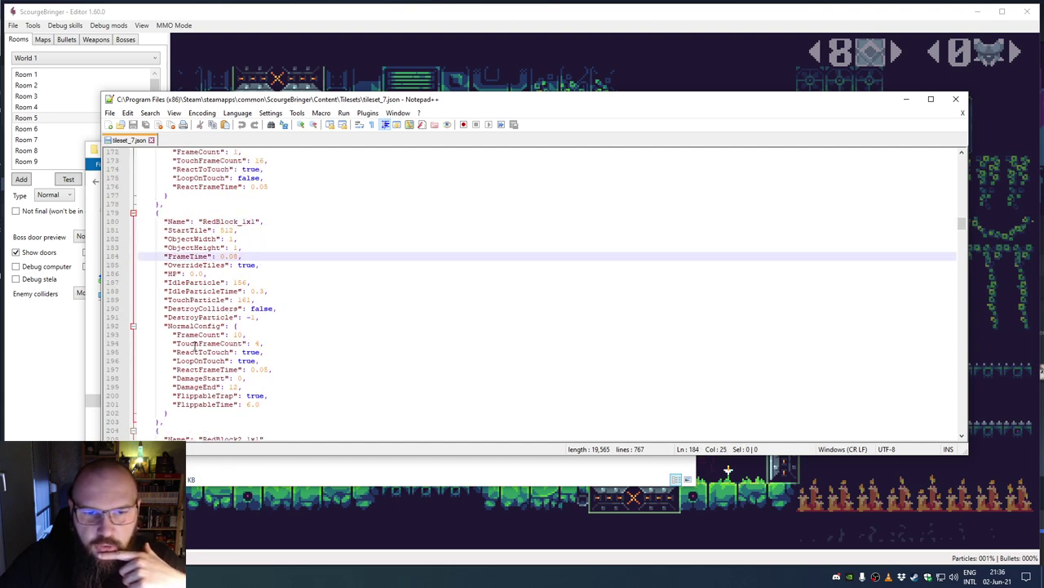
Step: Highlight the FrameCount and ReactToTouch values in RedBlock_1x1's NormalConfig
left_click(186, 335)
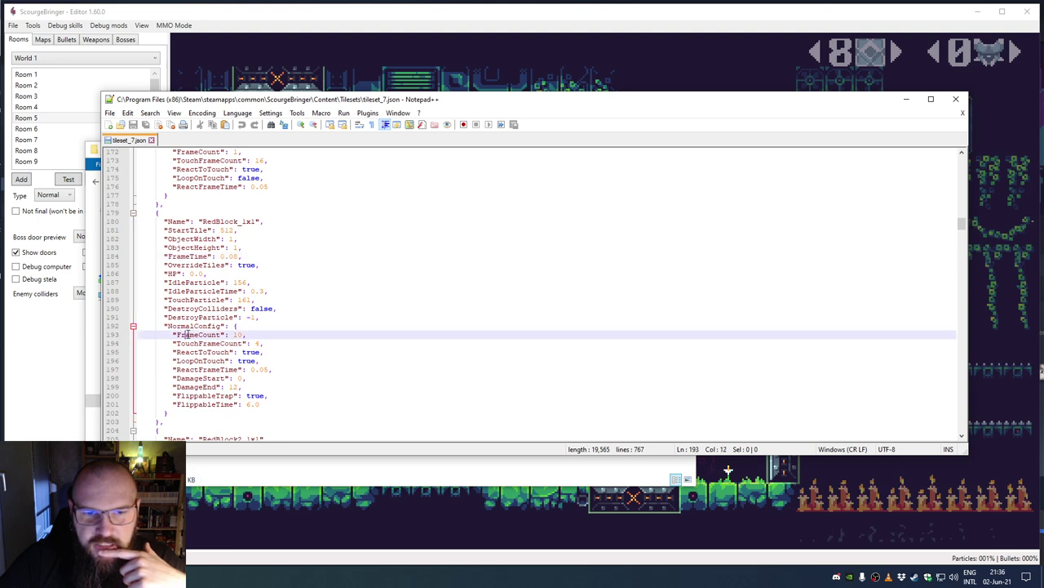
double_click(236, 334)
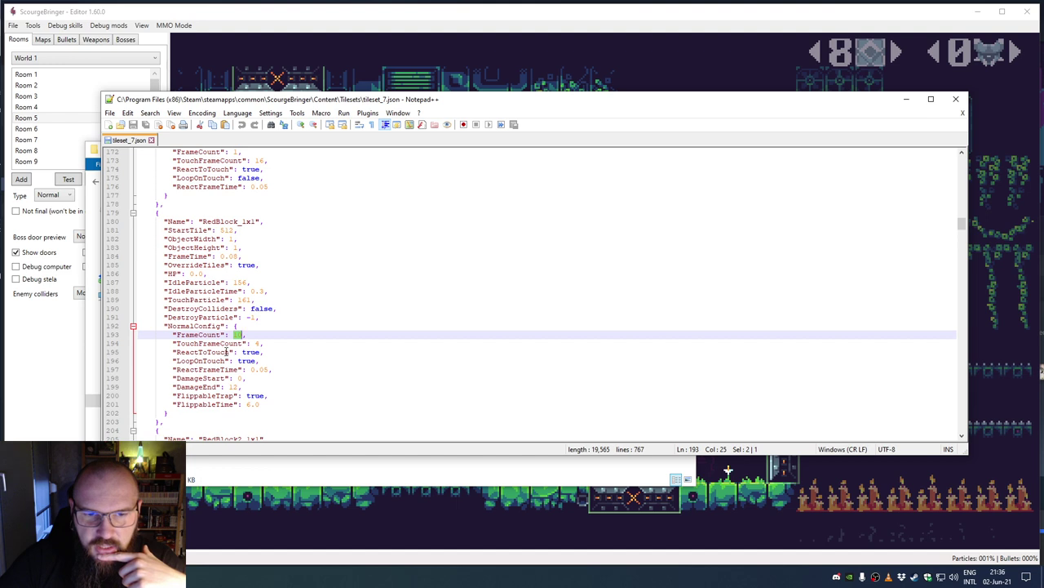
left_click(243, 352)
double_click(243, 351)
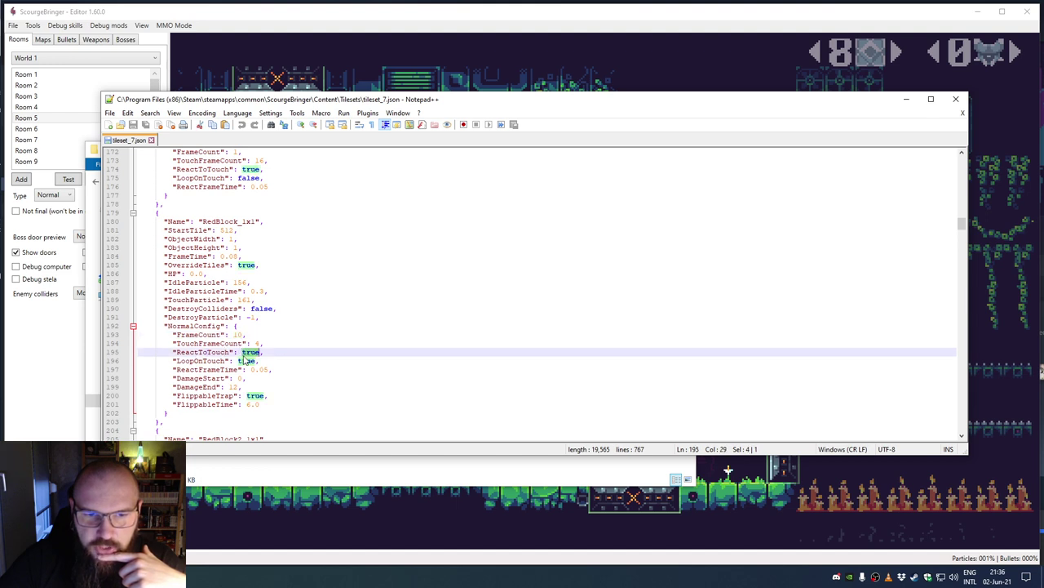
Step: Highlight RedBlock_1x1's DamageStart key, DamageEnd value and FlippableTrap setting
left_click(186, 378)
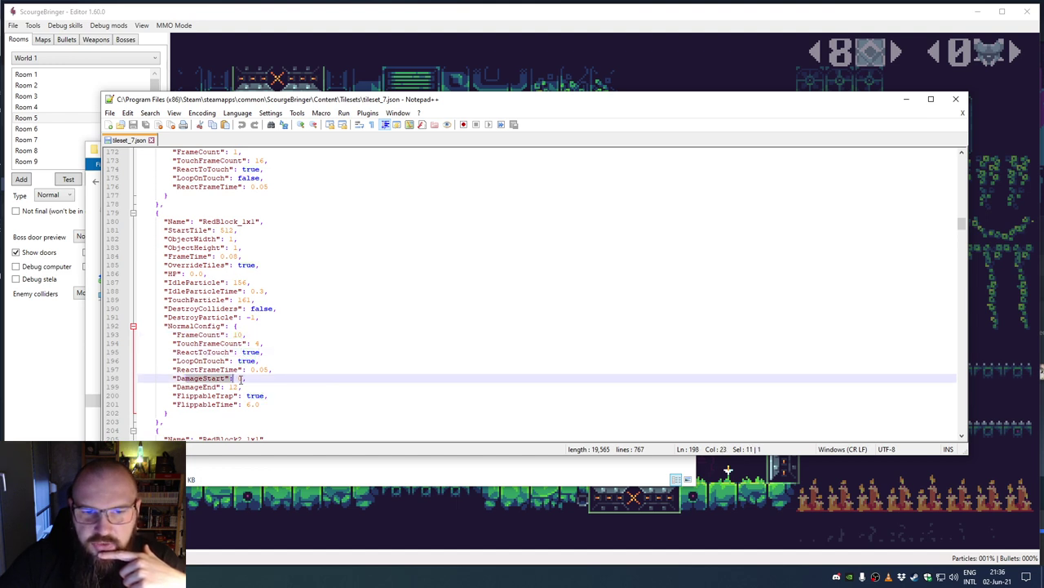
double_click(234, 387)
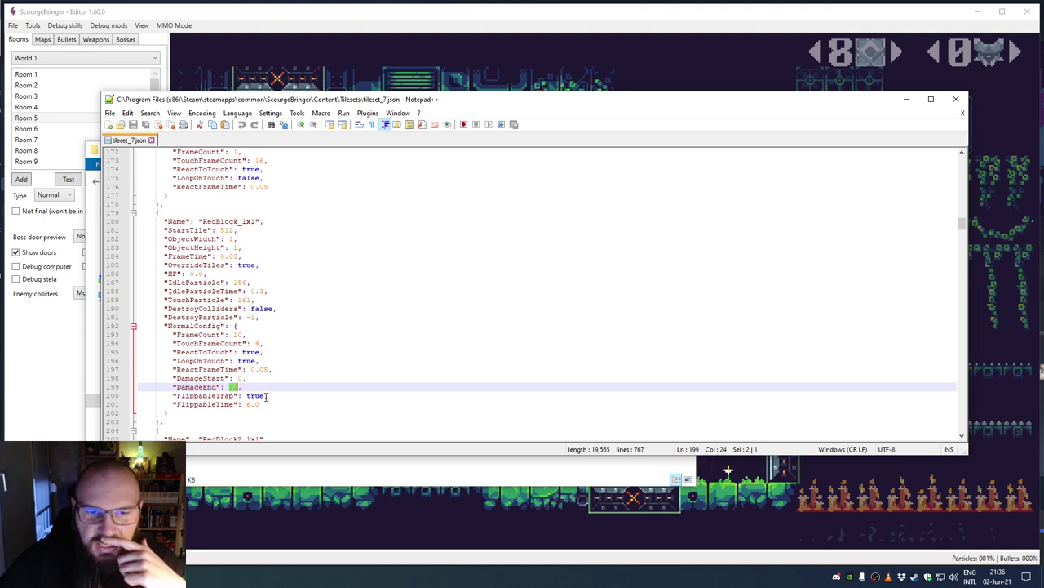
double_click(217, 397)
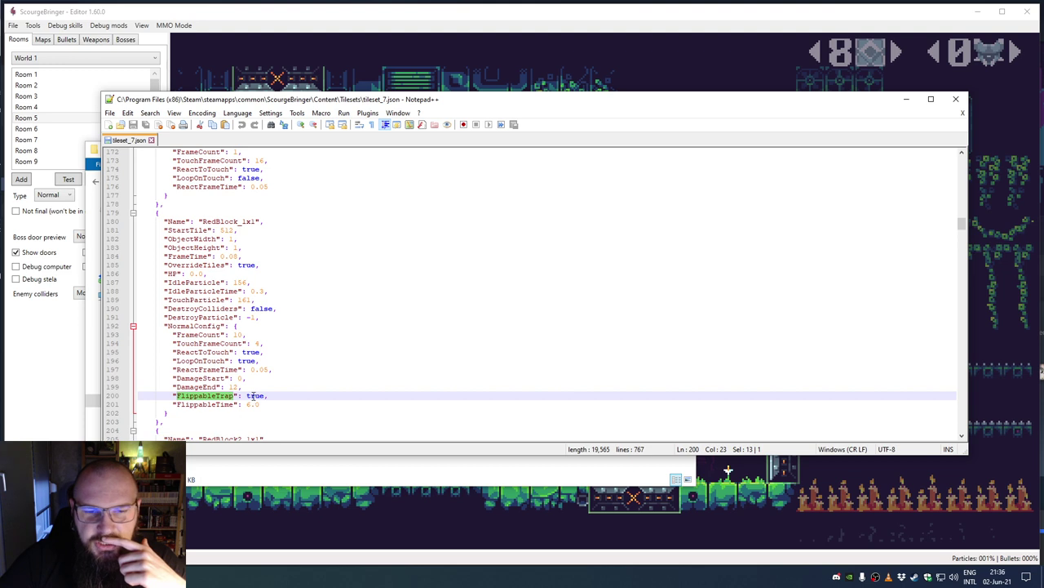
double_click(255, 396)
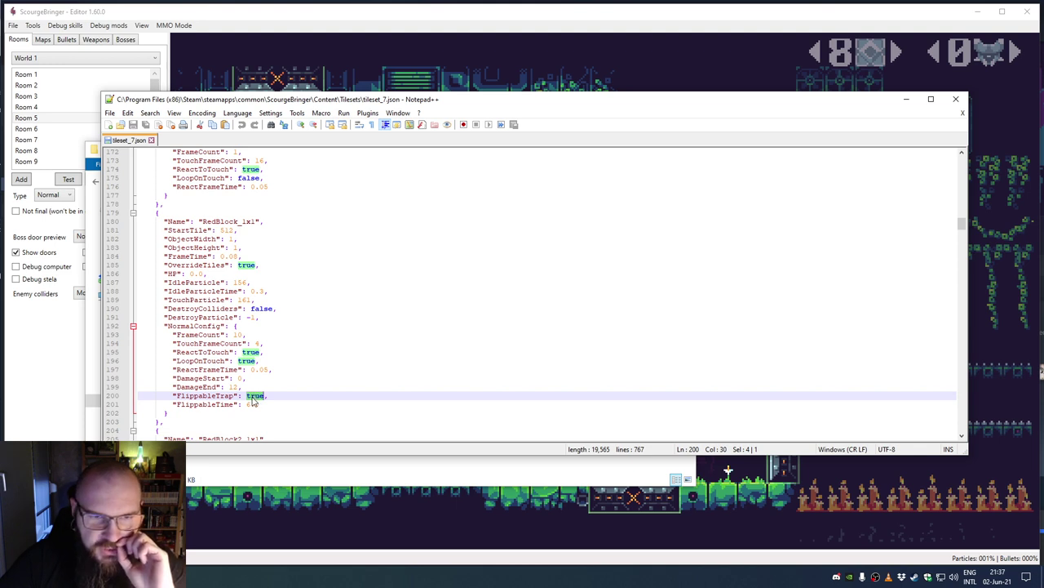
Step: Highlight the whole RedBlock_1x1 block, followed by its StartTile setting and value
left_click_drag(189, 412, 84, 214)
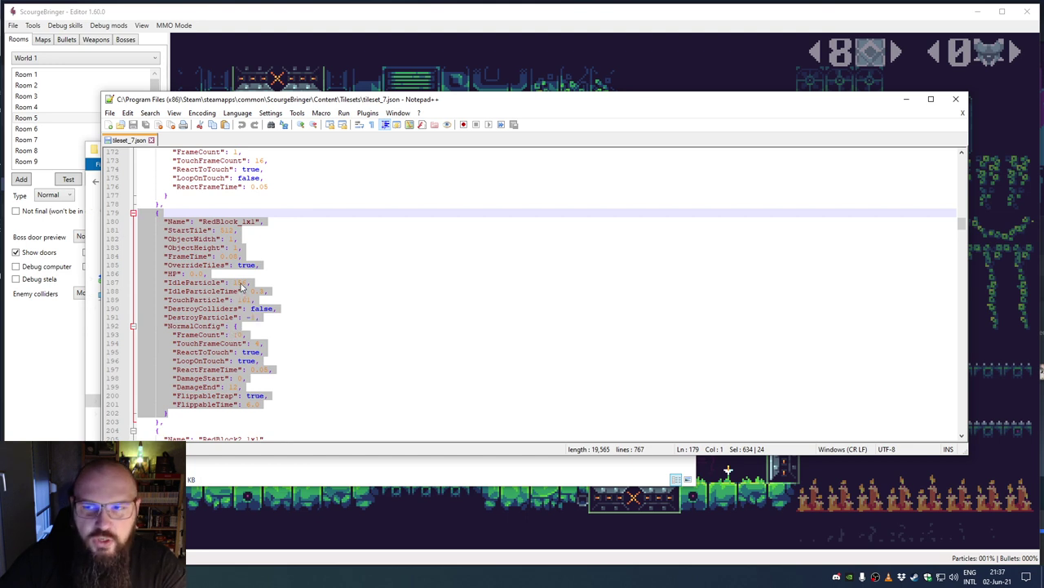
left_click(242, 256)
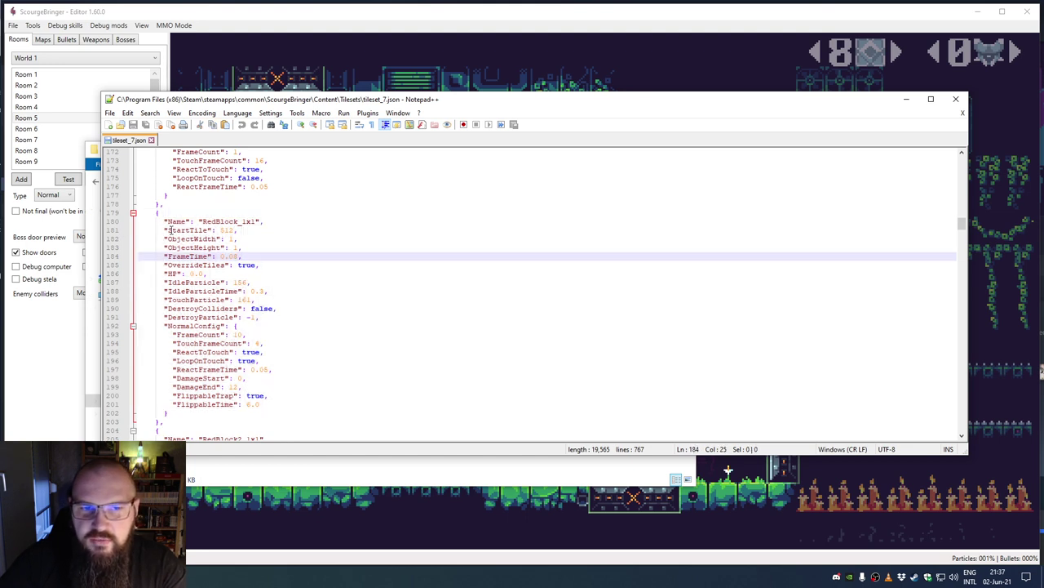
left_click_drag(166, 231, 235, 232)
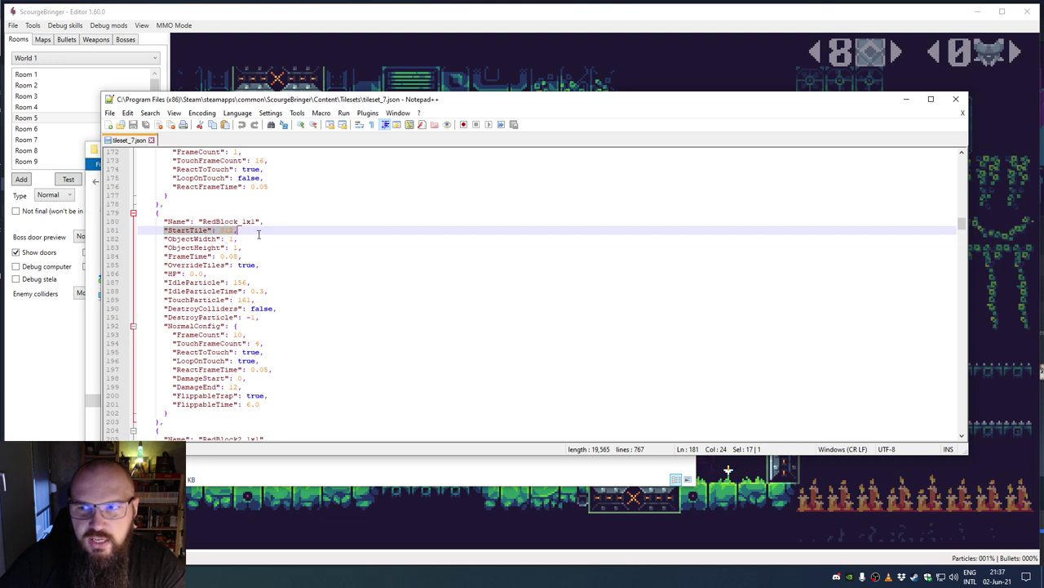
triple_click(219, 240)
double_click(225, 231)
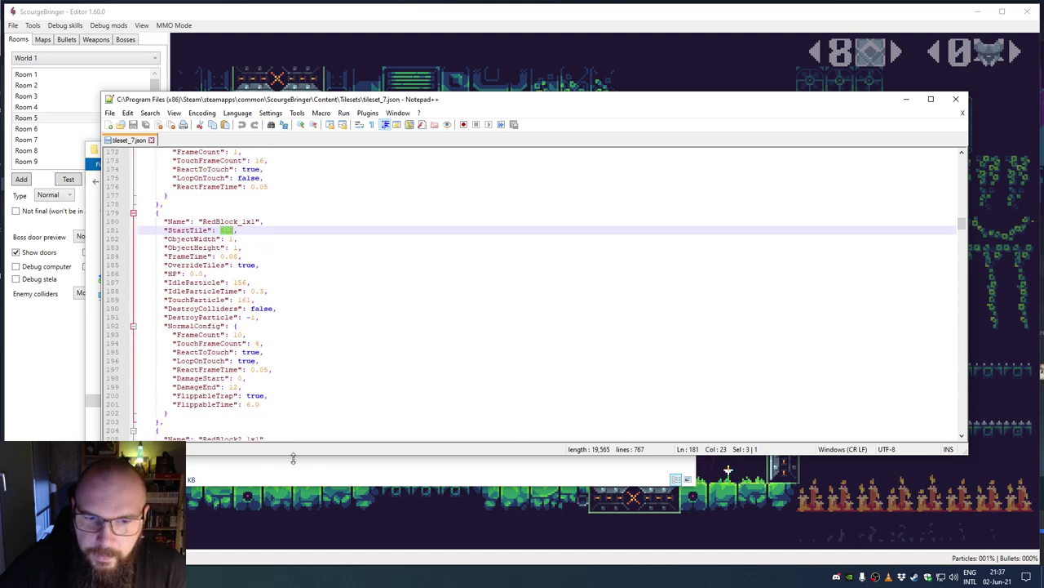
Step: Return to the ScourgeBringer editor, show Room 5's enemy layer and compare its enemy waves, ending on the first one
left_click(97, 425)
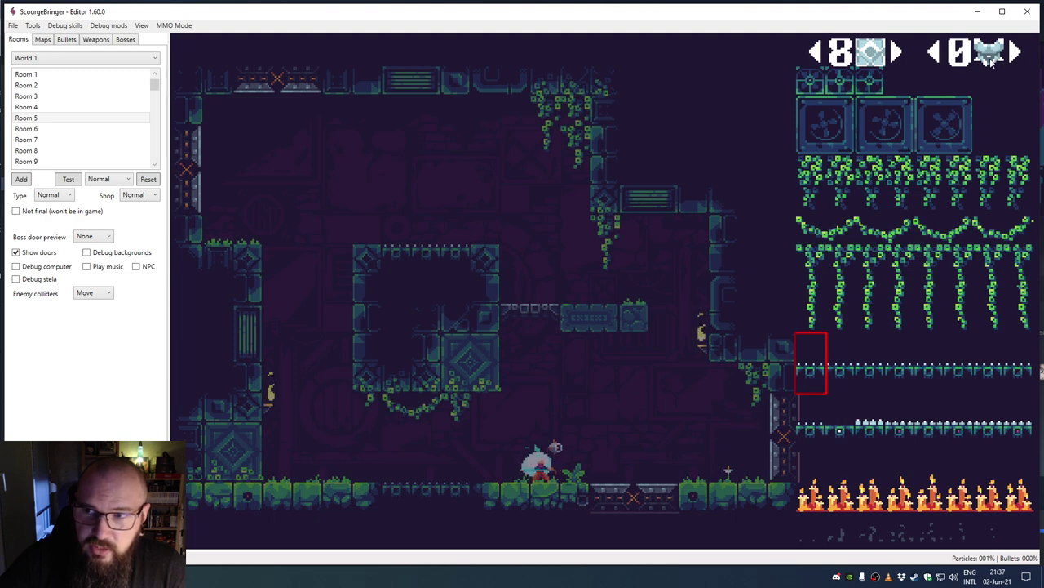
left_click(989, 54)
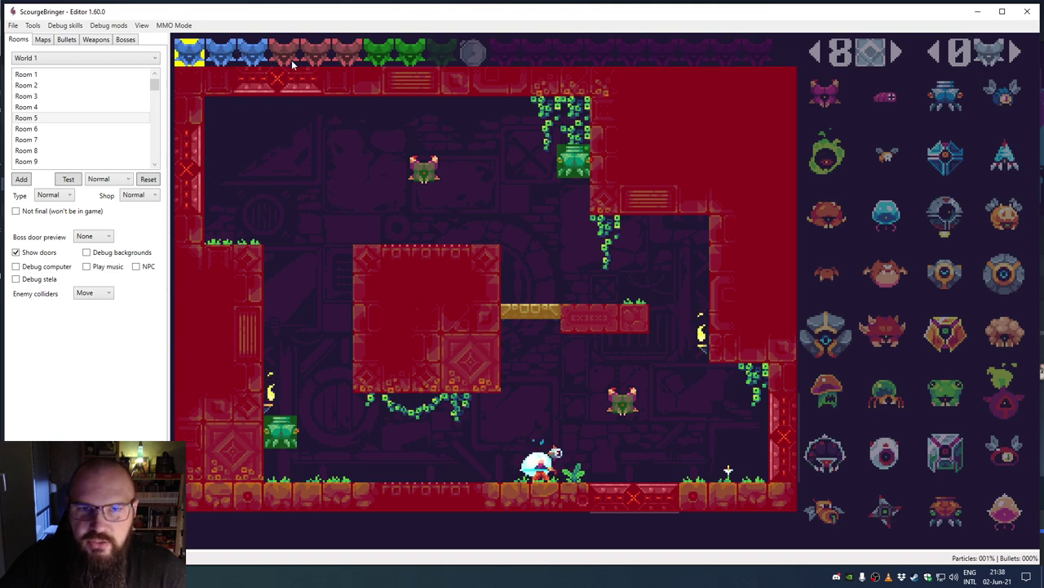
left_click(220, 53)
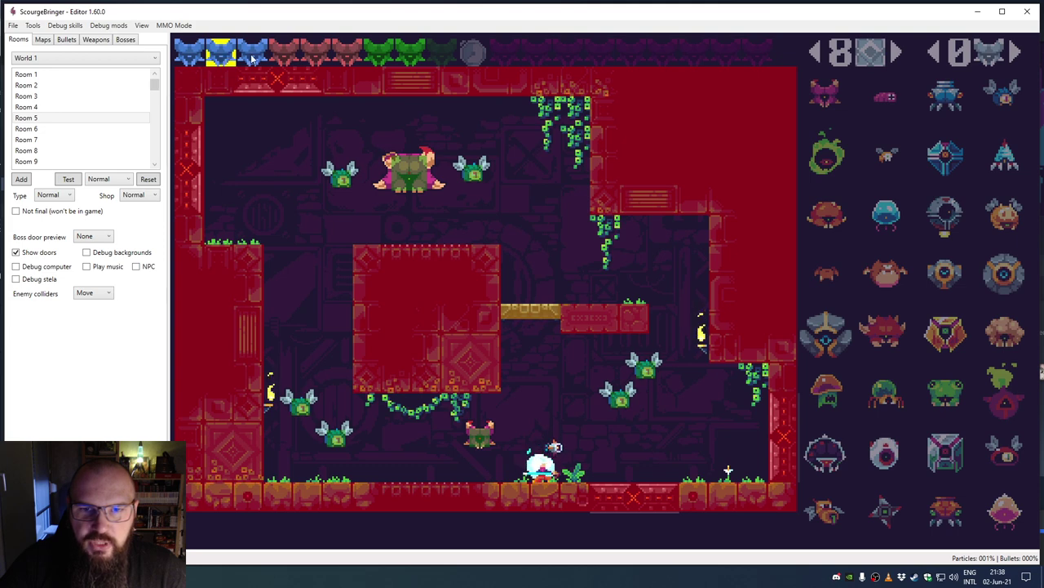
left_click(253, 54)
left_click(283, 57)
left_click(315, 59)
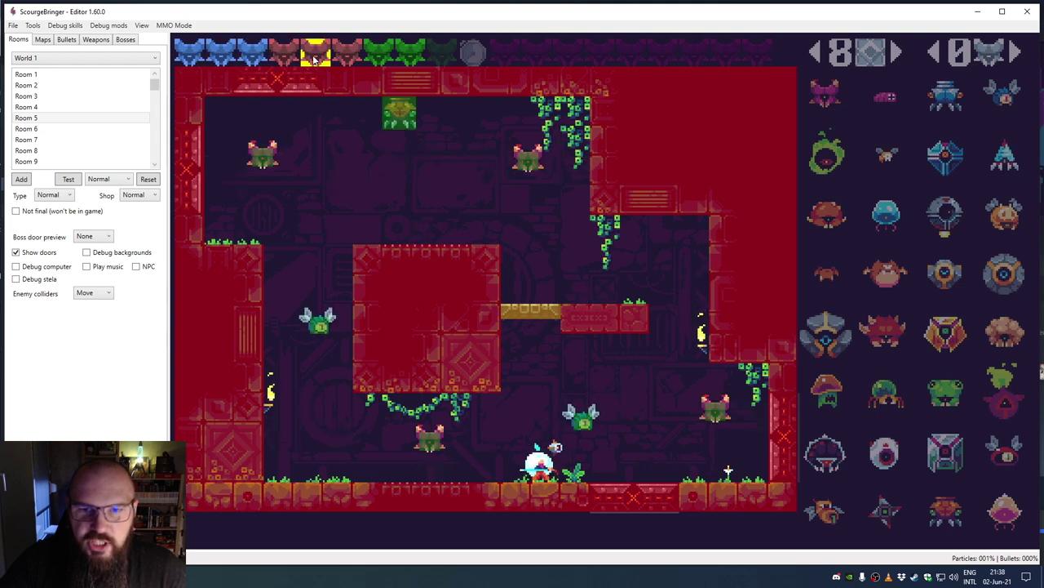
left_click(346, 60)
left_click(410, 57)
left_click(378, 57)
left_click(283, 57)
left_click(240, 55)
left_click(201, 56)
left_click(270, 57)
left_click(311, 57)
left_click(378, 57)
left_click(410, 57)
left_click(221, 55)
left_click(190, 56)
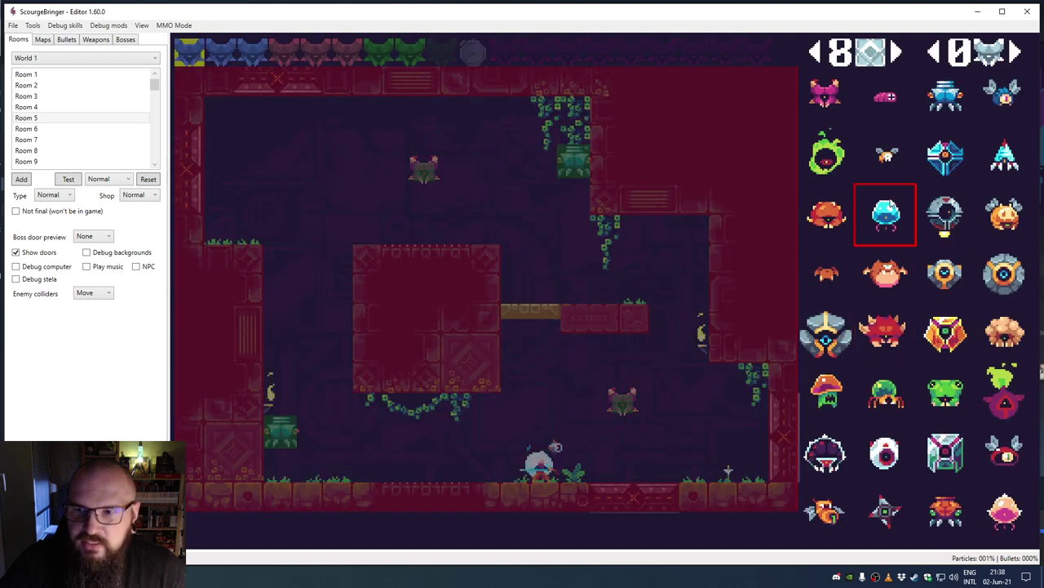
Step: Place four blue jellyfish enemies in the first wave of Room 5, around the upper part of the room
left_click_drag(889, 208, 341, 208)
left_click(277, 180)
left_click(292, 163)
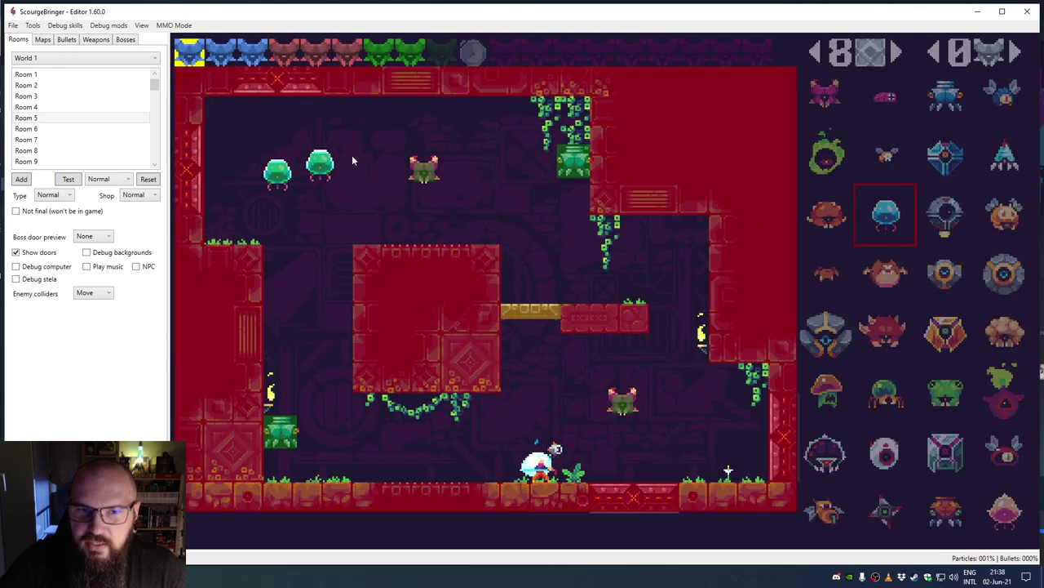
left_click(368, 153)
left_click(340, 230)
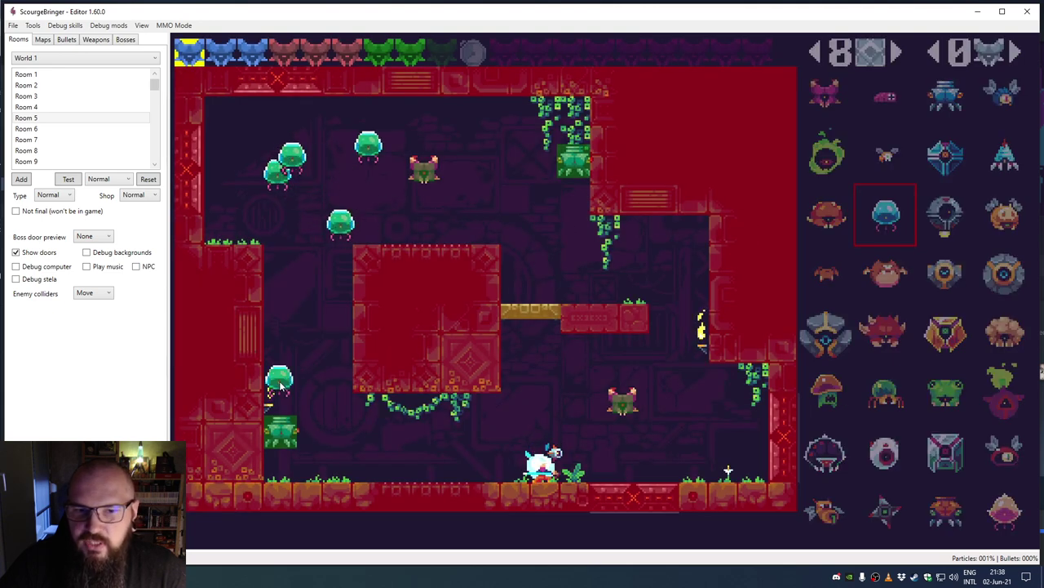
Step: Test Room 5 with its enemies, reset the room and show the enemy layer again
left_click(68, 179)
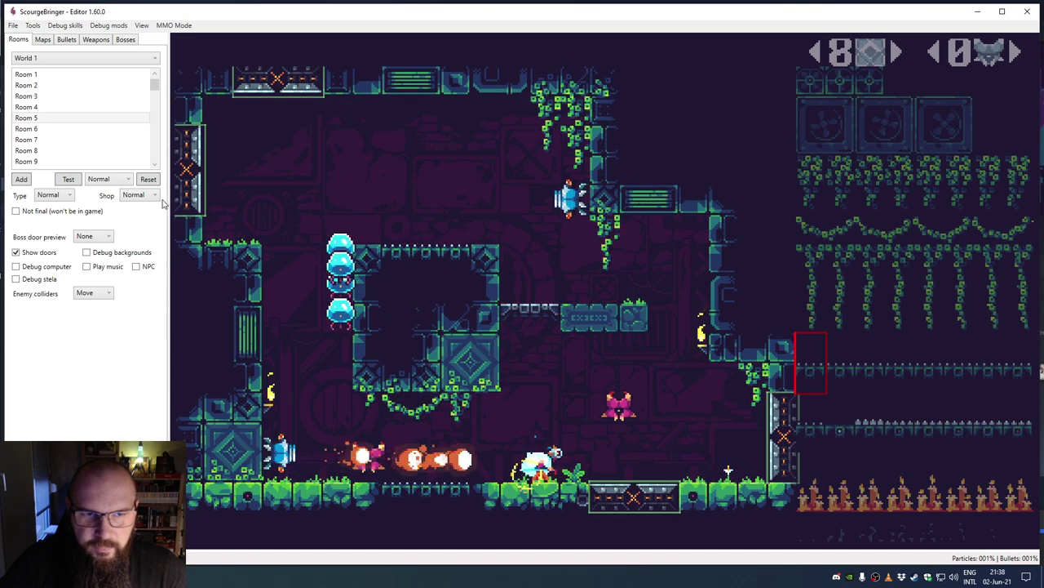
left_click(148, 179)
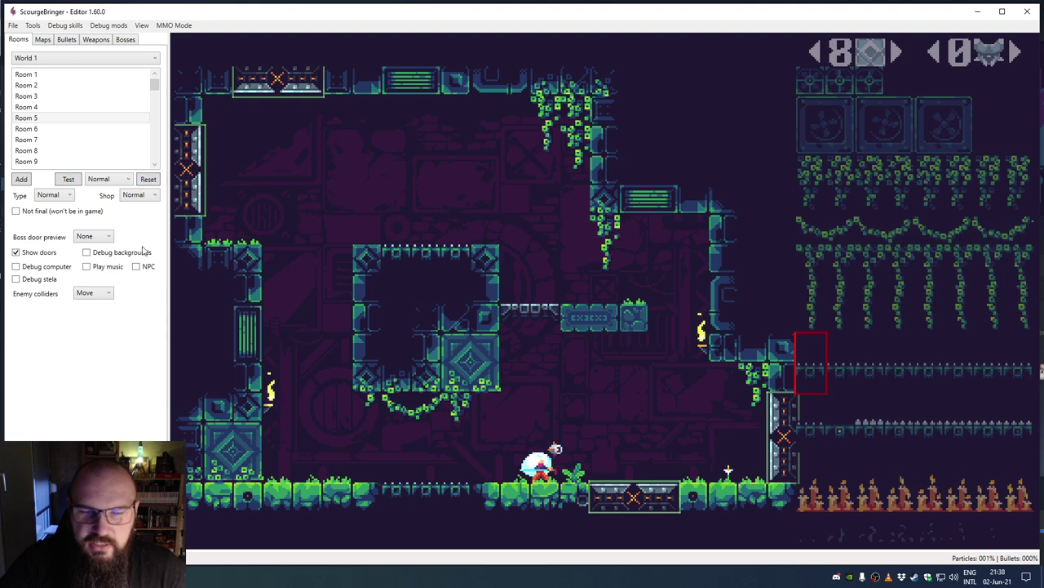
left_click(991, 53)
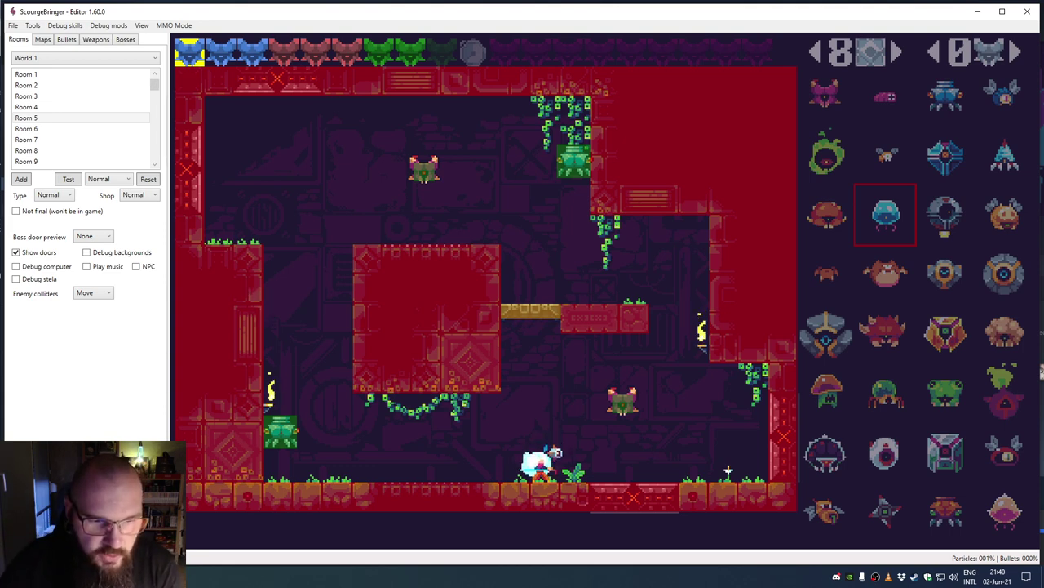
Step: Switch to tileset_7.json in Notepad++ and highlight the DamageStart setting of the entry just before RedBlock_2x1
left_click(349, 270)
scroll(242, 373, "down", 20)
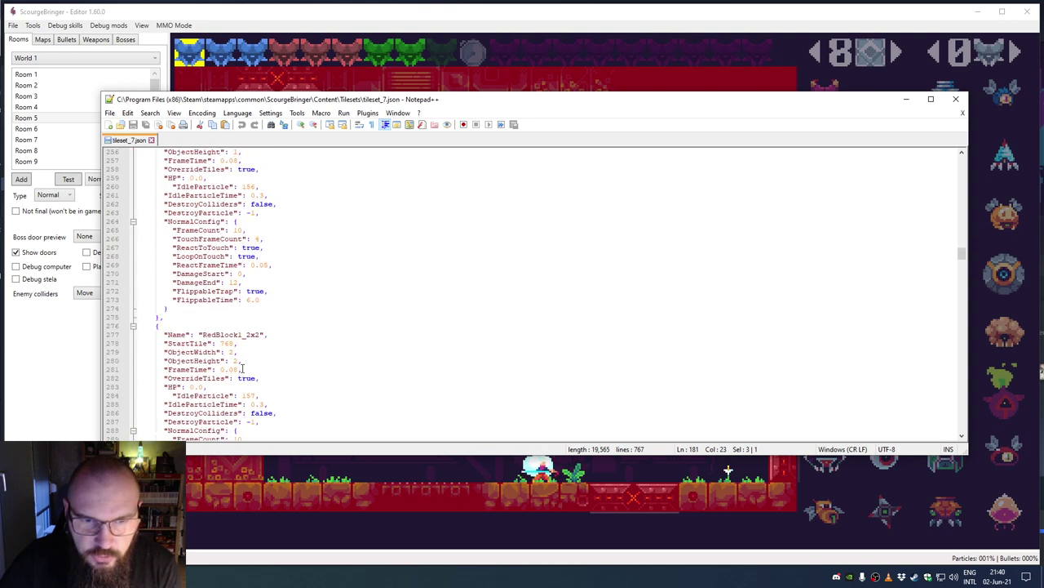
scroll(238, 371, "up", 20)
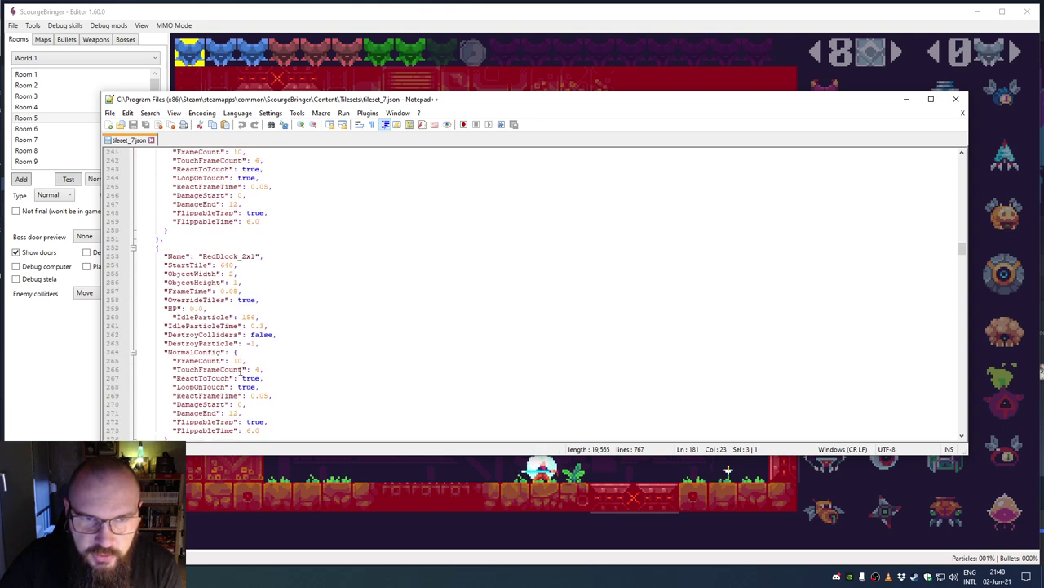
double_click(191, 197)
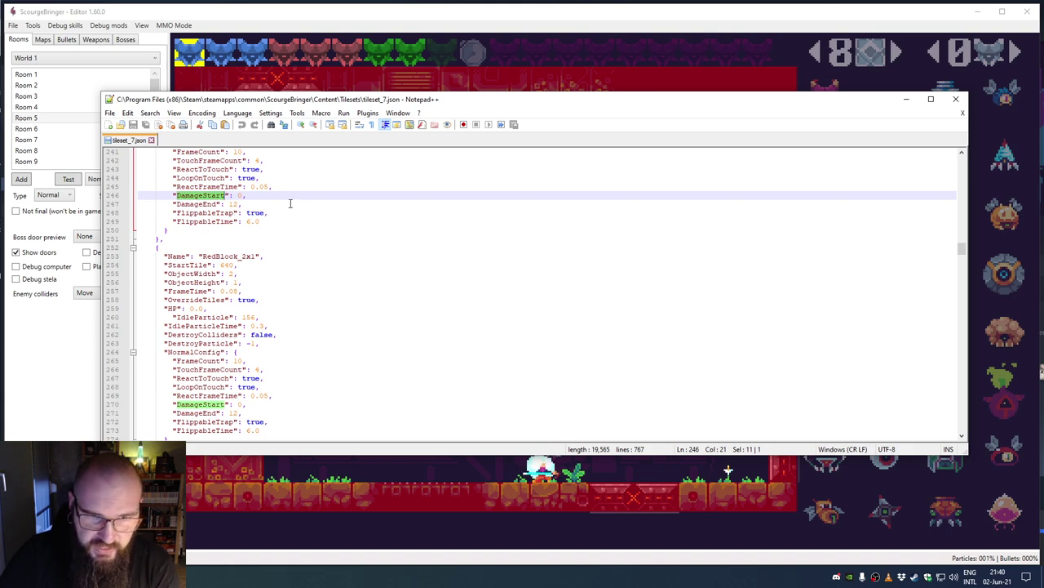
left_click_drag(234, 197, 249, 197)
Step: Return to the ScourgeBringer editor and browse the enemy palette pages up to page 5 with the large bosses
left_click(71, 418)
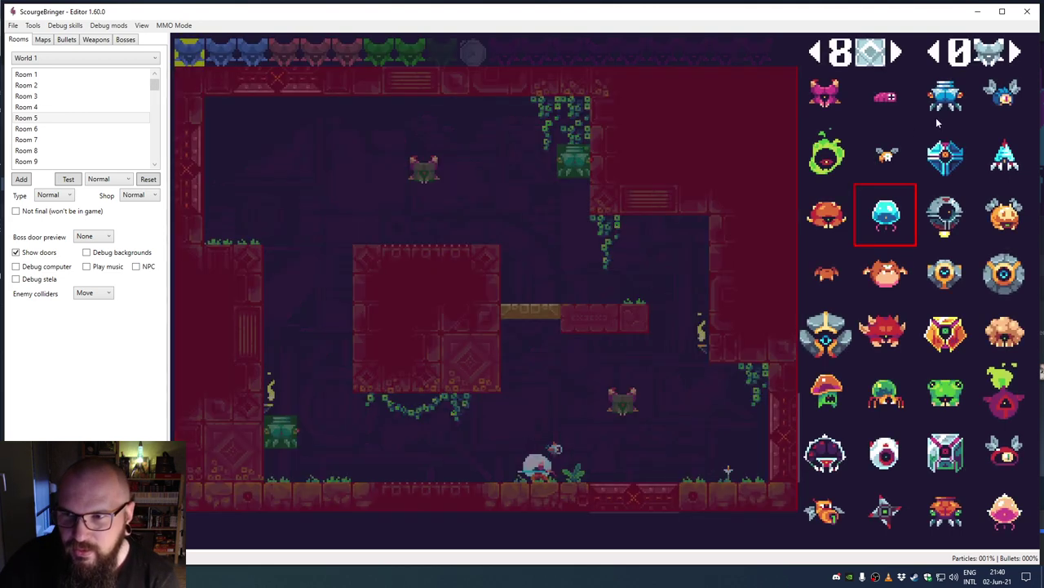
left_click(1017, 53)
left_click(1015, 53)
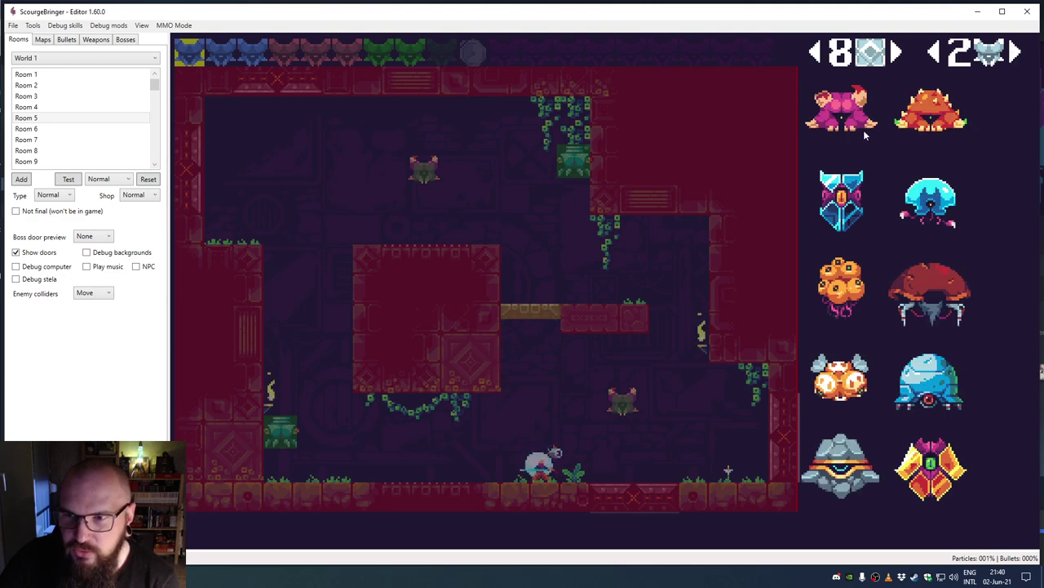
left_click(1018, 55)
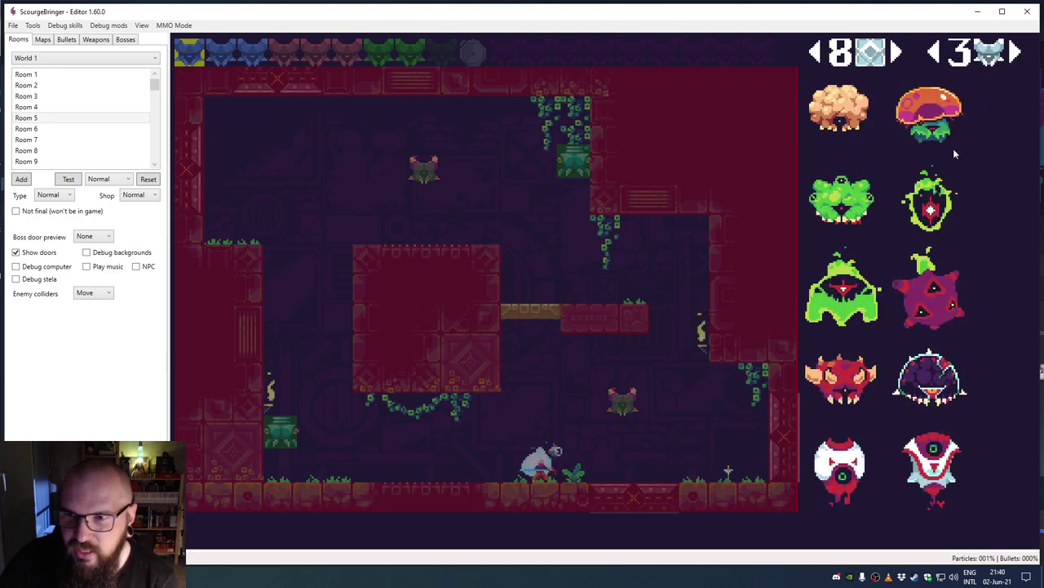
left_click(1016, 50)
left_click(1017, 50)
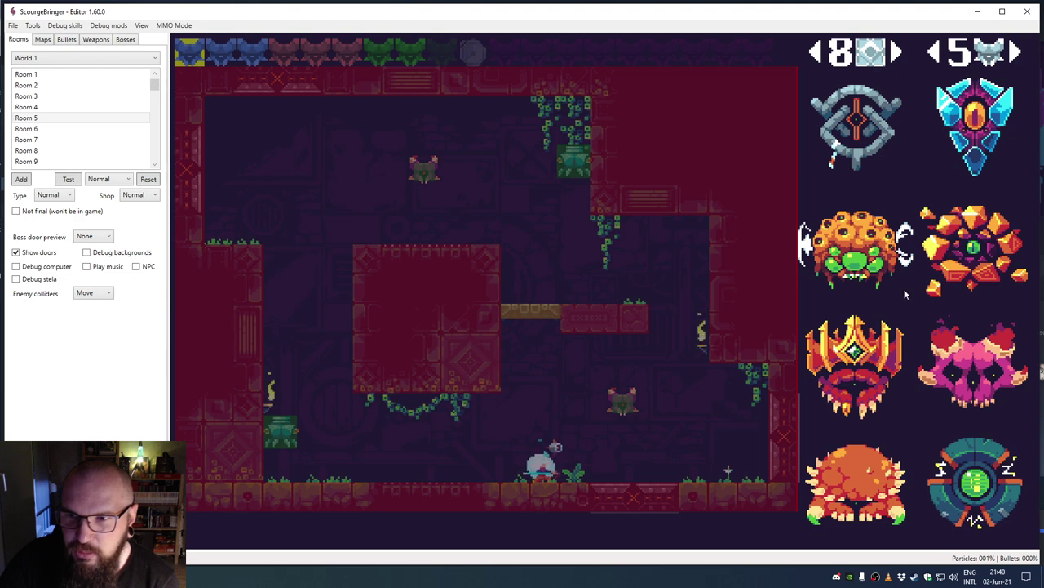
Step: Place the grey ring-shaped boss in the upper-left area of Room 5 and remove it again
left_click(871, 134)
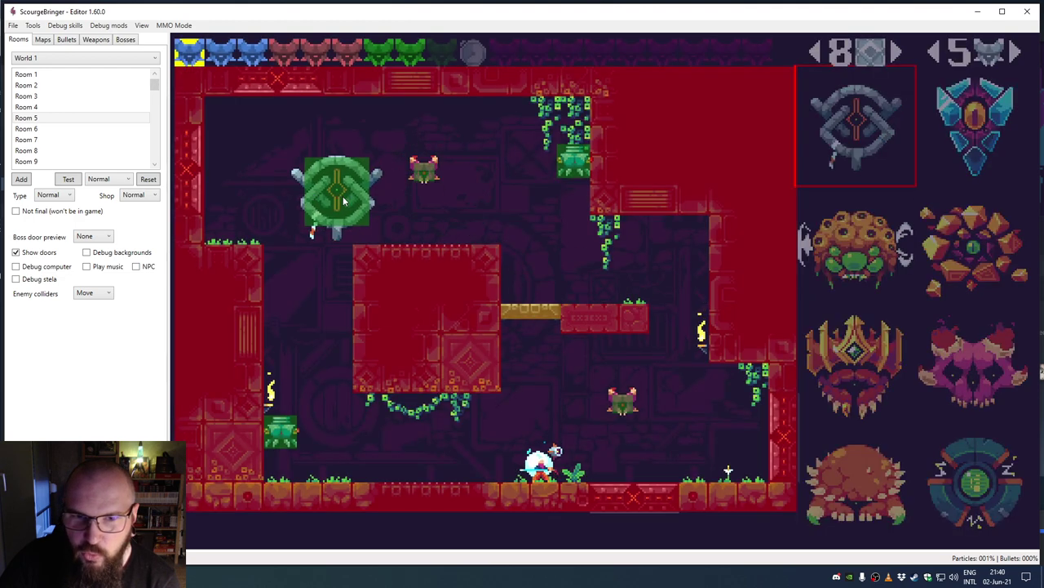
left_click(310, 186)
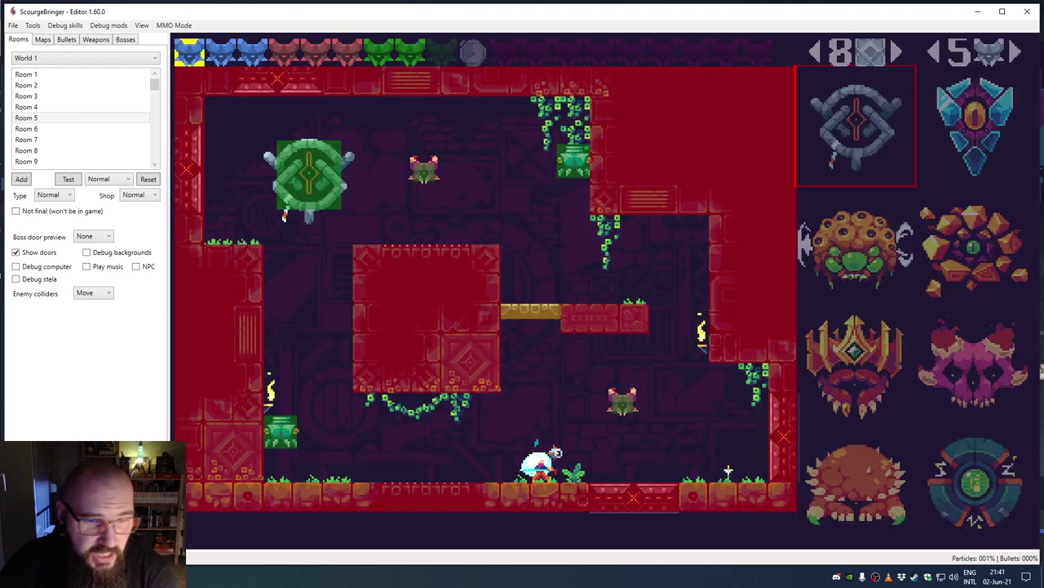
right_click(323, 183)
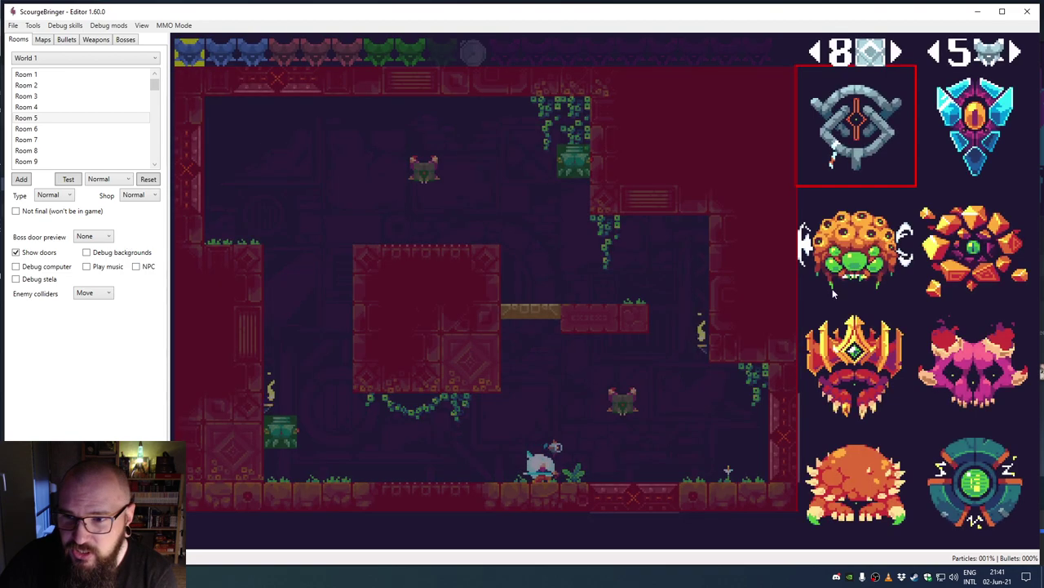
Step: Place the pink horned skull boss in the upper-left area of Room 5 and test the room
left_click(963, 375)
left_click(279, 178)
left_click(68, 178)
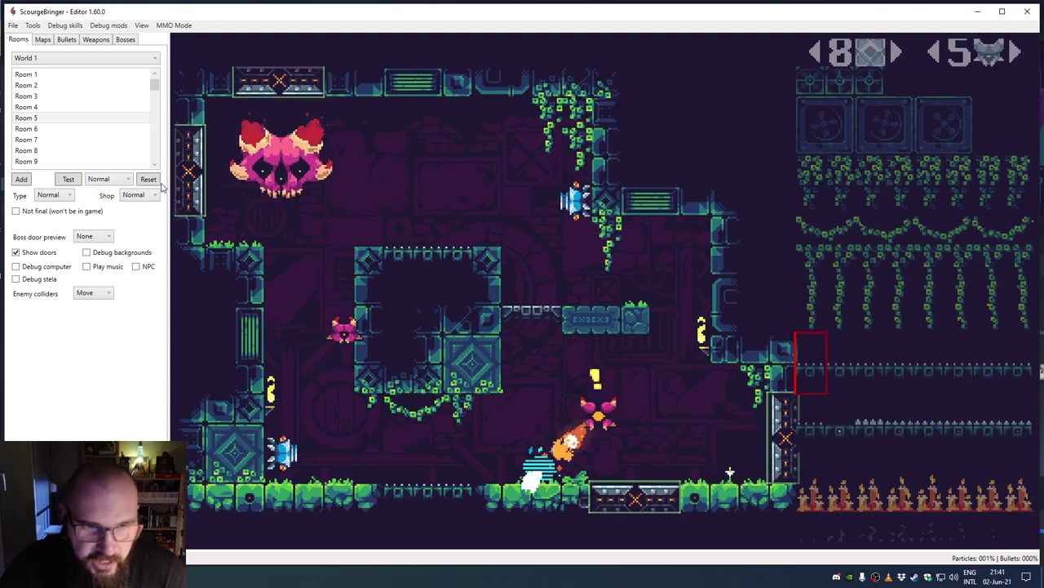
Step: Reset Room 5, show its enemy layer again and remove the pink skull boss
left_click(155, 183)
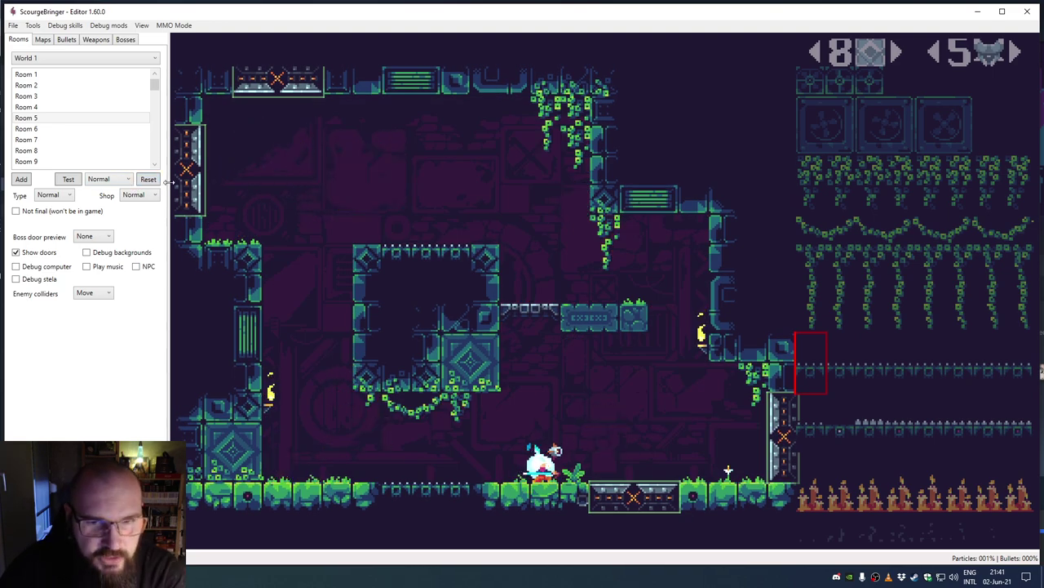
key("Escape")
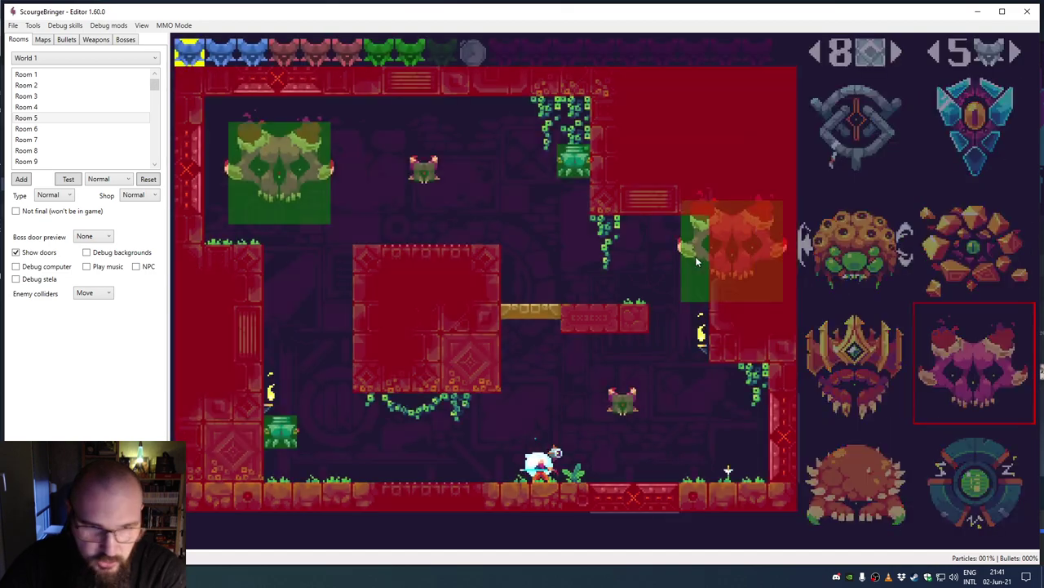
left_click(300, 188)
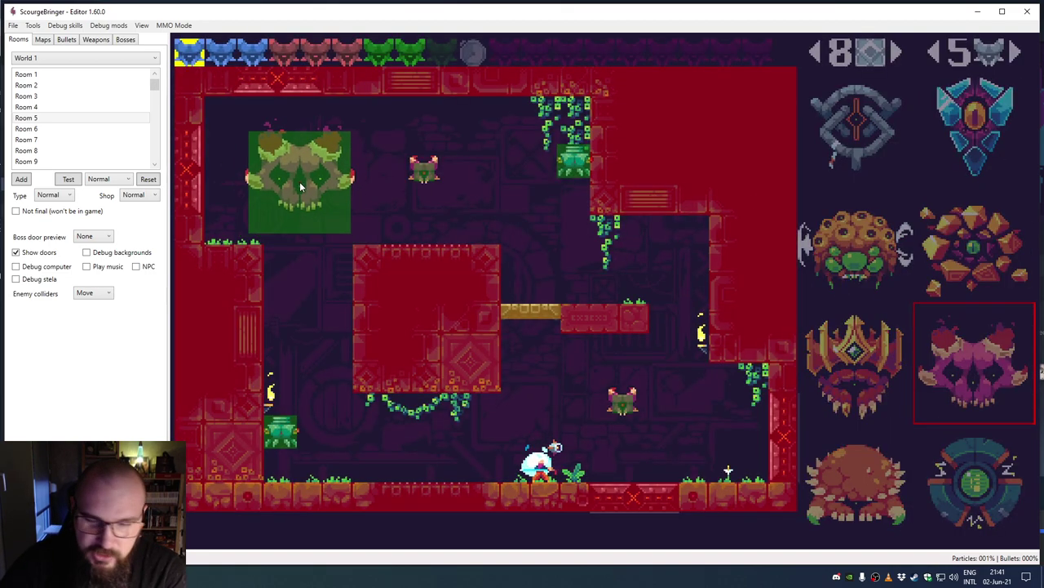
Step: Place the grey horned golem boss from enemy palette page 7 in Room 5's upper-left area and test the room
left_click(1016, 52)
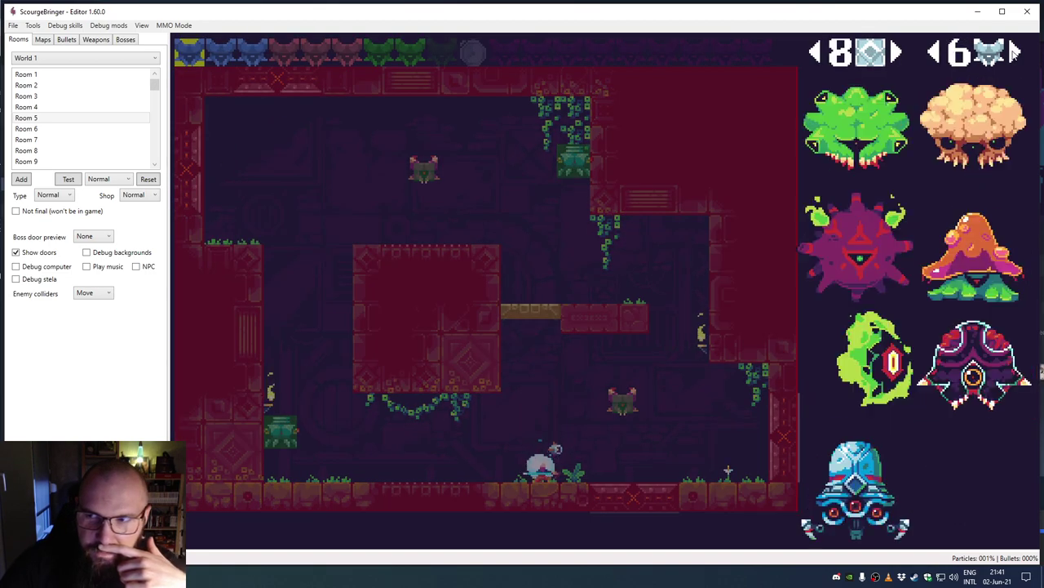
left_click(1015, 52)
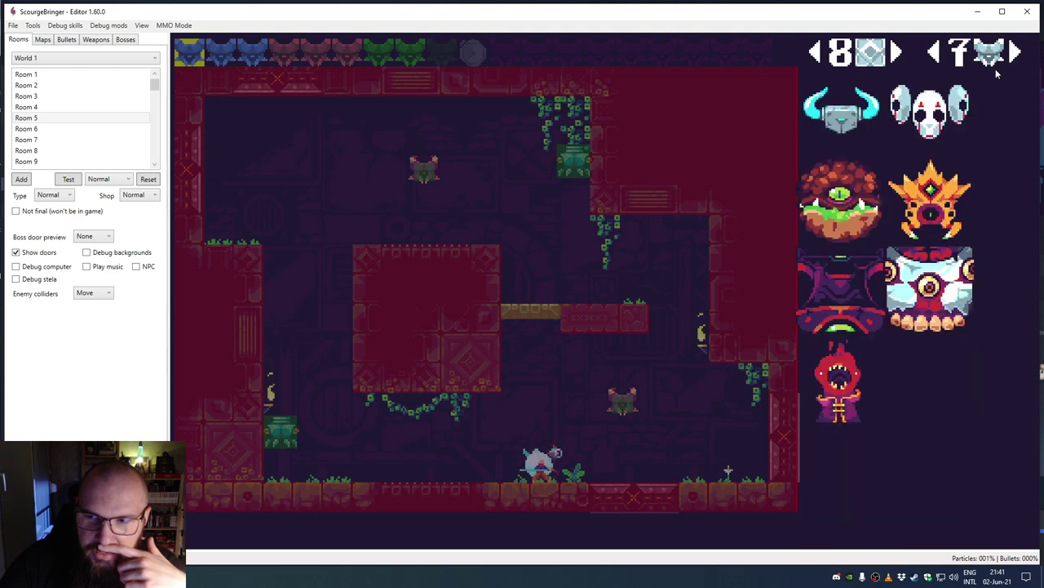
left_click(842, 118)
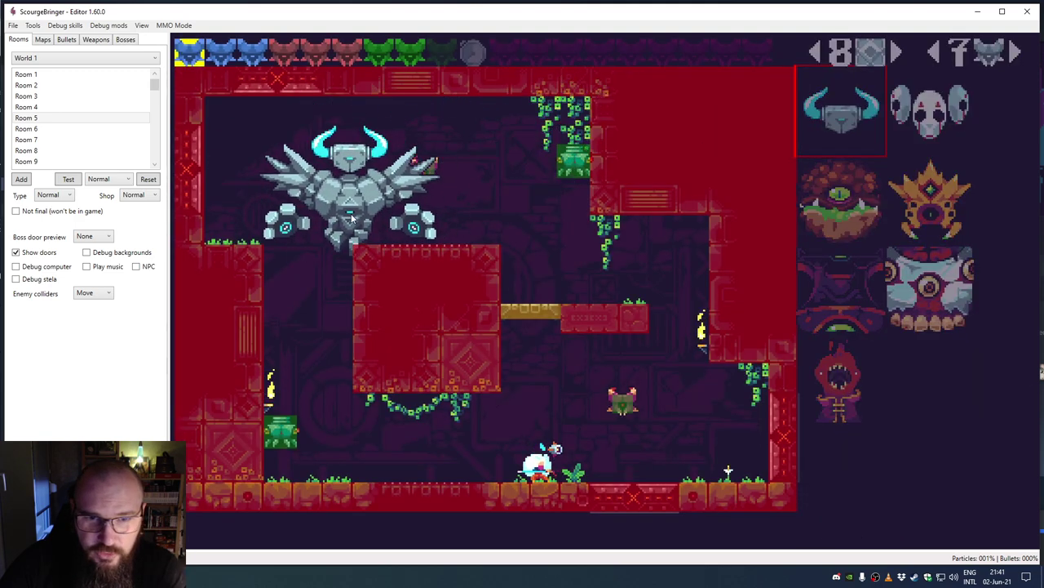
left_click(68, 178)
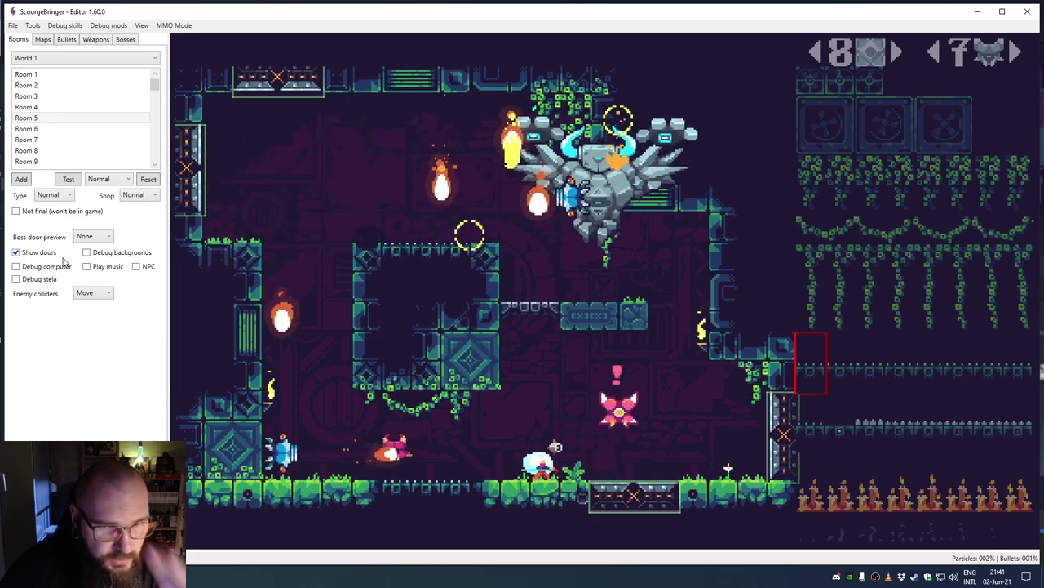
Step: End the test of Room 5 and remove the grey horned golem boss from its enemy layer
key("Escape")
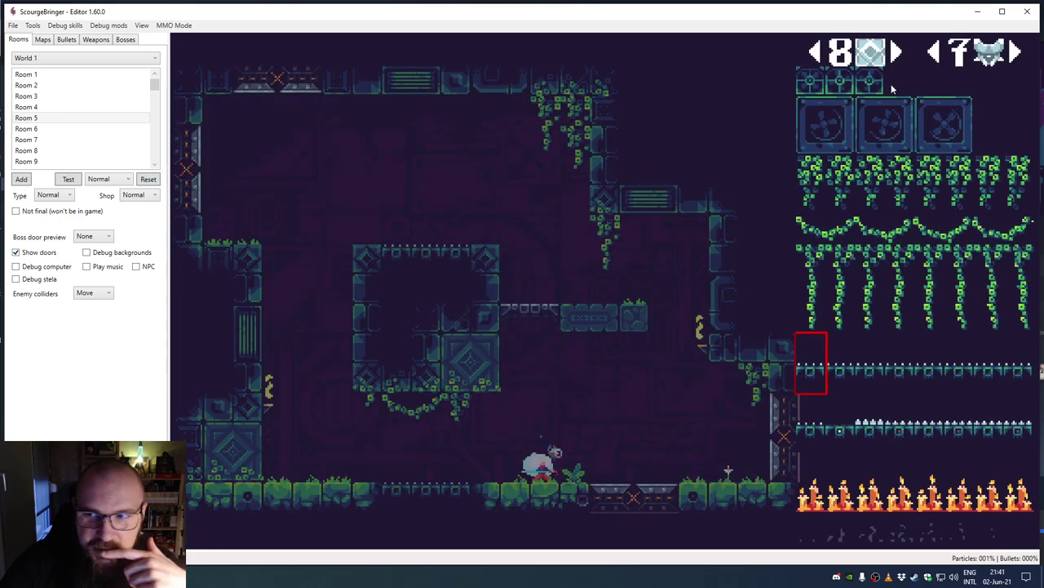
left_click_drag(373, 200, 324, 335)
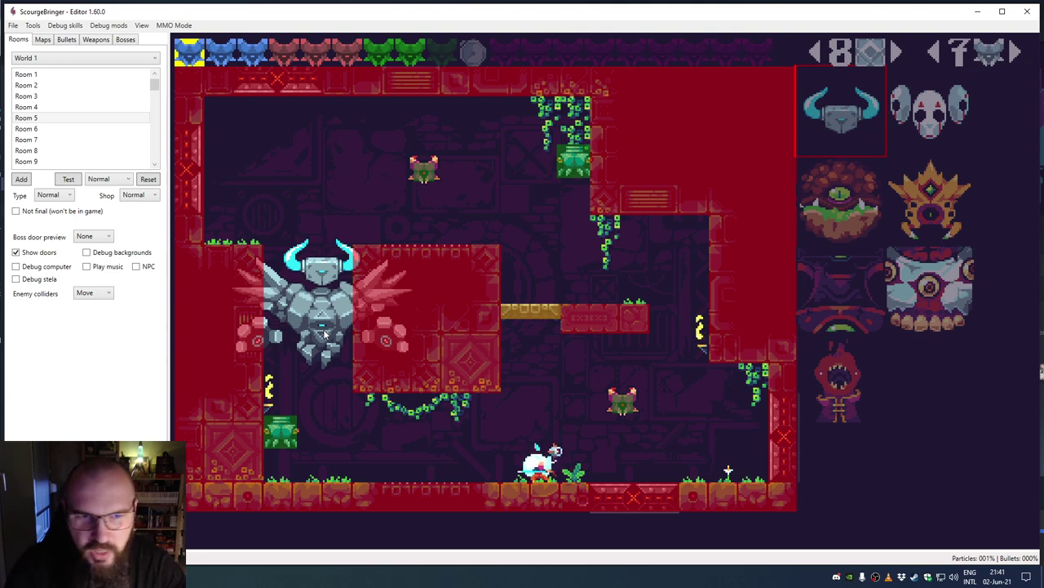
left_click_drag(324, 333, 940, 133)
Step: Browse the enemy palette pages from page 7 back to page 1
left_click(941, 53)
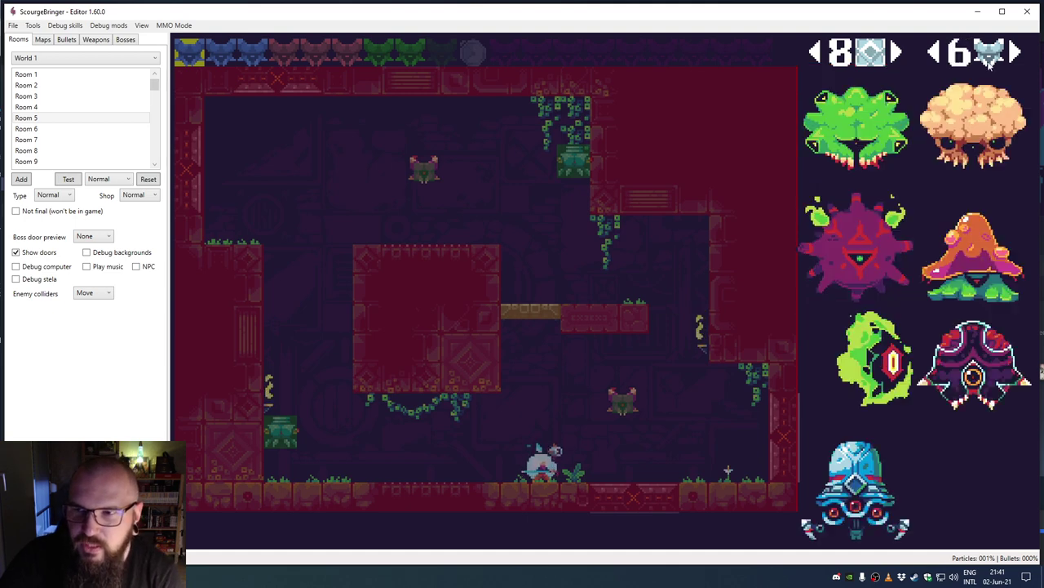
left_click(1008, 58)
left_click(939, 54)
left_click(938, 54)
left_click(938, 54)
left_click(939, 54)
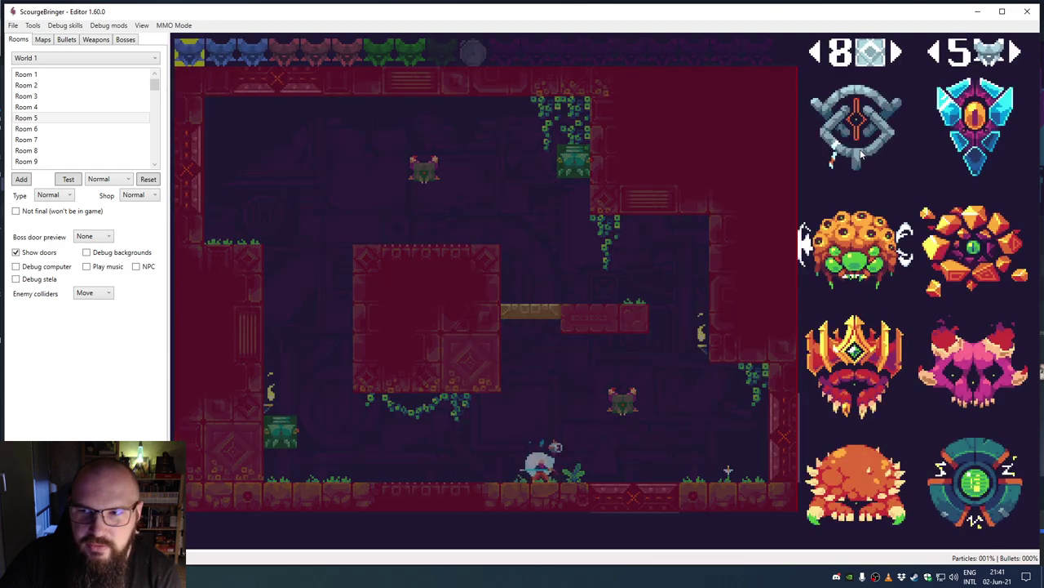
left_click(939, 53)
left_click(939, 54)
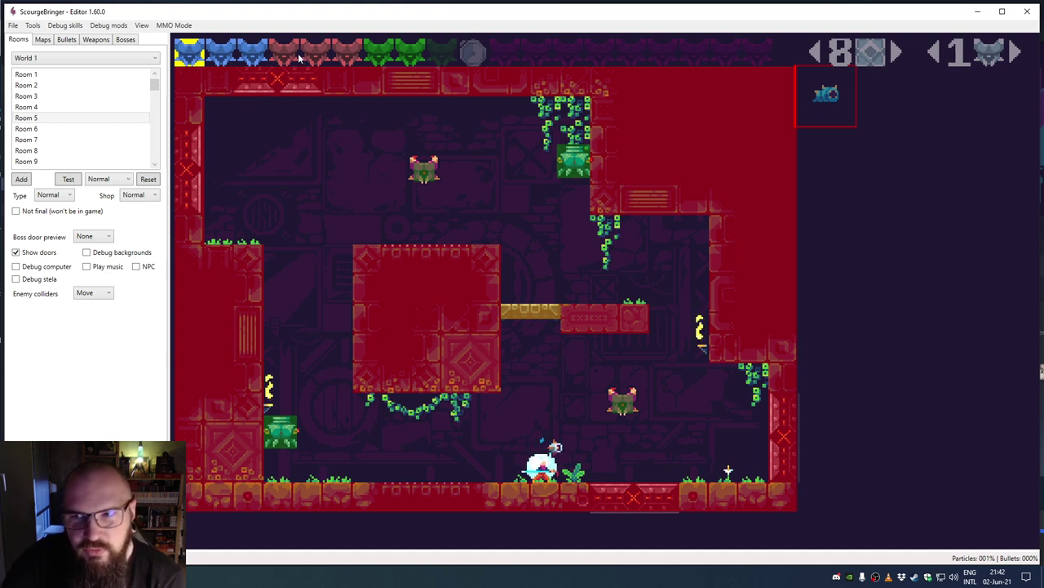
Step: Look through Room 5's blue, red and green enemy waves and return to the first blue wave
left_click(221, 55)
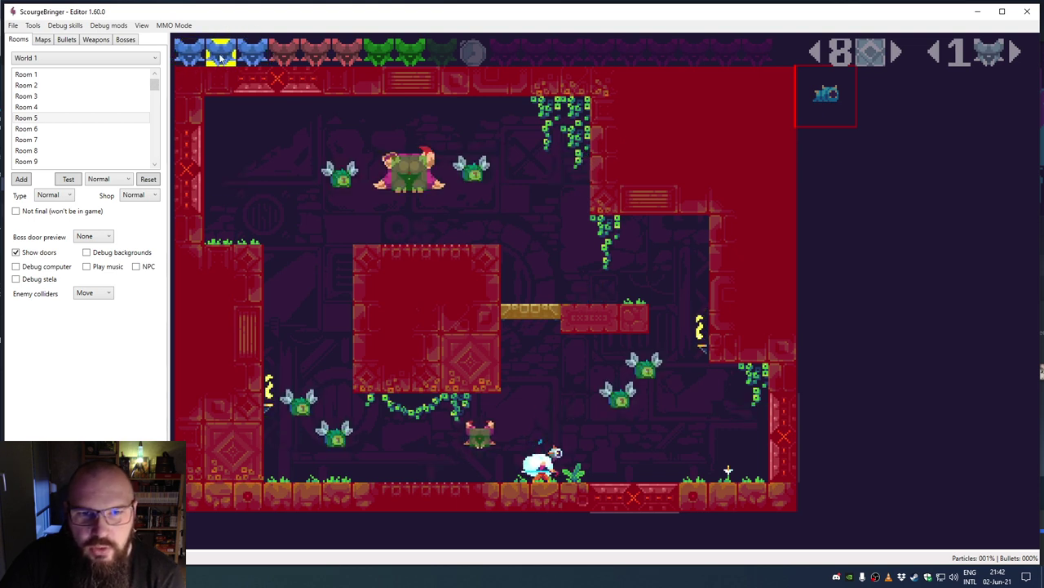
left_click(285, 55)
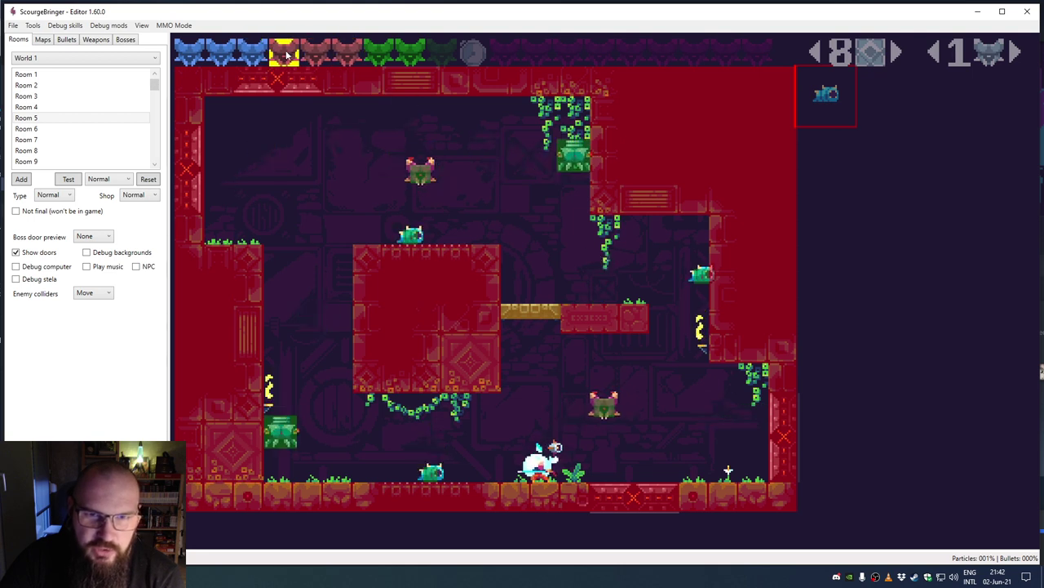
left_click(388, 57)
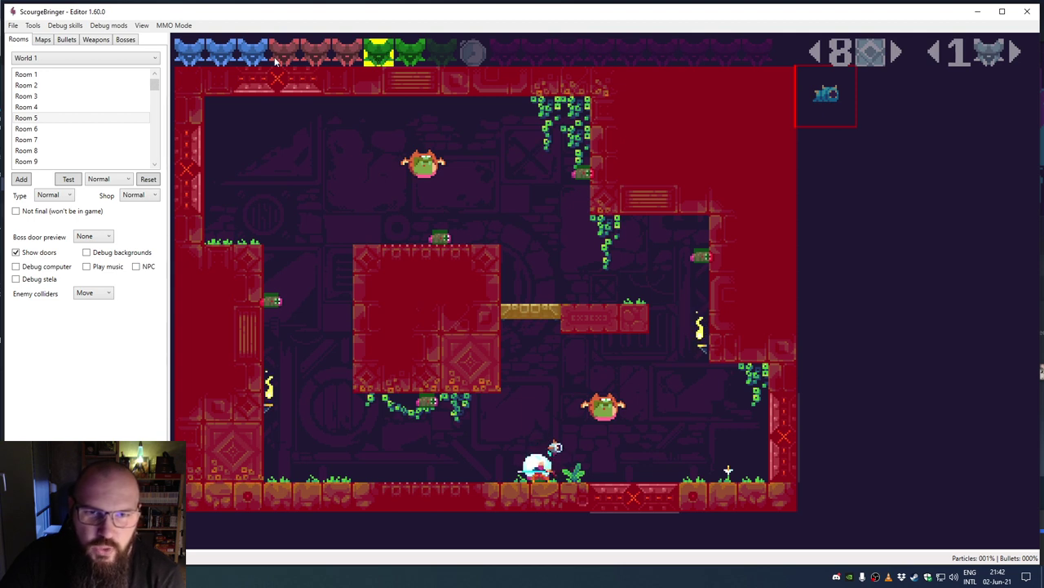
left_click(250, 56)
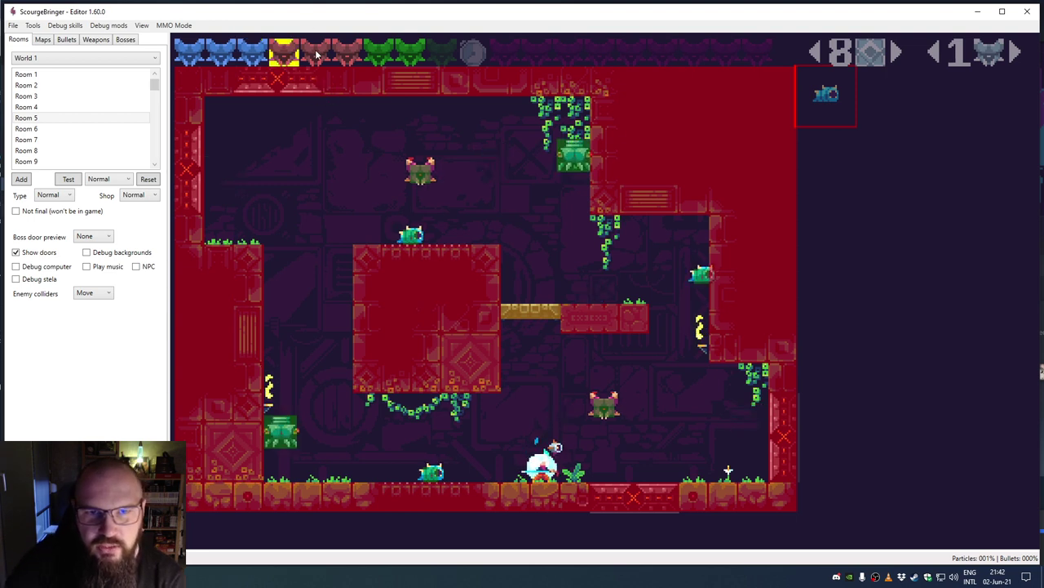
left_click(288, 52)
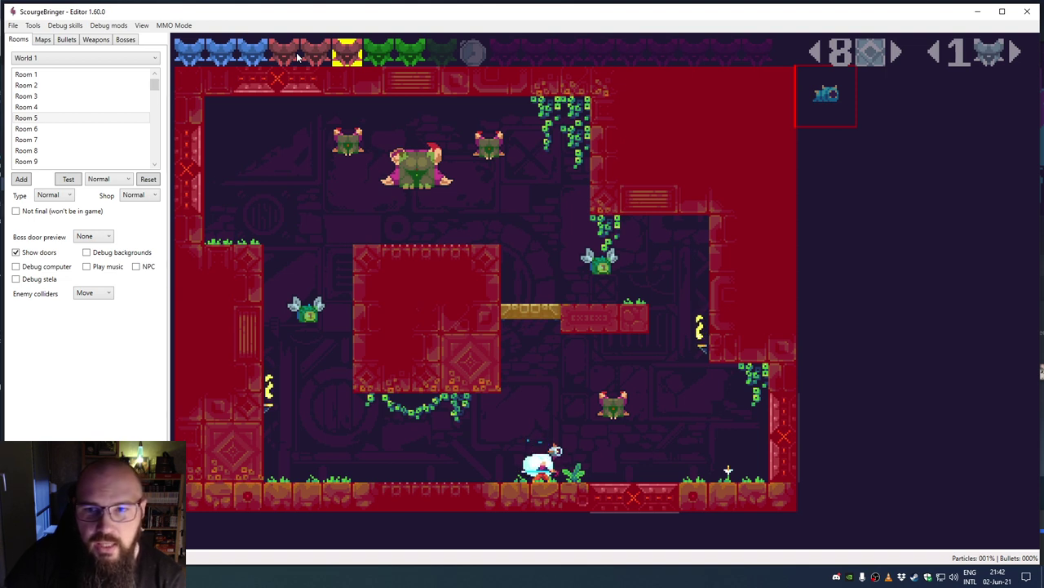
left_click(211, 55)
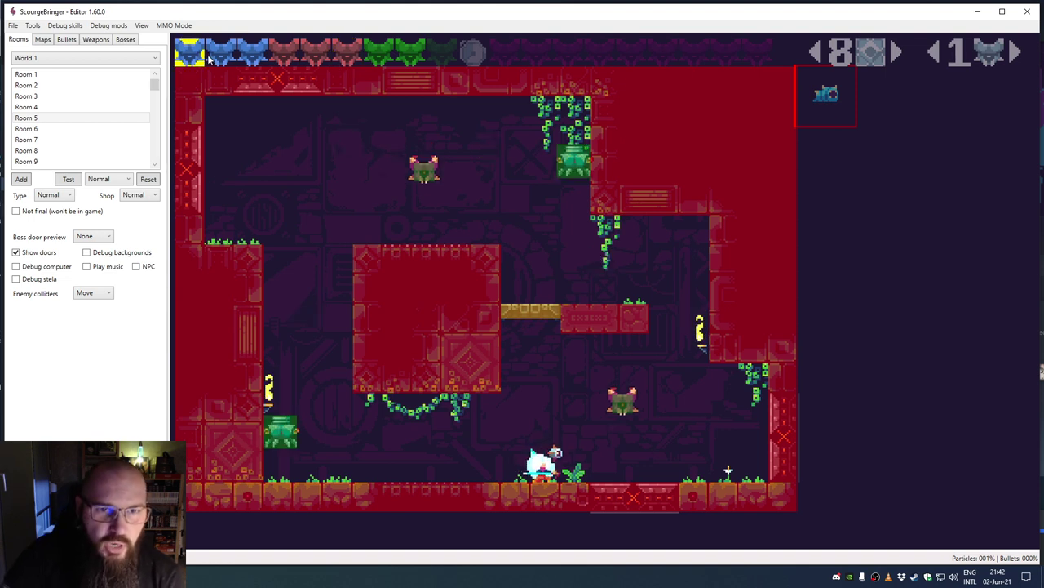
Step: Compare the green enemy waves of Room 5 and check the wave slots beyond them
left_click(409, 56)
left_click(445, 56)
left_click(415, 56)
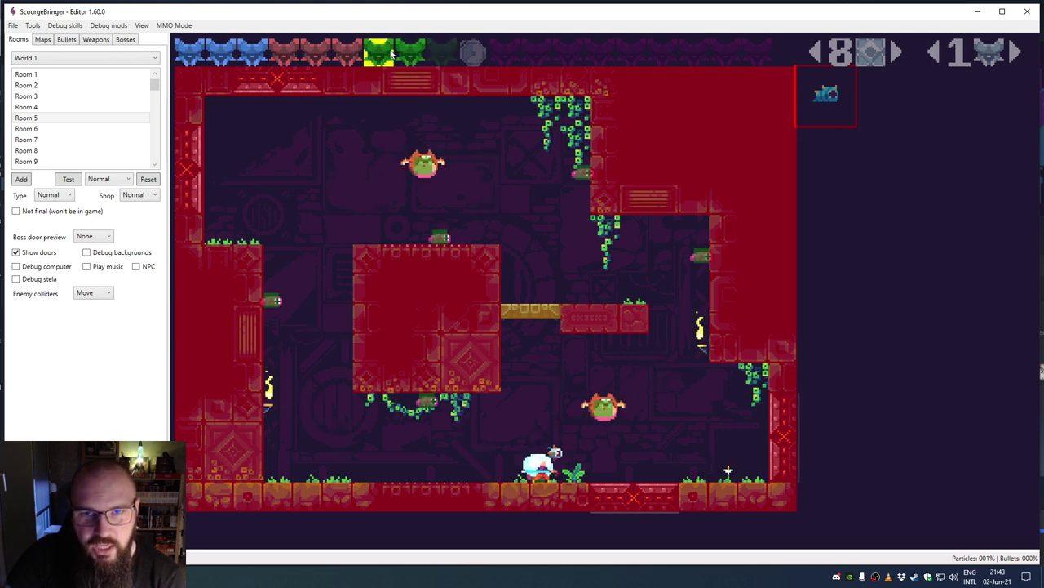
left_click(443, 56)
left_click(418, 56)
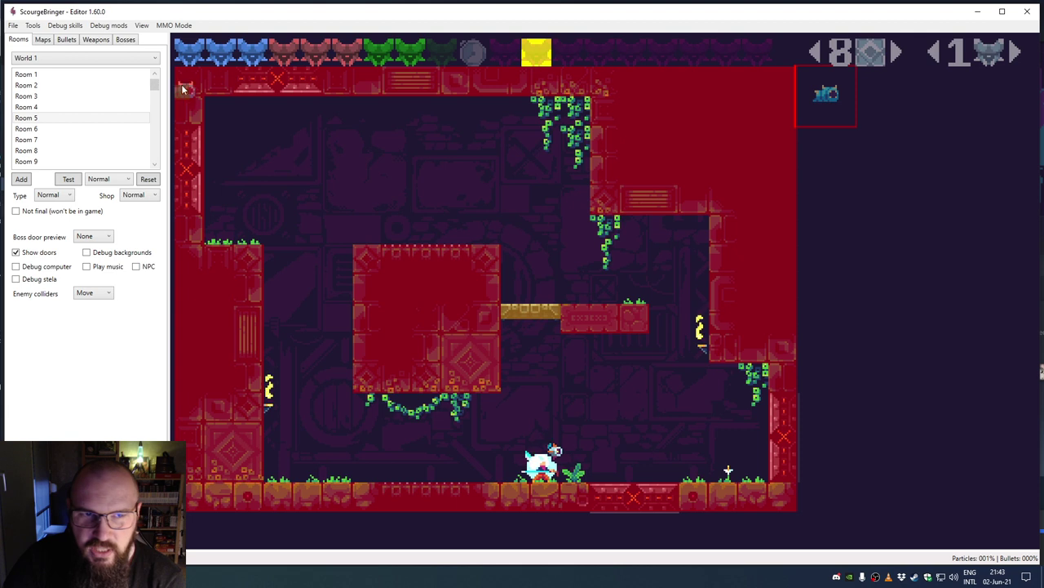
Step: Open Room 18 (Mini-boss) and view its purple enemy waves
left_click_drag(155, 84, 155, 104)
left_click(74, 85)
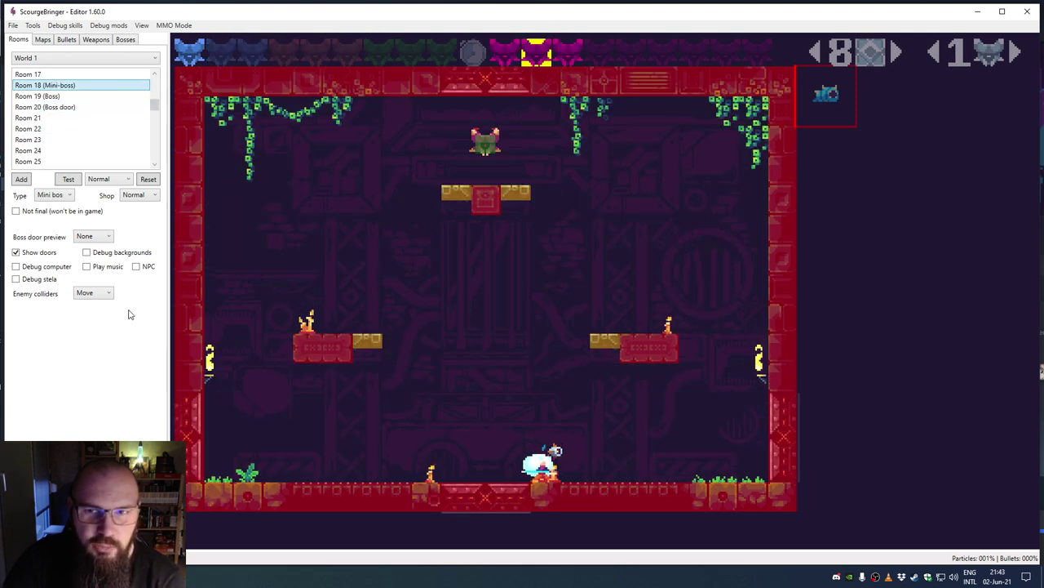
left_click(536, 57)
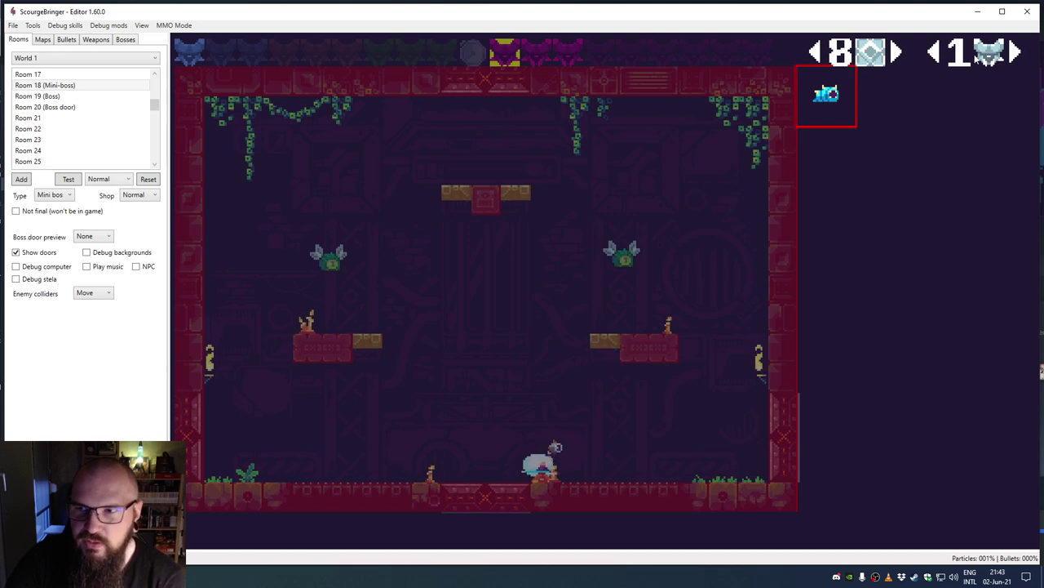
Step: Bring the enemy palette to page 0 and show Room 18's first blue wave with the ring-shaped mini-boss
left_click(936, 53)
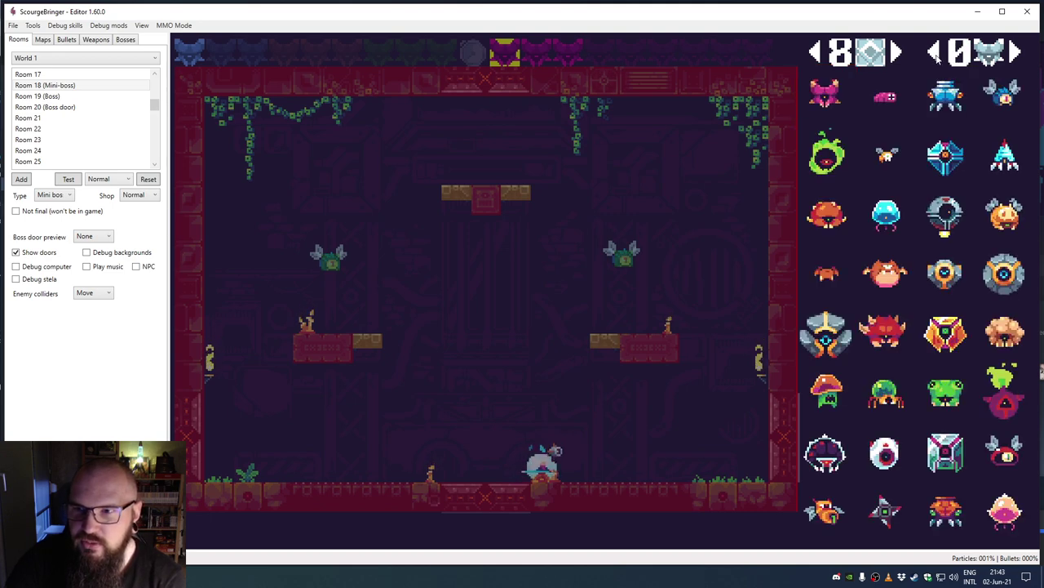
left_click(202, 62)
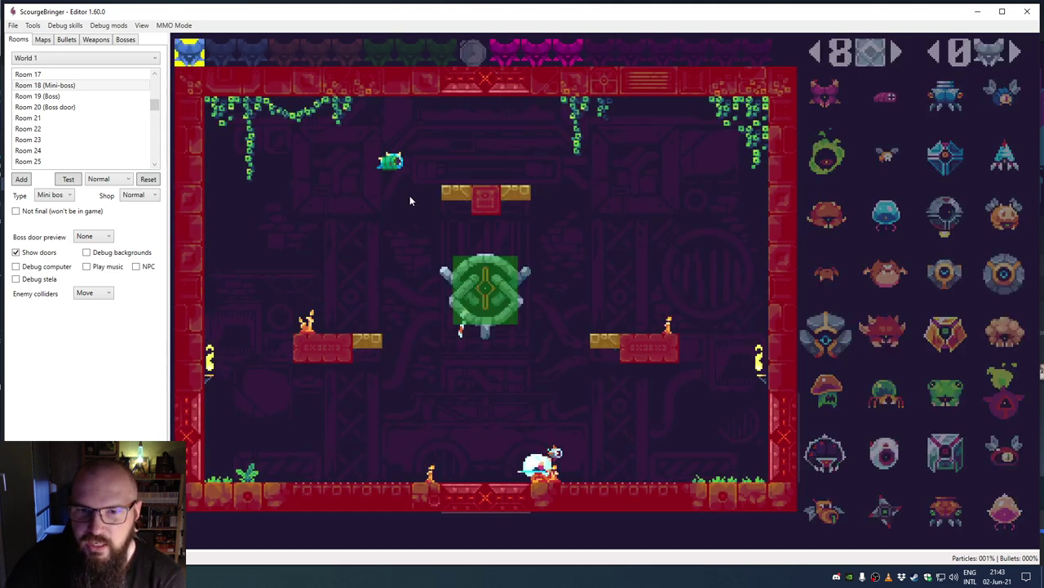
left_click_drag(447, 298, 400, 133)
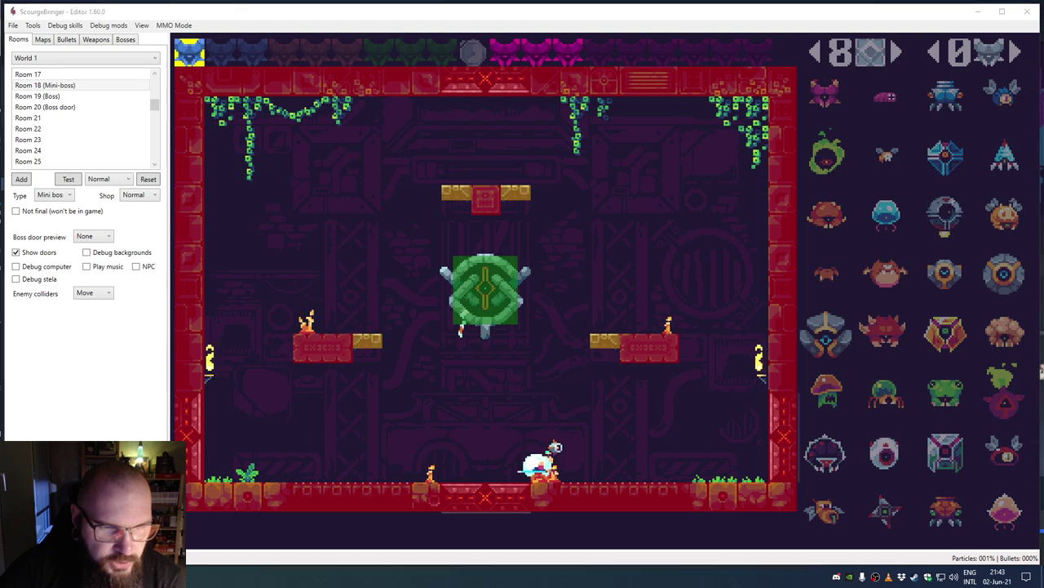
Step: Switch to File Explorer and go up from Tilesets to the Content folder to find the enemy catalog
key("alt+Tab")
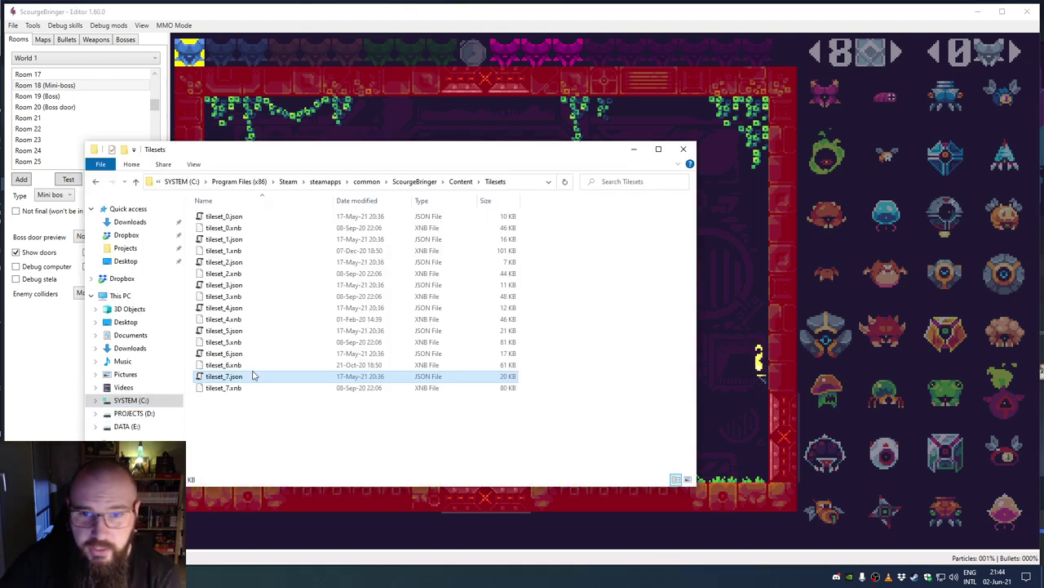
key("BackSpace")
scroll(282, 311, "down", 4)
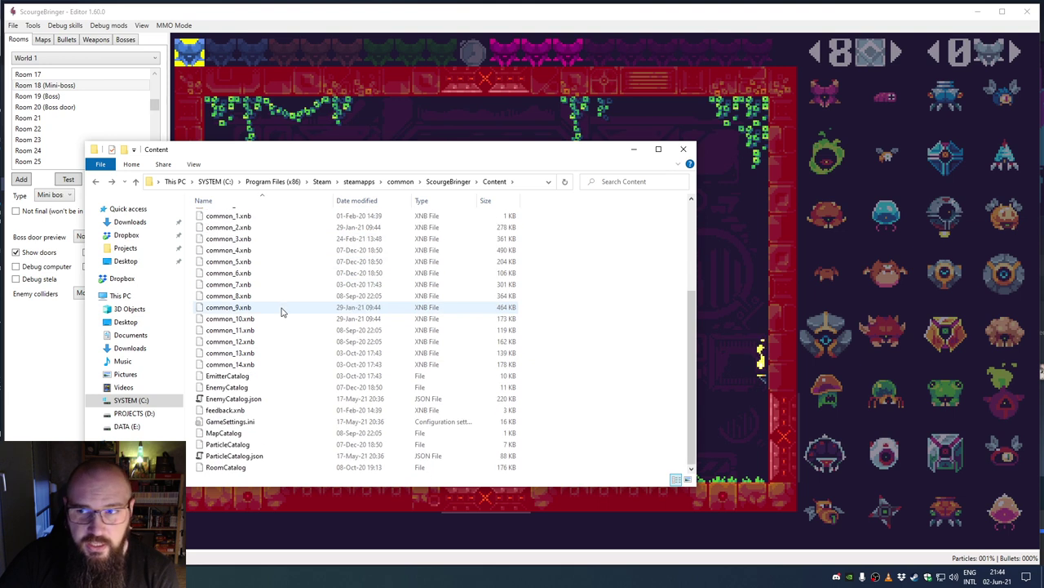
left_click(237, 410)
left_click(234, 401)
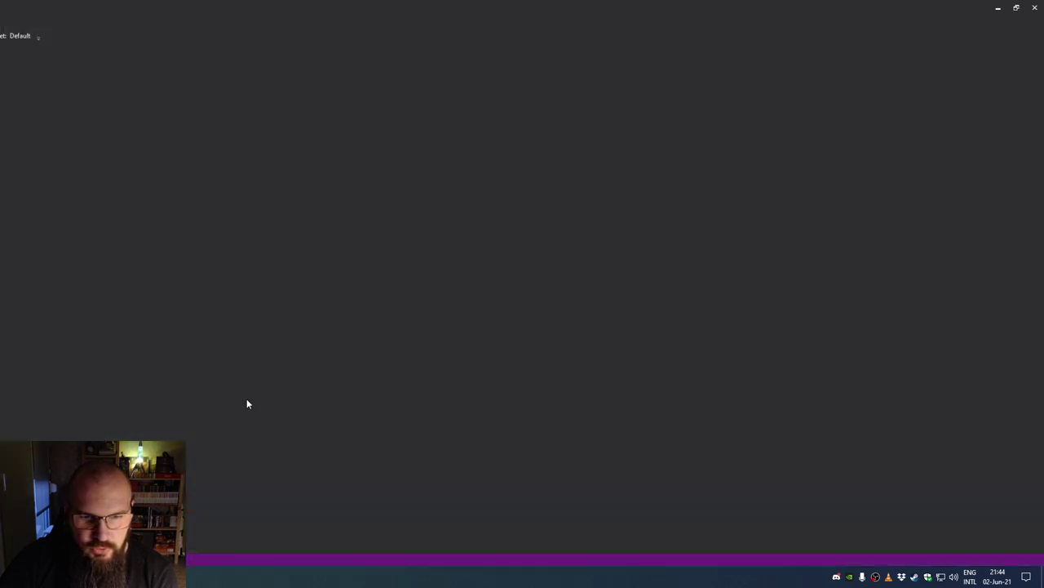
key("alt+Tab")
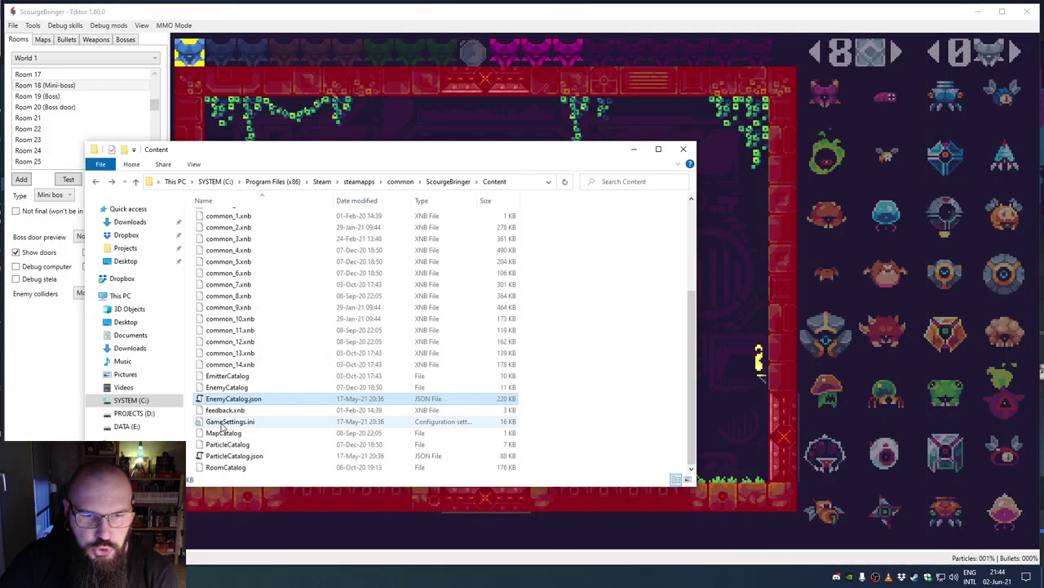
Step: Open EnemyCatalog.json in Notepad++ and inspect the first entry of the Large enemy list
right_click(231, 399)
left_click(276, 224)
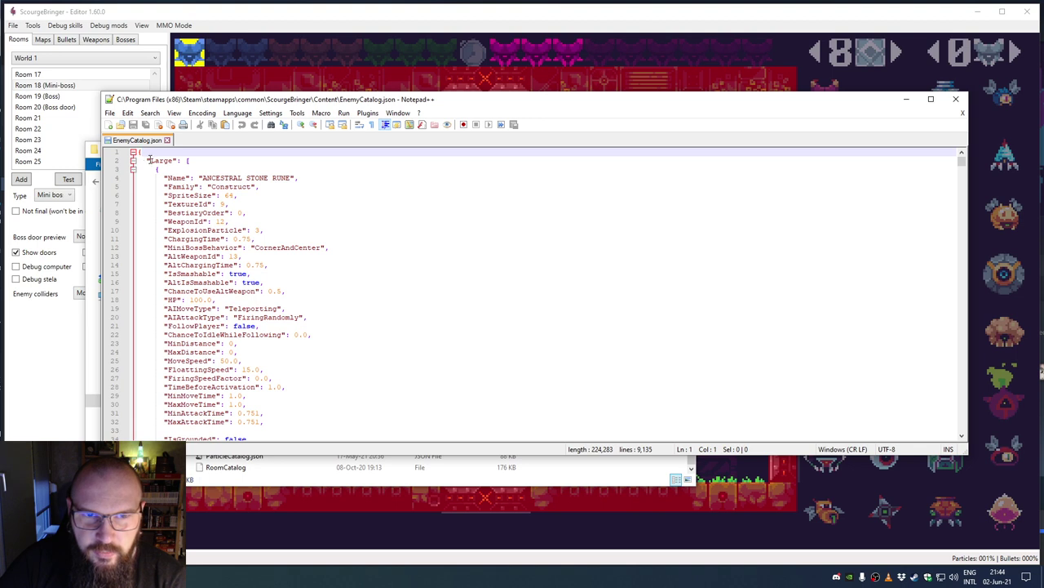
left_click(146, 160)
left_click(214, 177)
left_click(297, 222)
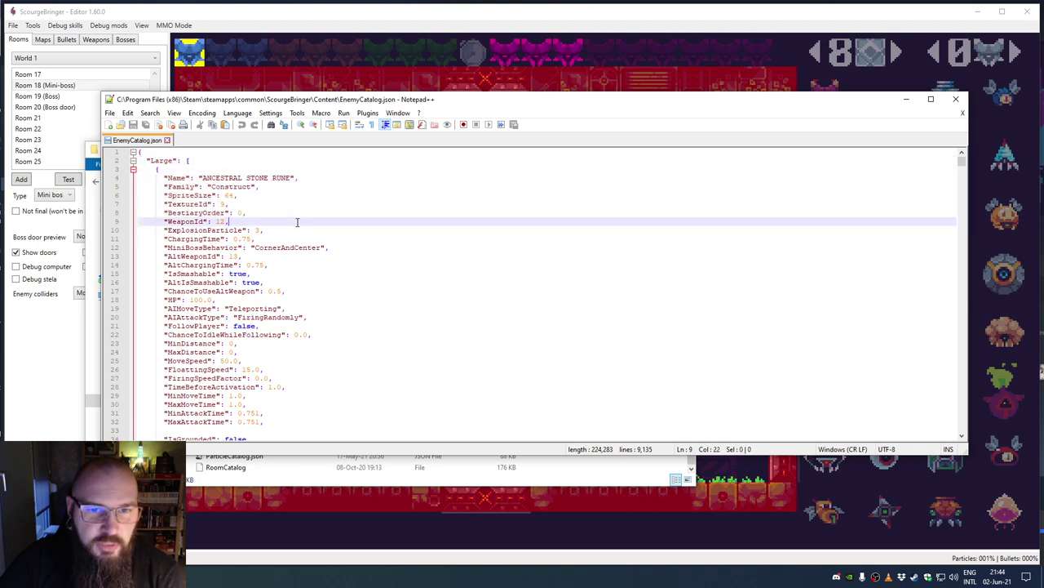
Step: Highlight the ANCESTRAL STONE RUNE name in the first Large entry and return to the ScourgeBringer editor
left_click(216, 177)
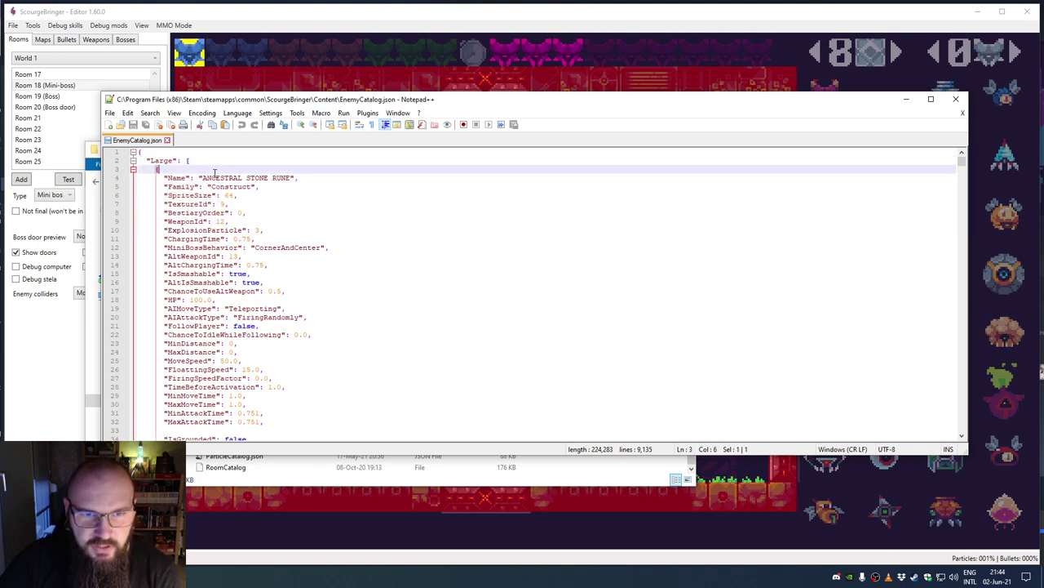
left_click(228, 177)
left_click_drag(228, 177, 268, 177)
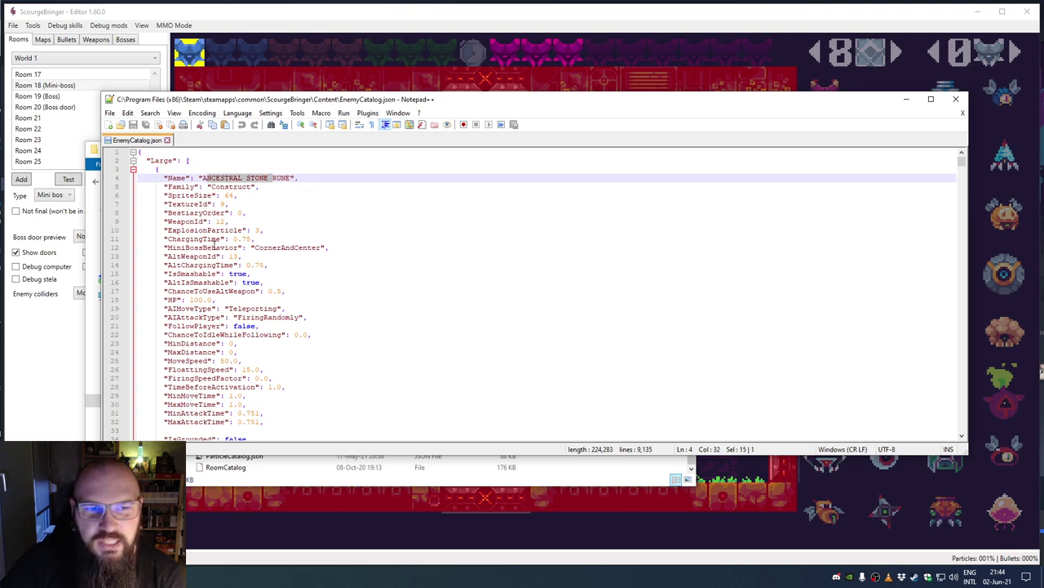
left_click(52, 389)
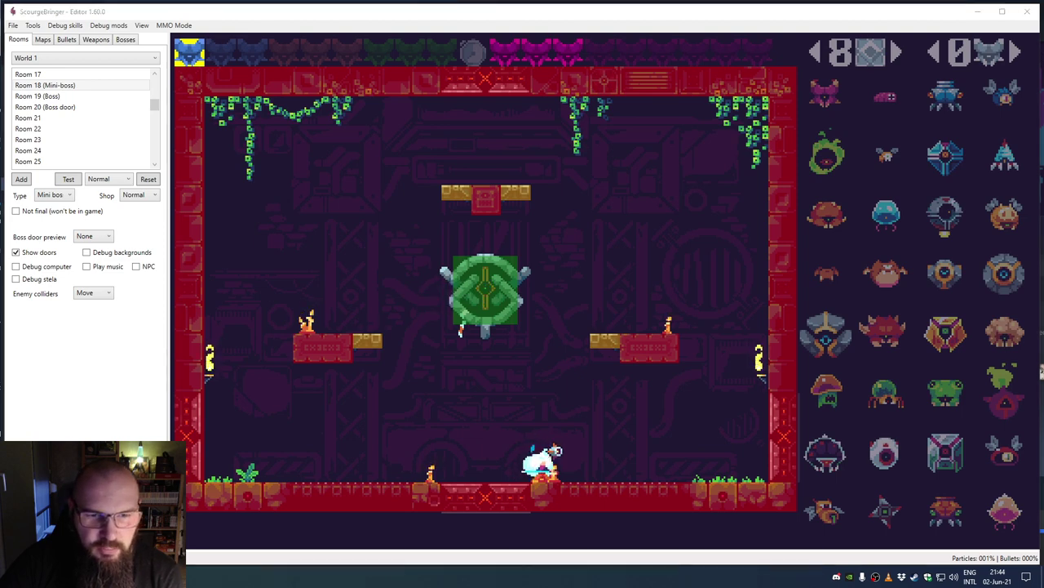
Step: Switch to EnemyCatalog.json in Notepad++ and highlight the Family and SpriteSize settings of the first Large enemy
key("alt+Tab")
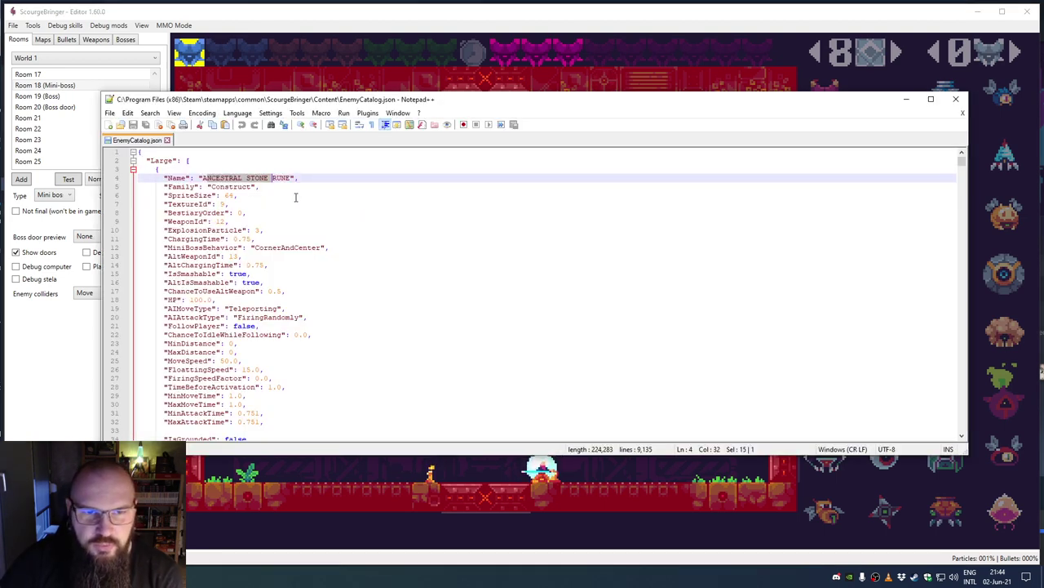
double_click(181, 186)
double_click(236, 186)
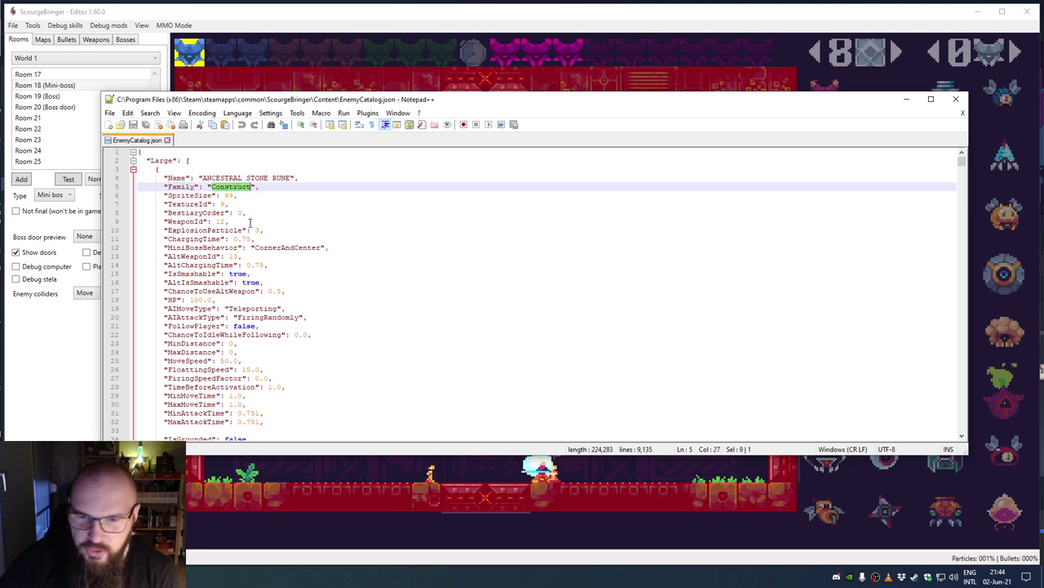
double_click(173, 197)
left_click(231, 196)
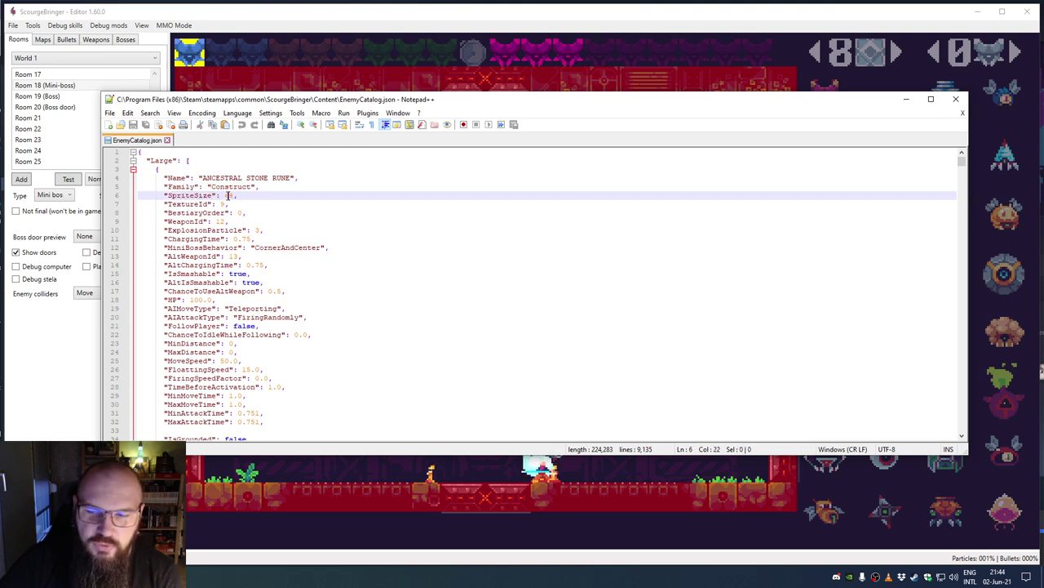
double_click(230, 196)
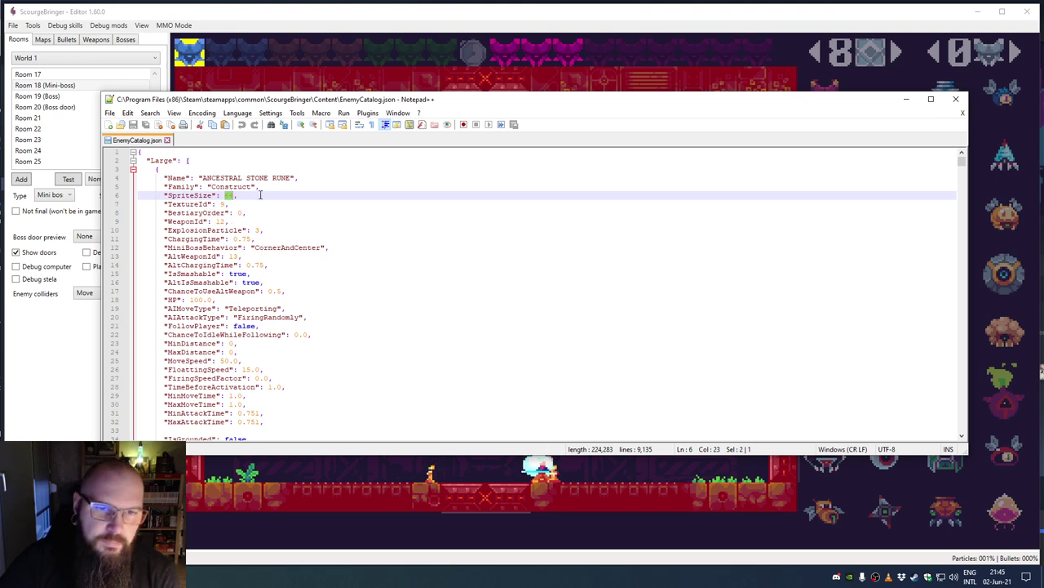
Step: Highlight the TextureId value, point out the matching common_9.xnb file in File Explorer's Content folder, and return to Notepad++
double_click(186, 205)
double_click(222, 203)
key("alt+Tab")
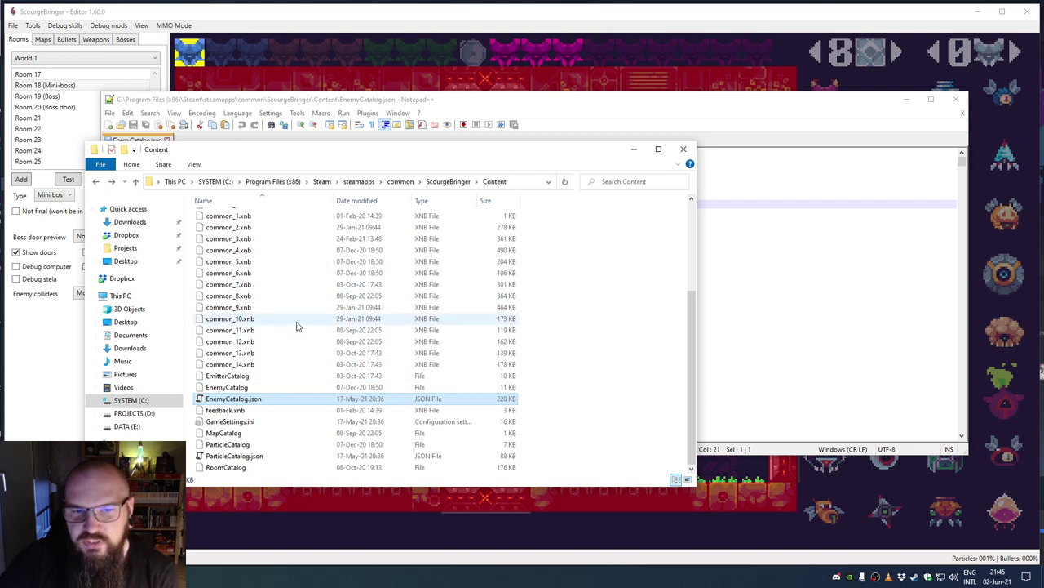
left_click(216, 308)
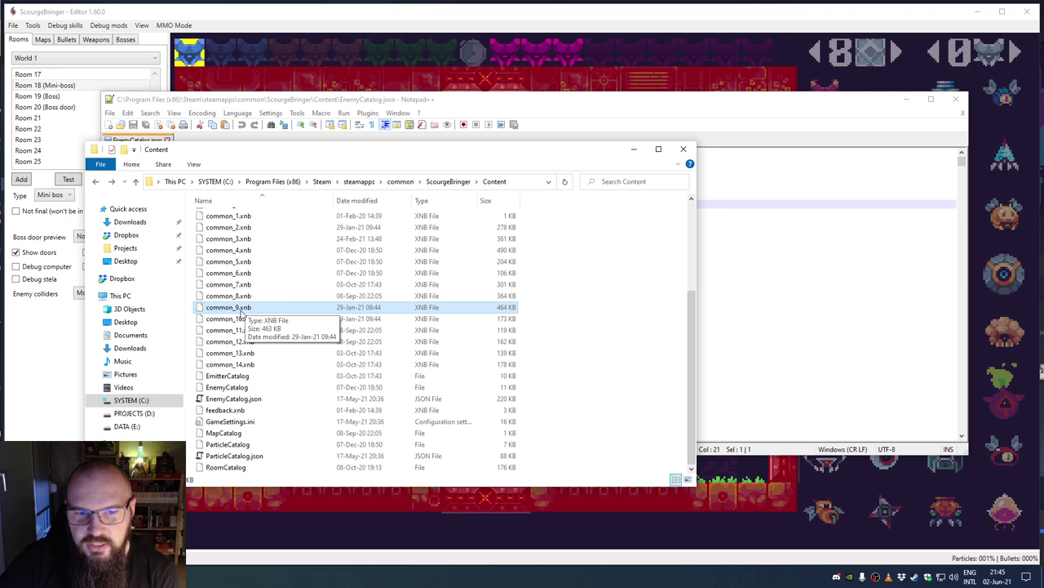
left_click(280, 104)
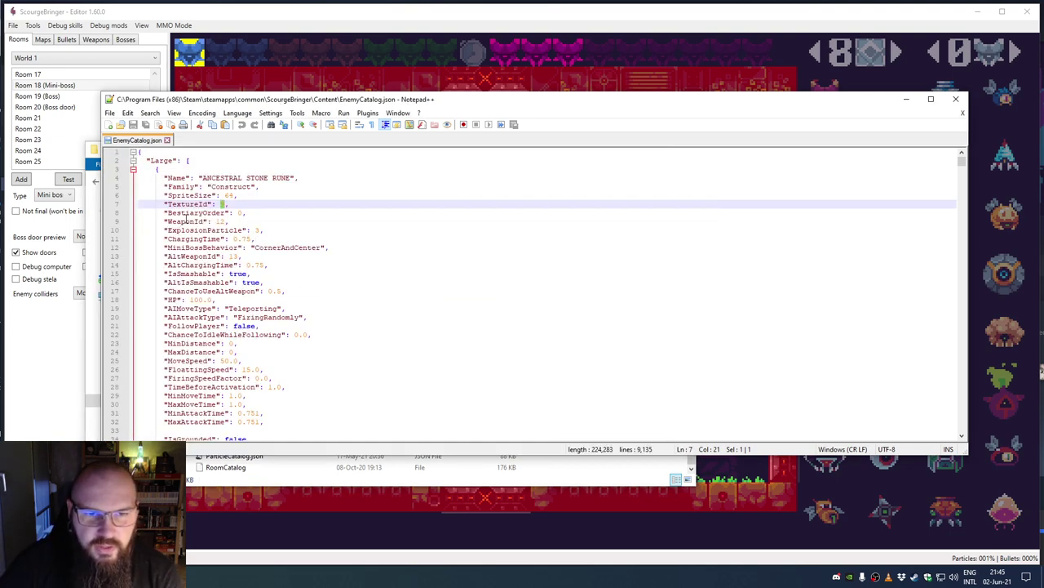
Step: Highlight the BestiaryOrder and WeaponId settings of the ANCESTRAL STONE RUNE entry
double_click(187, 212)
left_click_drag(238, 213, 251, 213)
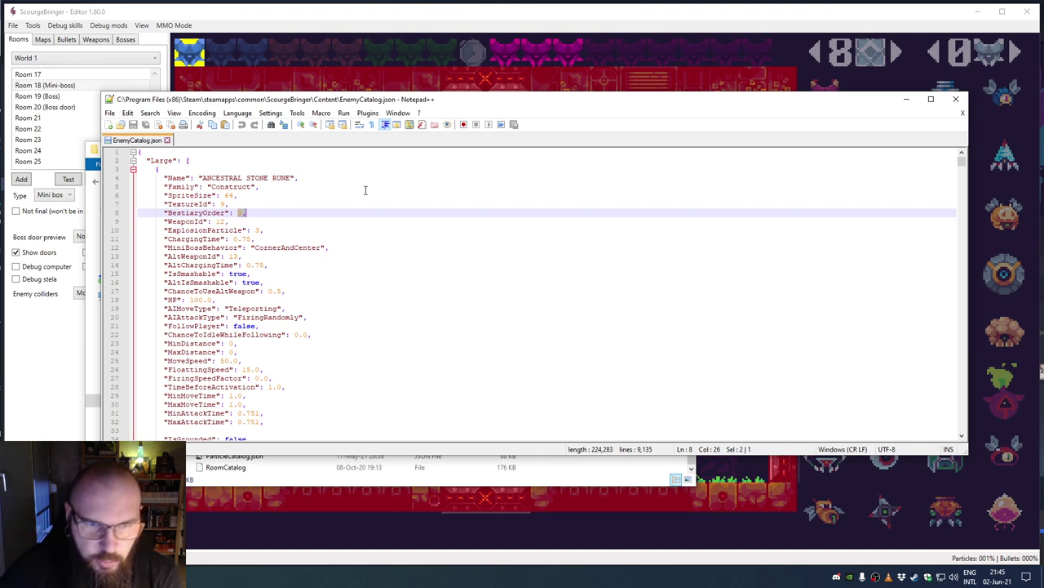
left_click(181, 221)
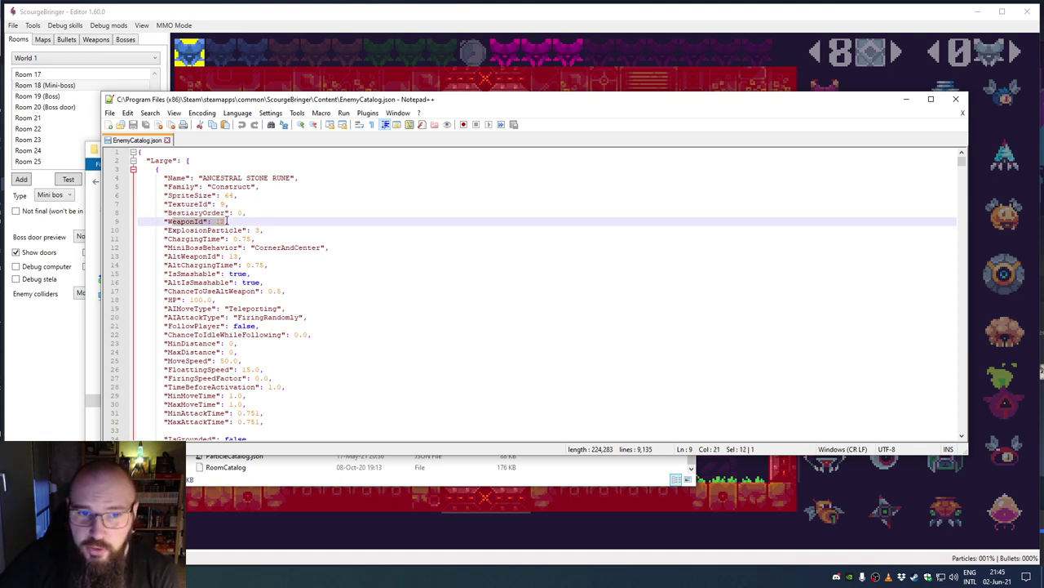
triple_click(219, 222)
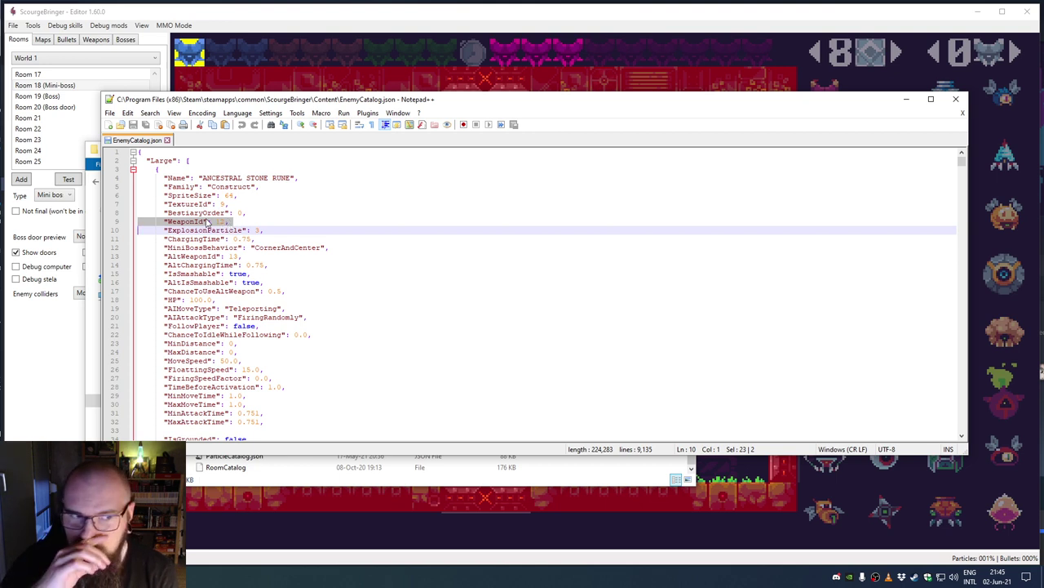
left_click(245, 213)
double_click(224, 222)
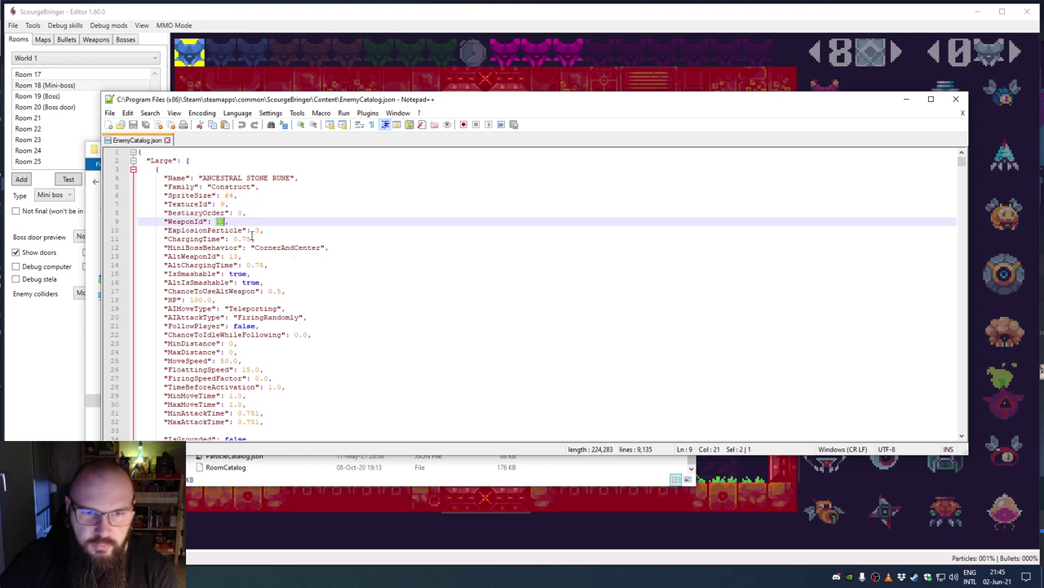
Step: Highlight the ExplosionParticle and ChargingTime settings of the ANCESTRAL STONE RUNE entry
double_click(201, 230)
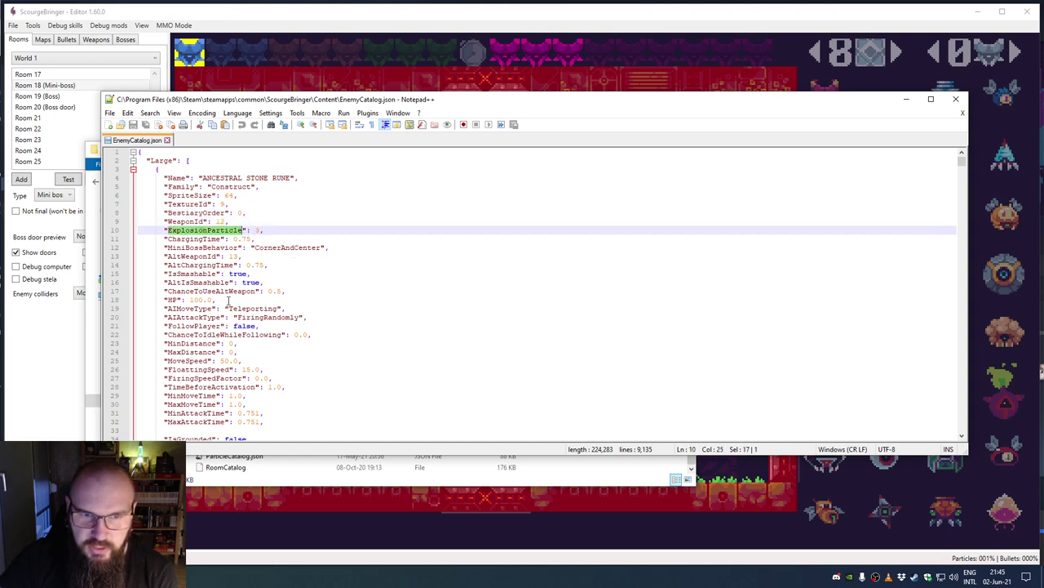
double_click(258, 230)
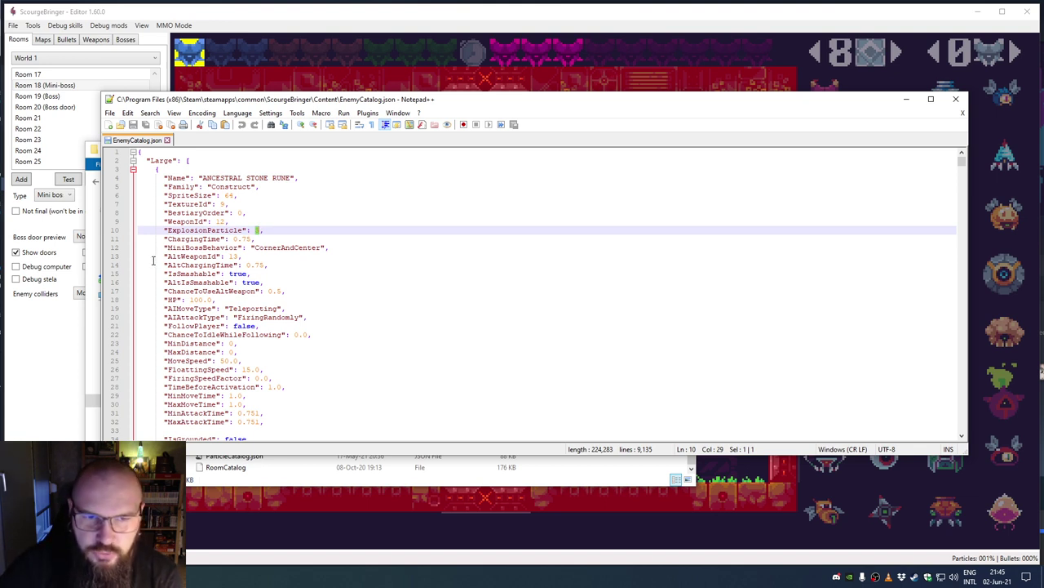
double_click(180, 239)
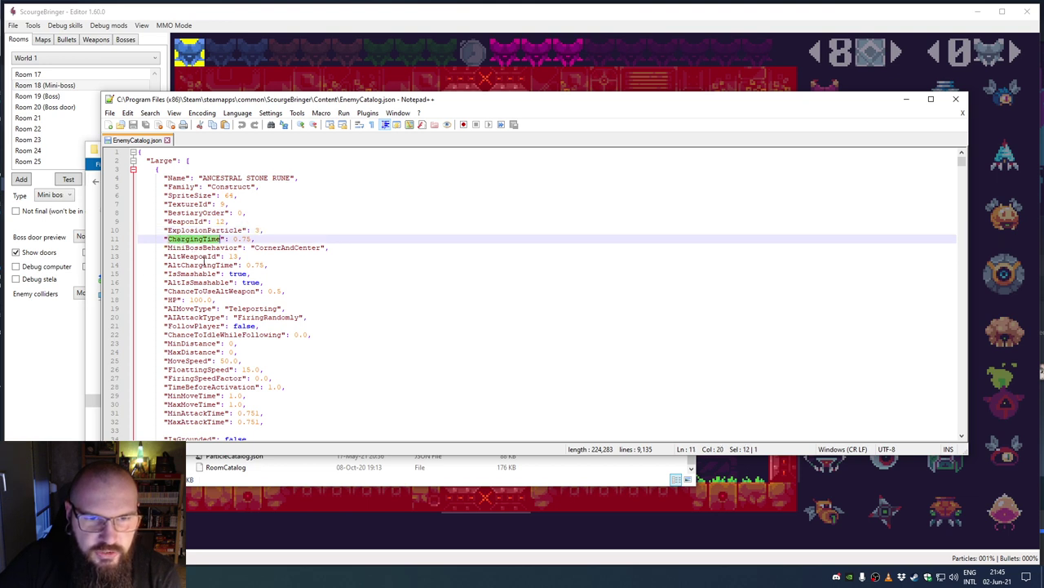
left_click_drag(258, 241, 165, 243)
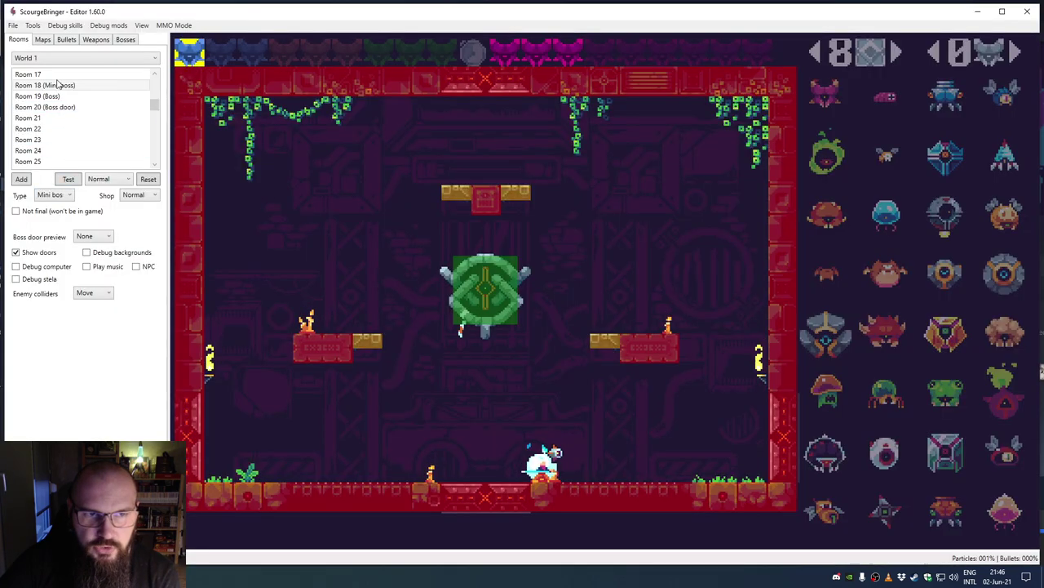
Step: In the ScourgeBringer editor, place the purple horned enemy in the first wave of Room 0 (Spawn), test the room and reset it
scroll(57, 82, "up", 6)
left_click(88, 74)
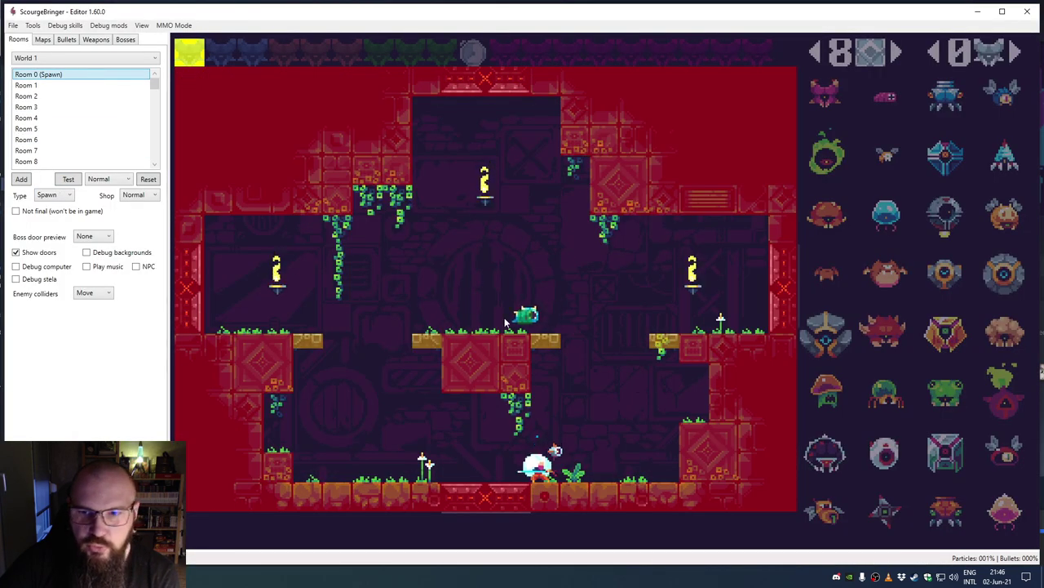
left_click(825, 96)
left_click(582, 307)
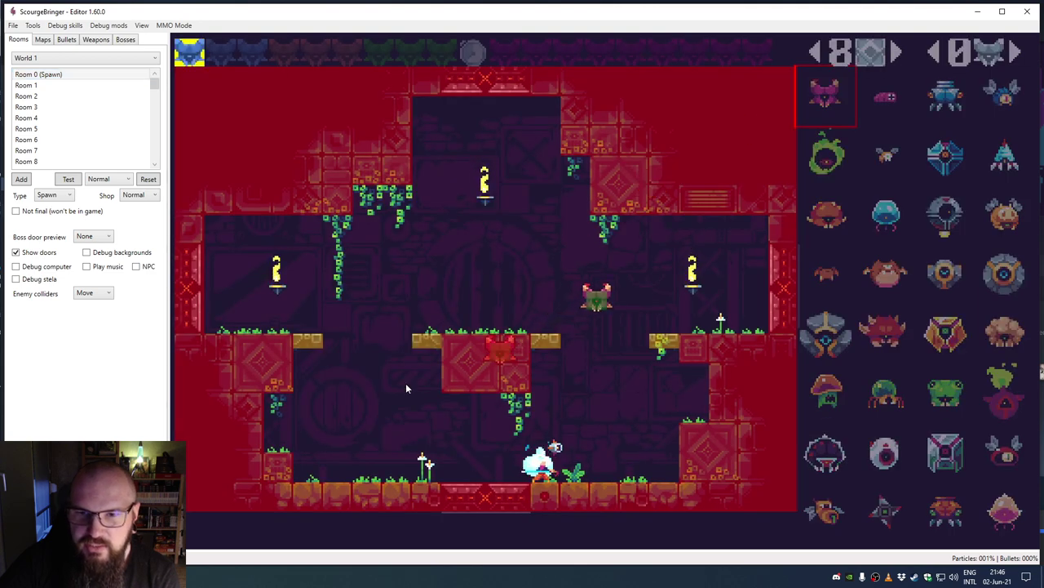
left_click(69, 179)
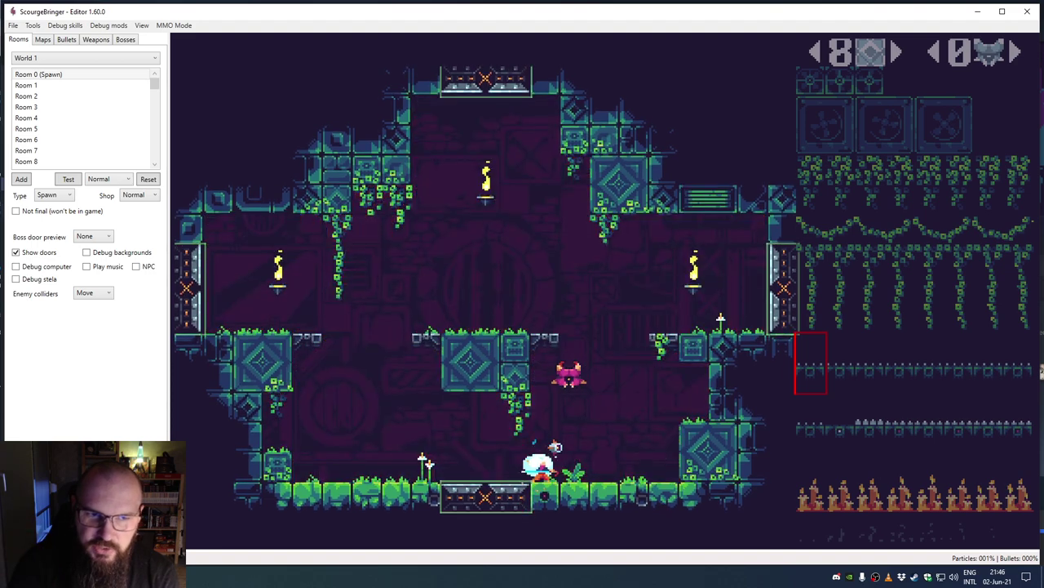
left_click(147, 180)
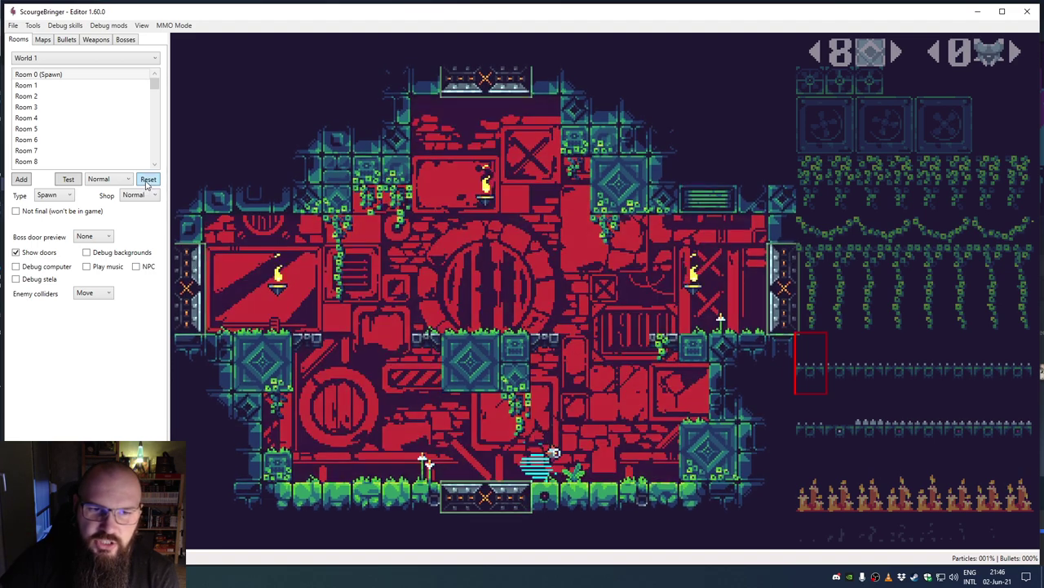
Step: Return to EnemyCatalog.json in Notepad++ and highlight the ChargingTime line and the MiniBossBehavior setting with its CornerAndCenter value
key("alt+Tab")
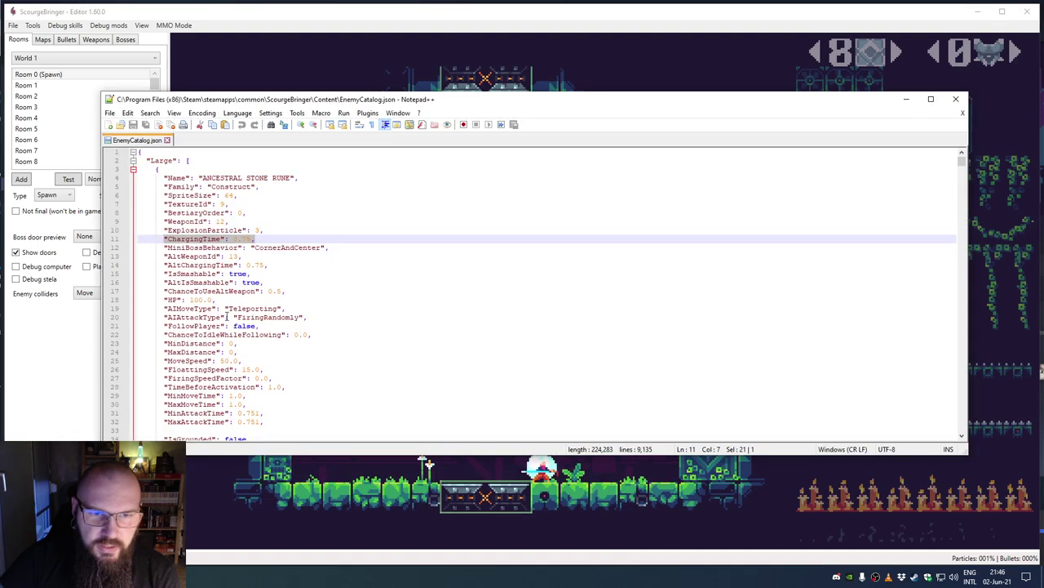
left_click_drag(256, 239, 164, 239)
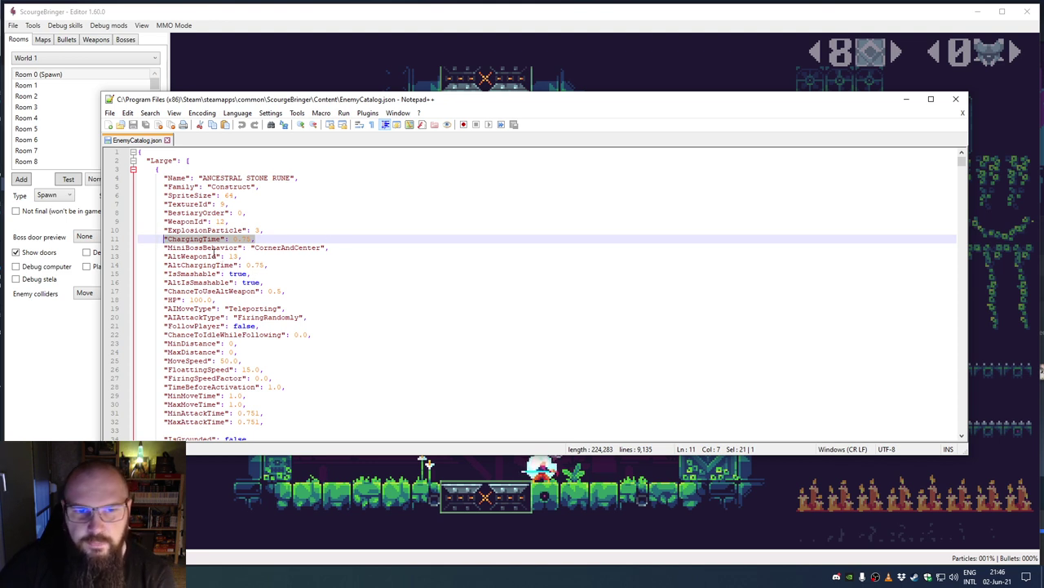
double_click(214, 248)
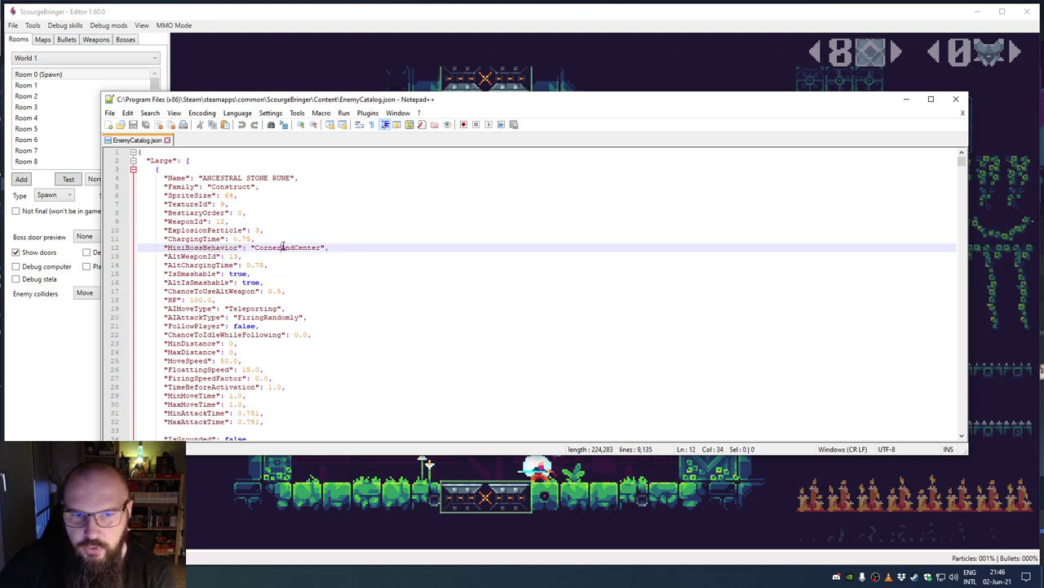
double_click(284, 248)
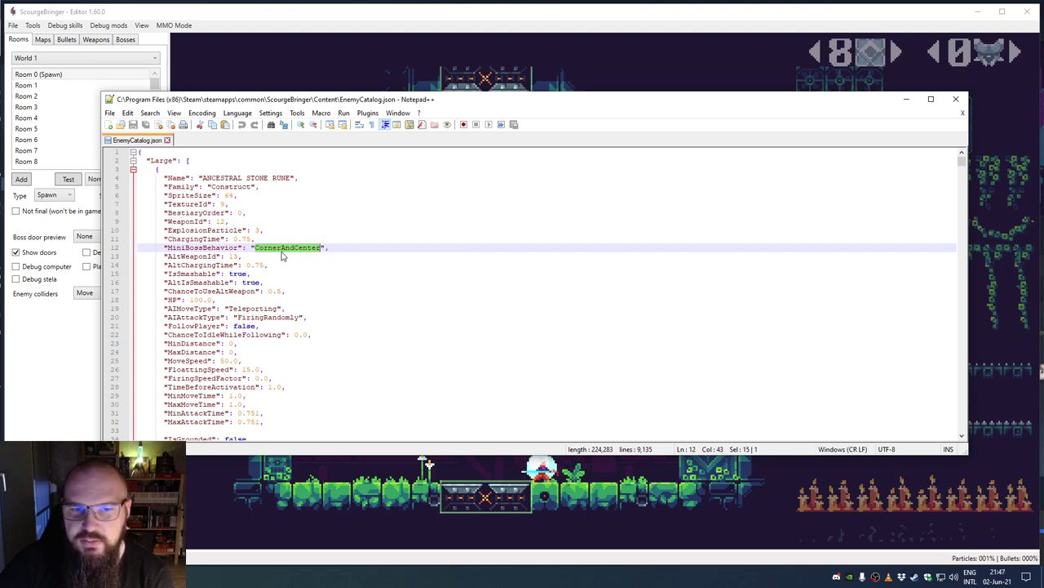
Step: Show Room 18 (Mini-boss) with its enemies in the ScourgeBringer editor, check MiniBossBehavior in EnemyCatalog.json, and return to the editor
key("alt+Tab")
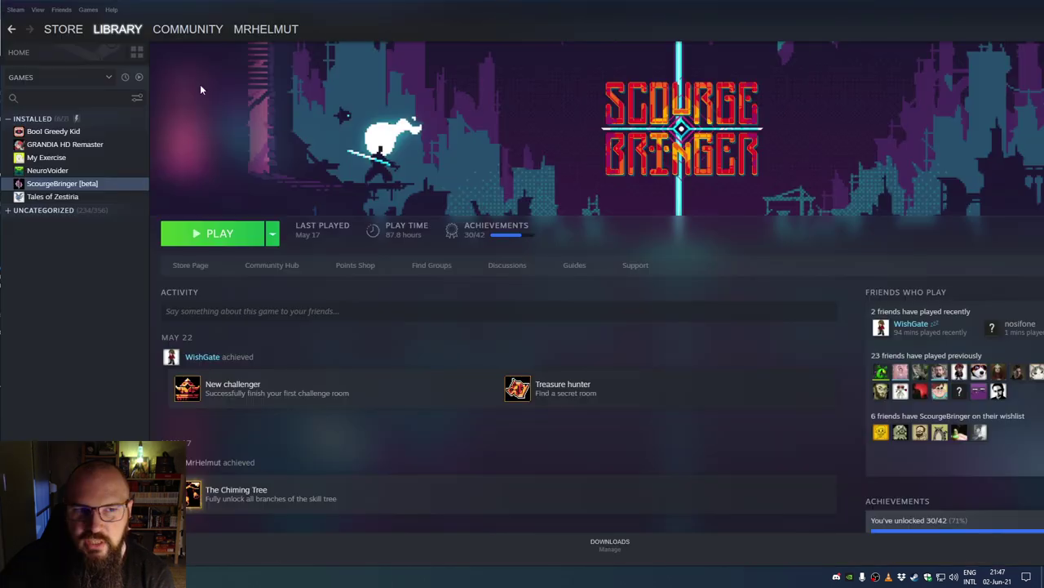
key("alt+Tab")
scroll(82, 114, "down", 6)
left_click(82, 96)
left_click(88, 86)
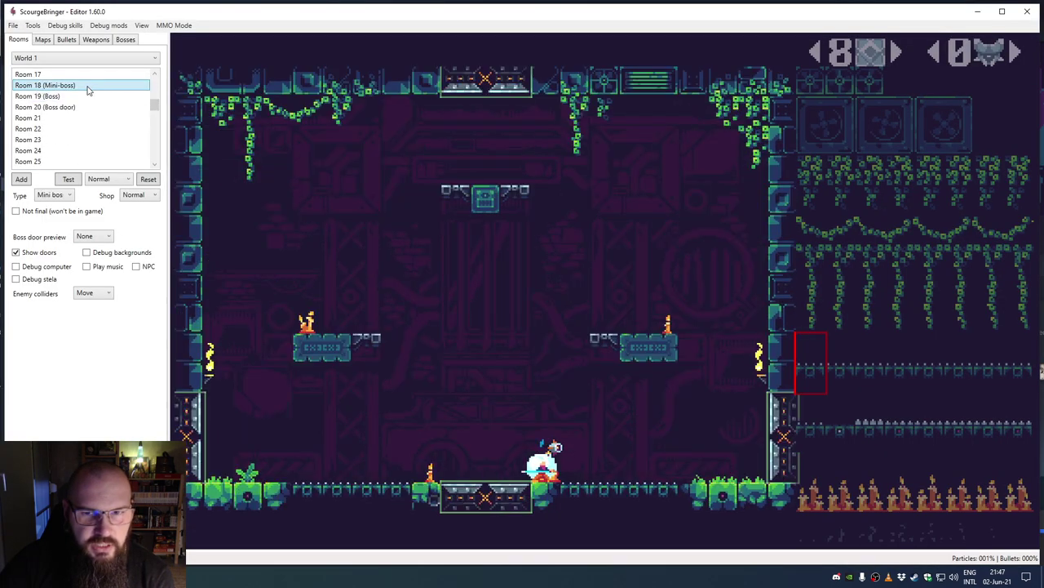
key("e")
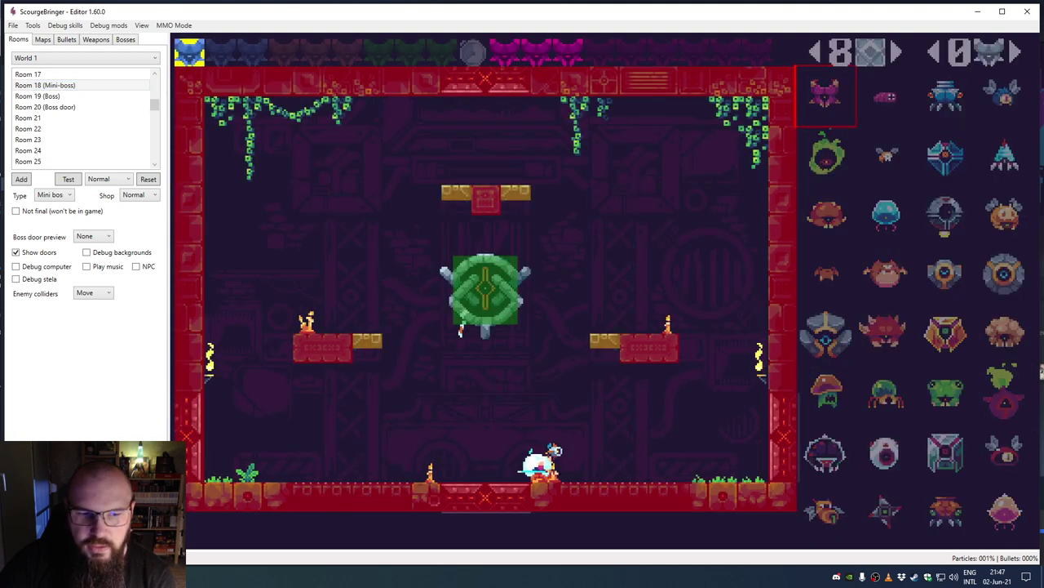
key("alt+Tab")
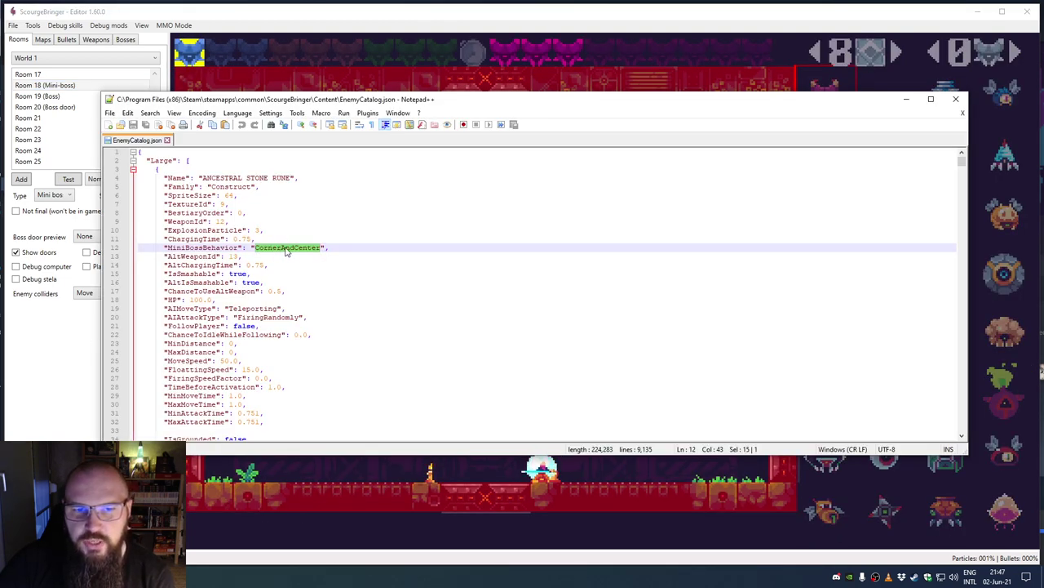
left_click(75, 385)
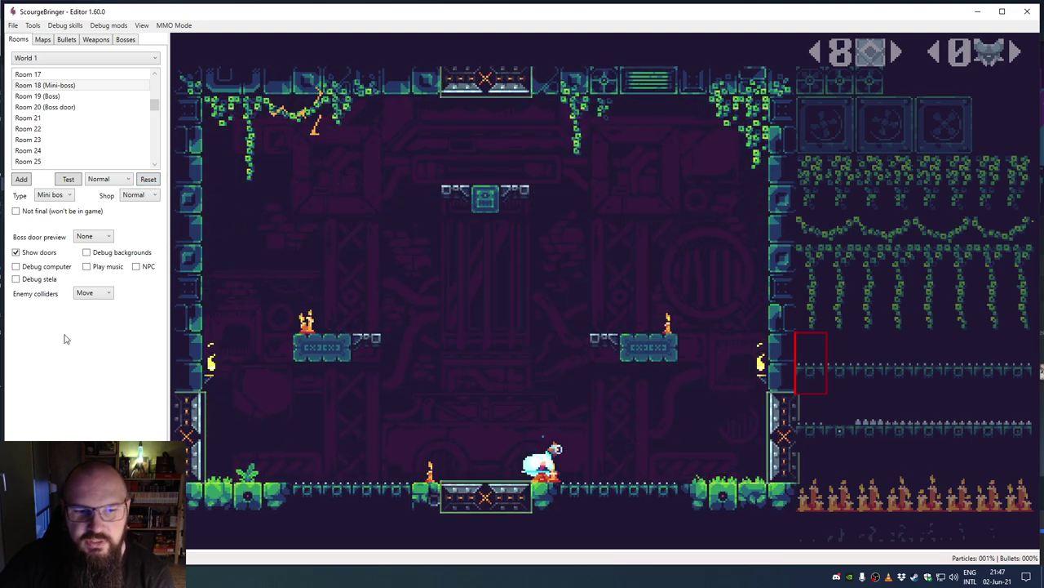
Step: Switch to EnemyCatalog.json in Notepad++ and compare the ANCESTRAL STONE RUNE entry with the CYCLOPS ICE SHIELD entry
key("alt+Tab")
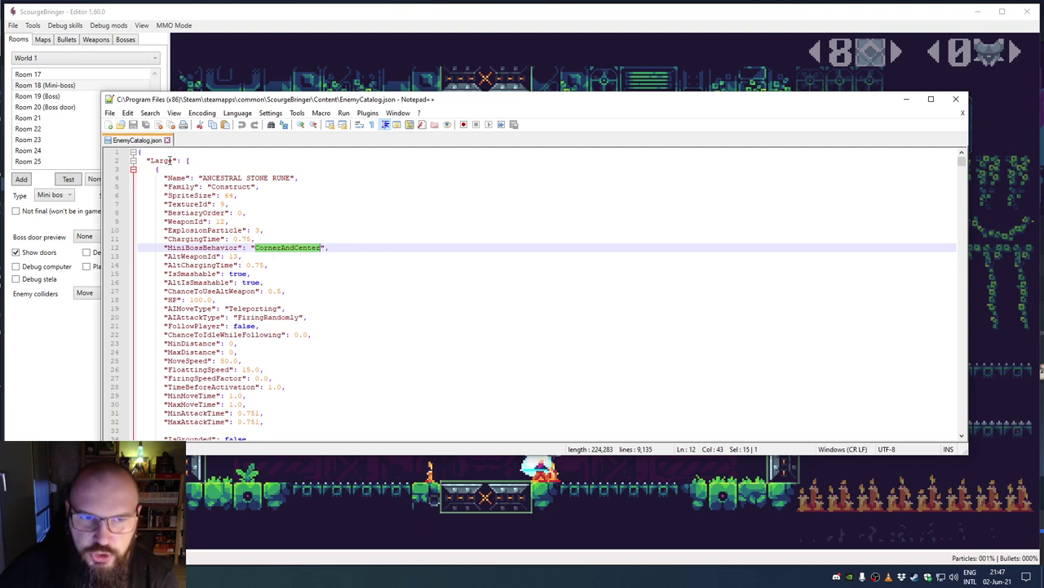
scroll(271, 280, "down", 20)
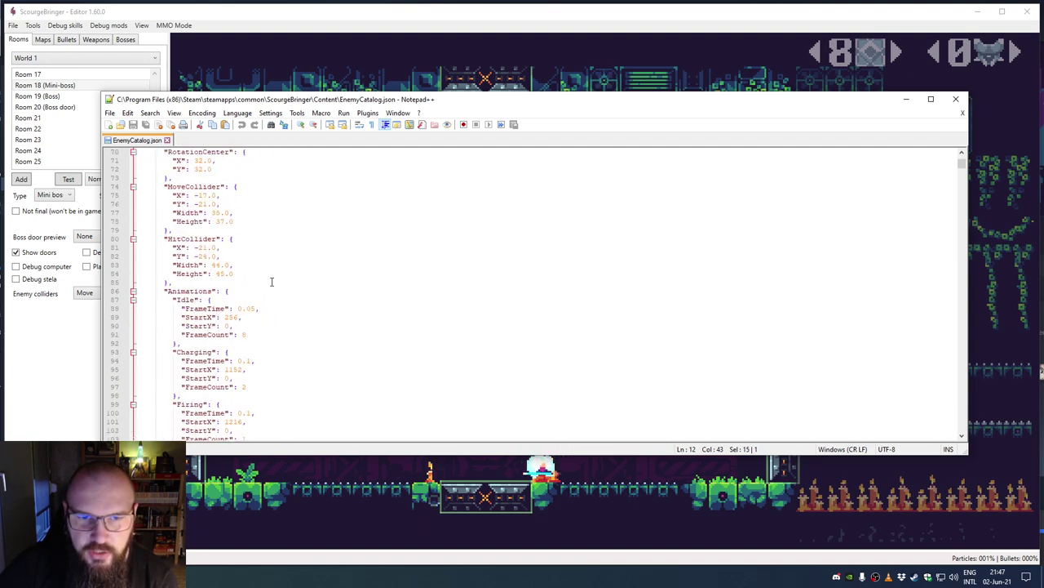
scroll(271, 280, "down", 9)
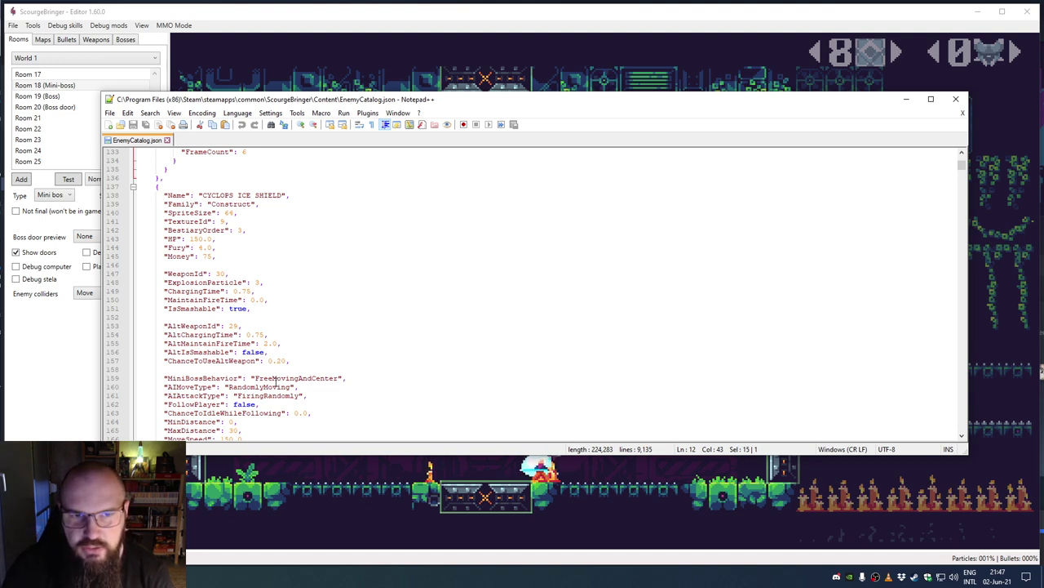
scroll(275, 381, "up", 12)
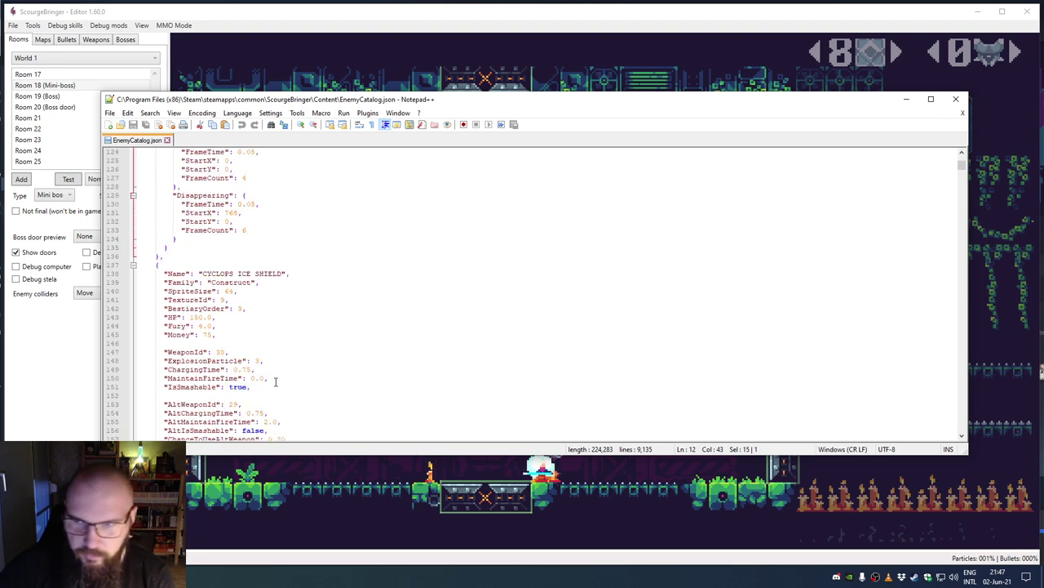
scroll(276, 381, "up", 20)
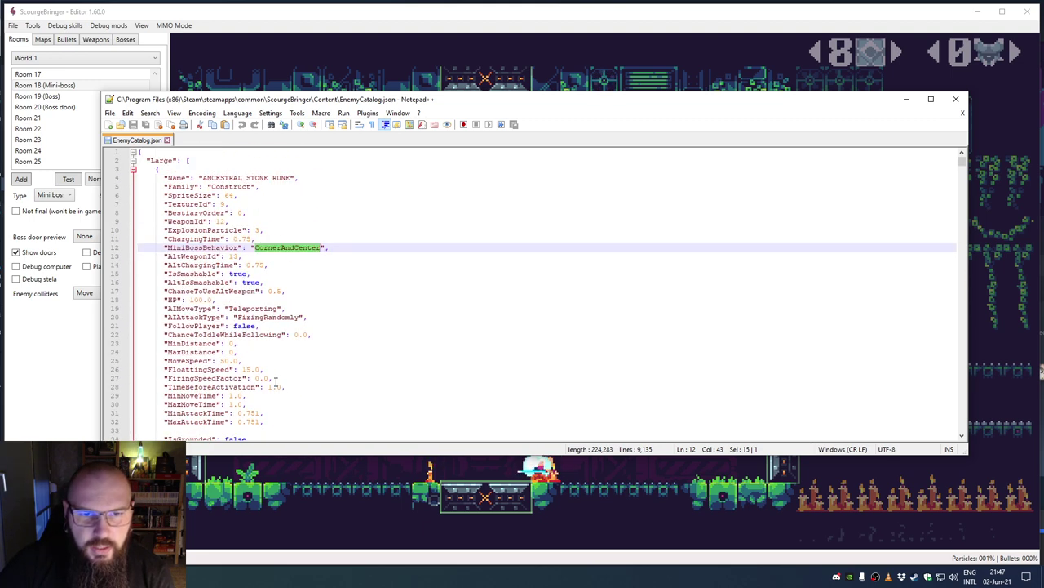
Step: Highlight the AltWeaponId, IsSmashable and AltIsSmashable properties of ANCESTRAL STONE RUNE, ending on the full IsSmashable entry
left_click_drag(167, 258, 242, 261)
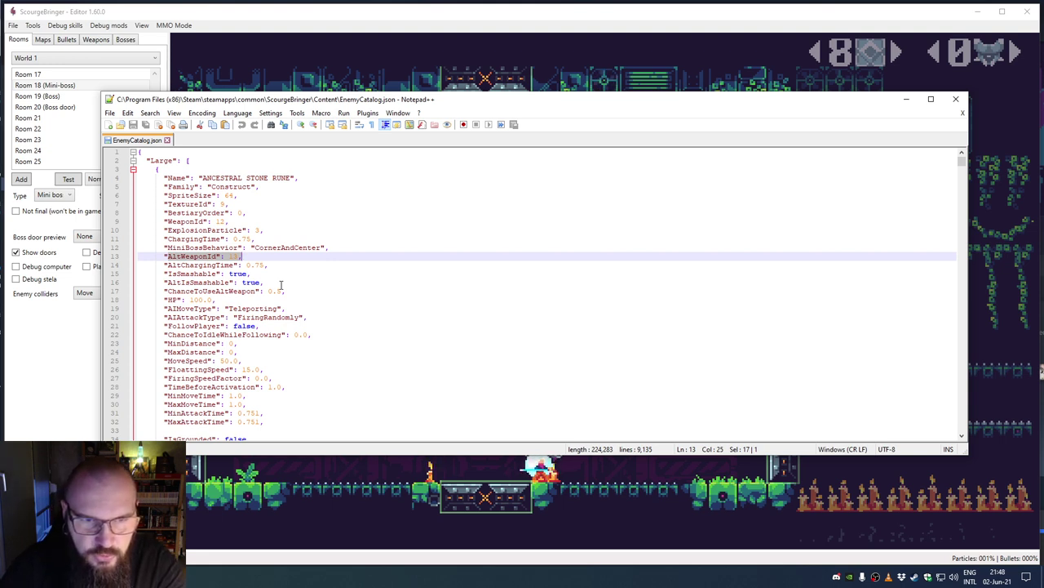
double_click(194, 274)
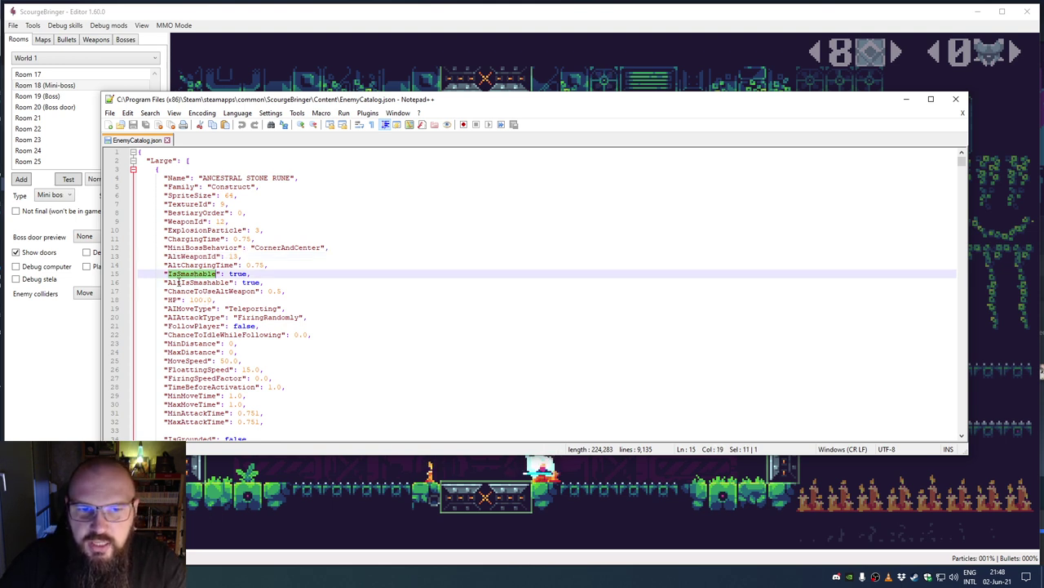
double_click(178, 283)
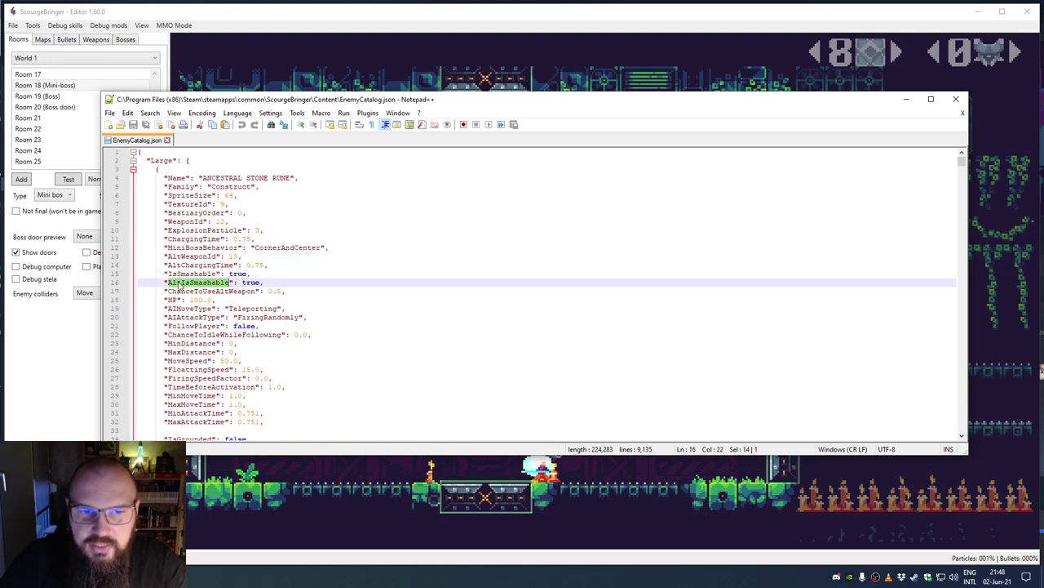
double_click(238, 274)
left_click_drag(164, 274, 250, 277)
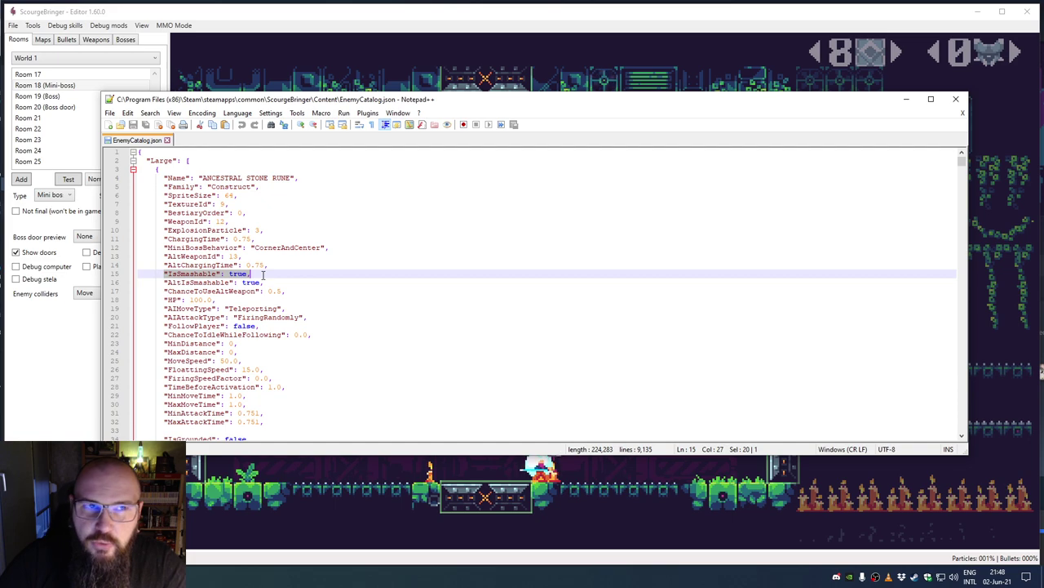
Step: Switch to the ScourgeBringer editor, play-test the mini-boss fight in Room 18, and reset the test
key("alt+Tab")
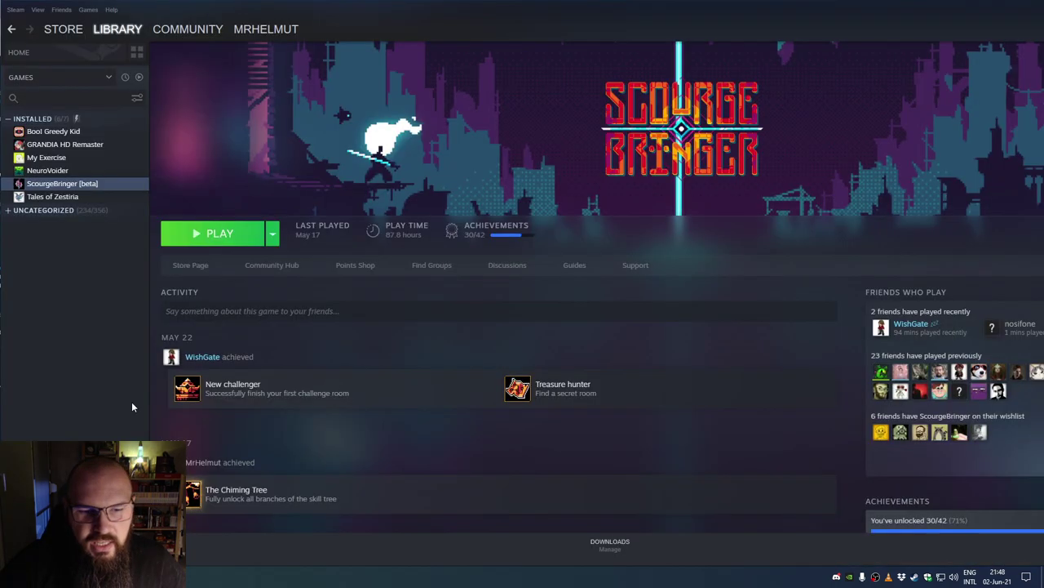
key("alt+Tab")
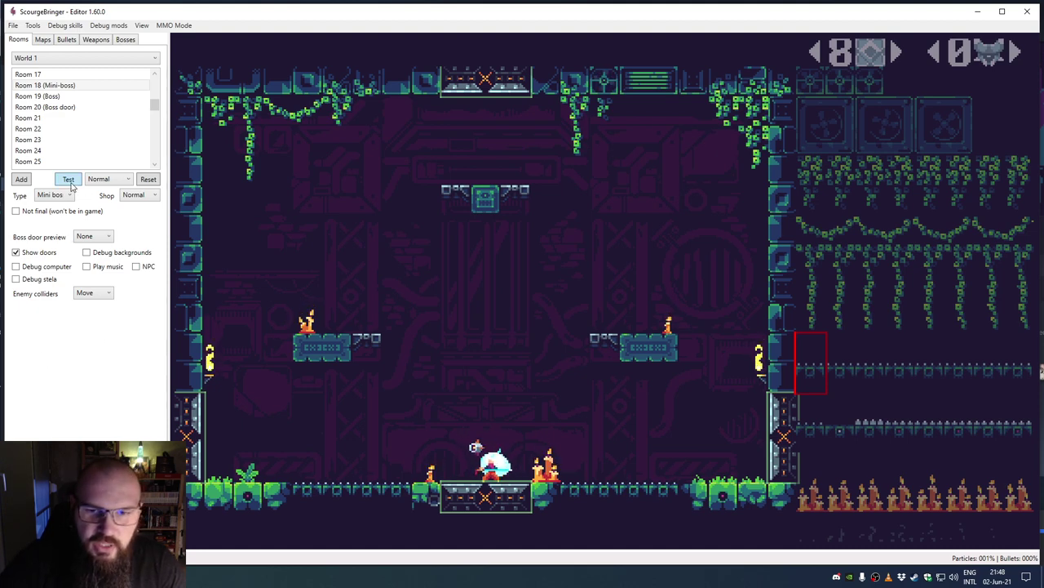
key("space")
key("d")
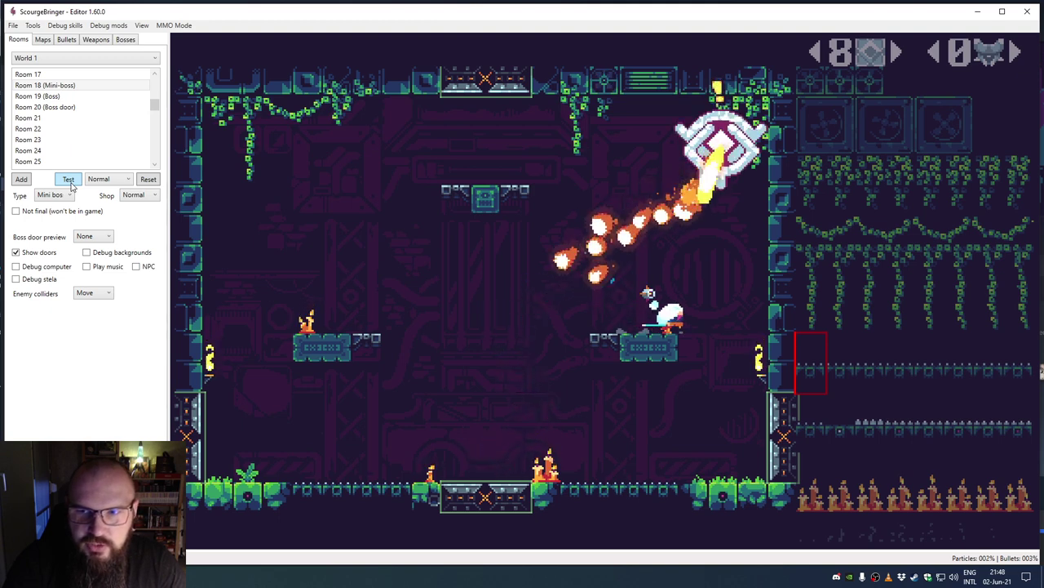
key("a")
key("space")
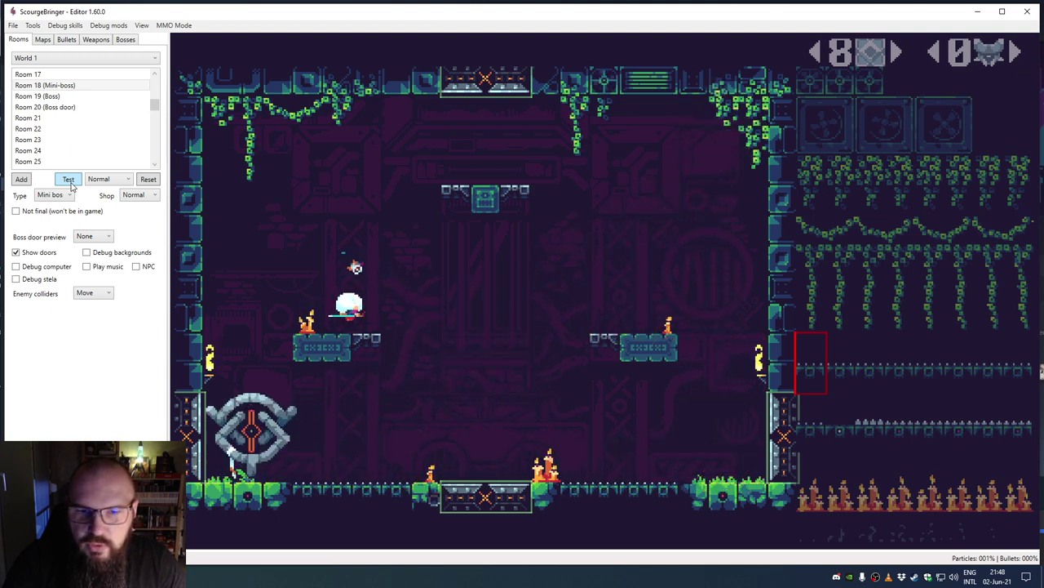
key("a")
key("space")
key("d")
key("space")
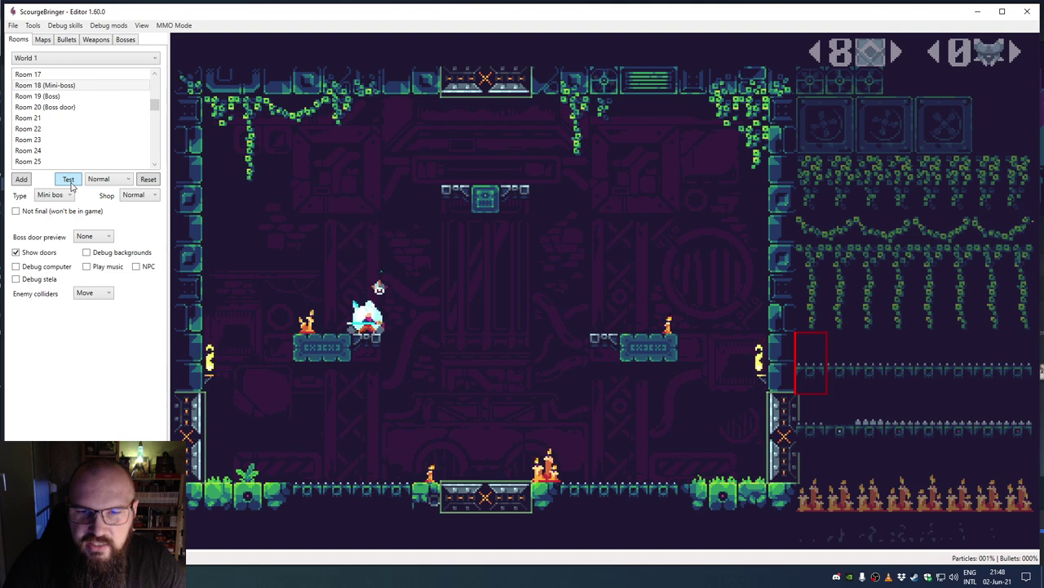
key("d")
key("space")
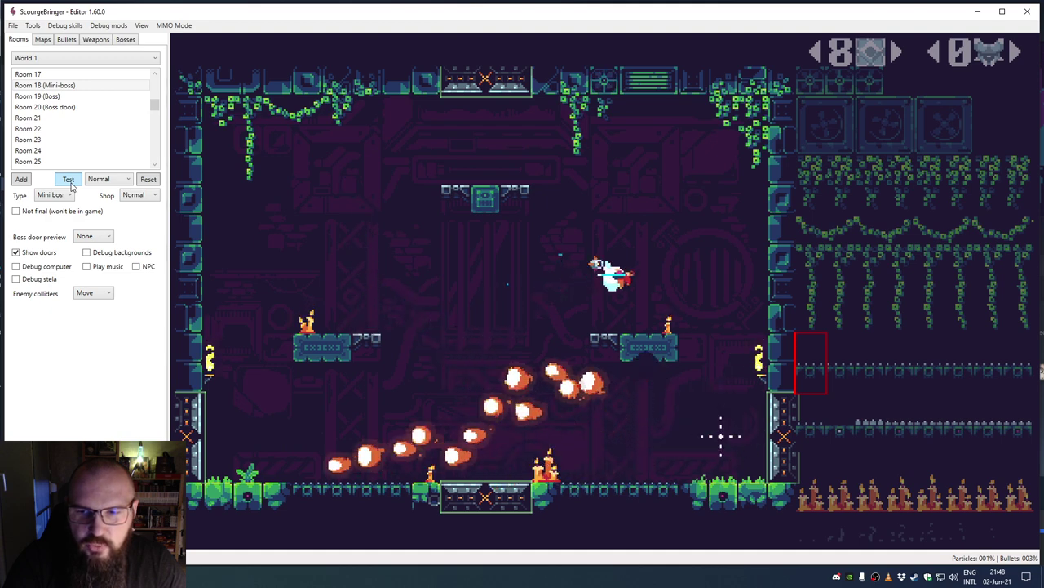
key("a")
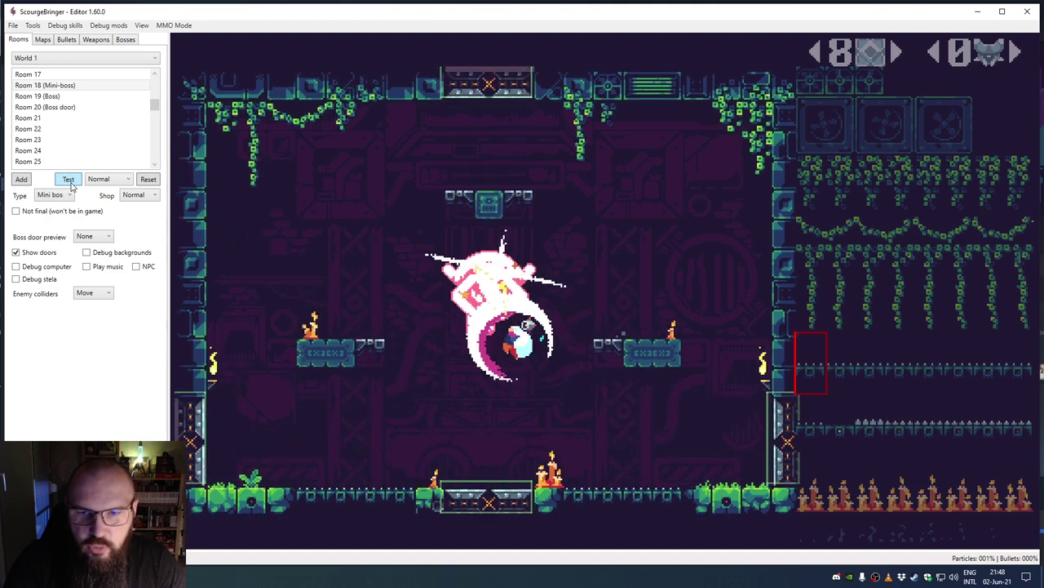
key("a")
key("space")
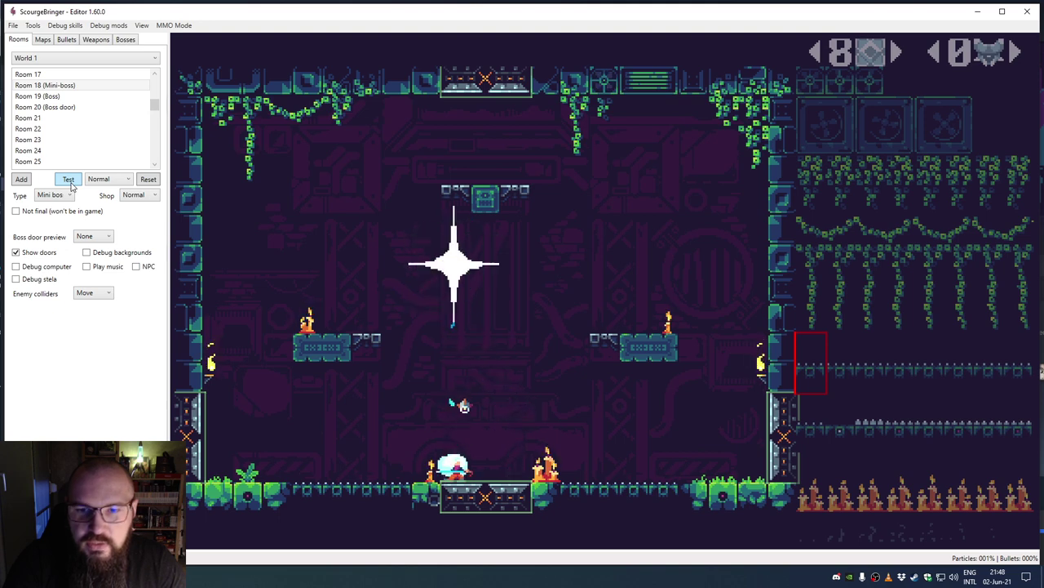
key("Right")
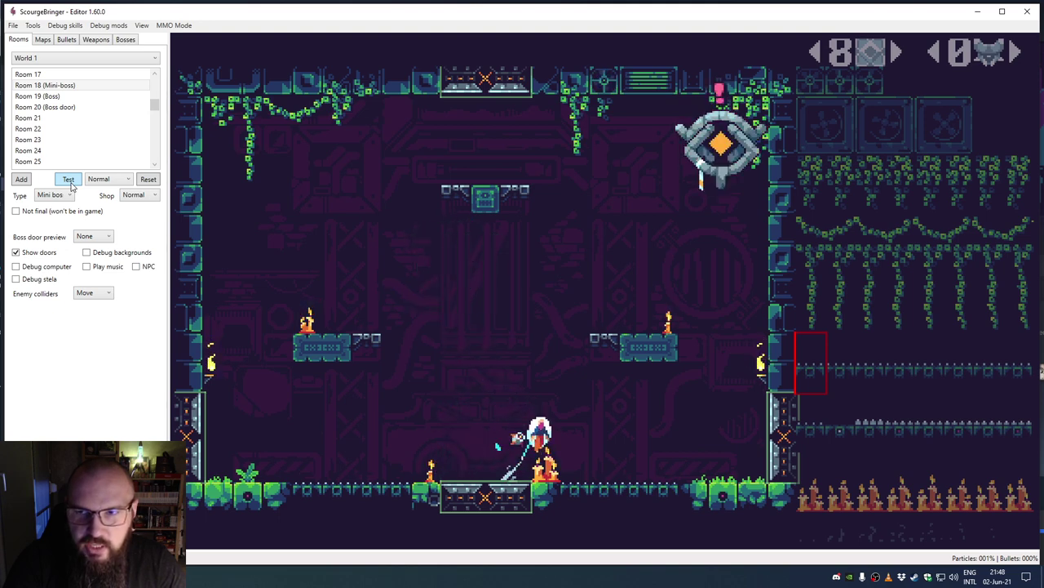
key("Left")
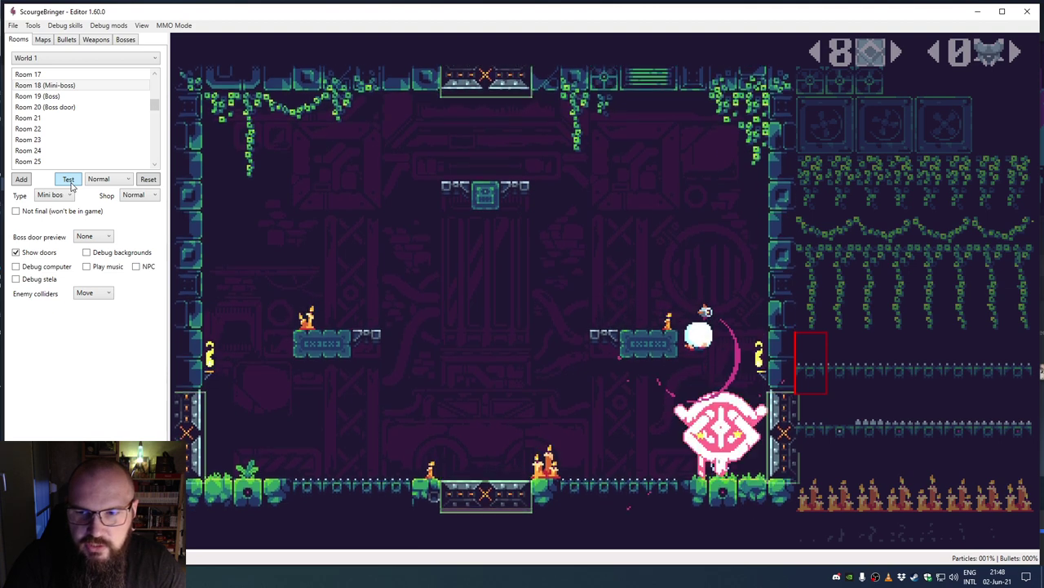
key("Left")
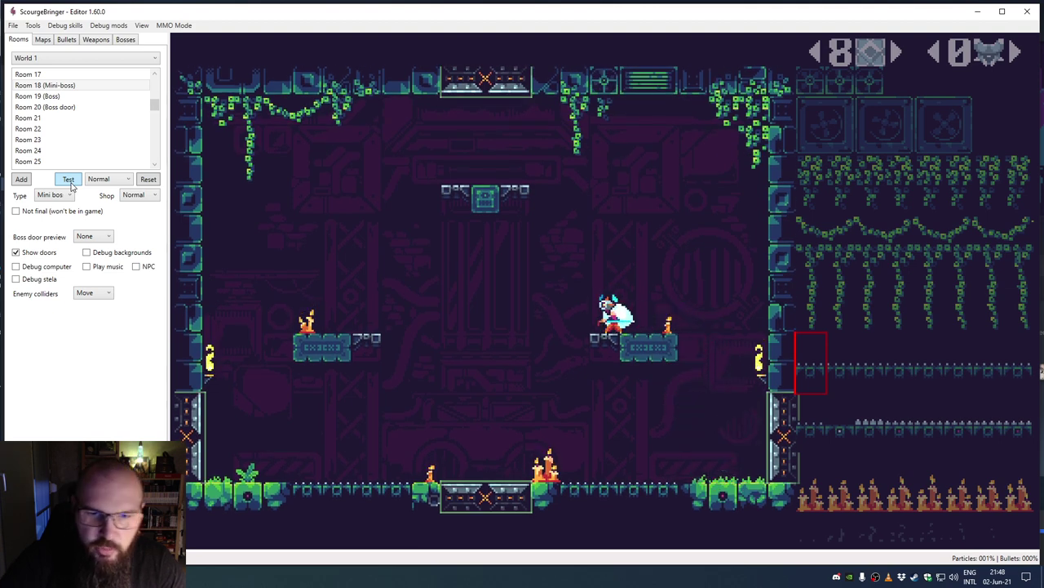
left_click(148, 179)
Step: Return to EnemyCatalog.json in Notepad++ and highlight the IsSmashable value, the ChanceToUseAltWeapon property and the HP entry
key("alt+Tab")
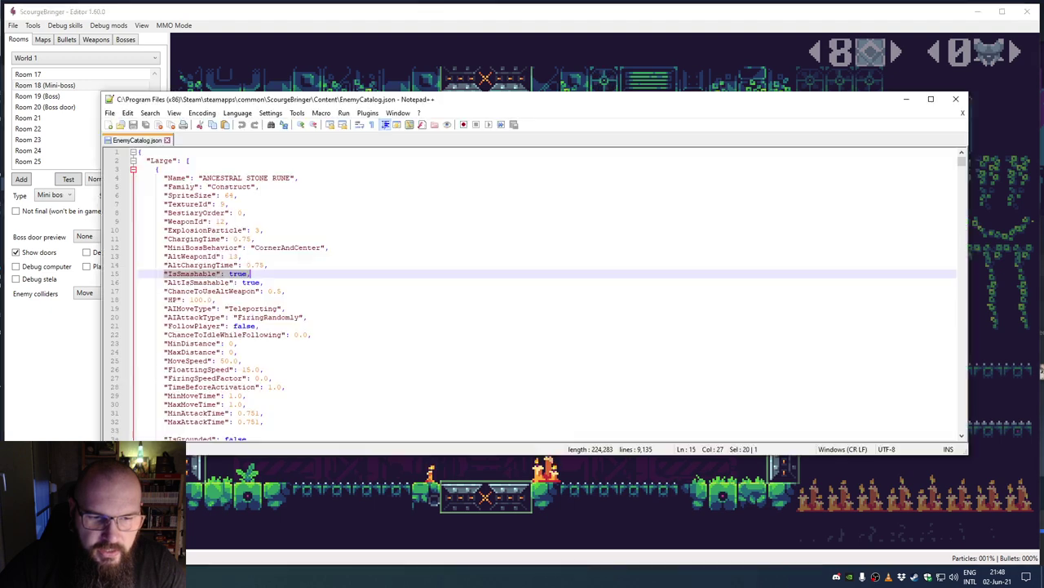
double_click(237, 274)
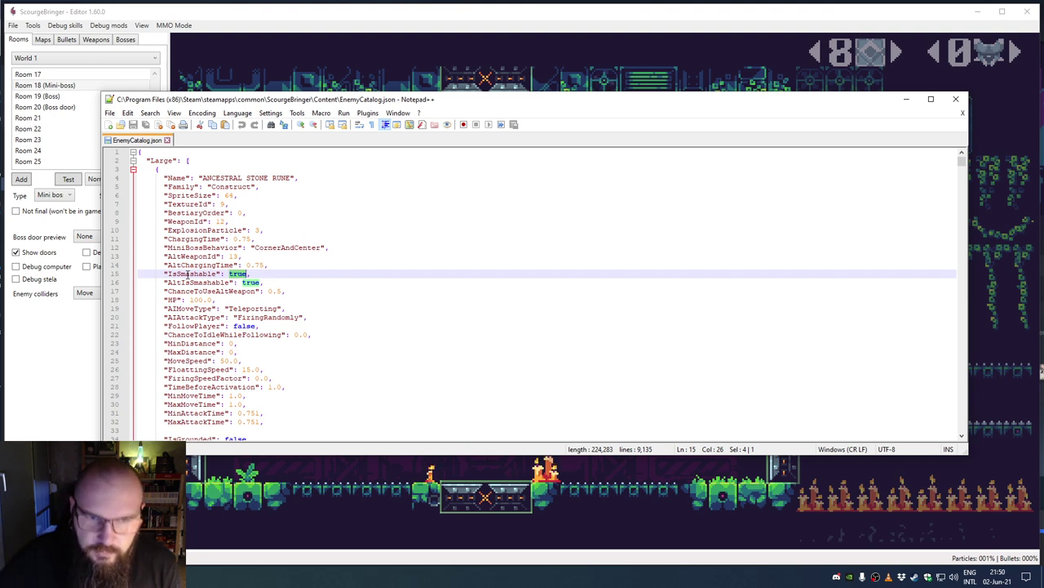
double_click(227, 292)
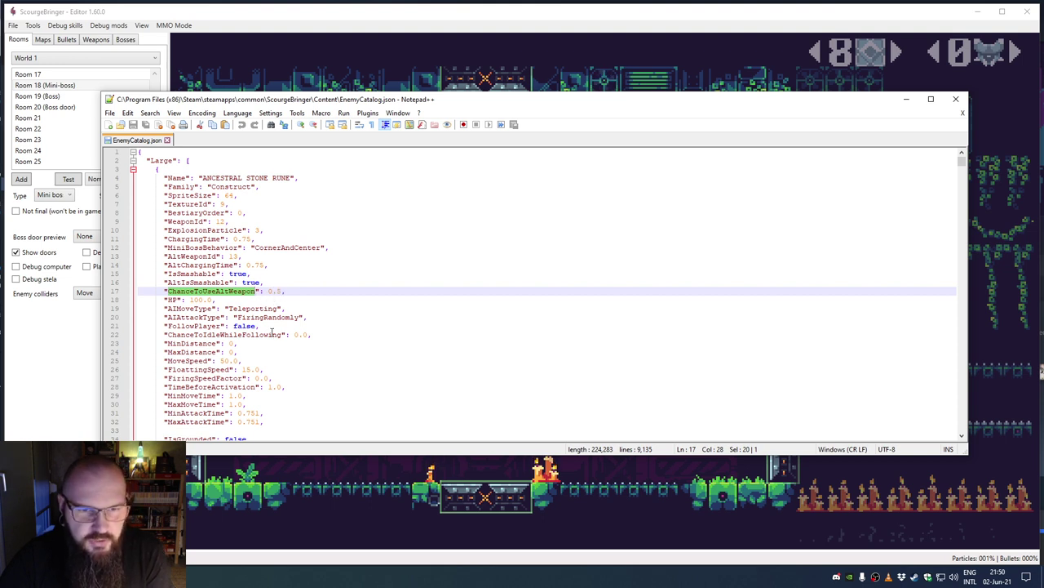
left_click_drag(162, 301, 266, 300)
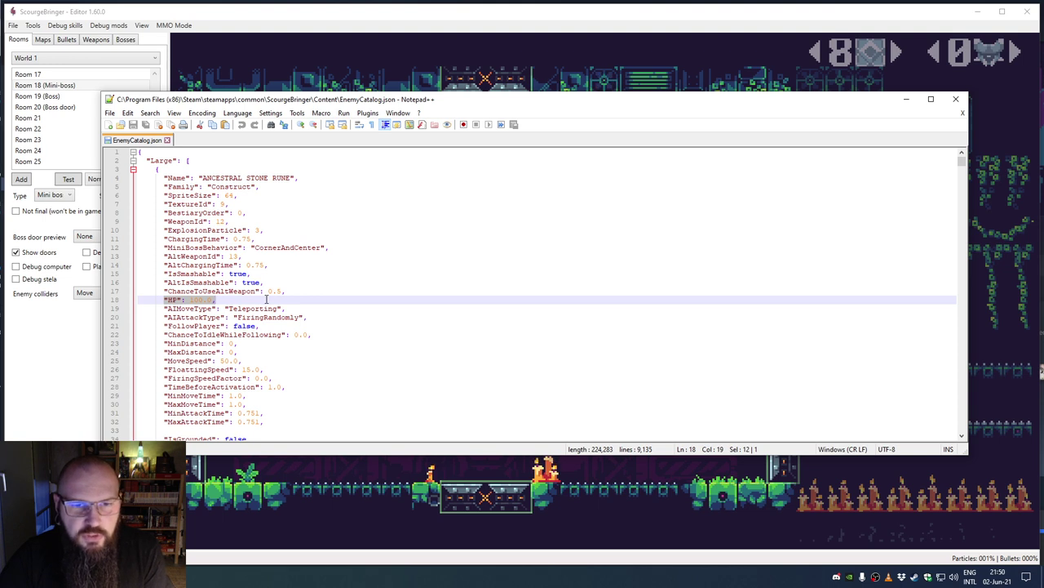
Step: Highlight the AIMoveType and AIAttackType properties of ANCESTRAL STONE RUNE together with their values
double_click(190, 309)
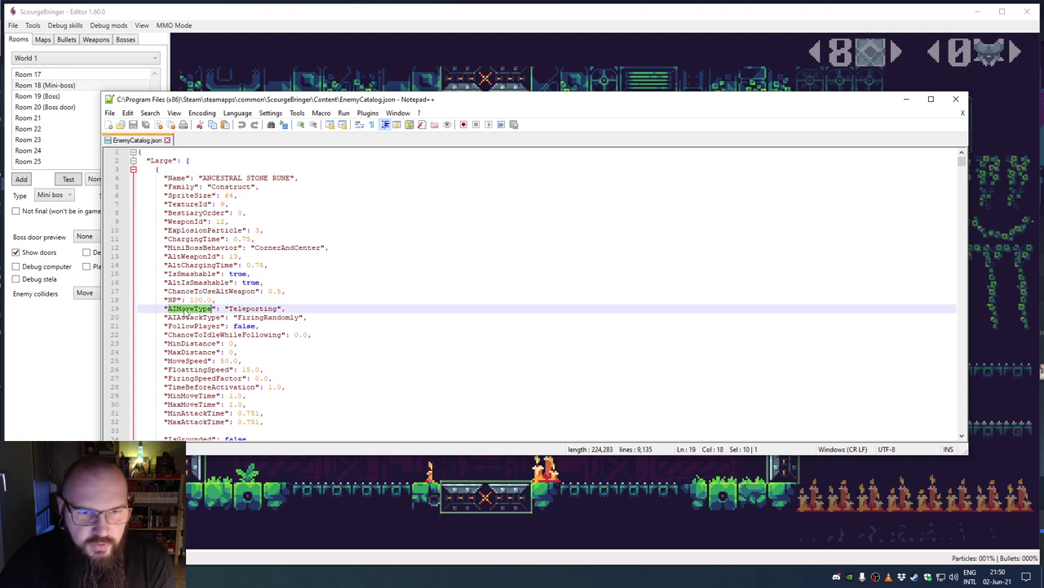
double_click(246, 309)
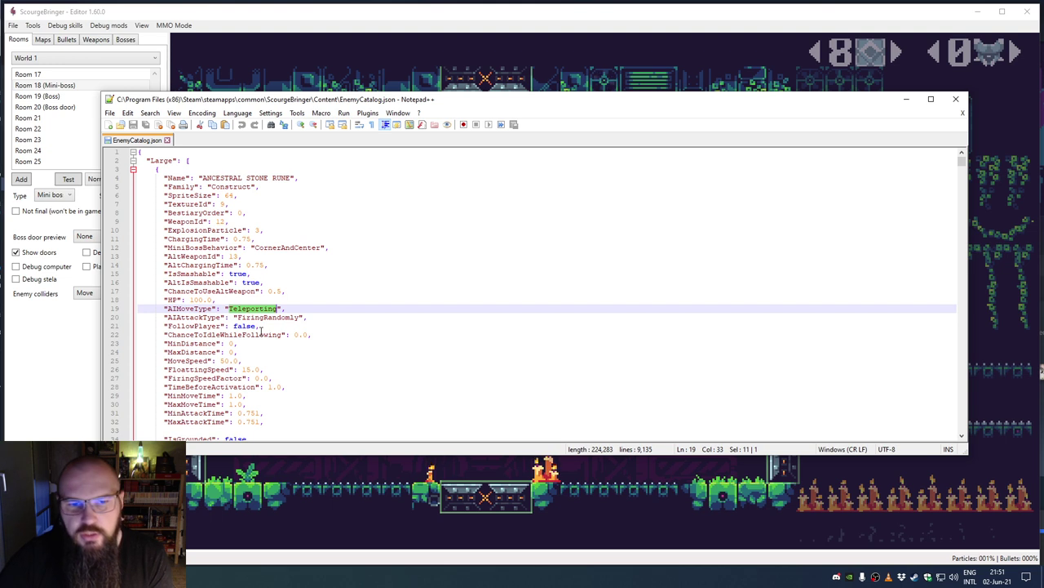
double_click(204, 317)
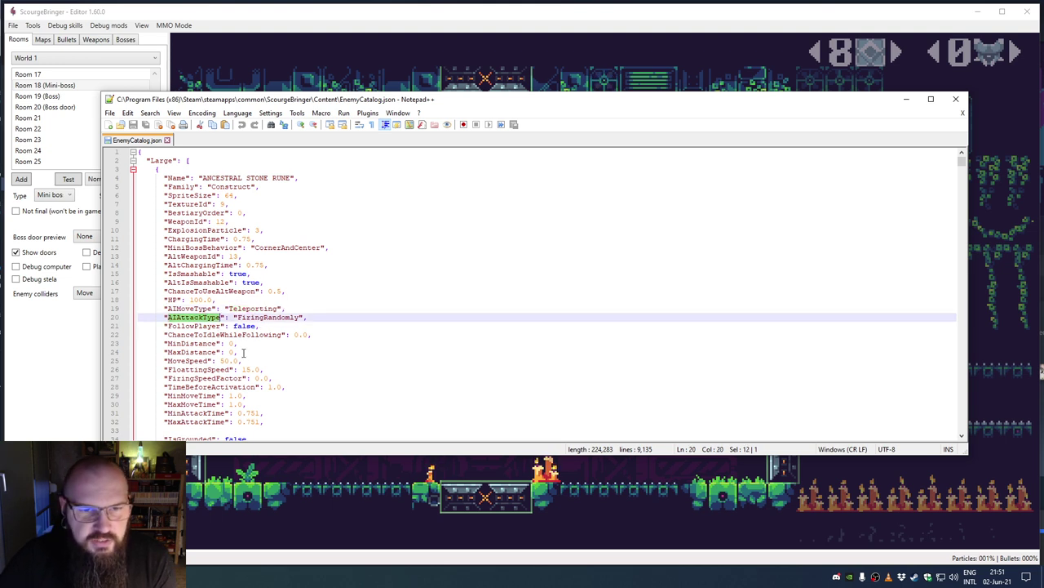
double_click(269, 316)
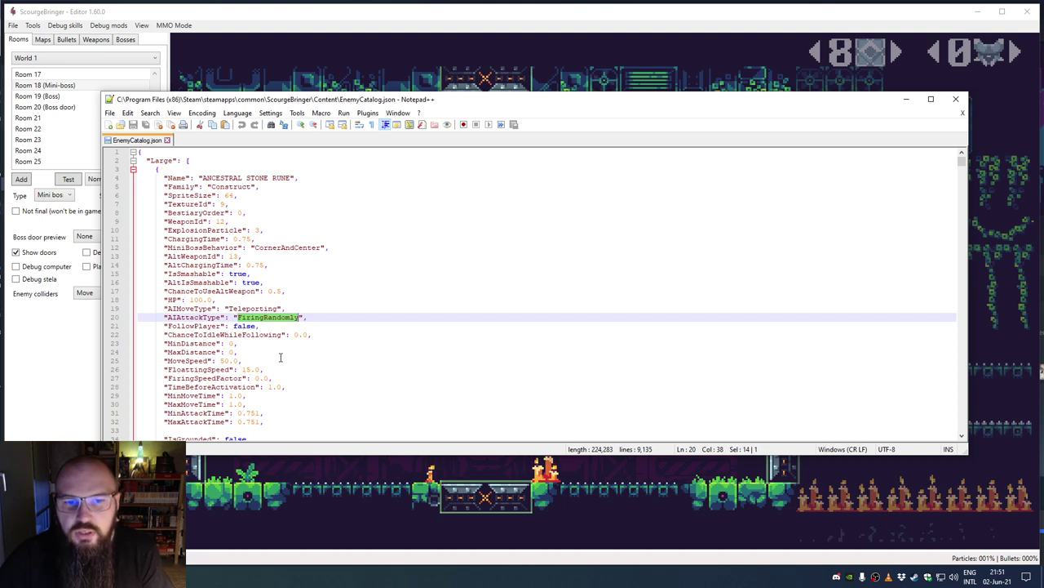
Step: Highlight the FollowPlayer value and the ChanceToIdleWhileFollowing, MinDistance and MaxDistance properties
left_click(200, 325)
double_click(245, 325)
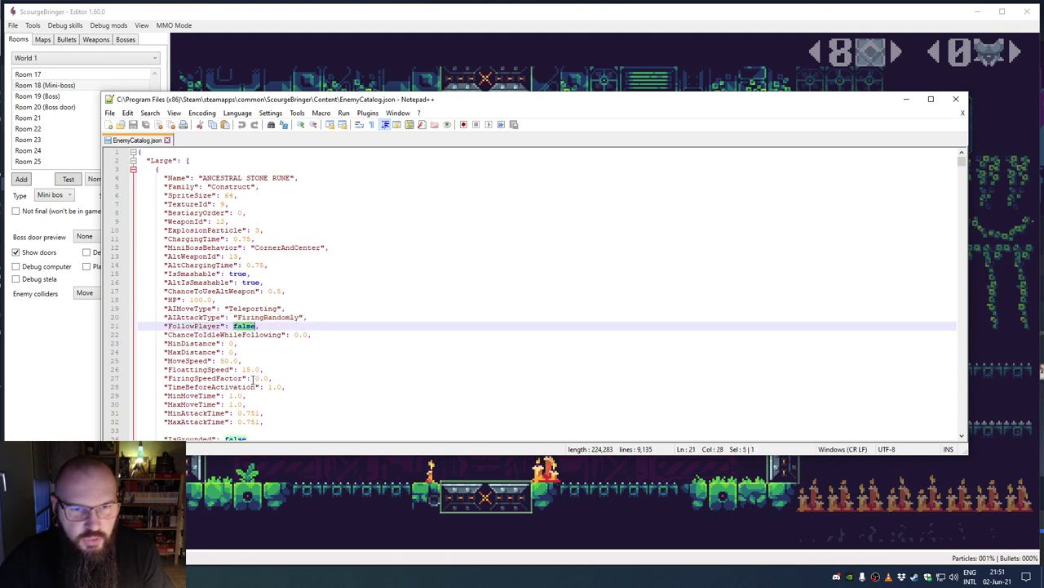
double_click(187, 335)
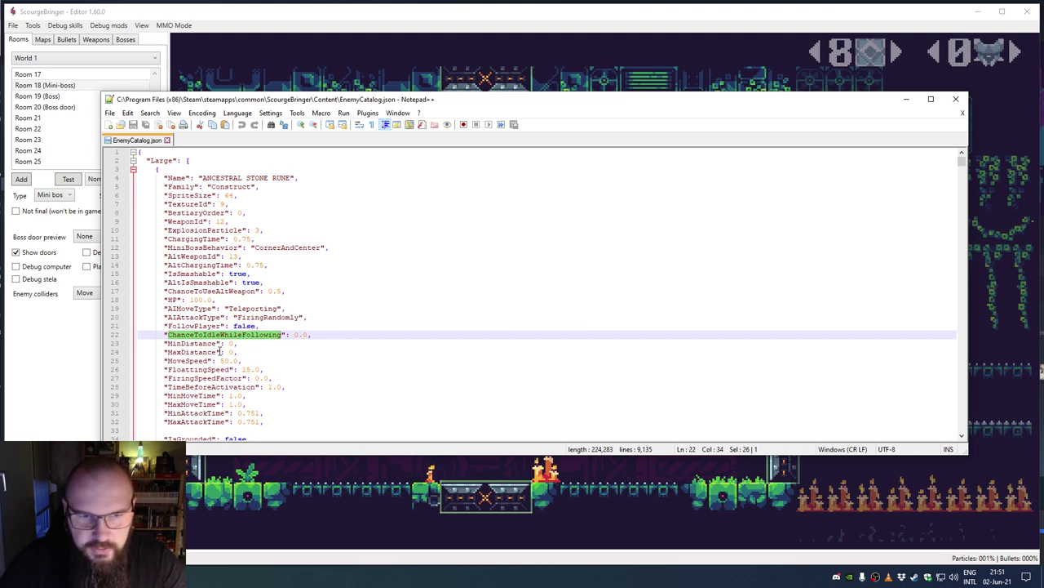
double_click(195, 344)
double_click(192, 351)
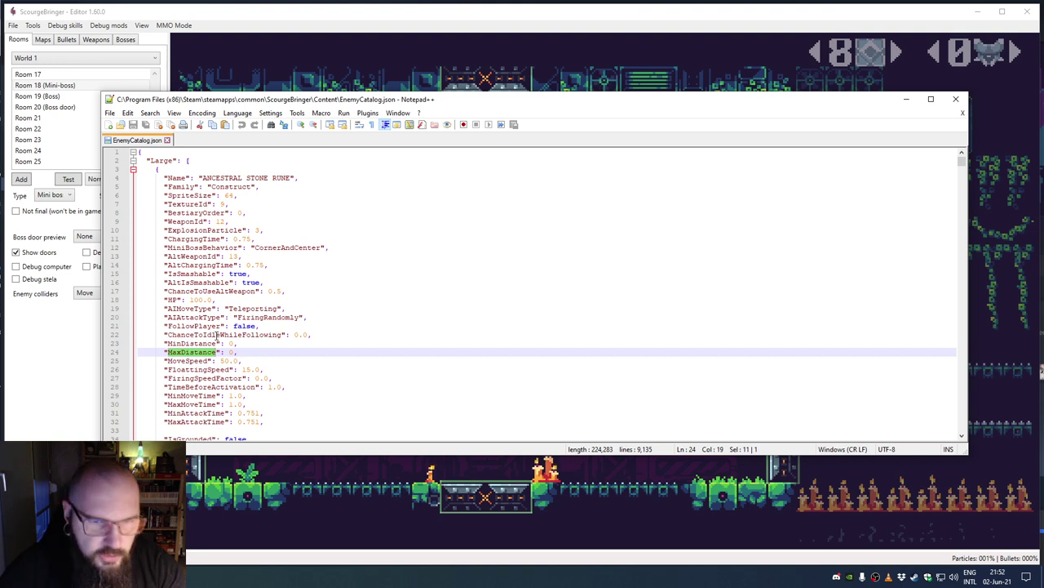
Step: Highlight the whole MoveSpeed line of ANCESTRAL STONE RUNE and move on to the floating speed property
double_click(204, 361)
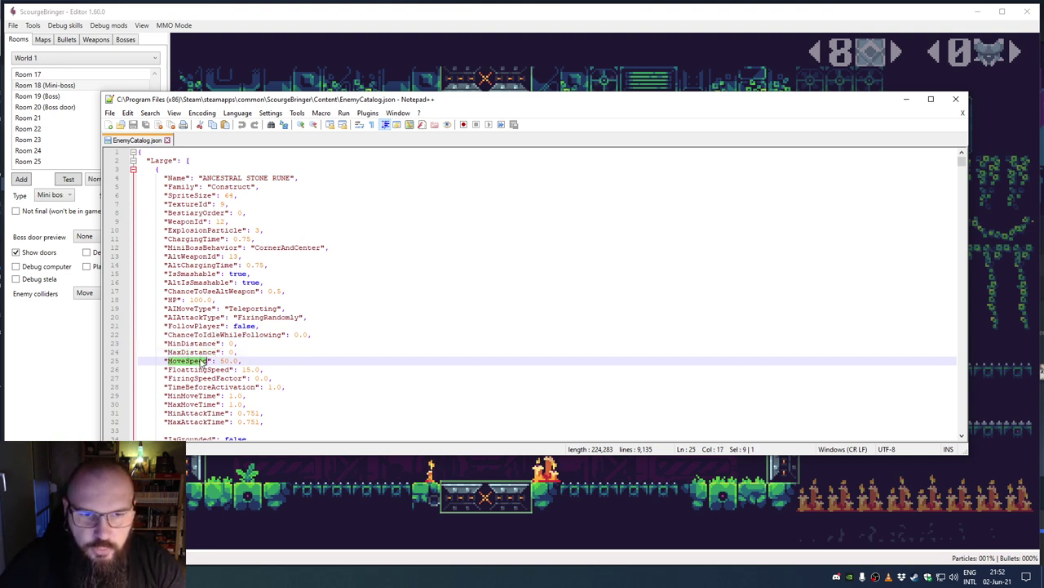
left_click(245, 360)
key("shift+Home")
key("shift+Home")
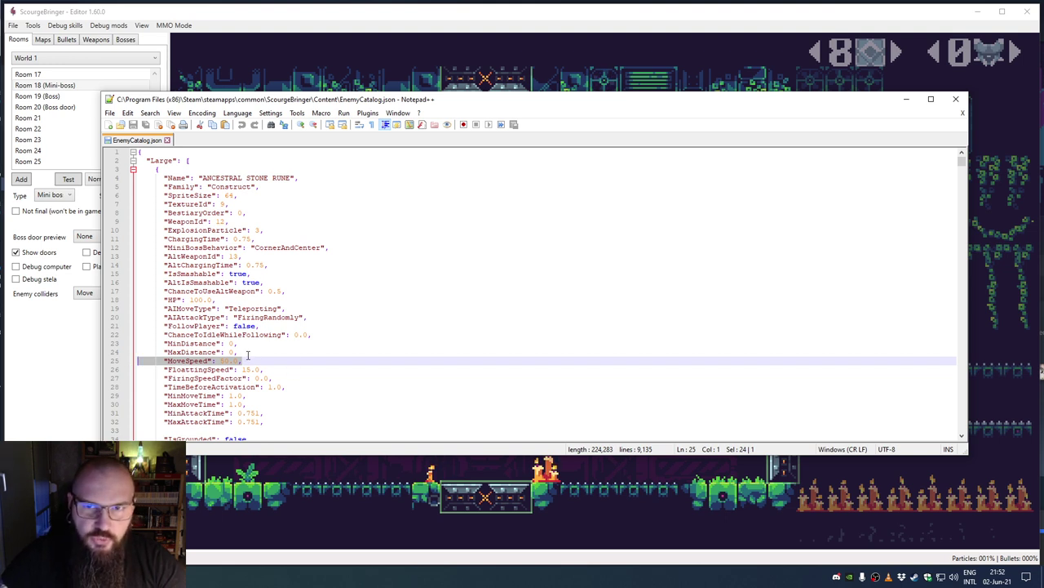
left_click(186, 370)
Step: Switch to the ScourgeBringer editor and open Room 0 (Spawn) of World 1
left_click(46, 351)
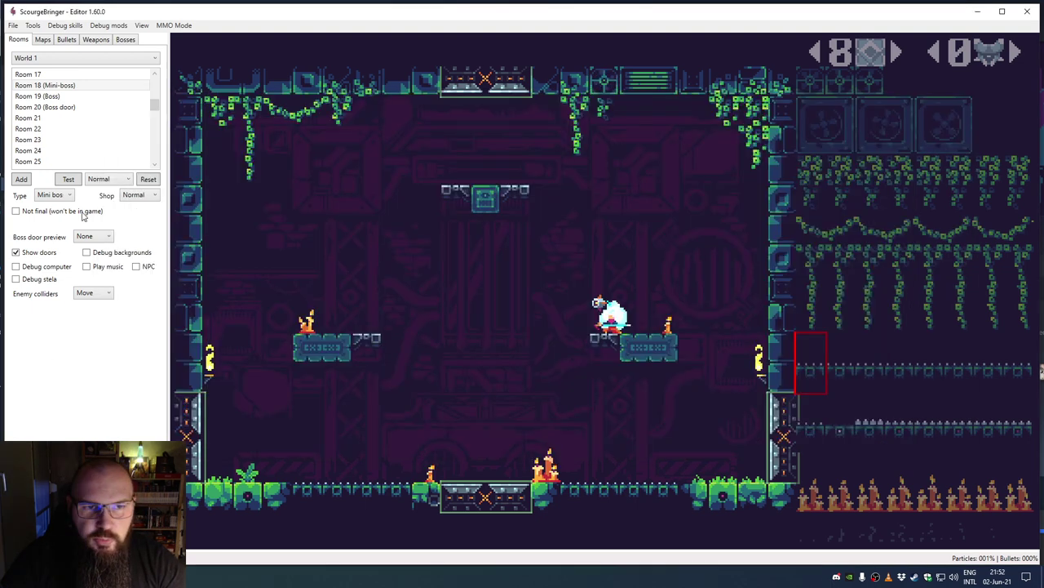
scroll(98, 114, "up", 6)
left_click(96, 75)
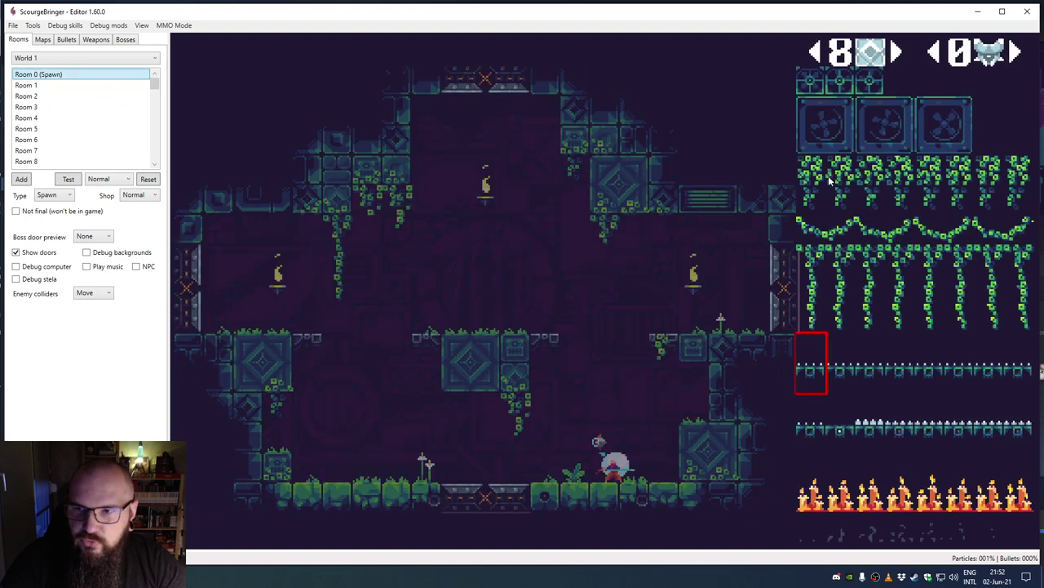
Step: Place the pink horned enemy in the upper area of Room 0 and test-play the room, moving the character around the enemy
key("Tab")
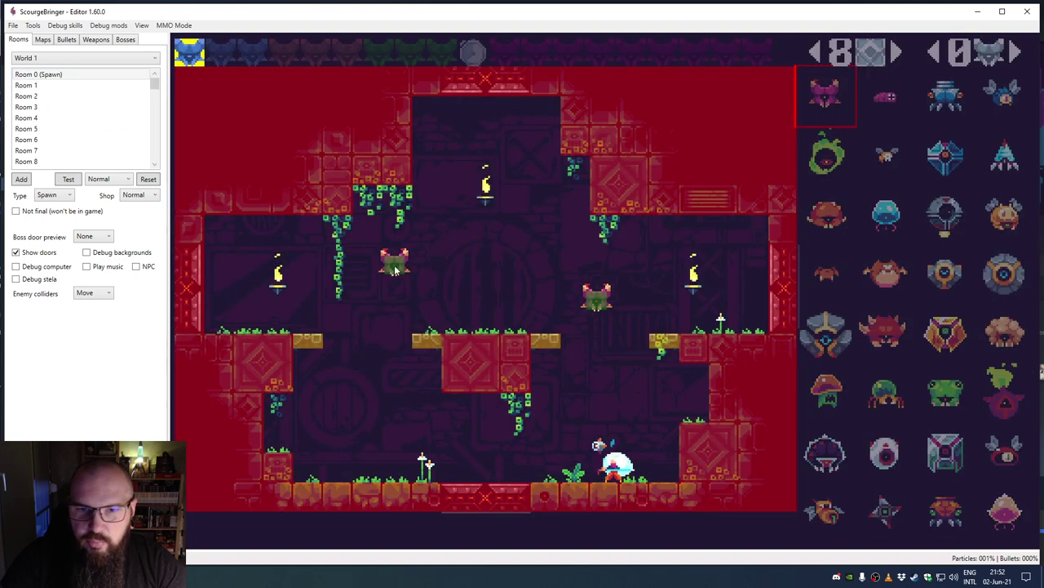
key("Tab")
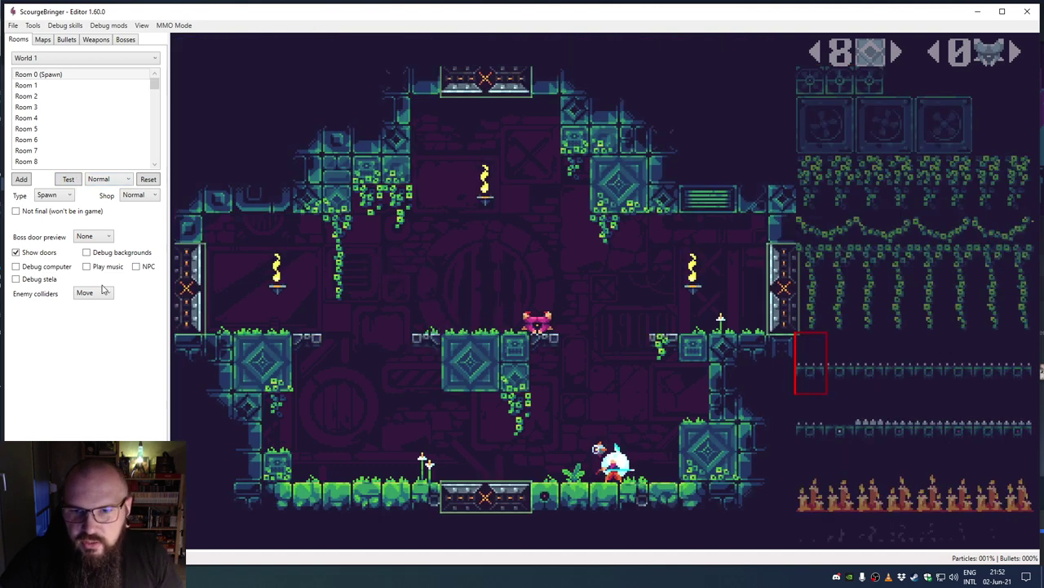
key("Left")
key("Right")
key("space")
key("Down")
key("space")
key("Left")
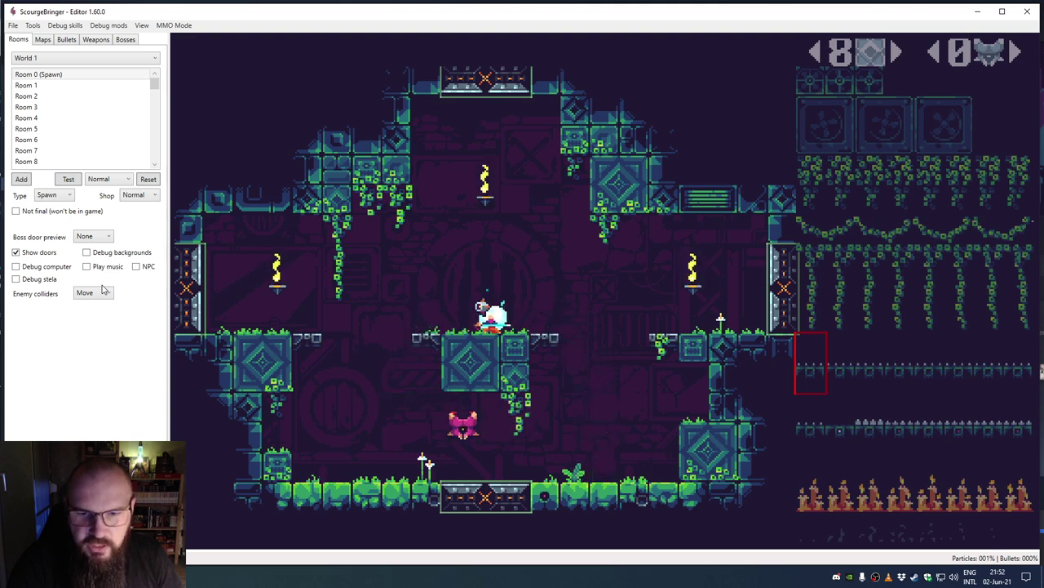
key("Left")
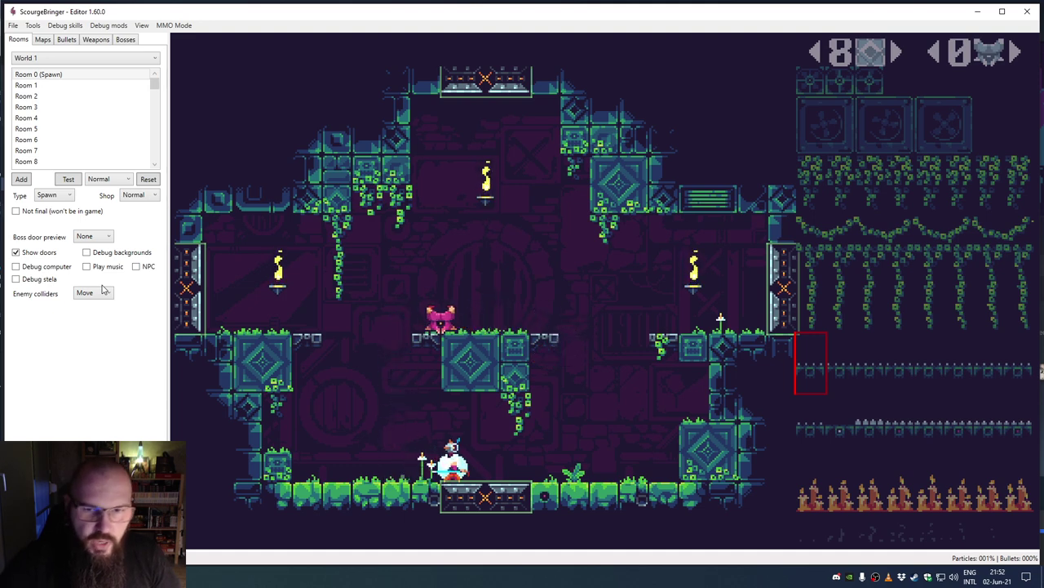
key("Right")
Step: Switch to EnemyCatalog.json in Notepad++ and highlight the FiringSpeedFactor and TimeBeforeActivation properties of ANCESTRAL STONE RUNE with their values
key("alt+Tab")
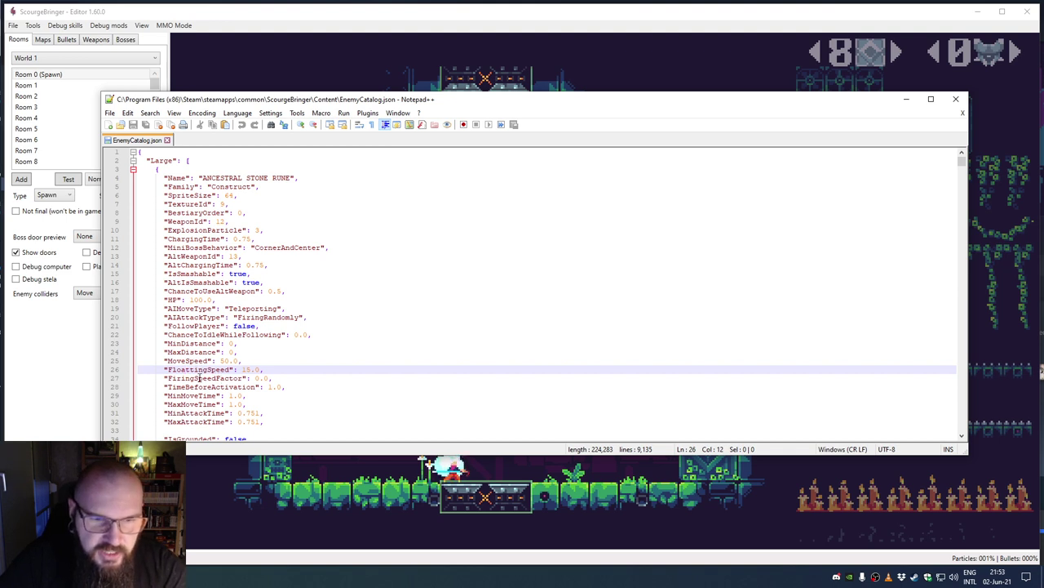
double_click(214, 379)
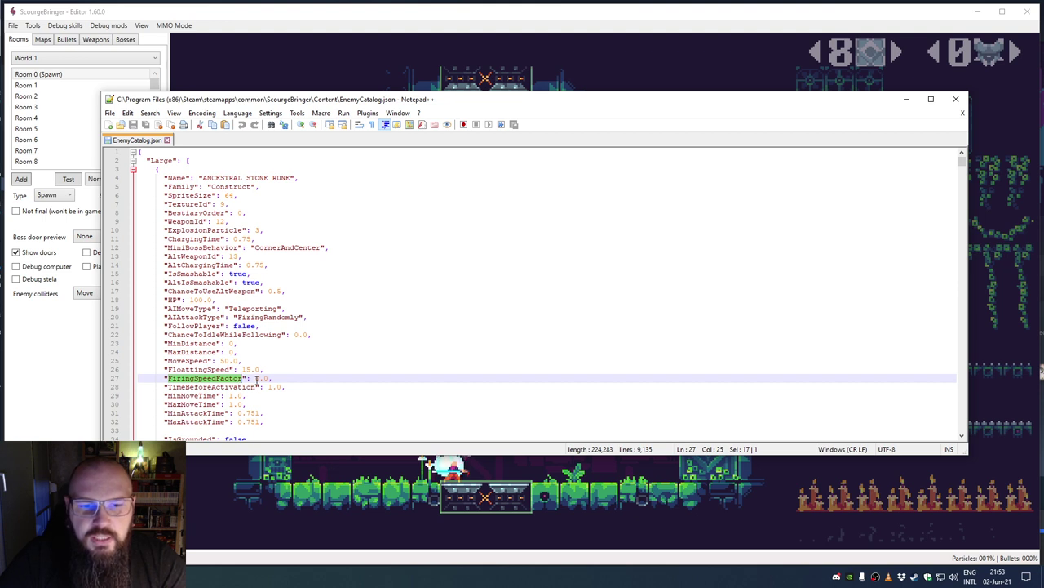
left_click_drag(256, 379, 269, 378)
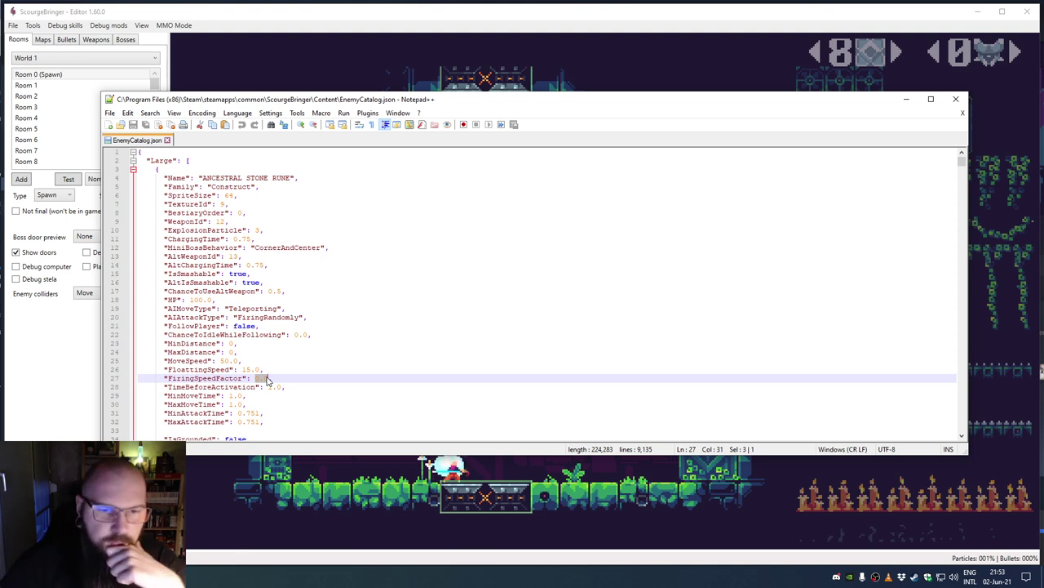
double_click(216, 387)
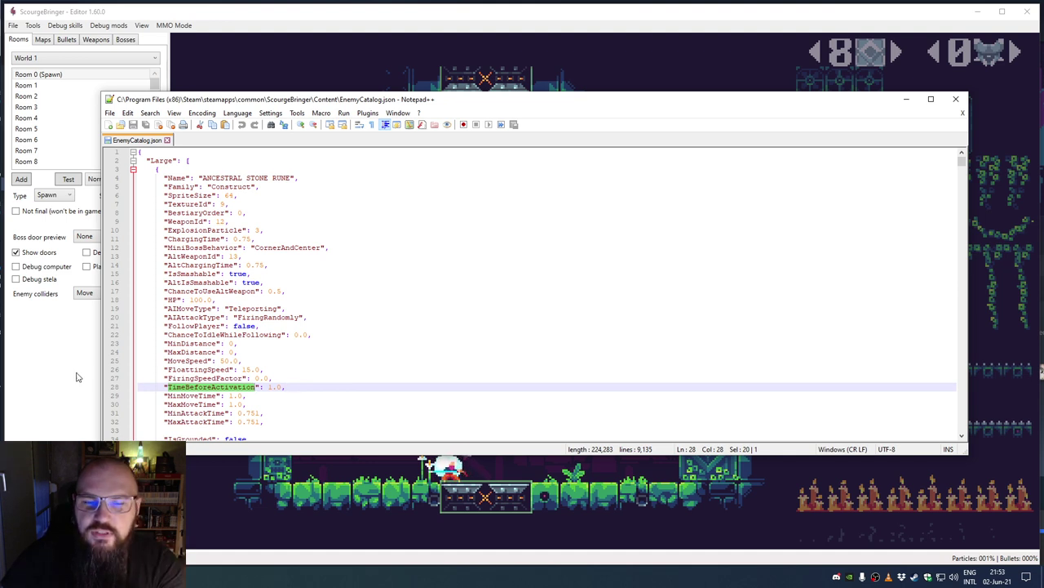
double_click(275, 386)
left_click(279, 388)
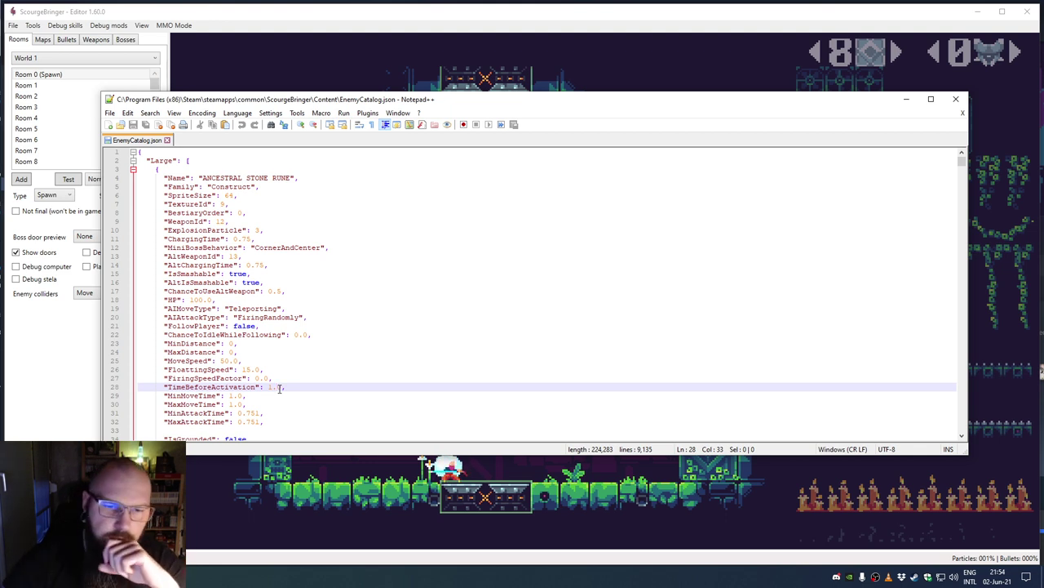
Step: Highlight the move time properties and the MinAttackTime and MaxAttackTime lines of ANCESTRAL STONE RUNE
double_click(193, 404)
double_click(200, 395)
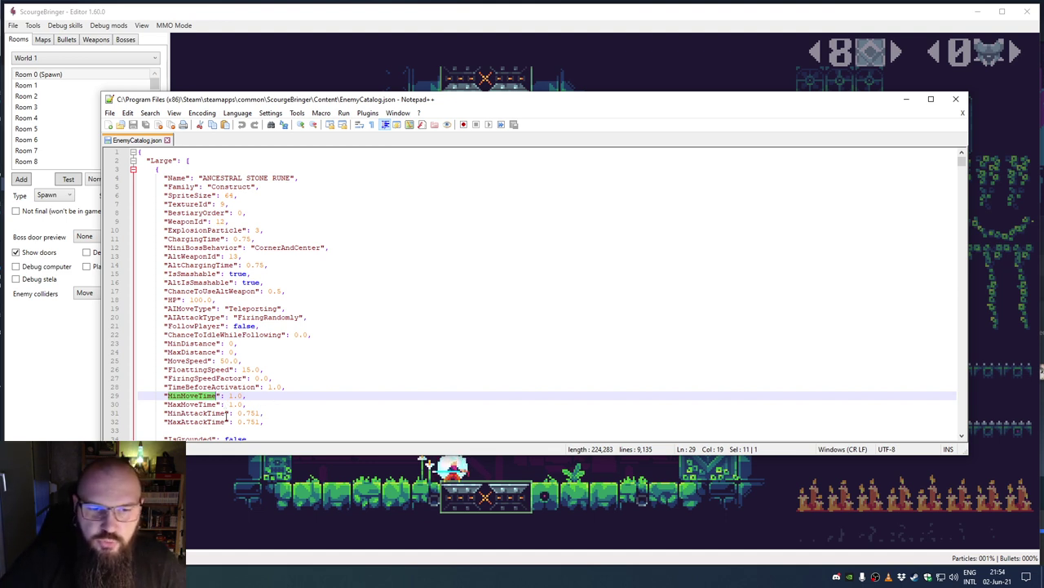
left_click_drag(173, 413, 263, 421)
left_click(263, 421)
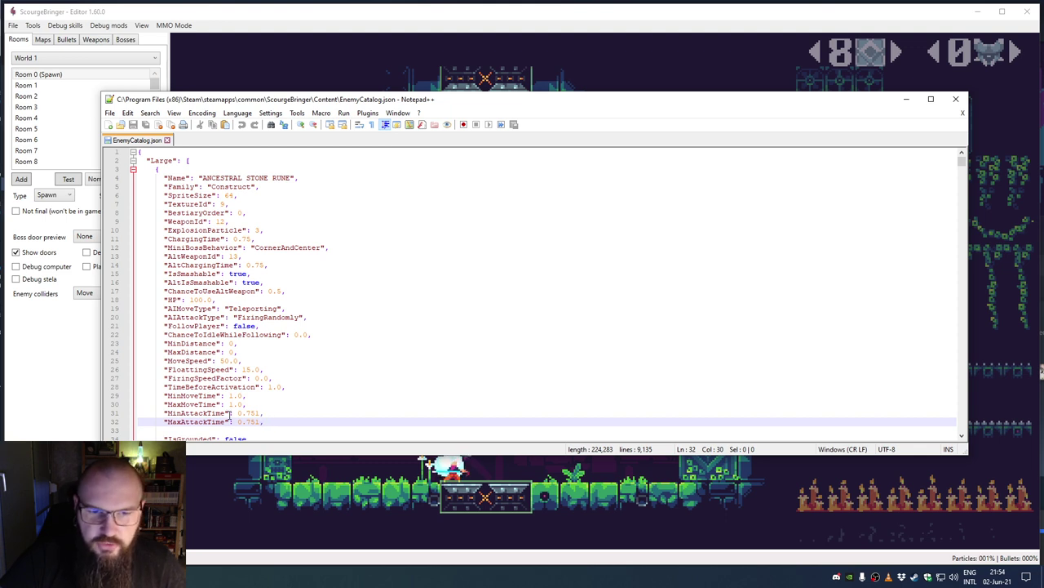
double_click(249, 413)
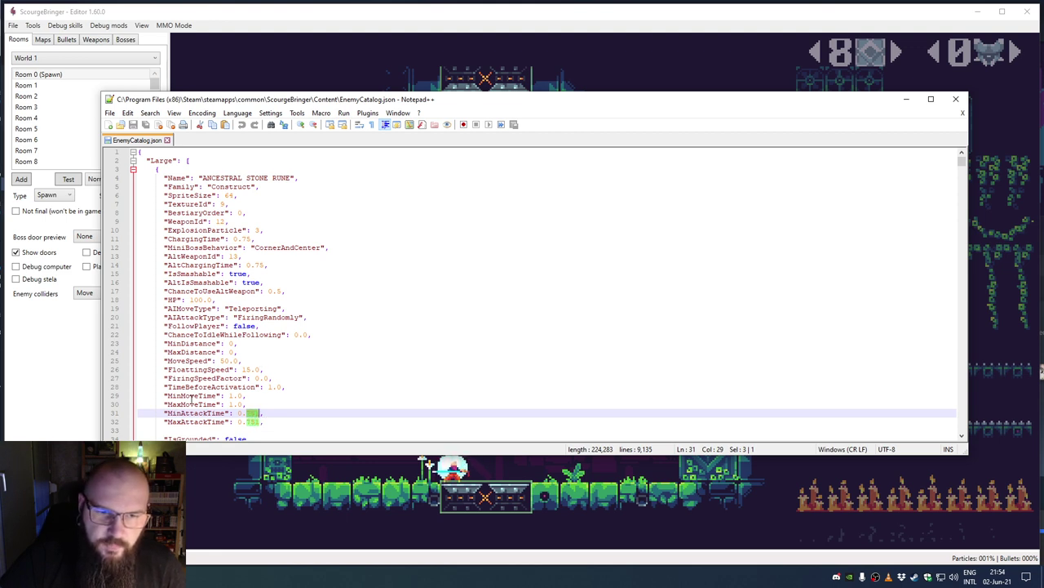
Step: Highlight the whole IsGrounded line of ANCESTRAL STONE RUNE
scroll(191, 399, "down", 2)
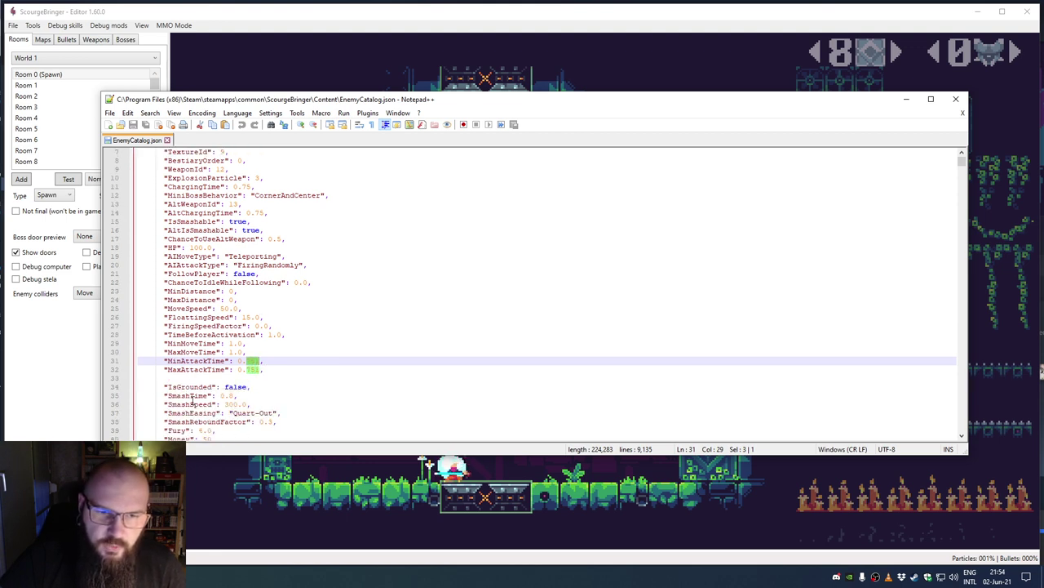
left_click_drag(183, 396, 238, 386)
triple_click(238, 386)
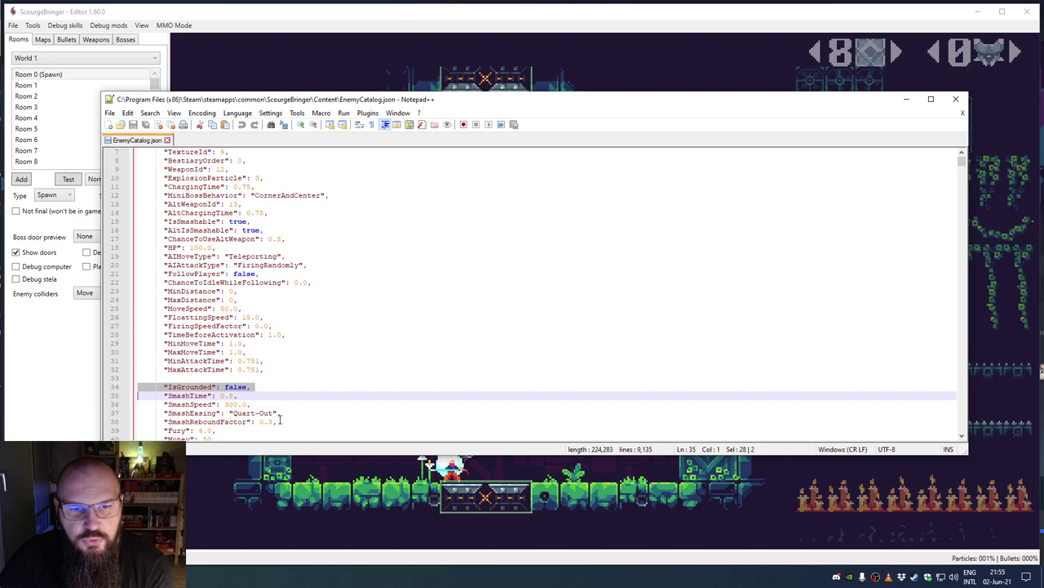
Step: Switch to the ScourgeBringer editor and place the blue legged walker enemy on the lower floor of Room 0, beside the character
left_click(79, 425)
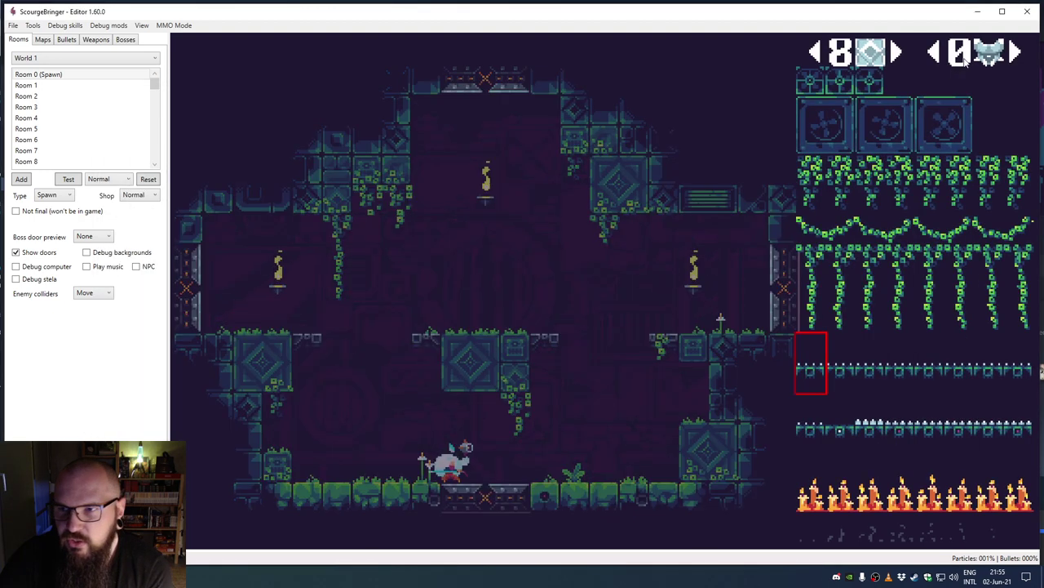
left_click(945, 97)
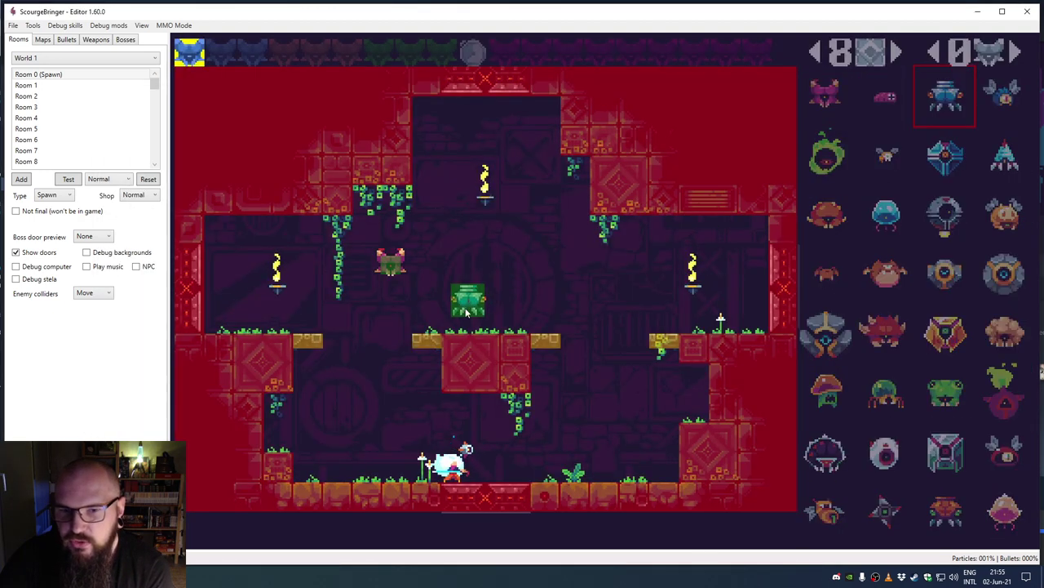
left_click(369, 466)
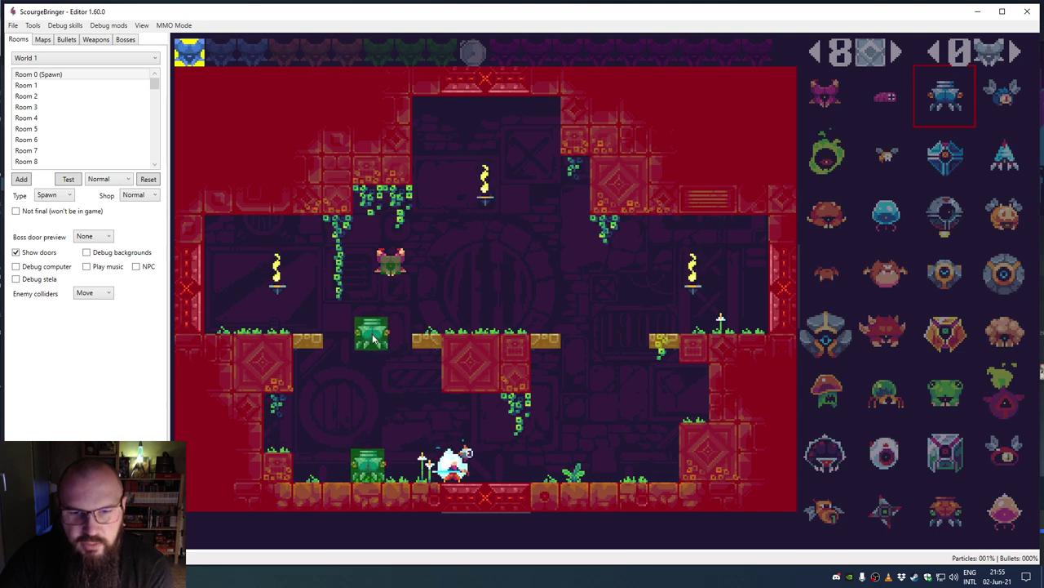
Step: Return to EnemyCatalog.json in Notepad++ and highlight the IsGrounded property name and its false value
key("alt+Tab")
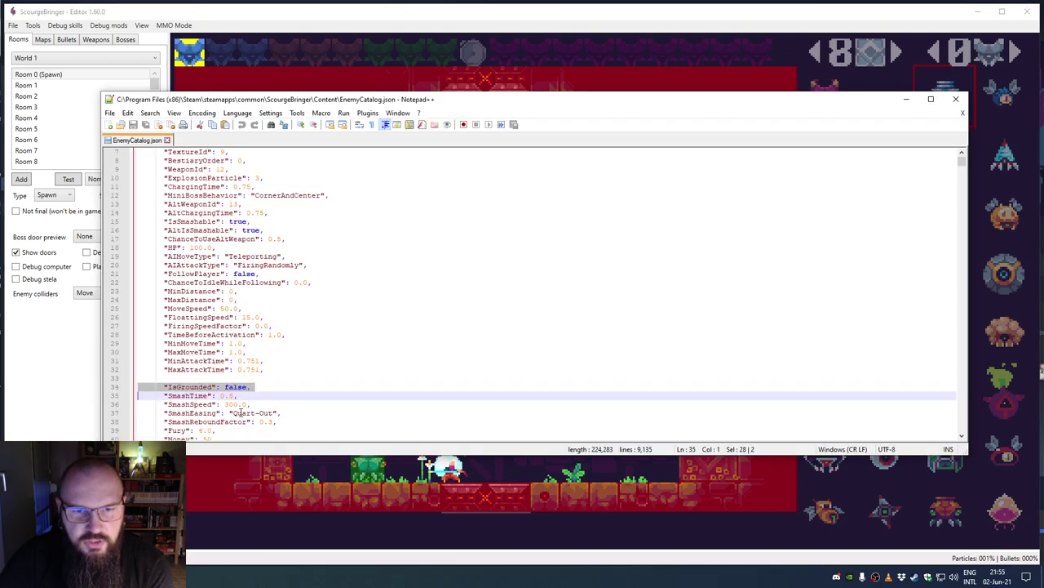
double_click(196, 387)
double_click(236, 387)
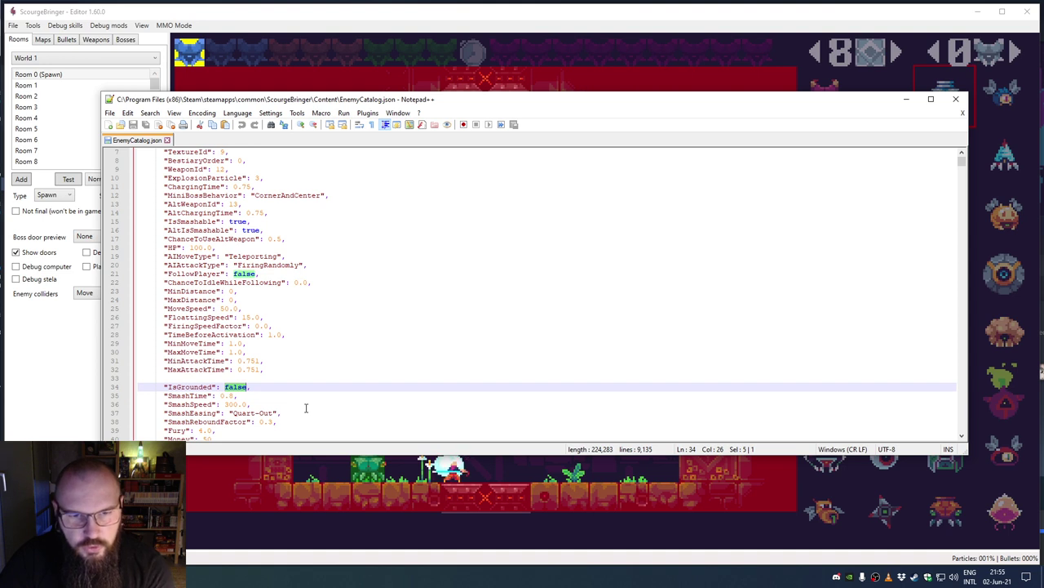
Step: Highlight the SmashTime property, the SmashSpeed value and the SmashEasing property of ANCESTRAL STONE RUNE
double_click(179, 395)
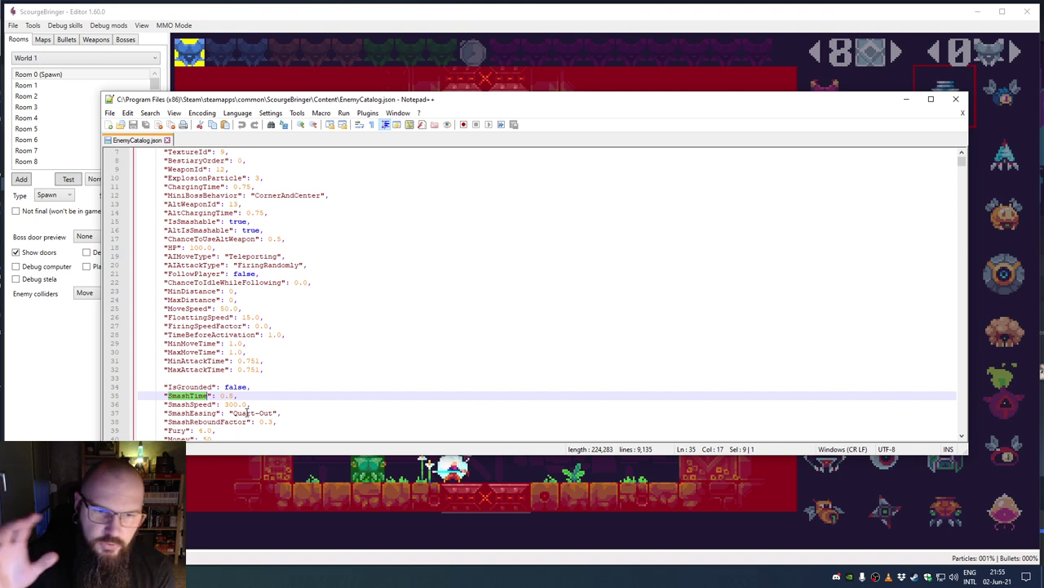
double_click(232, 404)
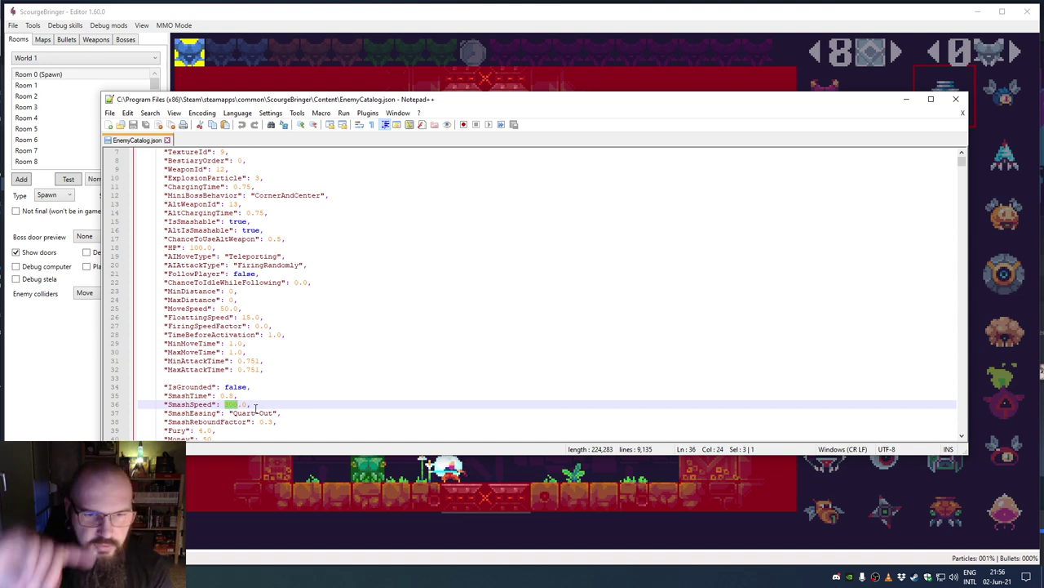
double_click(205, 413)
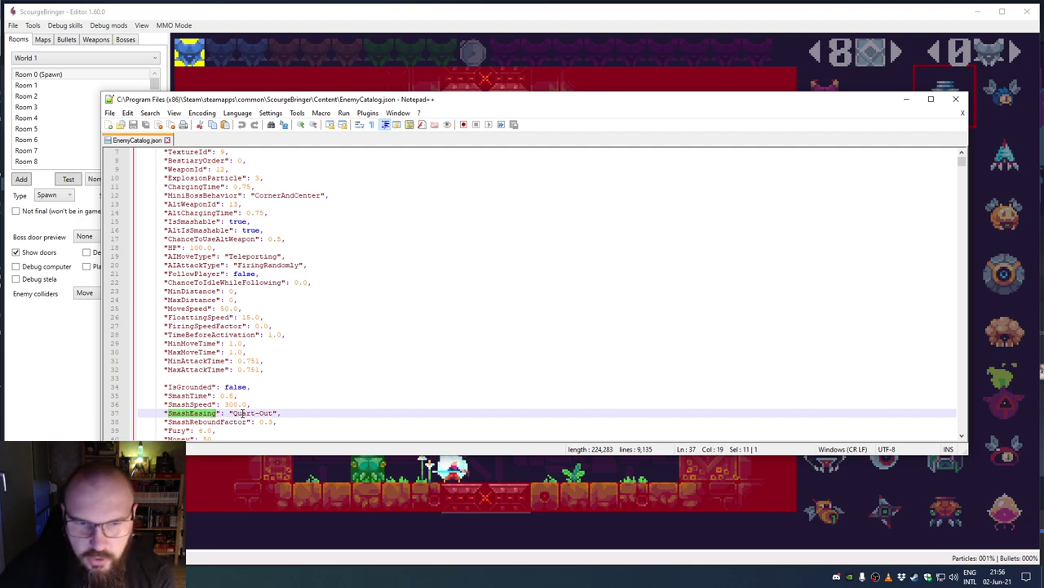
Step: Highlight the SmashReboundFactor property of ANCESTRAL STONE RUNE and its value
scroll(242, 413, "down", 7)
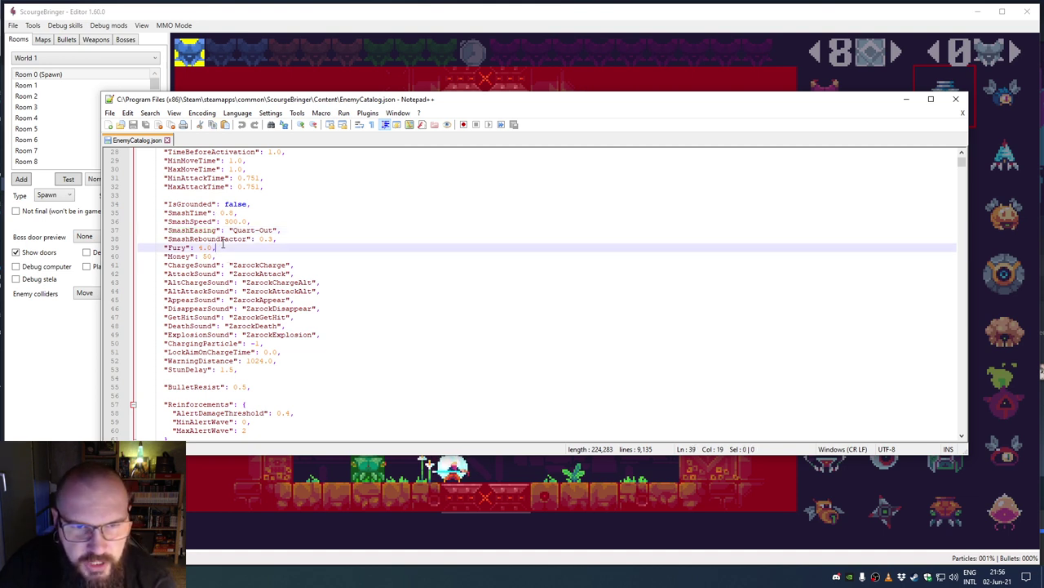
double_click(224, 240)
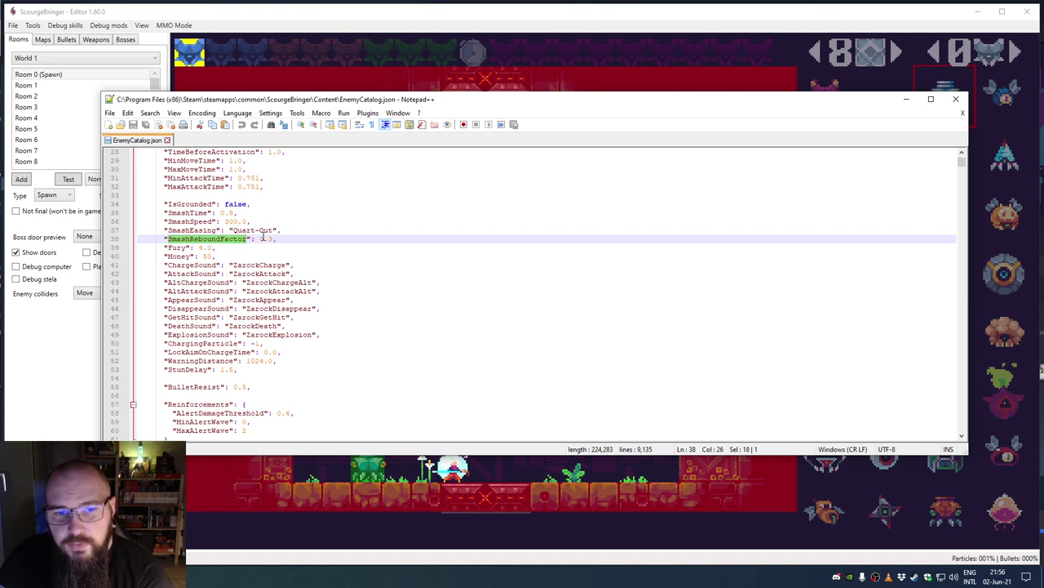
scroll(251, 247, "up", 9)
scroll(251, 247, "down", 6)
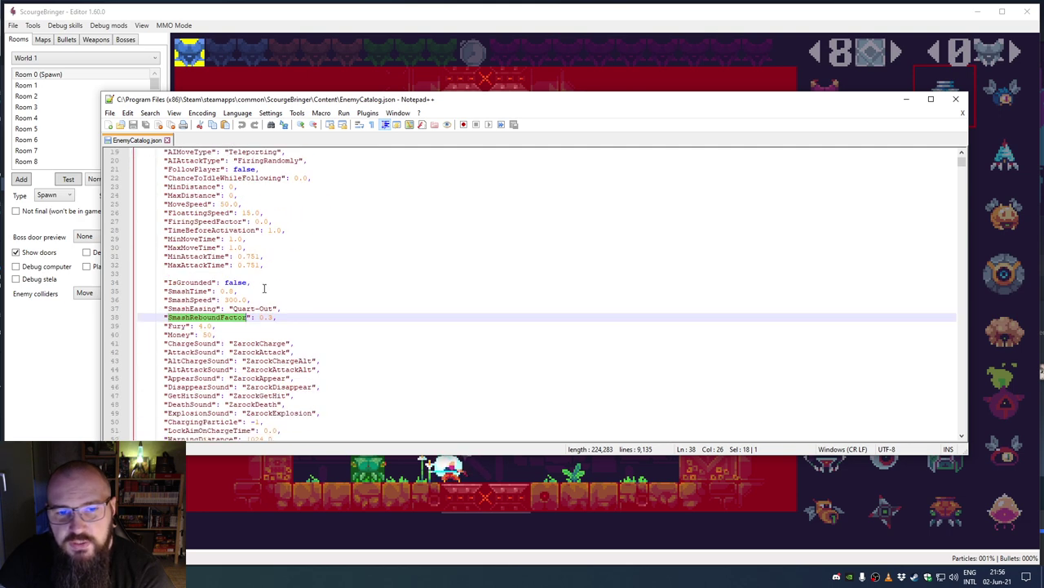
left_click_drag(256, 319, 272, 319)
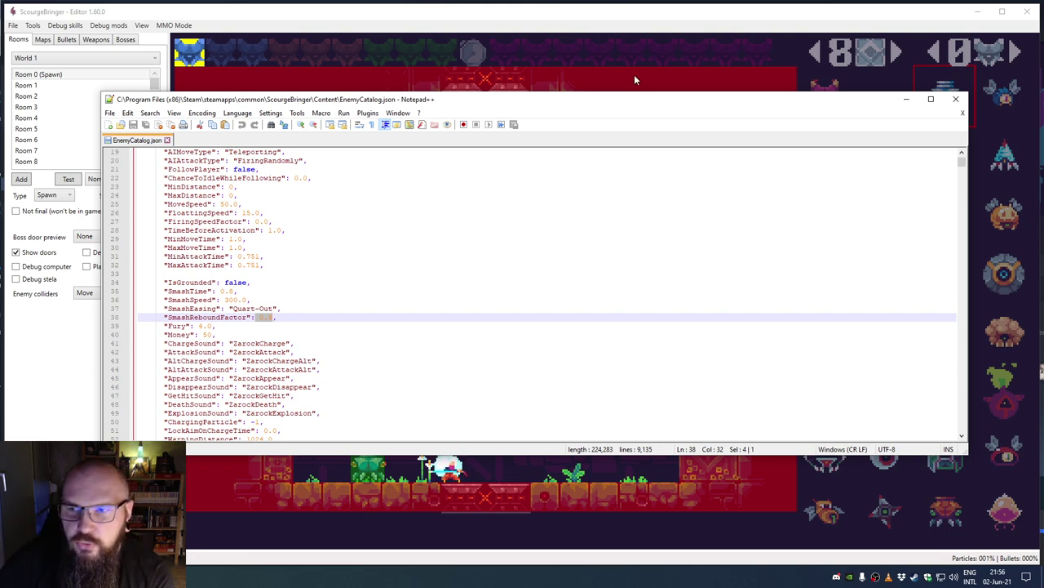
Step: Switch to the ScourgeBringer editor and replace the enemies in Room 0 with one pale pink bulb-shaped enemy above the central platform's right end
key("alt+Tab")
key("alt+Tab")
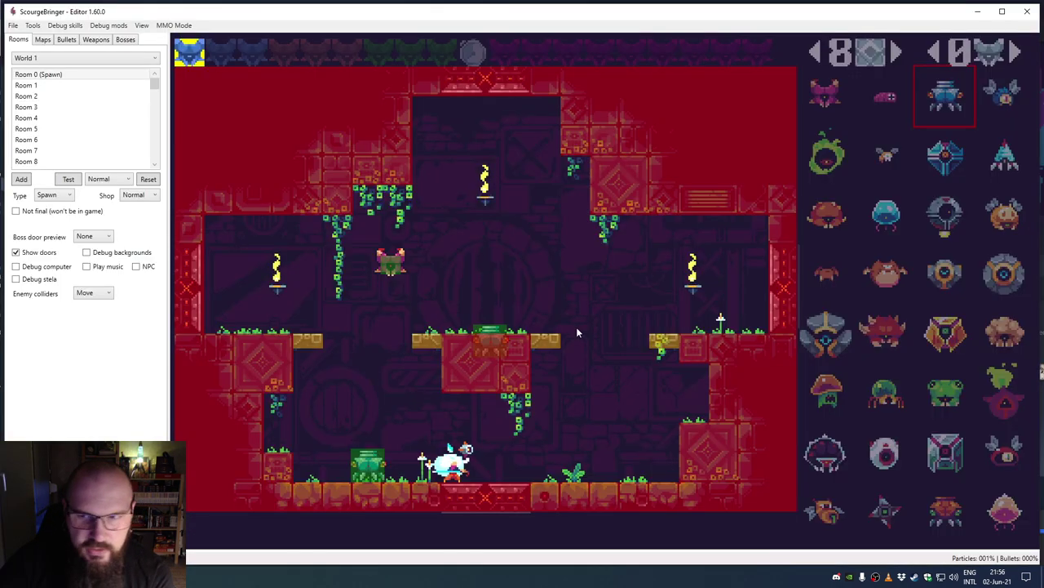
left_click(885, 213)
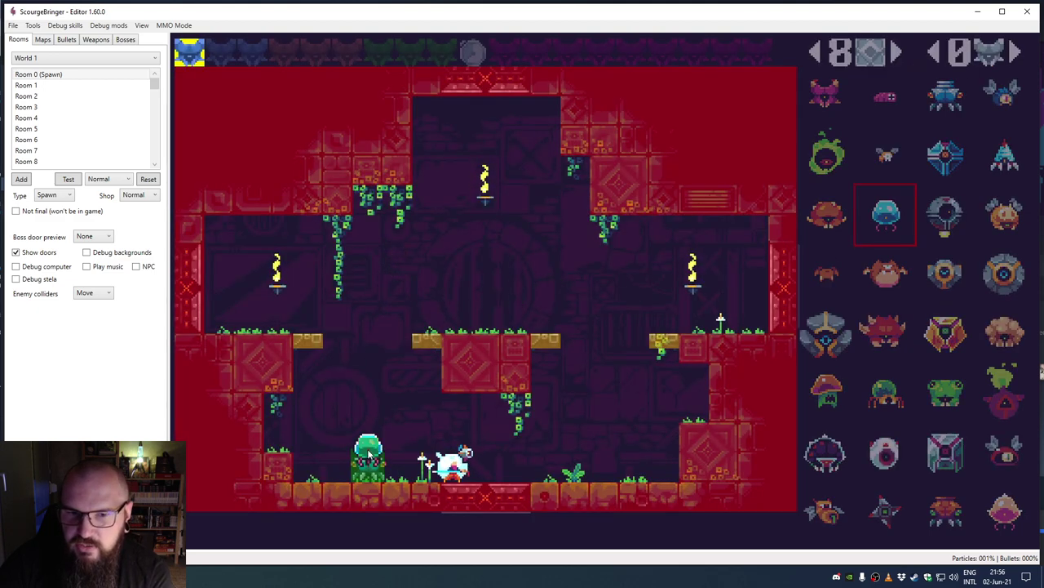
left_click(1010, 535)
left_click(583, 304)
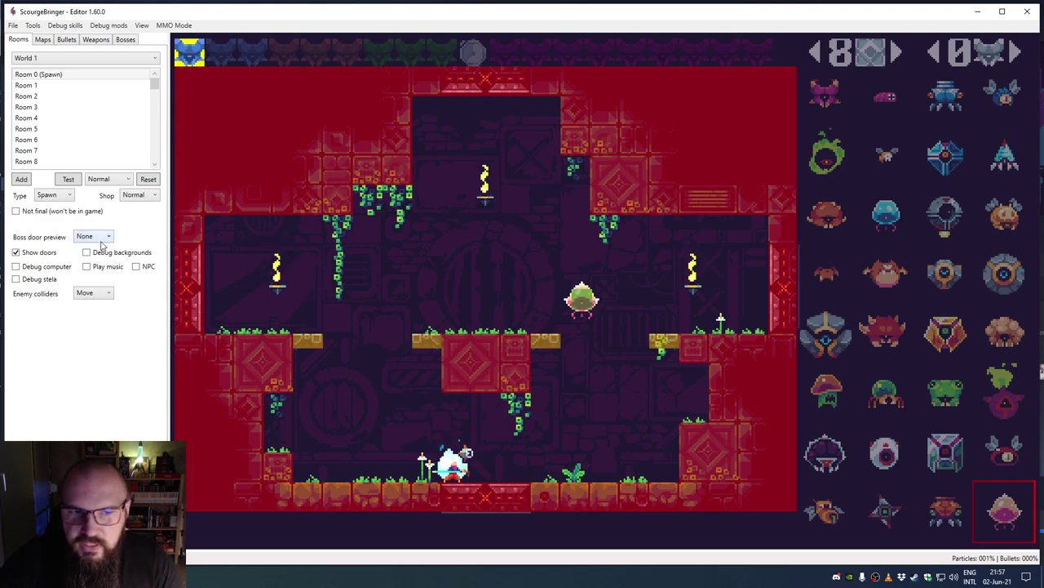
Step: Test Room 0 and fight the bulb-shaped enemy, attacking it near the room's right wall, and reset the room
left_click(78, 181)
key("Right")
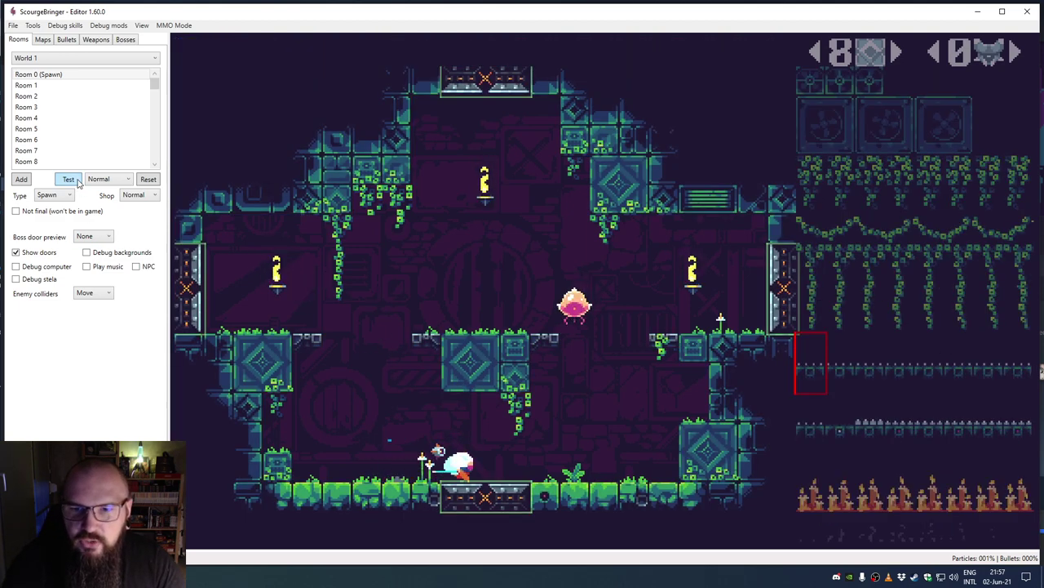
key("Right")
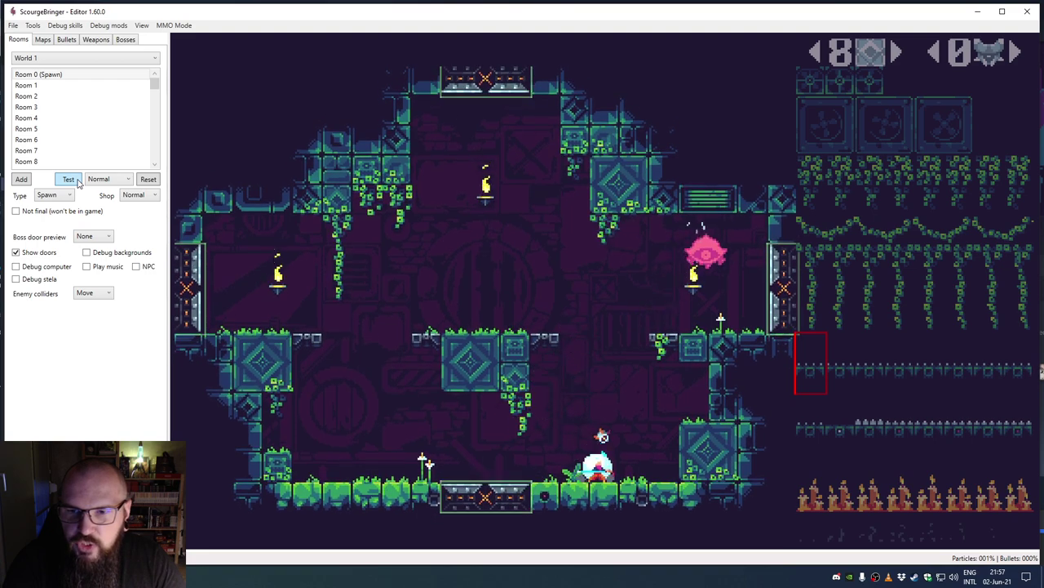
key("Left")
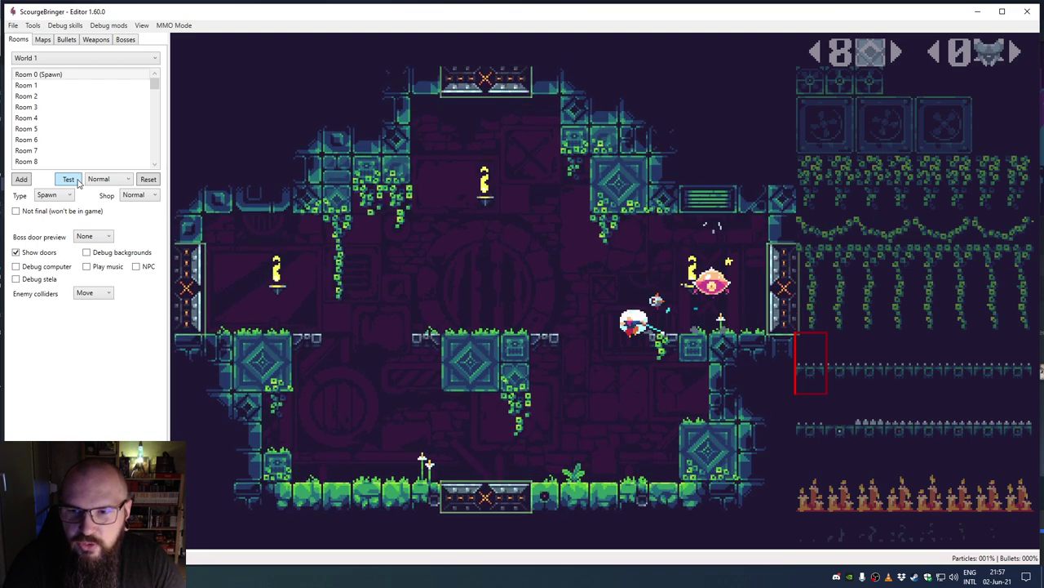
key("Right")
key("Left")
left_click(147, 179)
Step: Replace the bulb-shaped enemy with the round red-brown enemy in the upper right part of Room 0 and test the room
key("Tab")
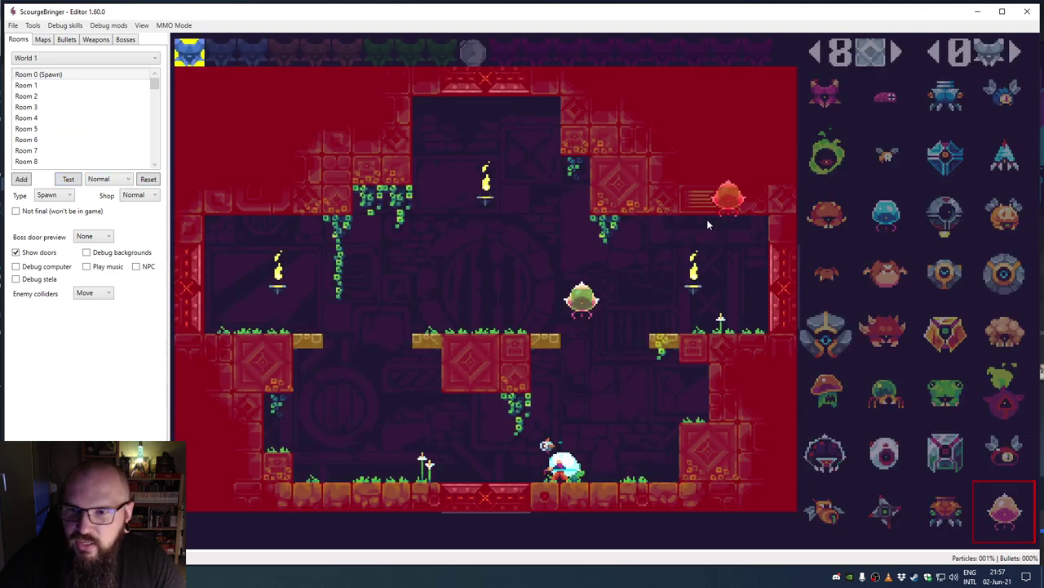
left_click(829, 229)
left_click(657, 273)
left_click(68, 180)
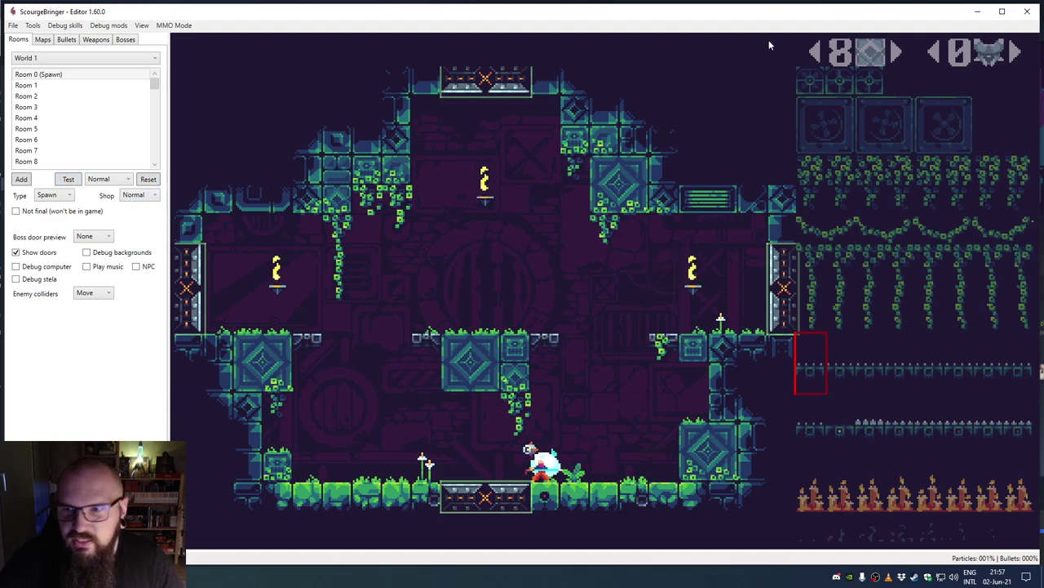
Step: Stop the test and remove the round red-brown enemy from the upper right part of Room 0
key("Escape")
key("e")
key("t")
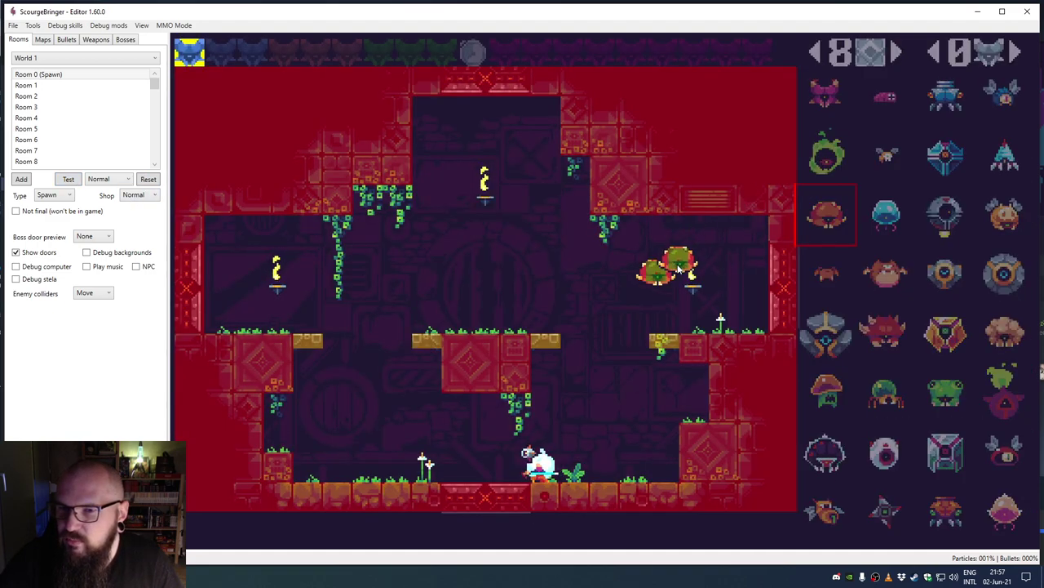
key("Escape")
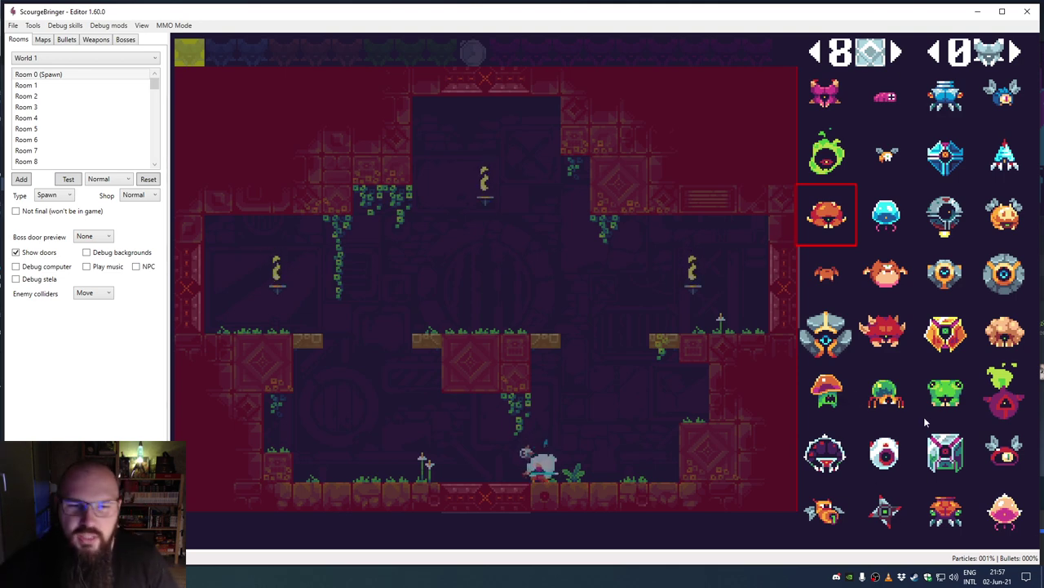
left_click(439, 389)
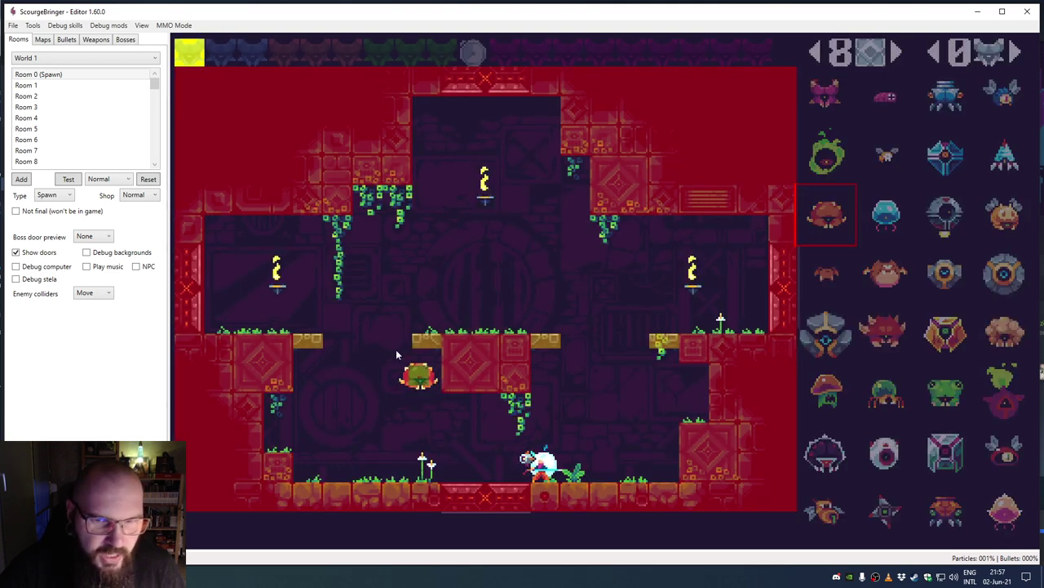
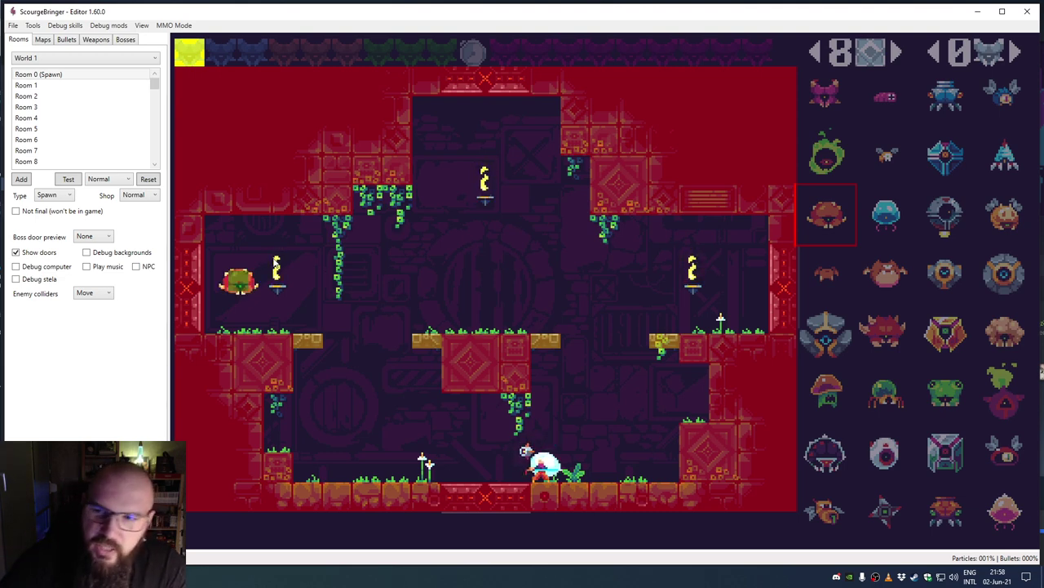
Step: Place one magenta horned enemy left of centre above the central platform in Room 0, test the room and reset it
left_click(846, 99)
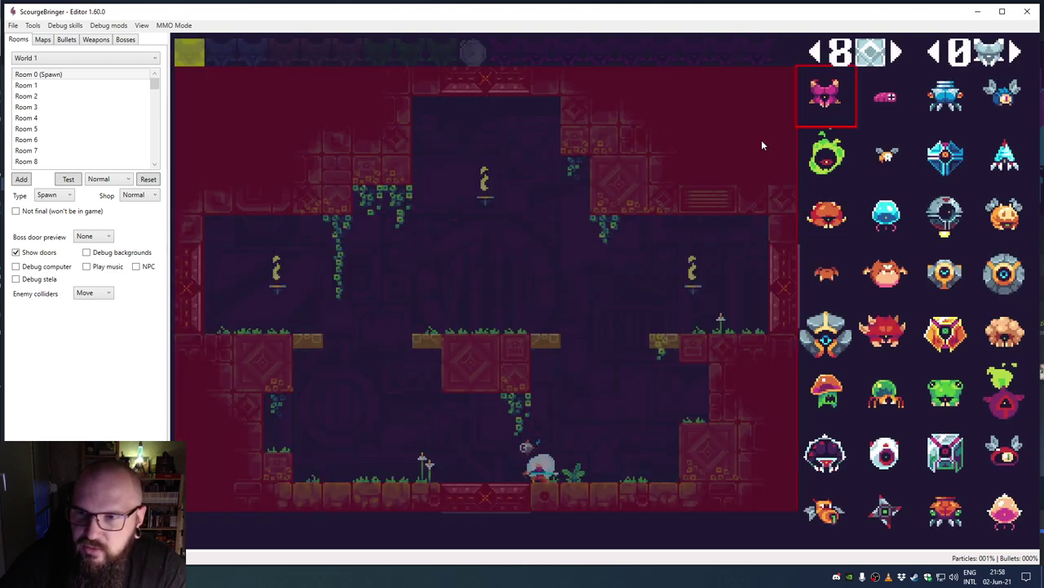
left_click(408, 277)
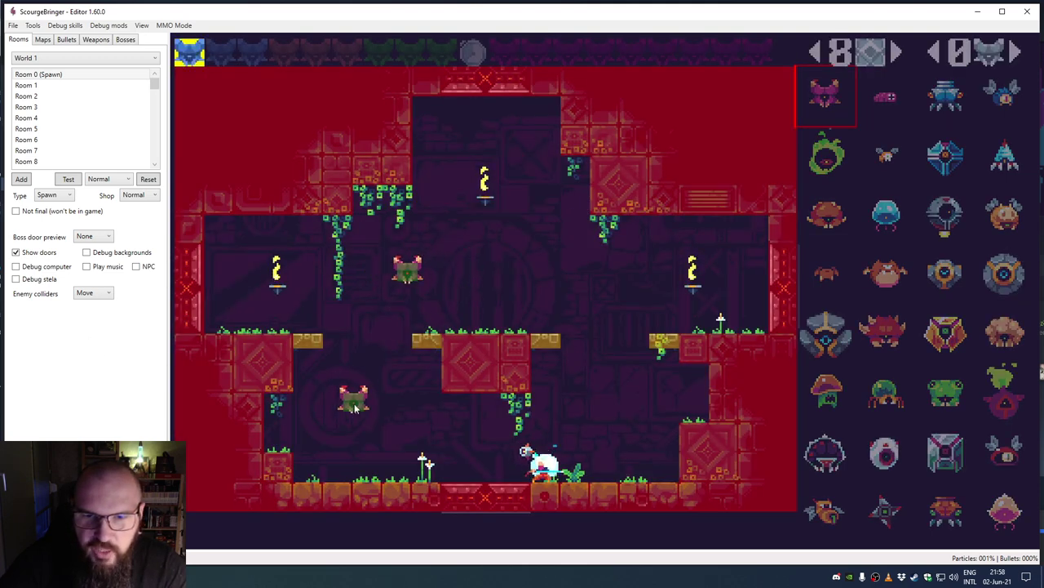
key("Tab")
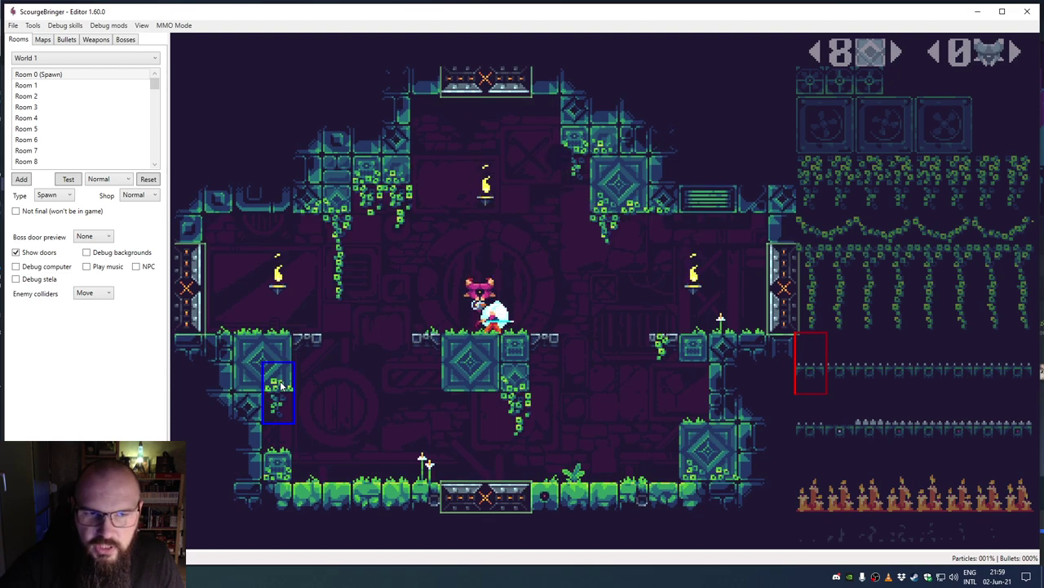
left_click(148, 179)
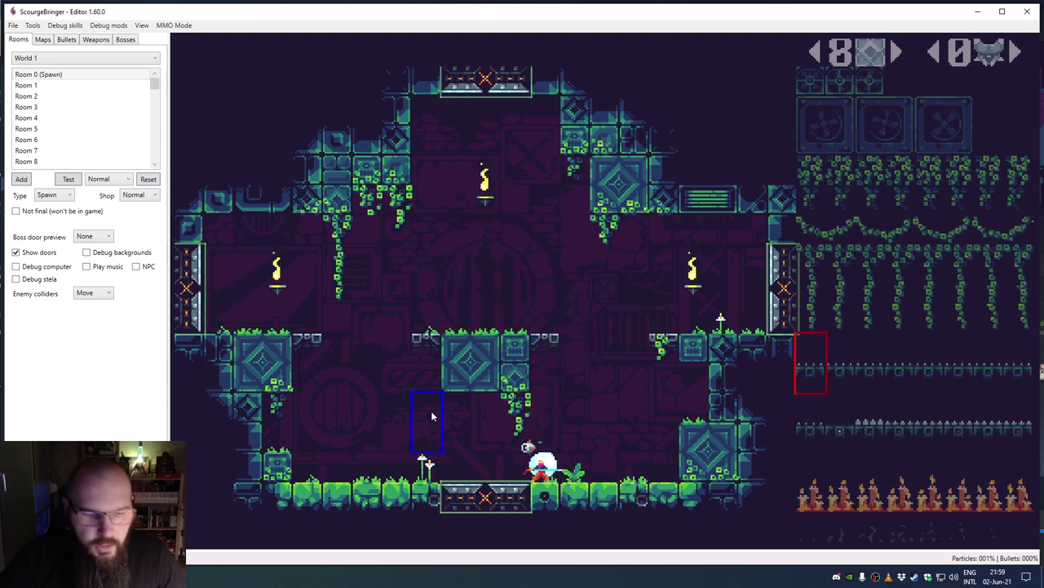
Step: Paint the whole central platform of Room 0 with the purple collision type and test the room against the horned enemy
left_click_drag(798, 246, 885, 331)
key("2")
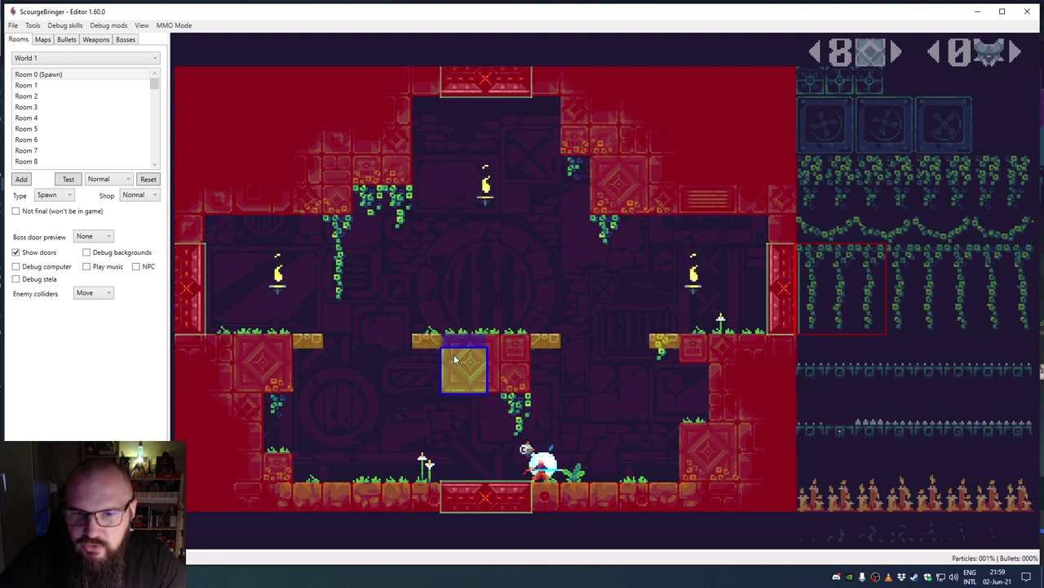
left_click(457, 359)
left_click(494, 349)
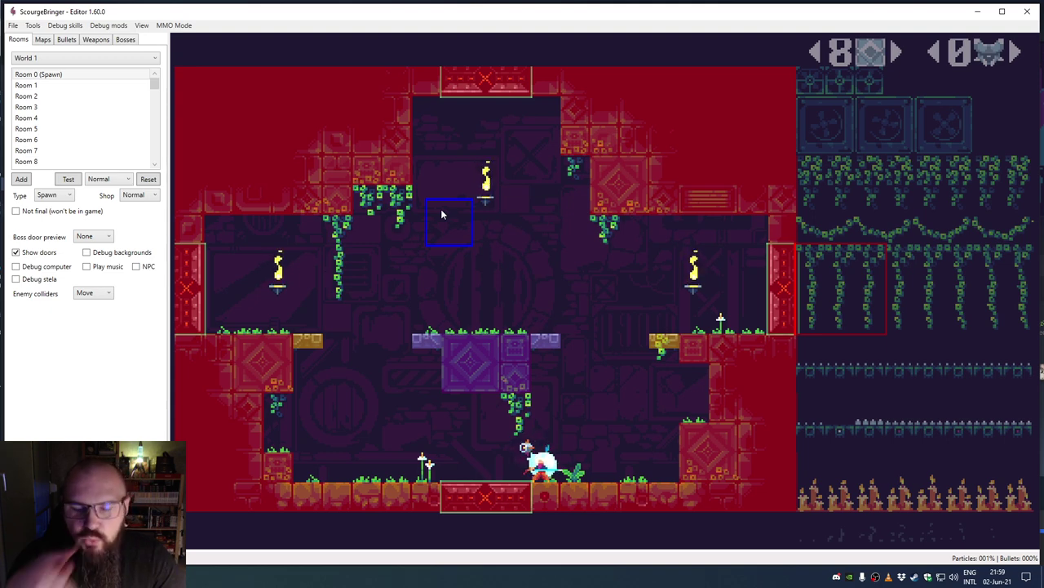
key("Tab")
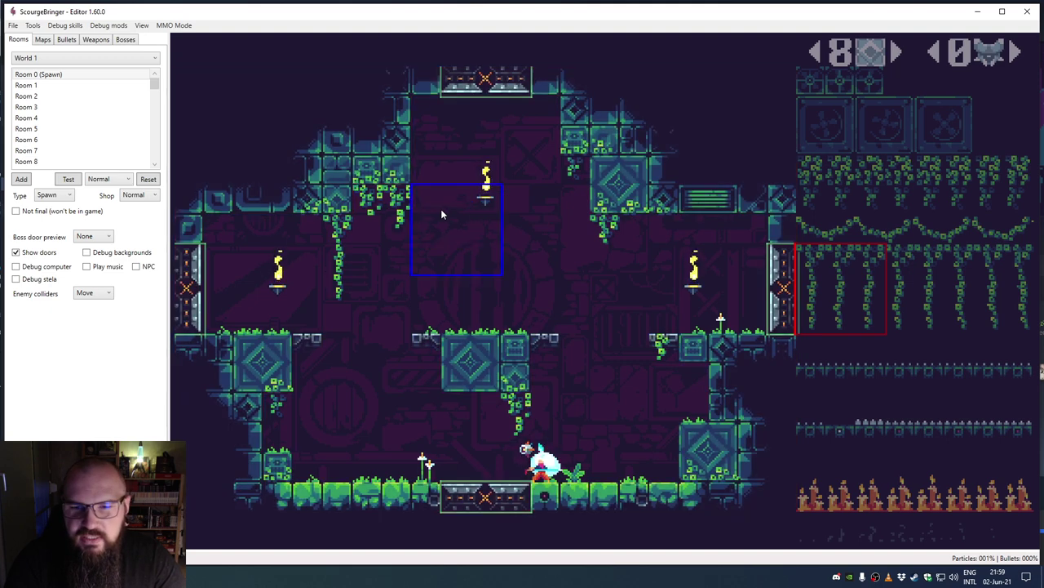
key("Tab")
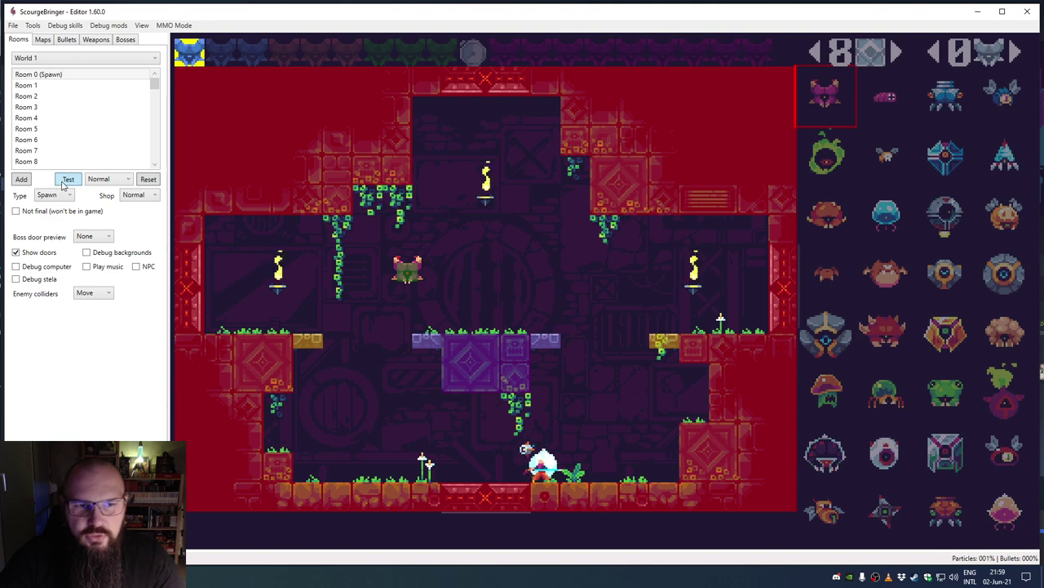
key("Tab")
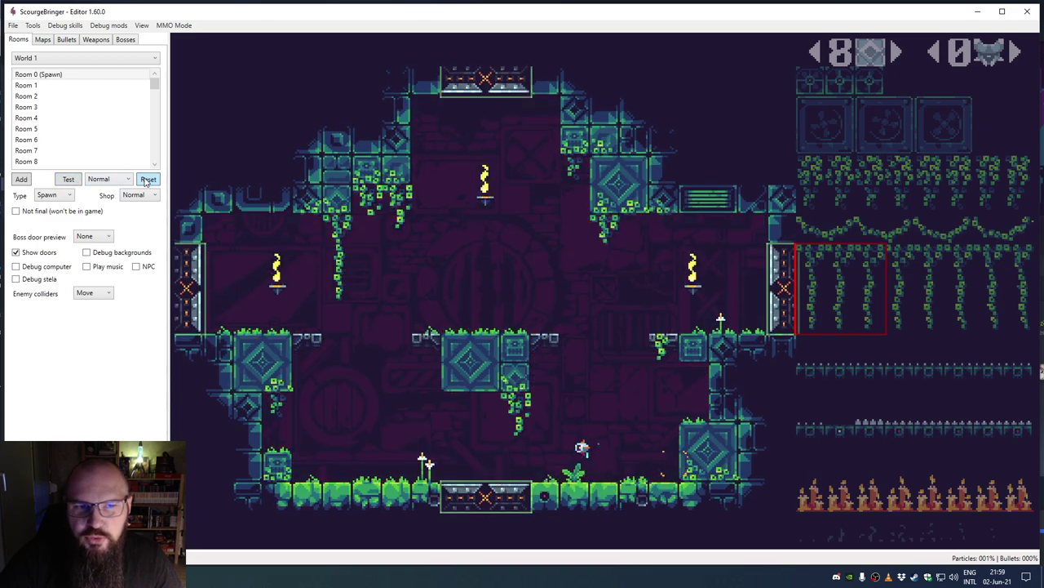
Step: Switch to EnemyCatalog.json in Notepad++ and review the properties around SmashReboundFactor, from the timing values down to Reinforcements
key("alt+Tab")
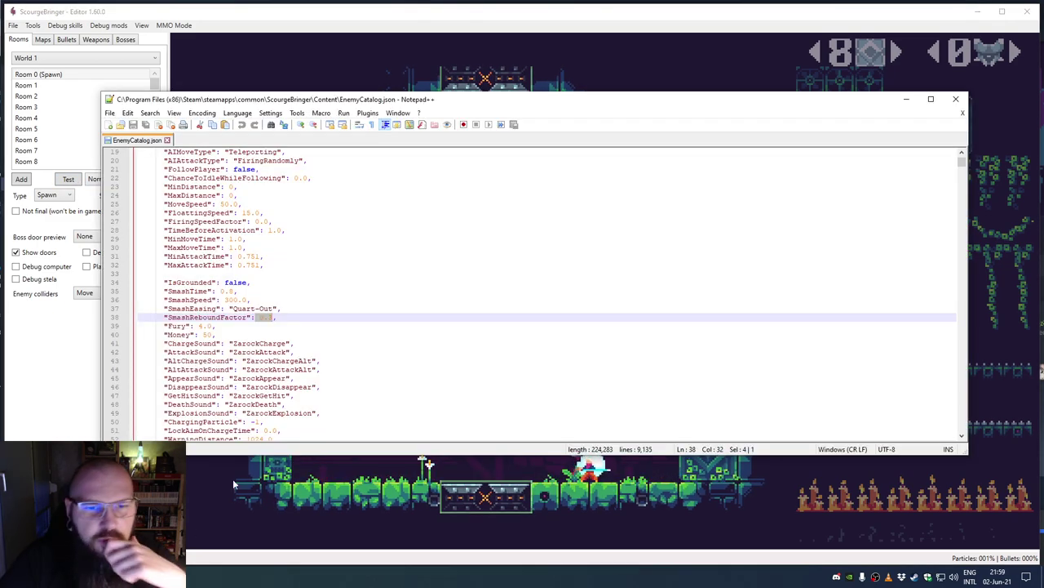
scroll(325, 311, "down", 4)
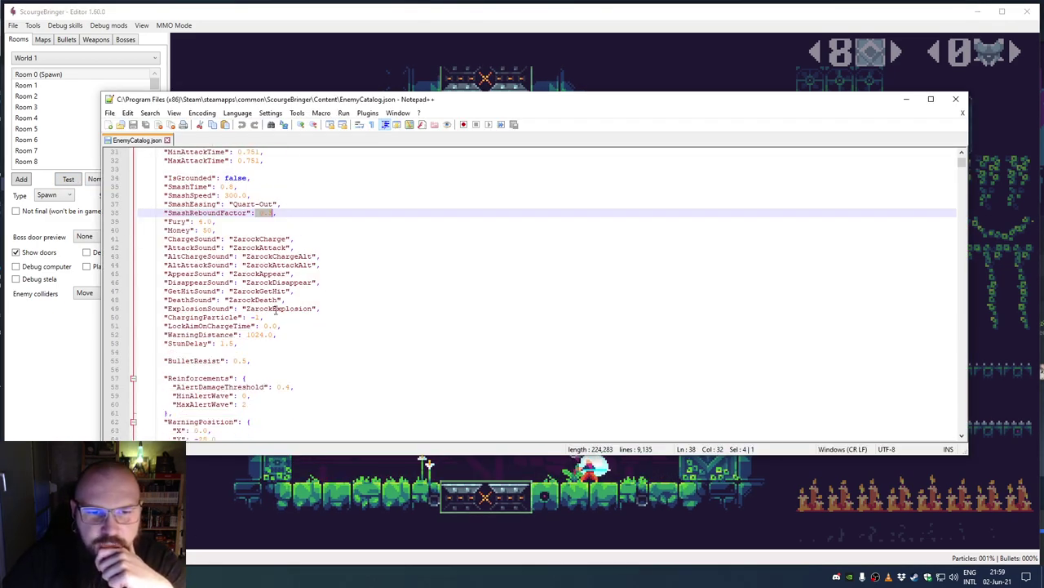
scroll(276, 310, "down", 5)
scroll(275, 310, "up", 10)
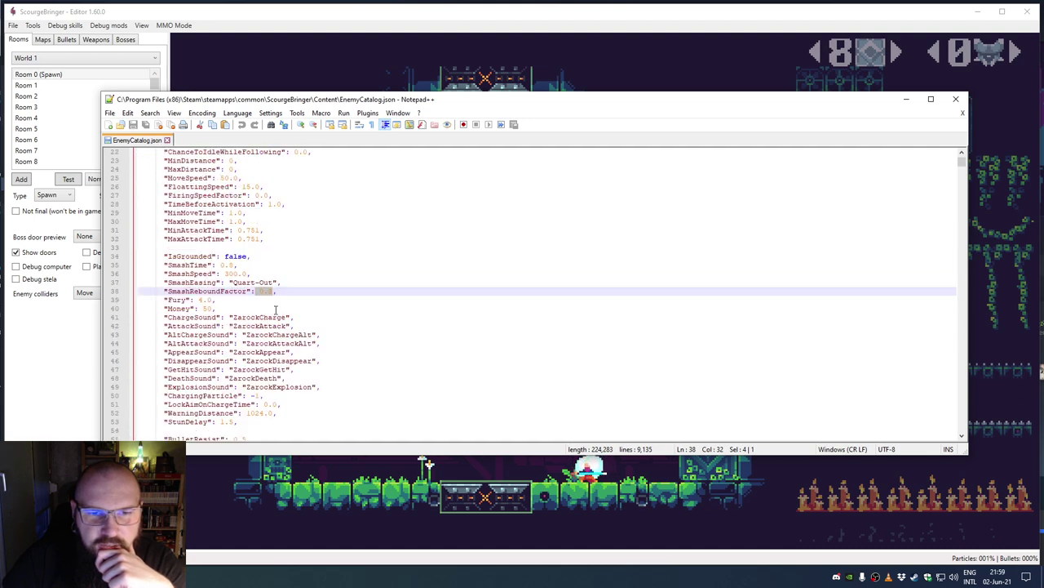
scroll(273, 310, "down", 2)
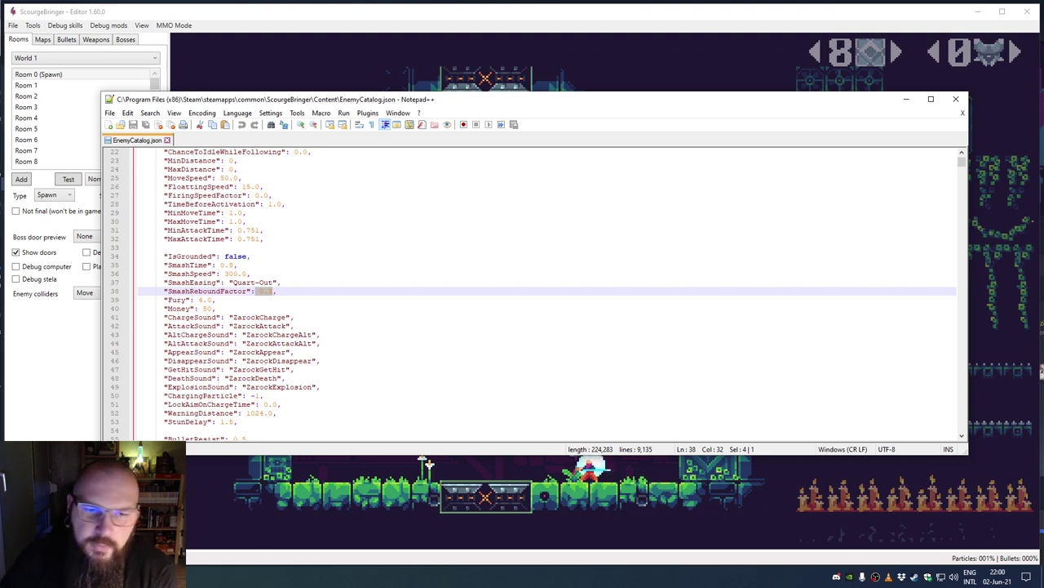
scroll(307, 303, "down", 1)
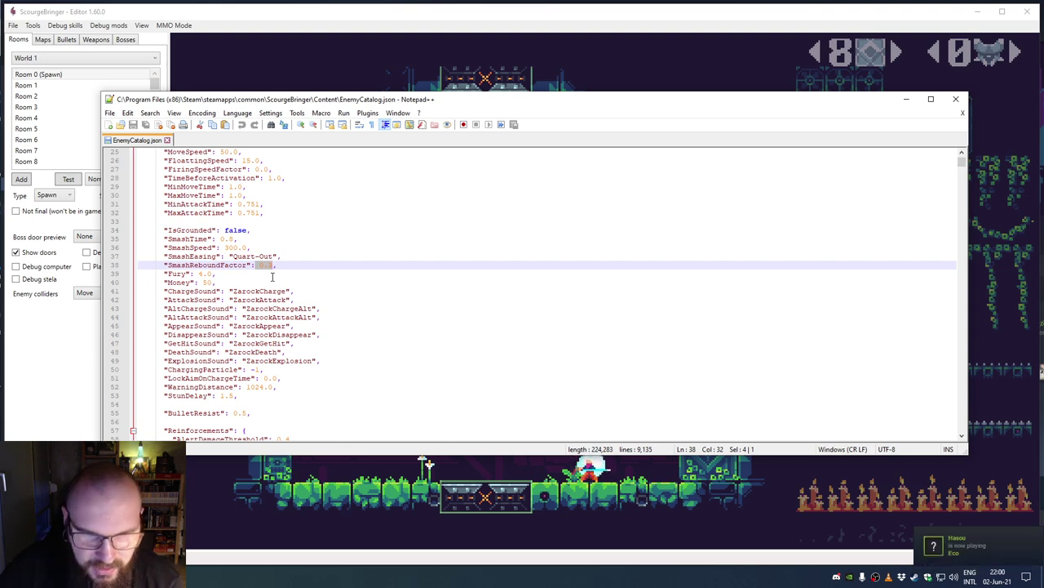
Step: Switch to the ScourgeBringer editor, replace the horned enemy with the small red bat enemy below the upper-right block, and test Room 0
left_click(50, 403)
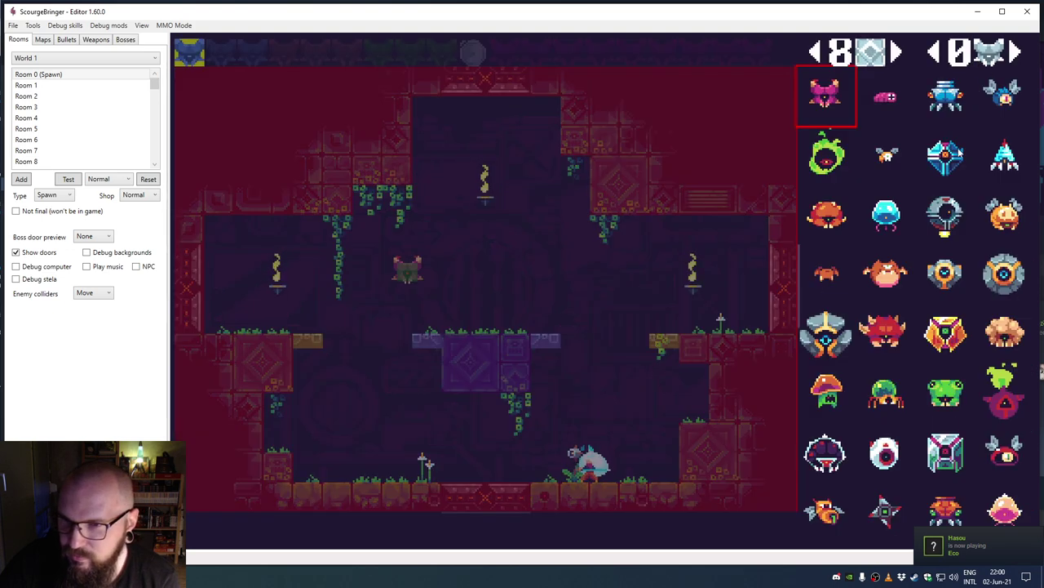
left_click(829, 290)
left_click_drag(408, 278, 629, 229)
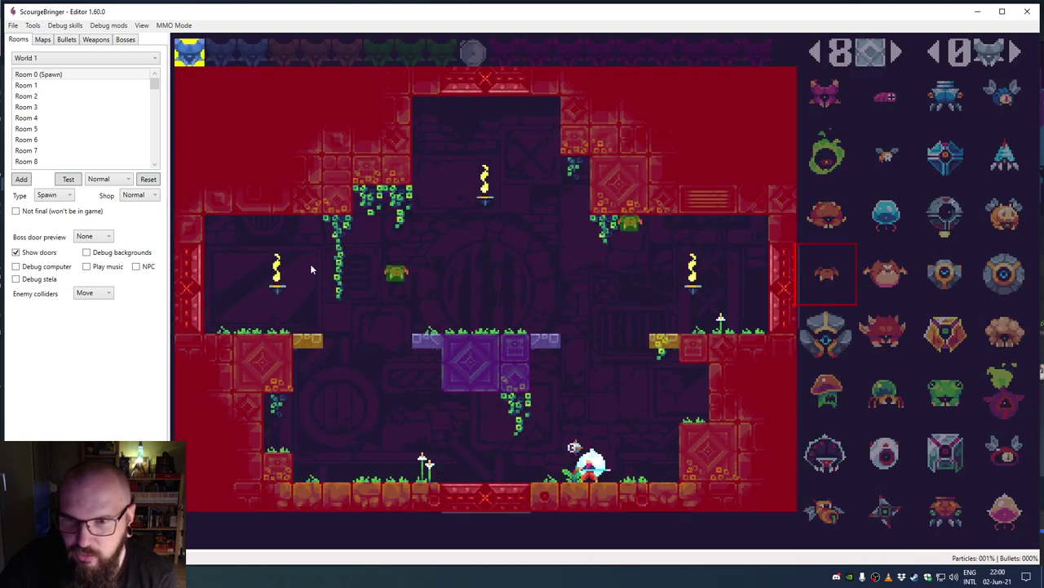
key("Tab")
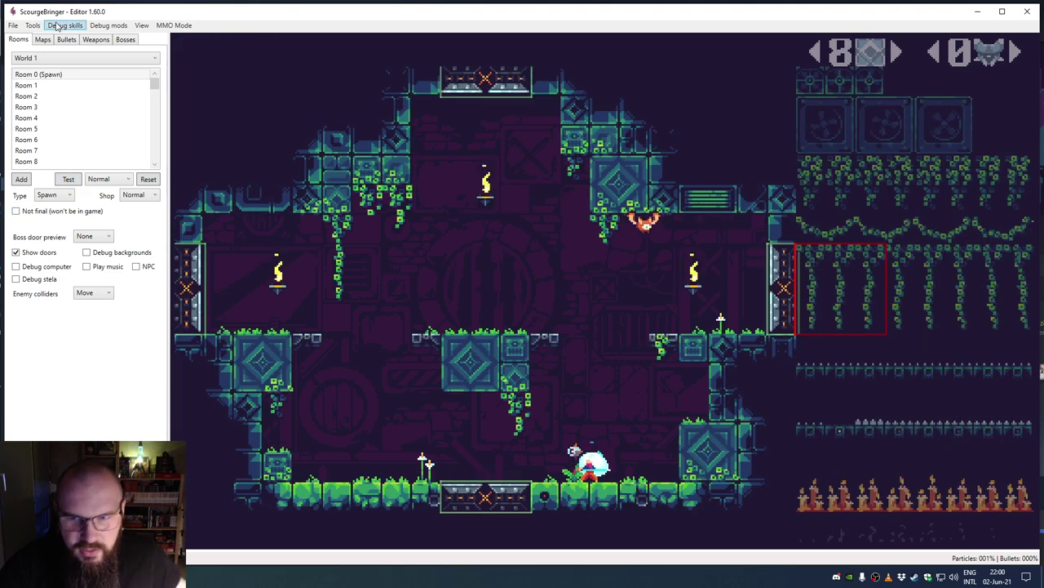
Step: Fight the bat enemy around the central platform, jumping and moving to both sides of it, and reset the room
key("space")
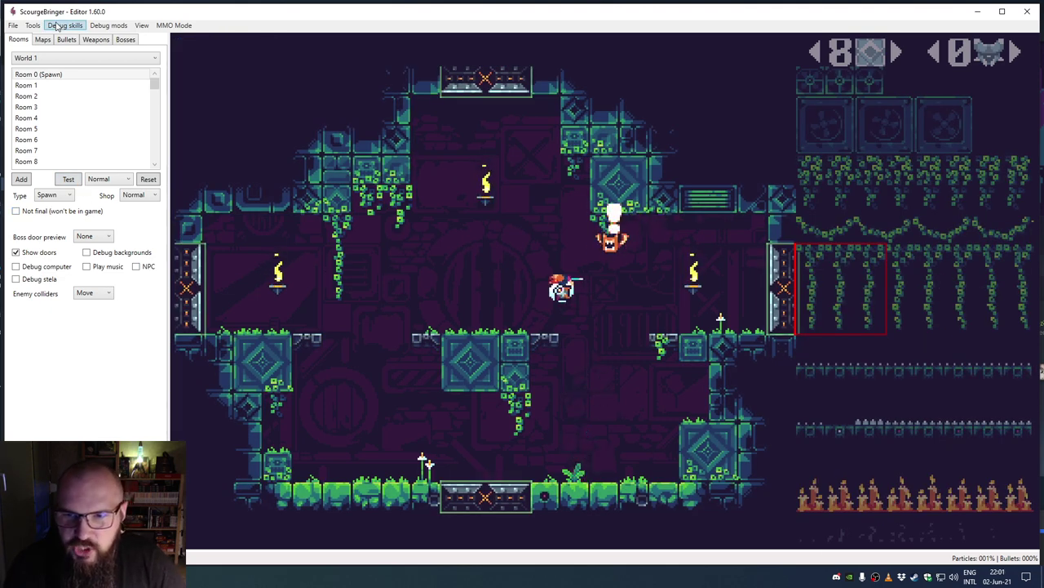
key("Left")
key("space")
key("Right")
key("Down")
key("Right")
key("space")
key("Left")
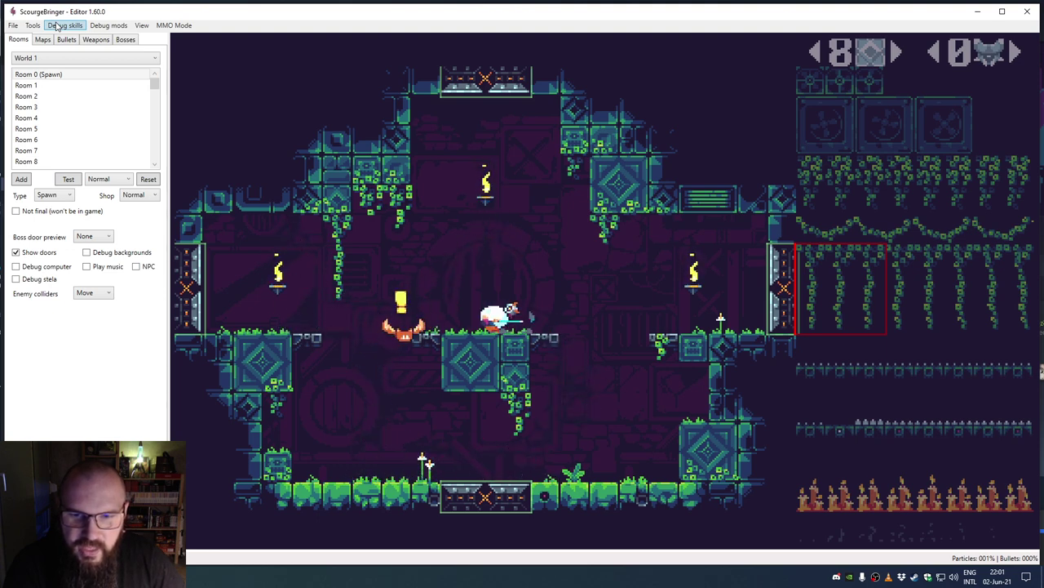
key("Right")
key("space")
key("Left")
key("Right")
key("space")
key("Left")
key("Right")
key("Right")
key("space")
key("Left")
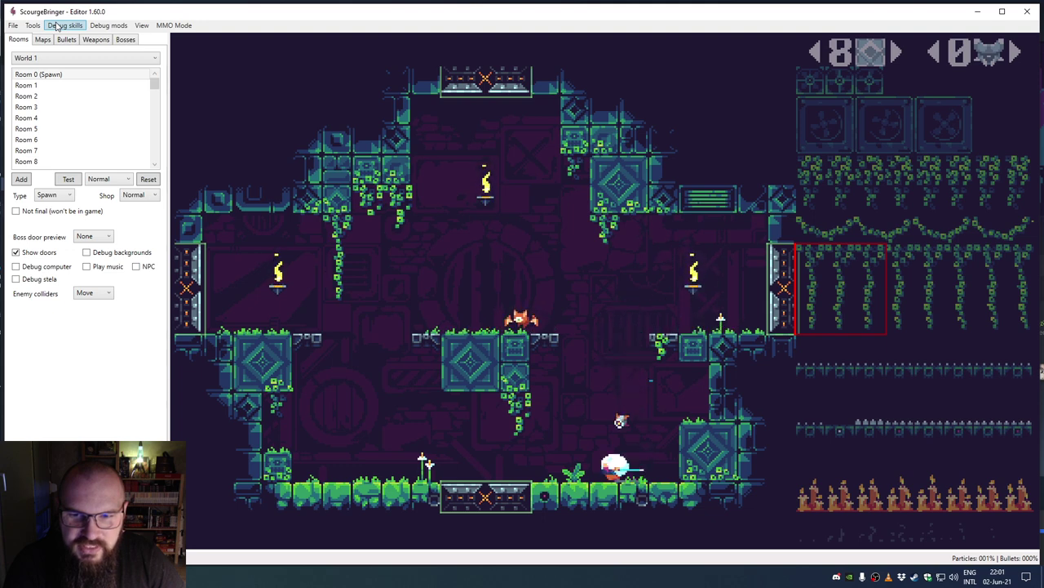
key("space")
key("Left")
key("Left")
key("Right")
key("space")
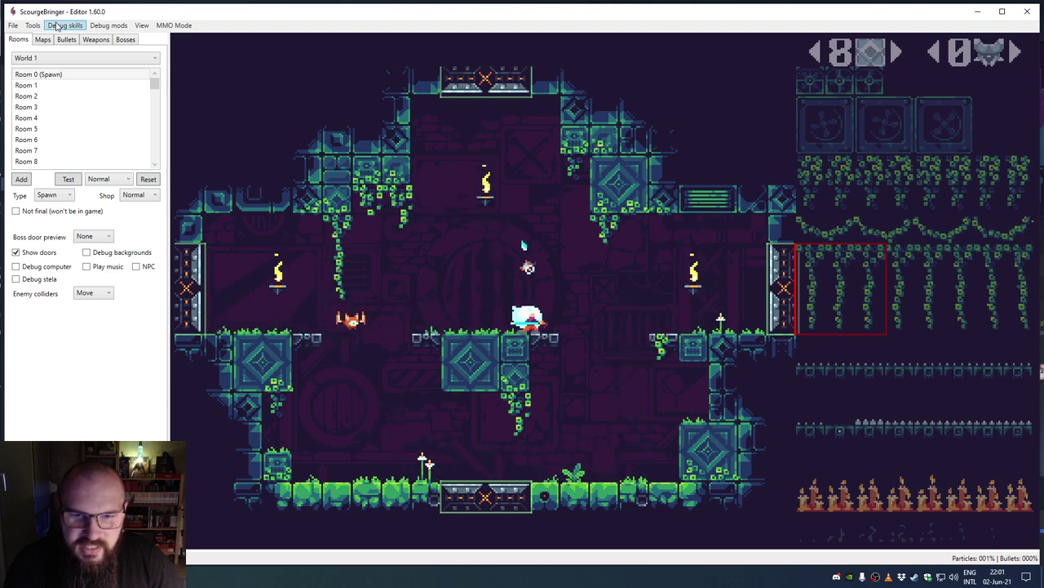
key("Right")
key("space")
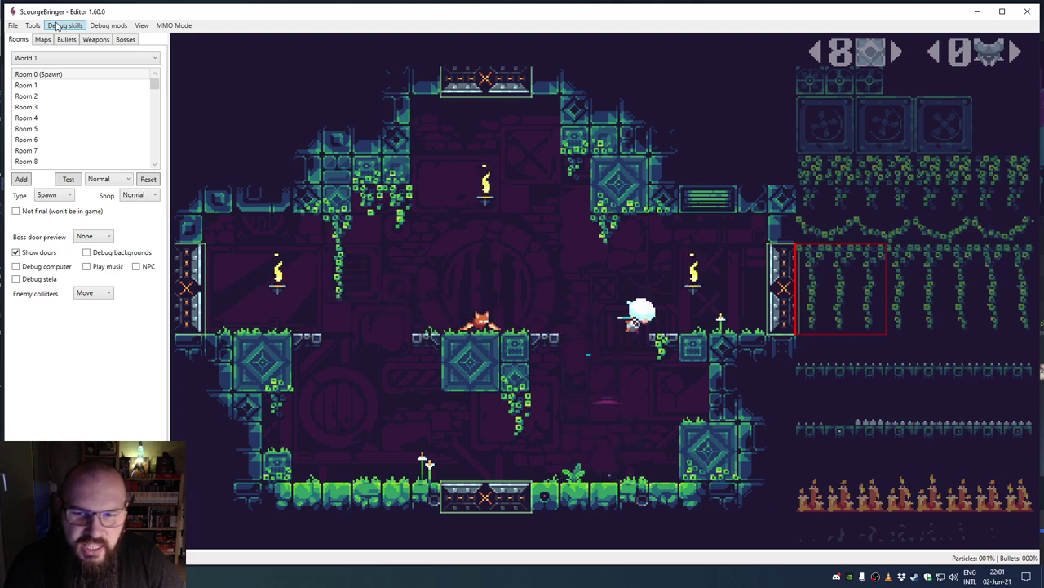
key("Left")
key("space")
key("Right")
key("Left")
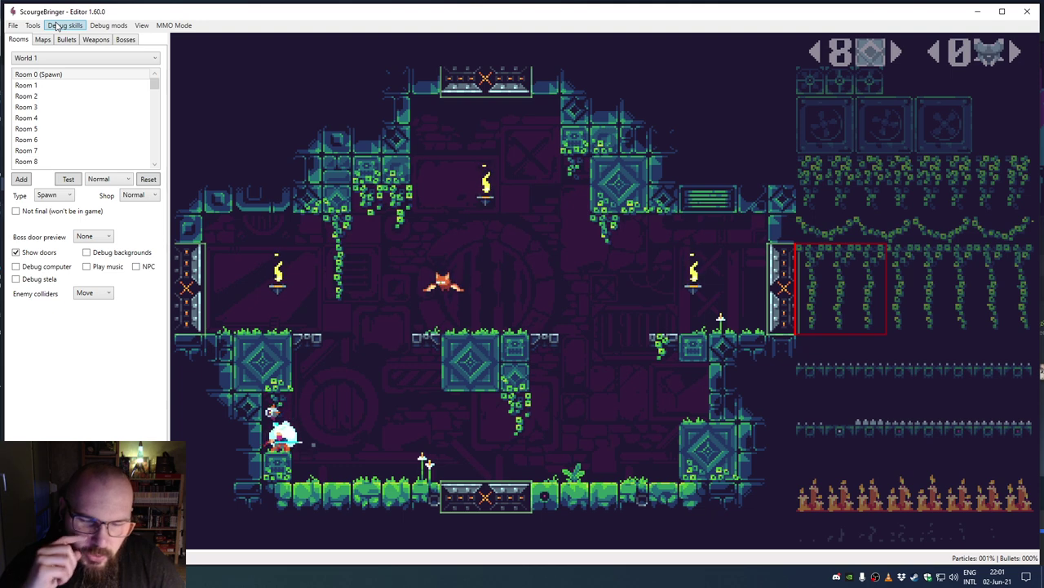
key("Right")
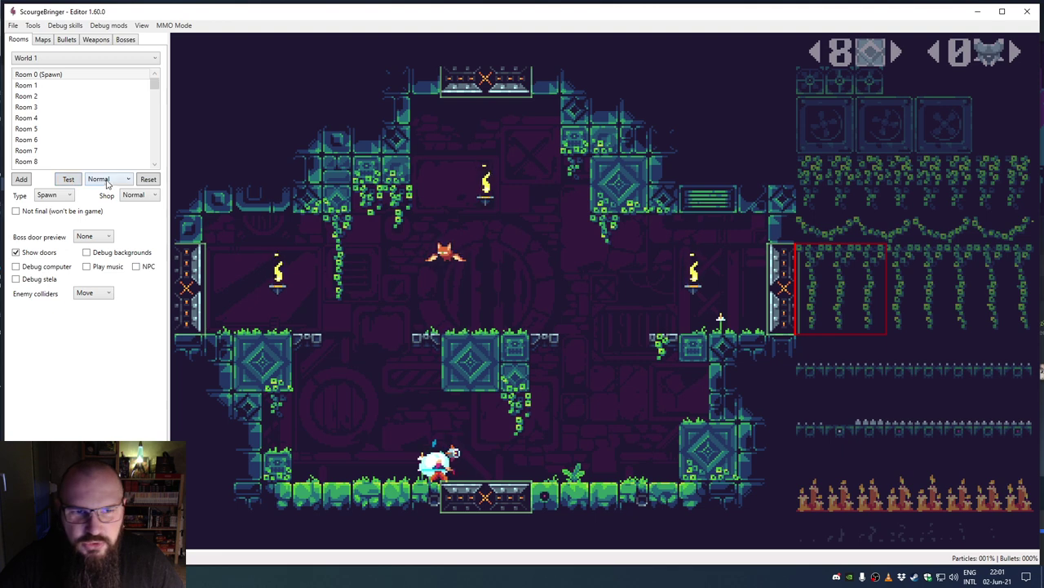
left_click(147, 183)
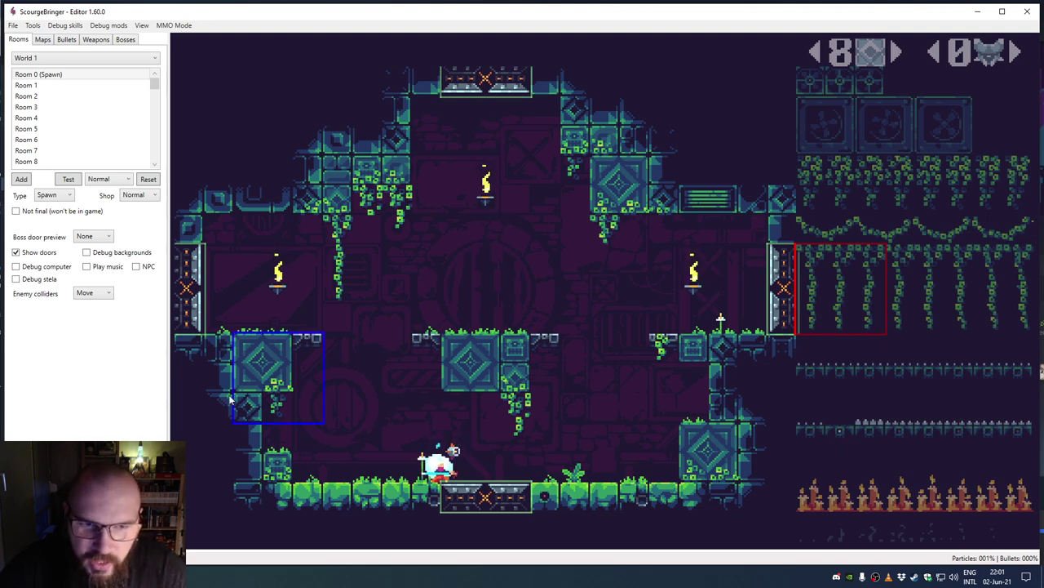
Step: Switch to EnemyCatalog.json in Notepad++ and highlight the Fury and Money property names in turn
key("alt+Tab")
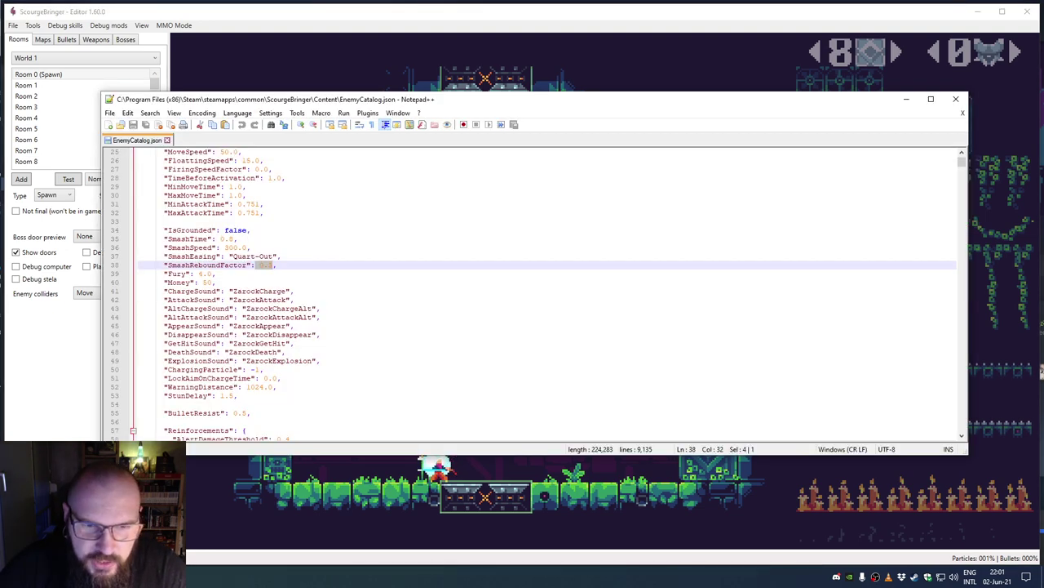
double_click(177, 274)
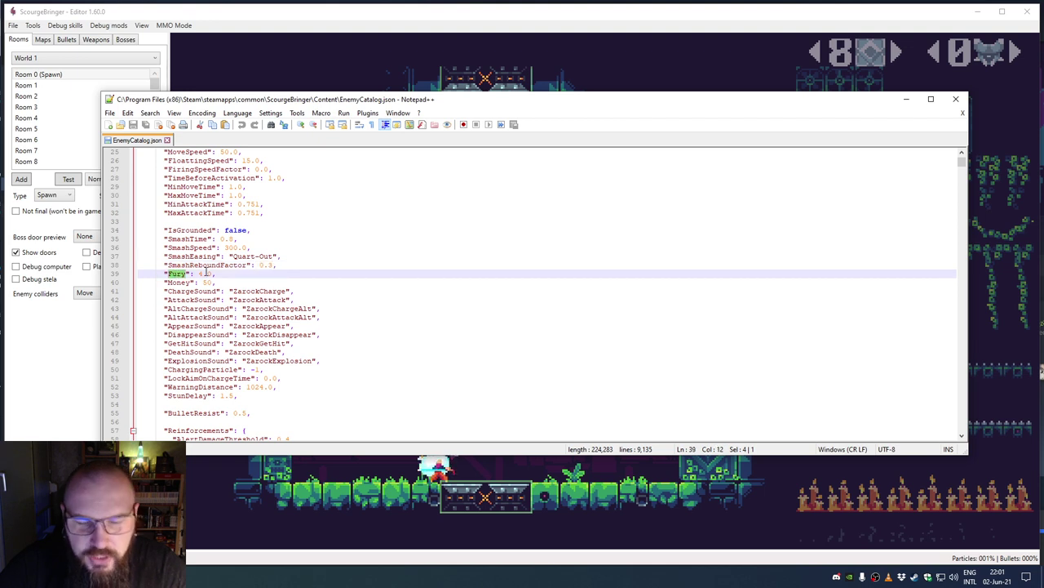
left_click(168, 274)
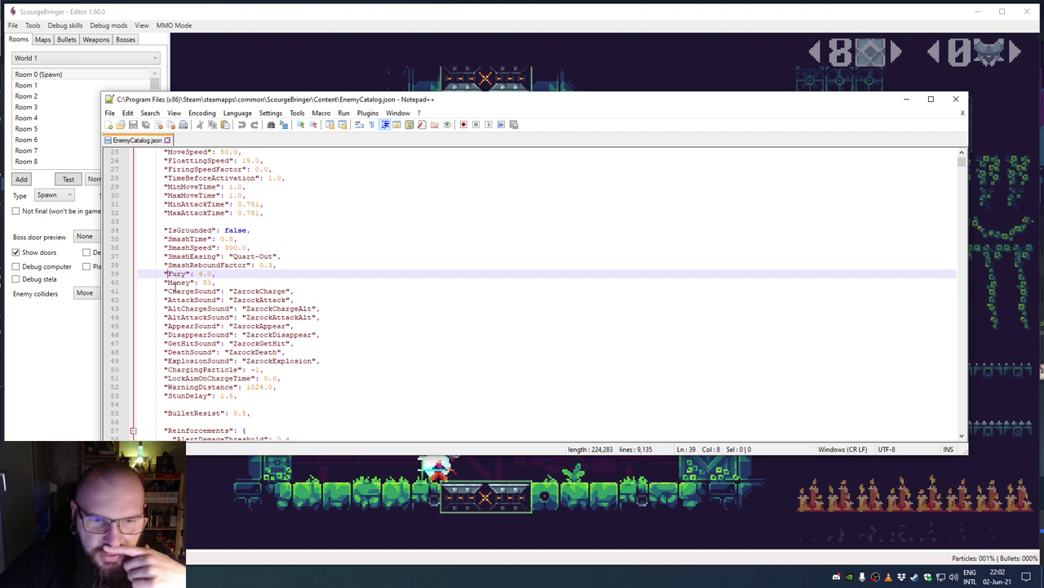
double_click(173, 282)
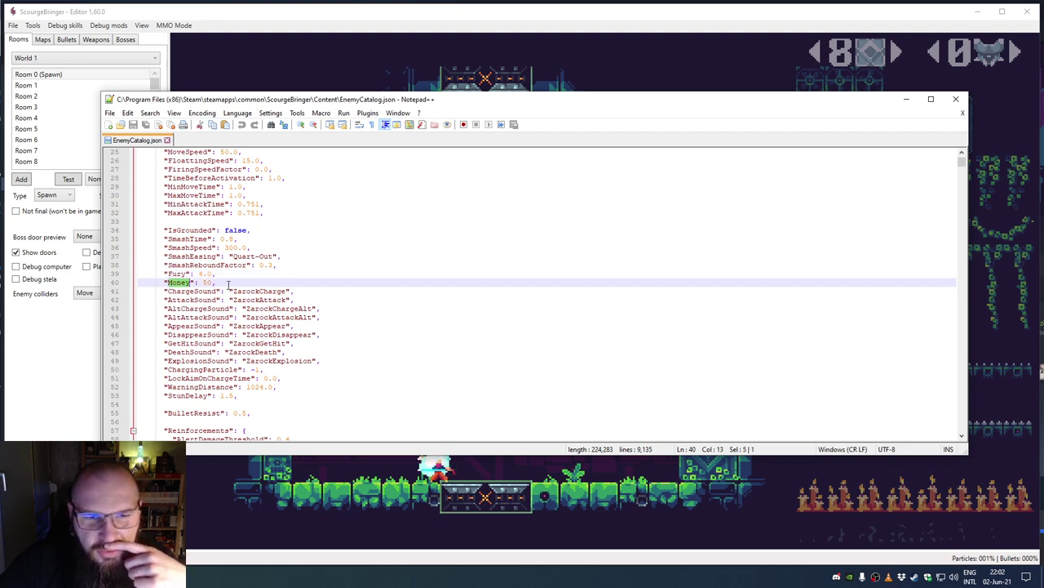
Step: Highlight the sound properties from ChargeSound to ExplosionSound, and select the ChargeSound name
left_click_drag(171, 291, 315, 361)
left_click(253, 326)
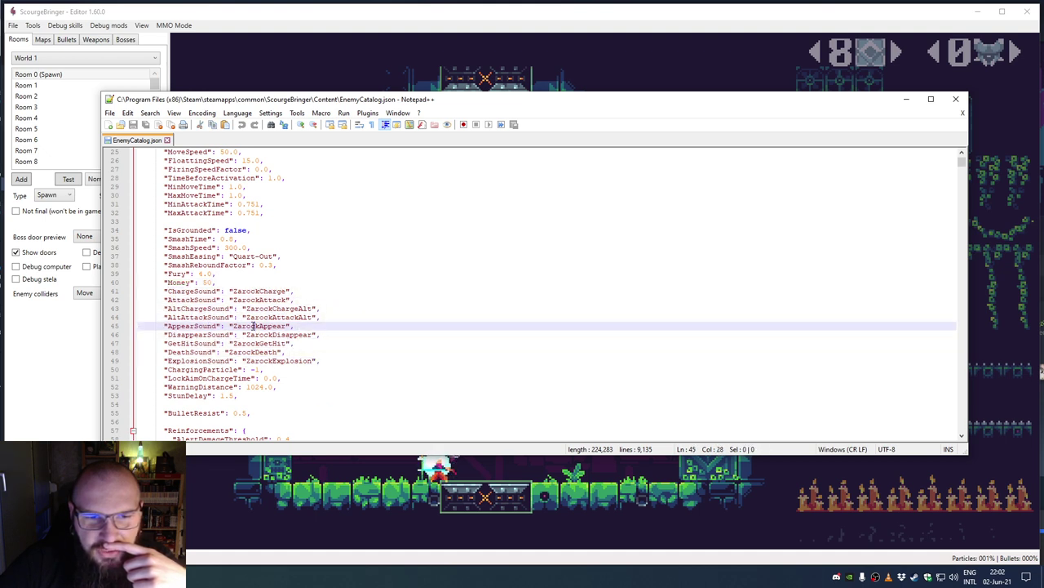
left_click(198, 292)
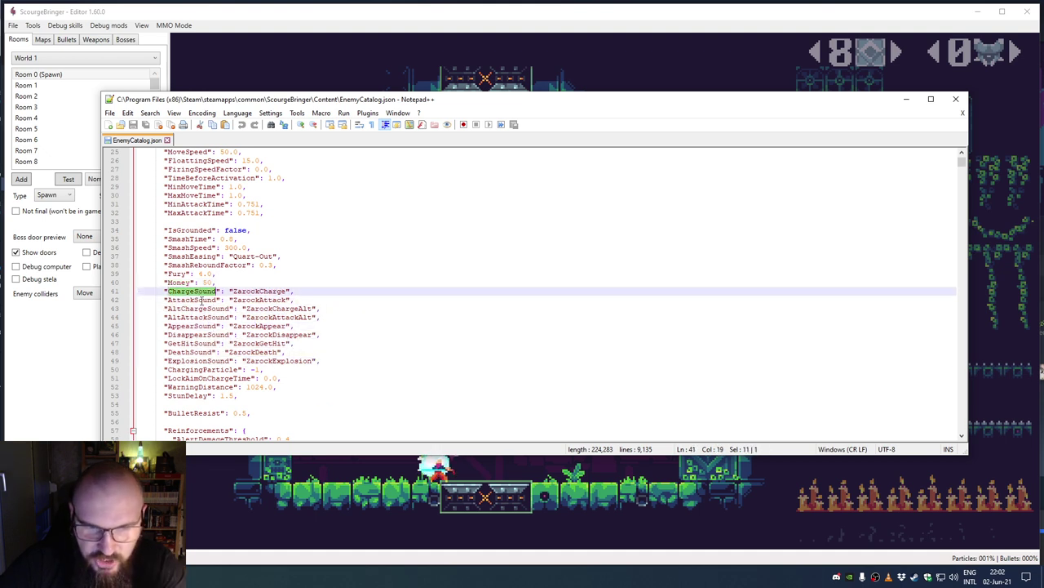
Step: Highlight the ChargeSound, AttackSound, AltChargeSound and AltAttackSound property names, going back over the first two before the Alt variants
double_click(199, 300)
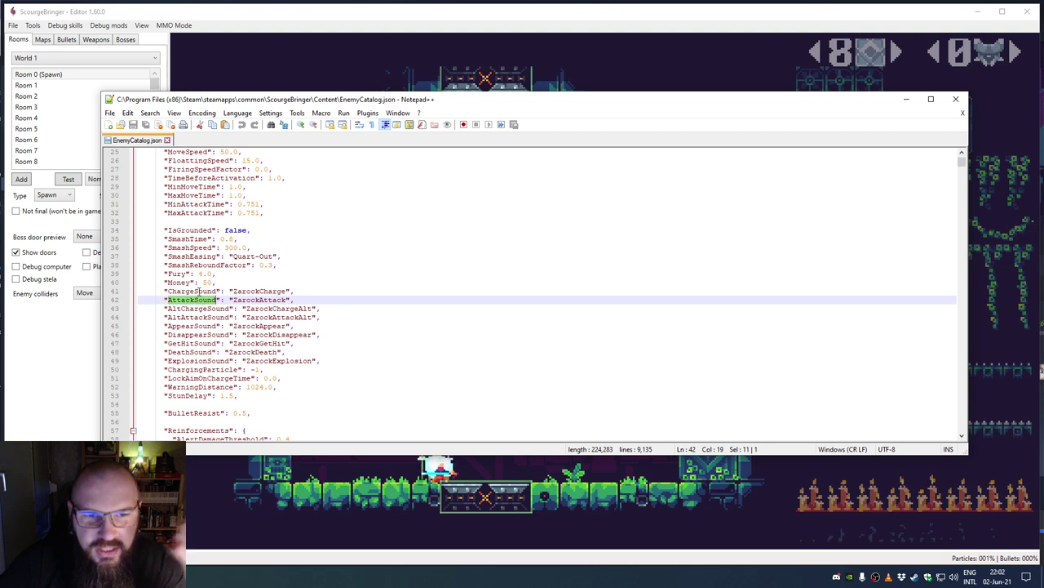
left_click(197, 291)
double_click(197, 291)
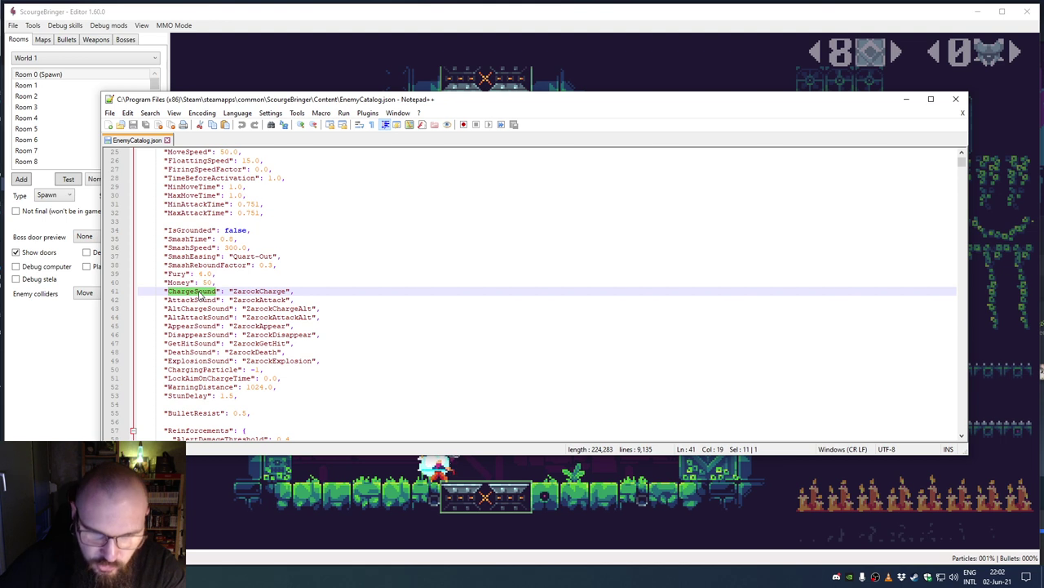
double_click(198, 300)
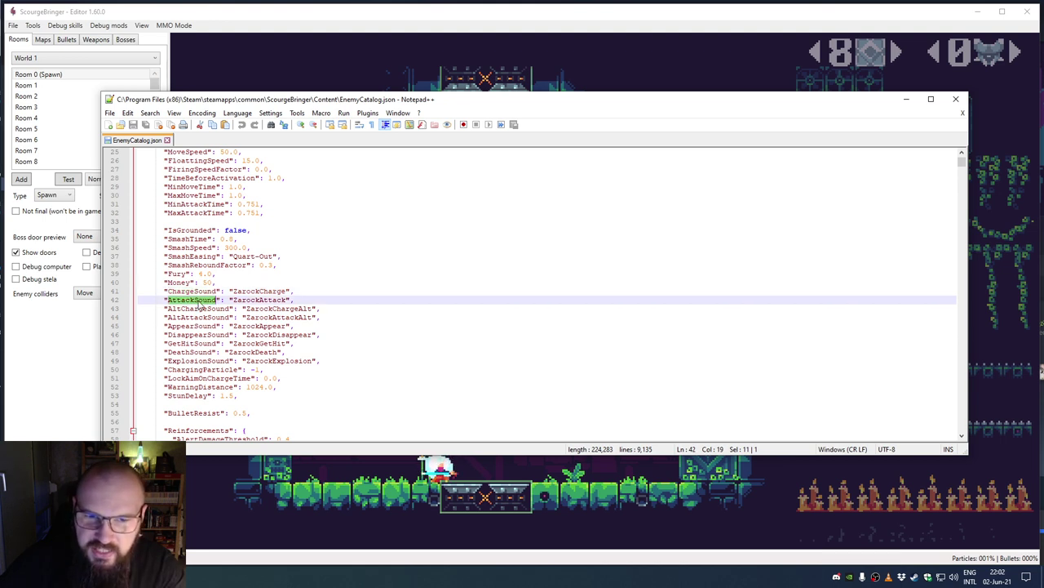
left_click(201, 309)
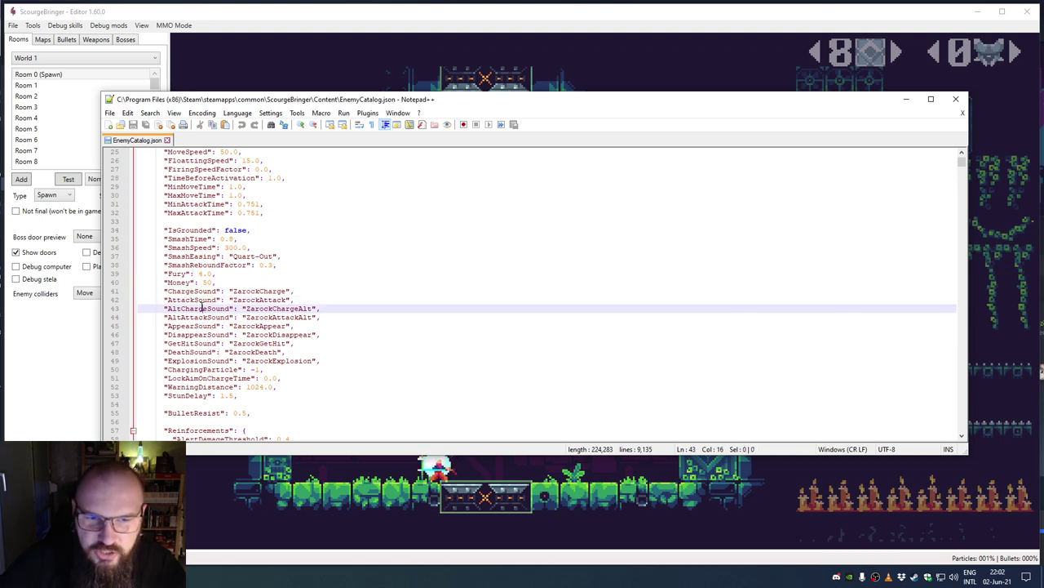
double_click(202, 308)
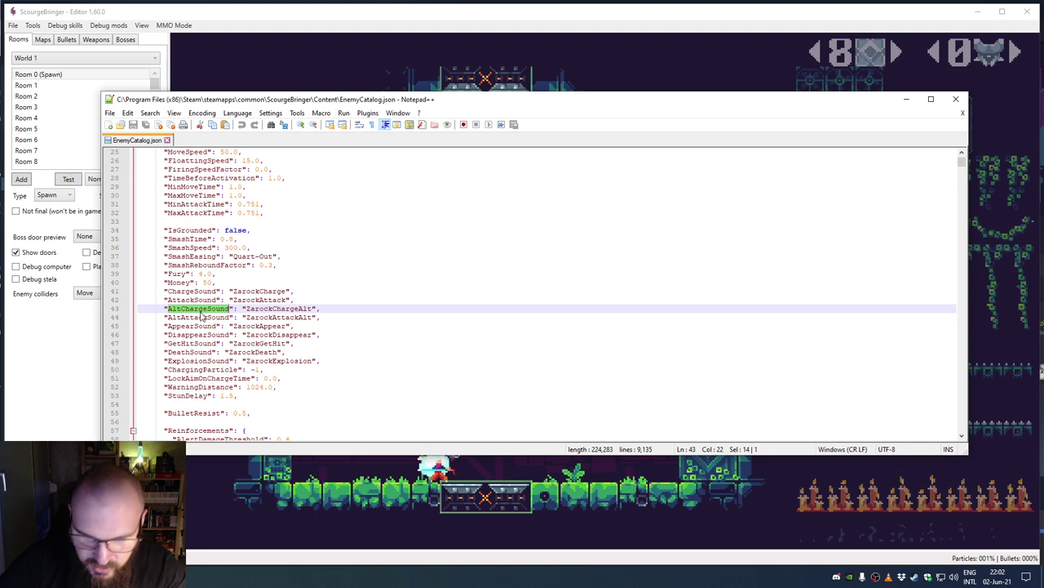
double_click(202, 317)
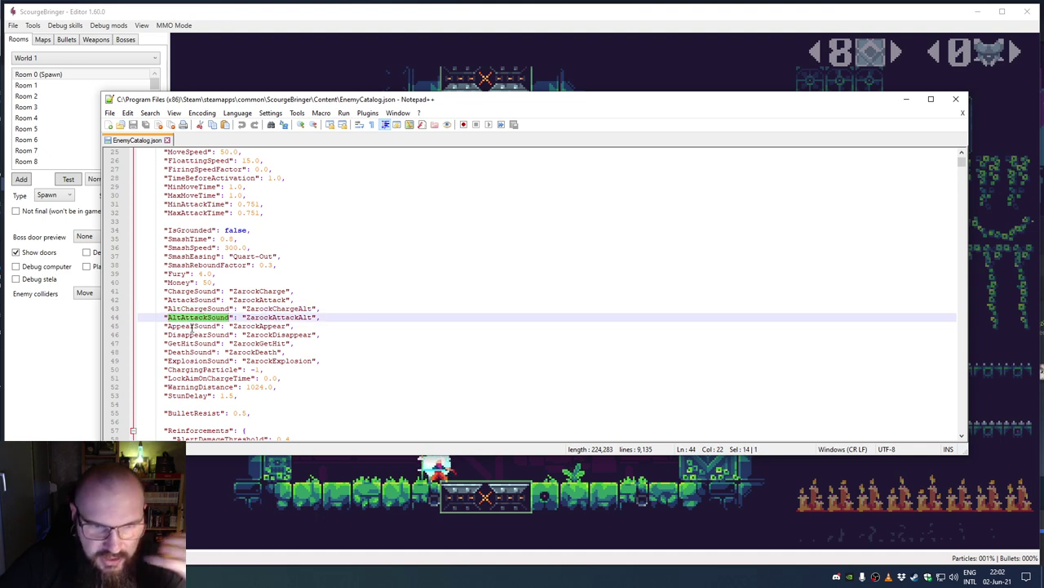
Step: Highlight the property names AppearSound, DisappearSound, GetHitSound, DeathSound, ExplosionSound and ChargingParticle in turn
double_click(192, 326)
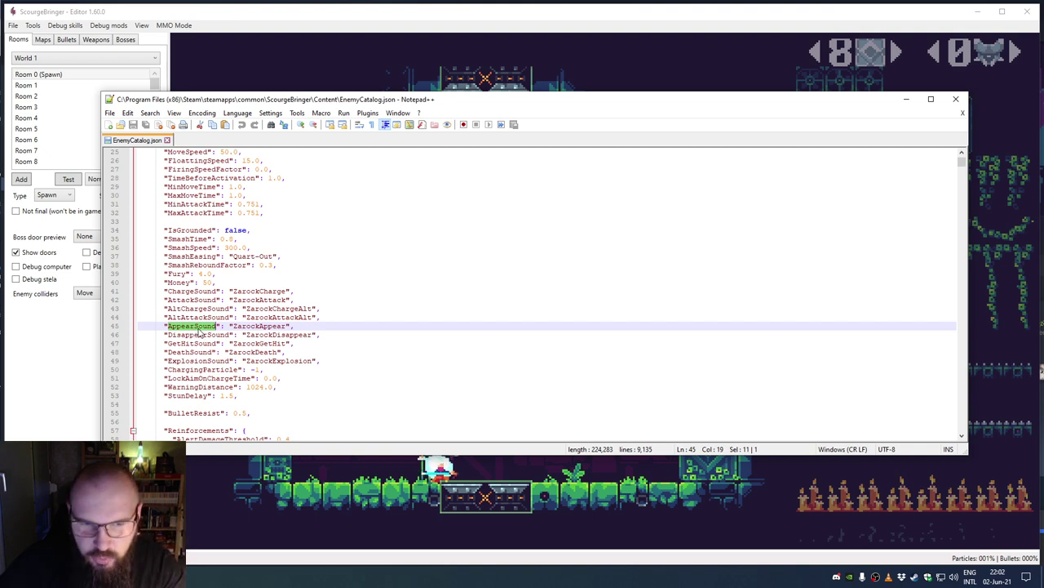
double_click(198, 336)
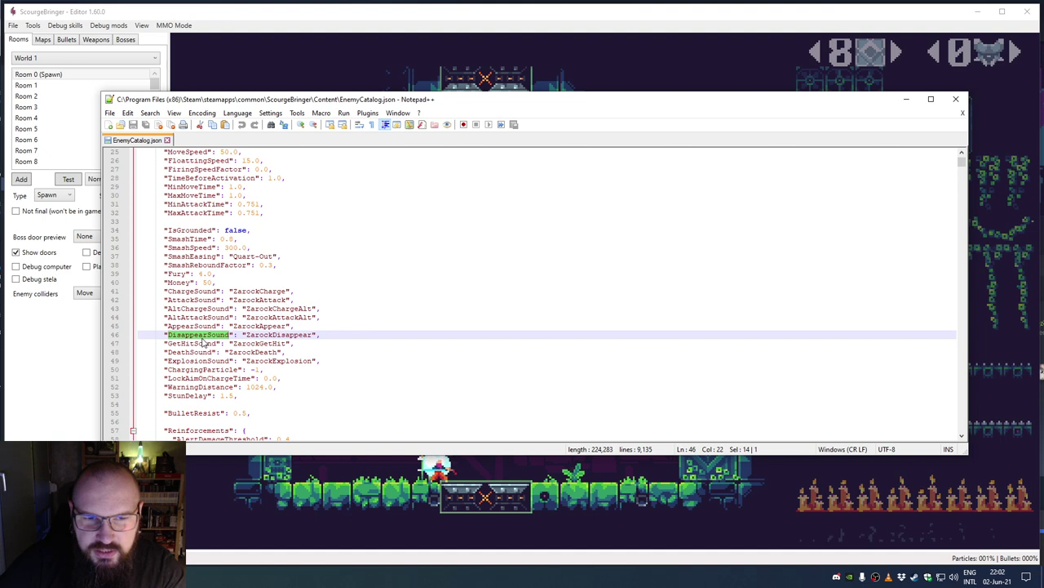
double_click(193, 344)
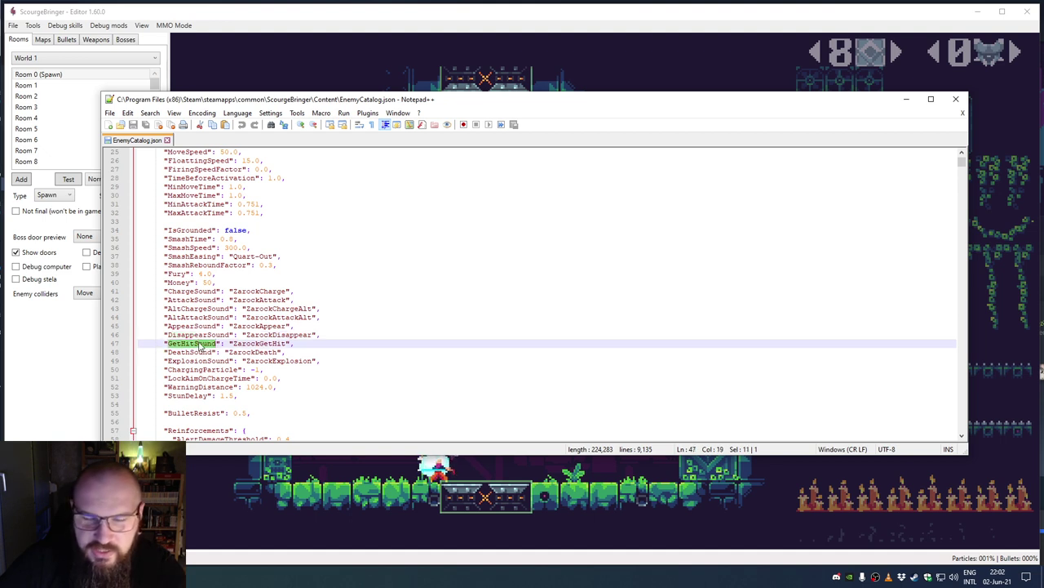
double_click(193, 351)
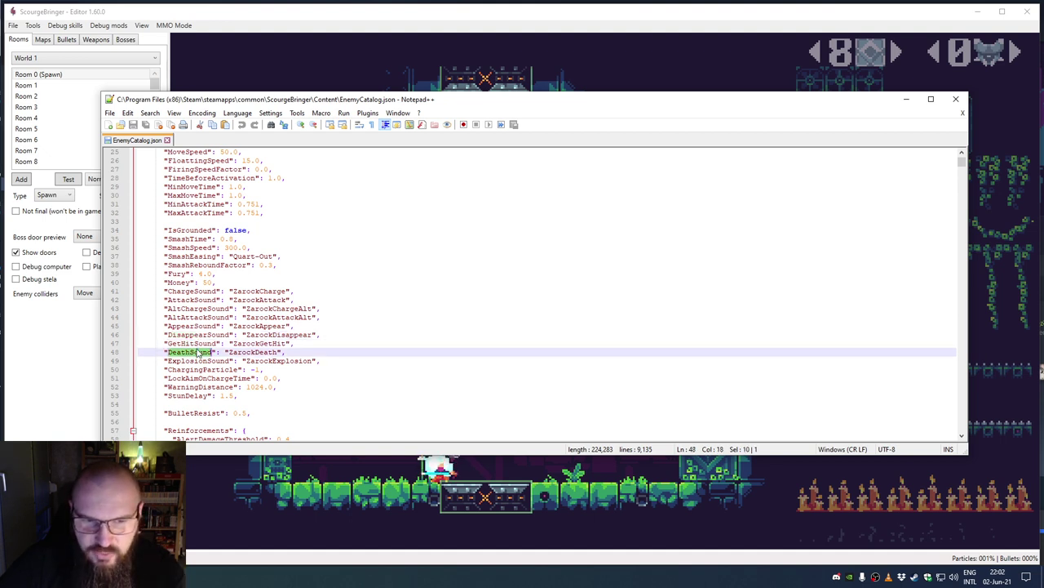
double_click(196, 361)
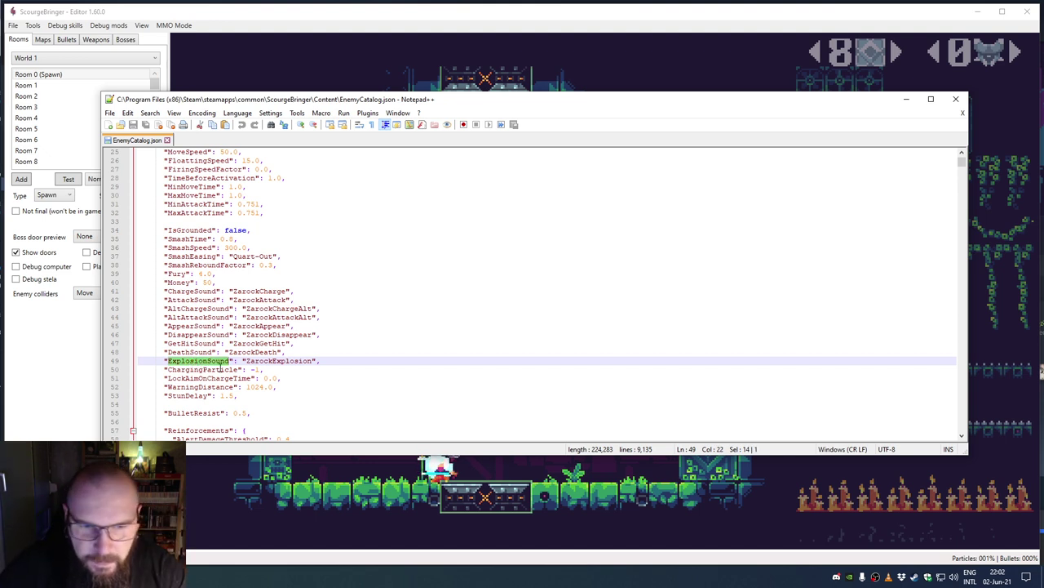
double_click(200, 369)
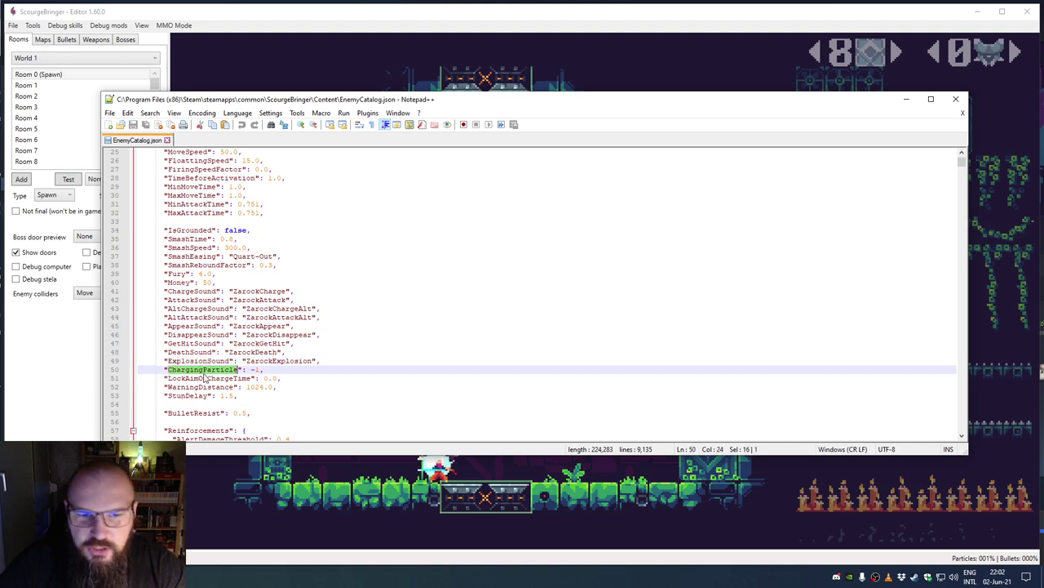
Step: Switch to the ScourgeBringer editor and choose the blue diamond-shaped enemy in place of the bat for Room 0
left_click(366, 15)
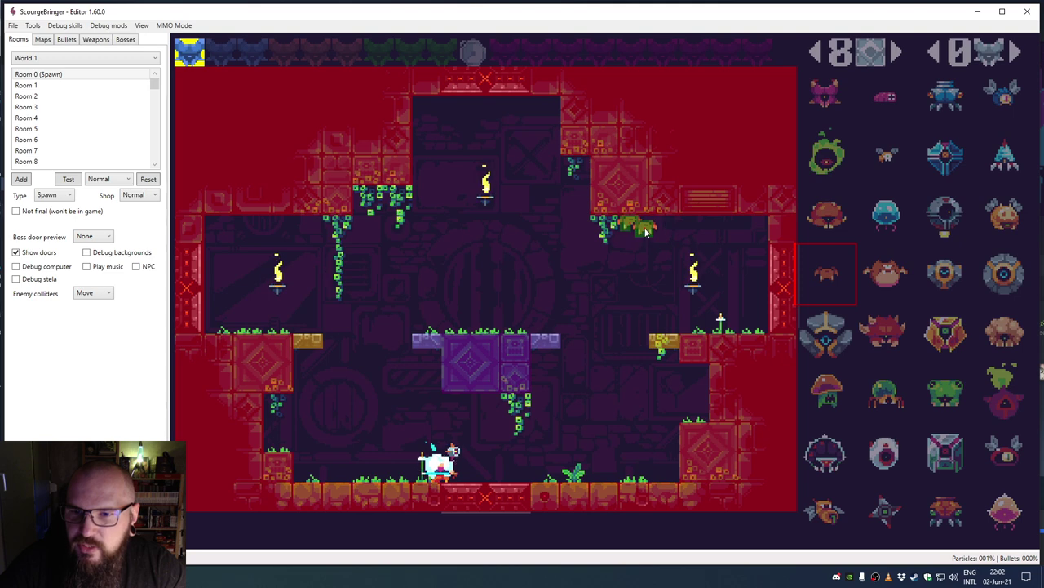
left_click(949, 163)
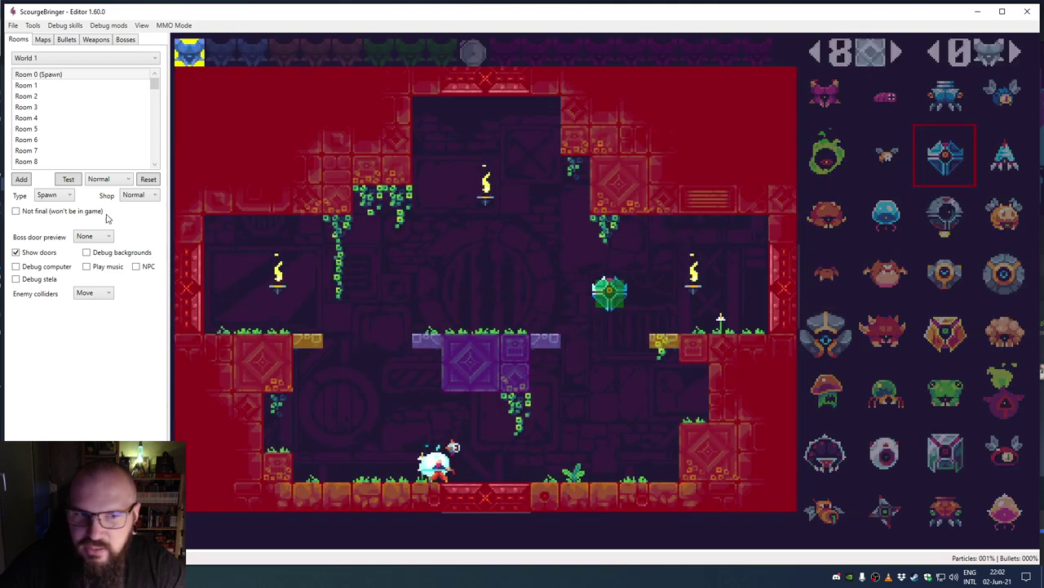
left_click(46, 130)
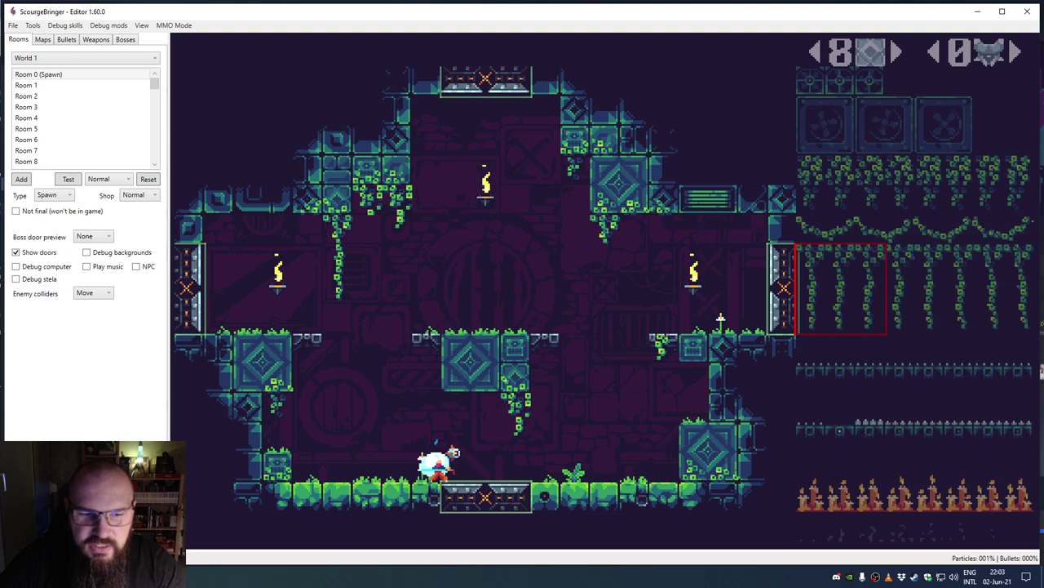
Step: Return to EnemyCatalog.json in Notepad++ and highlight the LockAimOnChargeTime property name
key("alt+Tab")
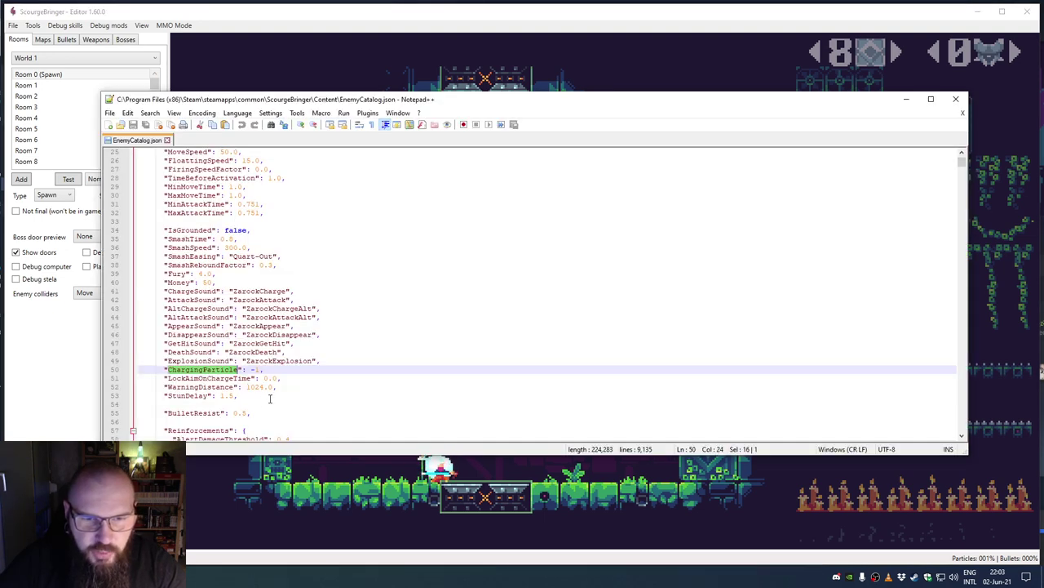
double_click(187, 379)
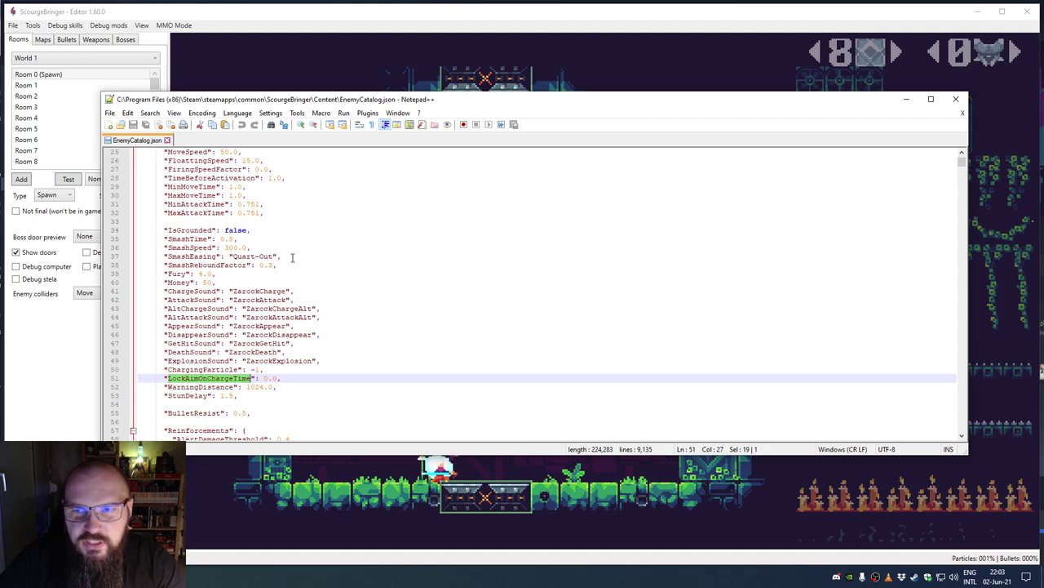
Step: Switch to the ScourgeBringer editor, place the blue diamond-shaped enemy in the air beyond the central platform's right edge, and test Room 0
key("alt+Tab")
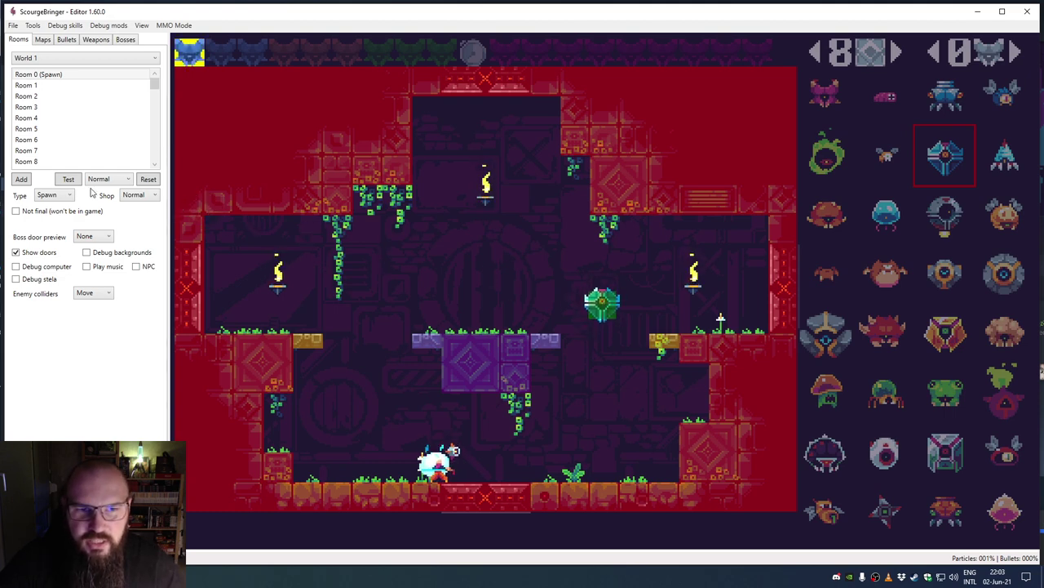
left_click(68, 179)
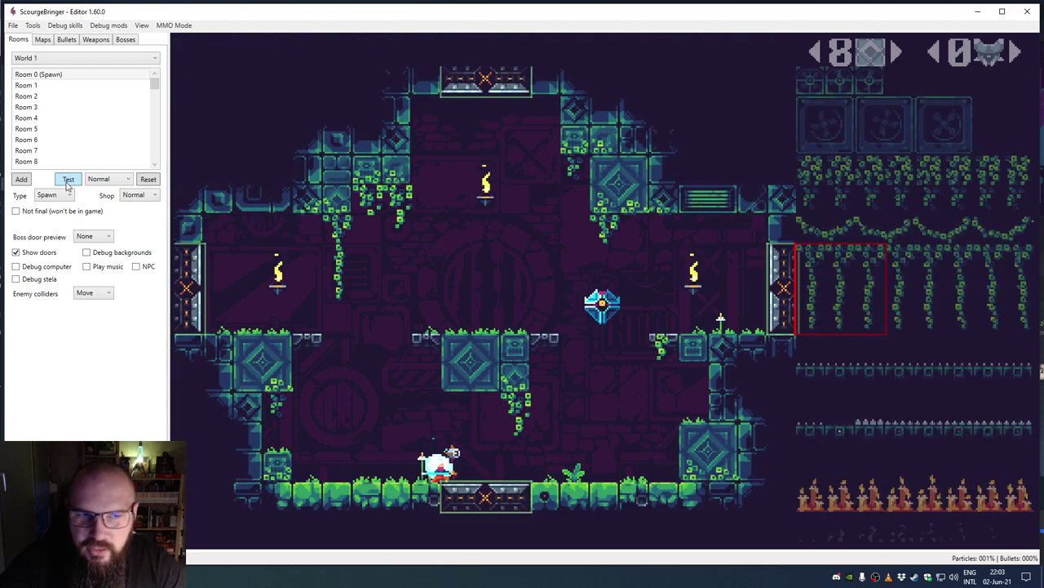
Step: Move the character from the floor past the central platform to the right ledge, moving and jumping there to draw the diamond enemy's beam attacks
key("Left")
key("Right")
key("space")
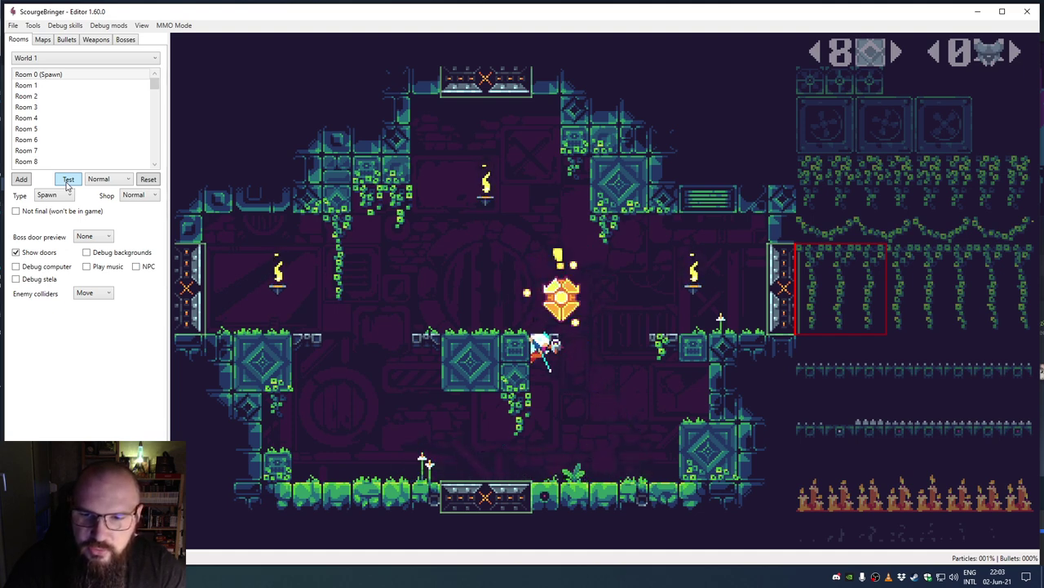
key("Right")
key("Right")
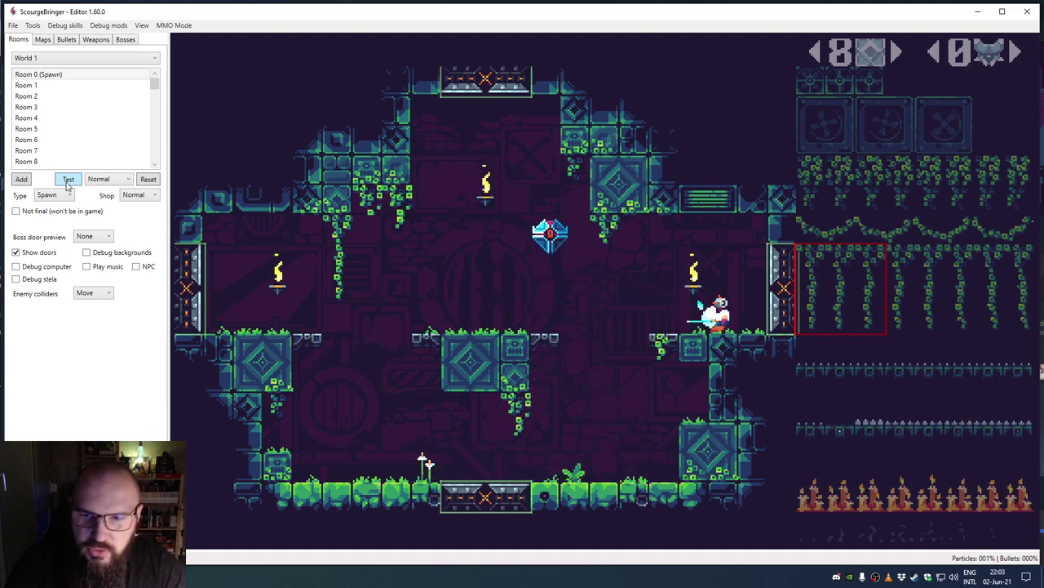
key("Left")
key("space")
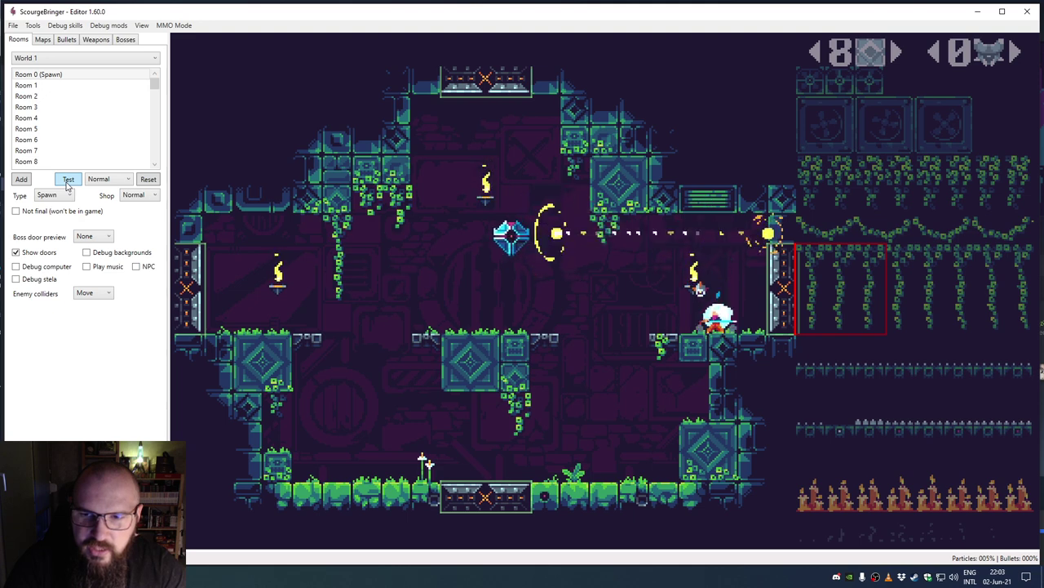
key("Right")
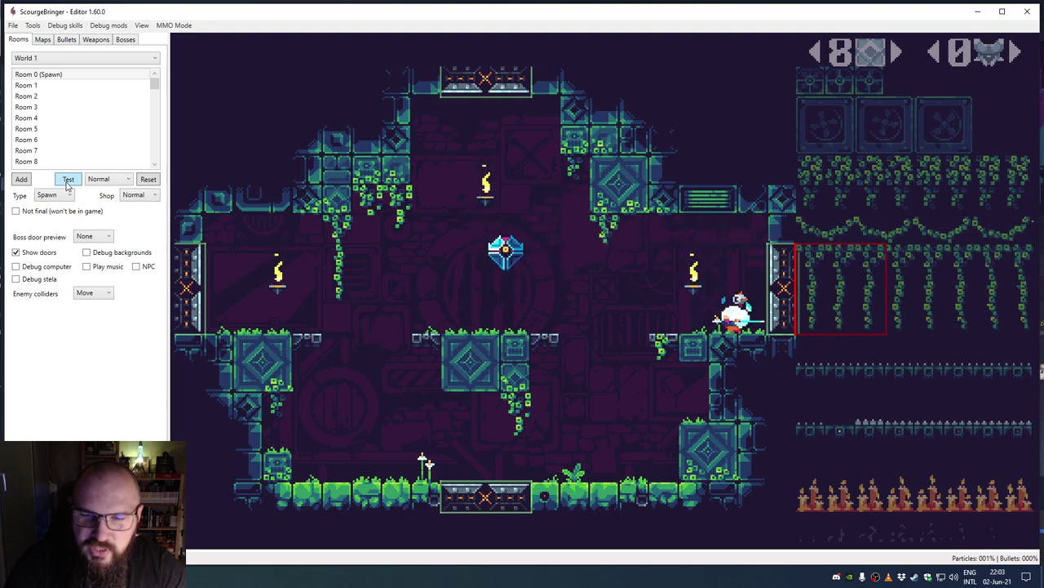
key("space")
key("Right")
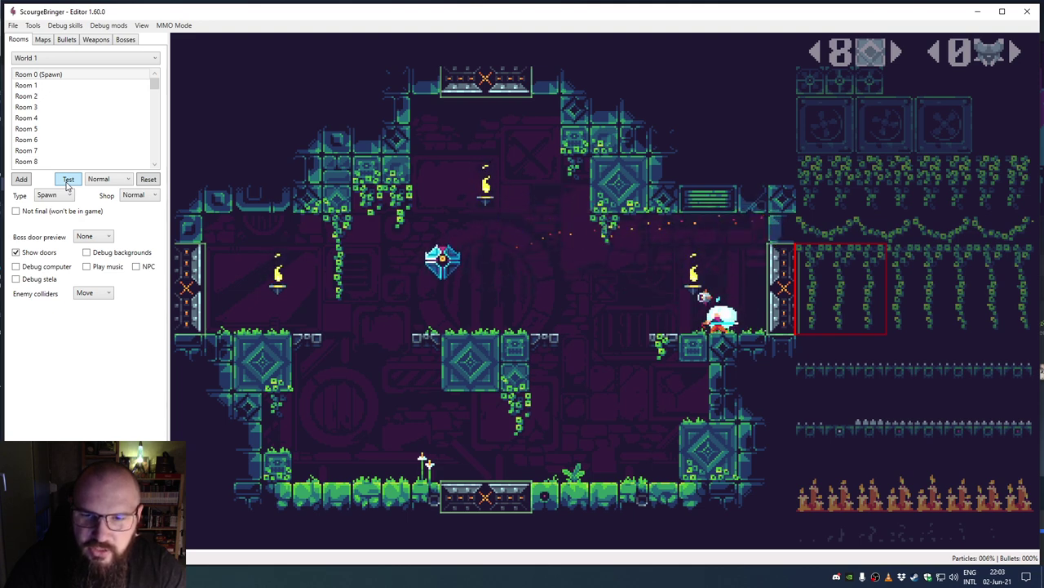
key("Left")
key("space")
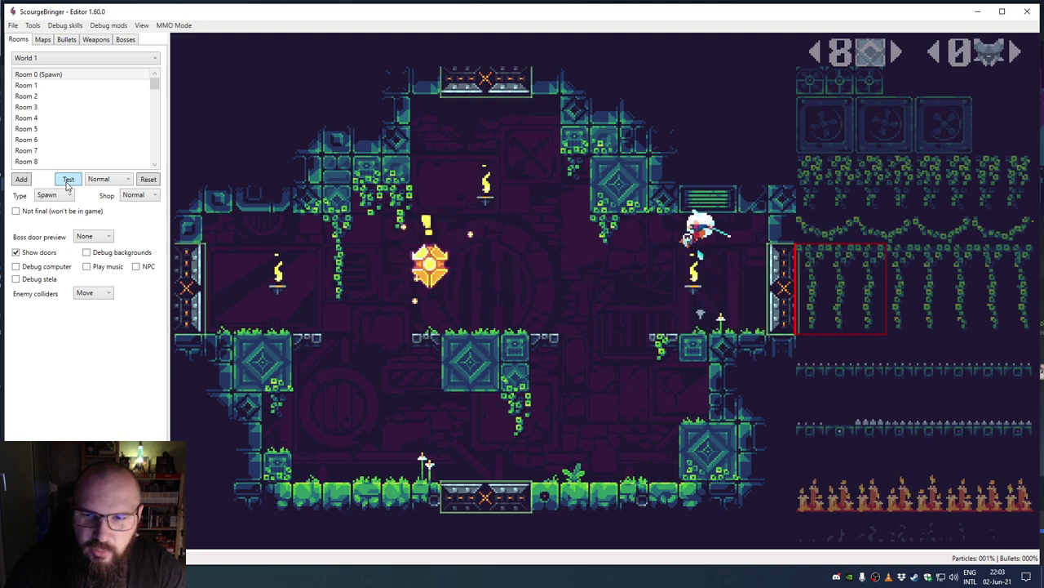
Step: Jump repeatedly on the right ledge to test how the enemy's beam aims, and cross to the central platform
key("space")
key("space")
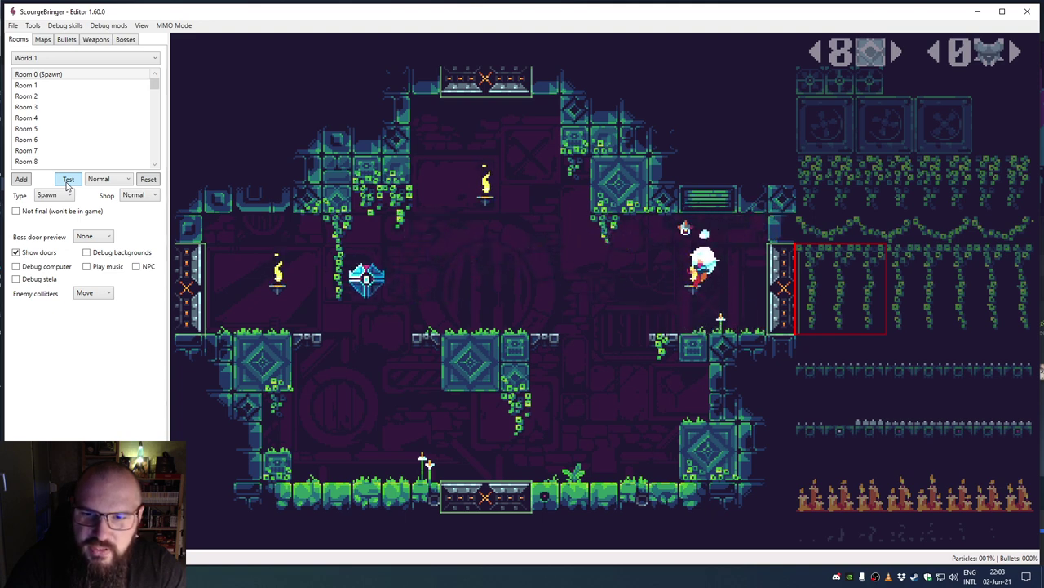
key("space")
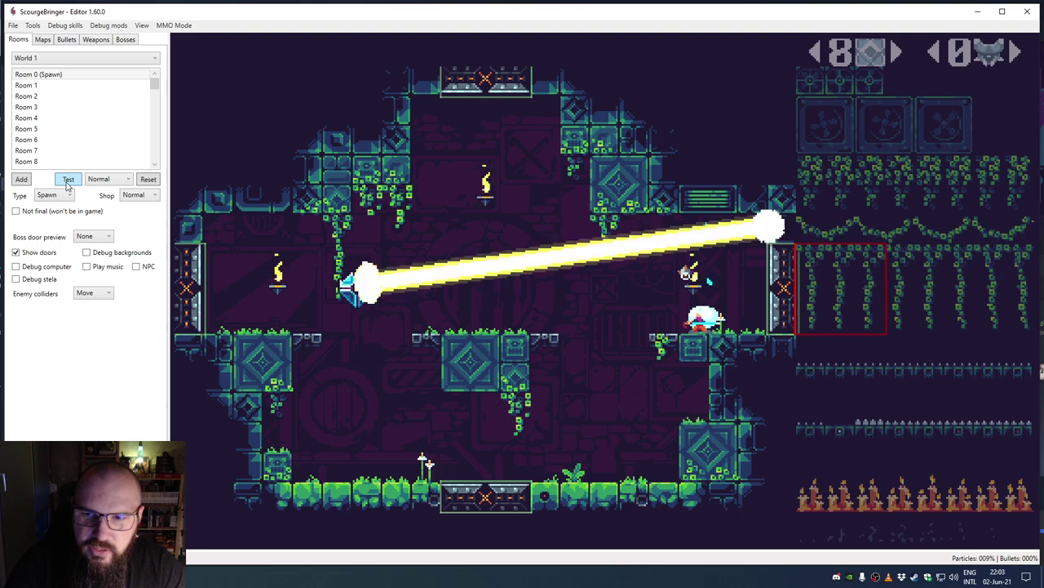
key("space")
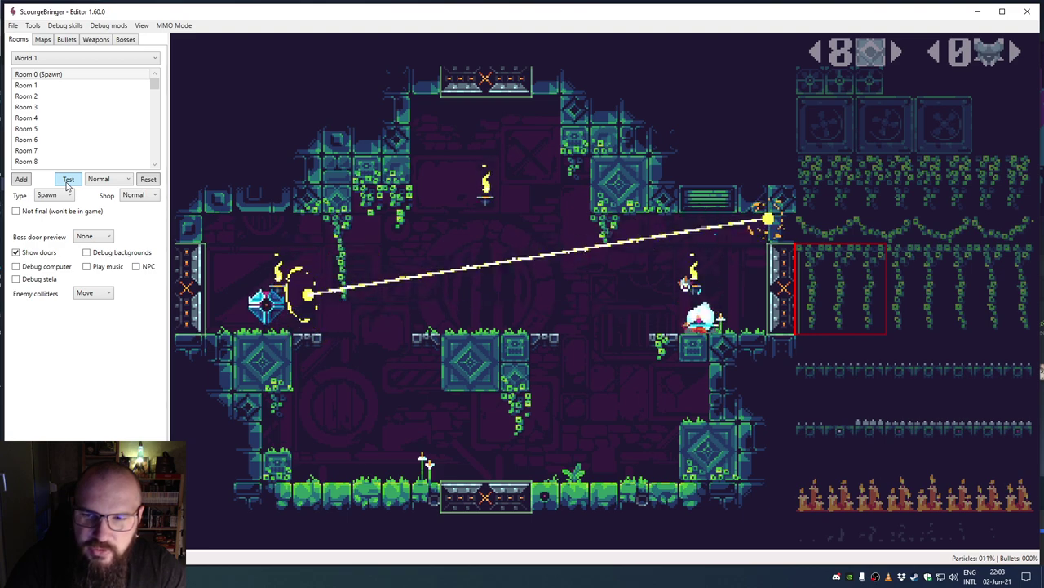
key("space")
key("space")
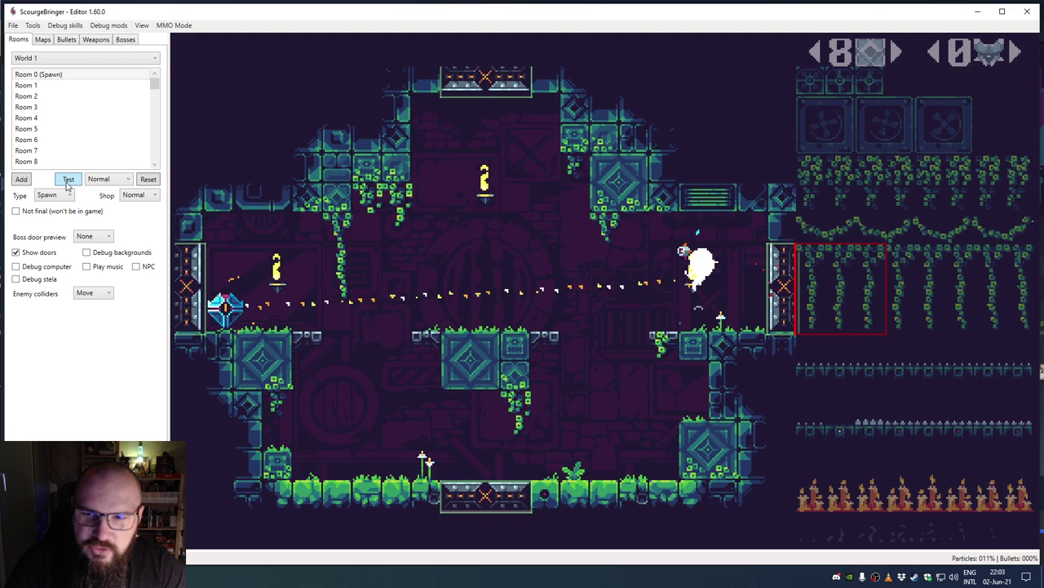
key("space")
key("space")
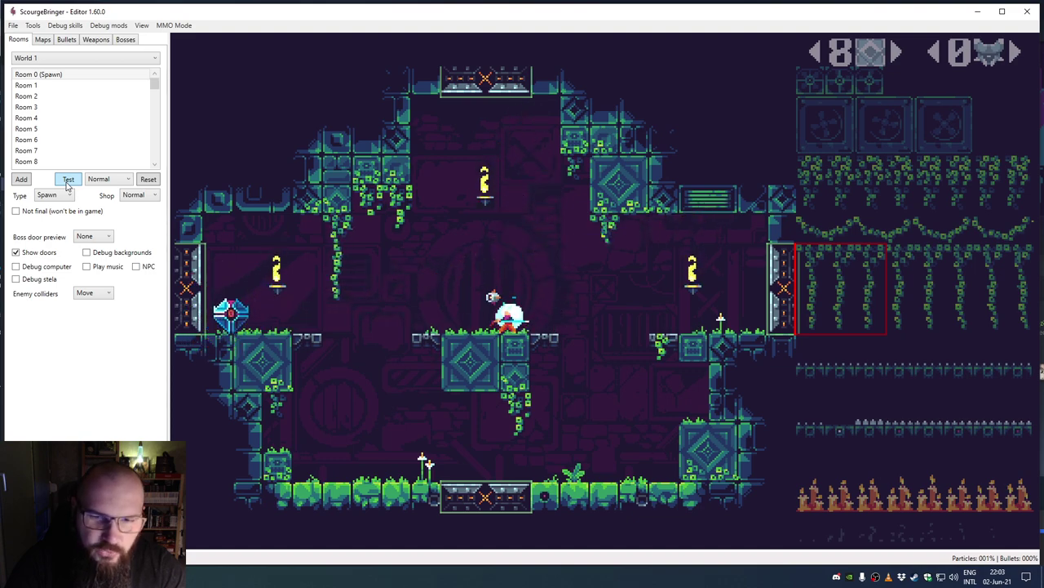
Step: Jump on the central platform while the enemy charges to examine how its aiming line follows the character
key("space")
key("space")
key("space")
key("space")
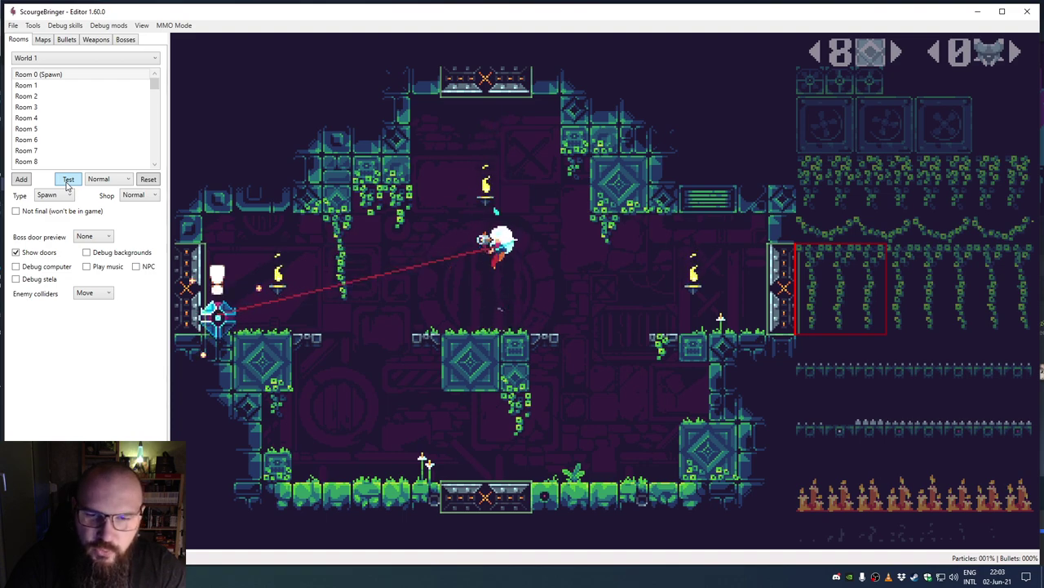
key("space")
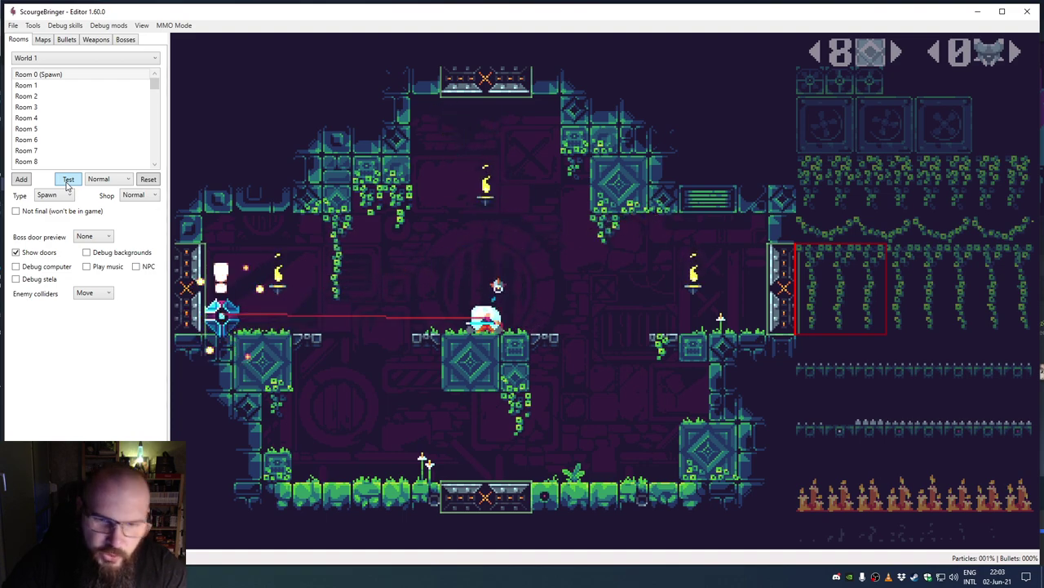
Step: Select the LockAimOnChargeTime value in EnemyCatalog.json in Notepad++, and return to the ScourgeBringer editor
key("alt+Tab")
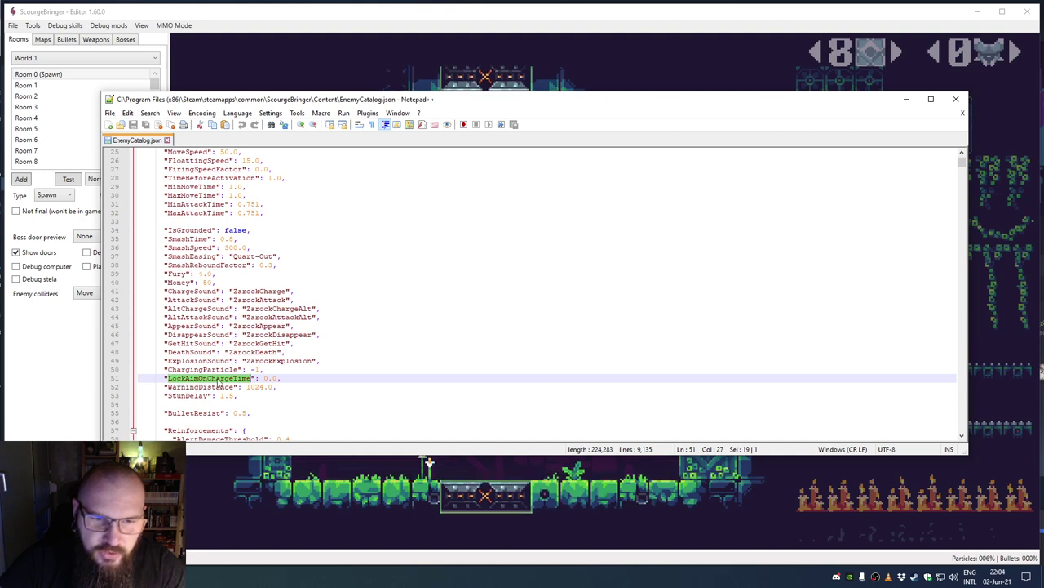
left_click_drag(263, 378, 274, 378)
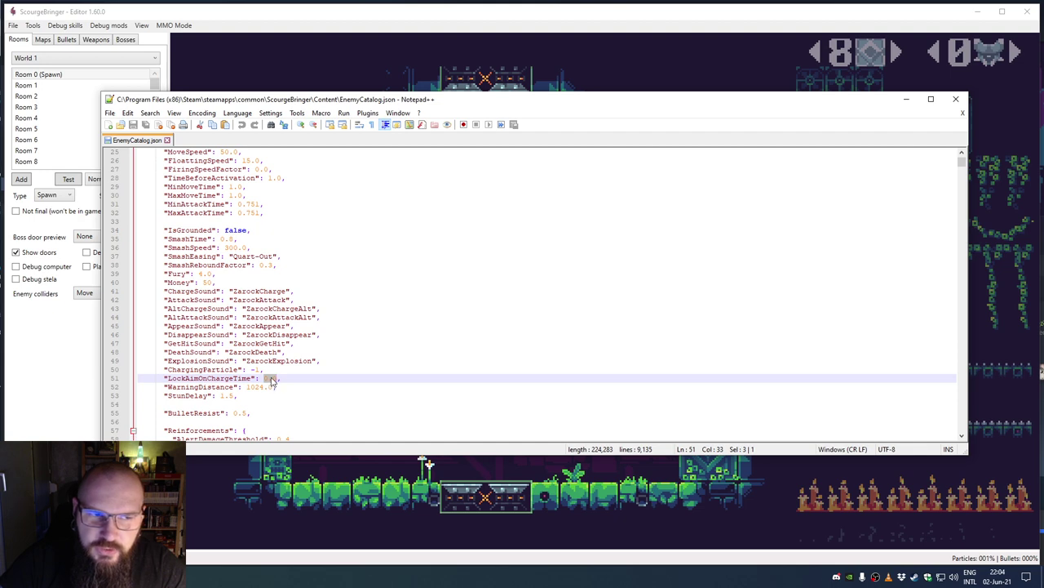
left_click(46, 393)
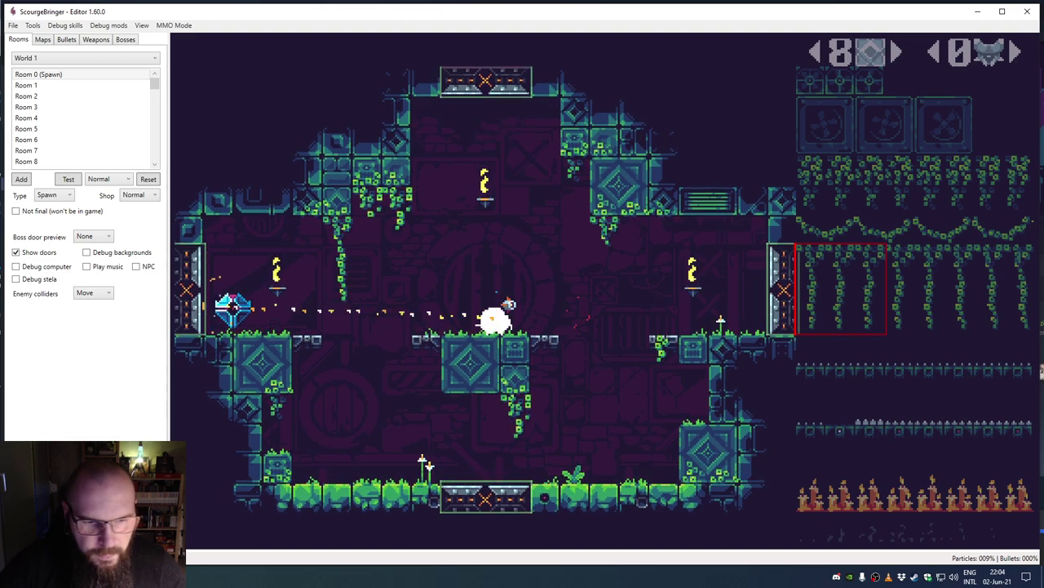
Step: Open EnemyCatalog.json from the game's Content folder in Notepad++ and show the BulletResist and Reinforcements properties
key("alt+Tab")
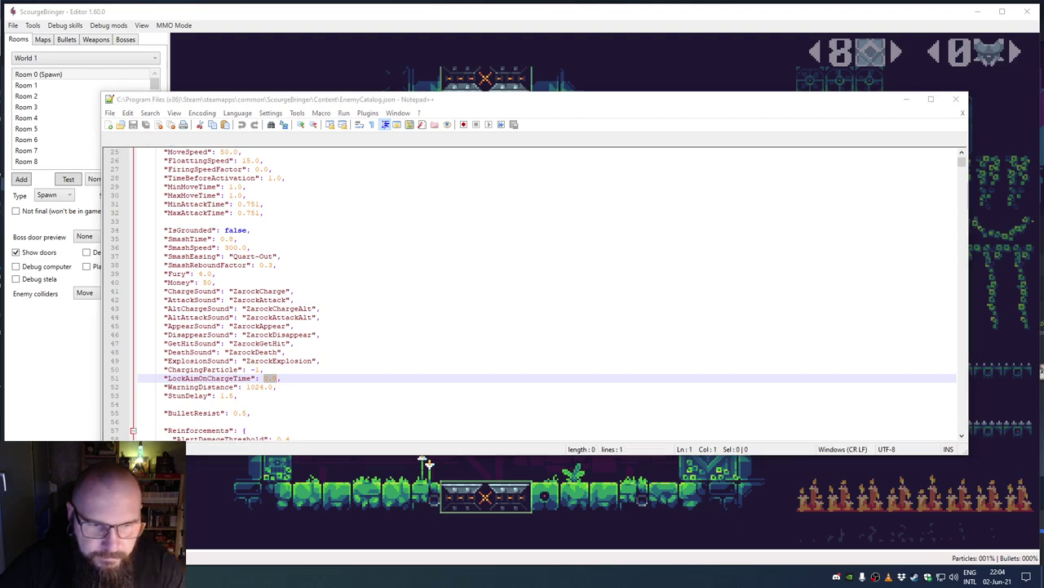
left_click(424, 463)
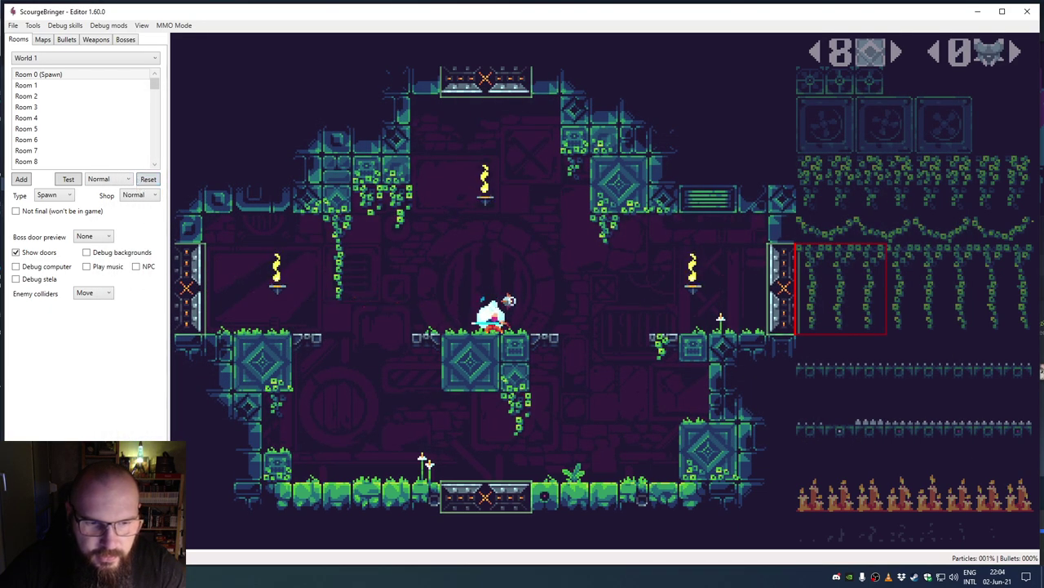
key("alt+Tab")
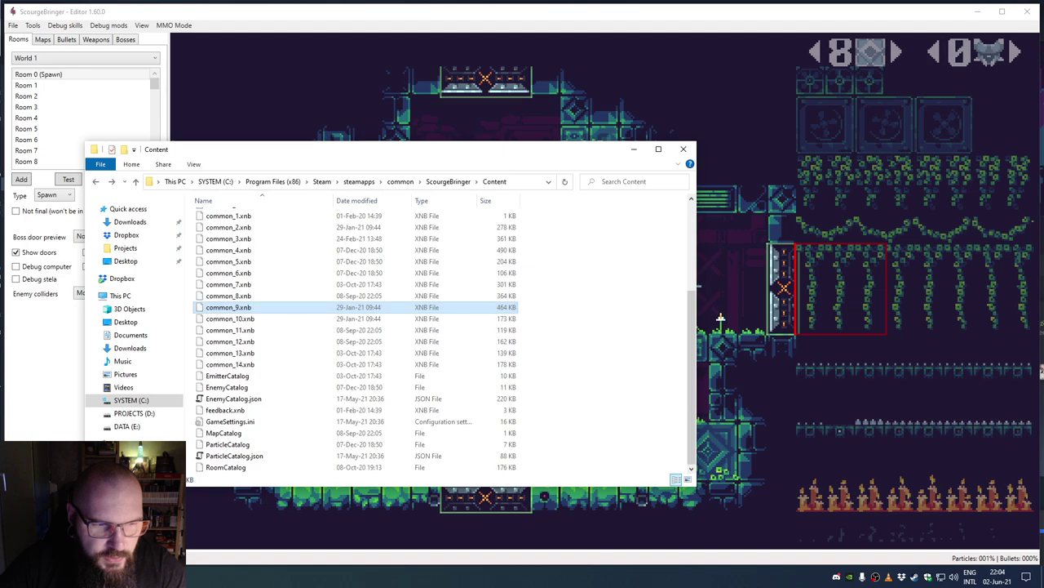
right_click(240, 398)
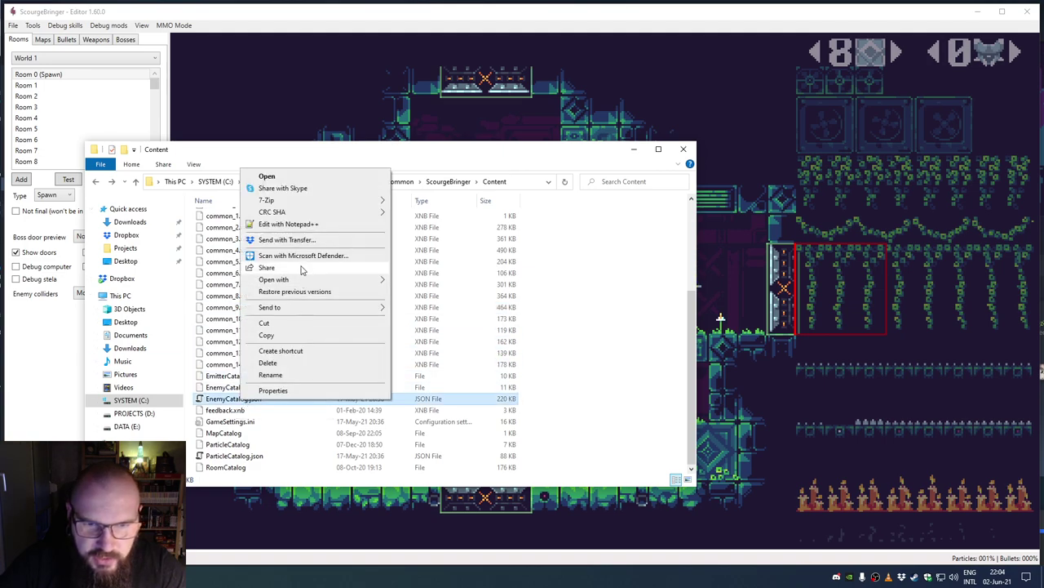
left_click(288, 223)
scroll(274, 273, "up", 4)
scroll(273, 274, "down", 1)
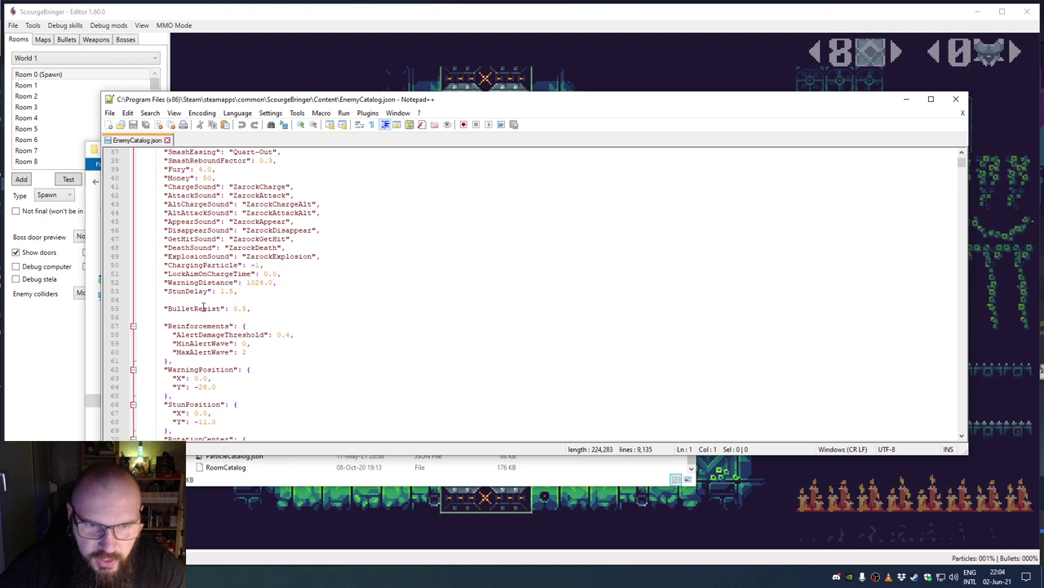
Step: Highlight the WarningDistance property and its value, followed by StunDelay and its value, in EnemyCatalog.json
double_click(200, 284)
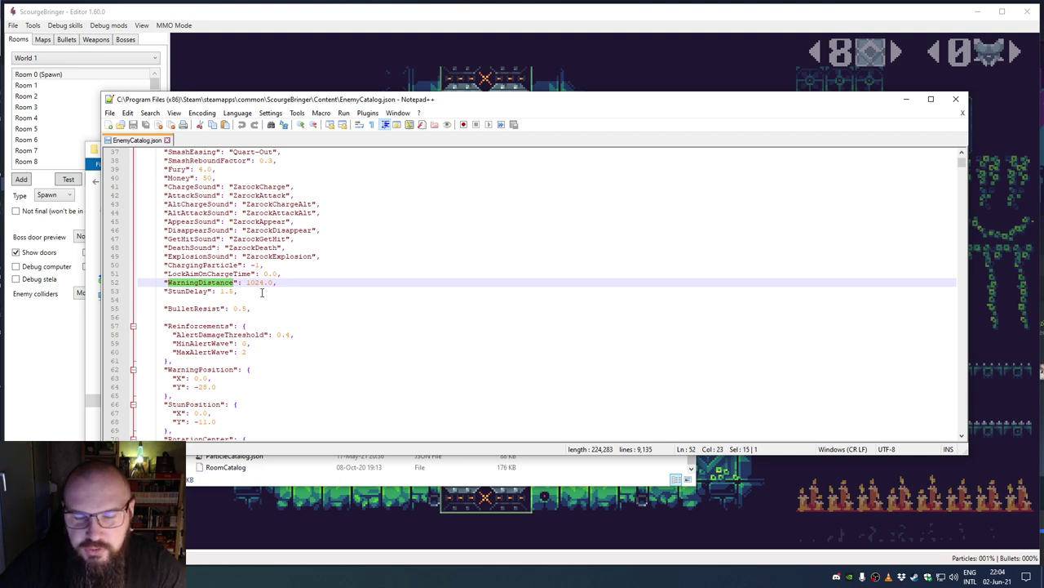
double_click(253, 282)
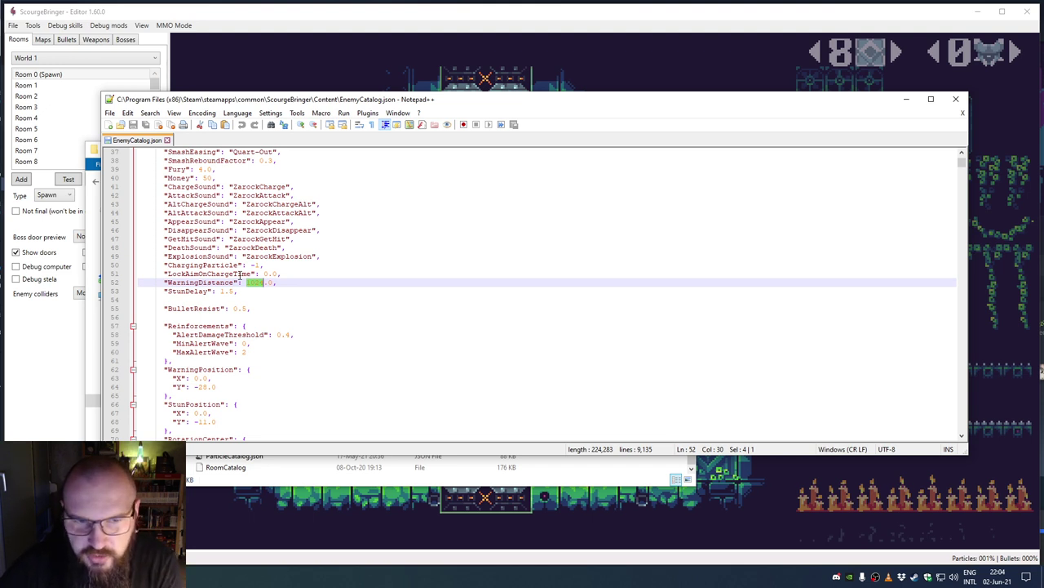
double_click(196, 292)
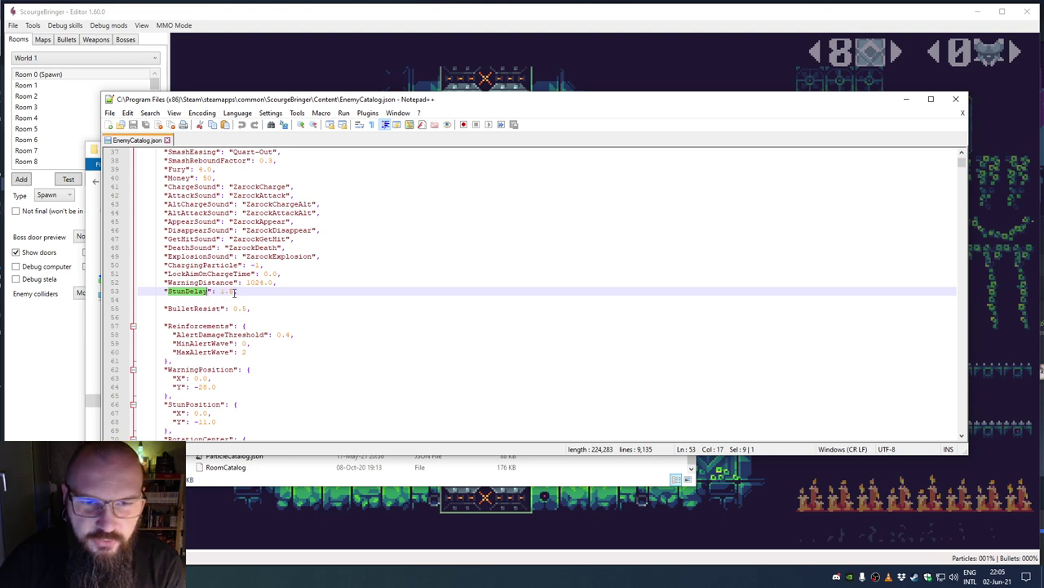
left_click_drag(235, 292, 226, 291)
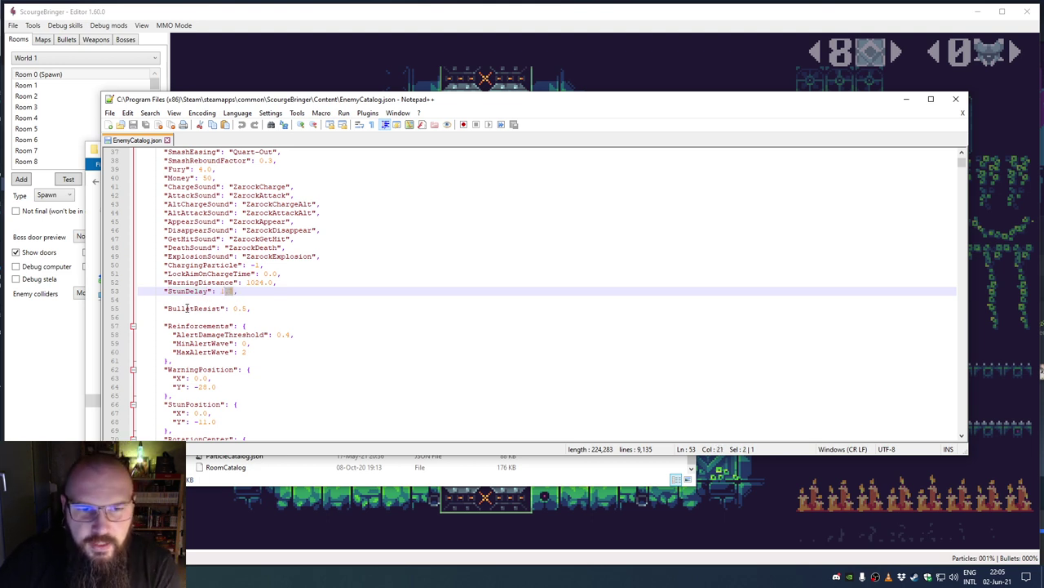
Step: Highlight the BulletResist property and its value in EnemyCatalog.json, glancing at the ScourgeBringer editor in between
double_click(187, 308)
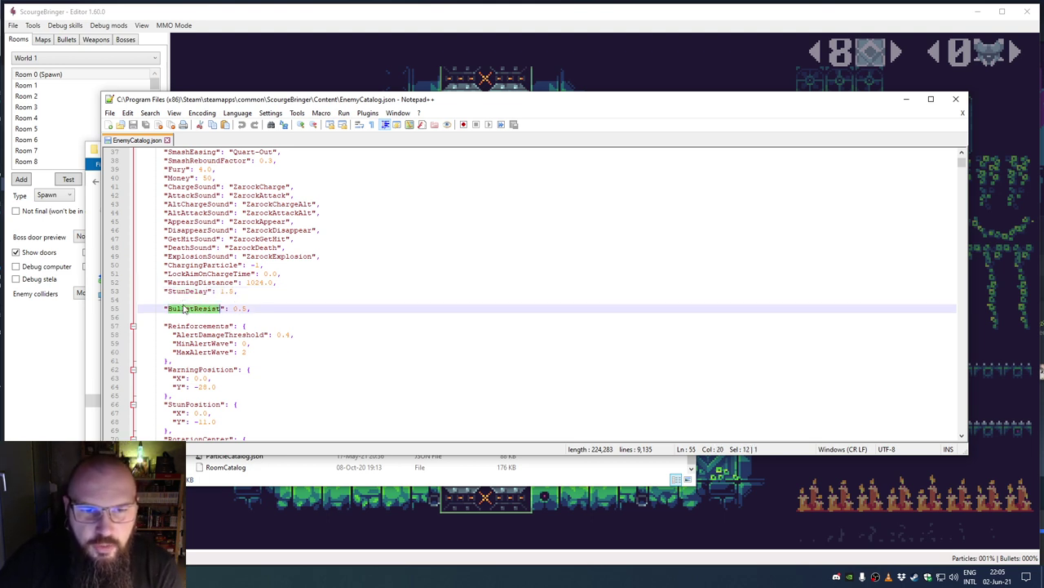
double_click(236, 308)
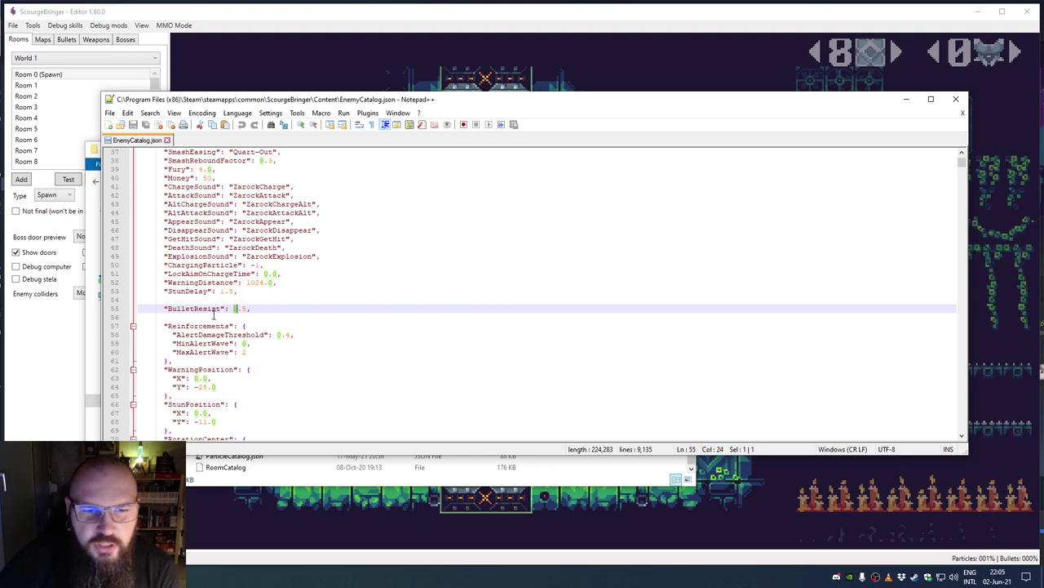
left_click(56, 366)
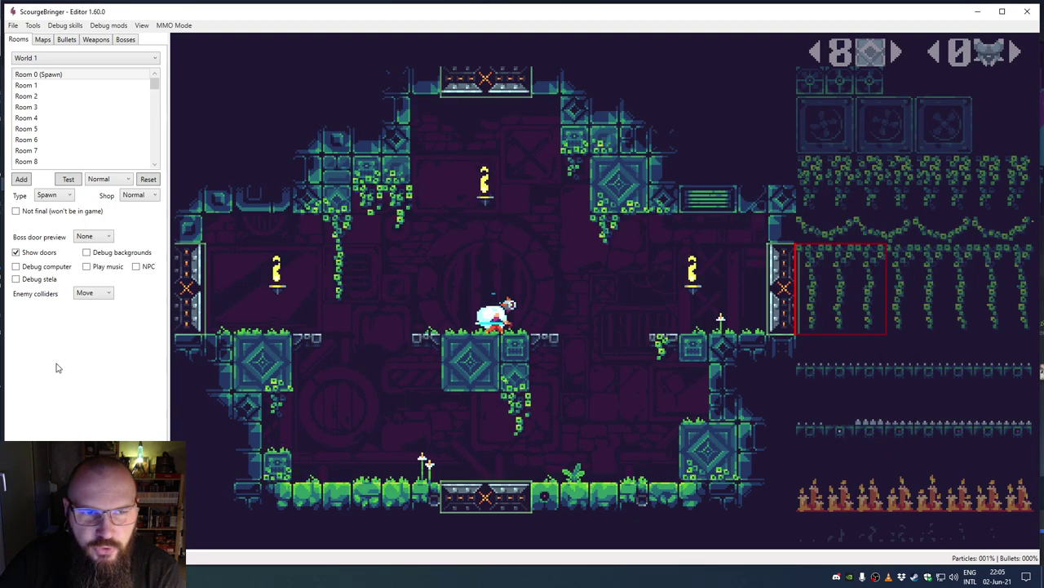
key("alt+Tab")
left_click_drag(247, 308, 232, 309)
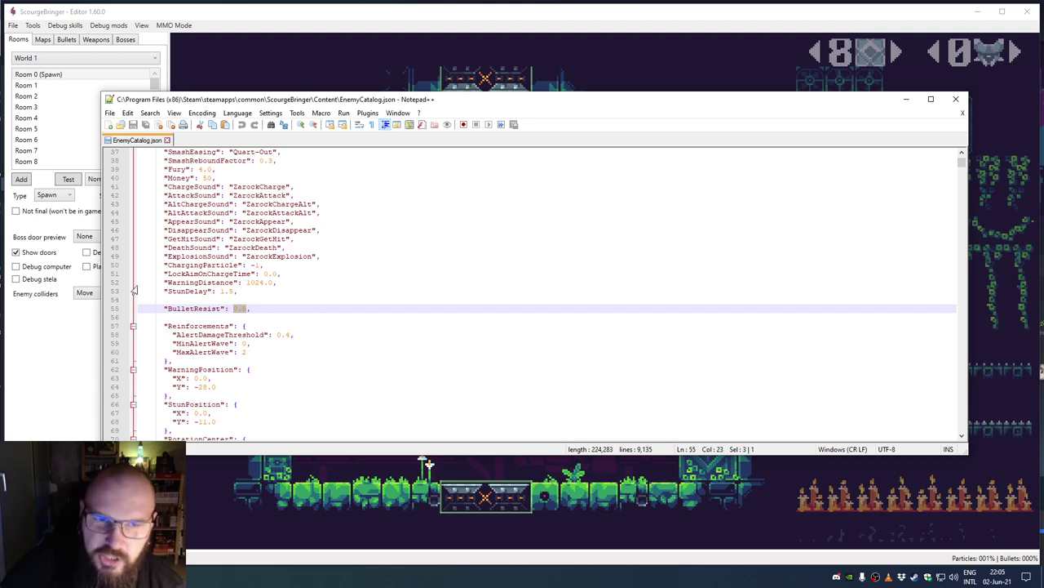
Step: Switch to the ScourgeBringer editor, place the small blue legged enemy above the right ledge of Room 0, and start a test fight
key("alt+Tab")
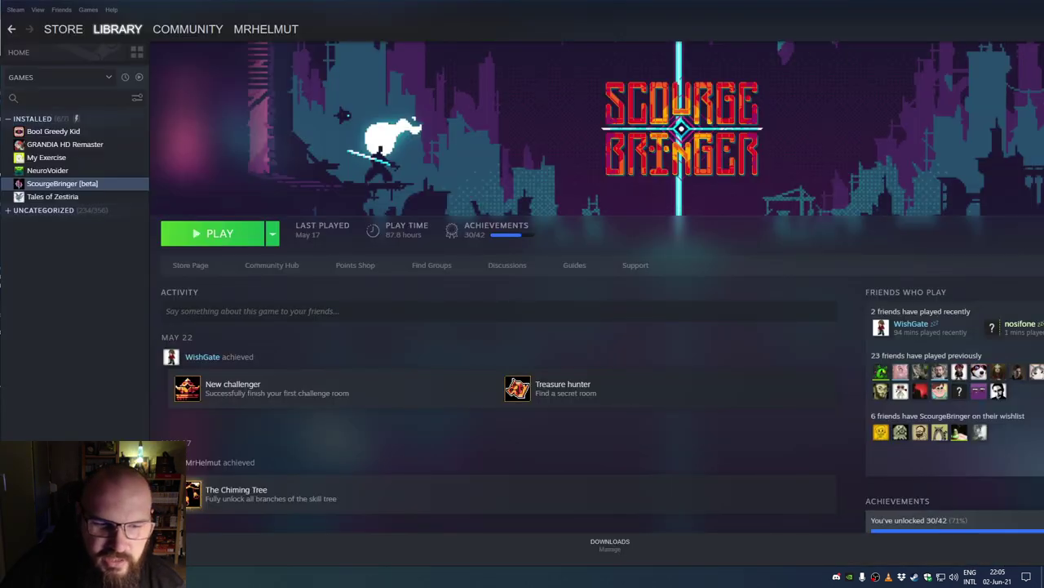
key("alt+Tab")
left_click(1016, 53)
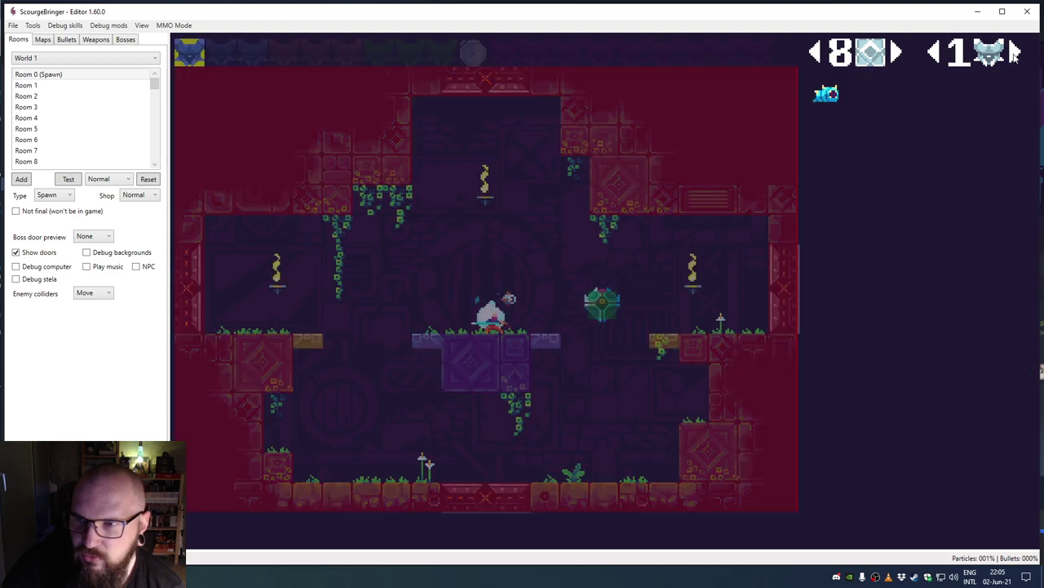
left_click(1015, 53)
left_click(937, 54)
left_click(937, 54)
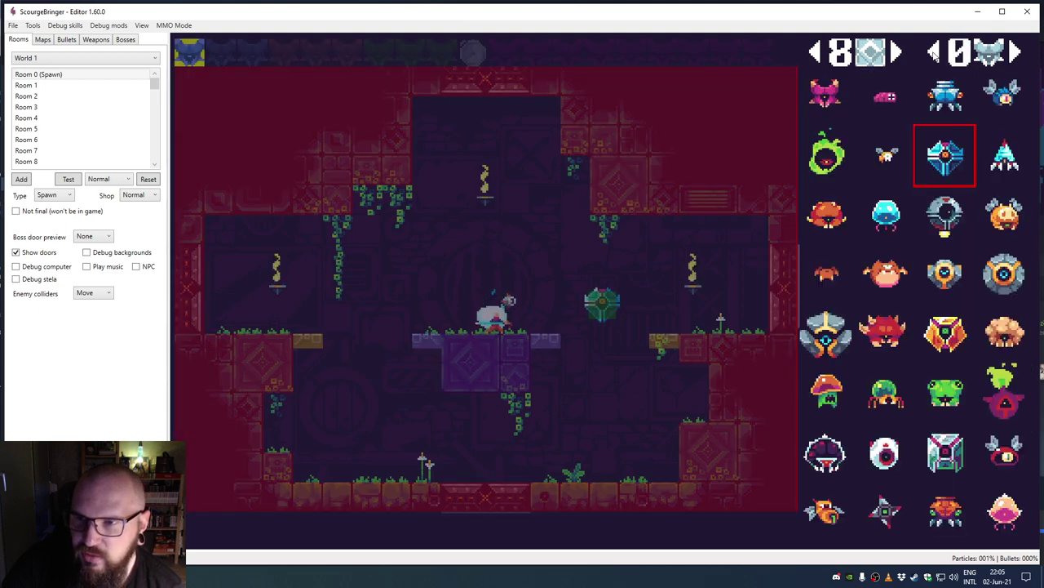
left_click(945, 96)
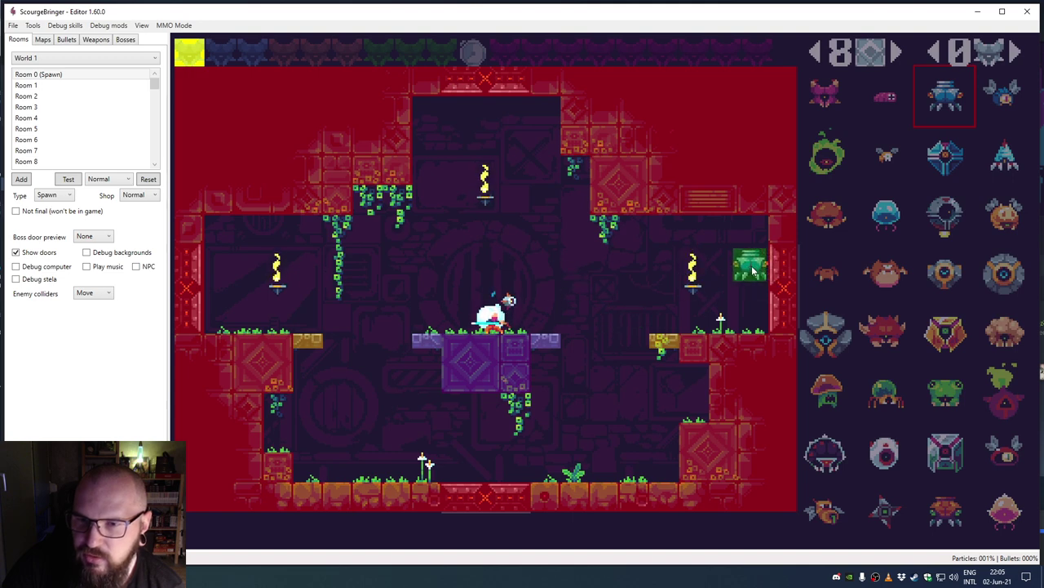
left_click(752, 268)
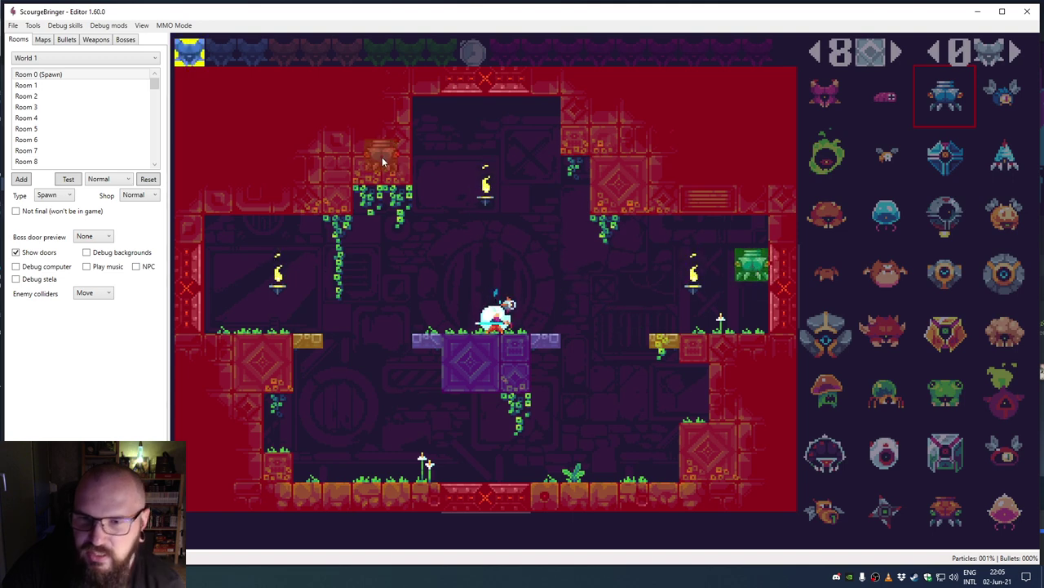
left_click(62, 183)
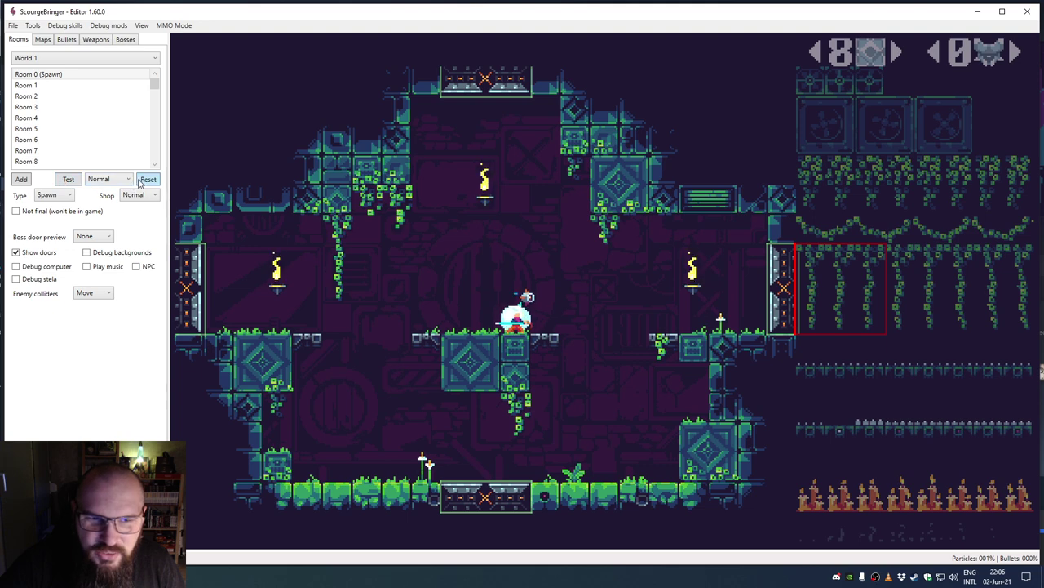
Step: Place the large blue domed enemy from enemy set 2 on the central platform of Room 0 and start a test fight
left_click(968, 59)
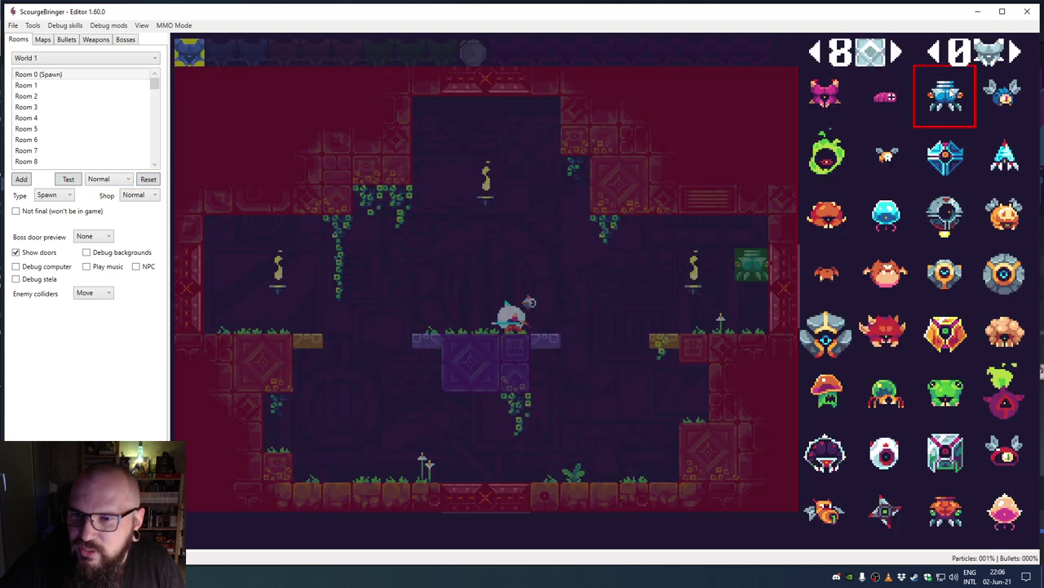
left_click(1014, 53)
left_click(1014, 53)
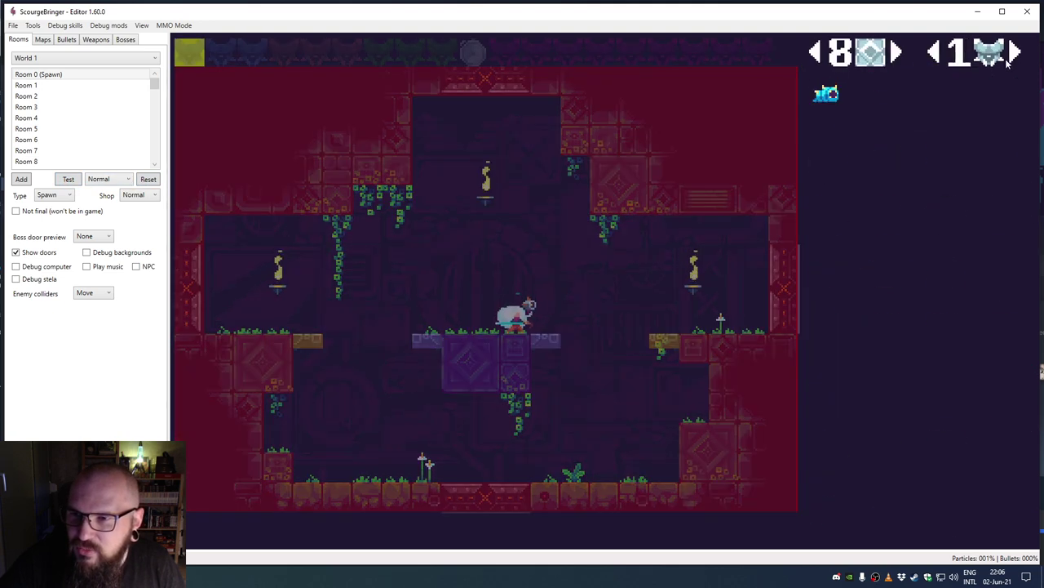
left_click(1015, 52)
left_click(935, 54)
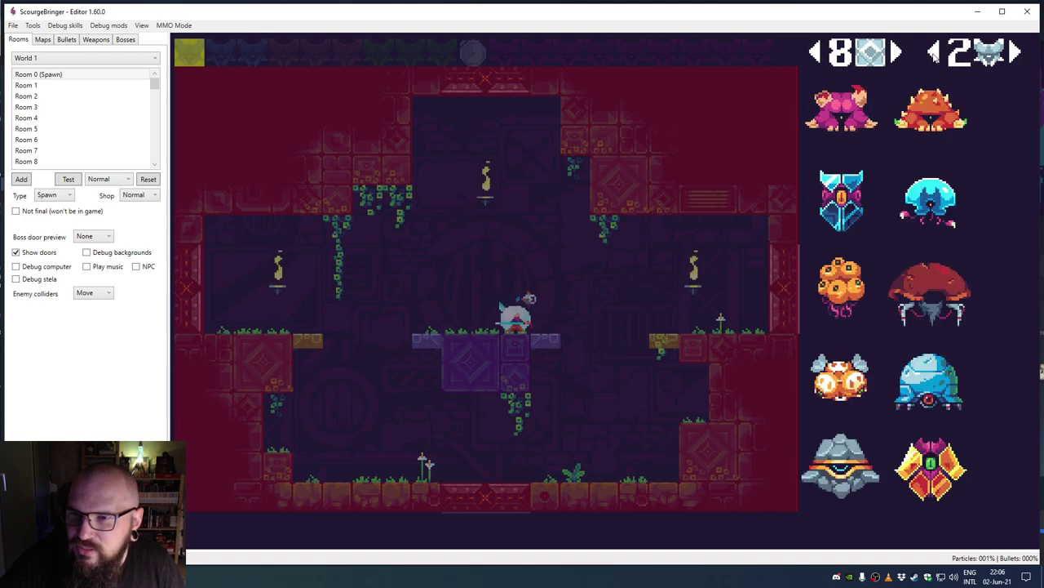
left_click(927, 362)
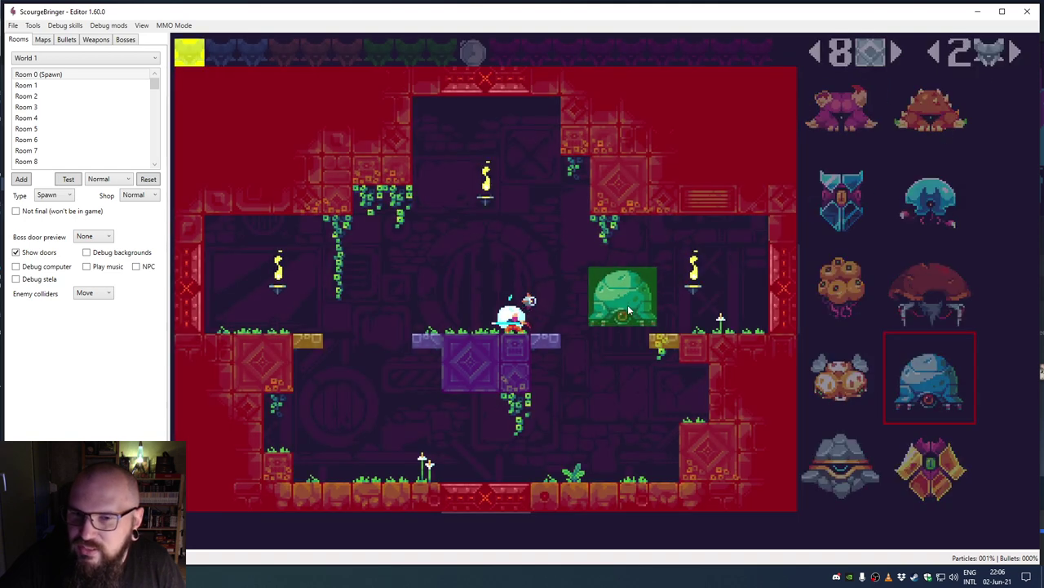
left_click(481, 316)
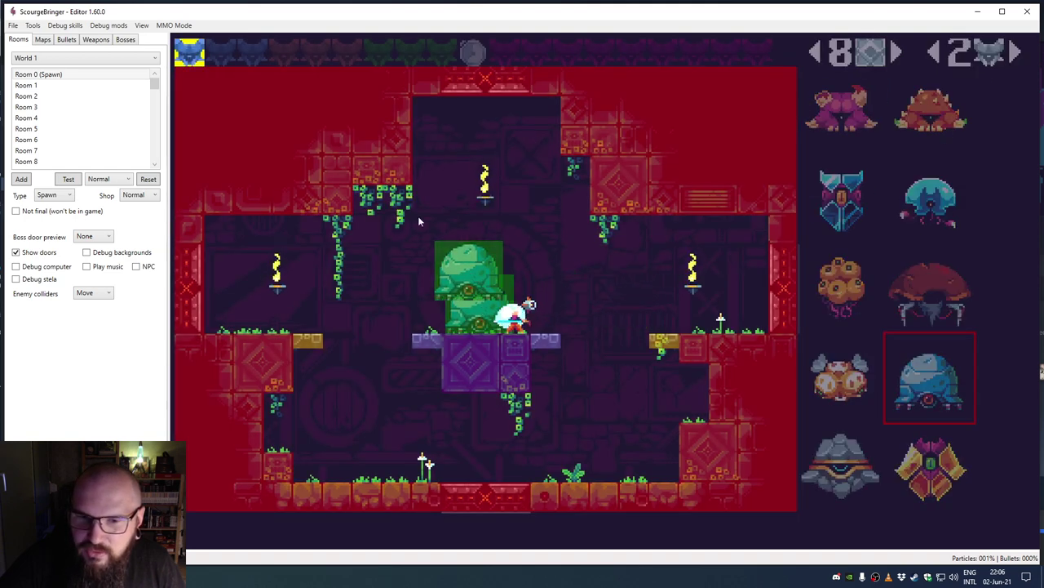
left_click(70, 180)
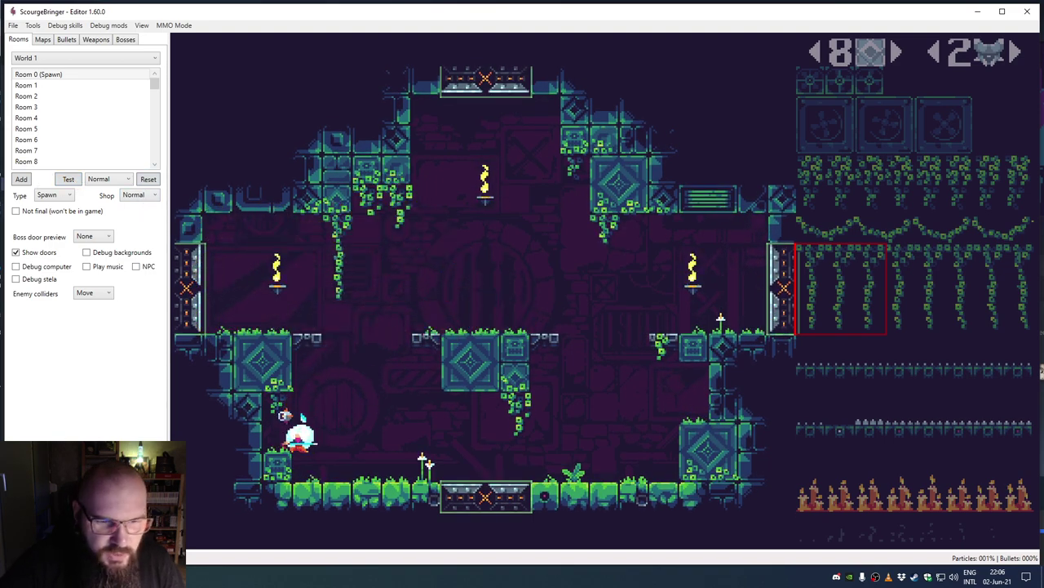
Step: Highlight the Reinforcements property in EnemyCatalog.json in Notepad++, and return to the ScourgeBringer editor
key("alt+Tab")
double_click(198, 325)
key("alt+Tab")
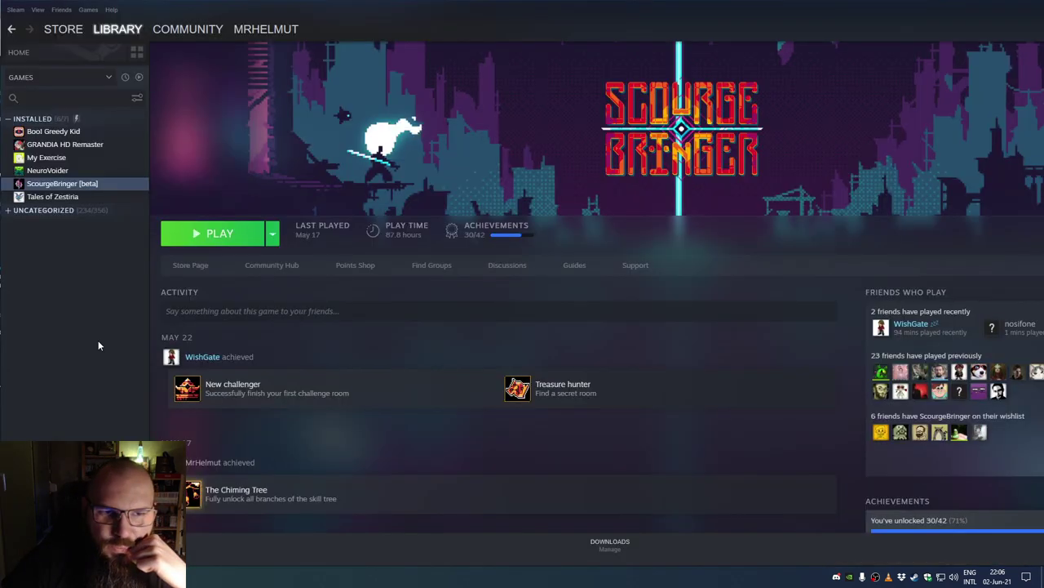
key("alt+Tab")
Step: Load Room 18 (Mini-boss) of World 1, reset it, and display its enemy placement
scroll(122, 113, "down", 3)
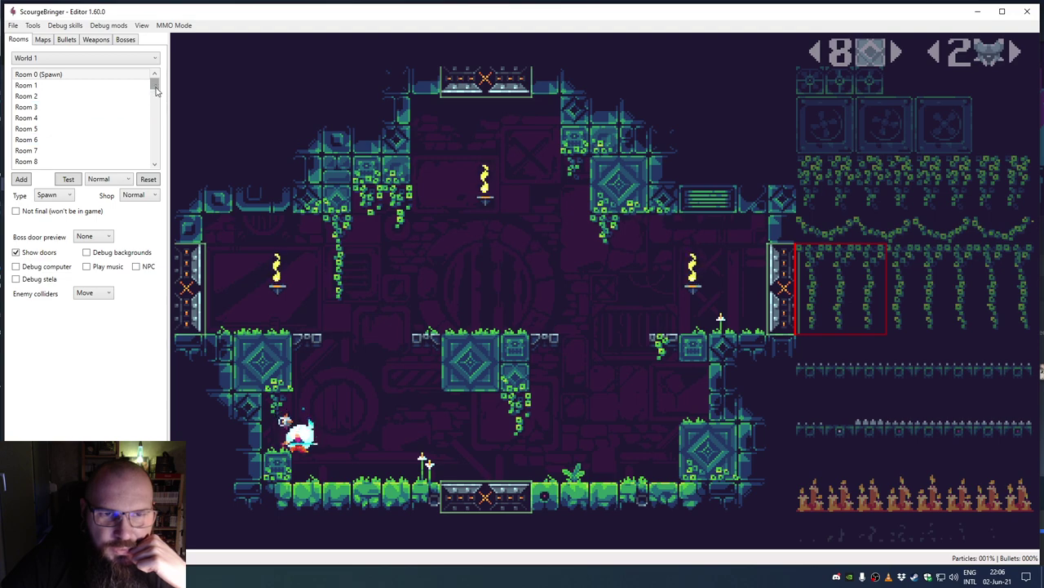
left_click_drag(153, 98, 153, 103)
left_click(123, 107)
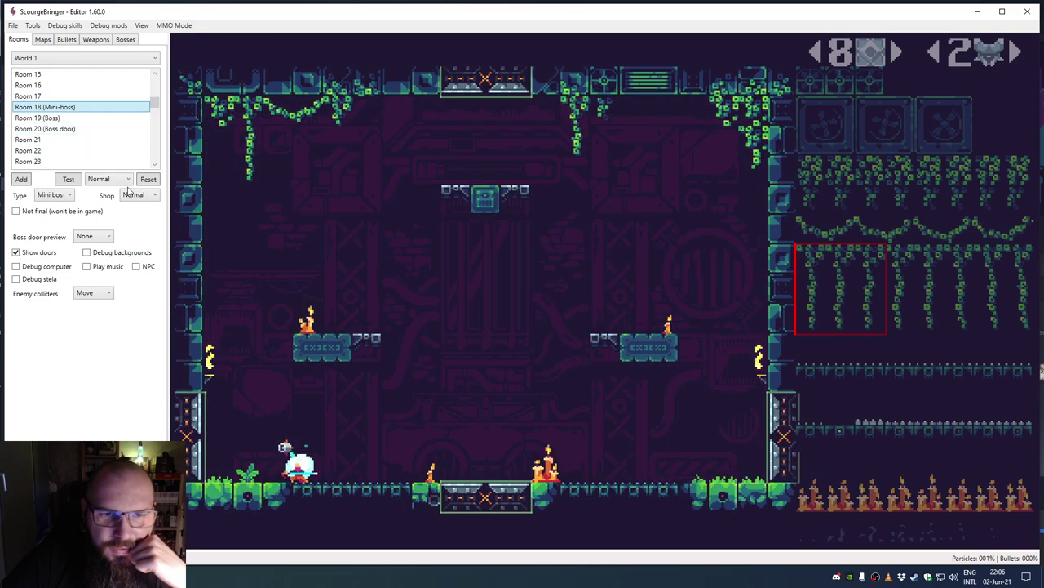
left_click(144, 181)
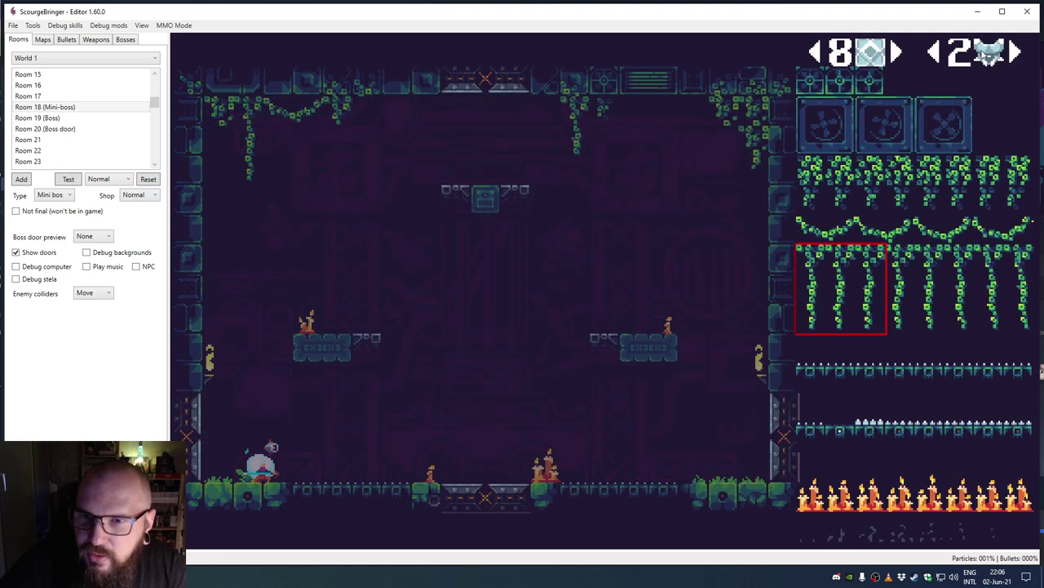
left_click(986, 52)
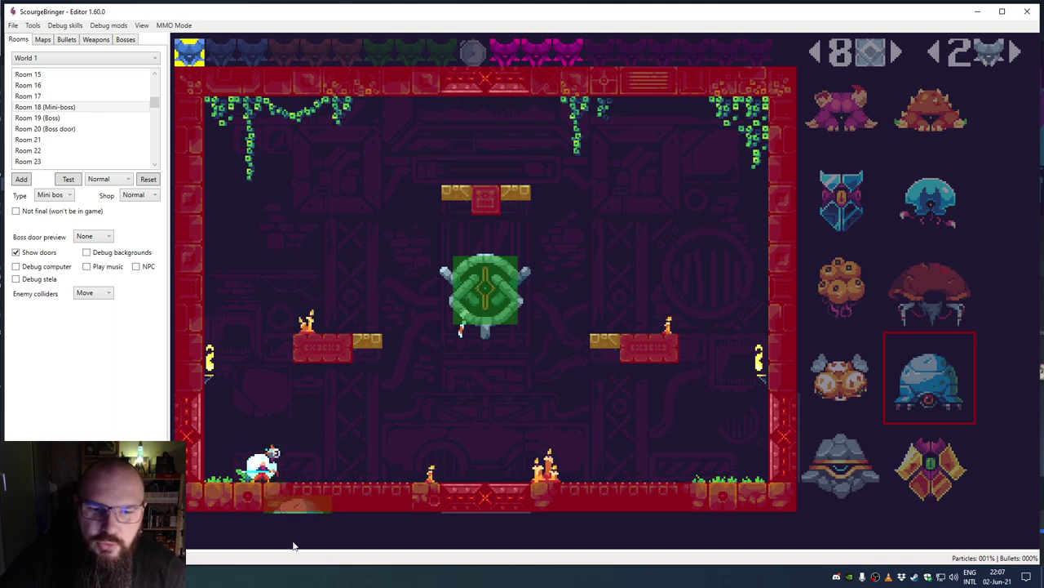
Step: Switch to EnemyCatalog.json in Notepad++ and highlight the AlertDamageThreshold and MinAlertWave entries under Reinforcements
key("alt+Tab")
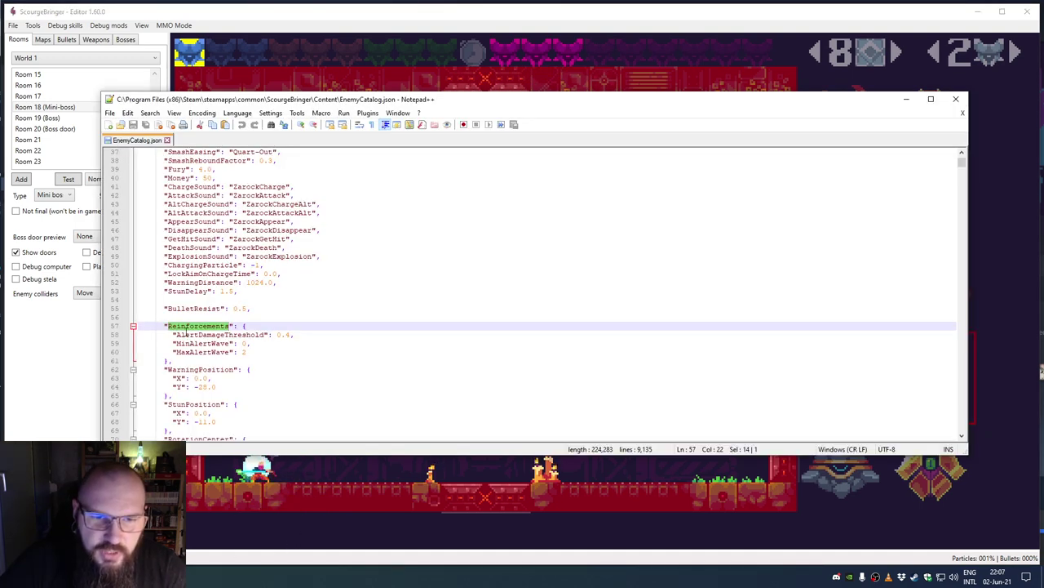
double_click(201, 335)
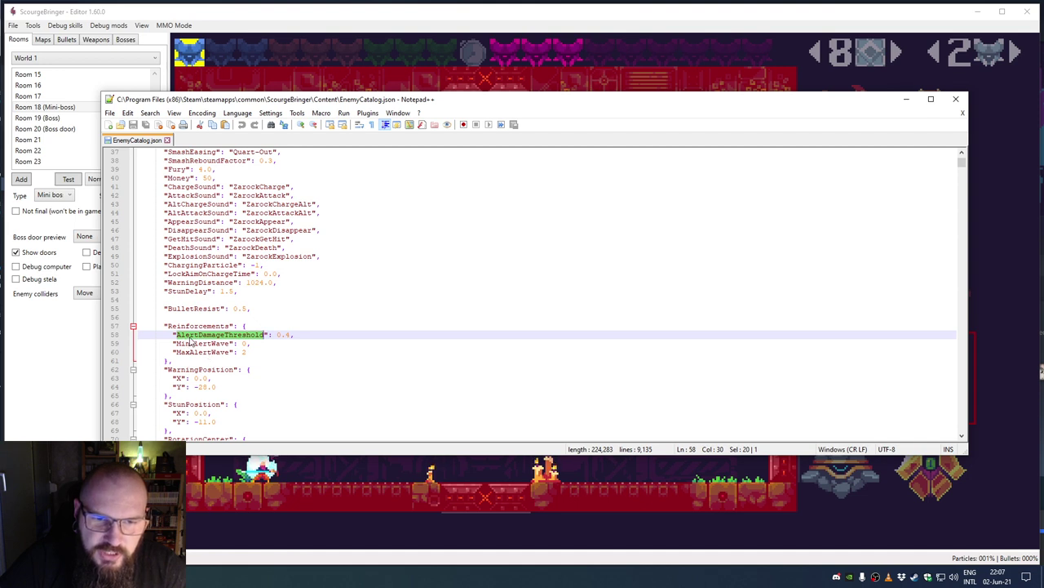
left_click(277, 334)
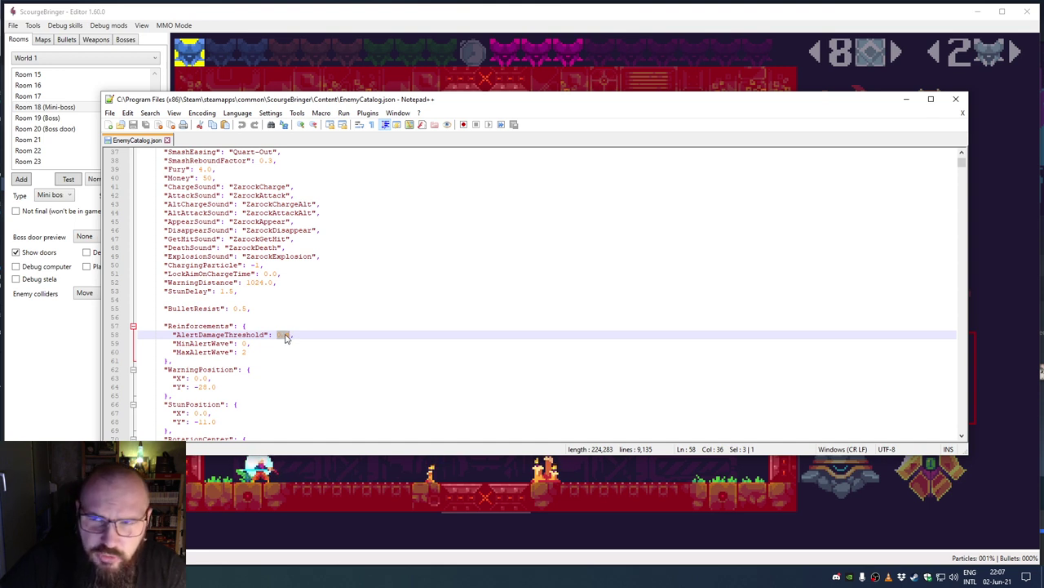
left_click_drag(196, 335, 330, 335)
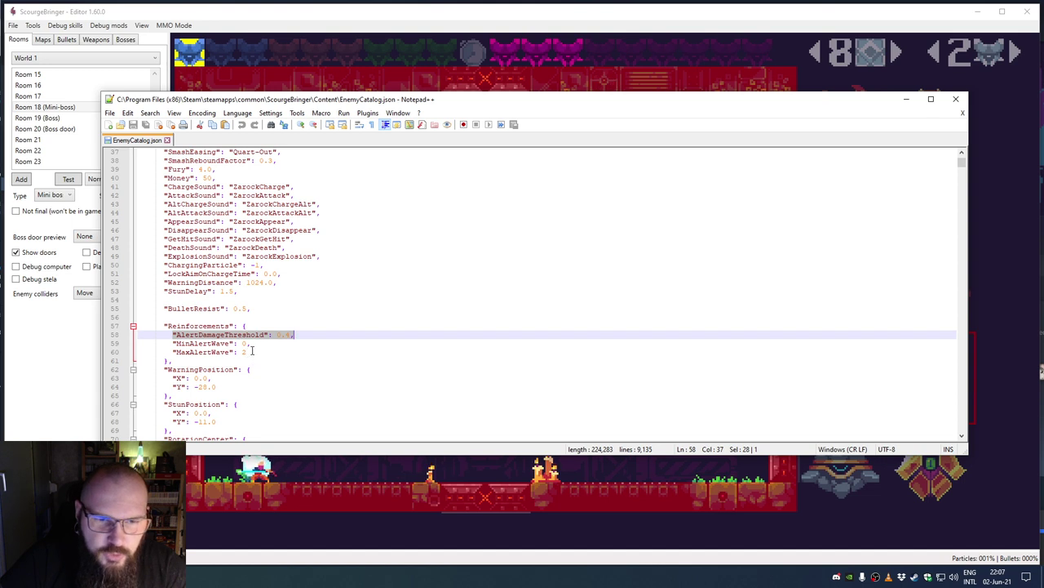
left_click_drag(173, 343, 248, 344)
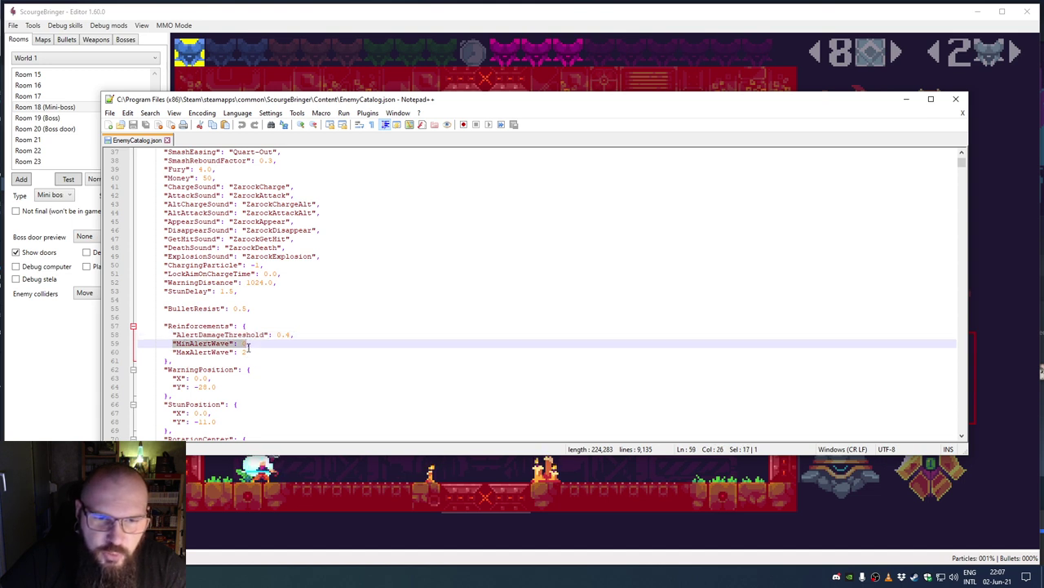
Step: Highlight MinAlertWave and the MaxAlertWave value under Reinforcements, and return to the ScourgeBringer editor
double_click(209, 344)
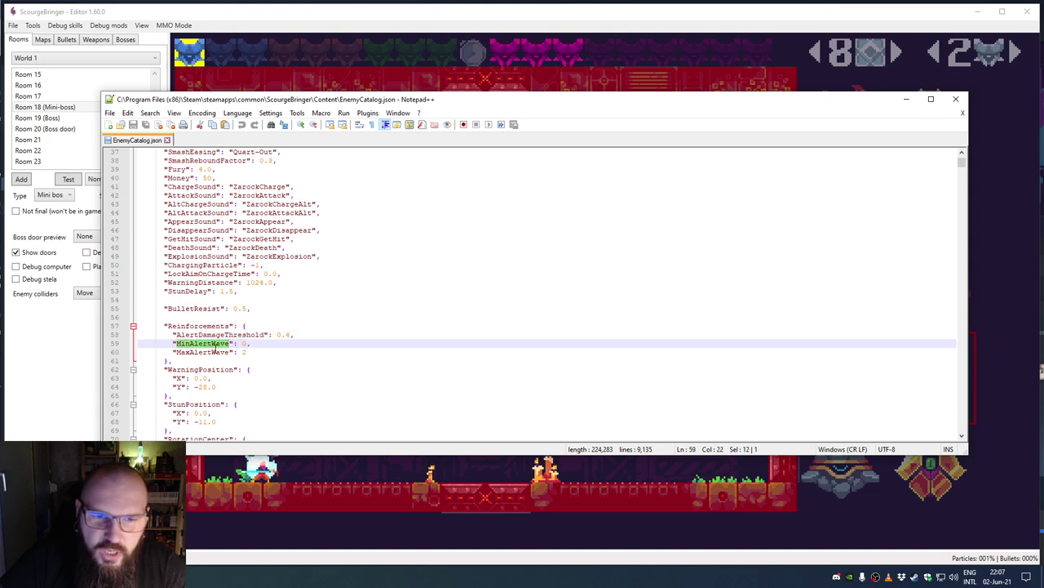
double_click(244, 352)
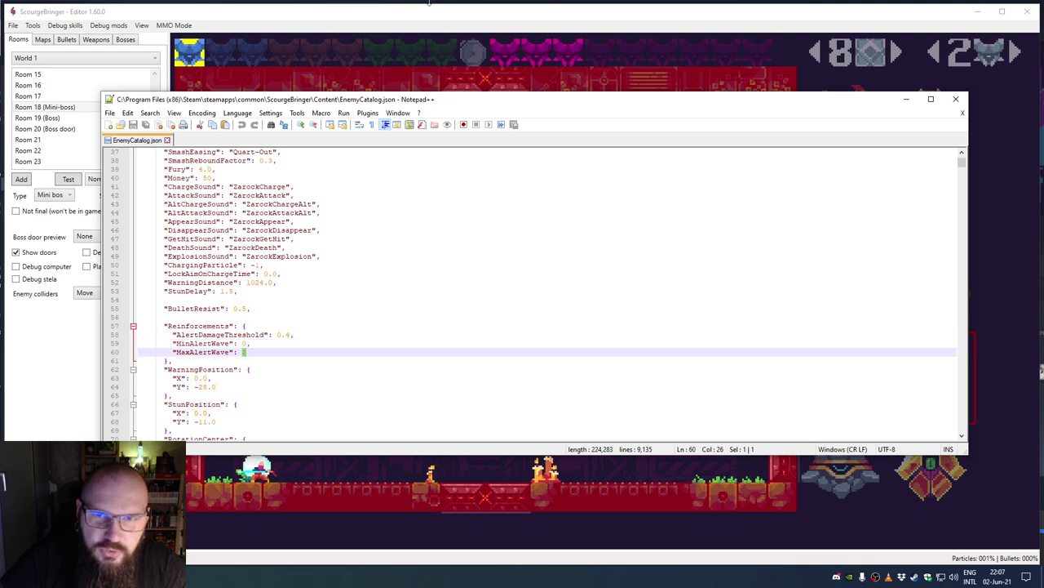
key("alt+Tab")
key("alt+Tab")
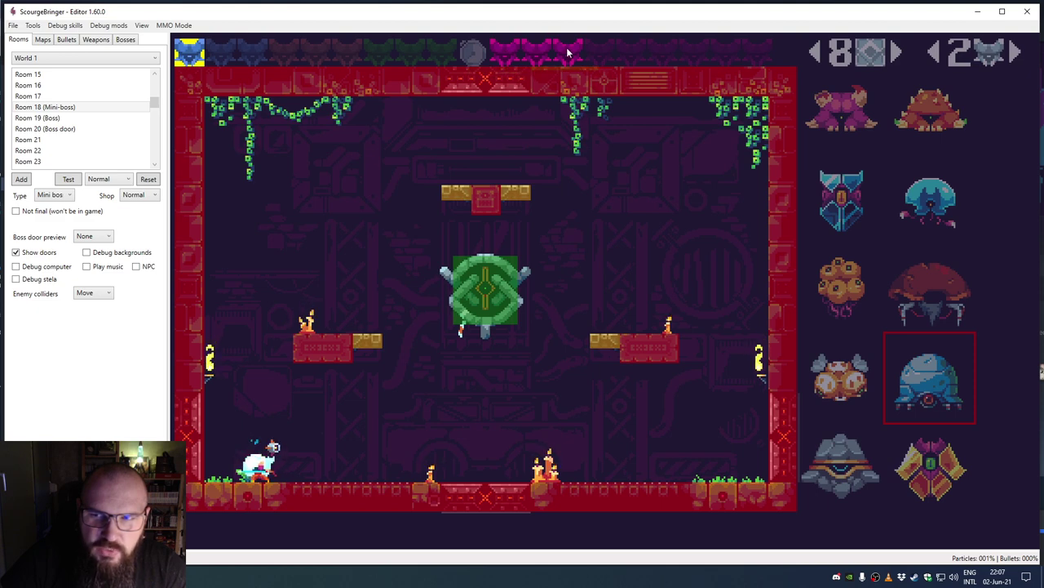
Step: Start a test fight in Room 18 (Mini-boss) and dodge the mini-boss's fireballs
left_click(66, 182)
key("space")
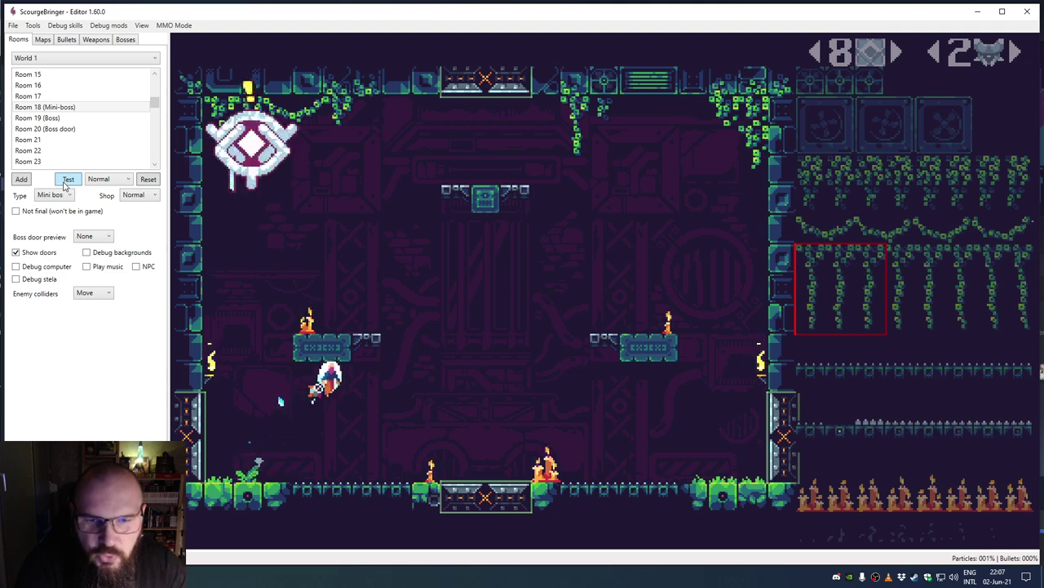
key("Left")
key("space")
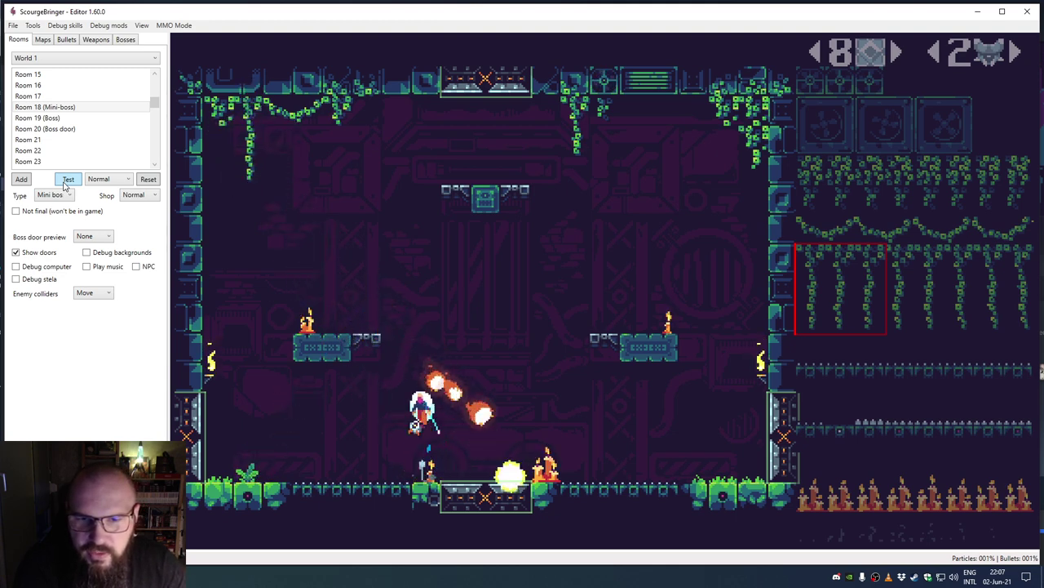
key("space")
key("Right")
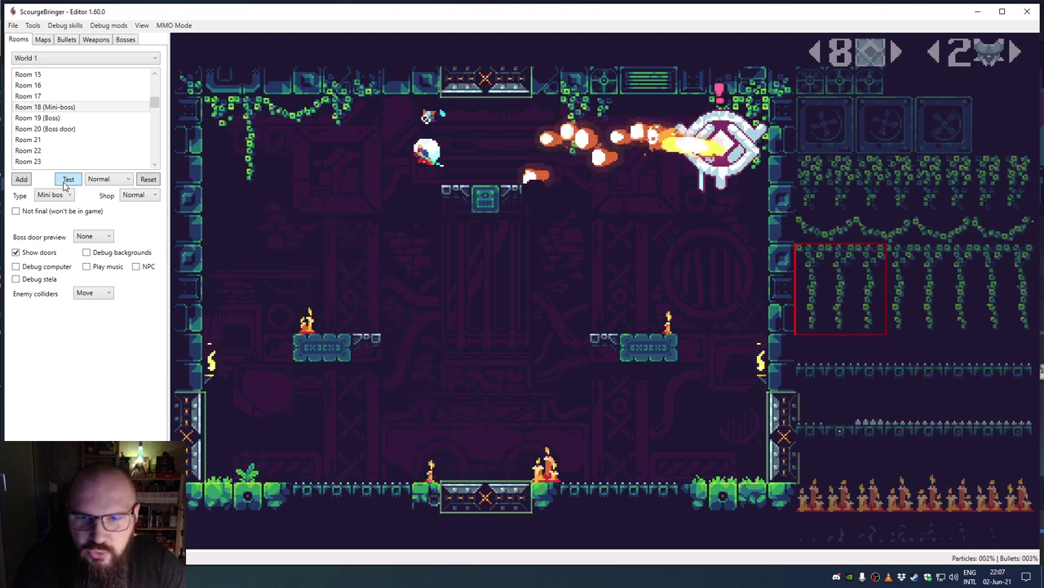
key("Right")
key("space")
key("space")
key("Left")
key("Right")
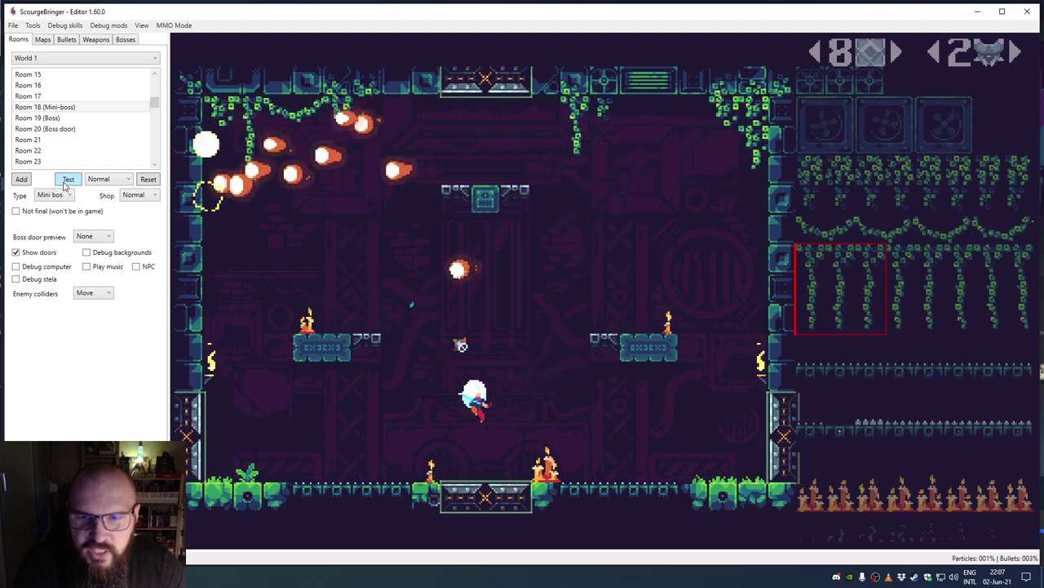
Step: Attack the mini-boss and its reinforcement enemies until the room is cleared
key("space")
key("x")
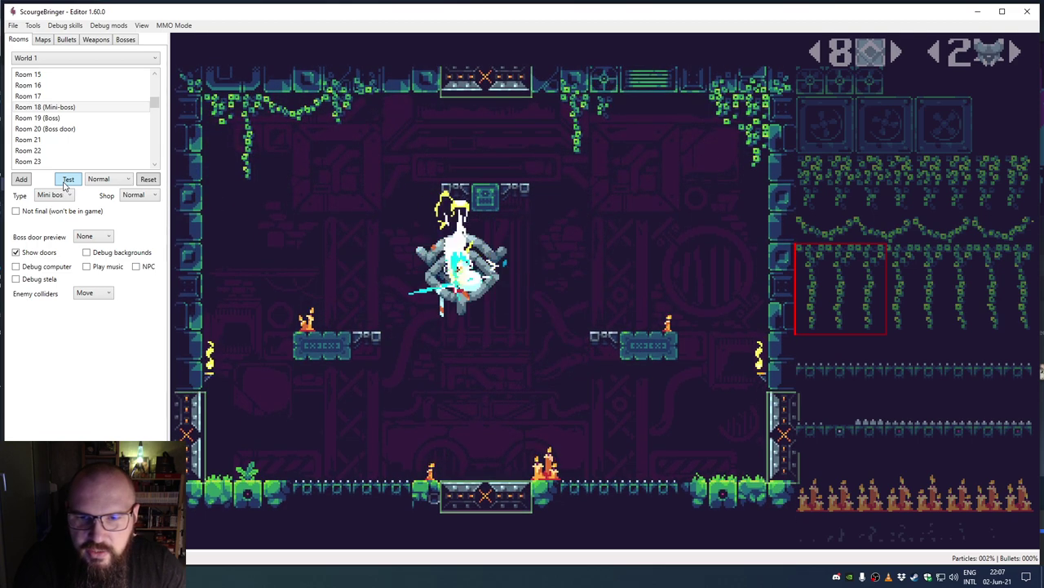
key("space")
key("Left")
key("space")
key("x")
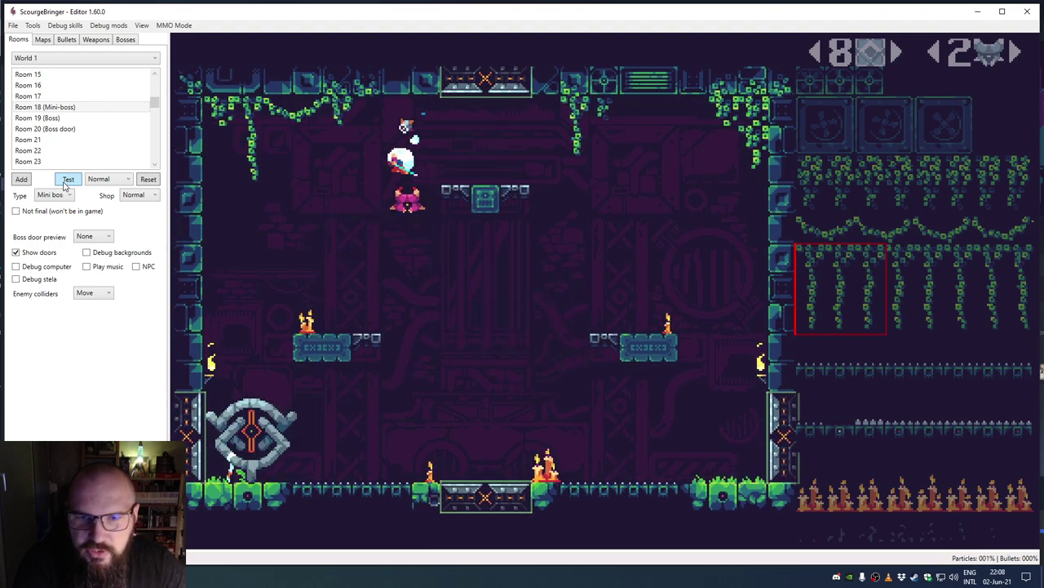
key("space")
key("Right")
key("x")
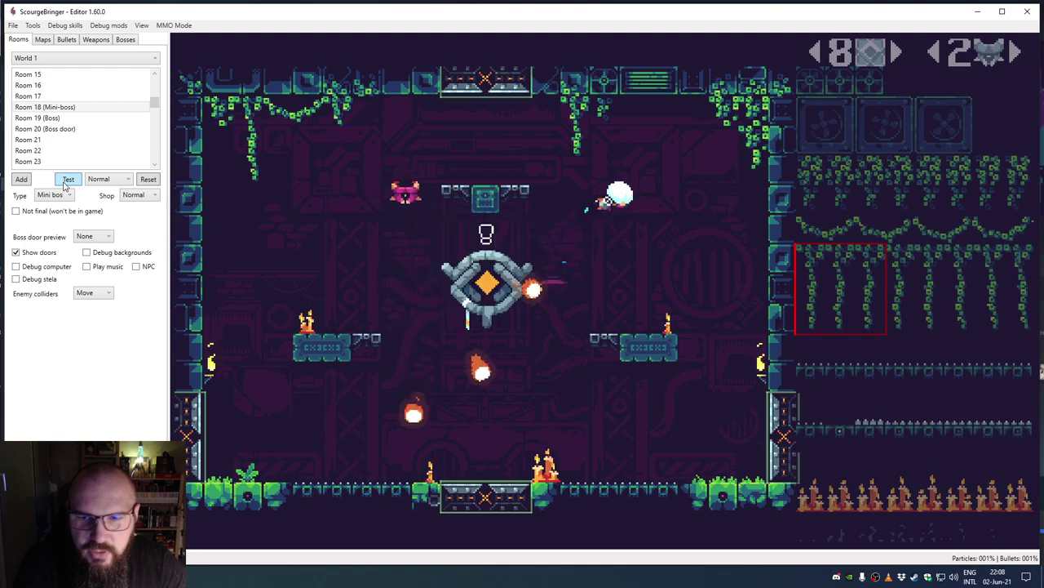
key("space")
key("Left")
key("x")
key("Right")
key("Left")
key("Right")
key("space")
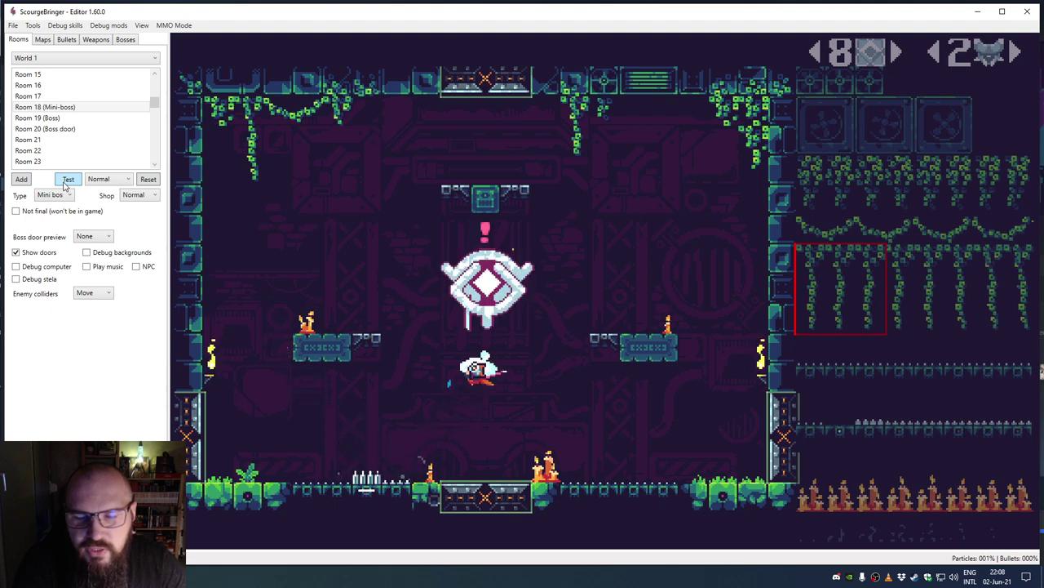
key("x")
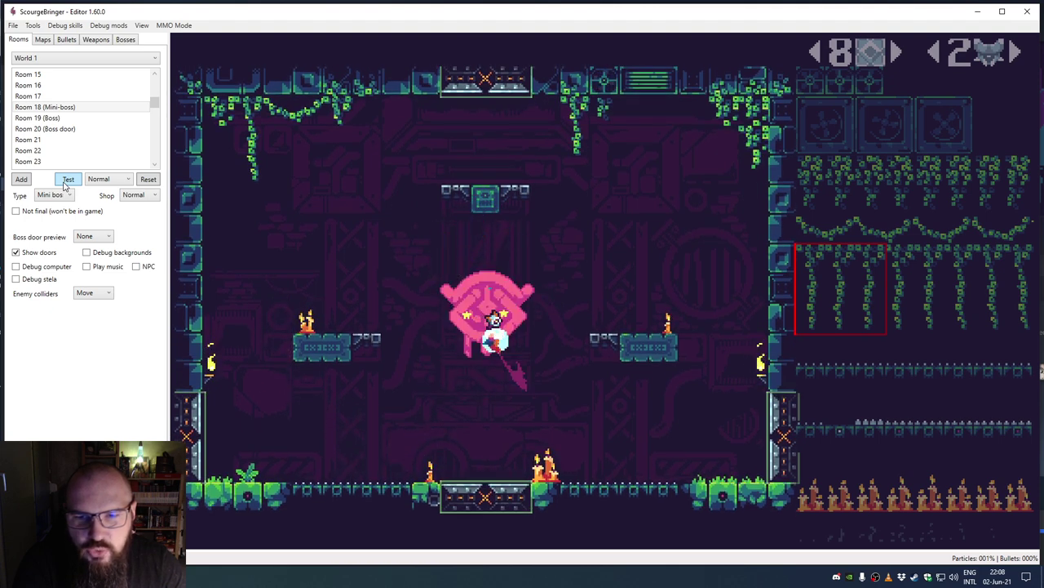
key("x")
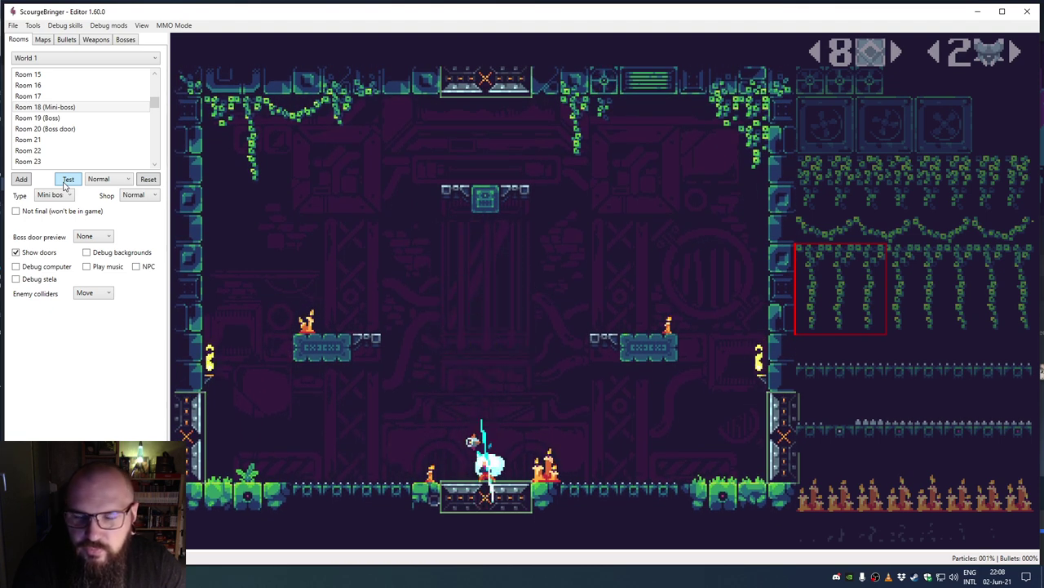
Step: Move the character onto the upper central platform and reset Room 18
key("space")
key("Left")
key("Left")
key("space")
key("space")
key("Right")
key("space")
key("Left")
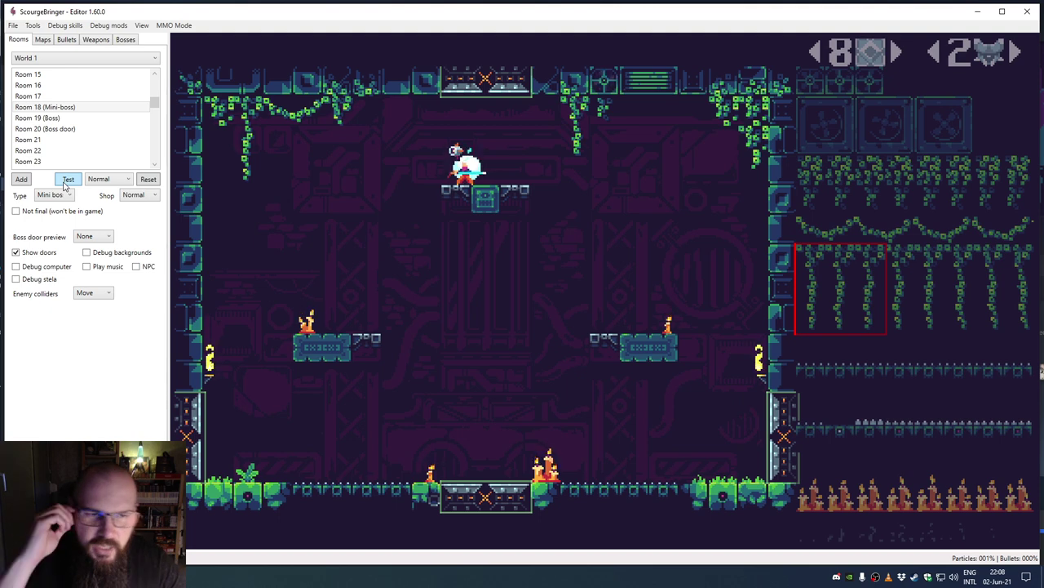
left_click(143, 181)
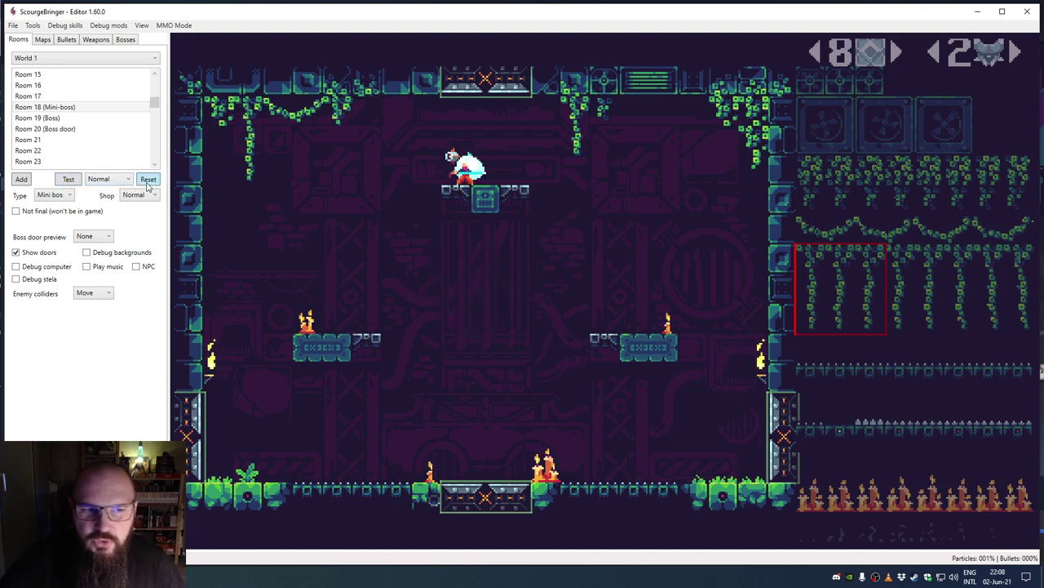
Step: Switch to EnemyCatalog.json in Notepad++ and highlight the WarningPosition, StunPosition and RotationCenter blocks in turn
key("alt+Tab")
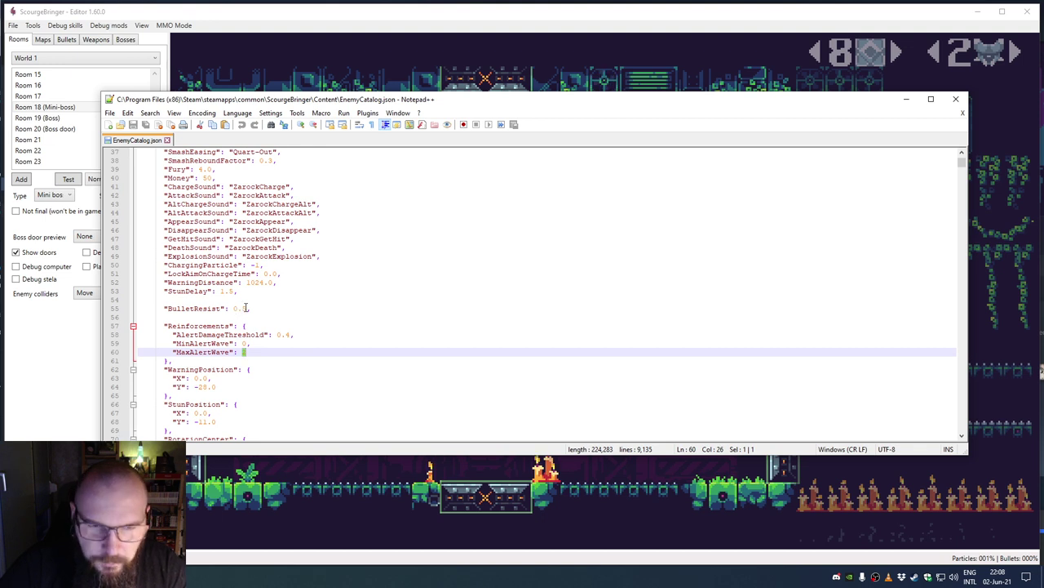
scroll(285, 287, "down", 6)
left_click_drag(168, 213, 220, 238)
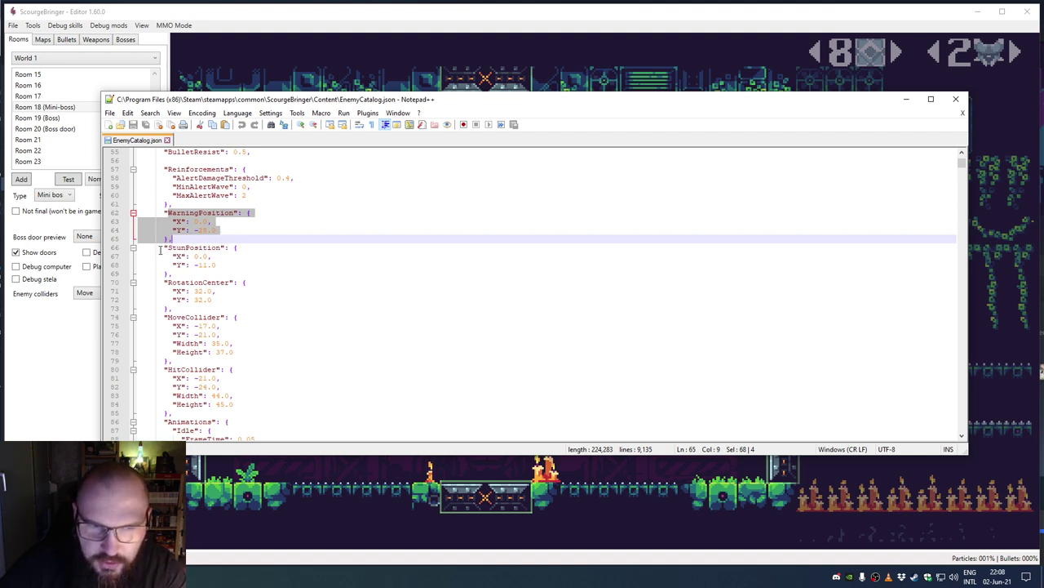
left_click_drag(165, 248, 193, 275)
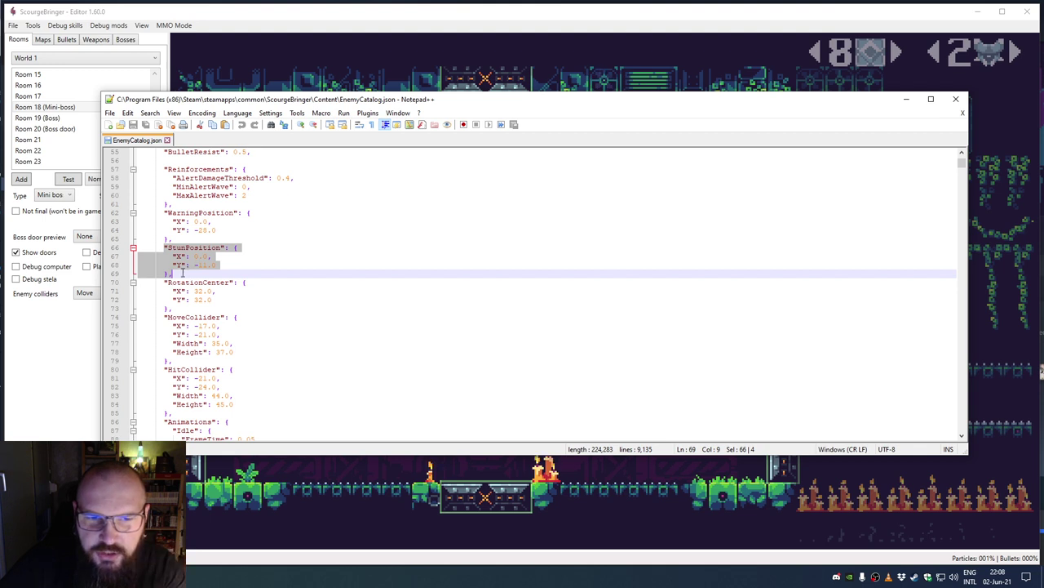
left_click_drag(165, 283, 198, 308)
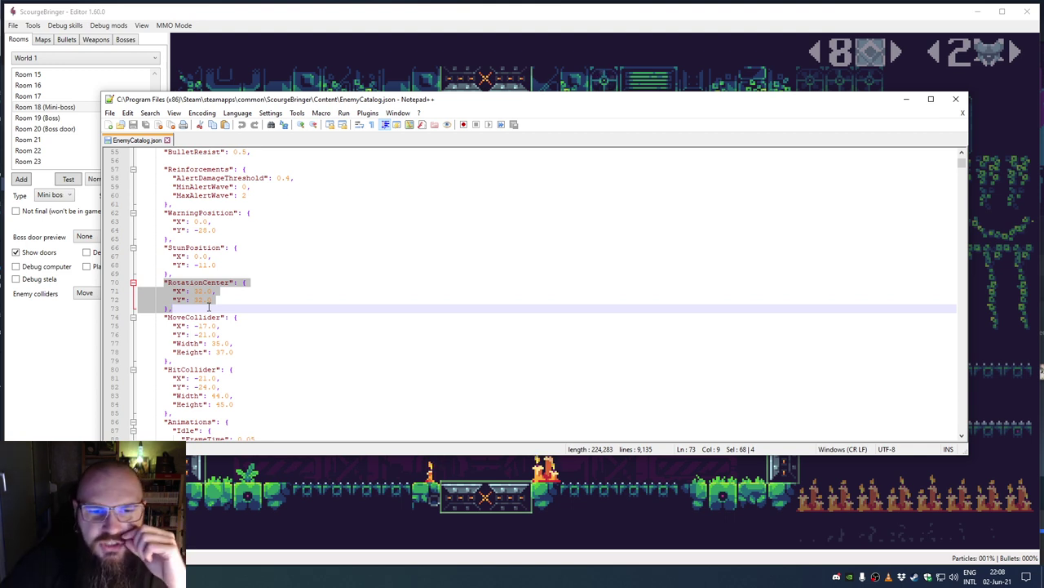
scroll(199, 325, "down", 2)
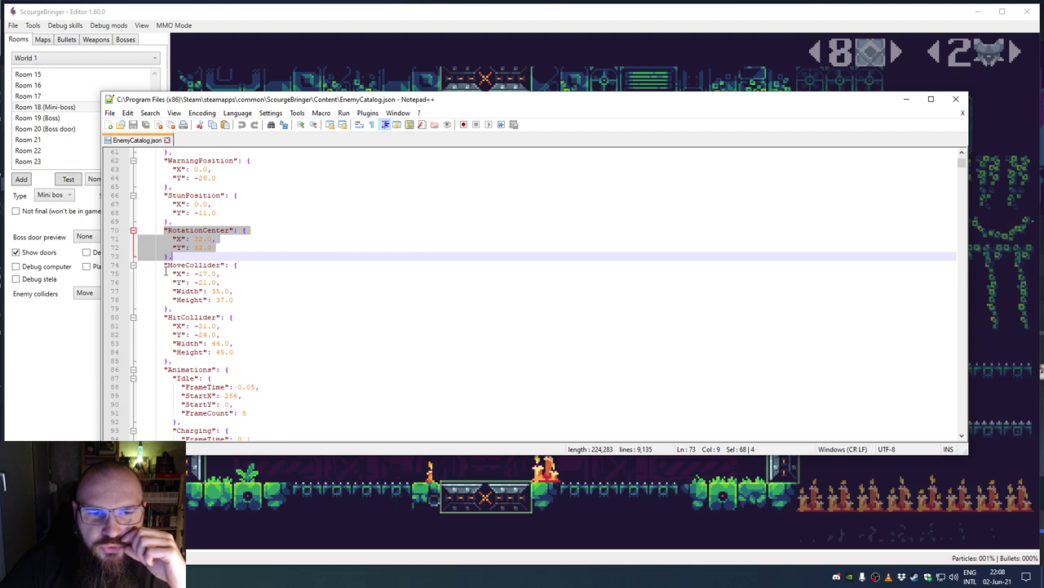
Step: Return to the ScourgeBringer editor's enemy placement for Room 18 and set the enemy colliders display to Hit
key("alt+Tab")
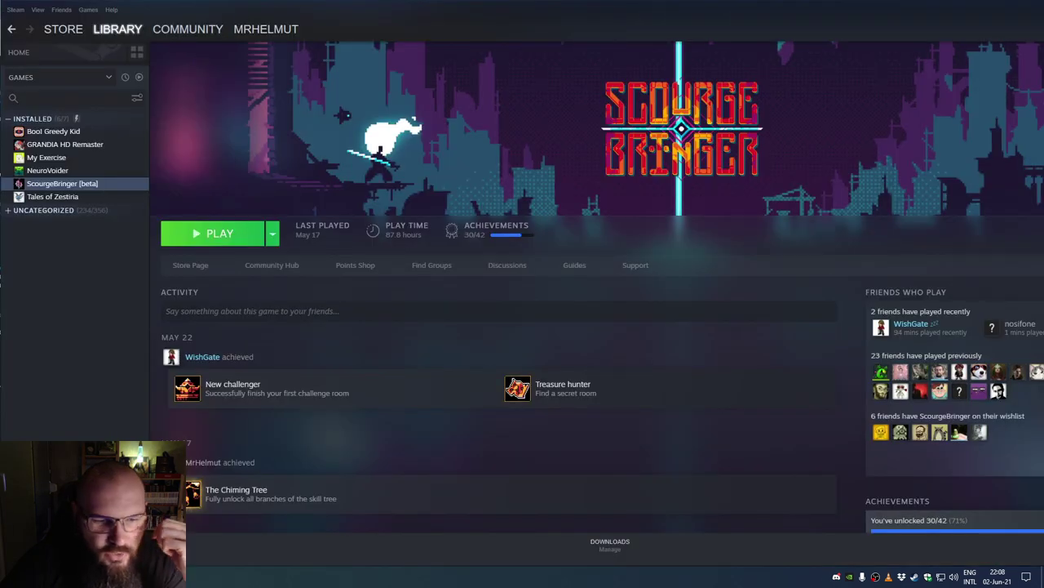
key("alt+Tab")
left_click(1000, 72)
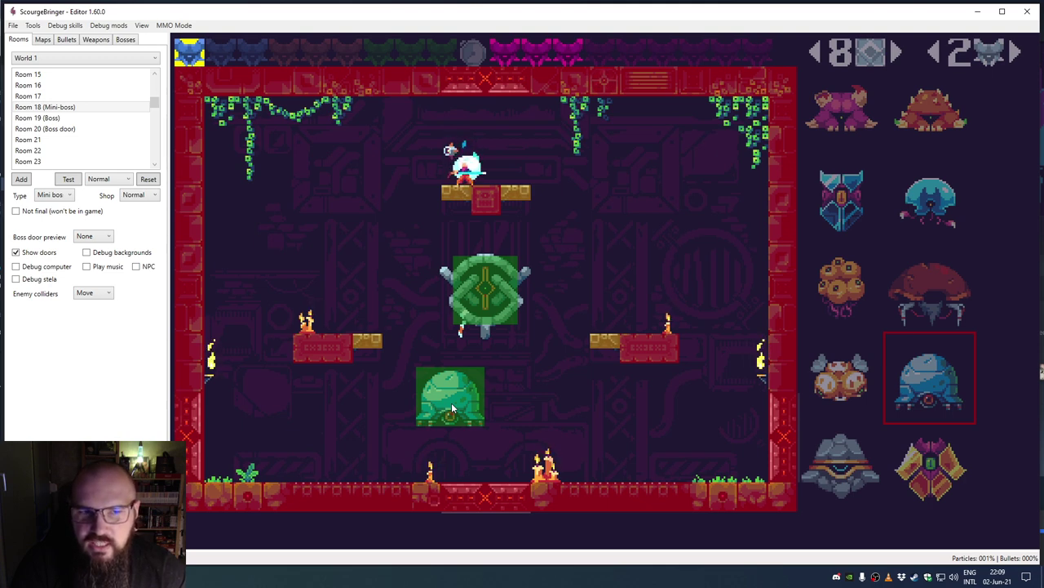
left_click_drag(451, 404, 93, 295)
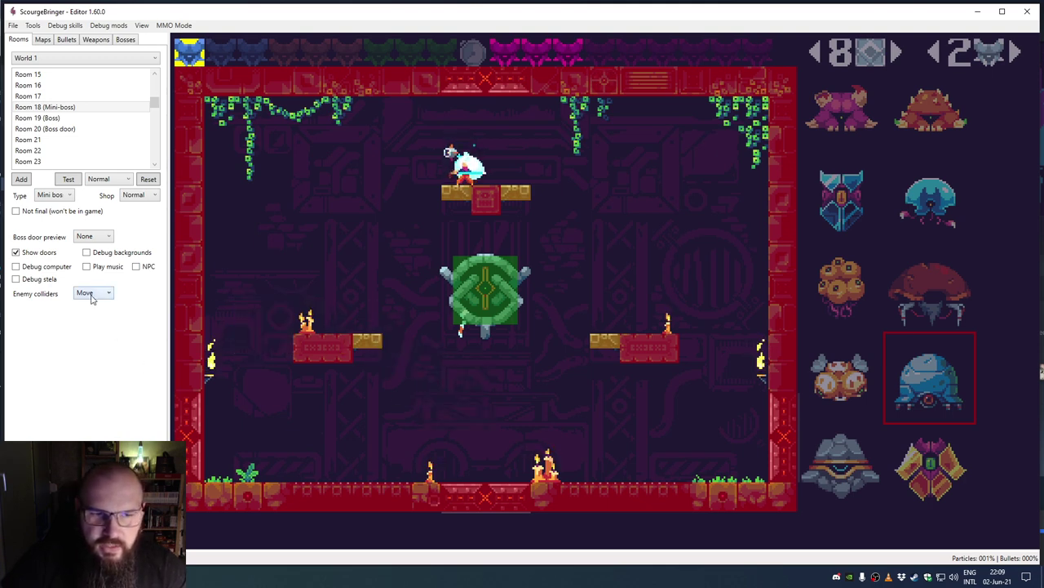
left_click(93, 294)
left_click(85, 315)
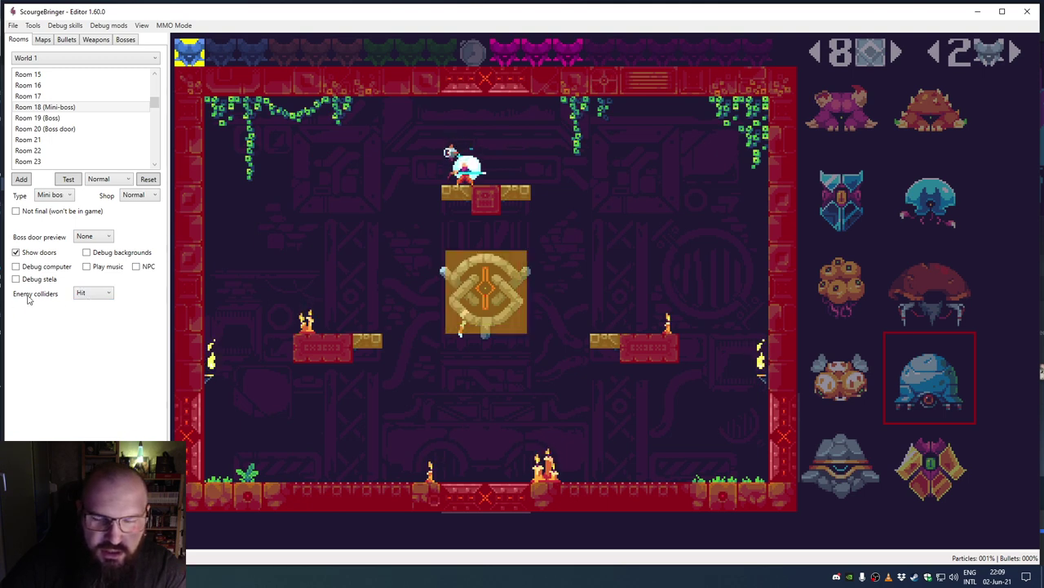
left_click(82, 295)
left_click(97, 318)
Step: Highlight the HitCollider block in EnemyCatalog.json in Notepad++, and go back to the ScourgeBringer editor
key("alt+Tab")
left_click_drag(164, 266, 207, 353)
left_click(84, 354)
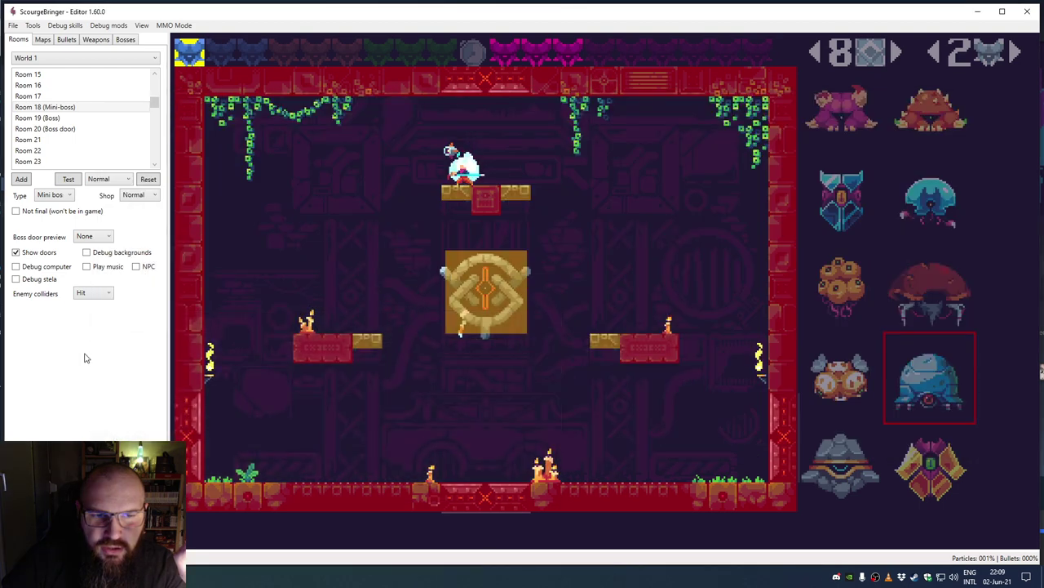
Step: Set the enemy colliders display to Move and back to Hit, comparing both on the large blue domed enemy
left_click(97, 295)
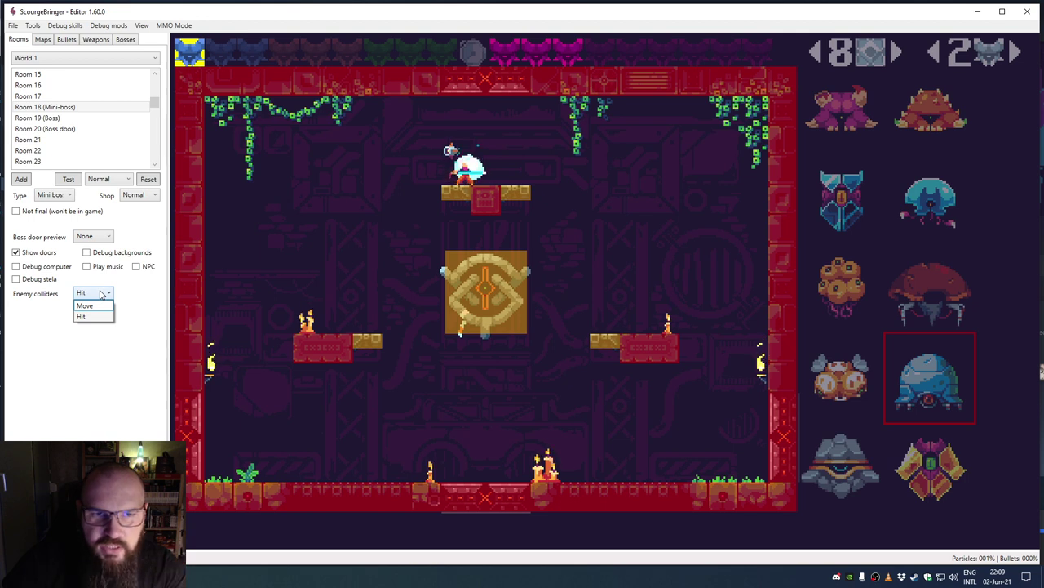
left_click(103, 306)
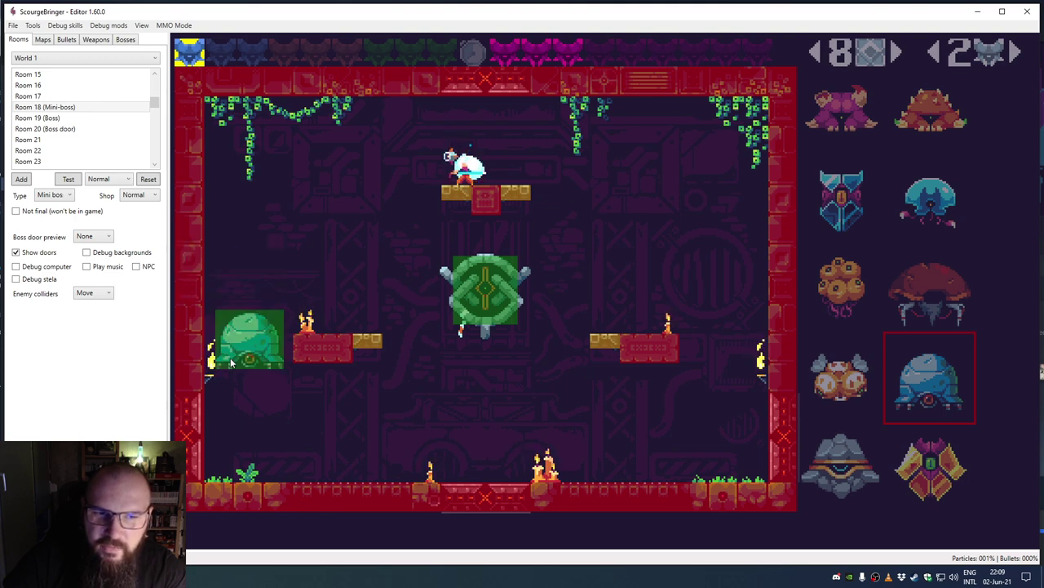
left_click(100, 293)
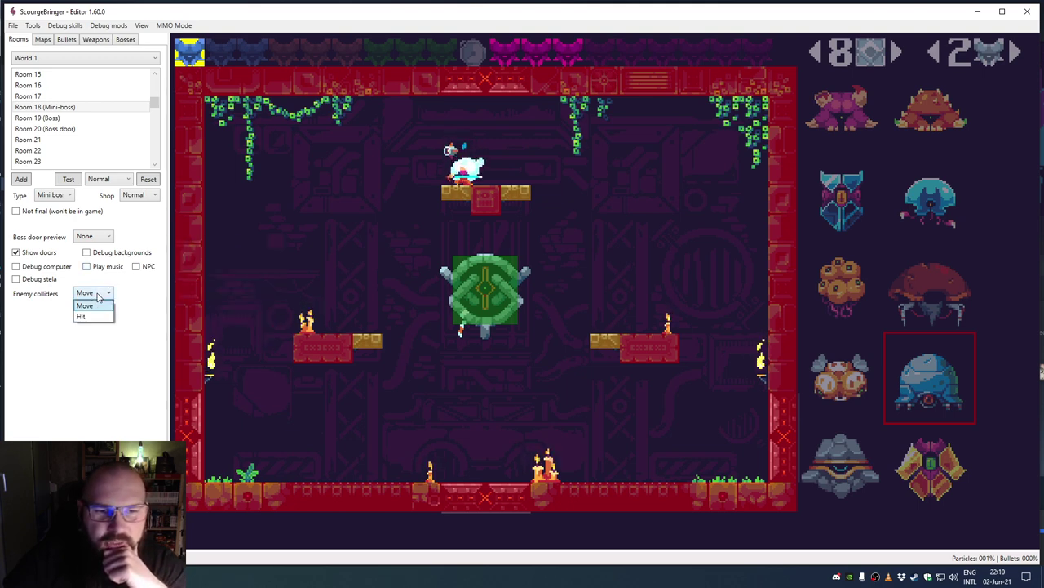
left_click(92, 316)
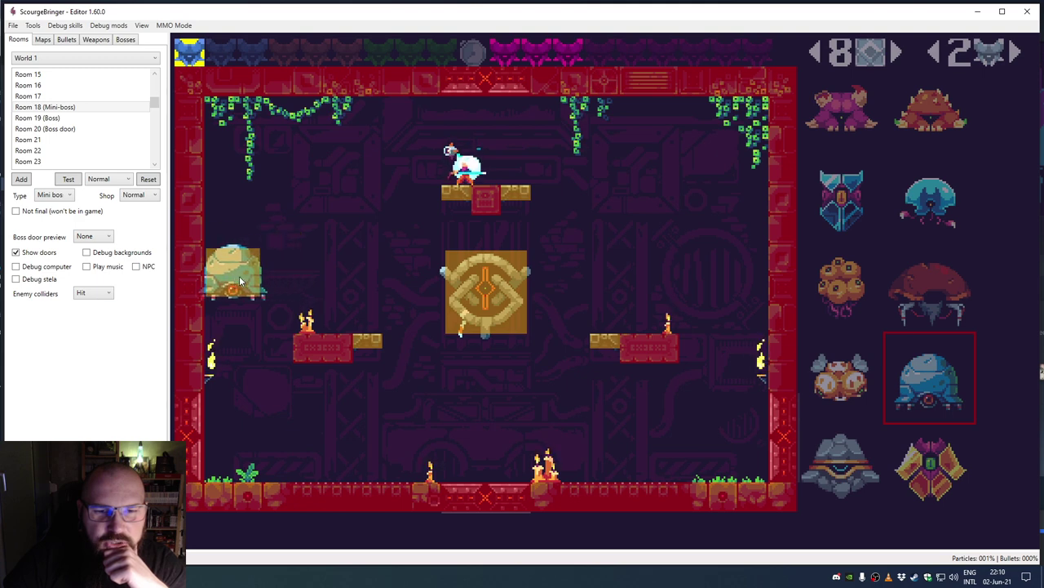
left_click_drag(365, 314, 303, 289)
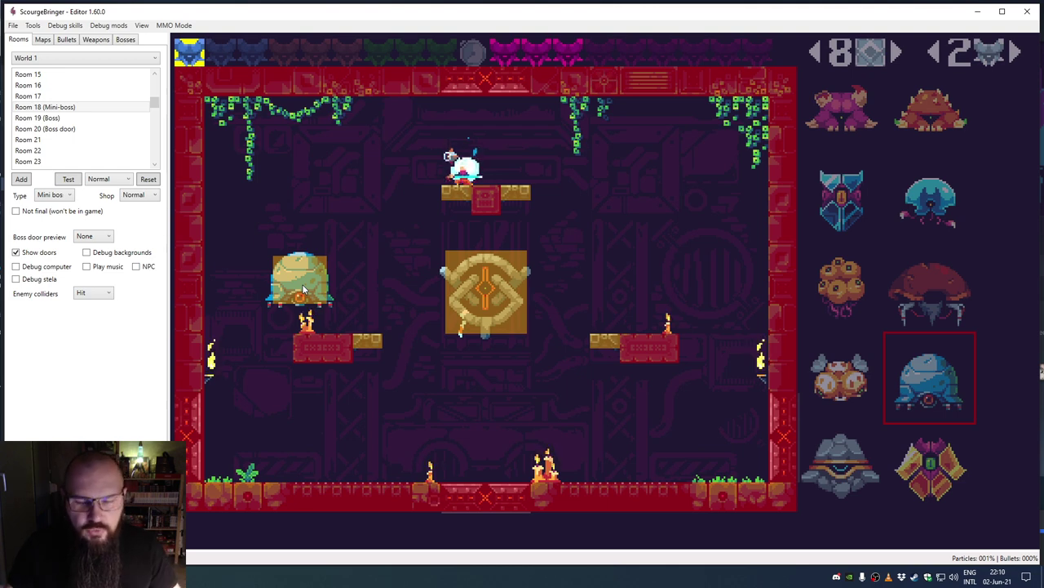
left_click(304, 290)
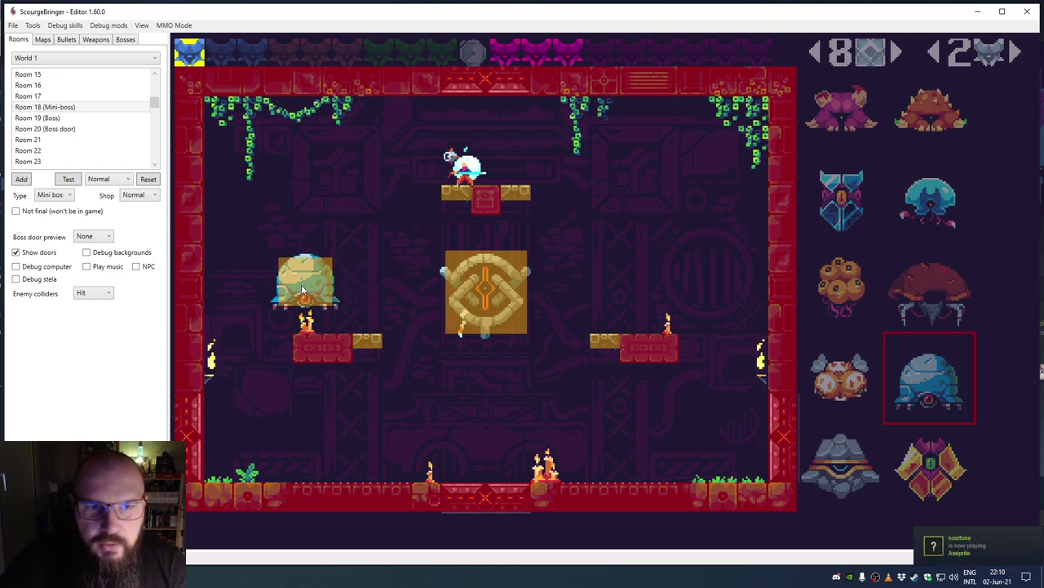
Step: Switch to EnemyCatalog.json in Notepad++ and highlight the Animations property and the Idle animation's FrameTime, StartX, StartY and FrameCount entries
scroll(265, 286, "down", 6)
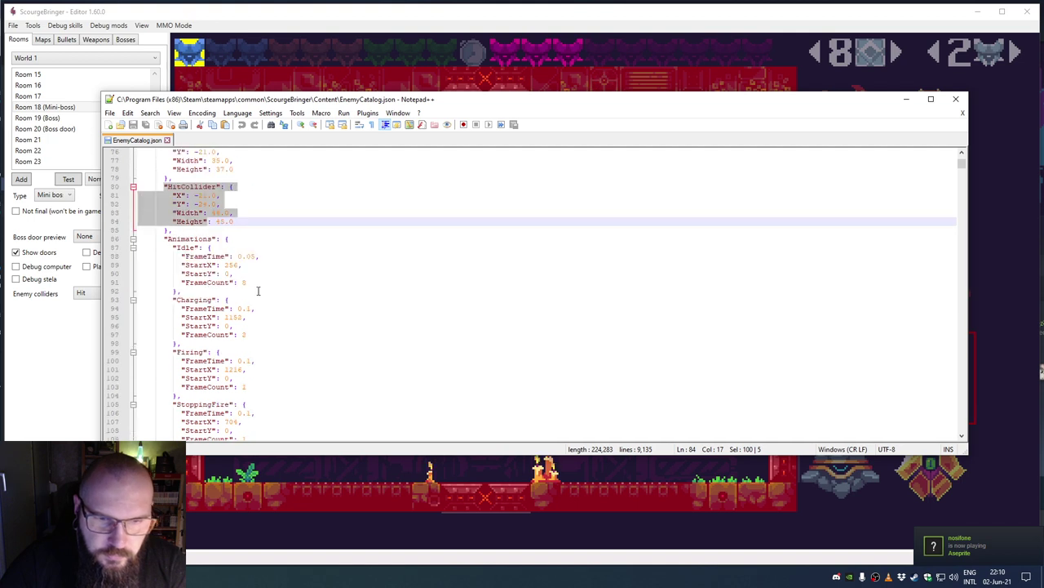
left_click_drag(165, 214, 231, 214)
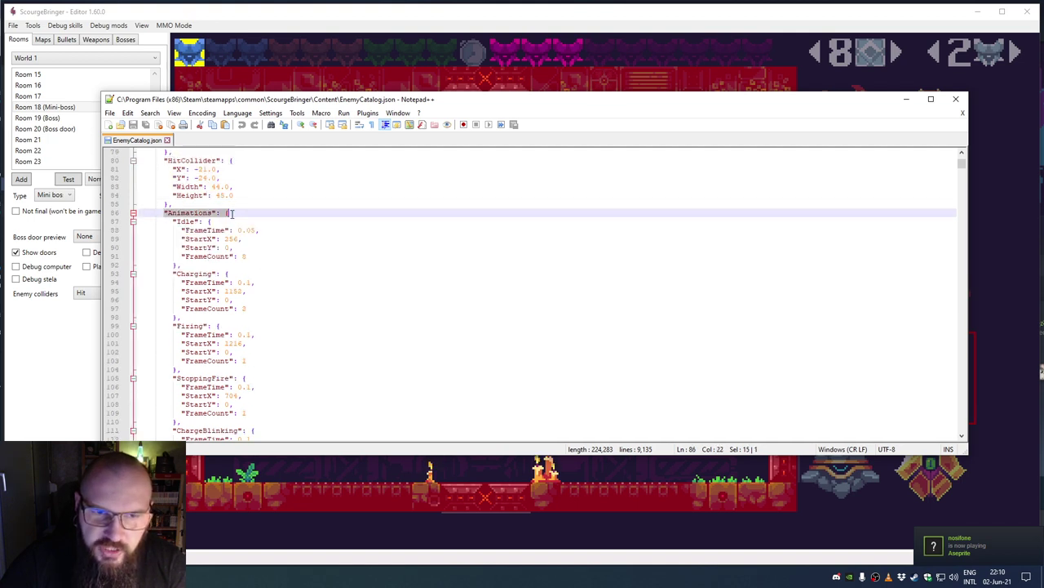
scroll(268, 246, "down", 4)
scroll(268, 246, "up", 5)
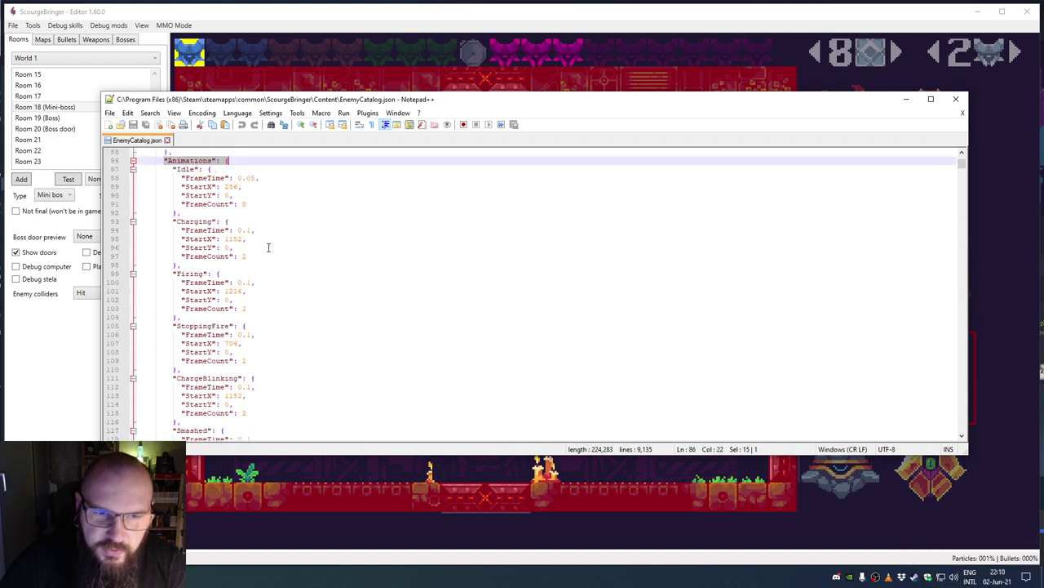
left_click_drag(187, 256, 256, 295)
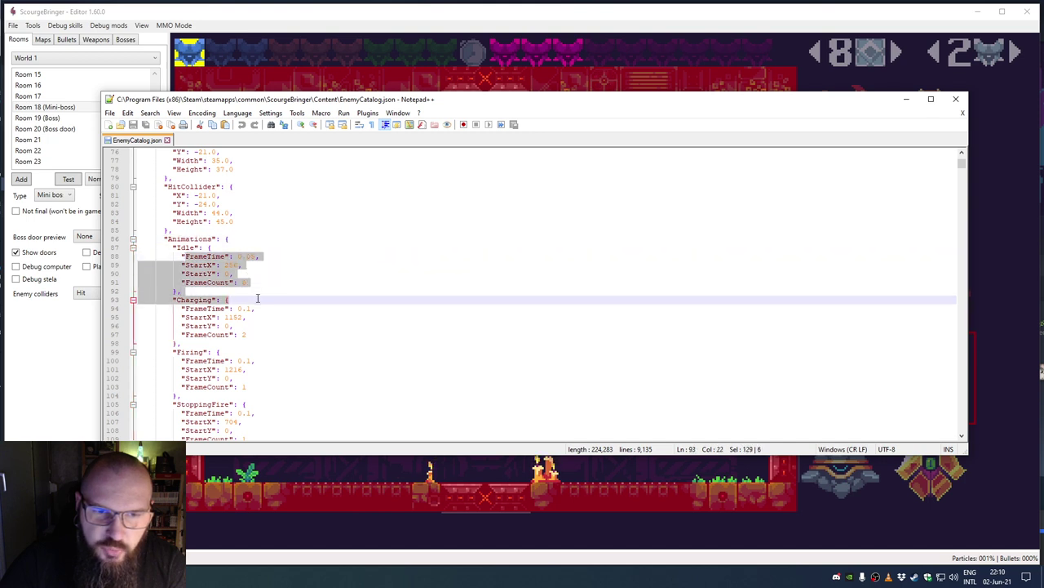
Step: Highlight the Idle animation's FrameCount, the Charging block, and the Firing, StoppingFire and ChargeBlinking animation names
left_click(199, 282)
left_click_drag(199, 281, 258, 280)
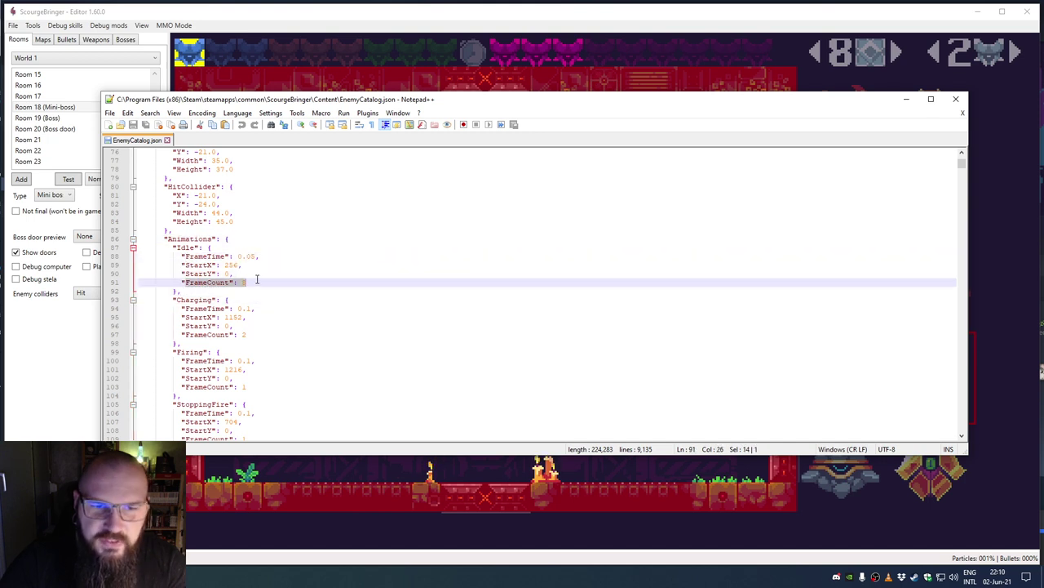
left_click_drag(173, 299, 248, 344)
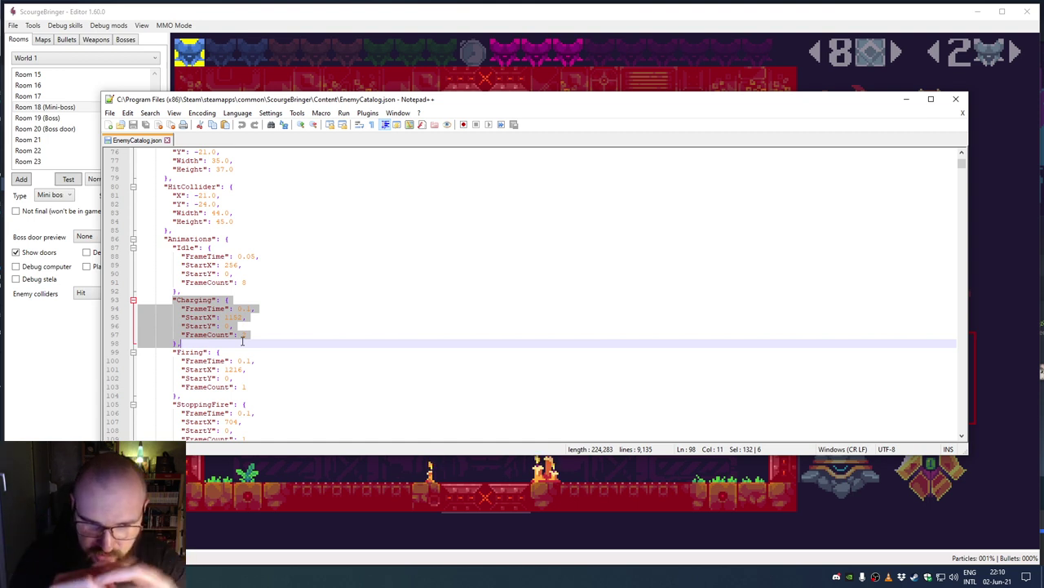
scroll(225, 352, "down", 2)
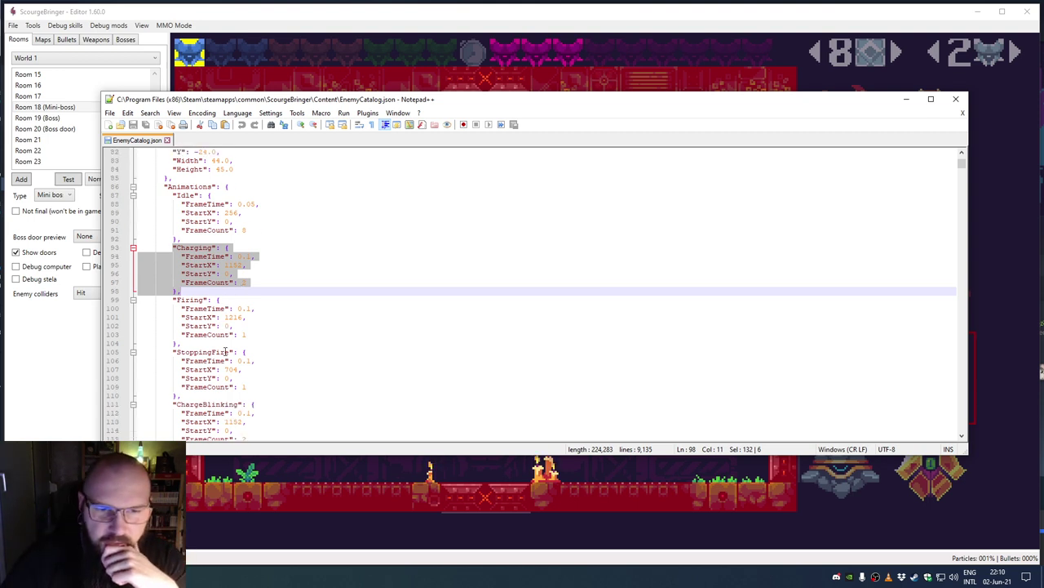
double_click(186, 309)
double_click(203, 352)
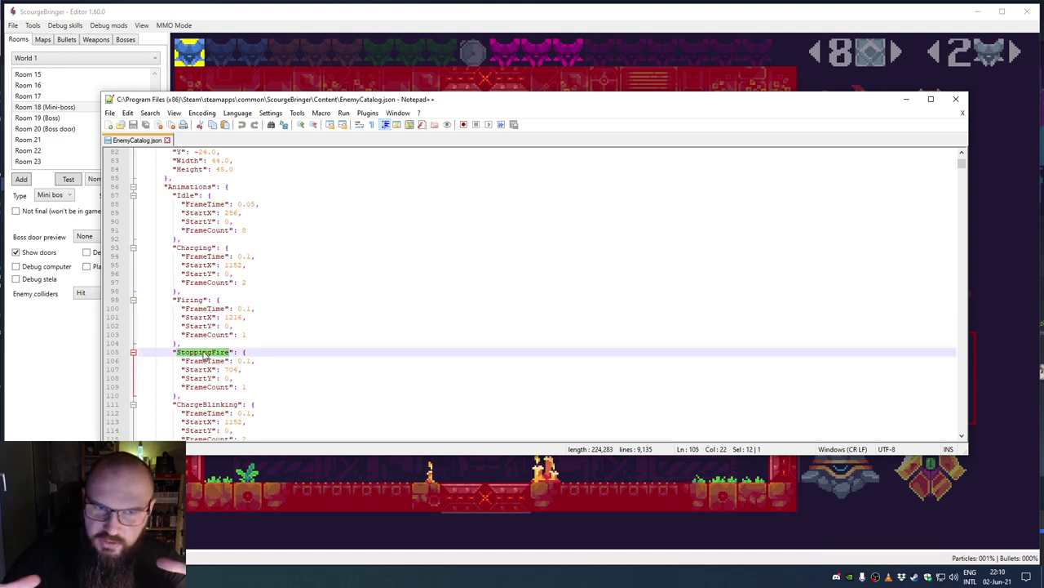
scroll(205, 357, "down", 3)
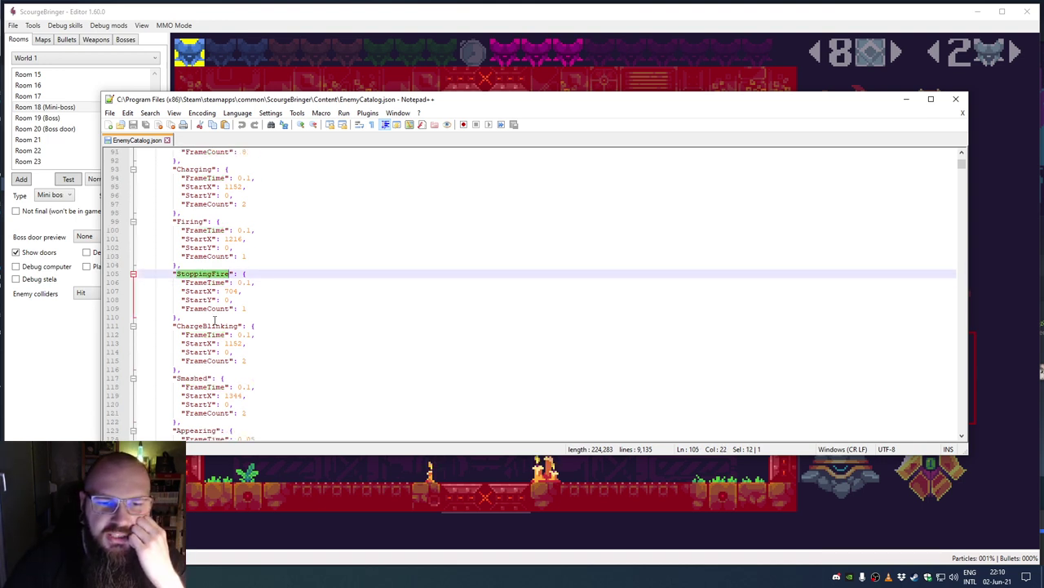
left_click(206, 326)
double_click(205, 327)
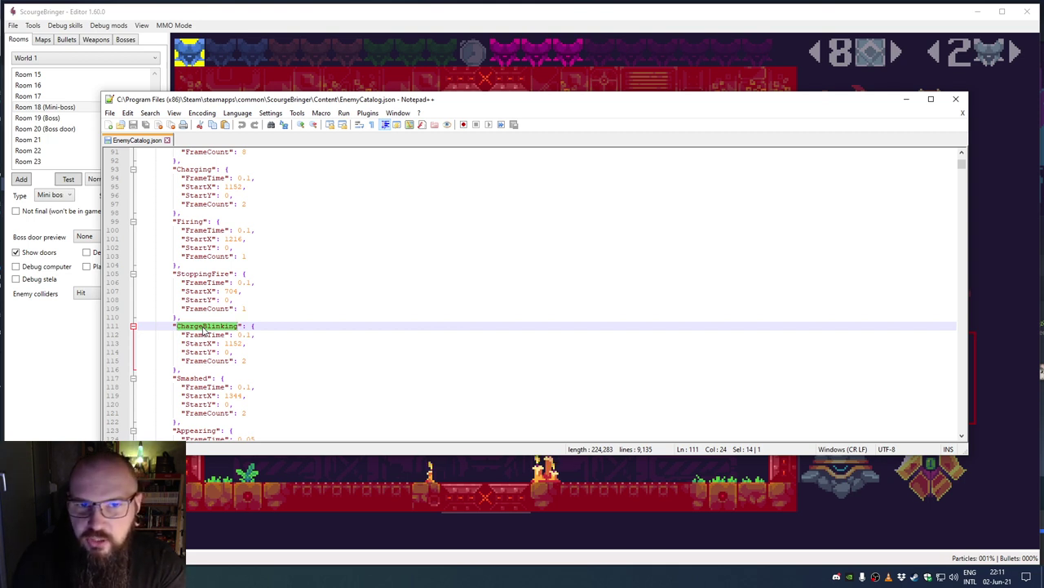
Step: Highlight the ChargingTime property in the ANCESTRAL STONE RUNE entry at the start of the file
scroll(204, 328, "up", 20)
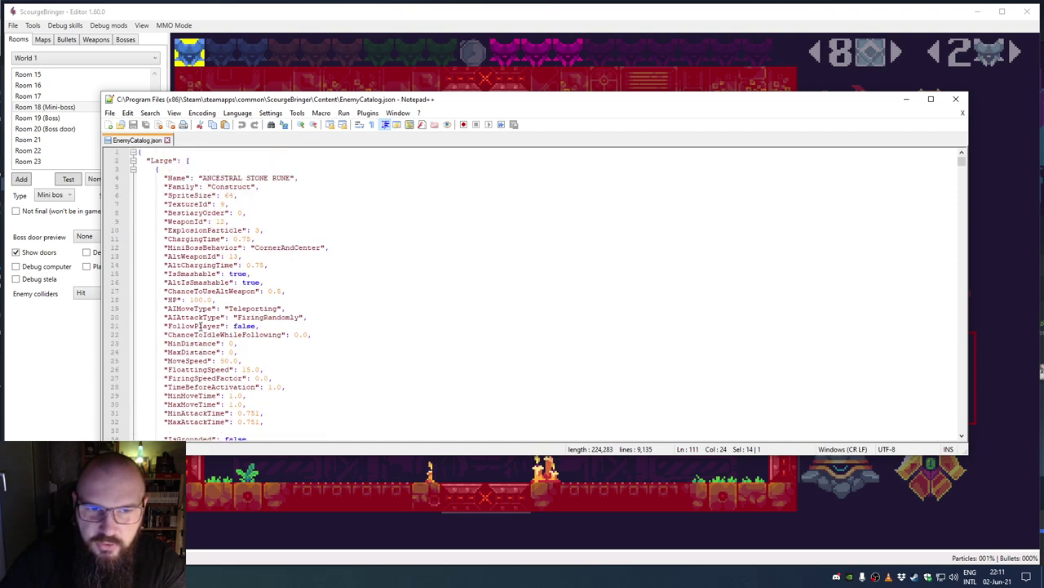
left_click(193, 239)
left_click_drag(164, 238, 270, 238)
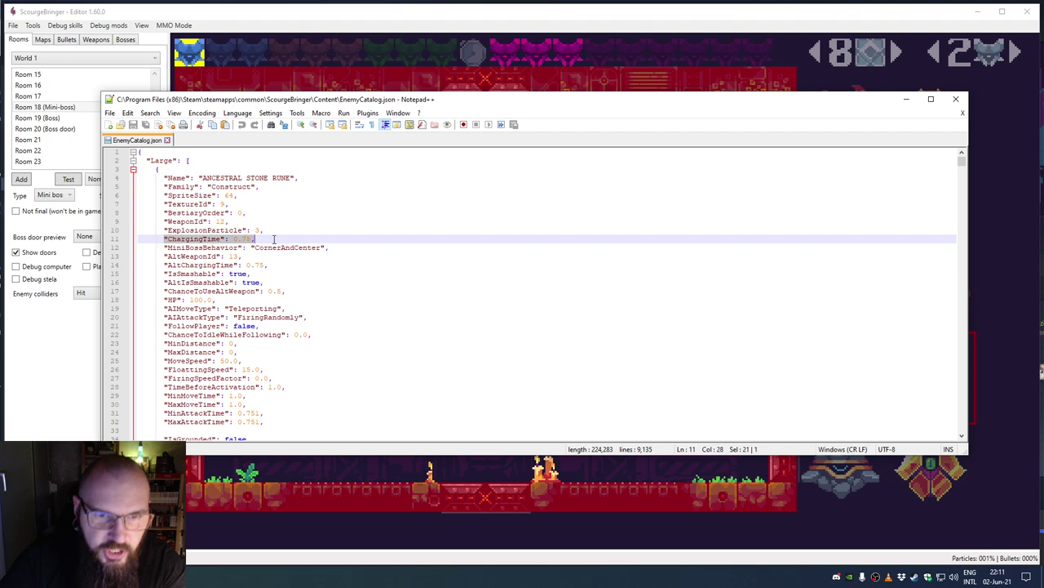
double_click(193, 238)
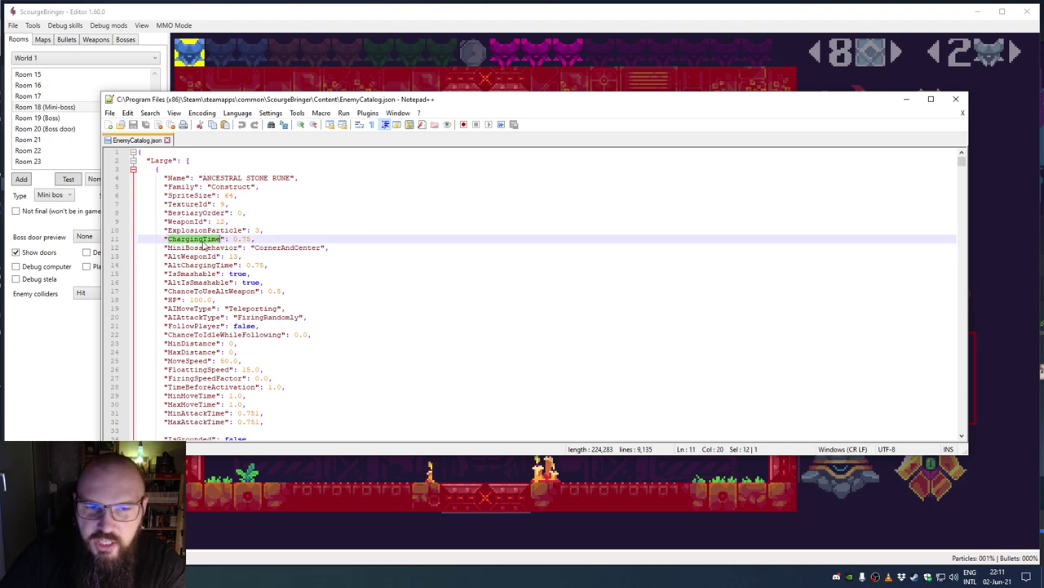
Step: Return to the ANCESTRAL STONE RUNE's Animations block and highlight the Charging and ChargeBlinking animation names
scroll(214, 280, "down", 20)
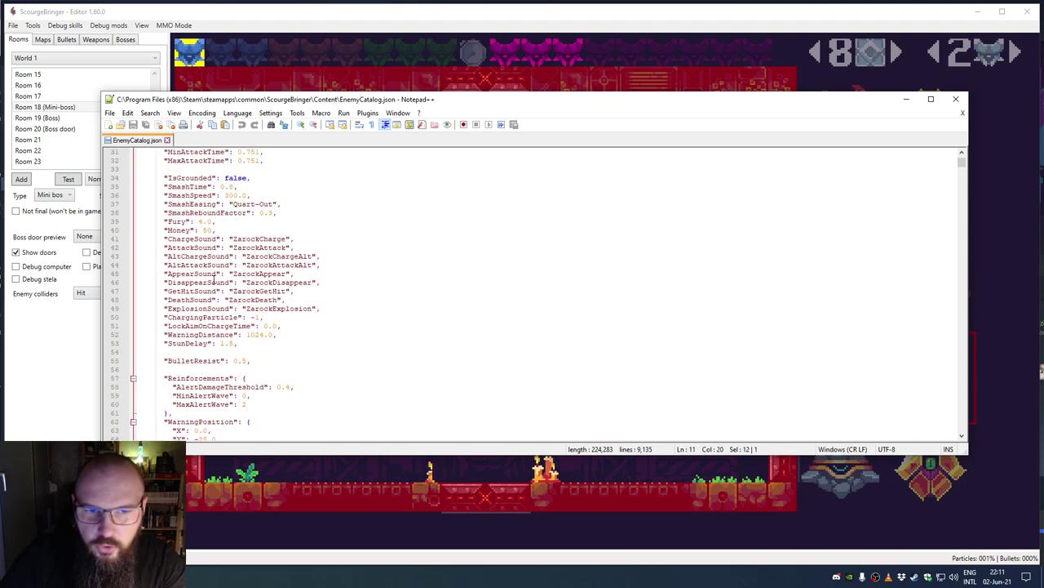
scroll(215, 279, "down", 2)
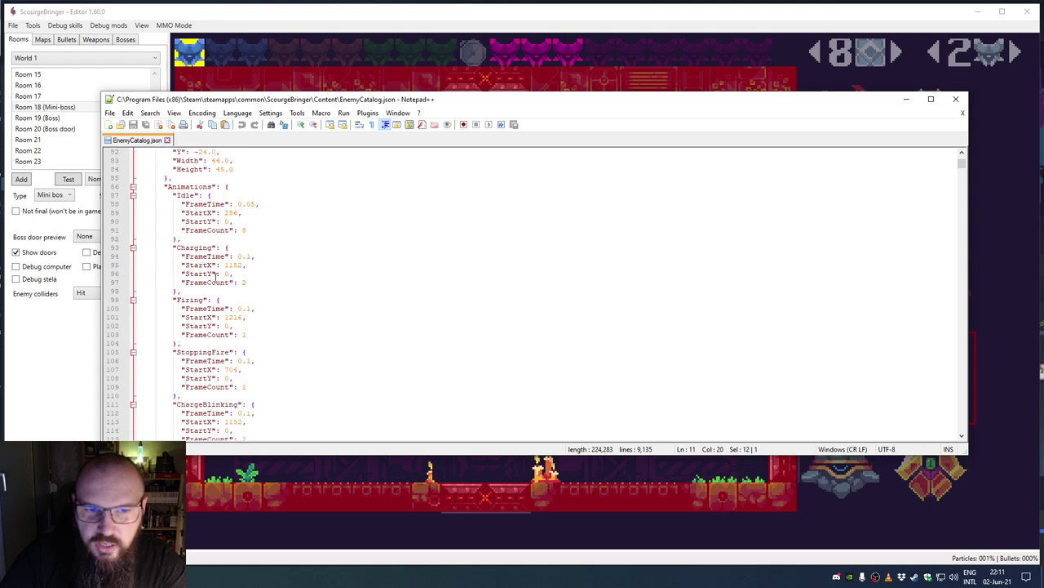
scroll(214, 278, "down", 1)
double_click(192, 222)
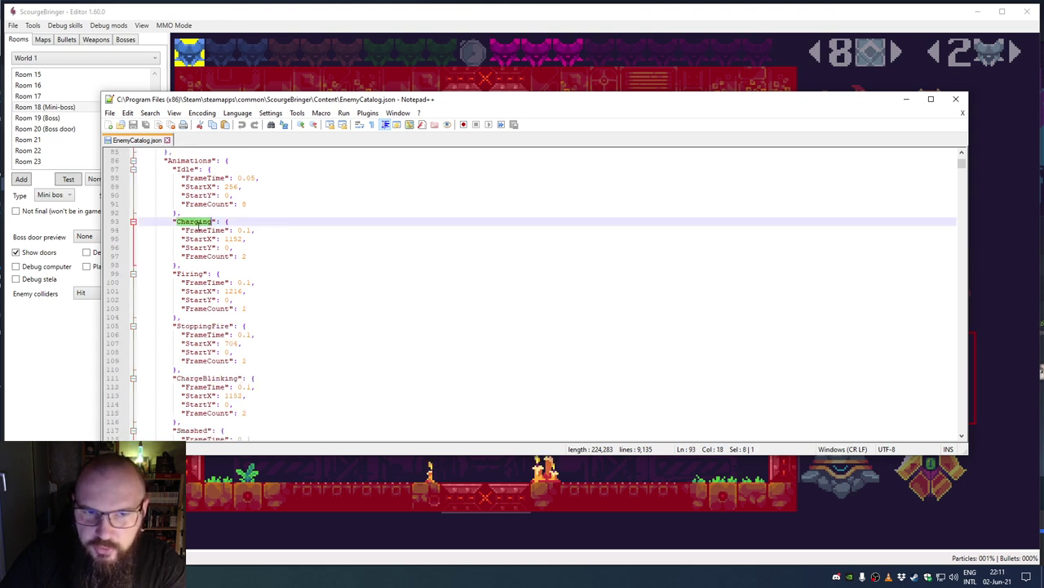
triple_click(197, 379)
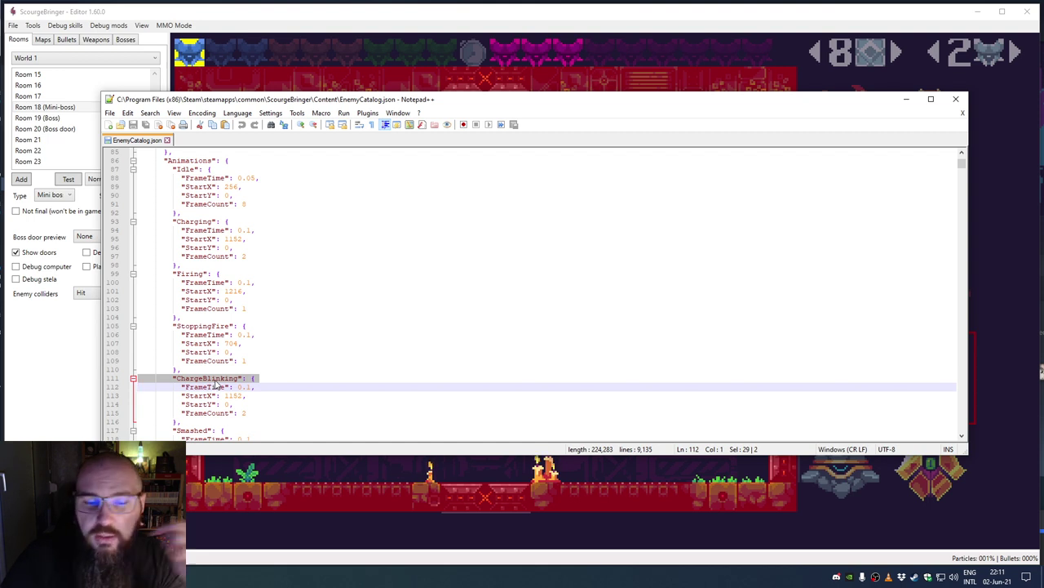
Step: Highlight the Smashed, Appearing and Disappearing animation names at the end of the ANCESTRAL STONE RUNE entry
scroll(195, 342, "down", 8)
double_click(201, 230)
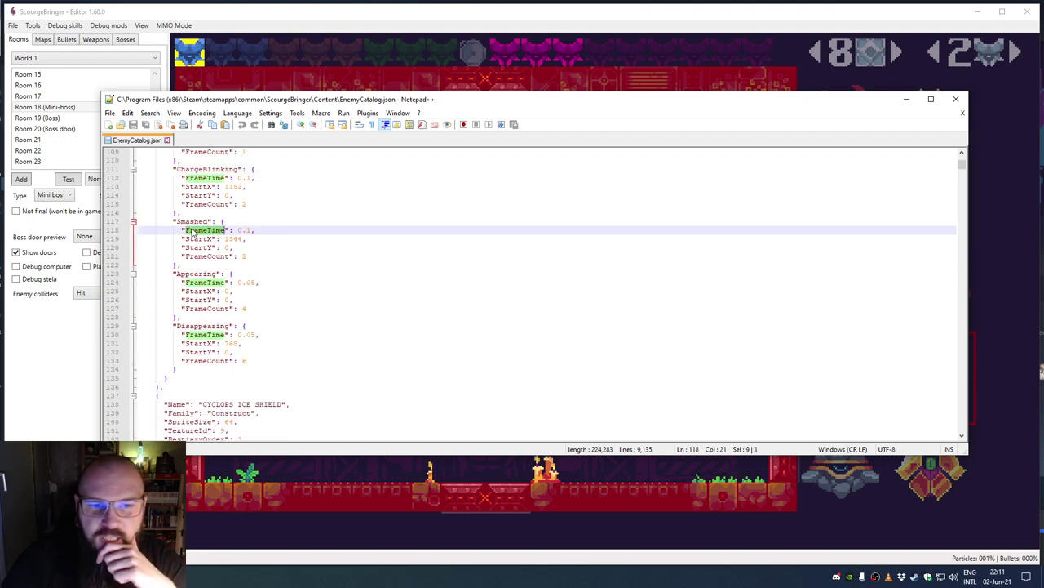
triple_click(196, 222)
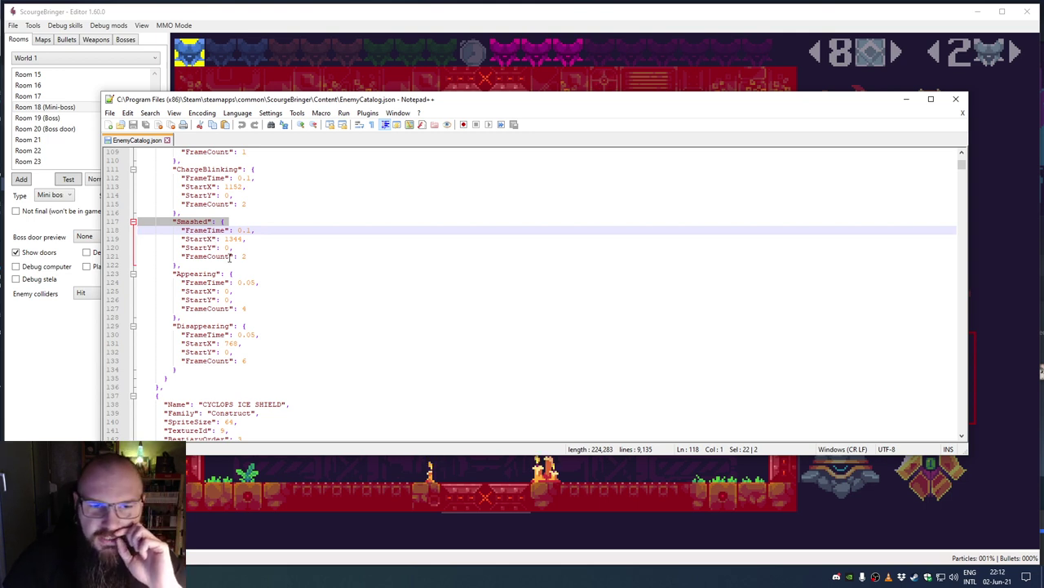
double_click(190, 274)
double_click(206, 326)
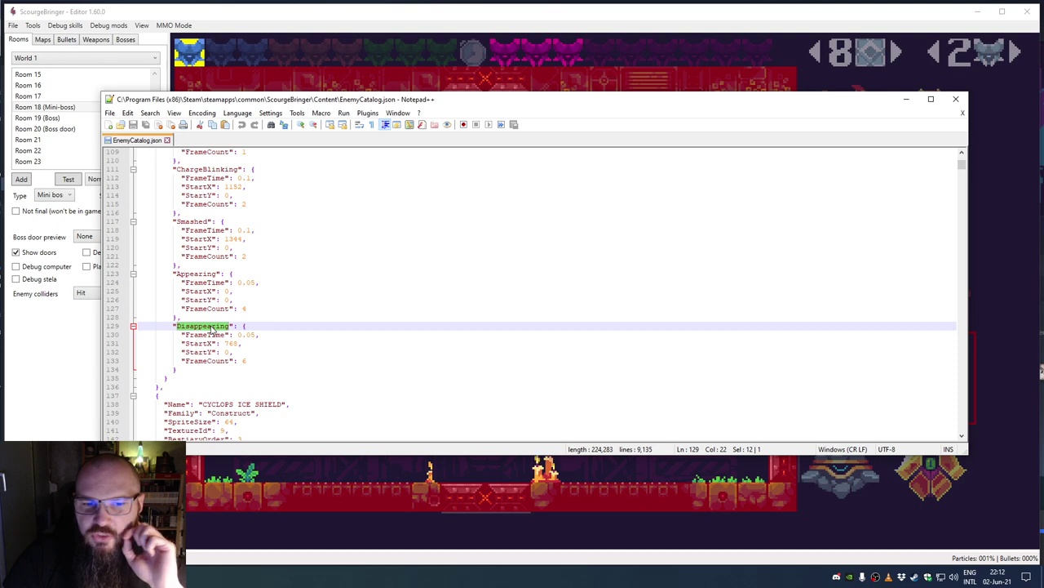
Step: Look through the remaining enemy entries down to the end of EnemyCatalog.json, and close Notepad++
scroll(248, 281, "down", 20)
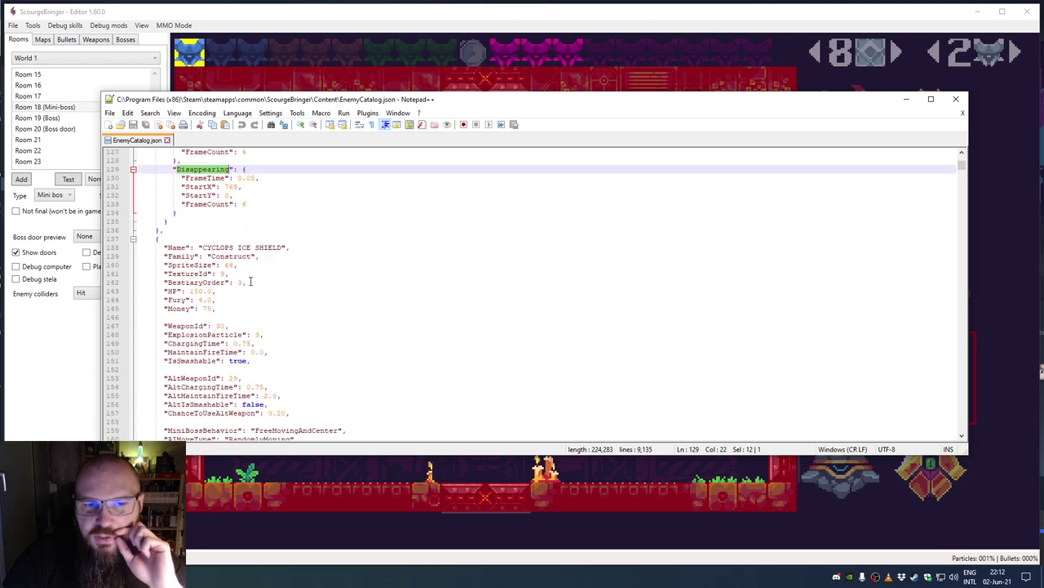
scroll(253, 280, "down", 20)
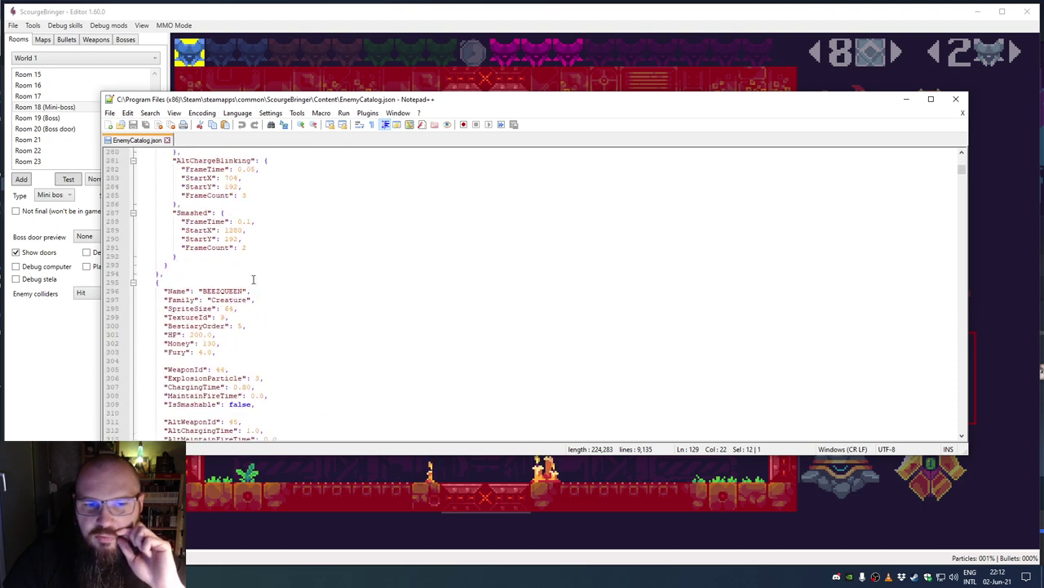
scroll(253, 280, "down", 17)
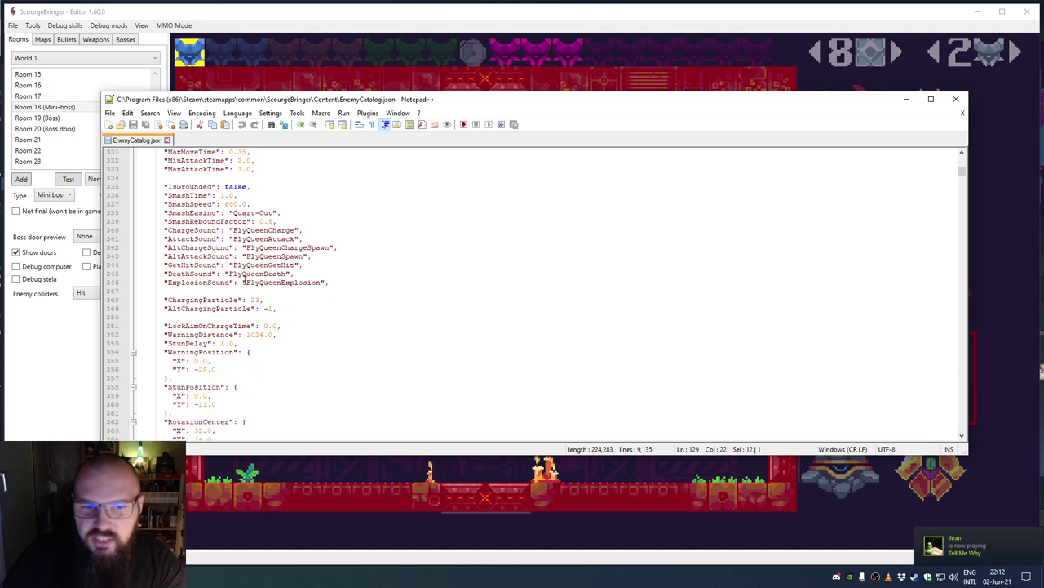
scroll(258, 291, "down", 20)
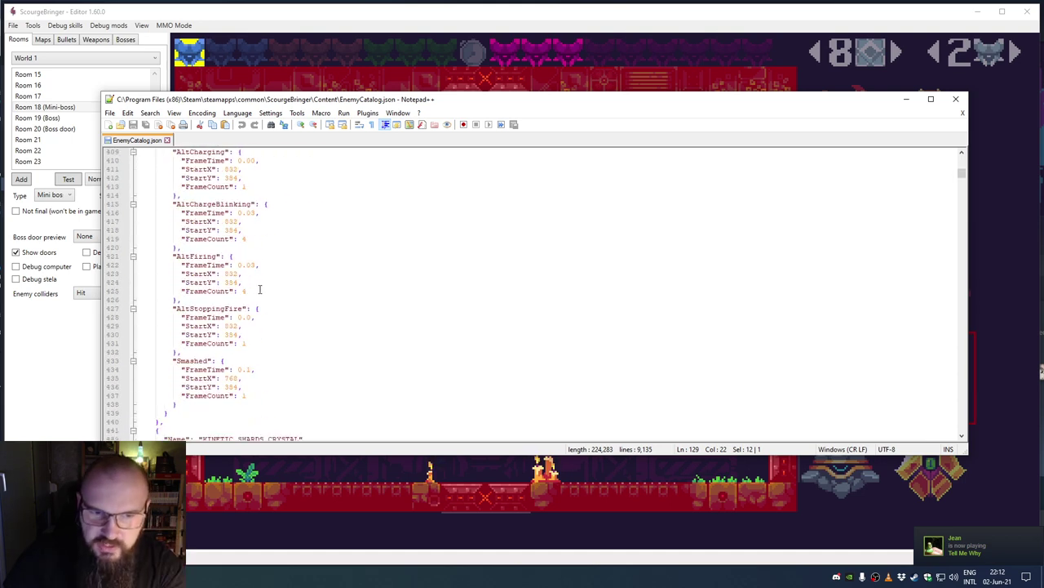
left_click_drag(964, 182, 941, 449)
scroll(363, 367, "up", 20)
scroll(364, 367, "down", 20)
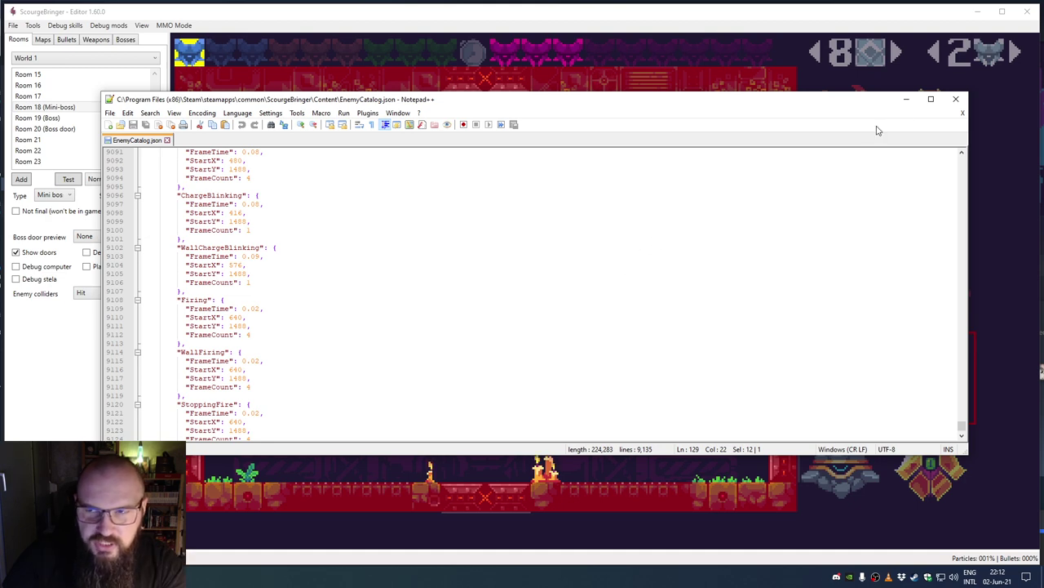
left_click(956, 99)
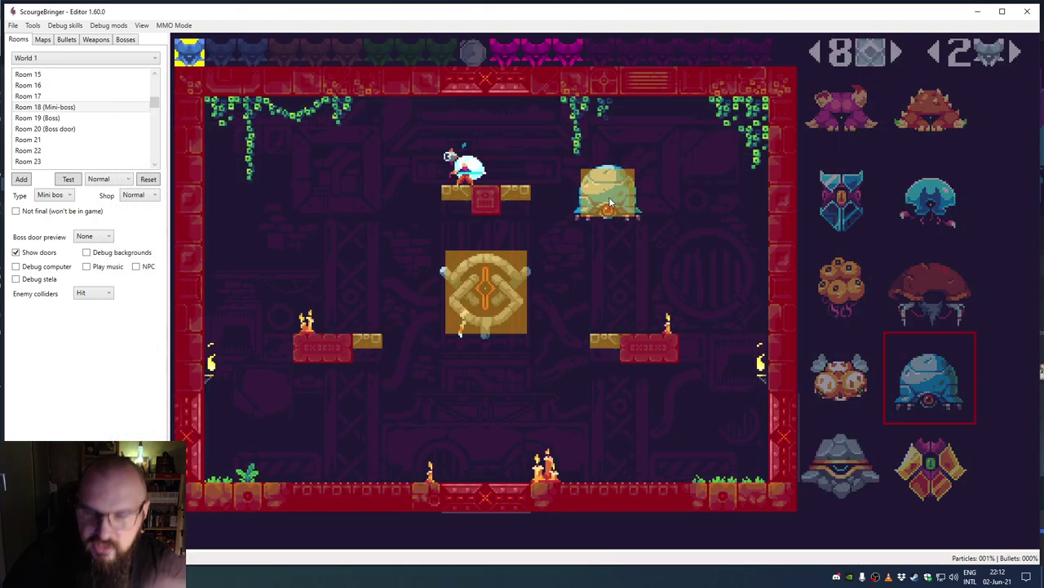
Step: Remove the large blue domed enemy from Room 18 and browse the enemy palette pages up to 7 and back to 4
right_click(616, 186)
left_click(1014, 52)
left_click(1014, 52)
left_click(1014, 52)
left_click(1015, 52)
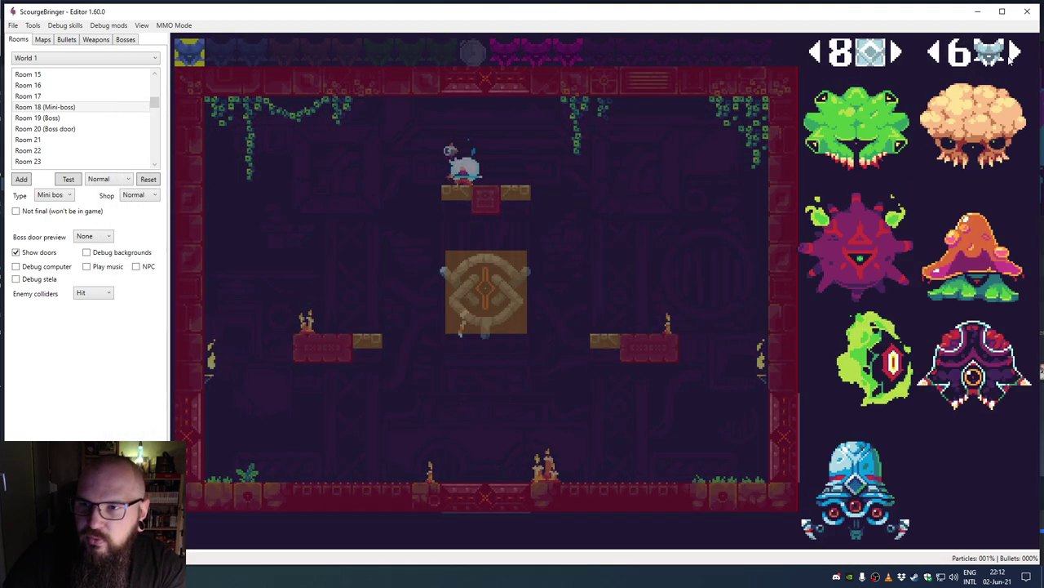
left_click(1014, 53)
left_click(1014, 52)
left_click(936, 52)
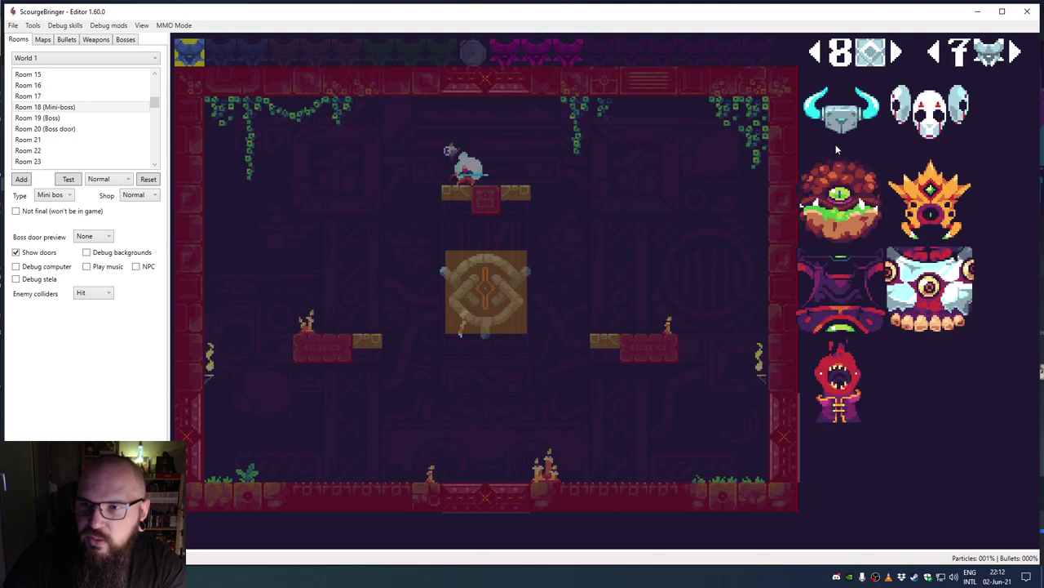
left_click(938, 53)
left_click(940, 53)
left_click(943, 52)
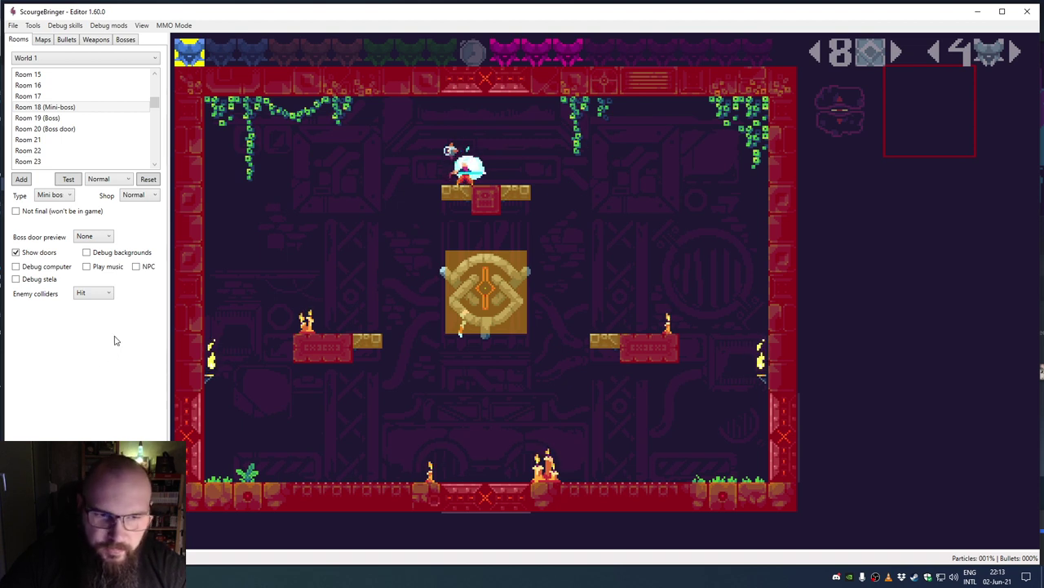
Step: Show the map generation settings for World 2
left_click(39, 41)
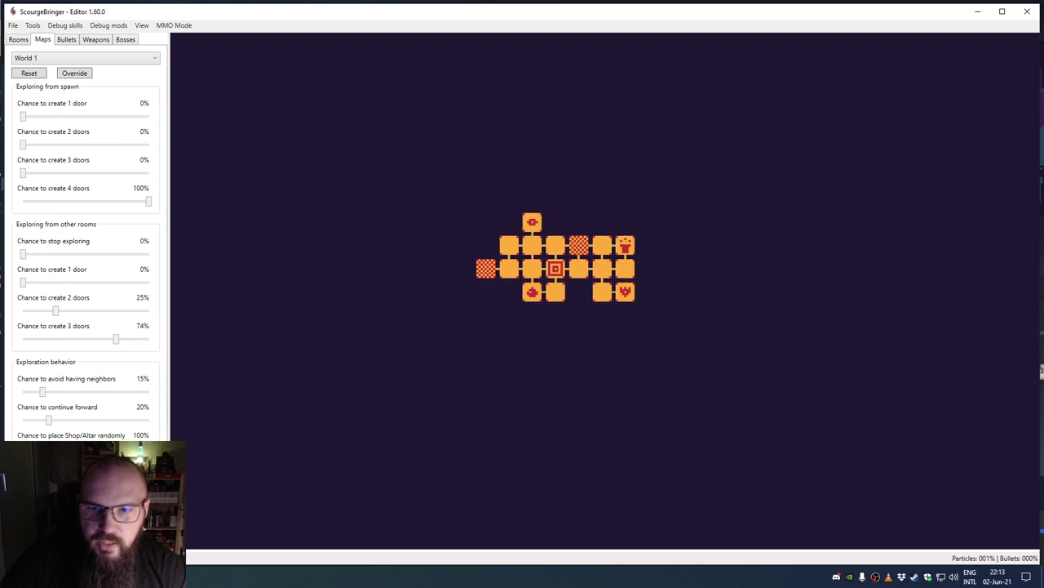
left_click(69, 59)
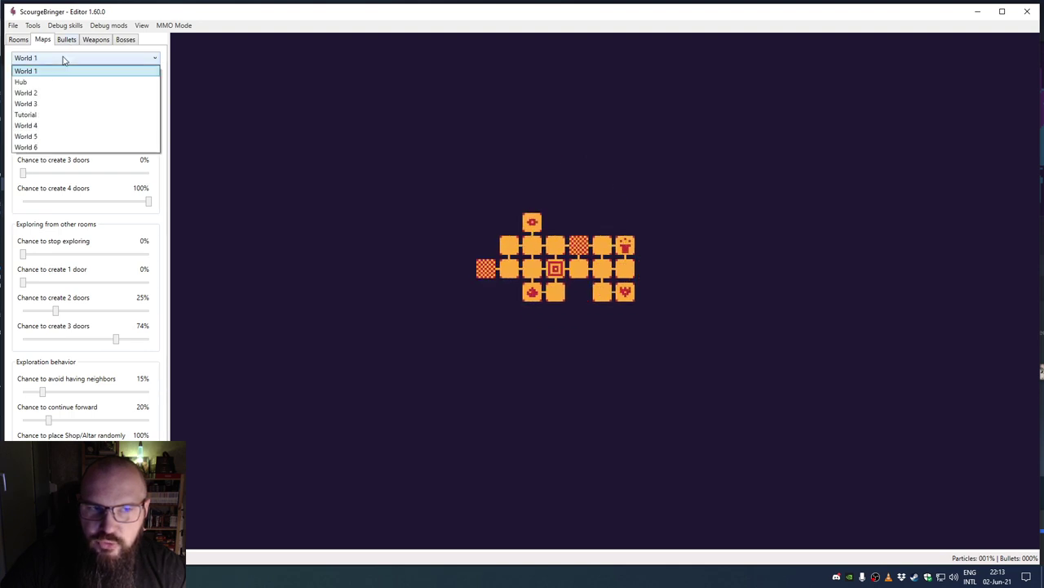
left_click(47, 92)
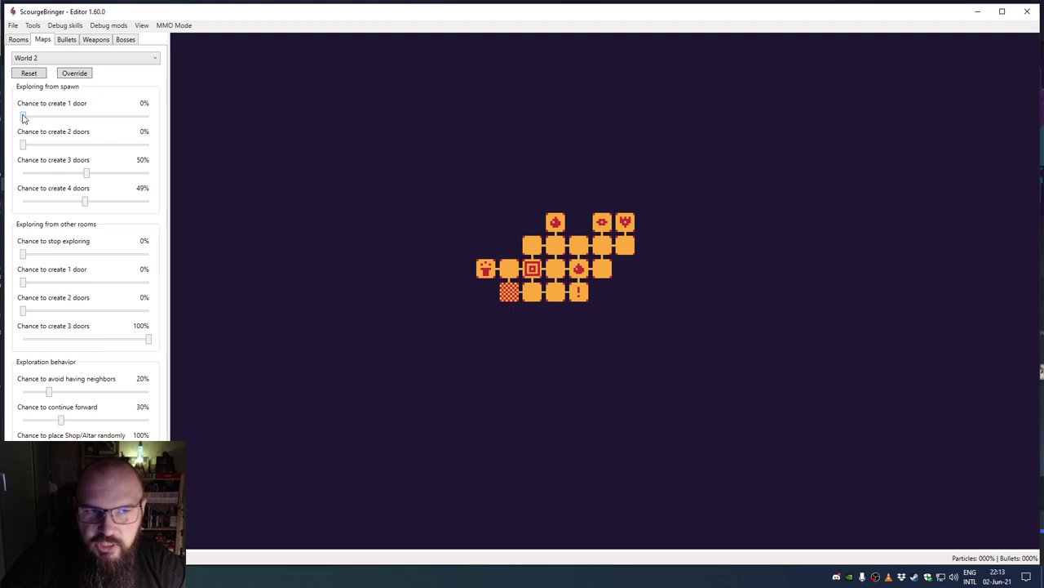
Step: Set World 2's exploring-from-spawn chances to 29% for 1 door, 22% for 2 doors, 16% for 3 doors and 31% for 4 doors
left_click_drag(22, 118, 124, 119)
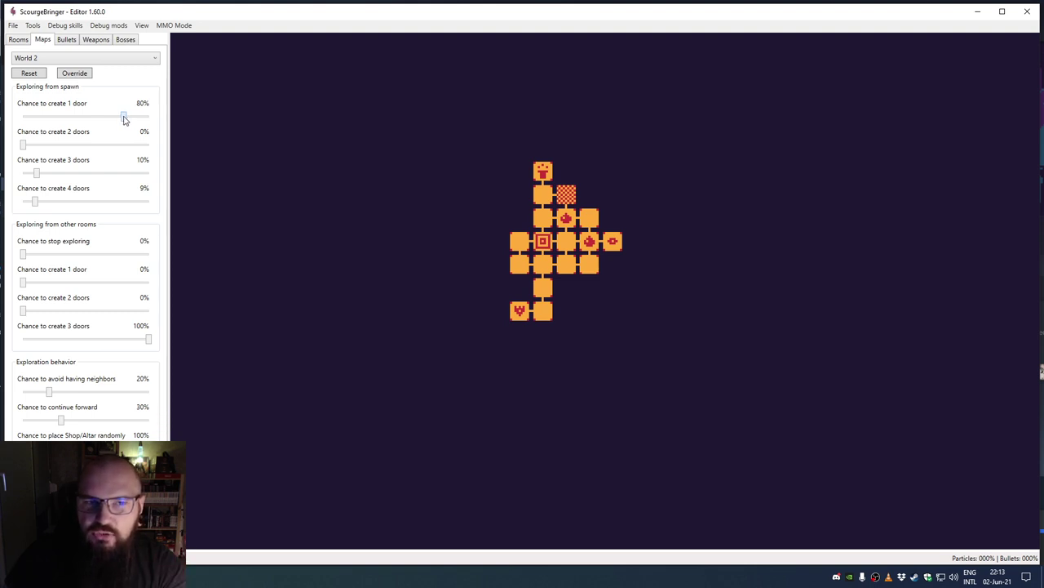
left_click_drag(124, 116, 163, 120)
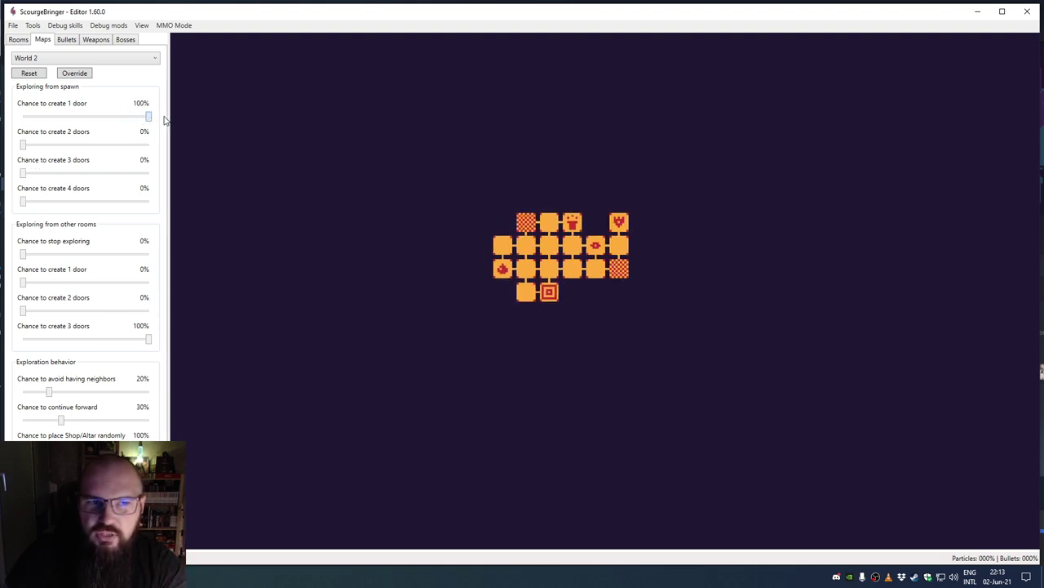
scroll(30, 149, "up", 10)
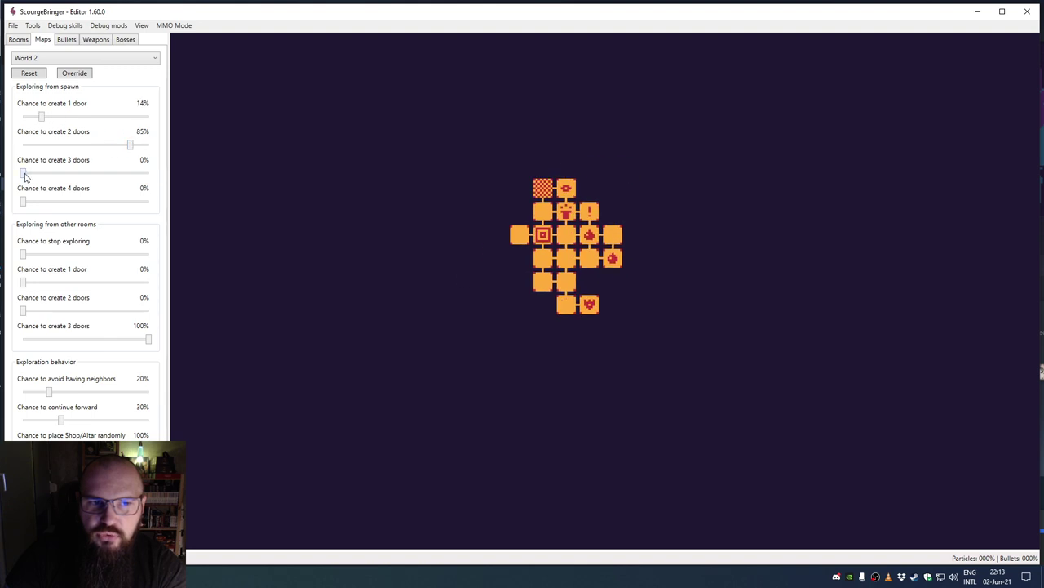
left_click_drag(30, 200, 71, 173)
scroll(71, 145, "up", 2)
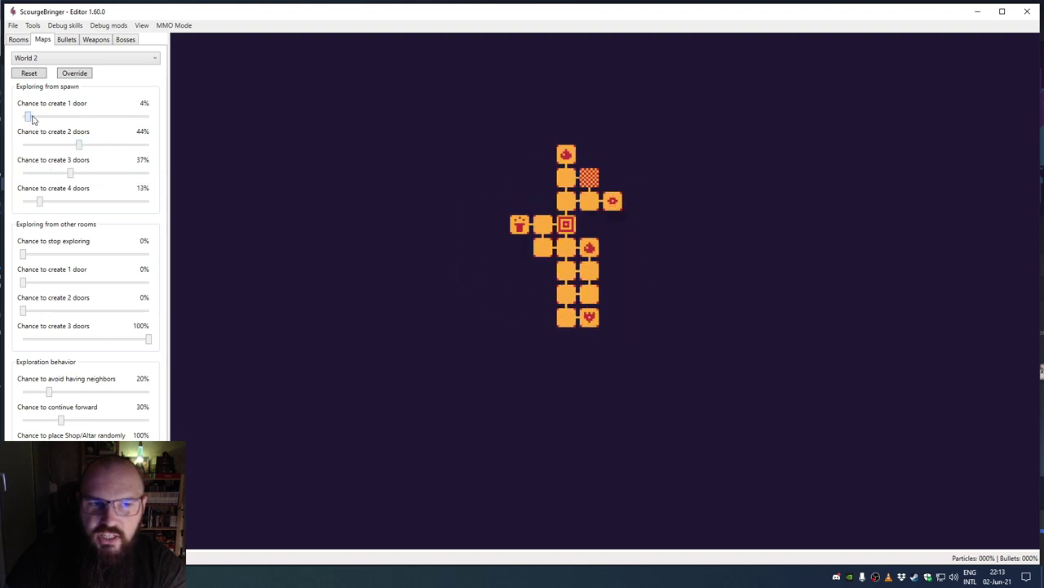
left_click_drag(29, 117, 72, 117)
left_click_drag(30, 203, 62, 202)
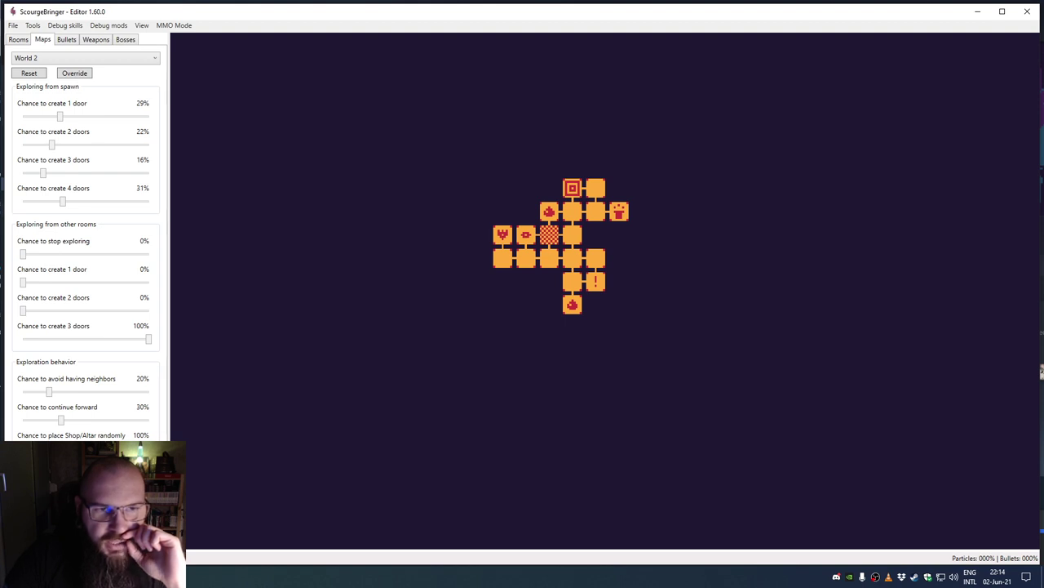
Step: Switch to the ScourgeBringer Content folder in File Explorer and select common_6.xnb
left_click(27, 39)
left_click(41, 39)
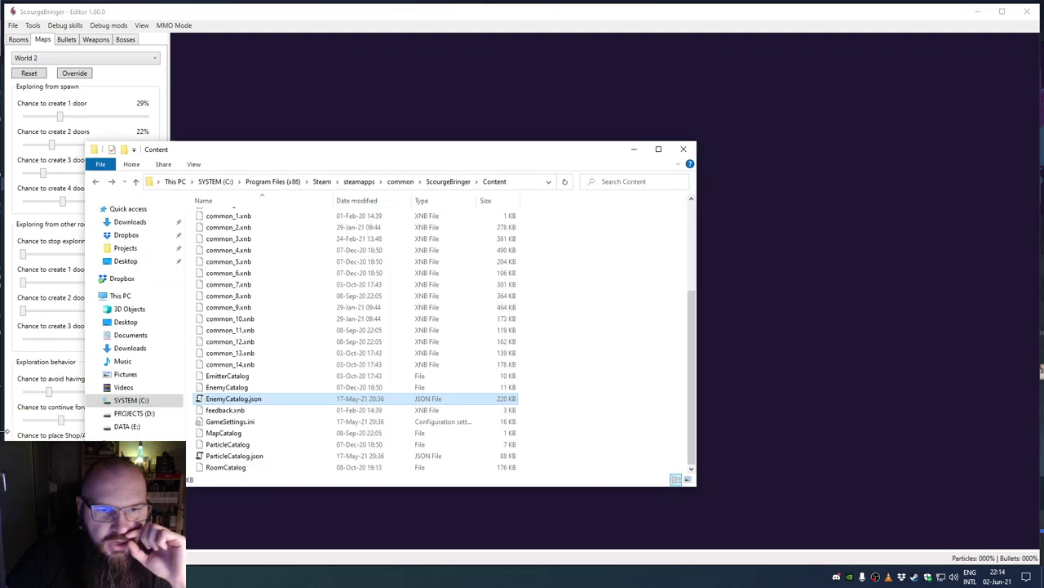
left_click(232, 273)
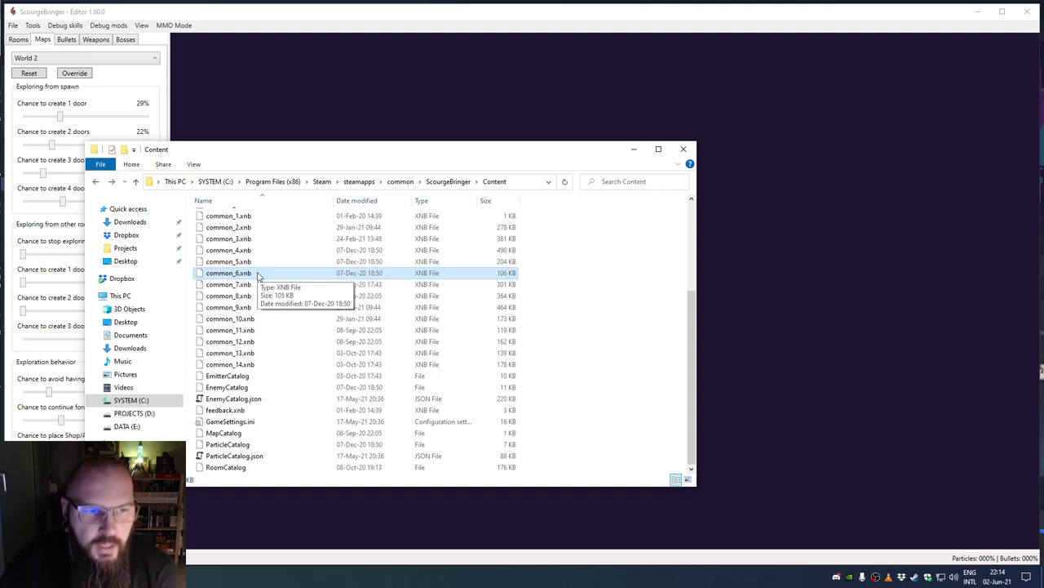
Step: Open EnemyCatalog.json from the Content folder in Notepad++ instead of its default editor
double_click(245, 398)
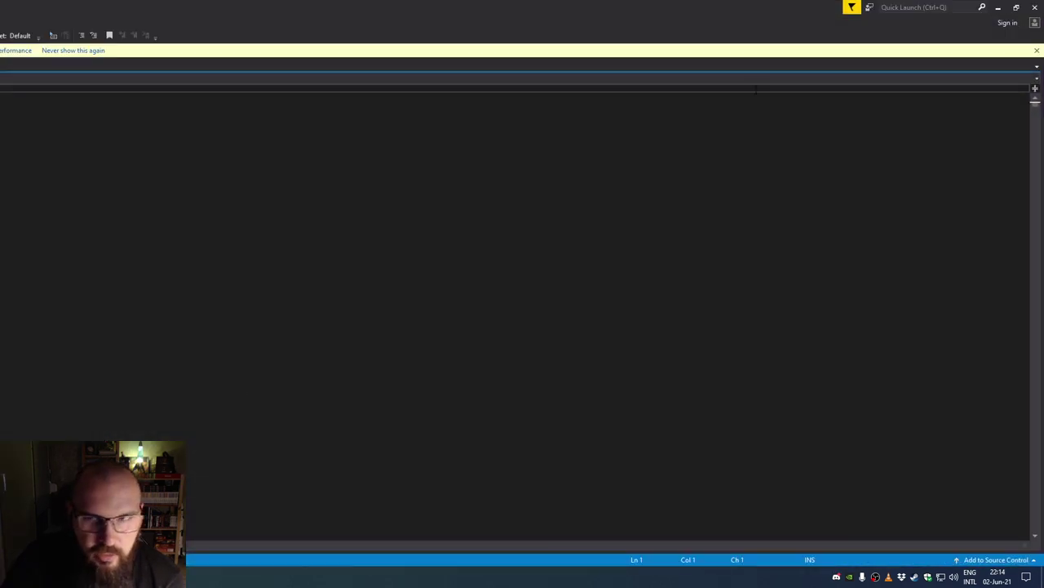
left_click(998, 7)
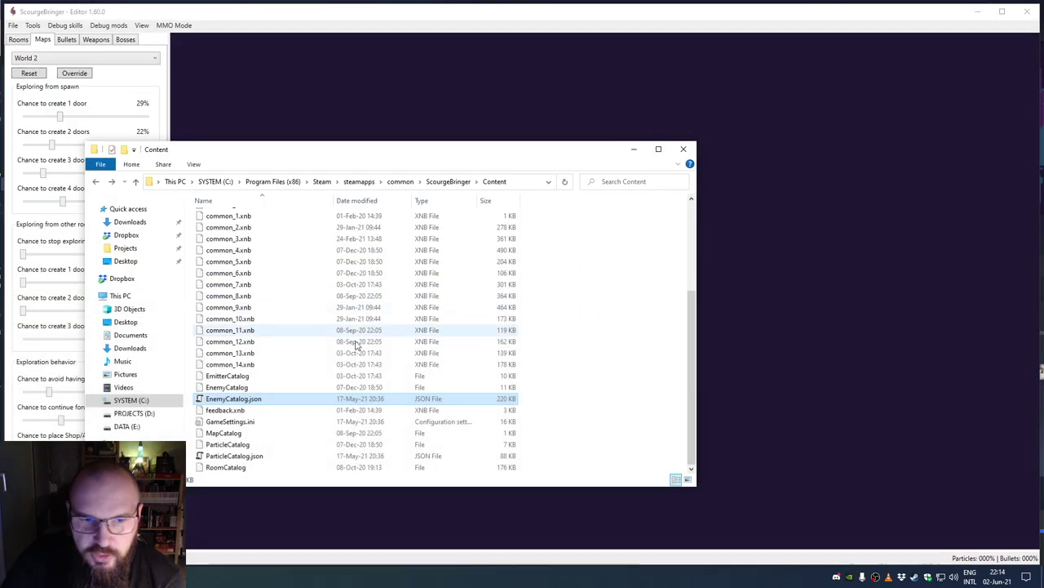
right_click(270, 403)
left_click(310, 245)
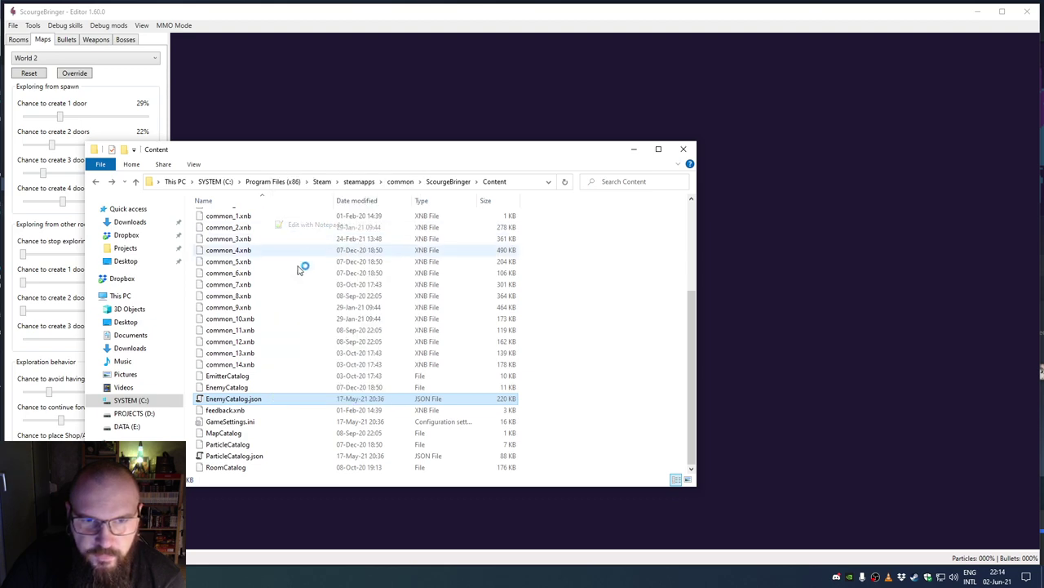
Step: Examine the mini-boss behavior, sound, collider and animation entries in EnemyCatalog.json, close the file and return to the ScourgeBringer editor
scroll(280, 246, "down", 12)
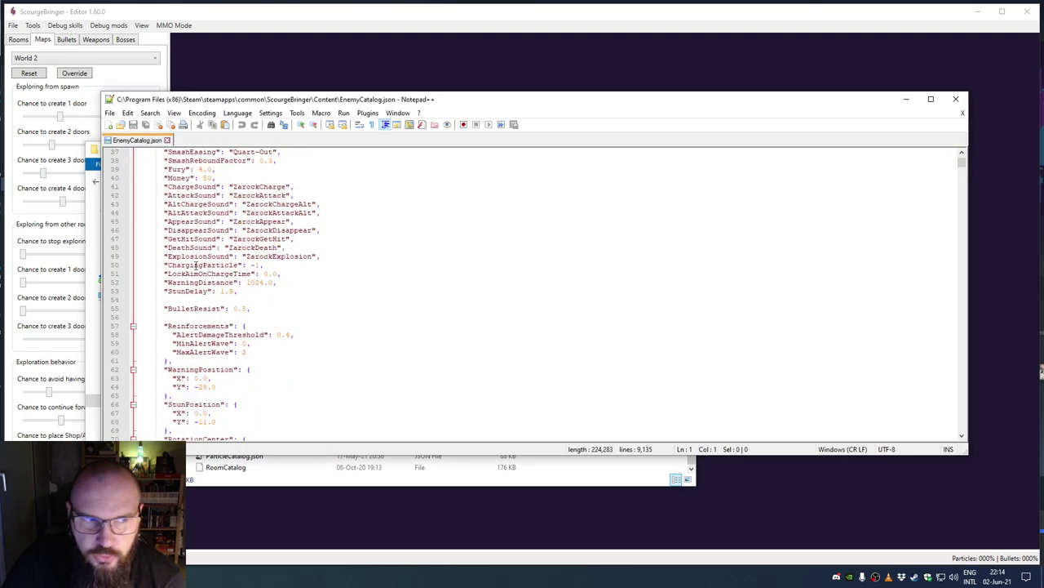
left_click_drag(962, 163, 962, 222)
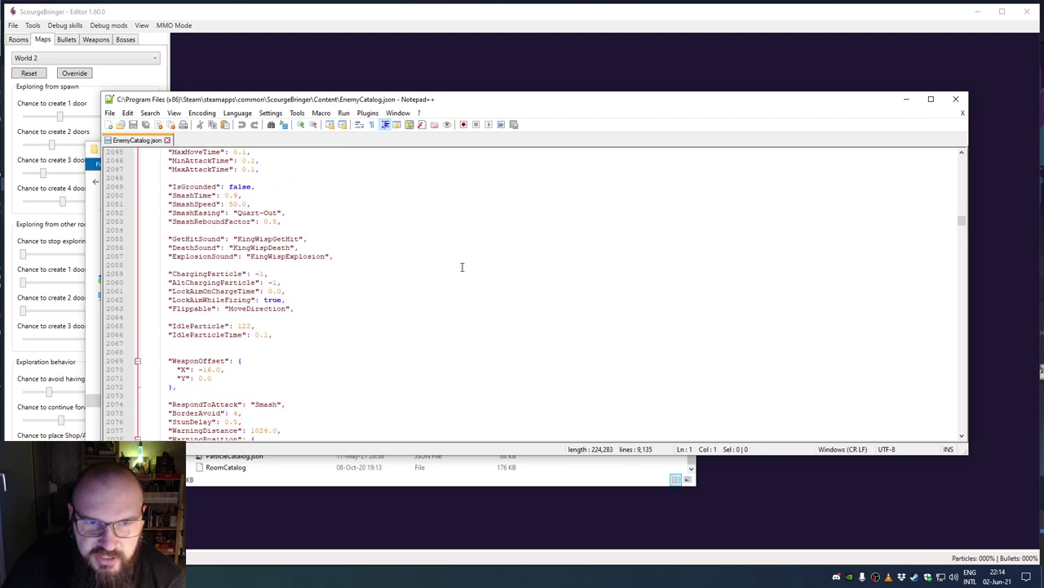
scroll(285, 291, "up", 10)
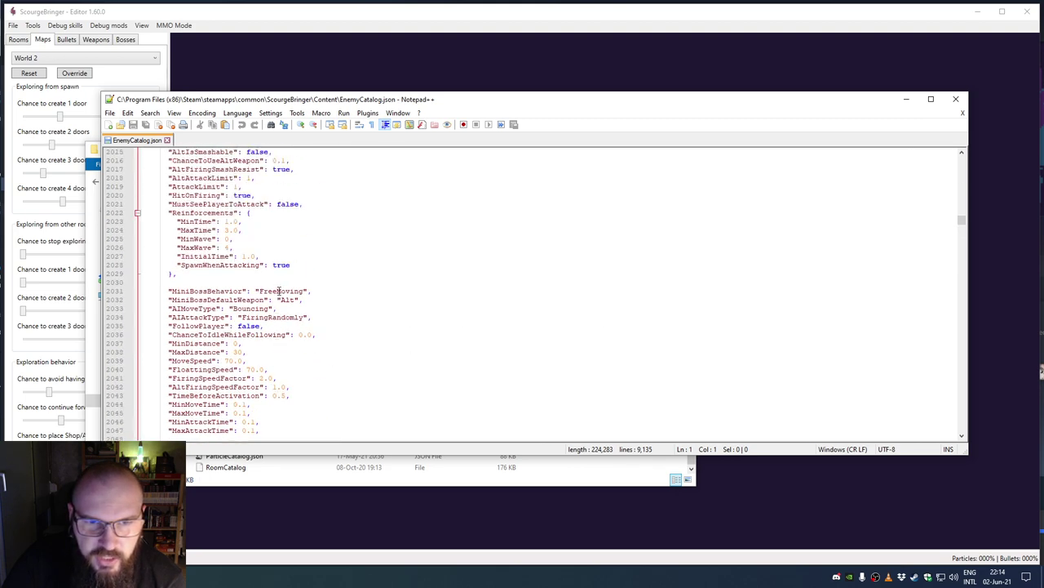
double_click(201, 292)
double_click(283, 291)
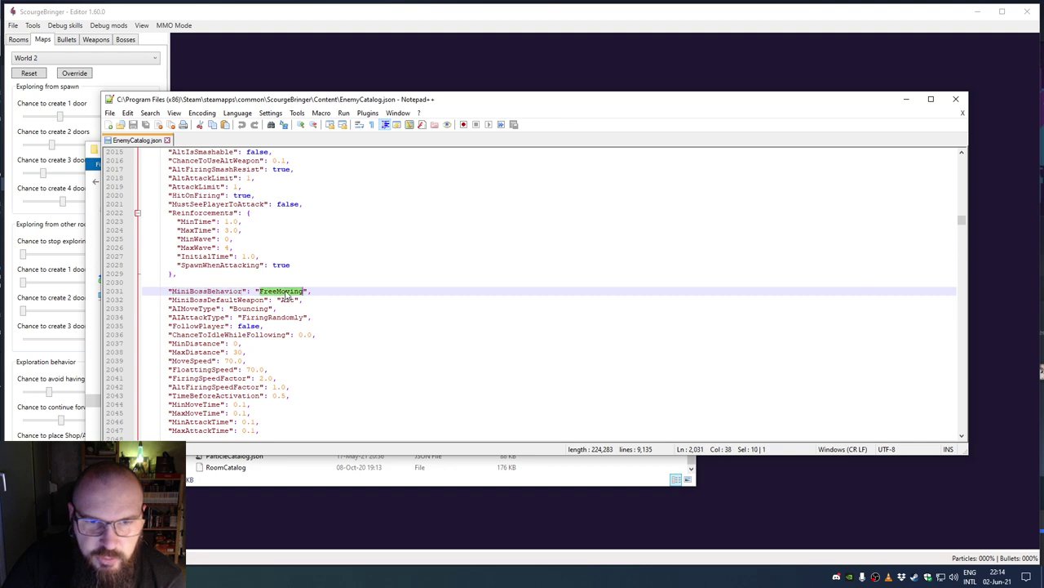
scroll(233, 334, "down", 5)
scroll(218, 339, "down", 4)
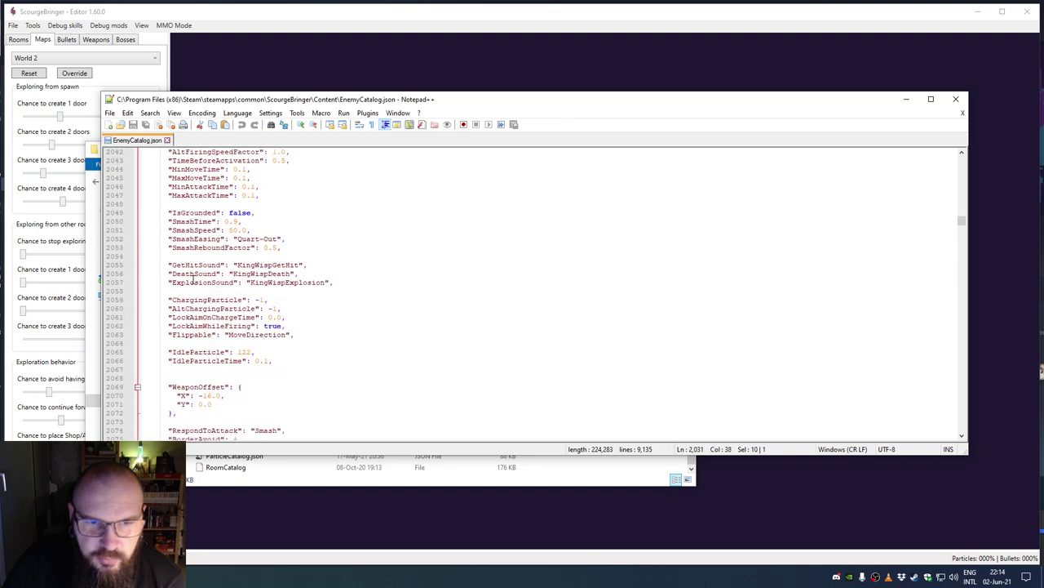
scroll(196, 296, "down", 20)
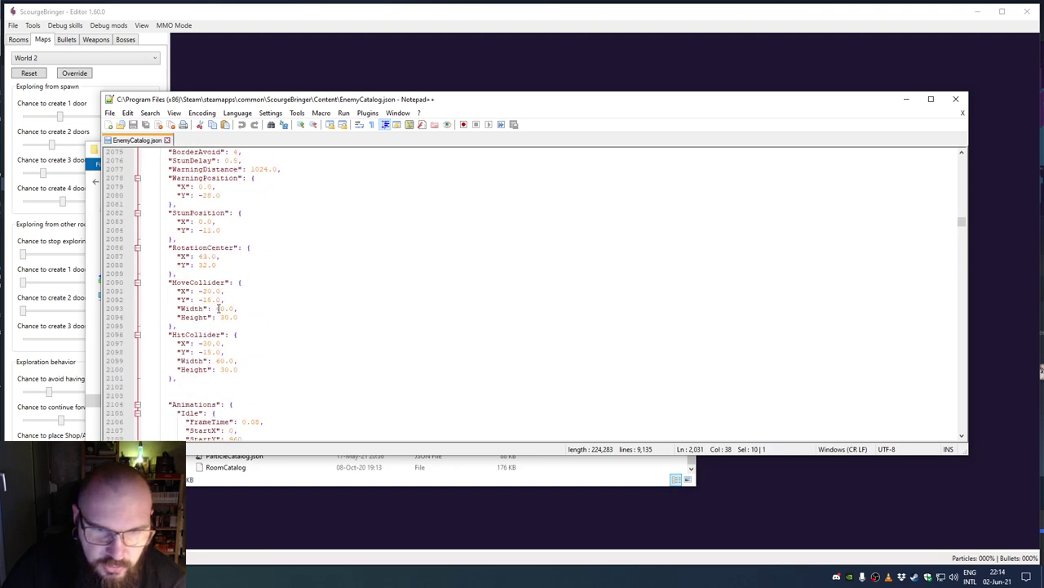
scroll(228, 314, "down", 15)
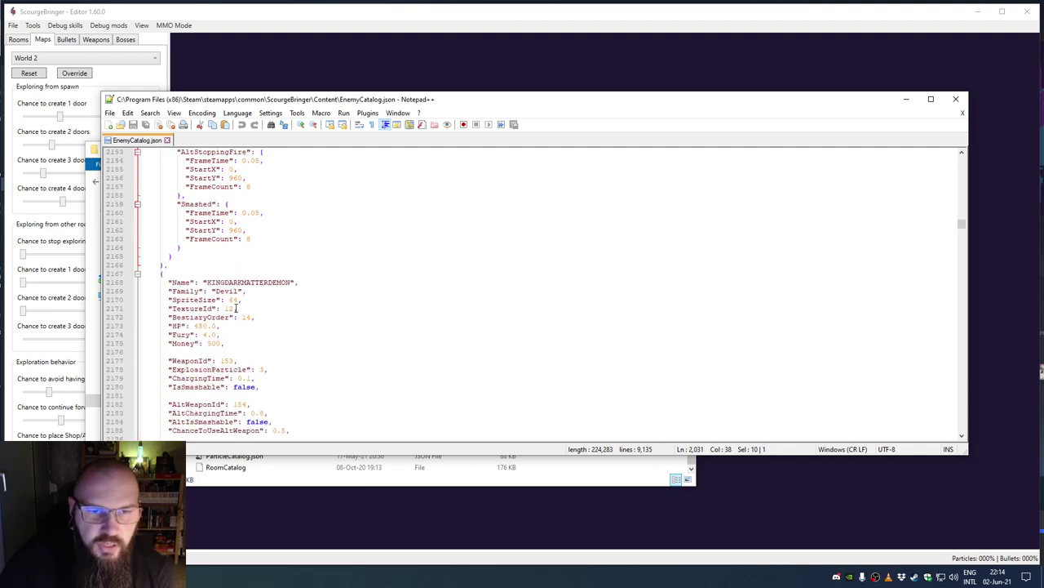
left_click(956, 98)
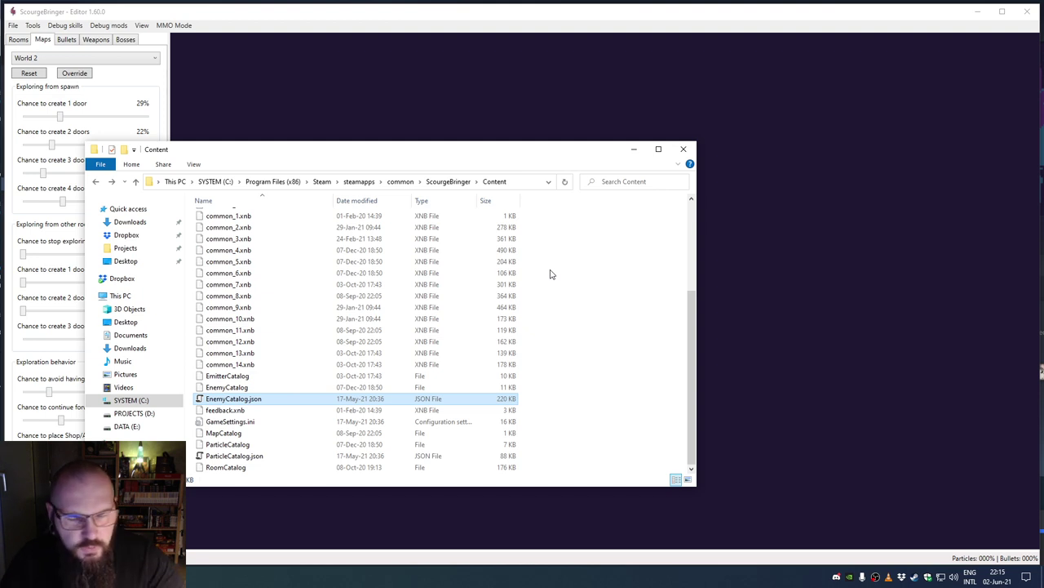
left_click(634, 149)
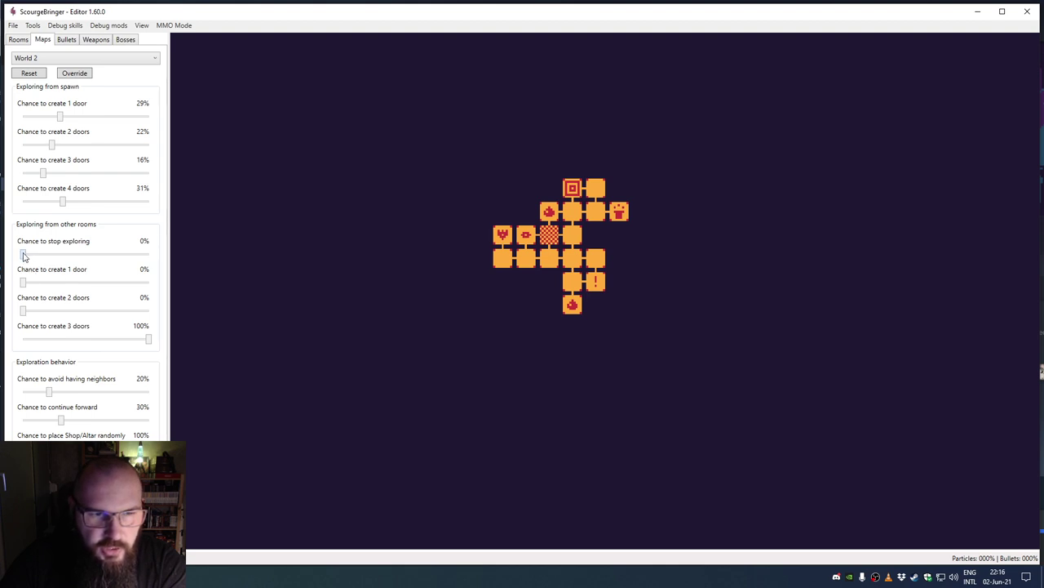
Step: Set exploring-from-other-rooms chances to 0% stop, 36% 1 door, 23% 2 doors and 40% 3 doors, neighbor avoidance to 32% and continue forward to 20%
left_click_drag(23, 254, 123, 258)
left_click_drag(24, 282, 86, 290)
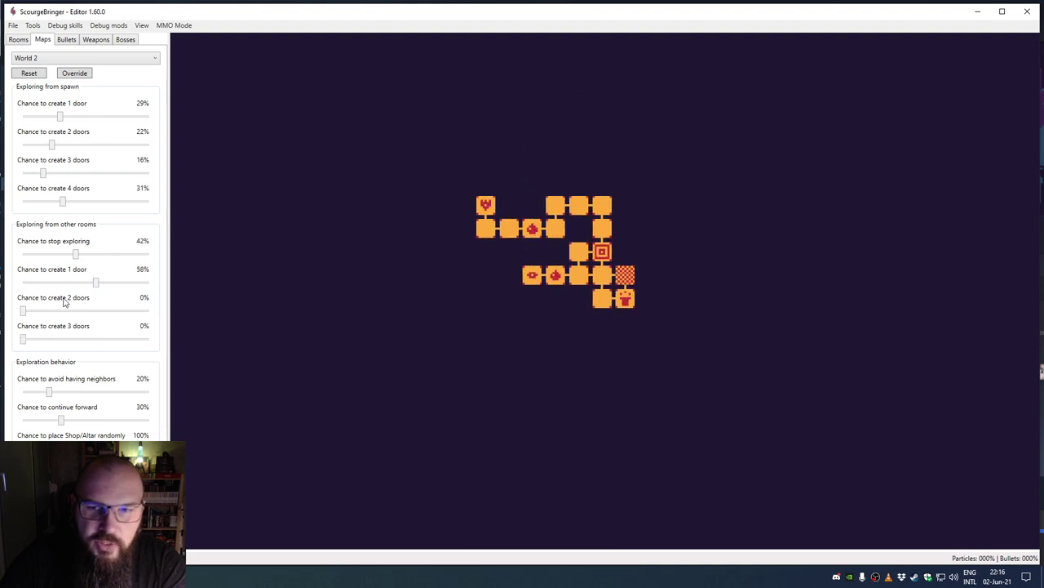
left_click_drag(24, 313, 115, 313)
left_click_drag(52, 282, 111, 282)
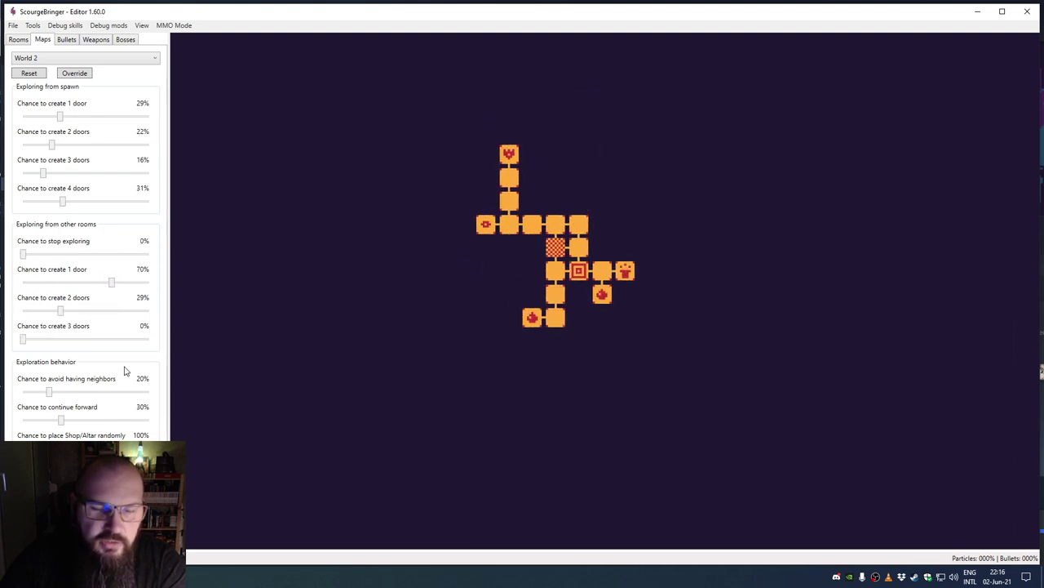
mouse_move(112, 283)
left_mouse_down()
mouse_move(130, 284)
mouse_move(101, 283)
left_mouse_up()
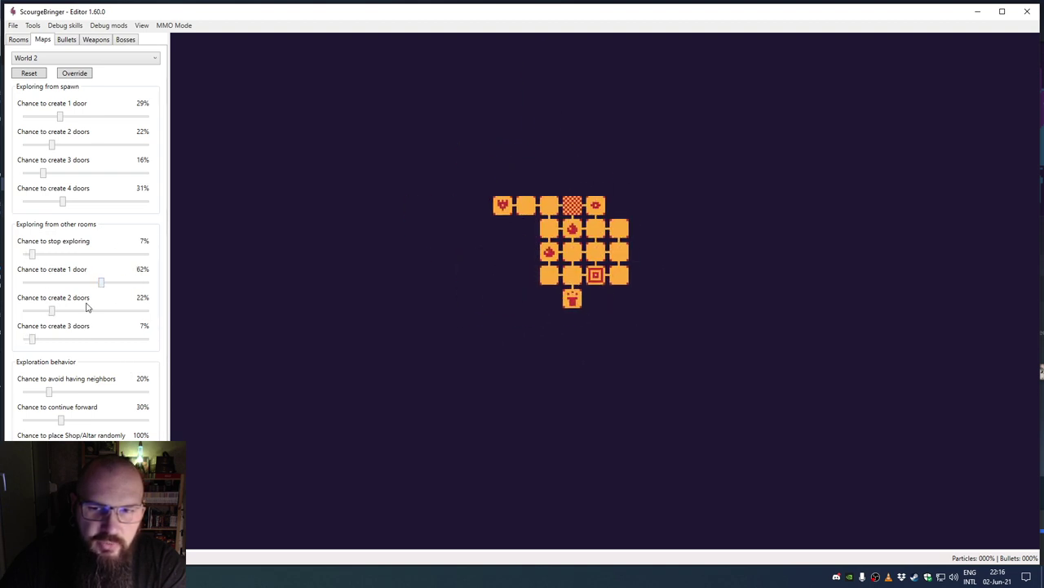
left_click_drag(52, 312, 76, 310)
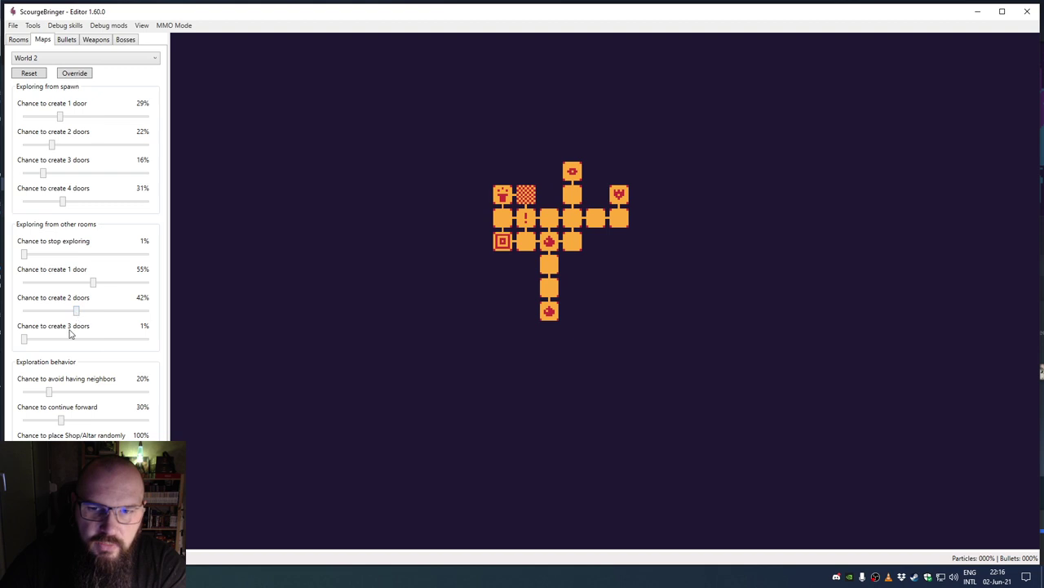
left_click_drag(25, 340, 73, 339)
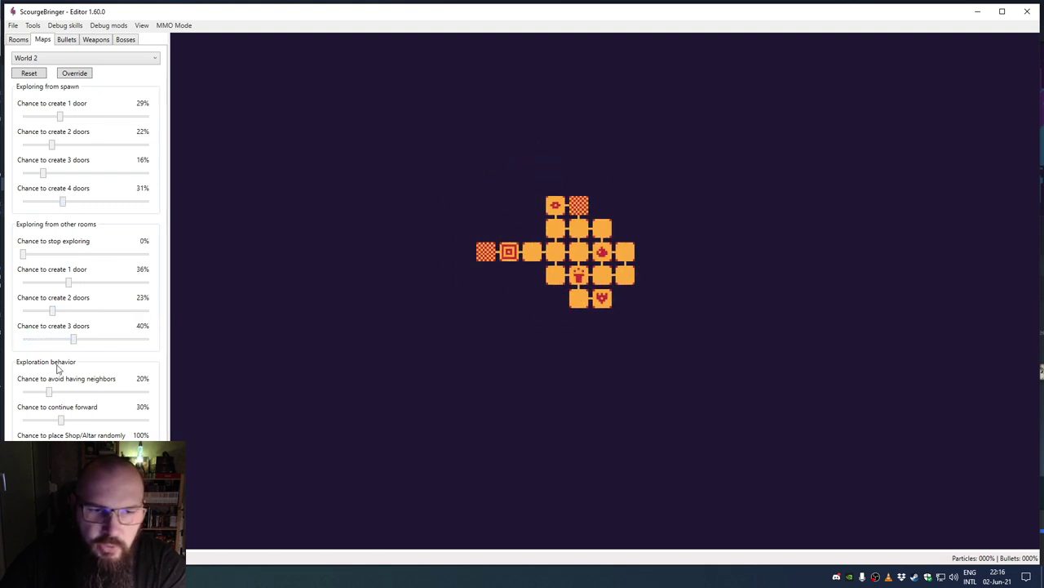
left_click_drag(49, 392, 48, 421)
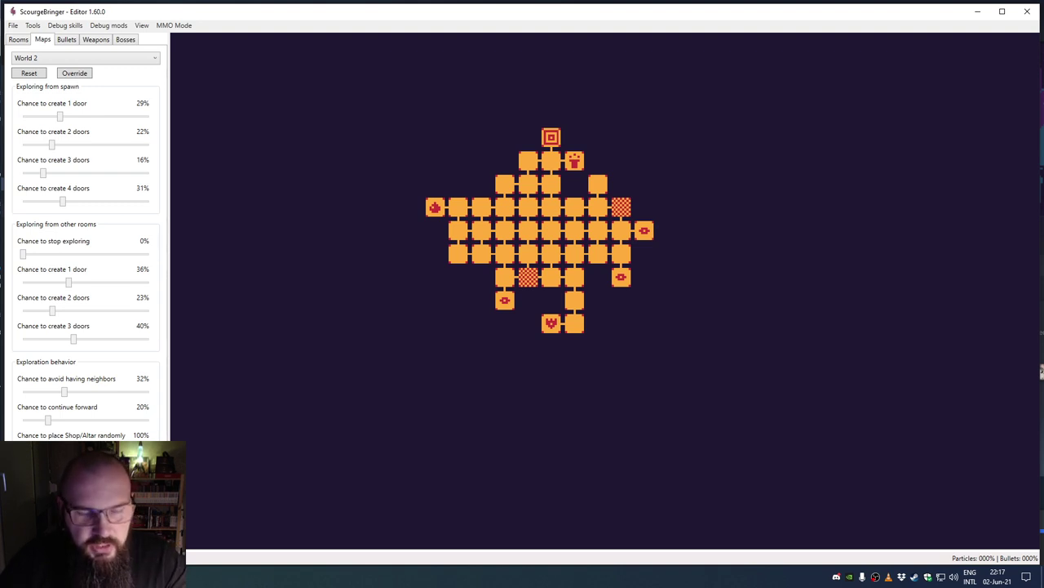
Step: Show the bullet list, then preview the ENEMY_Pink Devil weapon and its properties
left_click(67, 40)
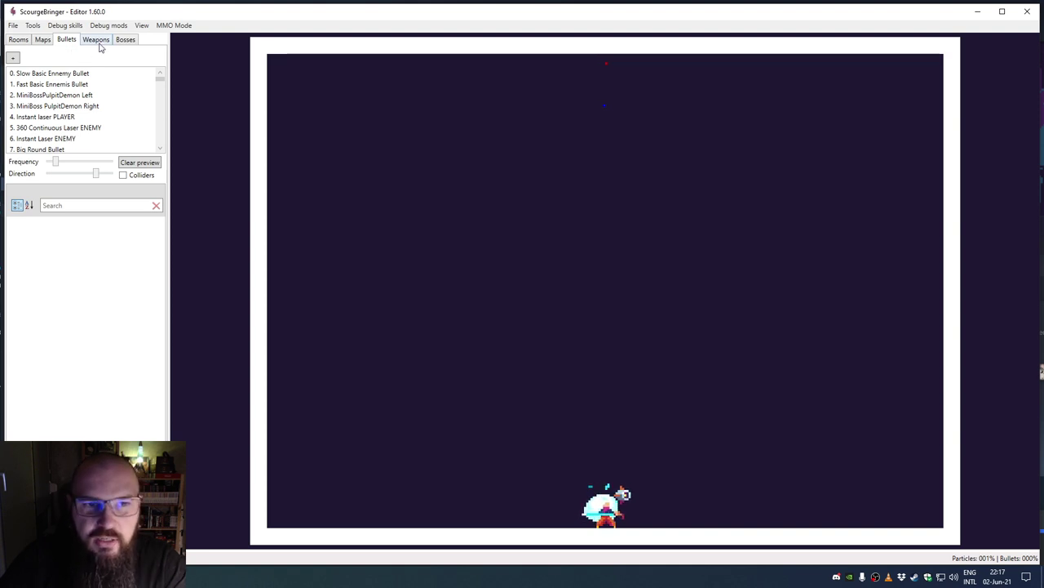
left_click(97, 40)
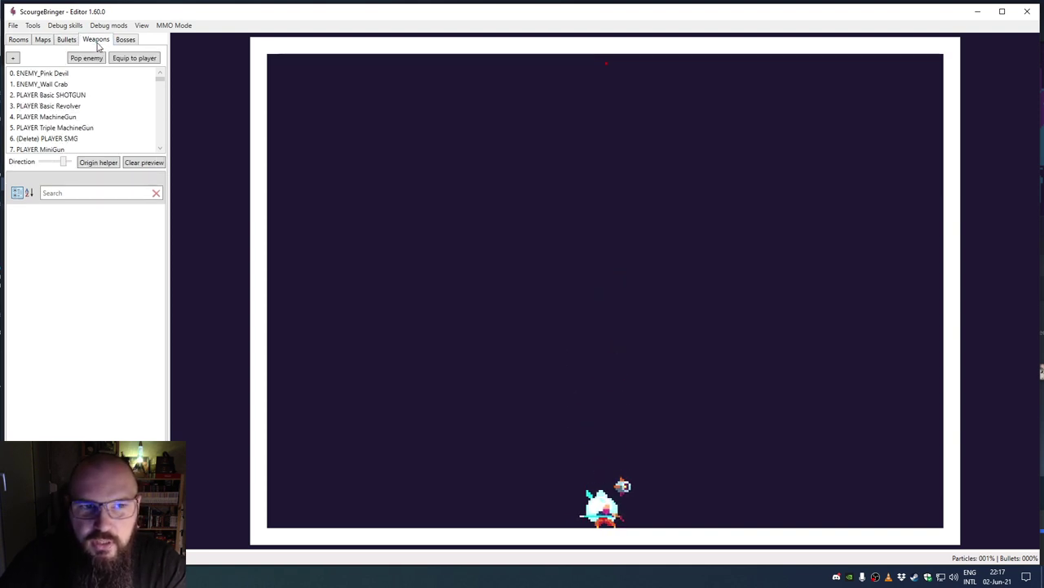
left_click(80, 74)
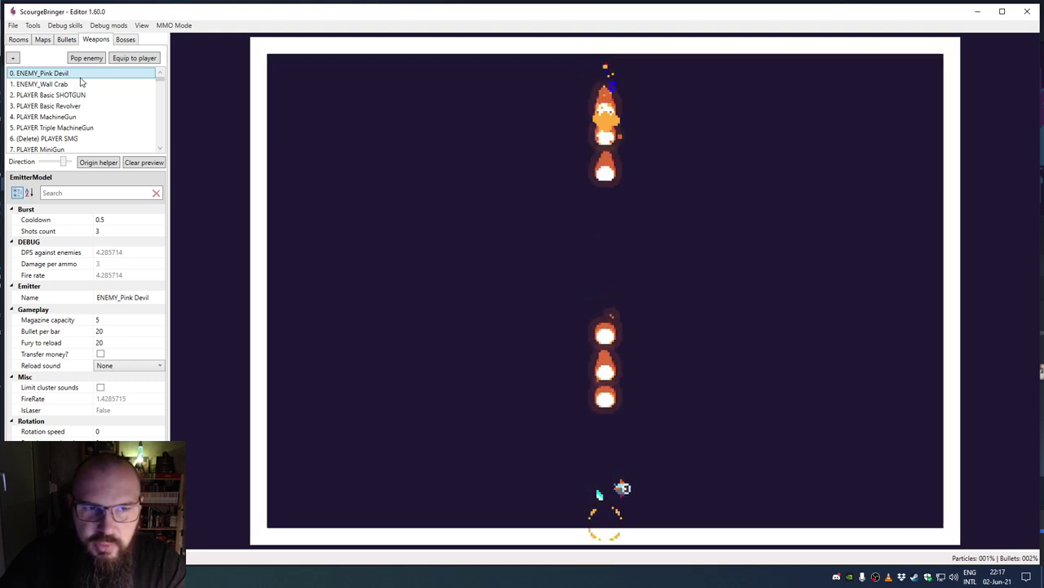
Step: Preview the first few bullets, return to Slow Basic Ennemy Bullet and widen its property area
left_click(66, 40)
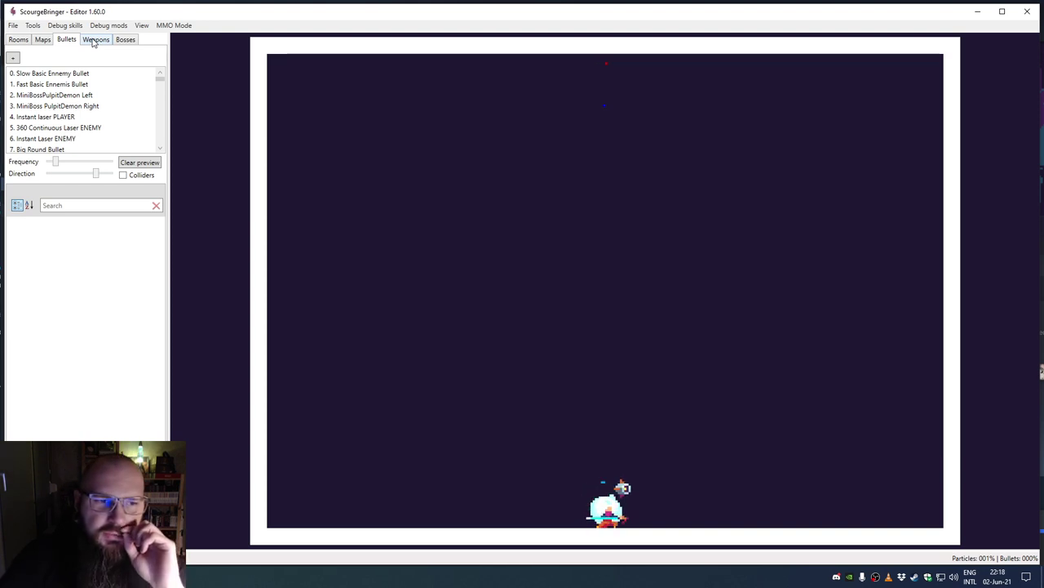
left_click(92, 78)
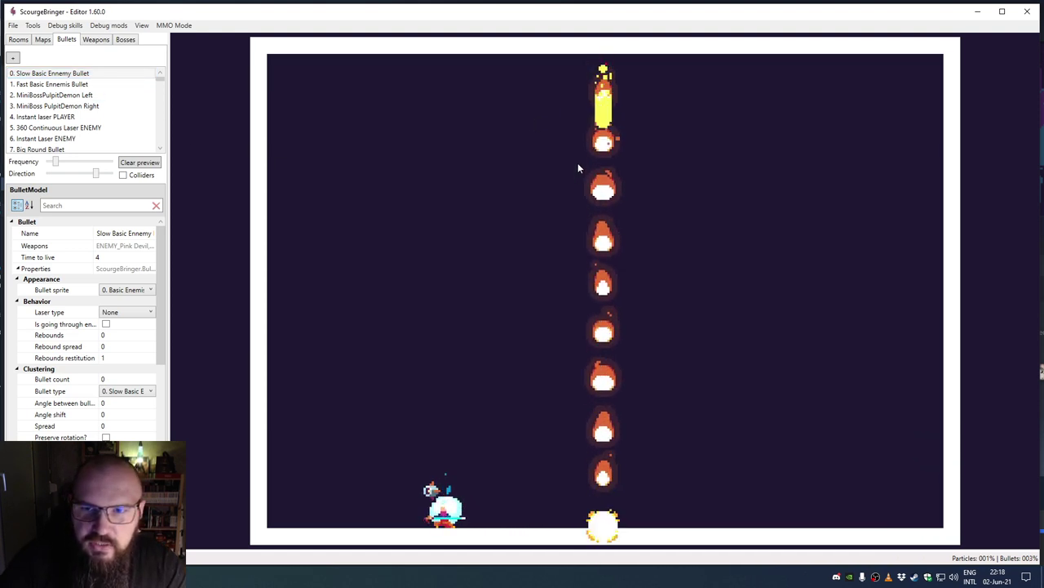
left_click(85, 84)
key("Down")
key("Down")
left_click(84, 77)
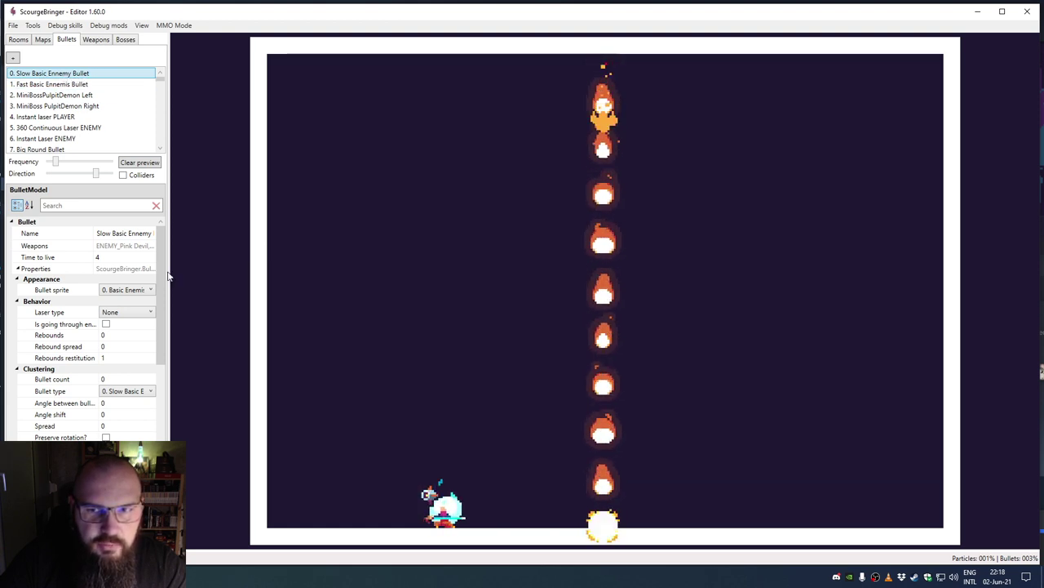
left_click_drag(169, 275, 221, 270)
Step: Try time to live values of 0.1 and 0.5 on Slow Basic Ennemy Bullet, and set it back to 4
left_click(125, 256)
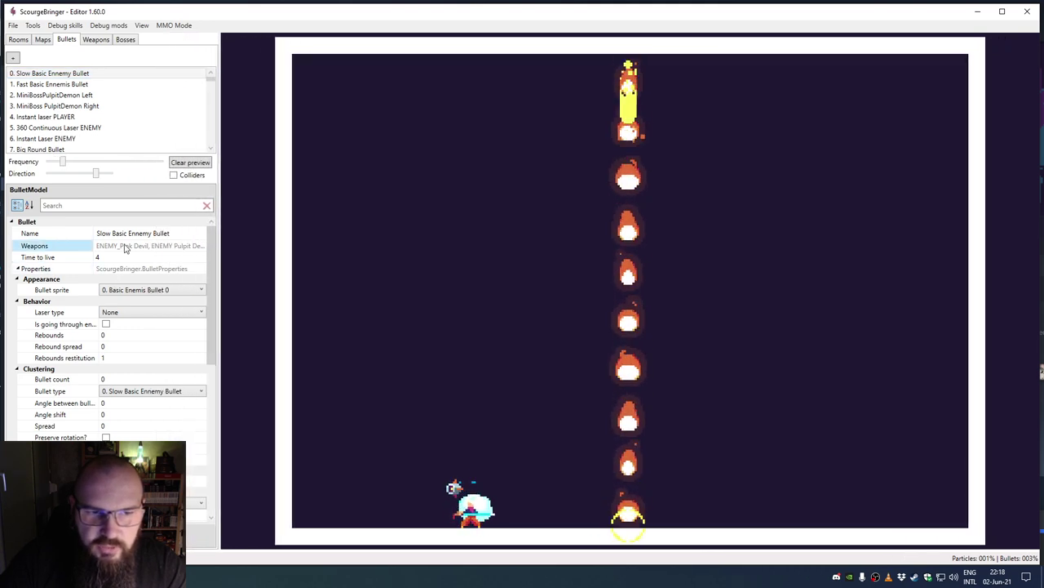
double_click(101, 257)
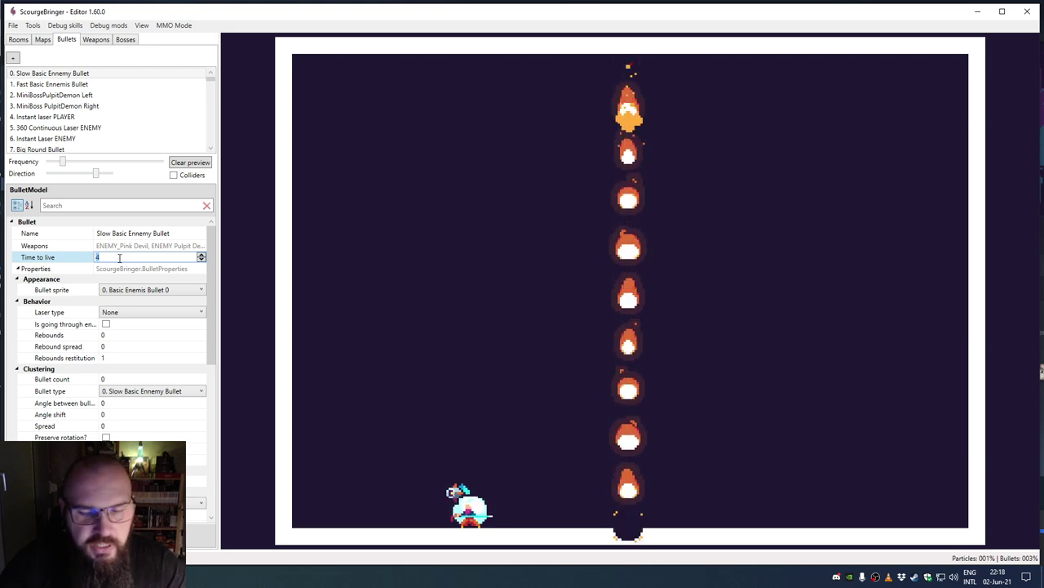
type("0")
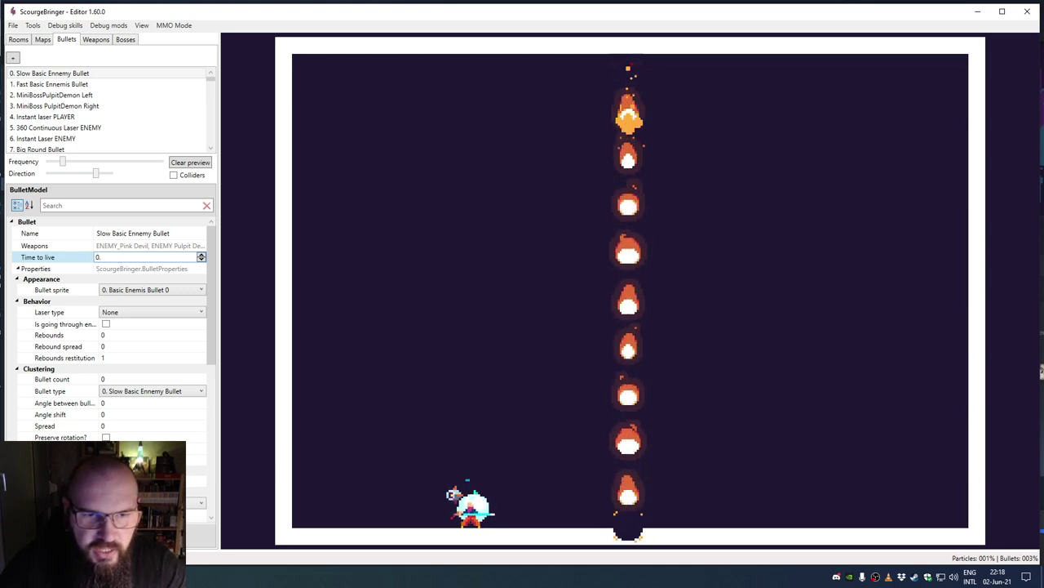
type(".1")
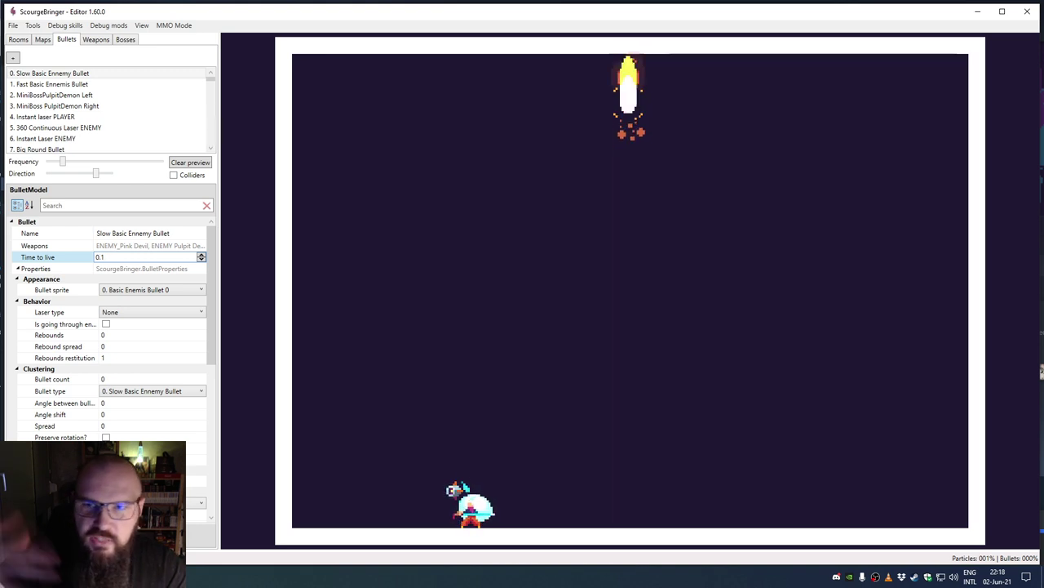
key("BackSpace")
type("5")
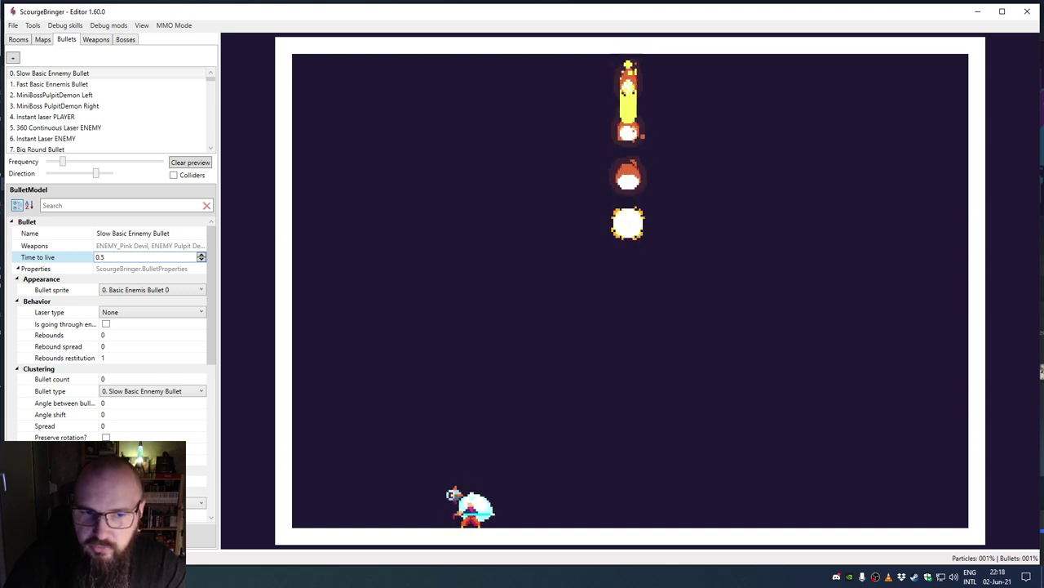
key("BackSpace")
key("BackSpace")
key("BackSpace")
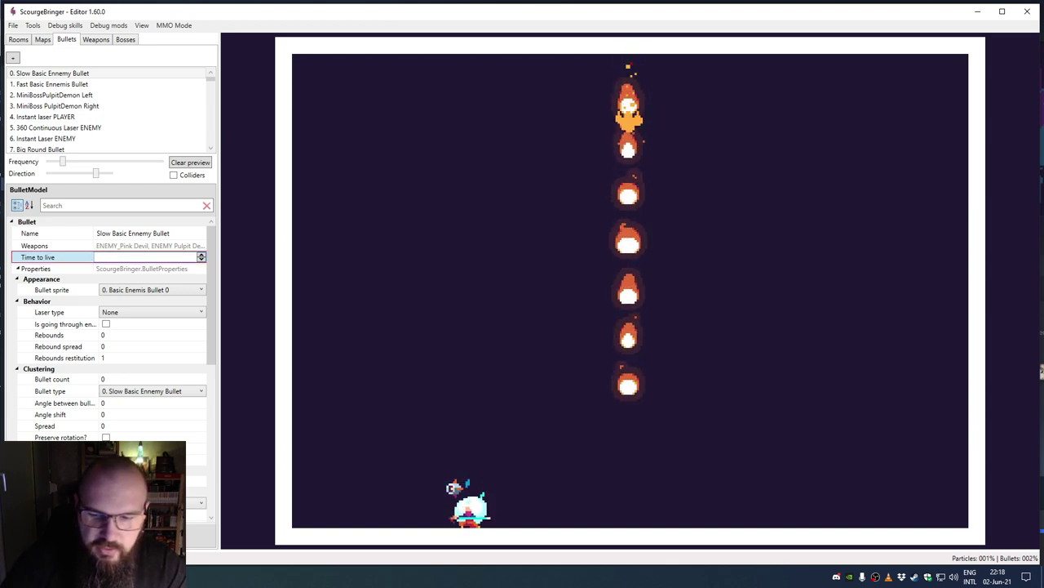
type("4")
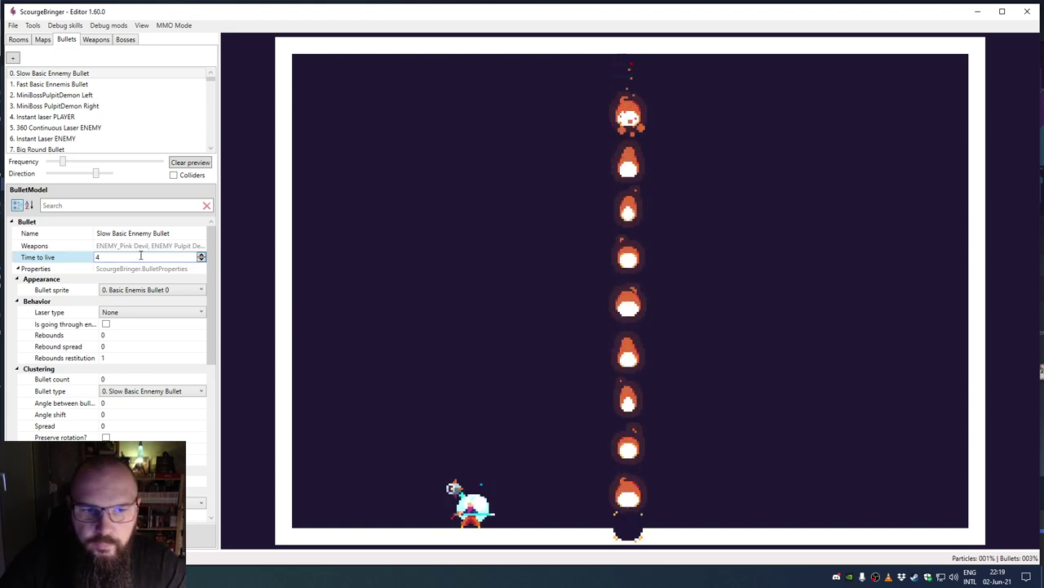
Step: Try a different sprite on Slow Basic Ennemy Bullet, restore 0. Basic Enemis Bullet 0 and view the sprite list
left_click(55, 291)
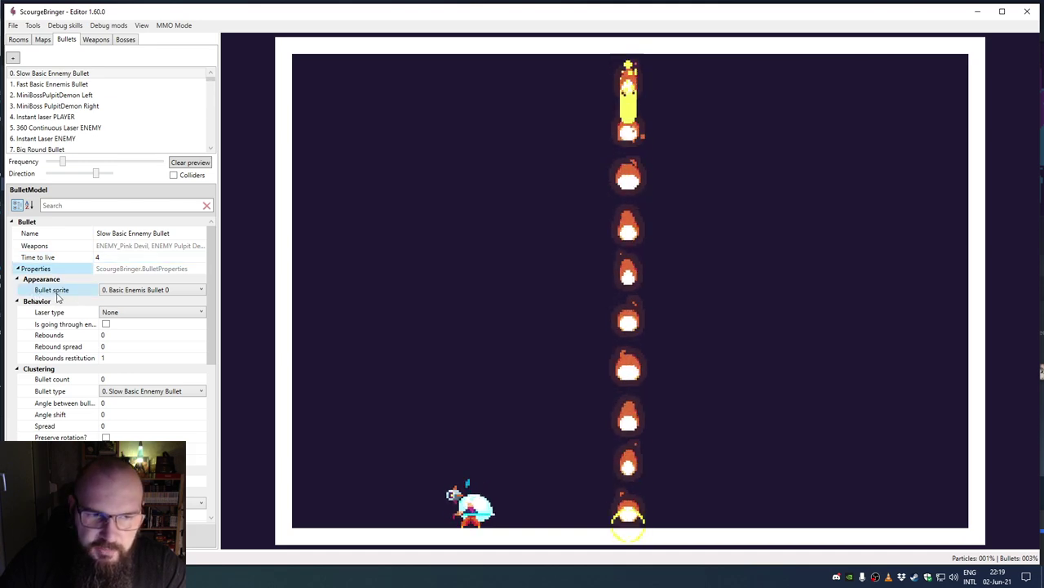
left_click(133, 291)
left_click_drag(220, 326, 175, 324)
left_click(149, 324)
left_click(168, 382)
left_click(143, 291)
scroll(148, 324, "up", 1)
left_click(136, 303)
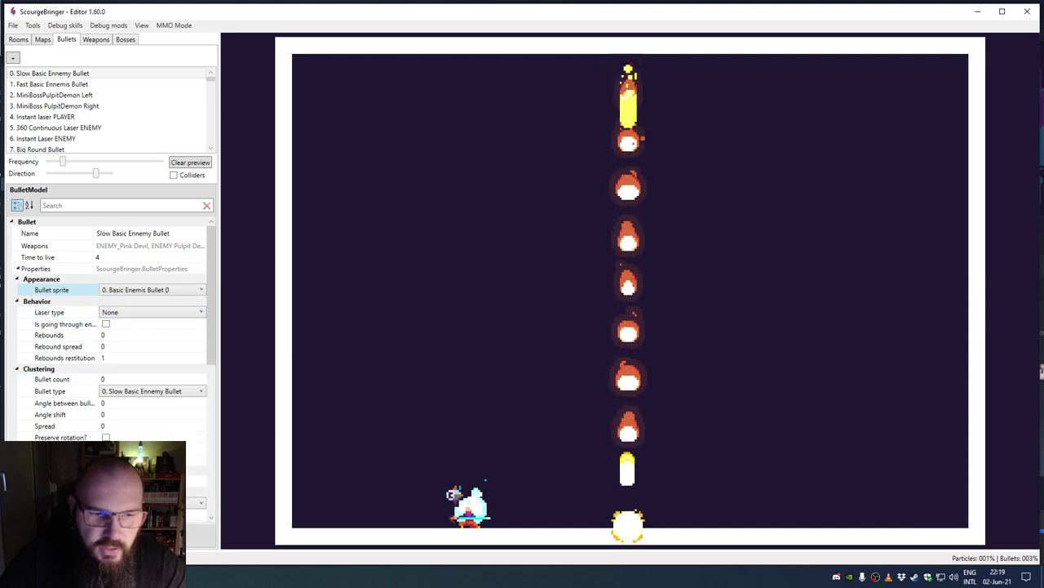
left_click(135, 291)
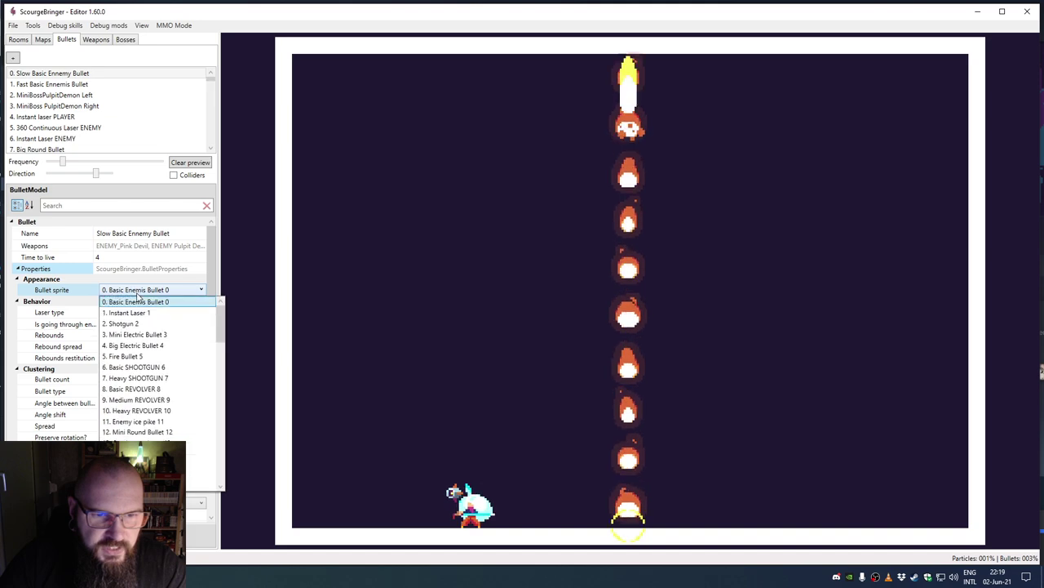
left_click(105, 294)
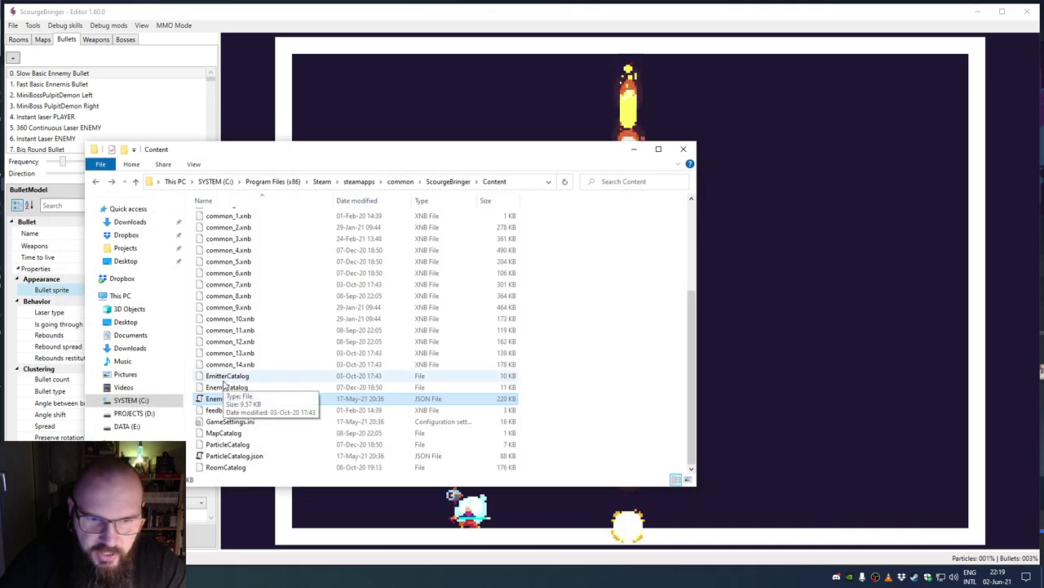
Step: Open BossCatalog.json and BulletCatalog.json from the game's Content folder in Notepad++
scroll(235, 381, "up", 5)
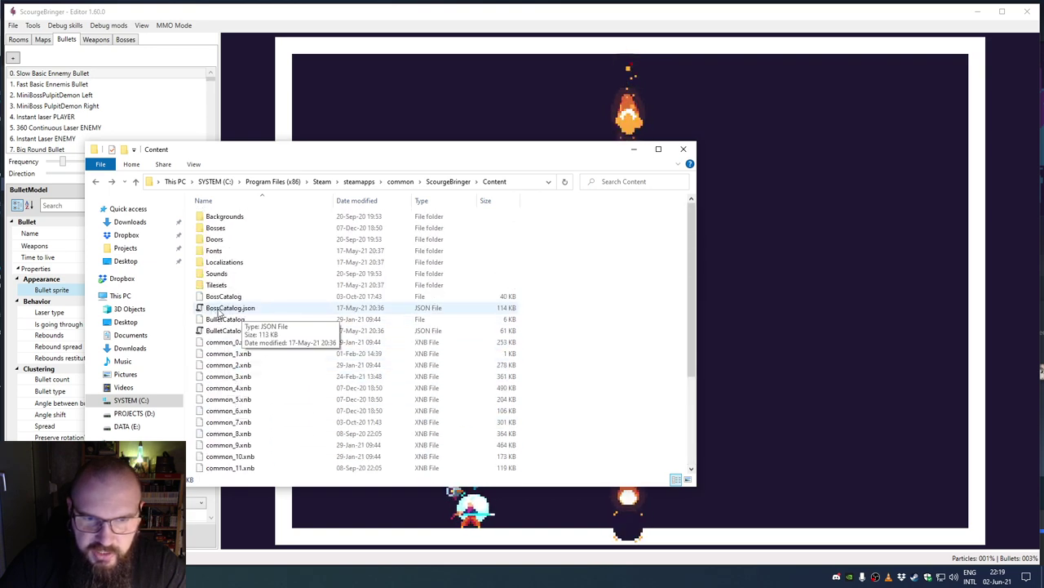
right_click(240, 311)
left_click(296, 363)
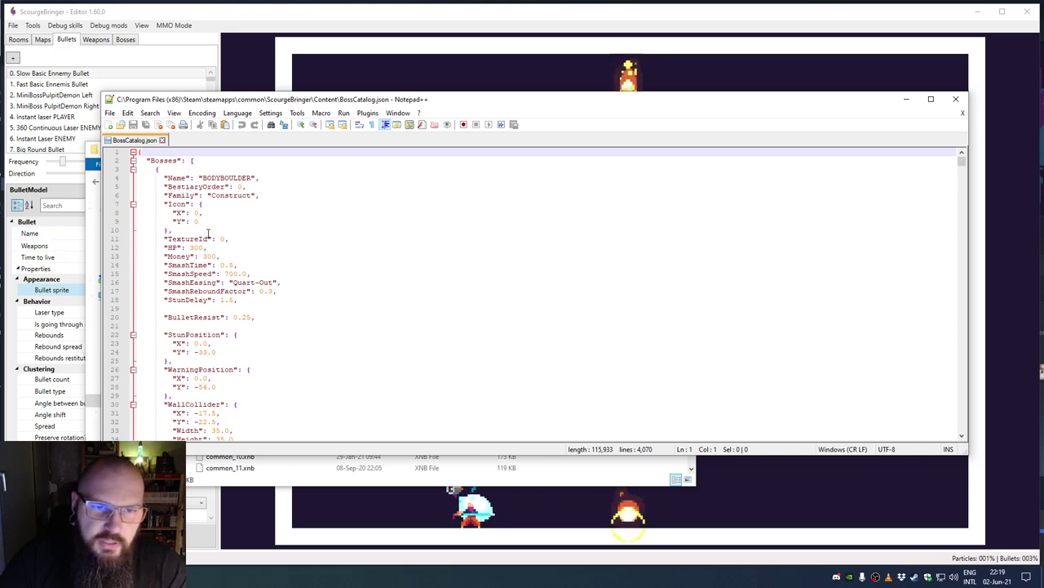
left_click(252, 482)
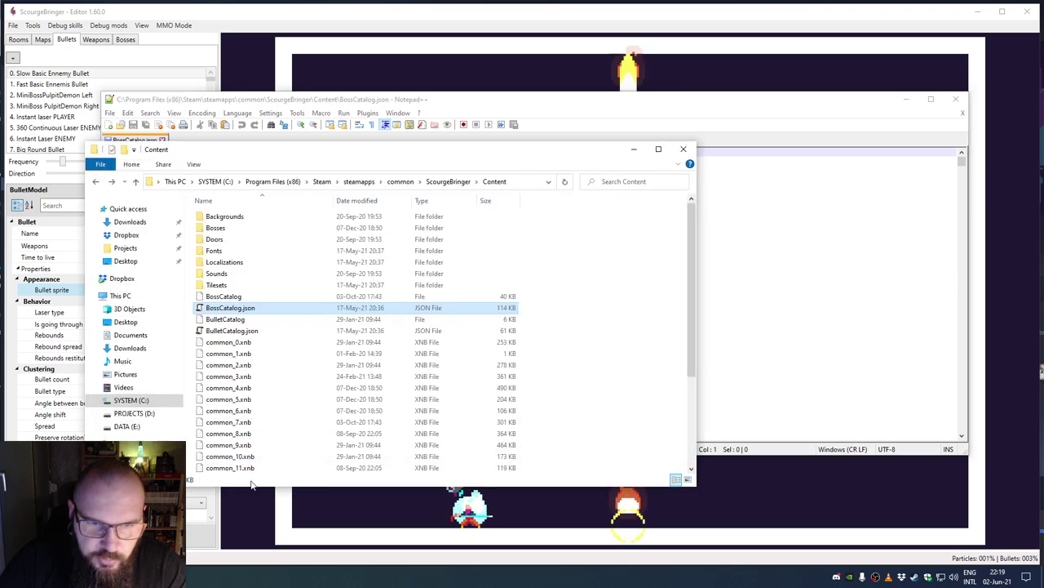
right_click(233, 330)
left_click(281, 160)
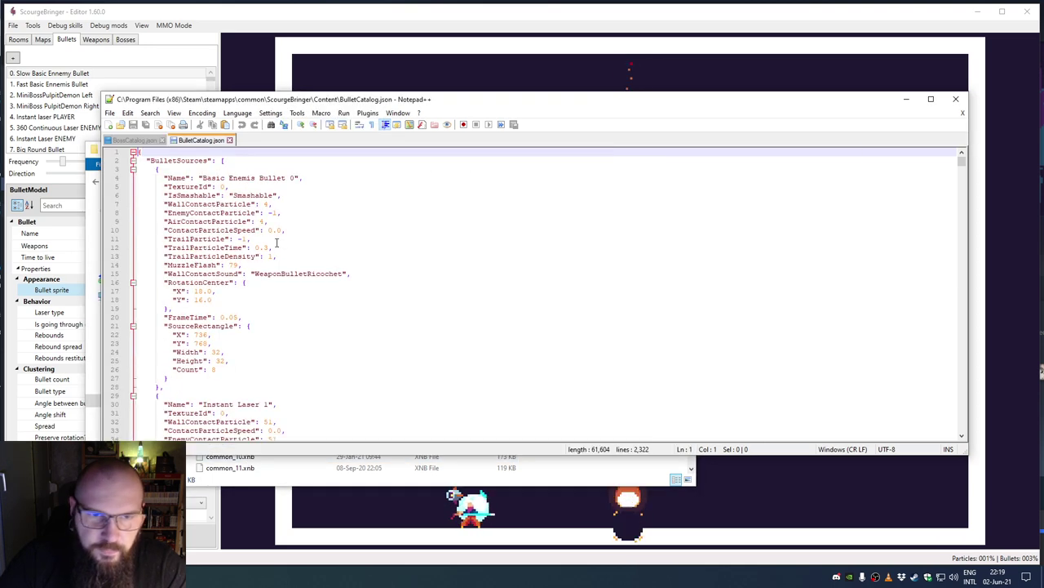
Step: Compare the name "Basic Enemis Bullet 0" in BulletCatalog.json with the editor's bullet sprite list, and point out its TextureId and IsSmashable properties
left_click(202, 178)
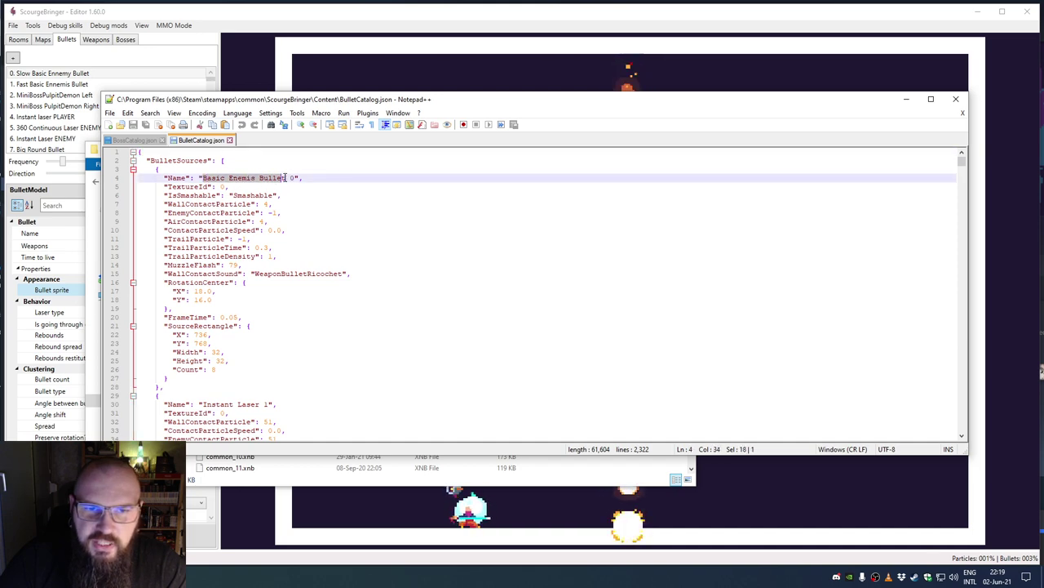
key("alt+Tab")
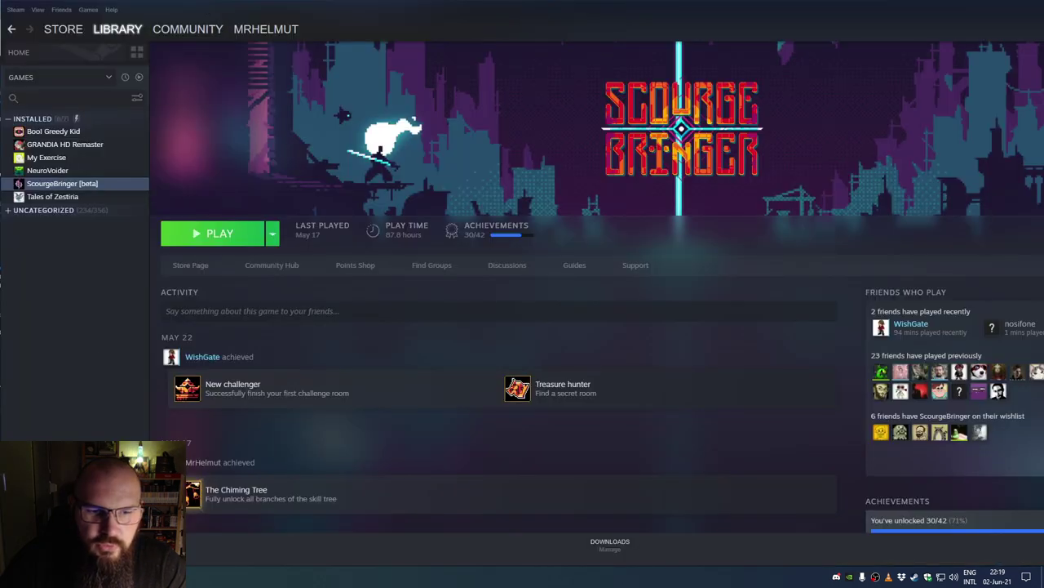
key("alt+Tab")
left_click(130, 289)
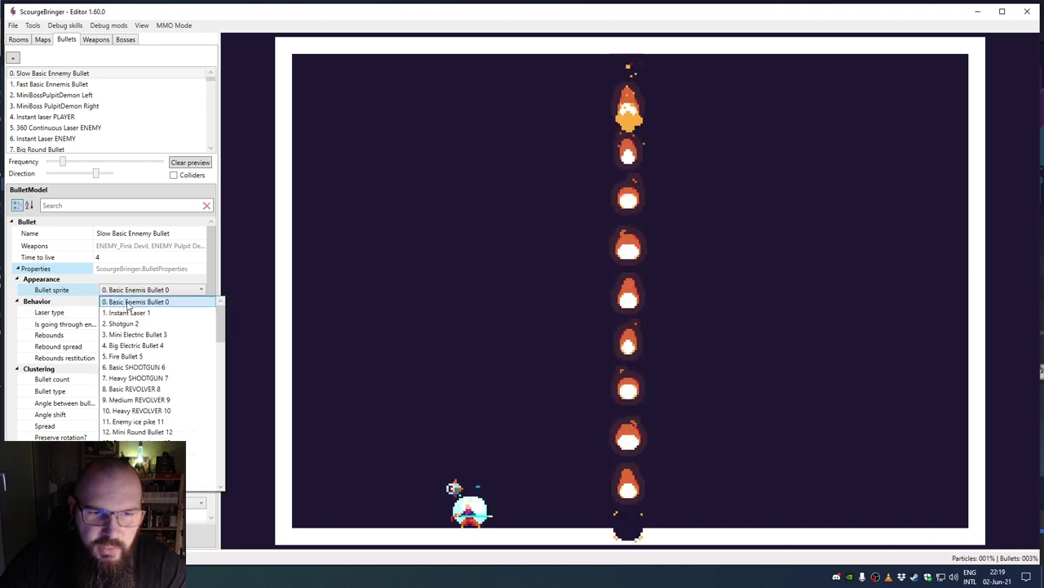
key("alt+Tab")
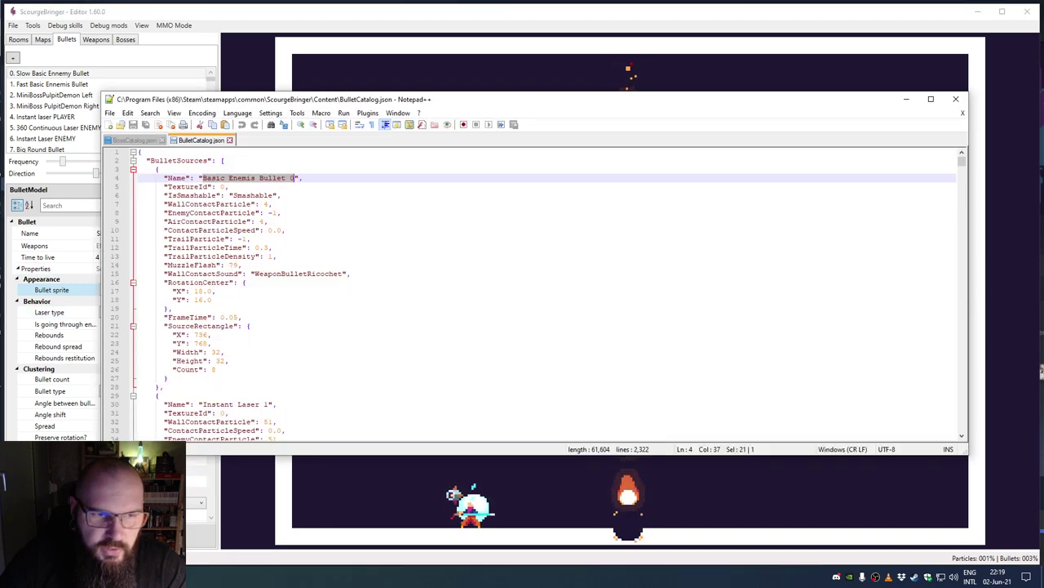
double_click(187, 187)
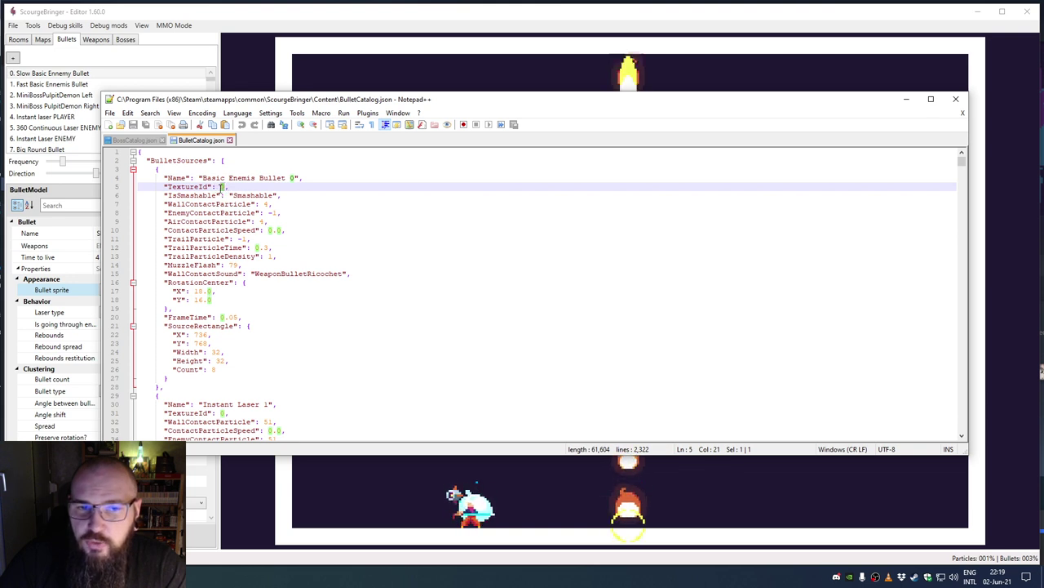
left_click(187, 196)
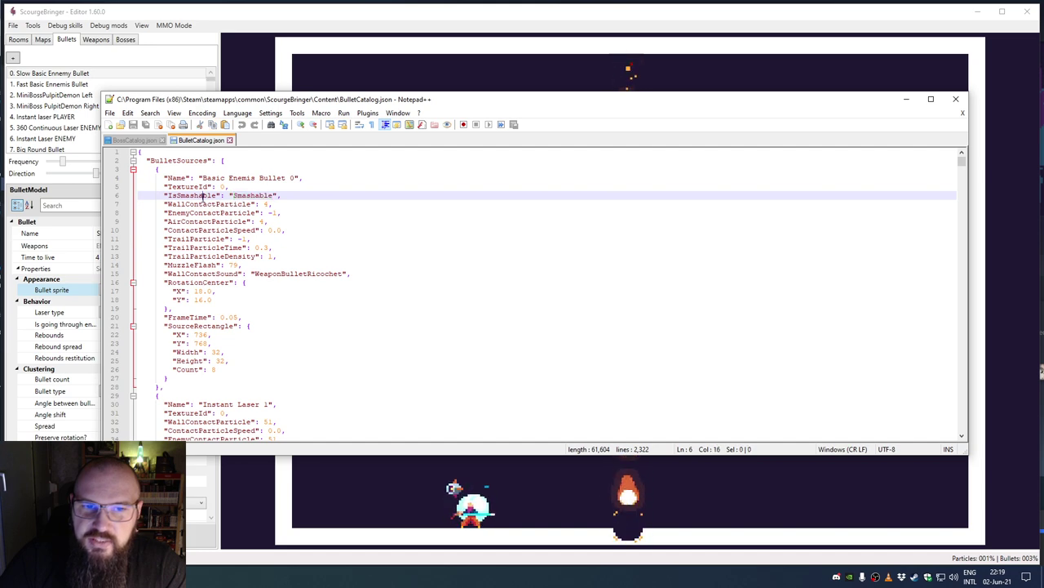
Step: Switch to the ScourgeBringer editor and toggle the Smash bullets debug skill
left_click(231, 22)
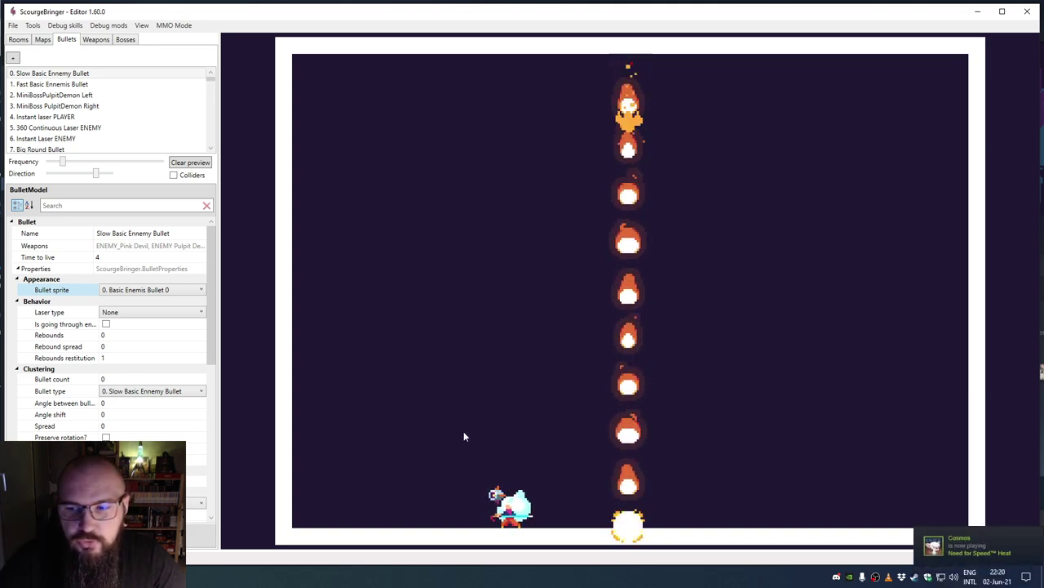
left_click(64, 27)
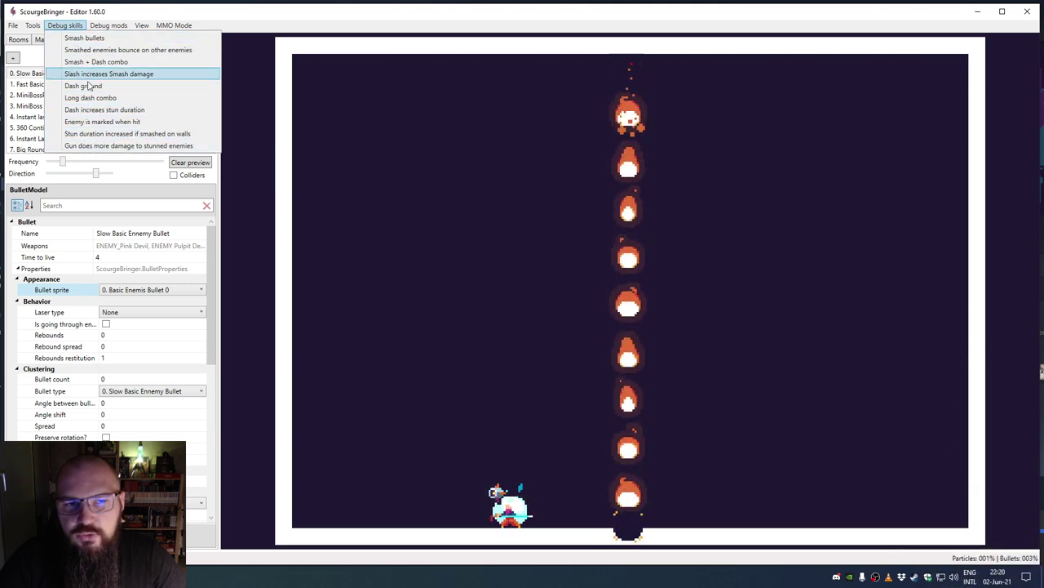
left_click(65, 38)
left_click(64, 25)
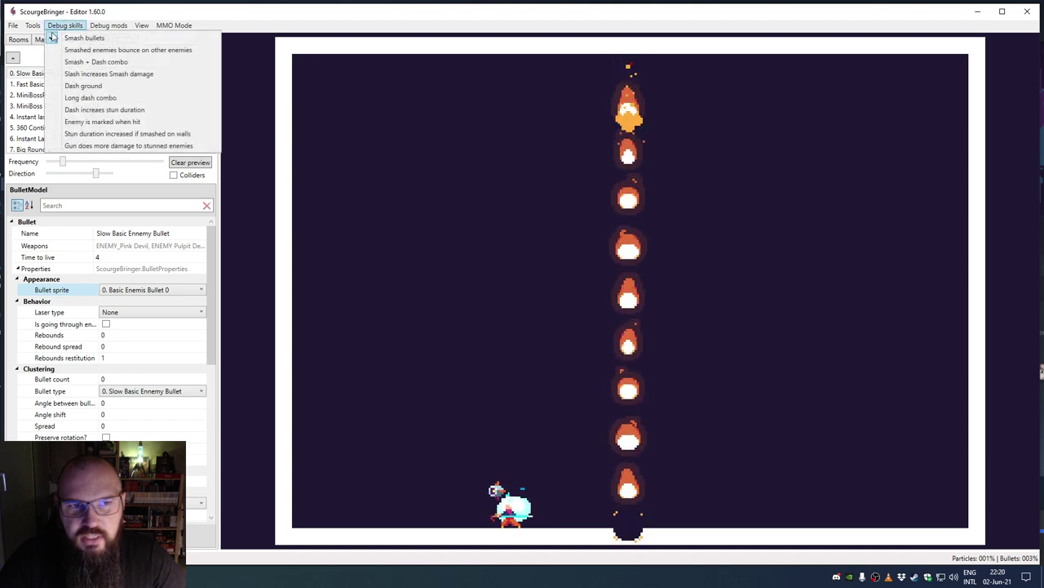
left_click(63, 24)
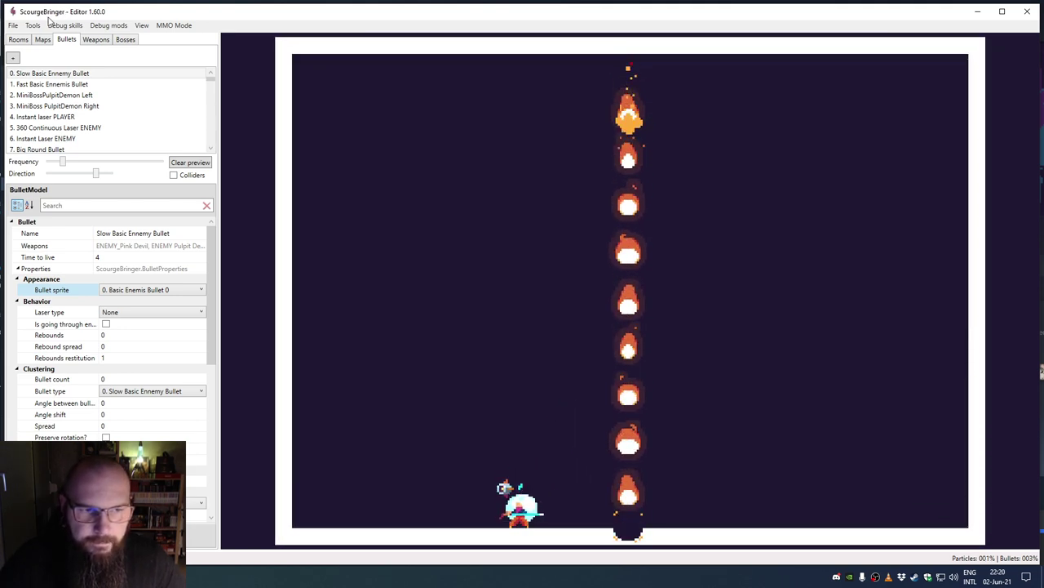
Step: Point out WallContactParticle in BulletCatalog.json, and space the editor's preview bullets farther apart with the Frequency setting to show the wall impact
key("alt+Tab")
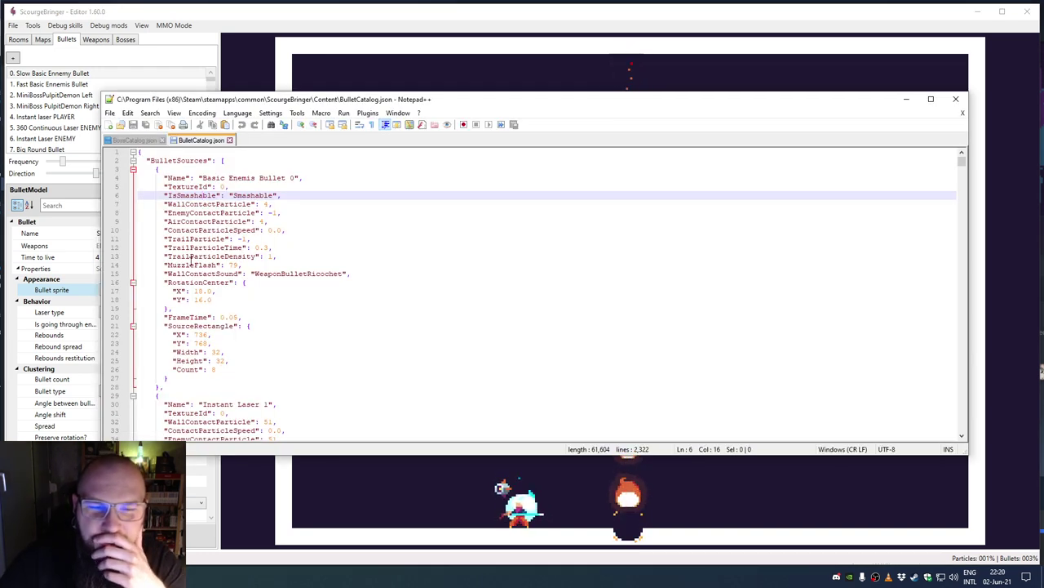
double_click(188, 206)
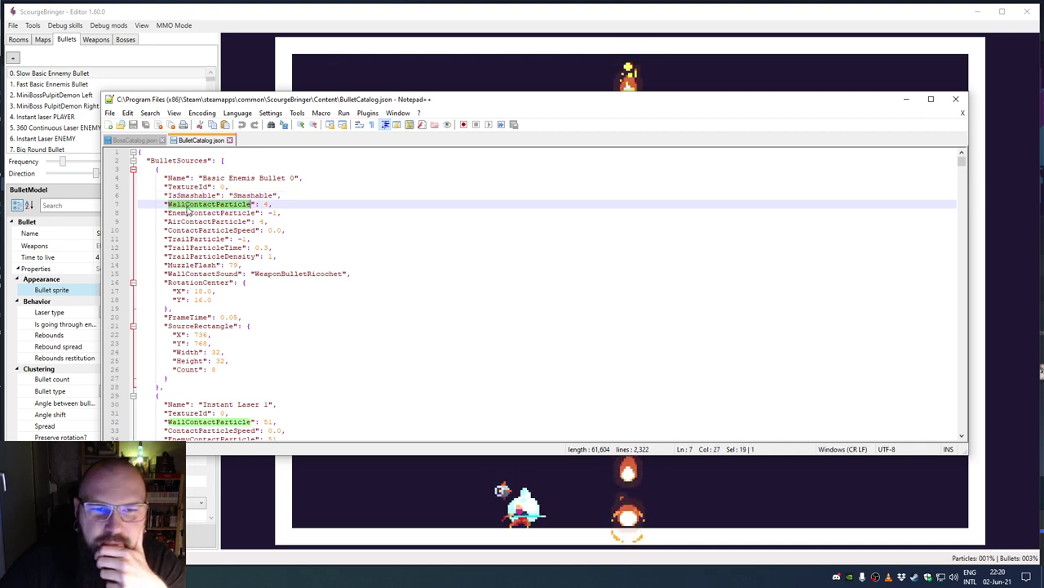
left_click(446, 20)
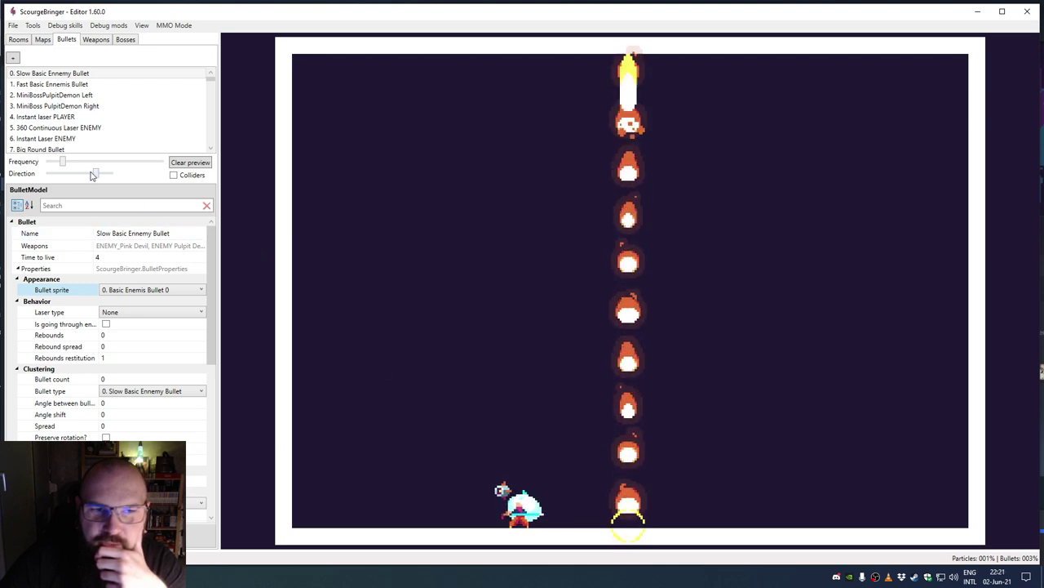
left_click_drag(62, 161, 131, 162)
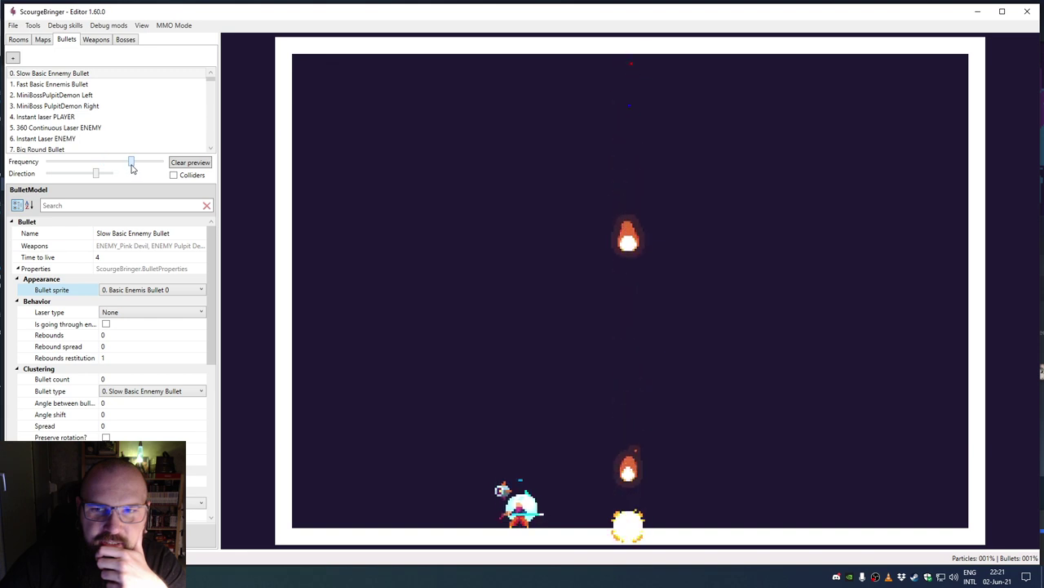
left_click(629, 526)
left_click(633, 527)
left_click(624, 531)
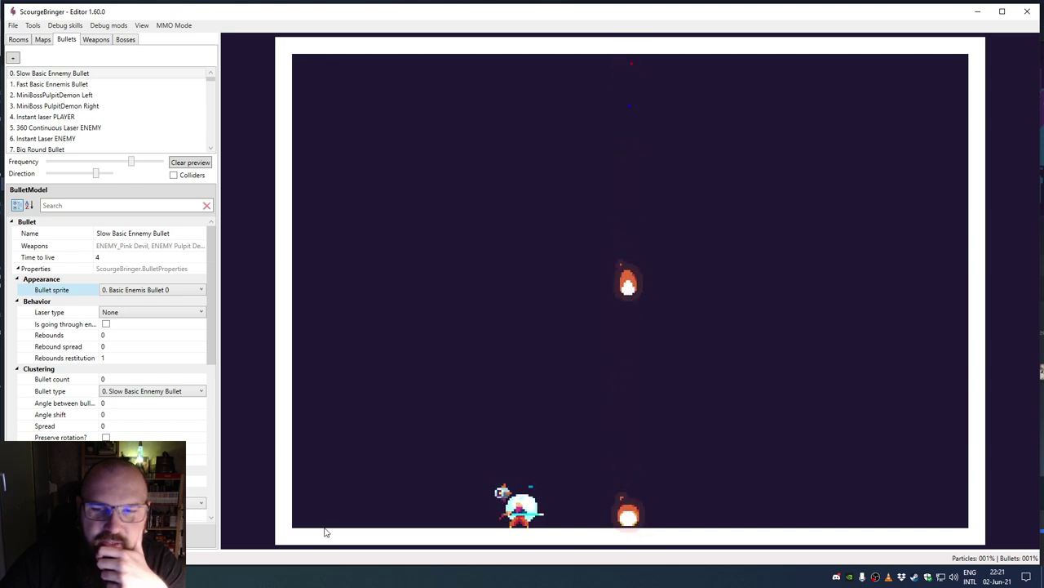
Step: Highlight the first bullet's WallContactParticle value in BulletCatalog.json and open ParticleCatalog.json in Notepad++ to look up that particle
left_click(206, 575)
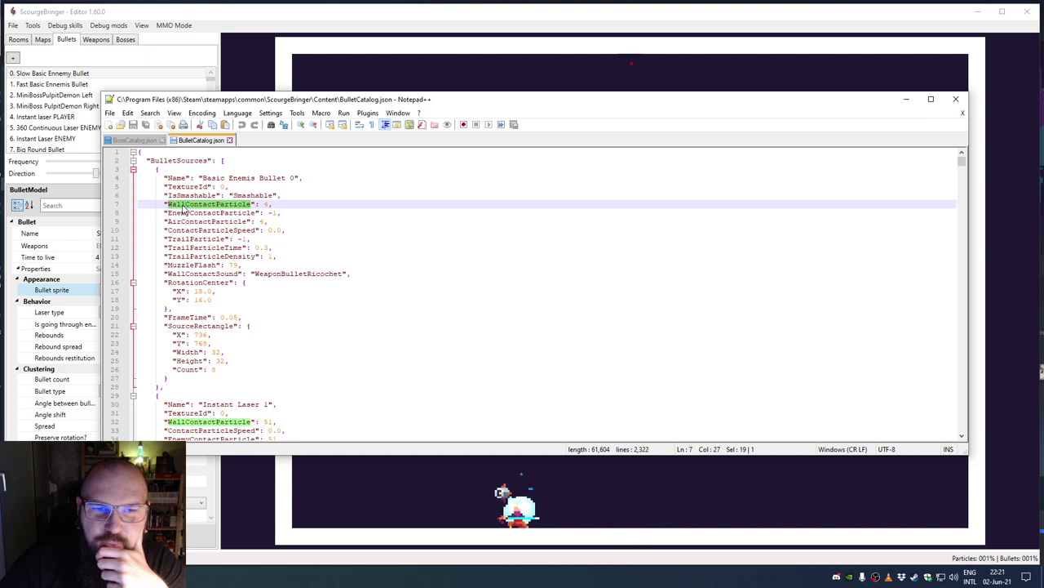
double_click(265, 204)
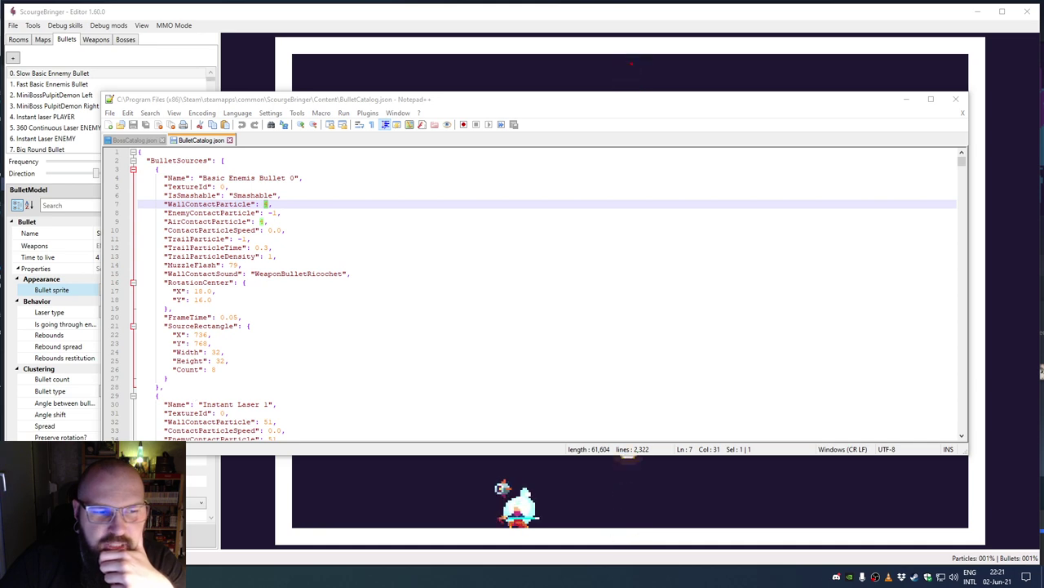
scroll(346, 378, "down", 4)
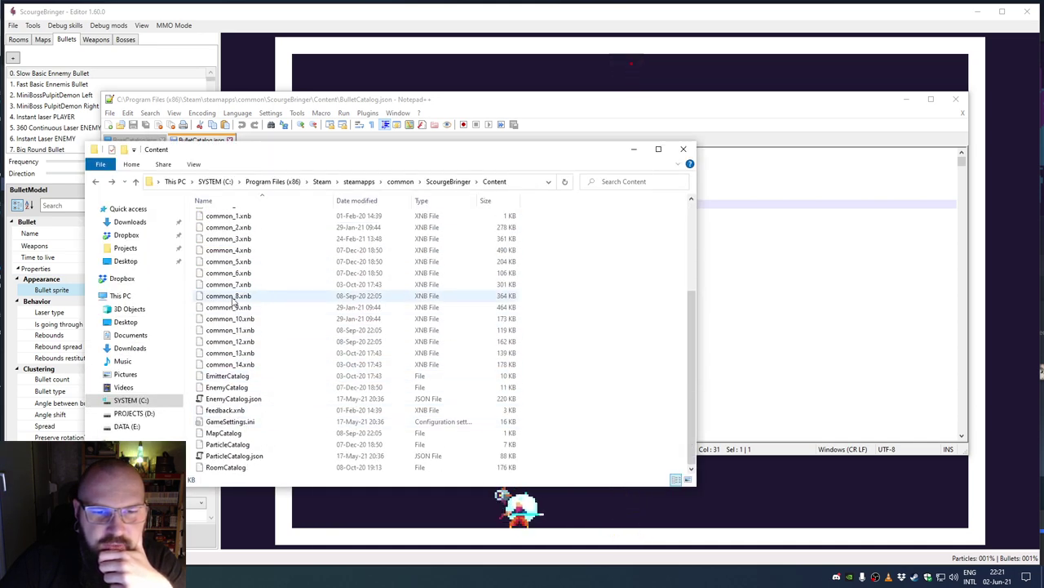
right_click(231, 457)
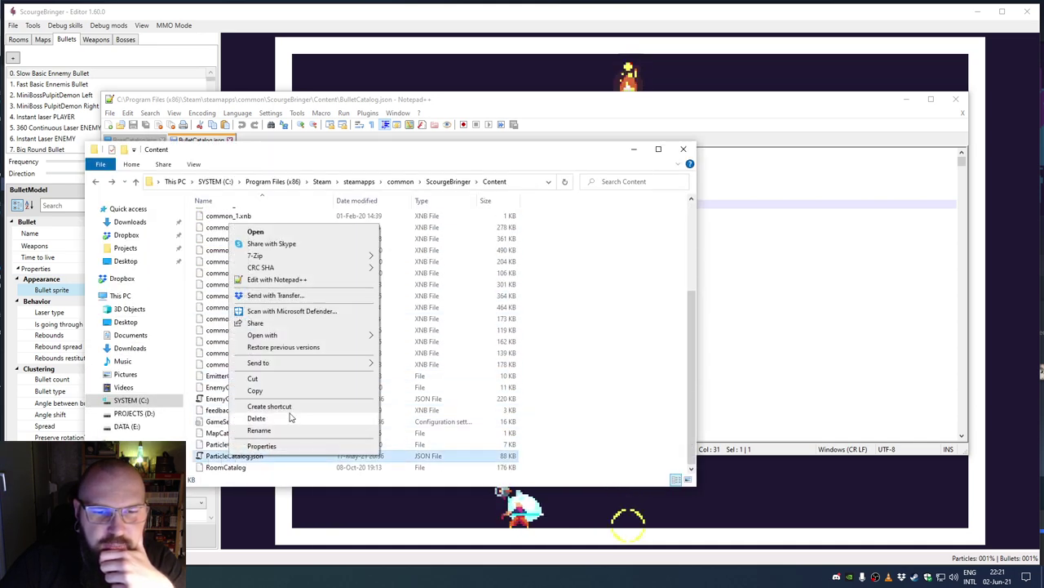
left_click(277, 280)
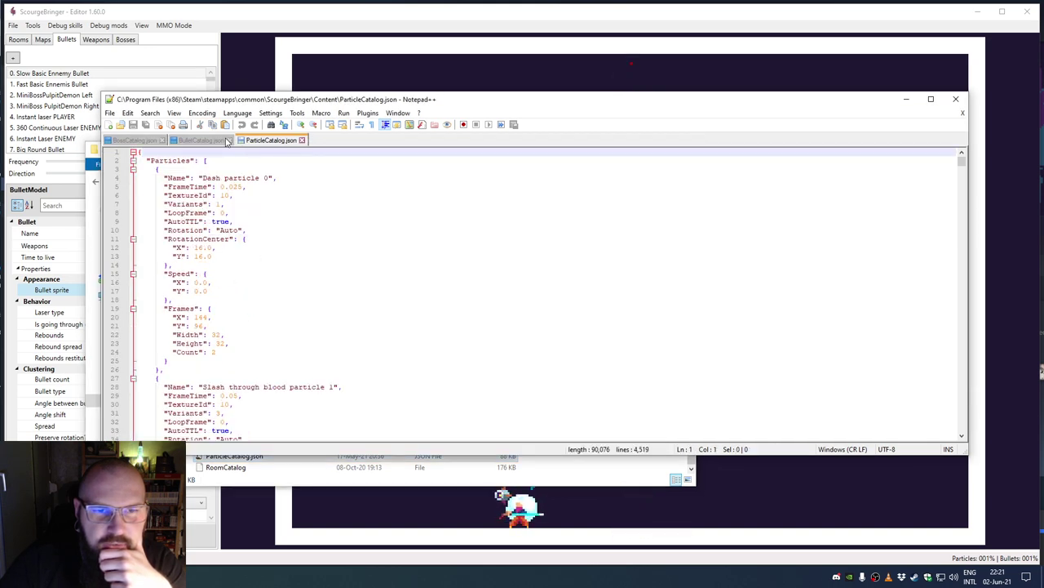
left_click(200, 141)
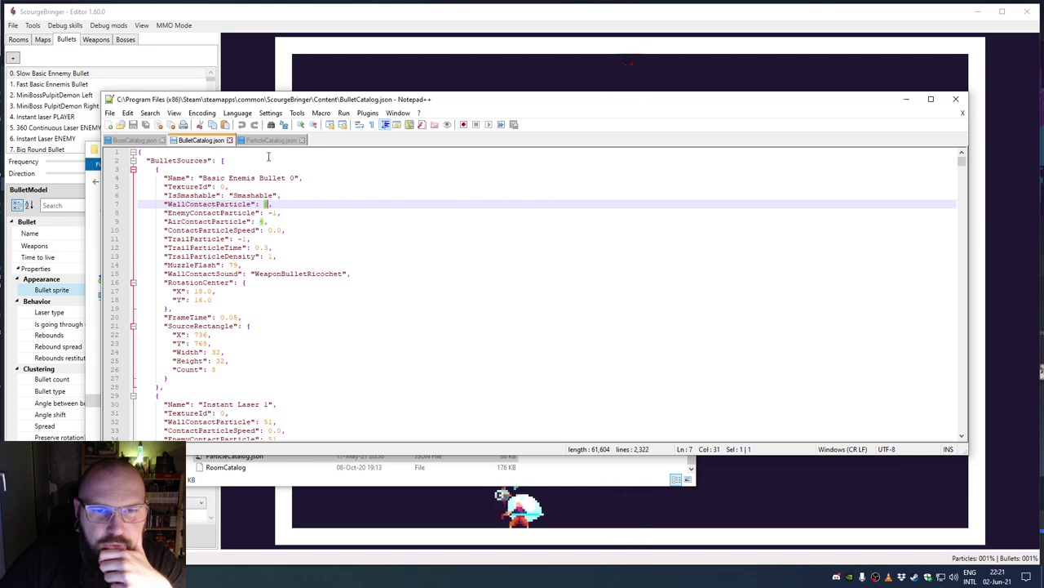
left_click(269, 141)
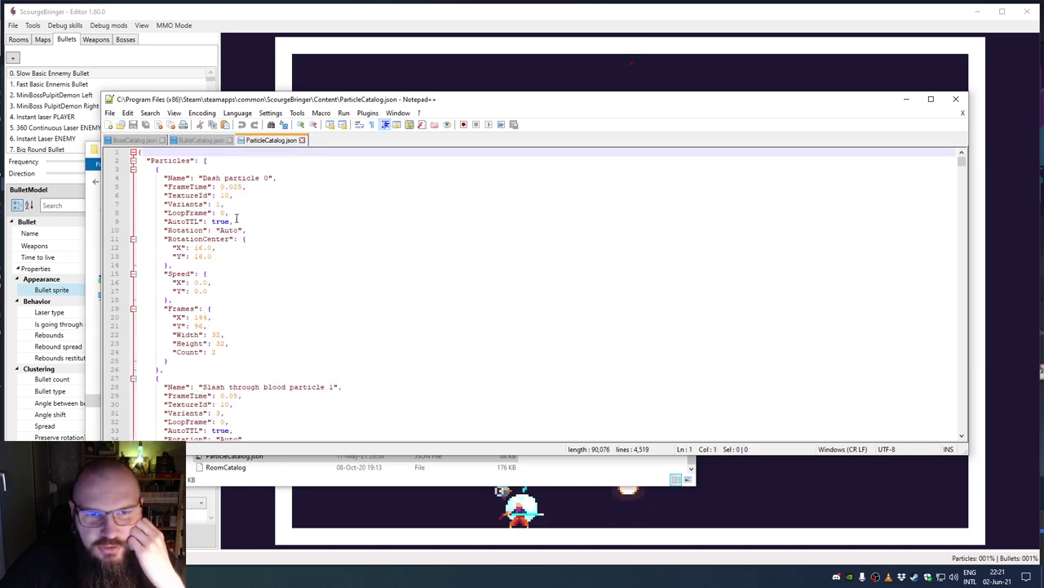
Step: Go through the particle names in ParticleCatalog.json from Dash particle 0 to Bullet contact particle 4
left_click_drag(222, 177, 272, 177)
scroll(272, 286, "down", 5)
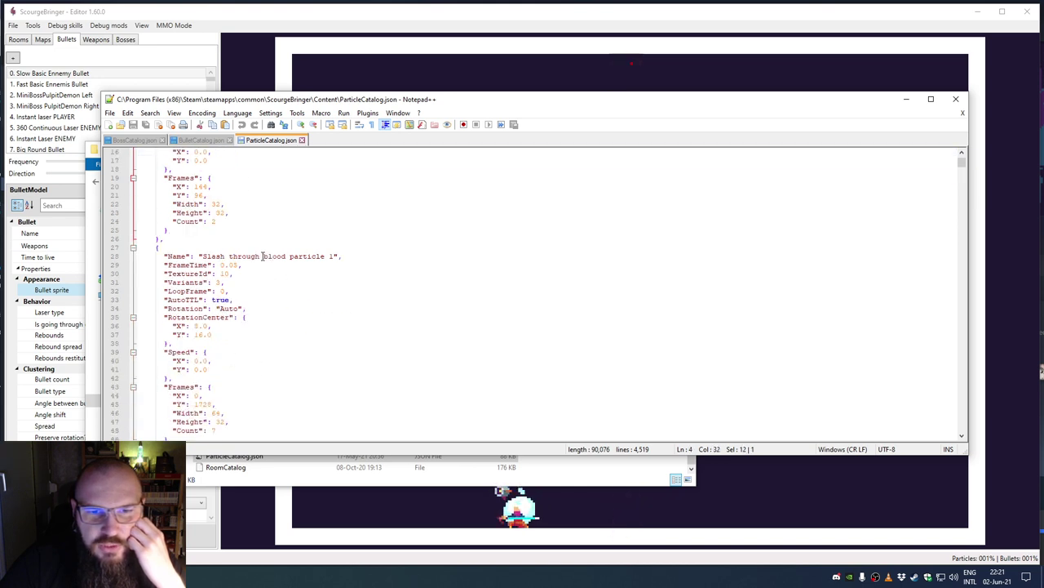
double_click(297, 259)
scroll(300, 288, "down", 6)
left_click(272, 310)
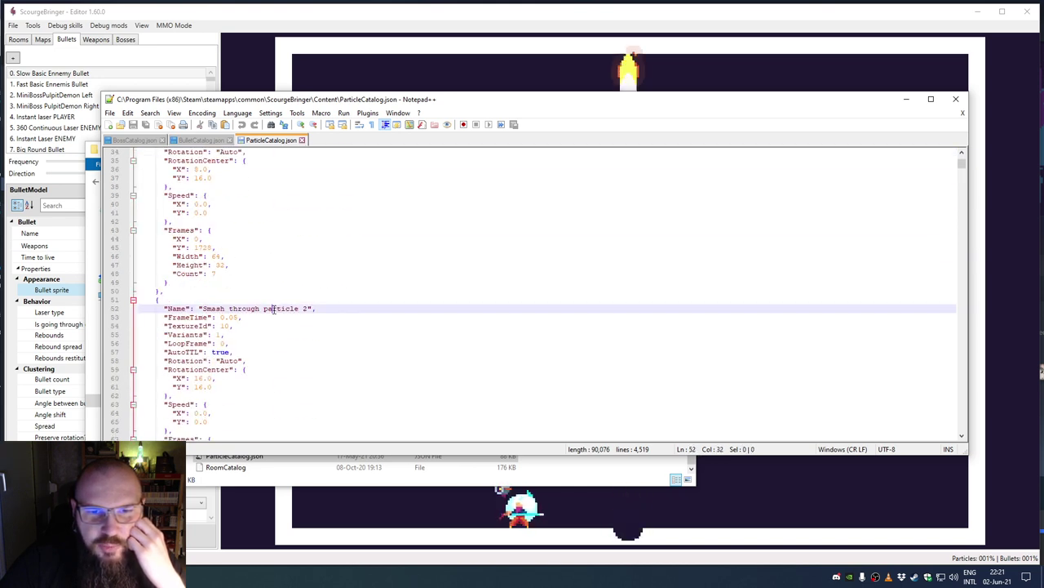
scroll(297, 318, "down", 7)
left_click_drag(275, 334, 320, 335)
scroll(282, 322, "down", 12)
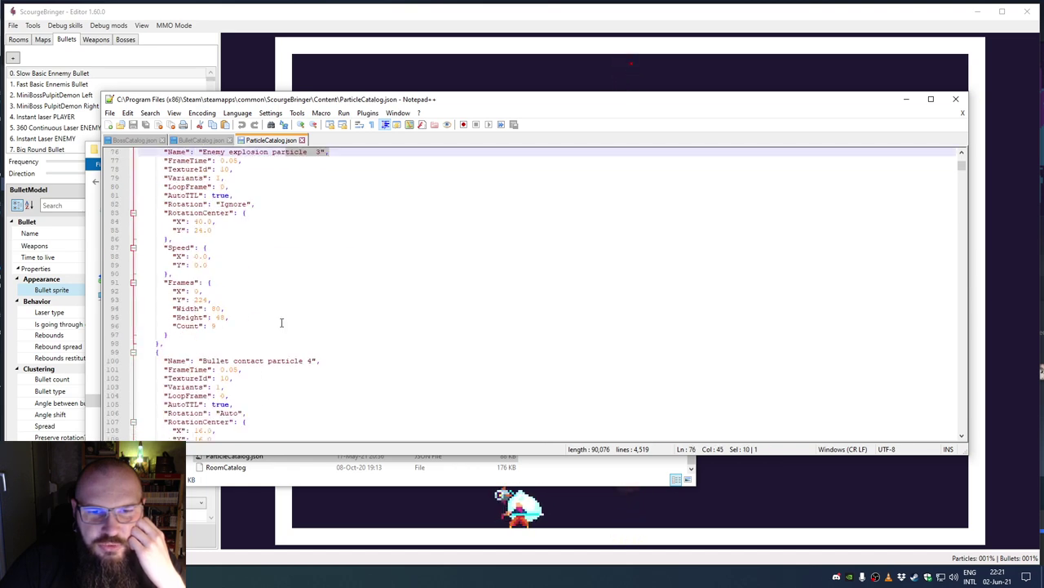
left_click_drag(269, 230, 335, 232)
scroll(187, 266, "down", 2)
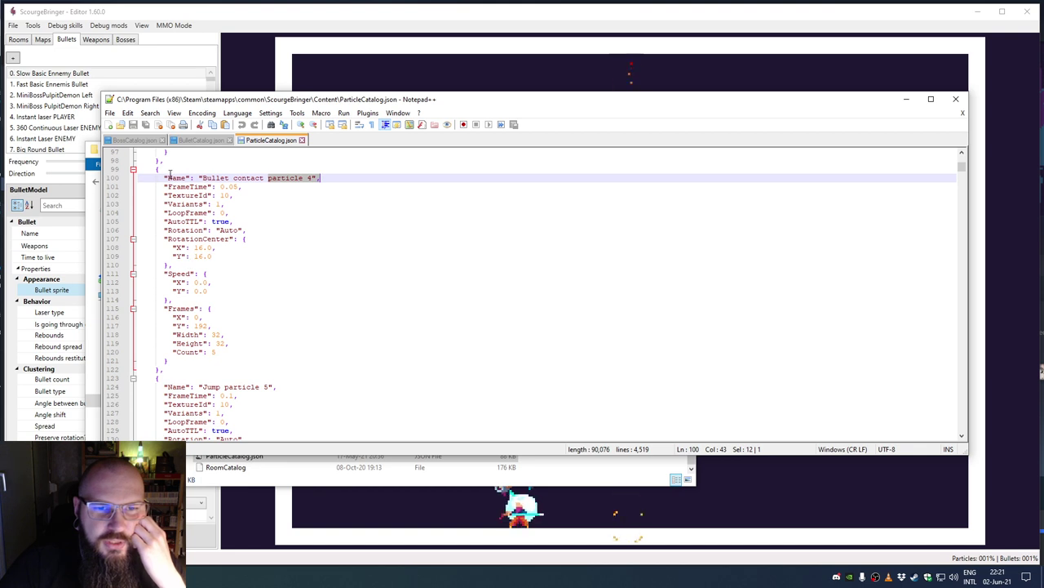
Step: Examine the Bullet contact particle 4 entry, highlighting its TextureId and its frames' width, height, X and Y
left_click_drag(163, 178, 247, 361)
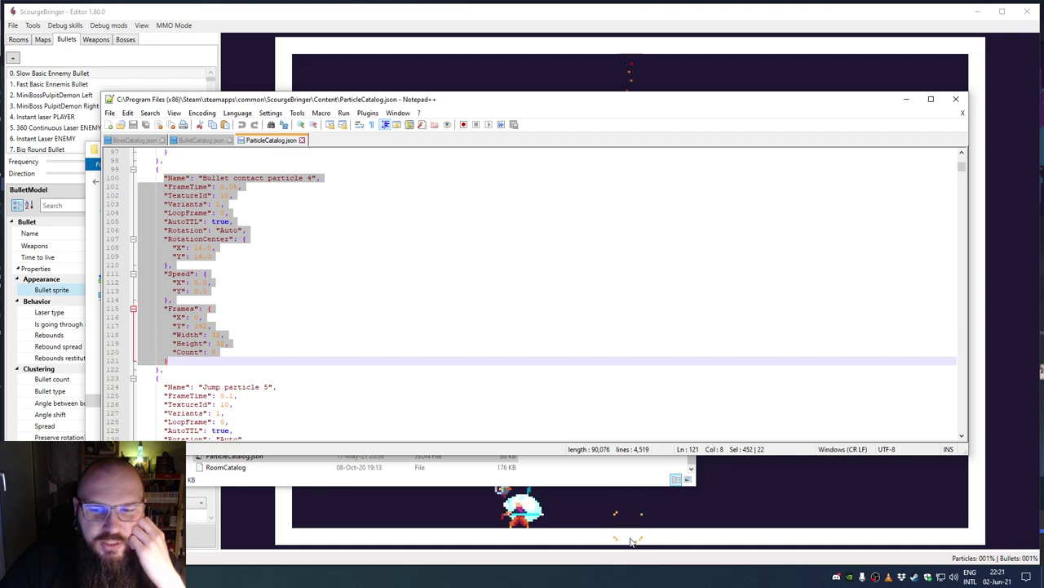
left_click(282, 256)
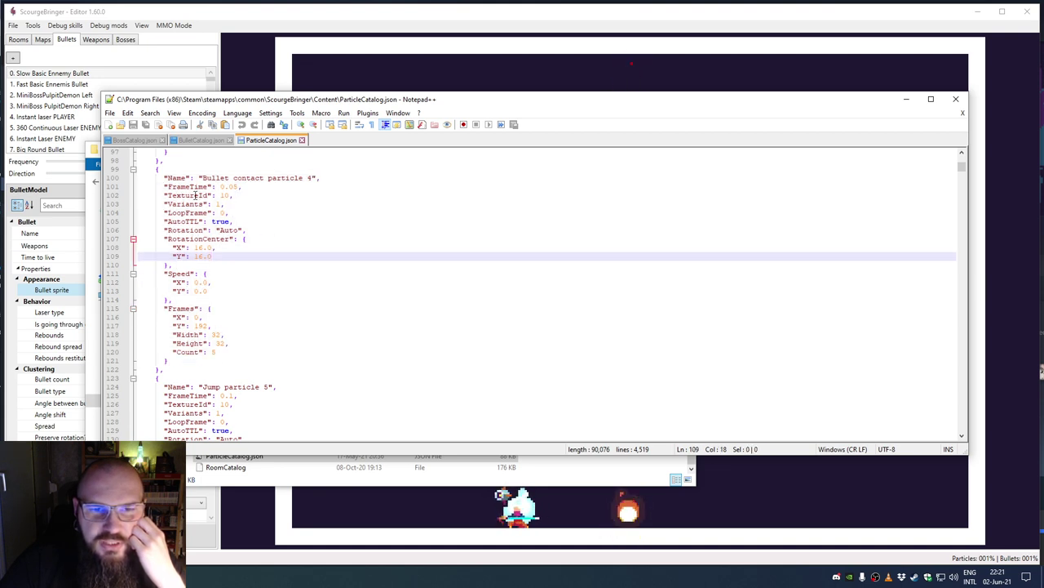
left_click_drag(185, 196, 197, 195)
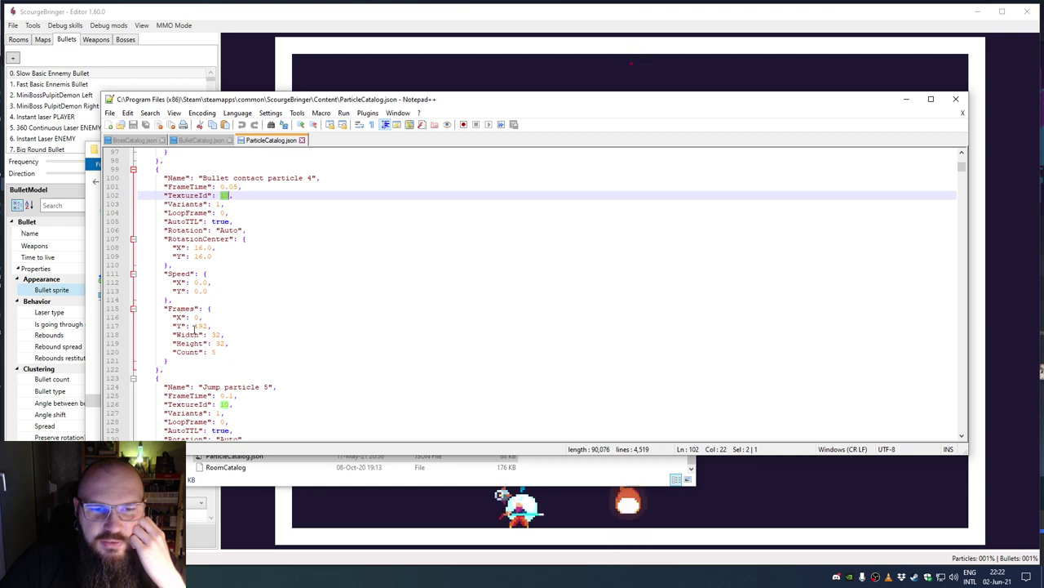
mouse_move(189, 351)
left_mouse_down()
mouse_move(239, 357)
mouse_move(187, 339)
left_mouse_up()
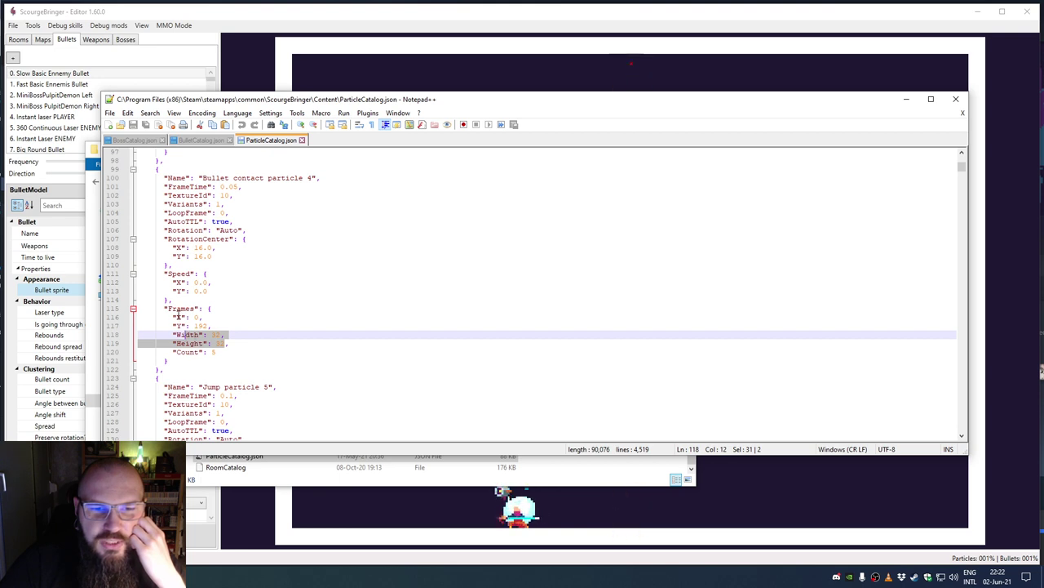
left_click_drag(178, 317, 211, 325)
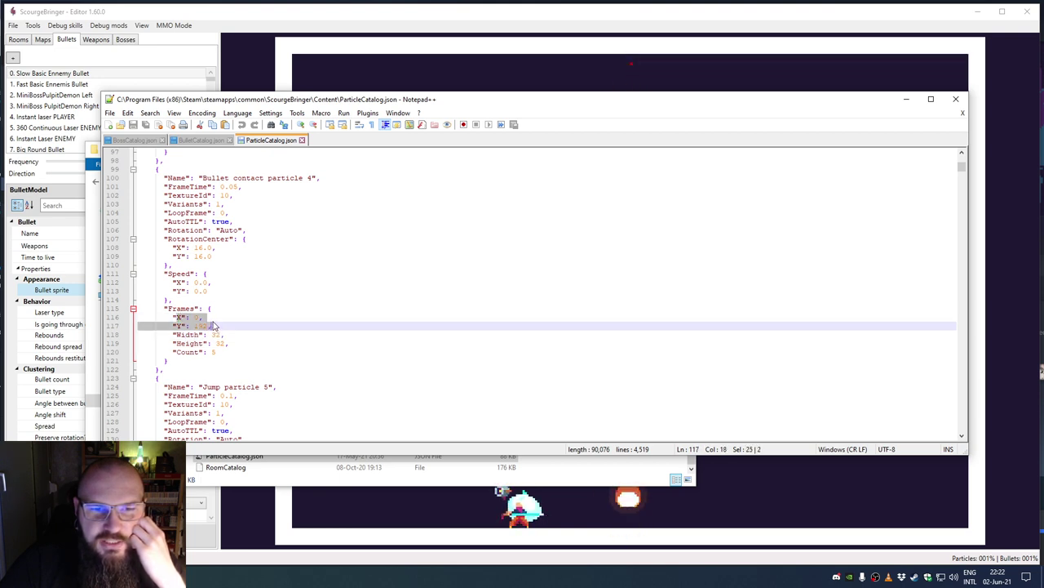
Step: Highlight the Speed block and the Rotation line of the Bullet contact particle 4 entry in ParticleCatalog.json
mouse_move(175, 282)
left_mouse_down()
mouse_move(225, 283)
mouse_move(172, 275)
left_mouse_up()
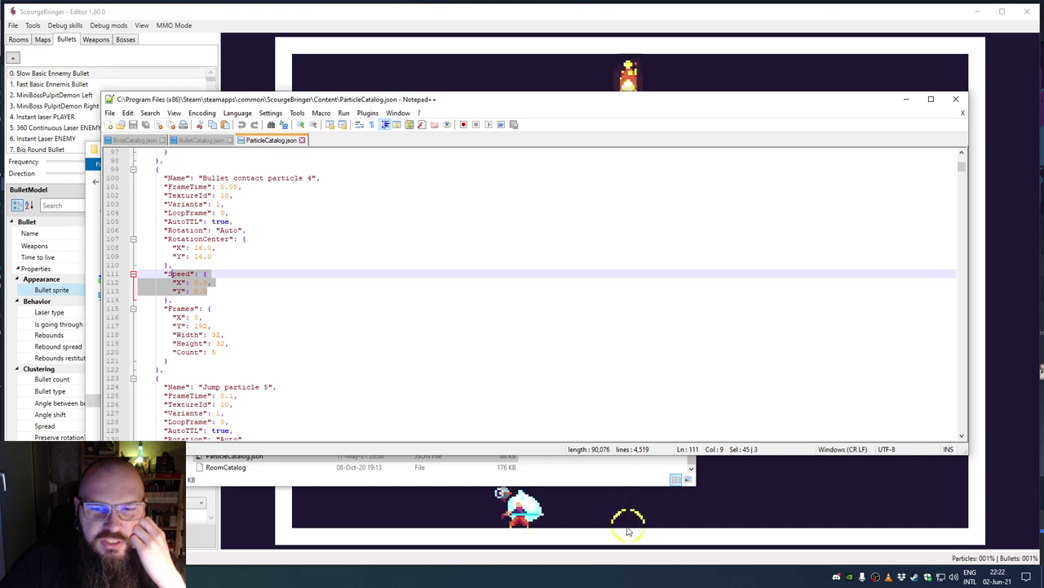
left_click_drag(165, 238, 210, 231)
left_click(166, 231)
left_click(242, 231, "shift")
left_click(218, 231)
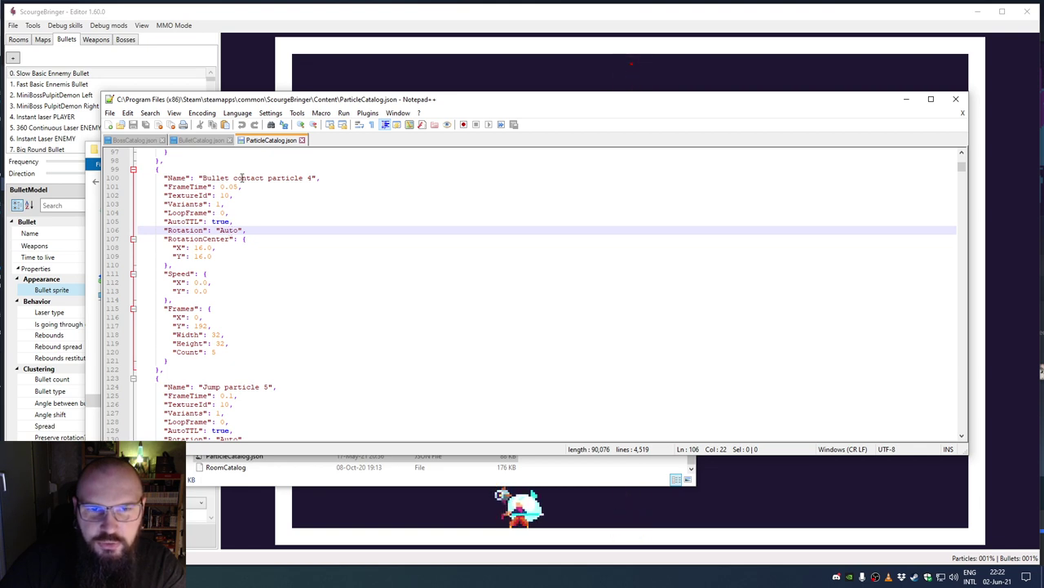
Step: Switch to the ScourgeBringer editor, angle the bullet preview diagonally with the Direction setting, and return to Notepad++ to highlight the particle's Rotation value
left_click(266, 28)
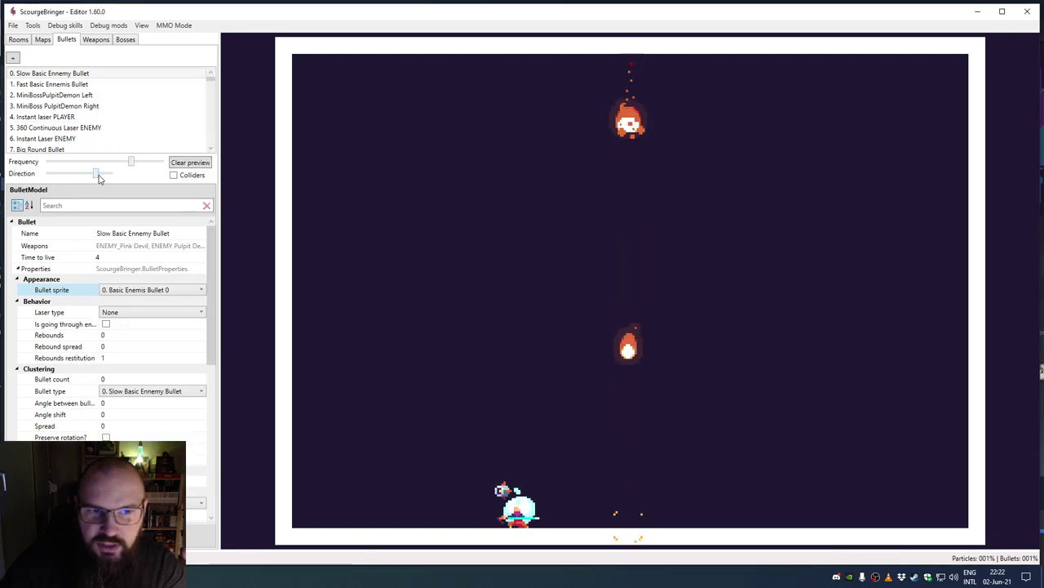
left_click_drag(95, 178, 92, 178)
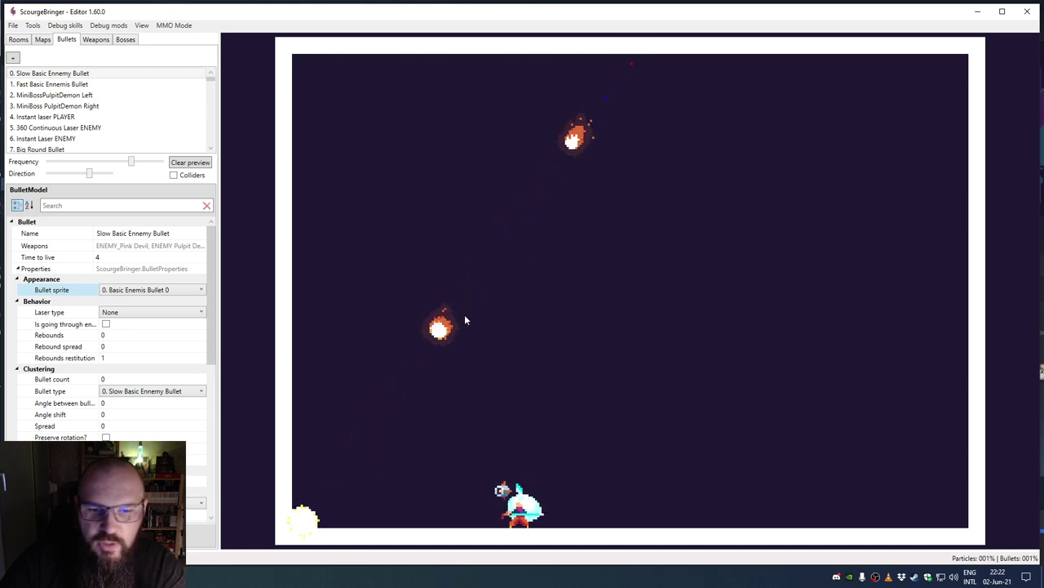
key("alt+Tab")
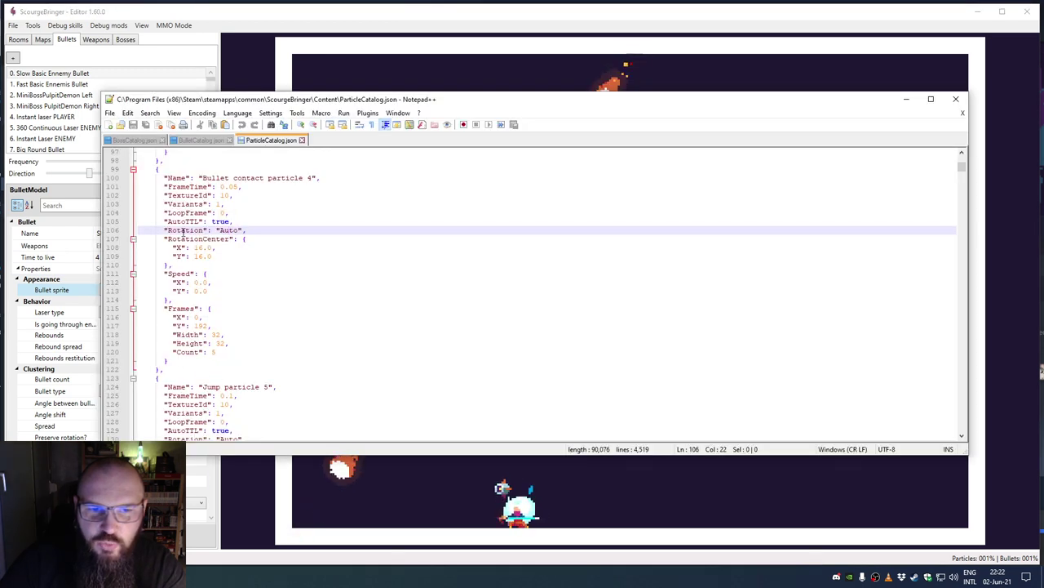
double_click(229, 230)
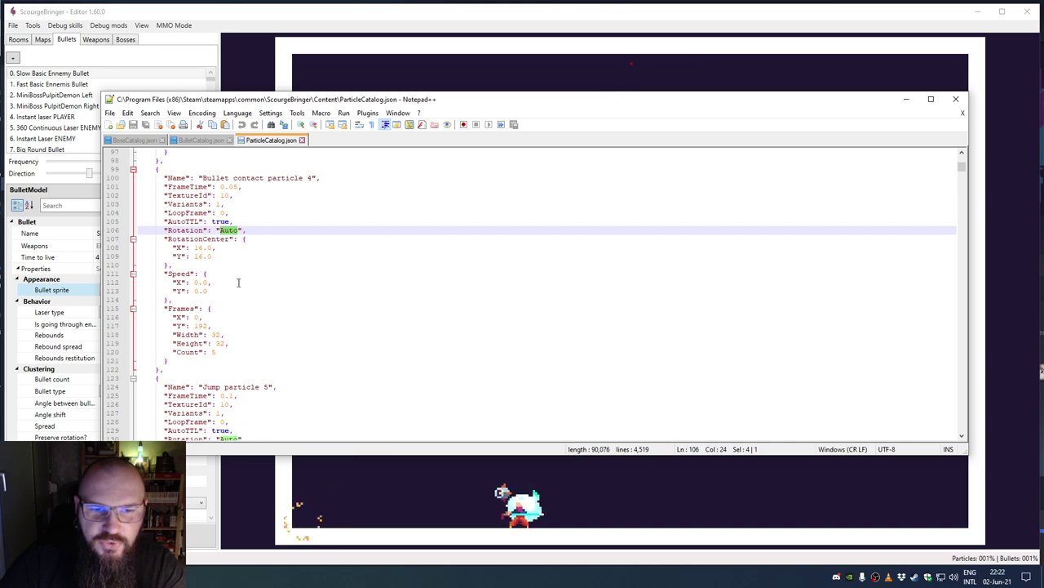
Step: Look through the following particle entries for a Rotation value other than Auto and highlight the one on Hair particle 20
scroll(252, 309, "down", 4)
scroll(252, 309, "down", 20)
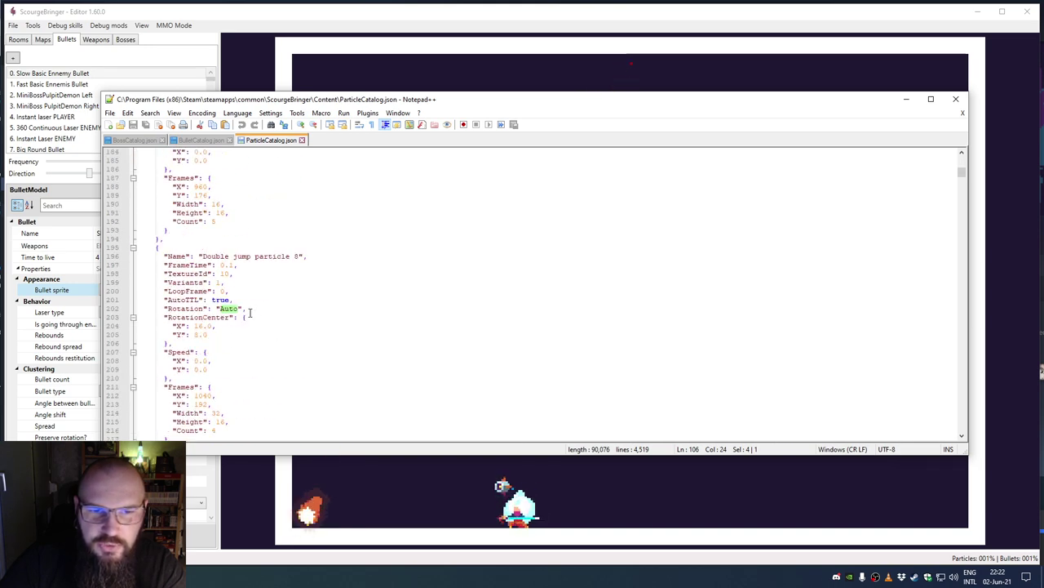
scroll(251, 311, "down", 20)
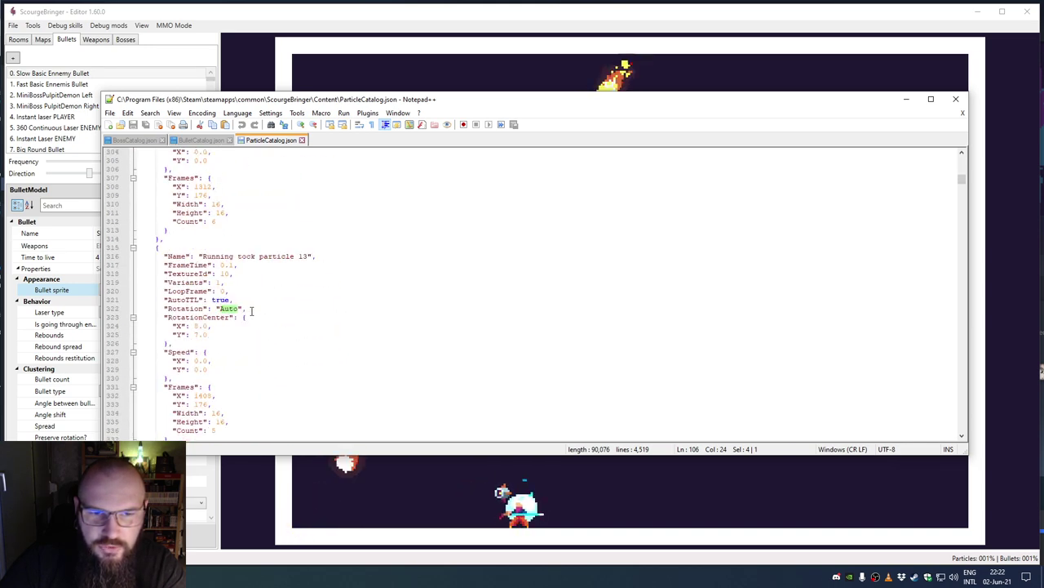
scroll(251, 313, "down", 20)
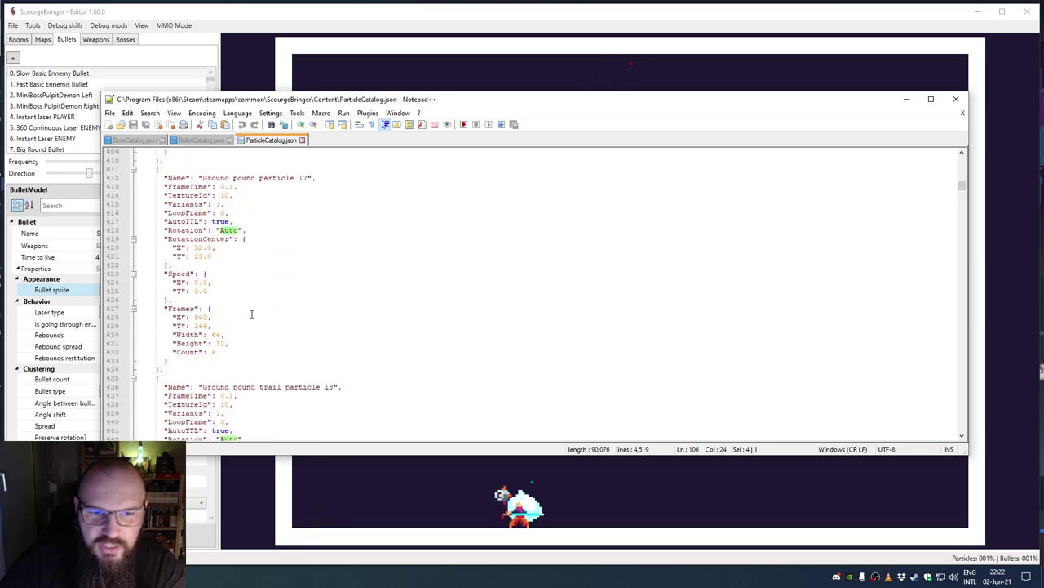
scroll(251, 315, "down", 12)
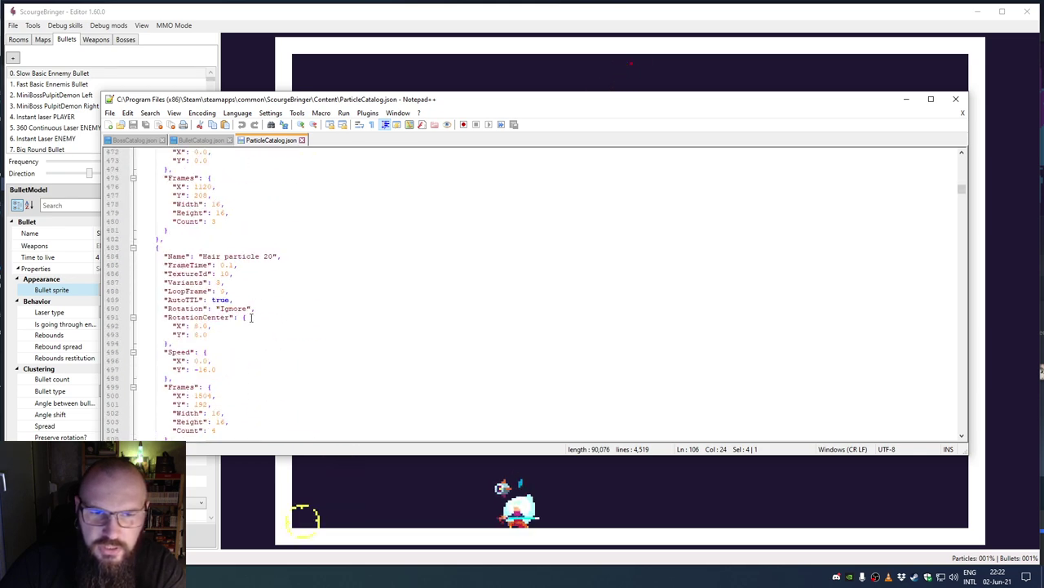
double_click(233, 309)
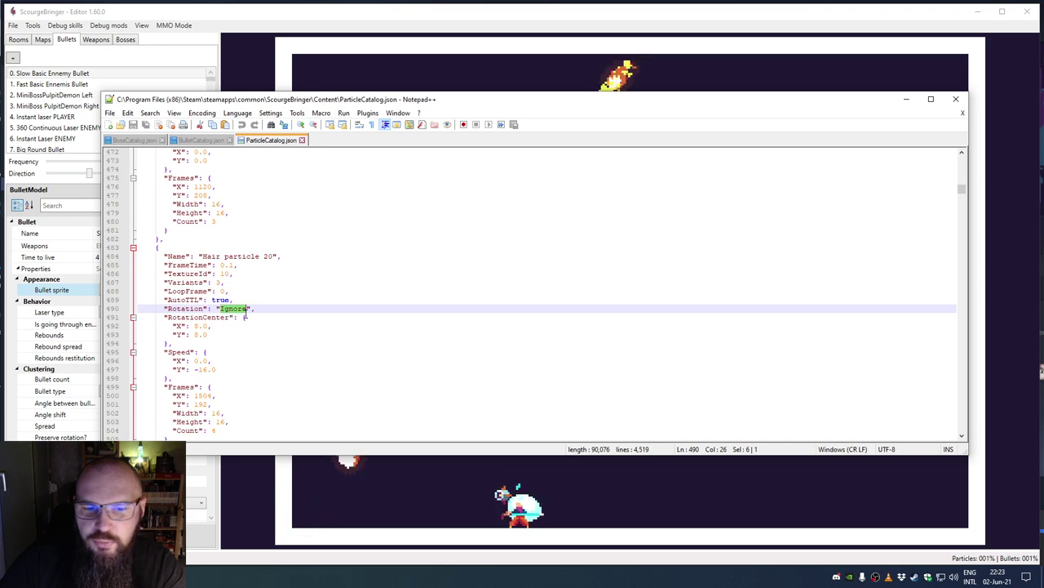
Step: Go back to Dash particle 0 at the start of ParticleCatalog.json and highlight its AutoTTL property and value
scroll(252, 346, "up", 20)
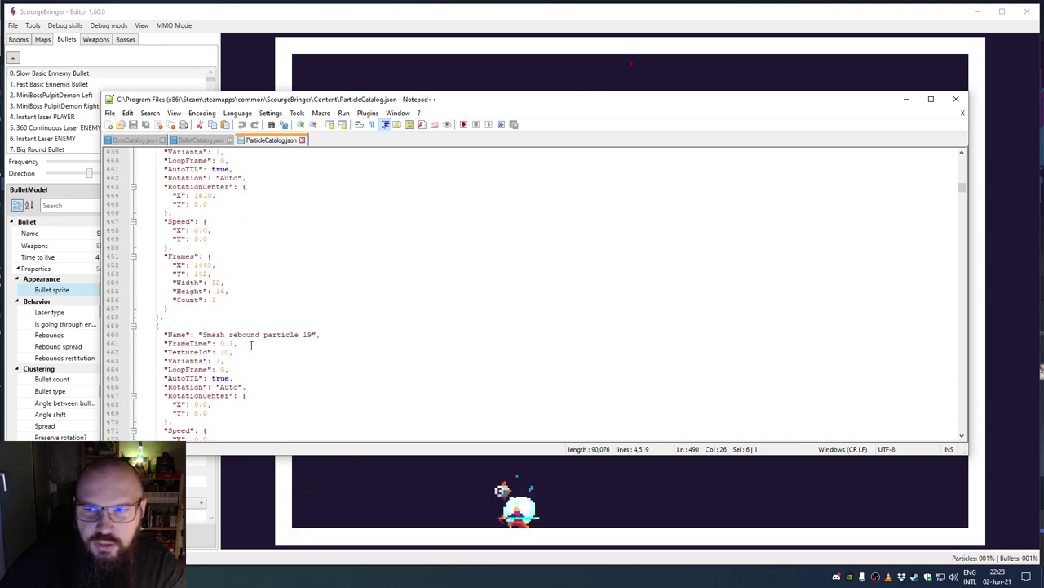
scroll(251, 346, "up", 20)
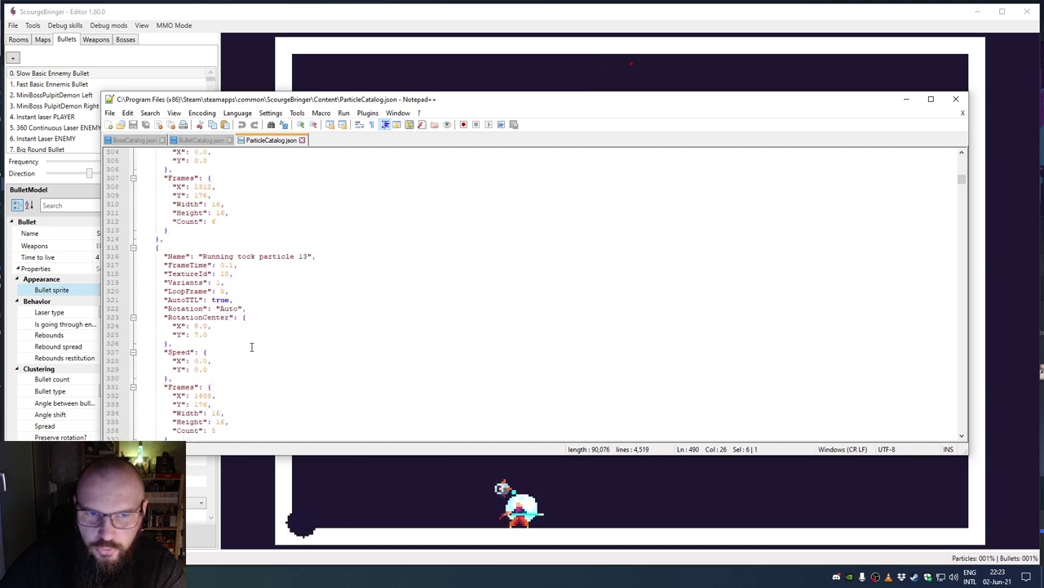
scroll(251, 347, "up", 13)
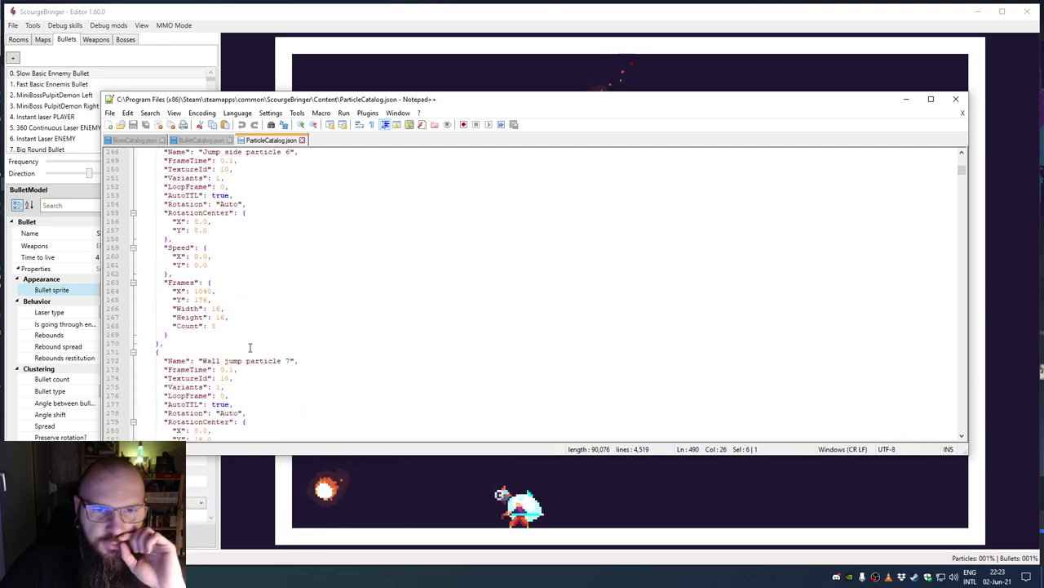
left_click(959, 178)
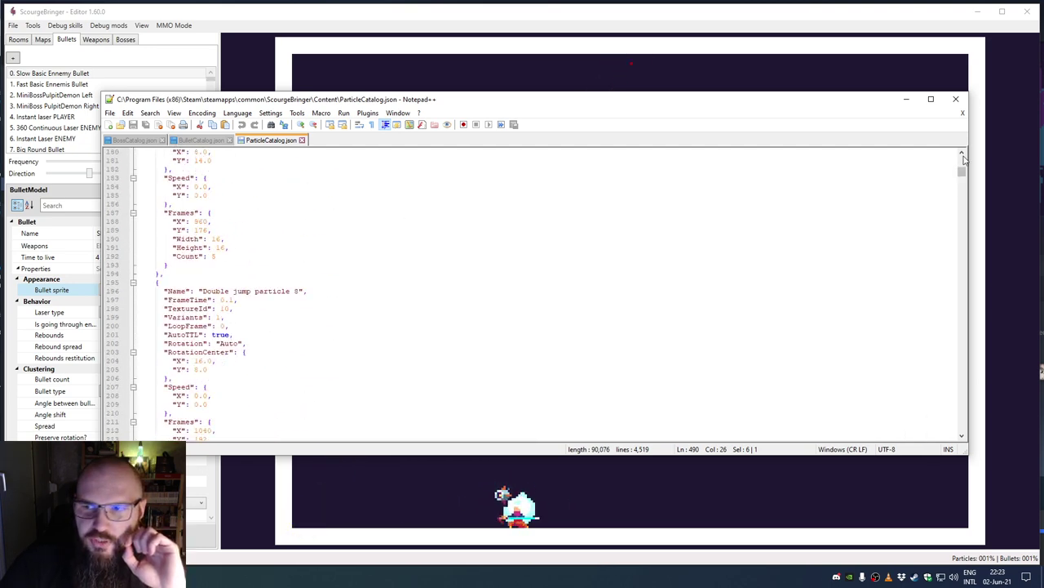
left_click_drag(962, 173, 962, 157)
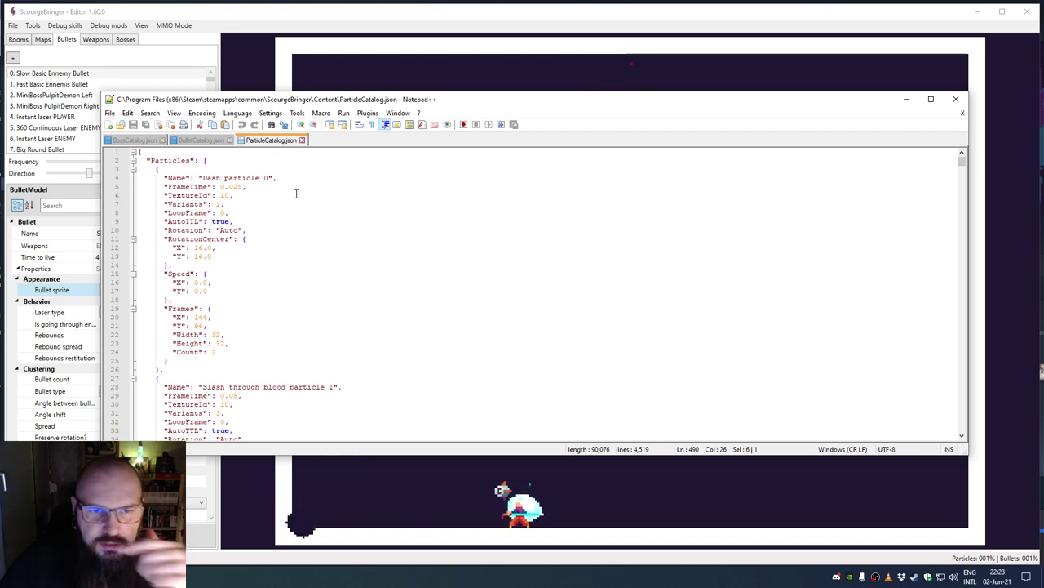
double_click(199, 221)
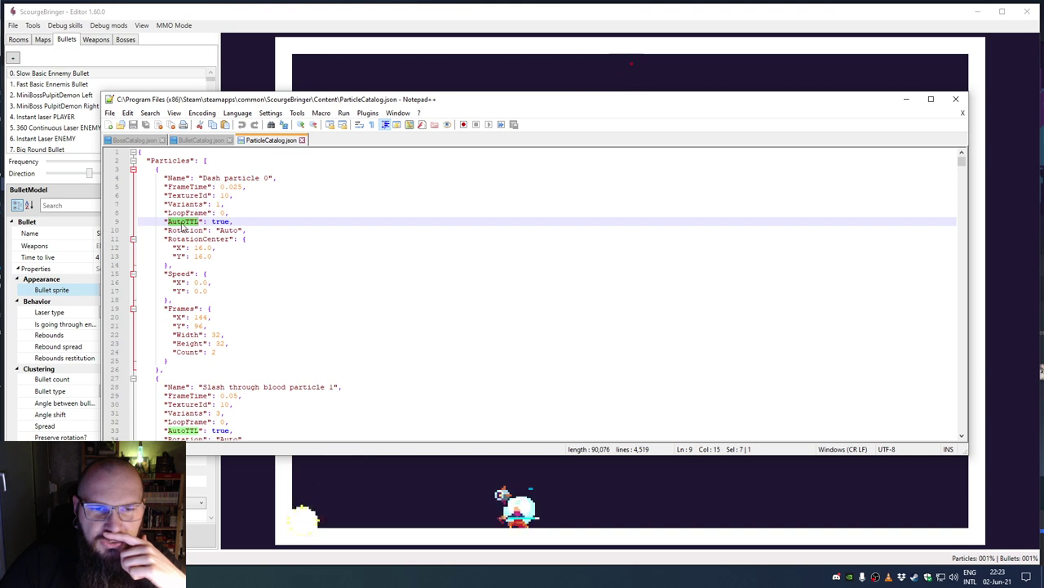
double_click(220, 222)
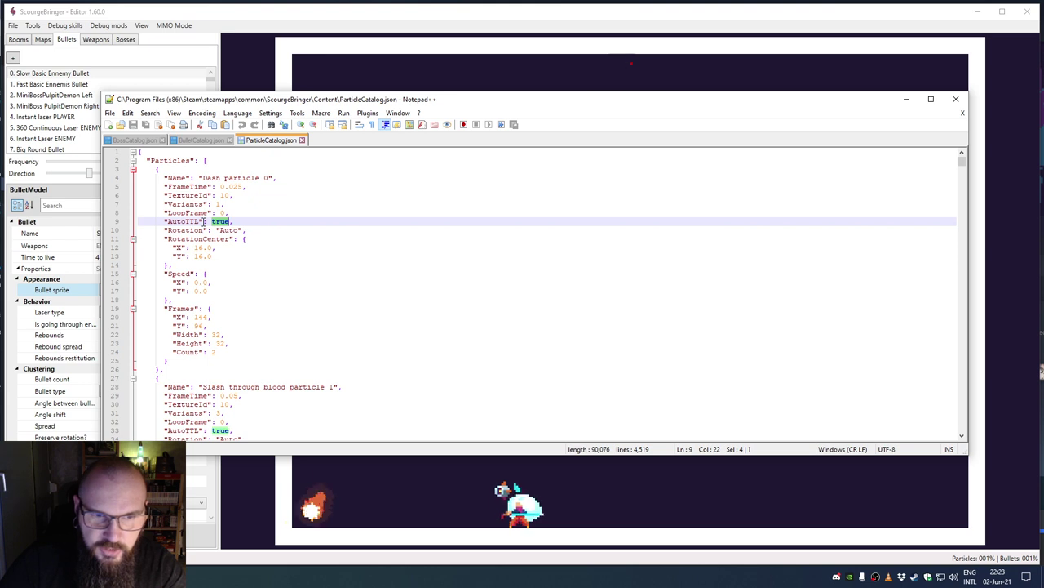
scroll(228, 269, "down", 7)
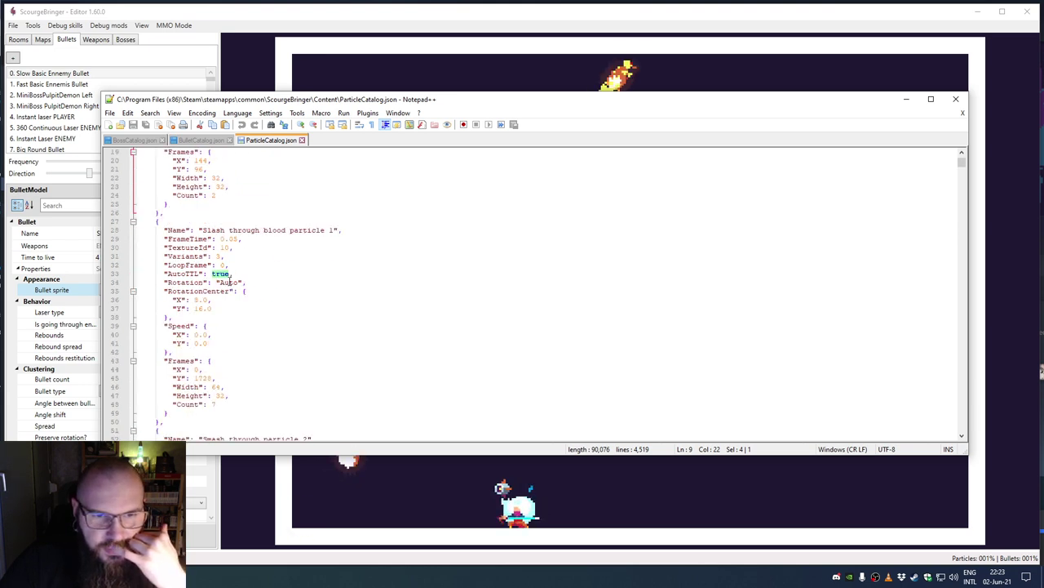
scroll(229, 276, "up", 6)
scroll(229, 281, "up", 1)
left_click_drag(173, 221, 209, 221)
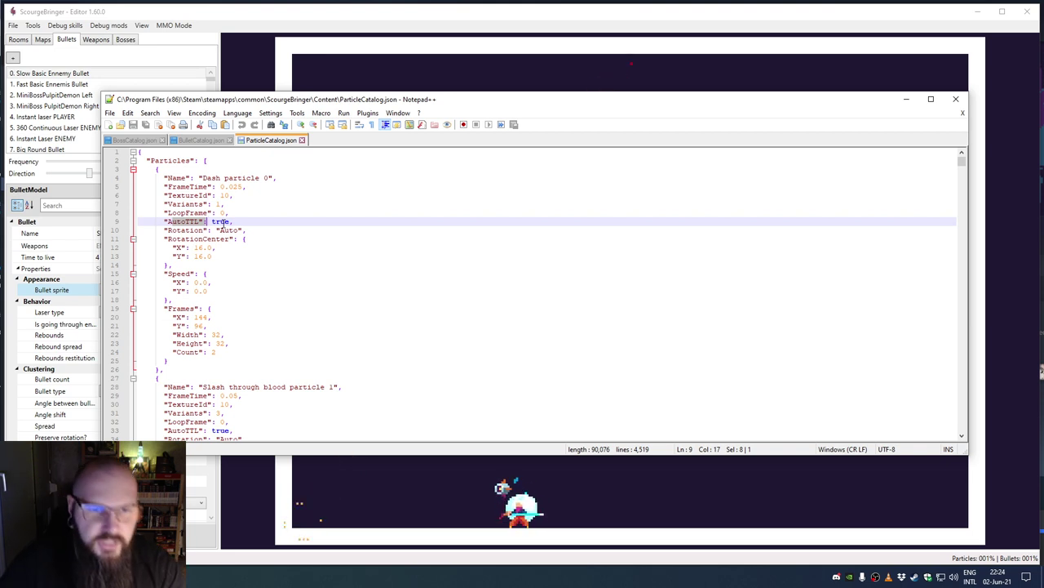
Step: Open BulletCatalog.json and highlight the first bullet's EnemyContactParticle, WallContactParticle, AirContactParticle and ContactParticleSpeed properties
left_click(192, 141)
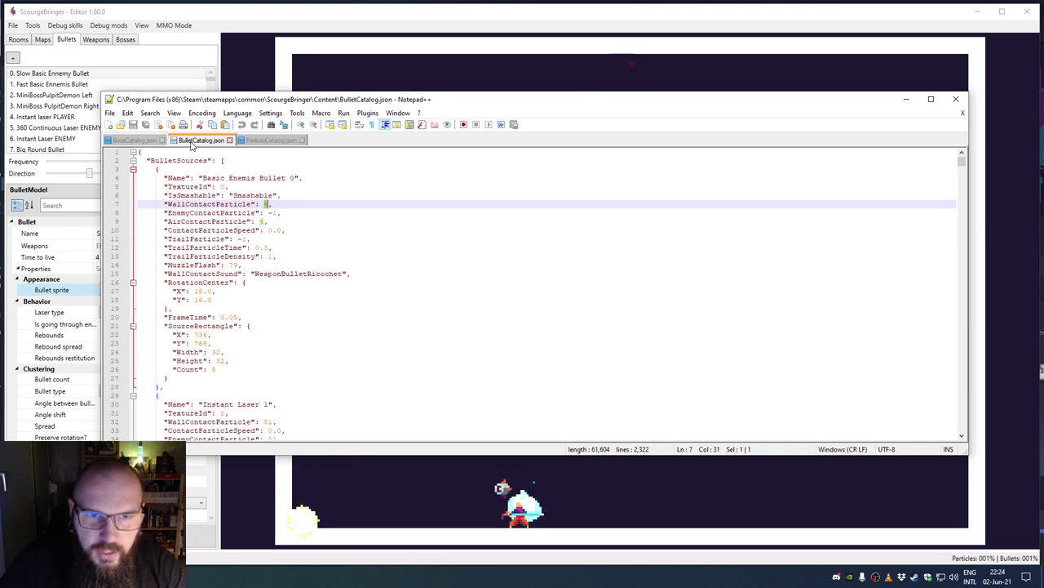
double_click(187, 213)
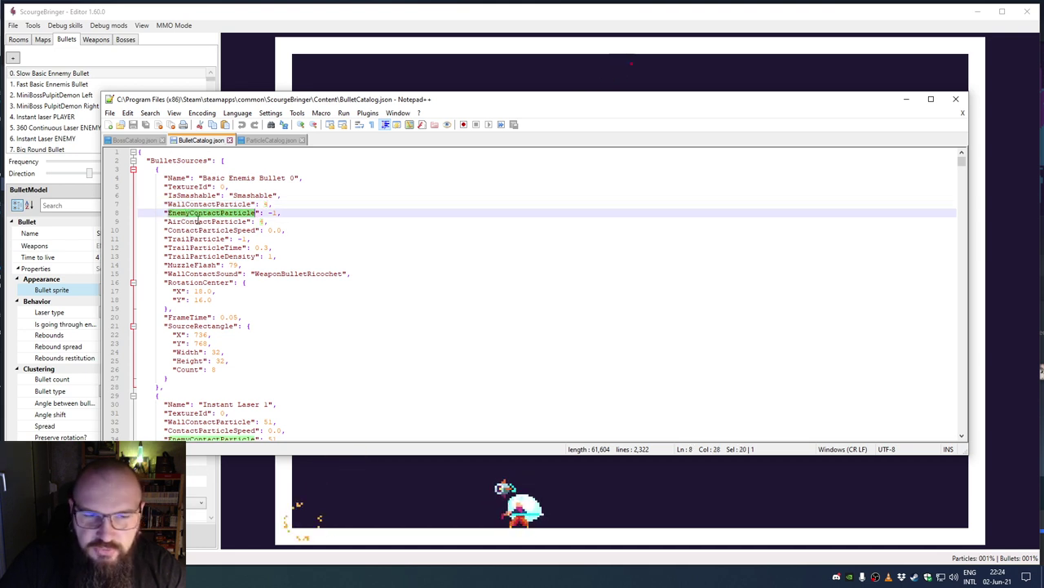
double_click(184, 204)
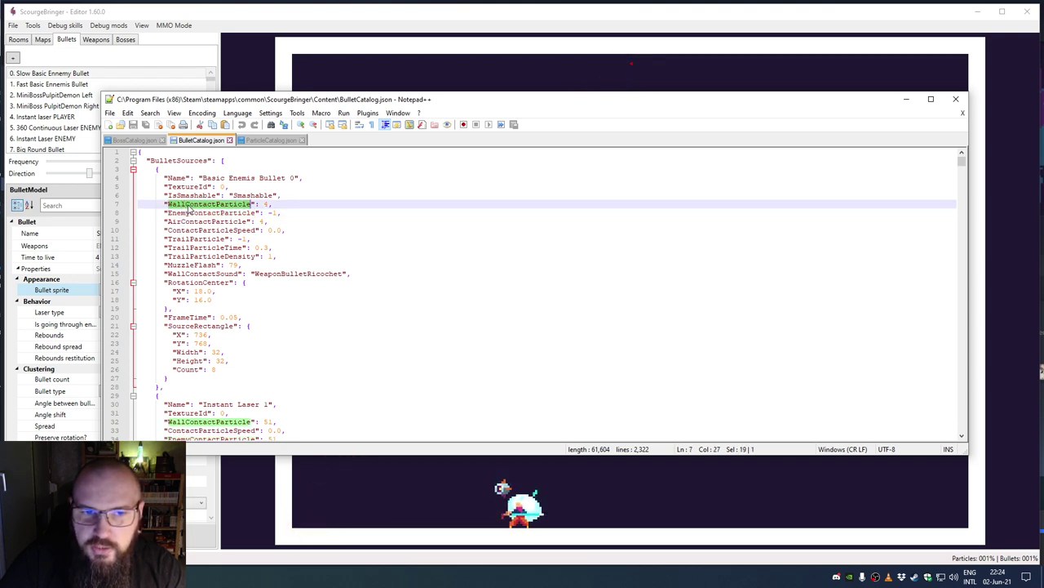
double_click(184, 213)
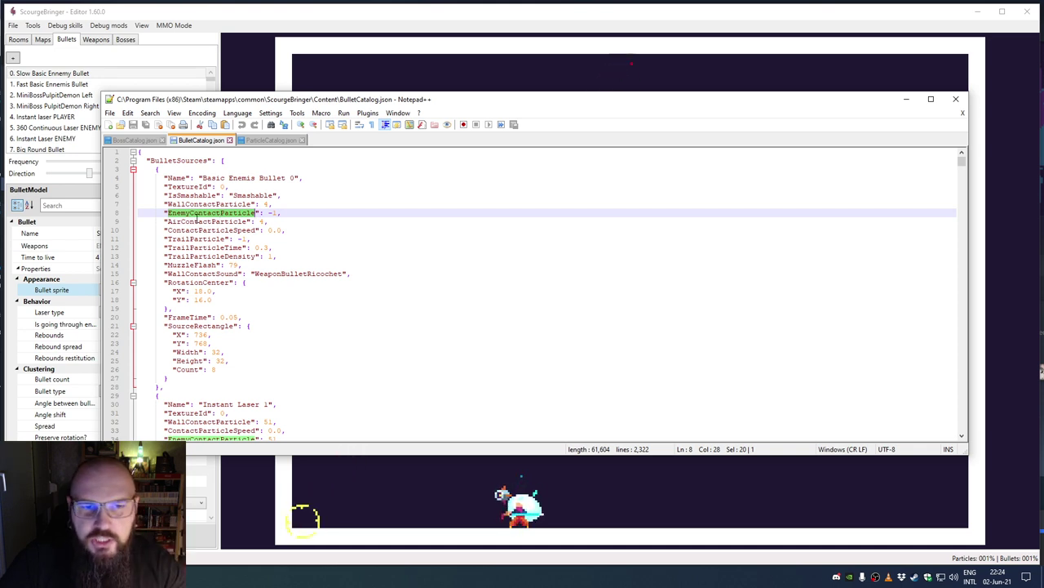
double_click(172, 222)
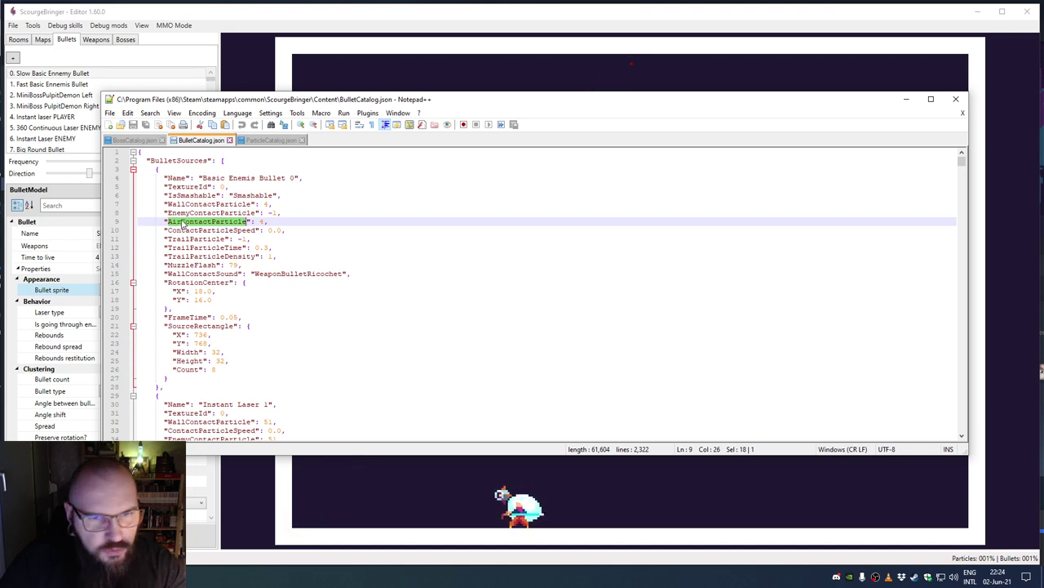
double_click(197, 231)
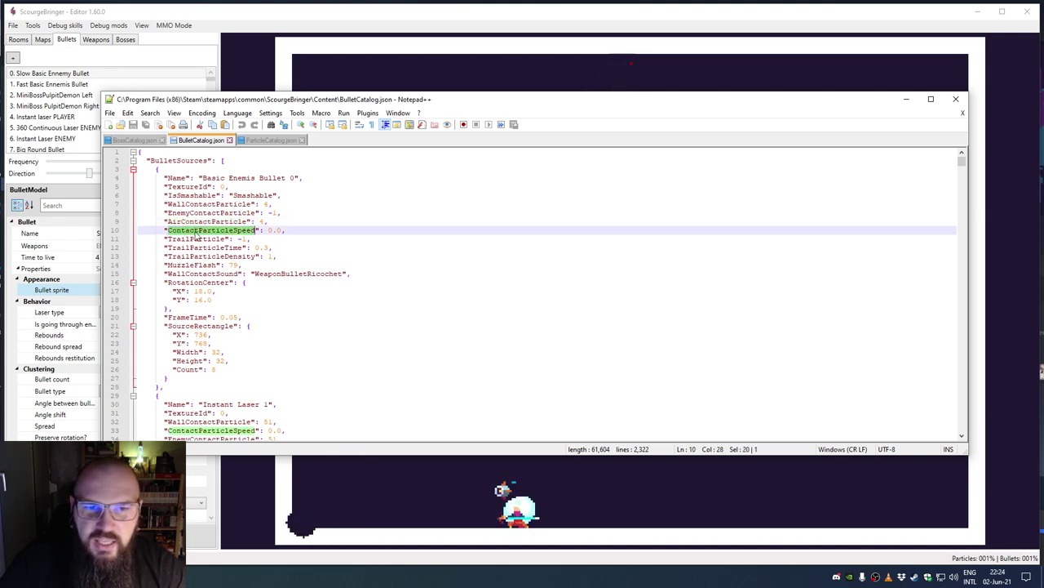
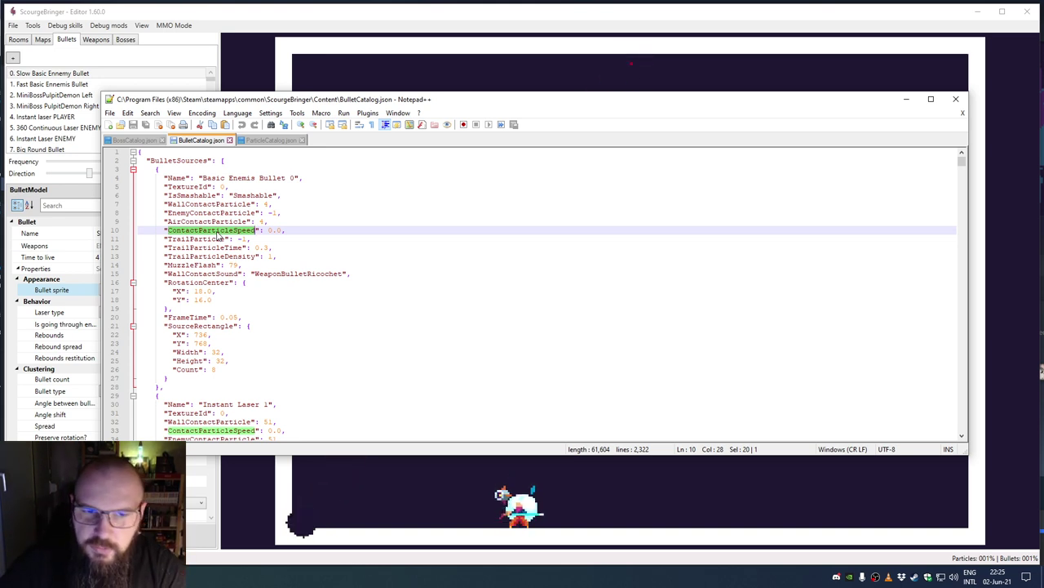
Step: Highlight TrailParticle in BulletCatalog.json, preview the Basic Rocket bullet in the ScourgeBringer editor to show a trail, and return to the file in Notepad++
double_click(188, 247)
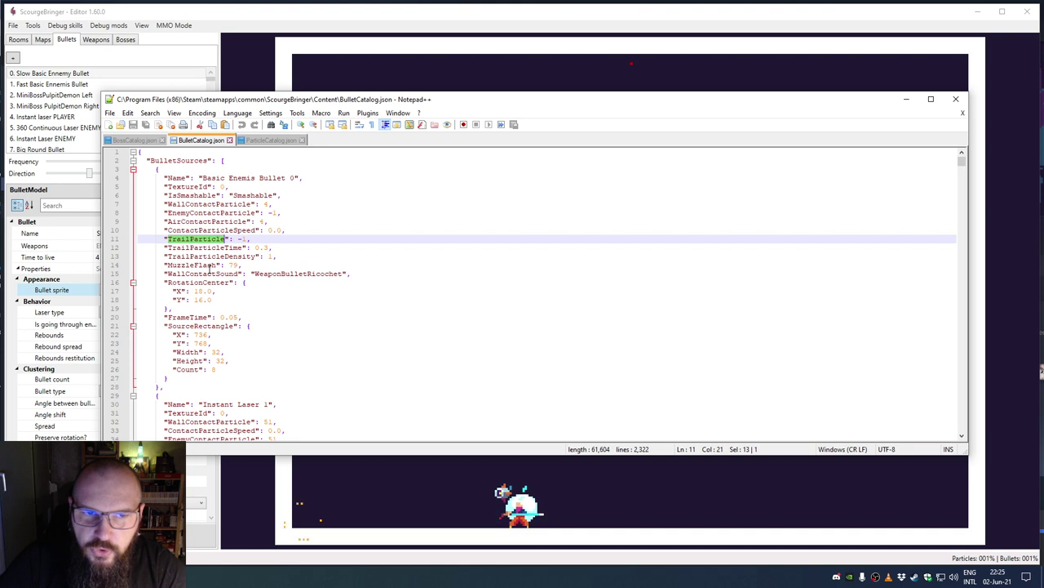
left_click(130, 25)
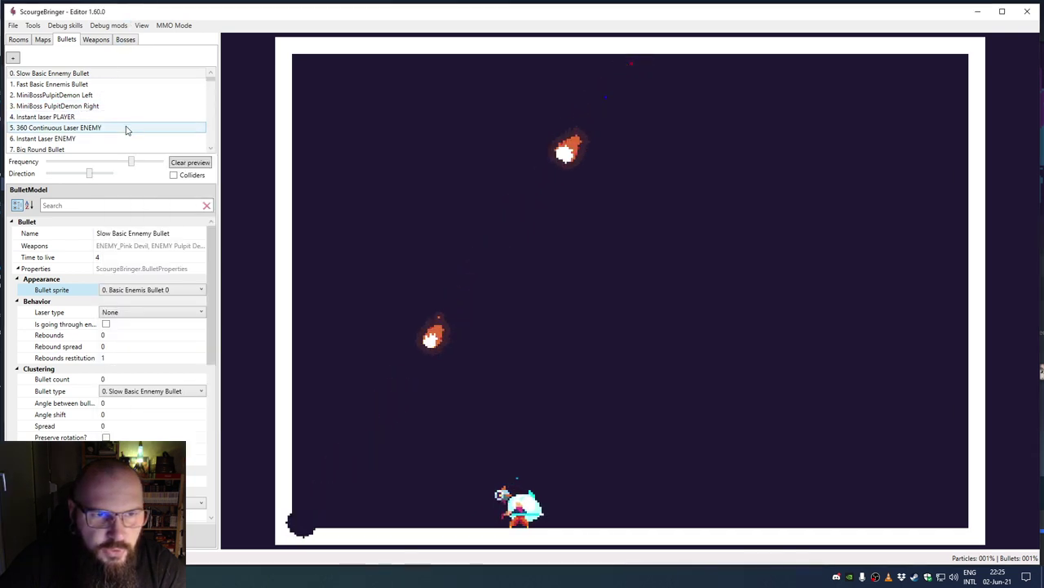
left_click_drag(210, 75, 210, 85)
scroll(210, 89, "down", 5)
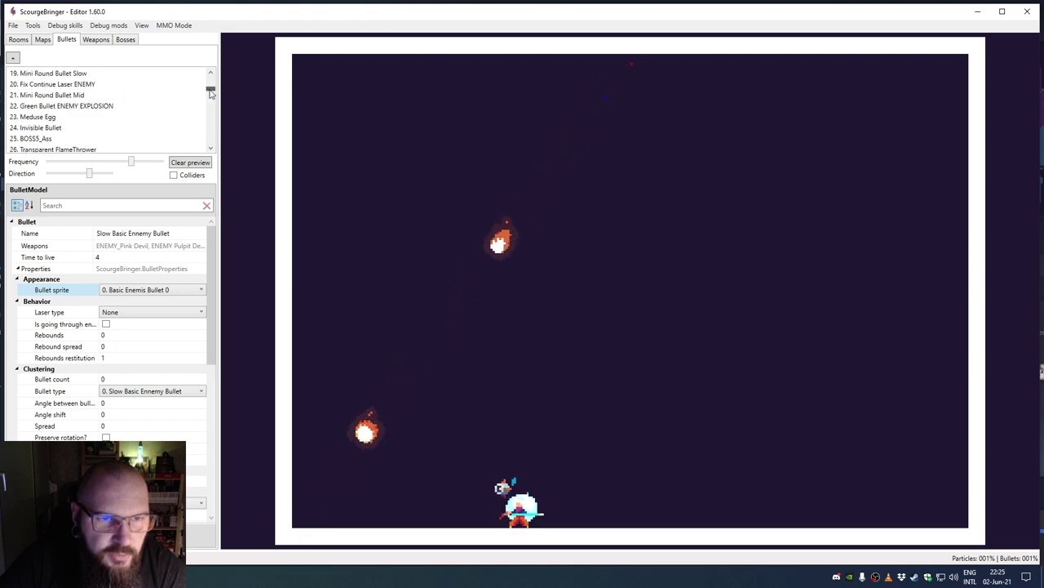
left_click(210, 149)
left_click(211, 149)
left_click(210, 149)
left_click(210, 150)
left_click(210, 149)
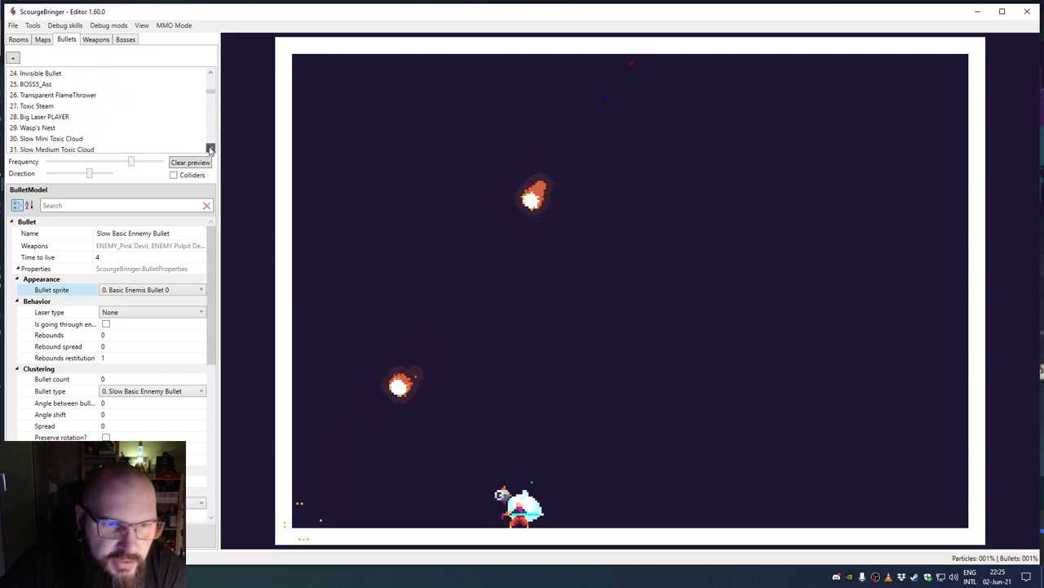
left_click(211, 149)
left_click(211, 150)
left_click(210, 149)
left_click(211, 149)
left_click(211, 150)
left_click(210, 149)
left_click(210, 150)
left_click(211, 150)
left_click(210, 150)
left_click(211, 149)
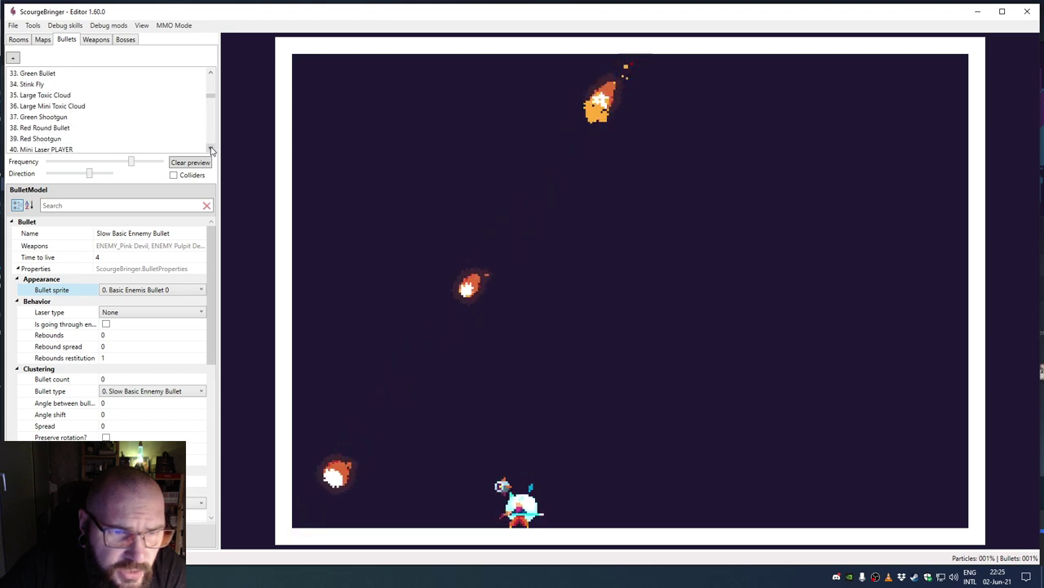
left_click(210, 150)
left_click(210, 149)
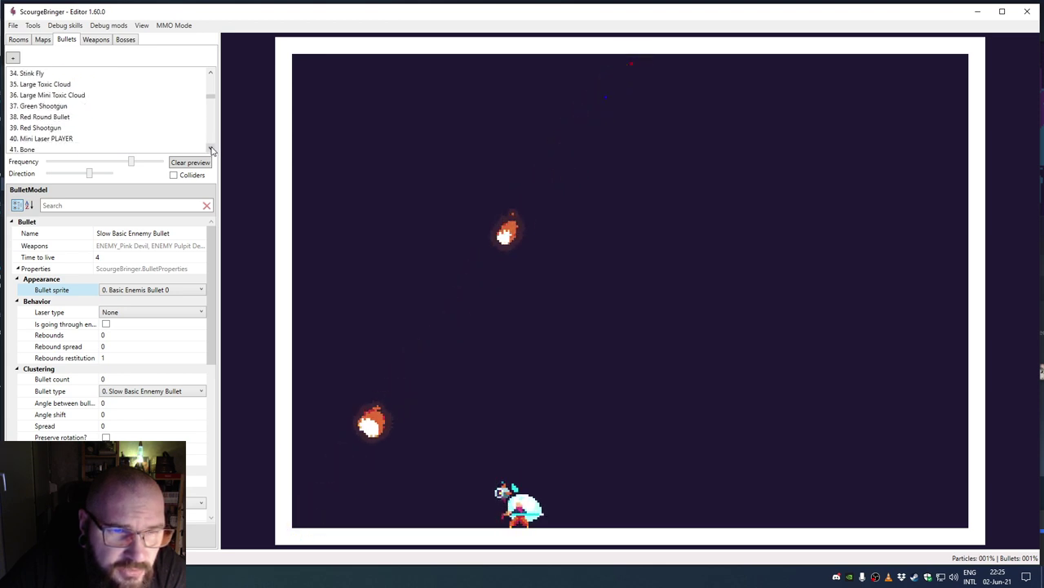
left_click(211, 150)
left_click(211, 149)
left_click(211, 149)
left_click(210, 149)
left_click(211, 149)
left_click(210, 150)
left_click(211, 149)
left_click(210, 150)
left_click(106, 117)
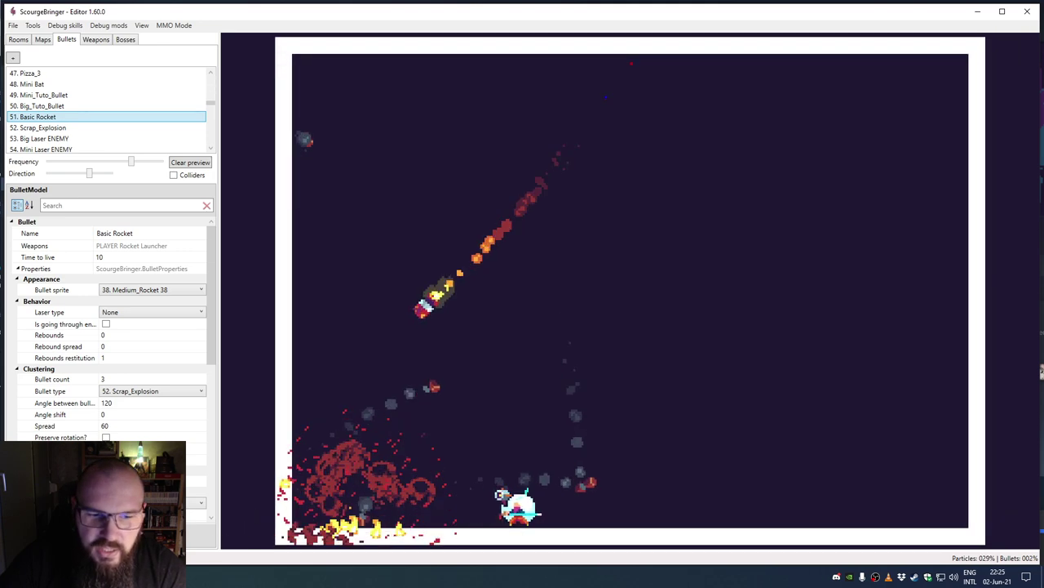
key("alt+Tab")
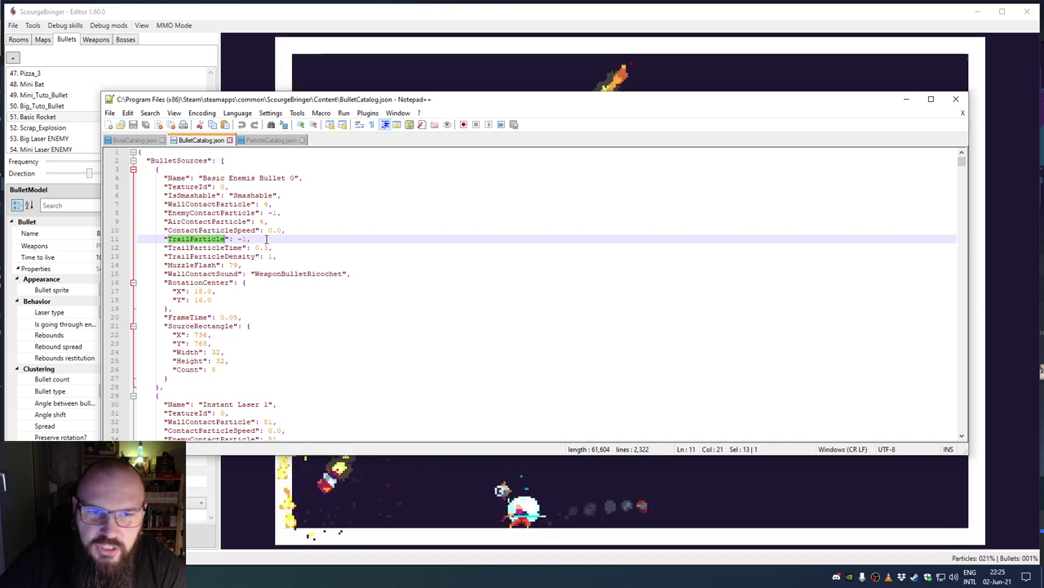
Step: Uncover the rocket trail preview behind Notepad++, restore the window's place, and highlight the first bullet's TrailParticleTime, TrailParticle and TrailParticleDensity
left_click_drag(631, 99, 616, 297)
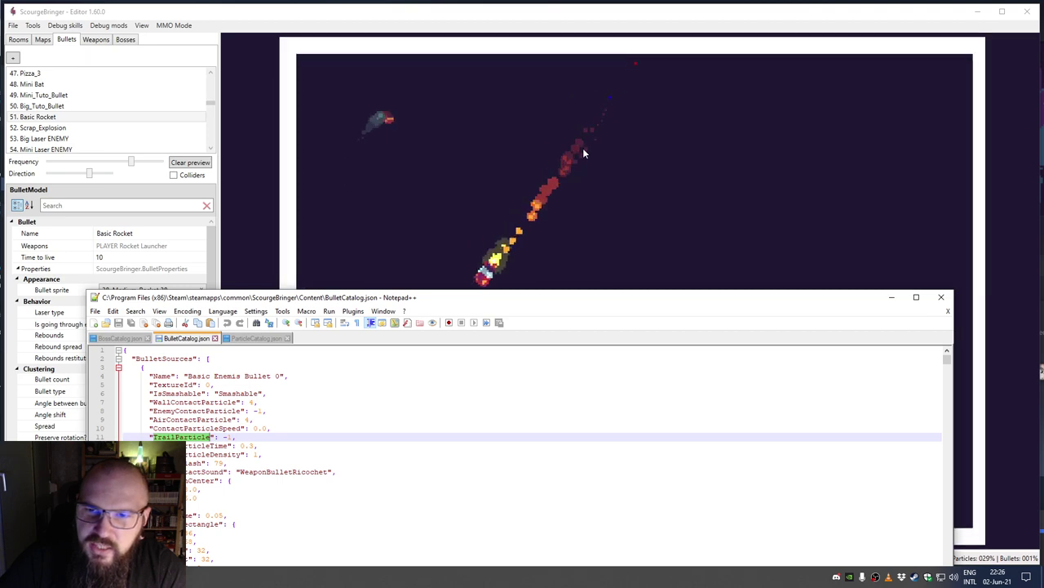
left_click_drag(353, 302, 402, 92)
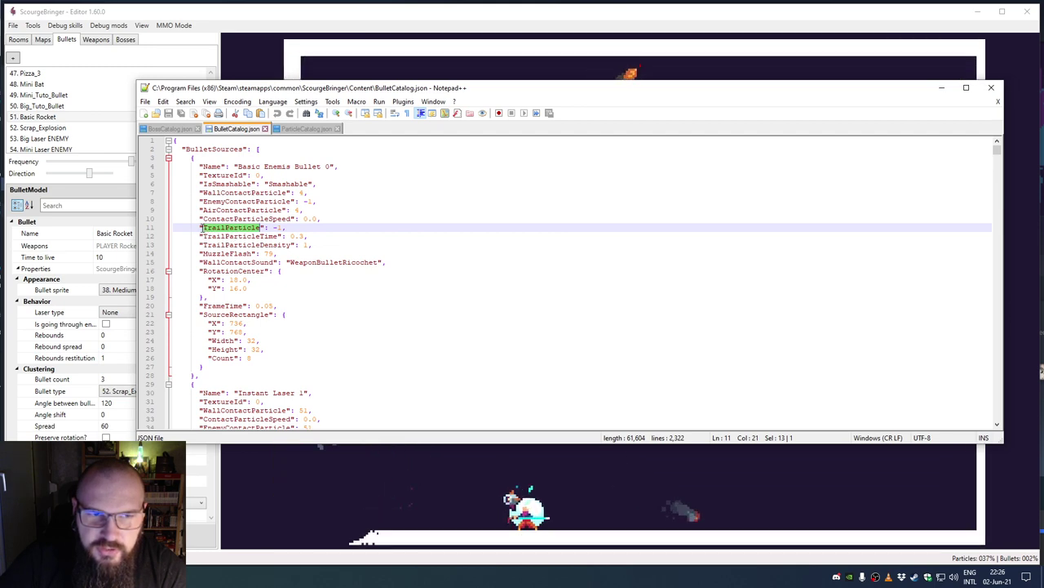
double_click(223, 236)
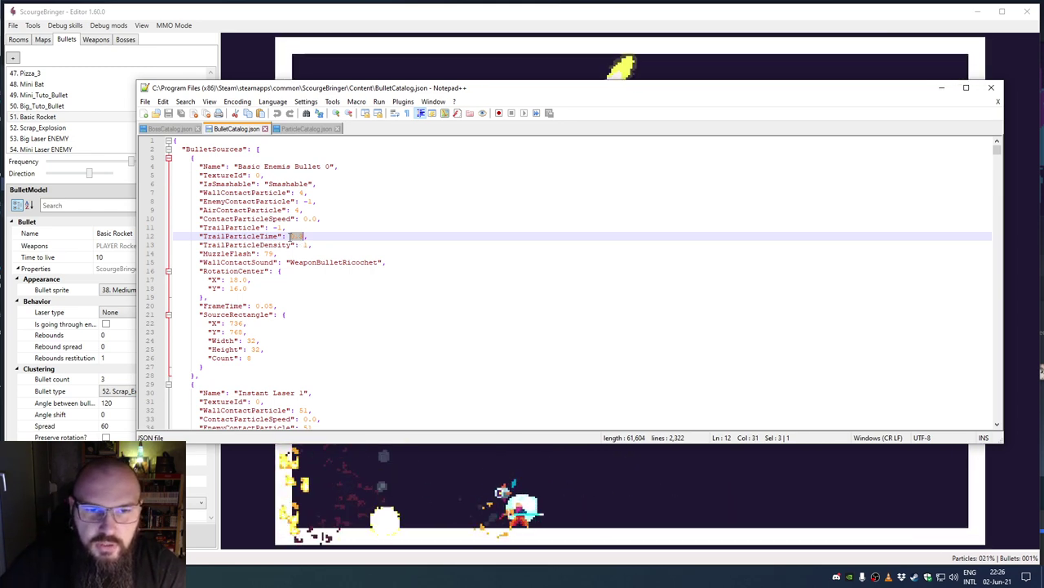
double_click(236, 228)
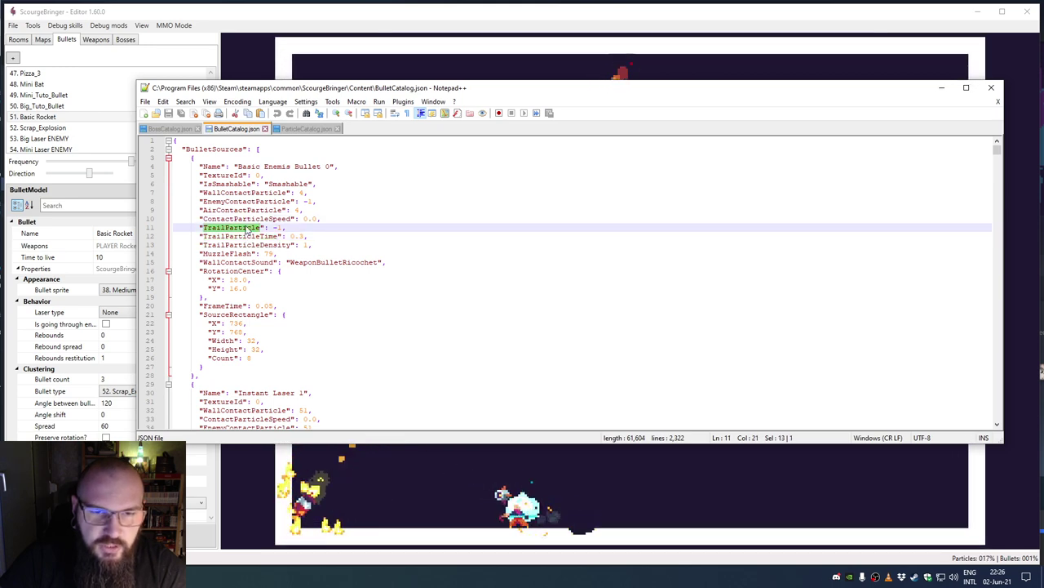
double_click(220, 245)
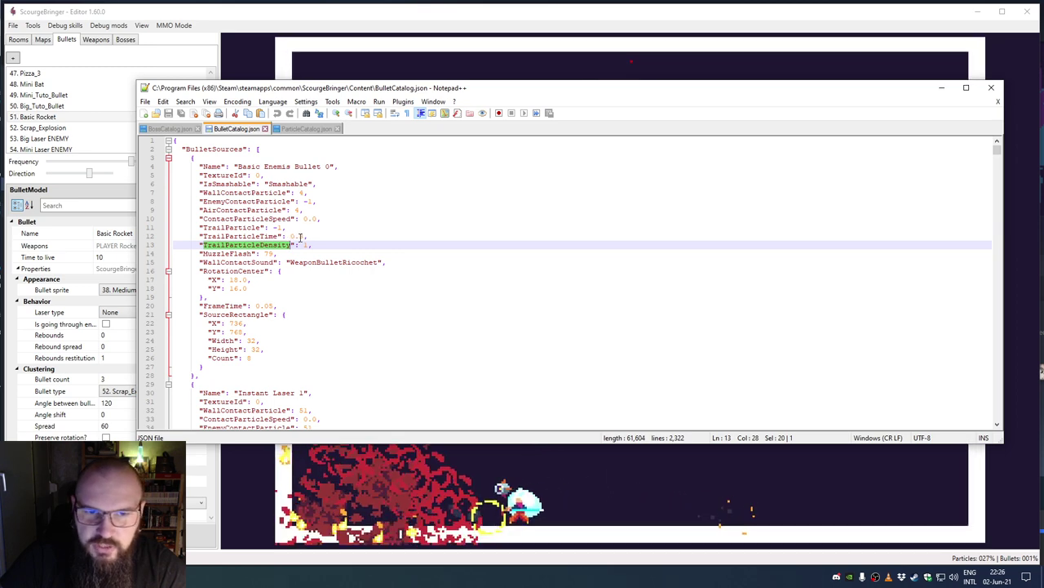
Step: Highlight the first bullet's MuzzleFlash property and preview Big_Tuto_Bullet in the ScourgeBringer editor to show its muzzle flash
double_click(222, 255)
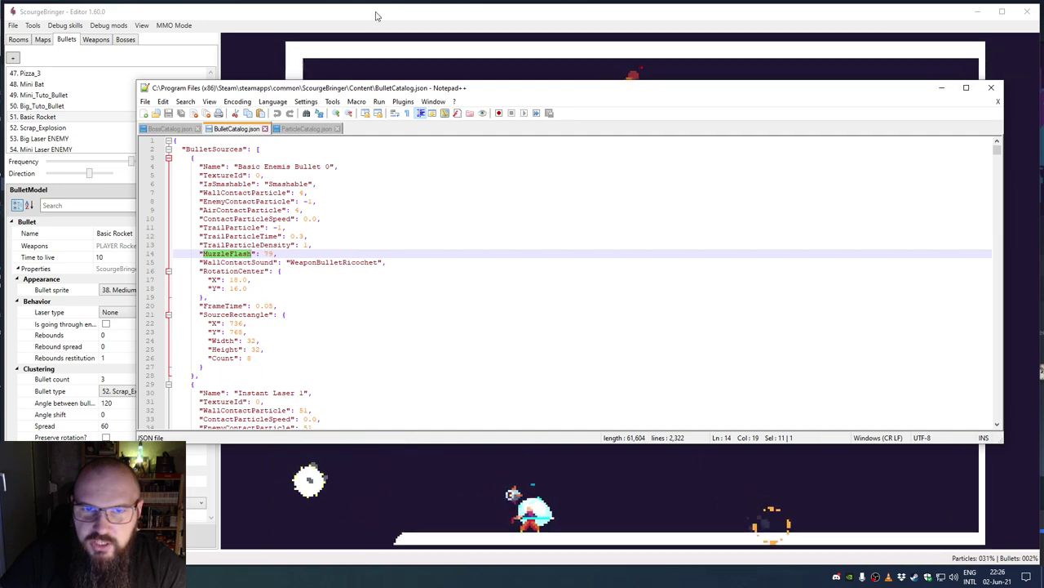
left_click(547, 67)
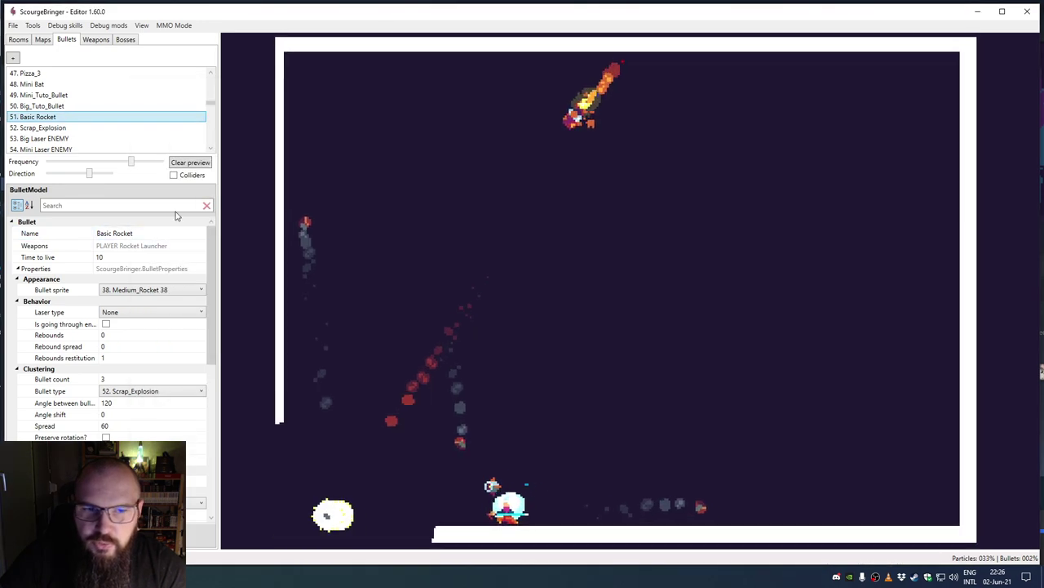
left_click(51, 106)
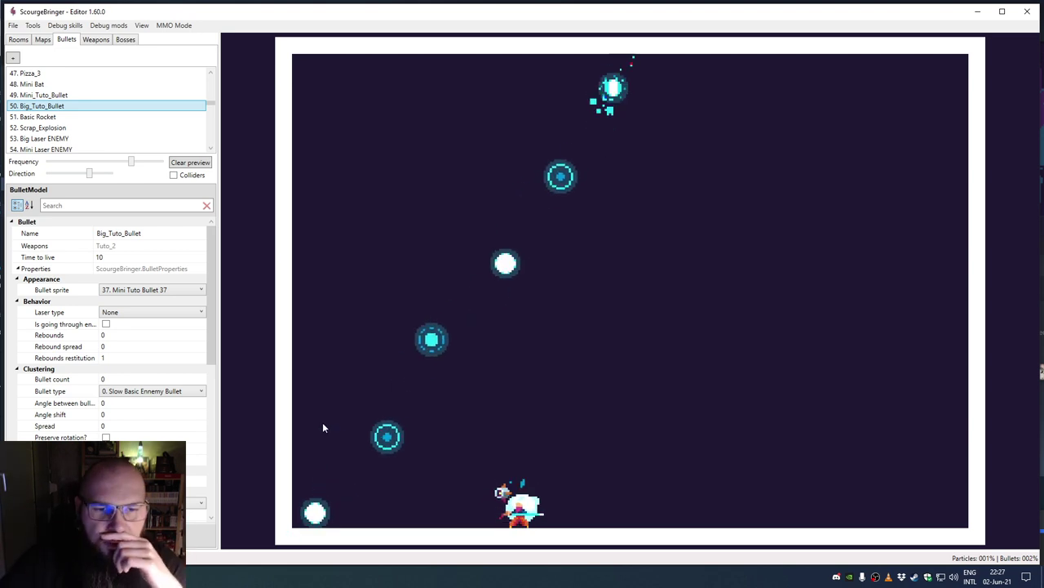
Step: Return to BulletCatalog.json in Notepad++ and highlight the first bullet's WallContactSound, plus the Shotgun 2 bullet's sound value and RotationCenter
key("alt+Tab")
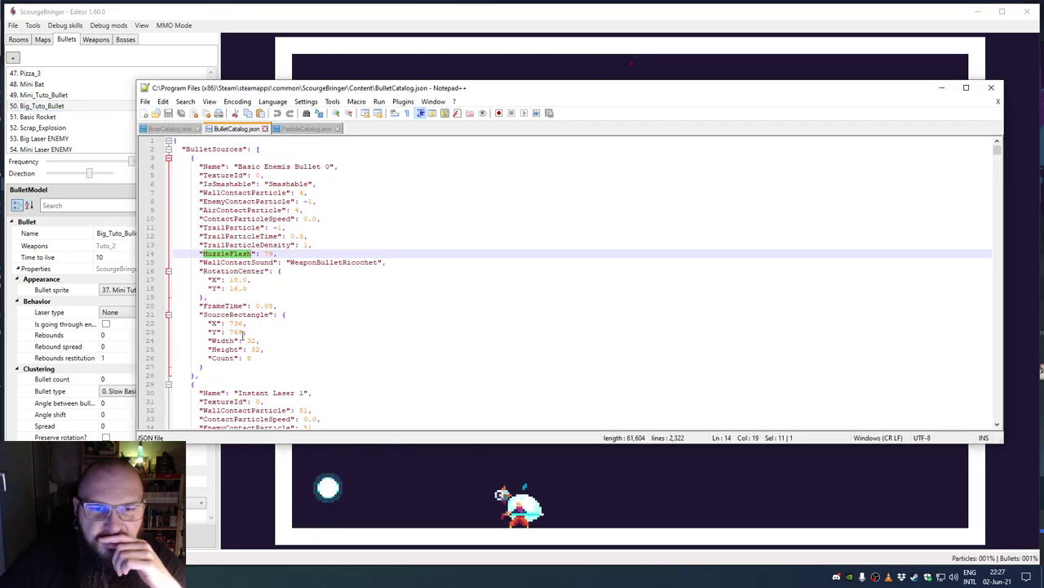
left_click(218, 262)
scroll(244, 295, "down", 15)
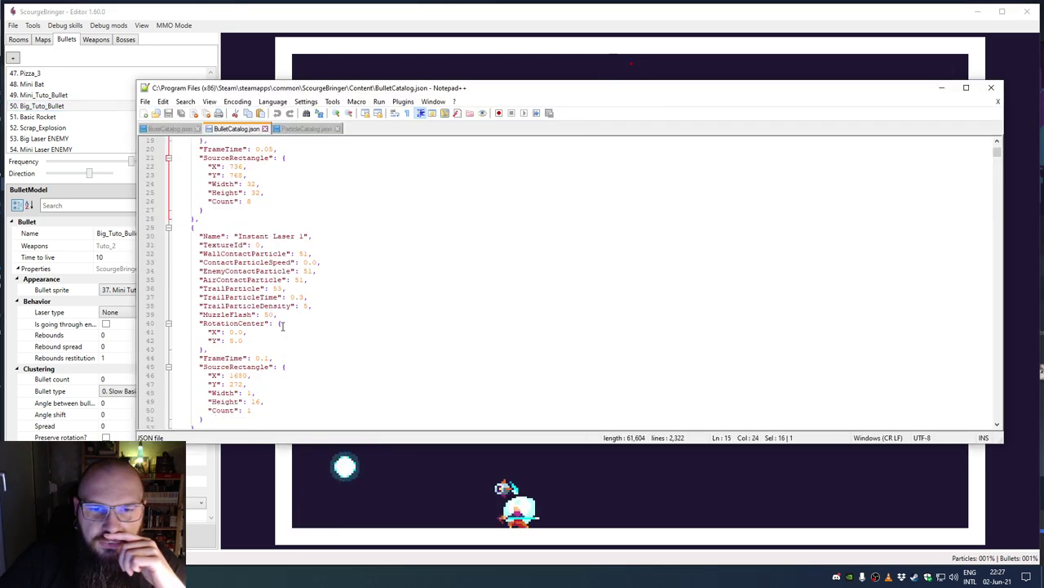
double_click(292, 299)
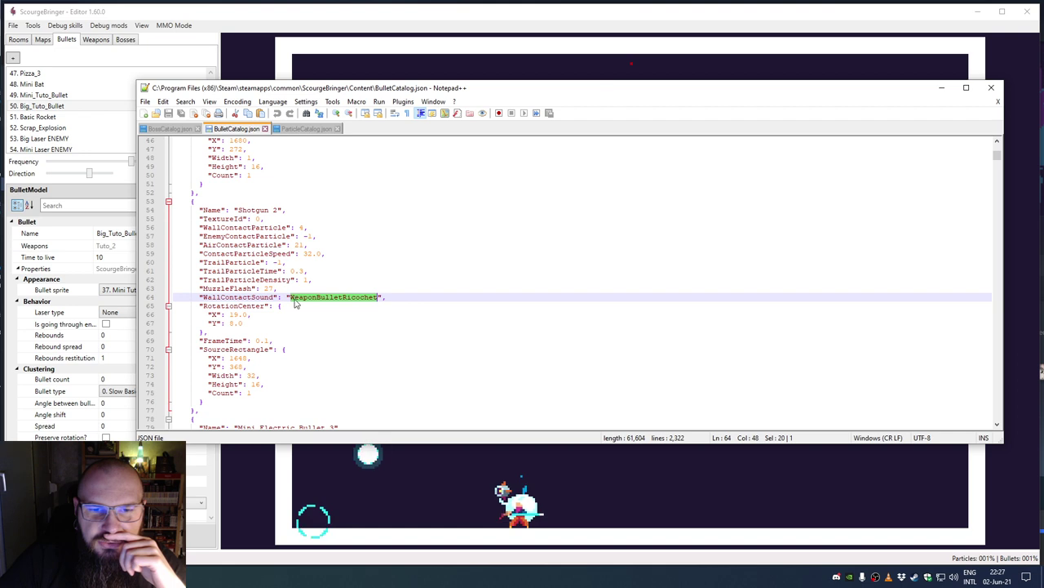
double_click(237, 308)
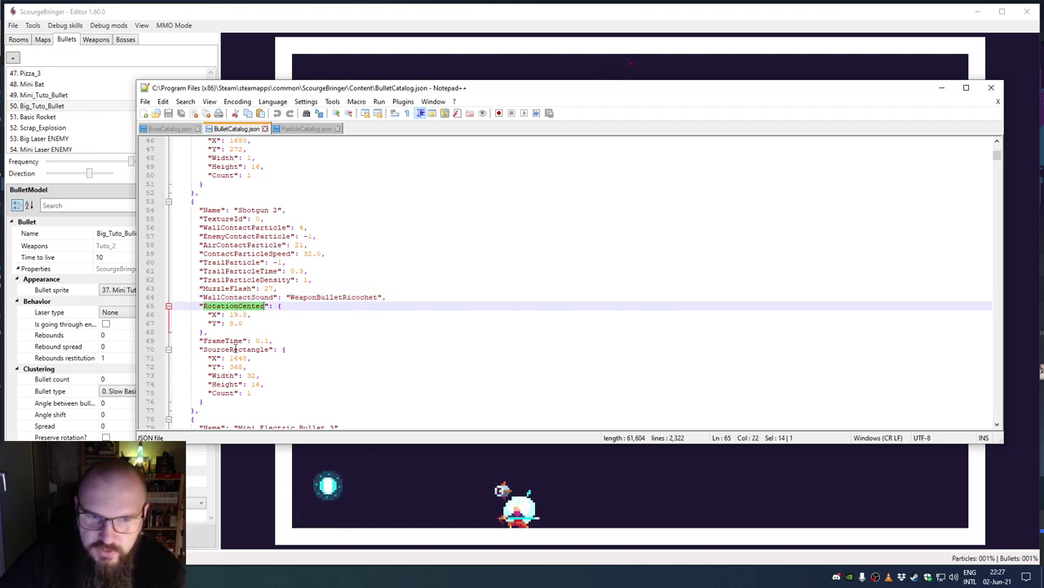
Step: Highlight the Shotgun 2 bullet's FrameTime line, view the animated bullet preview in the ScourgeBringer editor, and return to Notepad++
left_click(226, 341)
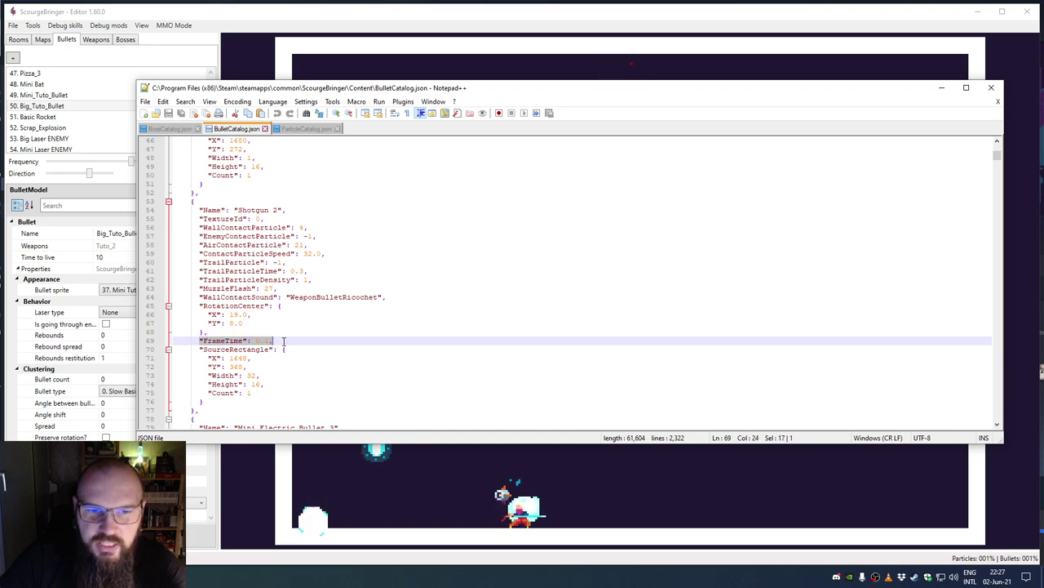
key("alt+Tab")
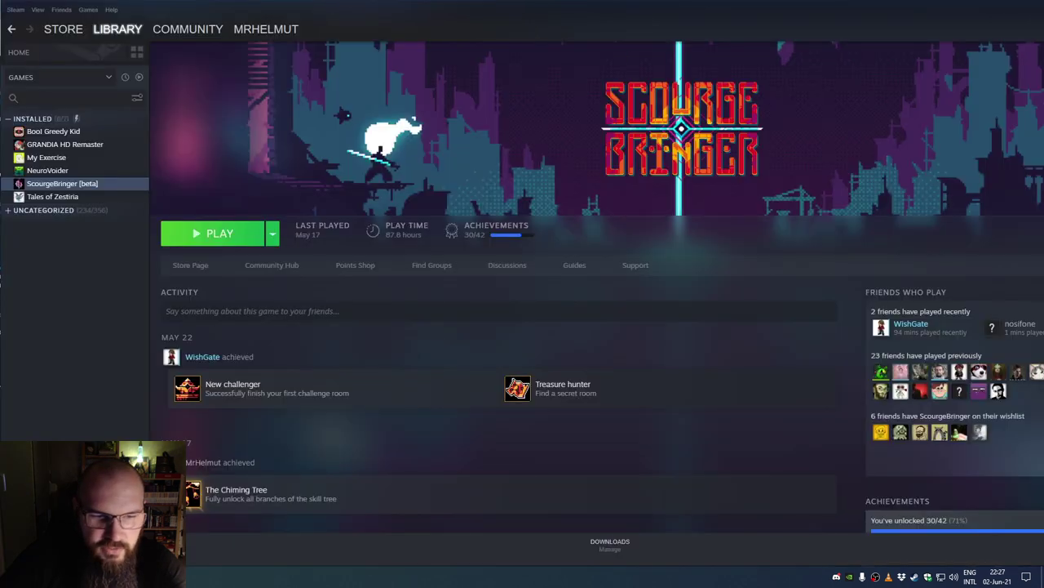
key("alt+Tab")
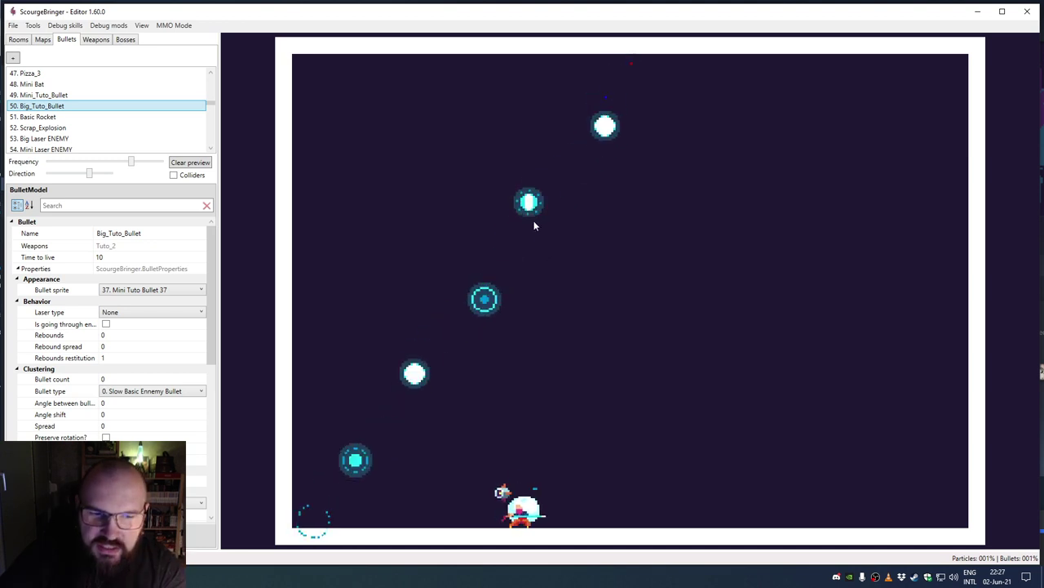
key("alt+Tab")
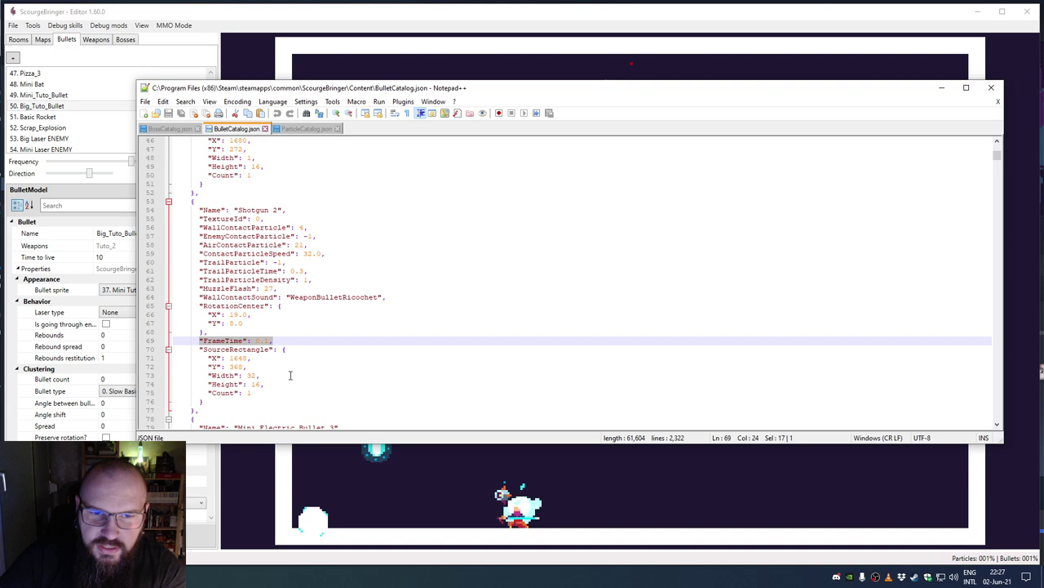
Step: Highlight the Shotgun 2 bullet's SourceRectangle, its frame Count value and the FrameTime line
left_click(206, 341)
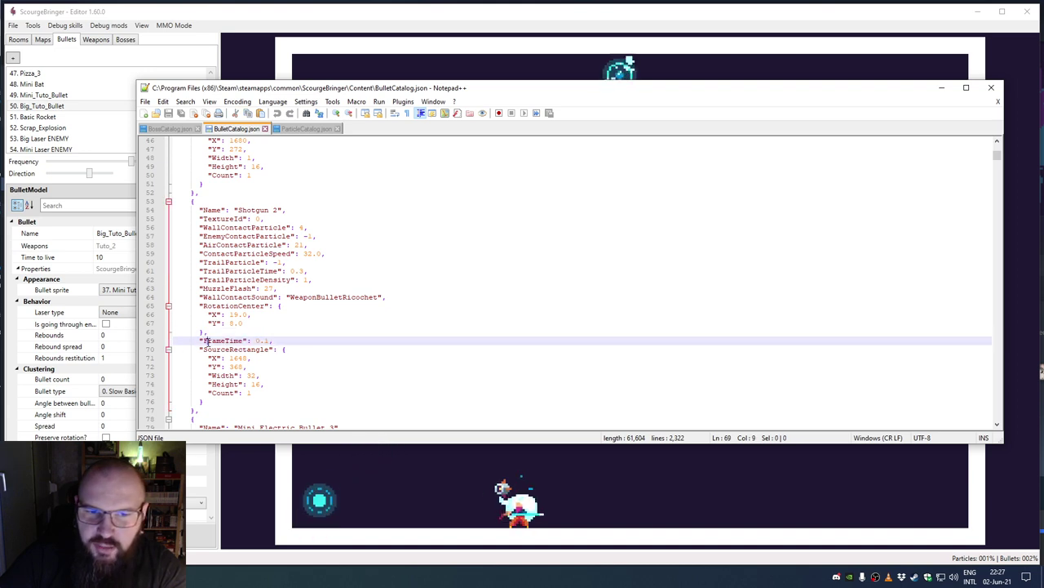
left_click(203, 351)
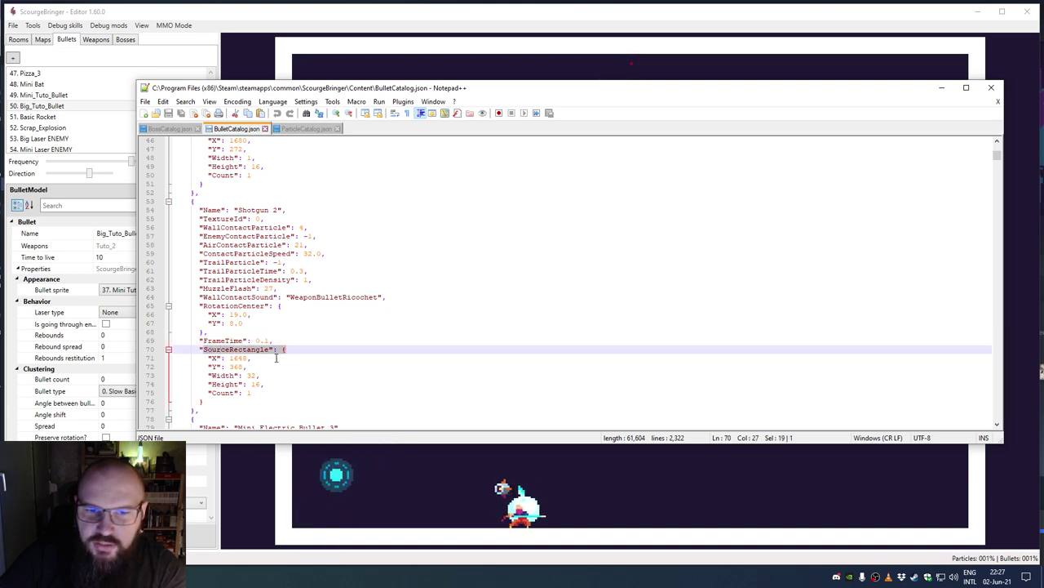
left_click_drag(210, 394, 248, 392)
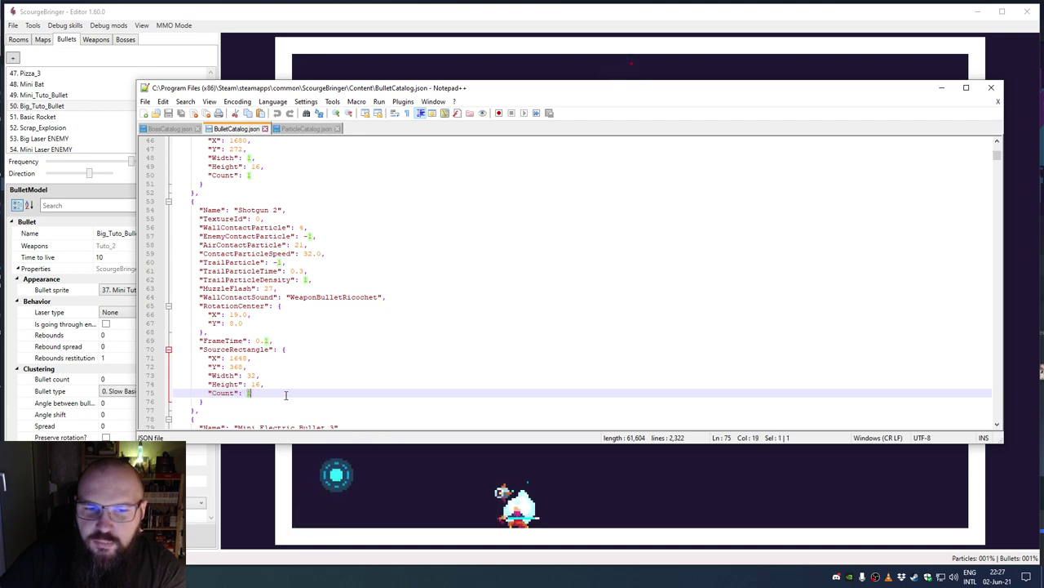
left_click_drag(232, 342, 281, 339)
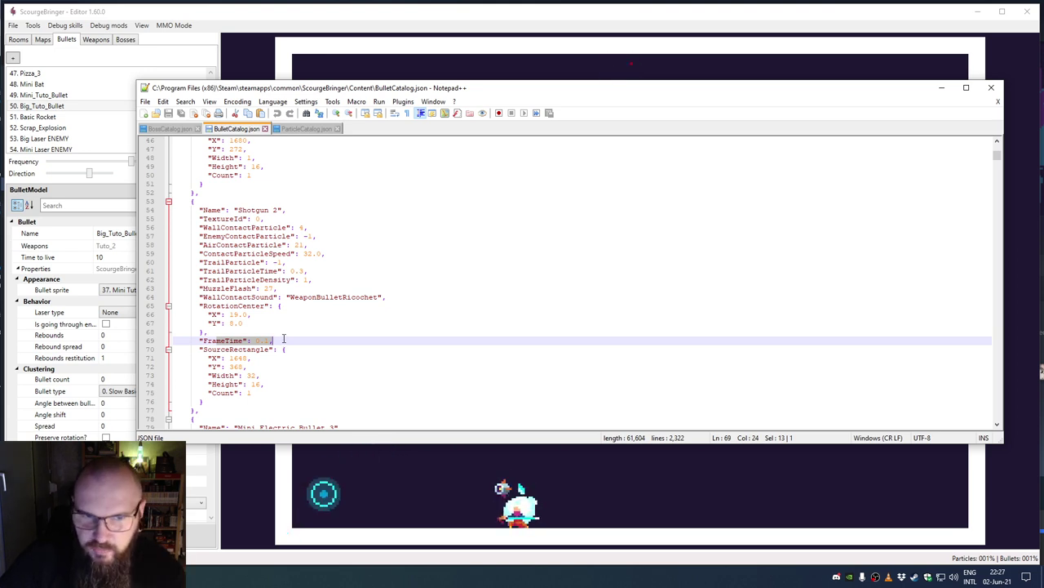
Step: In the ScourgeBringer editor, try the Instant Mini Laser 42 sprite on Big_Tuto_Bullet and set its bullet sprite to Mini_Rocket 43
left_click(206, 29)
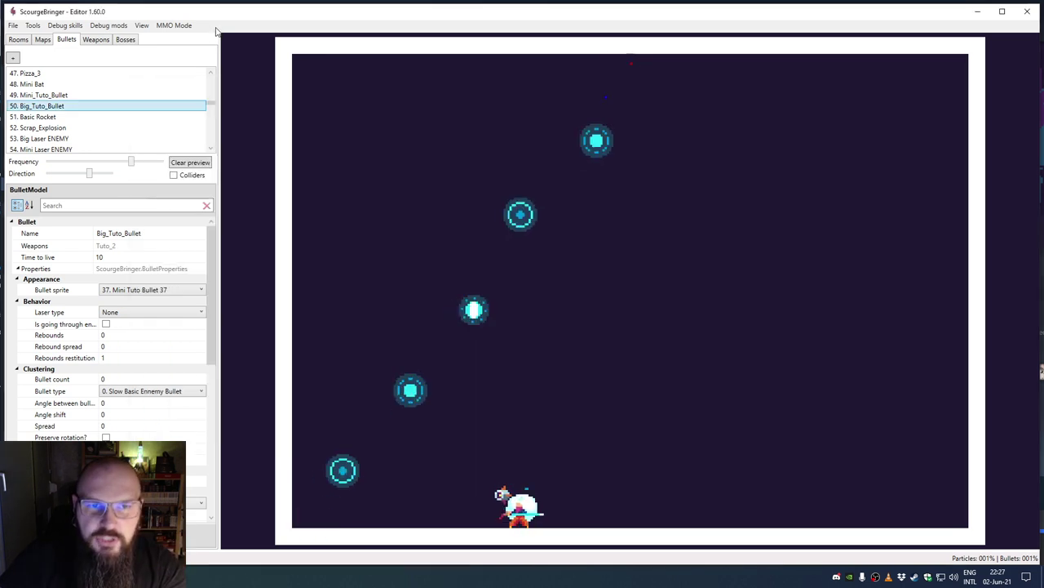
left_click(143, 290)
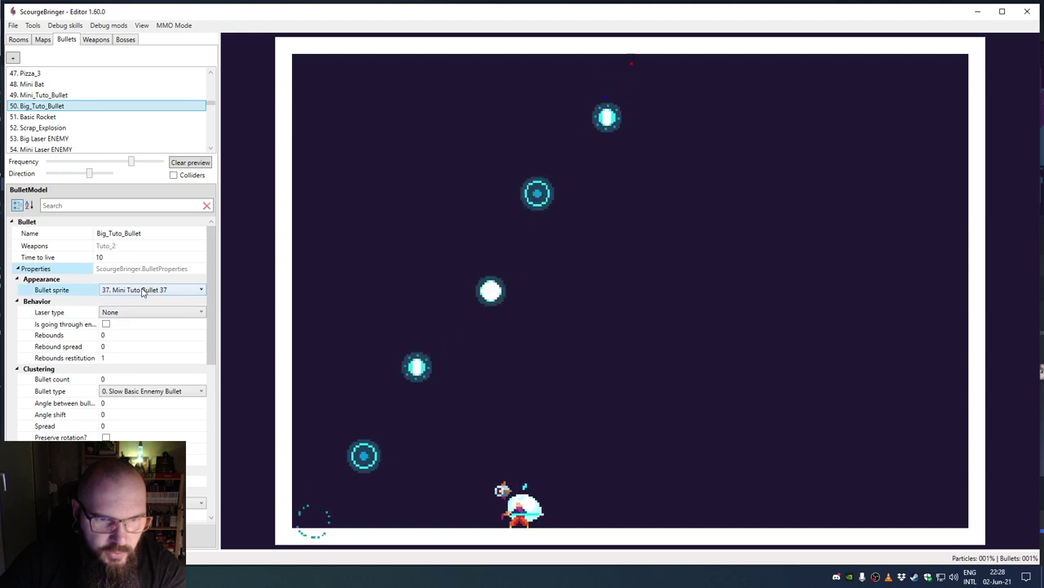
left_click(142, 289)
left_click(163, 355)
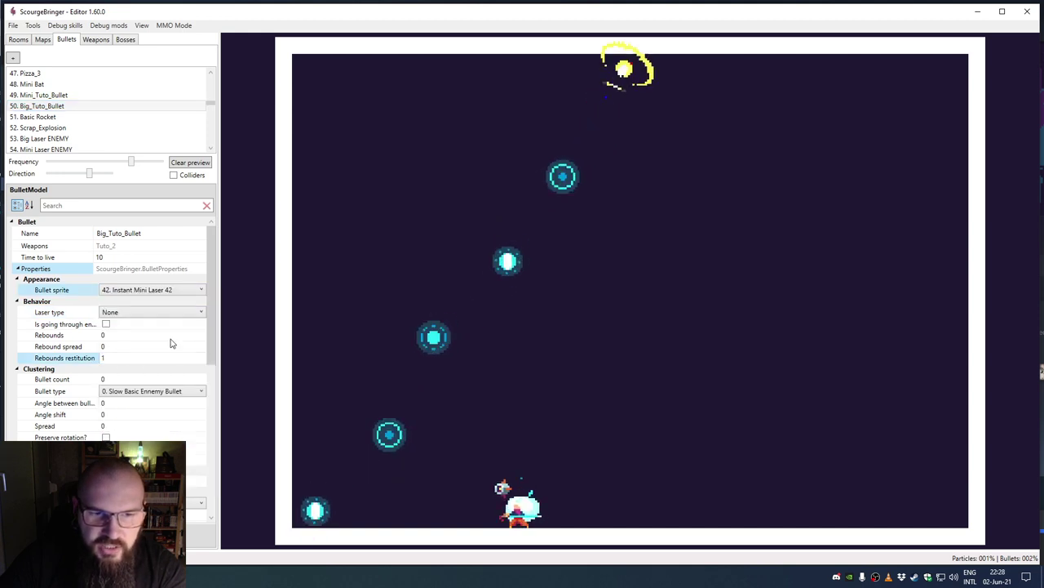
left_click(163, 292)
left_click(157, 302)
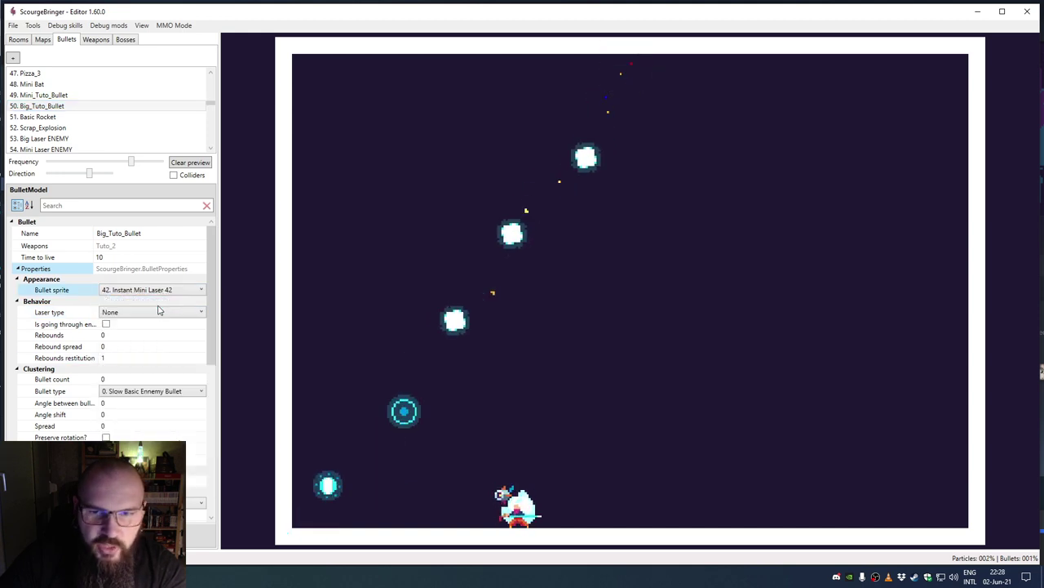
left_click(156, 292)
left_click(147, 320)
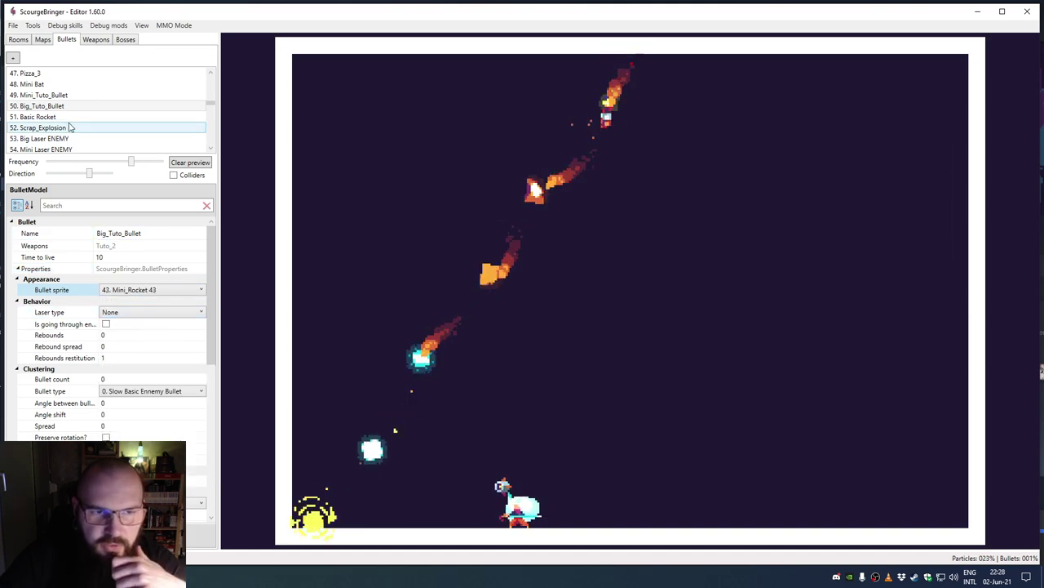
Step: Select the Slow Basic Ennemy Bullet and set its Rebounds to 1
left_click_drag(211, 106, 214, 67)
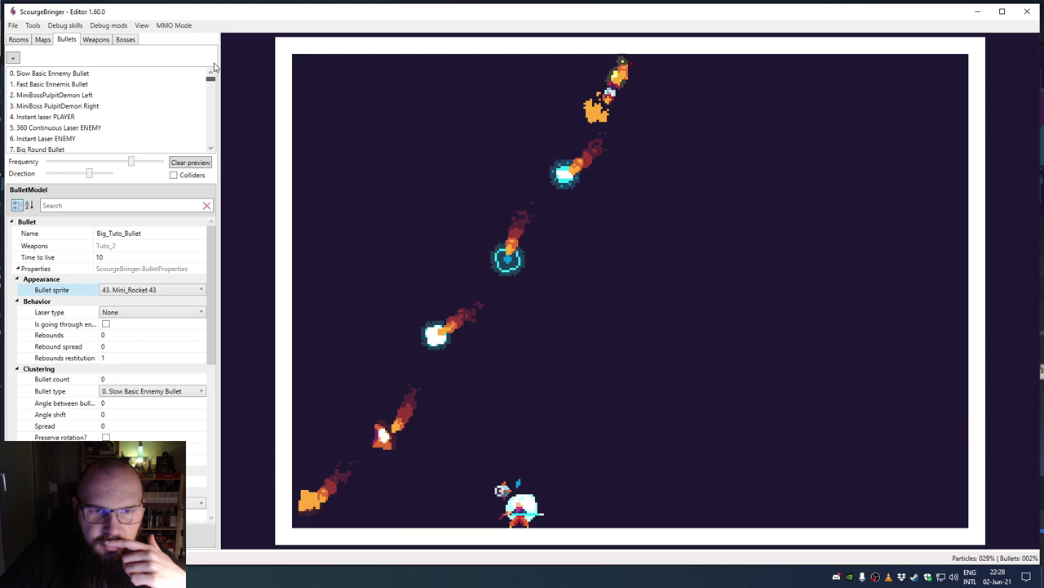
left_click(191, 77)
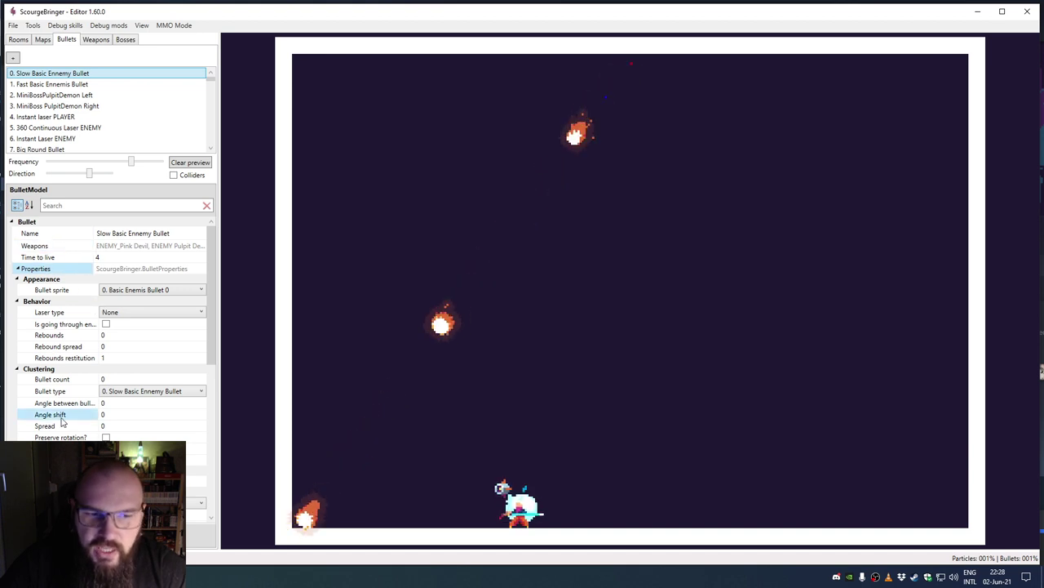
left_click_drag(208, 304, 218, 260)
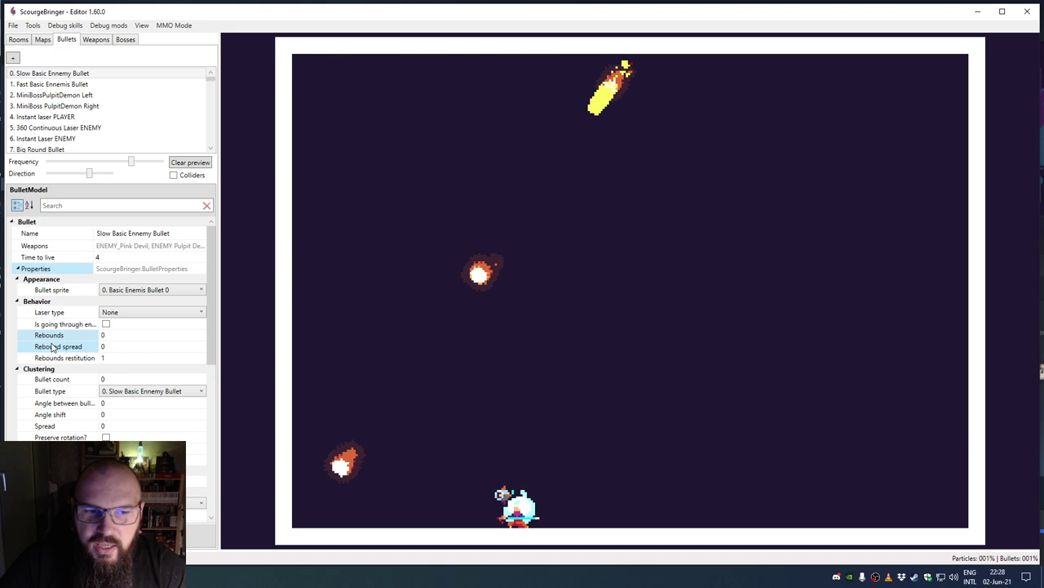
left_click(101, 337)
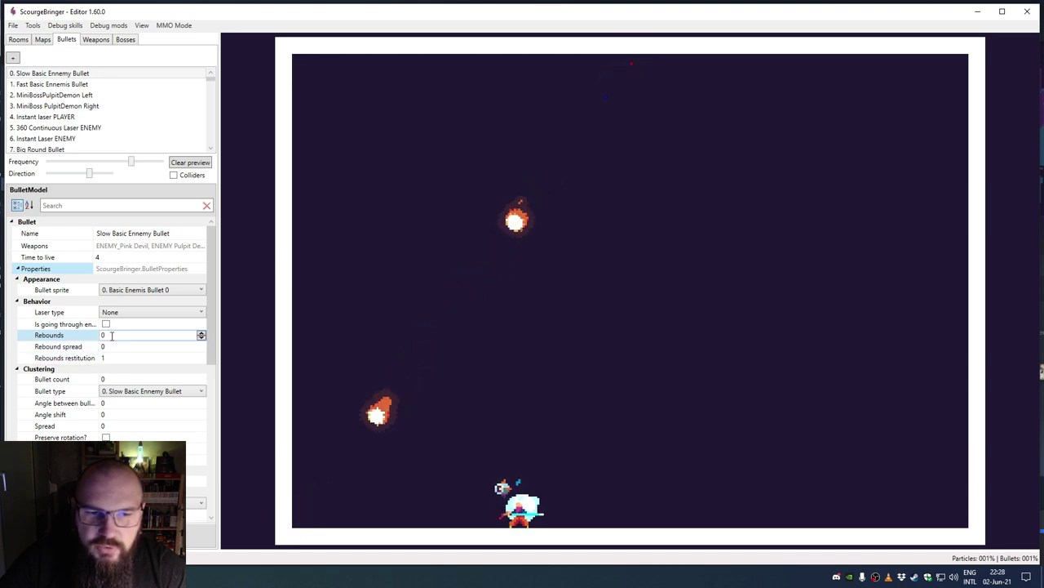
type("1")
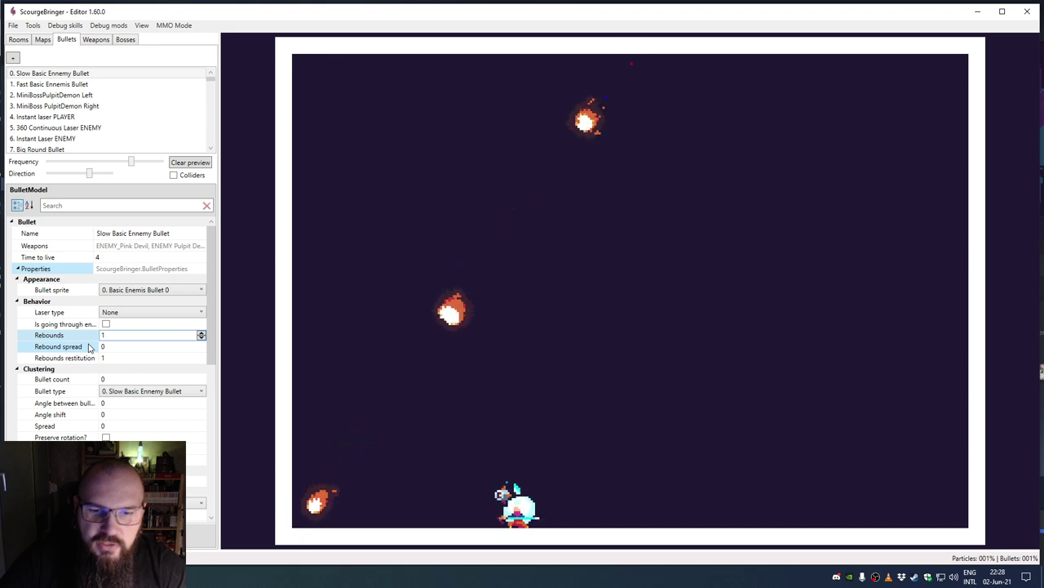
Step: Shift the preview's firing direction slightly and set the Slow Basic Ennemy Bullet's Rebounds to 2
left_click_drag(90, 173, 87, 180)
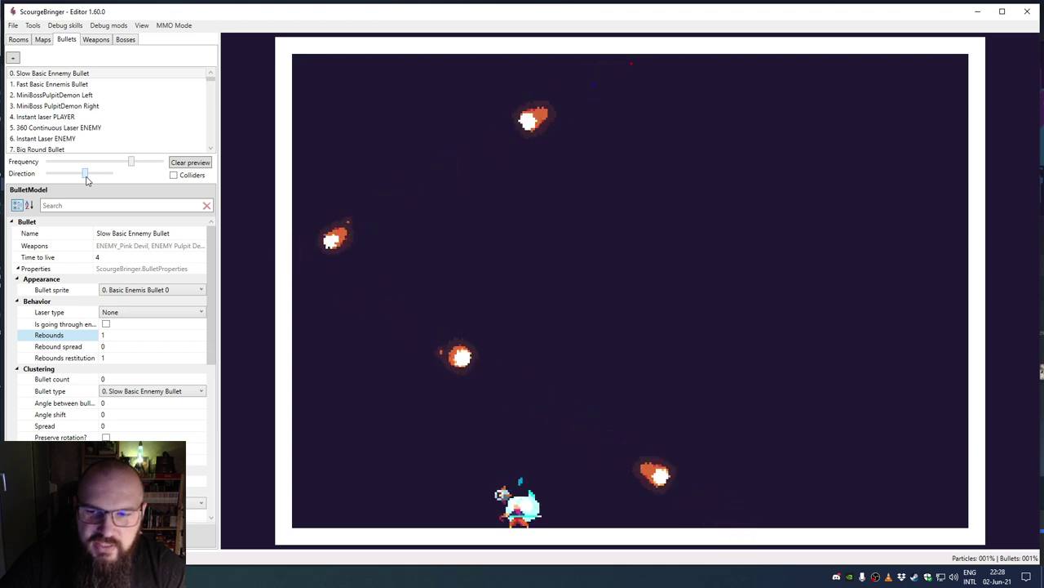
left_click(116, 347)
left_click(147, 335)
type("2")
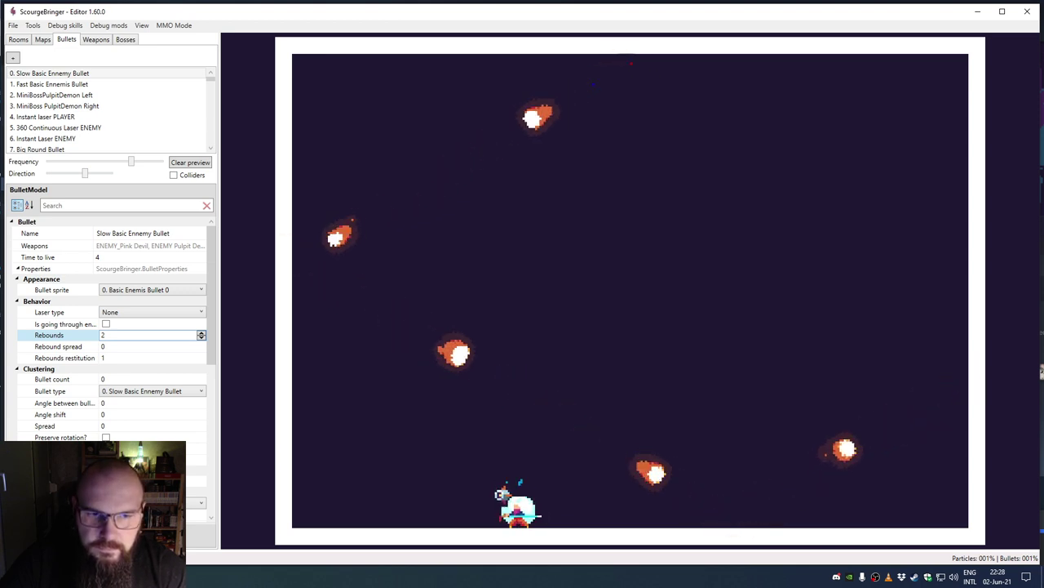
Step: Try a Rebound spread of 90 on the Slow Basic Ennemy Bullet and reset it to 0
left_click(117, 347)
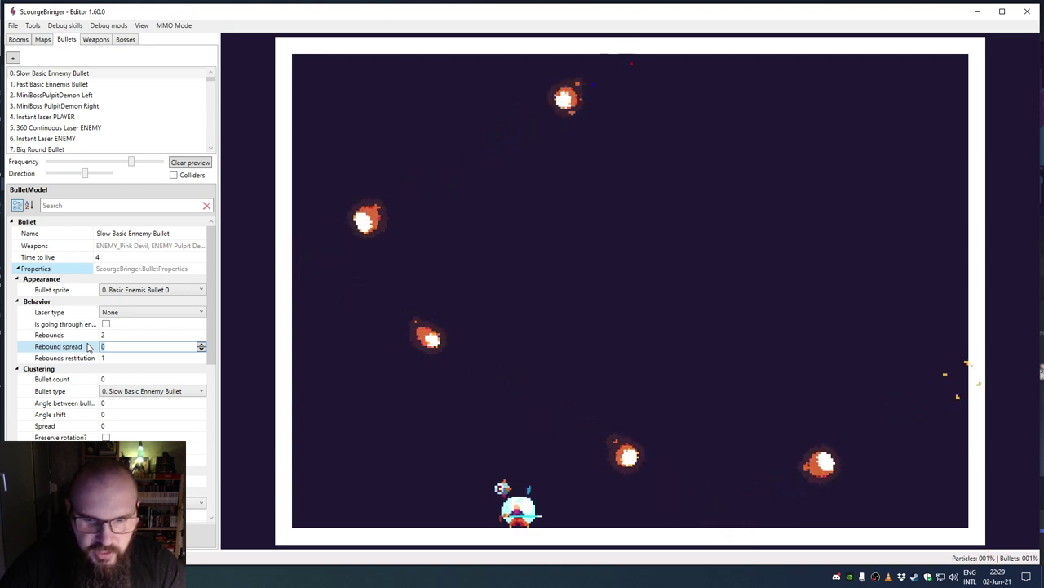
type("90")
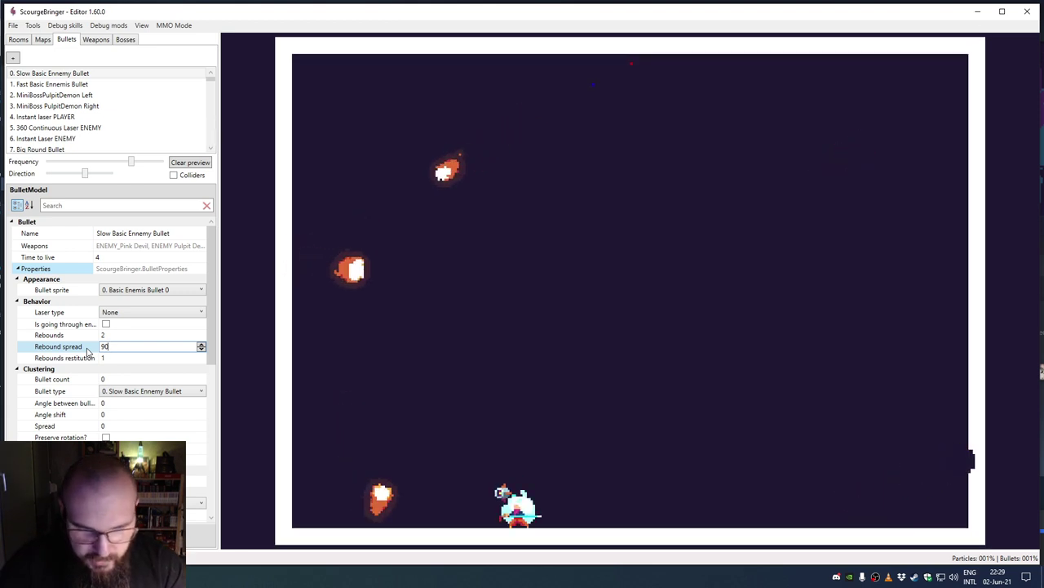
key("BackSpace")
key("BackSpace")
type("0")
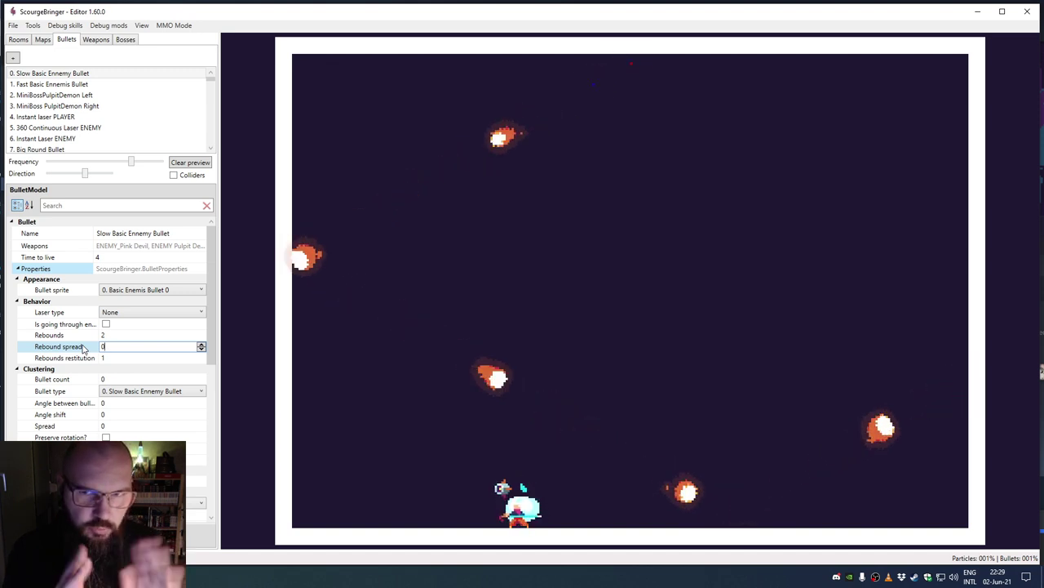
Step: Set the Slow Basic Ennemy Bullet's Rebounds restitution to 0.5
left_click(89, 358)
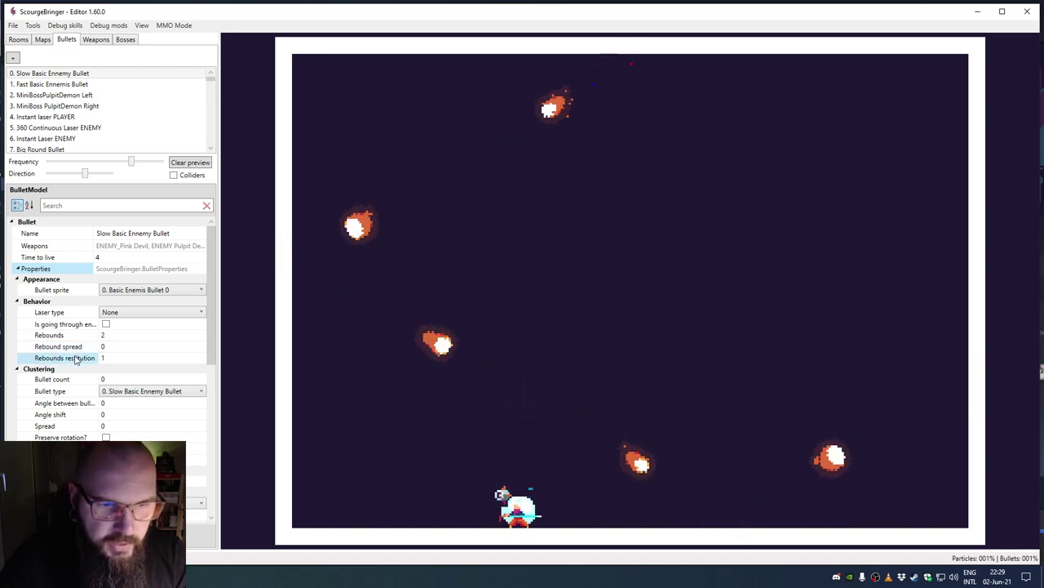
left_click(110, 358)
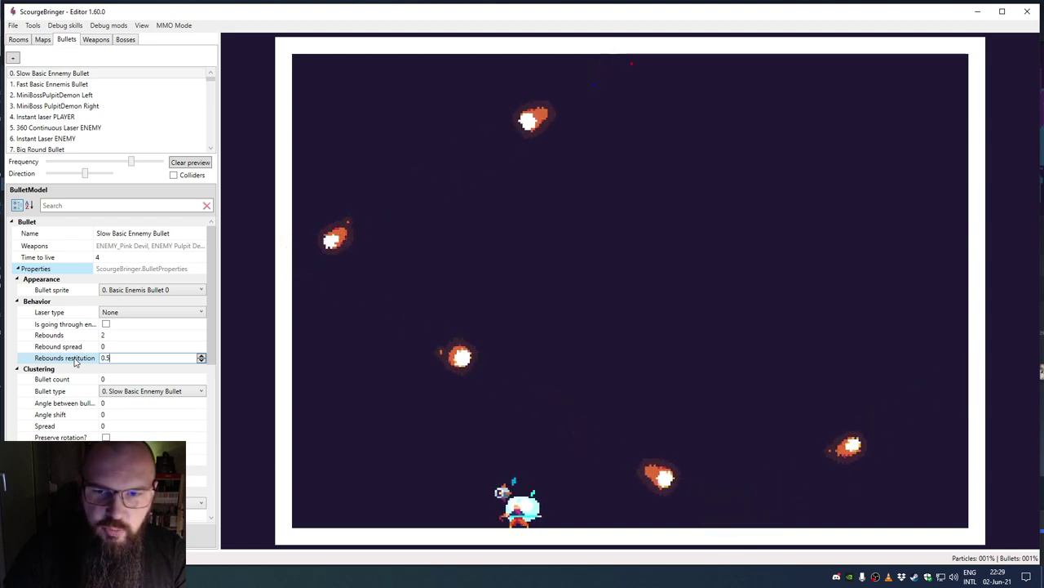
left_click(80, 346)
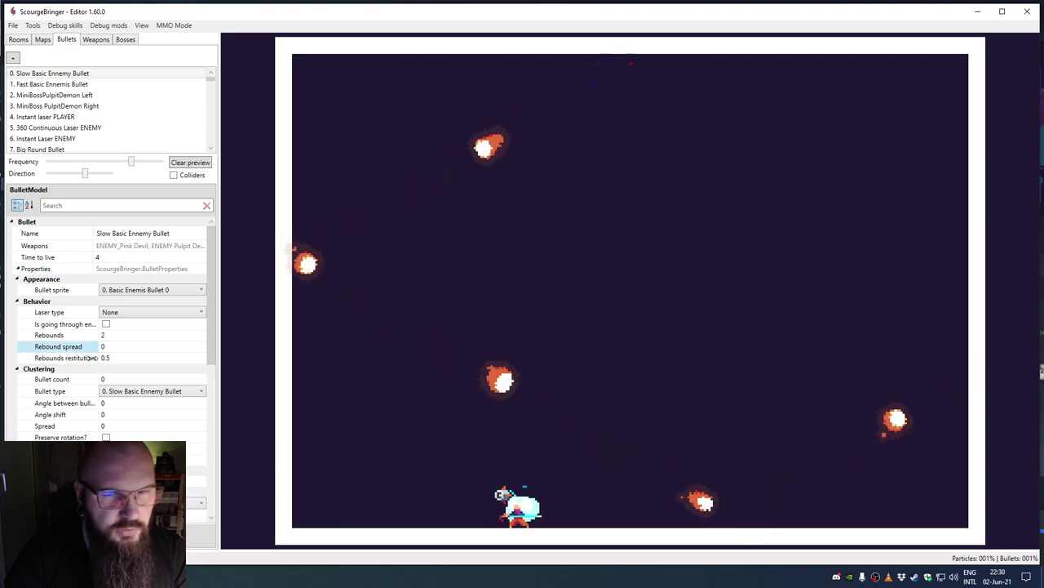
left_click(100, 357)
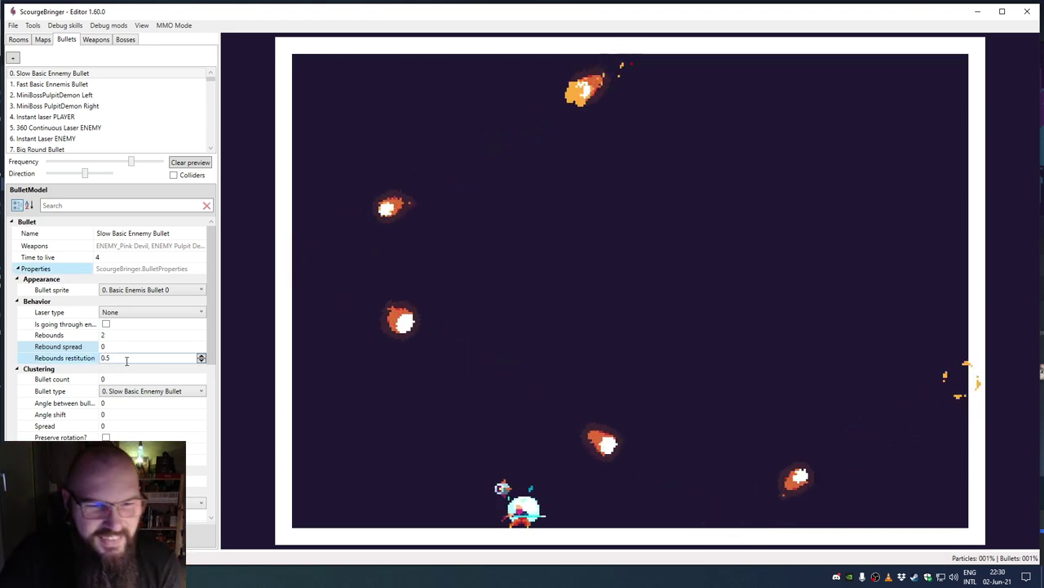
Step: Change the Instant Laser ENEMY bullet's laser type to Sustainable and aim its preview more steeply downward
left_click(49, 312)
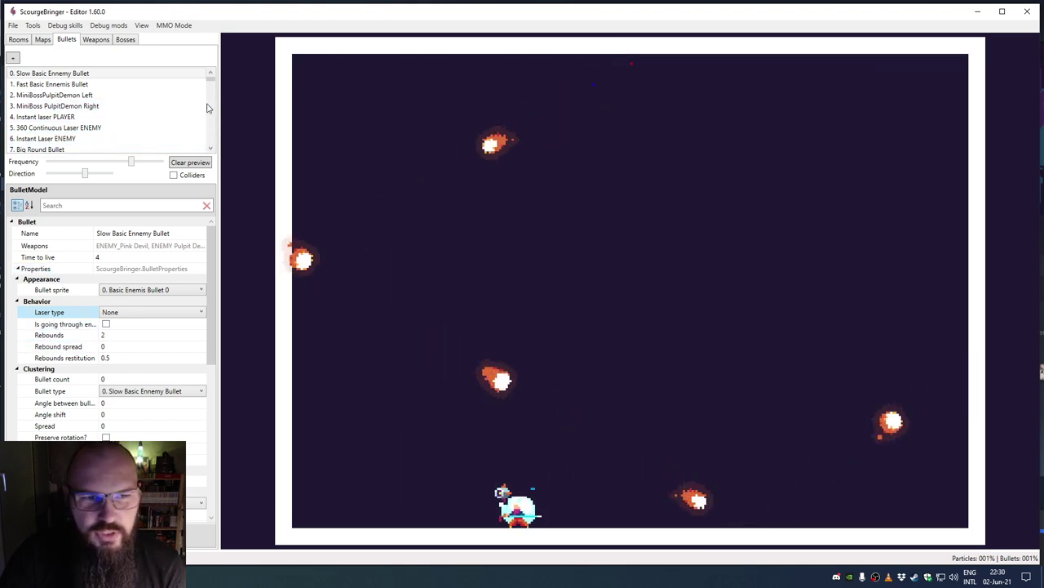
left_click(97, 138)
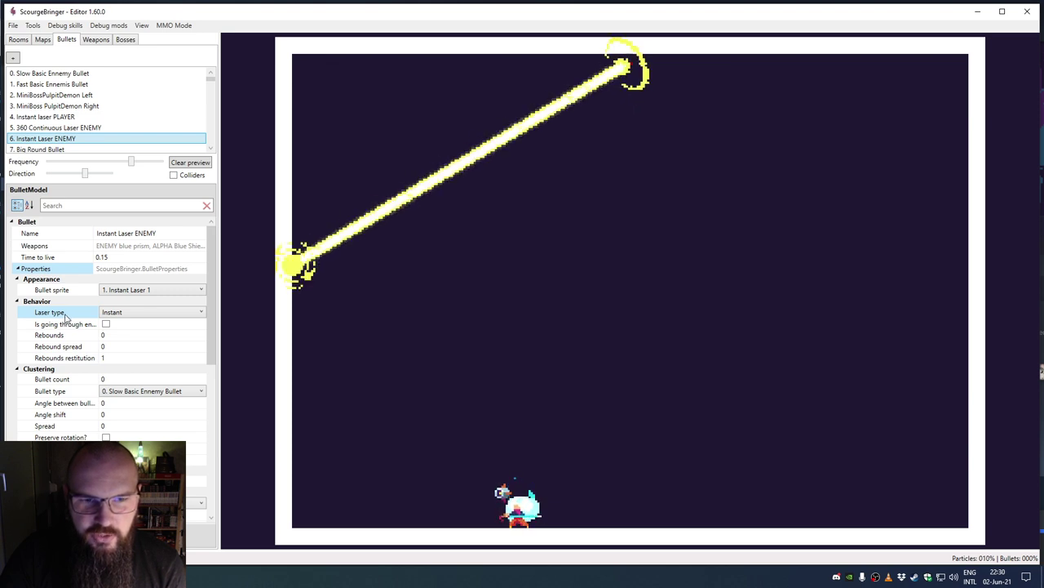
left_click(124, 315)
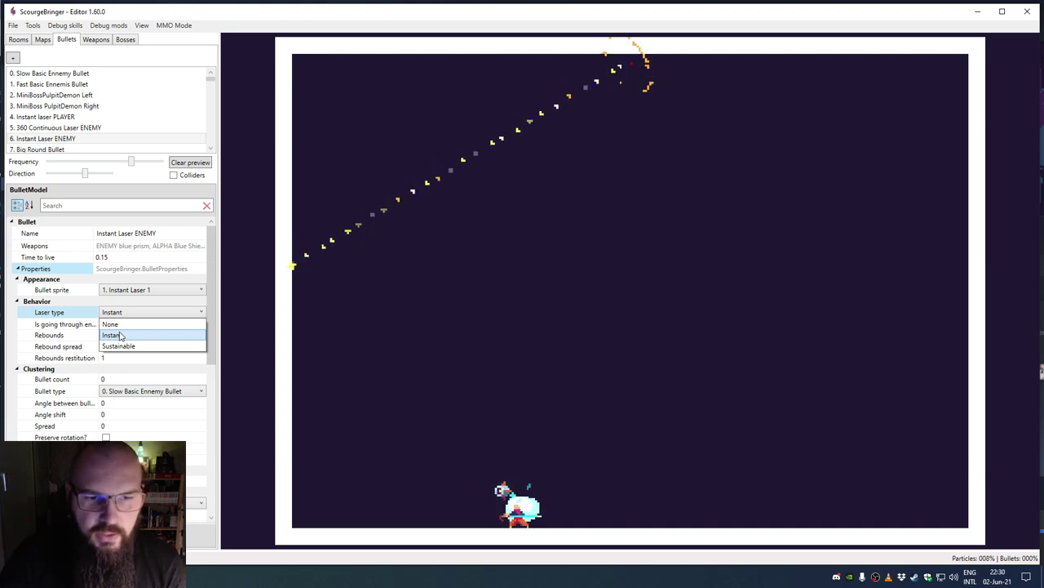
left_click(123, 346)
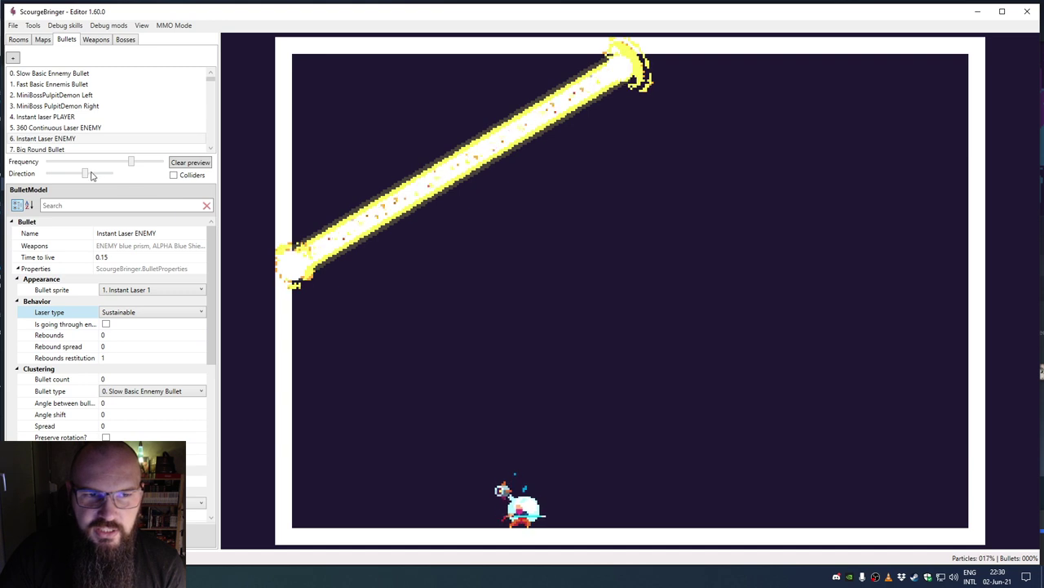
left_click_drag(79, 176, 92, 177)
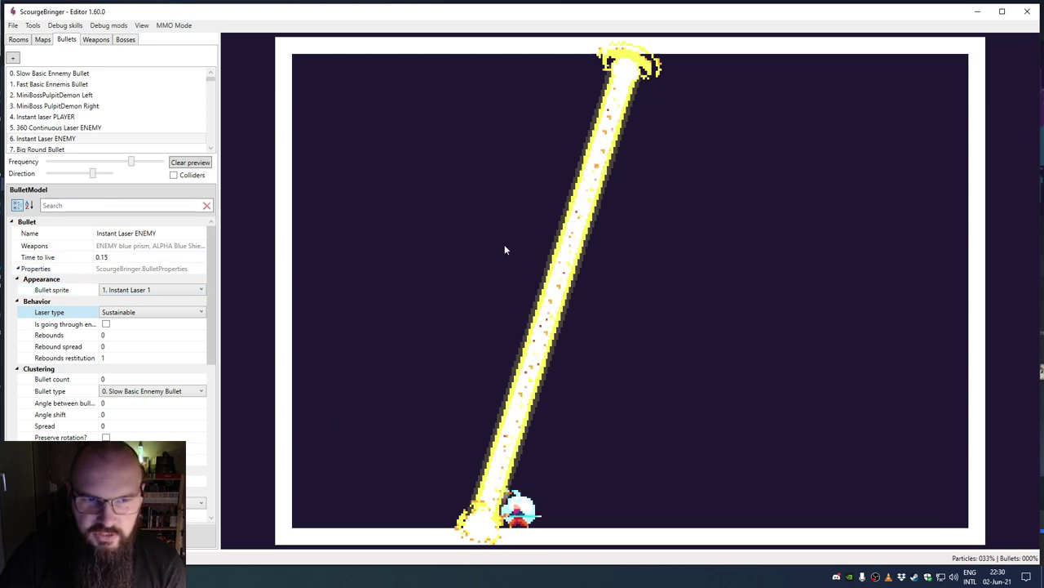
Step: Set the Instant Laser ENEMY's time to live to 0 and clear the preview
left_click(90, 259)
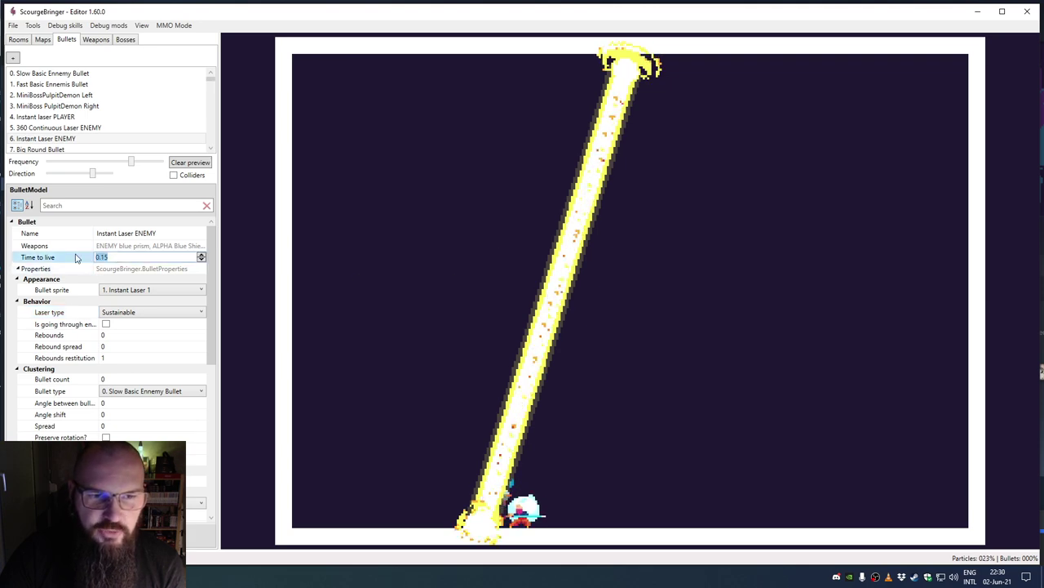
left_click(60, 246)
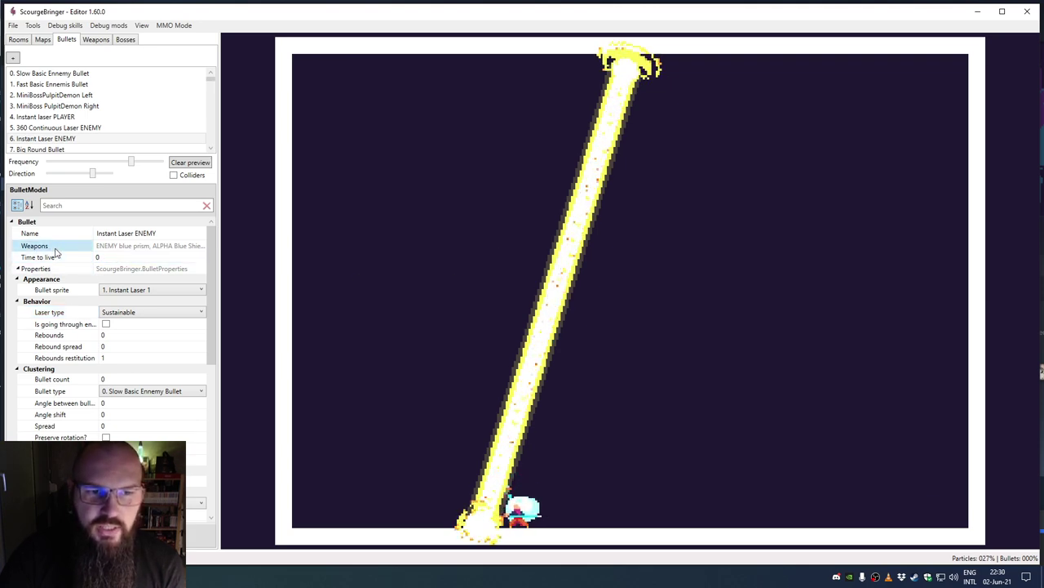
left_click(206, 163)
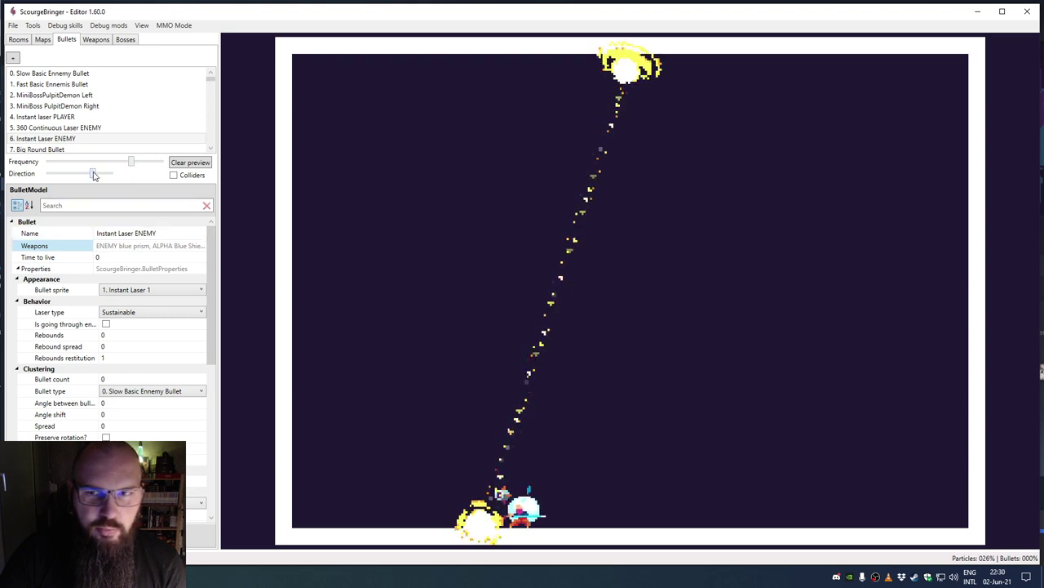
Step: Aim the laser preview at a shallower angle and set the Instant Laser ENEMY's time to live to 0.15
left_click_drag(94, 174, 87, 175)
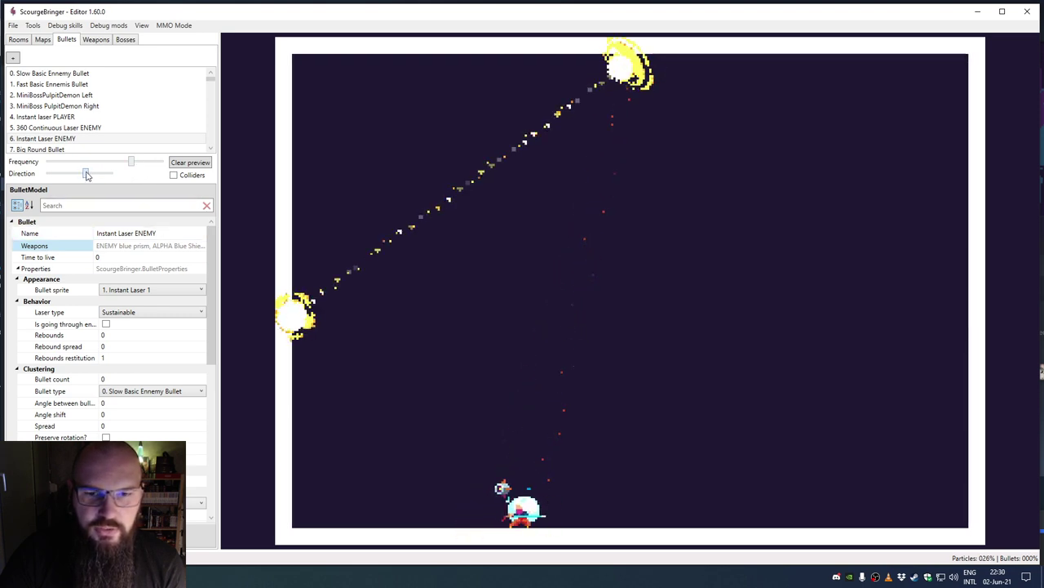
left_click(102, 258)
type(".15")
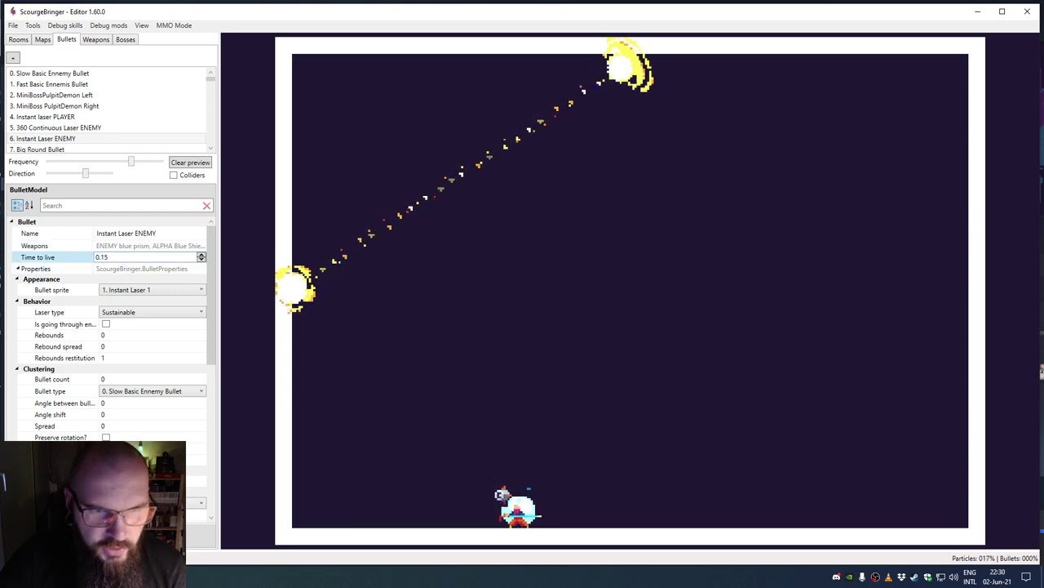
Step: Review the properties and preview of the 360 Continuous Laser ENEMY bullet
left_click(83, 129)
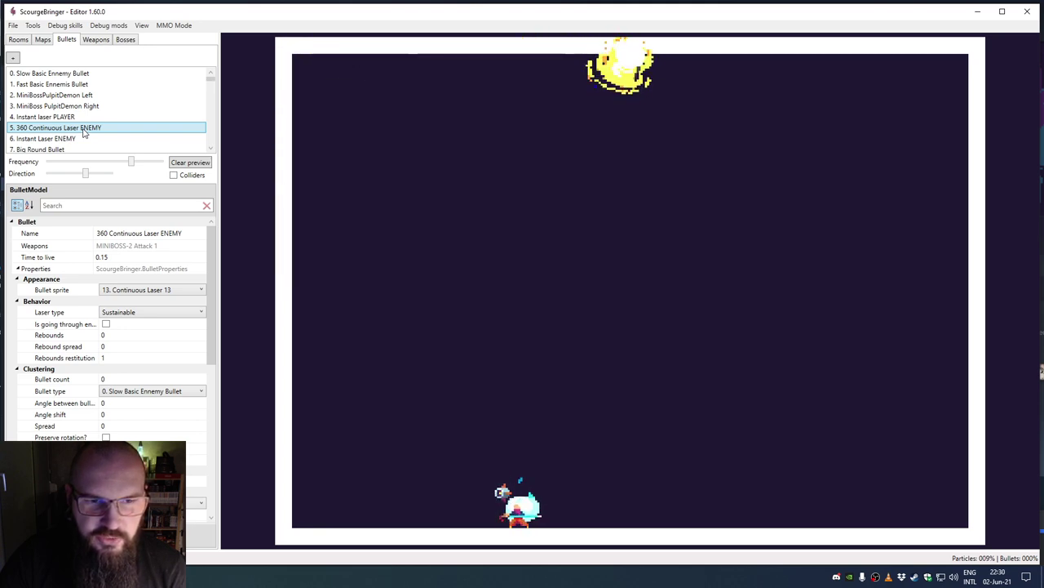
left_click(131, 334)
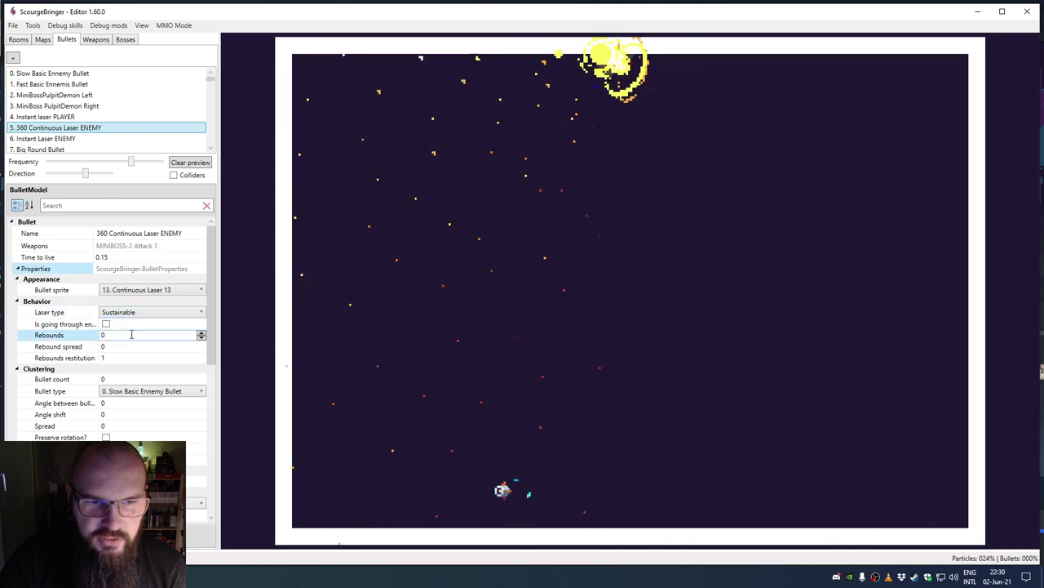
Step: Reselect the Instant Laser ENEMY bullet, check its time to live and set its laser type to Instant
left_click(74, 139)
left_click(103, 257)
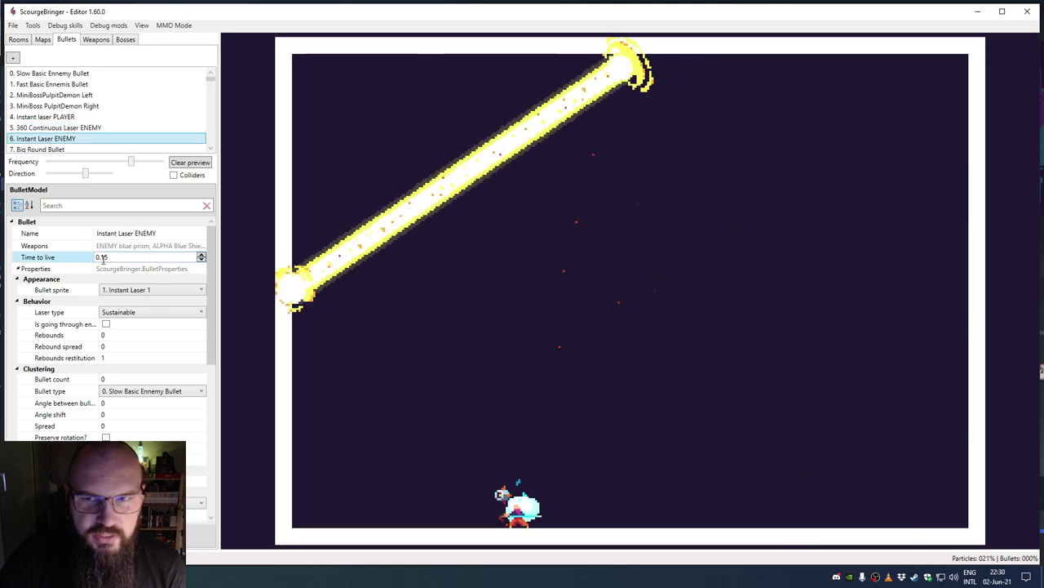
left_click(103, 268)
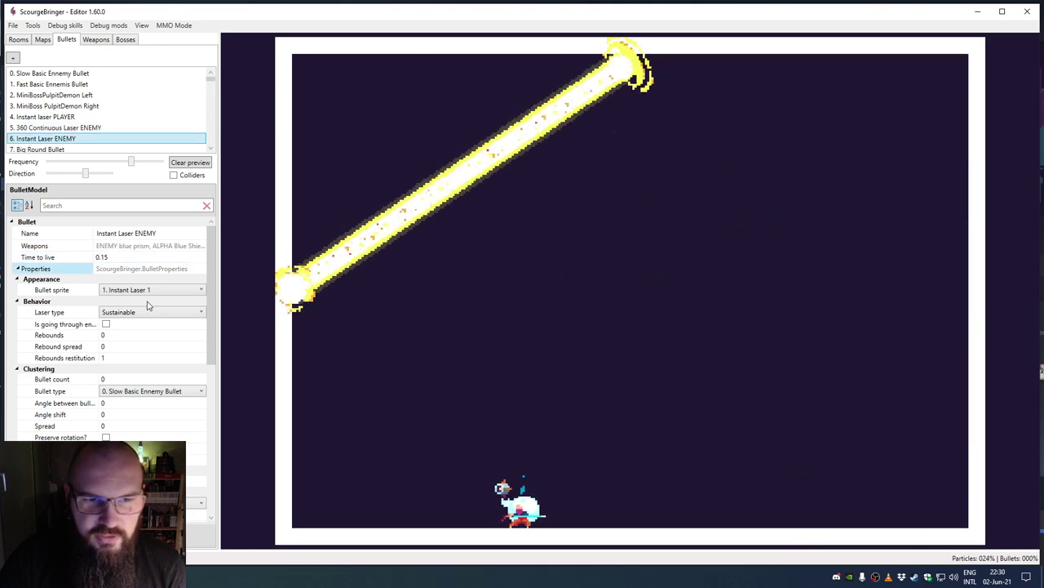
left_click(118, 313)
left_click(118, 313)
left_click(115, 335)
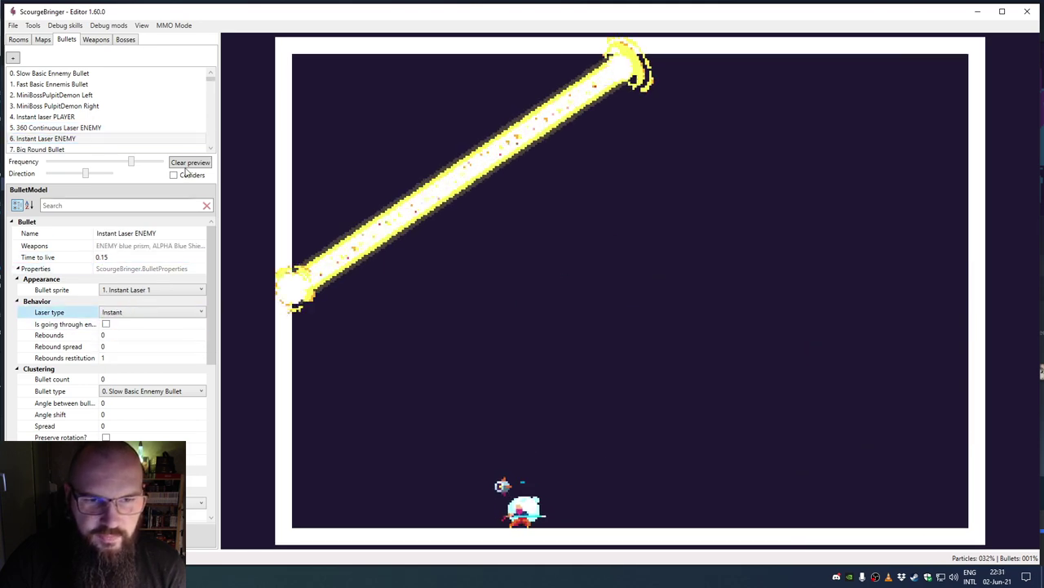
Step: Try time to live values of 0.05 and 0.3 on the Instant Laser ENEMY and restore it to 0.15
left_click(102, 258)
left_click(95, 269)
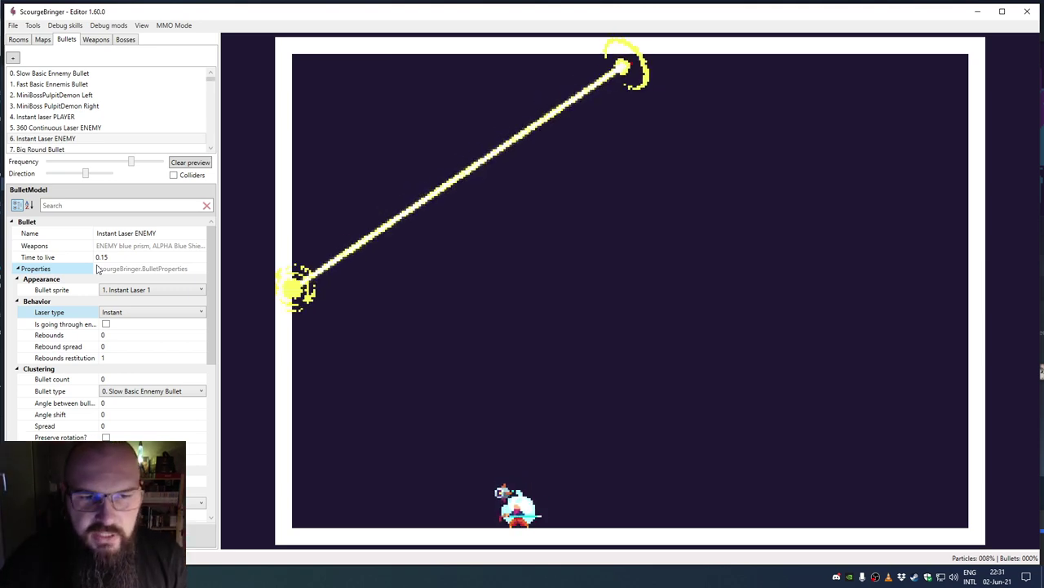
left_click(82, 257)
double_click(104, 258)
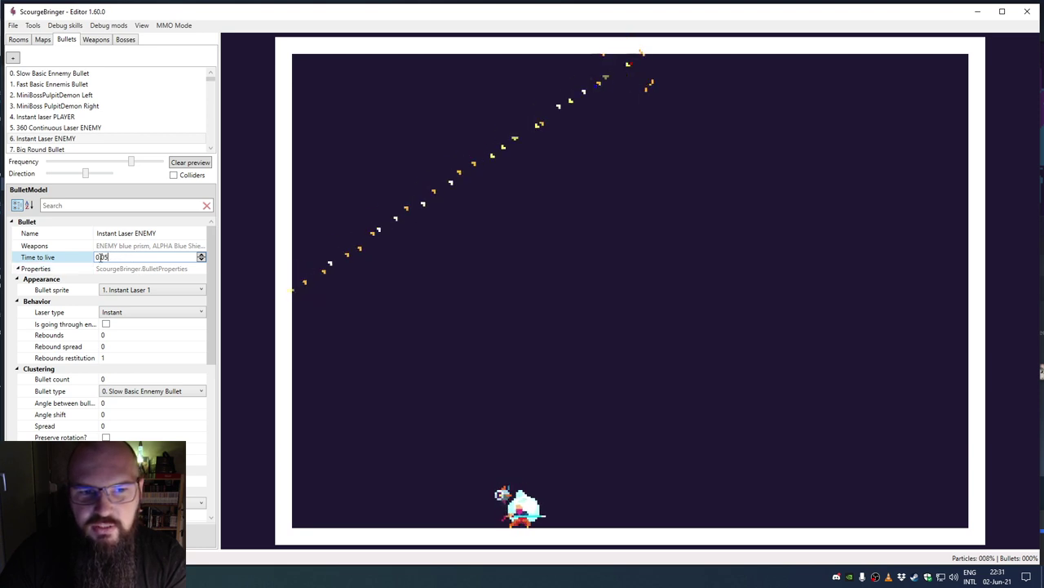
left_click(135, 250)
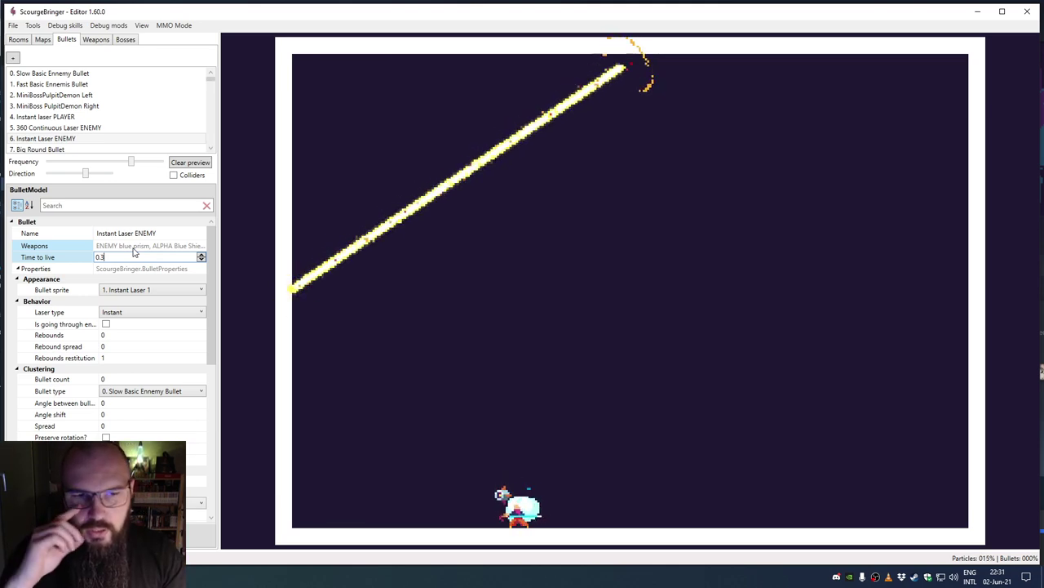
left_click(102, 256)
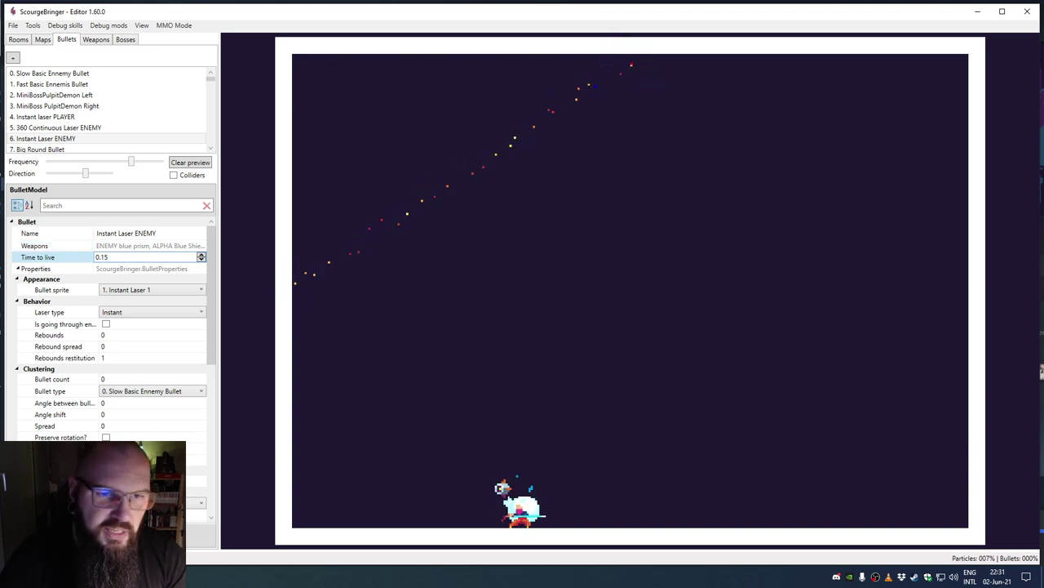
Step: Select the Big Laser PLAYER bullet from the bullet list to preview it
left_click_drag(211, 79, 213, 95)
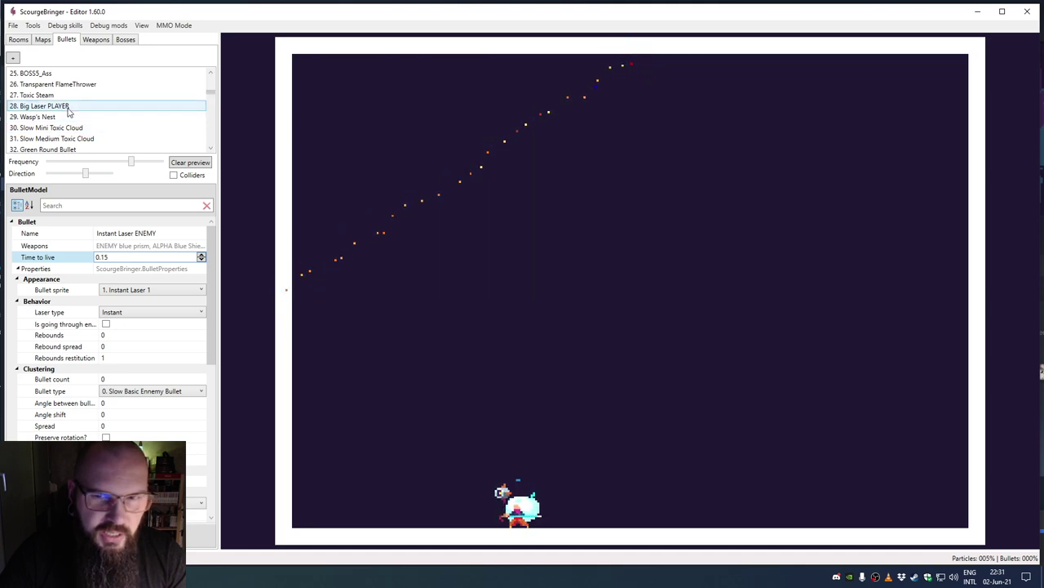
left_click(68, 110)
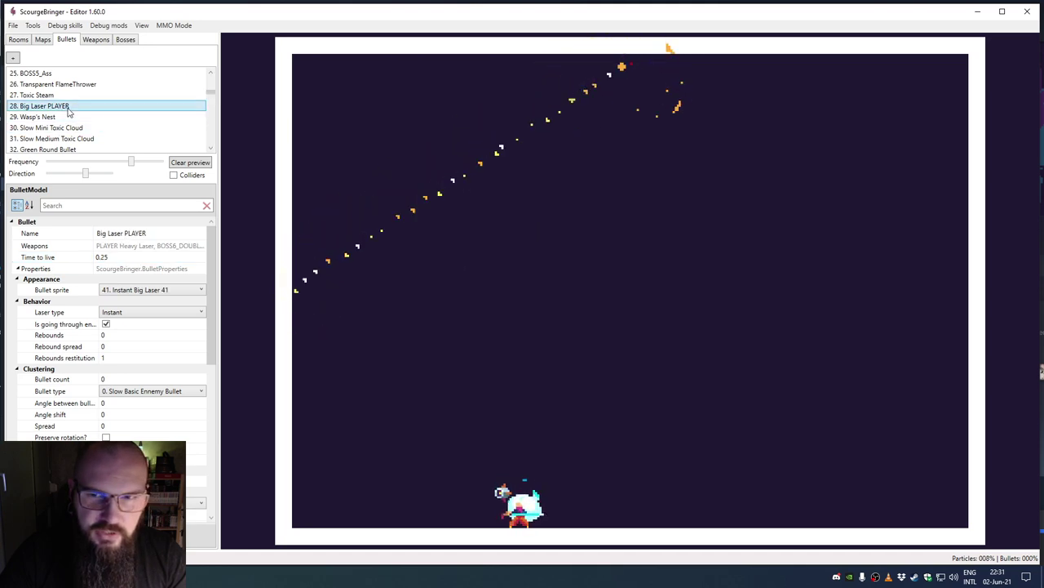
Step: Examine the time to live and the behavior and clustering properties of the Big Laser PLAYER bullet
left_click(116, 257)
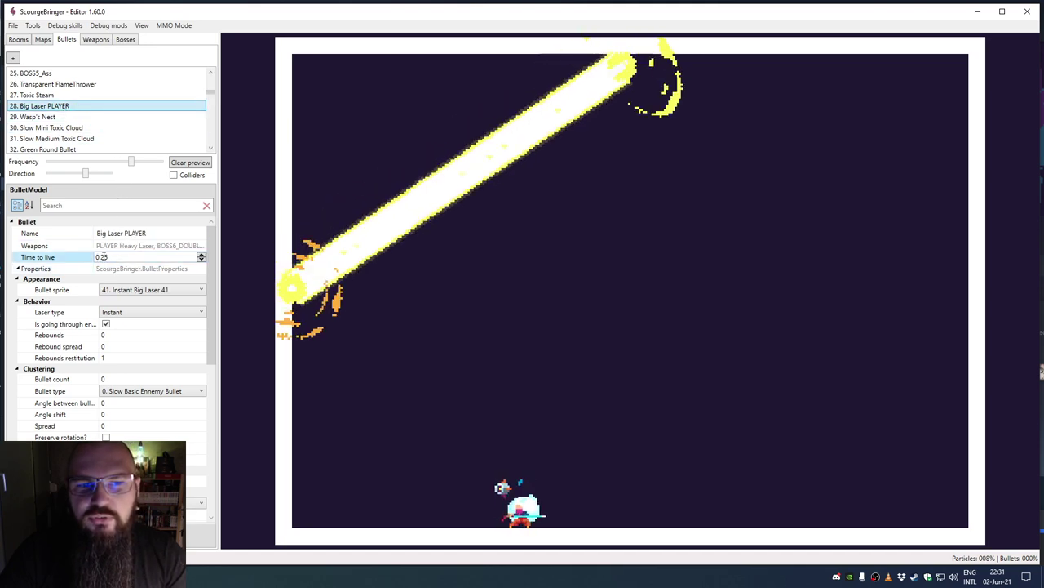
left_click(104, 269)
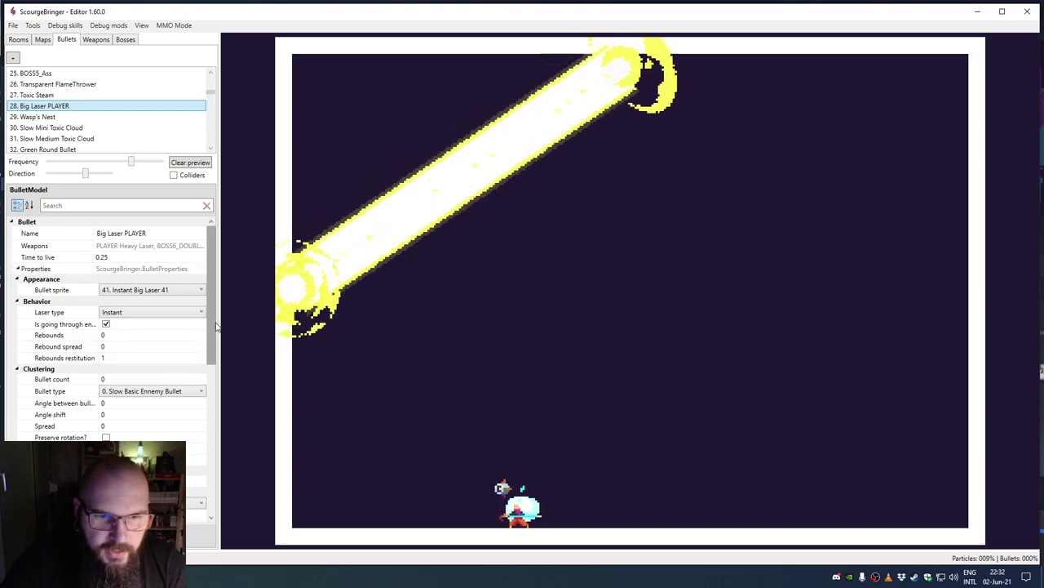
scroll(216, 327, "down", 2)
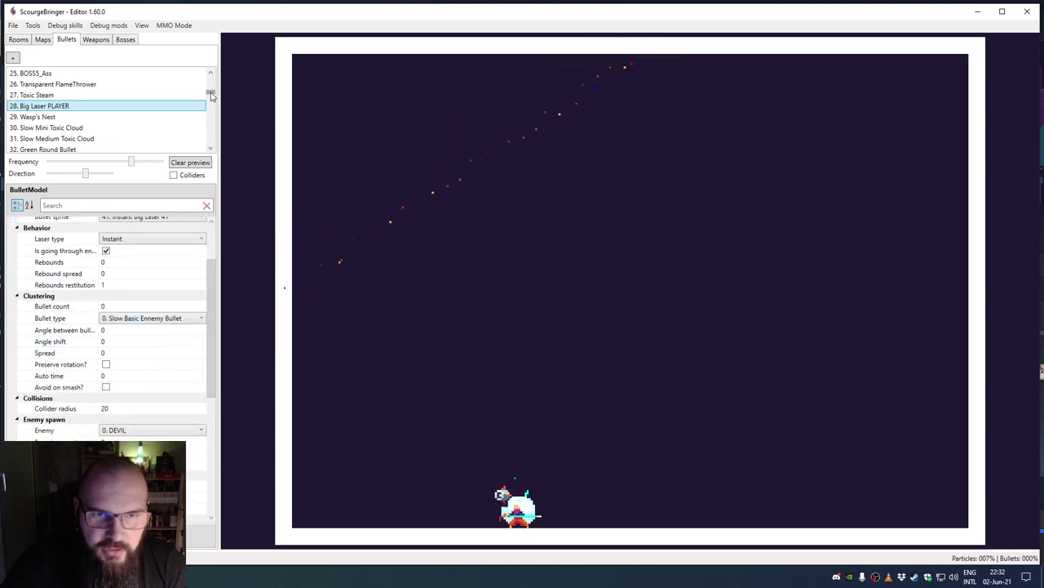
Step: Select the Slow Basic Ennemy Bullet and set its rebounds to 0
left_click_drag(211, 95, 173, 78)
left_click(174, 74)
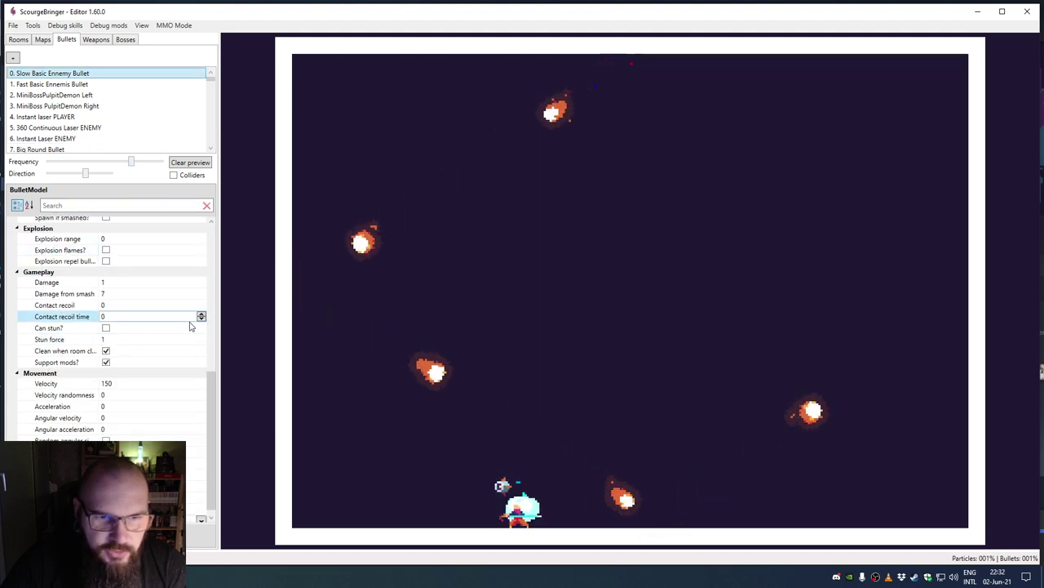
left_click_drag(211, 420, 215, 307)
left_click(123, 297)
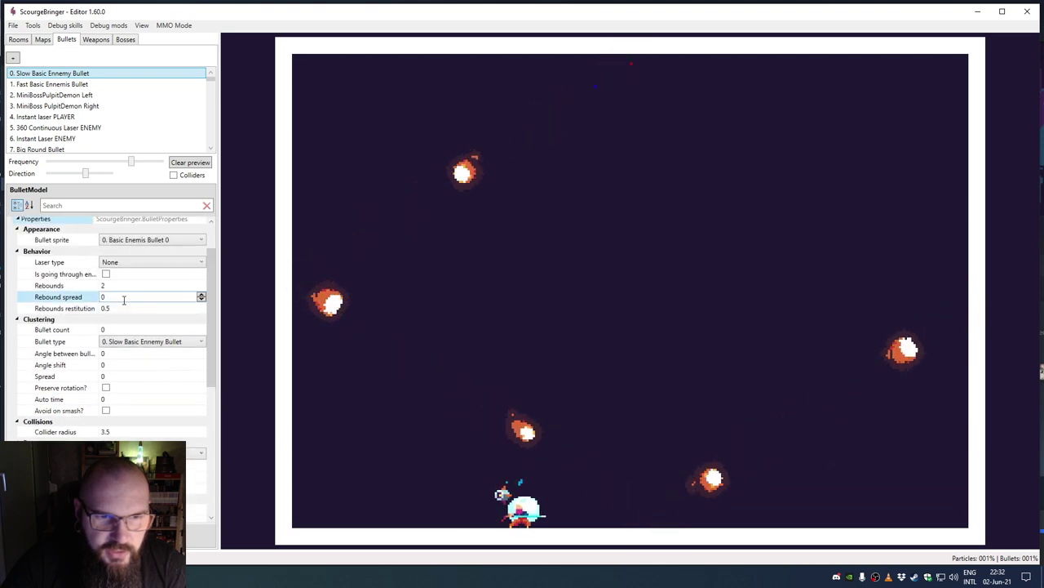
left_click(122, 286)
type("0")
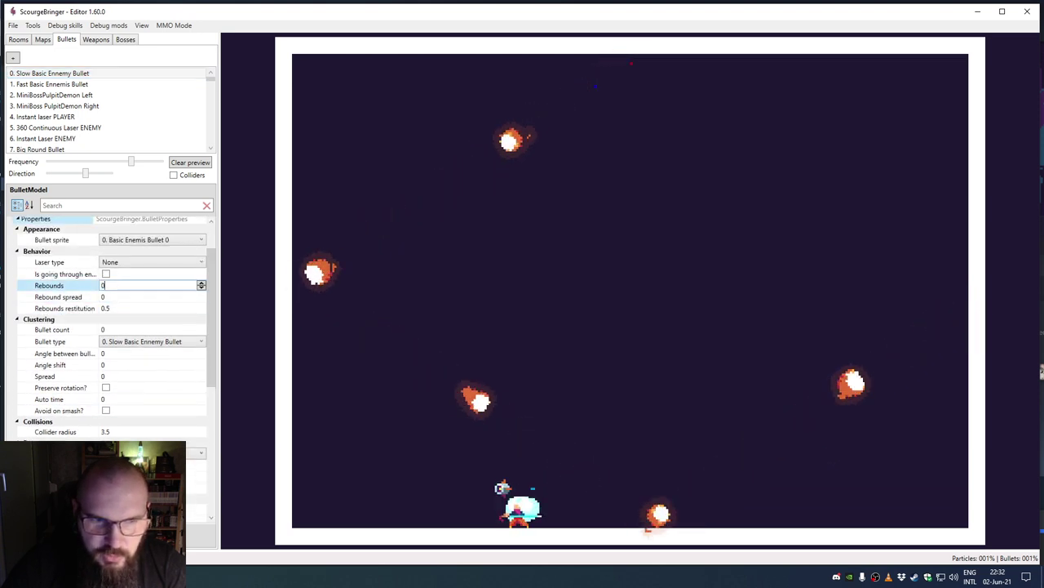
Step: Set the clustering bullet count to 10 and the clustered bullet type to 1. Fast Basic Ennemis Bullet
left_click(149, 329)
key("shift+Tab")
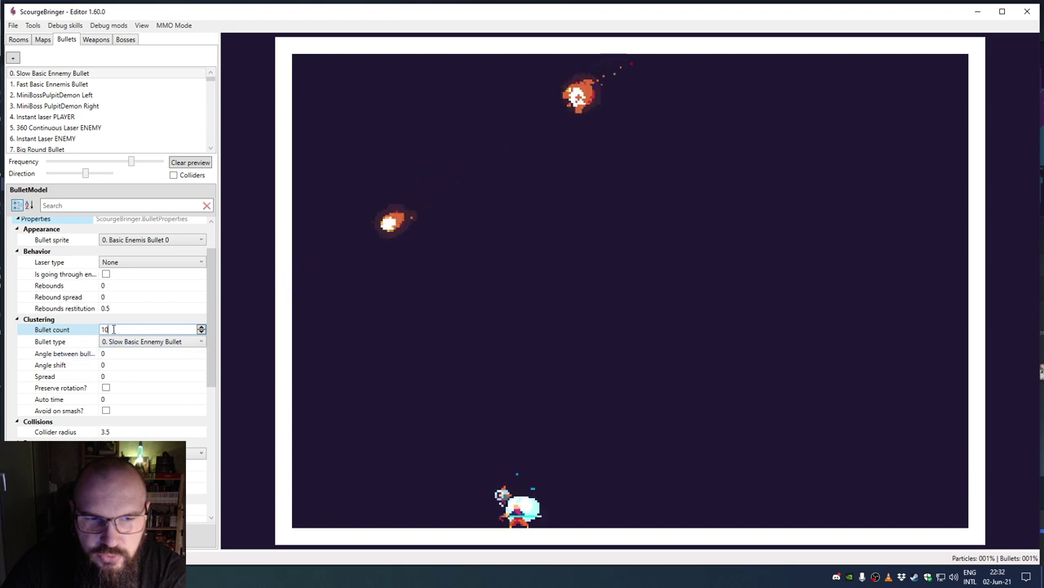
left_click(155, 341)
left_click(127, 366)
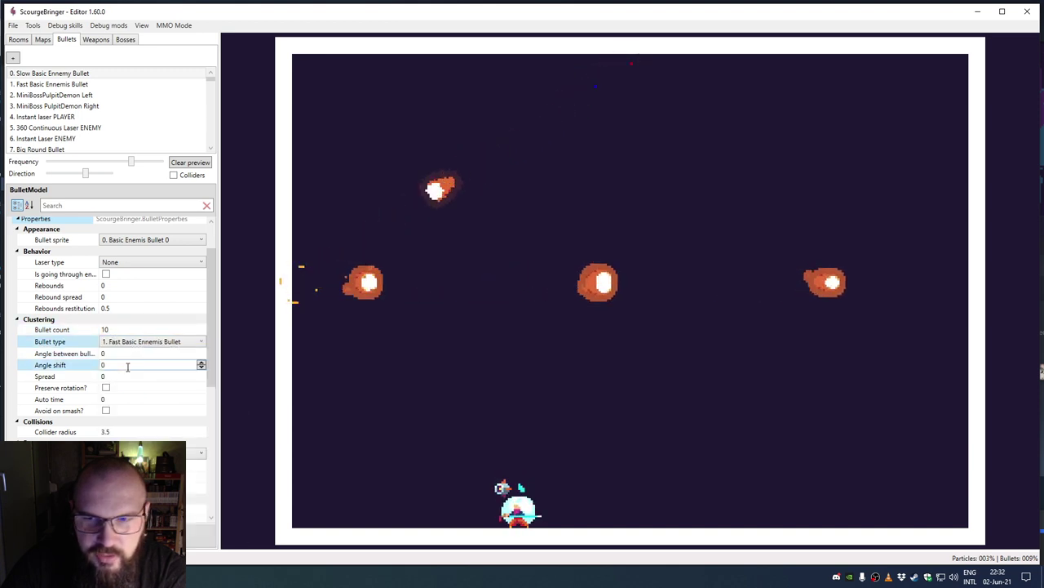
left_click(124, 354)
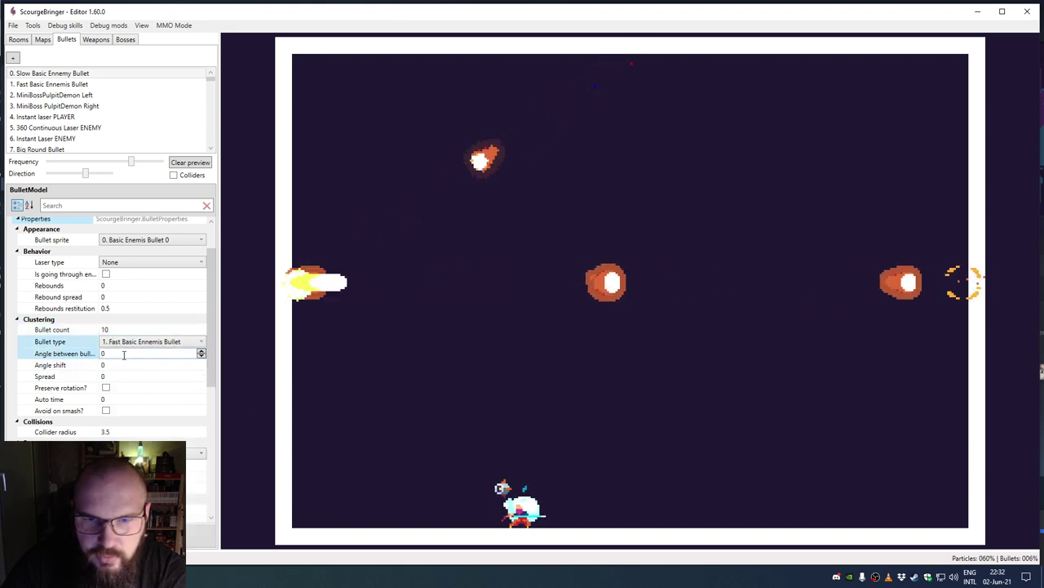
left_click(123, 341)
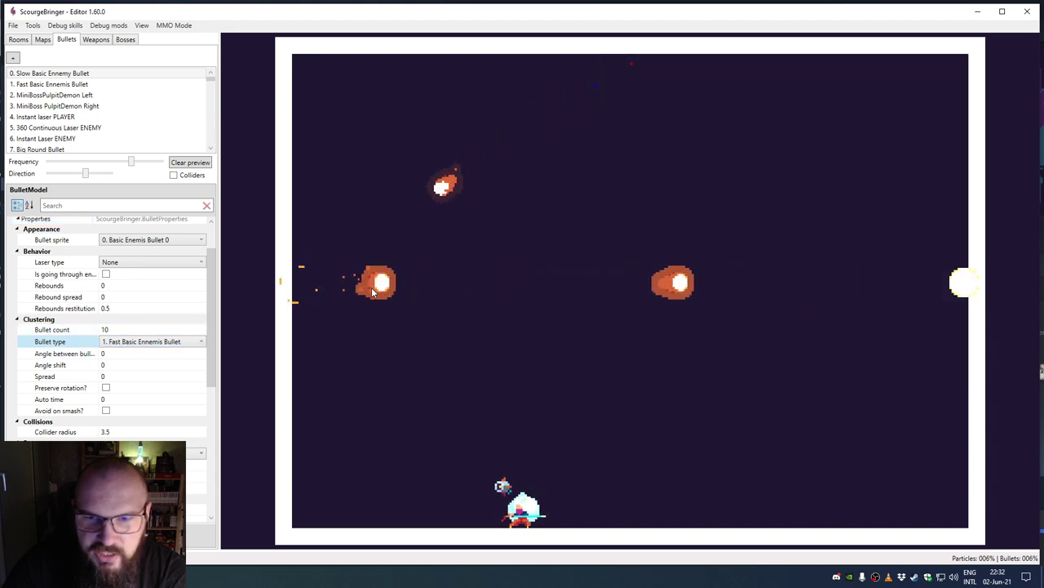
Step: Set the angle between clustered bullets to 3, and raise it in increments to about 10 degrees
left_click(115, 364)
left_click(116, 353)
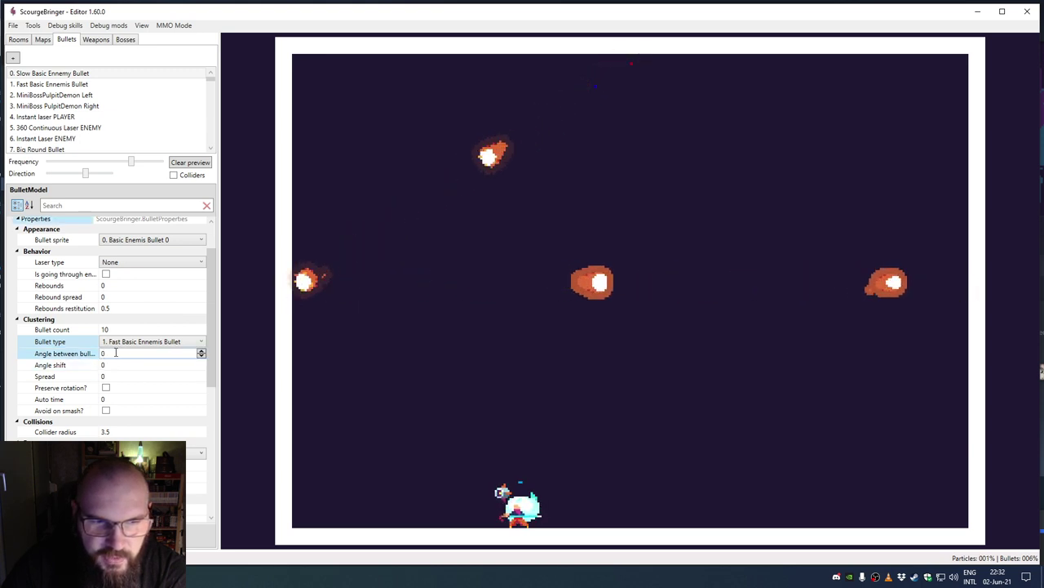
double_click(116, 352)
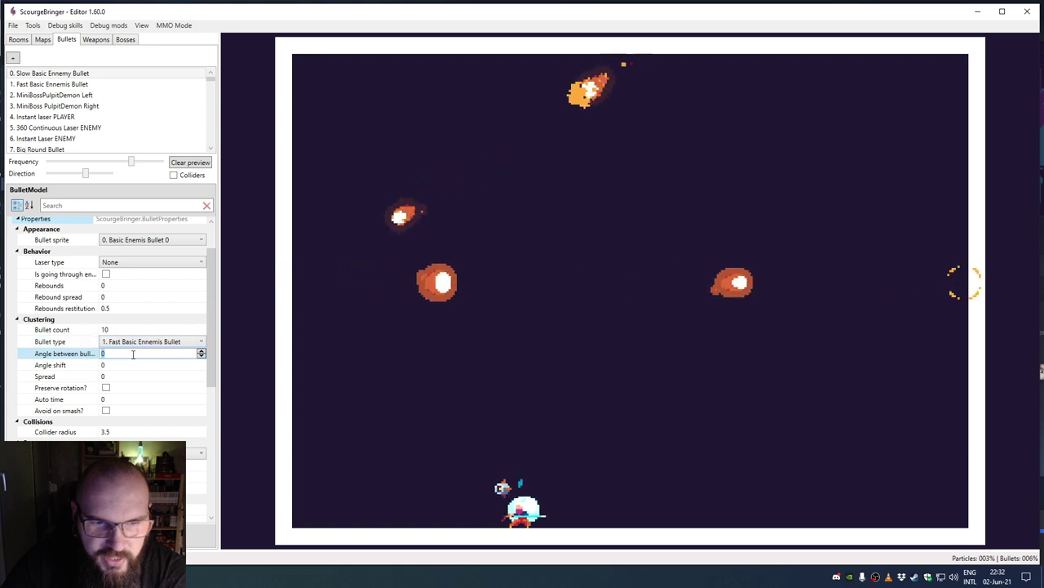
type("3")
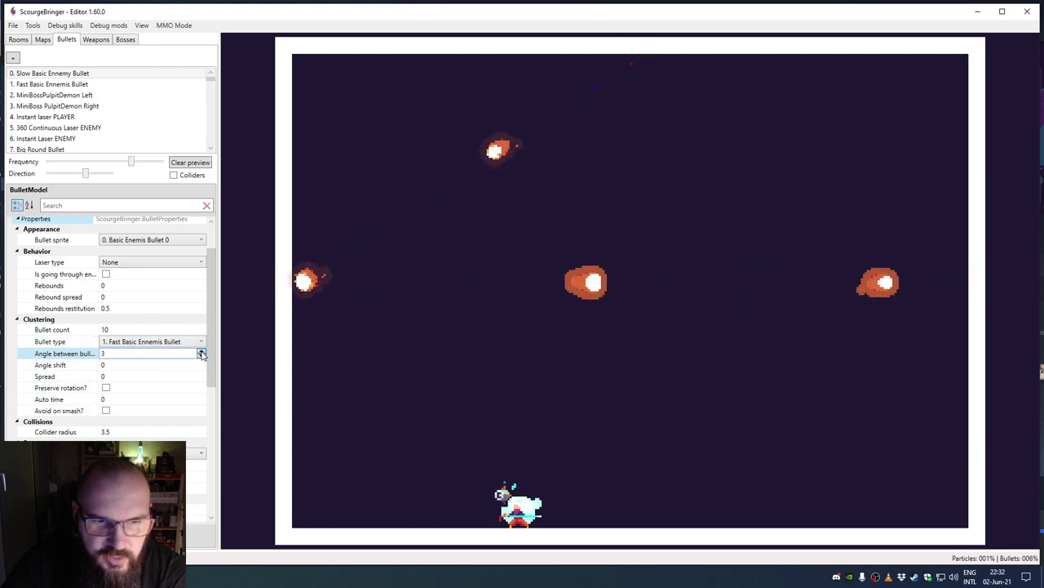
left_click(200, 351)
left_click(201, 352)
left_click(201, 352)
left_click(200, 352)
left_click(201, 351)
left_click(201, 352)
left_click(201, 351)
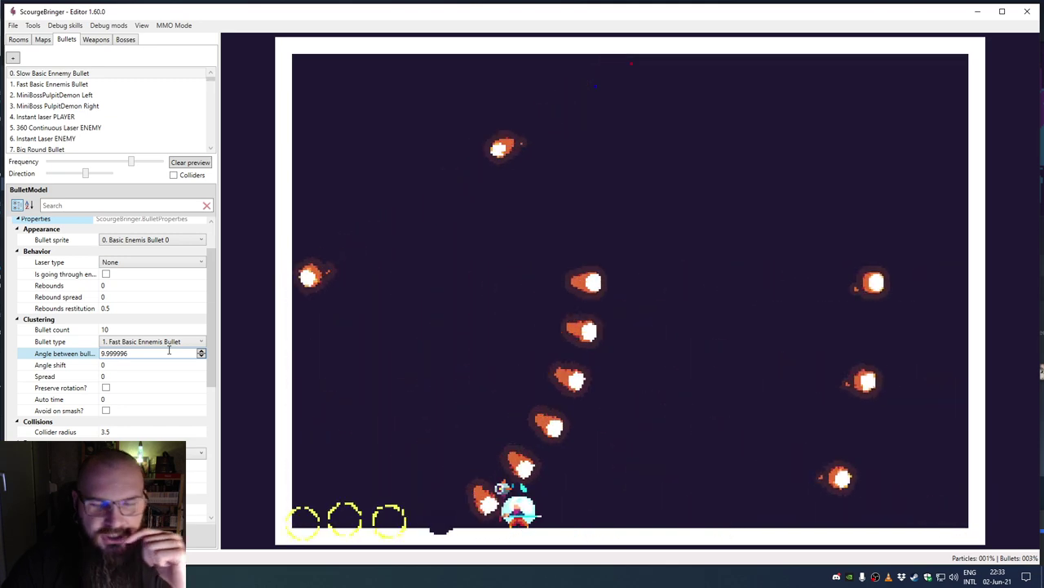
left_click_drag(207, 320, 210, 360)
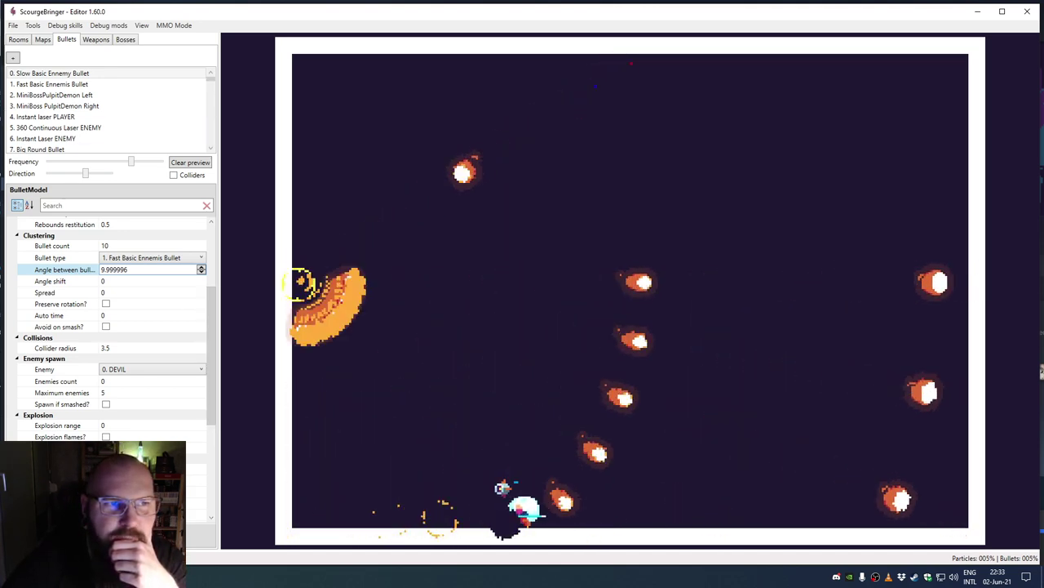
Step: Switch to the streaming software, move the webcam source to the scene's upper-right corner and minimize the window
key("alt+Tab")
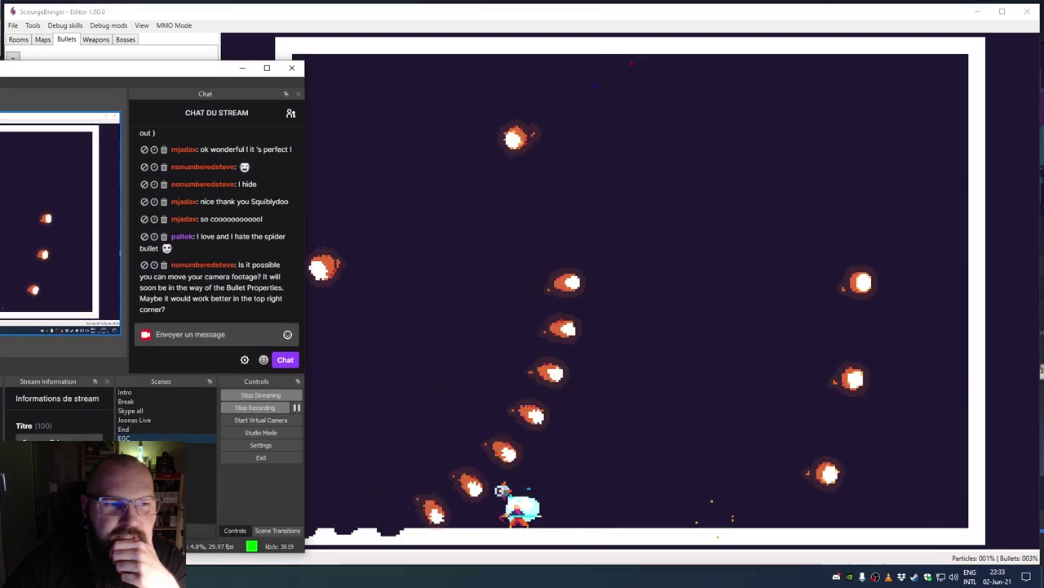
left_click_drag(1, 310, 96, 143)
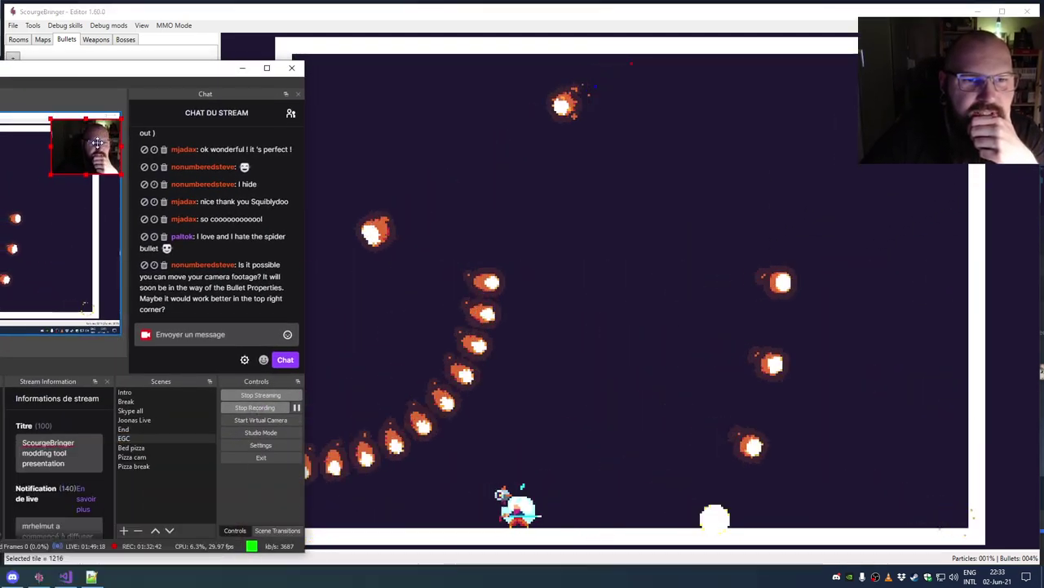
left_click_drag(233, 67, 0, 85)
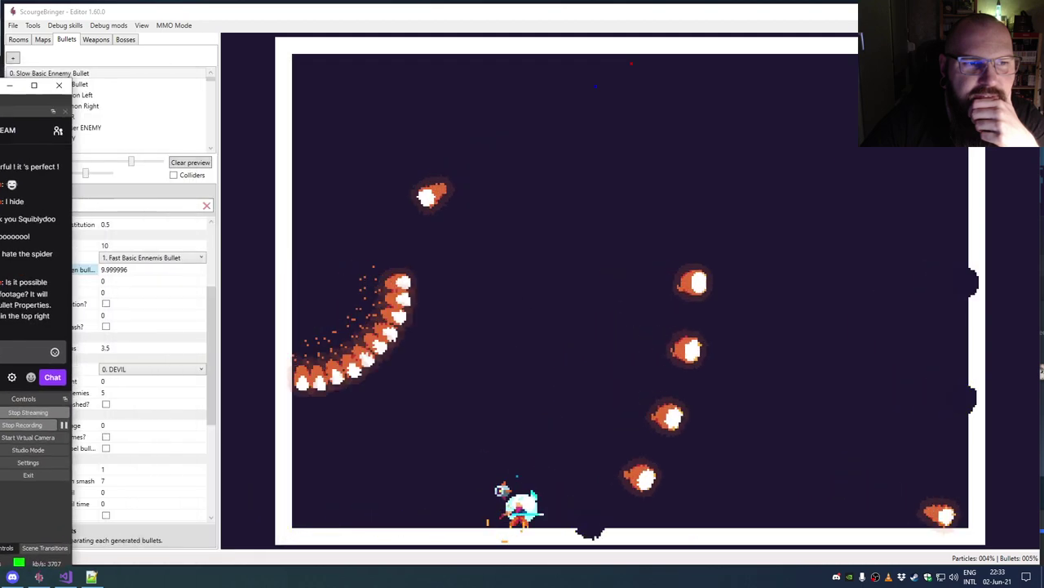
left_click(9, 84)
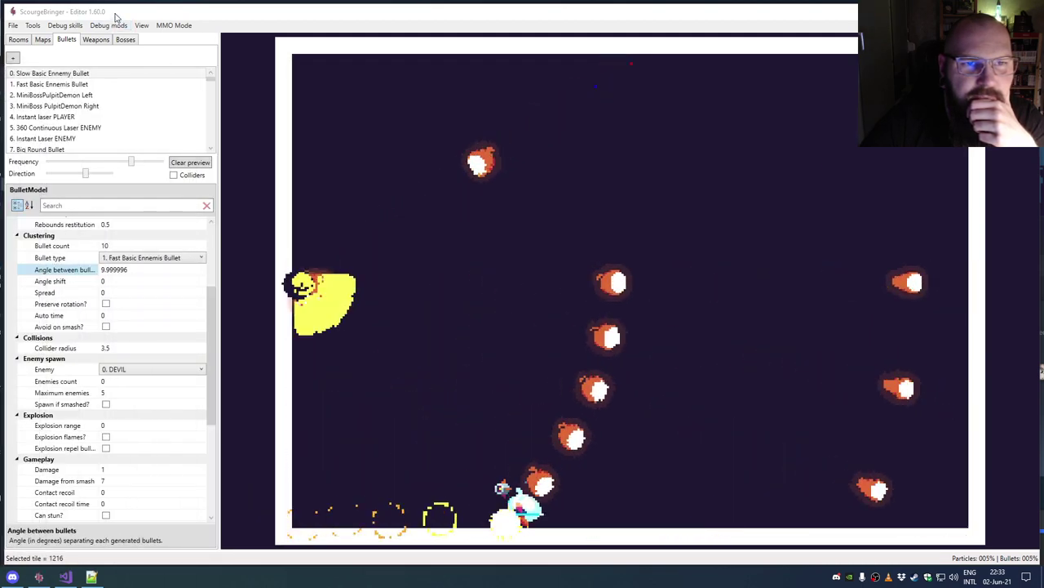
Step: Set the cluster's angle shift to 50 degrees
left_click(103, 280)
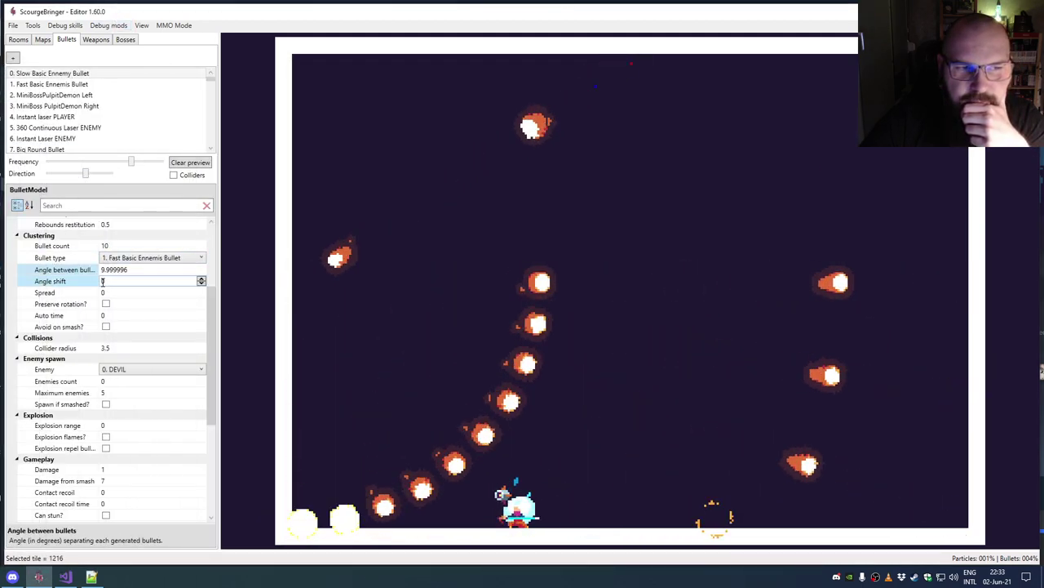
left_click(210, 318)
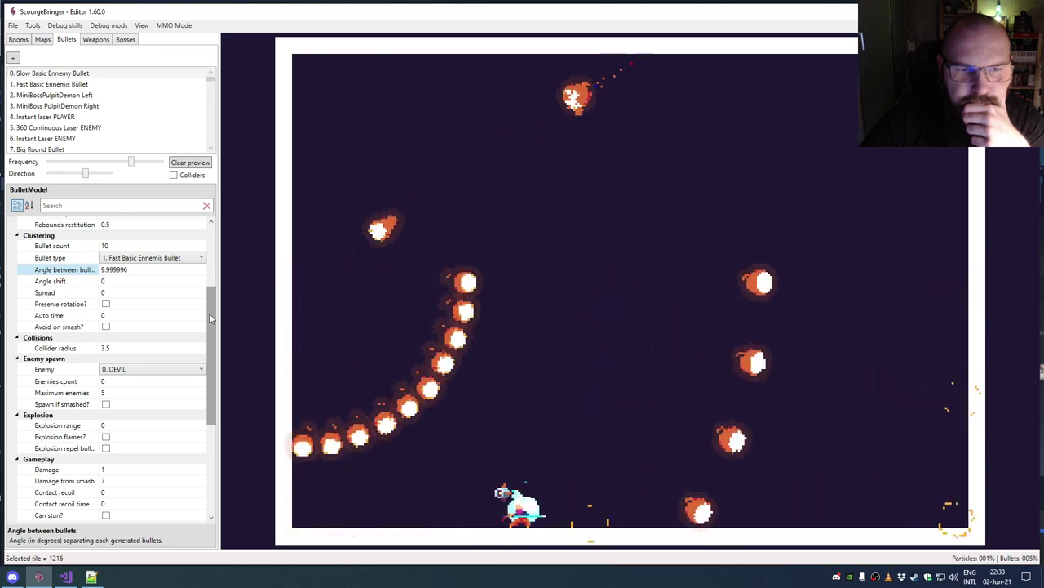
left_click(124, 281)
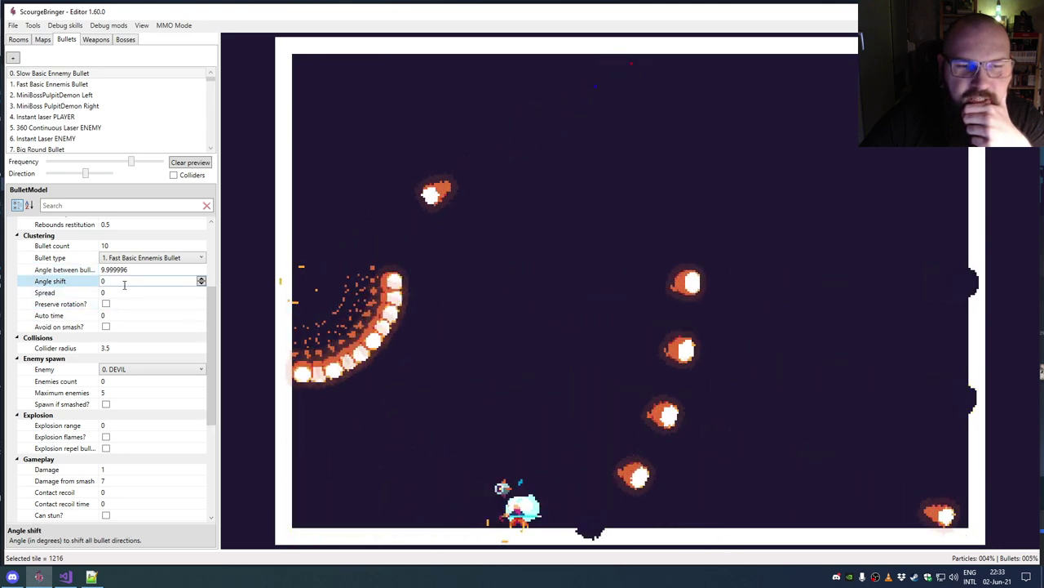
double_click(120, 283)
type("50")
left_click(113, 293)
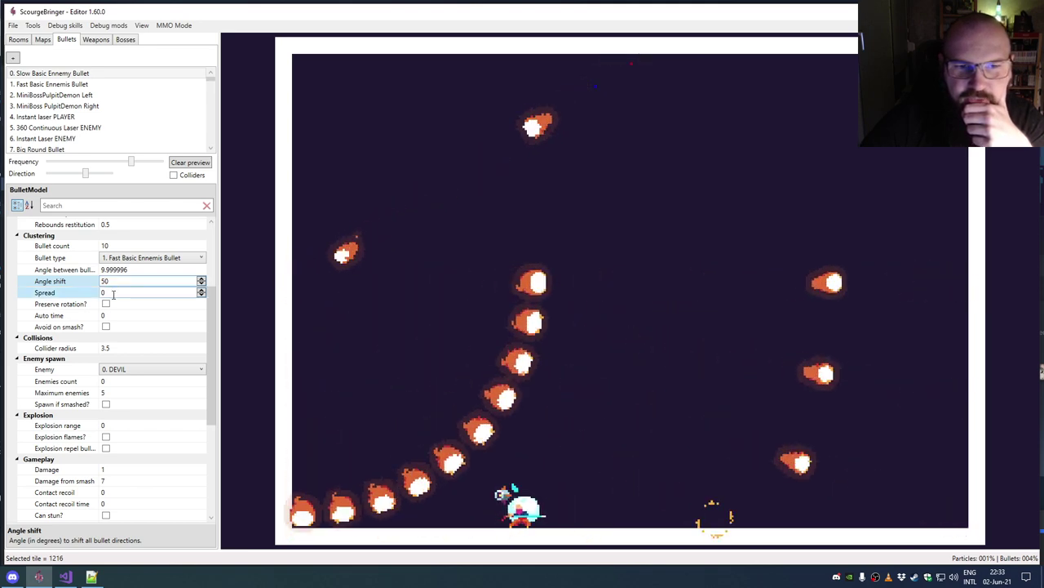
Step: Review the descriptions of the spread, preserve rotation, auto time, avoid on smash and collider radius properties
double_click(123, 294)
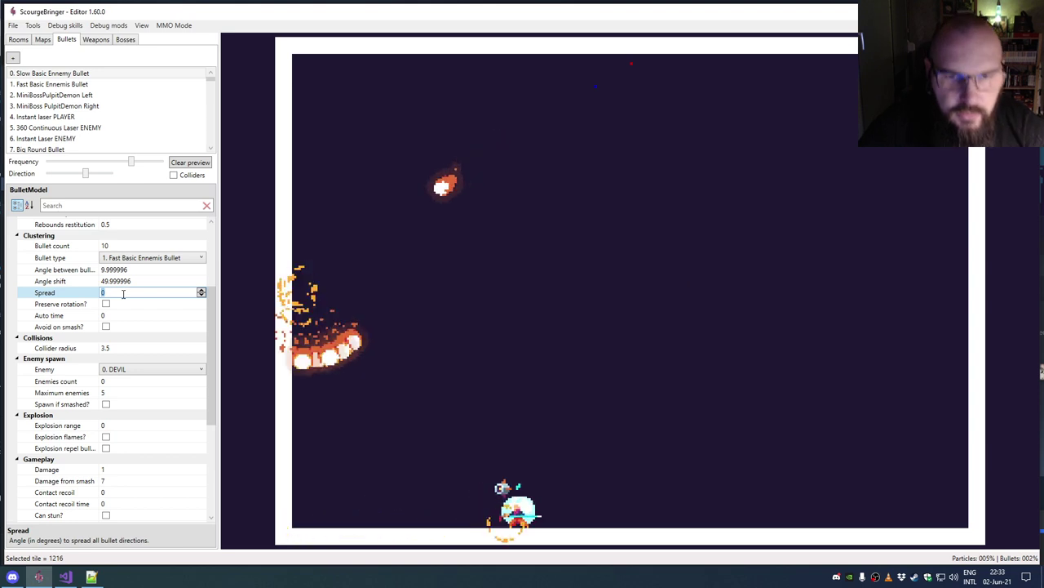
left_click(106, 304)
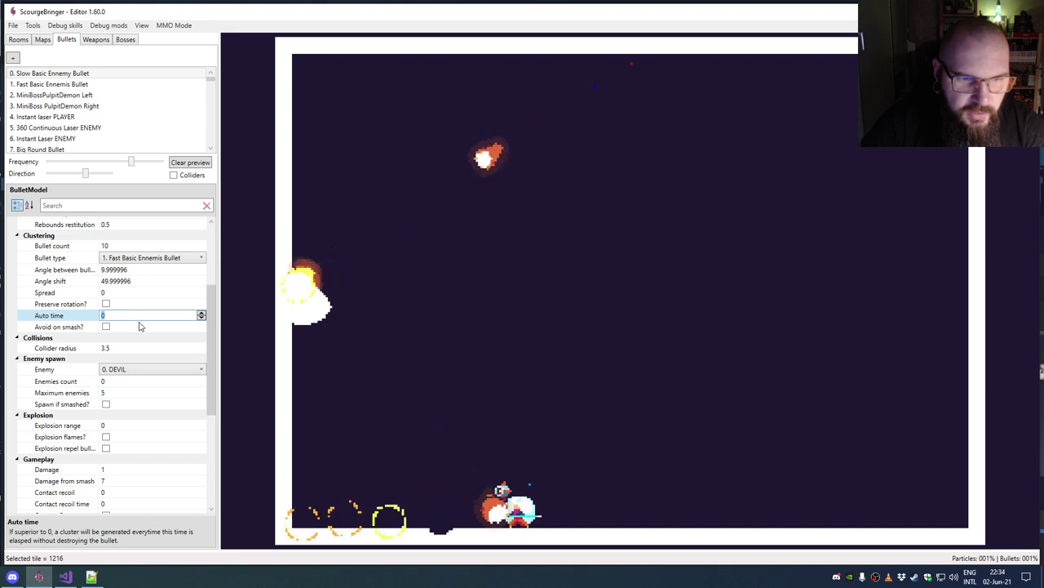
scroll(214, 326, "down", 1)
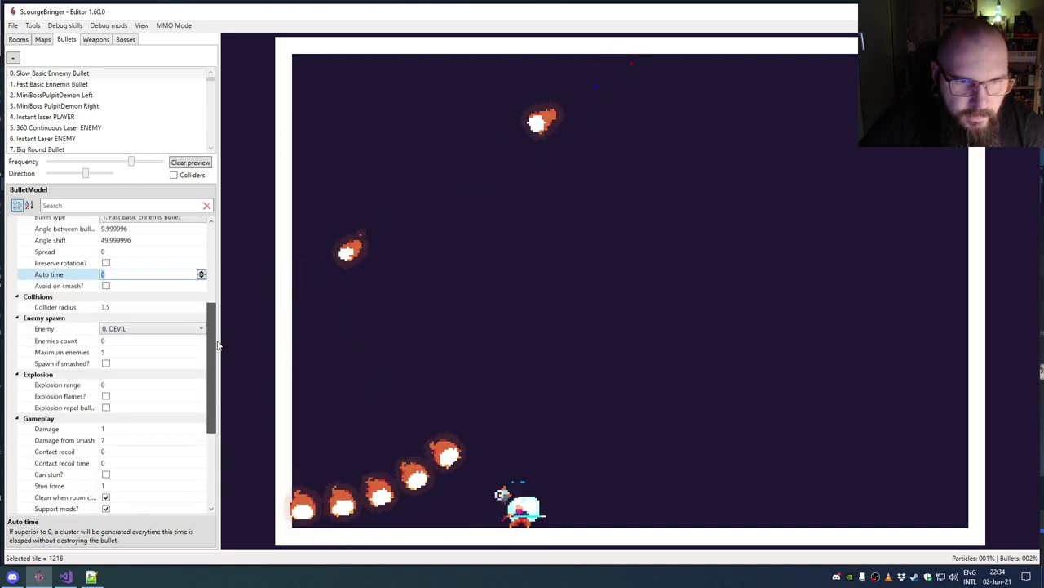
left_click(105, 286)
left_click(120, 308)
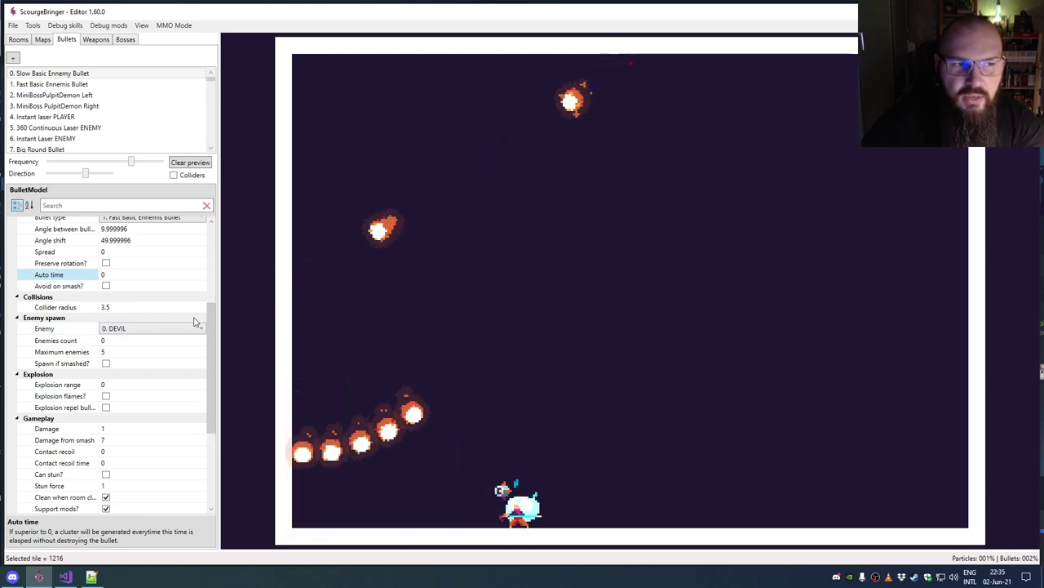
left_click(107, 286)
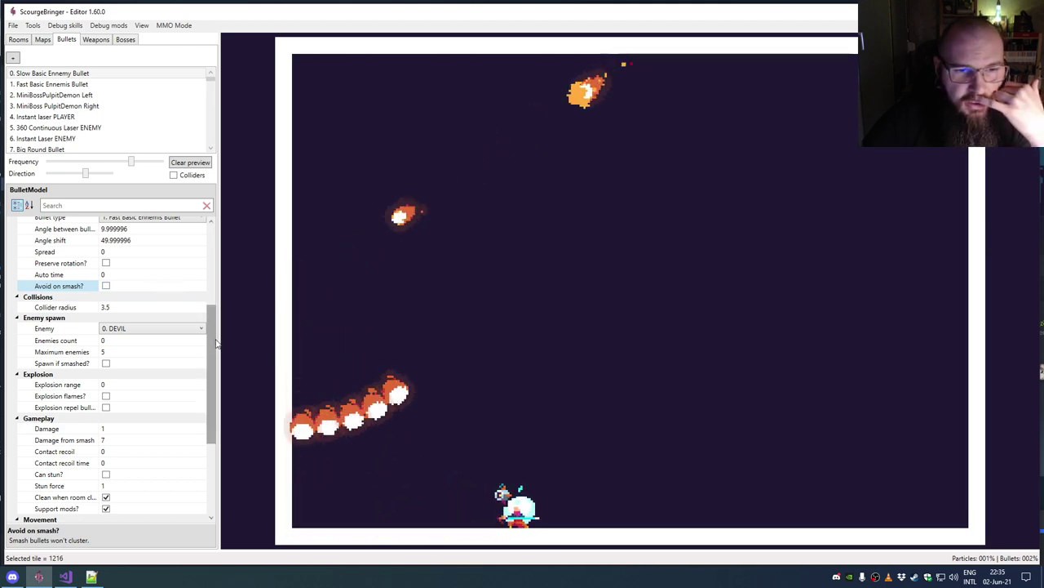
left_click(132, 308)
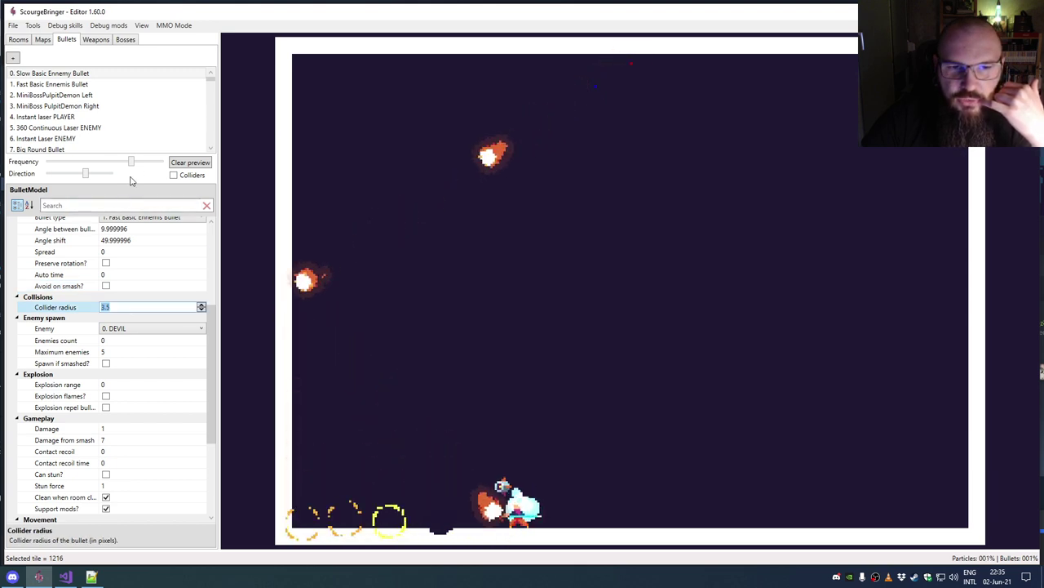
Step: Show the colliders in the bullet preview and set the bullet's collider radius to 10 pixels
left_click(173, 176)
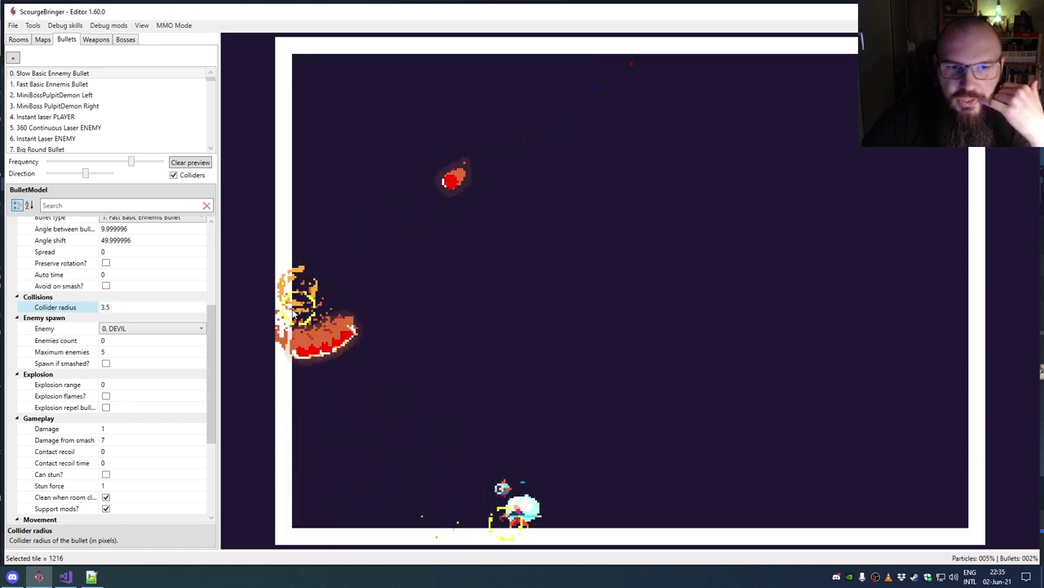
left_click(147, 307)
double_click(147, 306)
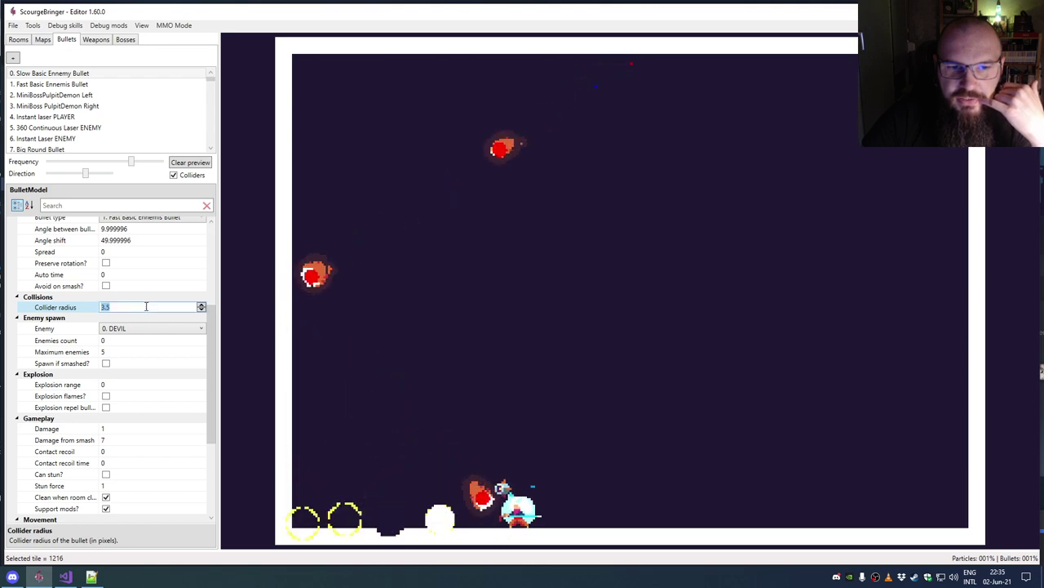
type("10")
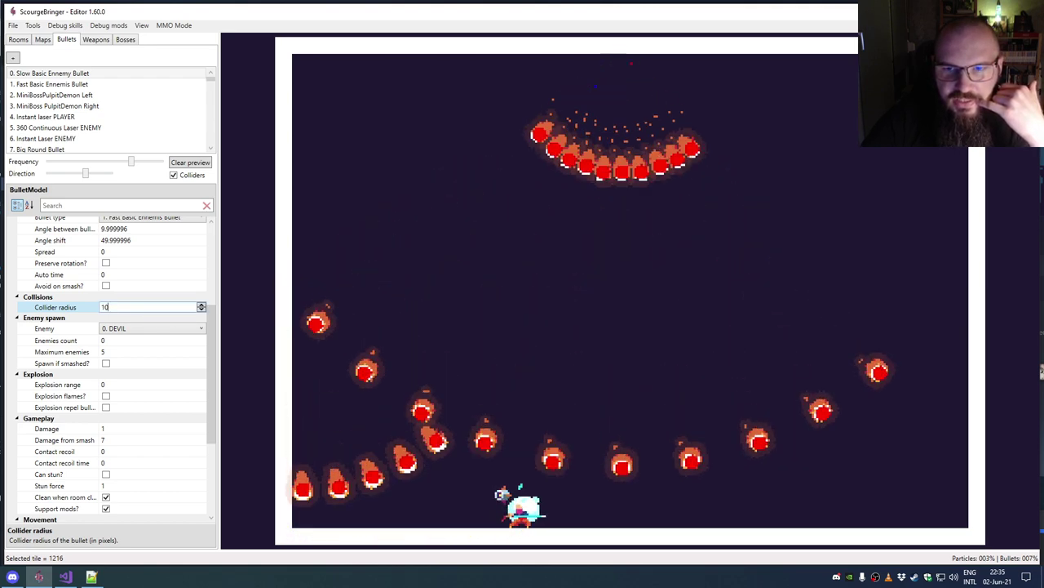
left_click(568, 128)
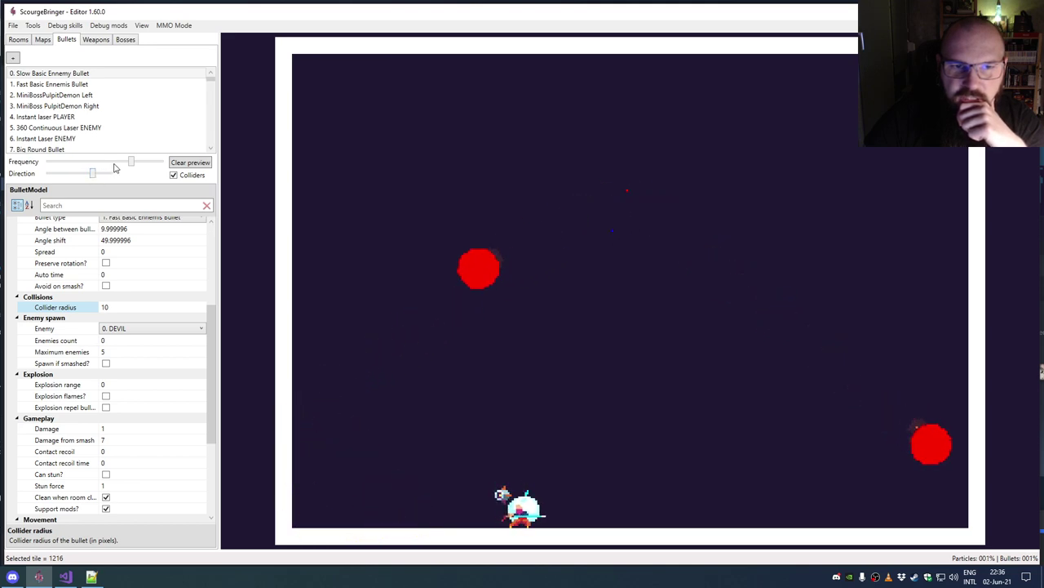
Step: Adjust the preview's firing frequency and bring up the description of the Enemy property under enemy spawn
mouse_move(131, 161)
left_mouse_down()
mouse_move(59, 170)
mouse_move(142, 166)
left_mouse_up()
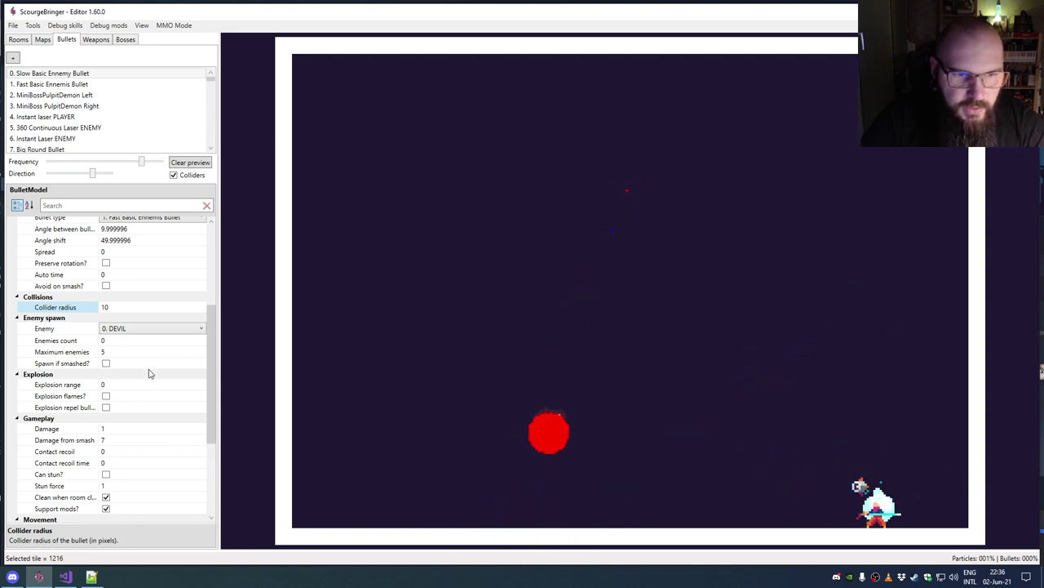
left_click(49, 330)
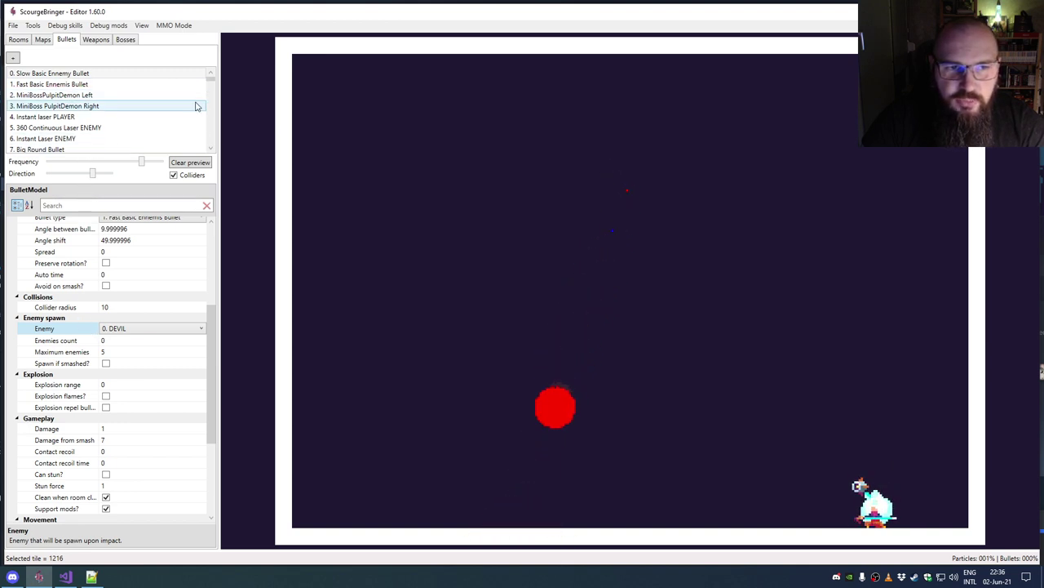
Step: Find the 23. Meduse Egg bullet in the bullet list and select it for preview
left_click(212, 149)
left_click(211, 150)
left_click(211, 149)
left_click(211, 149)
left_click(211, 149)
left_click(211, 149)
left_click(211, 150)
left_click(211, 150)
left_click(211, 149)
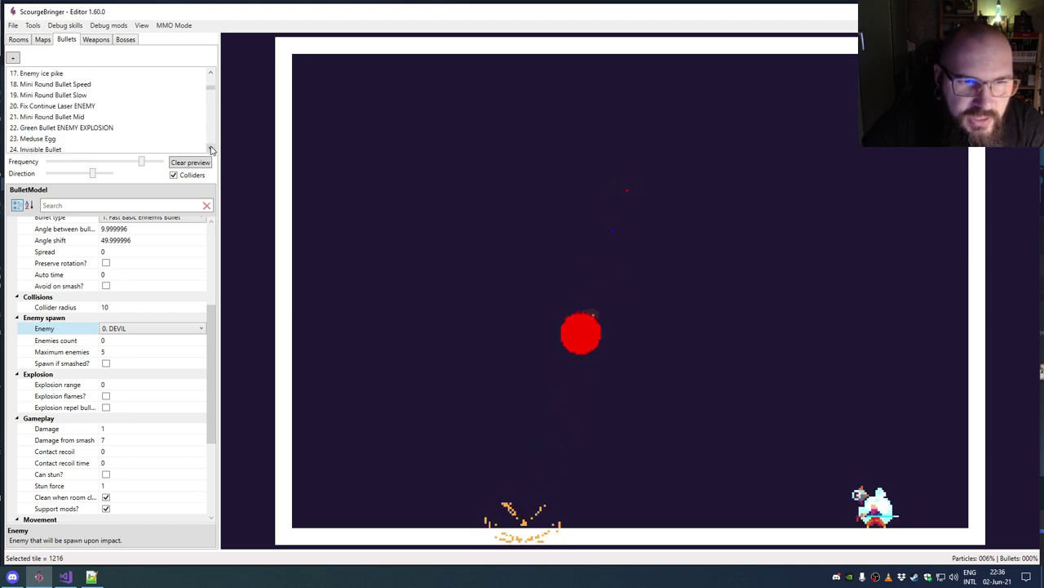
left_click(69, 140)
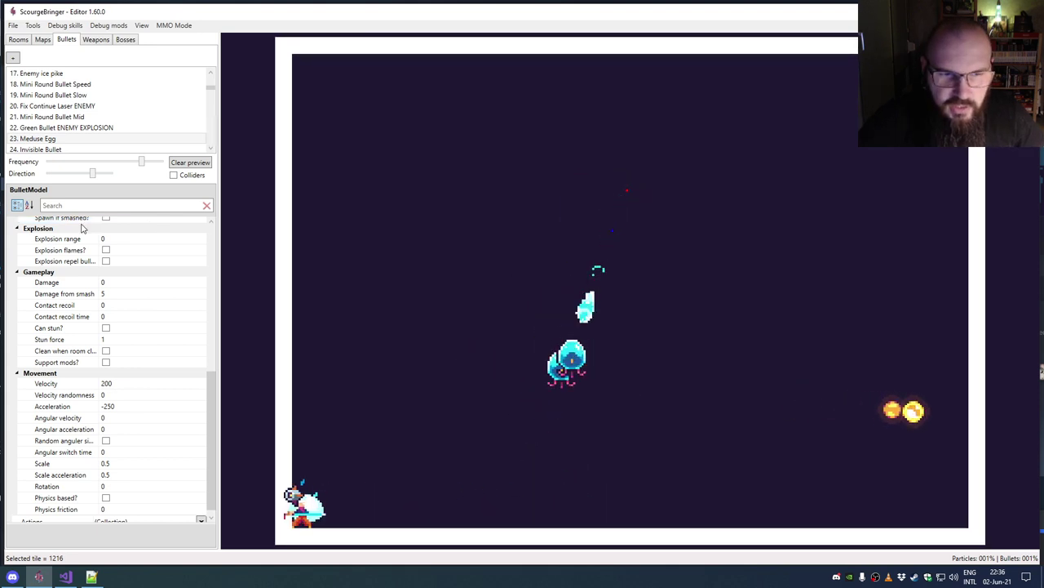
Step: Try to set the Meduse Egg bullet's spawned enemy to 69. KINGCRABOT
left_click_drag(208, 431, 208, 389)
left_click(125, 286)
scroll(163, 355, "down", 8)
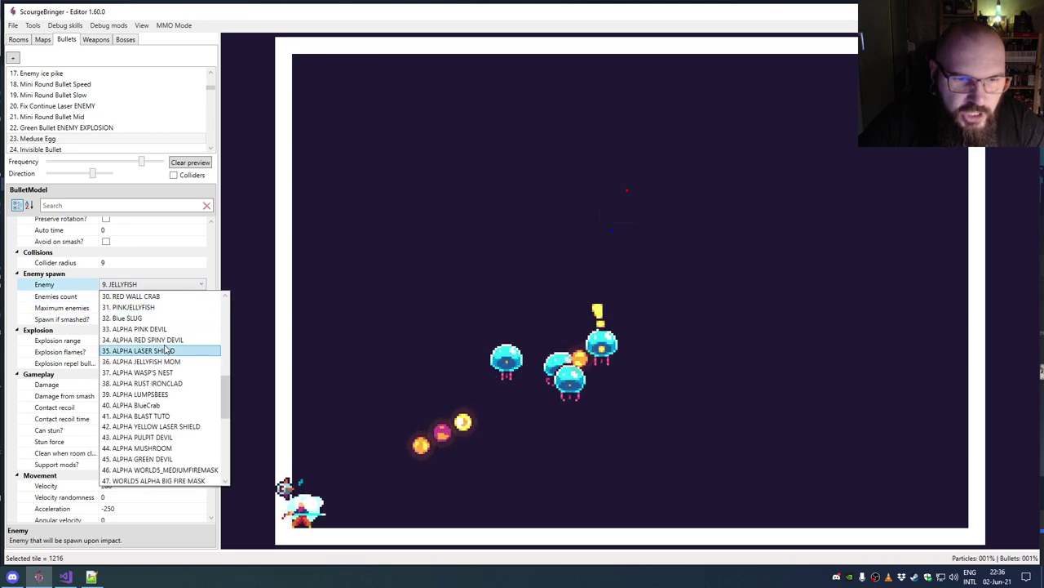
scroll(163, 355, "up", 5)
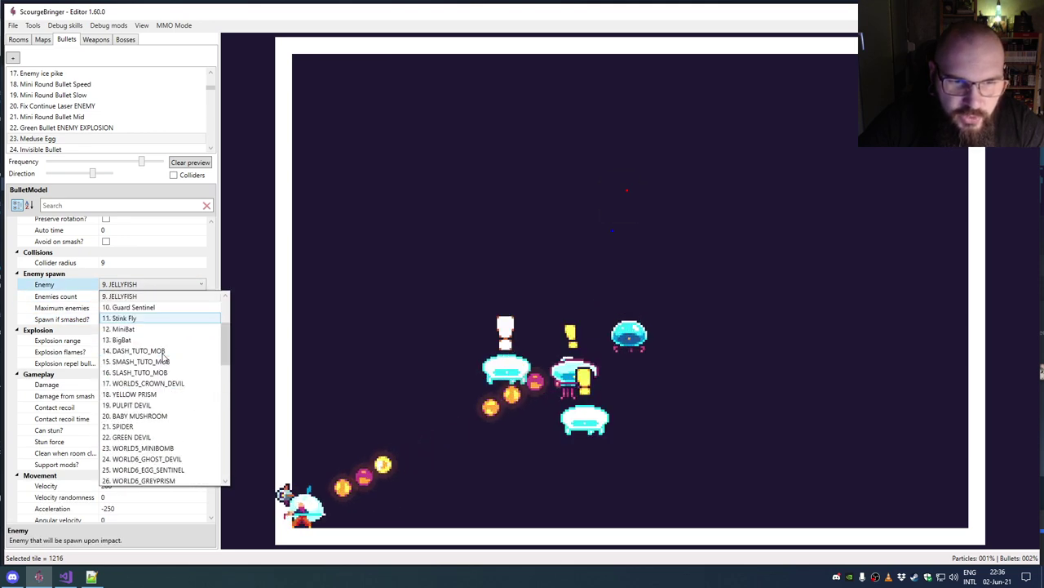
scroll(153, 365, "down", 11)
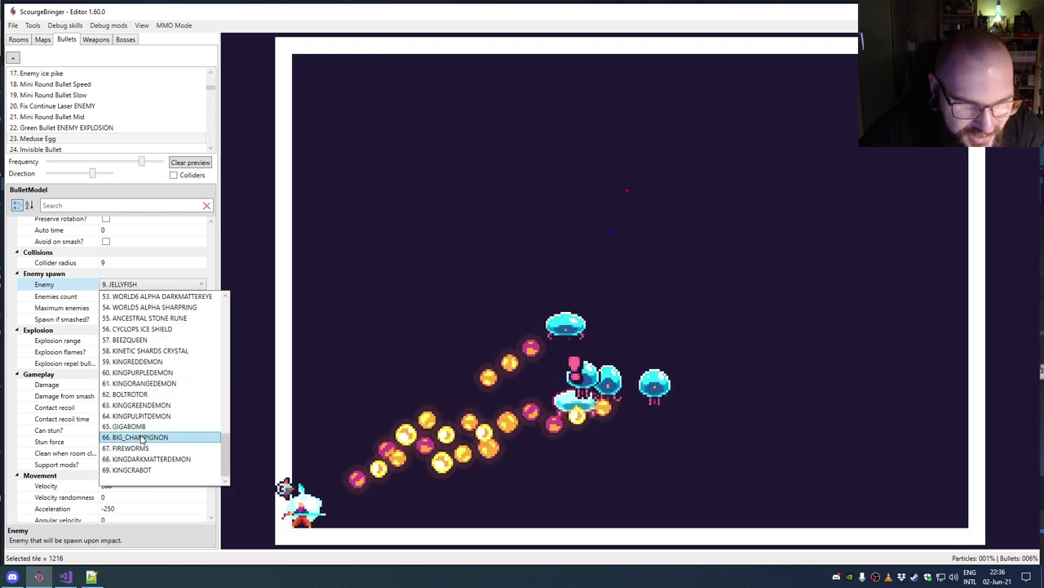
scroll(129, 470, "down", 1)
left_click(129, 470)
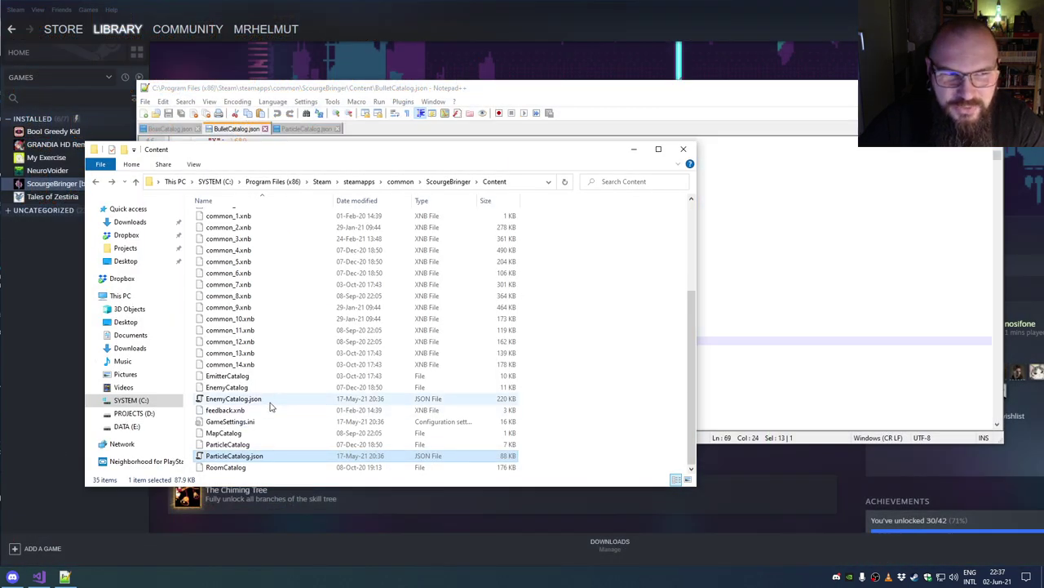
Step: Relaunch ScourgeBringer.Editor.exe from the game's install folder, load the Content folder and bring the editor window fully into view
key("alt+Up")
scroll(264, 322, "down", 1)
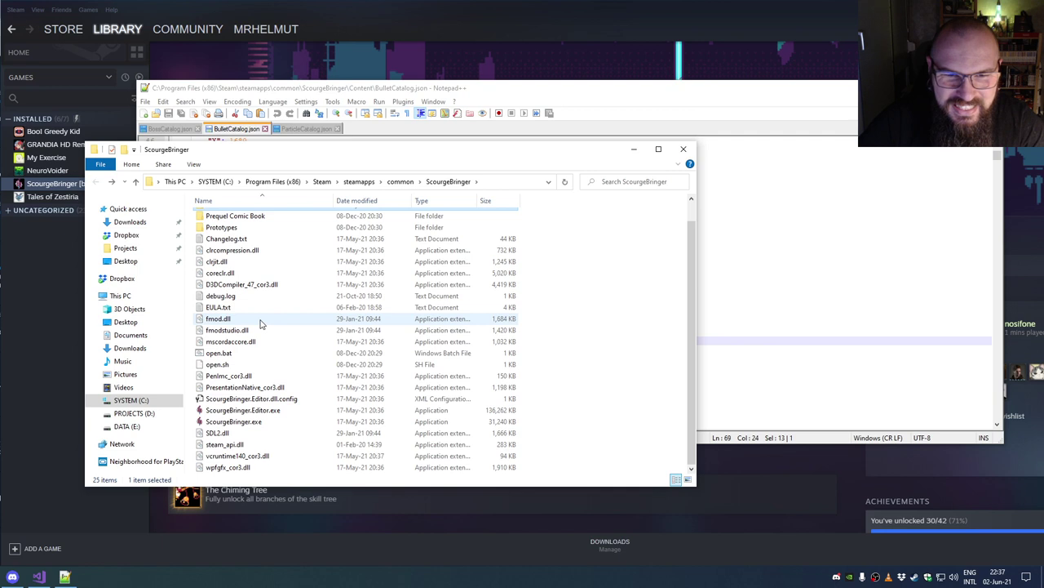
left_click(245, 411)
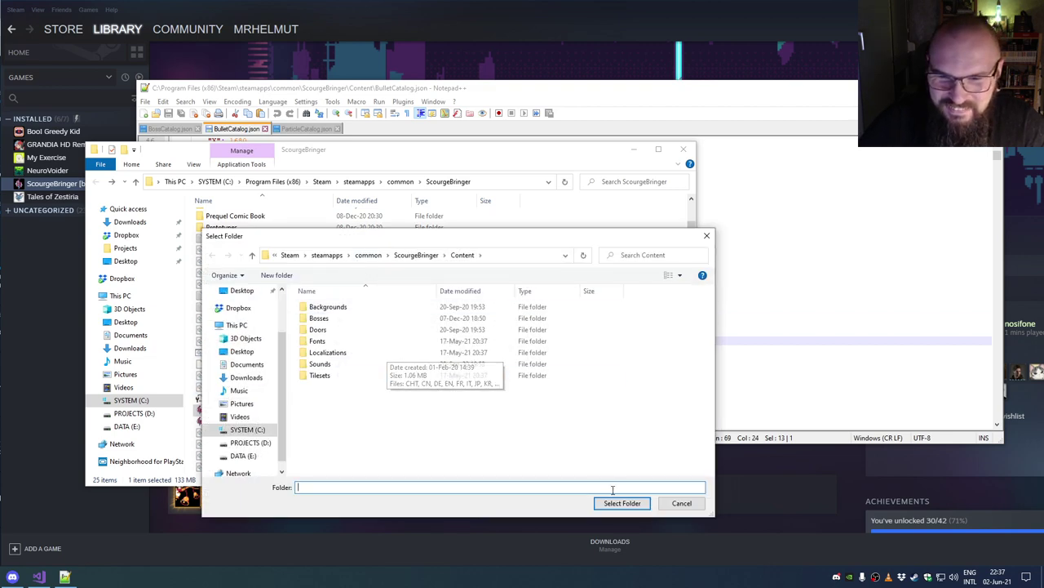
left_click(620, 504)
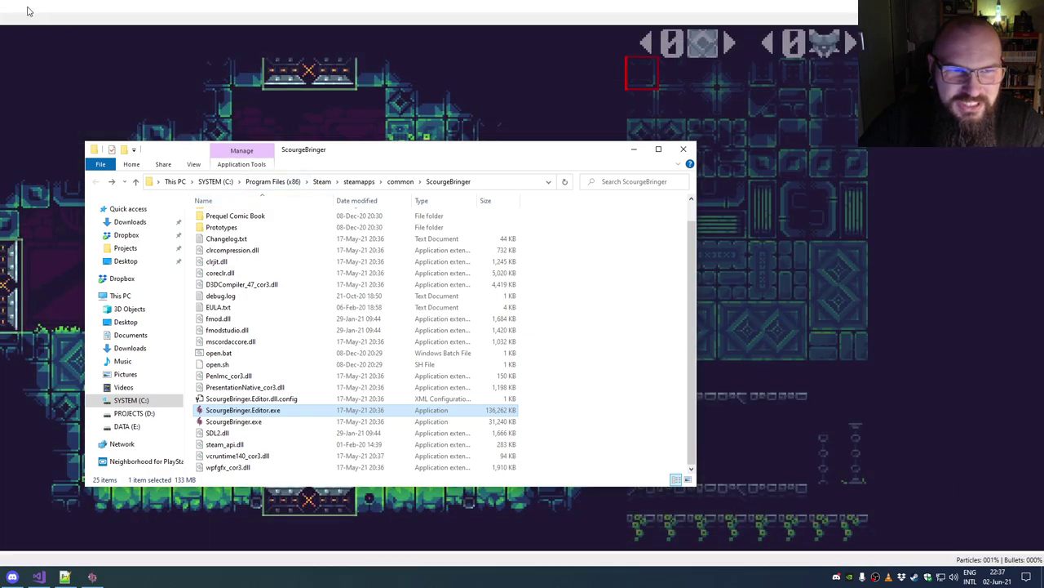
left_click_drag(27, 10, 378, 14)
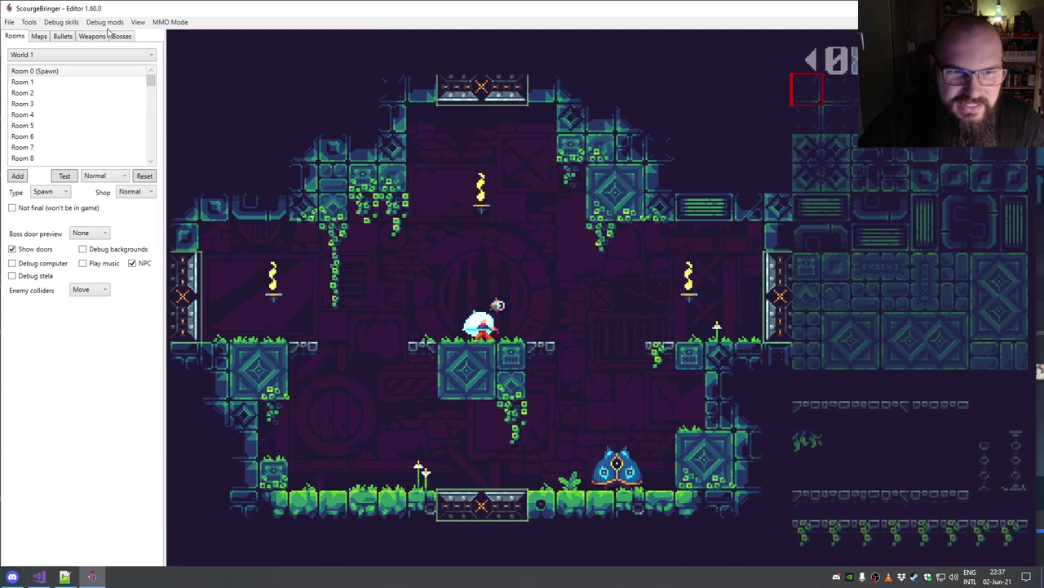
Step: Preview the Slow Basic Ennemy Bullet with the frequency control at its maximum and clear the bullets already fired
left_click(69, 39)
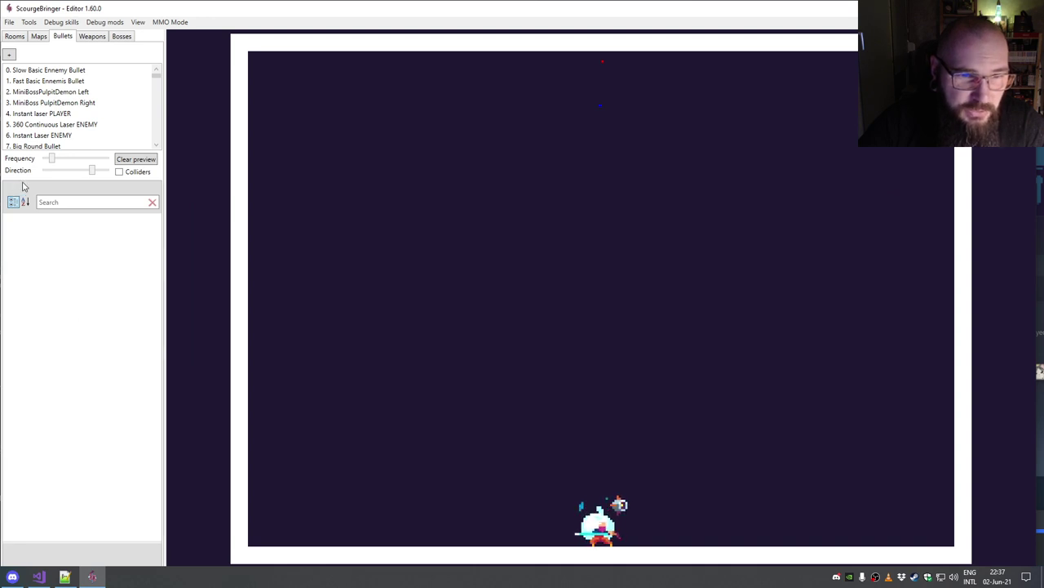
left_click(47, 72)
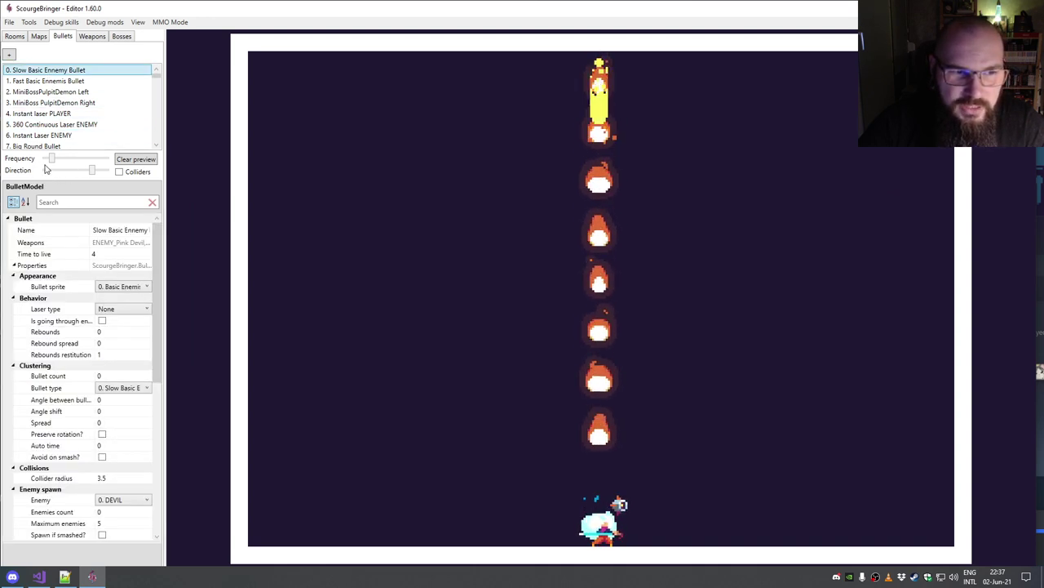
left_click_drag(51, 159, 109, 160)
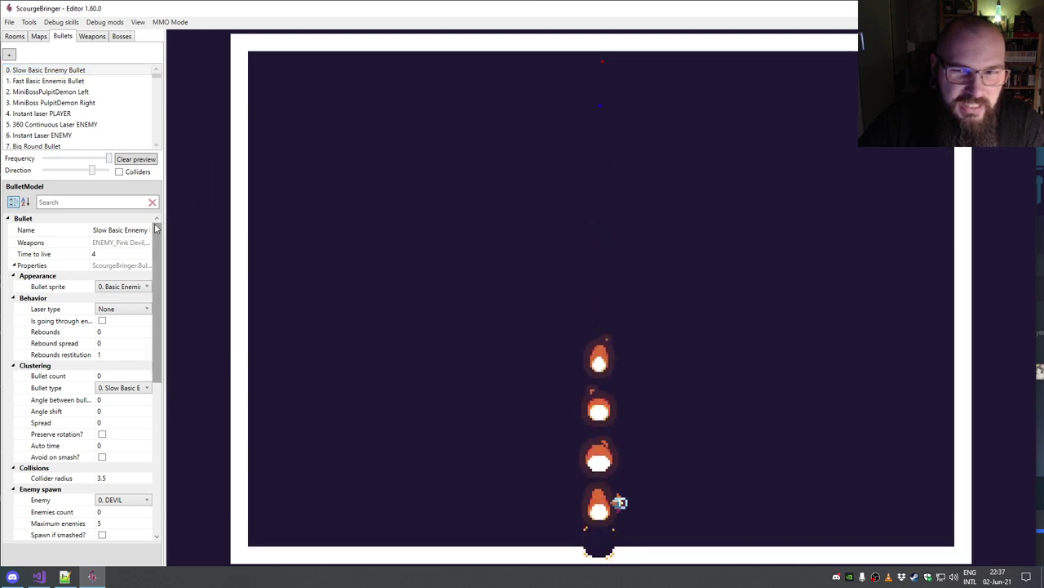
left_click(137, 160)
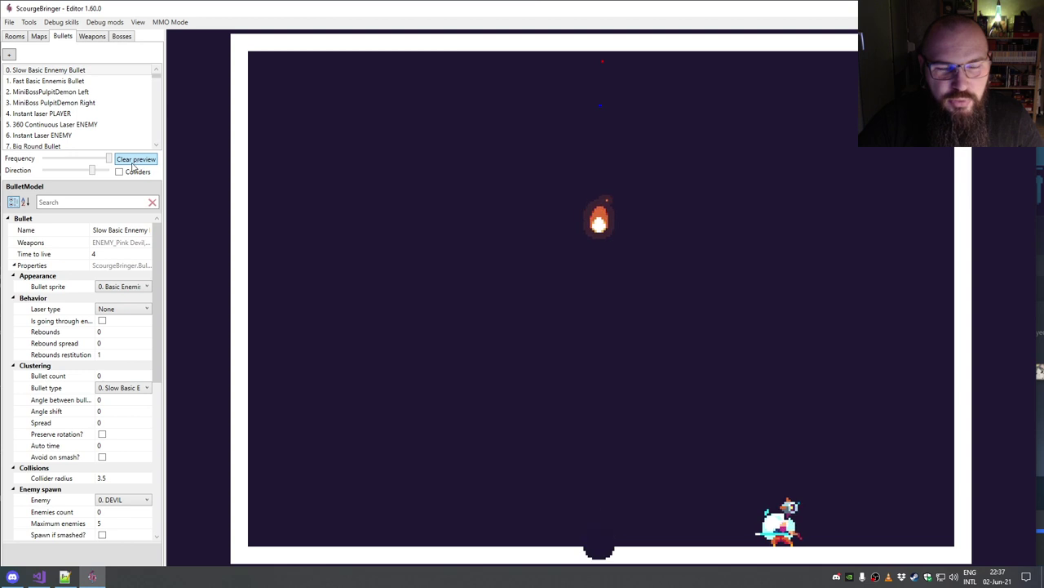
Step: Try the preview frequency control at its minimum, clear the fired bullets, and return the control to its maximum
left_click_drag(109, 159, 43, 159)
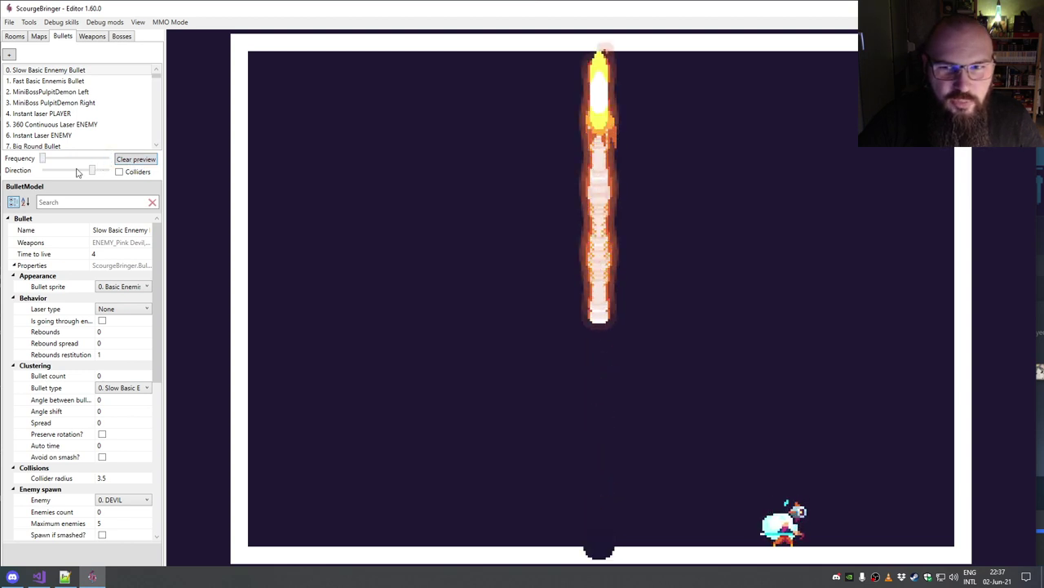
left_click(145, 163)
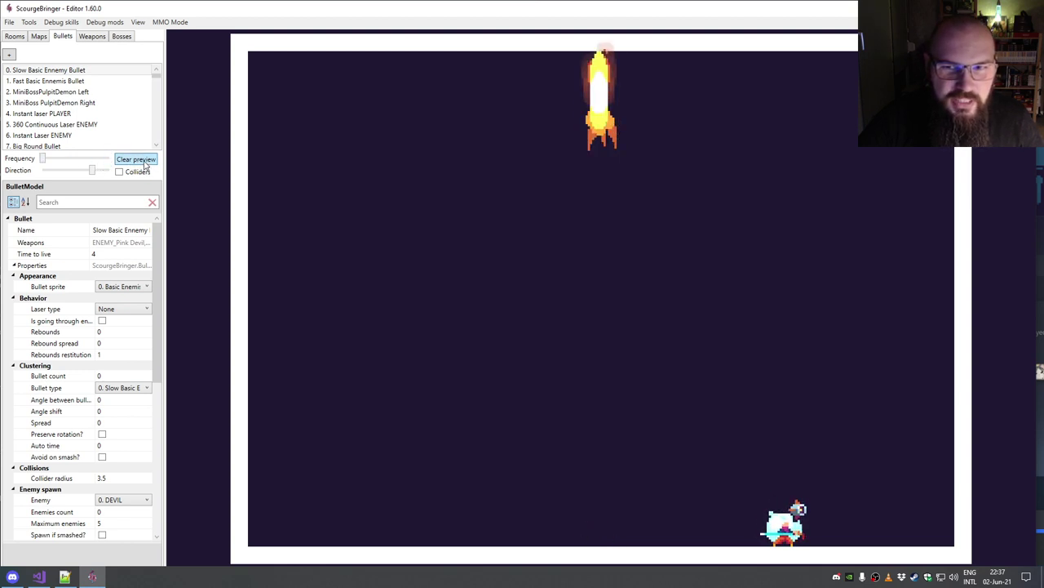
left_click_drag(50, 159, 109, 160)
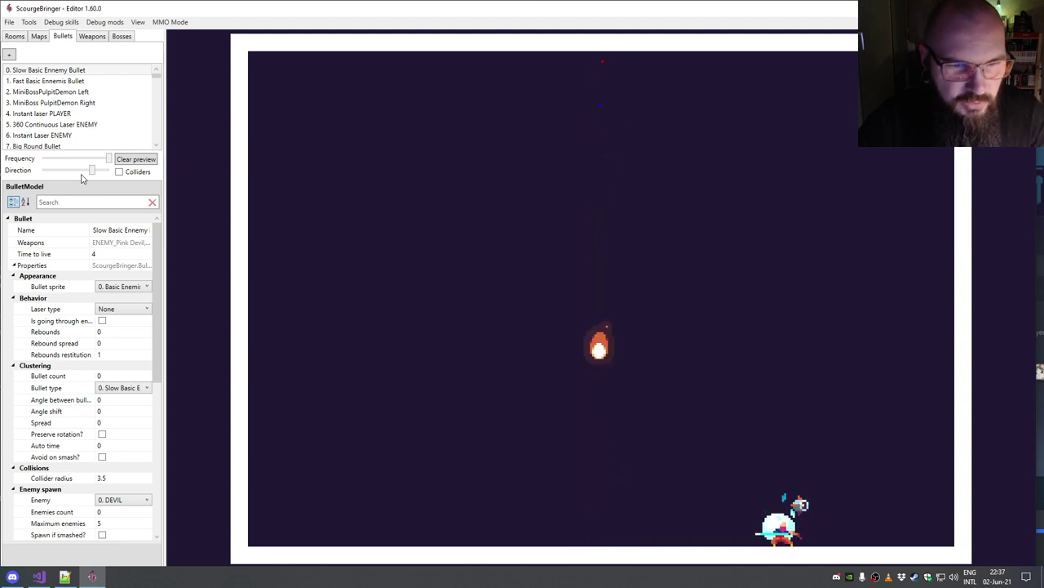
Step: Widen the property area and review the enemies count, maximum enemies, spawn if smashed and explosion range properties
left_click_drag(154, 290, 217, 392)
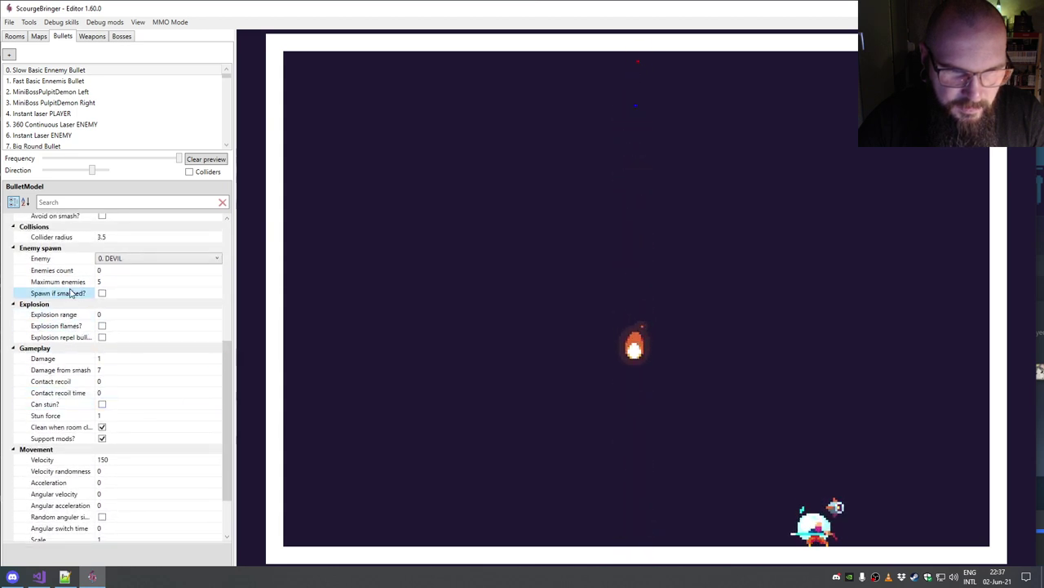
left_click(70, 270)
double_click(111, 273)
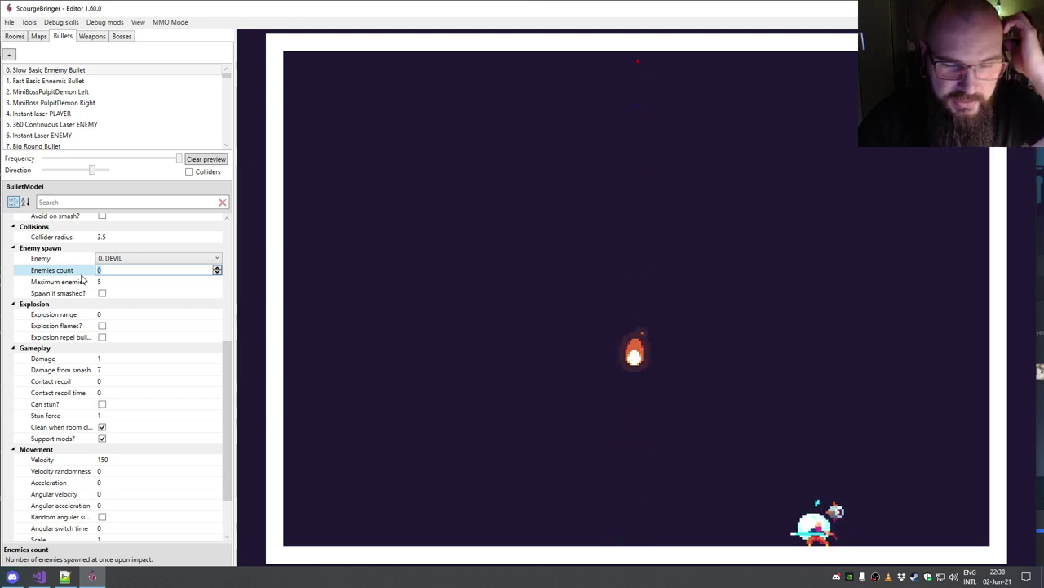
left_click(110, 281)
double_click(110, 282)
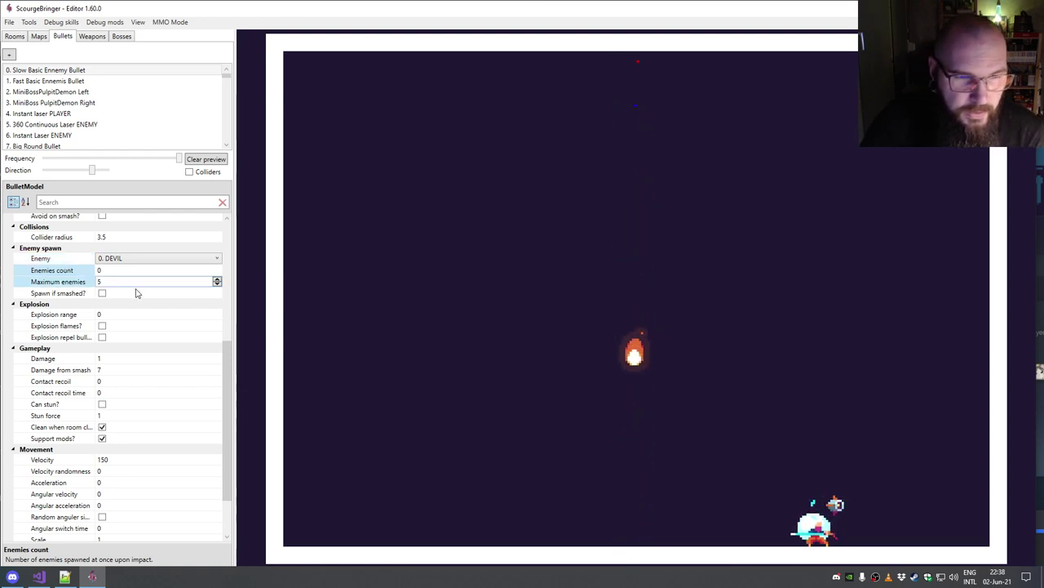
left_click(102, 293)
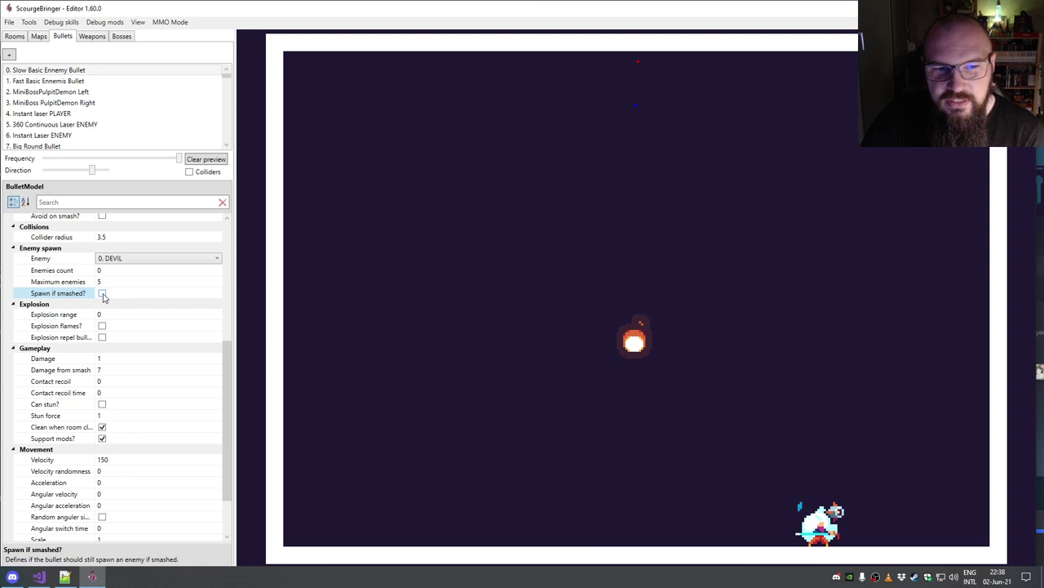
left_click(100, 285)
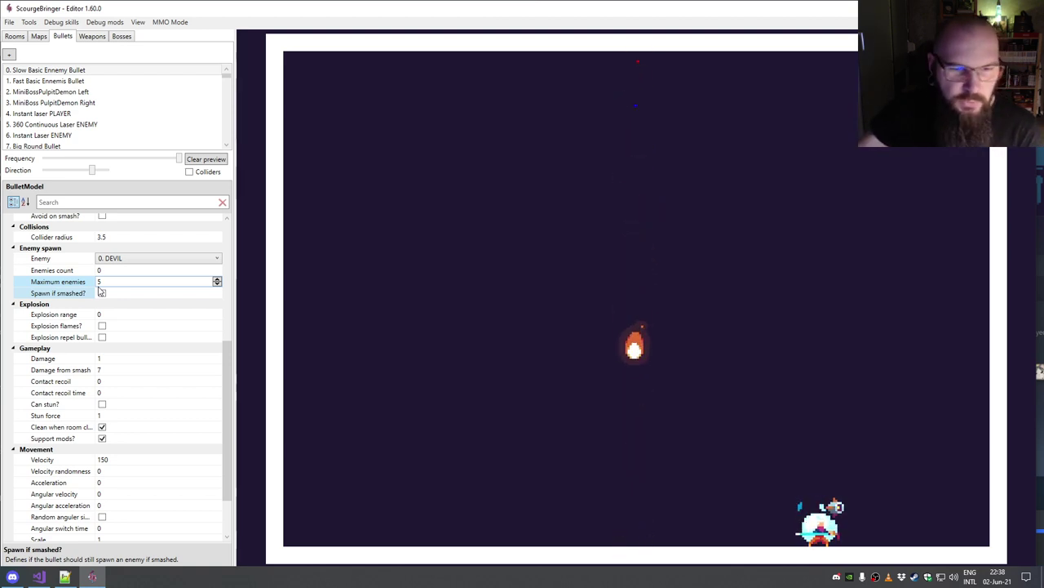
left_click(100, 292)
left_click(106, 314)
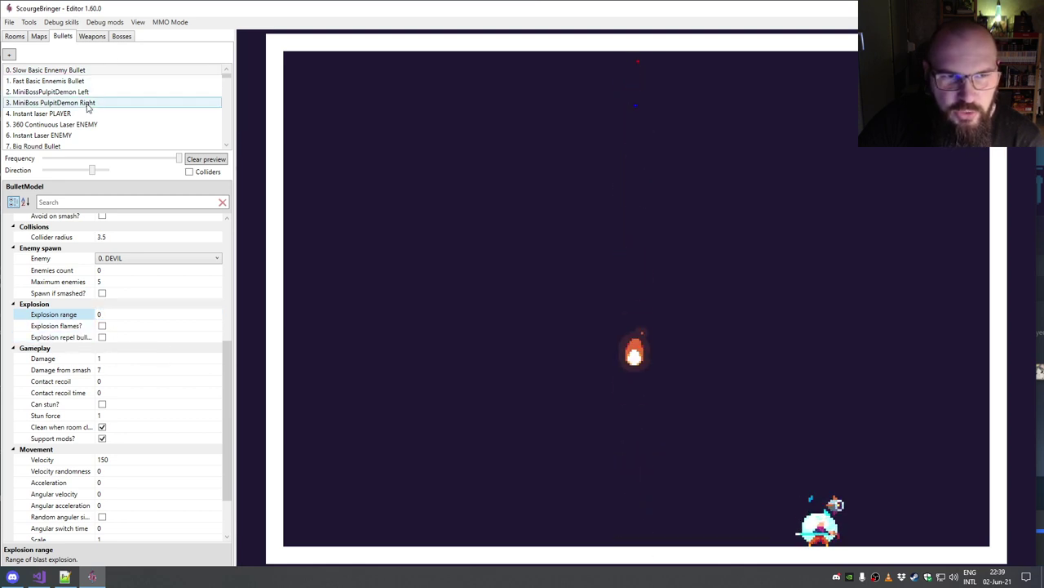
Step: Find the 56. Mini Rocket bullet in the bullet list and select it for preview
left_click(229, 92)
left_click(229, 93)
left_click(228, 94)
left_click(227, 96)
left_click(226, 98)
left_click(227, 101)
left_click(226, 104)
left_click(228, 107)
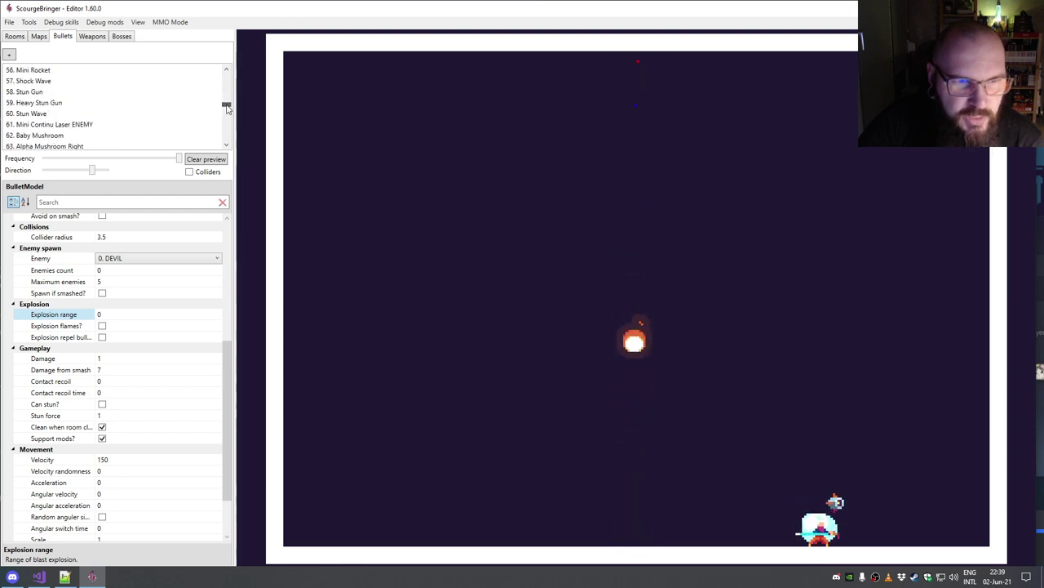
scroll(79, 102, "up", 1)
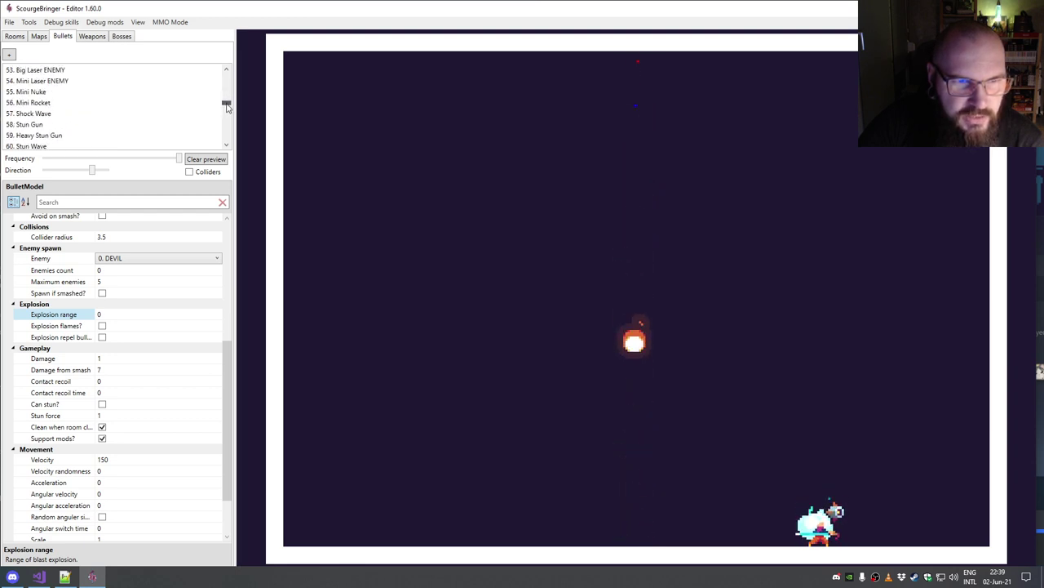
left_click(79, 102)
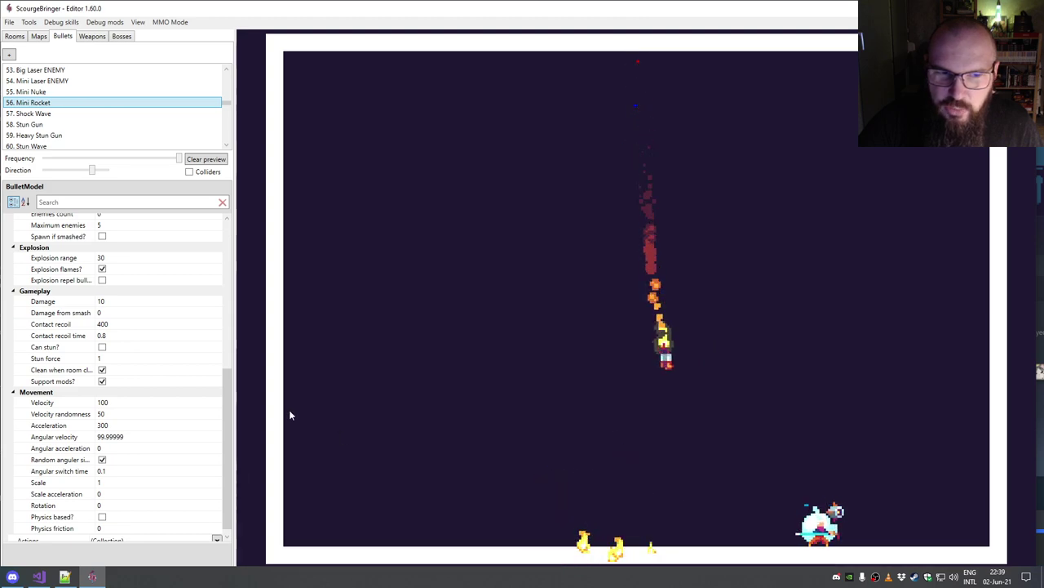
Step: Set the Mini Rocket's explosion range to 60
left_click(102, 270)
left_click(108, 258)
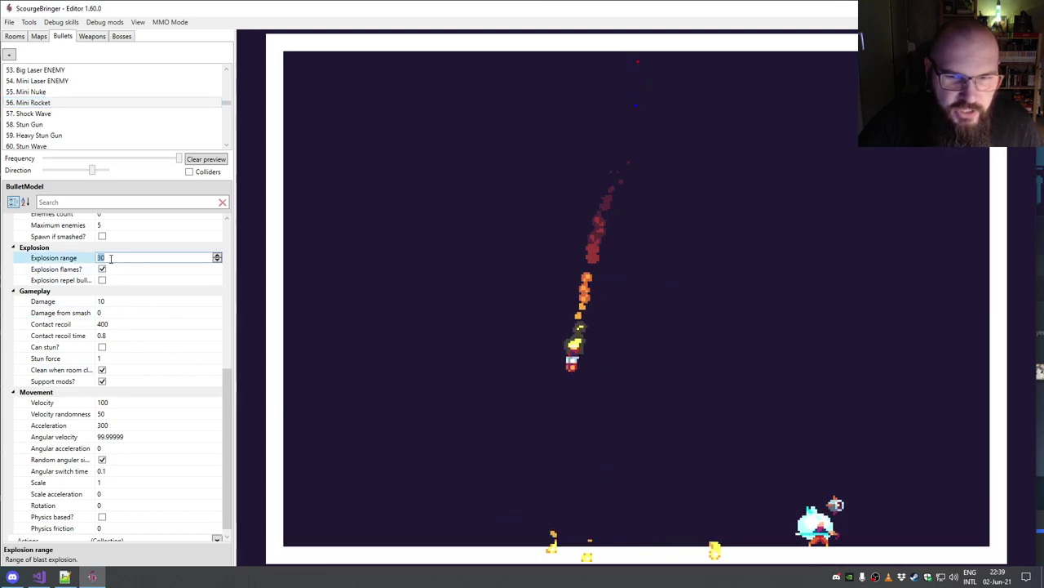
type("60")
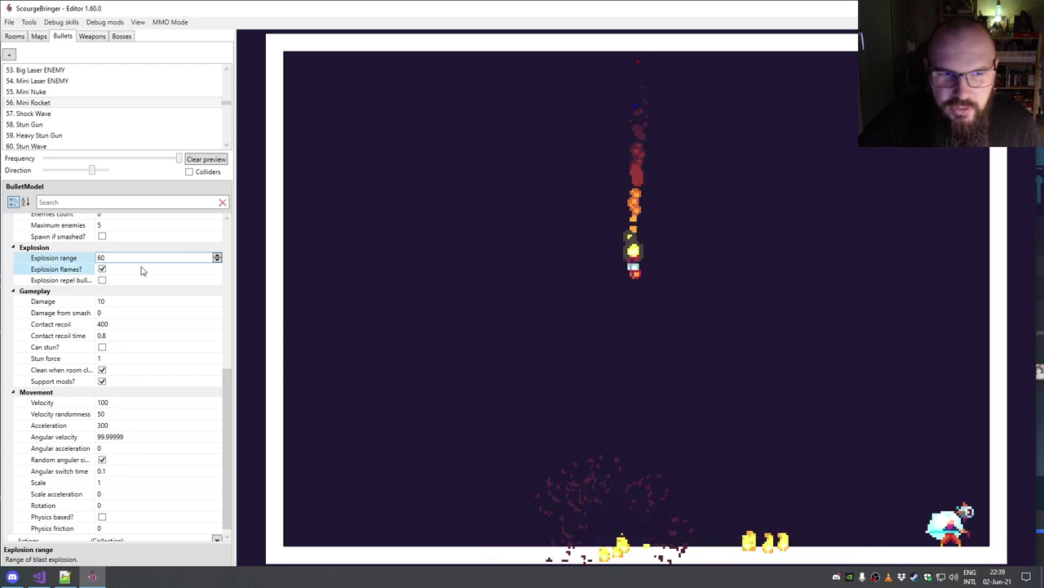
Step: Review the explosion flames and explosion repel bullets descriptions, trying the repel option on and switching it back off
left_click(63, 272)
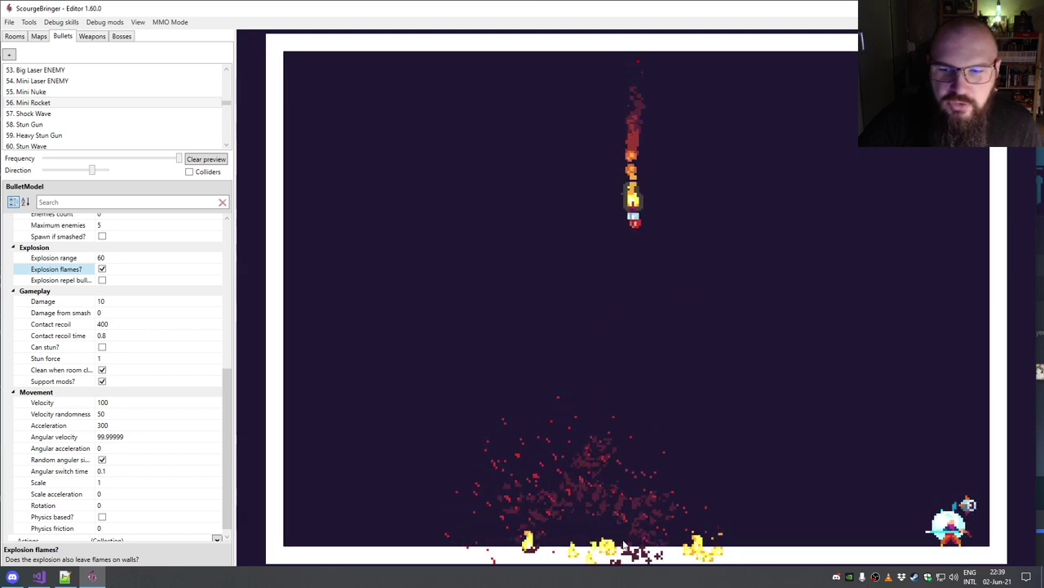
left_click(58, 281)
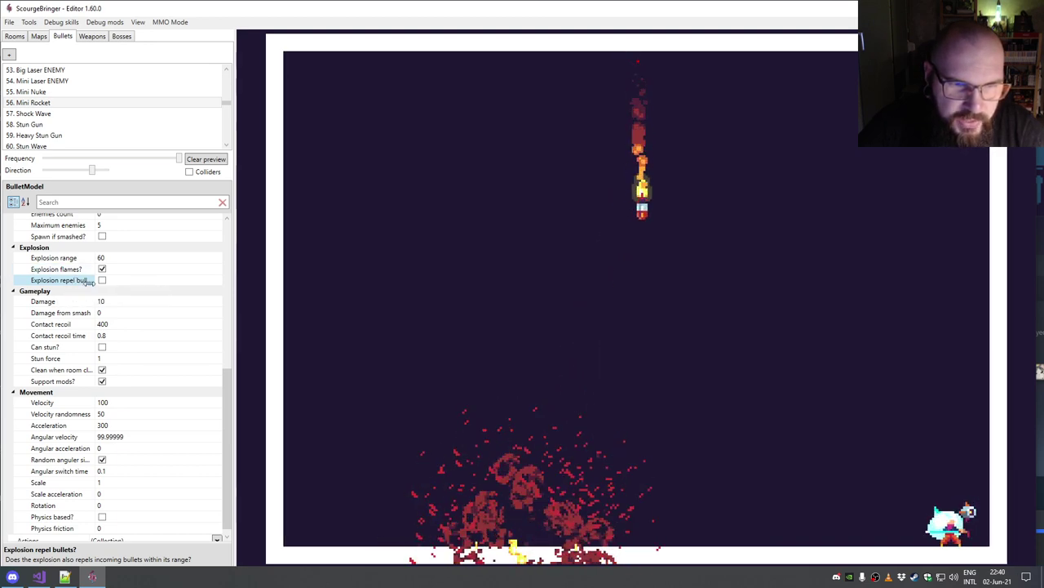
left_click(100, 279)
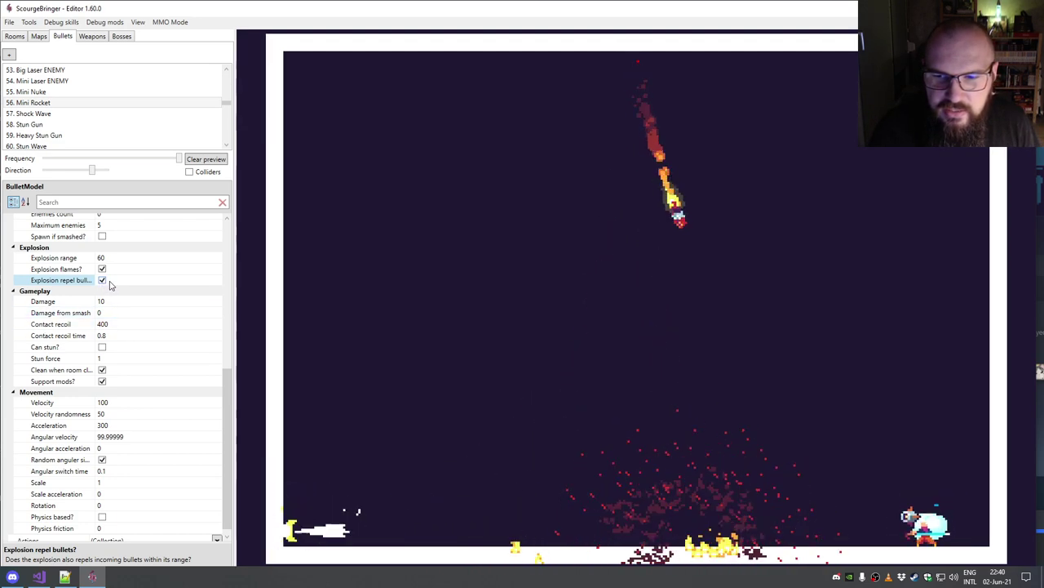
left_click(102, 280)
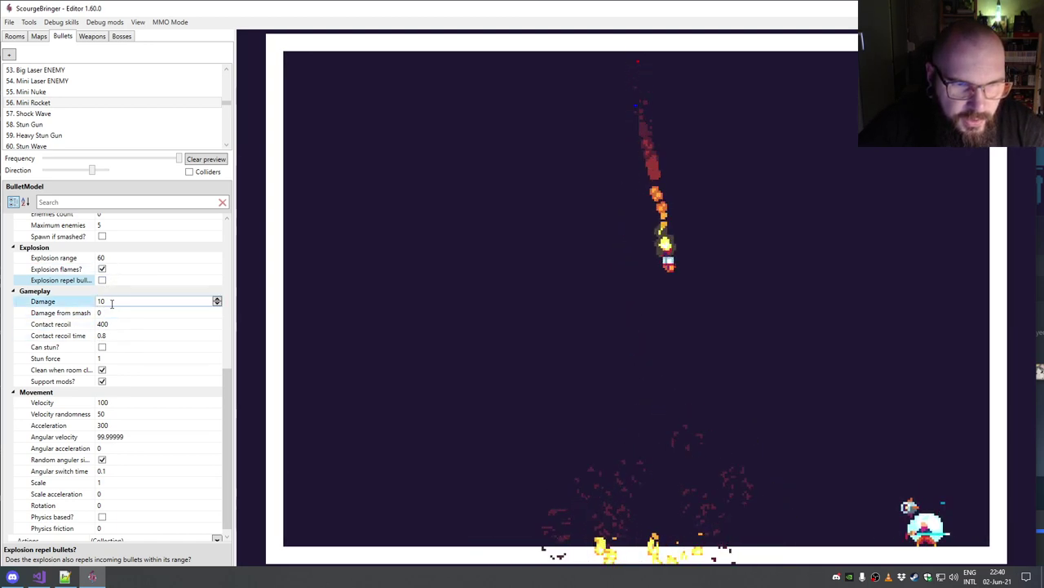
Step: Select the 57. Shock Wave bullet and review its damage and damage from smash properties
left_click(79, 118)
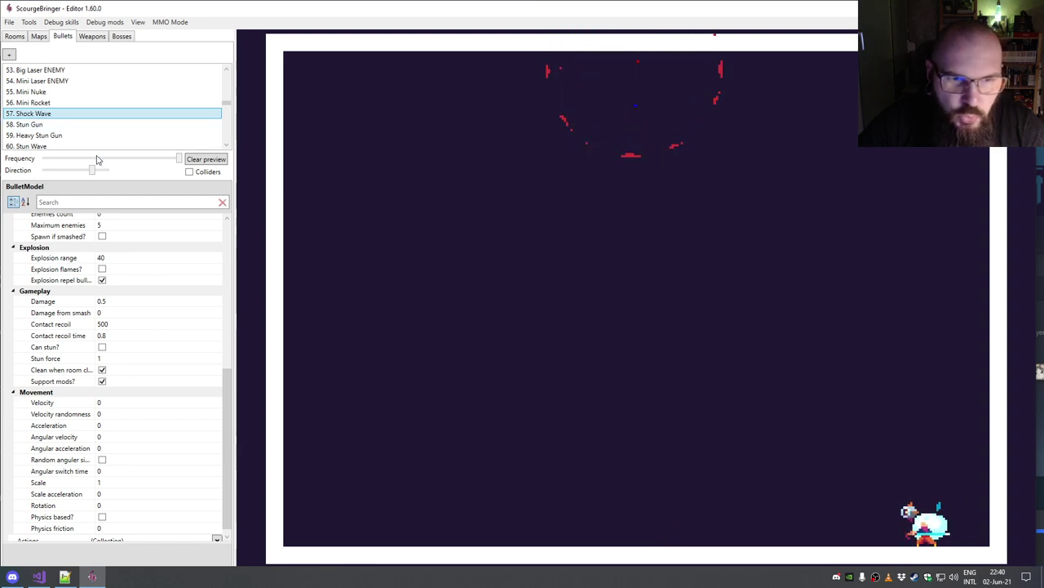
left_click(64, 303)
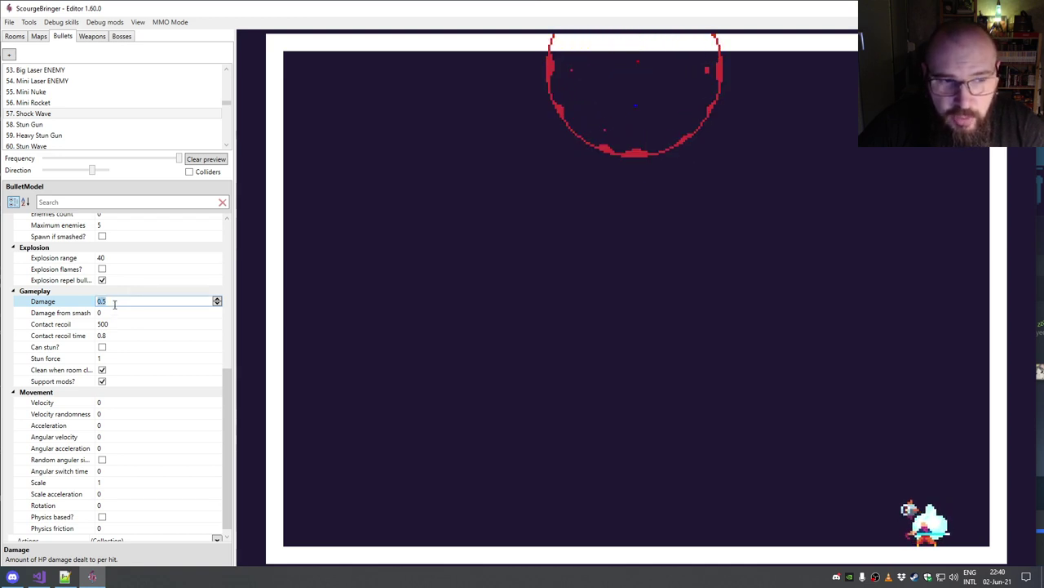
left_click(108, 312)
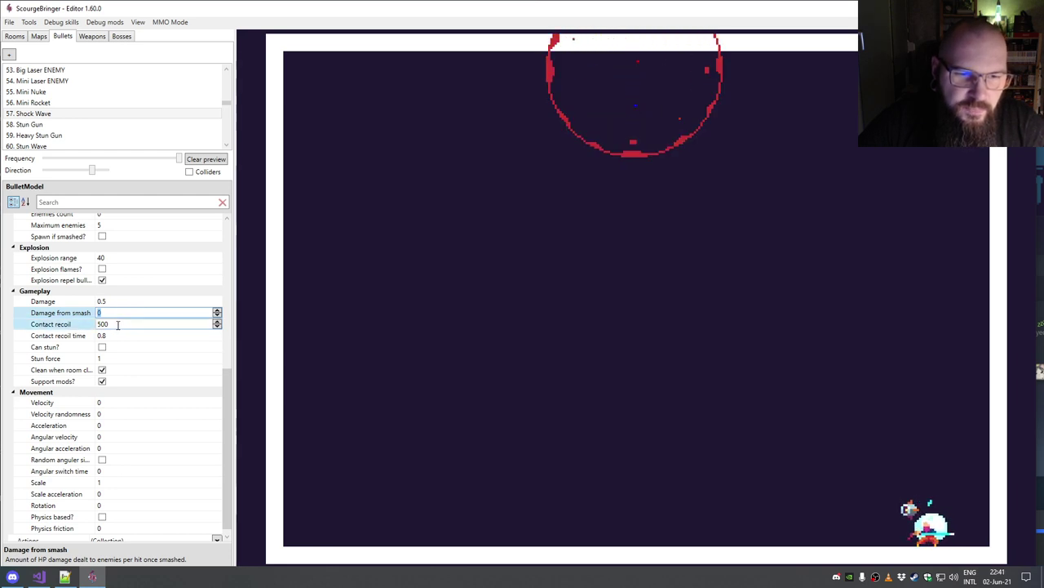
Step: Review the Shock Wave's contact recoil, recoil time, stun, room-clear cleanup and mod support property descriptions
left_click(119, 324)
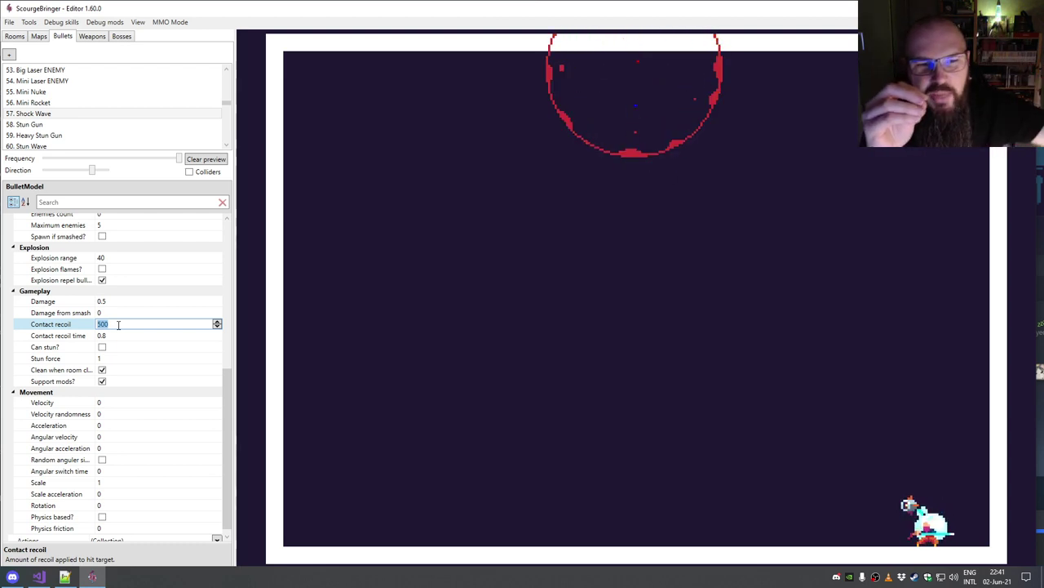
left_click(113, 336)
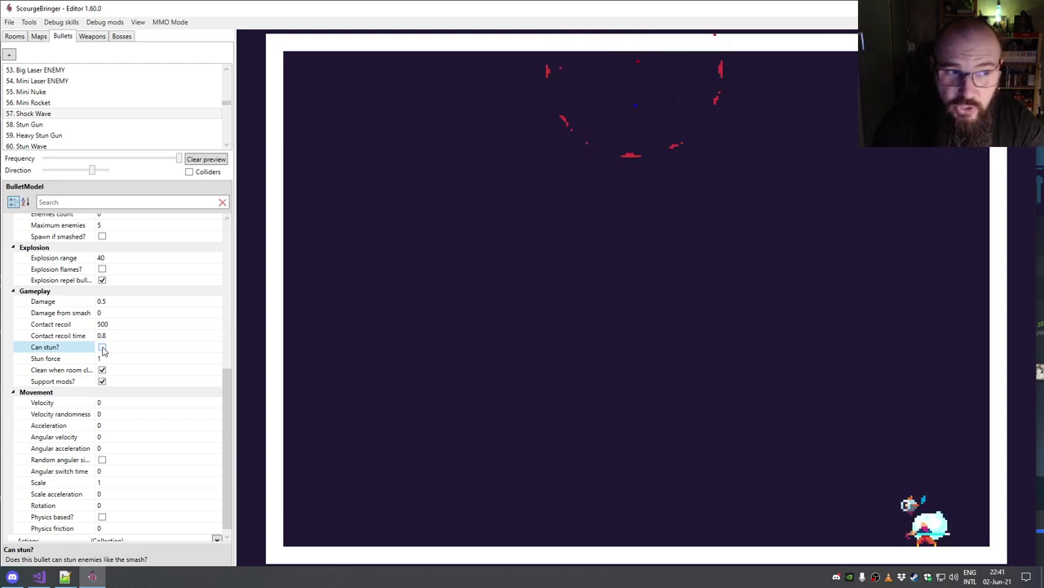
left_click(79, 360)
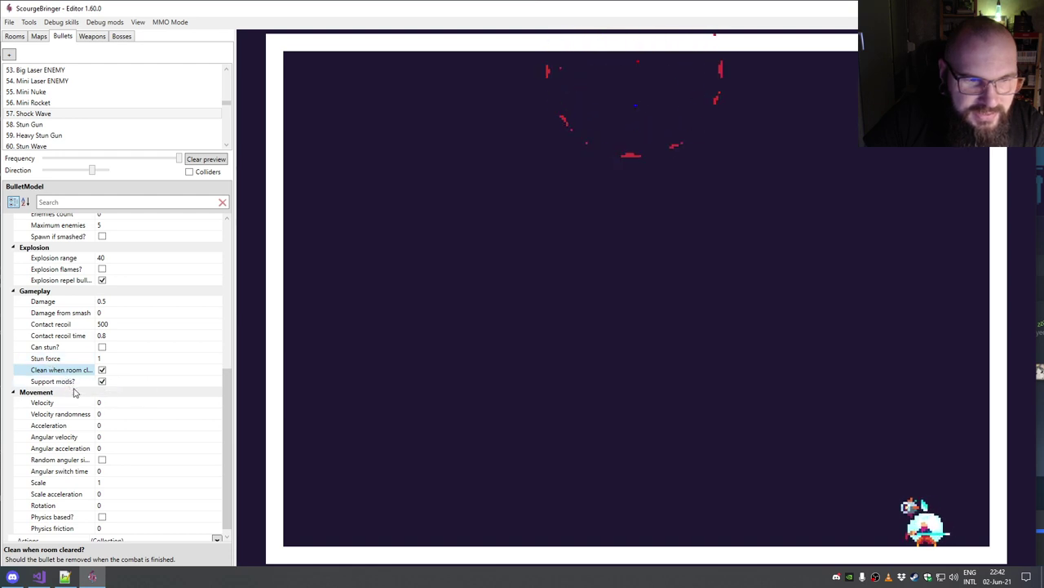
left_click_drag(73, 393, 71, 390)
left_click(69, 383)
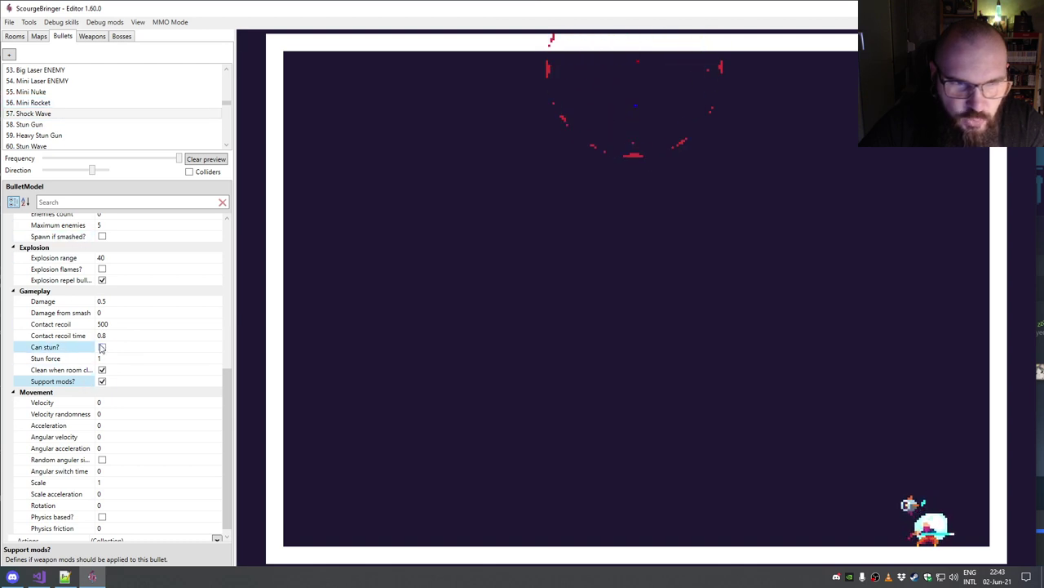
Step: Select the 0. Slow Basic Ennemy Bullet for preview and review its velocity in the Movement properties
scroll(229, 417, "down", 1)
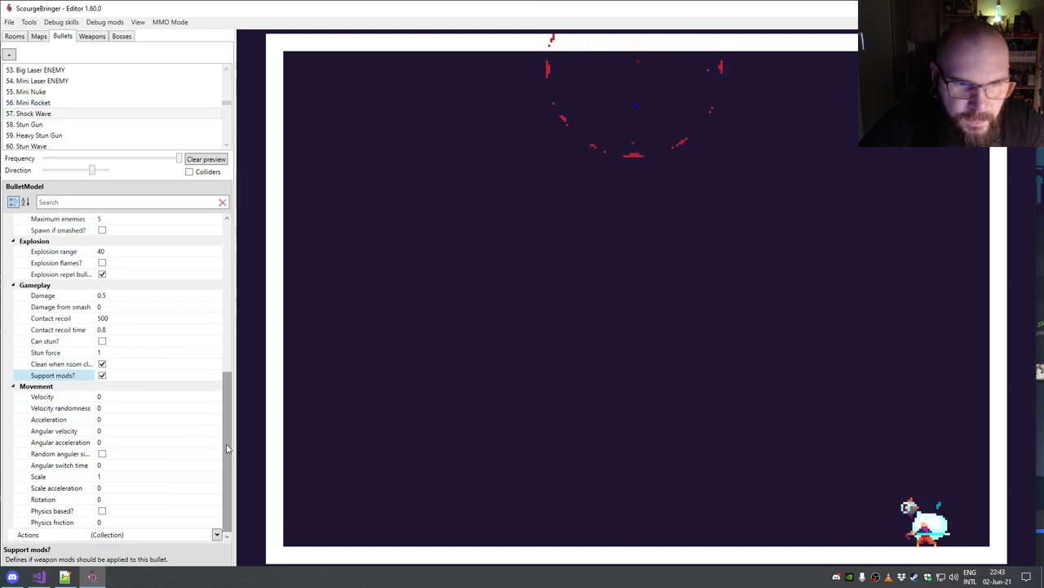
left_click_drag(228, 104, 226, 72)
left_click(49, 70)
left_click(161, 441)
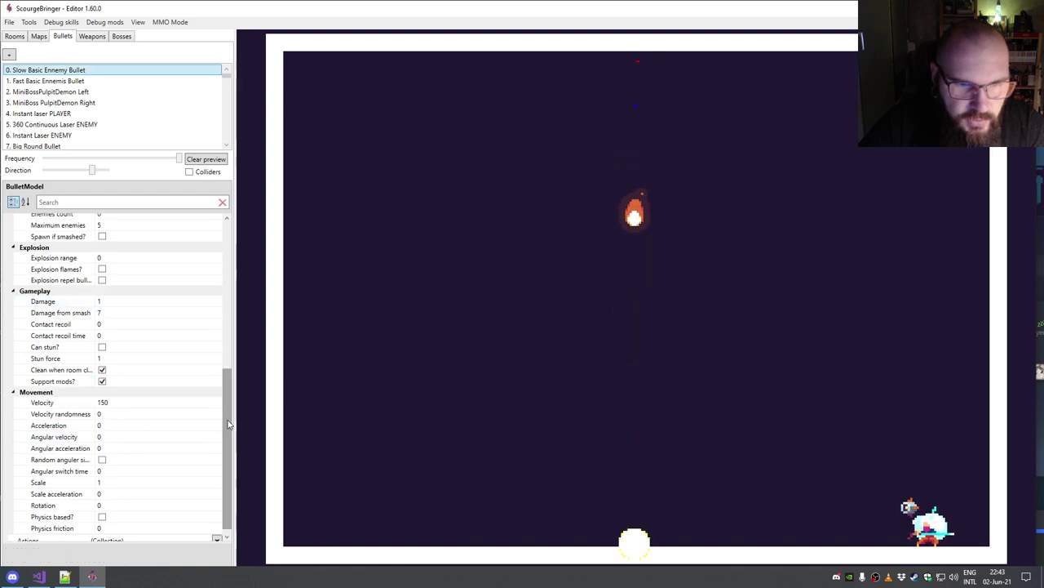
scroll(130, 428, "down", 1)
left_click(98, 396)
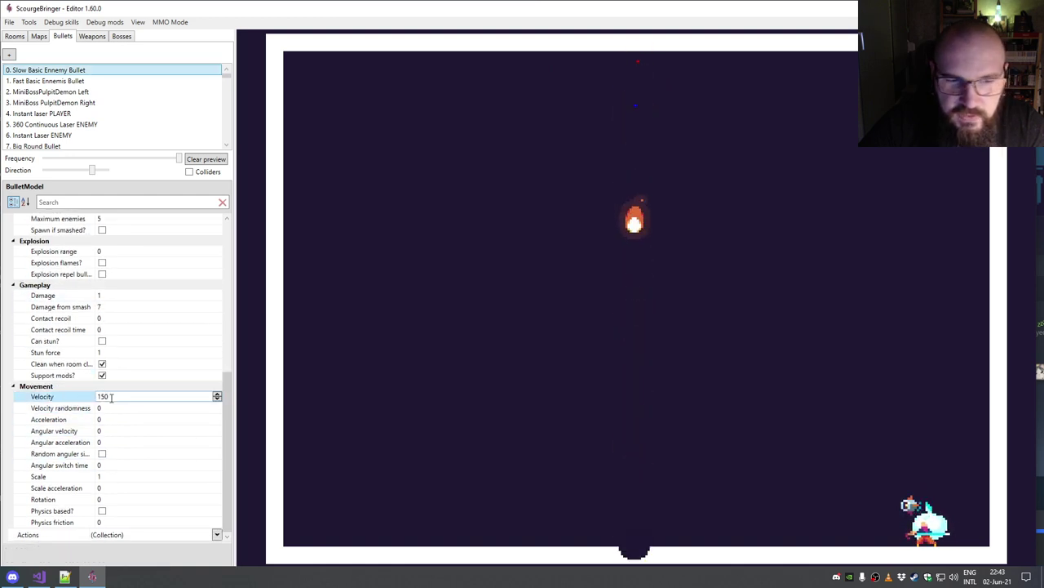
Step: Try a velocity randomness of 40 on the Slow Basic Ennemy Bullet and reset it to 0
left_click(97, 410)
left_click(98, 410)
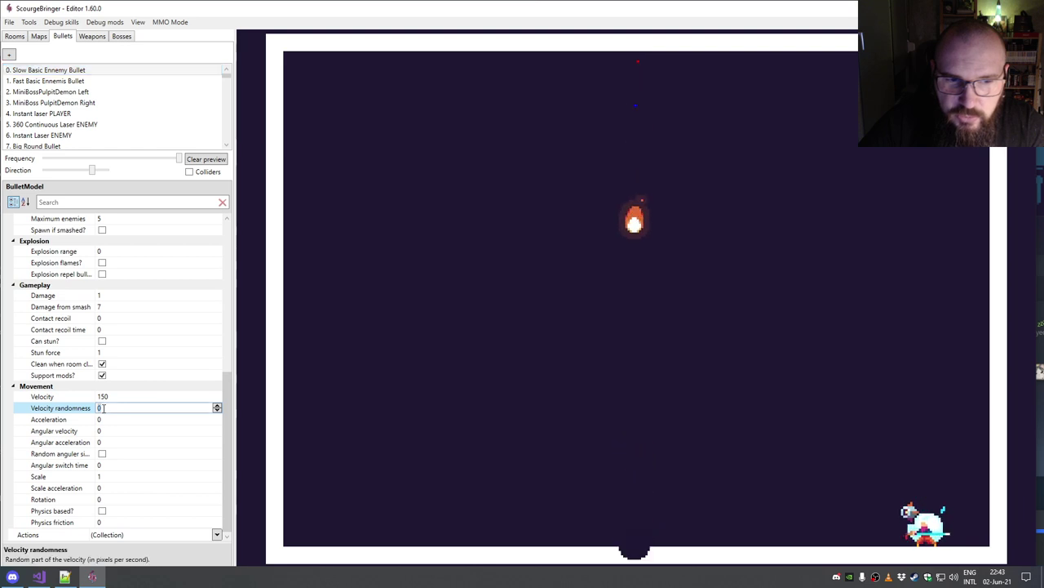
type("40")
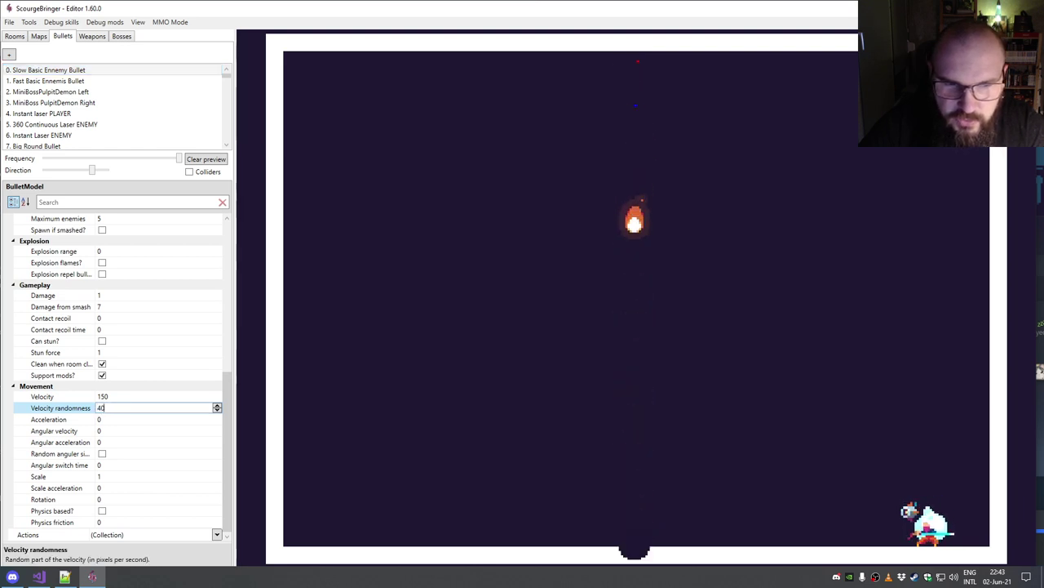
key("shift+Tab")
key("Tab")
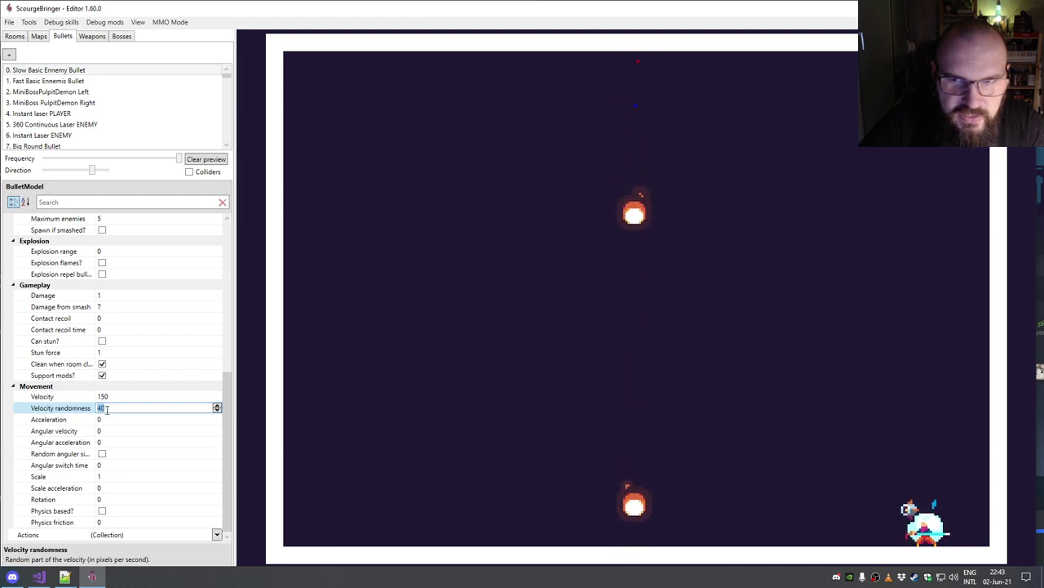
key("shift+Tab")
key("Tab")
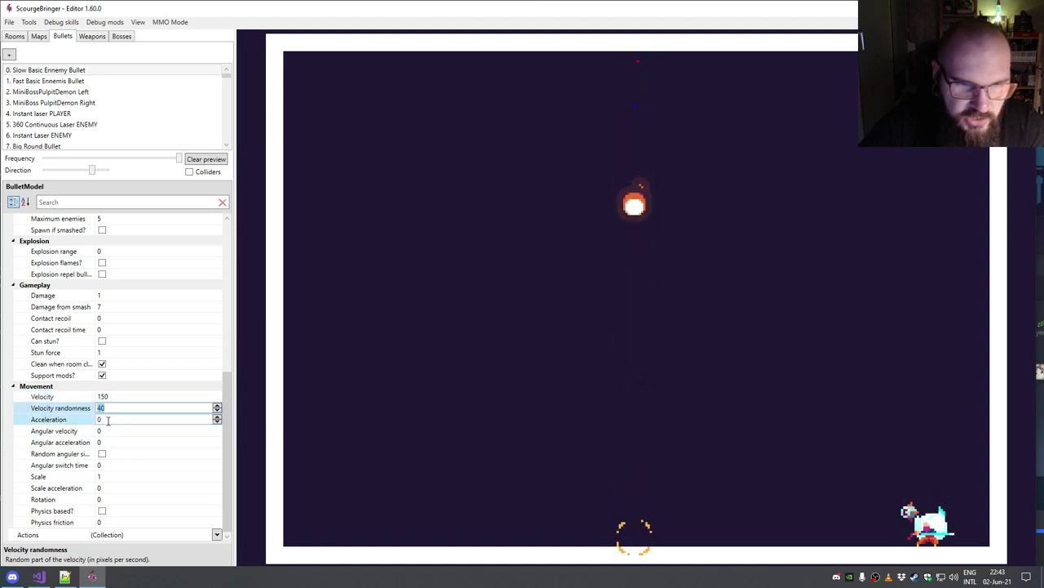
left_click(110, 419)
left_click(104, 408)
type("0")
Step: Try positive accelerations of 20 and 200 on the Slow Basic Ennemy Bullet
left_click(112, 418)
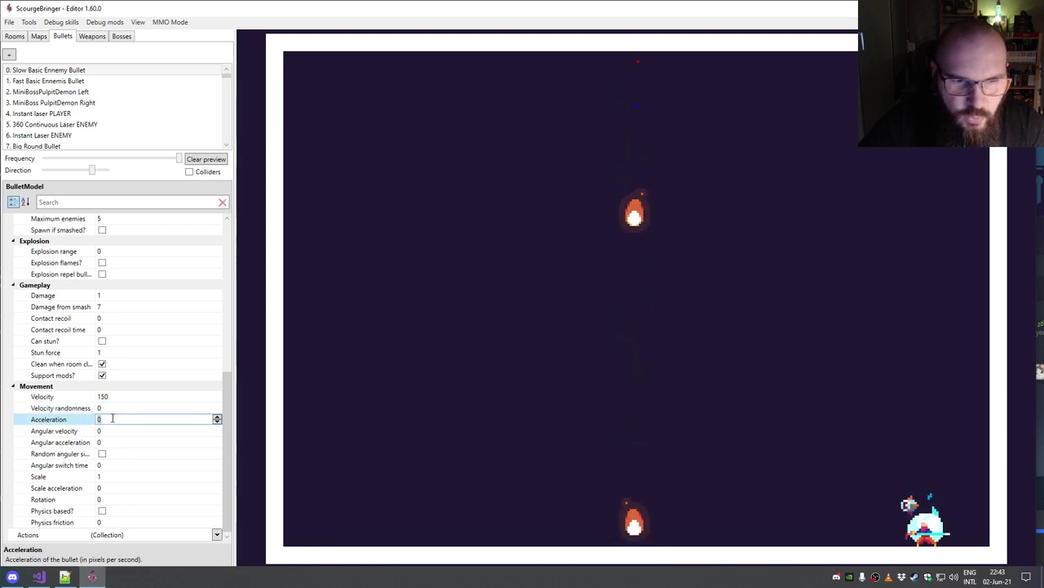
type("2")
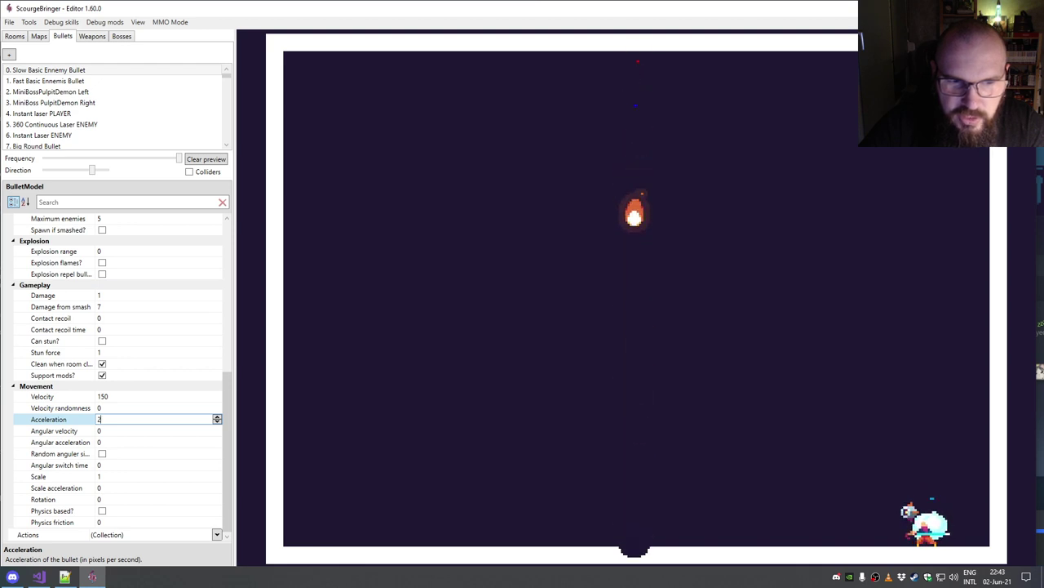
type("0")
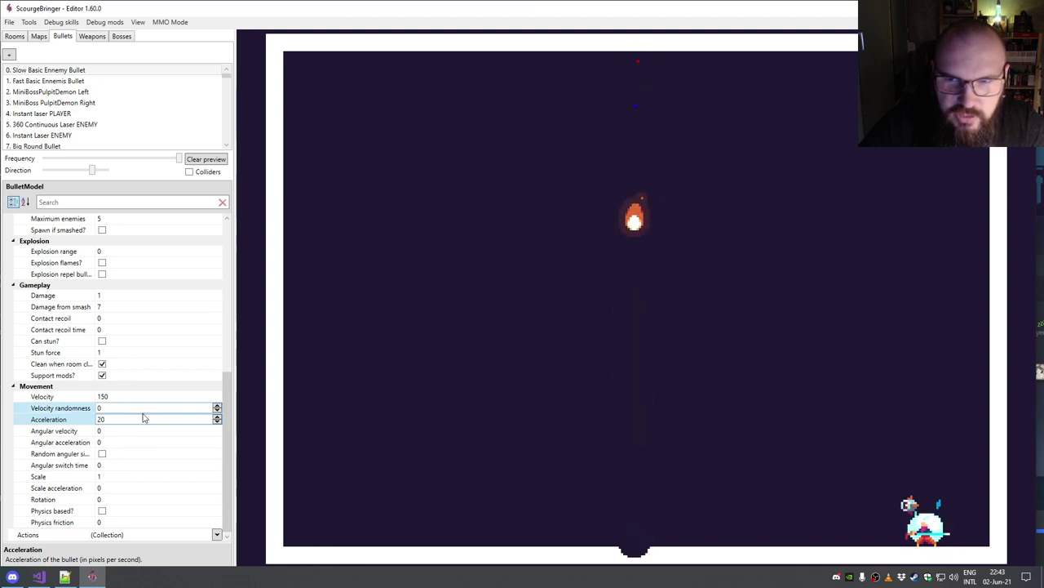
key("BackSpace")
type("00")
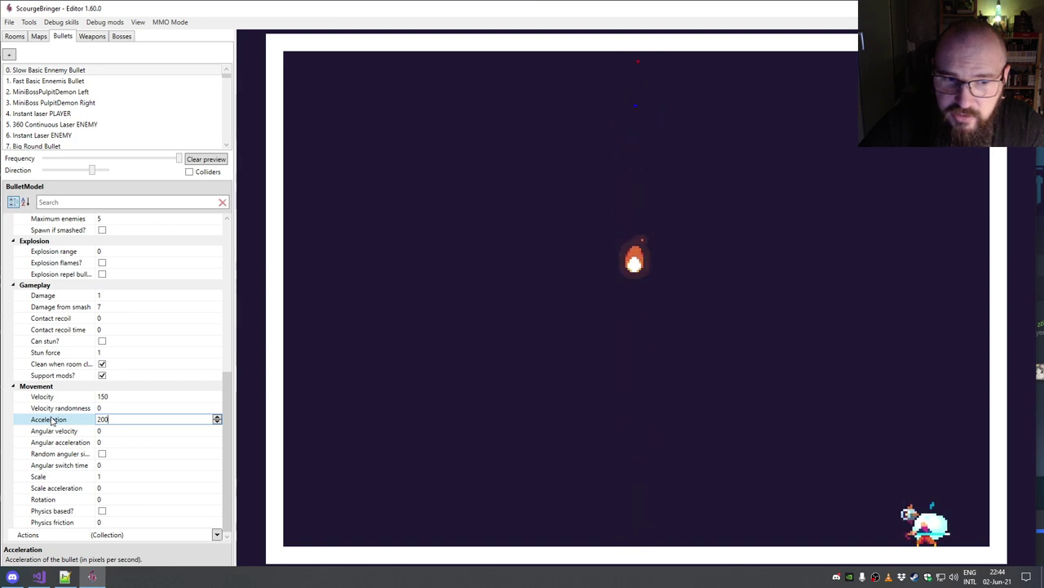
Step: Make the Slow Basic Ennemy Bullet's acceleration negative, trying -400 and settling on -200
left_click(96, 418)
key("Delete")
type("4")
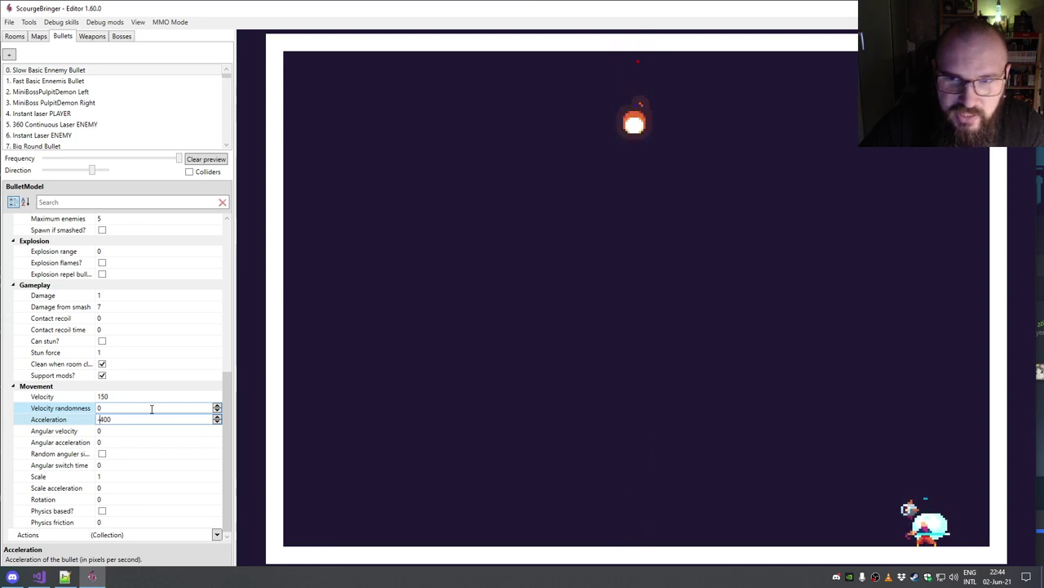
type("-2")
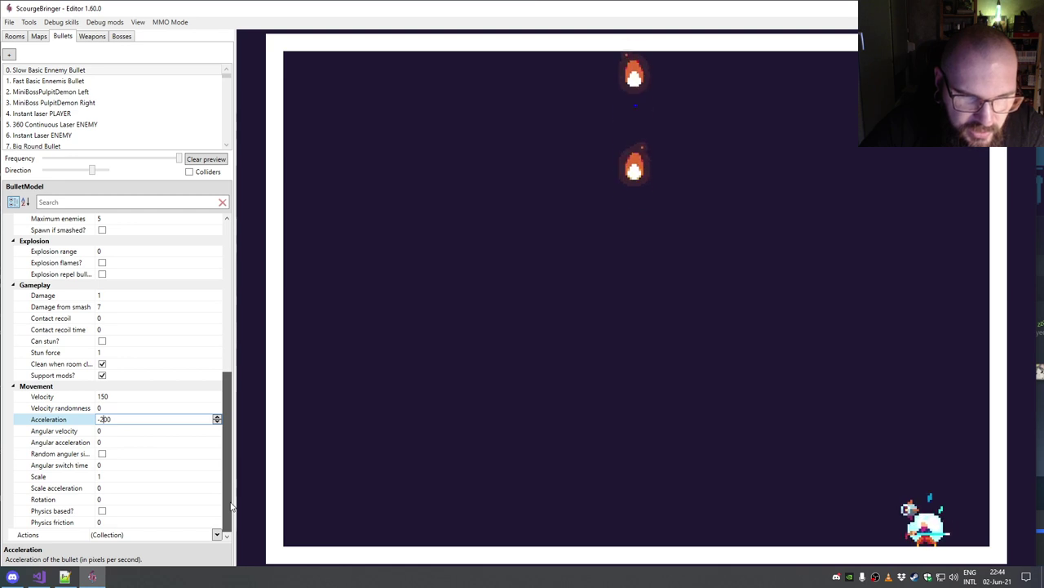
Step: Try a time to live of 0 on the Slow Basic Ennemy Bullet and restore it to 4
scroll(203, 275, "up", 9)
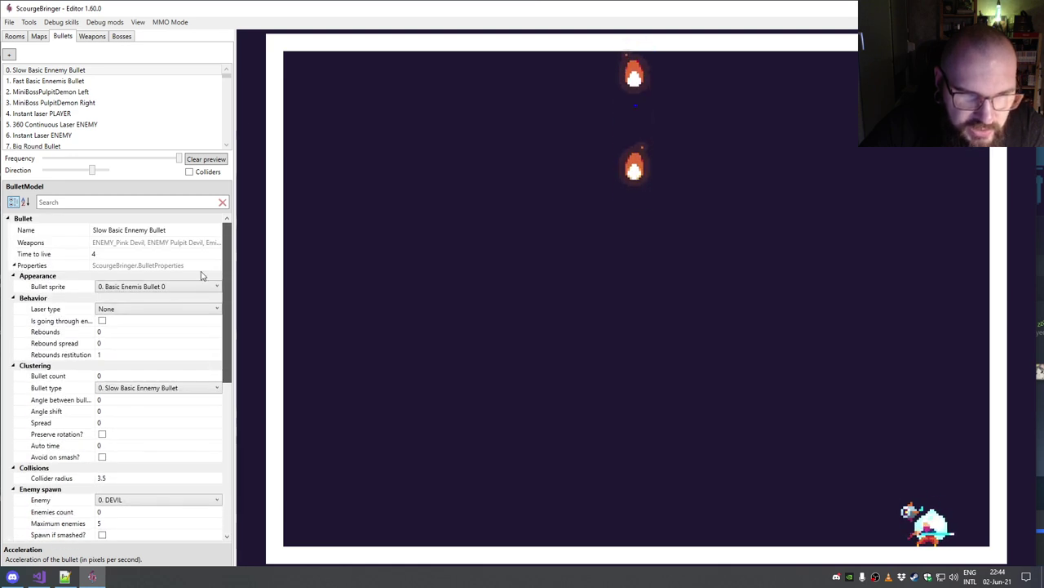
left_click(135, 270)
left_click(147, 254)
type("0")
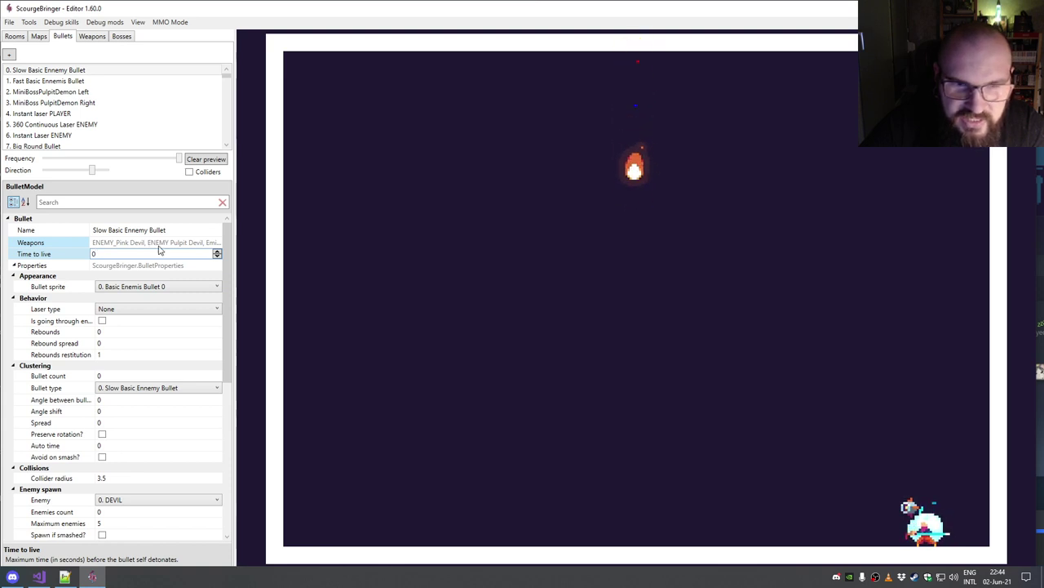
key("BackSpace")
type("4")
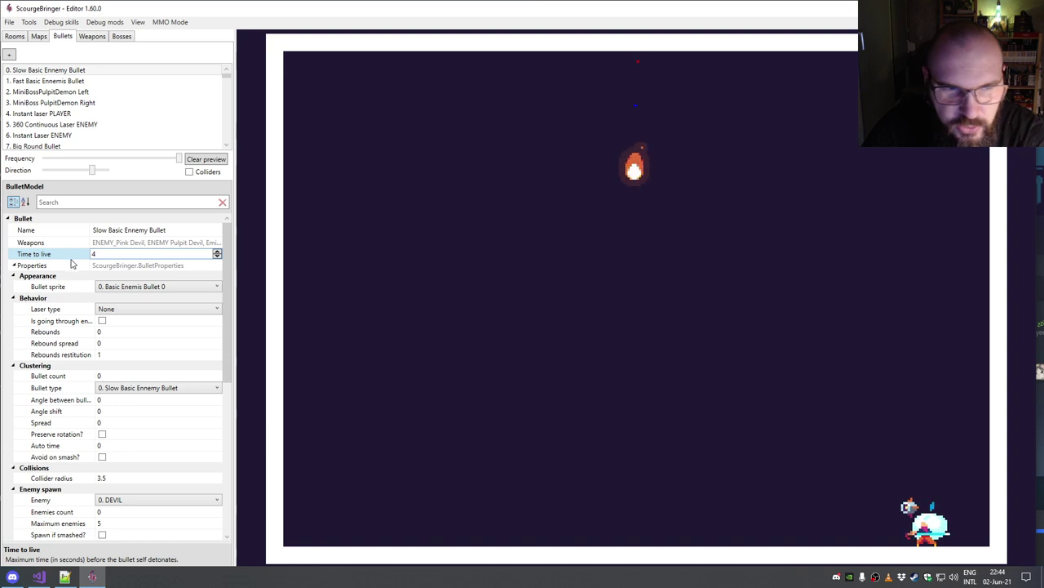
left_click(57, 242)
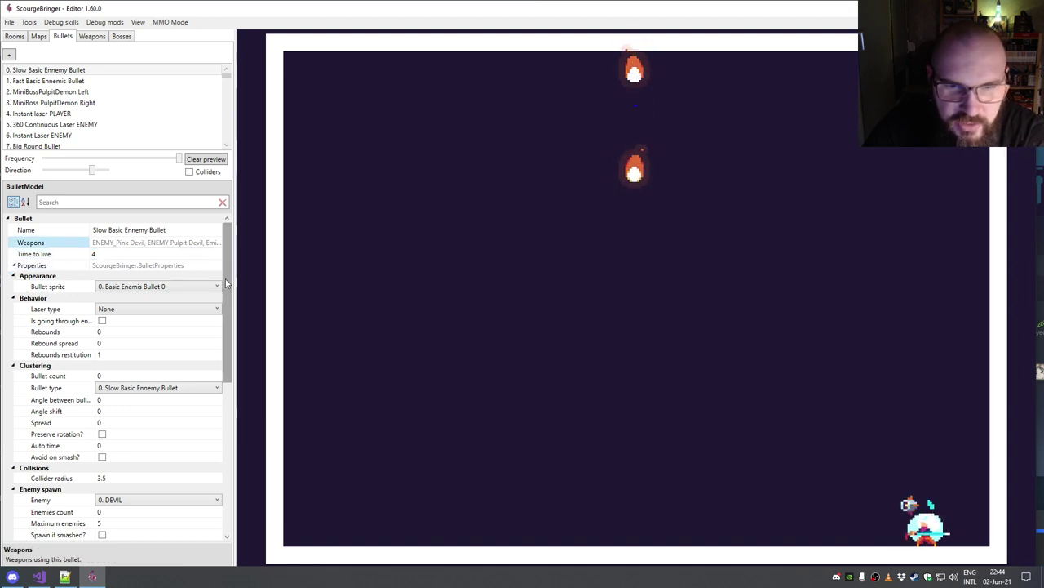
Step: Recheck the Slow Basic Ennemy Bullet's acceleration in the Movement properties against the preview
scroll(123, 367, "down", 9)
left_click(99, 499)
left_click(101, 441)
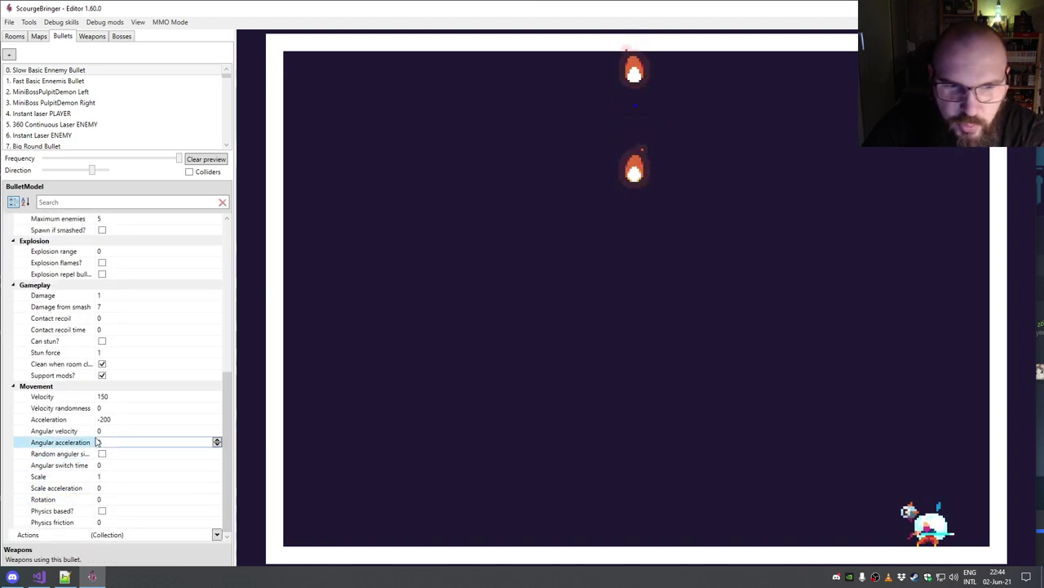
left_click(104, 419)
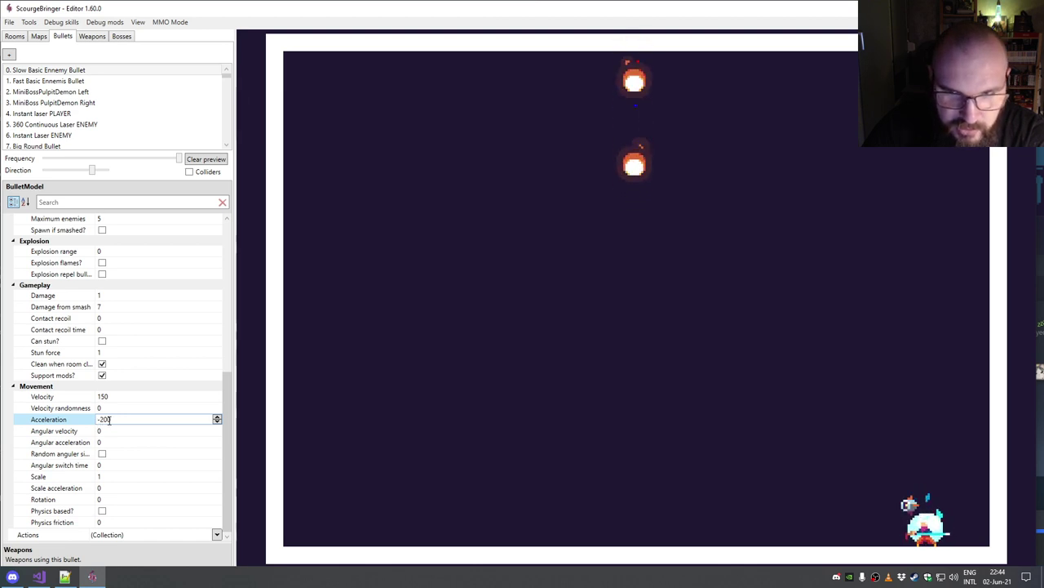
key("Return")
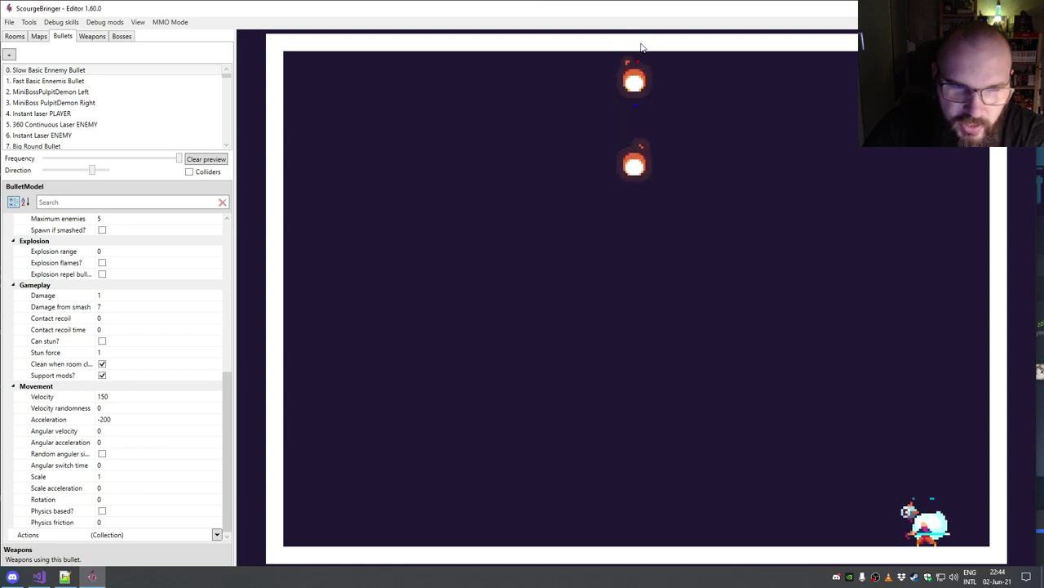
Step: Set the Slow Basic Ennemy Bullet's time to live to 0 and recheck its acceleration property
left_click_drag(226, 472, 234, 267)
left_click(108, 254)
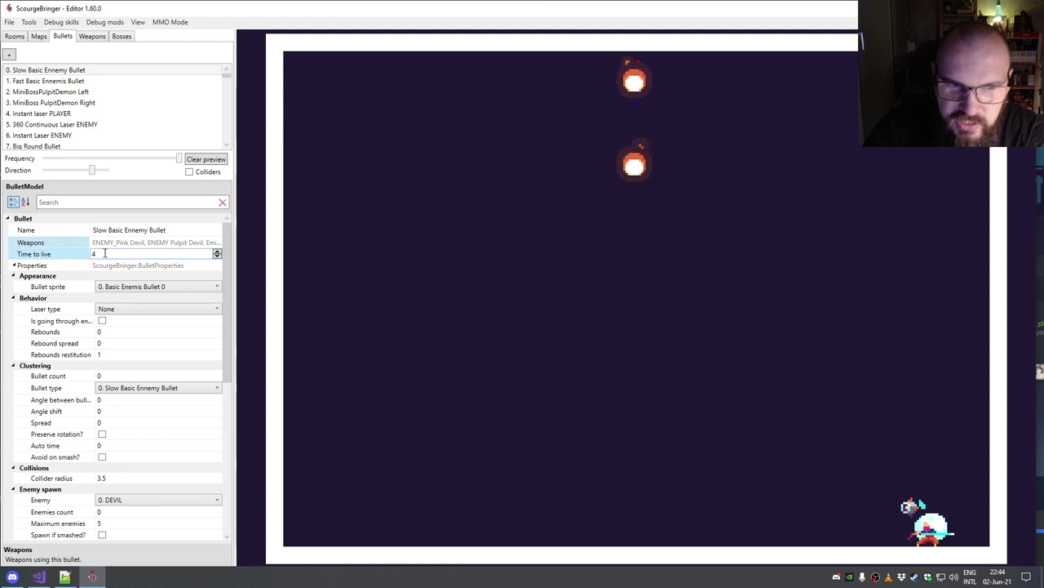
key("BackSpace")
type("0")
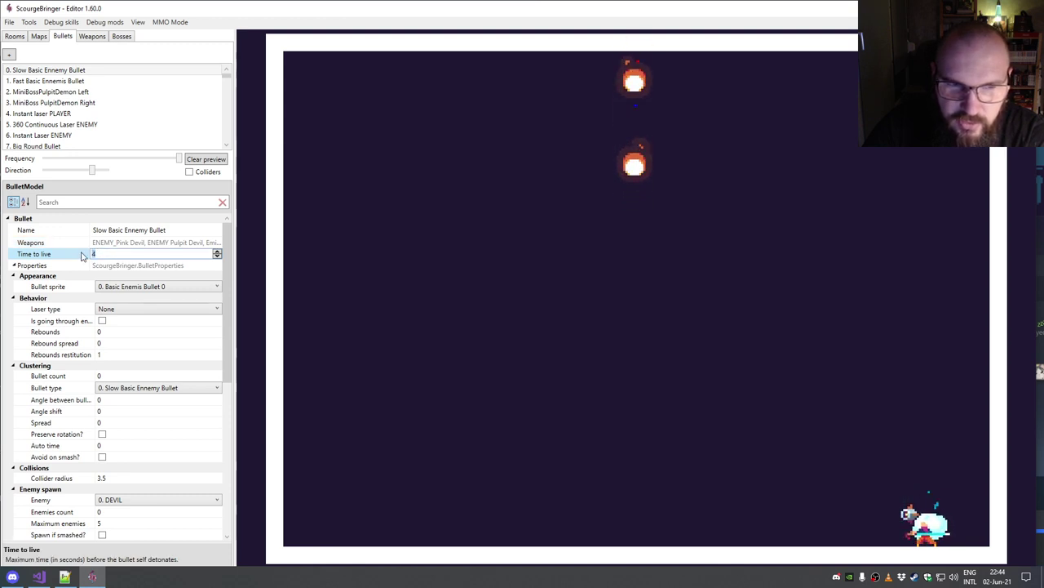
left_click(63, 247)
left_click(65, 254)
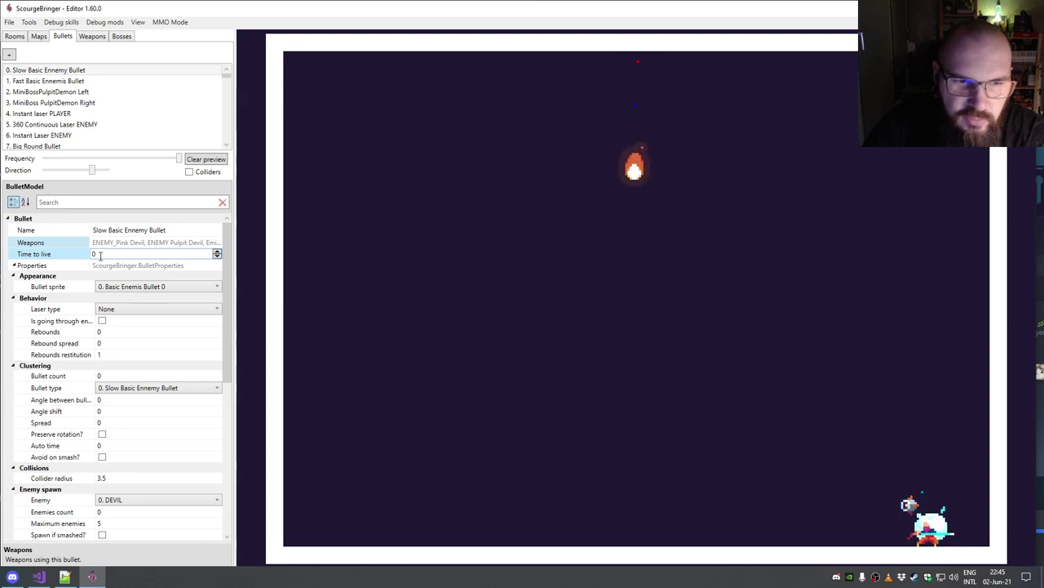
left_click(112, 254)
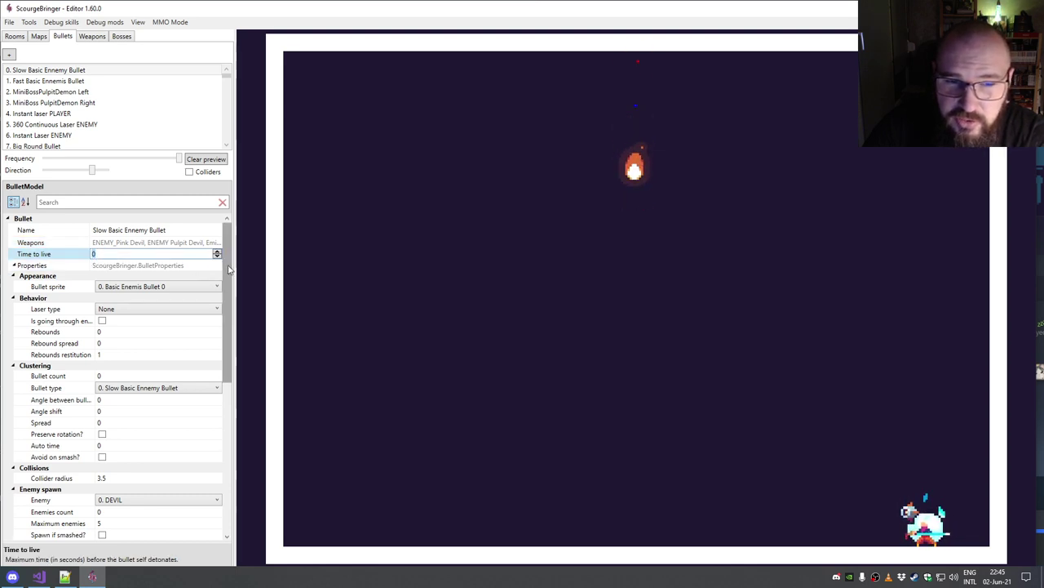
left_click_drag(229, 270, 233, 460)
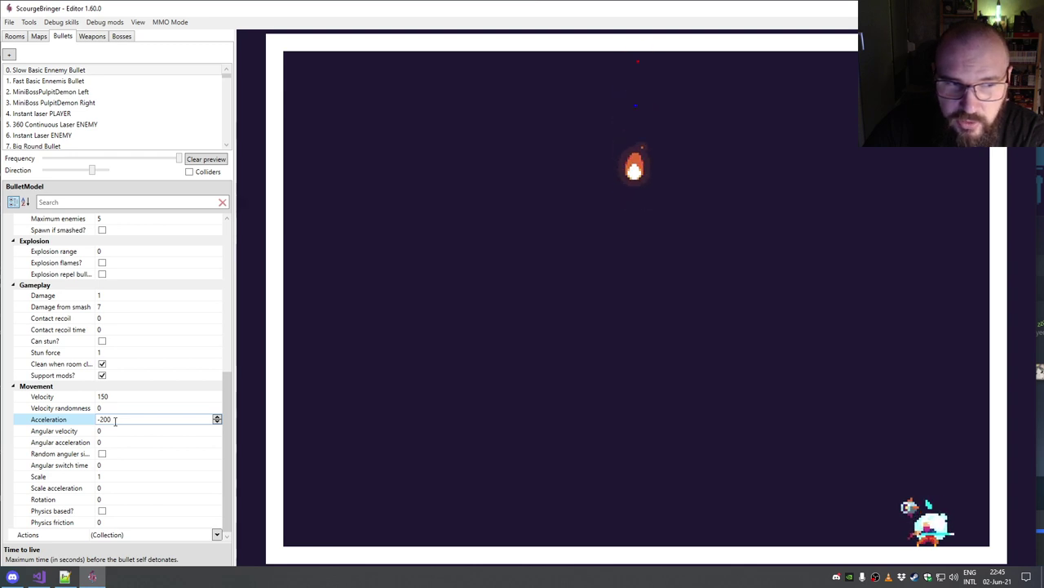
left_click_drag(227, 457, 229, 303)
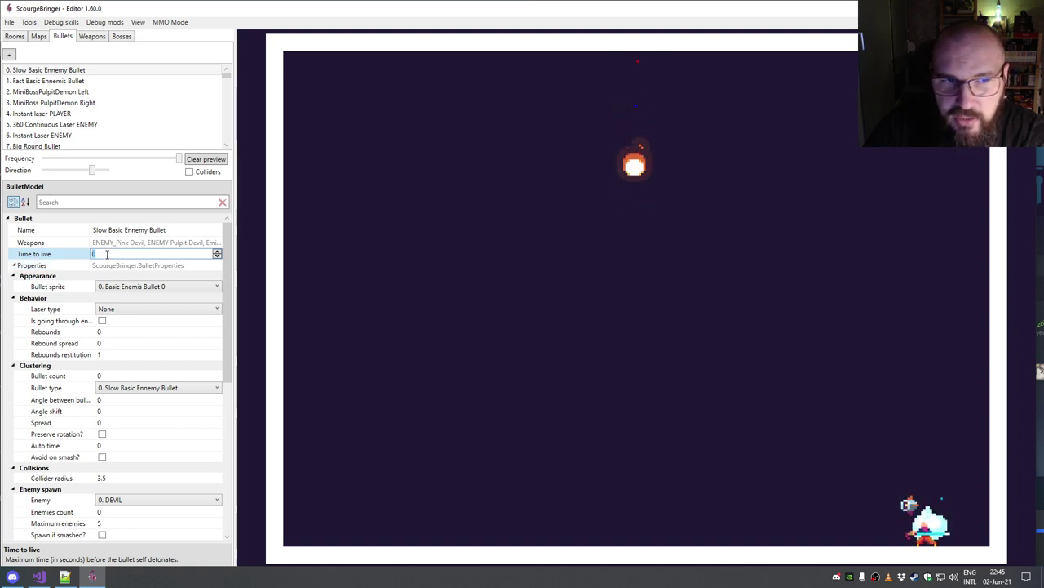
Step: Select the 15. PLAYER Heavy SHOOTGUN bullet for preview and examine its acceleration in the Movement properties
left_click(227, 147)
left_click(228, 147)
left_click(227, 147)
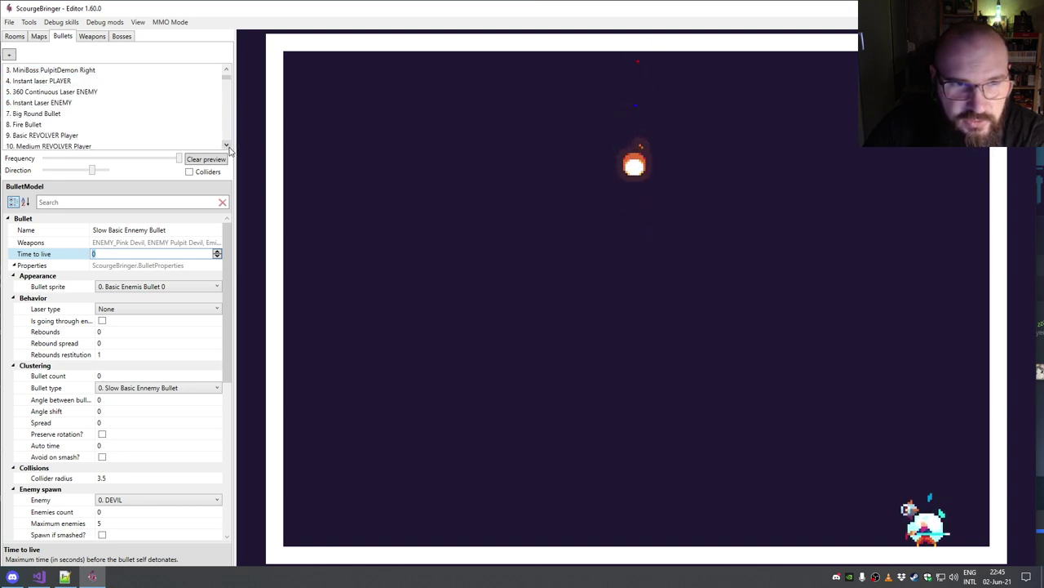
left_click(228, 147)
left_click(227, 146)
left_click(228, 146)
left_click(228, 146)
left_click(227, 147)
left_click(227, 146)
left_click(228, 146)
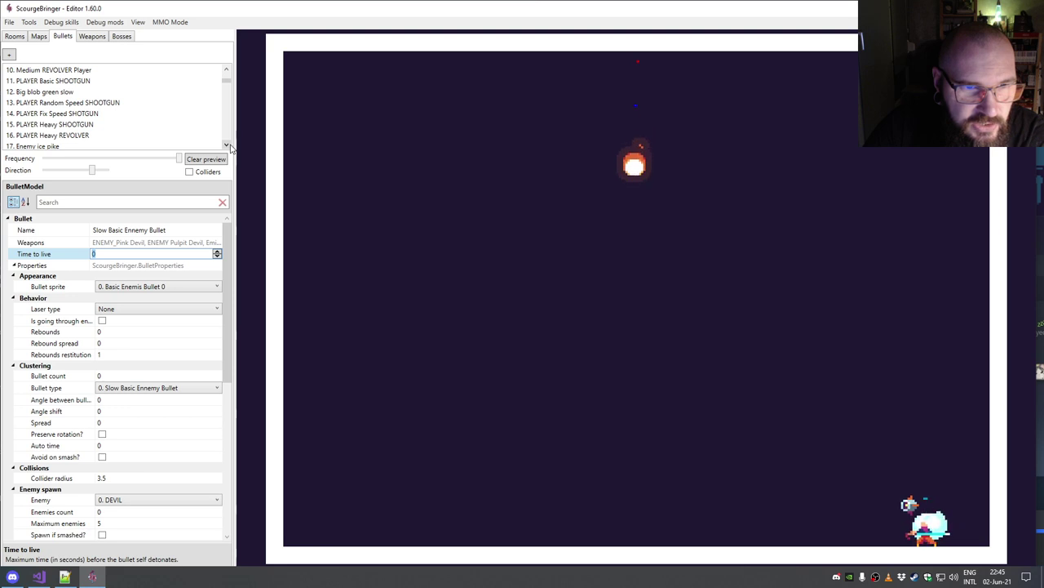
left_click(80, 126)
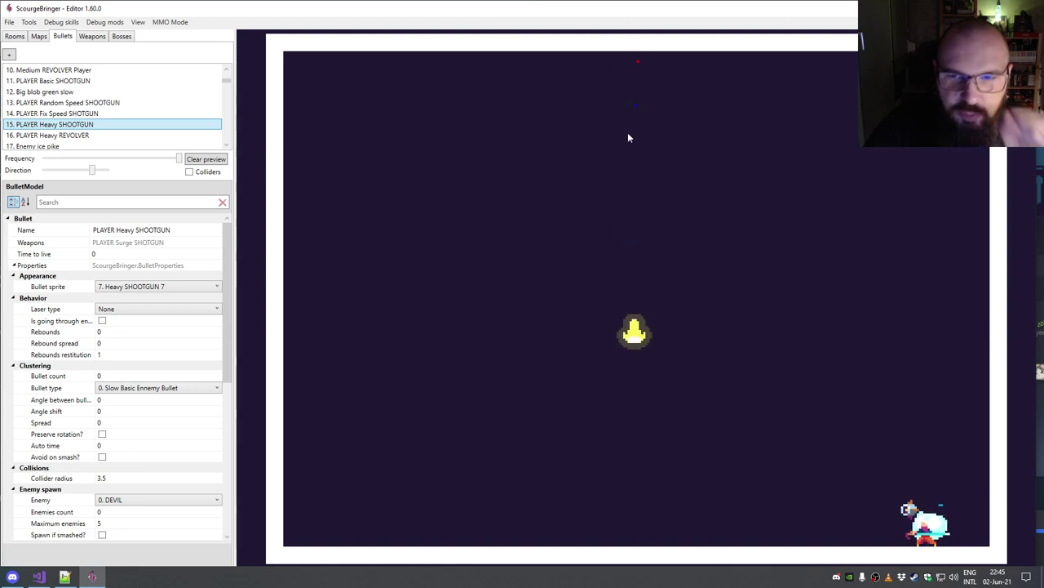
left_click_drag(227, 265, 218, 431)
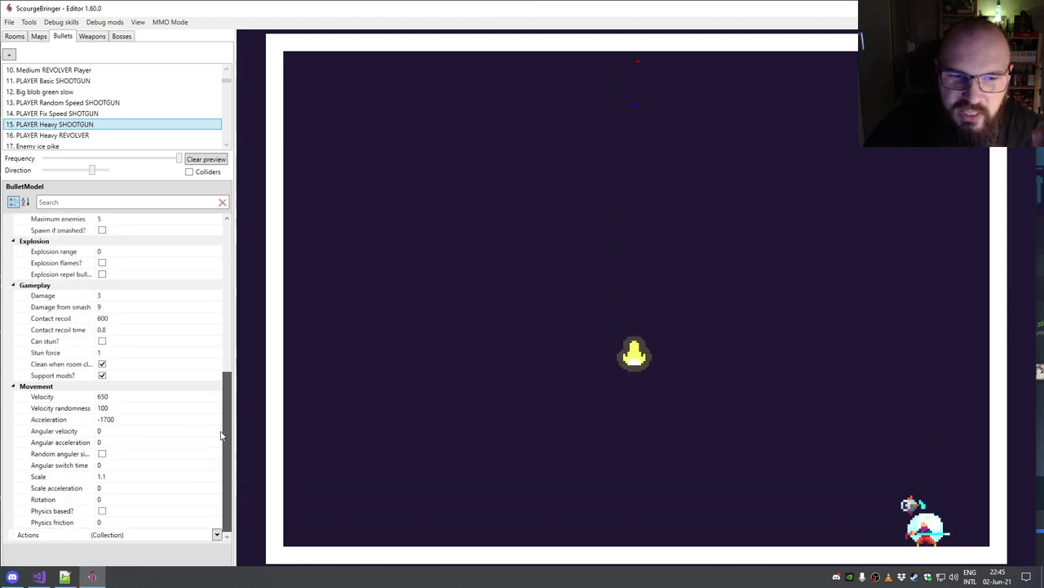
left_click(104, 419)
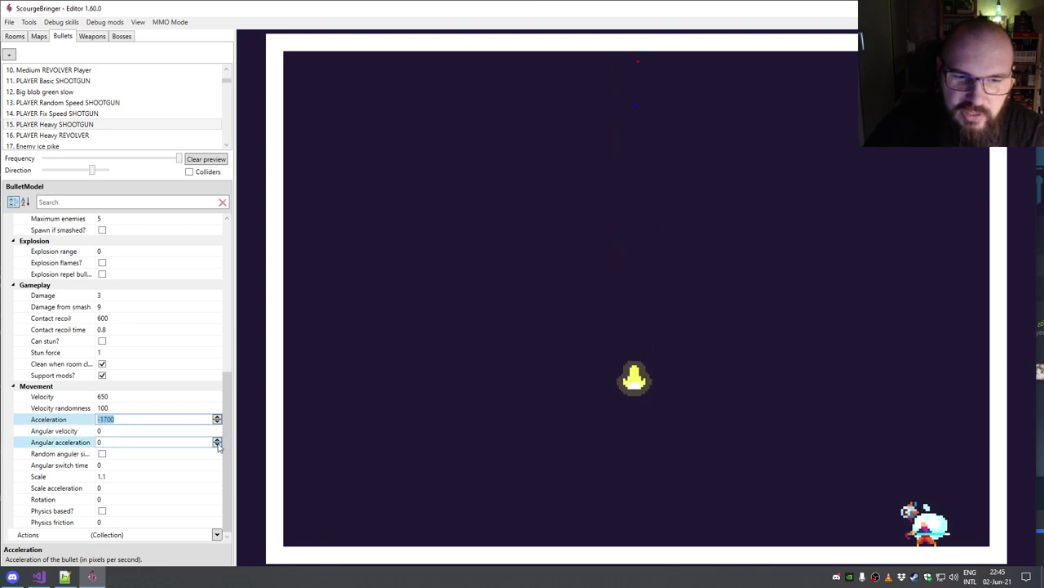
Step: Examine the PLAYER Heavy SHOOTGUN bullet's time to live together with its acceleration and angular velocity
scroll(104, 343, "up", 9)
left_click(107, 255)
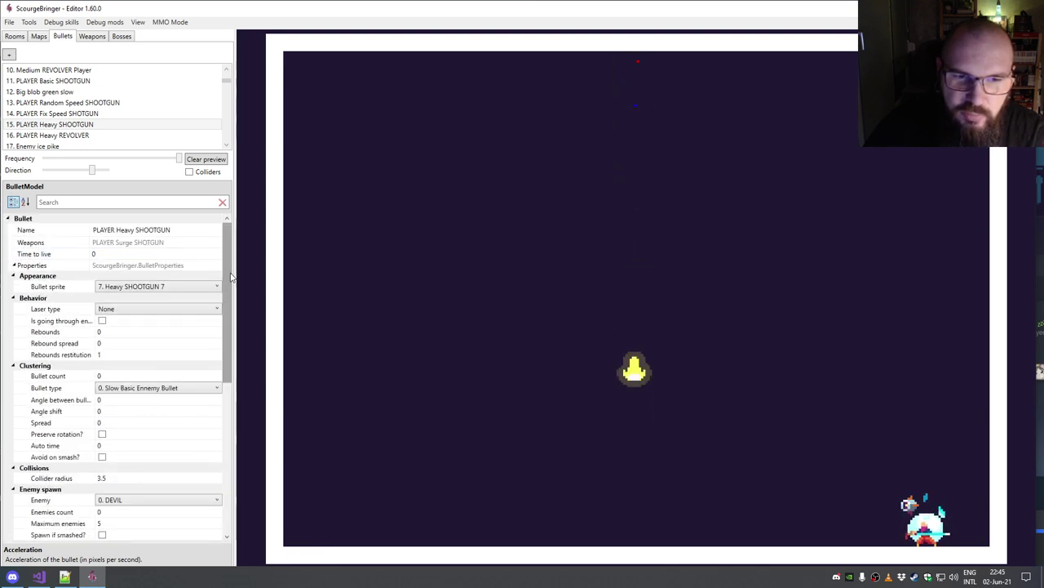
scroll(110, 343, "down", 9)
left_click(112, 419)
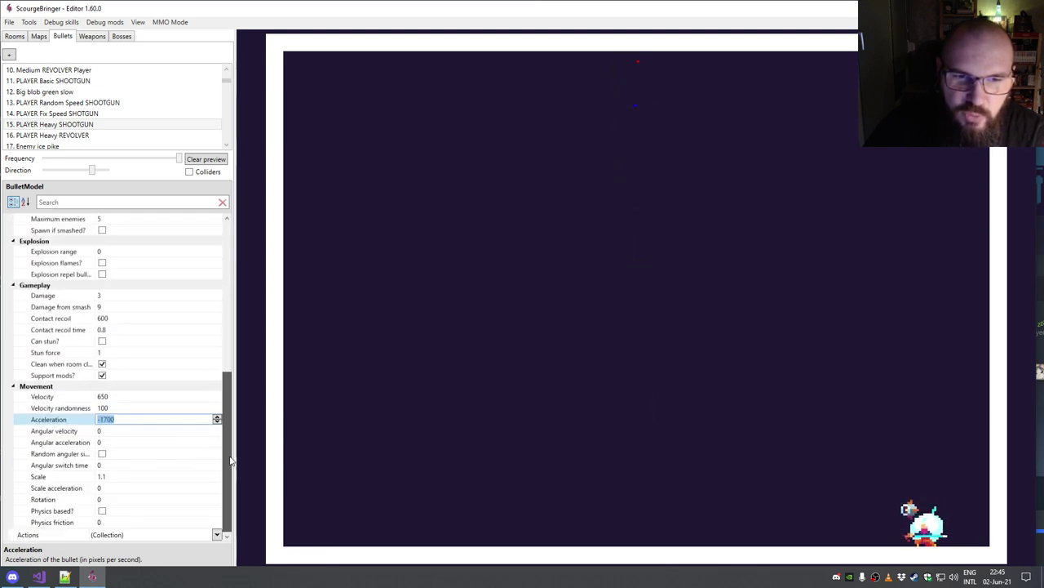
left_click(116, 432)
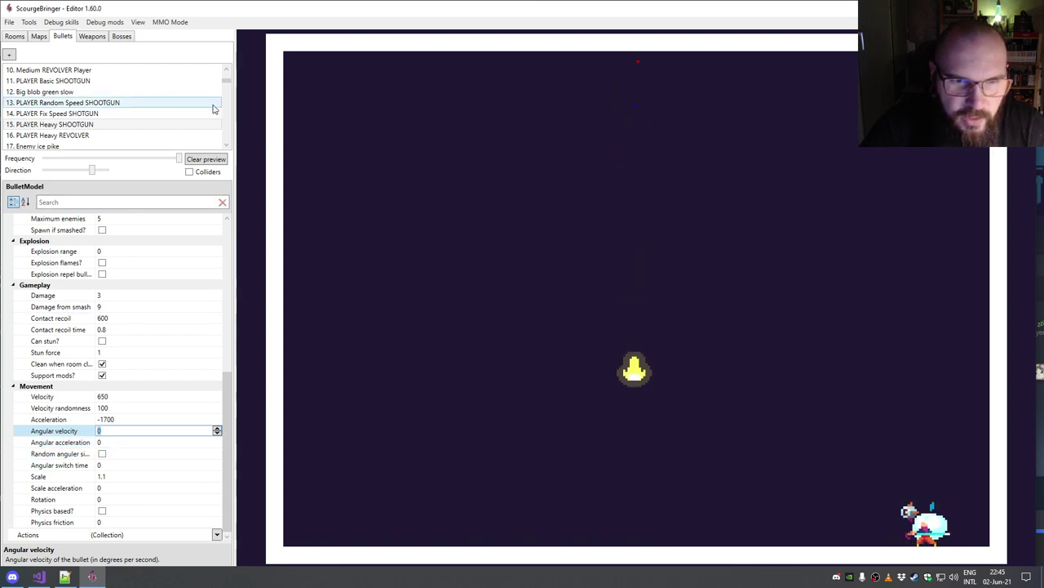
Step: Select the 0. Slow Basic Ennemy Bullet and set its acceleration to 0 and its angular velocity to 90
left_click_drag(227, 82, 229, 64)
left_click(200, 71)
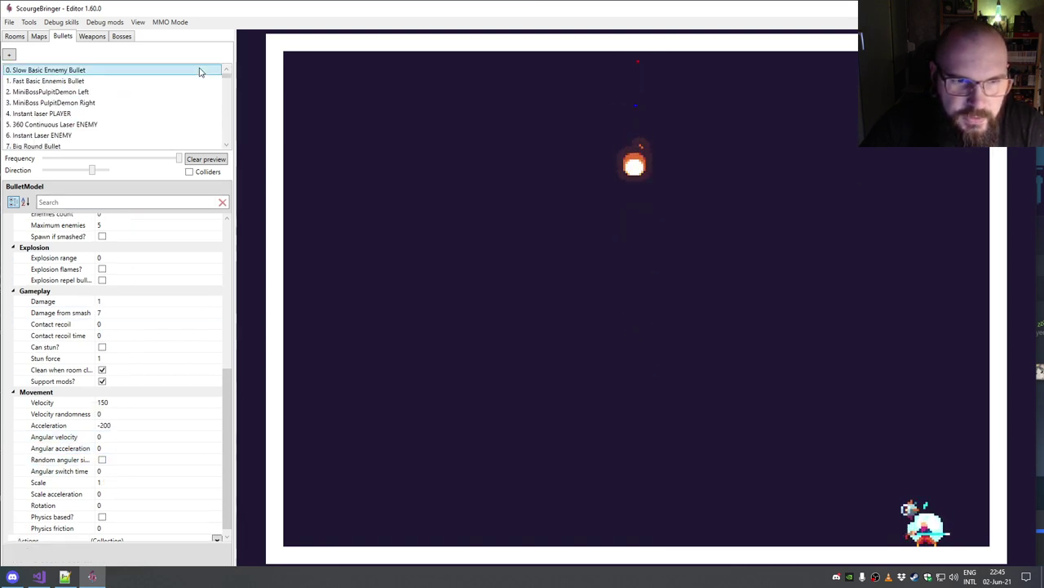
left_click_drag(228, 452, 220, 242)
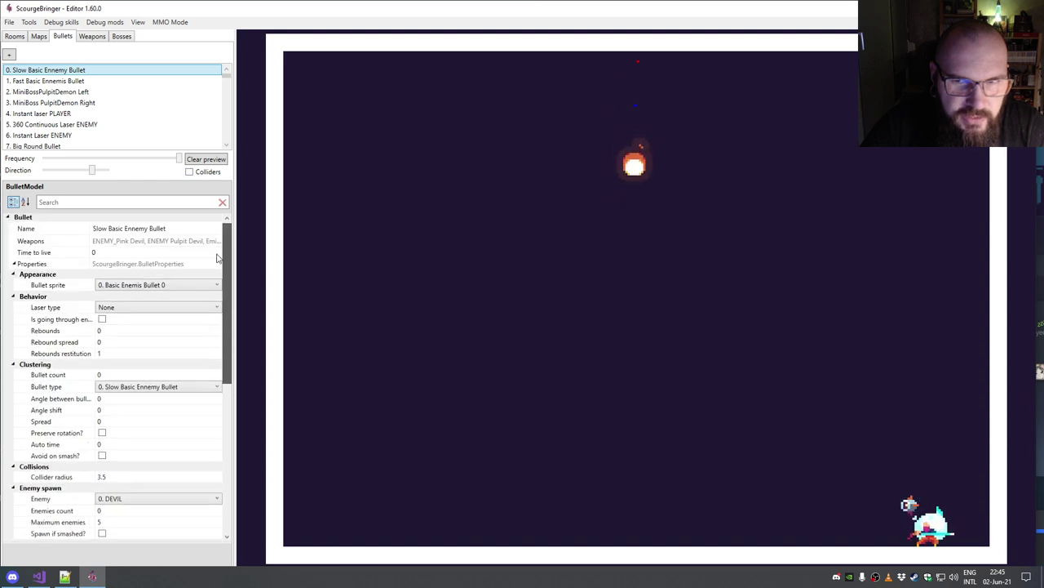
scroll(198, 375, "down", 9)
left_click(110, 422)
left_click(110, 420)
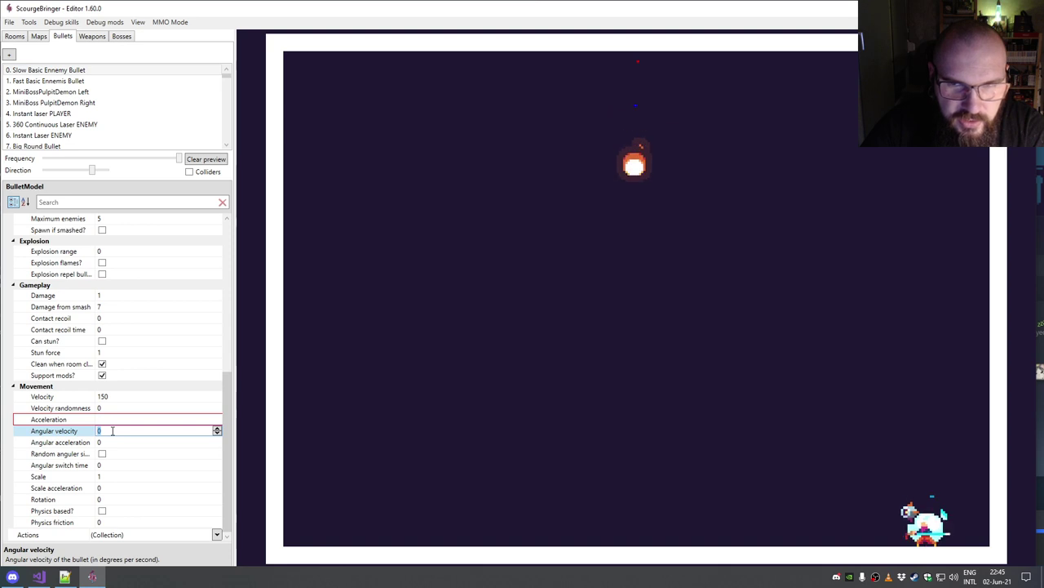
left_click(114, 430)
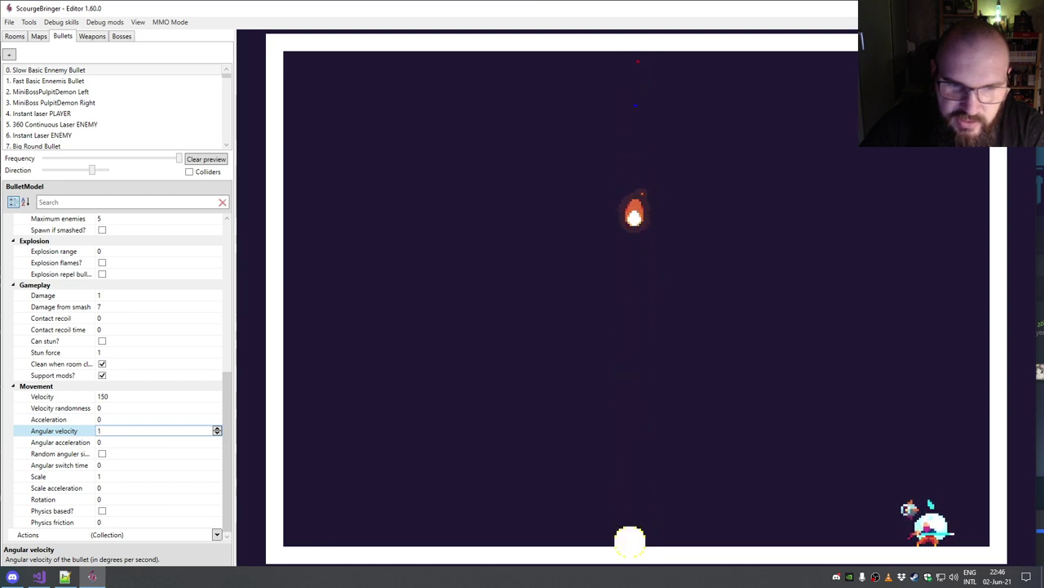
type("90")
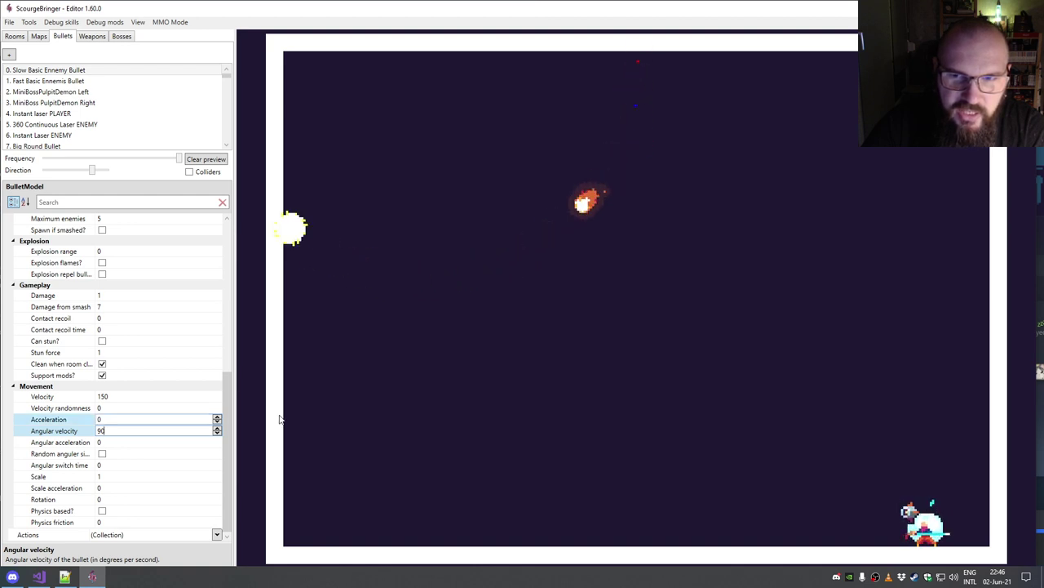
Step: Move the preview's bullet emitter to the upper-right area of the room and set the preview frequency just below the middle of its range
left_click(733, 271)
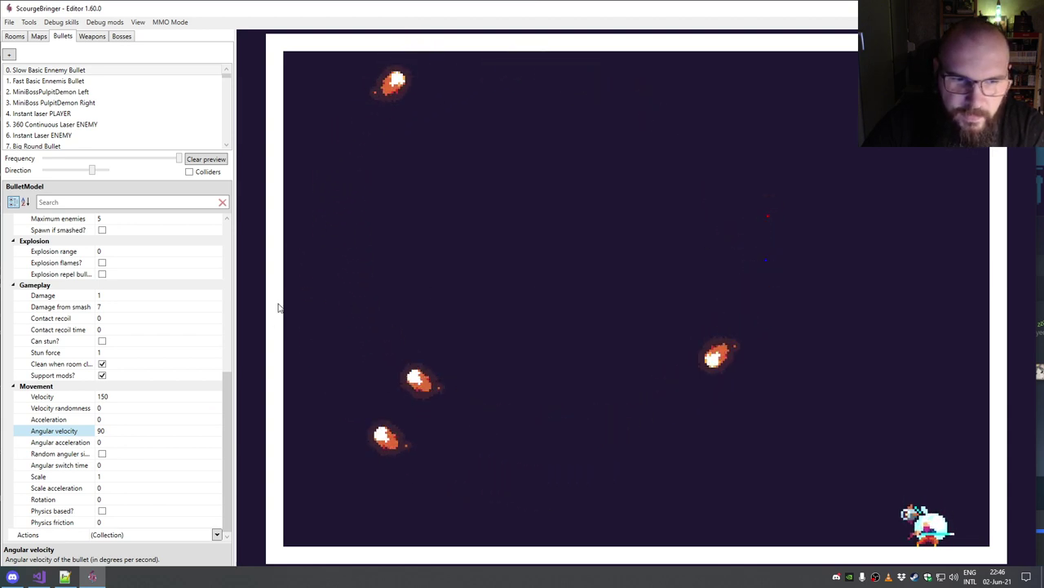
left_click_drag(178, 158, 104, 158)
left_click(121, 250)
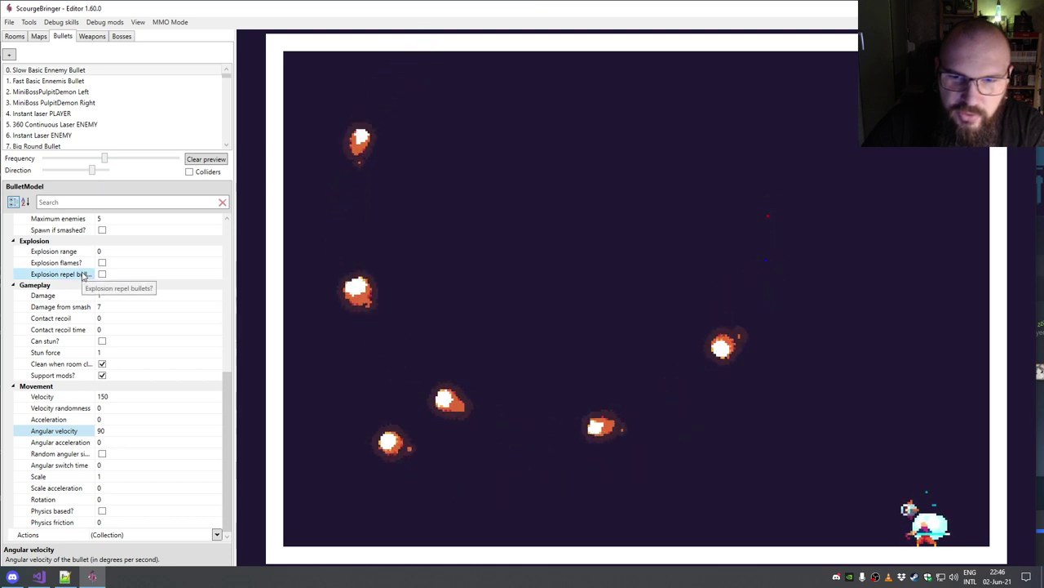
Step: Set the Slow Basic Ennemy Bullet's time to live to 3
scroll(108, 327, "up", 8)
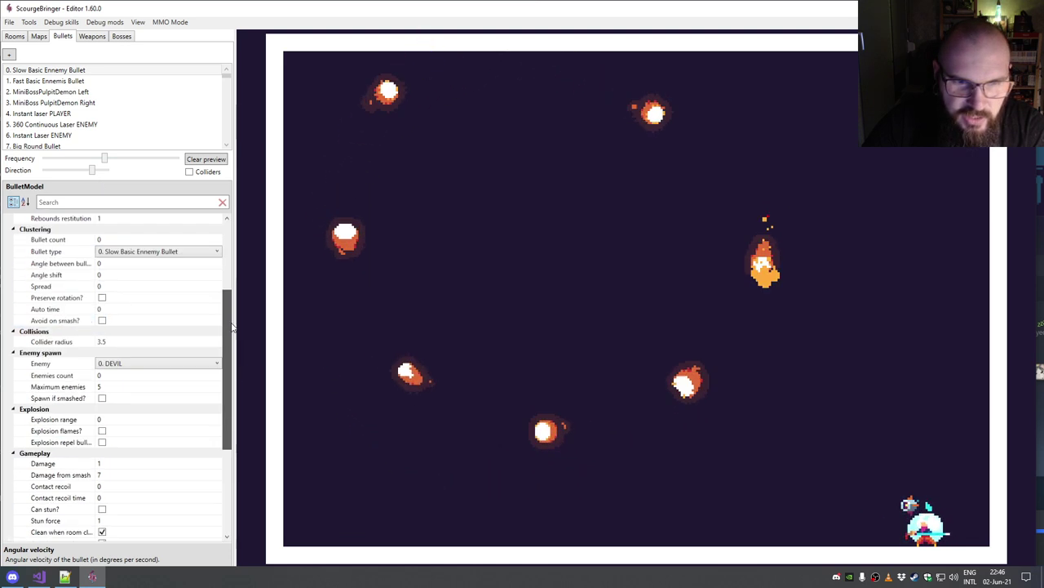
left_click(119, 254)
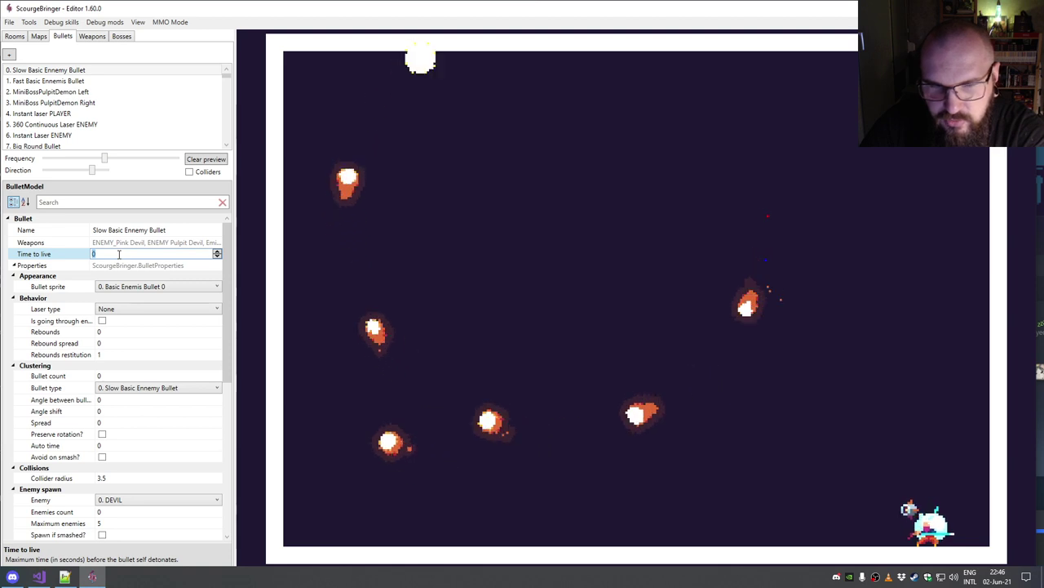
type("3")
left_click(71, 243)
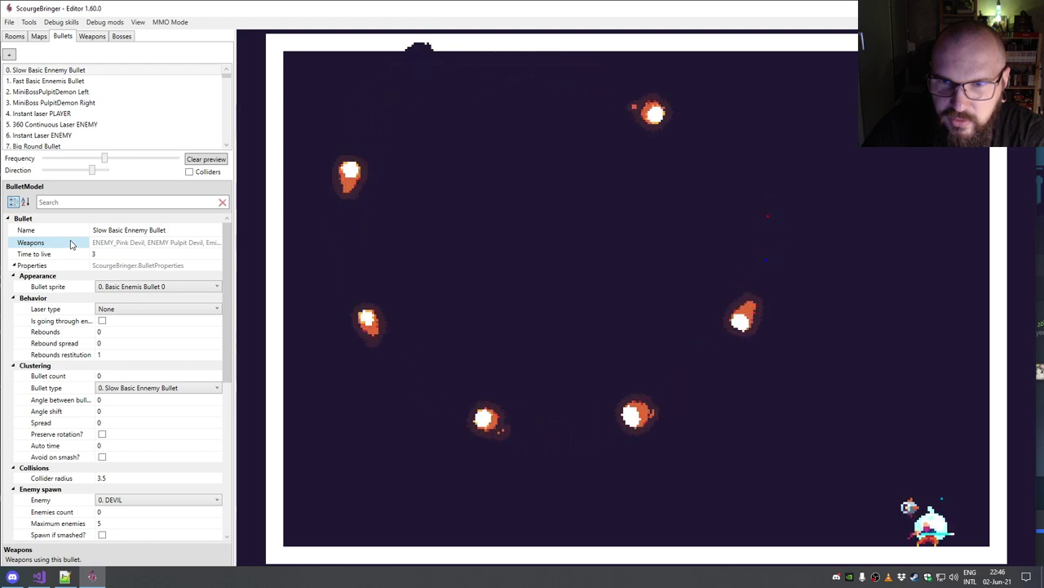
Step: Try an angular acceleration of 90 on the Slow Basic Ennemy Bullet
scroll(163, 391, "down", 8)
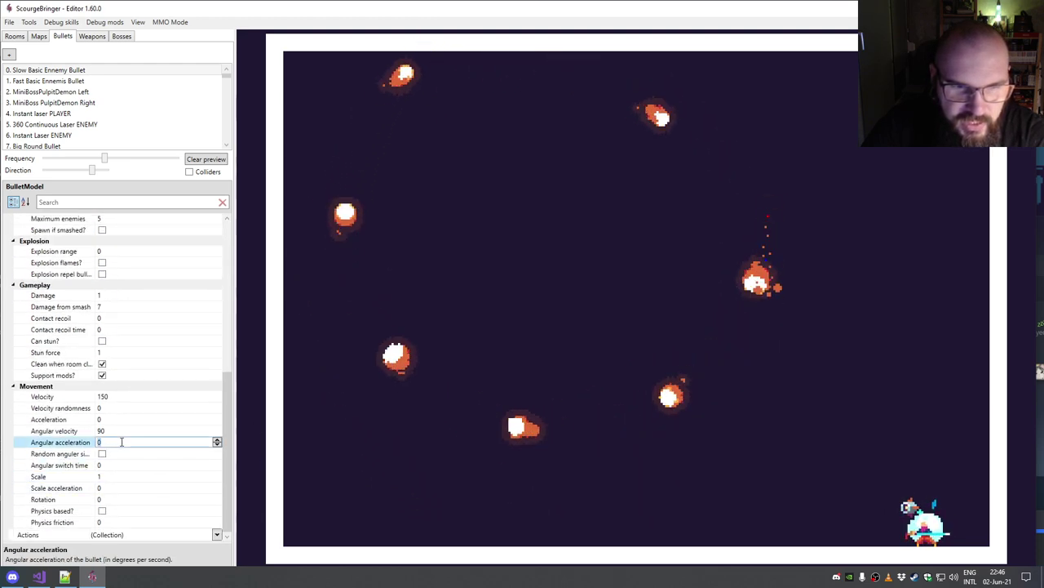
type("90")
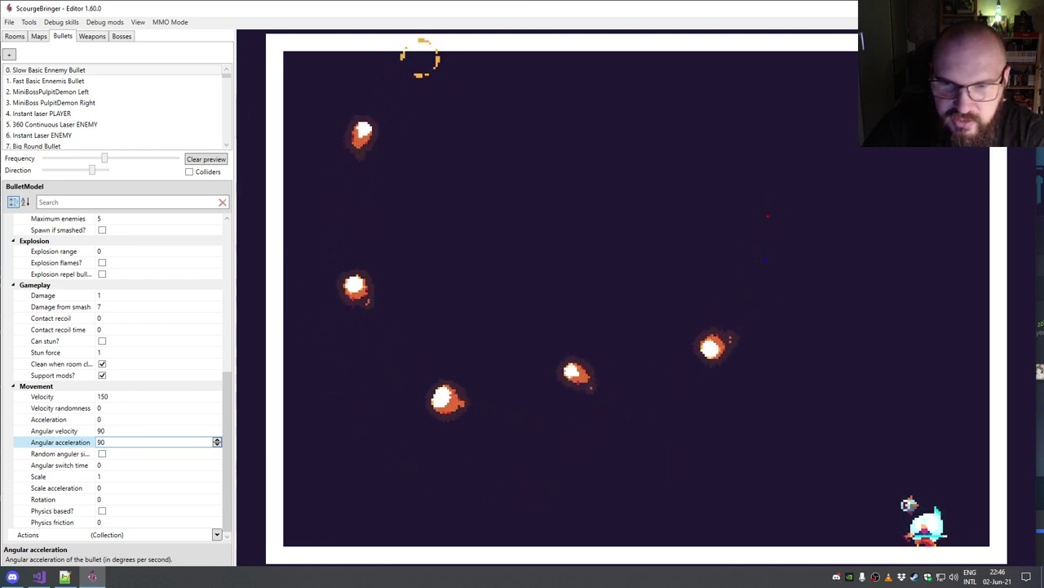
key("Return")
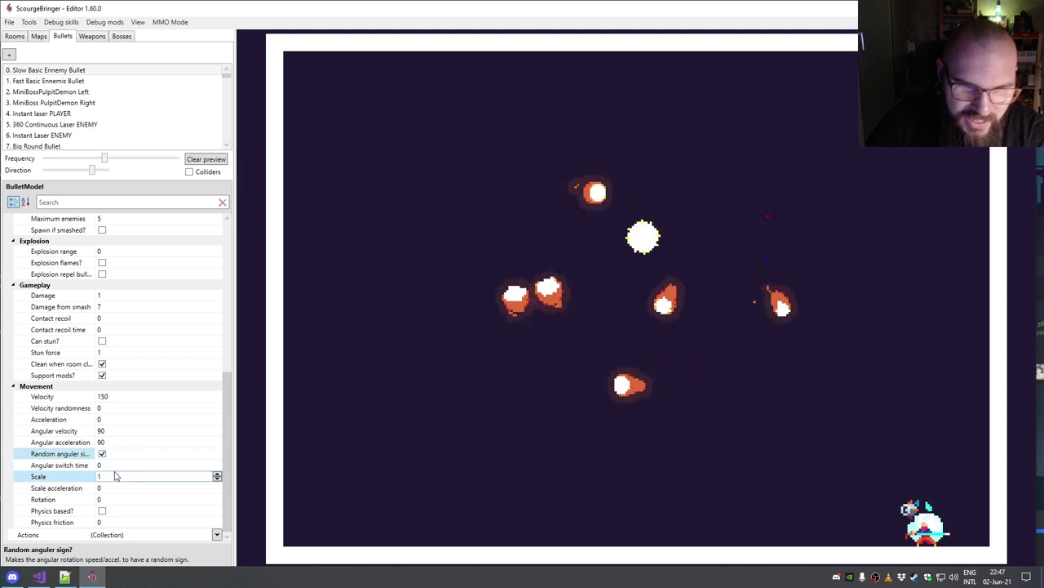
Step: Turn off the random angular sign option for the Slow Basic Ennemy Bullet
left_click(110, 445)
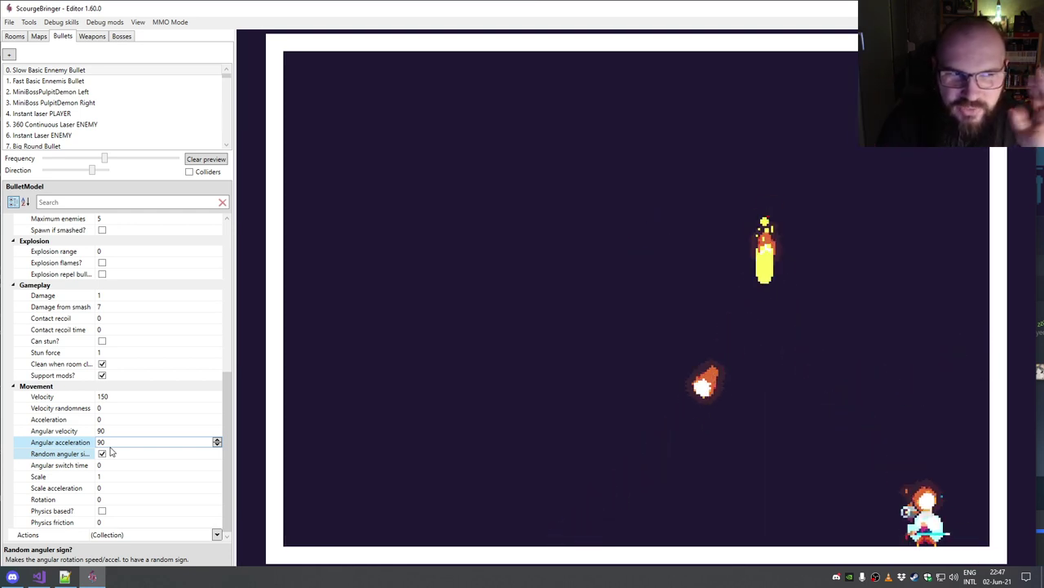
left_click(101, 455)
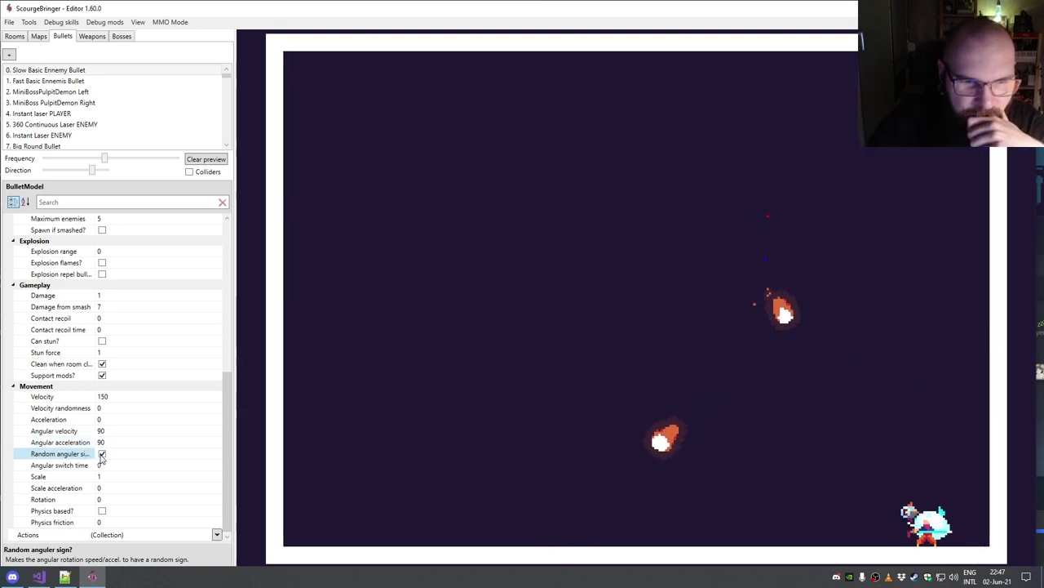
left_click(101, 454)
Step: Set the Slow Basic Ennemy Bullet's angular switch time to 0.25 and its angular acceleration to 0
left_click(105, 464)
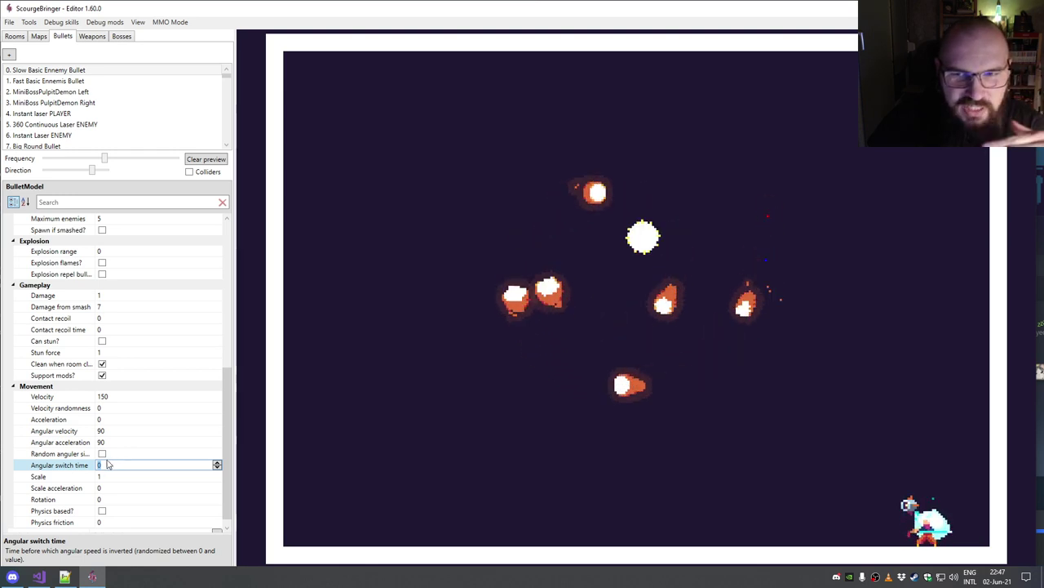
left_click(128, 476)
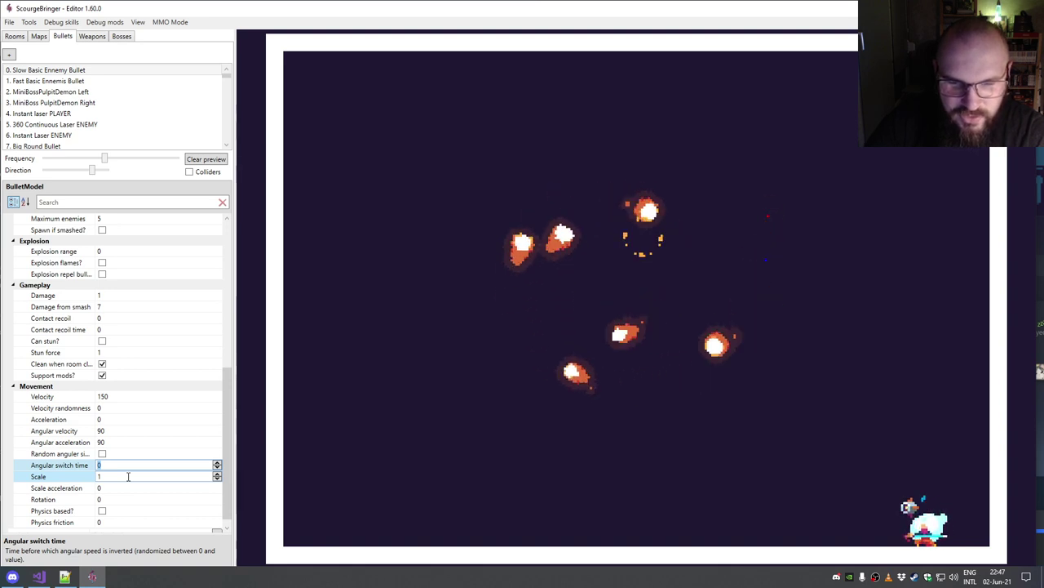
type("0.25")
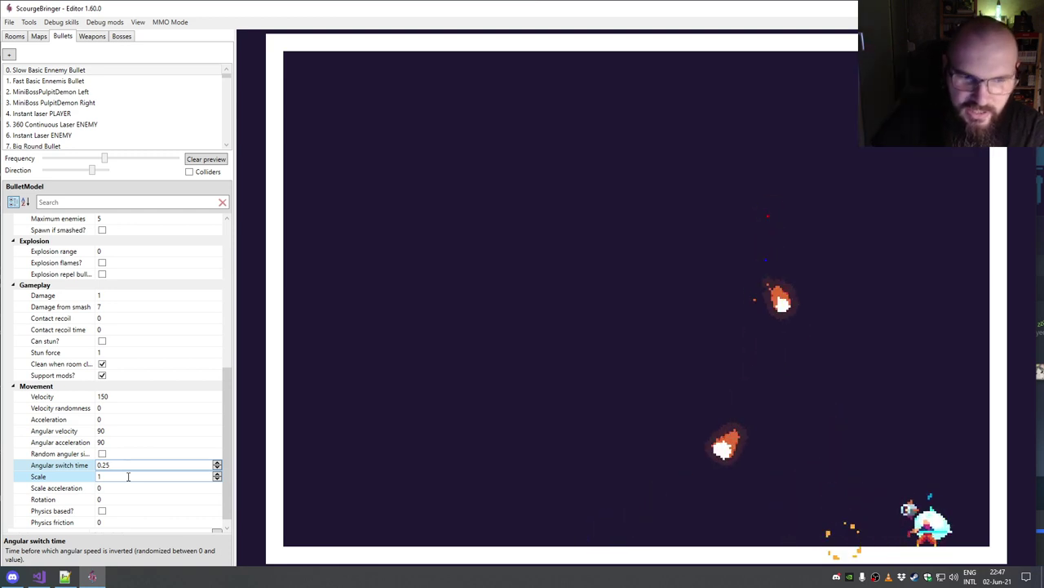
left_click(124, 441)
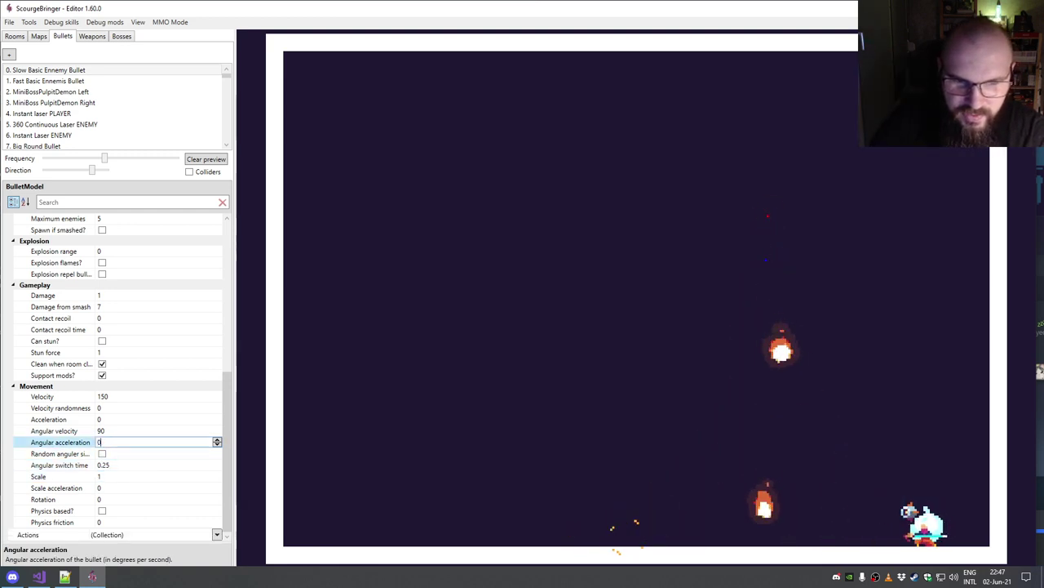
left_click(118, 464)
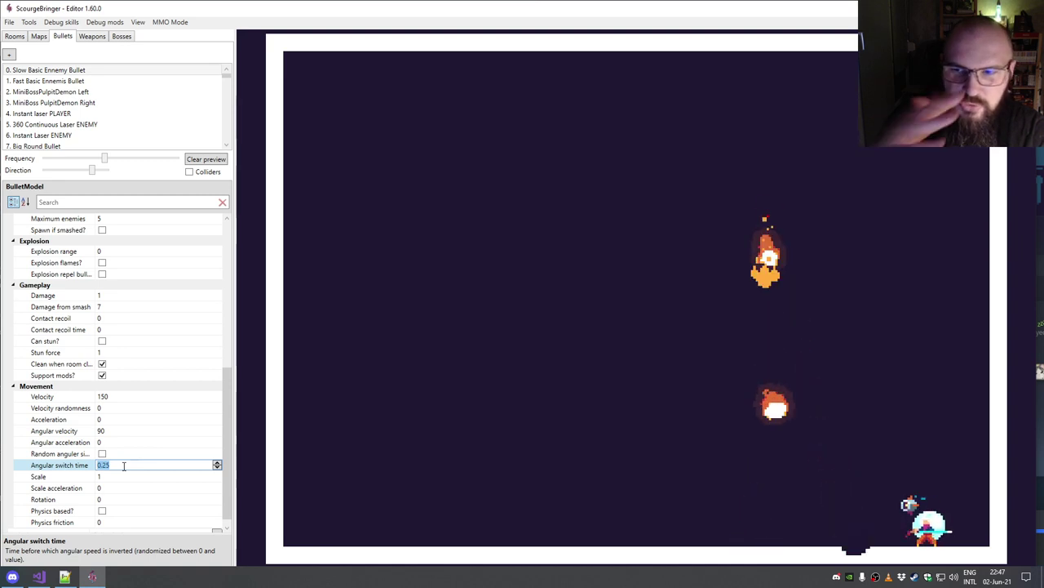
Step: Try a scale of 5 on the Slow Basic Ennemy Bullet and restore it to 1
left_click(117, 477)
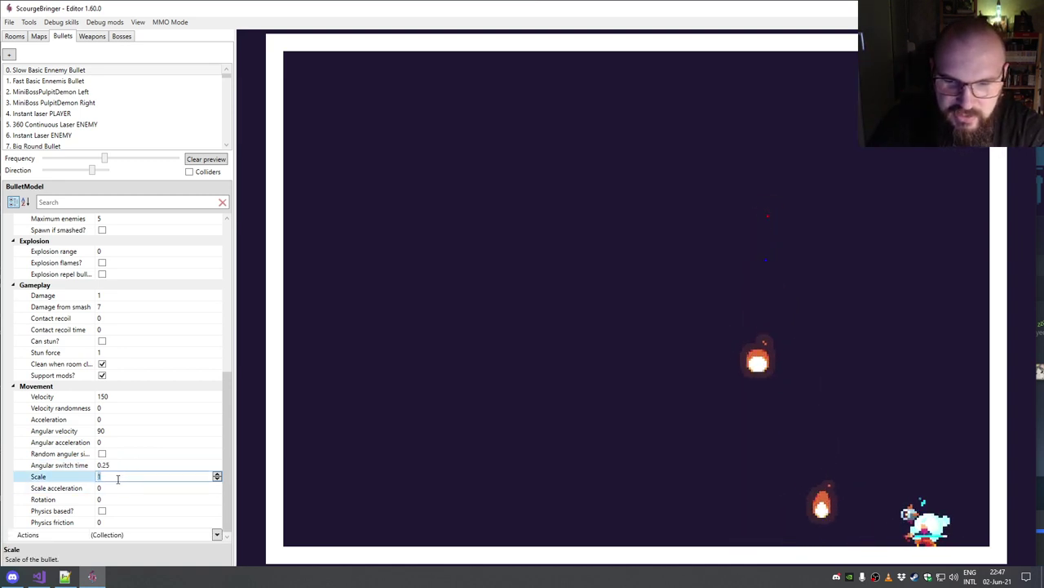
type("5")
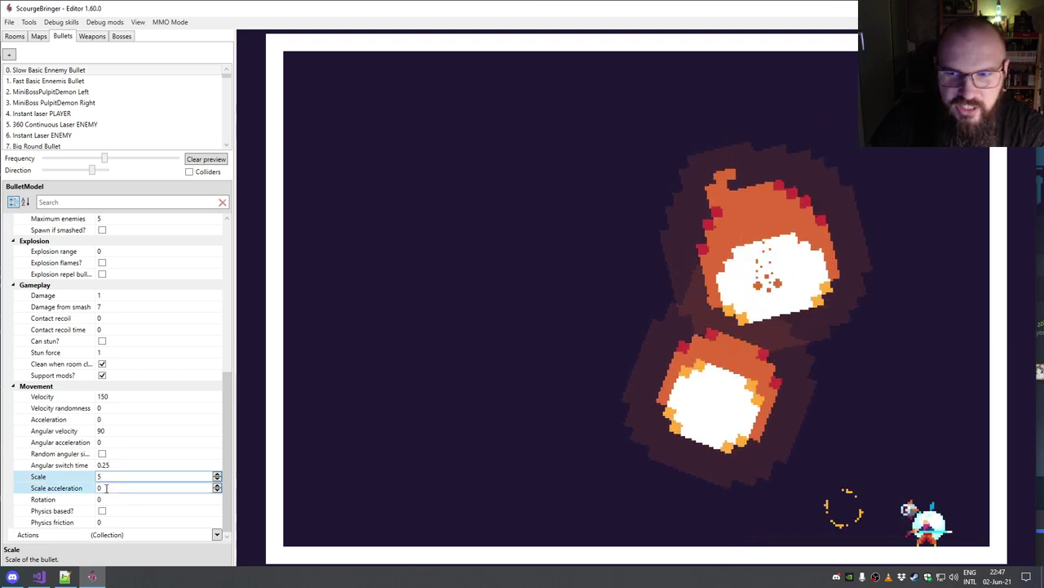
left_click(59, 479)
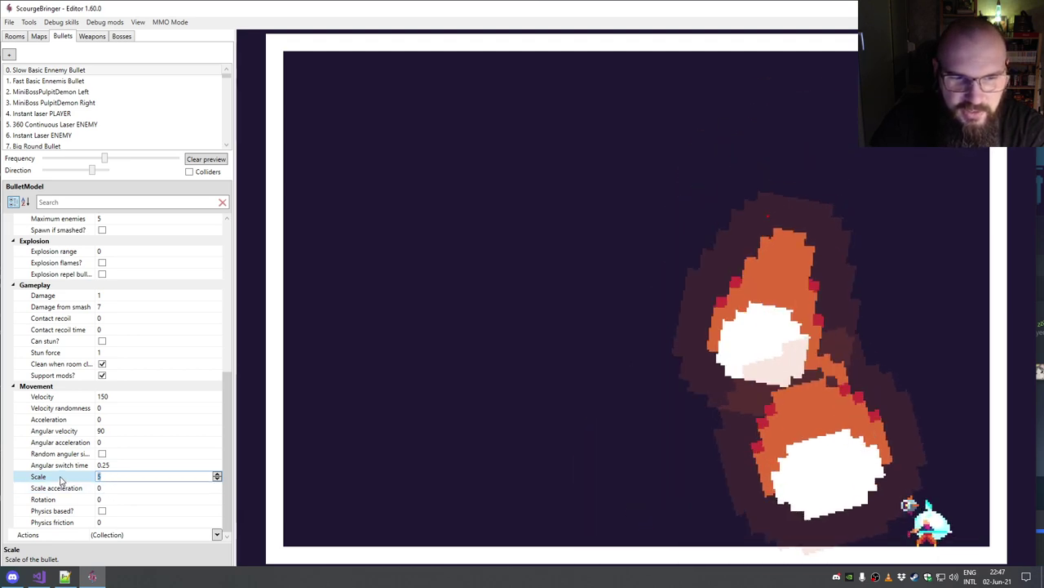
type("1")
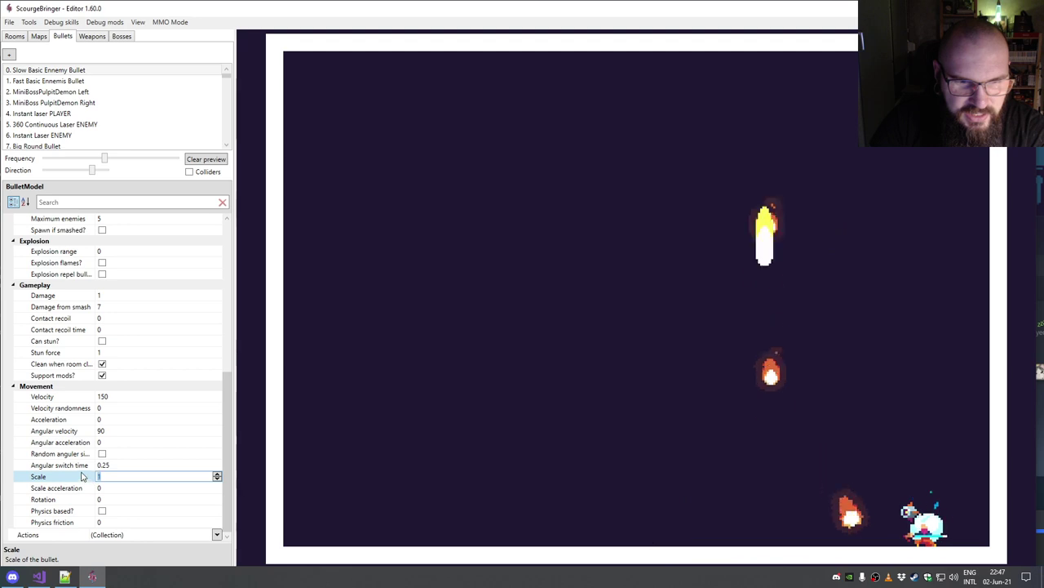
Step: Set the Slow Basic Ennemy Bullet's scale to 5 and its scale acceleration to -5
key("Return")
key("Down")
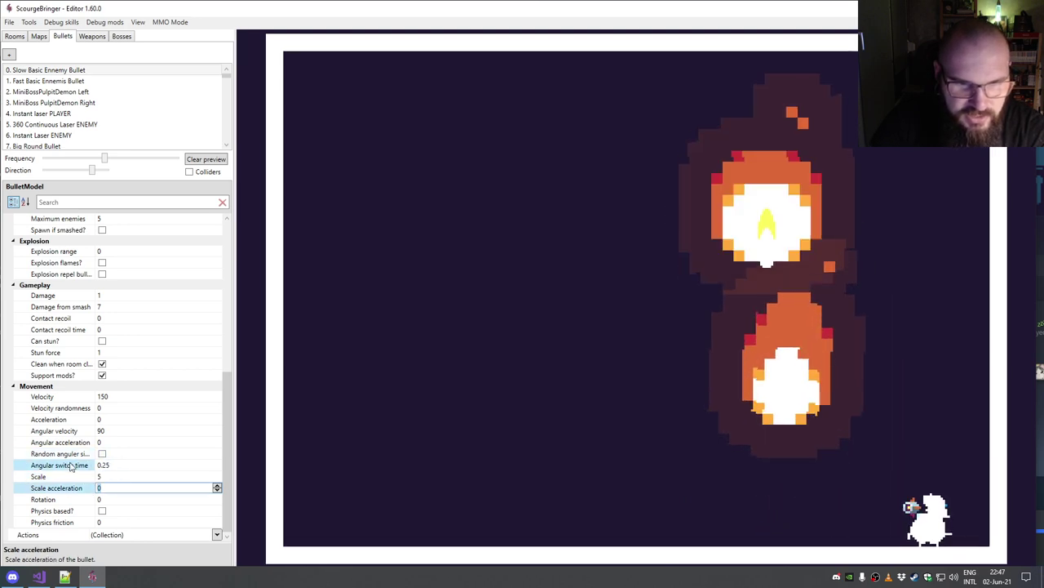
type("-5")
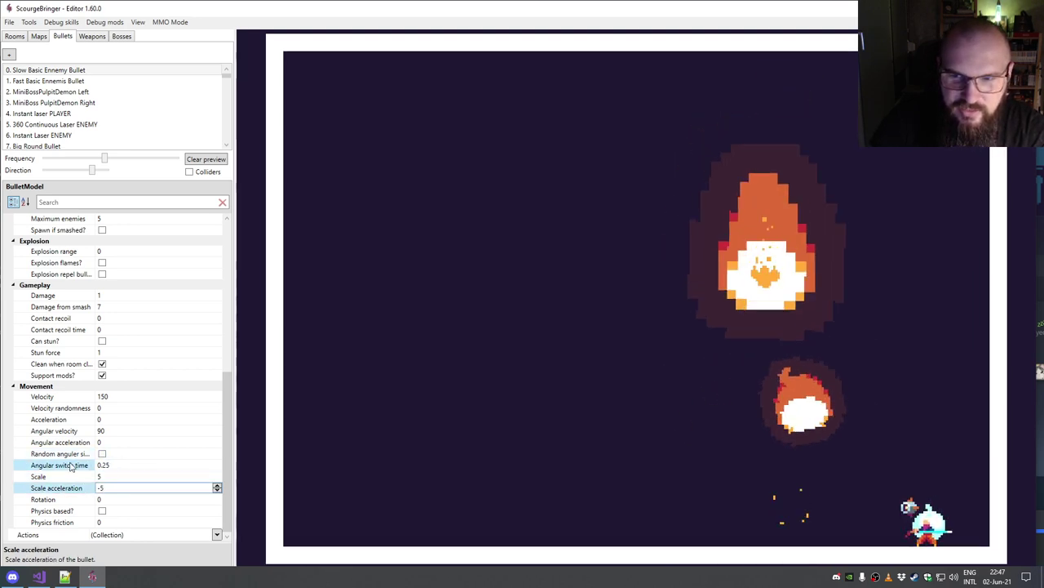
key("Return")
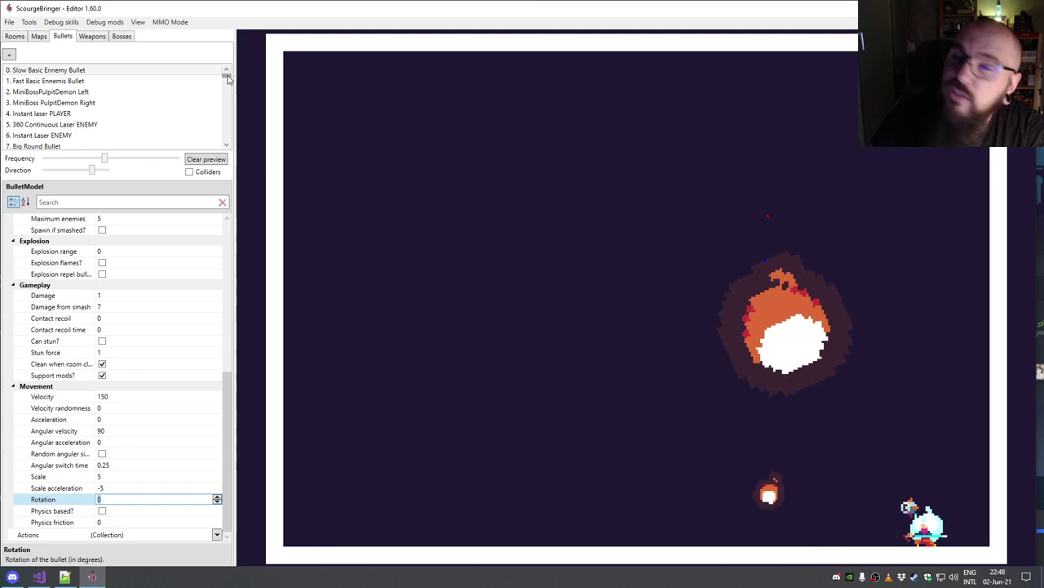
Step: Select the 116. MINIBOSS_GIGABOMB_3 bullet for preview and set the preview frequency close to the upper end of its range
scroll(228, 79, "down", 20)
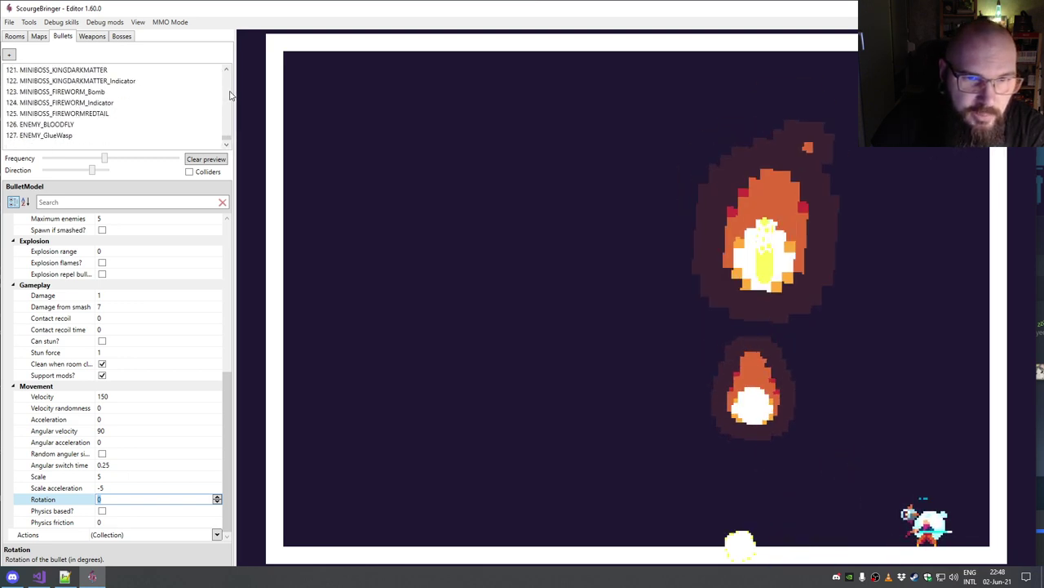
left_click(226, 72)
left_click(226, 72)
left_click(226, 72)
left_click(227, 72)
left_click(227, 71)
left_click(227, 72)
left_click(115, 91)
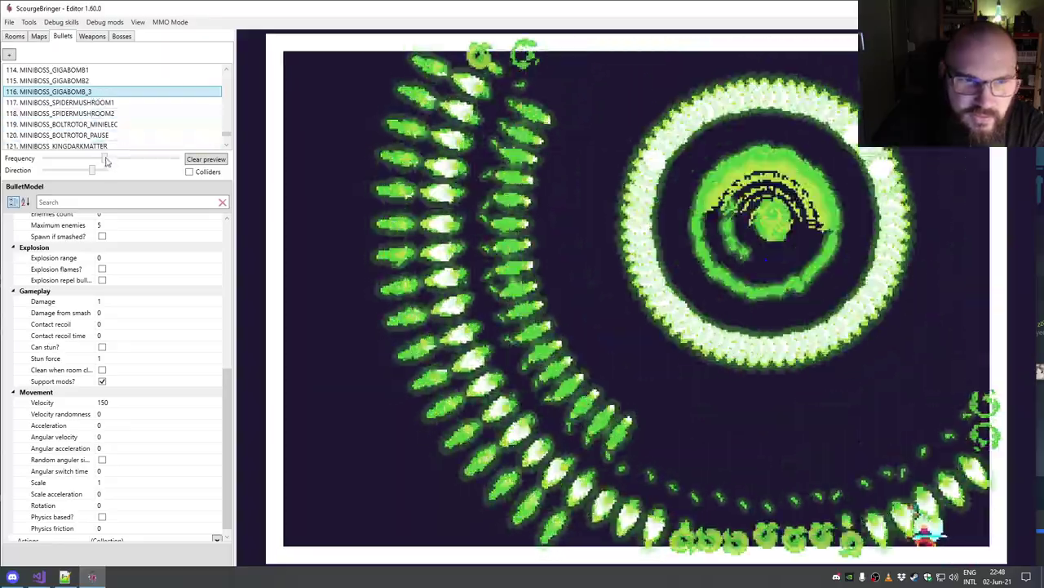
left_click_drag(103, 159, 174, 162)
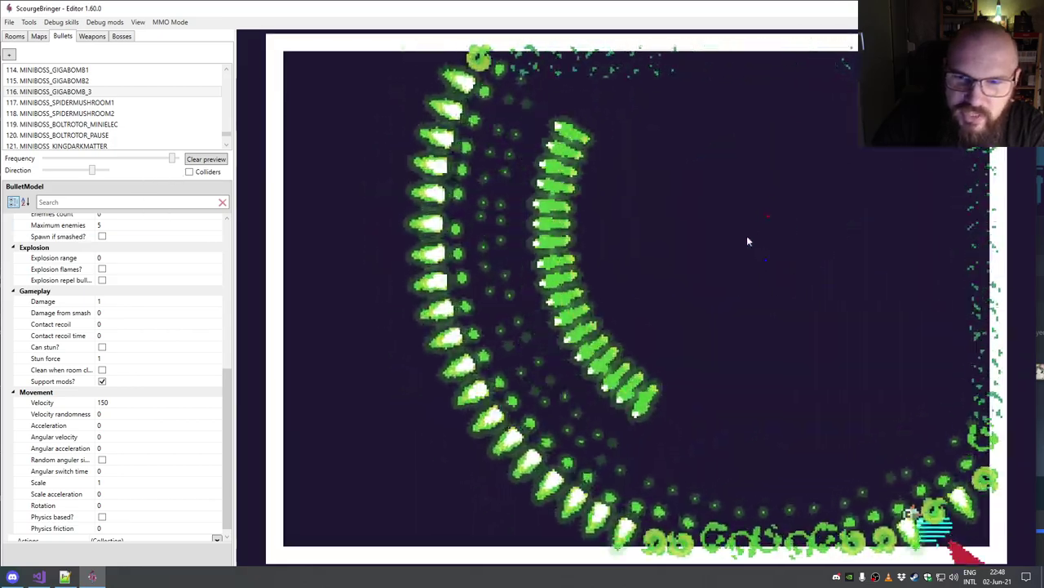
Step: Examine the MINIBOSS_GIGABOMB_3 bullet's time to live, sprite and clustering properties
scroll(232, 355, "up", 6)
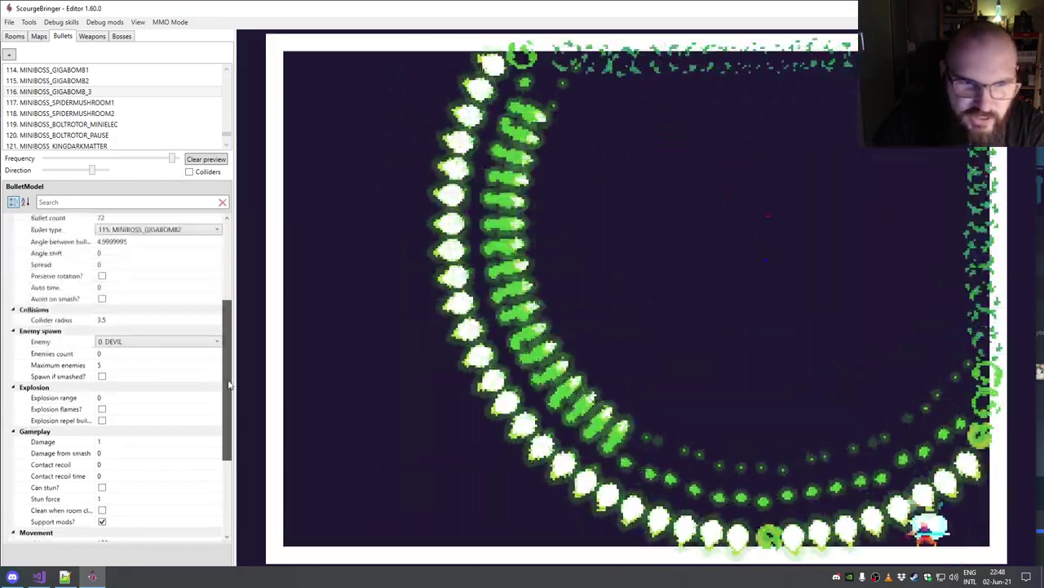
left_click(222, 307)
left_click(220, 330)
scroll(233, 332, "up", 3)
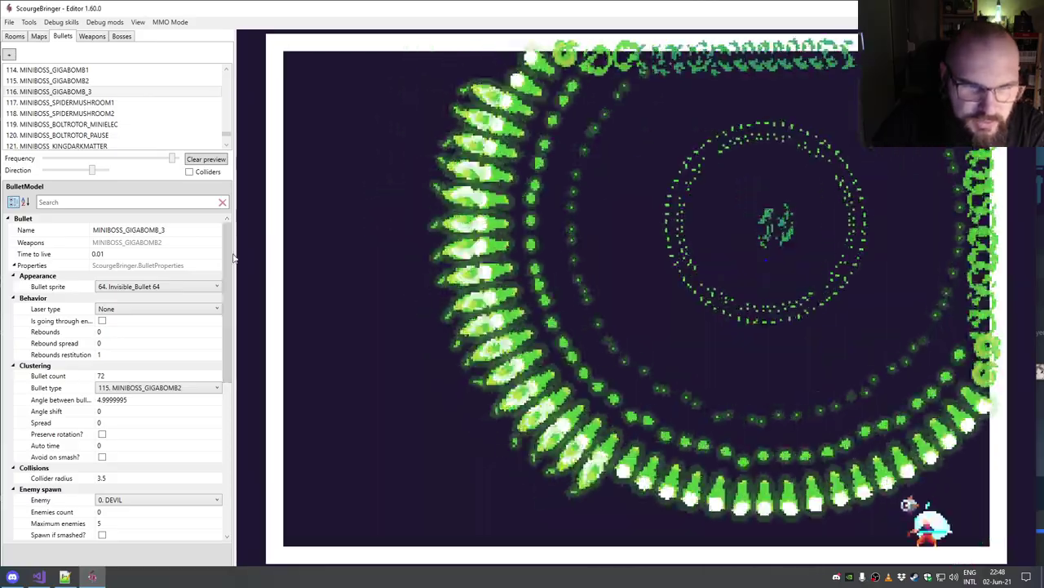
Step: Examine the MINIBOSS_GIGABOMB_3 bullet's gameplay and movement properties and its Actions collection
left_click(97, 253)
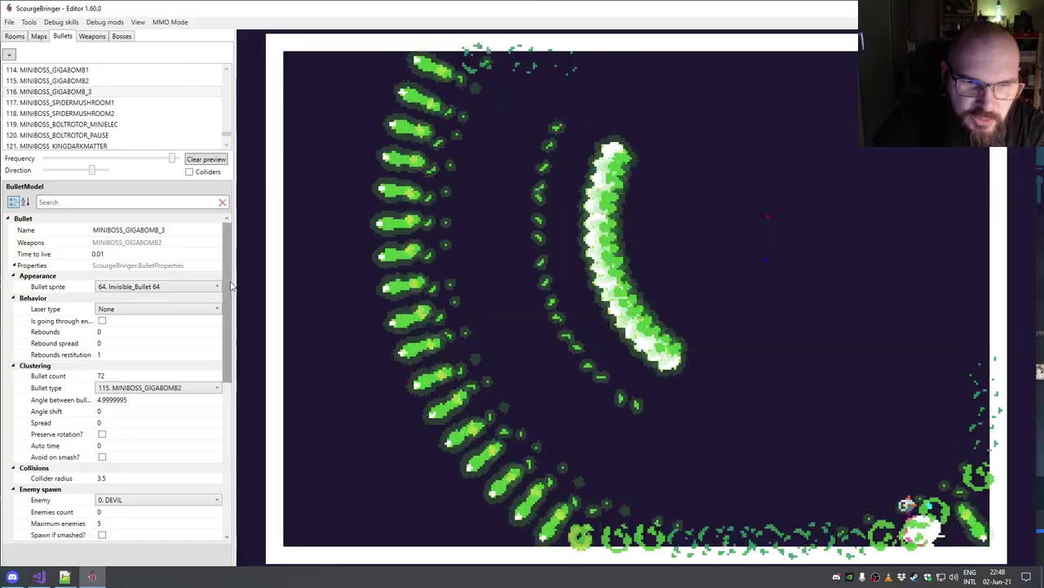
scroll(220, 447, "down", 9)
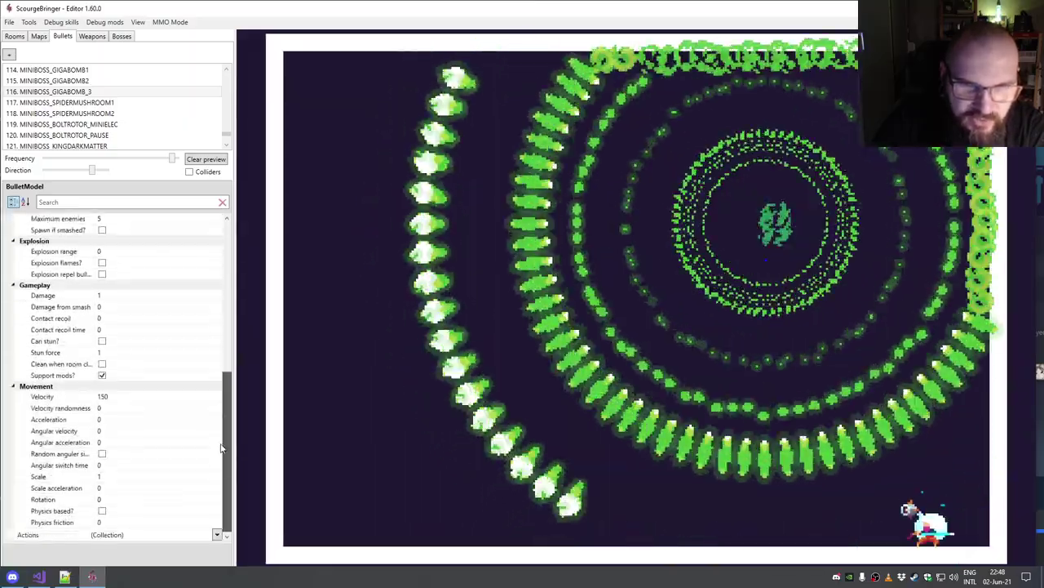
left_click(220, 443)
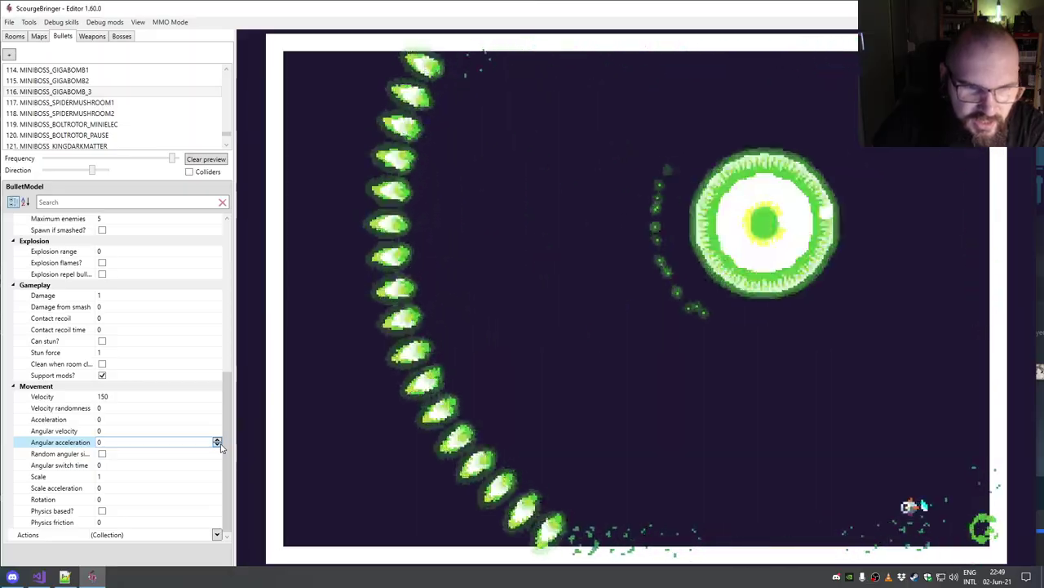
left_click(447, 302)
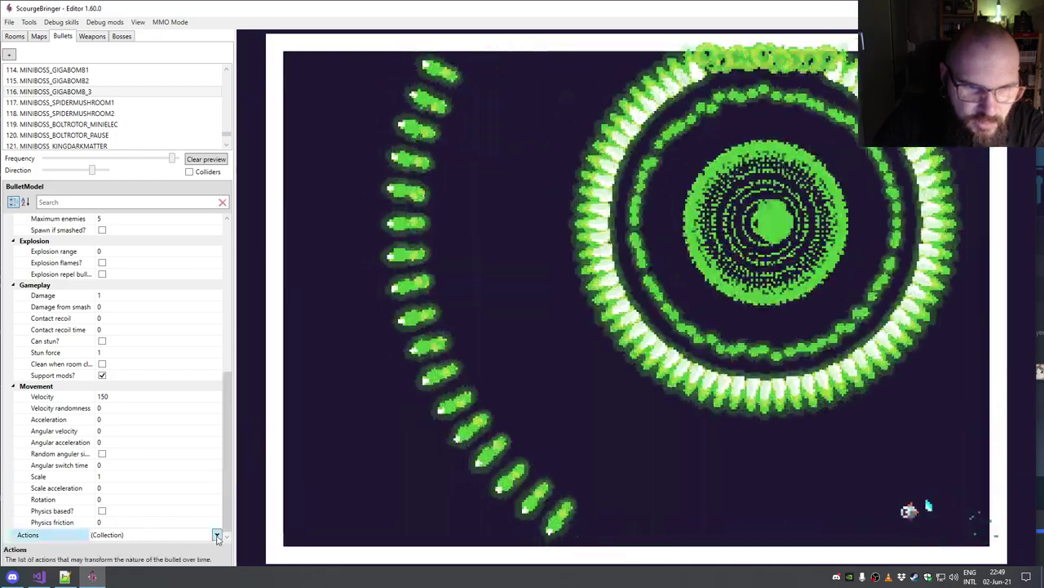
left_click(217, 535)
left_click(477, 373)
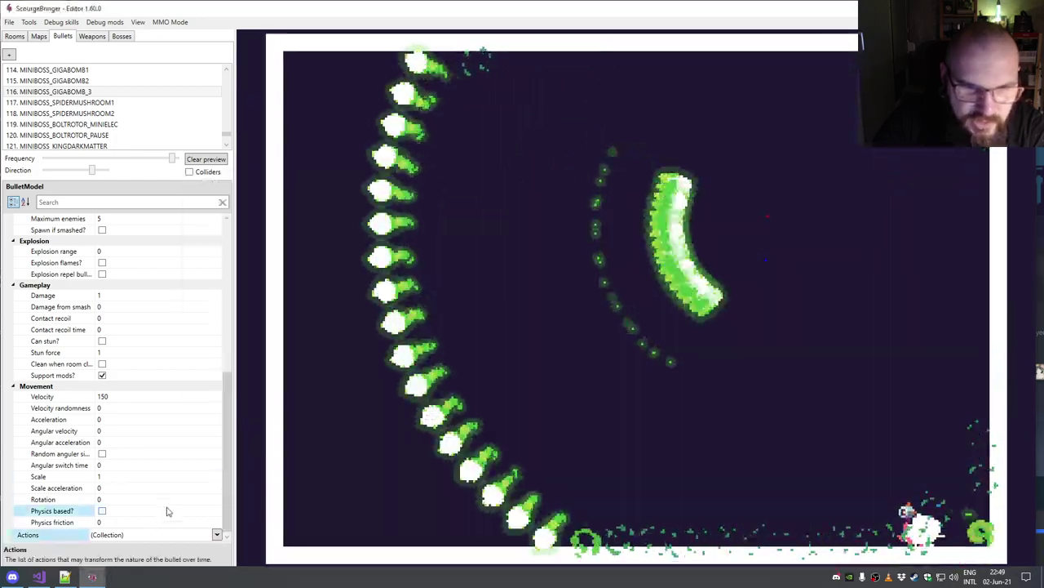
scroll(223, 417, "up", 4)
scroll(224, 417, "up", 5)
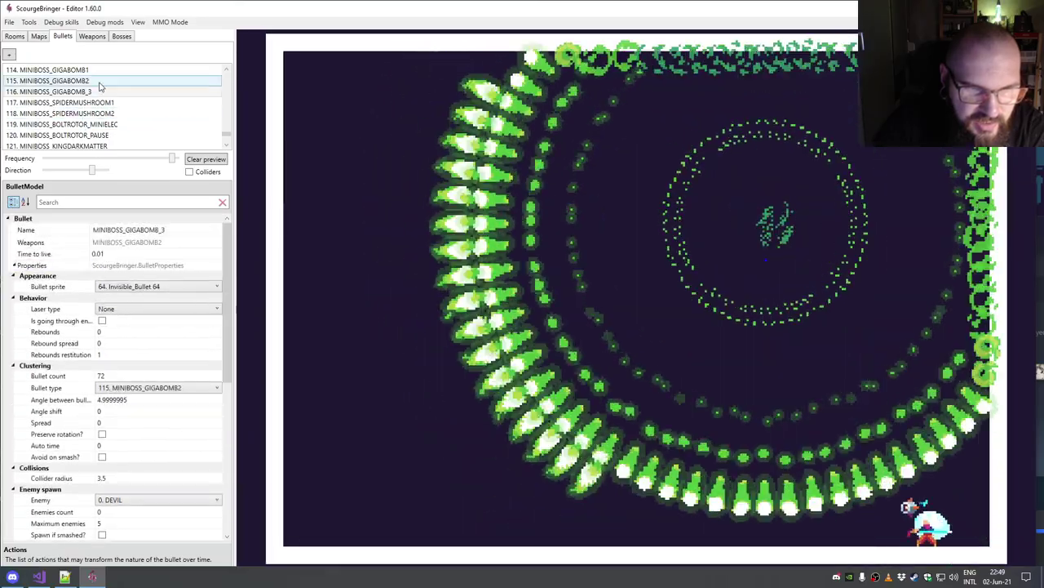
Step: Select the 1. Fast Basic Ennemis Bullet for preview and make its movement physics based
scroll(159, 72, "up", 20)
left_click(159, 71)
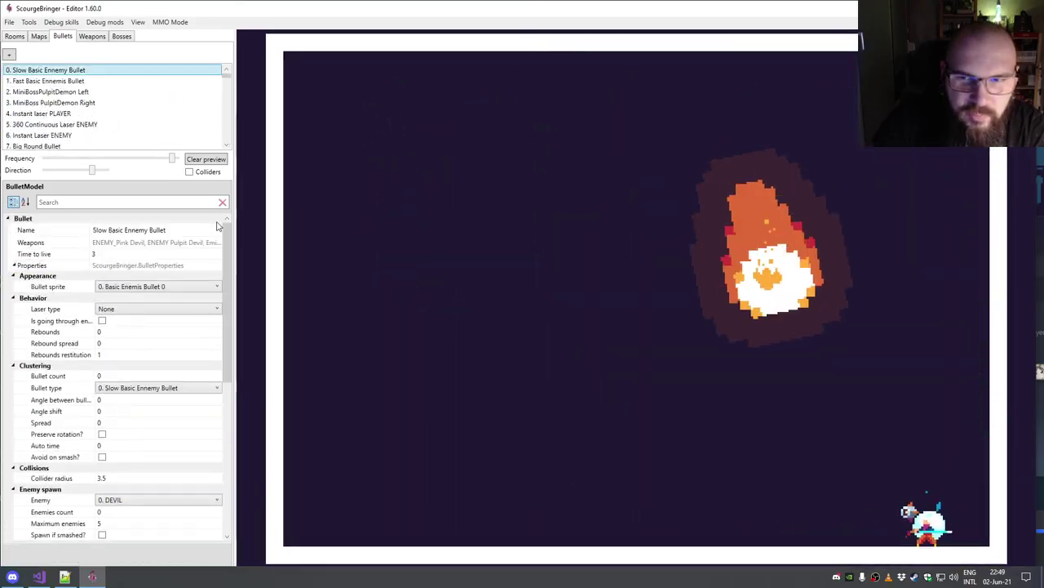
left_click(93, 81)
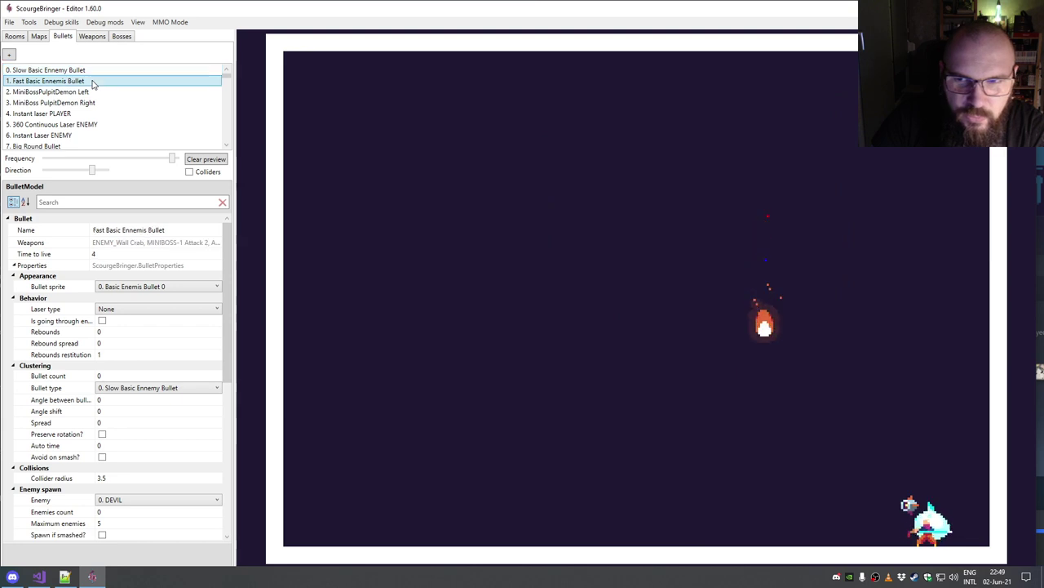
left_click_drag(228, 260, 240, 453)
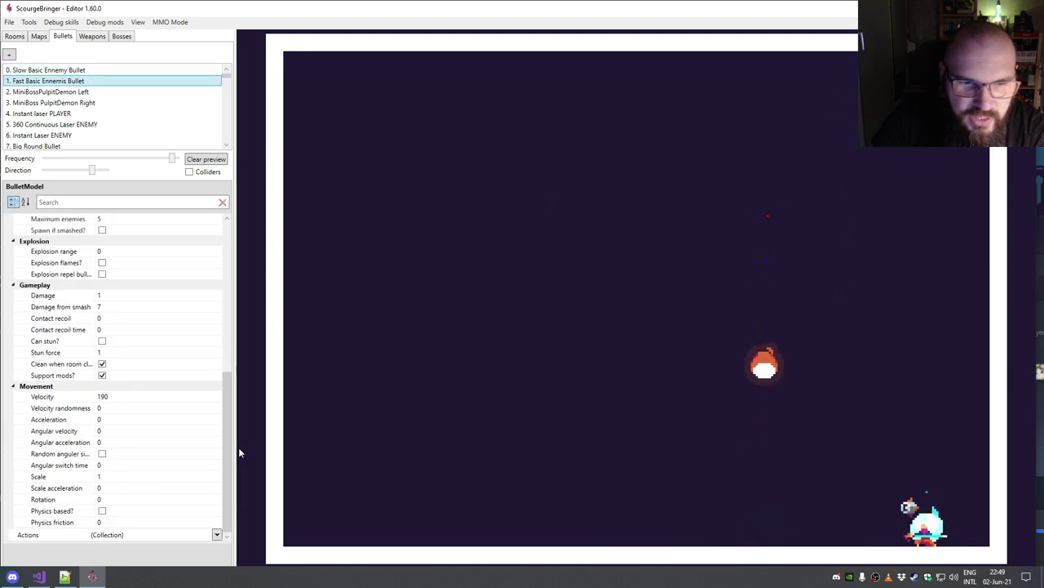
left_click(102, 511)
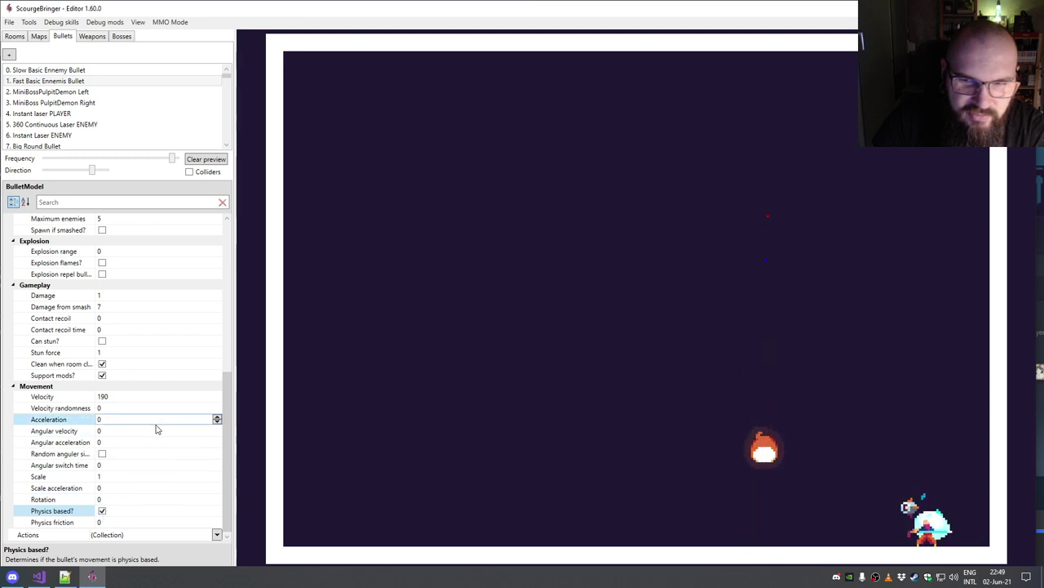
Step: Set the Fast Basic Ennemis Bullet's number of rebounds to 5
scroll(200, 343, "up", 12)
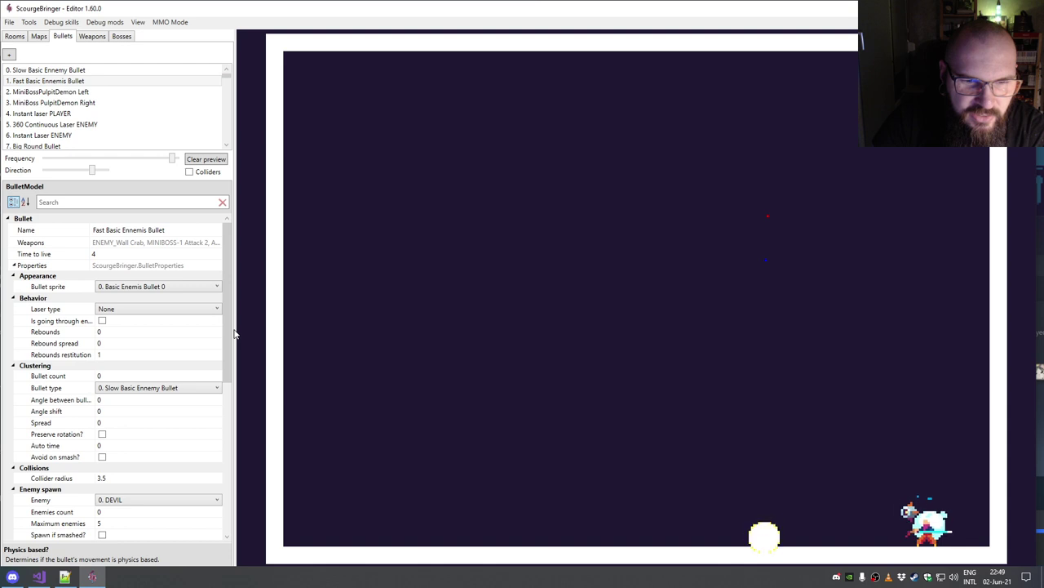
scroll(227, 352, "down", 2)
left_click_drag(227, 353, 230, 431)
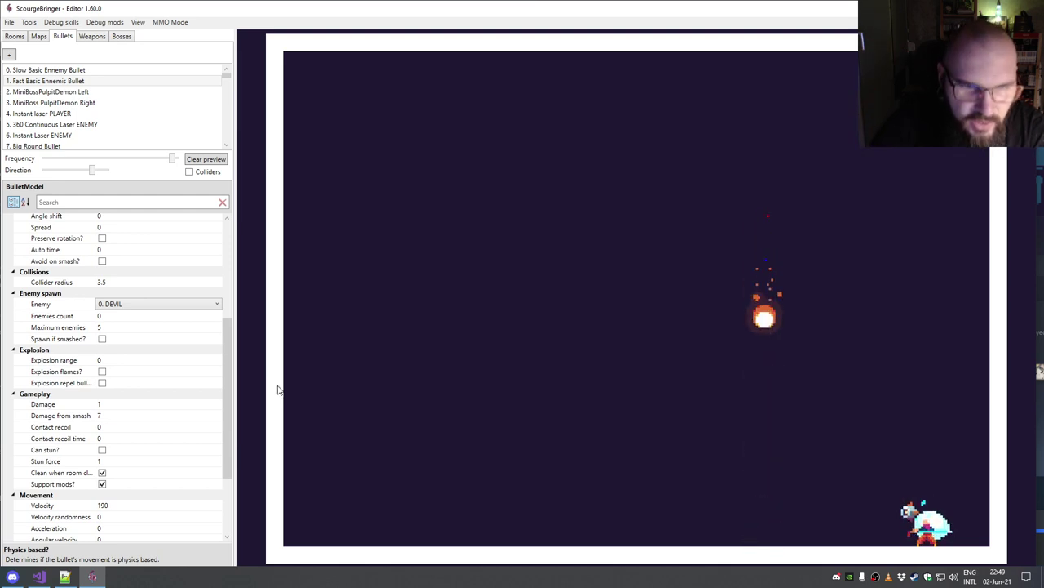
left_click_drag(231, 377, 229, 382)
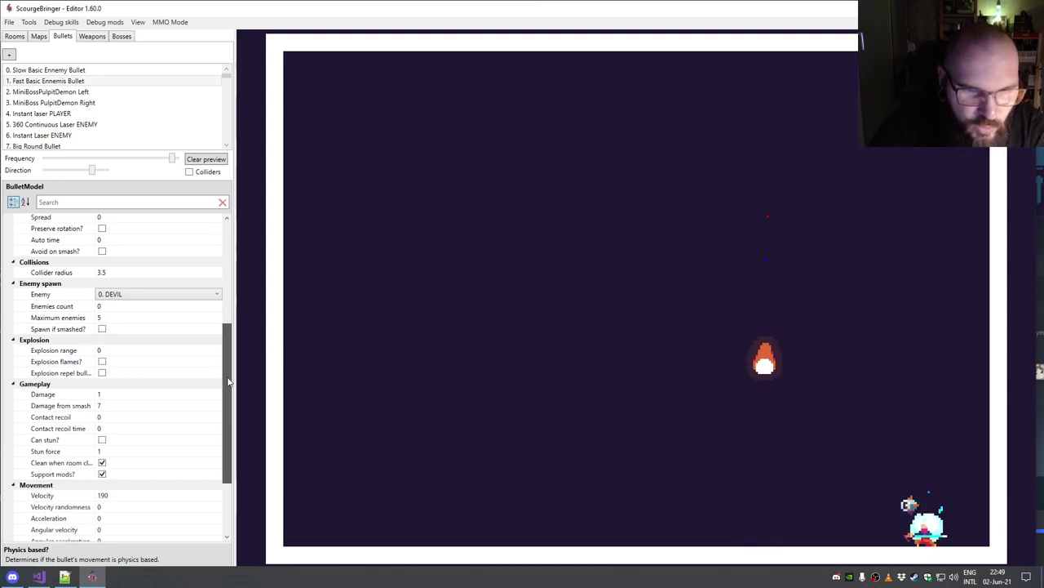
left_click_drag(223, 373, 232, 298)
left_click(120, 293)
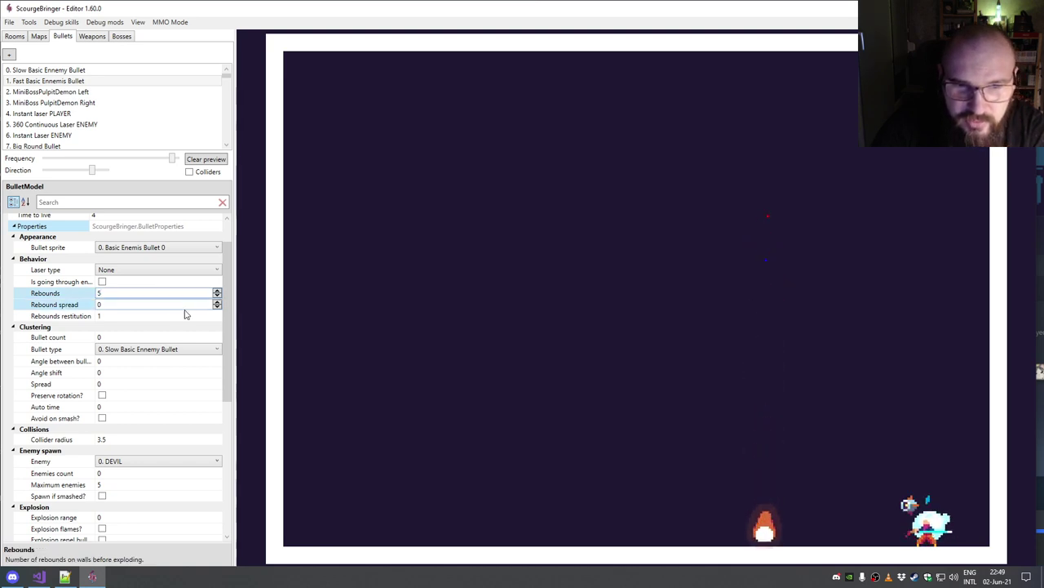
Step: Set the Fast Basic Ennemis Bullet's physics friction to 0.5 and tilt the preview direction slightly off vertical
left_click_drag(227, 318, 228, 449)
left_click(134, 522)
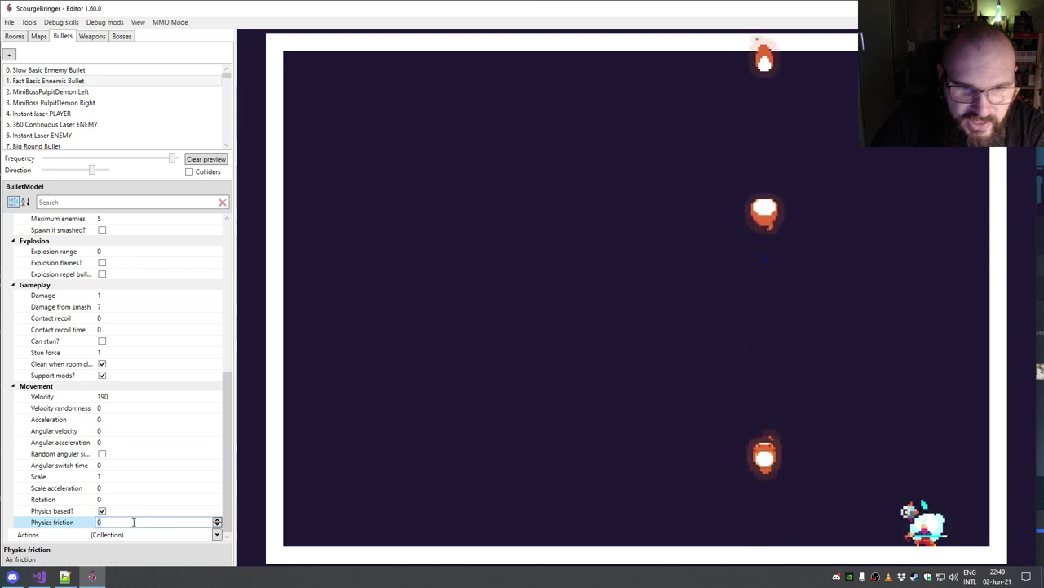
type(".5")
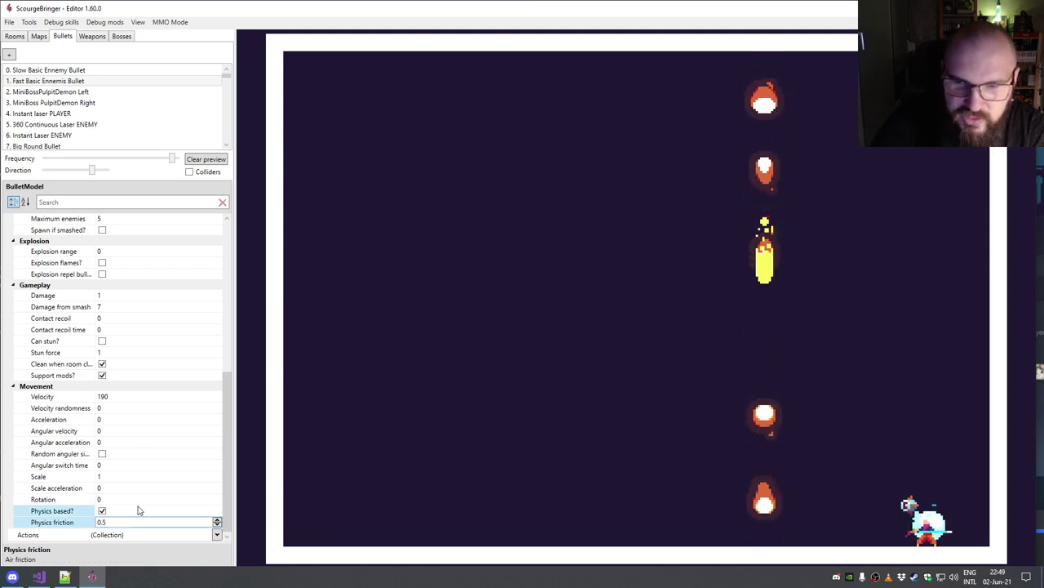
left_click(91, 170)
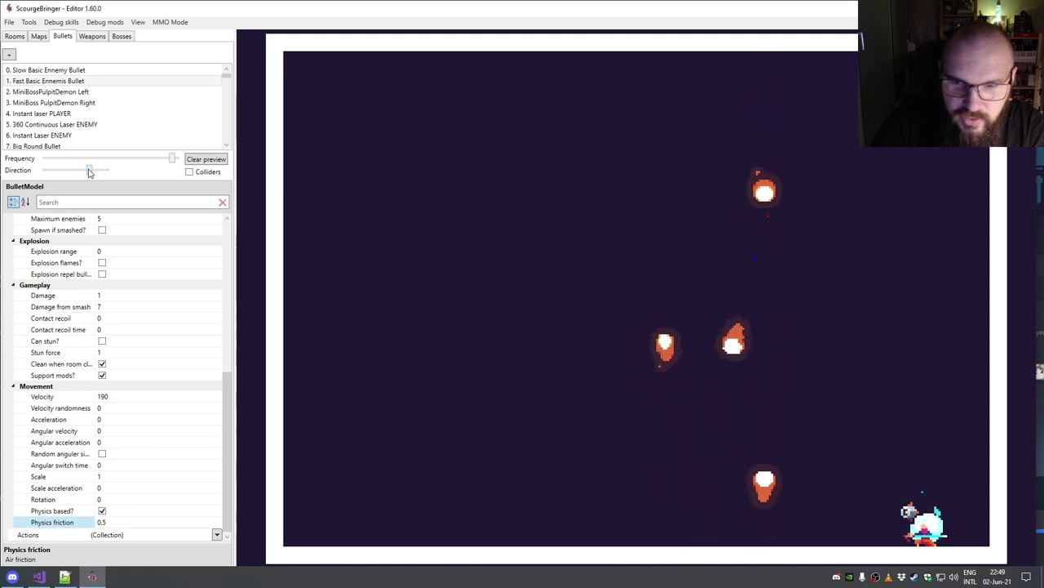
Step: Set the Fast Basic Ennemis Bullet's acceleration to 90
left_click(124, 407)
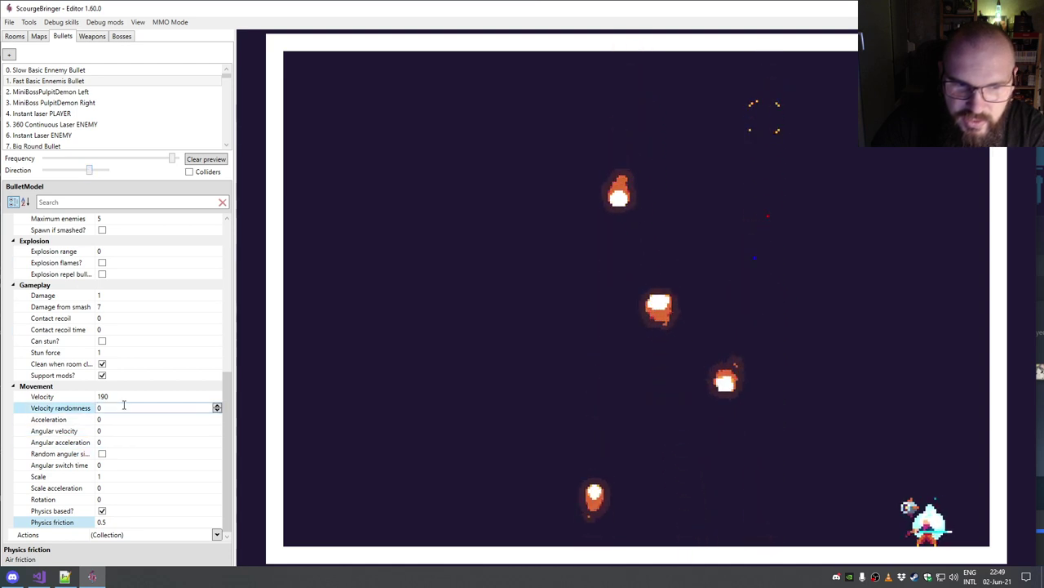
left_click(121, 396)
left_click(122, 408)
left_click(112, 419)
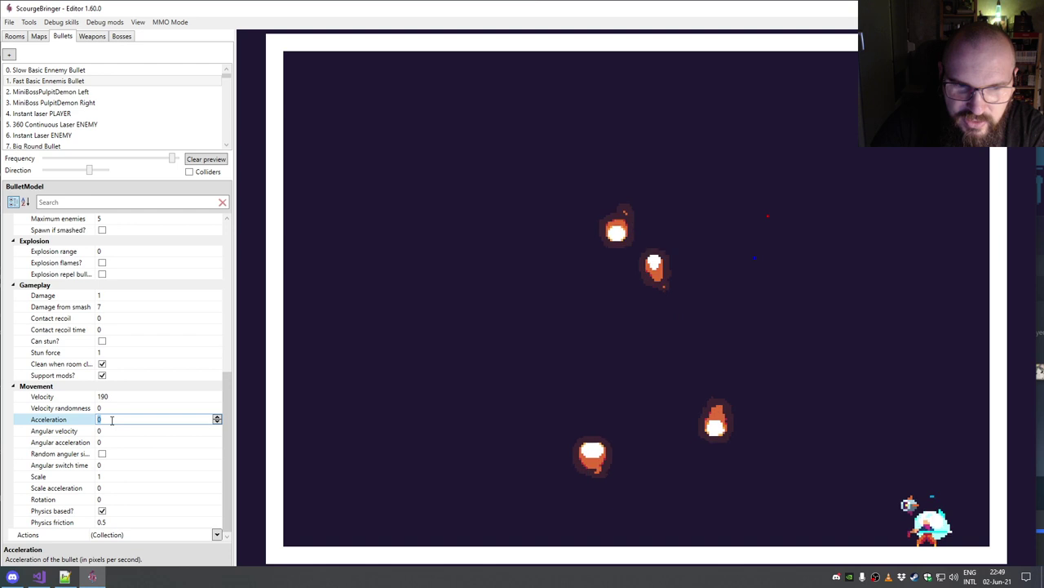
type("9")
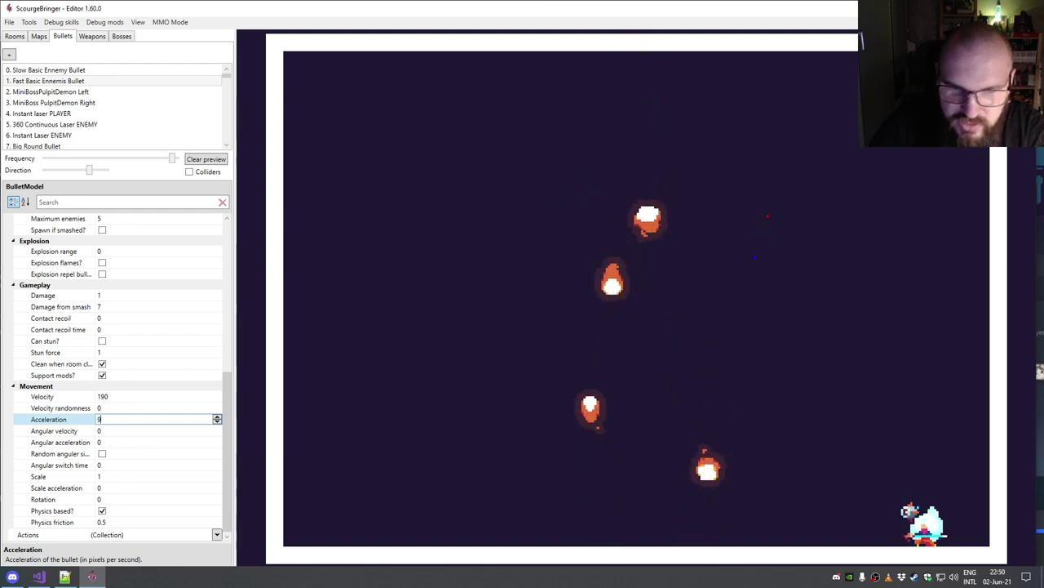
type("0")
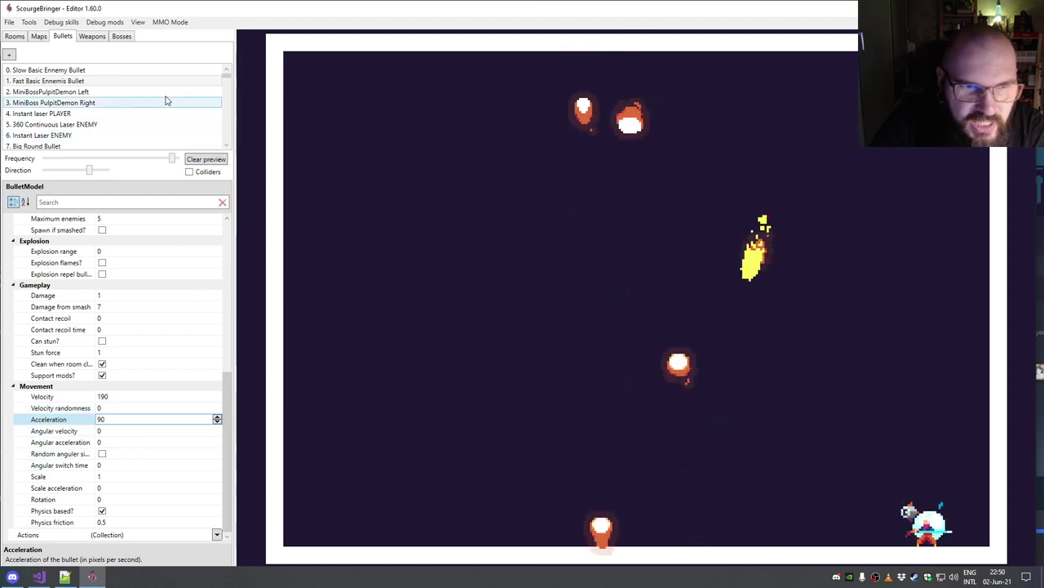
Step: Find the 45. Pizza bullet in the bullet list and select it for preview
left_click(227, 146)
left_click(227, 146)
left_click(227, 147)
left_click(227, 114)
left_click_drag(227, 114, 227, 107)
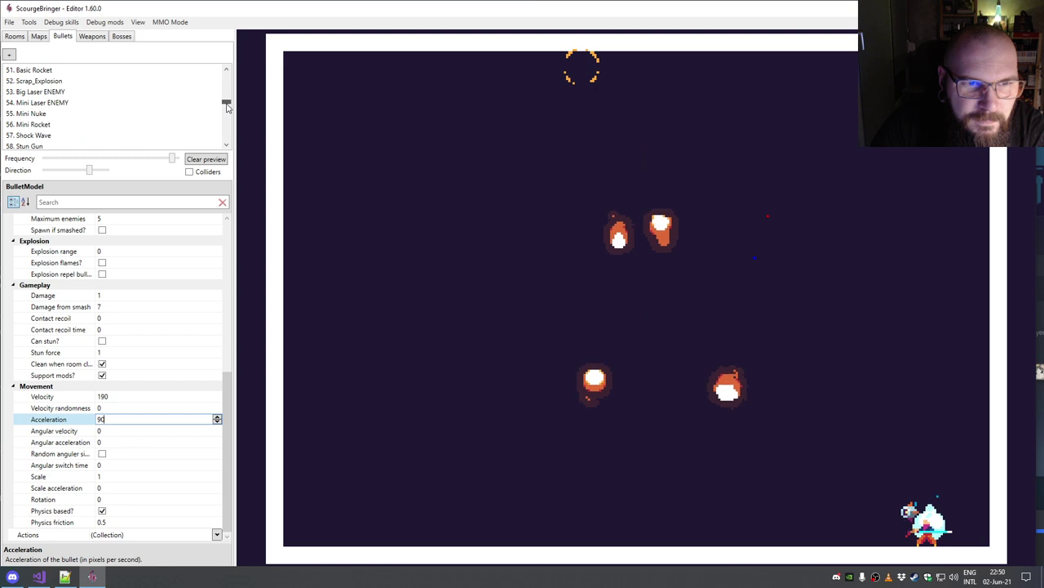
left_click(226, 71)
left_click(226, 71)
left_click(226, 71)
left_click(226, 71)
left_click(114, 94)
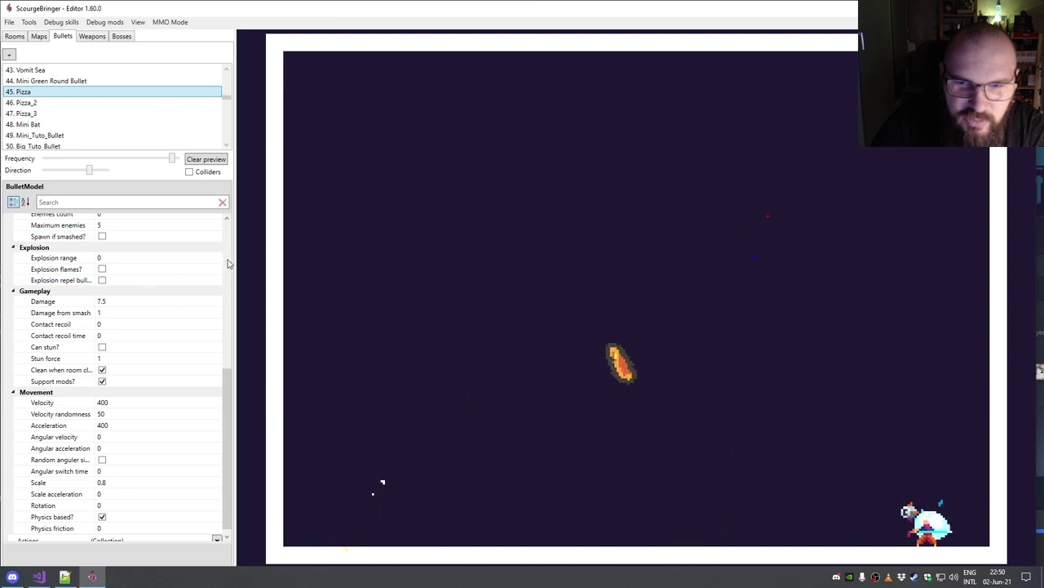
Step: Examine the Pizza bullet's physics setting, velocity, velocity randomness and acceleration, and the weapon that uses it
scroll(227, 408, "down", 1)
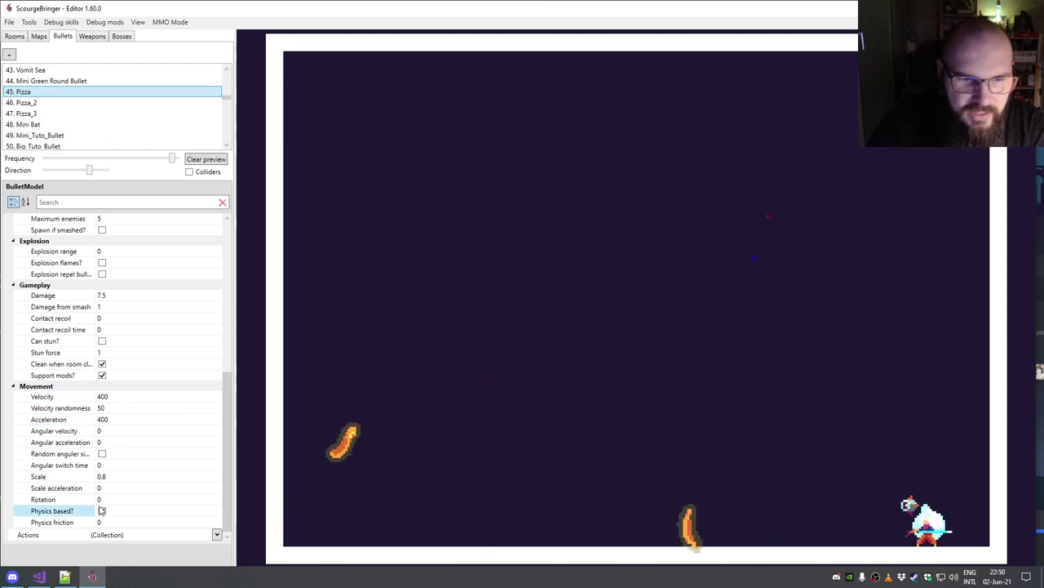
left_click(82, 396)
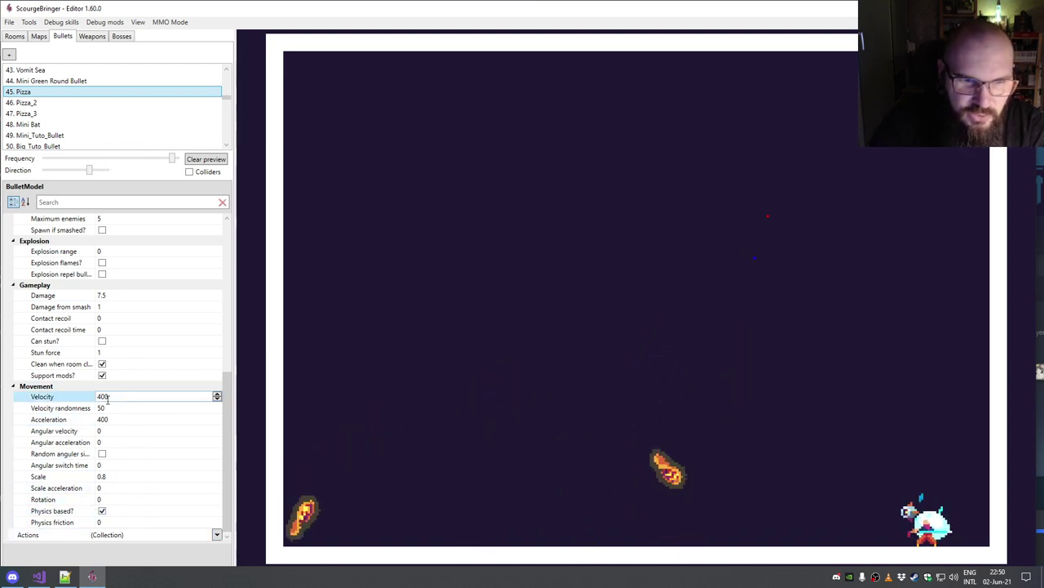
left_click(117, 407)
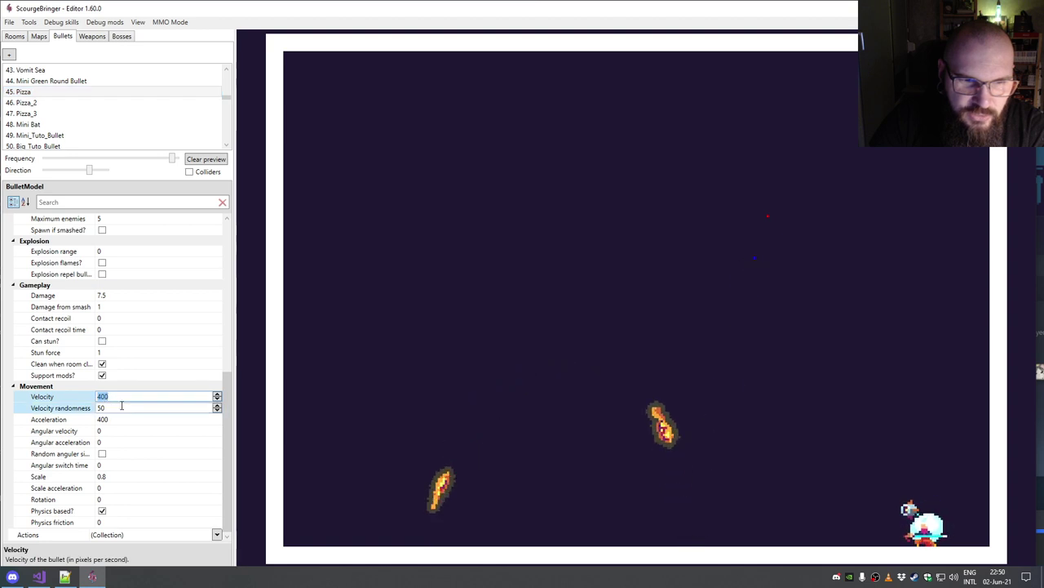
left_click(117, 420)
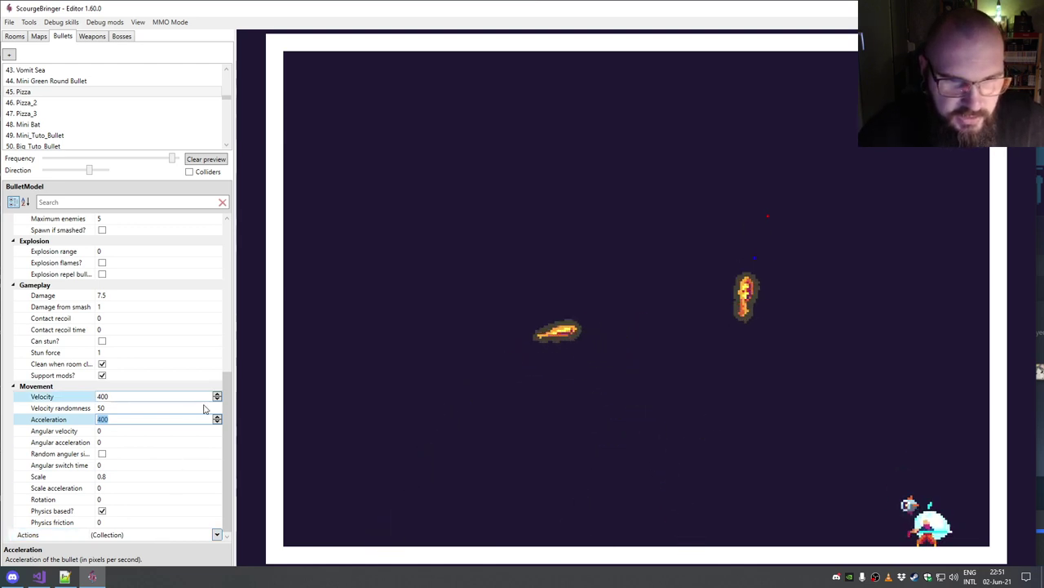
scroll(217, 417, "up", 8)
left_click(119, 242)
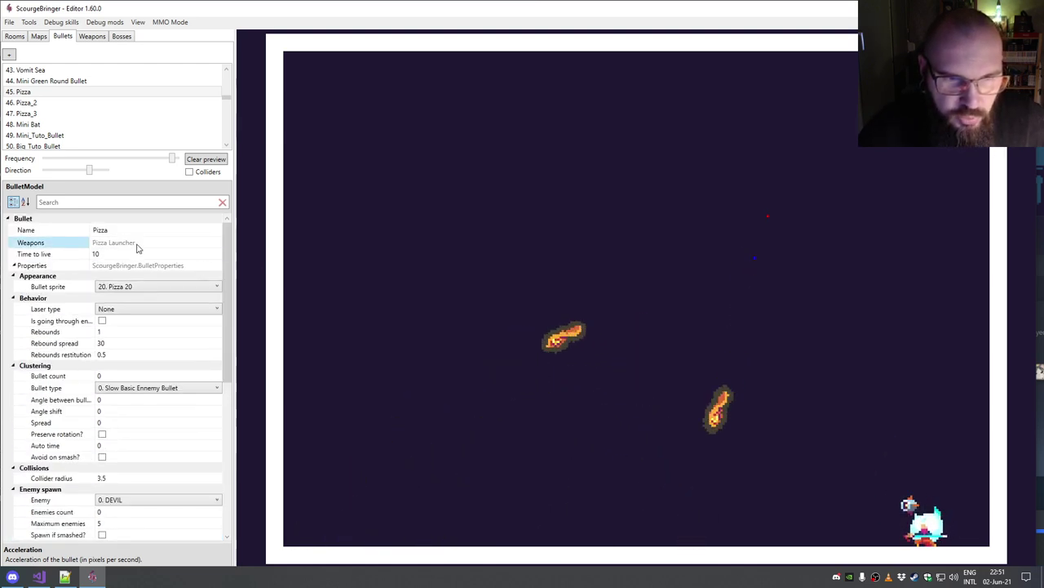
Step: Preview the Fast Basic Ennemis Bullet and MiniBossPulpitDemon Left, ending with the 7. Big Round Bullet selected
scroll(227, 100, "up", 15)
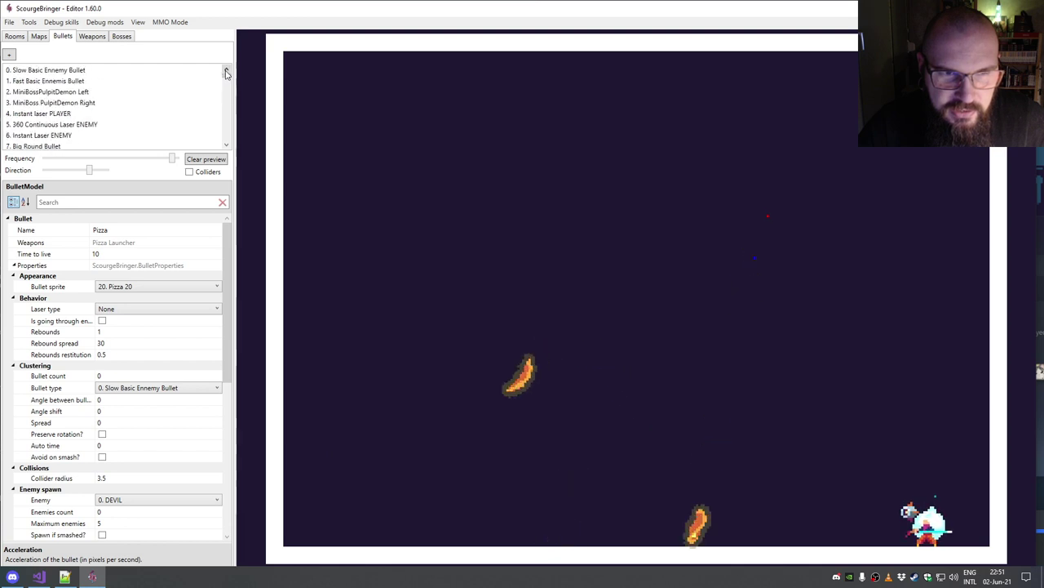
left_click(172, 85)
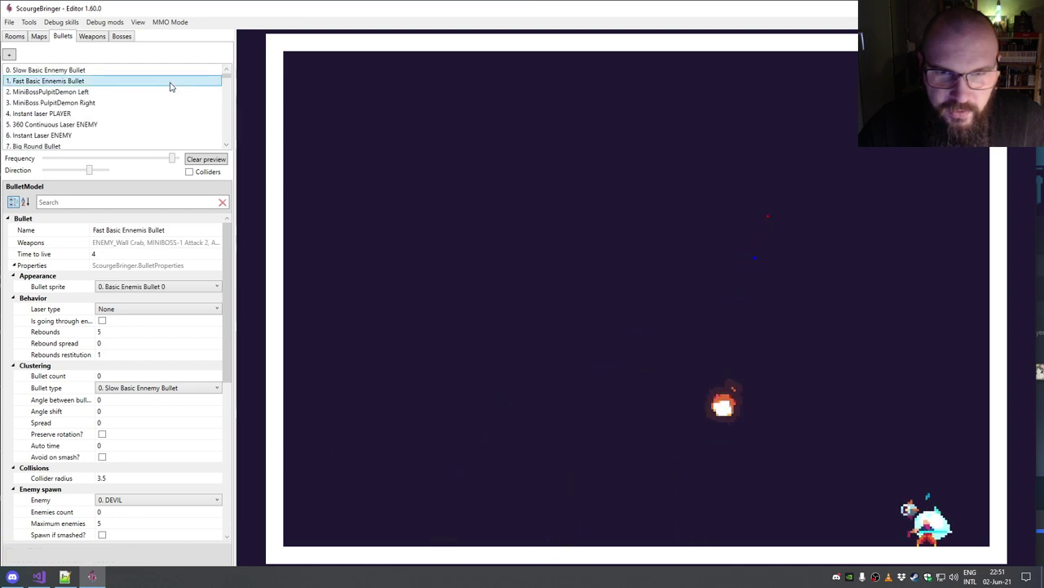
left_click(133, 92)
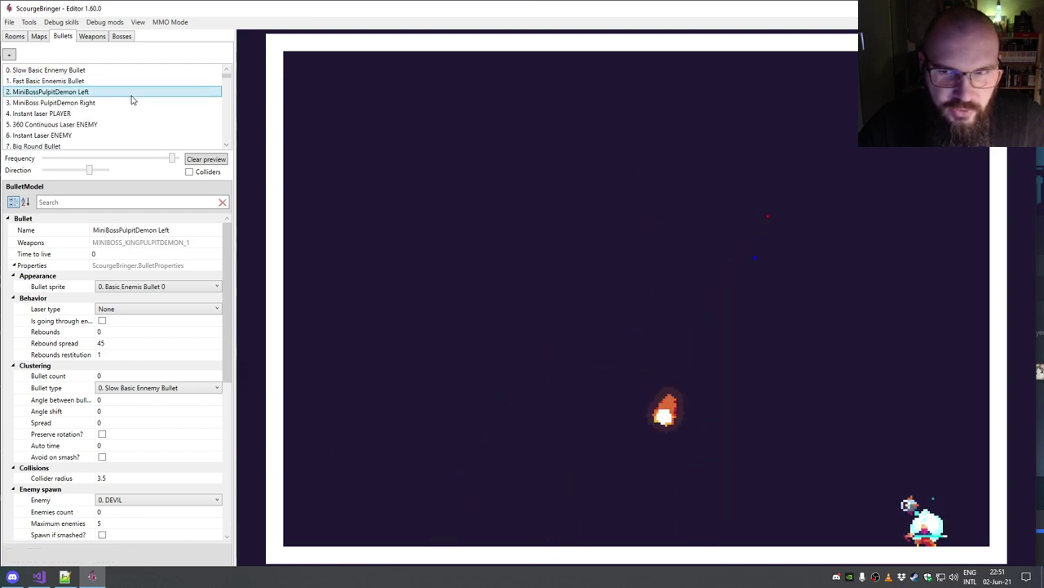
left_click(122, 147)
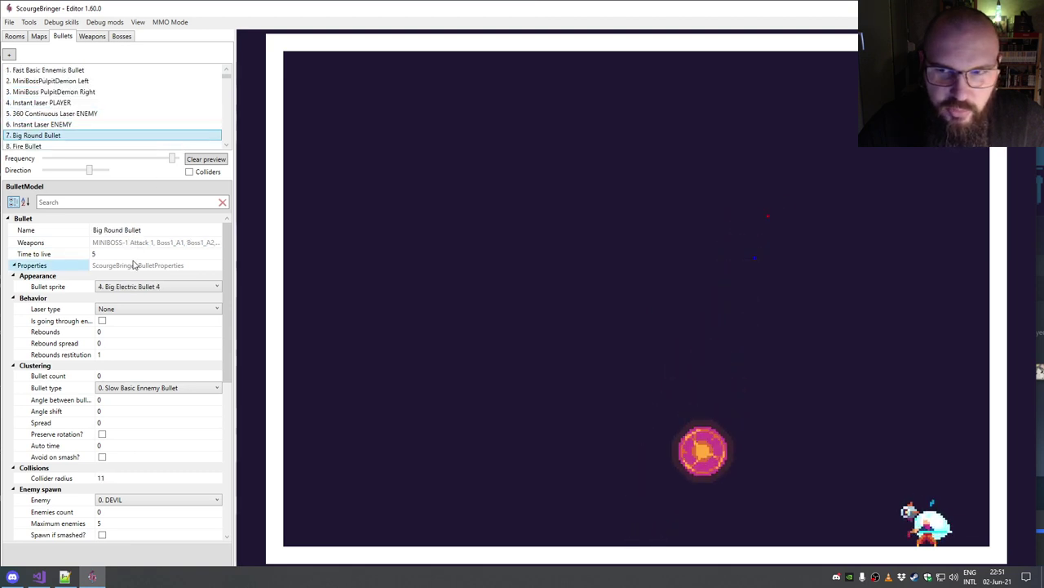
Step: Open the Big Round Bullet's Actions collection and add a BulletAction to it
left_click_drag(230, 242, 229, 395)
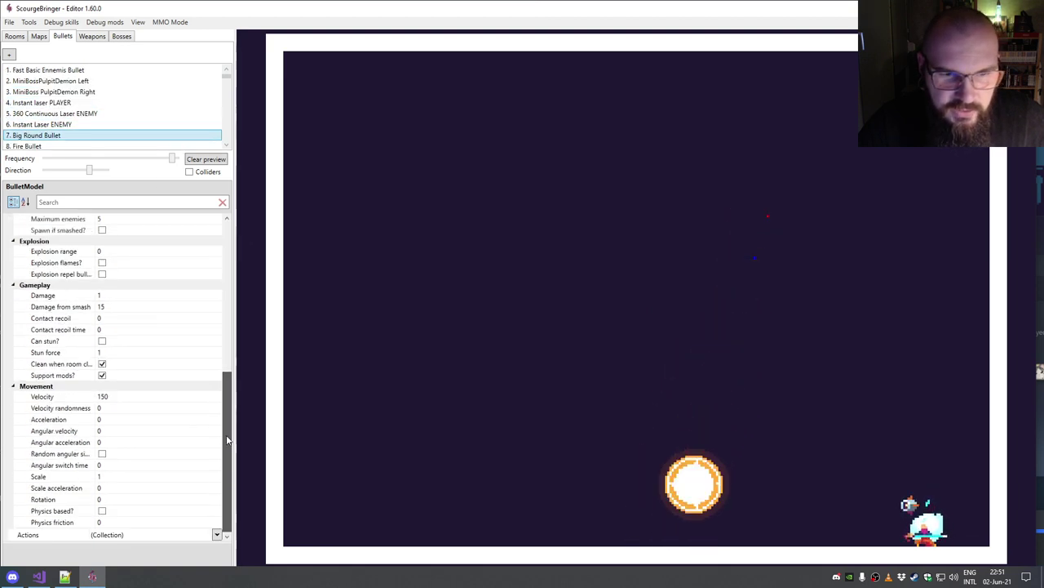
left_click(167, 443)
left_click(163, 534)
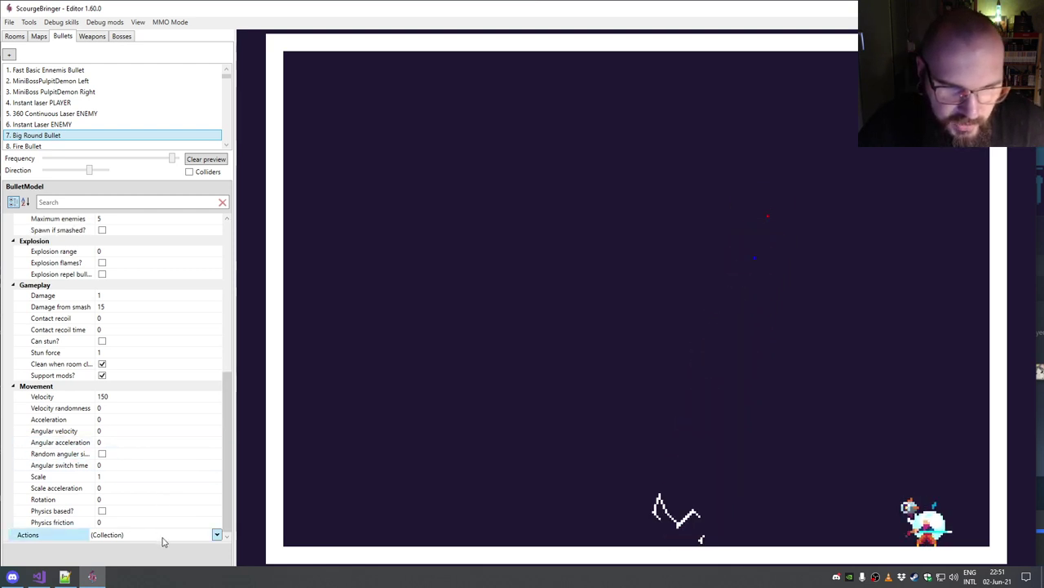
left_click(217, 534)
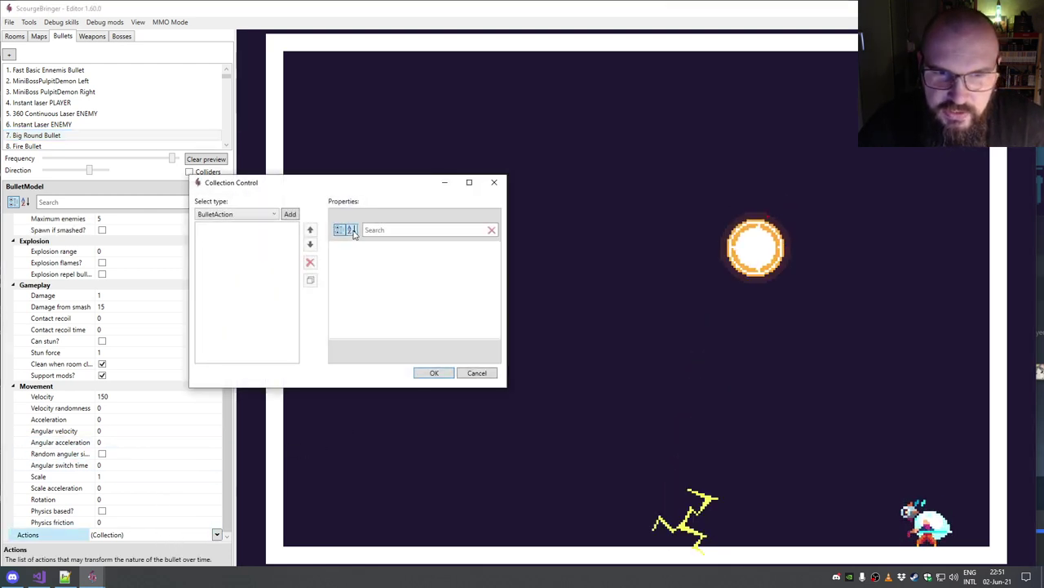
left_click(267, 214)
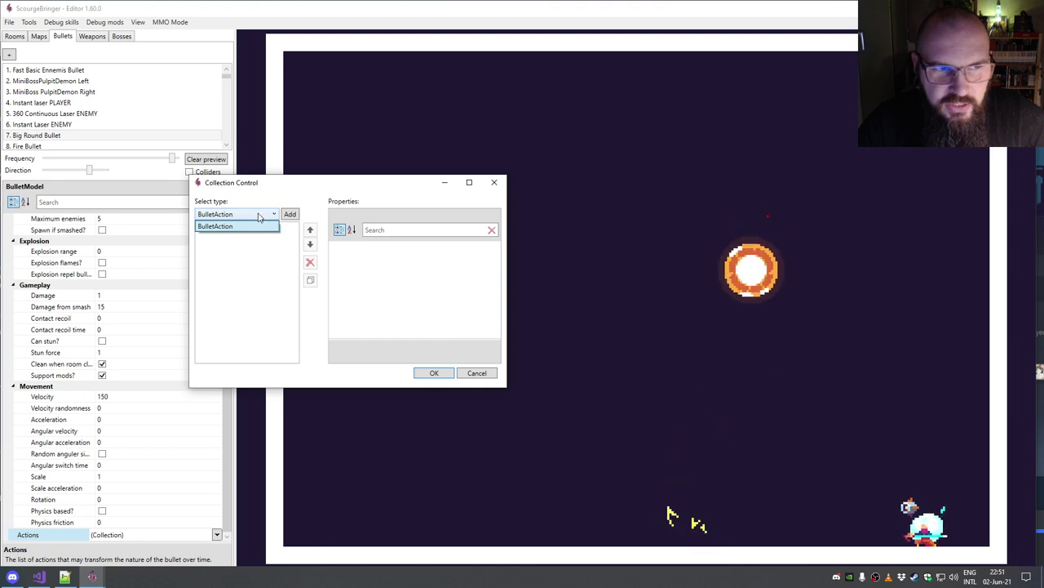
left_click(269, 214)
left_click(290, 215)
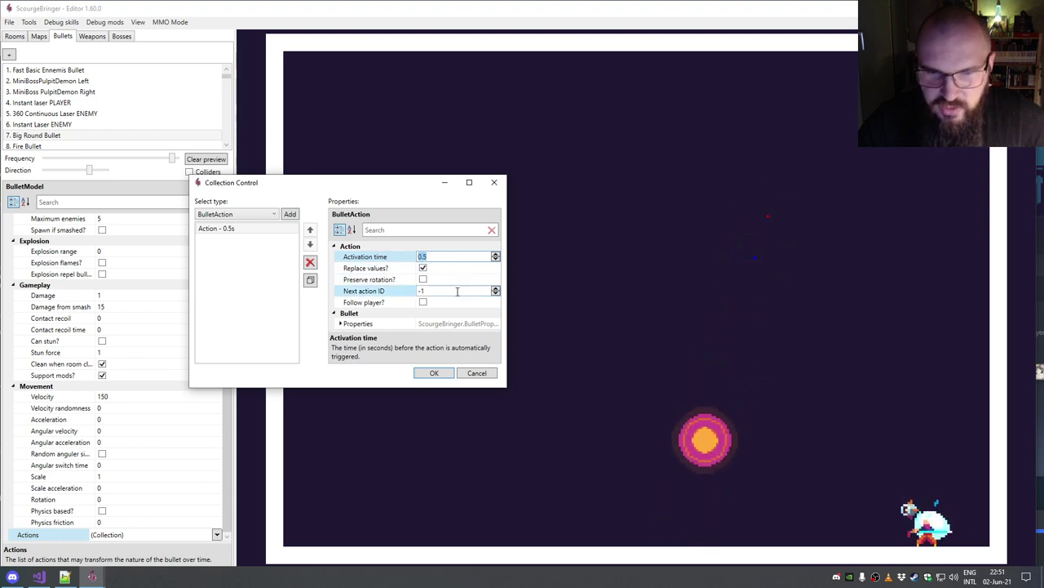
Step: Expand the new action's bullet properties, set its bullet sprite to 8. Basic REVOLVER 8, and apply the collection
left_click_drag(506, 391, 548, 514)
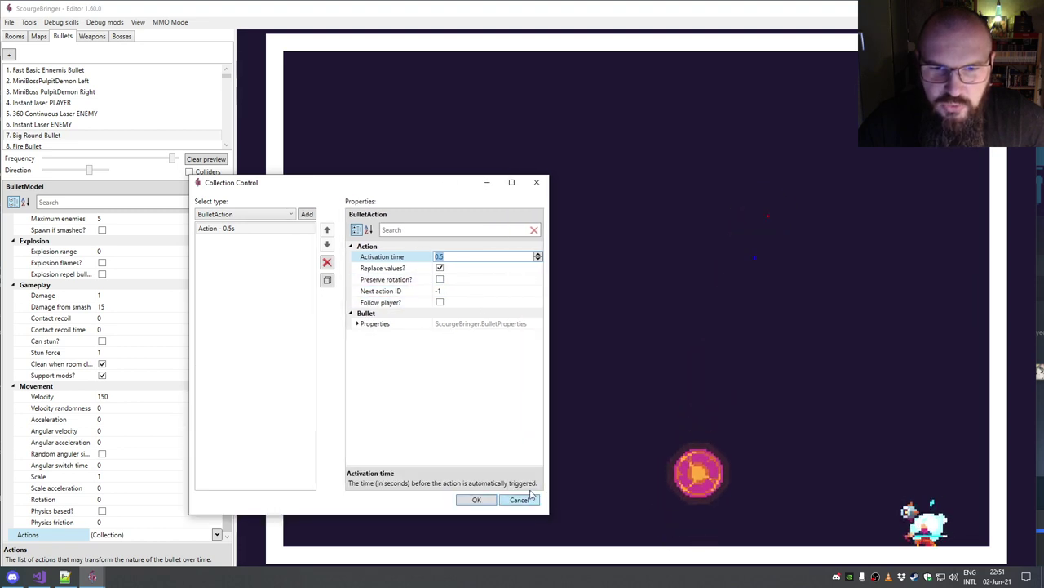
left_click(362, 327)
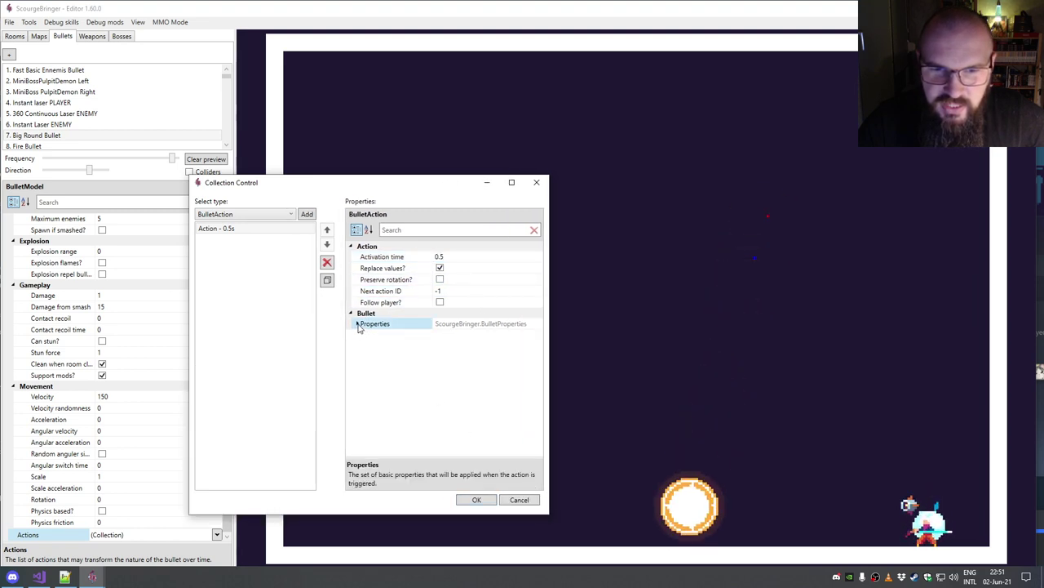
left_click(358, 324)
mouse_move(537, 282)
left_mouse_down()
mouse_move(543, 414)
mouse_move(533, 261)
left_mouse_up()
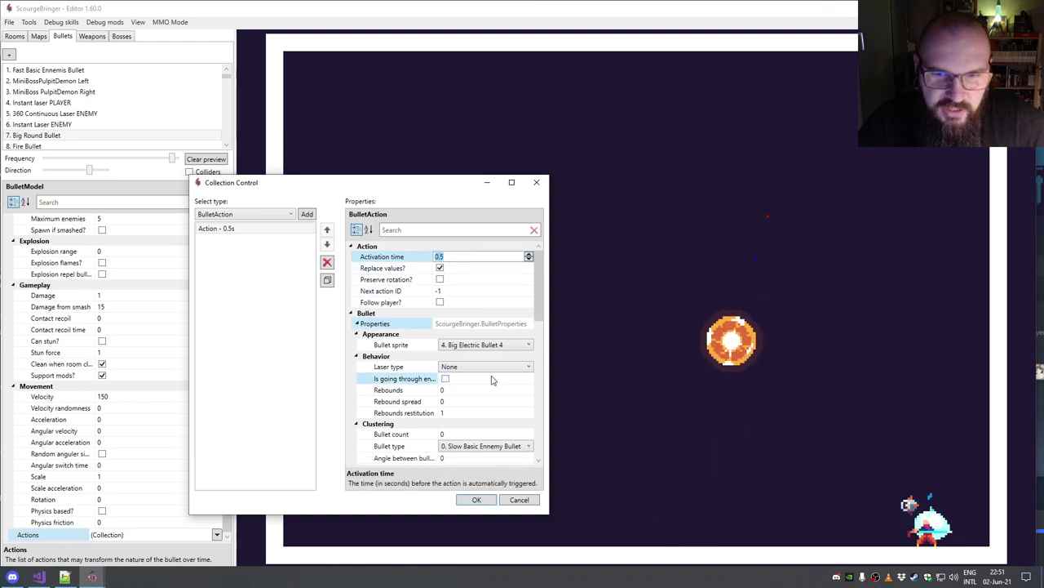
left_click(455, 345)
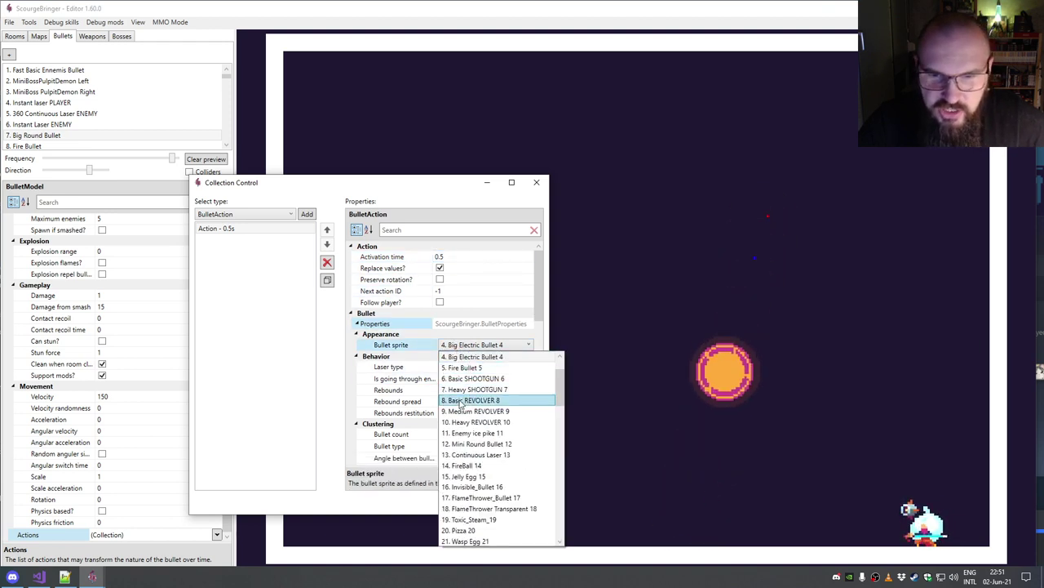
left_click(474, 400)
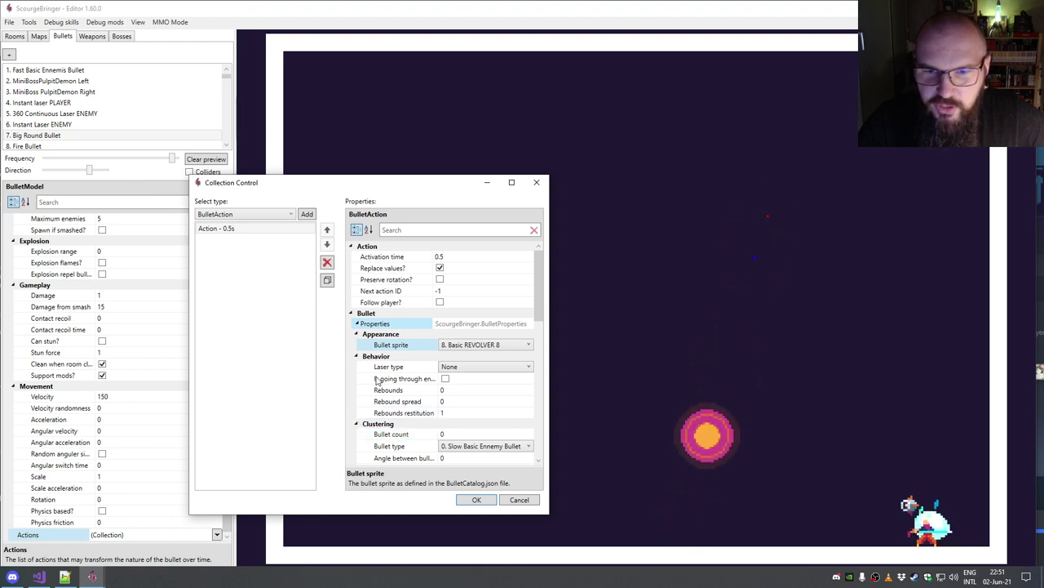
left_click(400, 294)
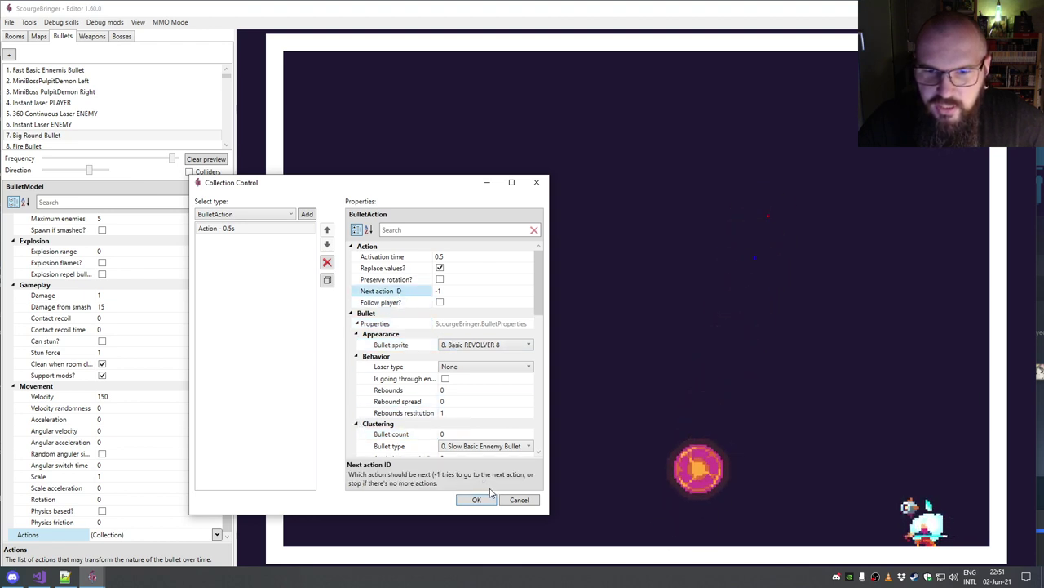
key("Return")
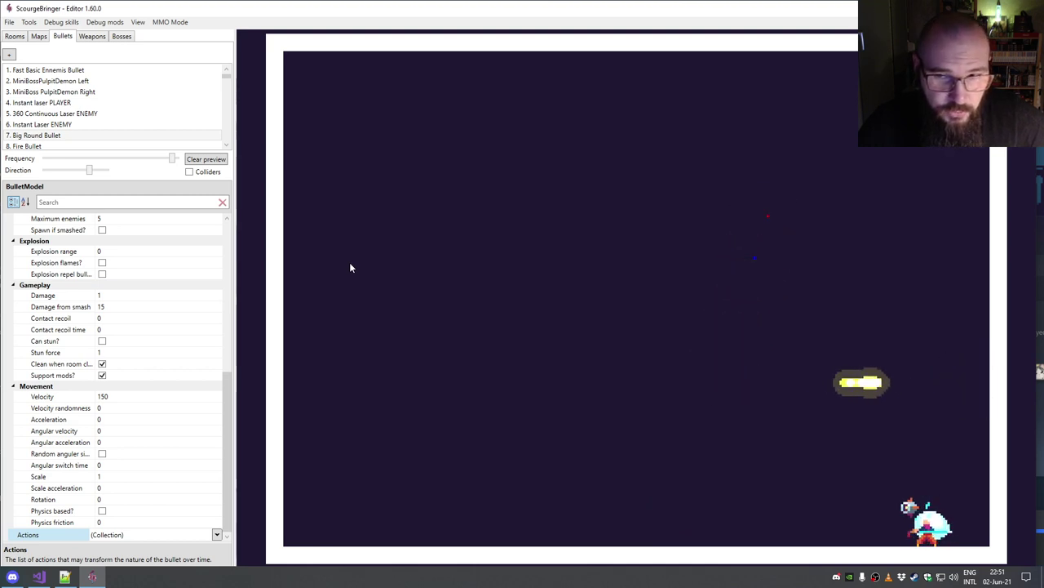
Step: Reopen the Big Round Bullet's actions, examine the action's behavior and clustering properties, and close the collection without changes
left_click(217, 536)
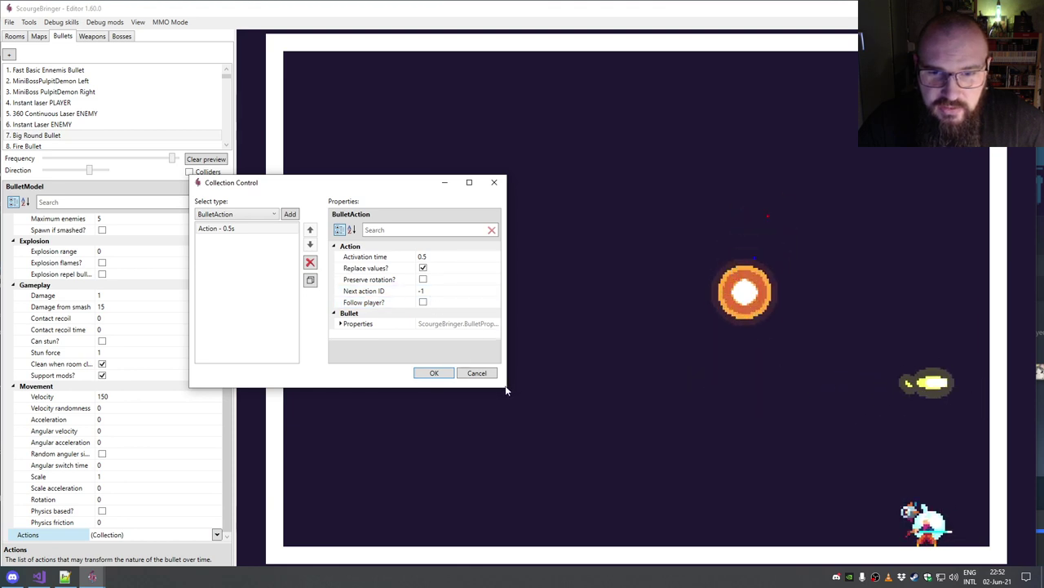
left_click_drag(506, 390, 575, 516)
left_click(370, 325)
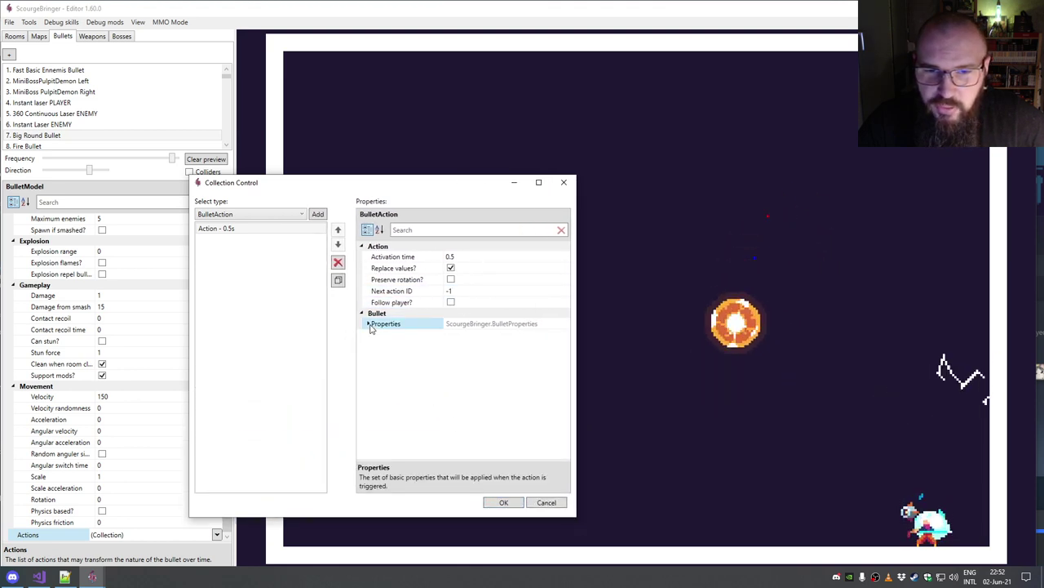
left_click(368, 324)
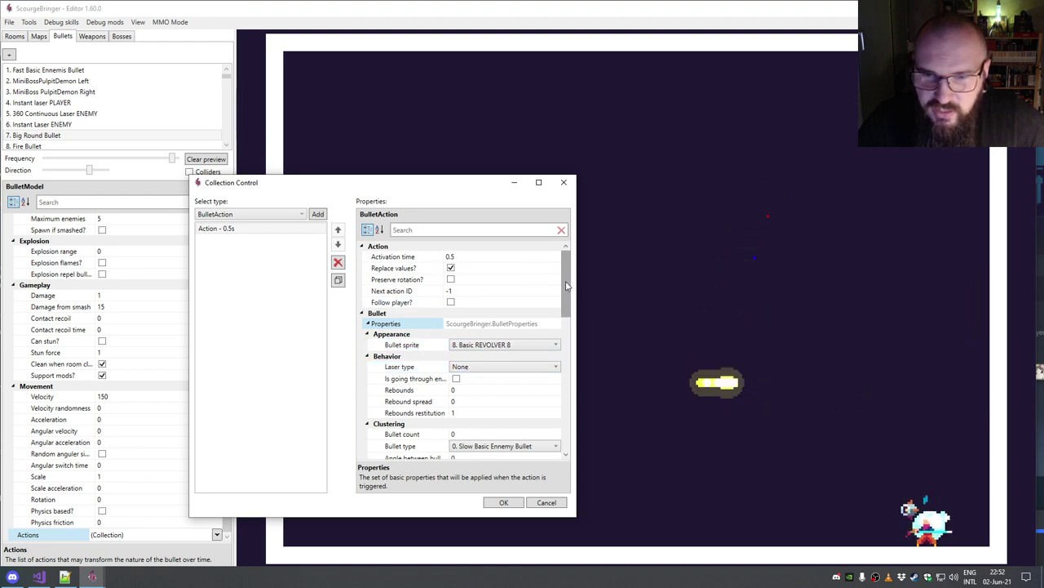
scroll(564, 296, "down", 2)
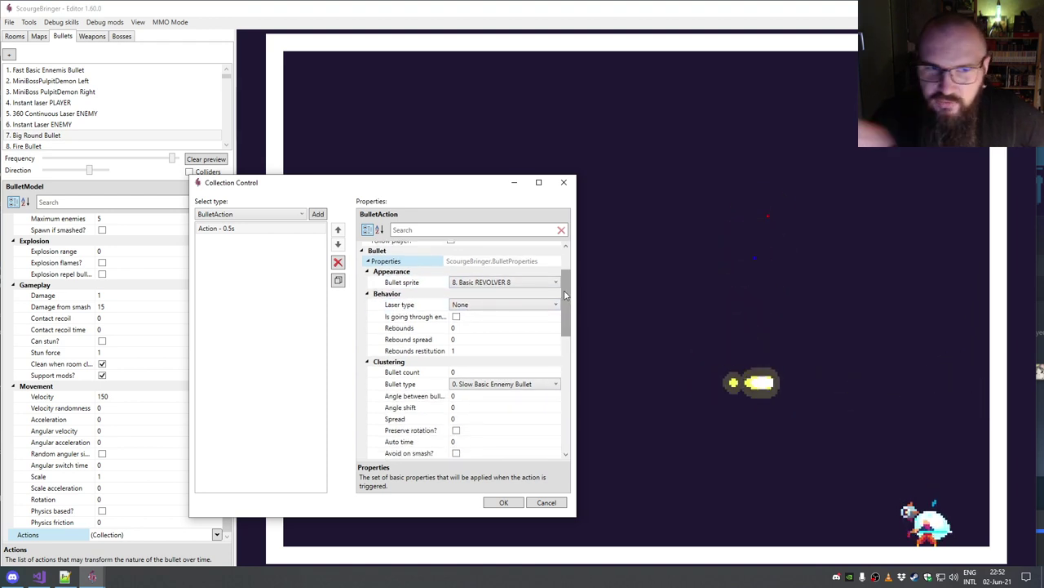
left_click(545, 503)
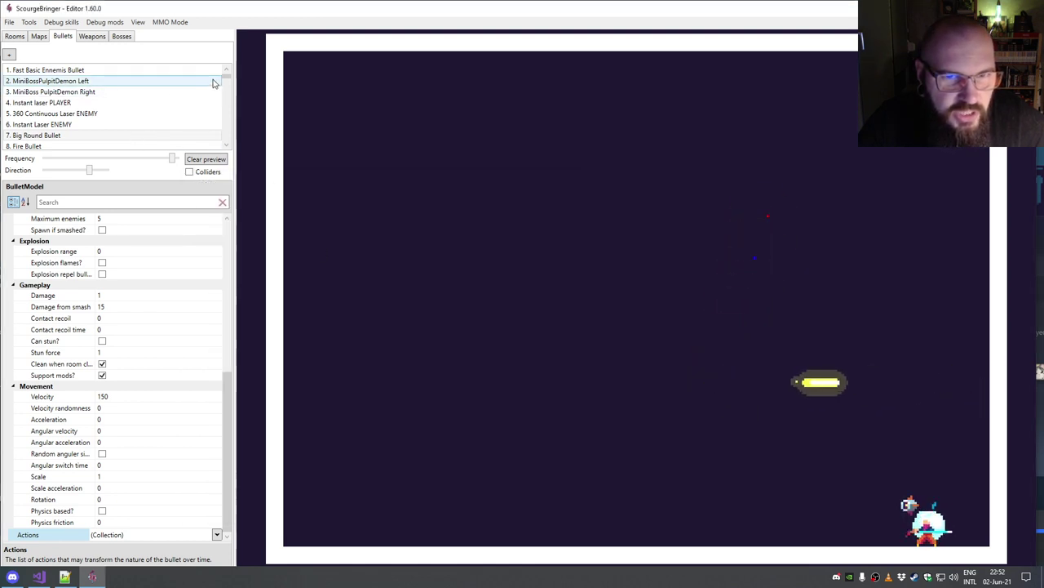
Step: Preview the MINIBOSS_SPIDERMUSHROOM2, MINIBOSS_SPIDERMUSHROOM1, MINIBOSS_BOLTROTOR_MINIELEC and MINIBOSS_KINGDARKMATTER bullets
left_click_drag(226, 75, 228, 133)
scroll(125, 116, "down", 1)
left_click(119, 114)
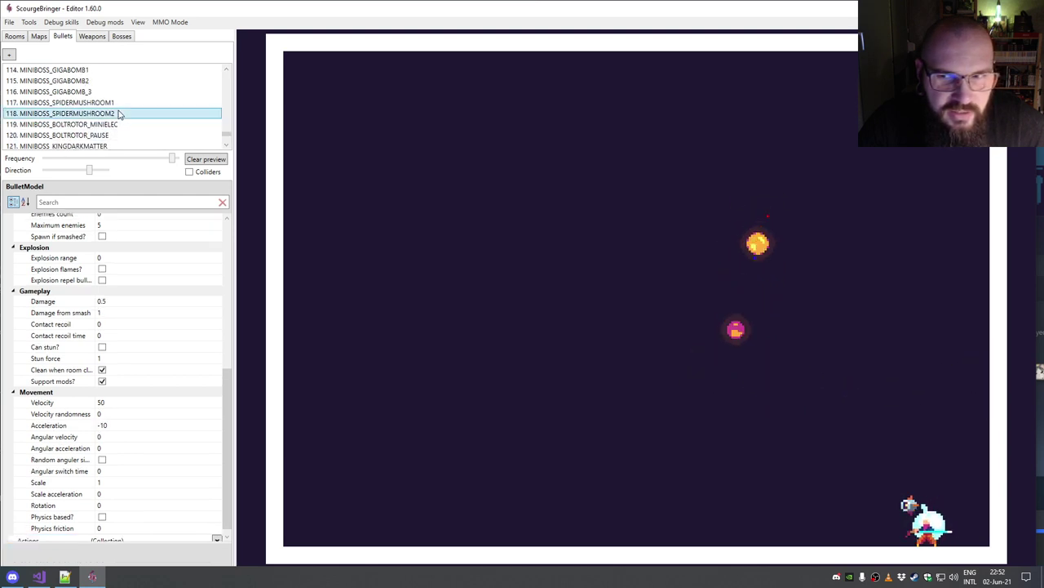
left_click(118, 107)
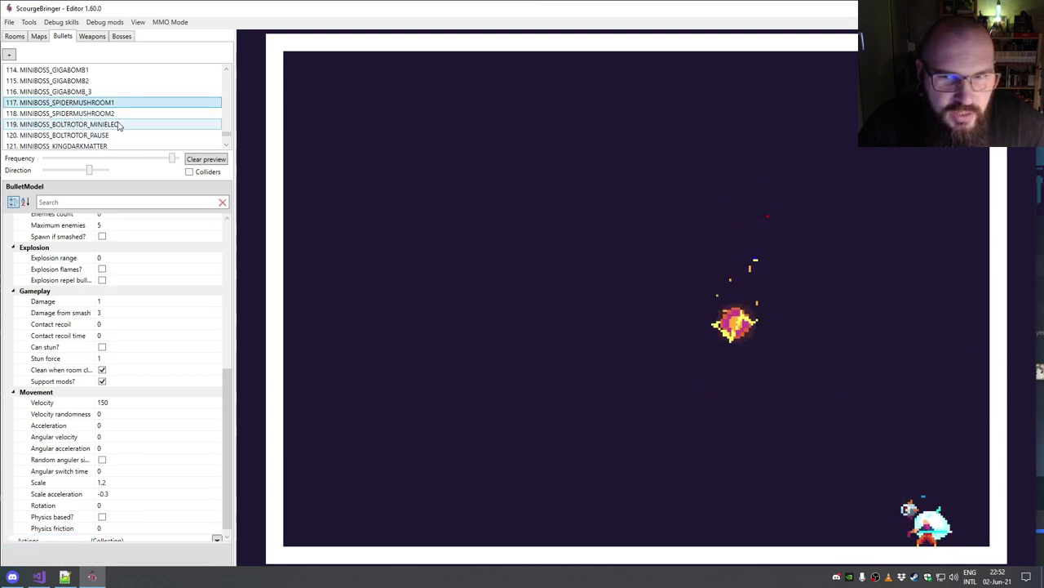
left_click(119, 125)
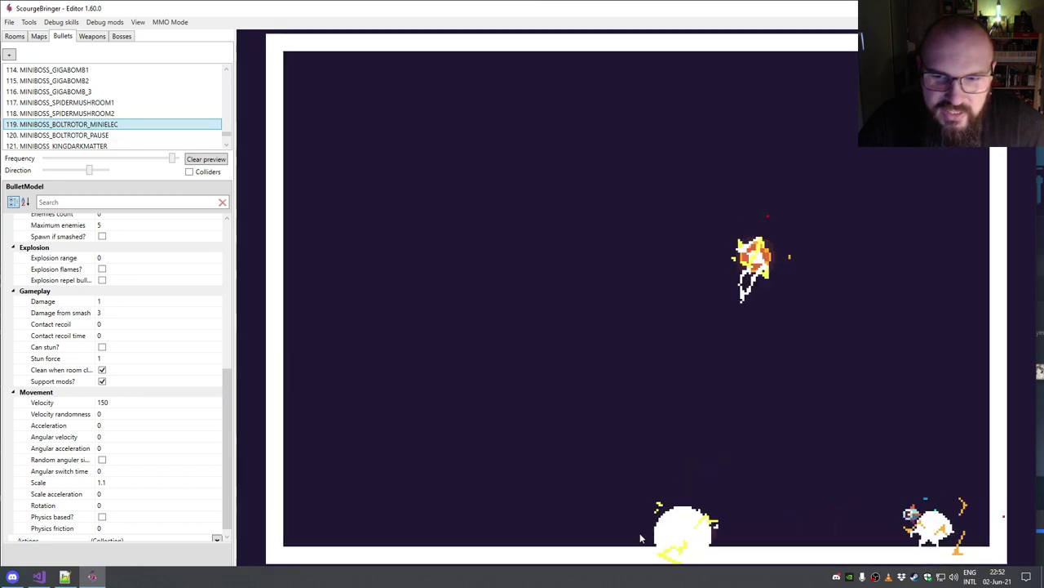
left_click(162, 146)
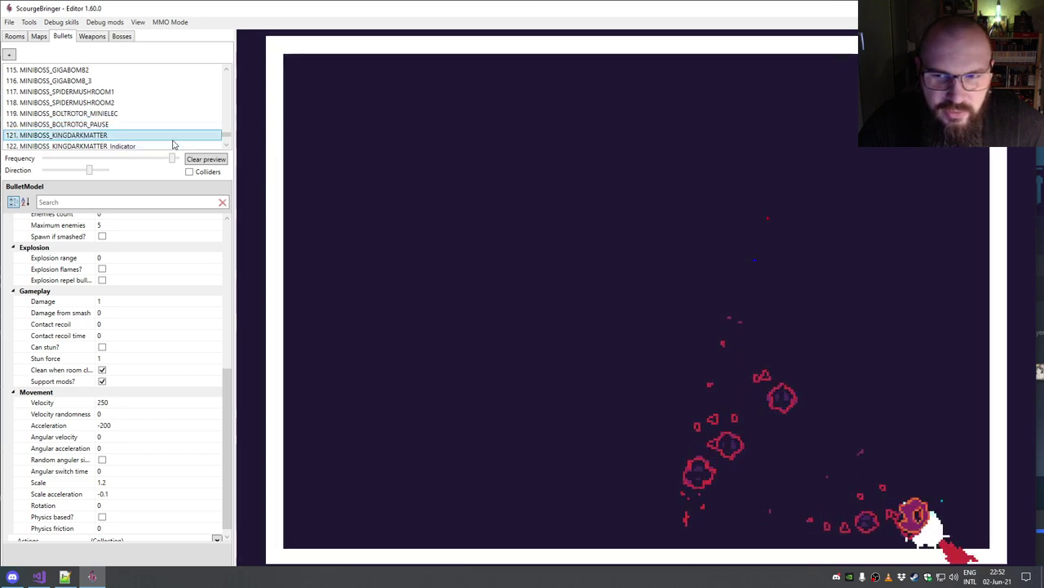
Step: Look through the miniboss bullets around MINIBOSS_KINGDARKMATTER and preview the 112. GREED_LOOT_GRENADE bullet
left_click(227, 145)
left_click(227, 145)
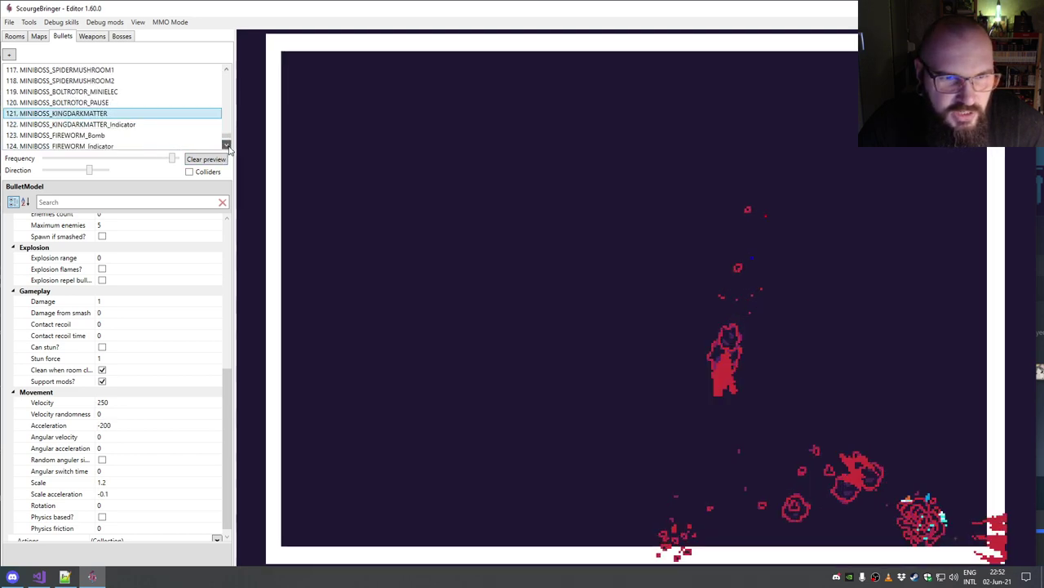
left_click(226, 145)
left_click(227, 145)
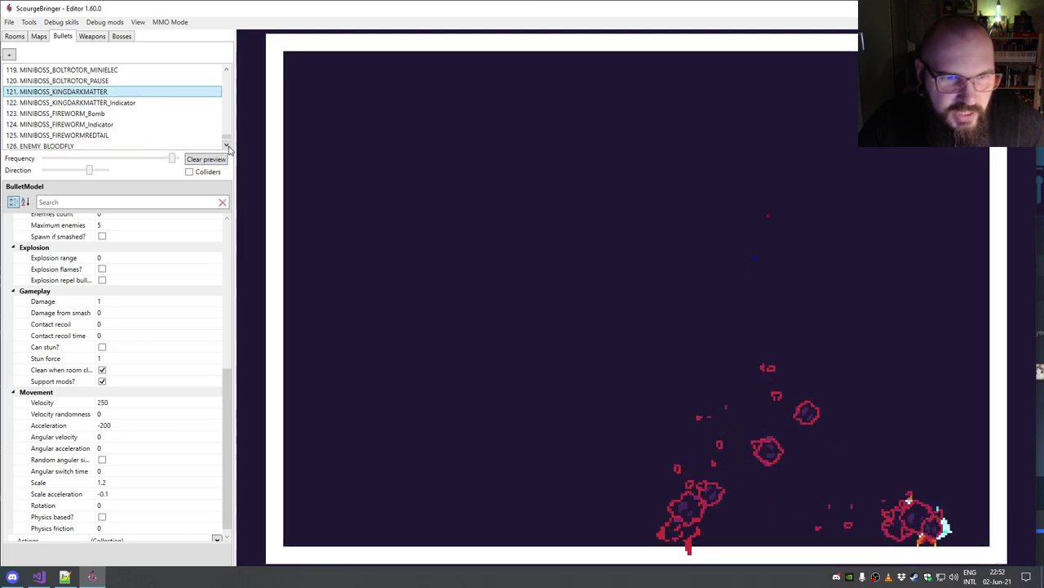
left_click(227, 71)
left_click(226, 71)
scroll(227, 71, "up", 2)
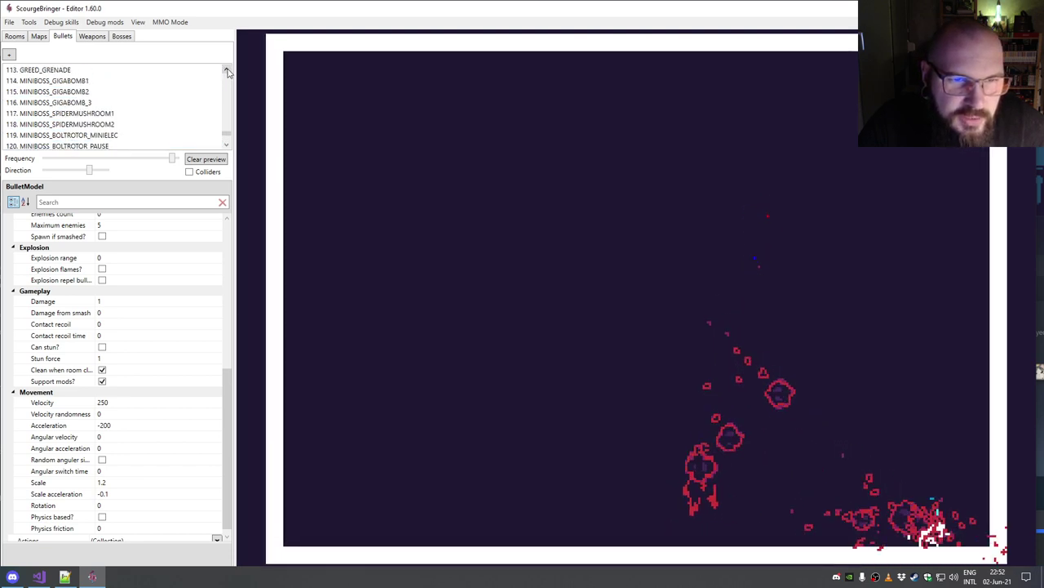
left_click(227, 71)
left_click(153, 93)
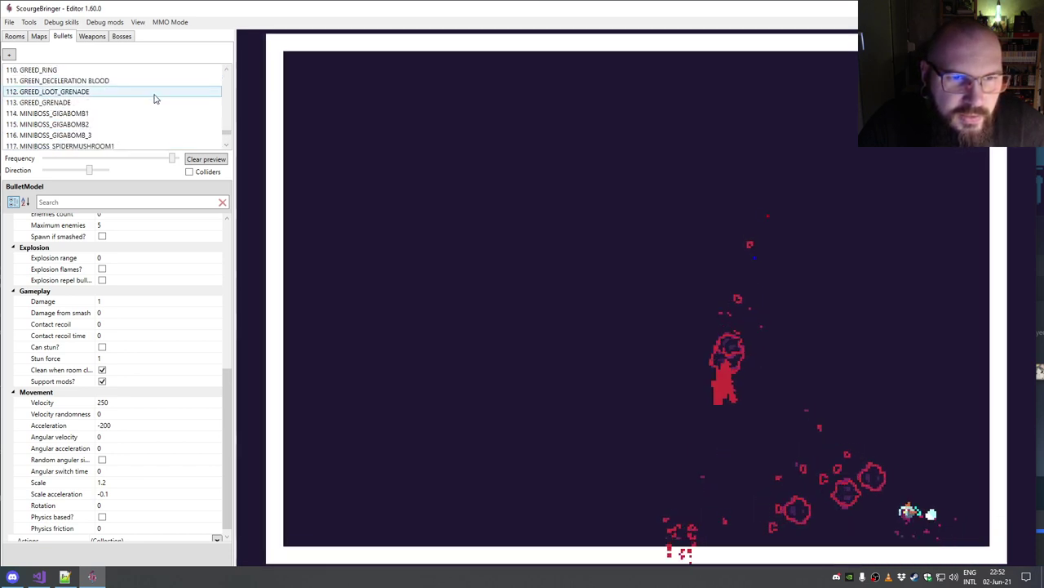
left_click(155, 98)
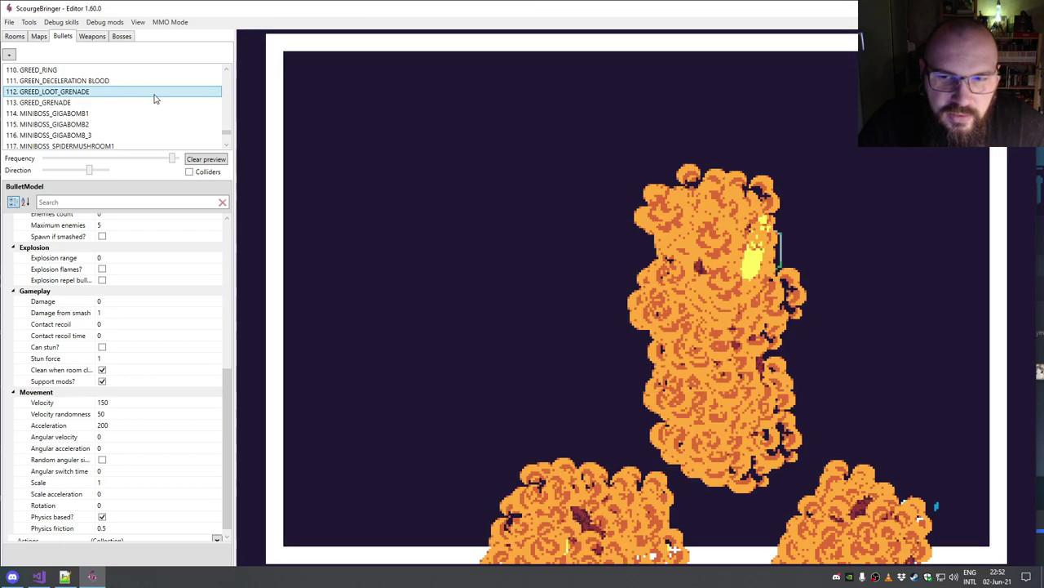
Step: Preview the 107. Instant laser no through enemis bullet and the 102. Refracting Laser Player bullet
scroll(224, 76, "up", 2)
left_click(161, 82)
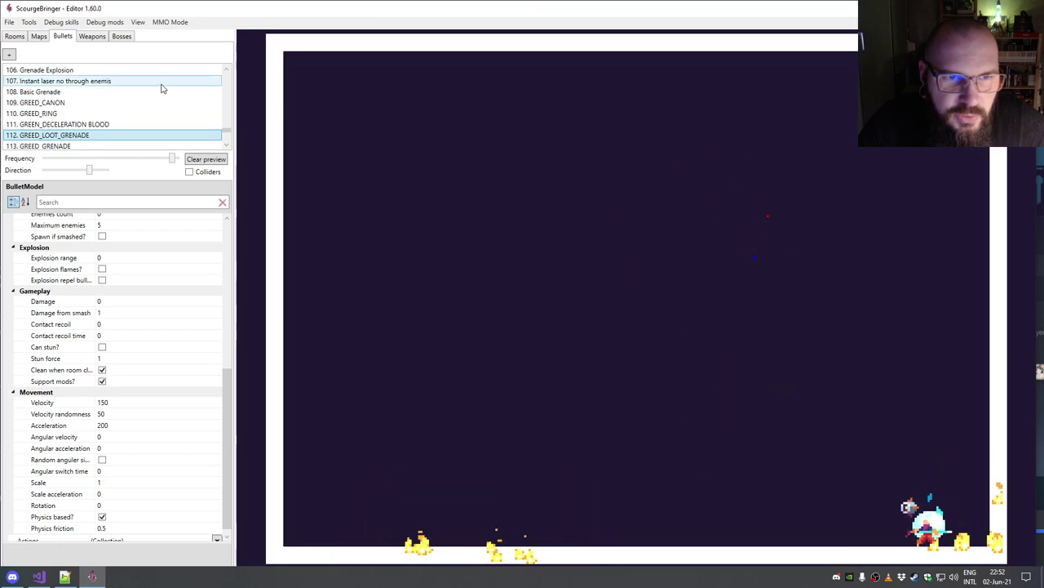
left_click(228, 71)
left_click(228, 71)
left_click(227, 71)
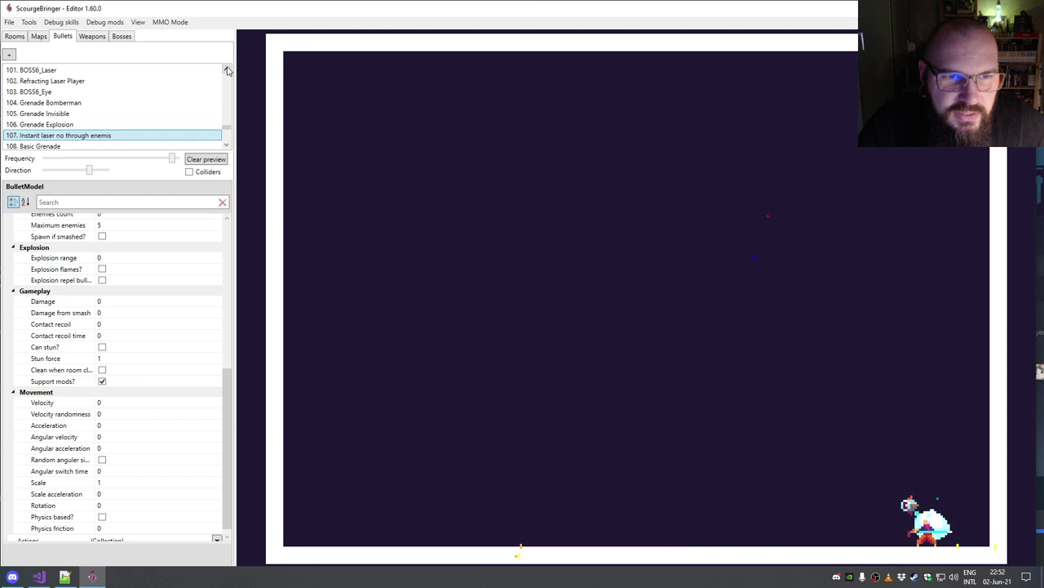
left_click(158, 80)
Step: Preview the 97. Mini_Blood_Bullet_Slow and 94. DarK_Matter_Bullet bullets
left_click(228, 71)
left_click(227, 71)
left_click(228, 71)
left_click(228, 71)
left_click(228, 71)
left_click(228, 71)
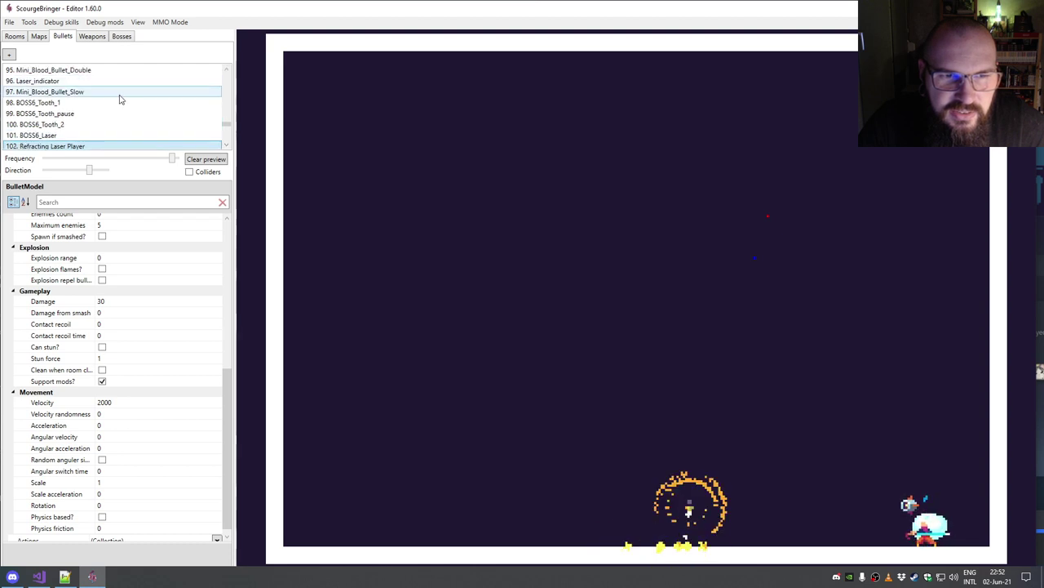
left_click(120, 95)
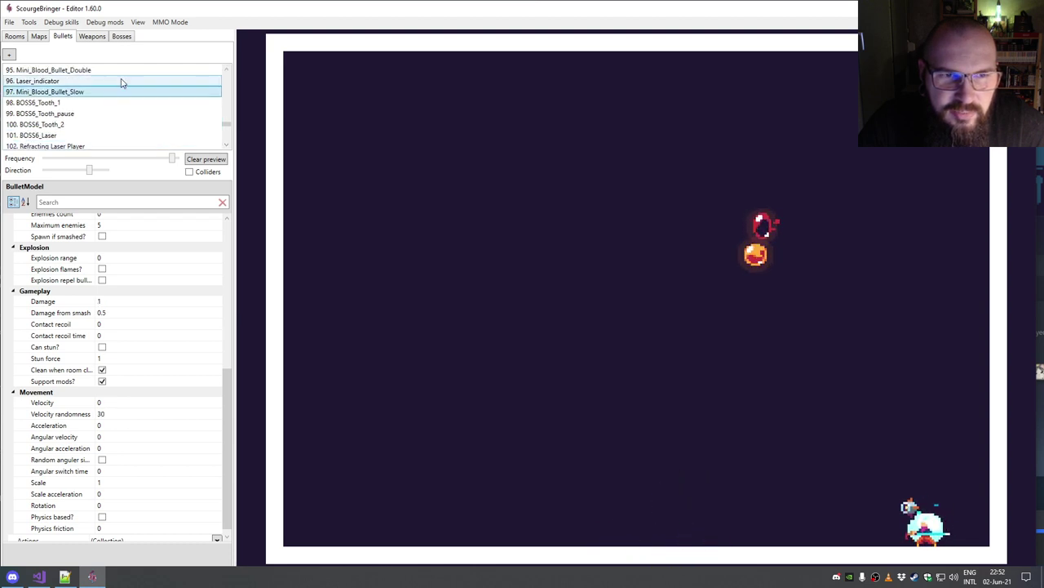
left_click(227, 71)
left_click(228, 71)
left_click(228, 71)
left_click(228, 71)
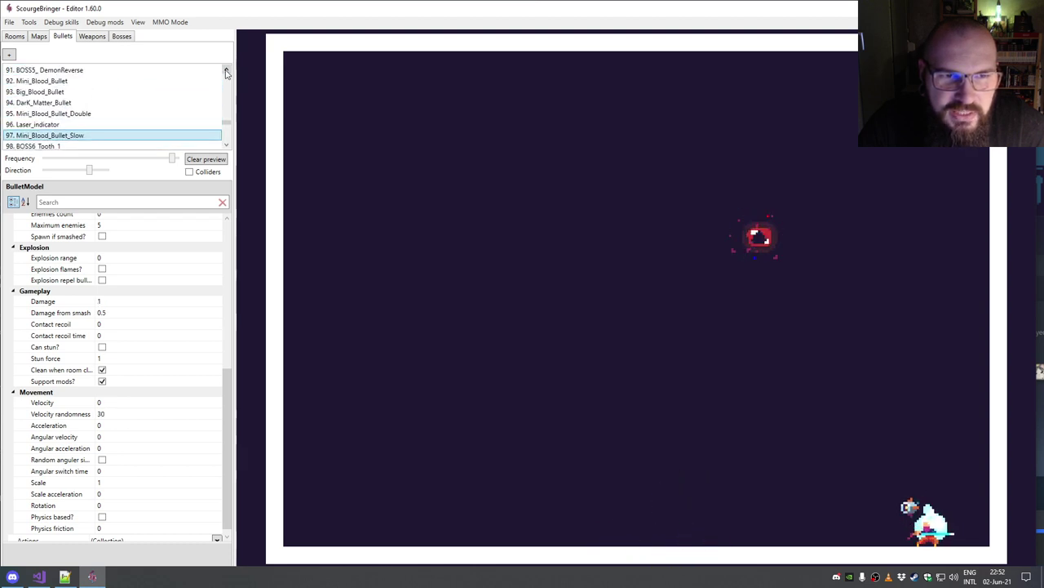
left_click(102, 102)
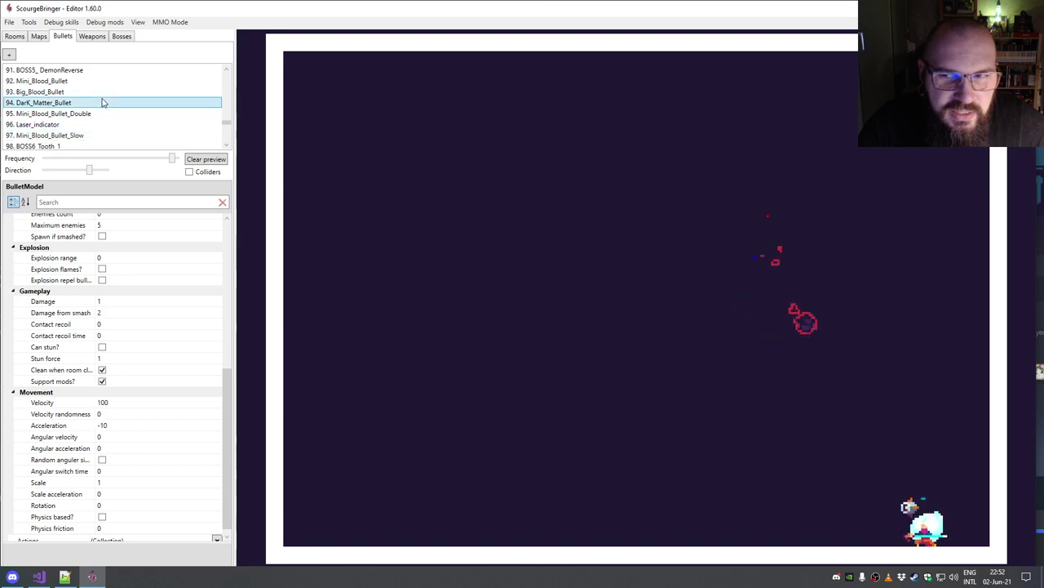
Step: Find the BOSS5 bullets in the list and preview 84. BOSS5_Tentacules and 85. BOSS5_Bombe
left_click(228, 71)
left_click(227, 71)
left_click(226, 71)
left_click(226, 71)
left_click(226, 71)
left_click(226, 71)
left_click(226, 71)
left_click(226, 71)
left_click(226, 71)
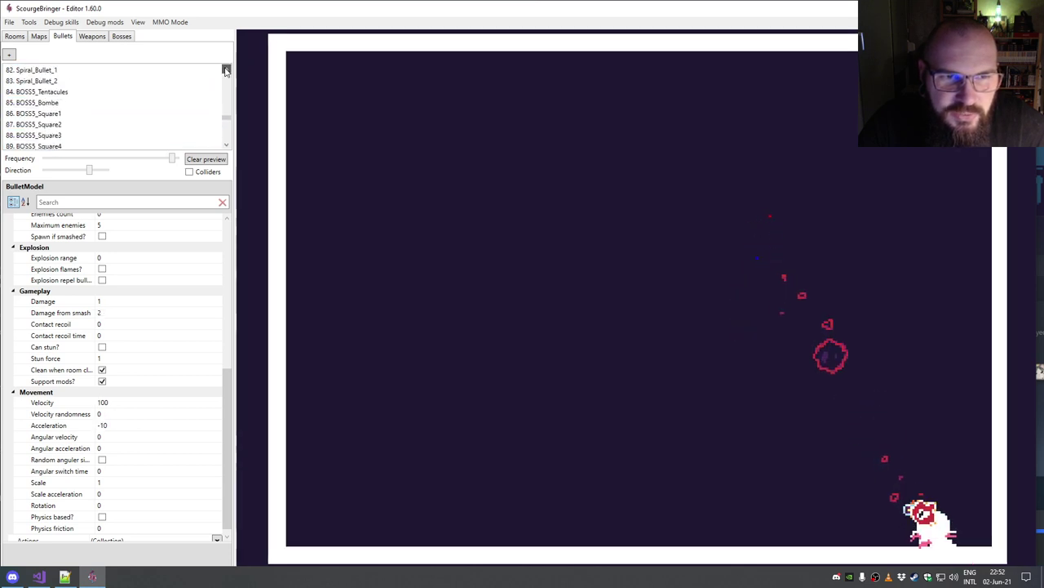
left_click(101, 98)
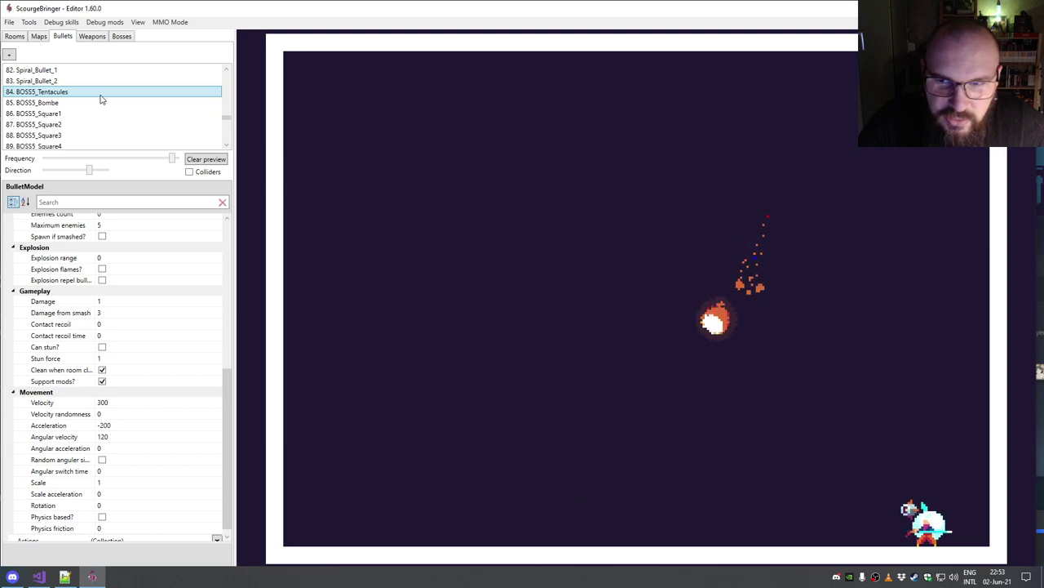
left_click(103, 105)
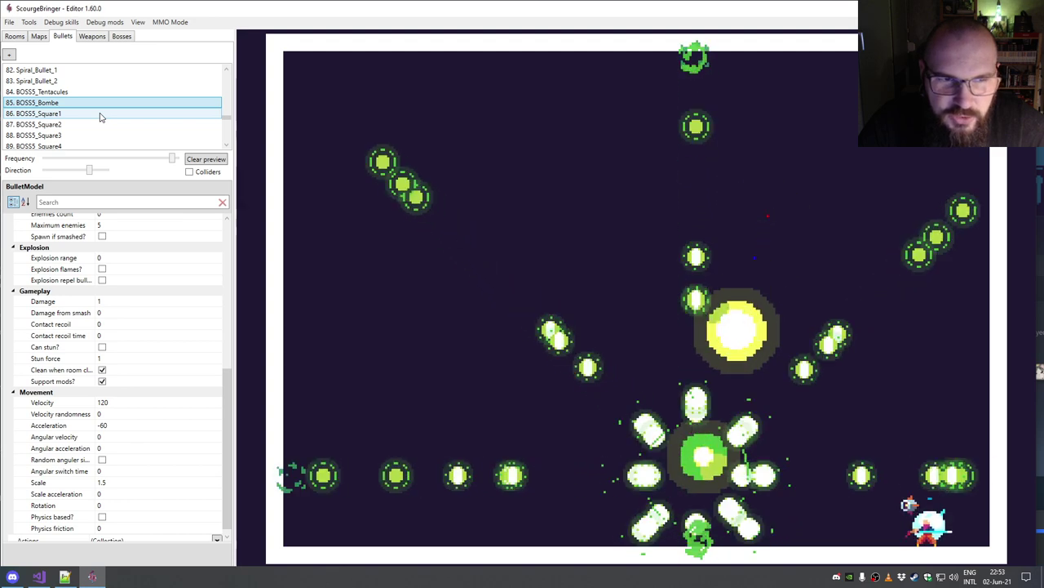
Step: Preview the BOSS5_Square bullets from 86. BOSS5_Square1 through 89. BOSS5_Square4
left_click(100, 114)
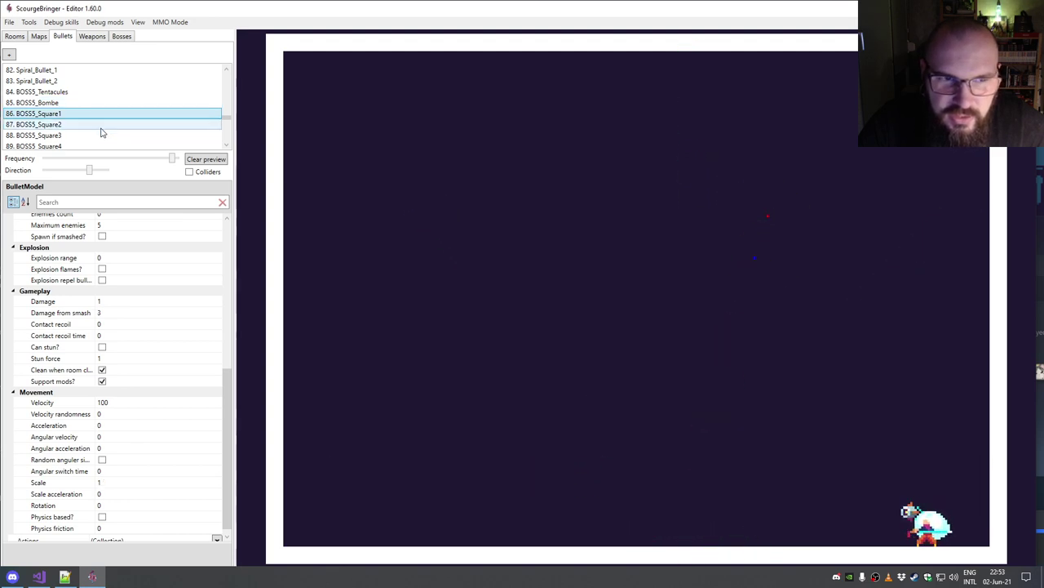
left_click(102, 132)
left_click(102, 136)
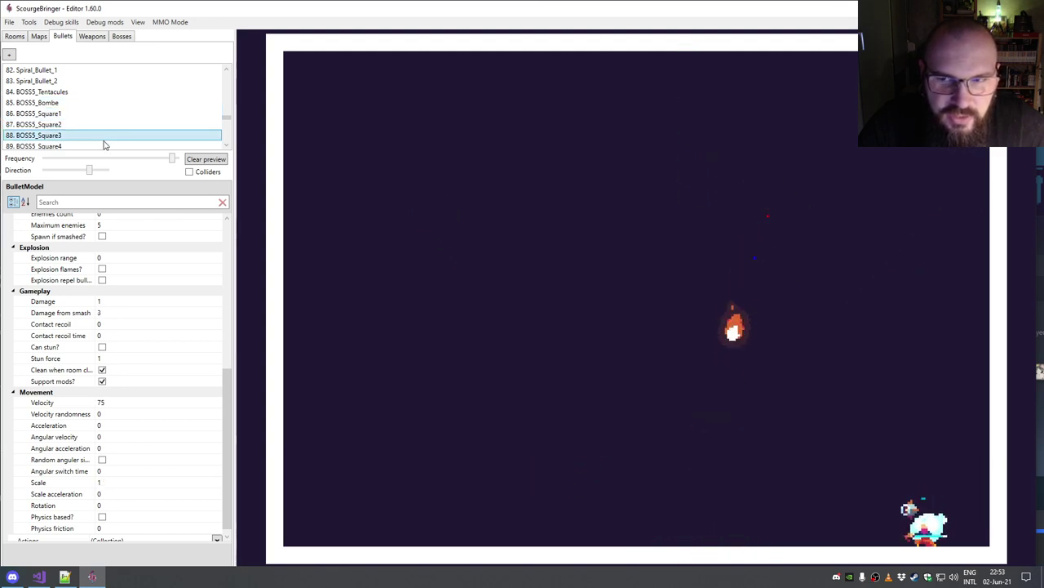
left_click(103, 146)
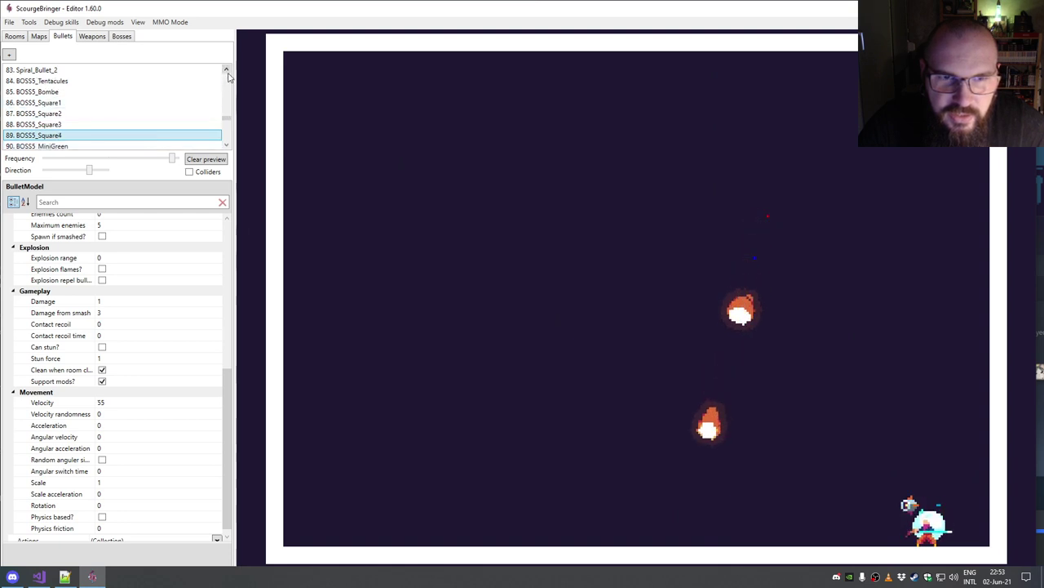
Step: Preview the 73. WORLD5_Big Demon Bullet_1 bullet and open its Actions collection
scroll(228, 75, "up", 3)
scroll(228, 75, "up", 2)
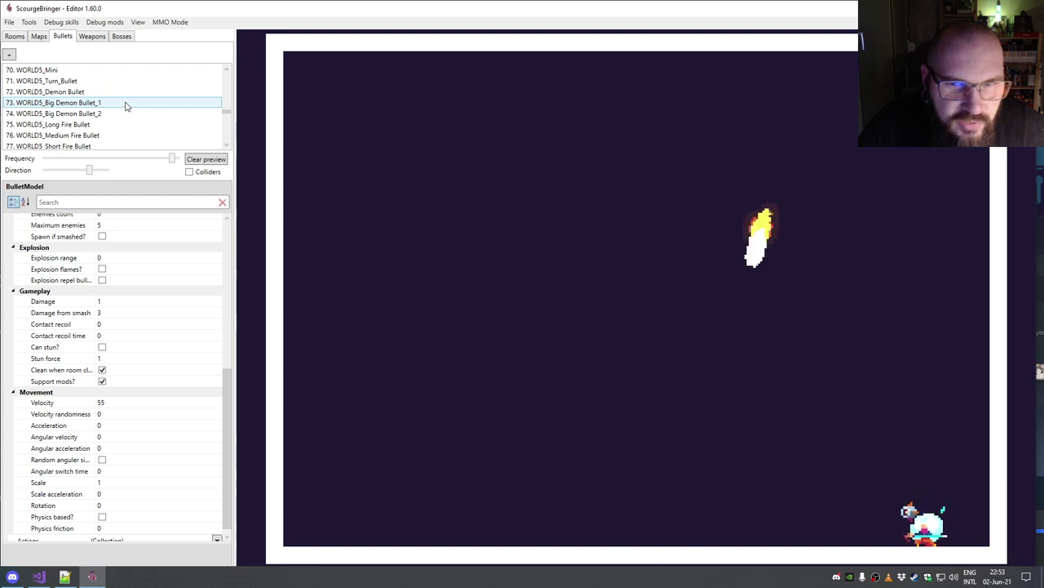
left_click(127, 106)
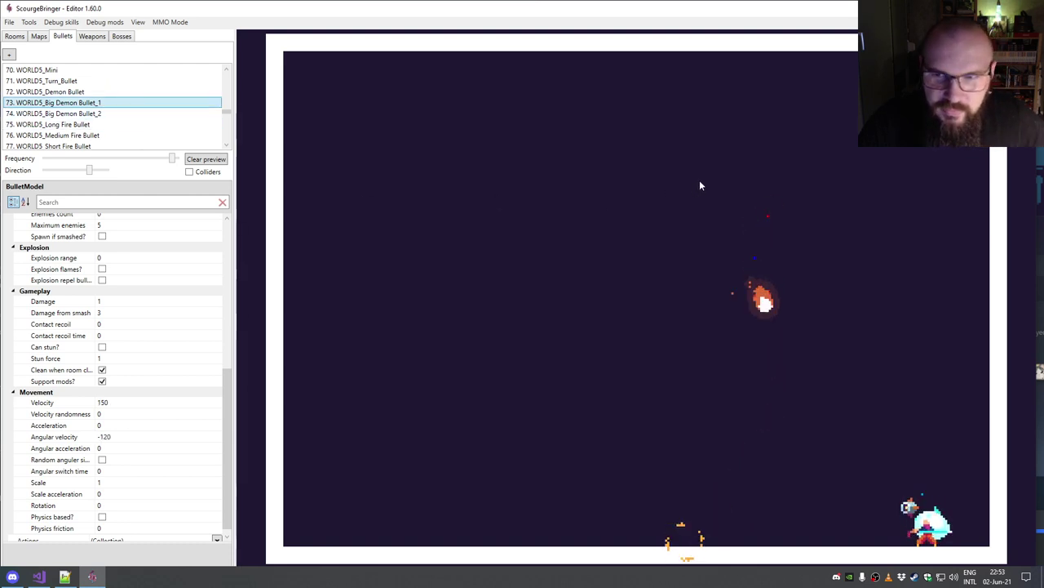
left_click(220, 495)
left_click(217, 539)
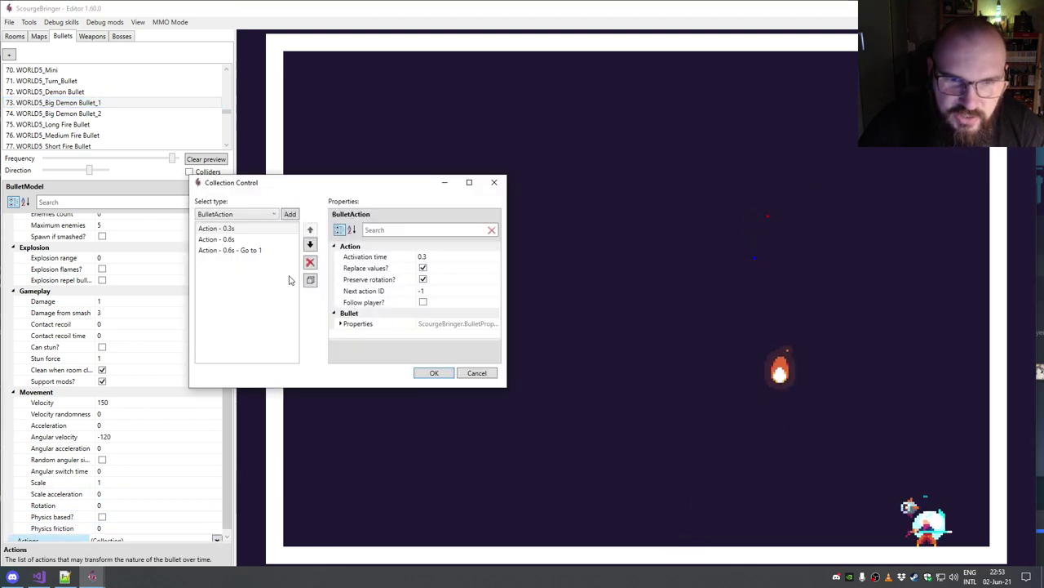
Step: Examine the bullet's first and looping actions, including the looping action's velocity and angular velocity, and close the collection without saving
left_click(245, 230)
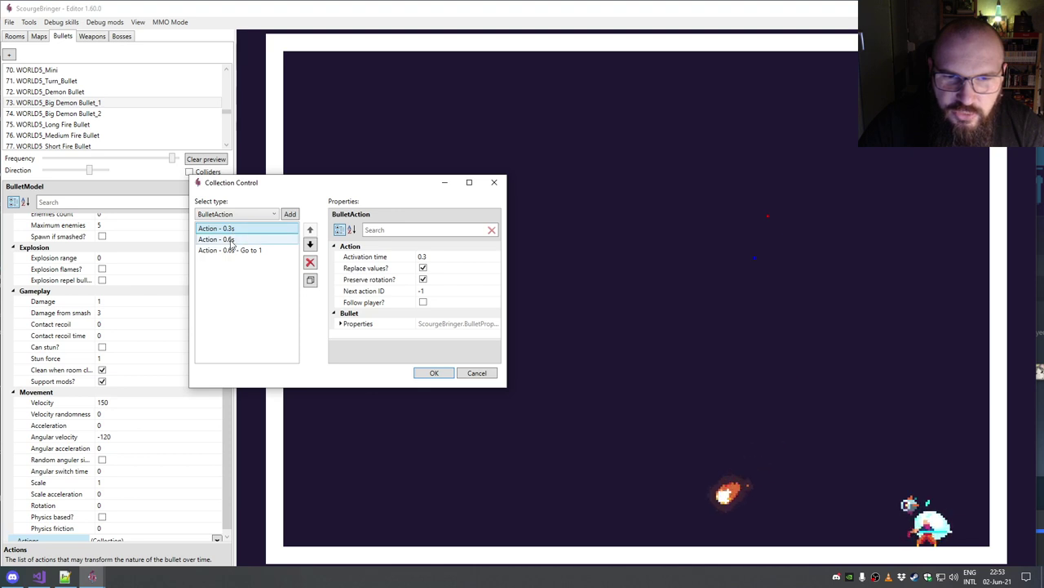
left_click(232, 252)
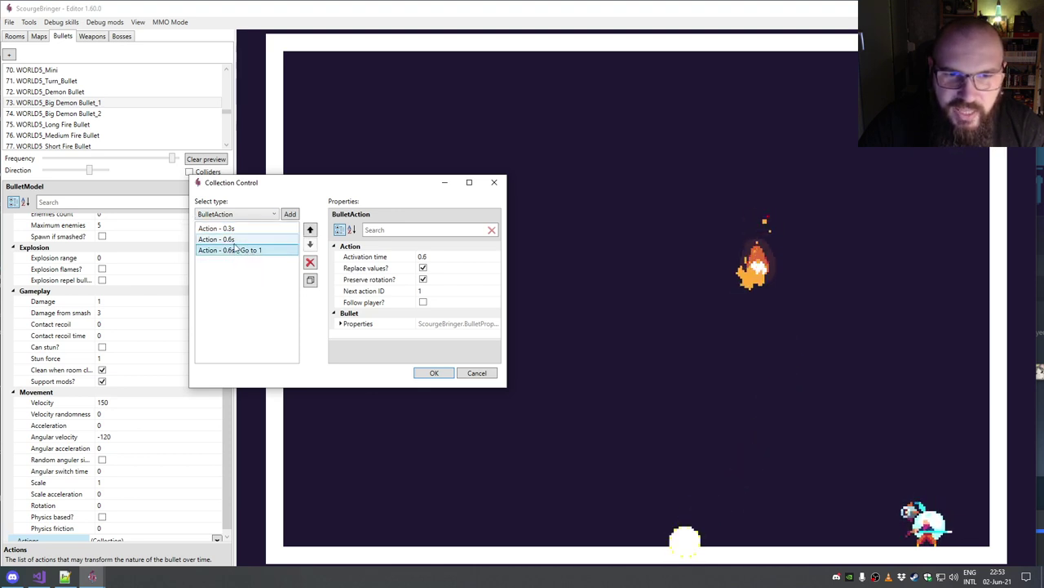
left_click(341, 323)
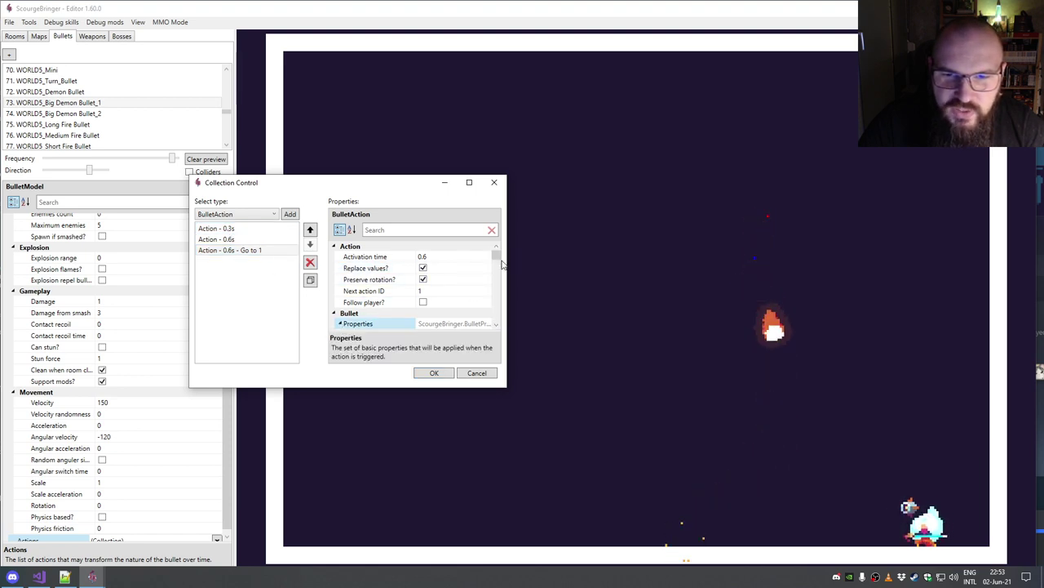
left_click_drag(498, 259, 500, 316)
left_click(441, 267)
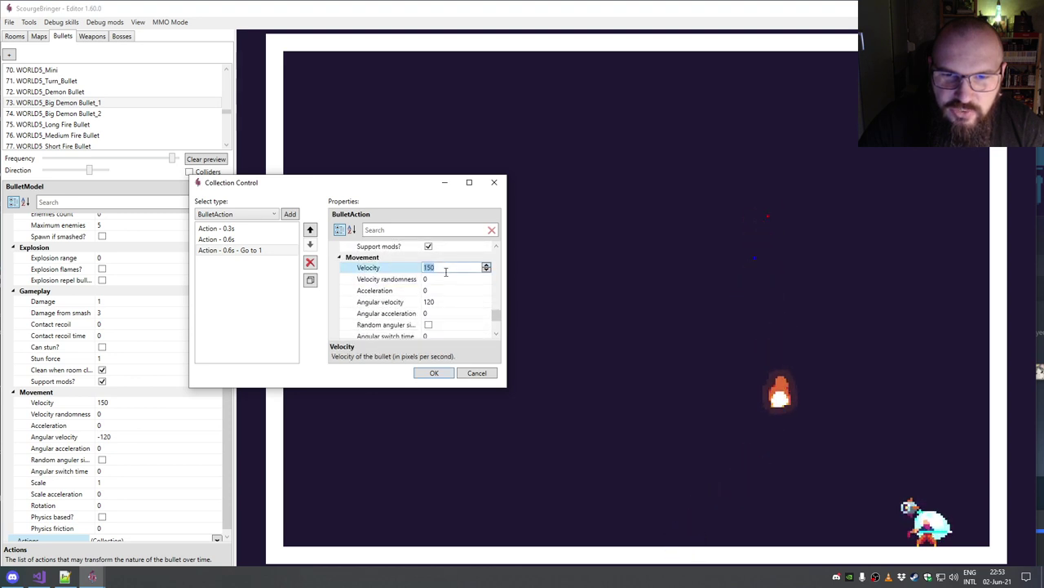
left_click(445, 302)
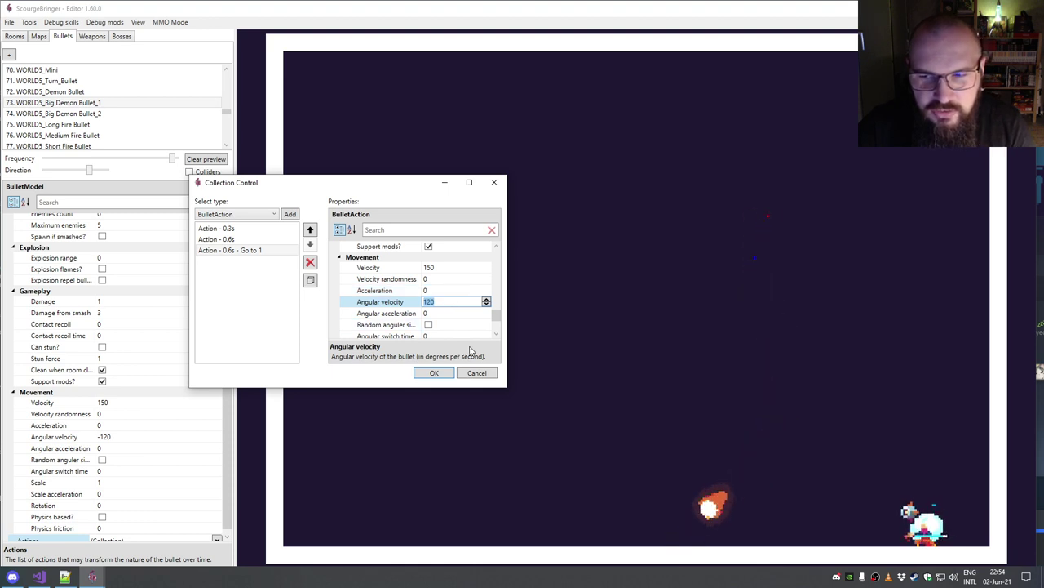
left_click(477, 373)
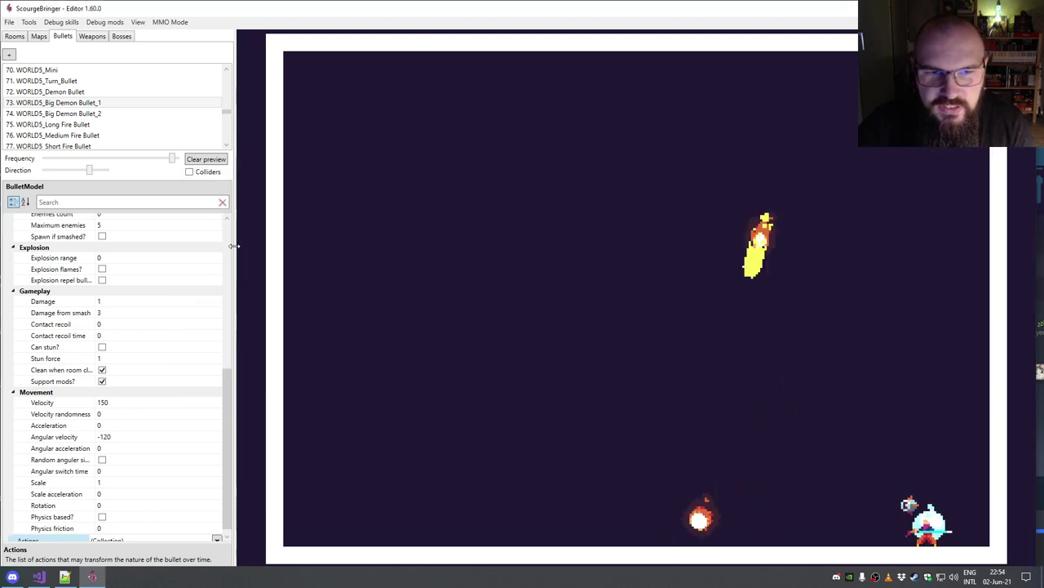
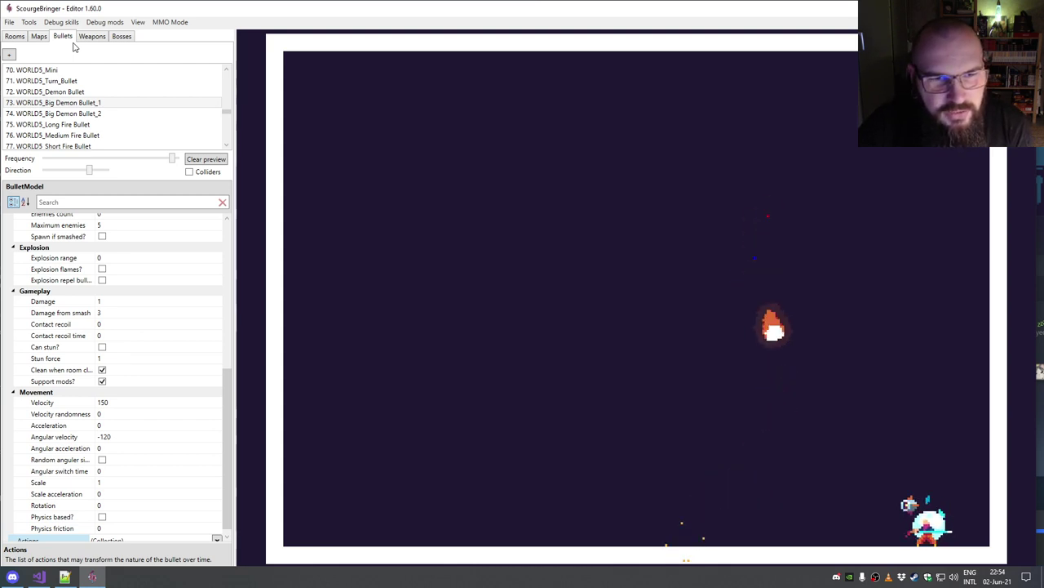
Step: Preview the WORLD5 bullets 71. WORLD5_Turn_Bullet, 73. WORLD5_Big Demon Bullet_1 and 76. WORLD5_Medium Fire Bullet
left_click(81, 83)
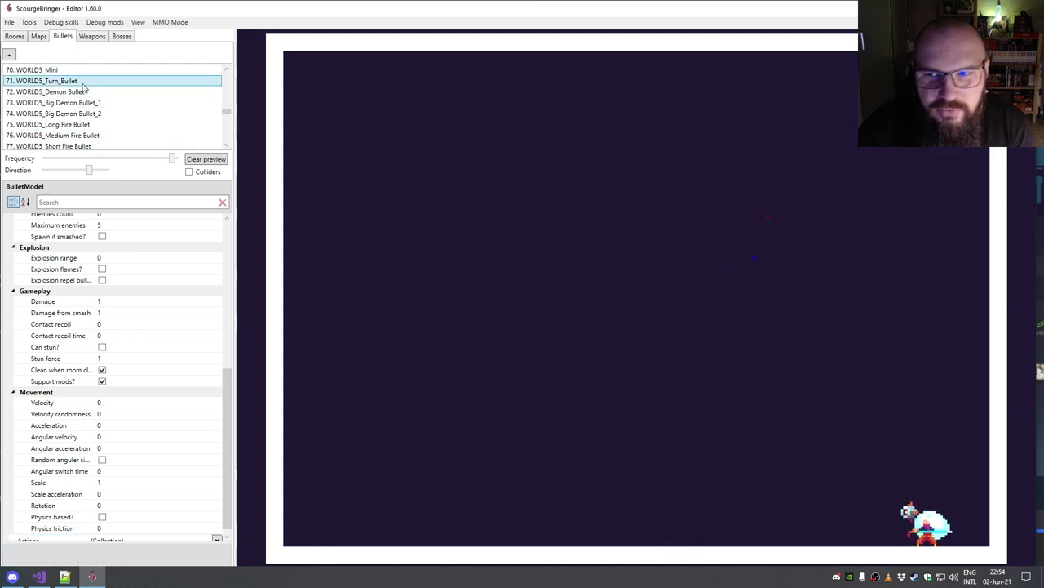
left_click(87, 102)
left_click(102, 135)
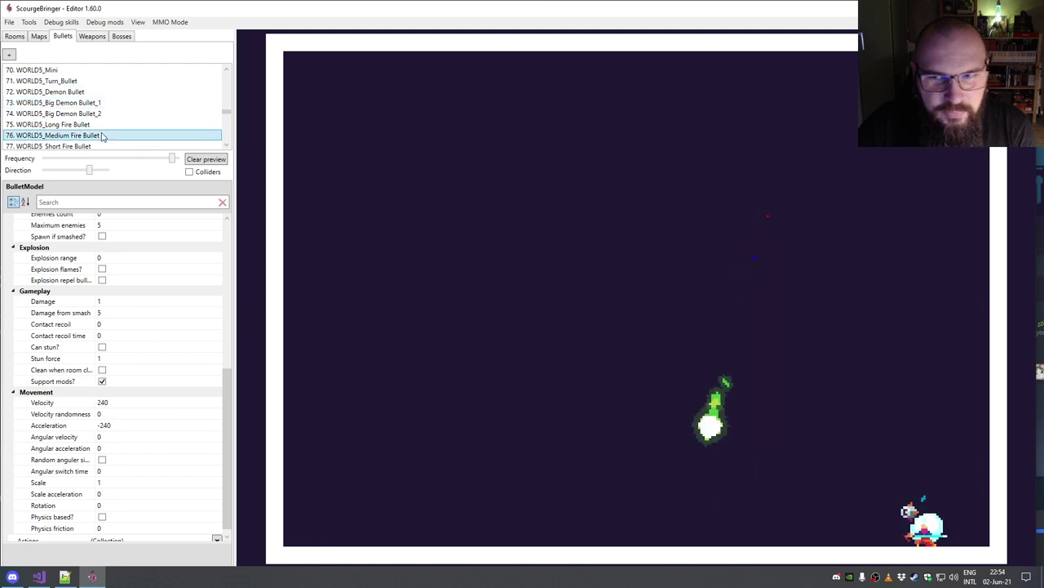
Step: Show the weapons list and preview 0. ENEMY_Pink Devil, 1. ENEMY_Wall Crab and 2. PLAYER Basic SHOTGUN
left_click(92, 37)
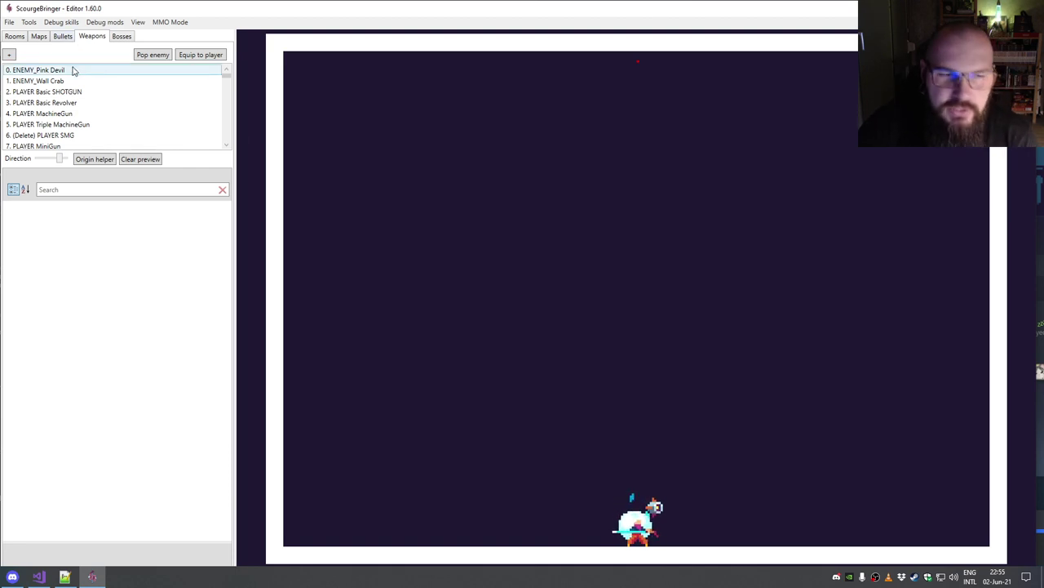
left_click(73, 70)
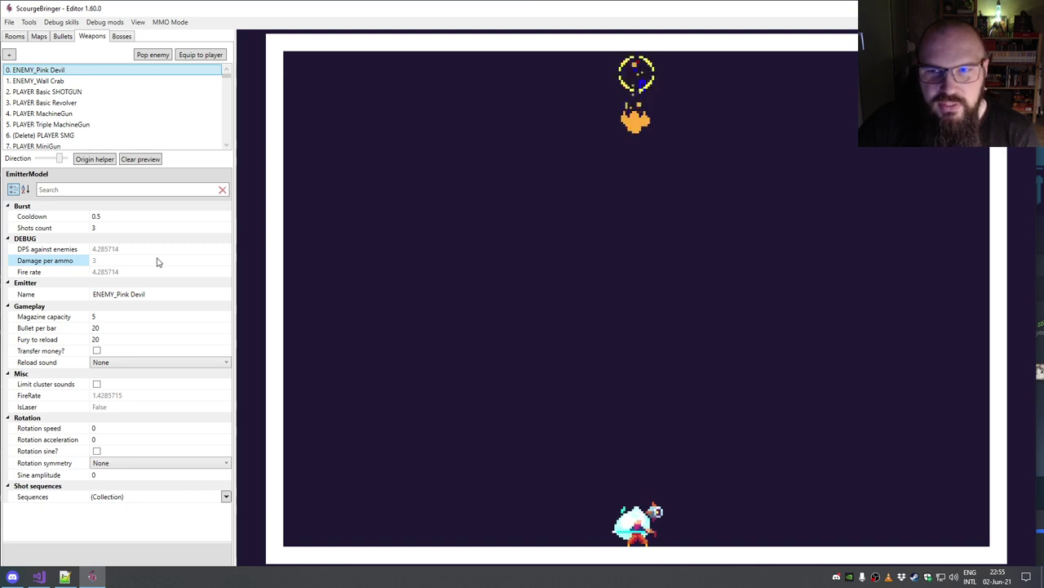
left_click(101, 82)
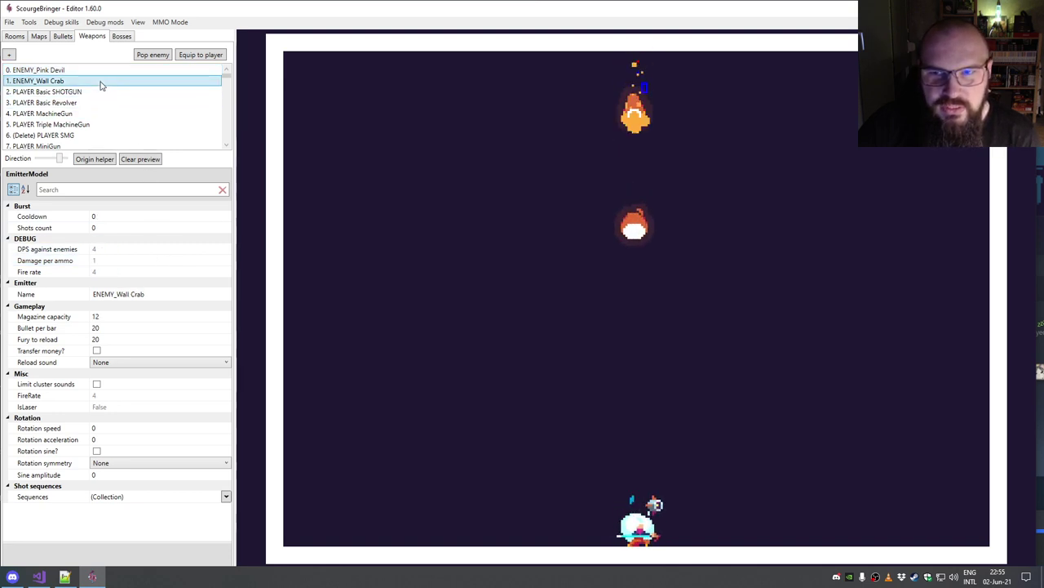
left_click(96, 92)
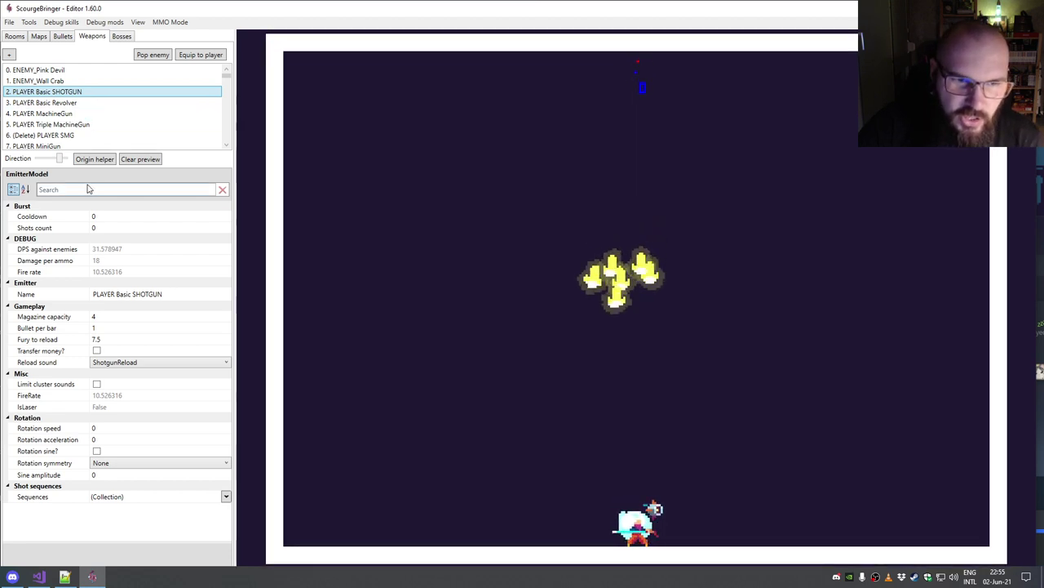
Step: Look over the Basic SHOTGUN's properties, including Transfer money, Reload sound and the burst Cooldown
left_click(134, 366)
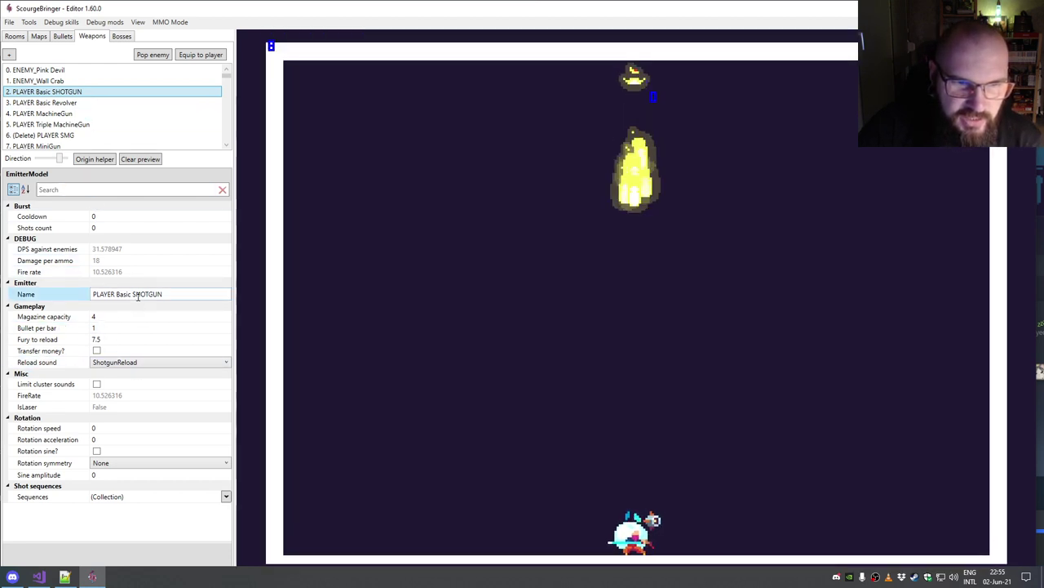
left_click(116, 353)
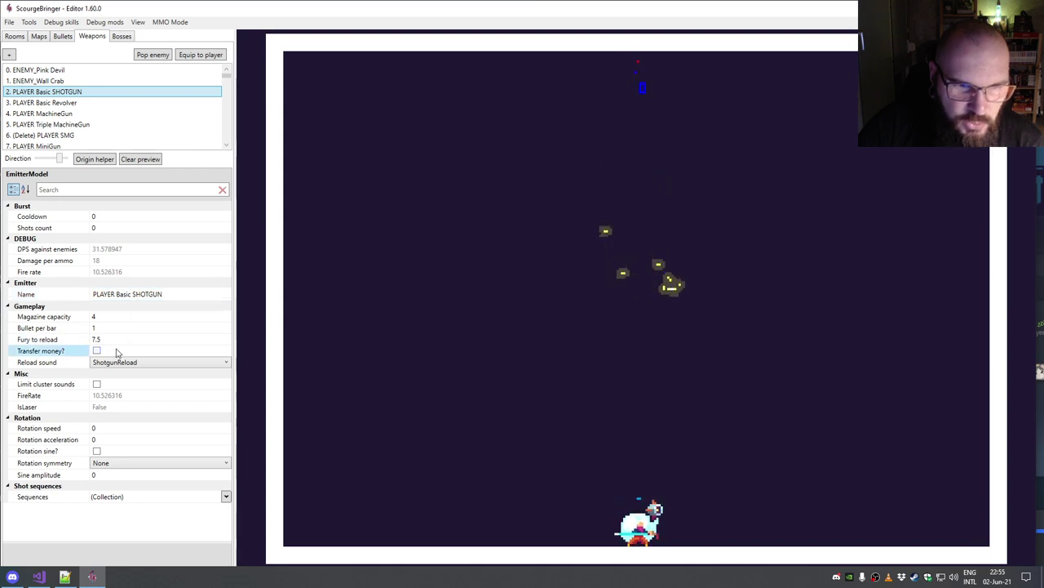
left_click(81, 364)
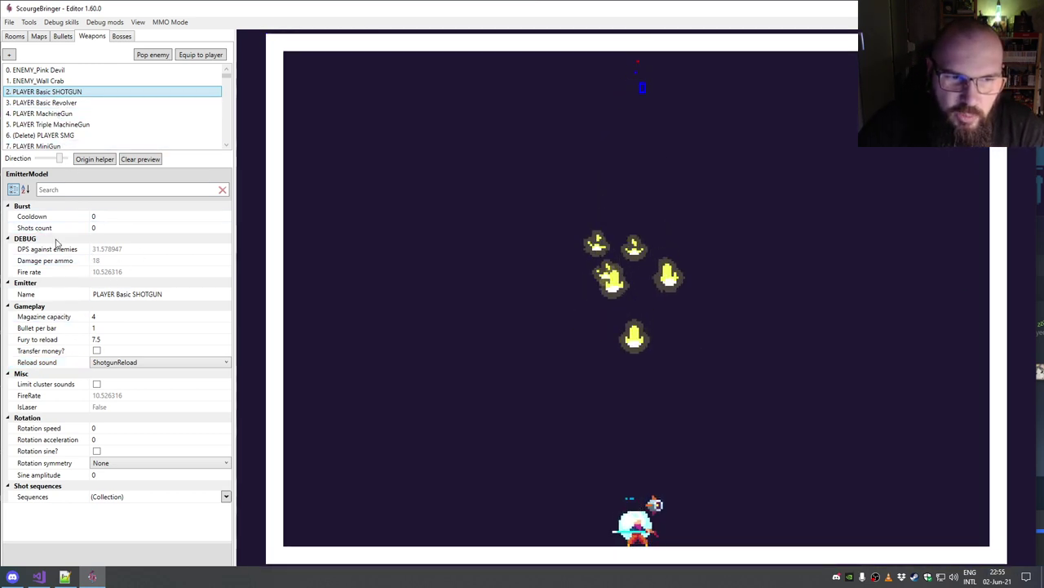
left_click(34, 217)
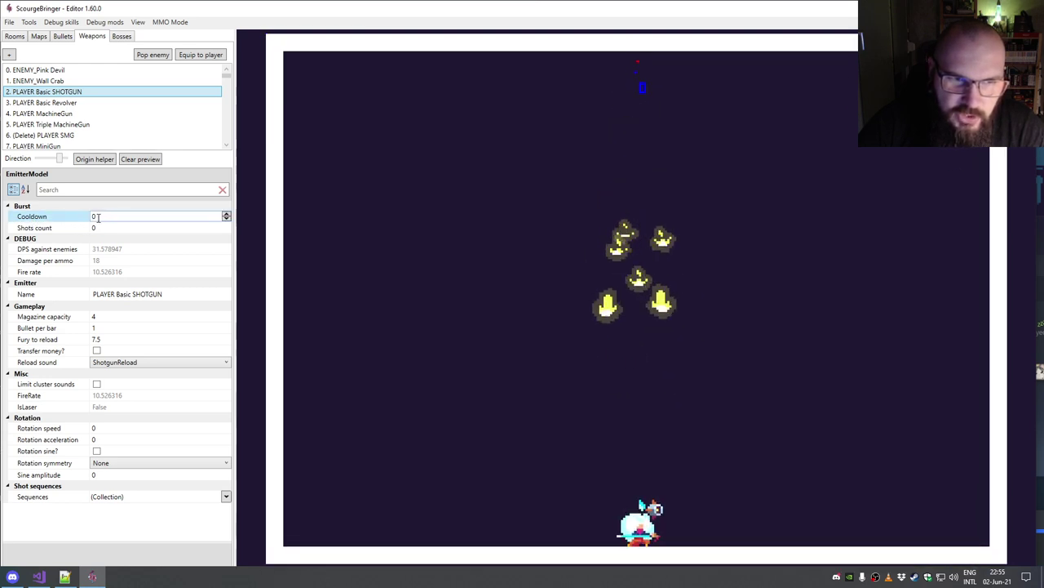
Step: Preview the PLAYER Basic Revolver, MachineGun and Triple MachineGun weapons, and return through the list to ENEMY_Pink Devil
left_click(66, 103)
left_click(63, 114)
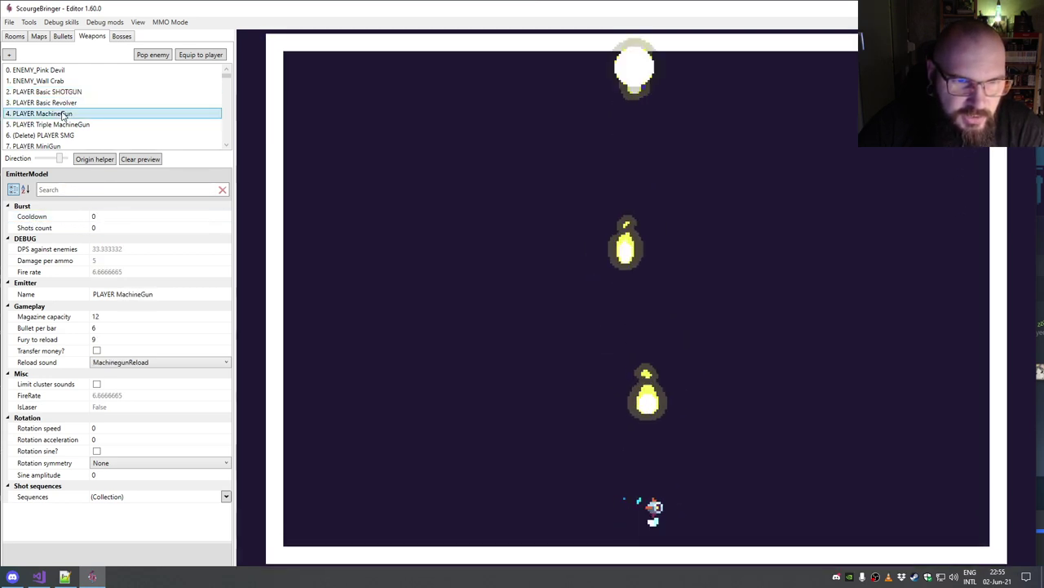
left_click(62, 124)
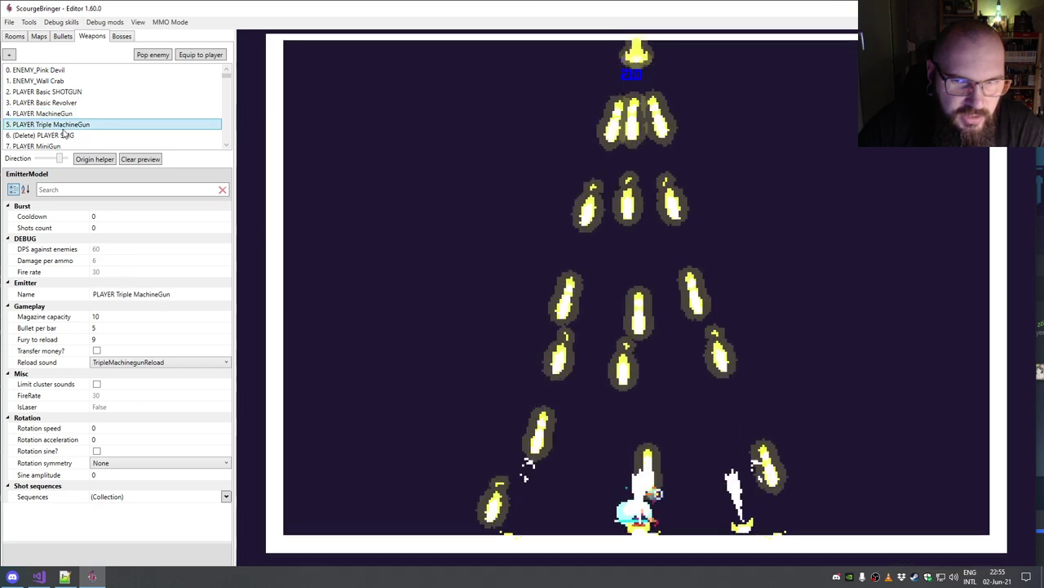
left_click(62, 113)
left_click(62, 91)
left_click(59, 70)
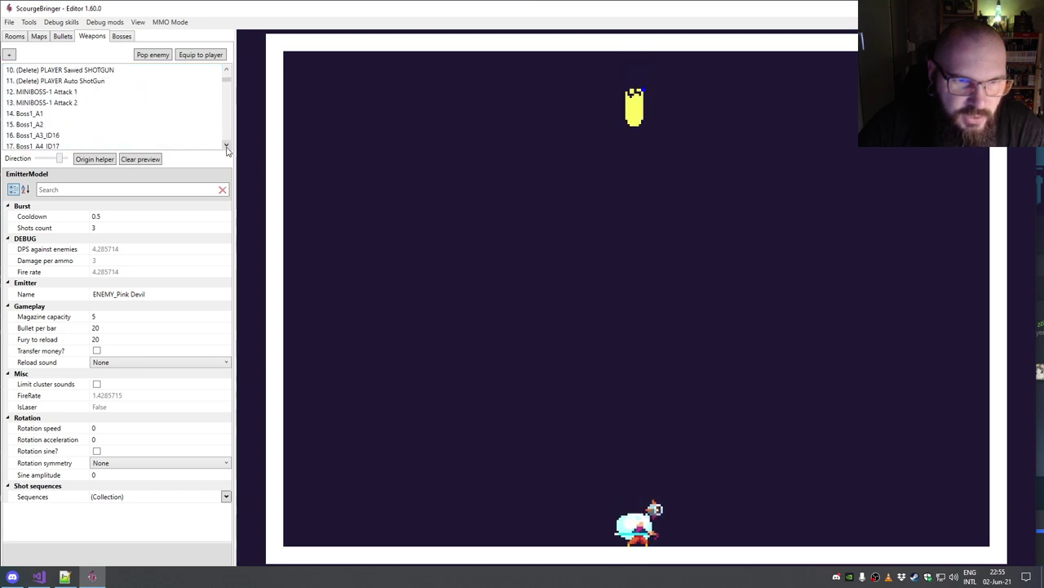
Step: Preview the weapons 18. PLAYER Master REVOLVER, 19. Boss1_A1_Left_Right and 20. PLAYER Surge SHOTGUN
left_click(85, 103)
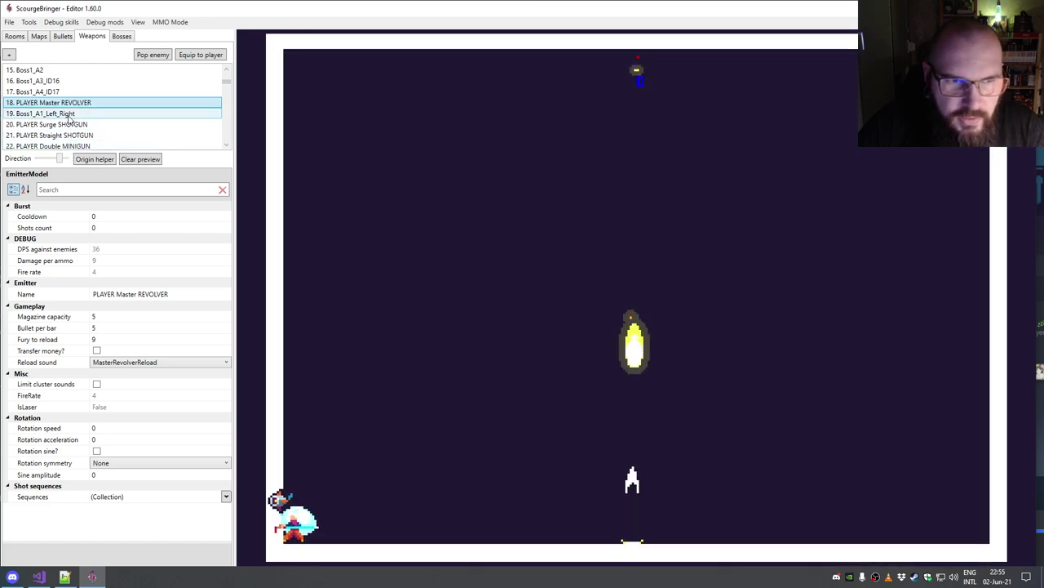
left_click(69, 115)
left_click(69, 125)
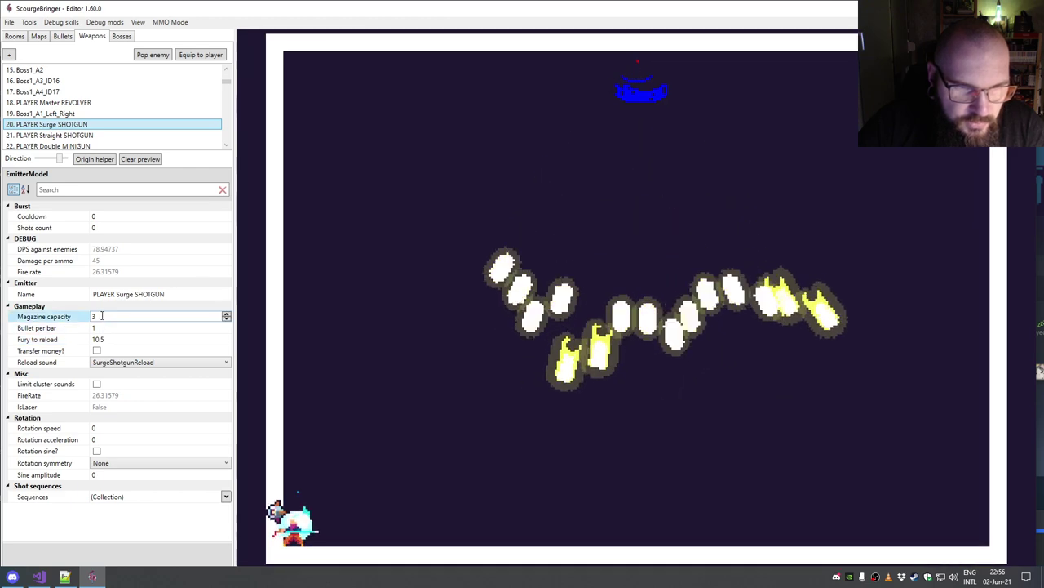
Step: Examine the Surge SHOTGUN's gameplay properties Magazine capacity, Bullet per bar, Fury to reload and Transfer money
left_click(106, 317)
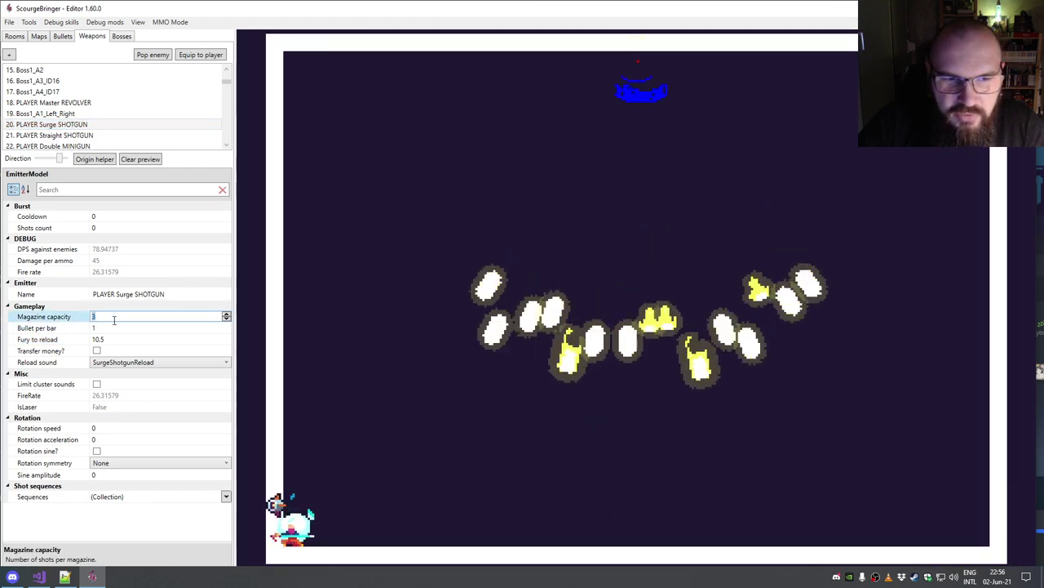
left_click(100, 328)
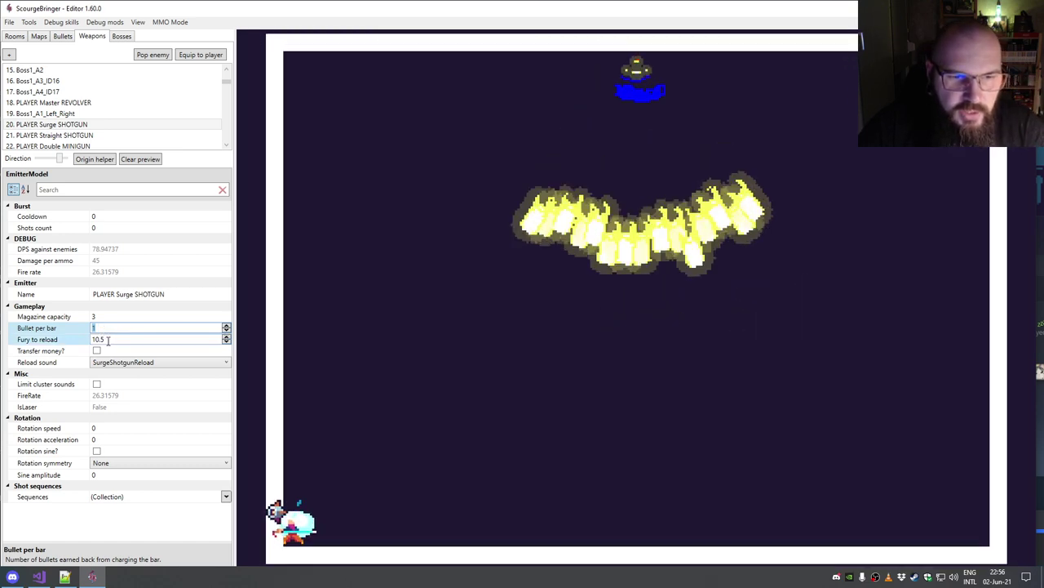
left_click(36, 340)
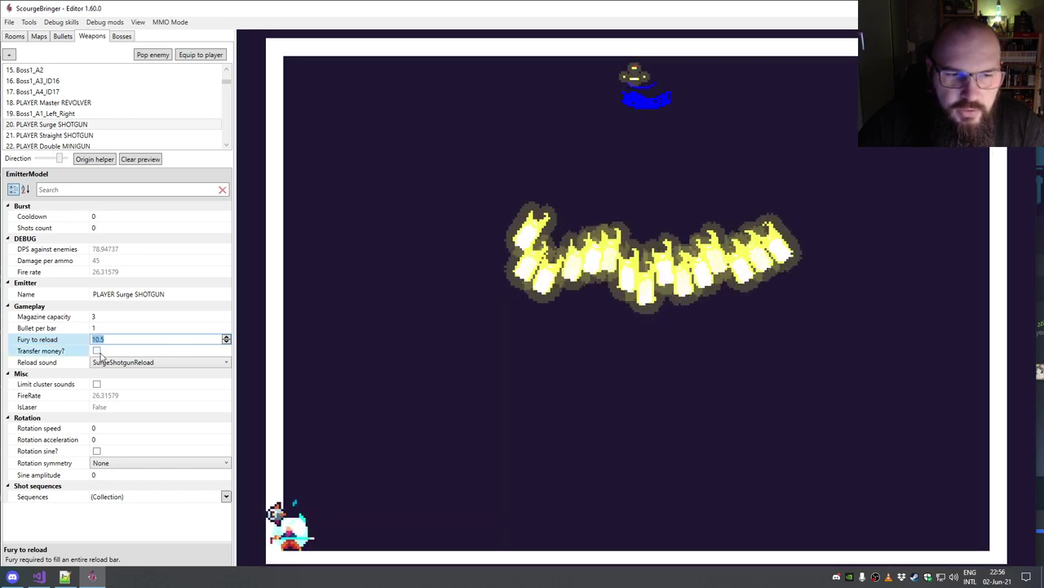
left_click(46, 352)
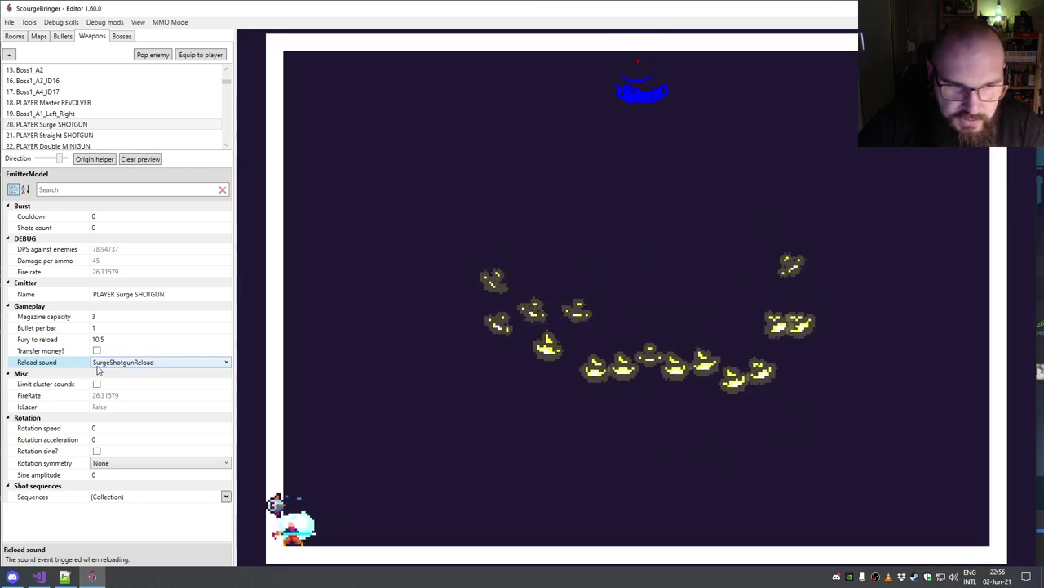
Step: Examine the Surge SHOTGUN's Limit cluster sounds and Rotation speed settings, and move the weapon's firing point to the middle of the preview
left_click(97, 385)
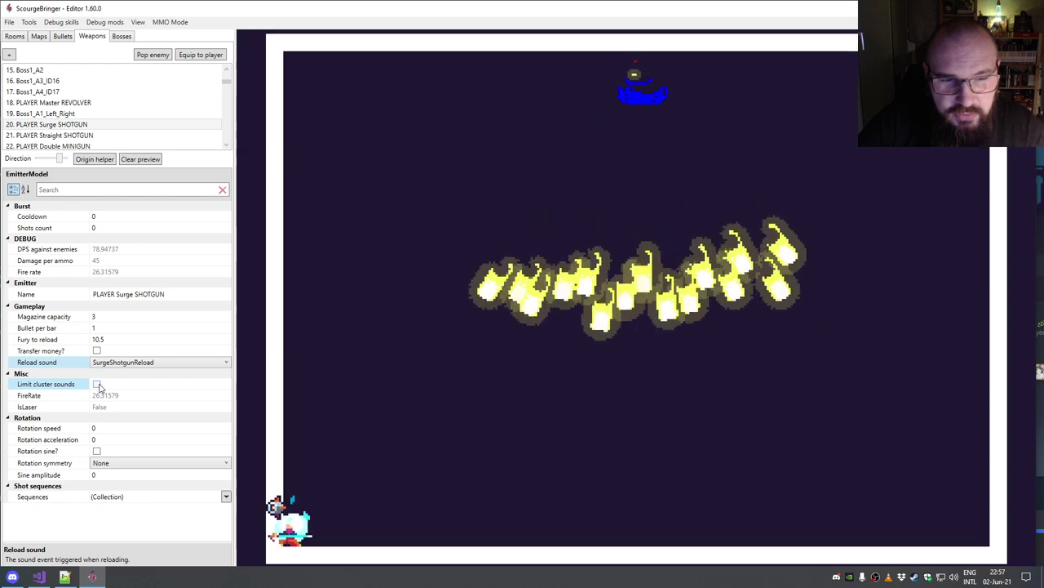
left_click(111, 429)
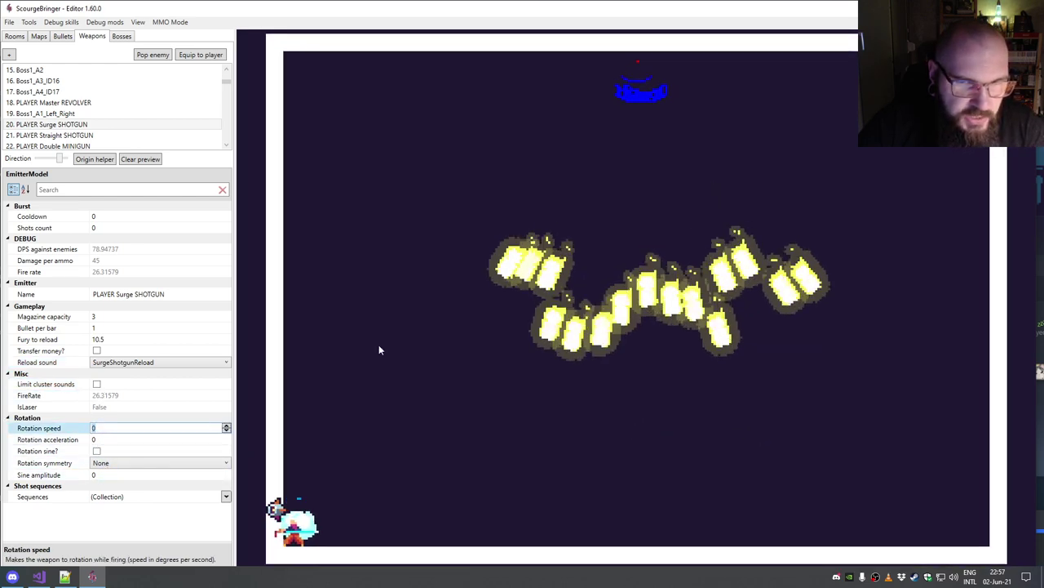
left_click(643, 220)
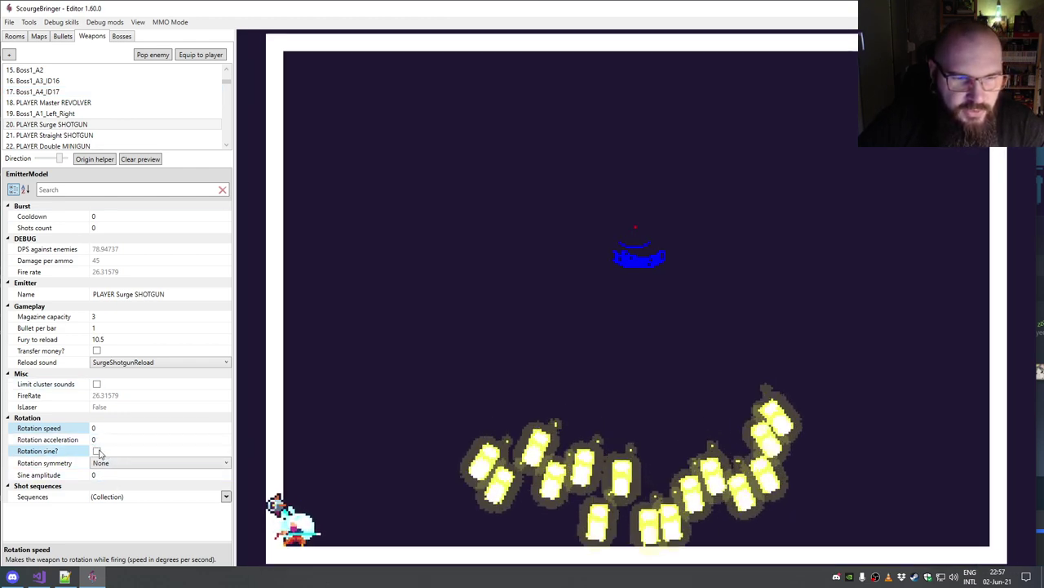
Step: Examine the Surge SHOTGUN's Rotation sine setting and Rotation symmetry options, leaving the symmetry at None
left_click(97, 451)
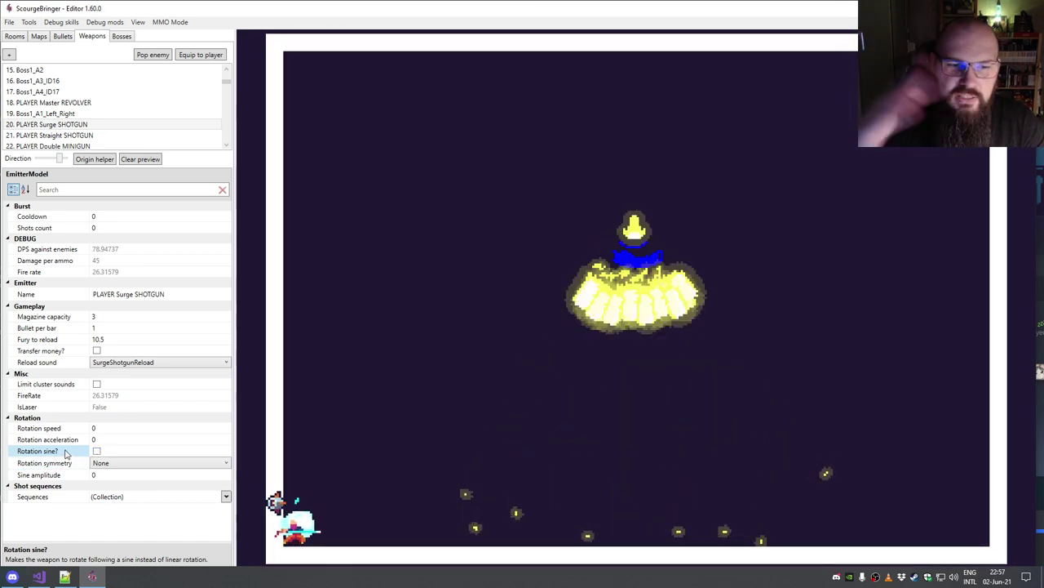
left_click(75, 463)
left_click(118, 463)
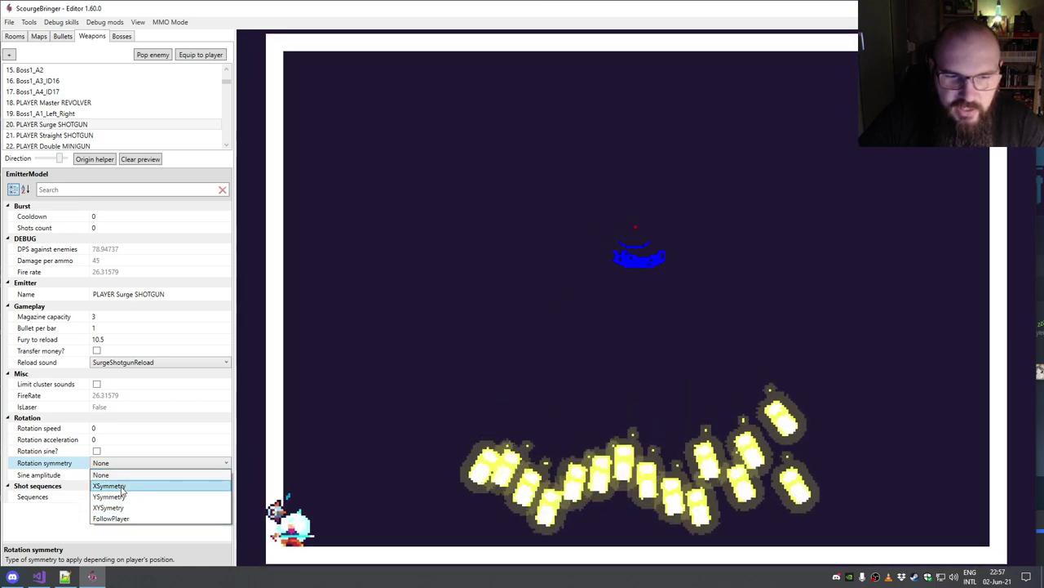
left_click(98, 473)
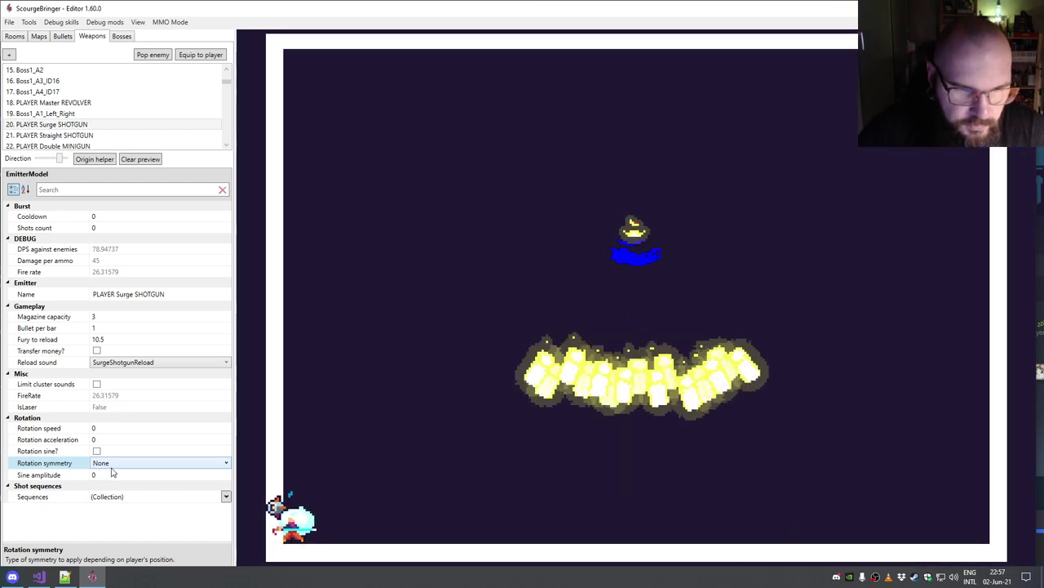
left_click(104, 464)
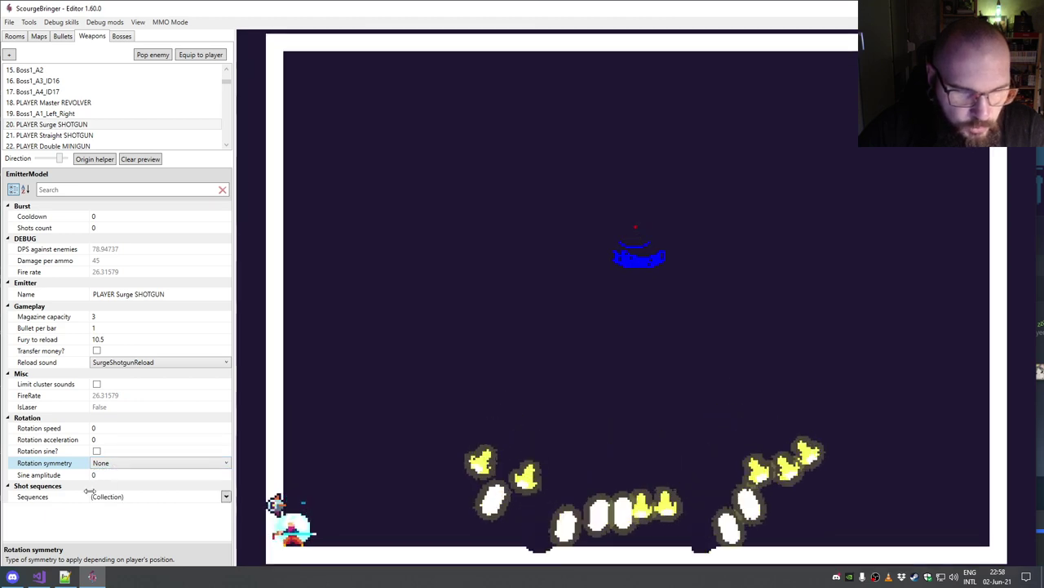
left_click(98, 464)
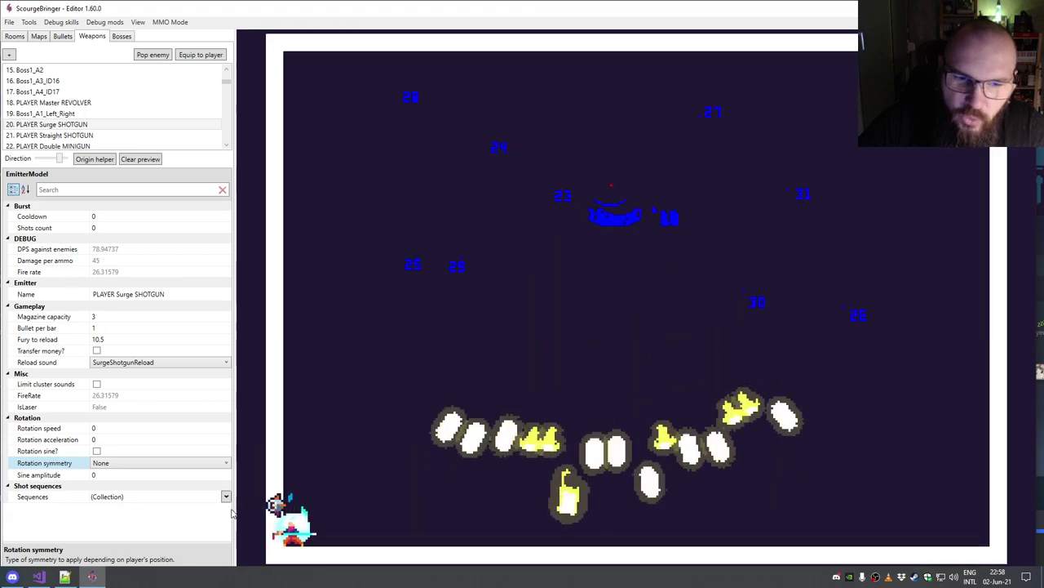
Step: Open the Surge SHOTGUN's shot sequences, move the collection window clear of the preview and widen it
left_click(51, 497)
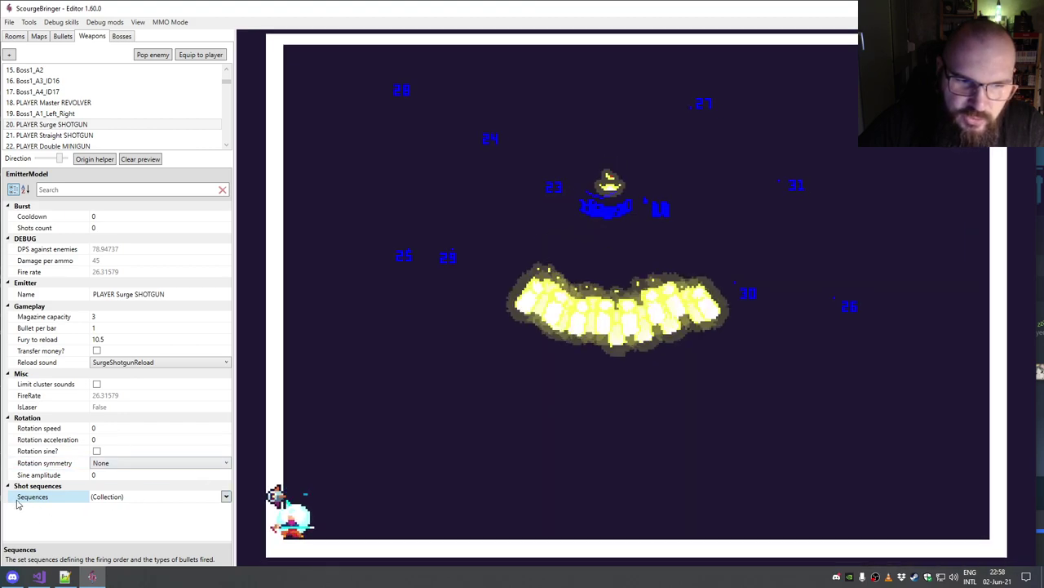
left_click(226, 496)
left_click_drag(387, 183, 254, 183)
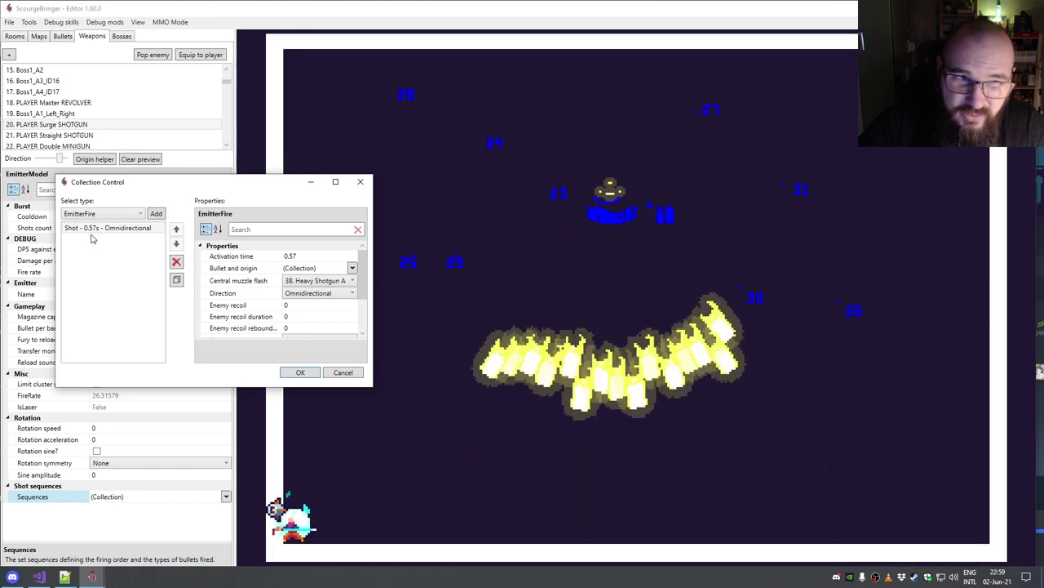
left_click(352, 269)
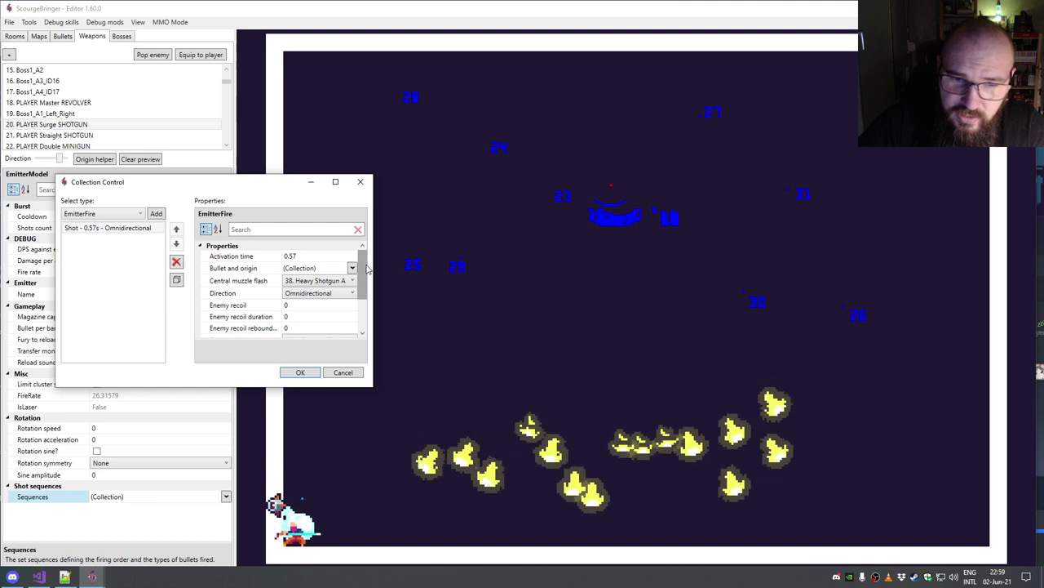
left_click_drag(372, 272, 410, 282)
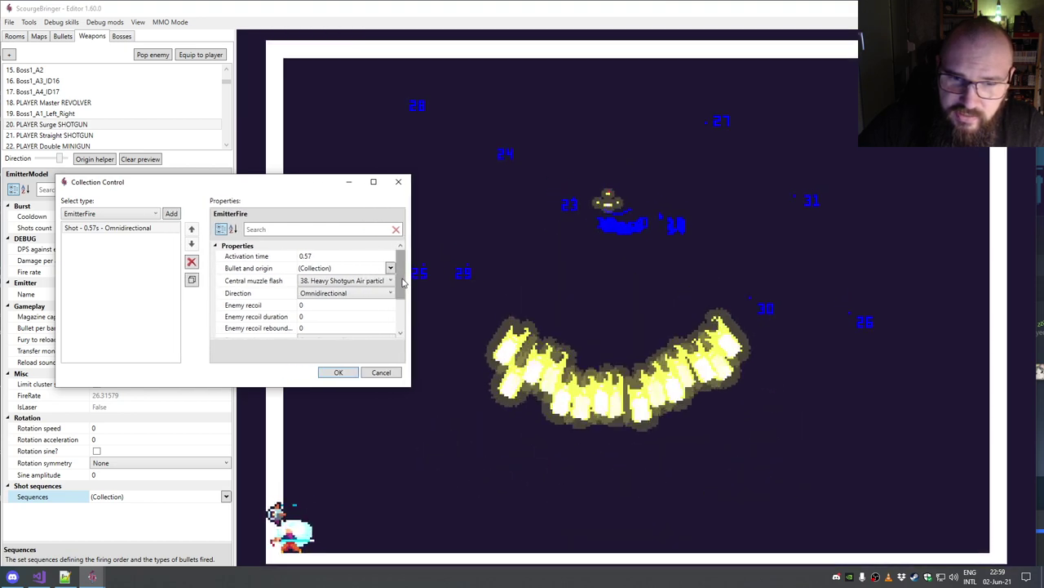
Step: Examine the omnidirectional shot's Central muzzle flash, Direction and Bullet and origin properties
left_click(343, 281)
left_click(343, 269)
left_click(342, 281)
left_click(333, 298)
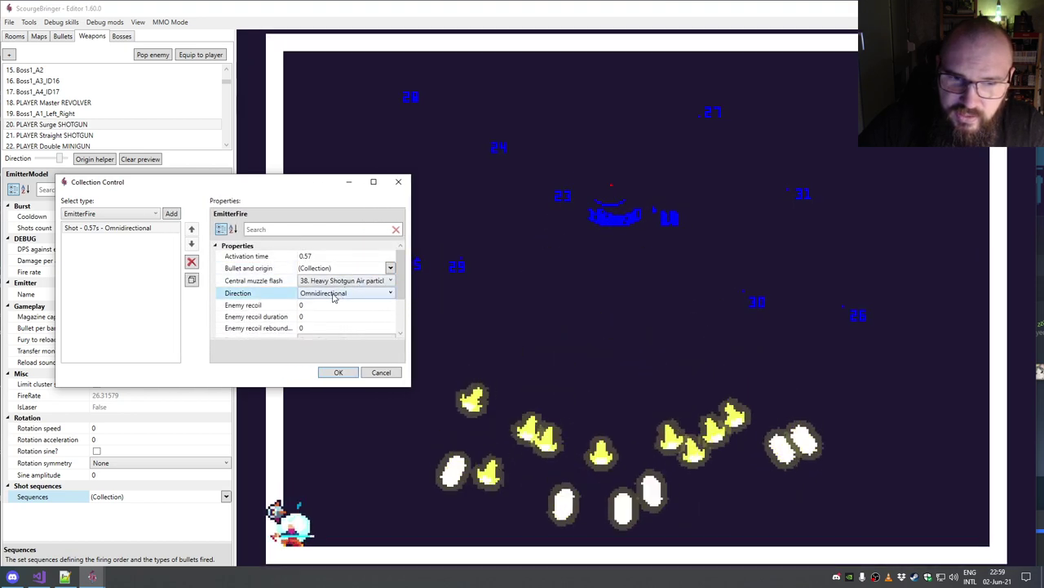
left_click(343, 281)
left_click(344, 304)
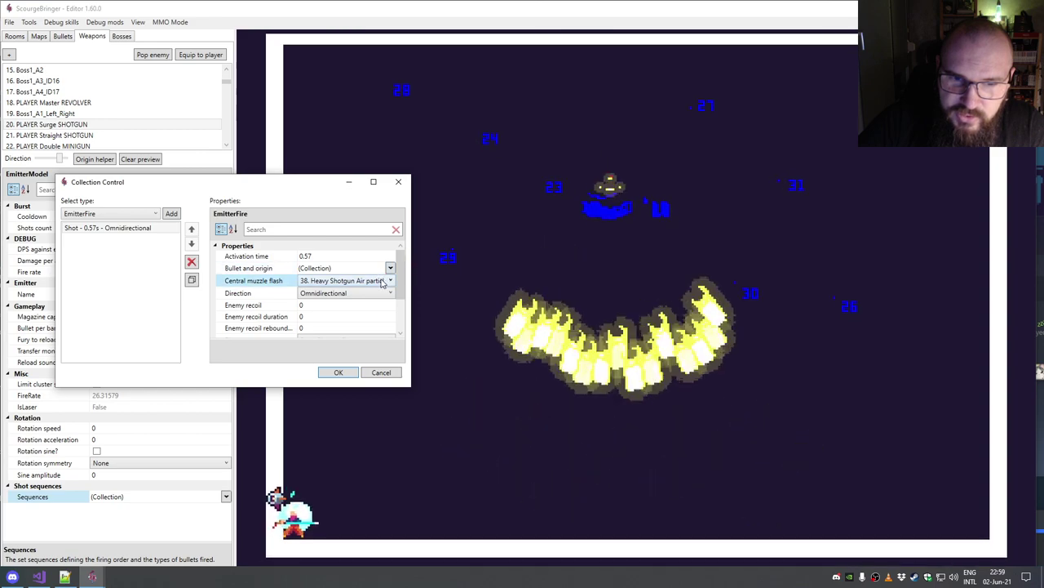
left_click(390, 280)
left_click(389, 280)
left_click_drag(400, 284, 397, 258)
left_click(272, 269)
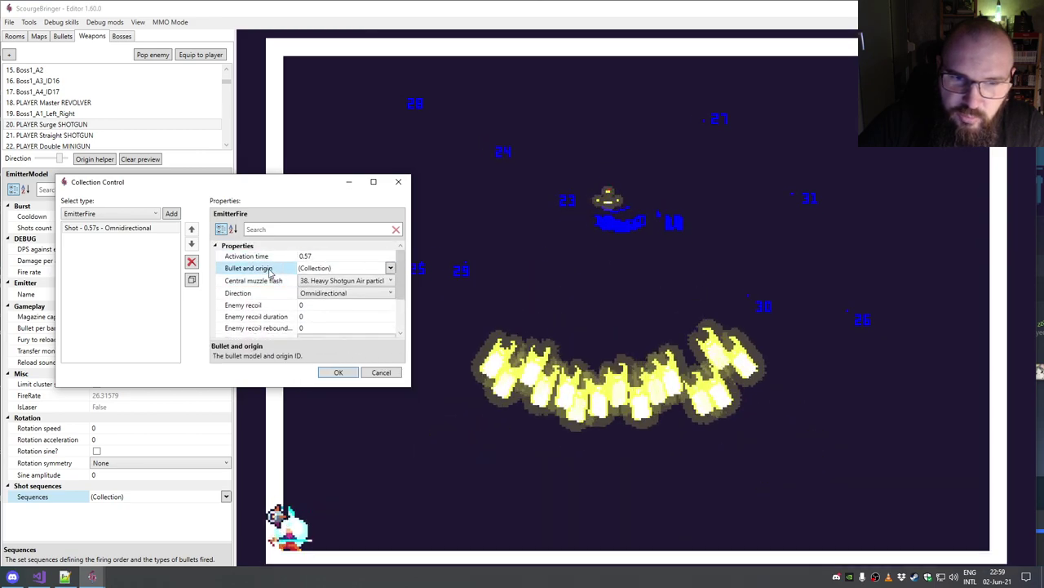
Step: Open the shot's bullet and origin collection and look through its PLAYER Heavy SHOOTGUN entries
left_click(389, 268)
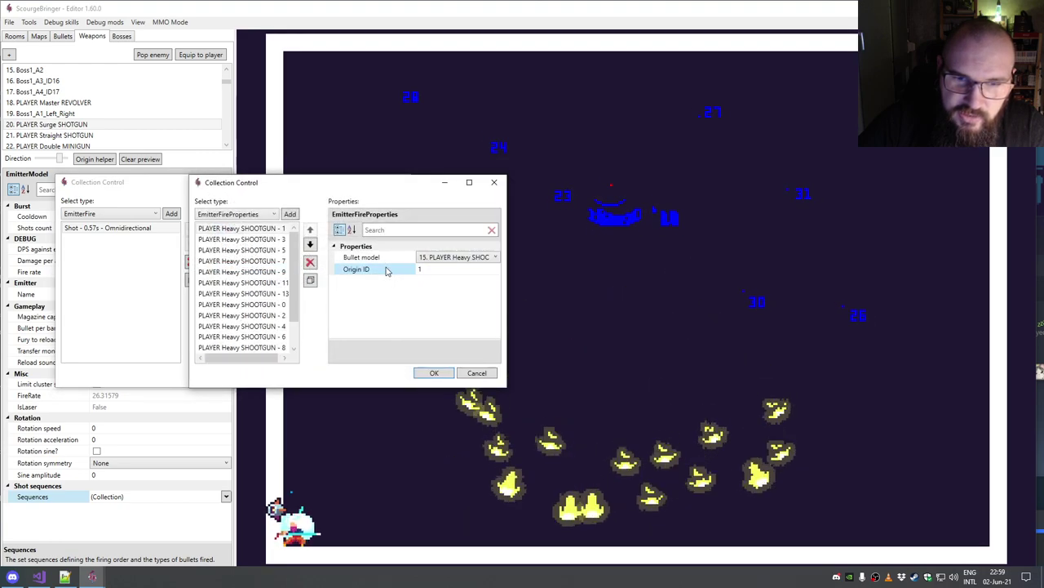
left_click_drag(299, 257, 297, 308)
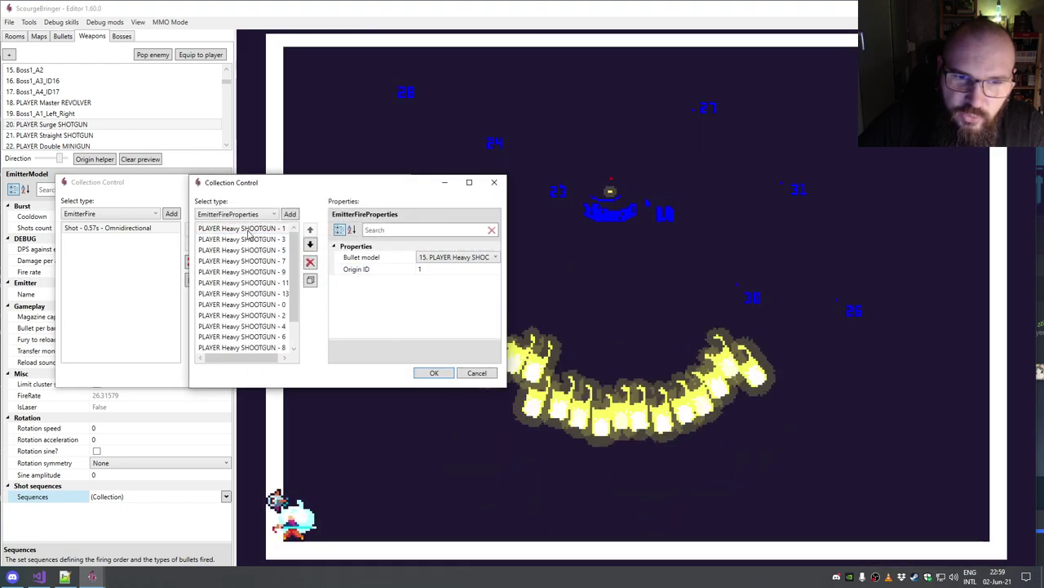
left_click(242, 336)
left_click_drag(297, 284, 291, 264)
left_click(241, 347)
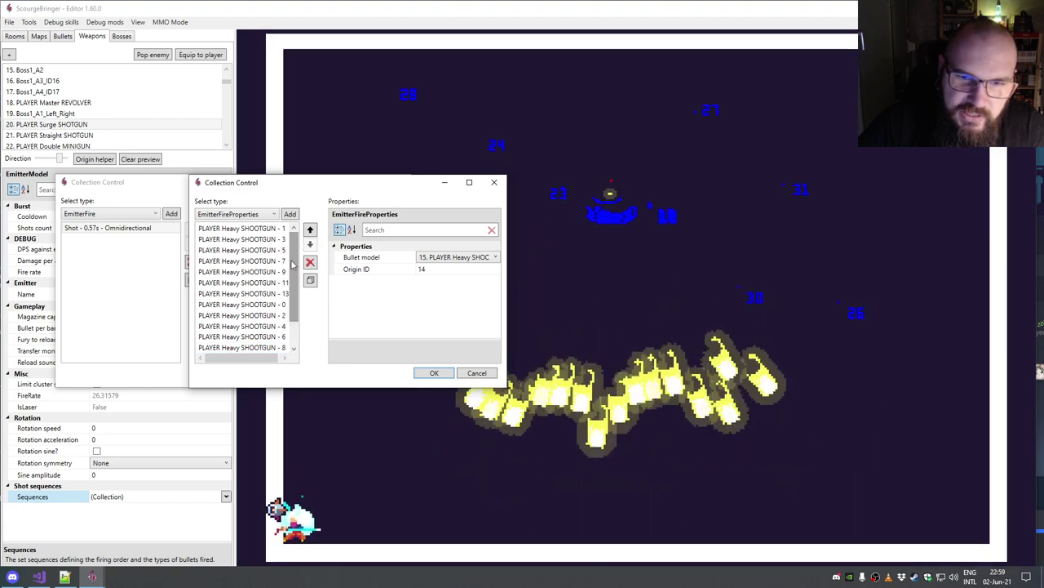
left_click(265, 238)
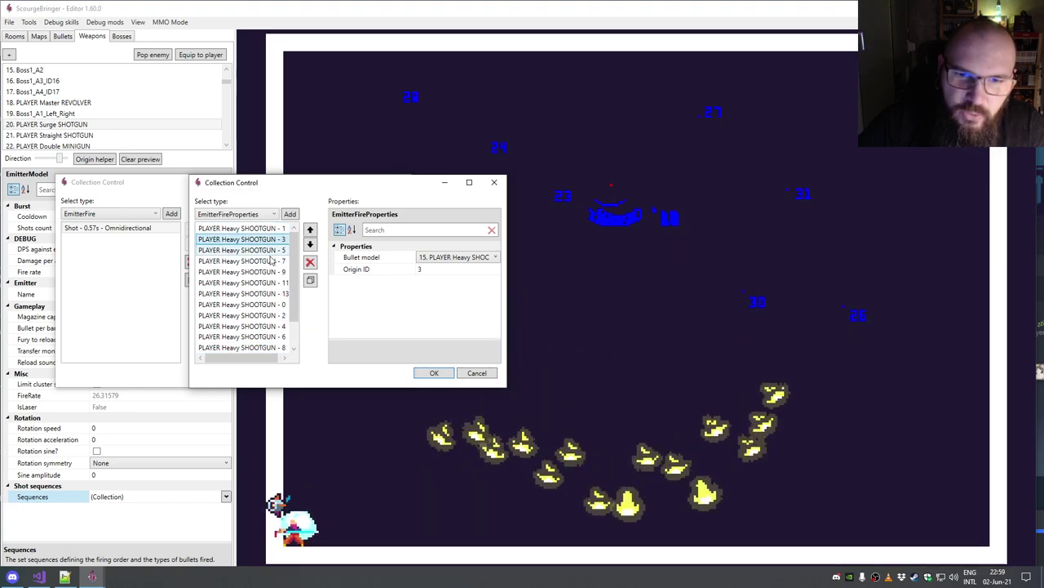
left_click(269, 346)
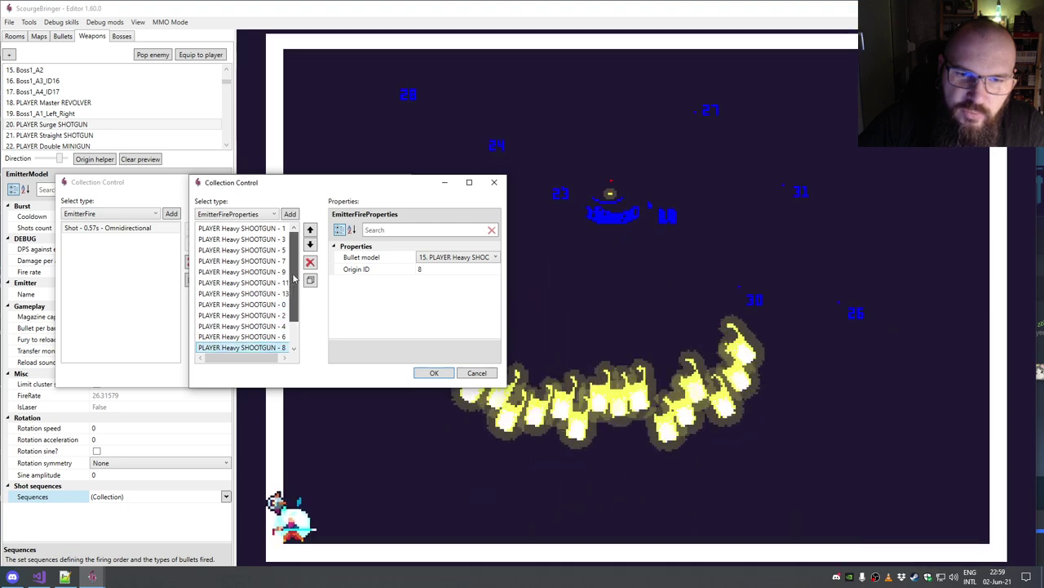
Step: Compare the Origin ID of the first three bullet entries, and cancel out of both collections
left_click(242, 227)
left_click(355, 270)
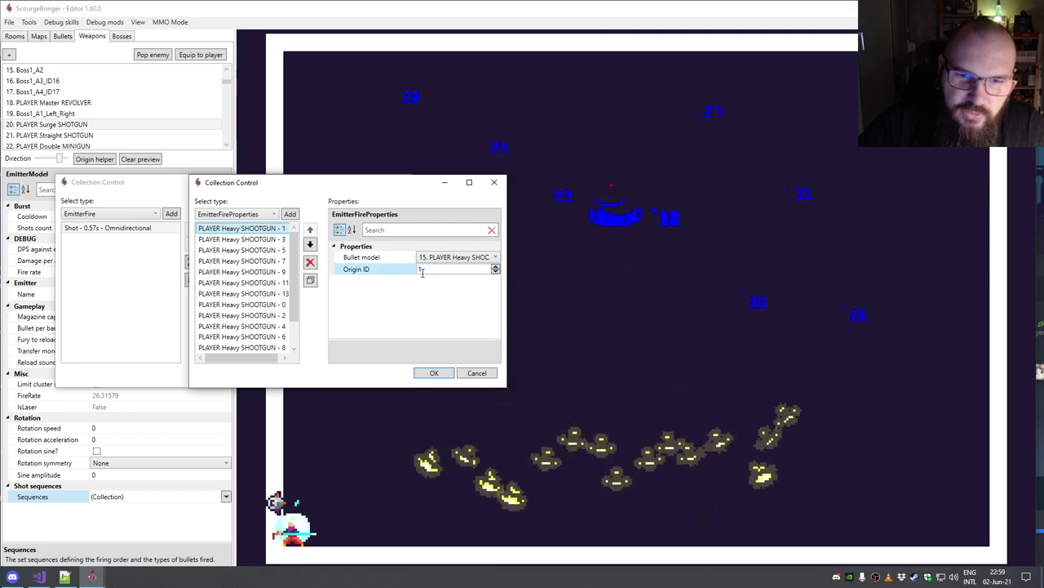
left_click(241, 239)
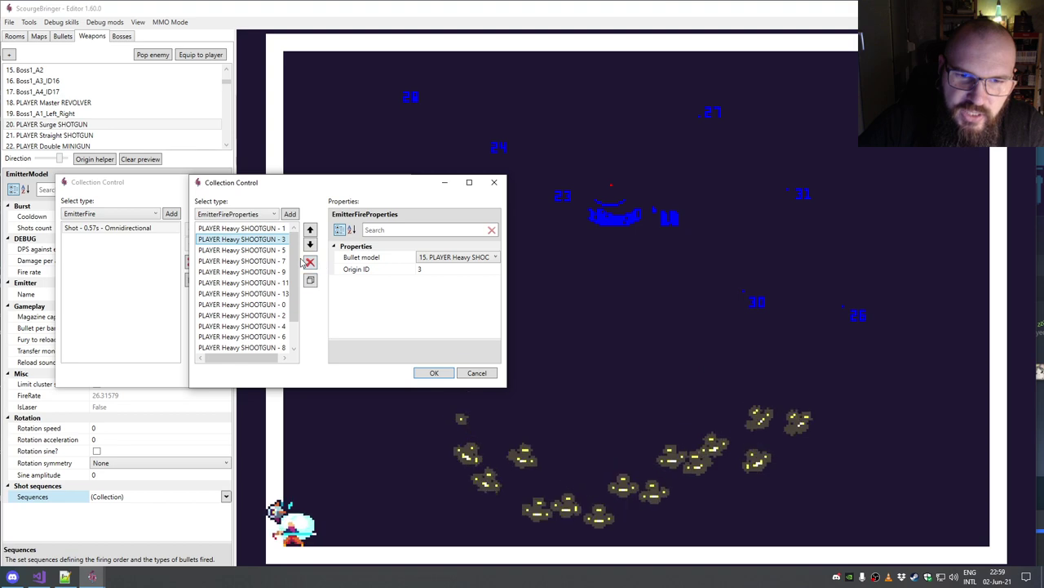
left_click(284, 250)
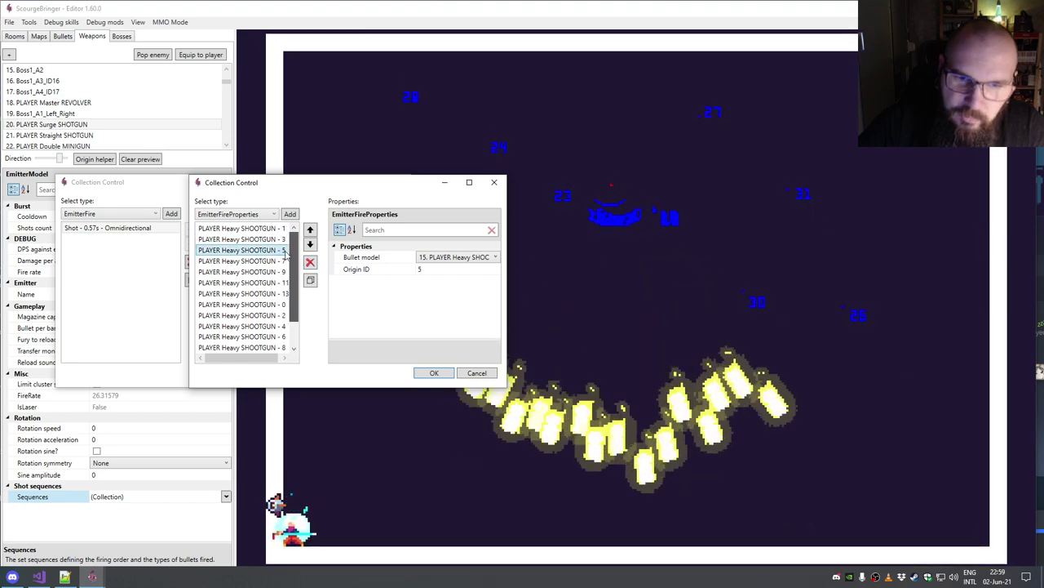
scroll(295, 286, "down", 1)
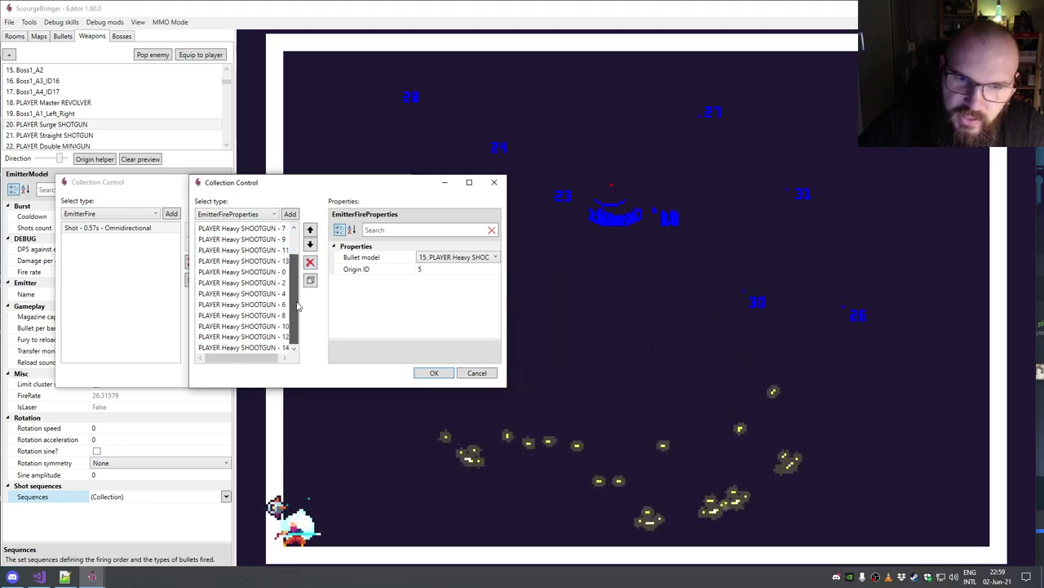
left_click(478, 372)
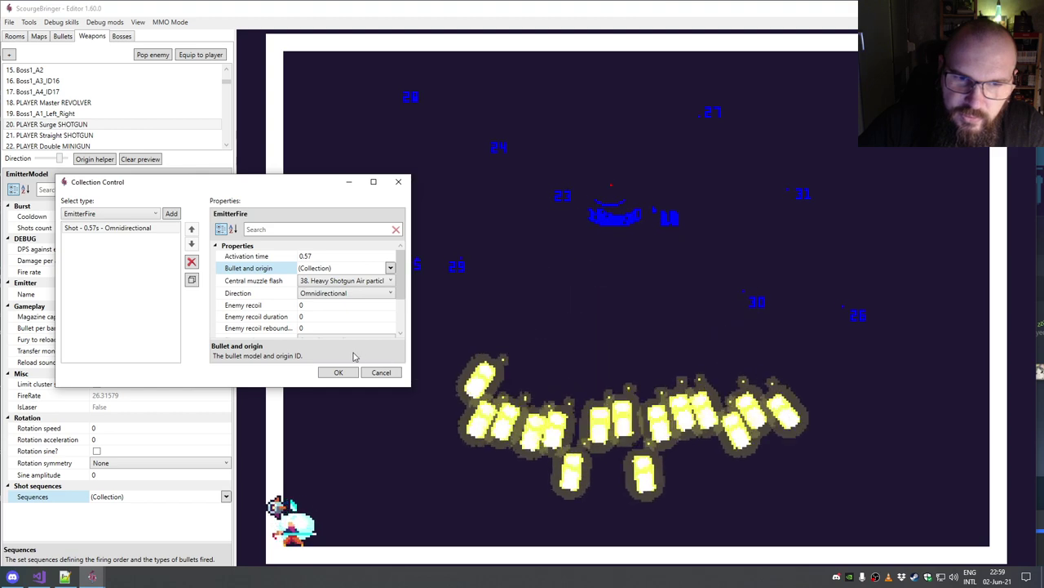
left_click(394, 375)
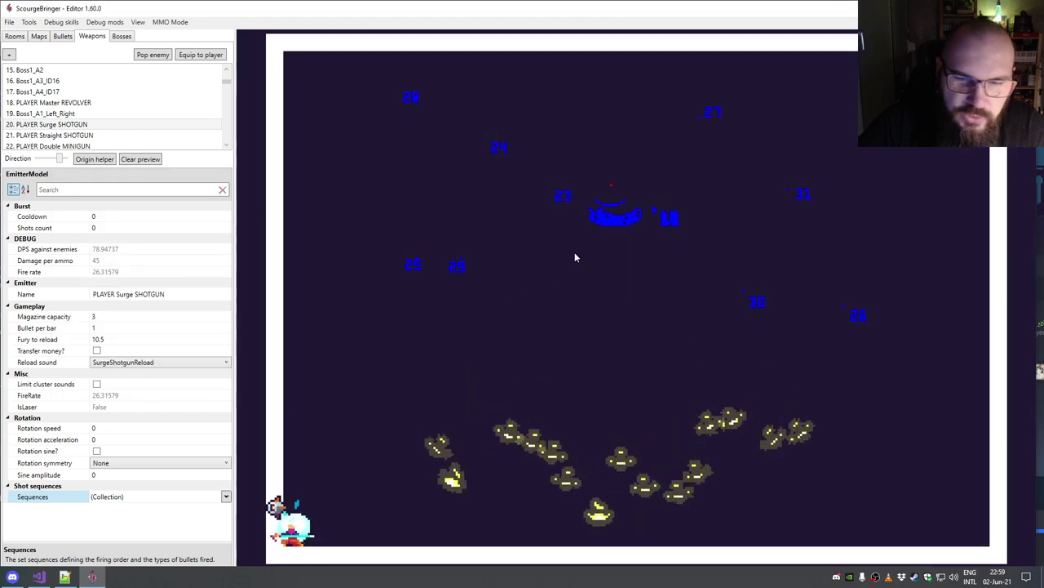
Step: Select the weapon 1. ENEMY_Wall Crab and add a second firing origin beside the existing one in the preview
left_click(217, 92)
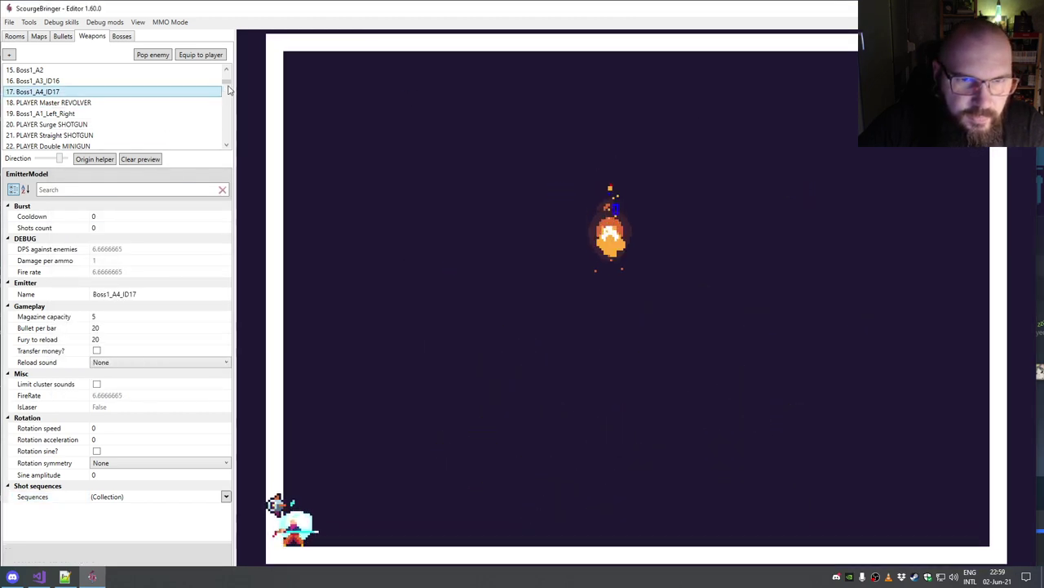
scroll(204, 88, "up", 5)
left_click(181, 86)
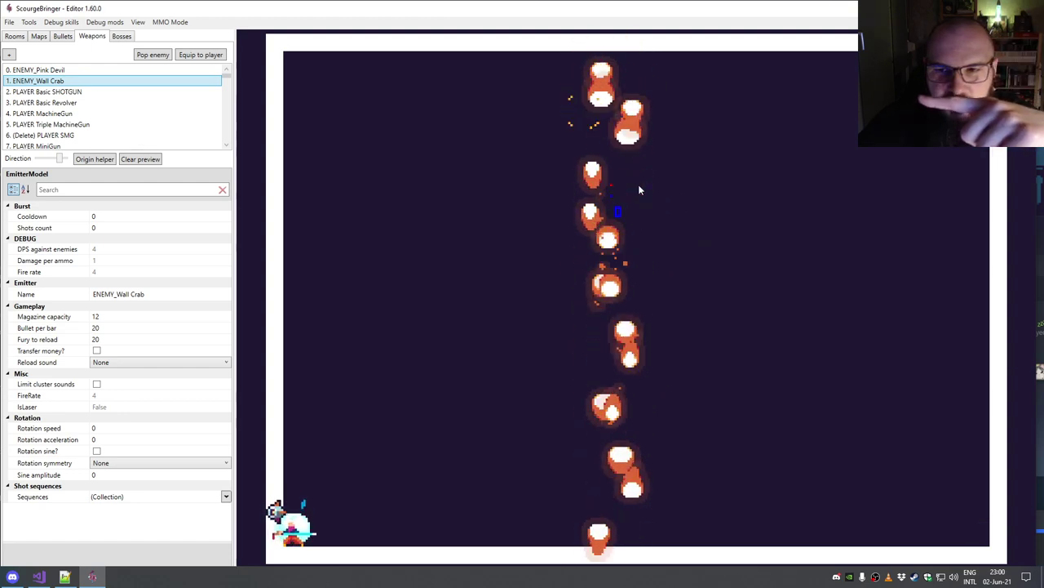
left_click(617, 243)
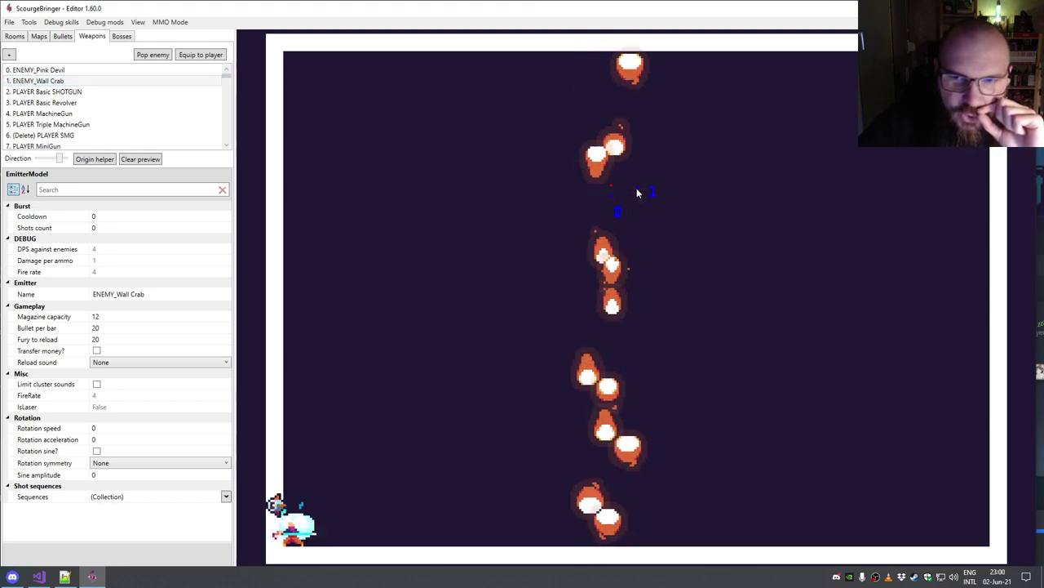
Step: Open the Wall Crab's shot sequence and its bullet and origin collection, and check the existing entry's Origin ID
left_click(226, 496)
left_click(226, 496)
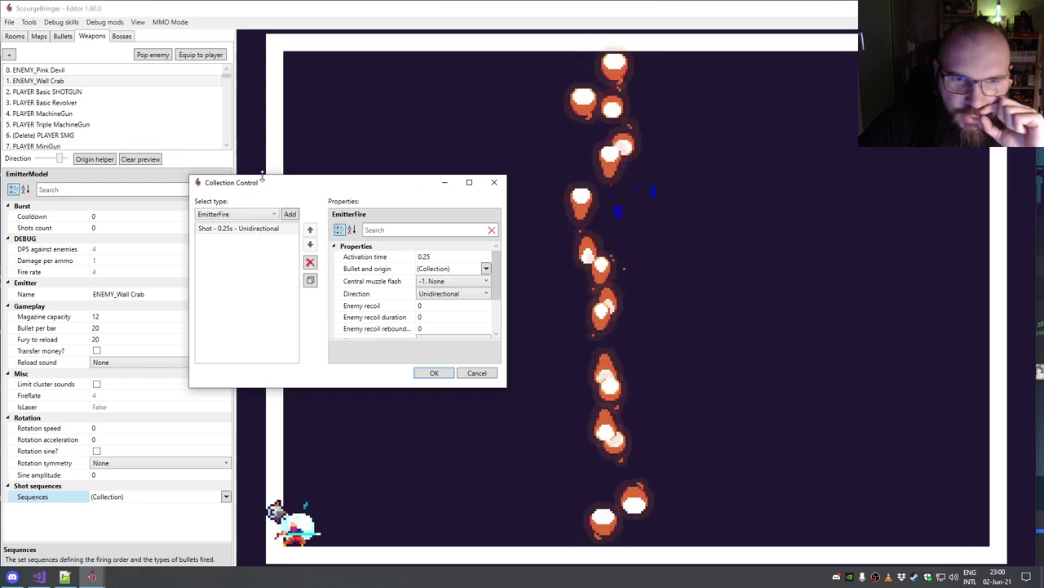
left_click_drag(269, 184, 135, 175)
left_click(342, 258)
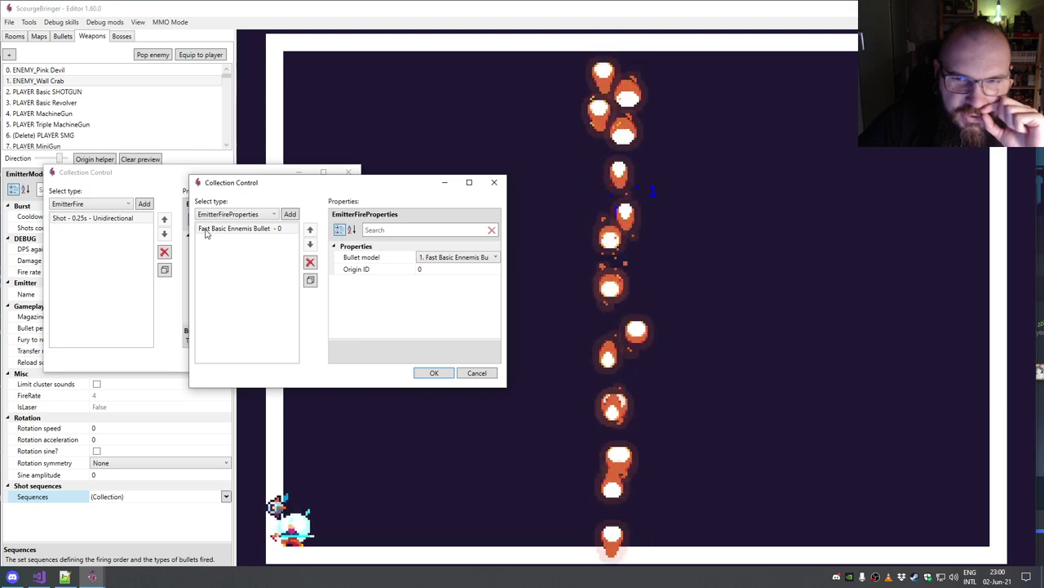
left_click(366, 270)
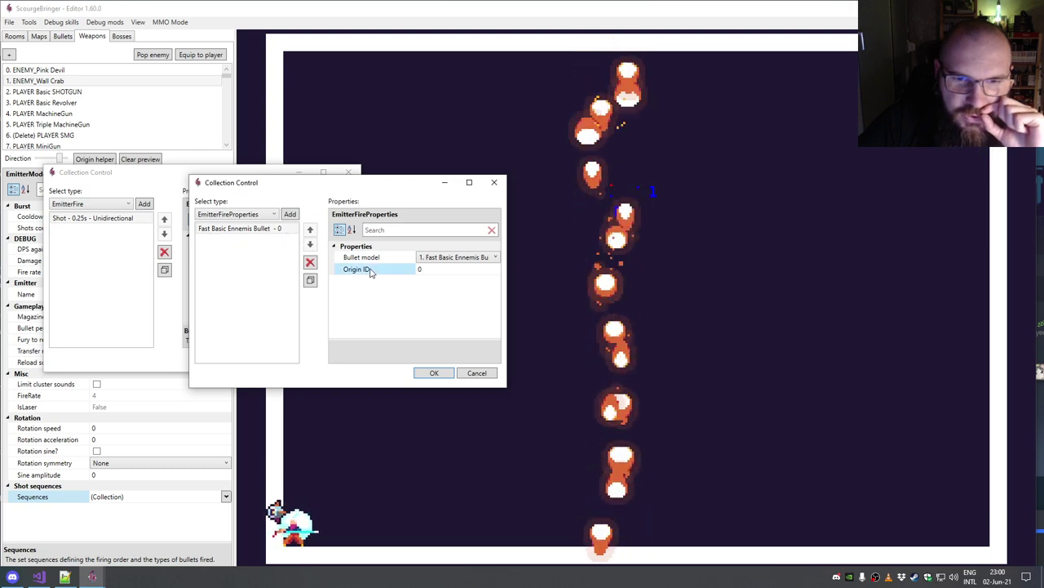
left_click(369, 270)
left_click(345, 291)
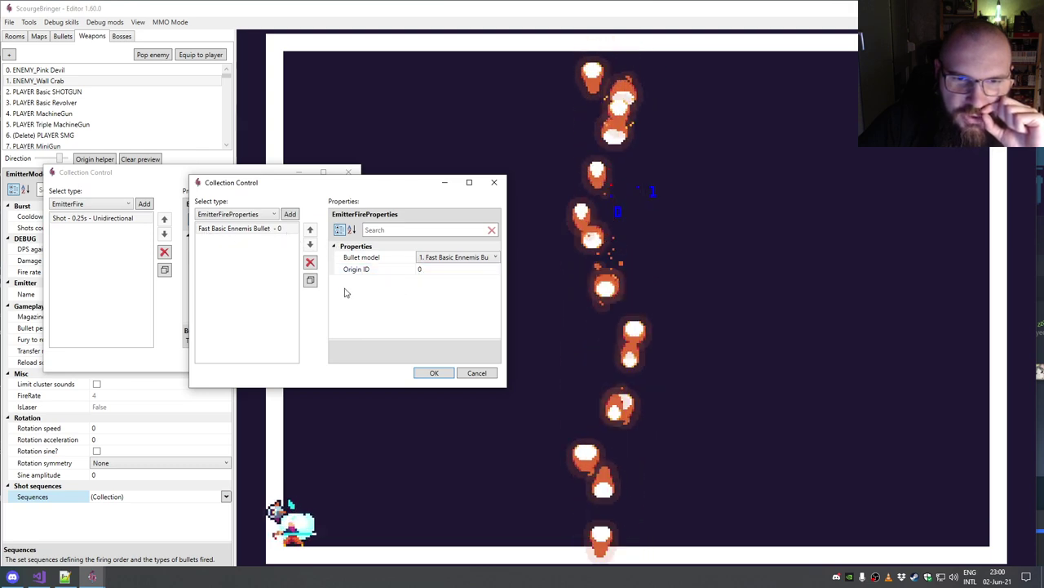
Step: Add a second bullet entry with the model 1. Fast Basic Ennemis Bullet and Origin ID 1, and accept it
left_click(290, 214)
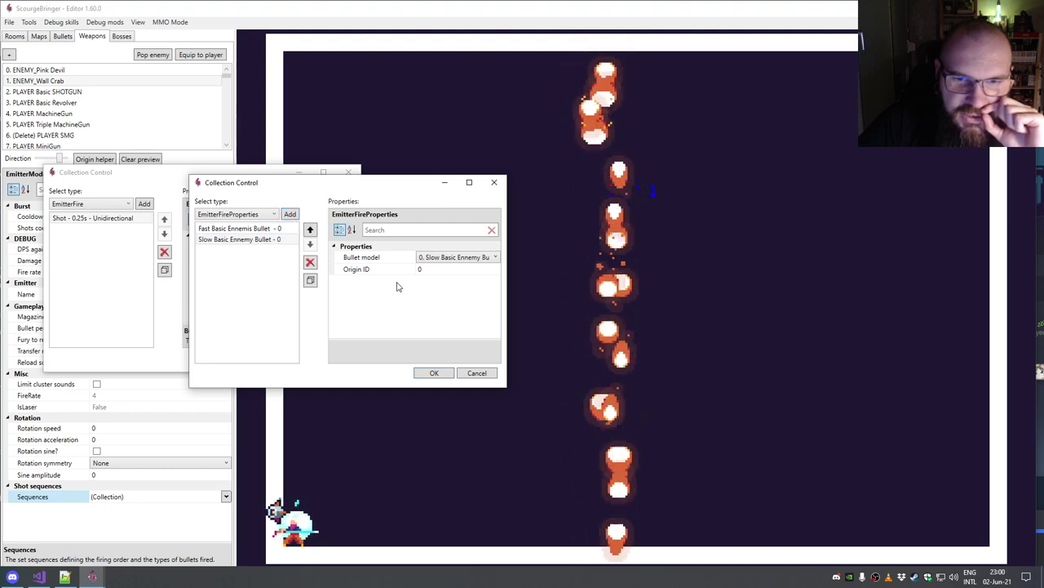
left_click(427, 258)
left_click(432, 258)
left_click(434, 280)
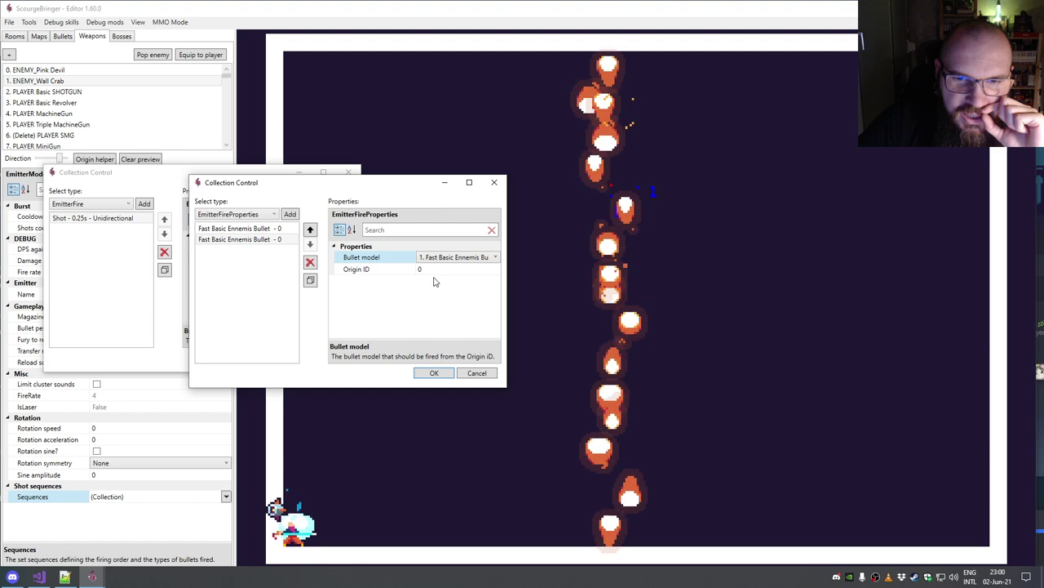
left_click(433, 270)
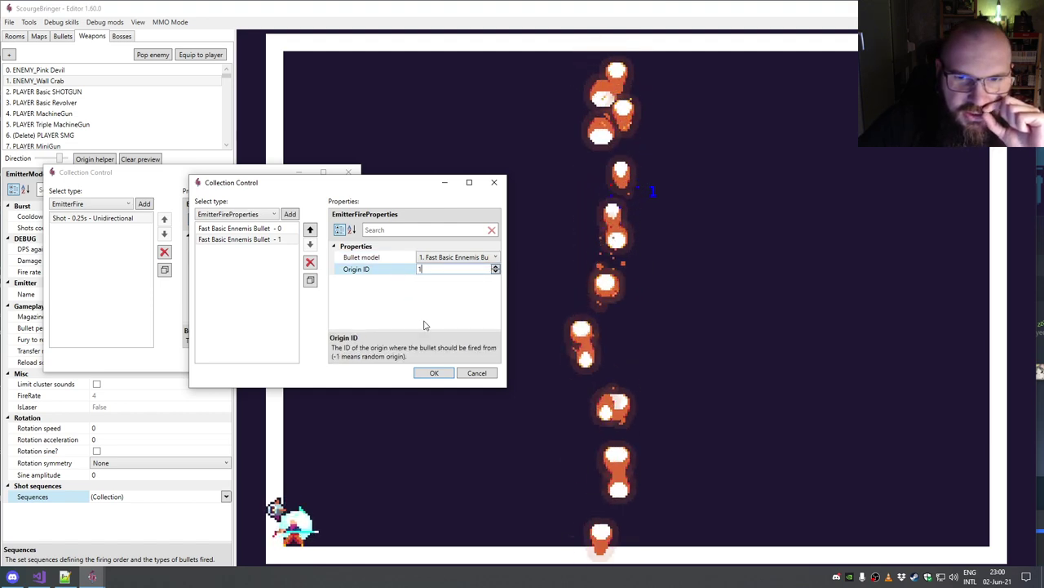
left_click(436, 374)
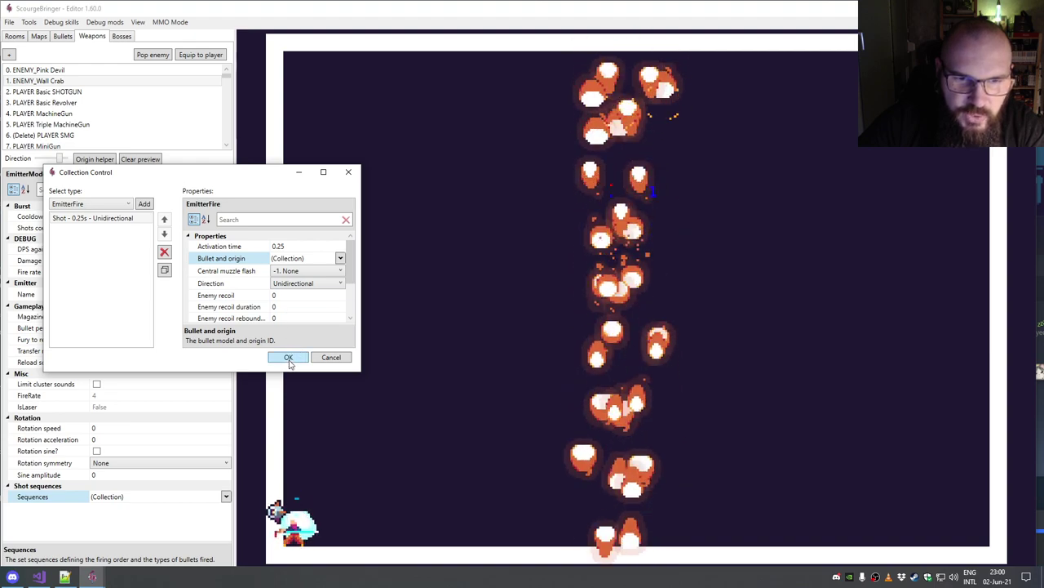
Step: Try the Omnidirectional direction for the Wall Crab's shot, return it to Unidirectional, and accept the shot sequence
left_click(290, 284)
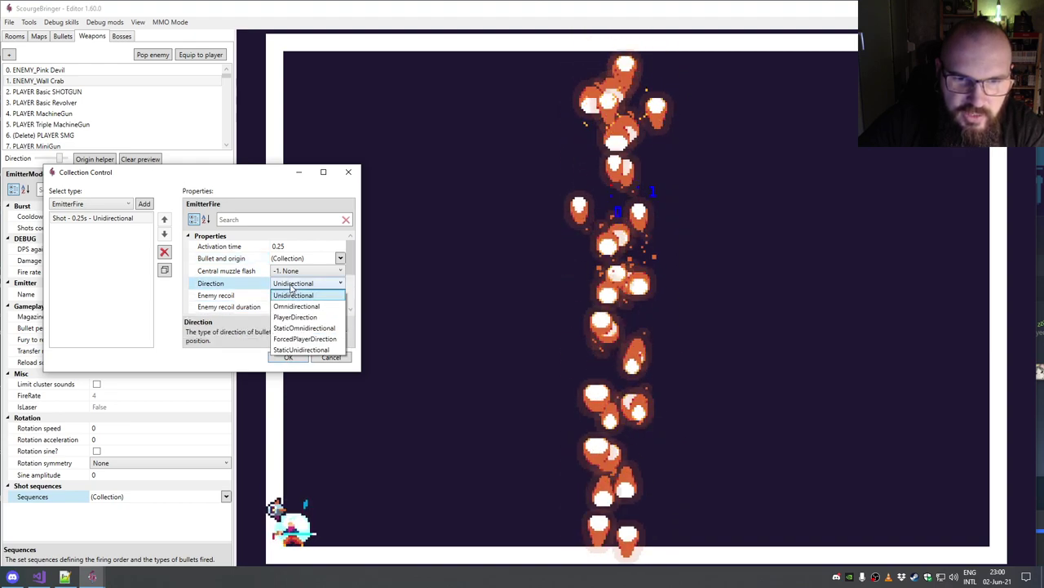
left_click(298, 307)
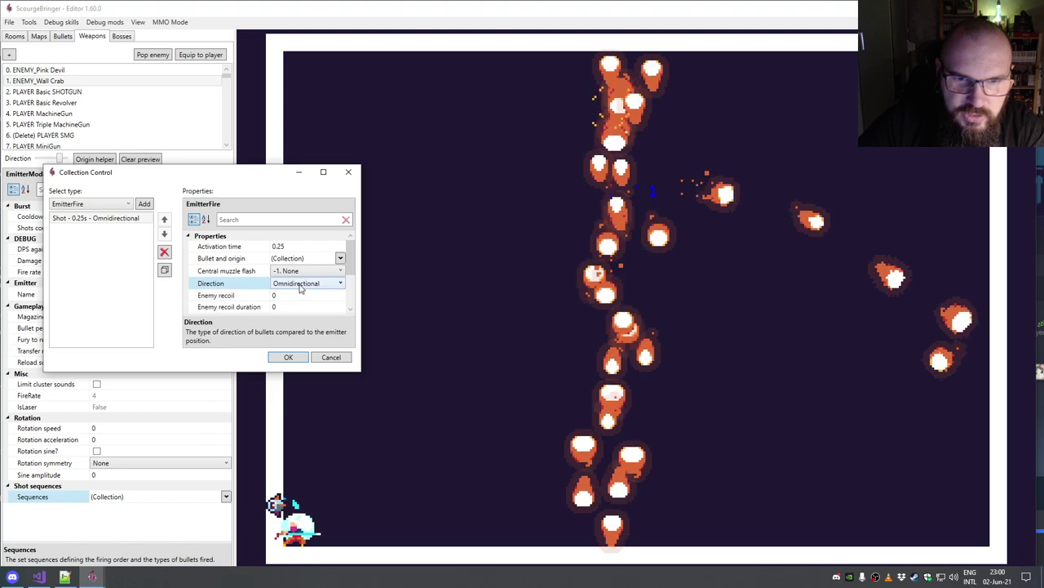
left_click(299, 284)
left_click(299, 296)
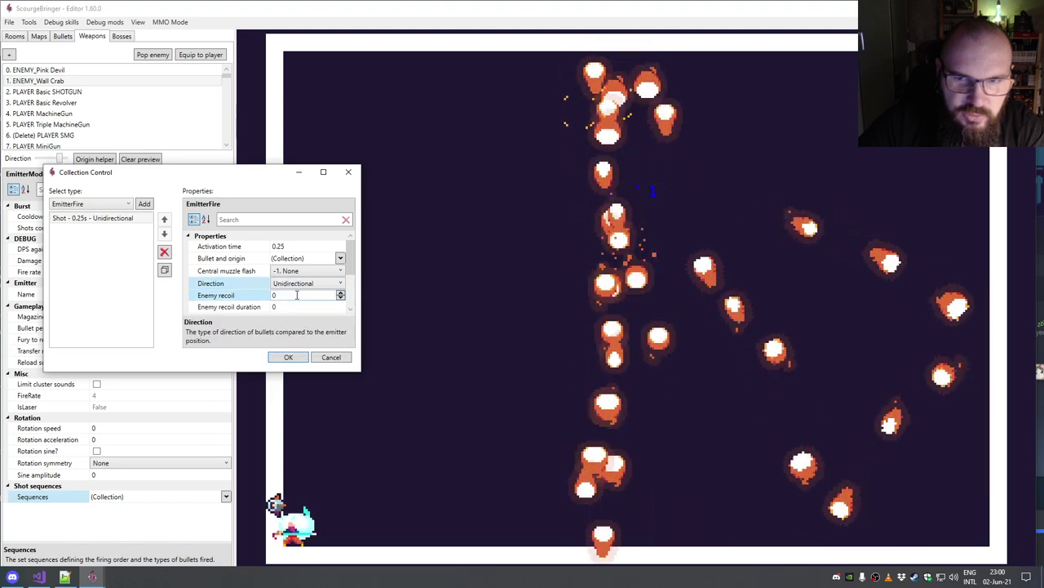
left_click(298, 359)
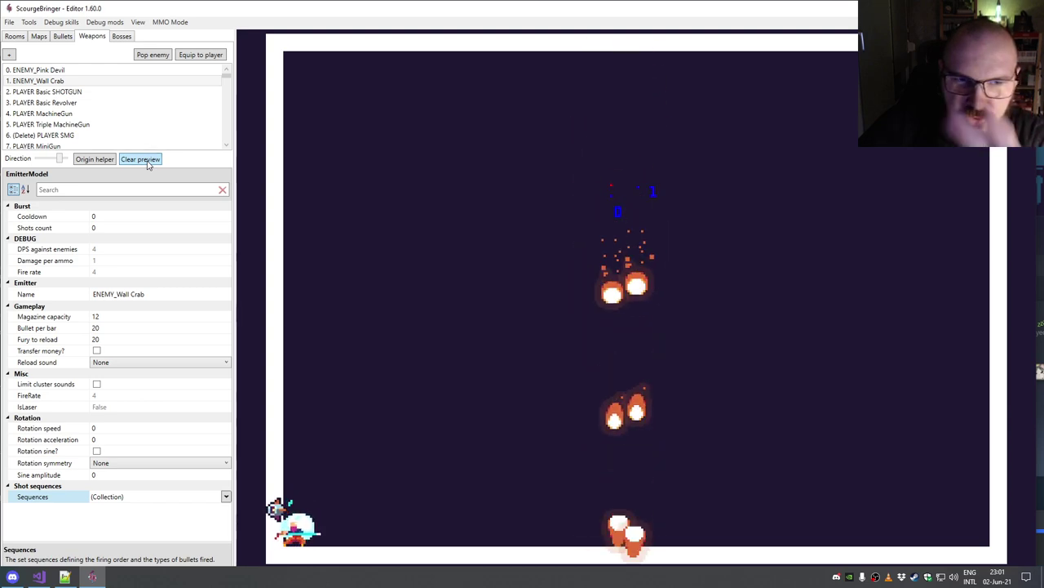
Step: Reopen the Wall Crab's shot sequences, set the shot's Direction to Omnidirectional, and accept the change
left_click(226, 497)
left_click(418, 296)
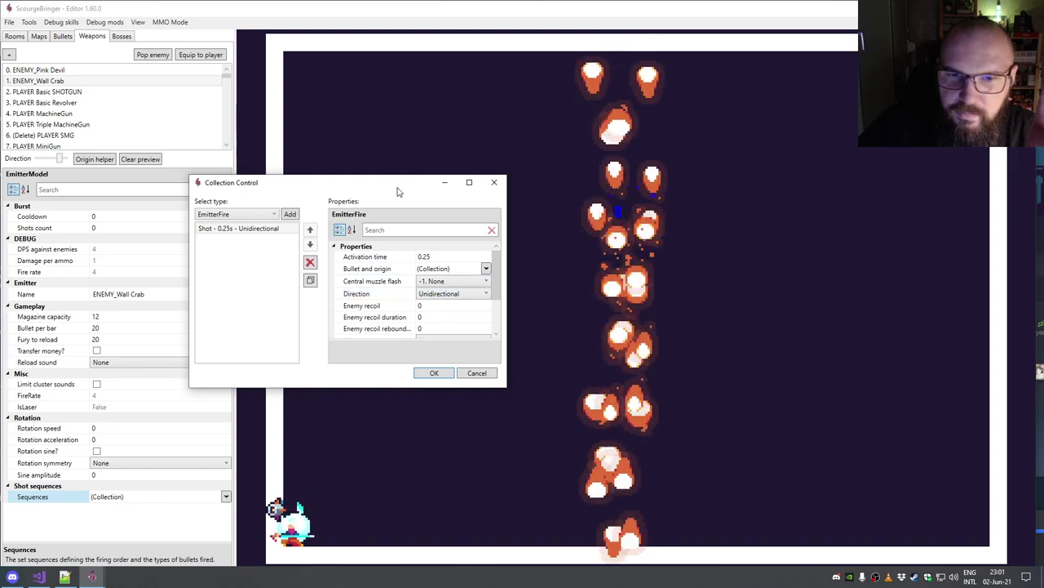
left_click_drag(398, 190, 282, 169)
left_click(332, 275)
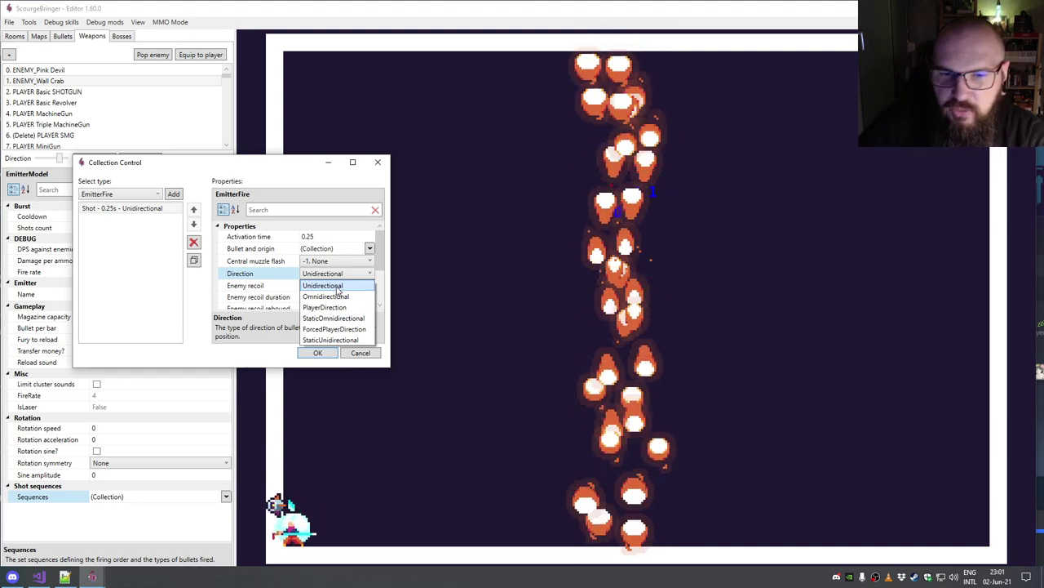
left_click(328, 298)
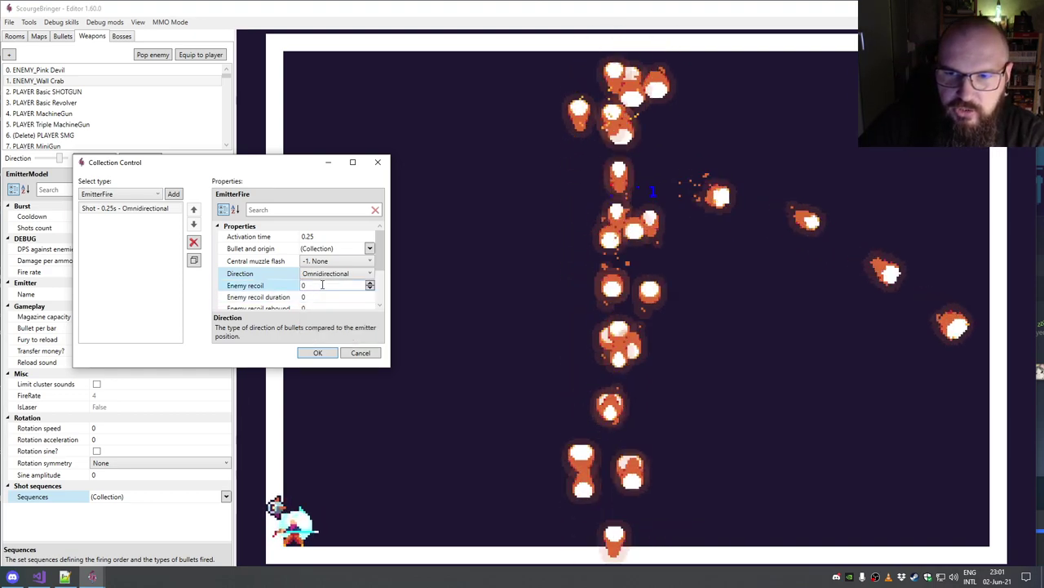
left_click(317, 352)
Step: Clear the weapon preview repeatedly to watch how fresh bullets leave the two firing origins
left_click(145, 161)
left_click(144, 161)
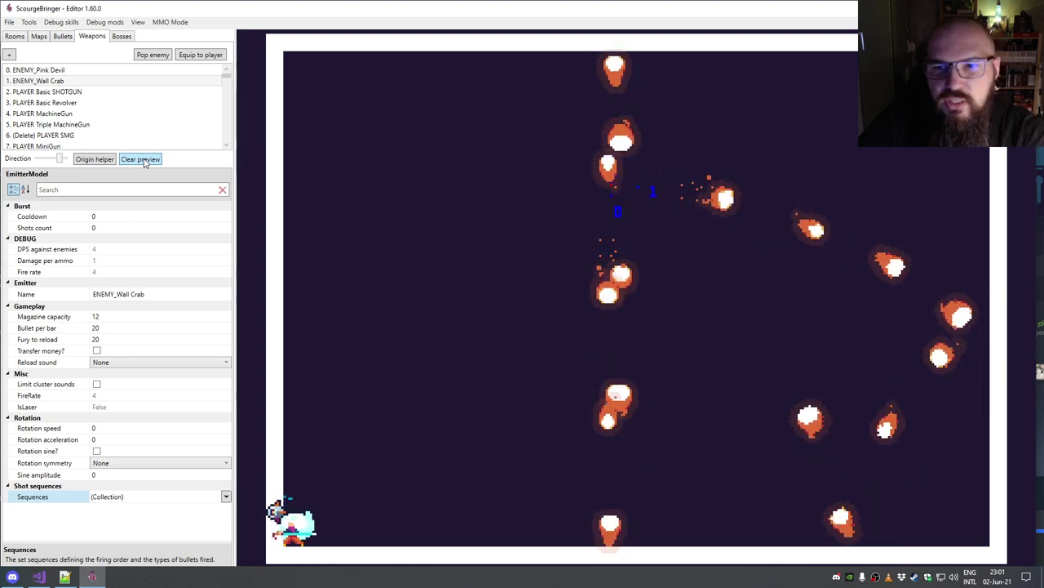
left_click(145, 161)
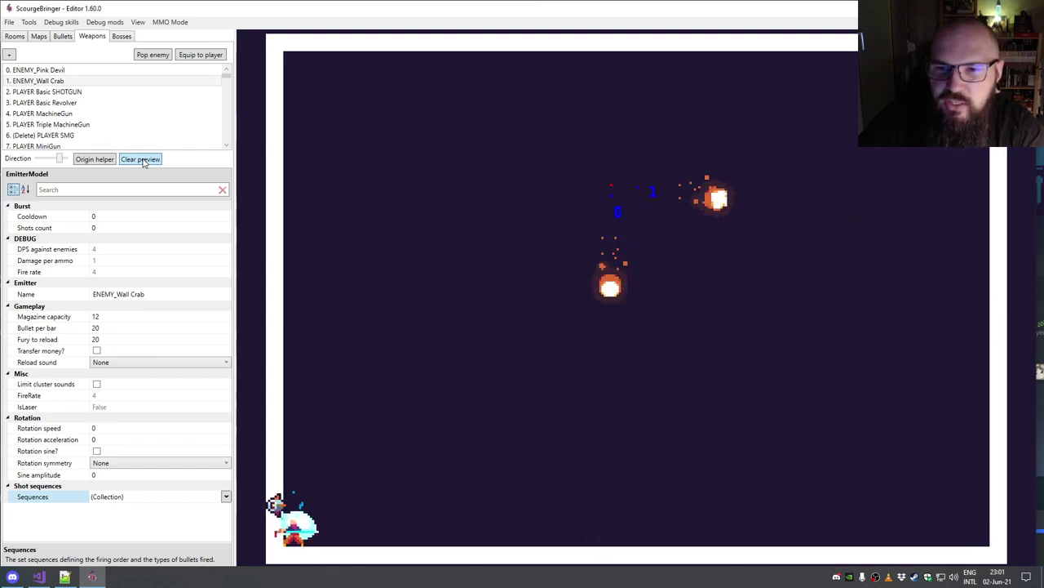
left_click(143, 161)
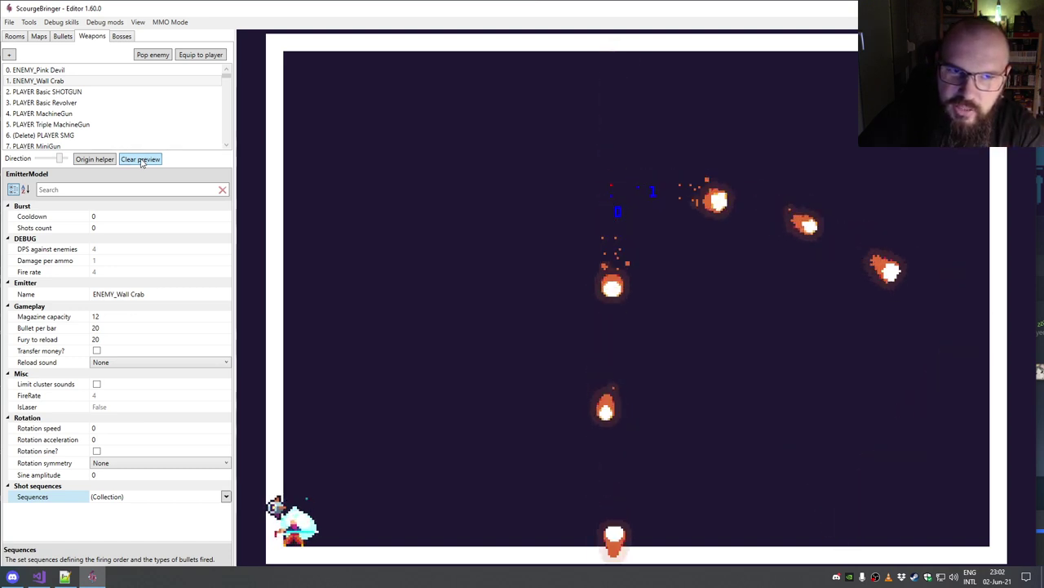
left_click(142, 160)
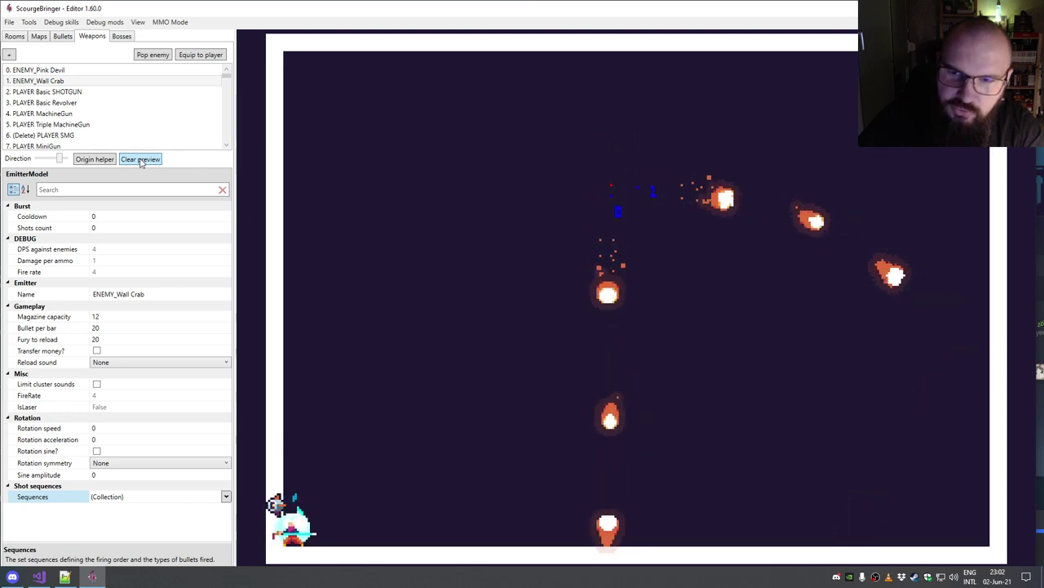
left_click(141, 161)
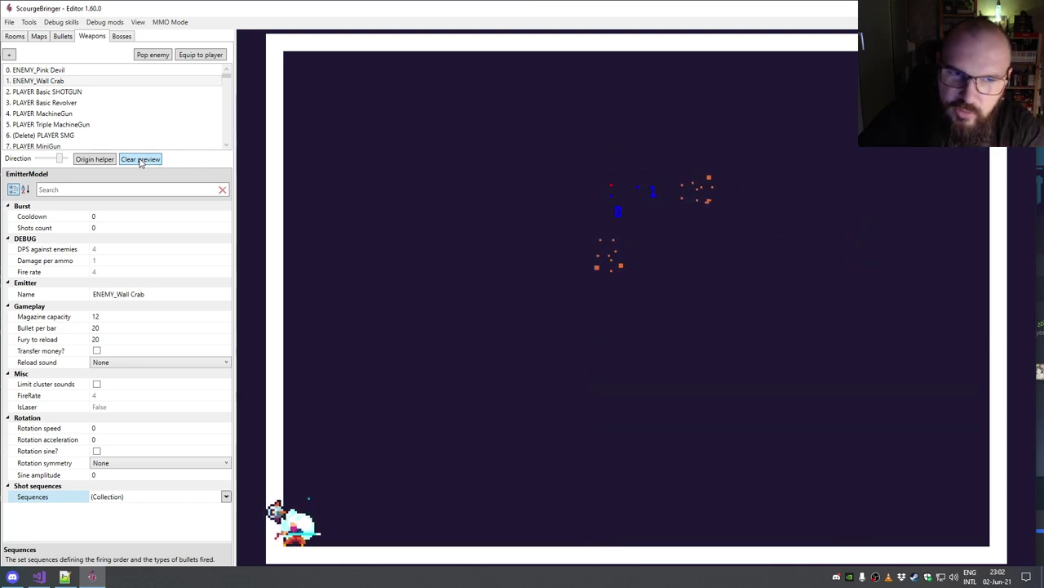
Step: Review the Direction options and Enemy recoil of the Wall Crab's shot, and cancel out of the collection
left_click(227, 498)
left_click(479, 295)
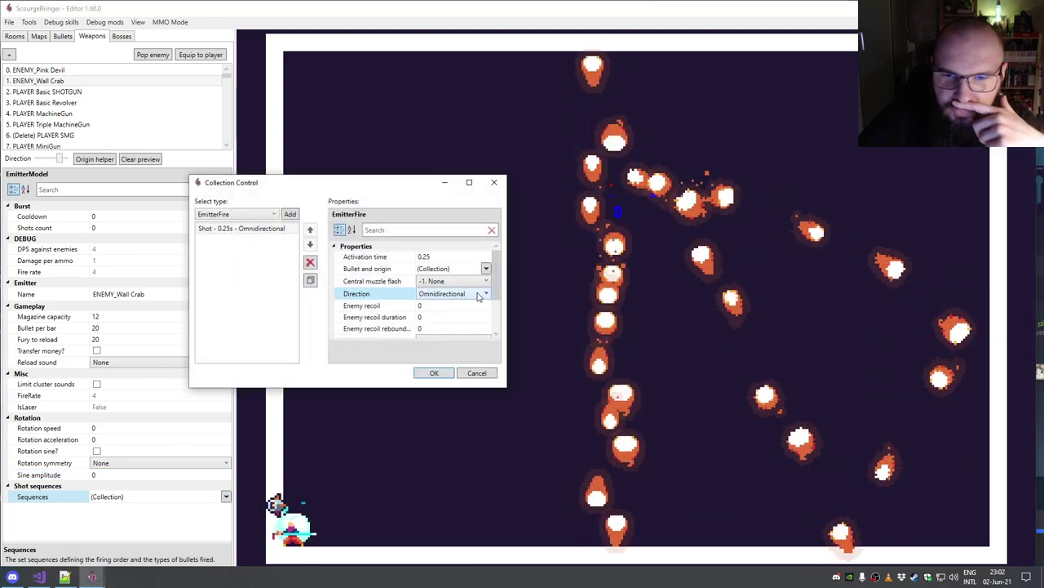
left_click(475, 296)
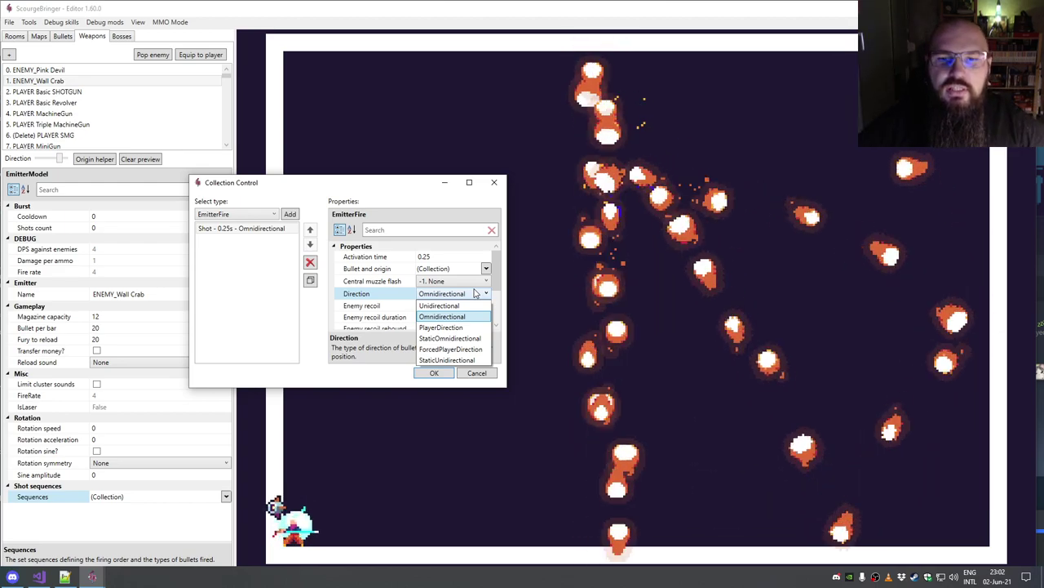
left_click(476, 372)
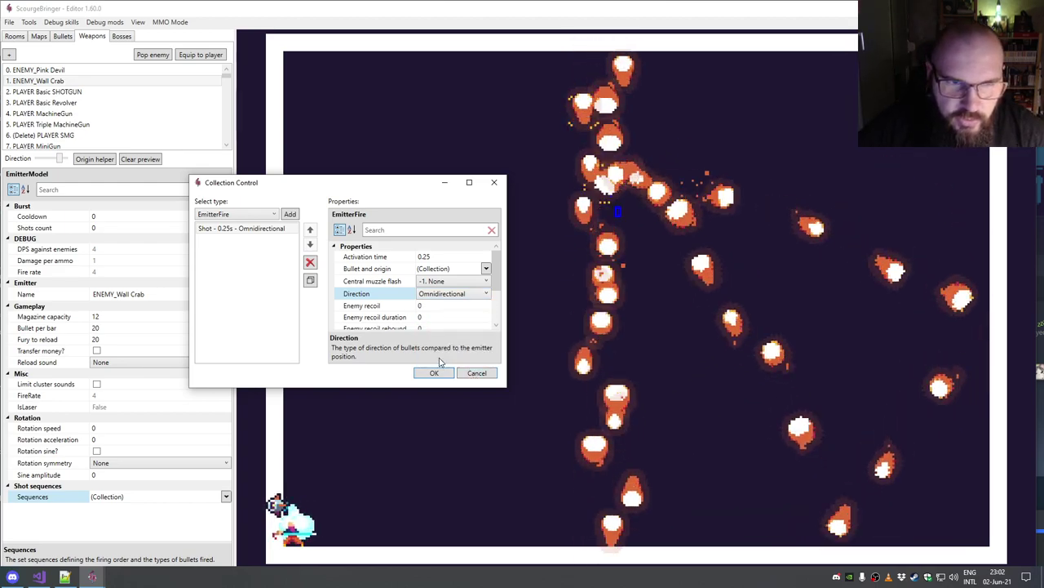
left_click_drag(493, 282, 492, 306)
left_click(385, 255)
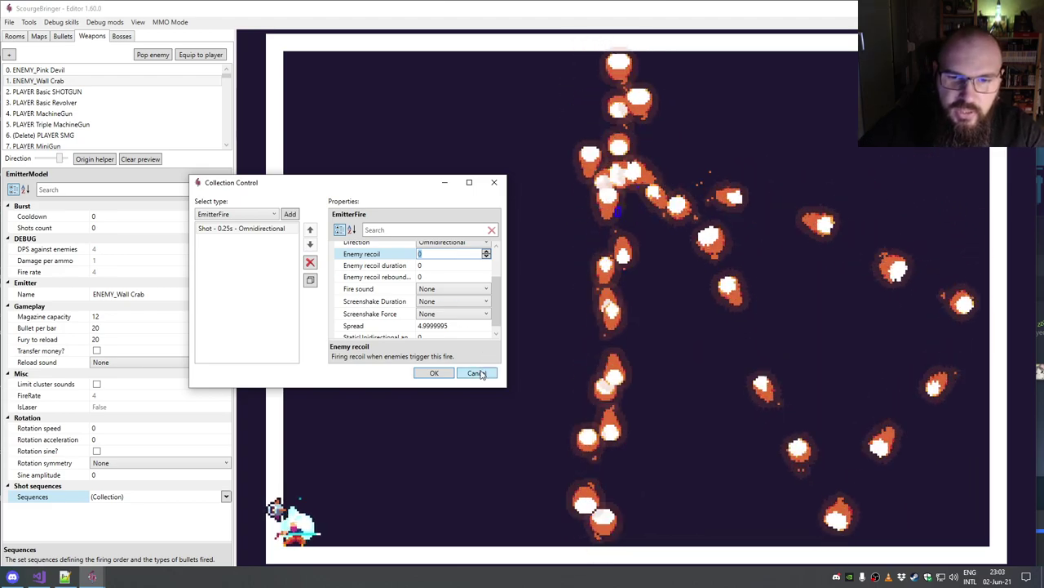
key("Return")
Step: Find and select the weapon 49. MiniBat in the weapons list
scroll(226, 148, "down", 2)
scroll(226, 148, "down", 4)
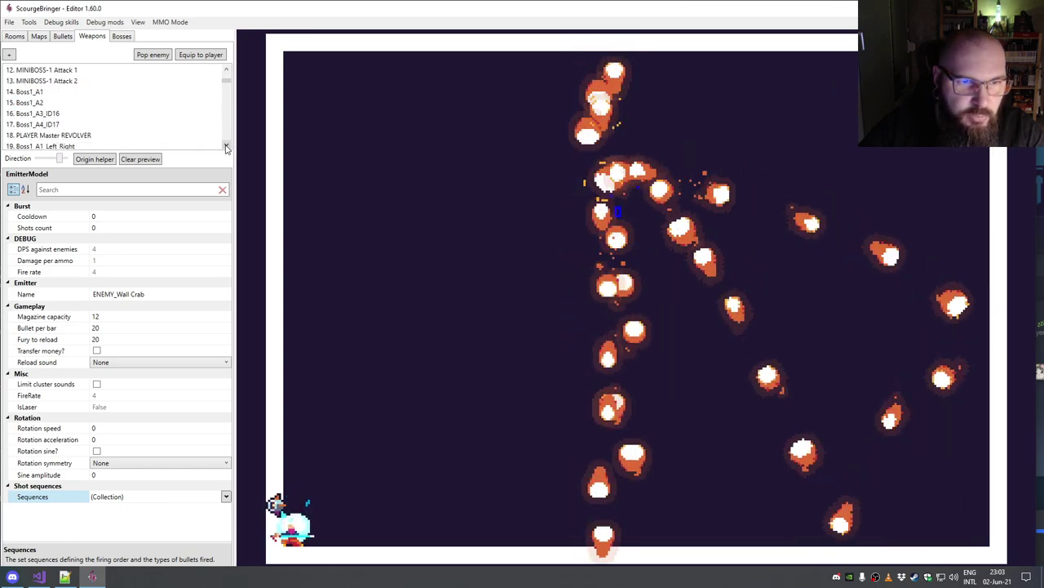
scroll(227, 147, "down", 3)
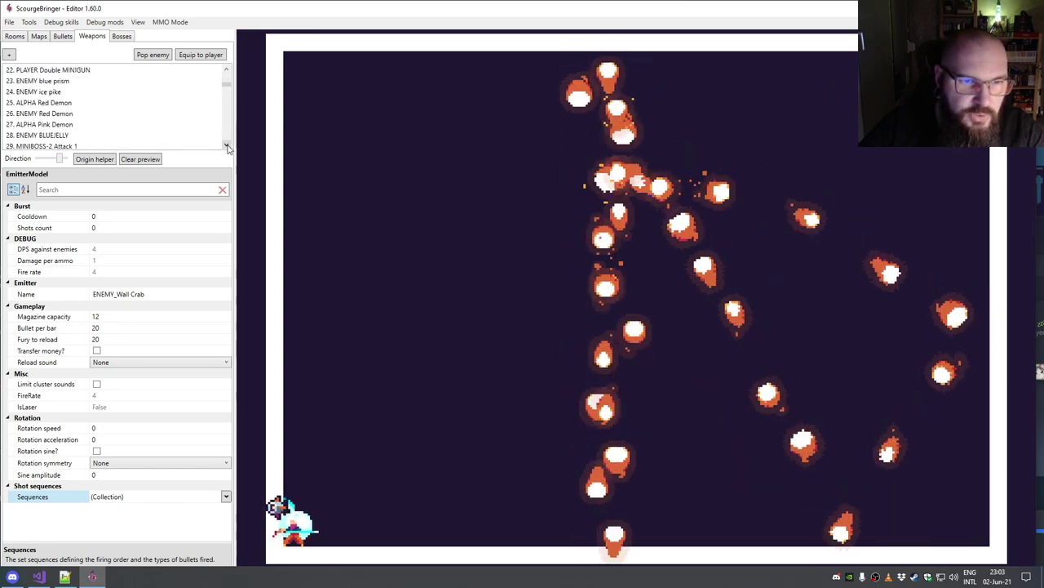
scroll(228, 148, "down", 4)
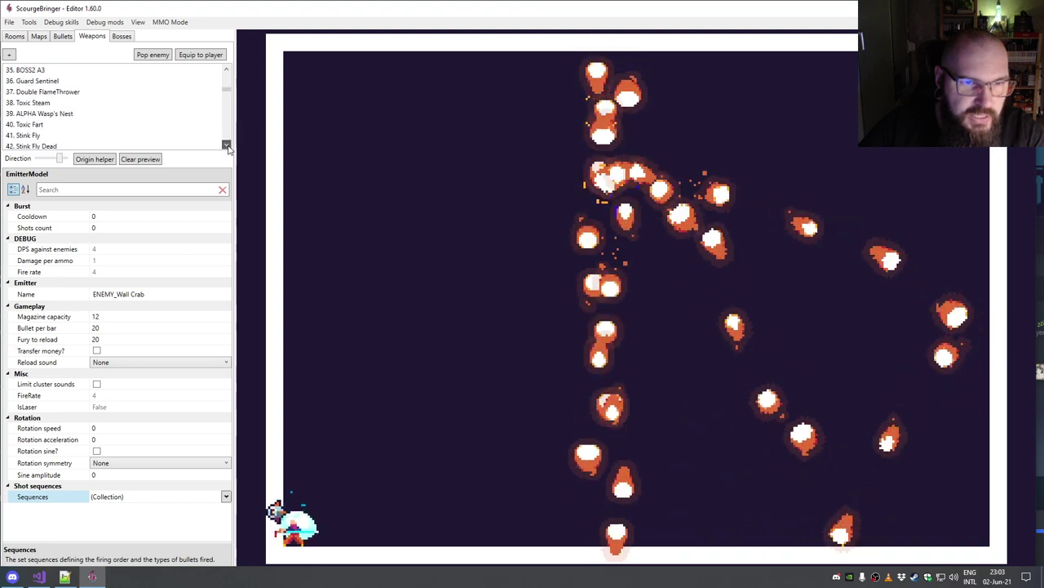
scroll(228, 148, "down", 1)
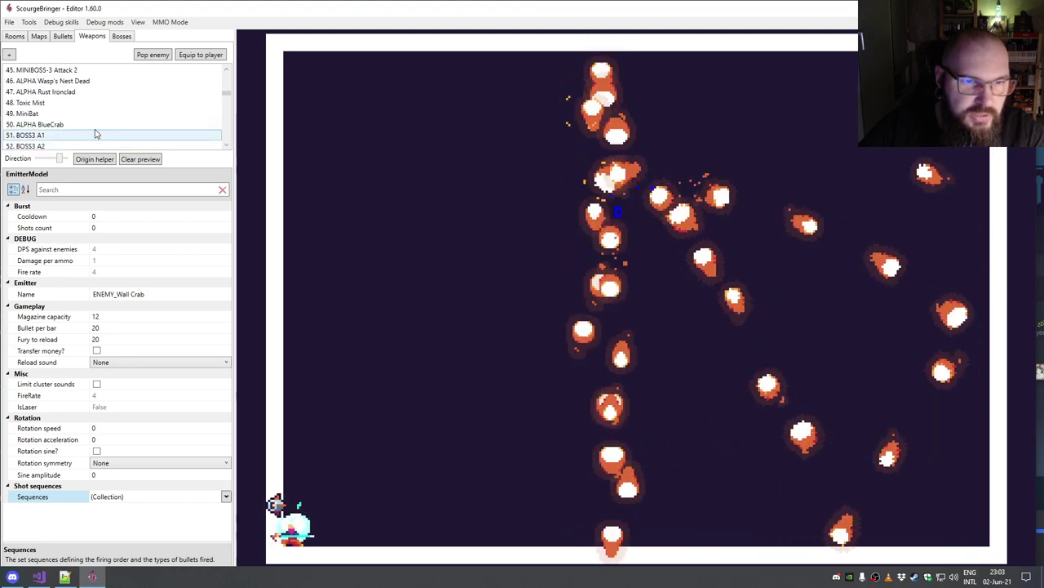
left_click(72, 115)
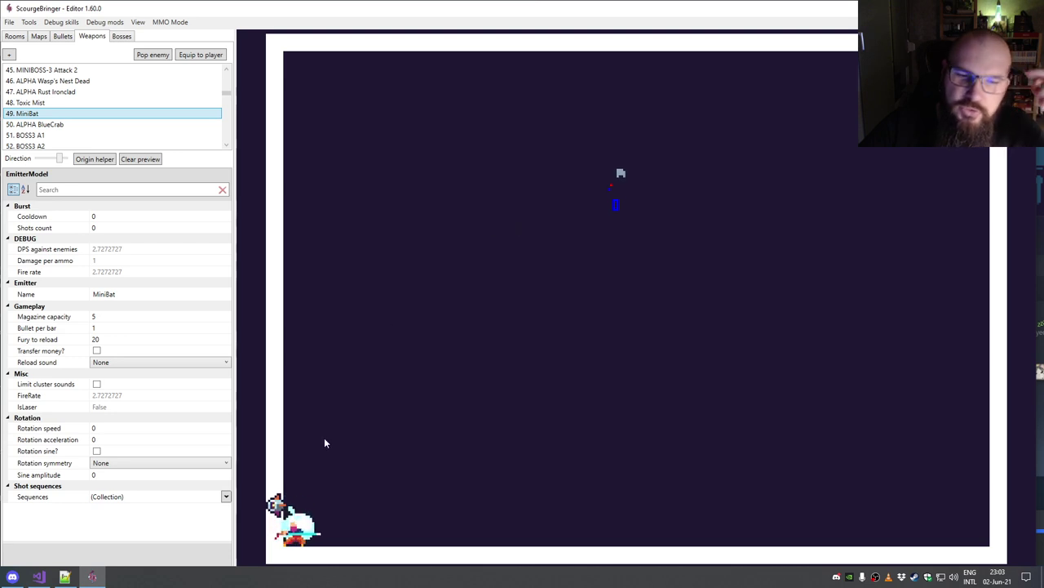
Step: Open MiniBat's shot sequences in an enlarged dialog and examine the first shot's enemy recoil, recoil duration, rebound and spread
left_click(226, 496)
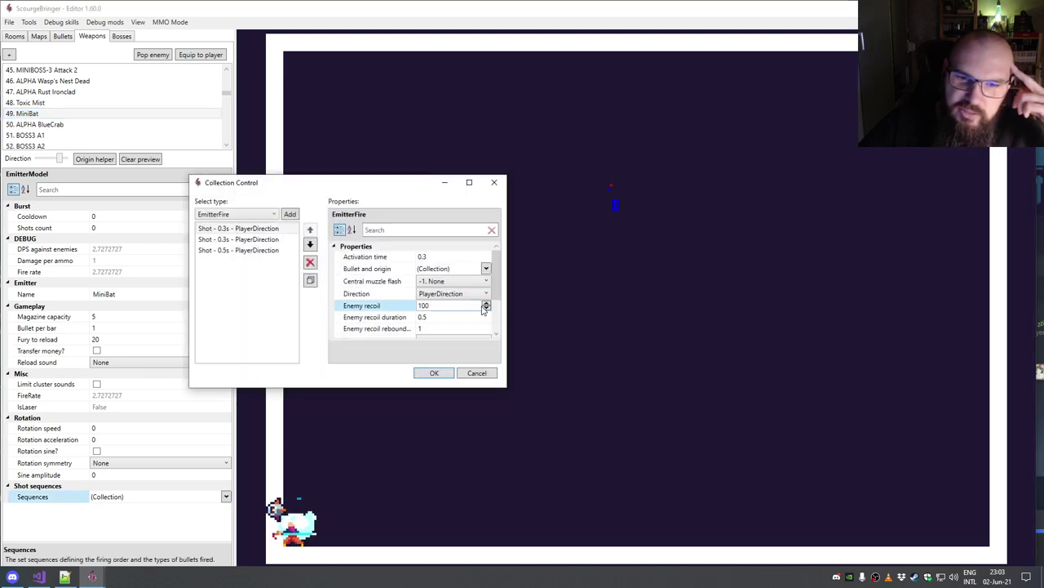
left_click_drag(507, 390, 602, 483)
left_click(506, 326)
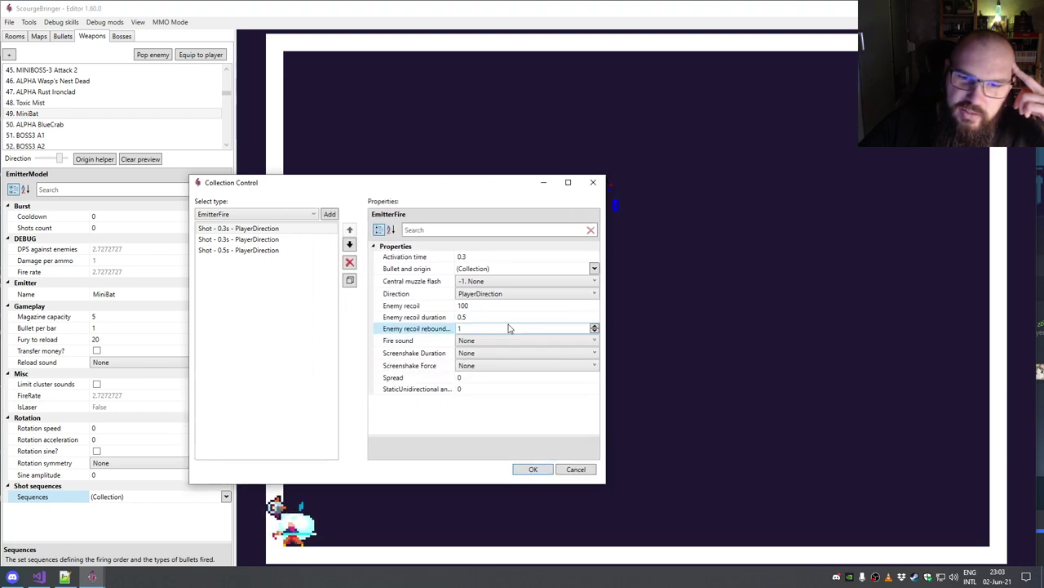
left_click(495, 319)
left_click(491, 310)
left_click(489, 377)
left_click(483, 316)
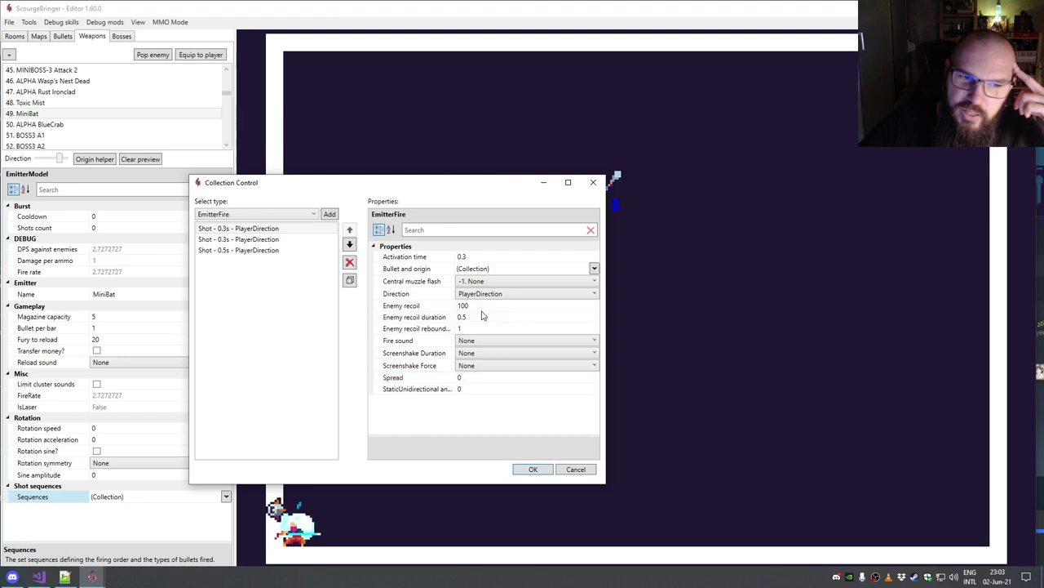
left_click(478, 307)
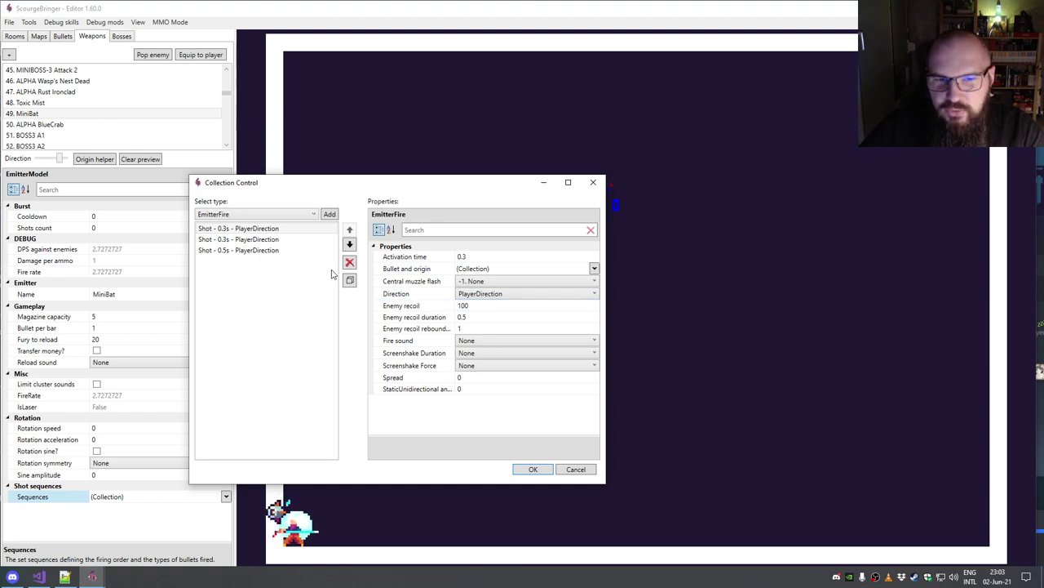
Step: Compare the second shot's settings with the first, and examine the first shot's Enemy recoil value
left_click(323, 242)
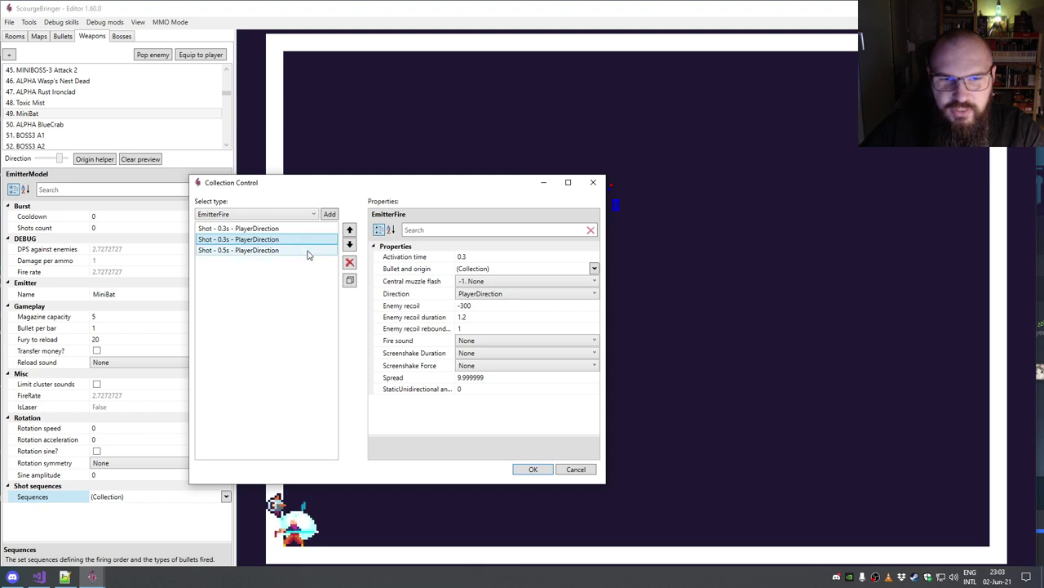
left_click(308, 232)
left_click(463, 305)
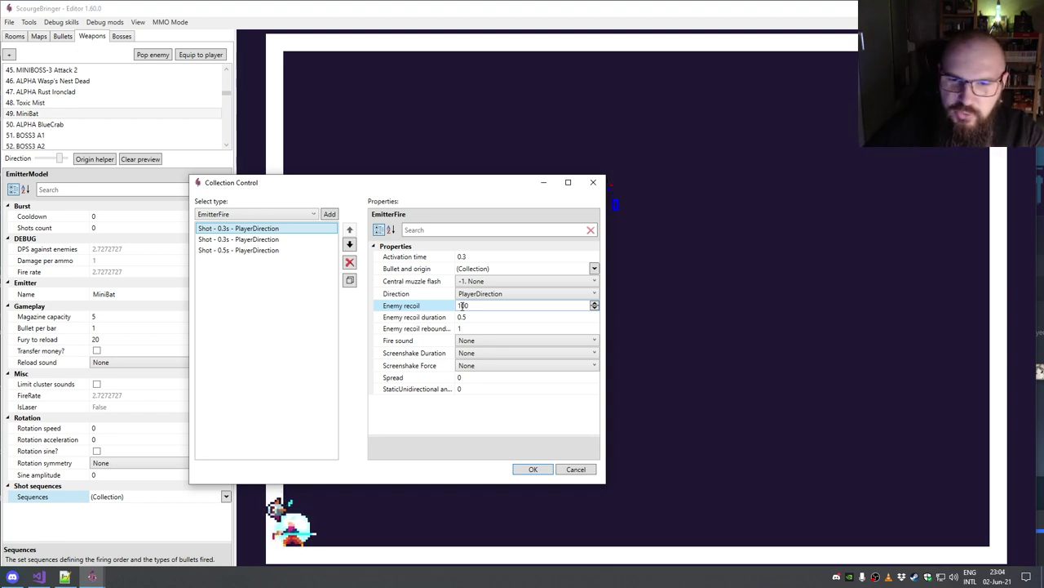
left_click(282, 230)
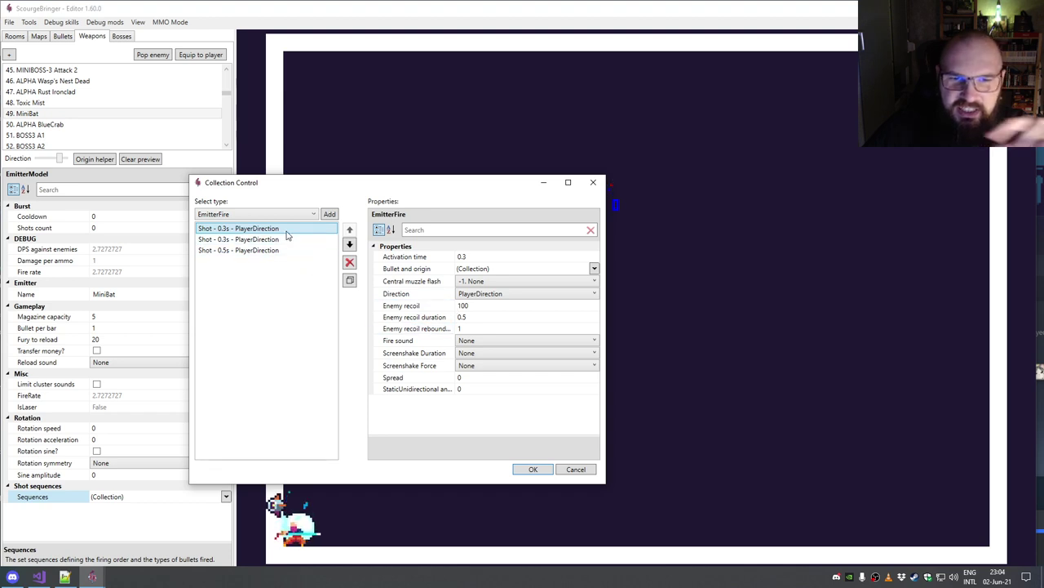
left_click(463, 305)
double_click(472, 309)
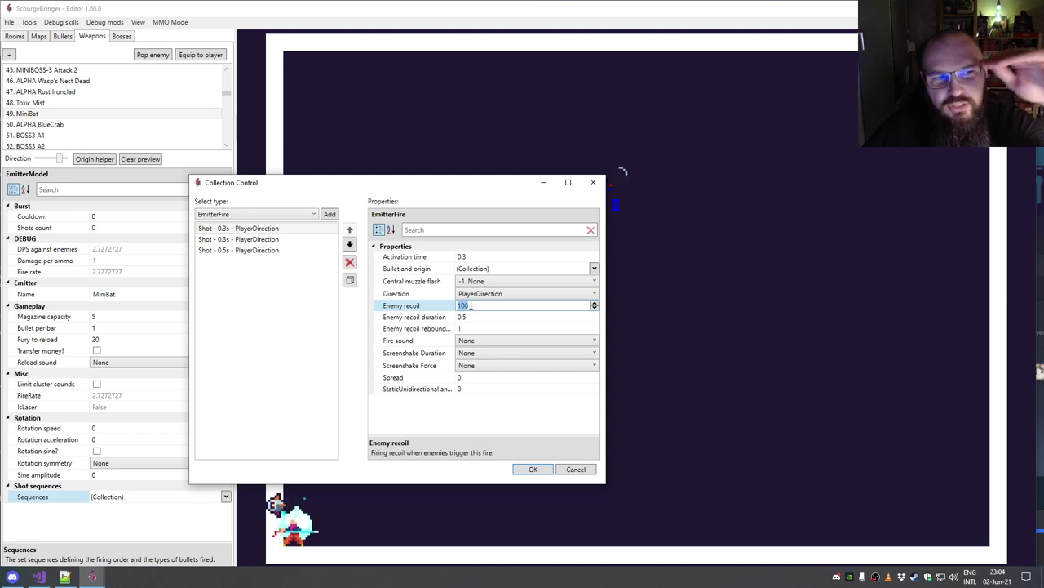
Step: Examine the Enemy recoil settings of MiniBat's second and third shots, and cancel out of the collection
left_click(282, 241)
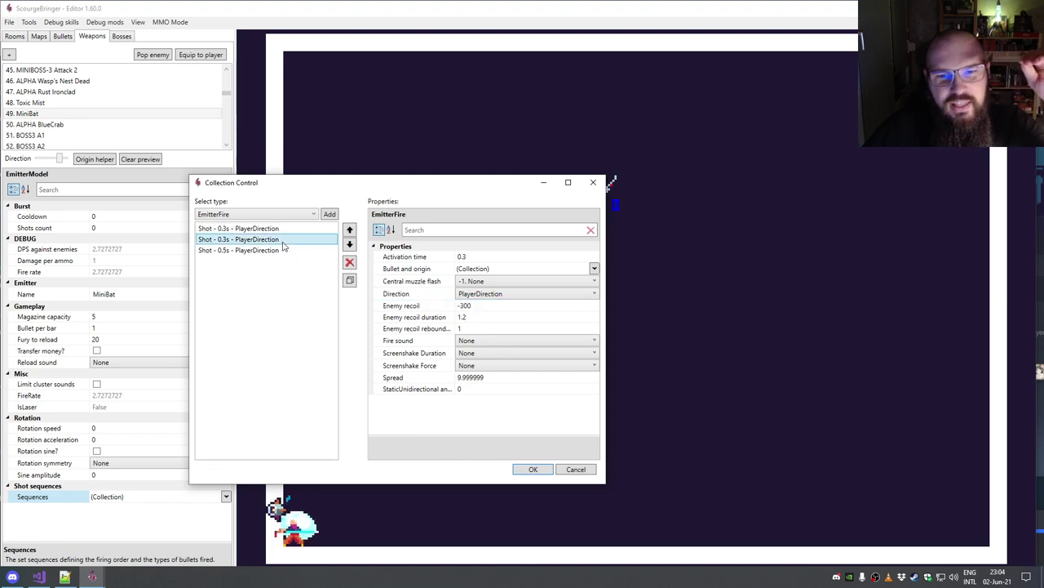
left_click(477, 306)
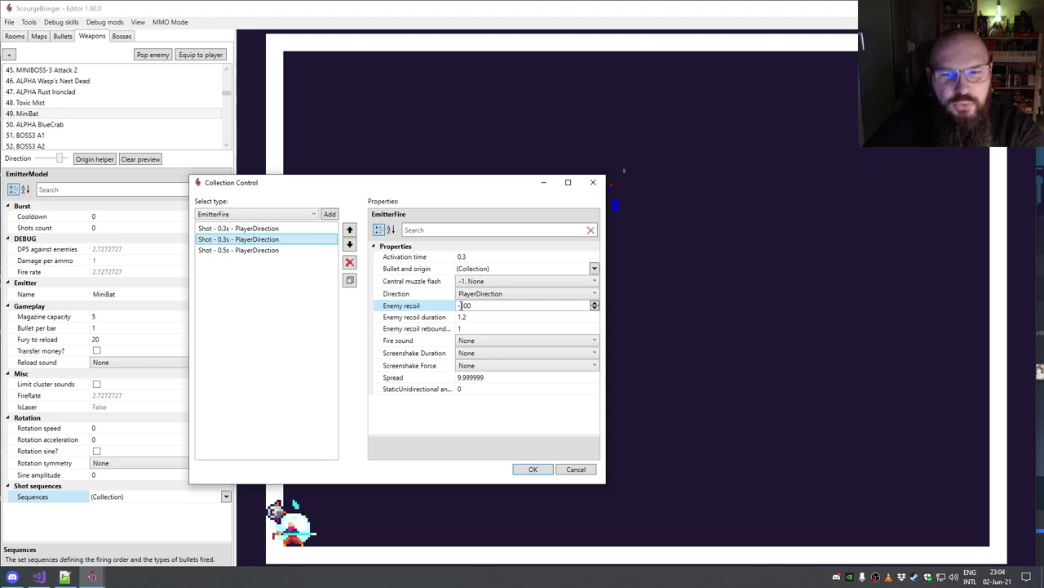
left_click(280, 251)
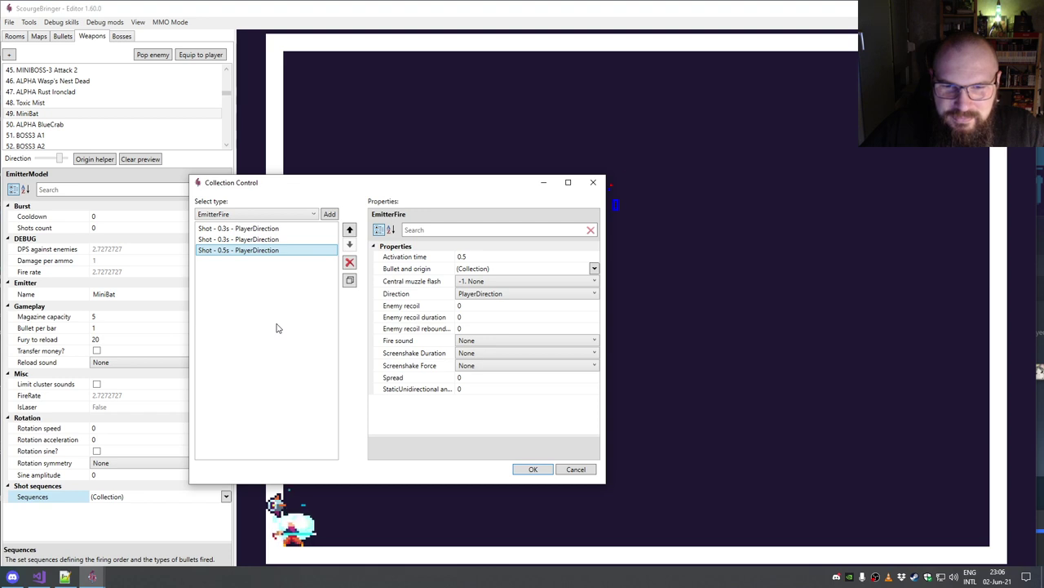
left_click_drag(363, 189, 350, 191)
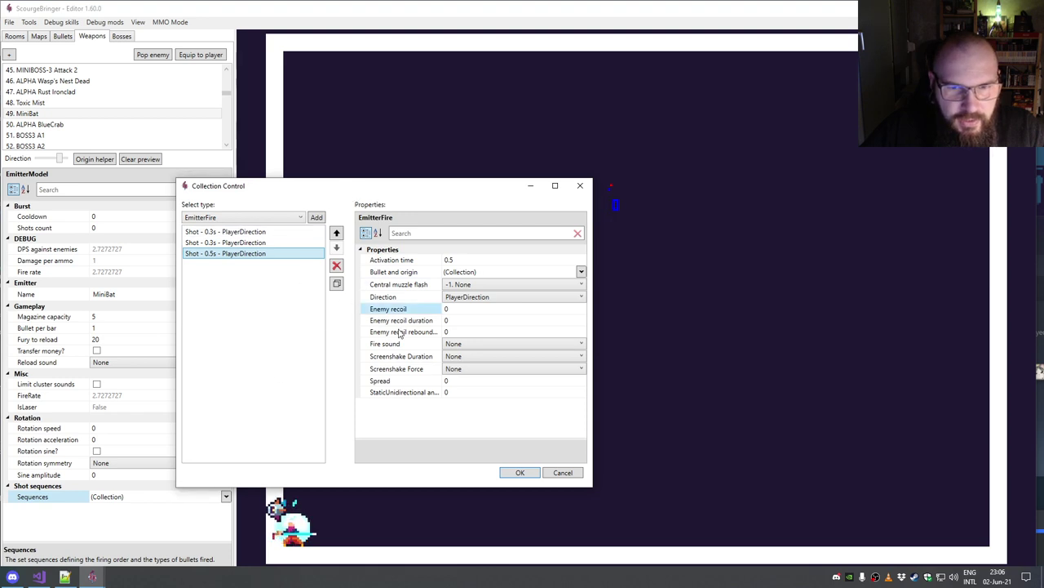
left_click(562, 472)
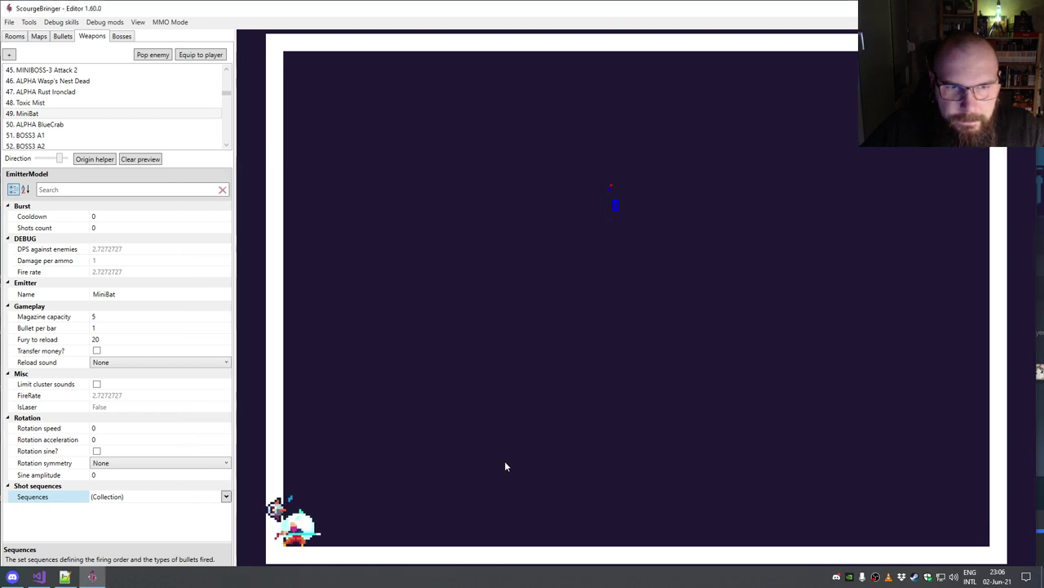
left_click(162, 351)
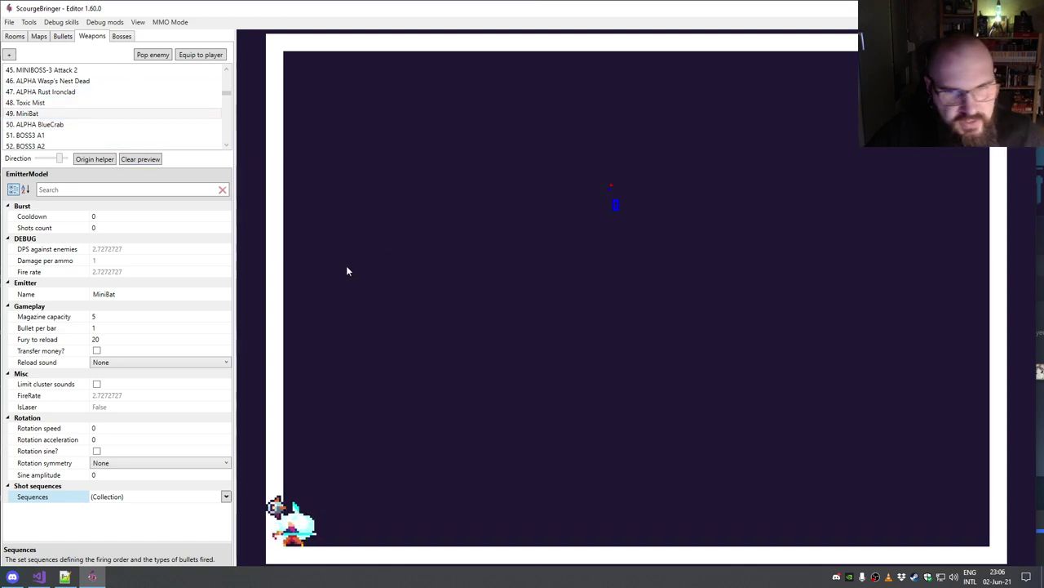
Step: Spawn several enemies in the preview area to test how MiniBat's shots and recoil behave
left_click(150, 56)
left_click(148, 57)
left_click(147, 57)
left_click(147, 56)
left_click(146, 57)
left_click(145, 55)
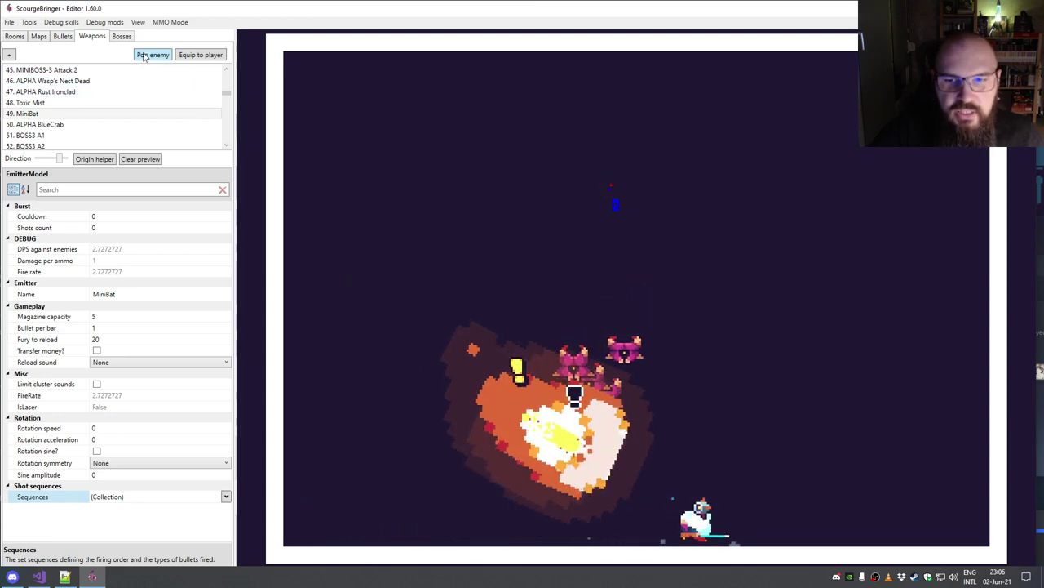
left_click(144, 56)
left_click(144, 56)
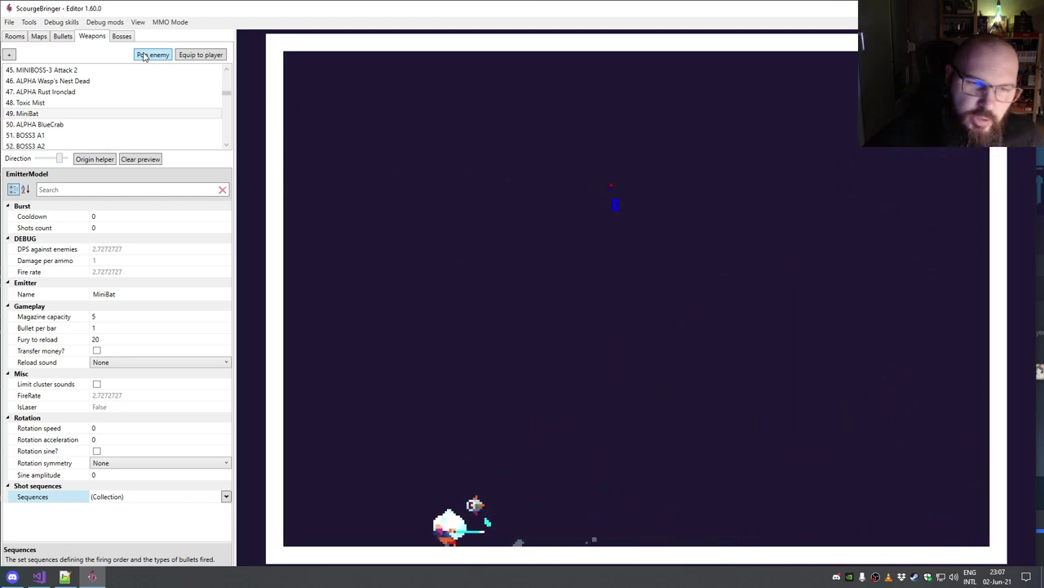
Step: Select the weapon 47. ALPHA Rust Ironclad and equip it to the player for testing in the preview
left_click(59, 94)
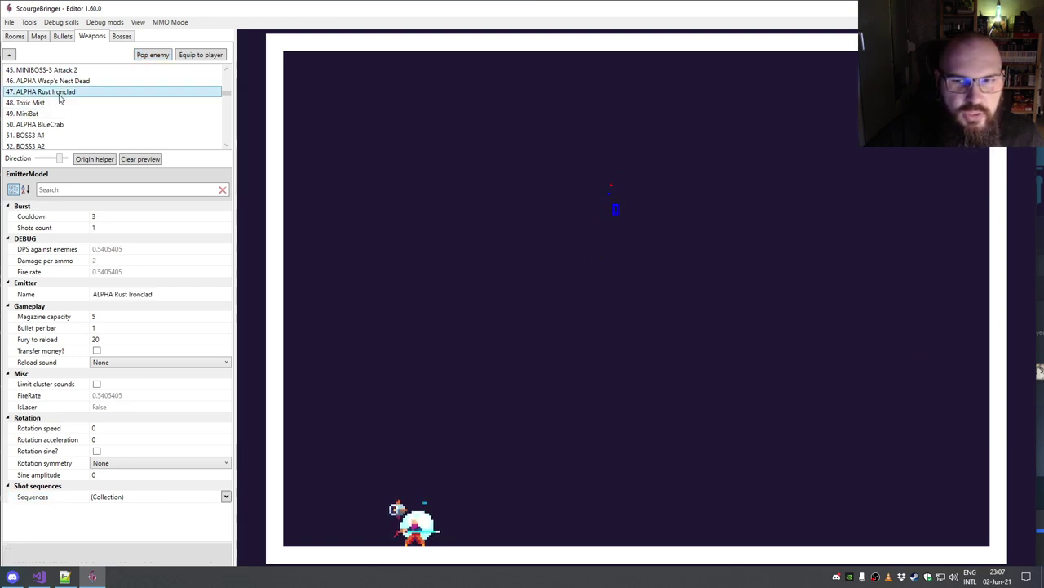
left_click(194, 55)
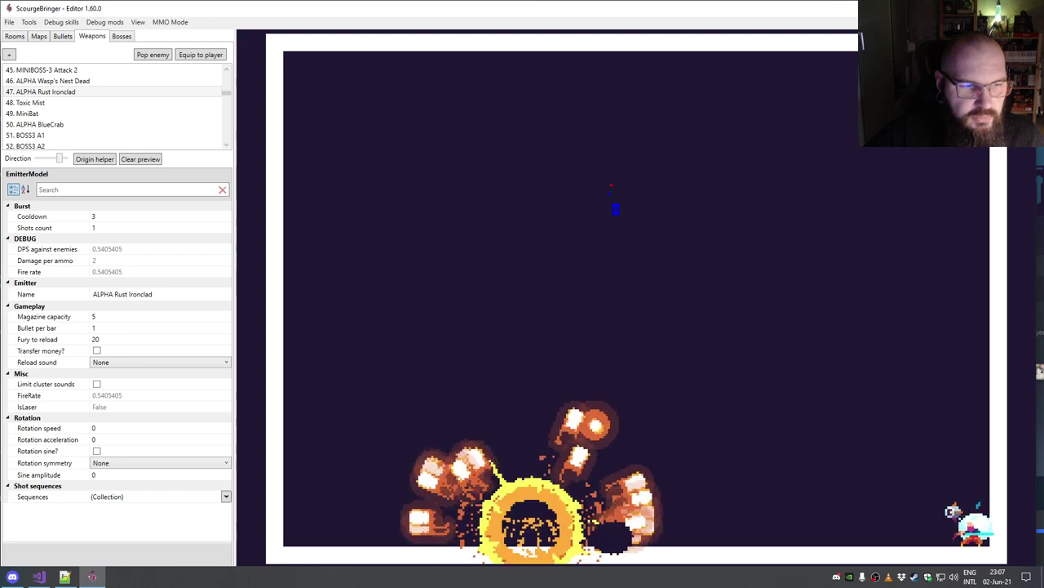
Step: Switch to File Explorer, locate GameSettings.ini in ScourgeBringer's Content folder, and return to the editor
key("alt+Tab")
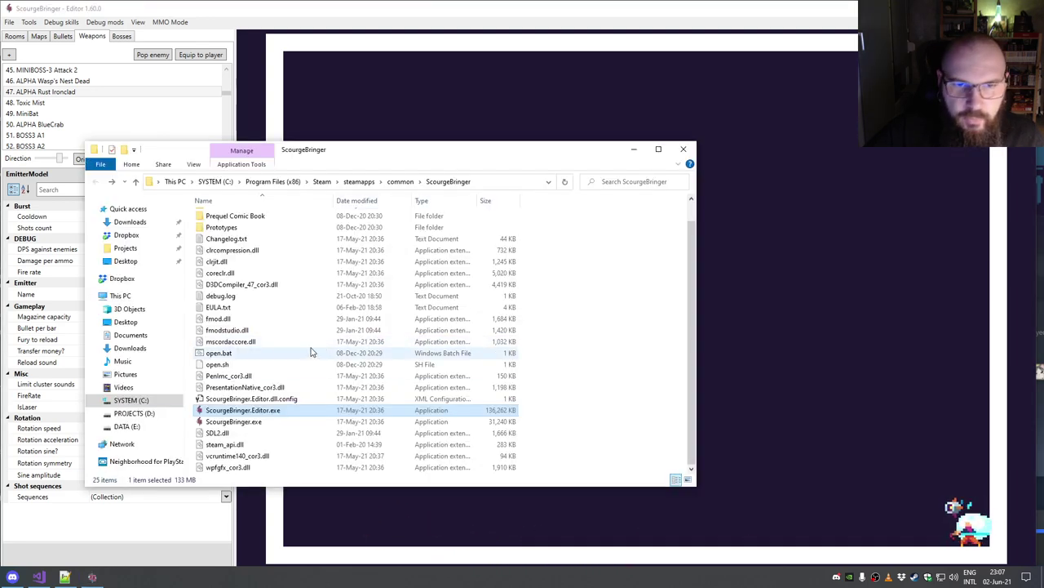
scroll(264, 357, "up", 2)
double_click(223, 227)
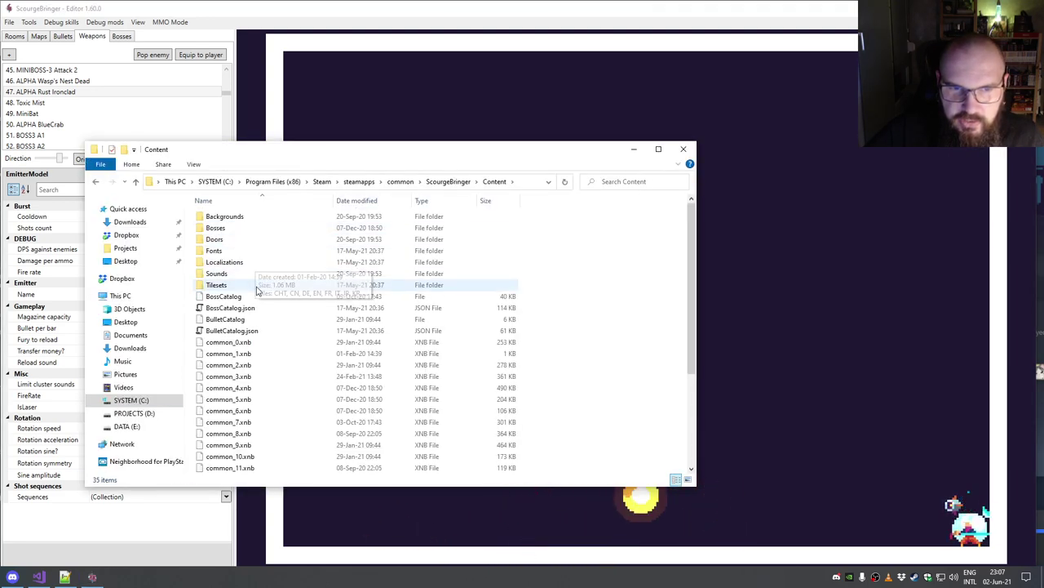
scroll(235, 317, "down", 3)
scroll(235, 317, "down", 2)
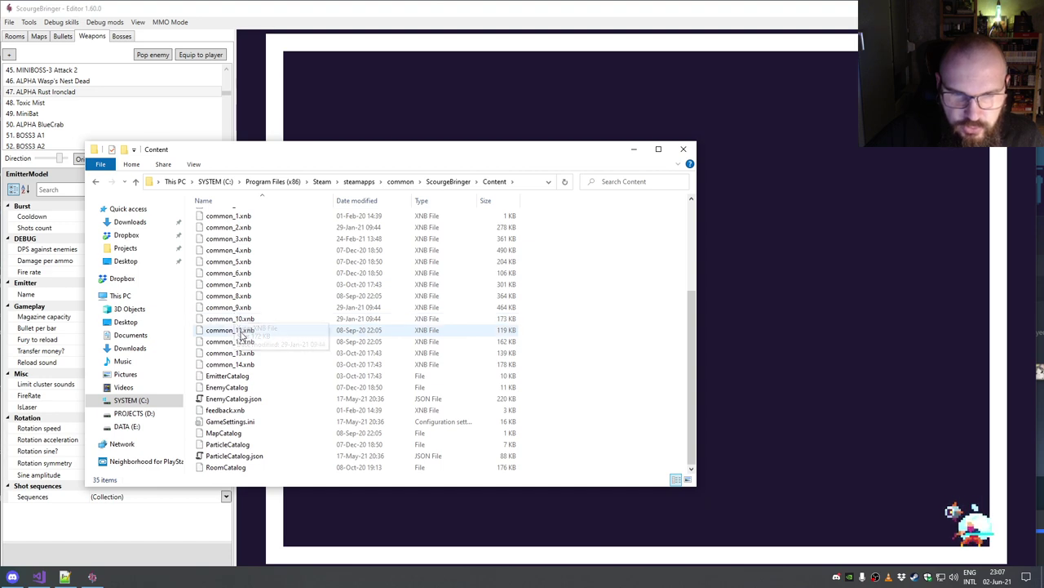
left_click(242, 422)
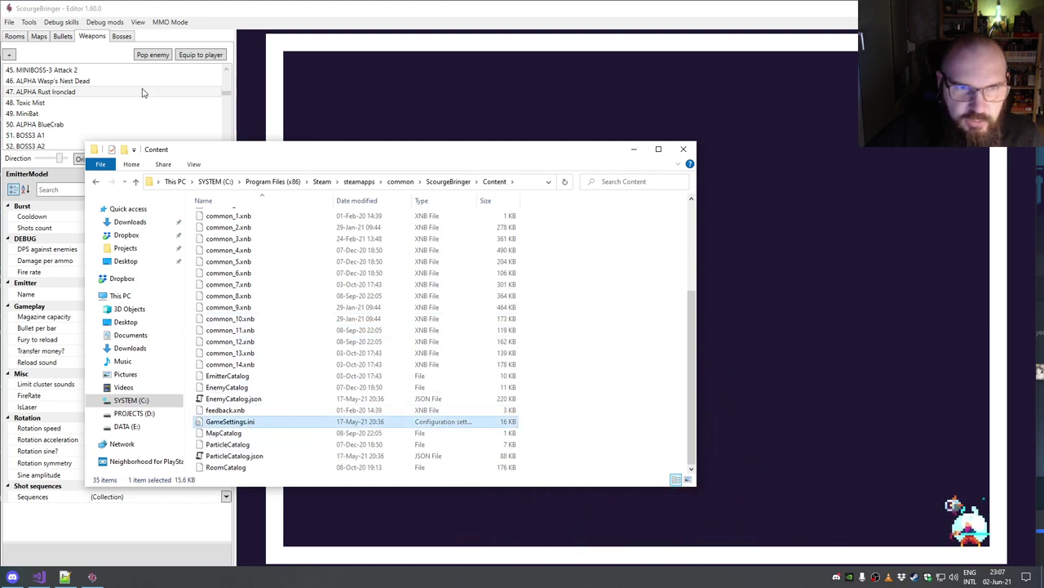
left_click(99, 57)
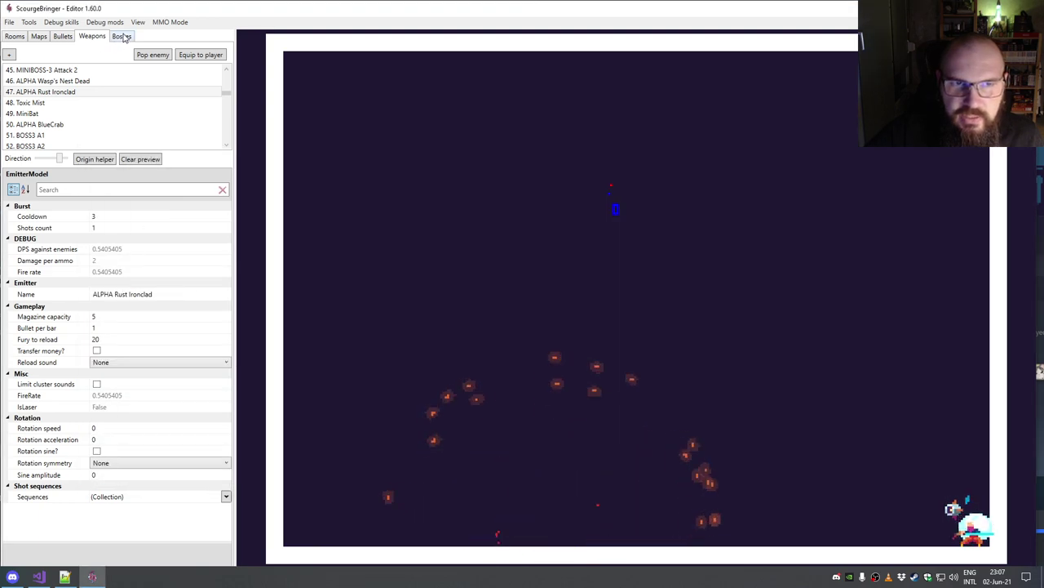
Step: Open the boss editor, load the boss BODYBOULDER and check the list of available bosses
left_click(122, 36)
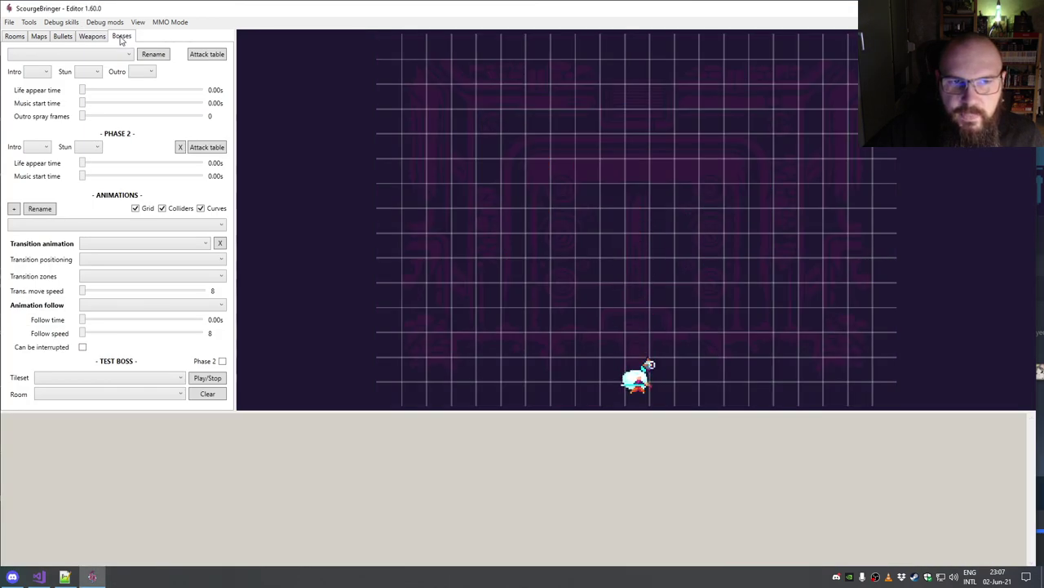
left_click(110, 53)
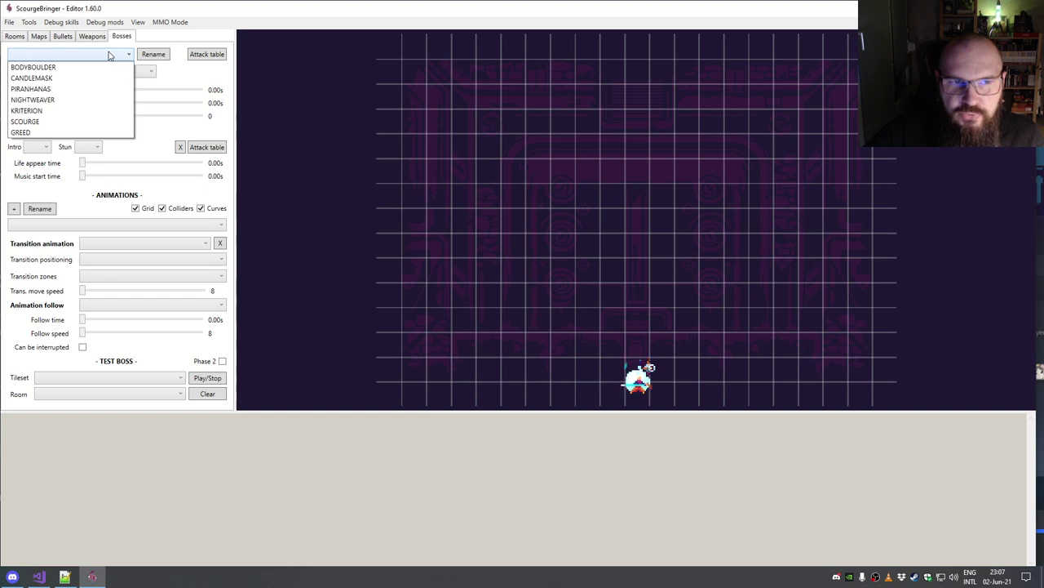
left_click(104, 65)
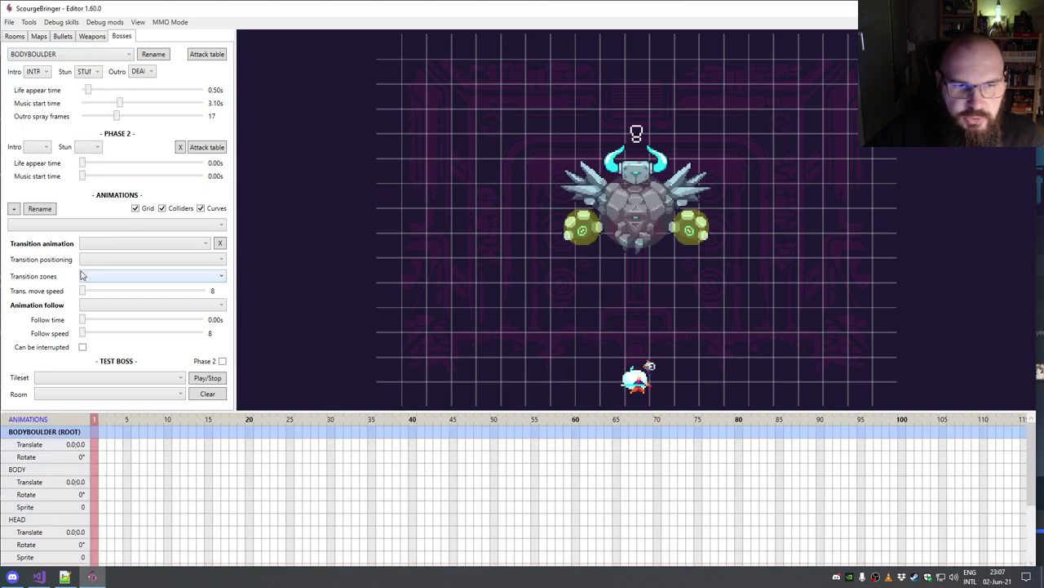
left_click(94, 56)
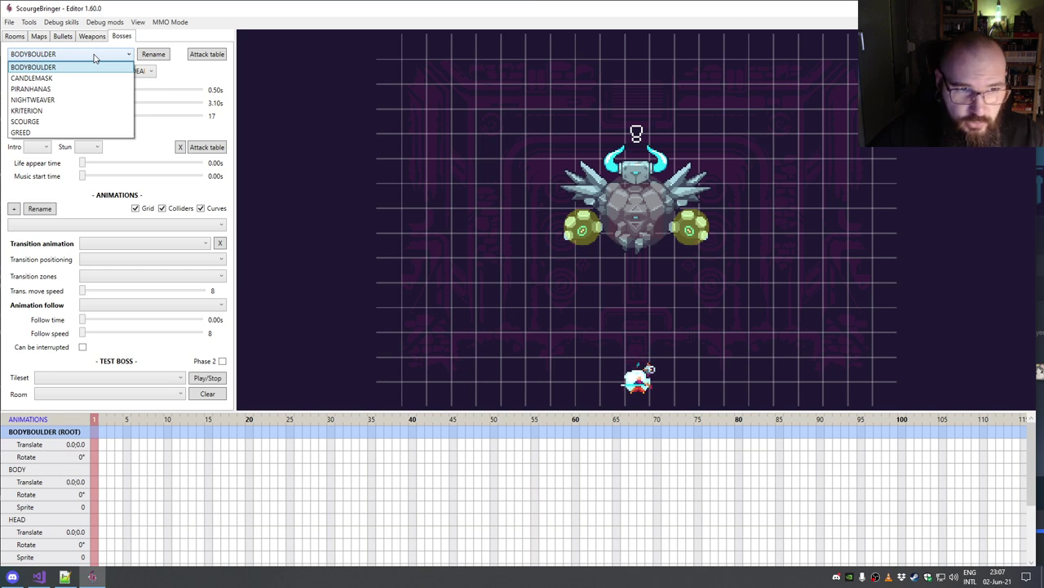
left_click(45, 68)
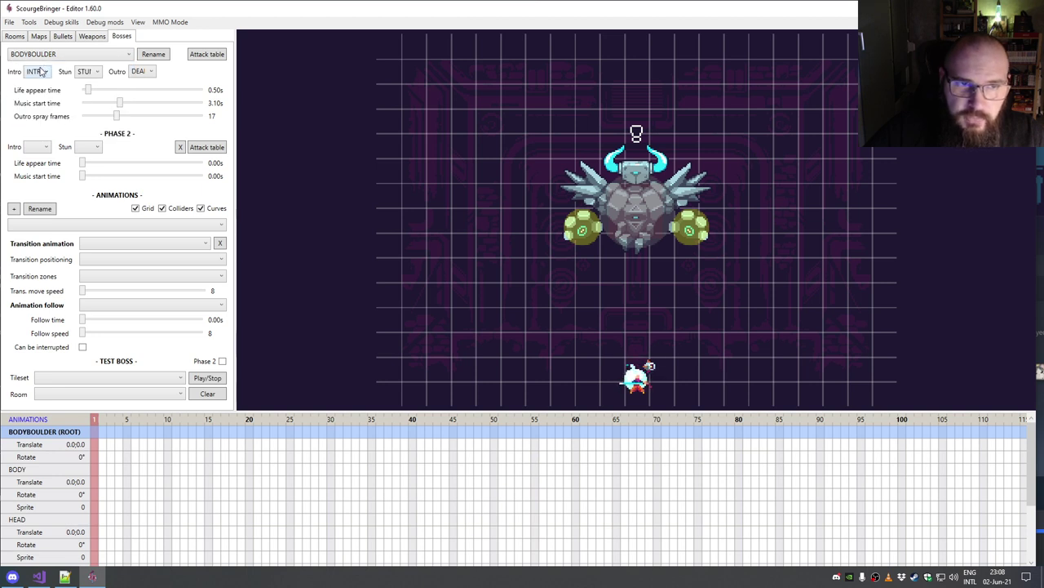
Step: Scrub through BODYBOULDER's timeline, look over its body part tracks, and return to frame 1 on the root track
left_click(534, 482)
left_click(124, 469)
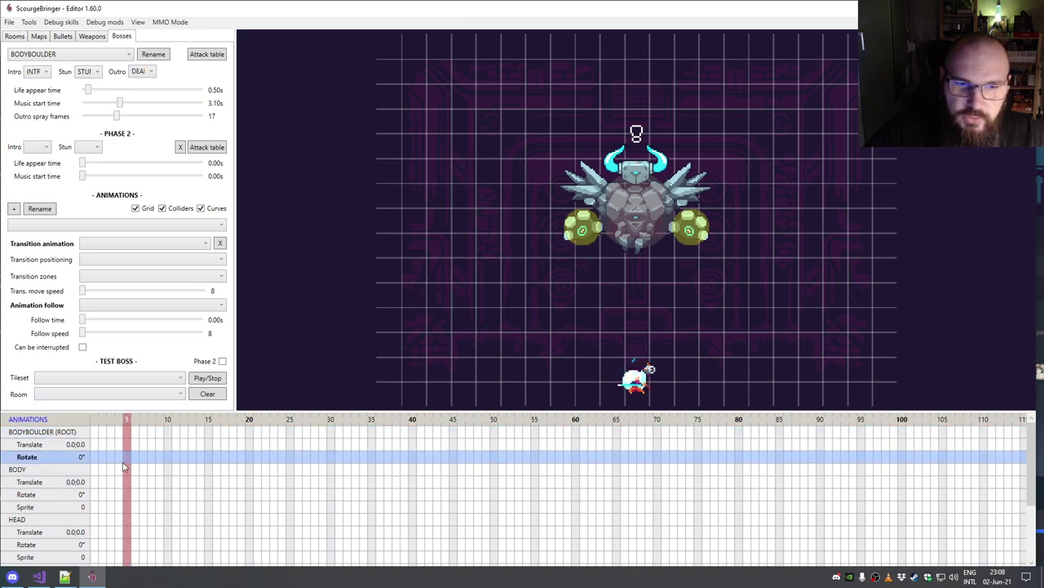
left_click(591, 469)
mouse_move(614, 473)
left_mouse_down()
mouse_move(224, 466)
mouse_move(104, 445)
mouse_move(305, 436)
mouse_move(943, 448)
mouse_move(608, 434)
mouse_move(89, 439)
left_mouse_up()
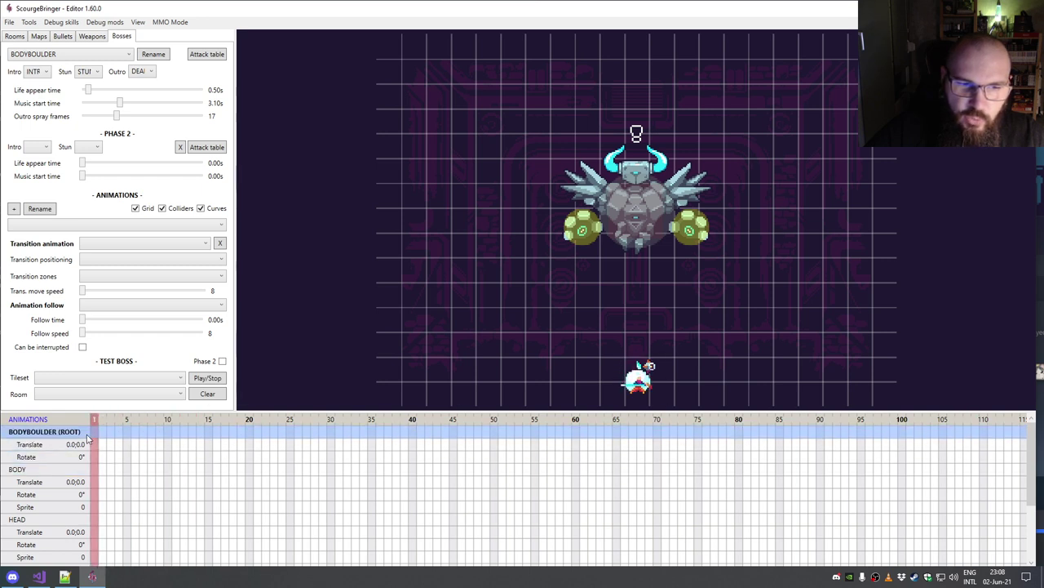
scroll(127, 456, "down", 3)
scroll(128, 454, "up", 3)
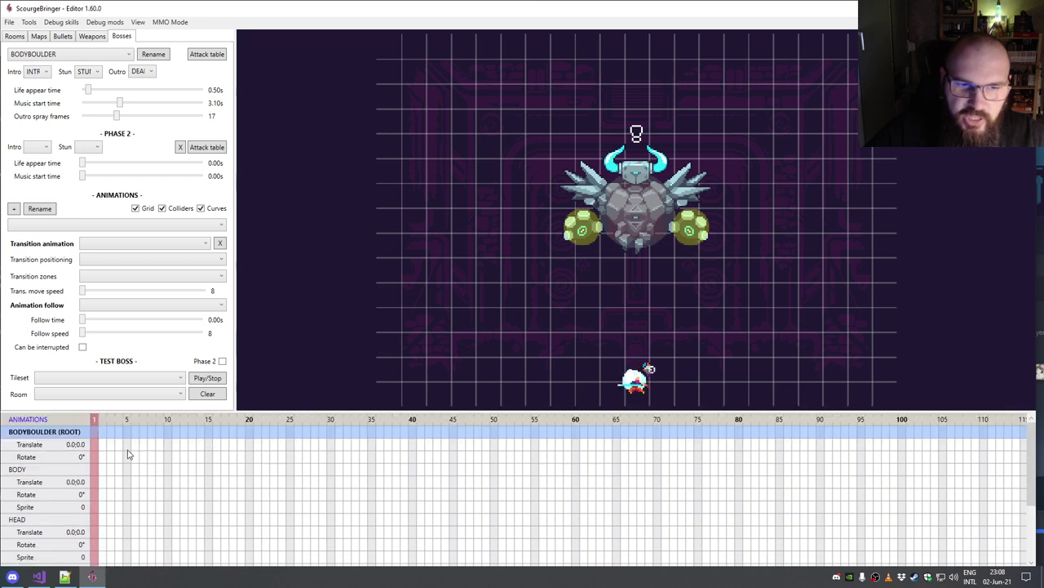
mouse_move(101, 436)
left_mouse_down()
mouse_move(795, 434)
mouse_move(95, 439)
left_mouse_up()
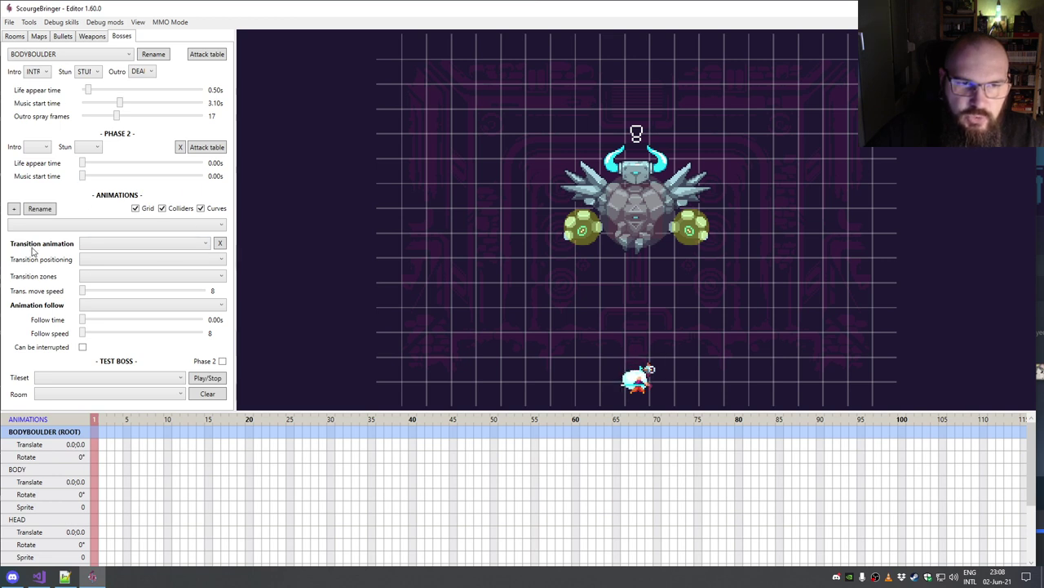
Step: Load BODYBOULDER's IDLE animation, scrub through its keyframes, and play it from frame 1
left_click(74, 227)
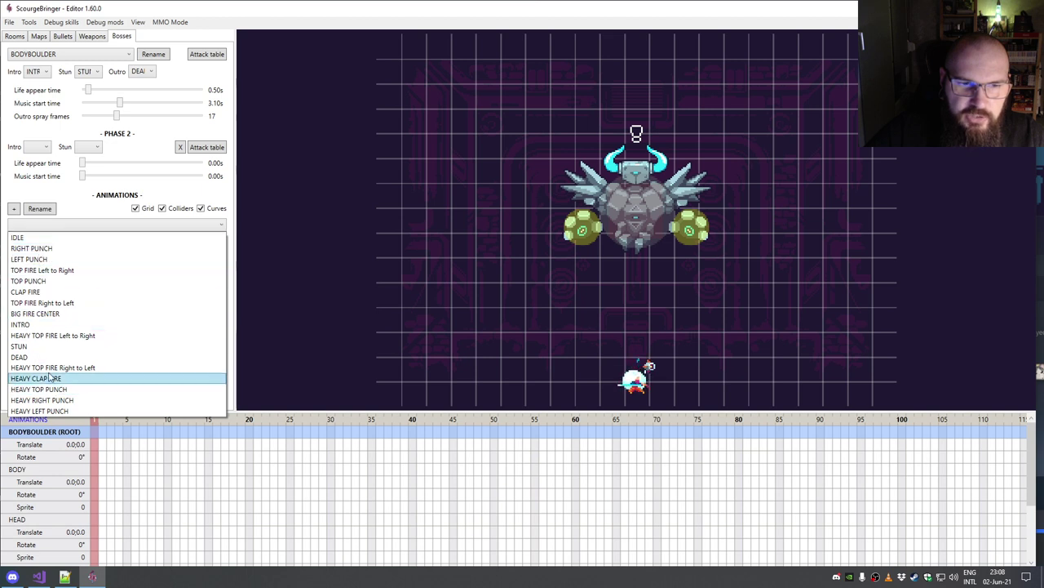
left_click(36, 236)
left_click(97, 446)
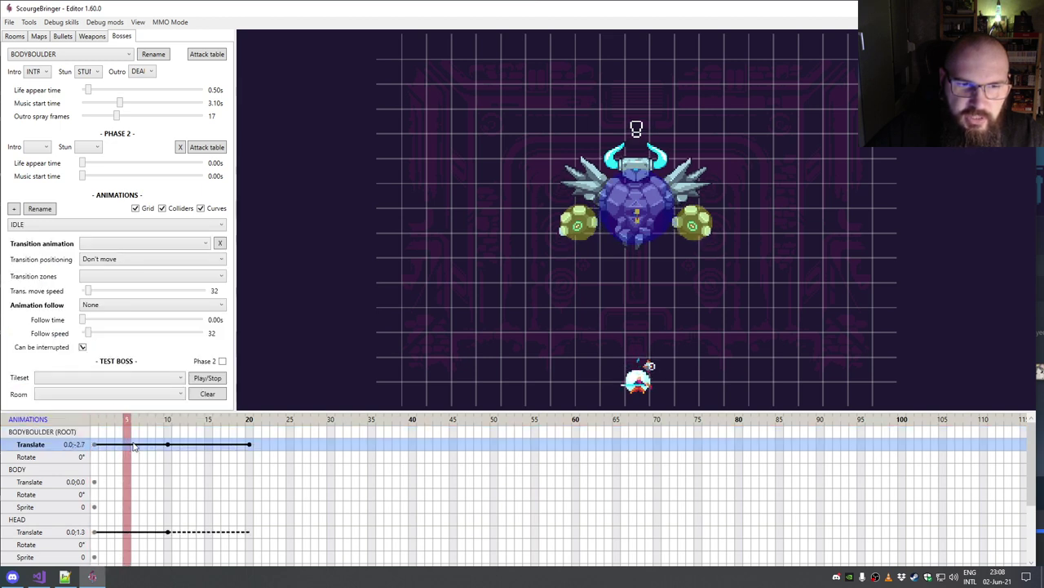
left_click(197, 459)
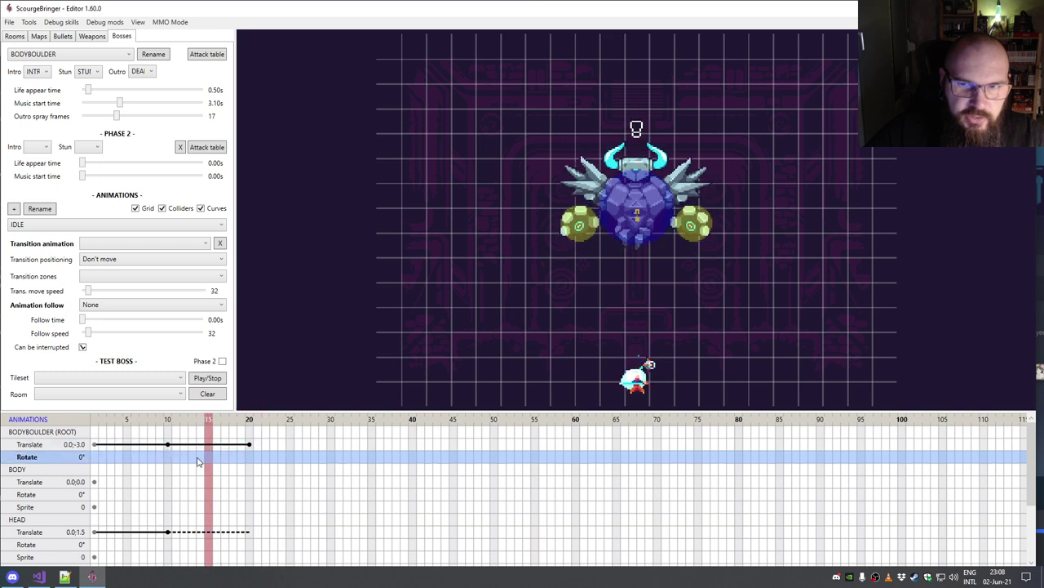
left_click(94, 457)
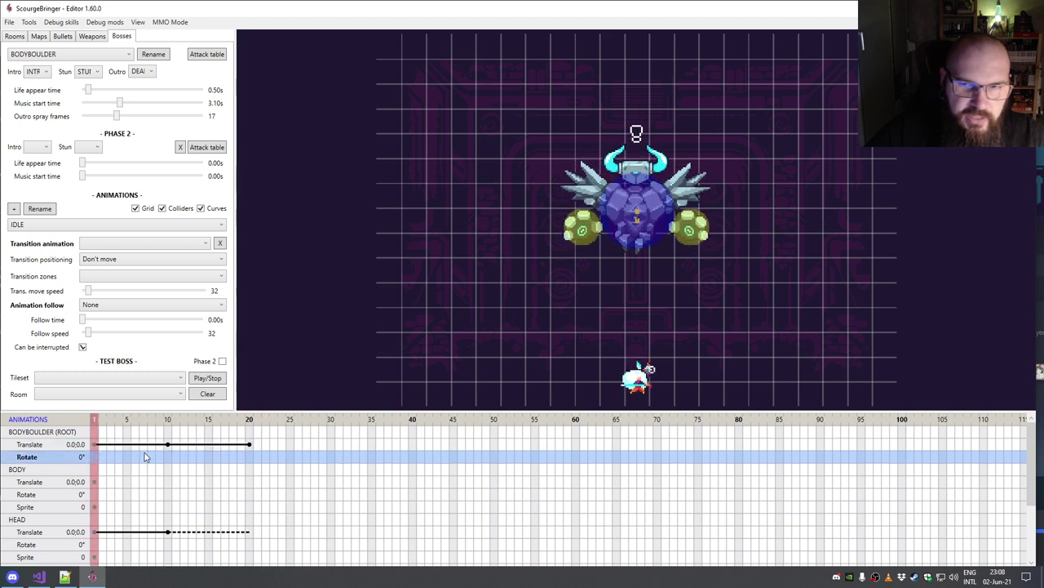
key("space")
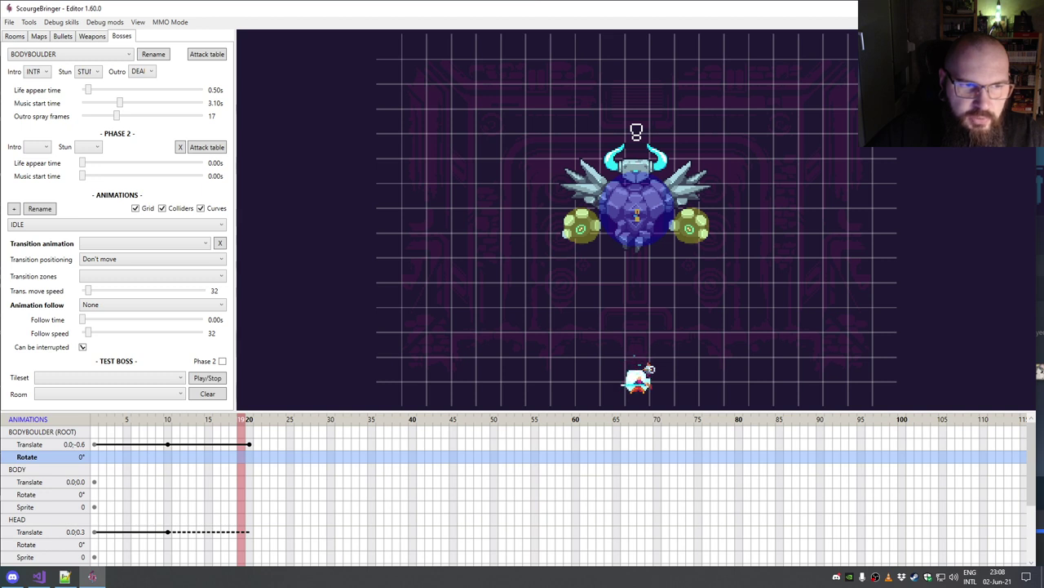
Step: Return to the weapon editor, add a new emitter, and select 165. Emitter at the end of the weapons list
left_click(91, 36)
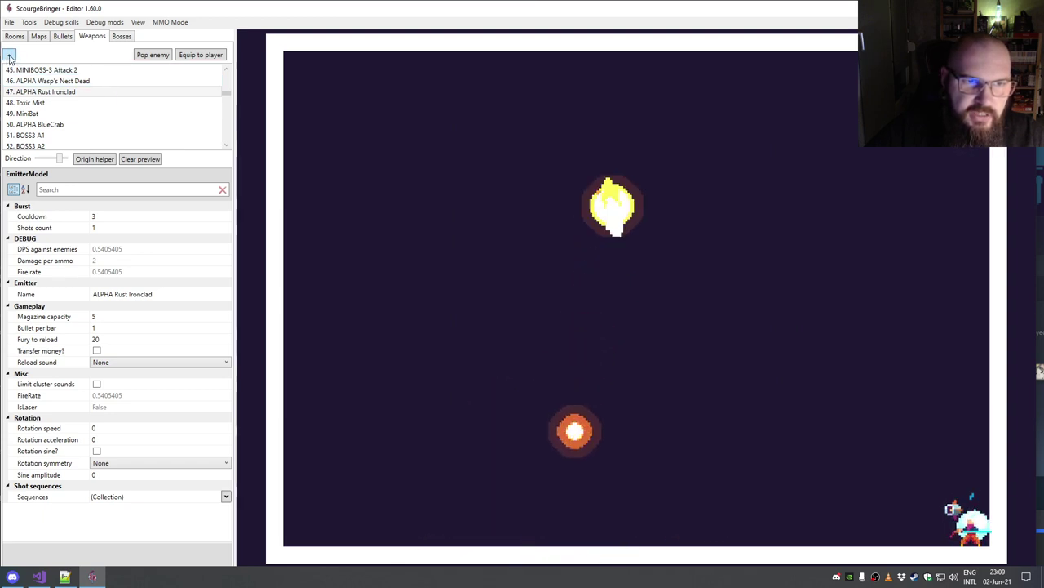
left_click_drag(226, 93, 226, 147)
left_click(28, 136)
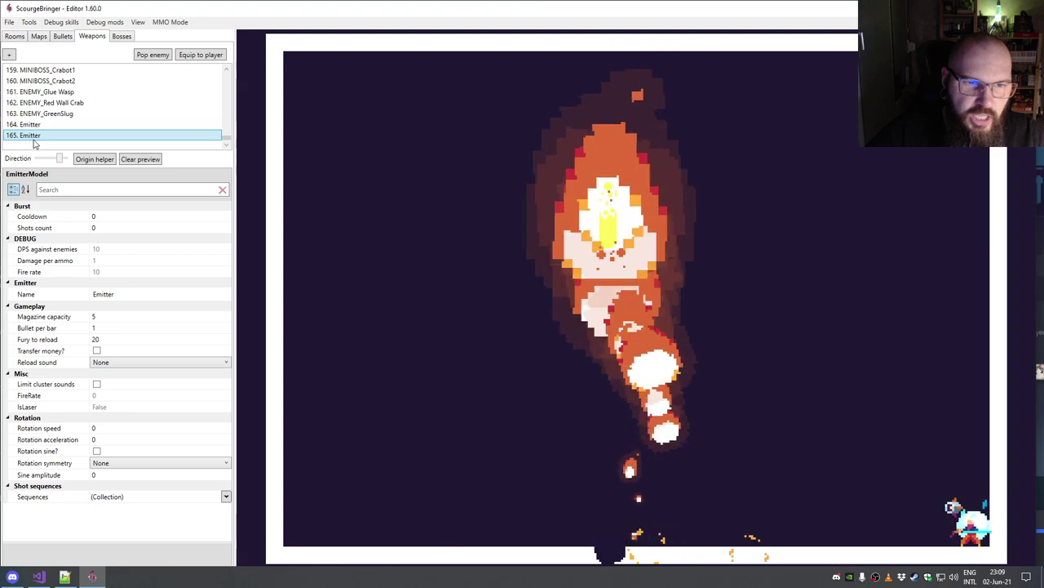
Step: Rename the selected emitter as My new weapon
left_click(38, 295)
double_click(38, 295)
type("My new")
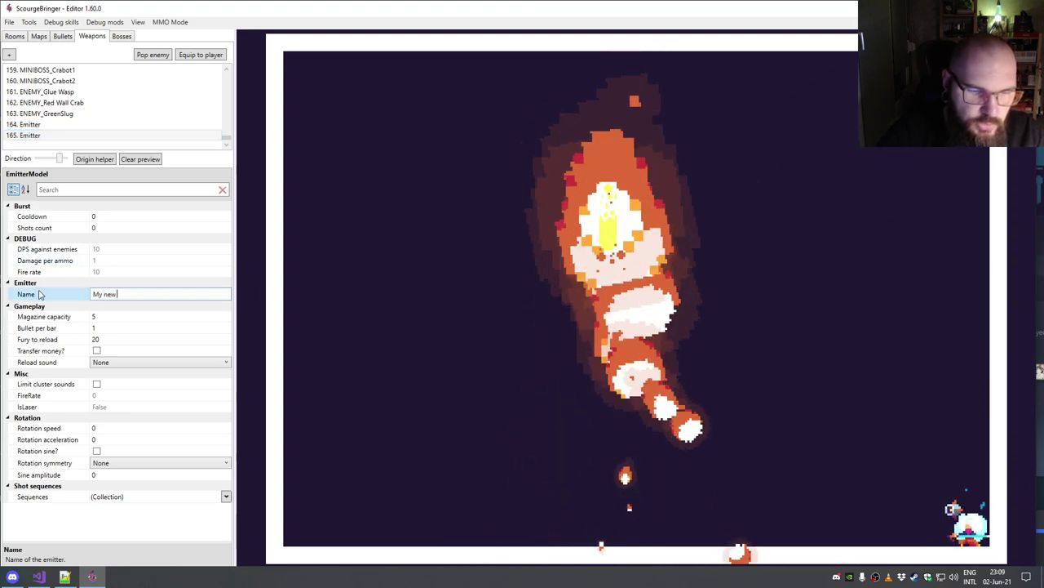
type(" weapon")
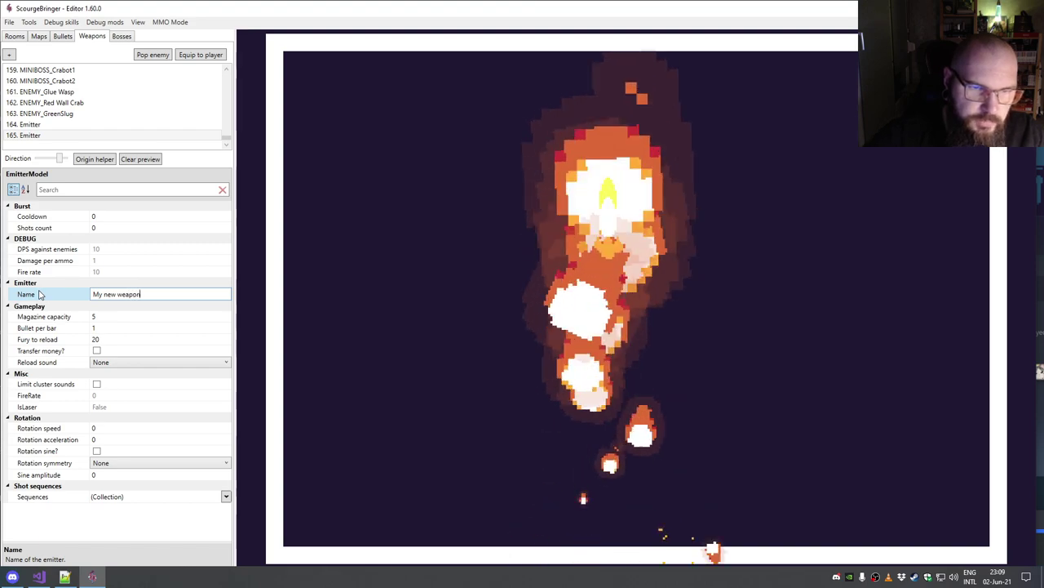
left_click(38, 317)
left_click(132, 298)
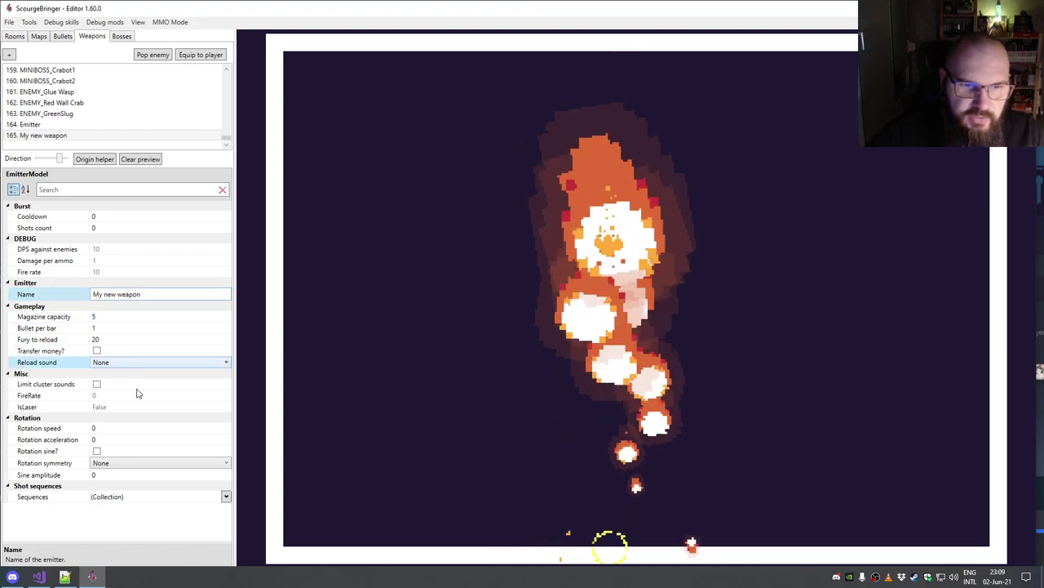
Step: Set the bullet model of My new weapon's shot to 3. MiniBoss PulpitDemon Right in its shot sequence
left_click(212, 499)
left_click(226, 496)
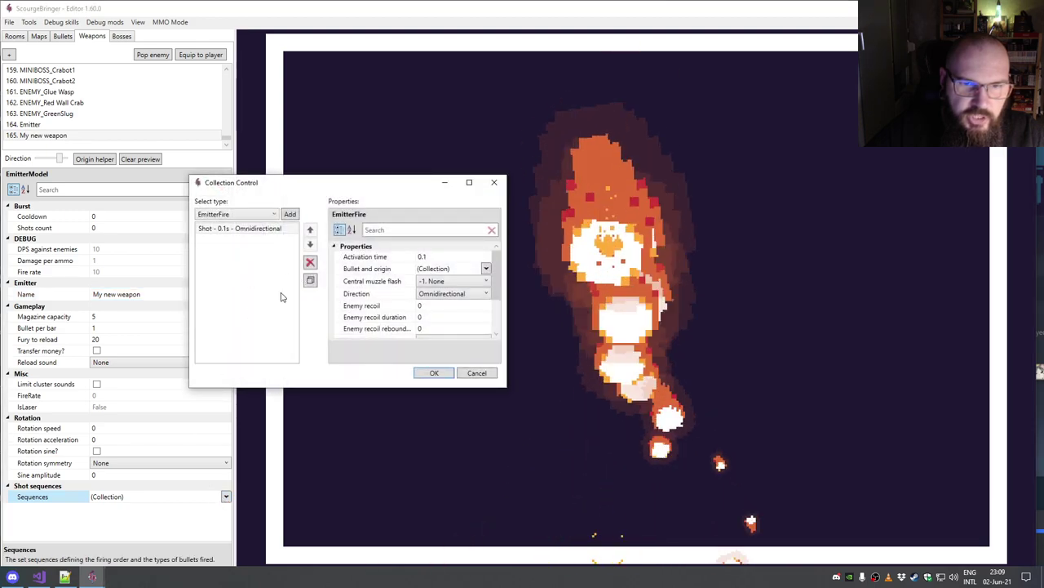
left_click(453, 269)
left_click(487, 269)
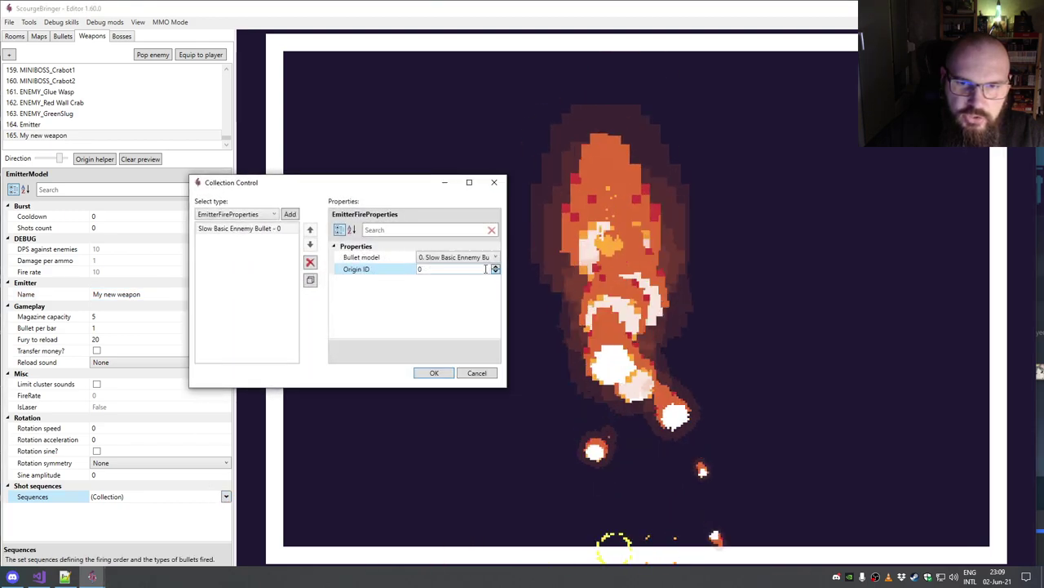
left_click(469, 257)
left_click(470, 257)
left_click(467, 258)
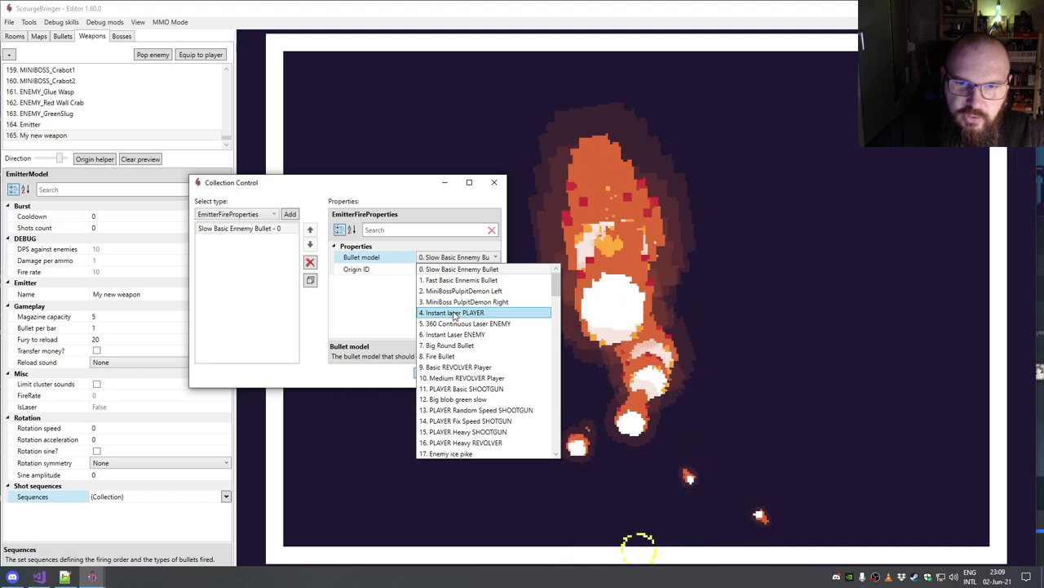
left_click(455, 304)
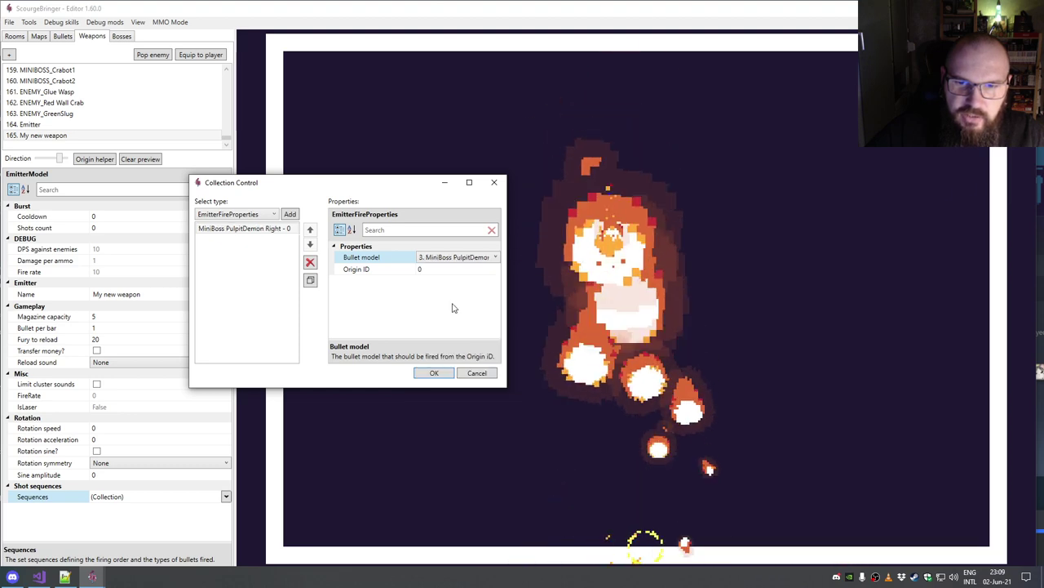
left_click(434, 373)
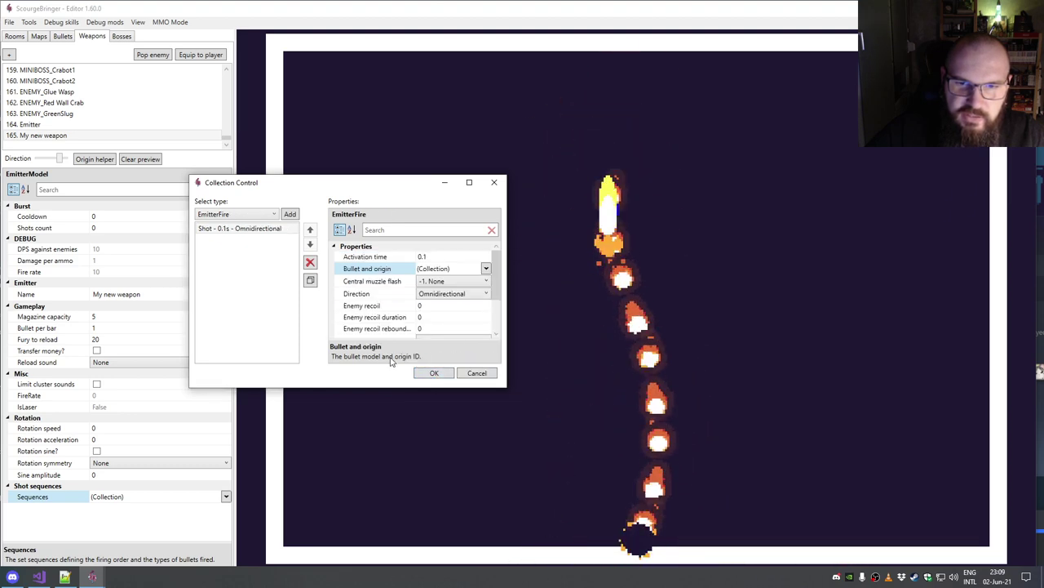
Step: Set the activation time of My new weapon's omnidirectional shot to 0.5 seconds and accept the shot sequence
left_click(445, 257)
type("0.5")
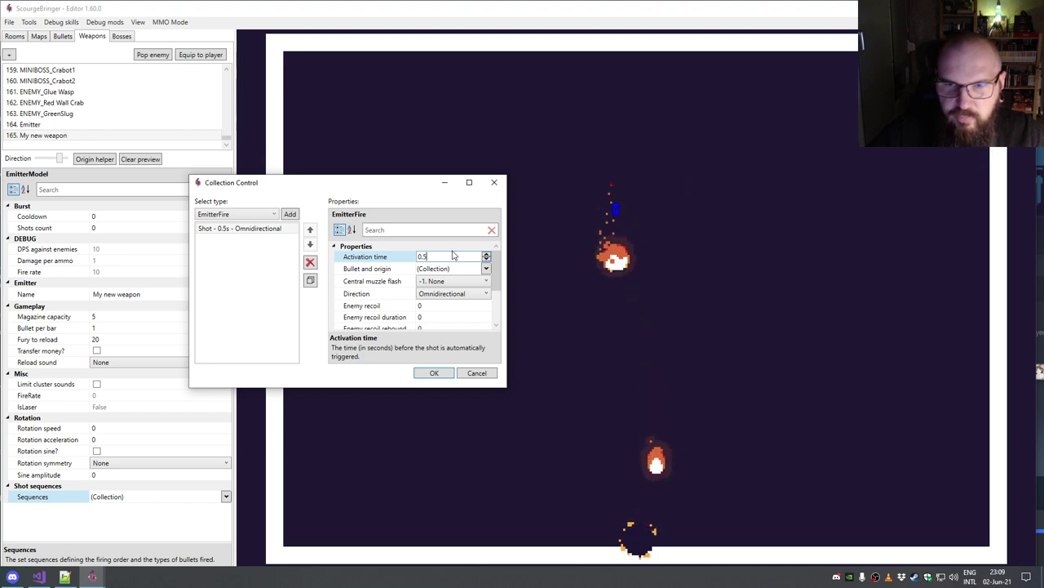
left_click(437, 372)
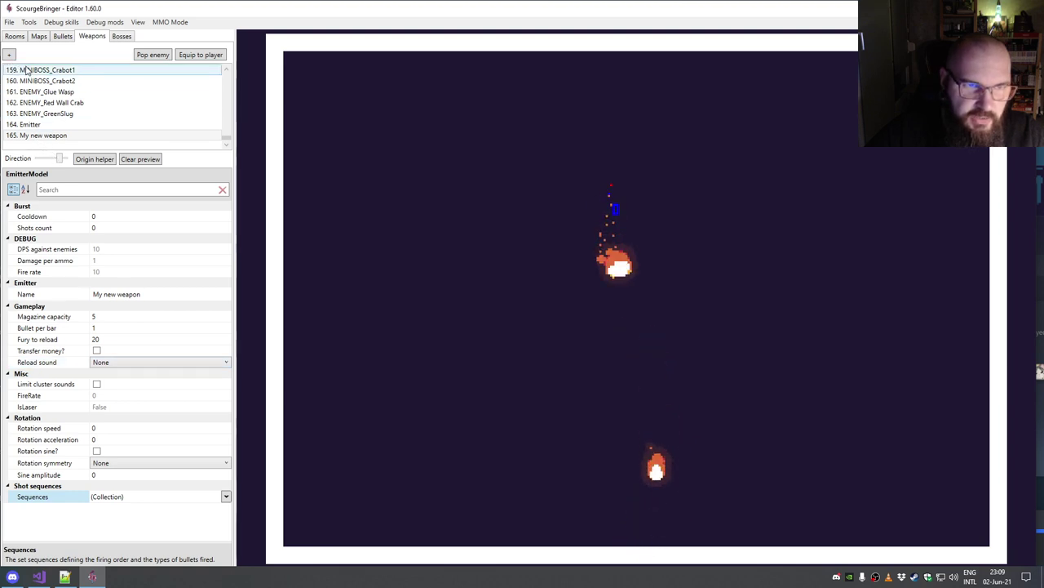
Step: Show the bullet models and select the last entry, 128. Bullet
left_click(64, 37)
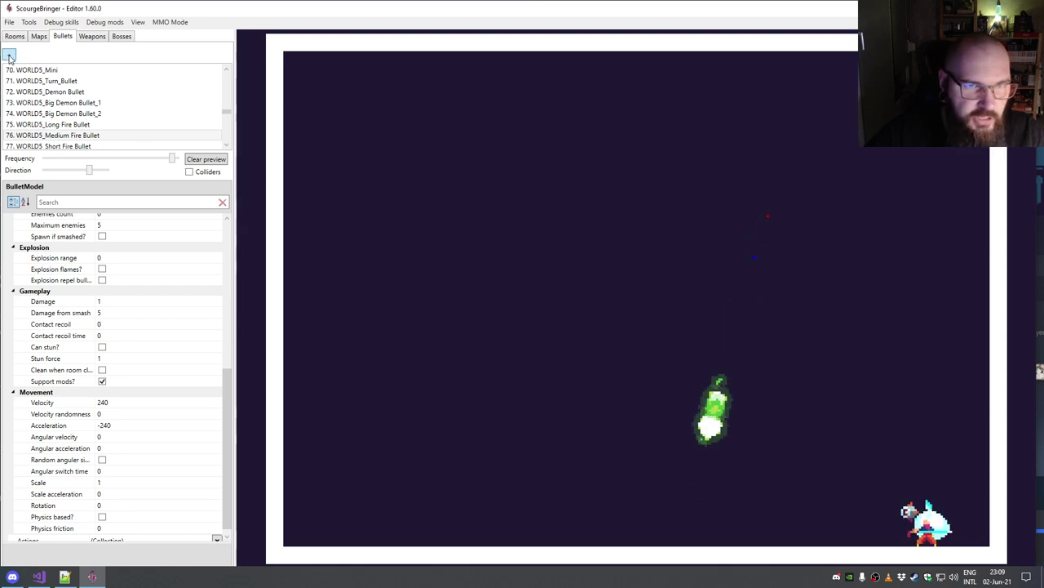
scroll(200, 111, "down", 10)
left_click(58, 136)
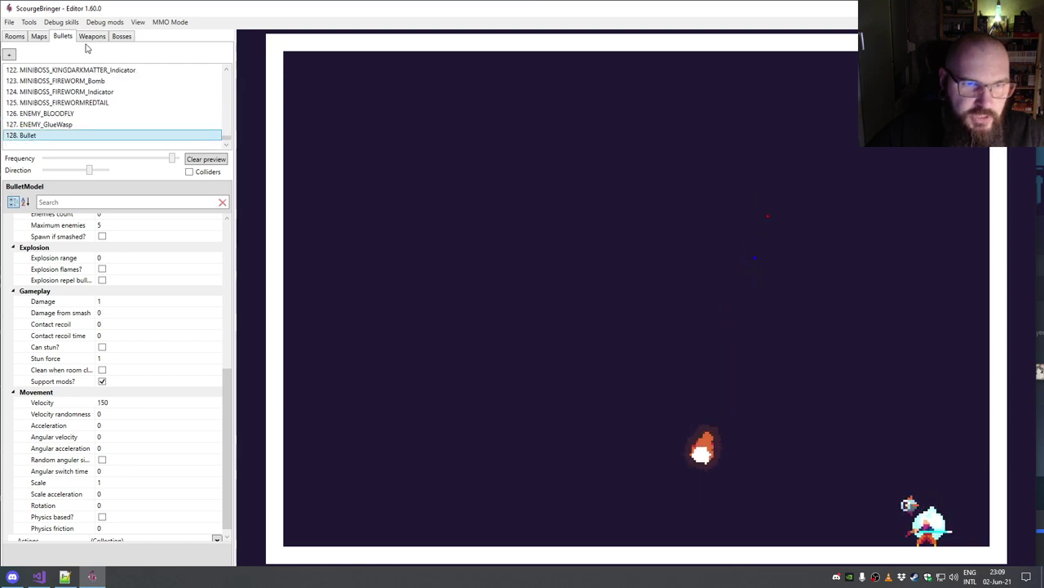
Step: Assign 128. Bullet as the bullet model of My new weapon's shot and accept the shot sequence
left_click(92, 37)
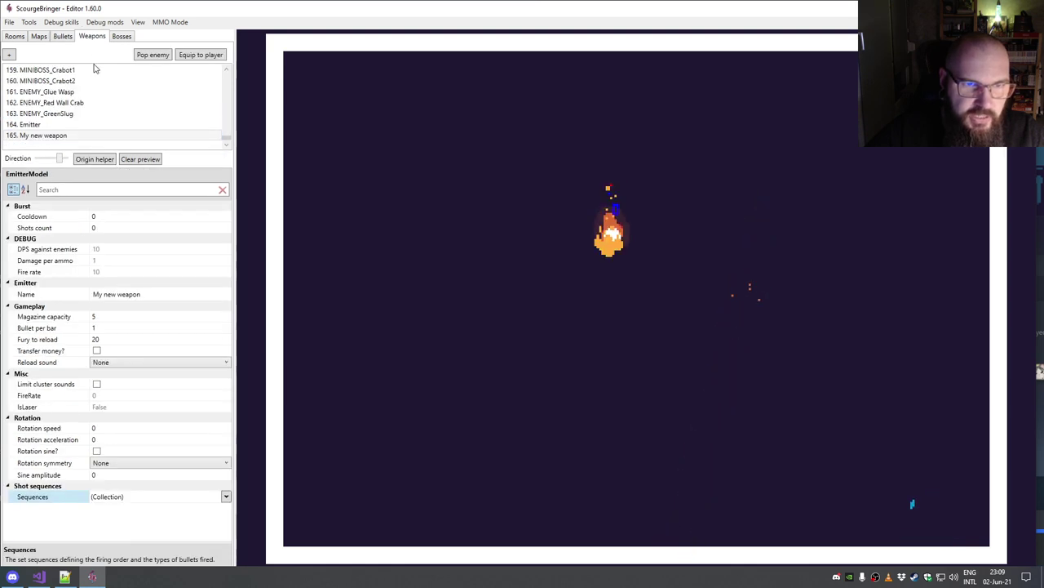
left_click(226, 496)
left_click(478, 270)
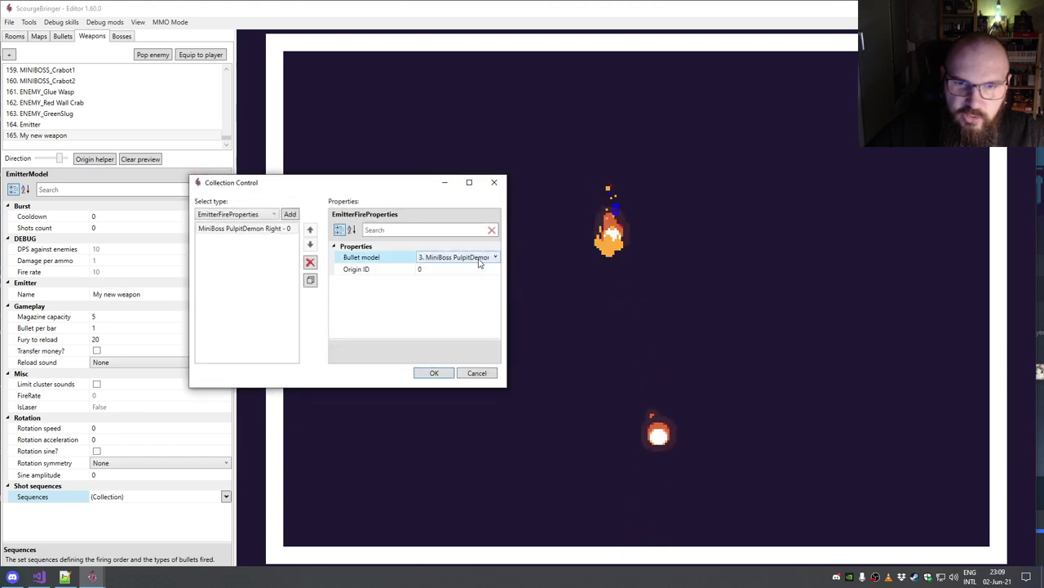
left_click(480, 258)
left_click_drag(556, 276, 556, 468)
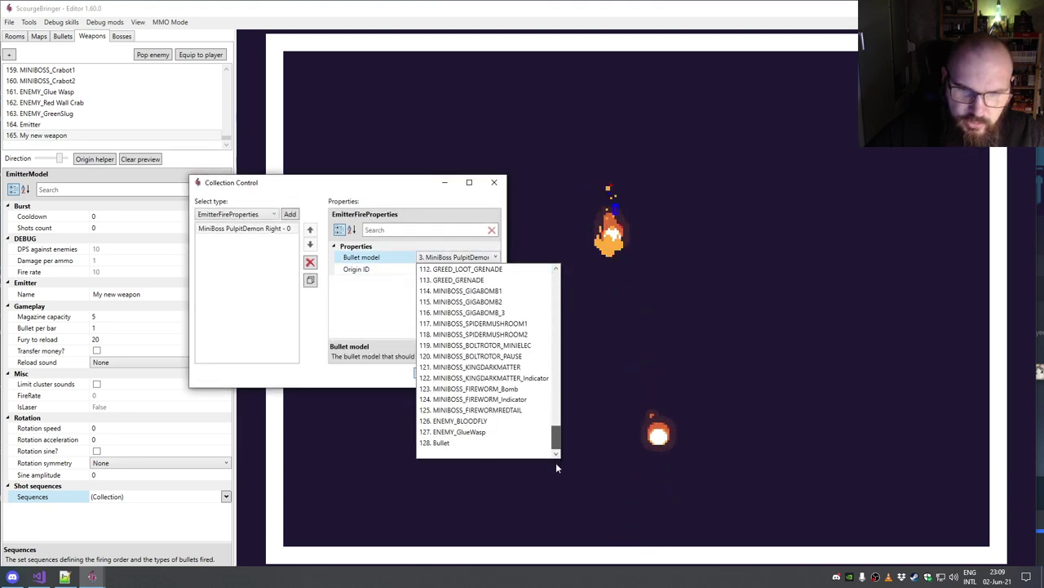
left_click(437, 445)
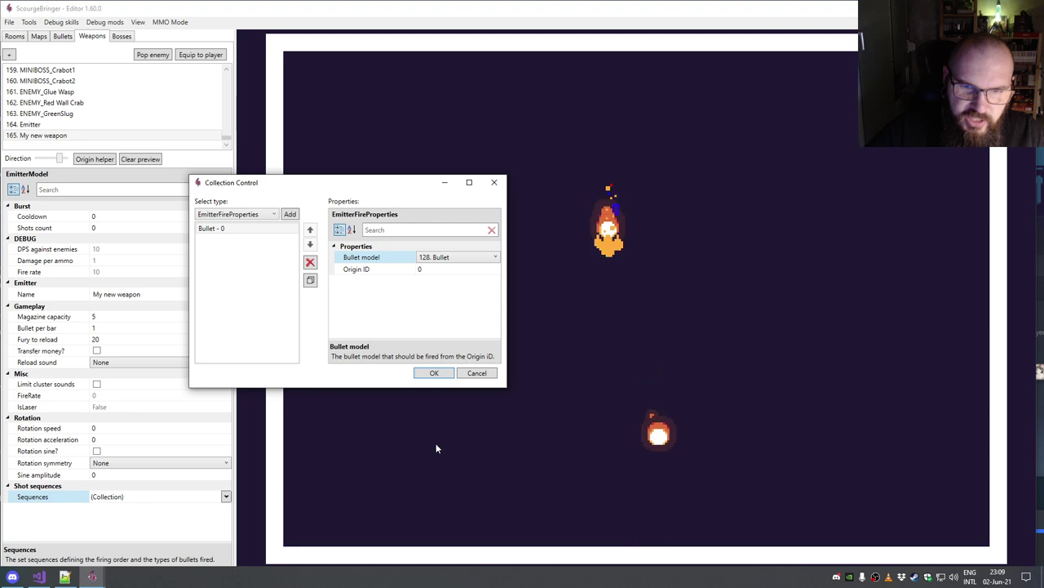
left_click(433, 373)
left_click(433, 372)
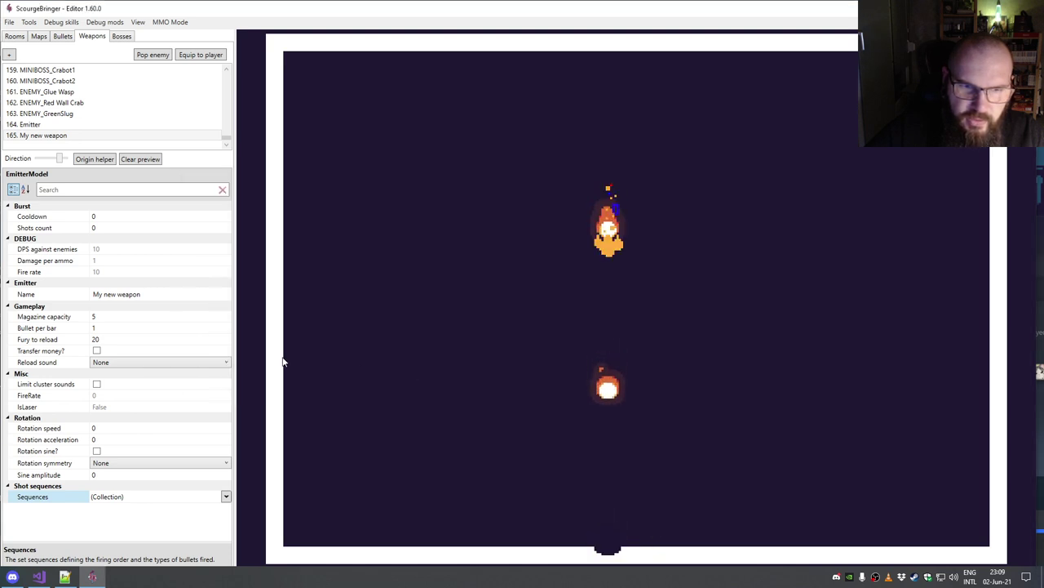
Step: Review the properties of 128. Bullet, examining its time to live and the available bullet sprites
left_click(63, 36)
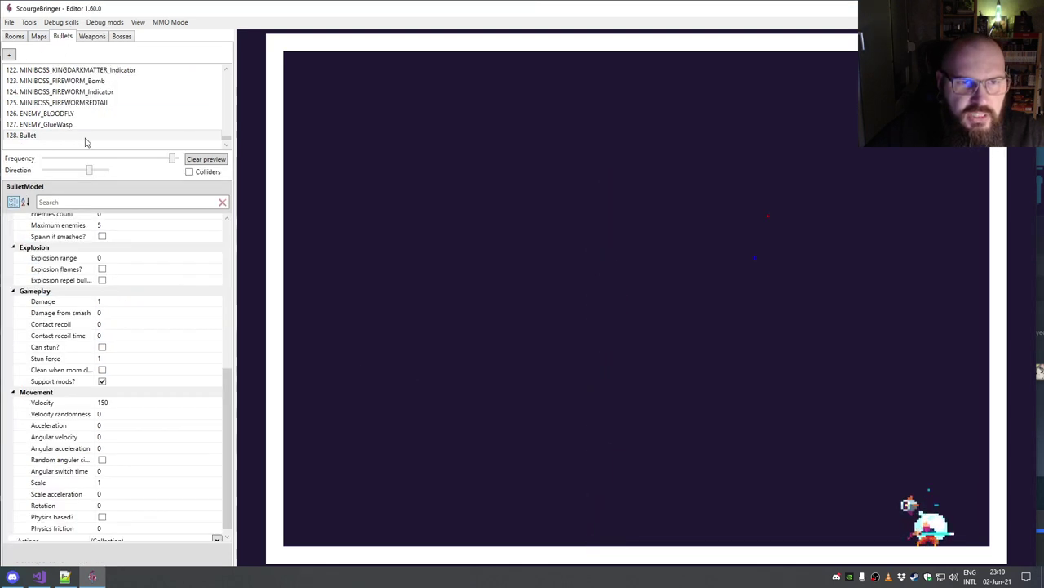
scroll(159, 254, "up", 8)
left_click(177, 253)
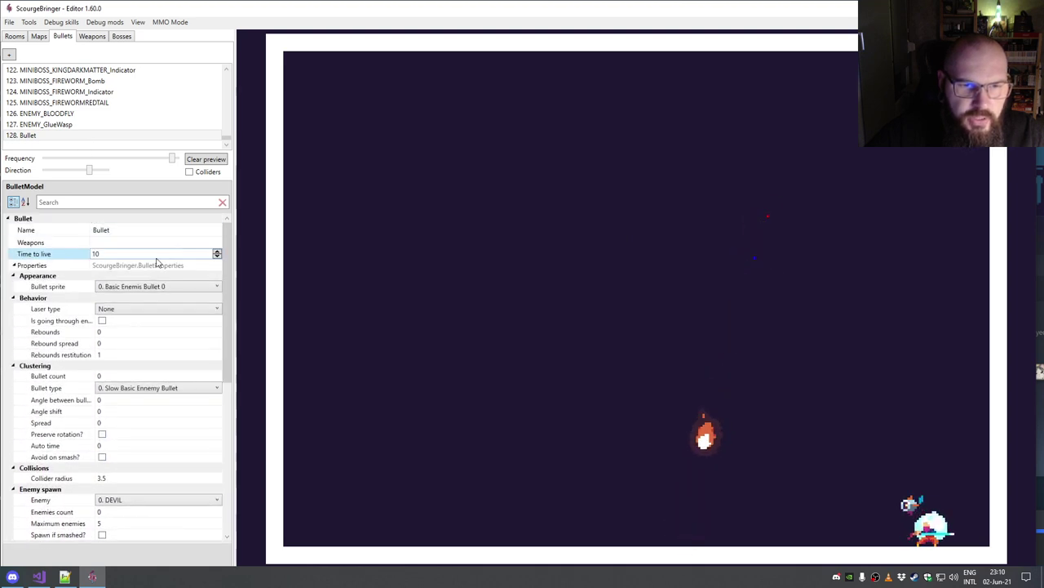
left_click(48, 286)
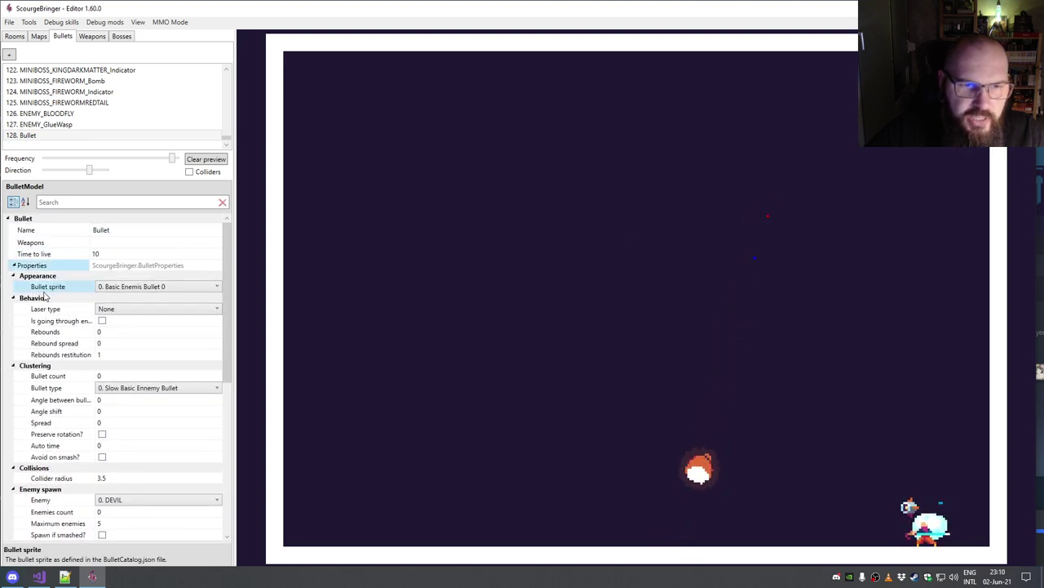
left_click(134, 288)
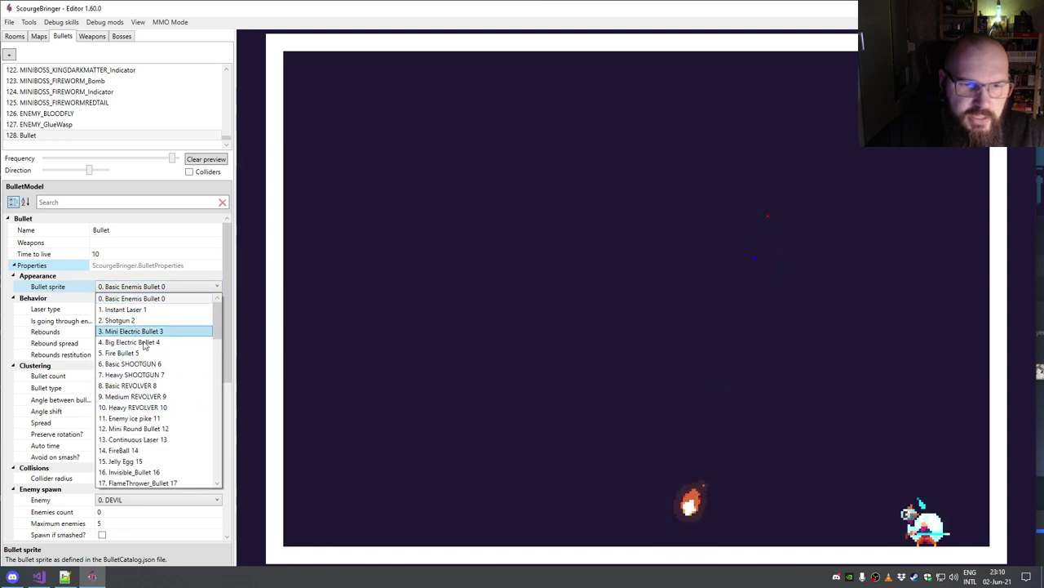
left_click(104, 288)
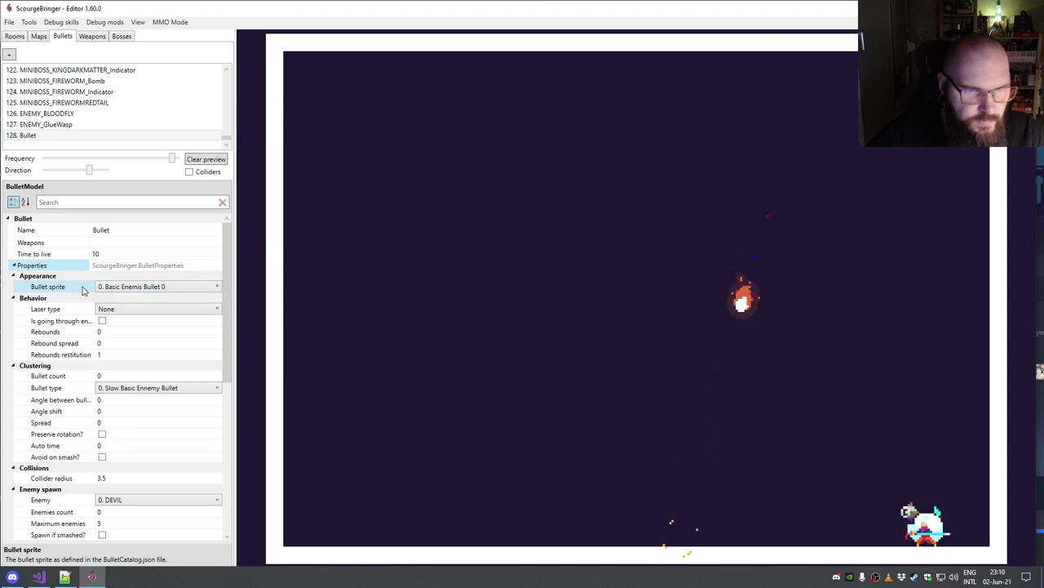
left_click(155, 287)
left_click(155, 286)
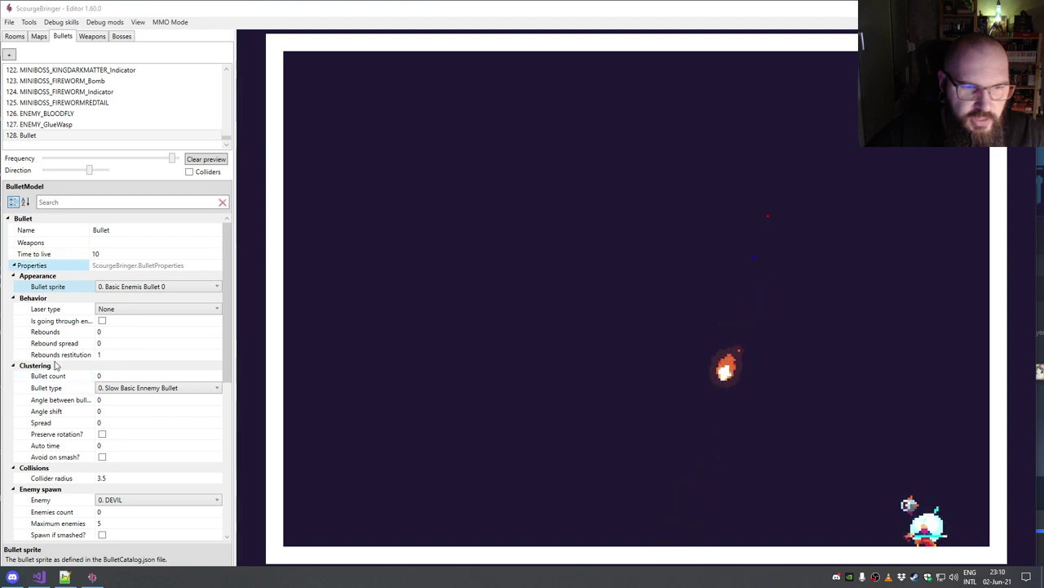
left_click(155, 286)
left_click(155, 286)
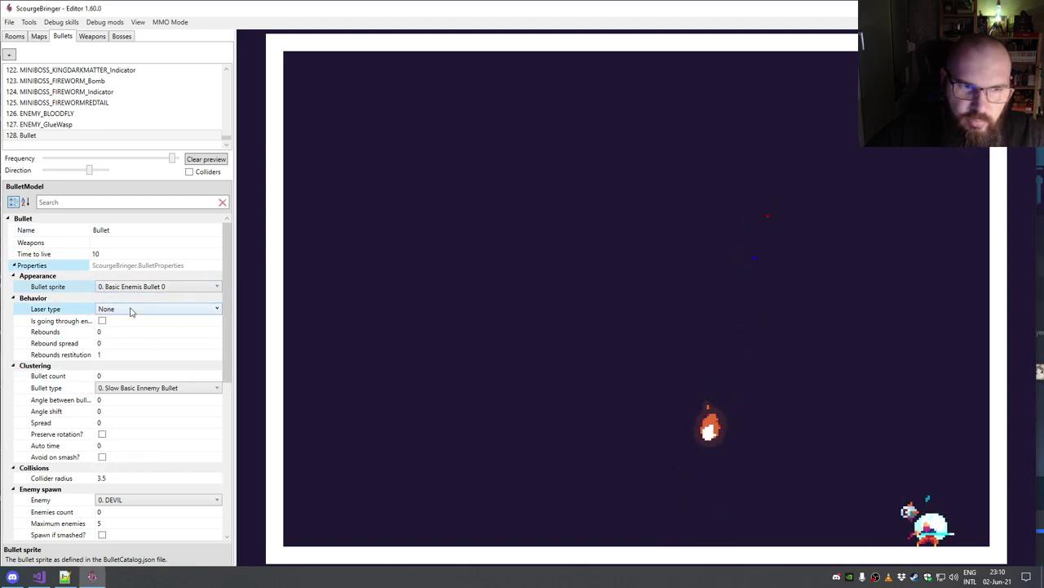
Step: Preview the existing player weapons, including Heavy Laser, Rapid Laser, Pusle Laser and Mini Nuke
left_click(92, 35)
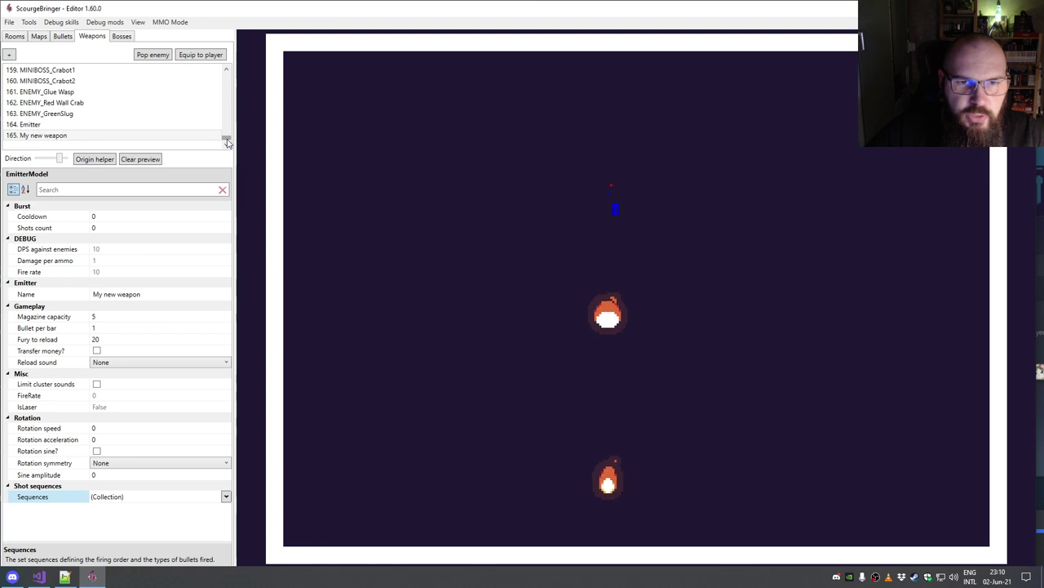
left_click_drag(227, 140, 225, 126)
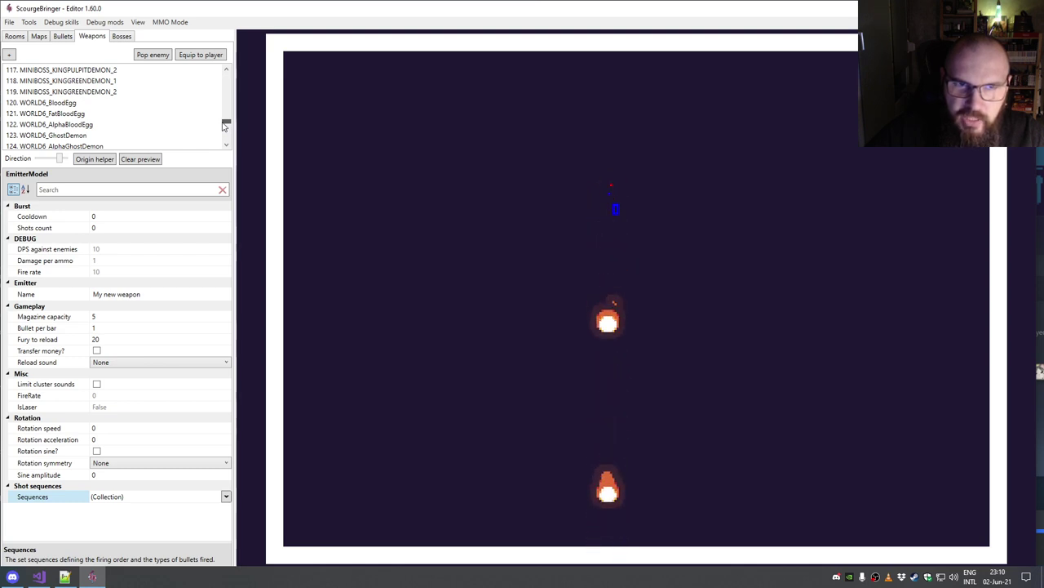
left_click_drag(226, 126, 226, 103)
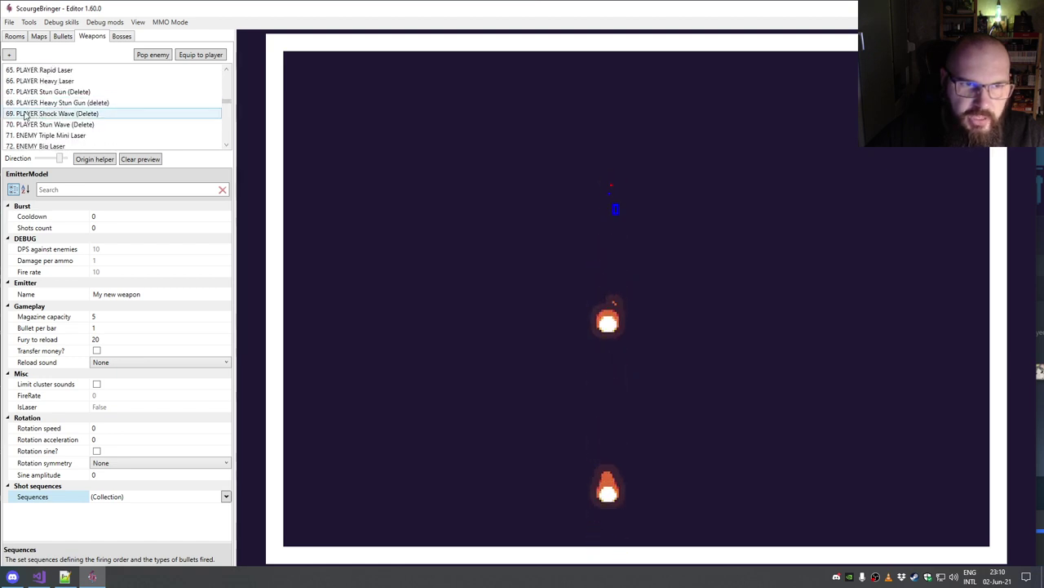
left_click(26, 82)
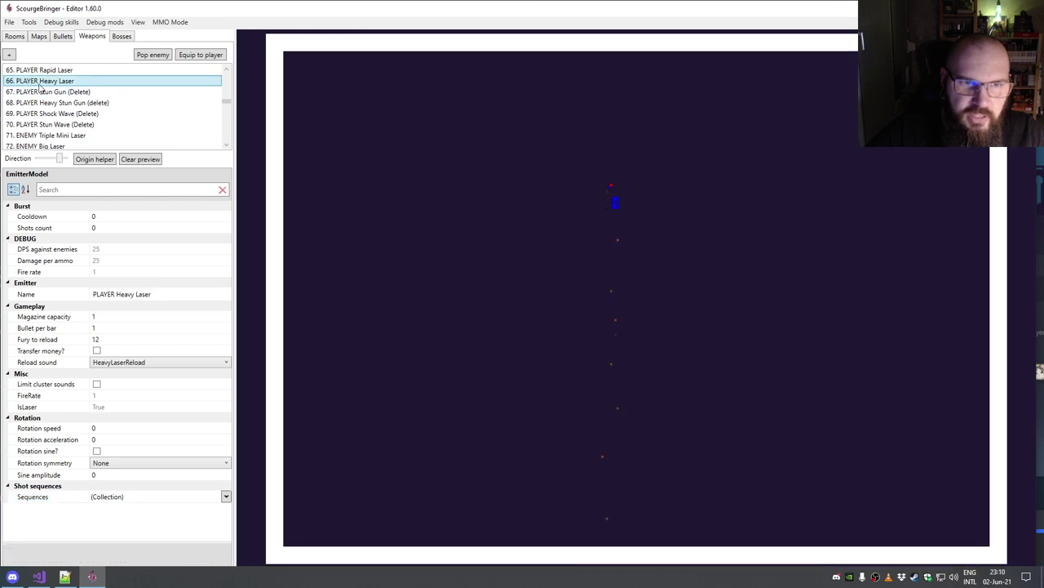
left_click(37, 71)
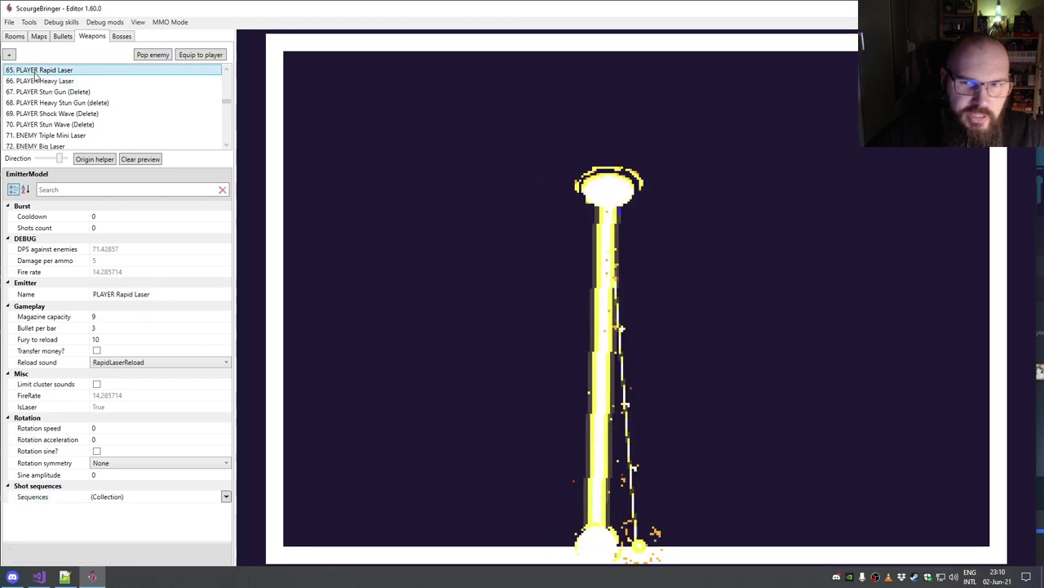
left_click(227, 70)
left_click(227, 70)
left_click(227, 70)
left_click(91, 92)
left_click(78, 82)
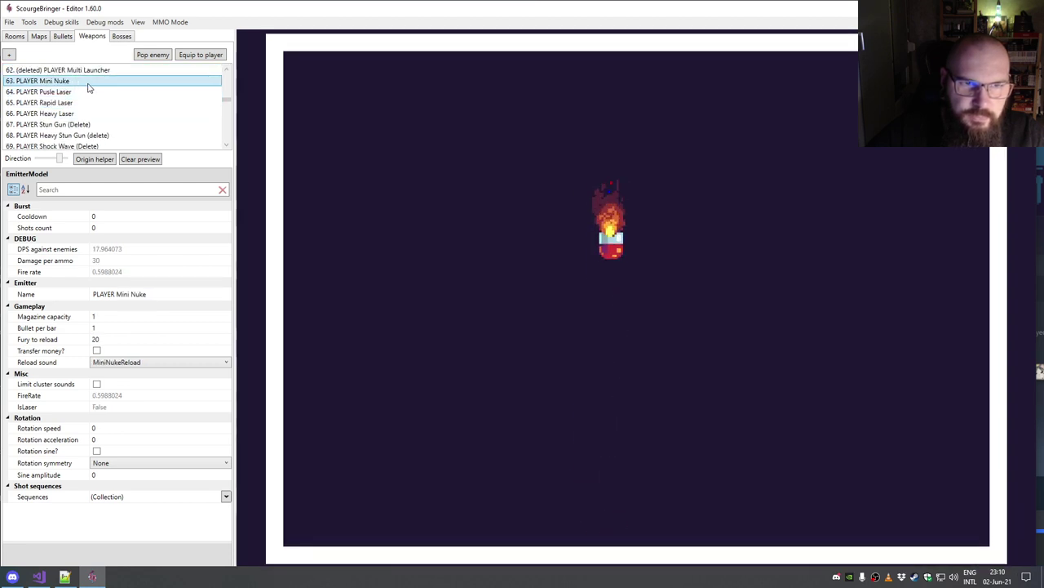
left_click(77, 103)
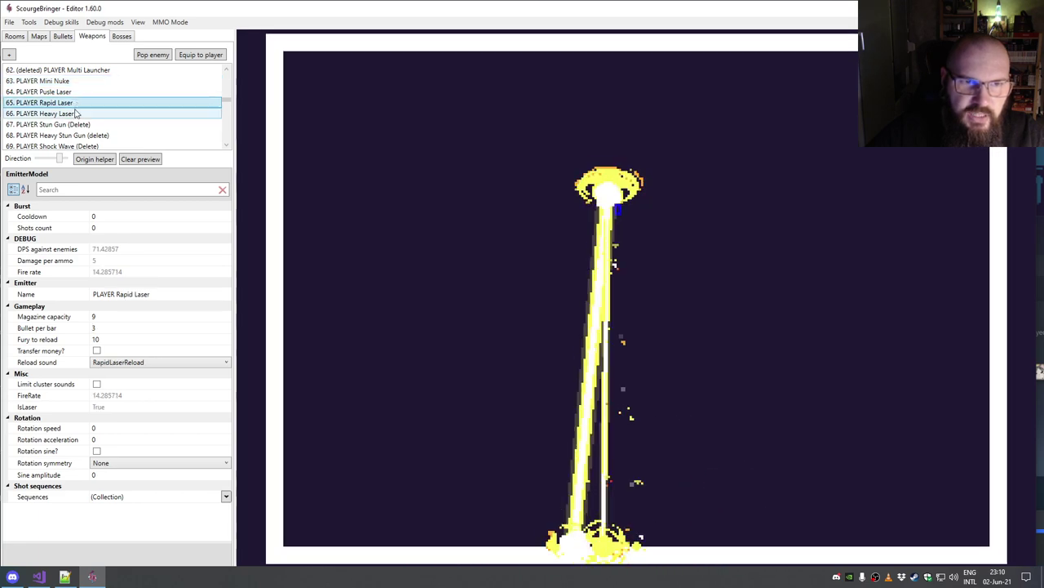
left_click(76, 114)
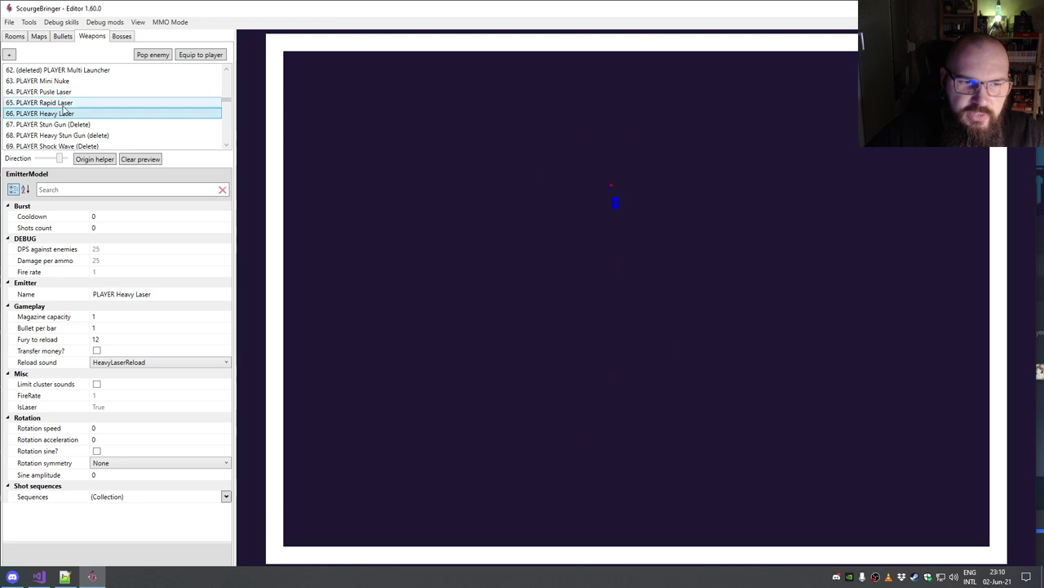
left_click_drag(227, 104, 227, 141)
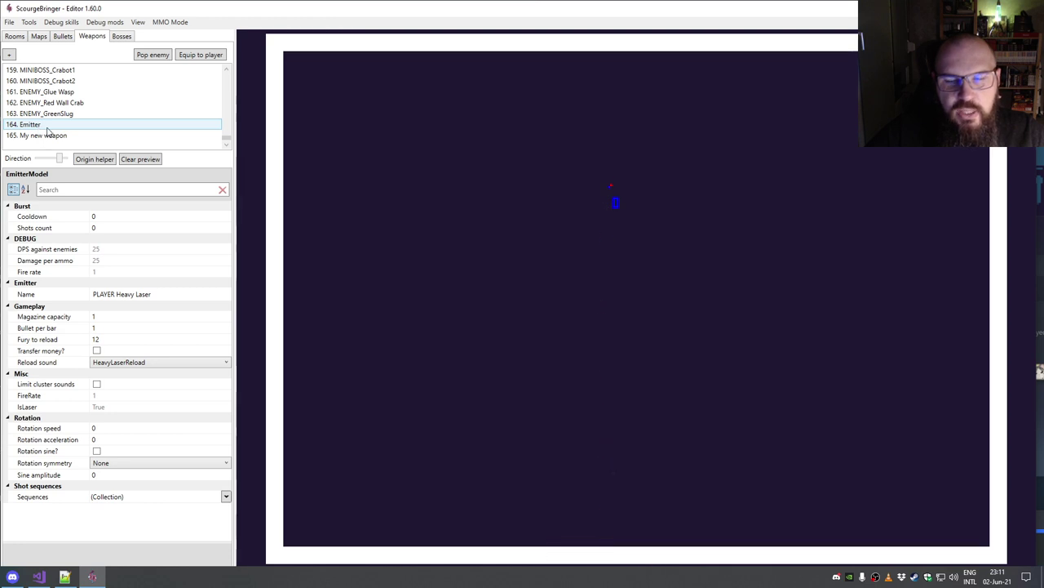
left_click_drag(226, 140, 231, 101)
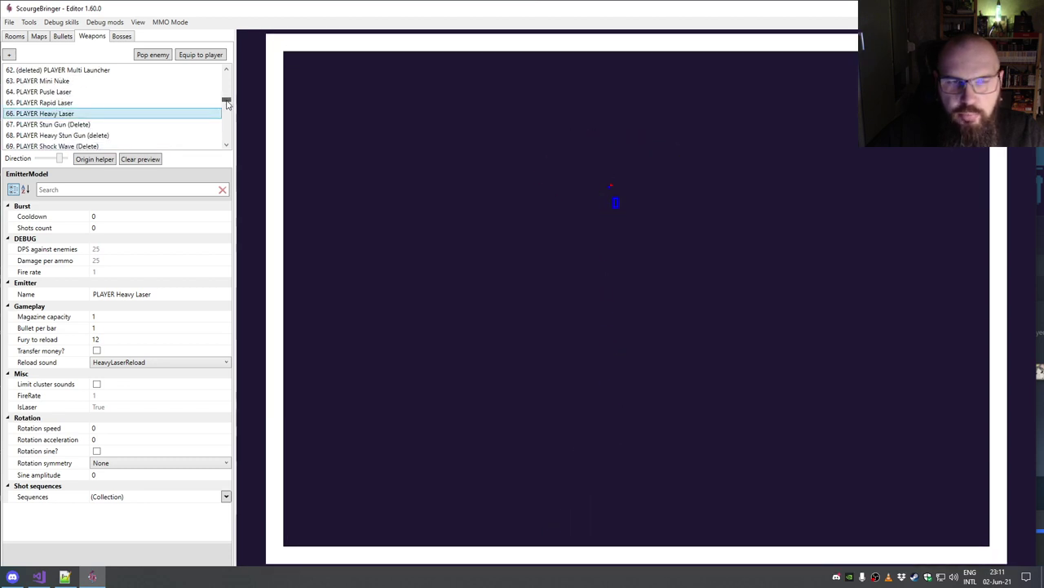
left_click_drag(227, 102, 227, 139)
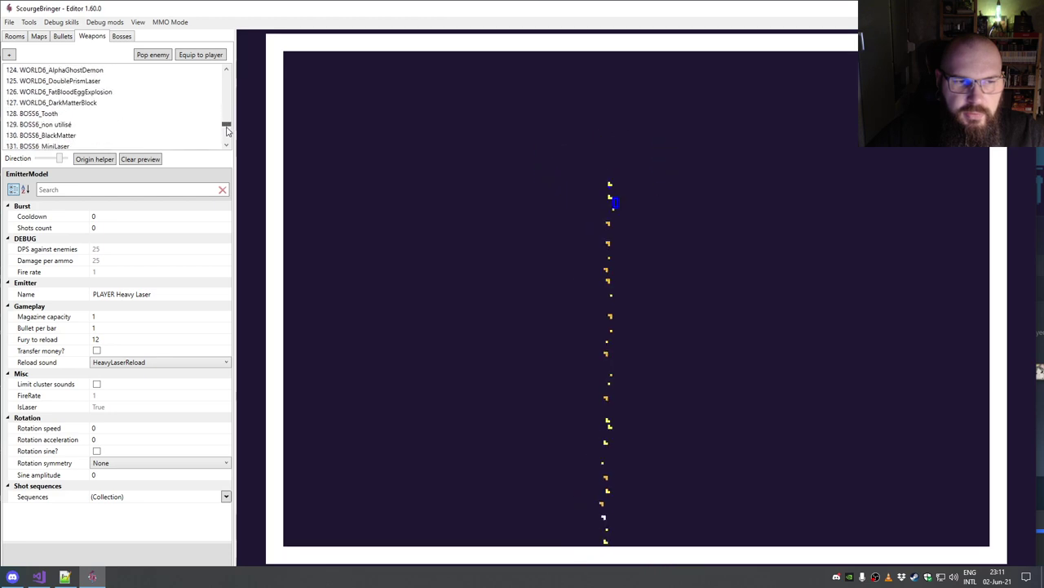
Step: Bring up the boss editor and look over the available file and saving commands
left_click(121, 36)
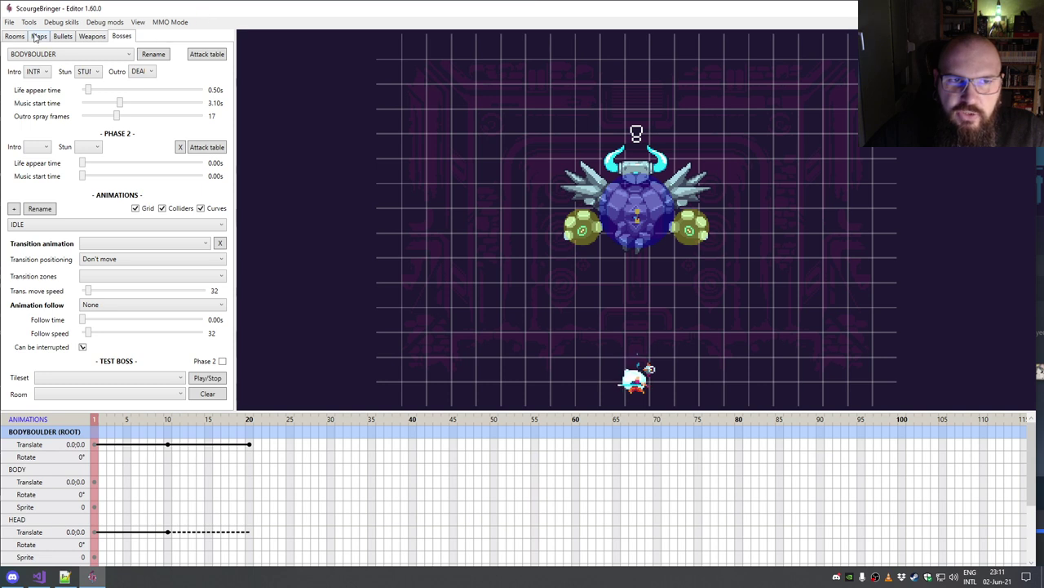
left_click(9, 23)
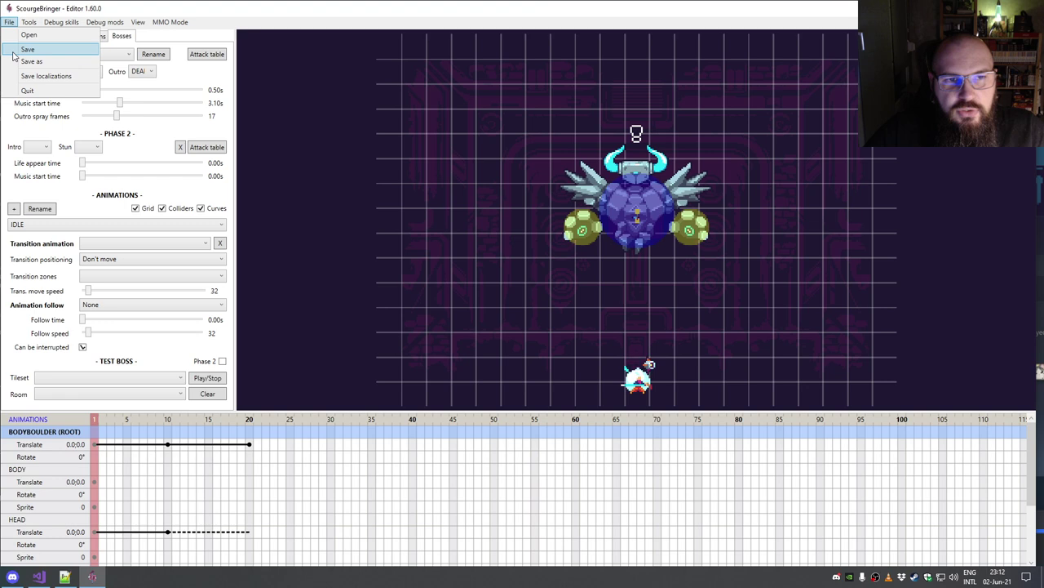
left_click(59, 11)
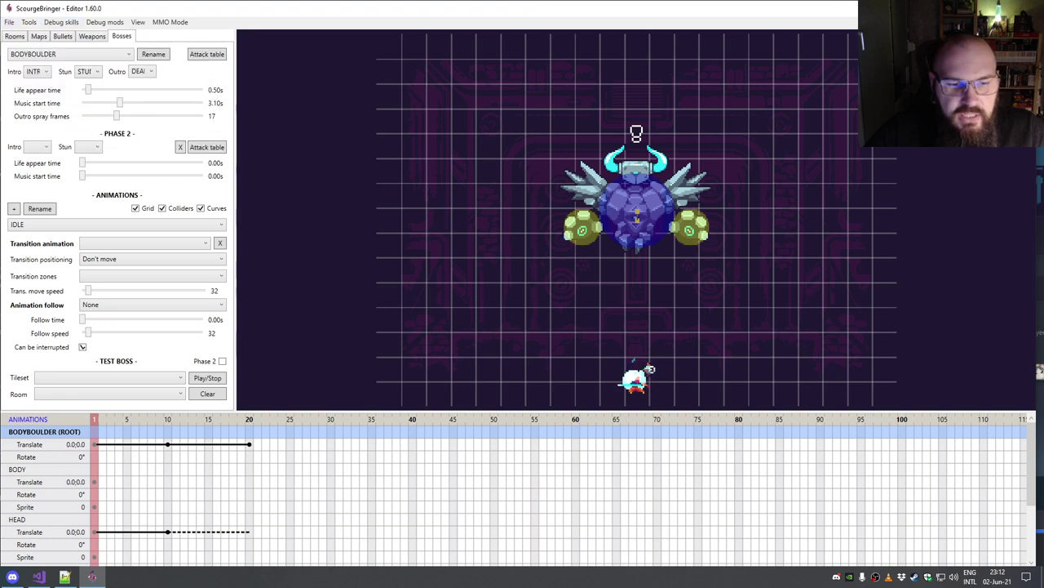
Step: Bring up the ScourgeBringer Content folder in File Explorer
left_click(65, 577)
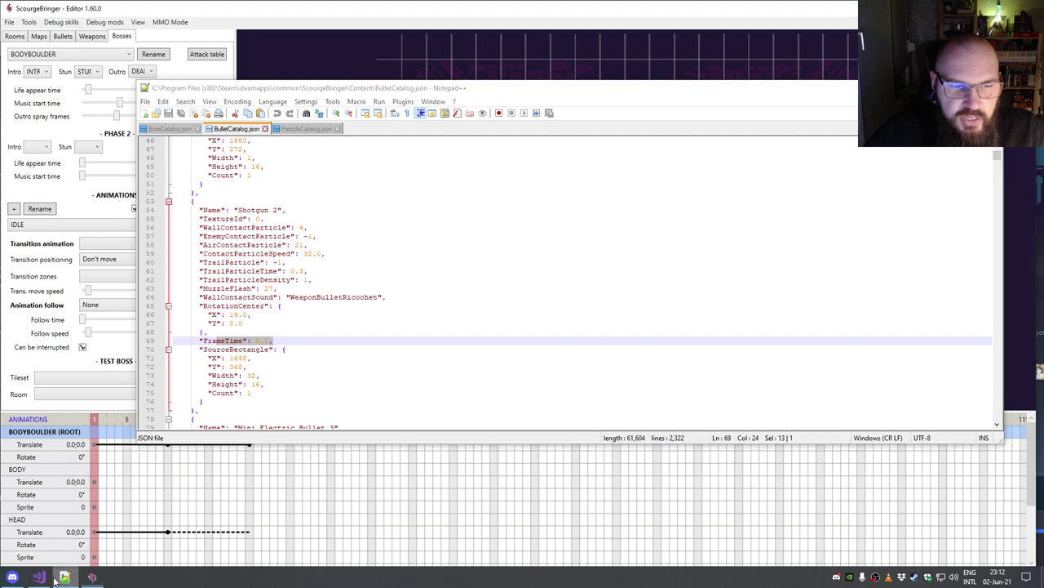
left_click(65, 576)
left_click(92, 576)
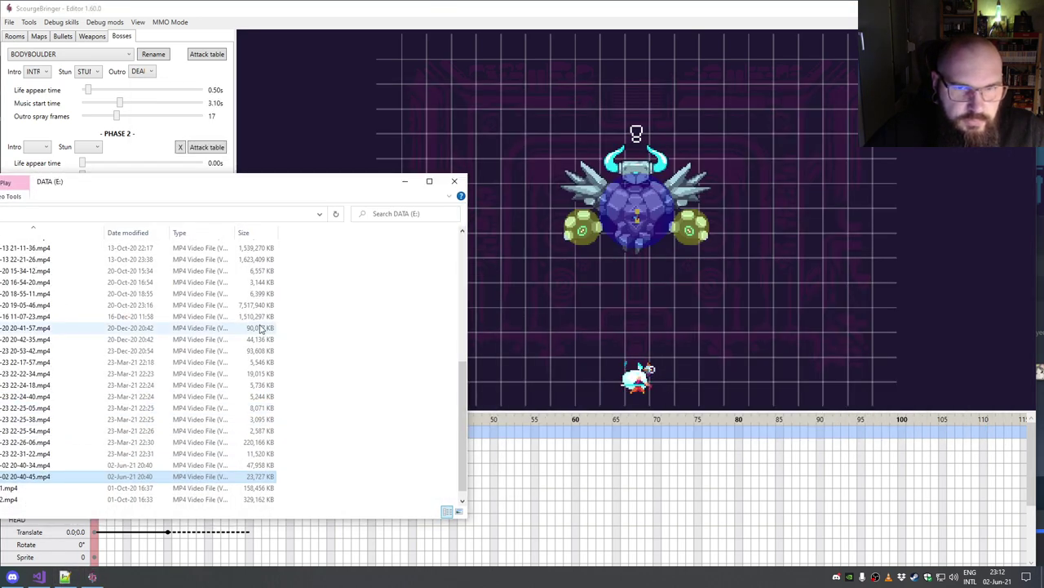
left_click(405, 181)
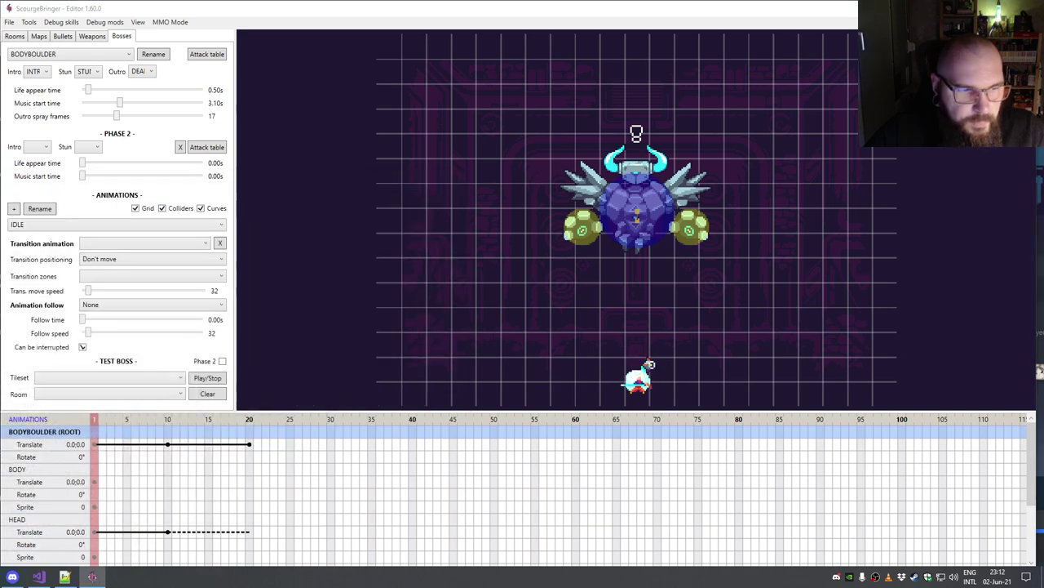
left_click(93, 576)
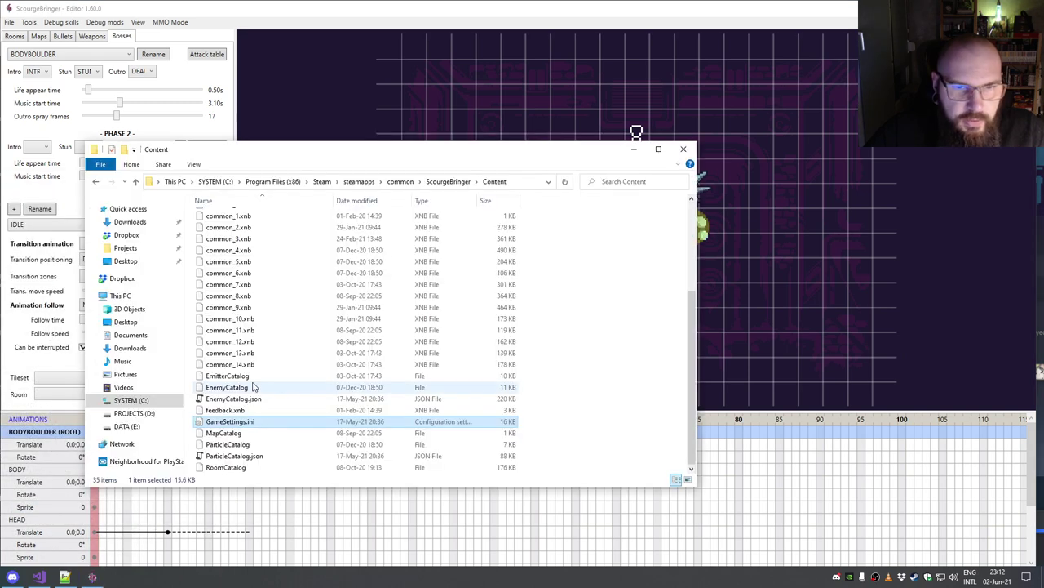
Step: Compare the EnemyCatalog and EnemyCatalog.json files in the Content folder and return to the boss editor
left_click(227, 387)
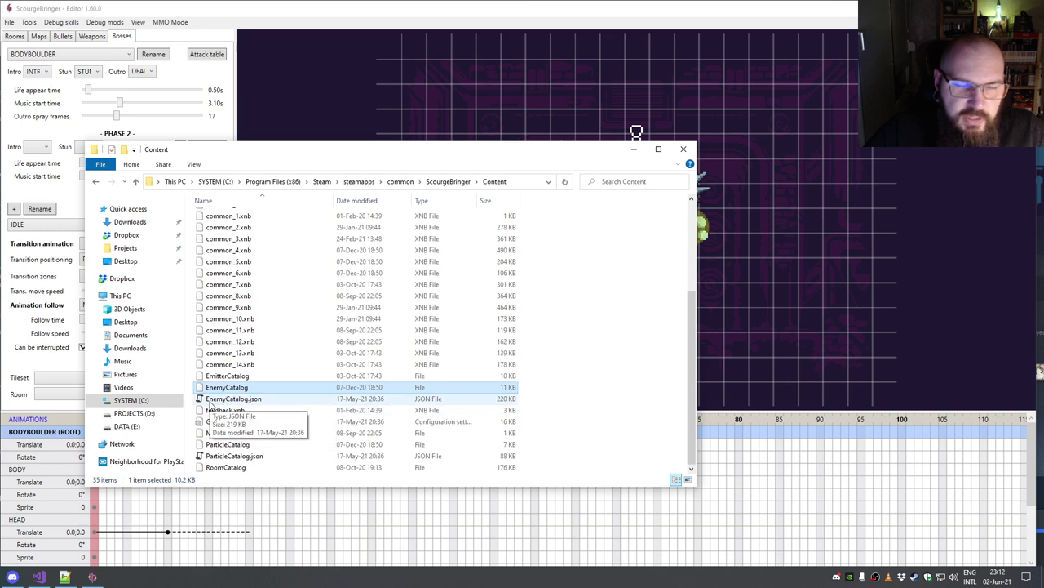
left_click(211, 399)
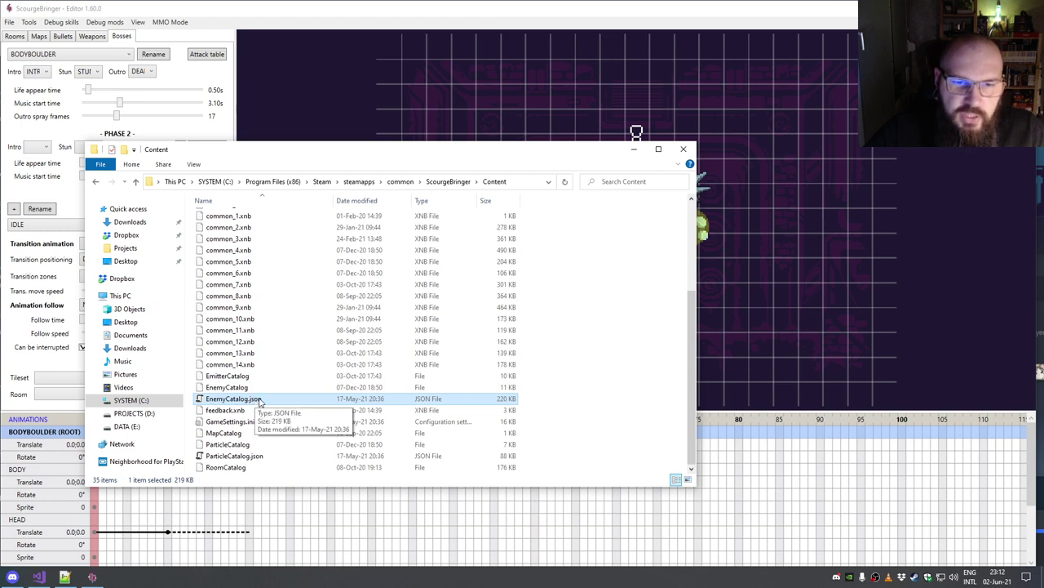
left_click(217, 389)
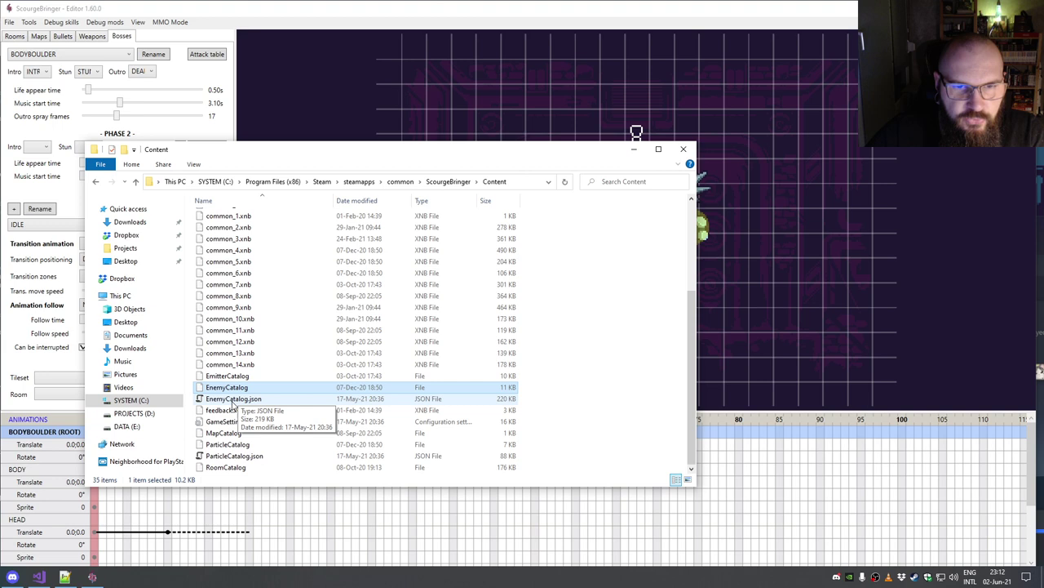
left_click(153, 37)
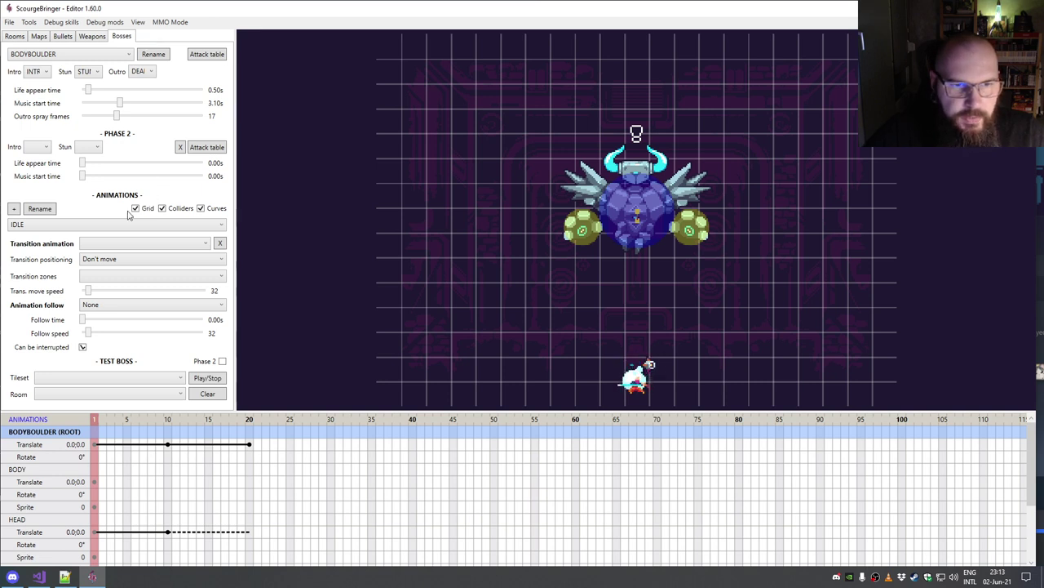
Step: Set the boss test environment to the World 1 tileset and Room 19 (Boss)
left_click(59, 378)
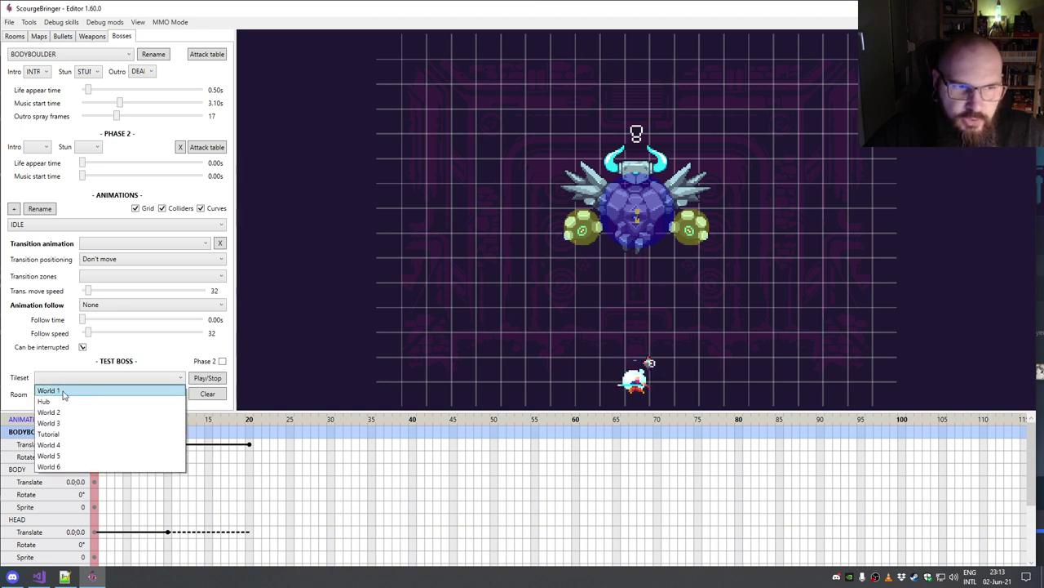
left_click(65, 395)
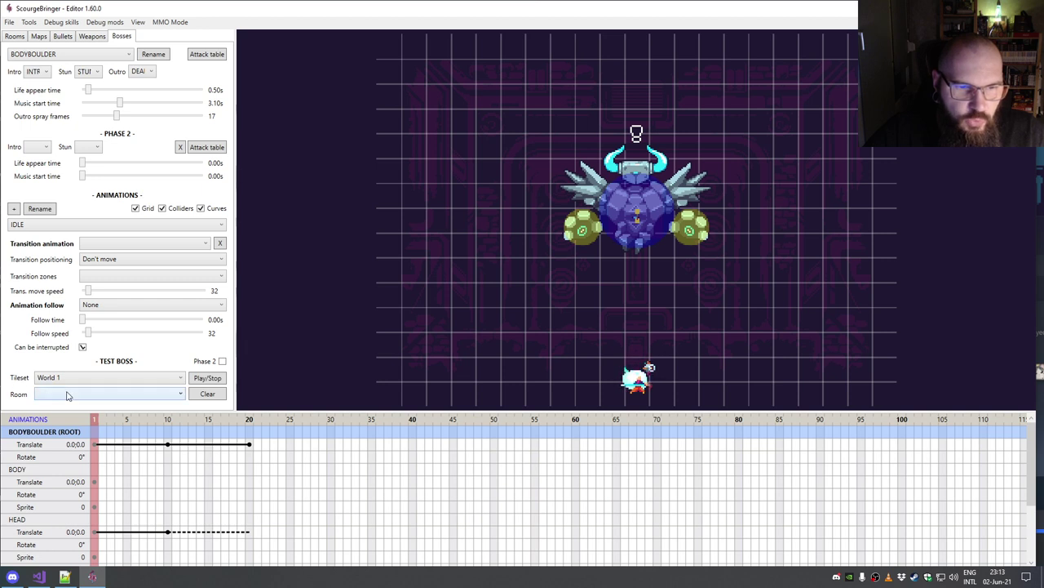
left_click(68, 396)
scroll(89, 269, "down", 4)
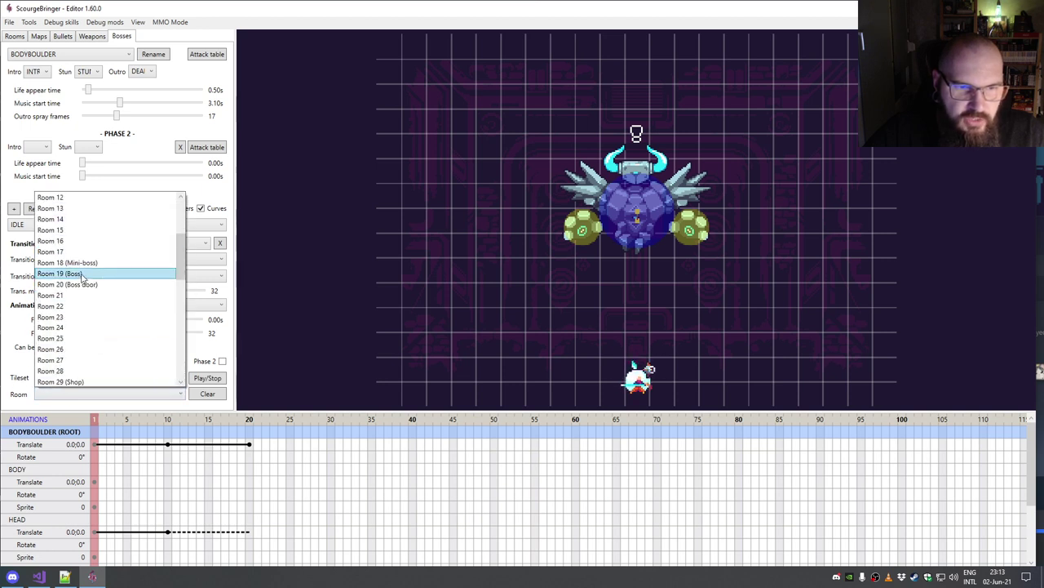
left_click(82, 274)
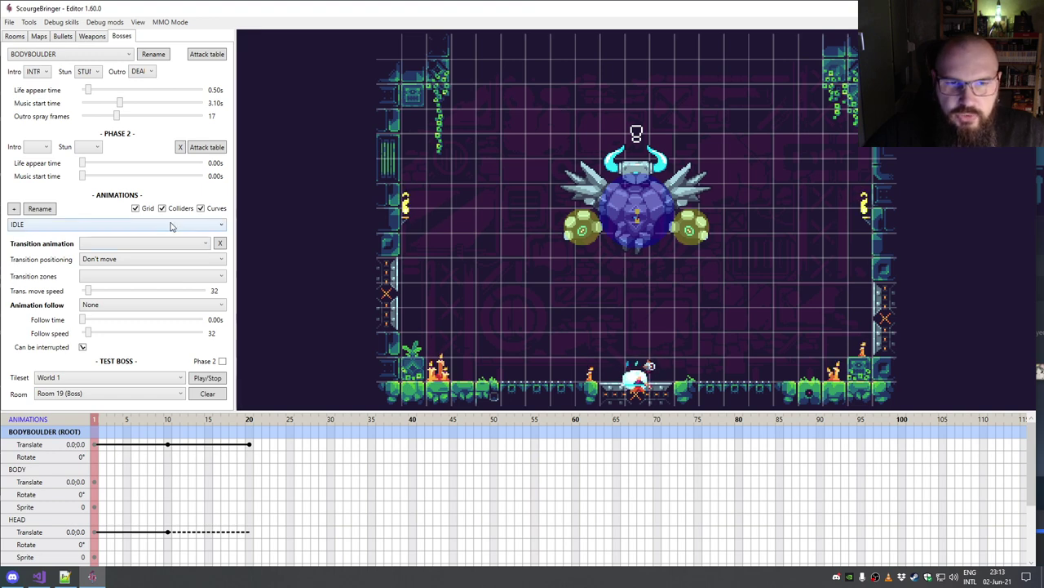
Step: Hide the grid in the boss preview and toggle the collider display off and back on
left_click(144, 209)
left_click(143, 209)
left_click(143, 209)
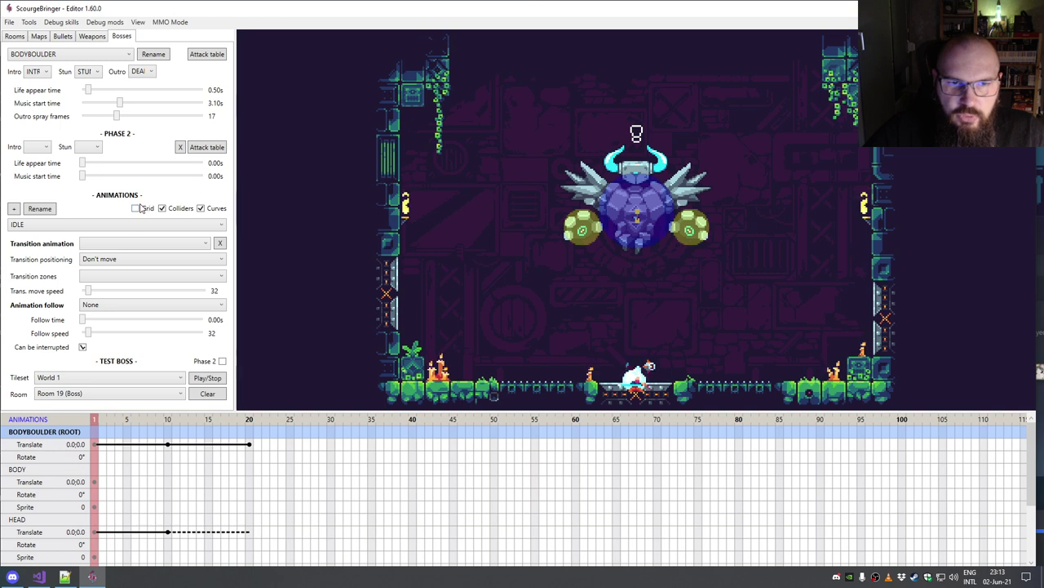
left_click(164, 209)
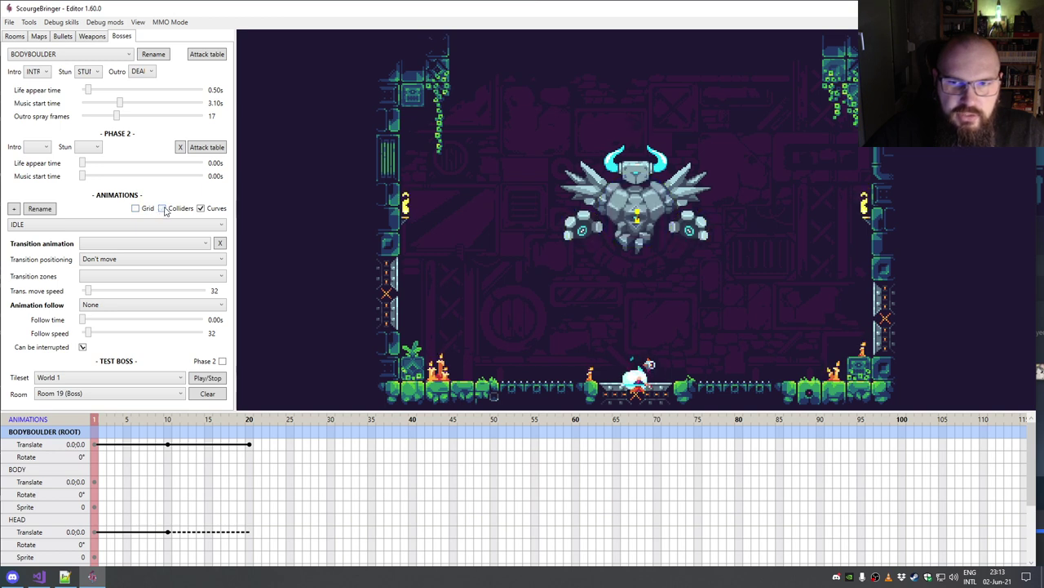
left_click(164, 209)
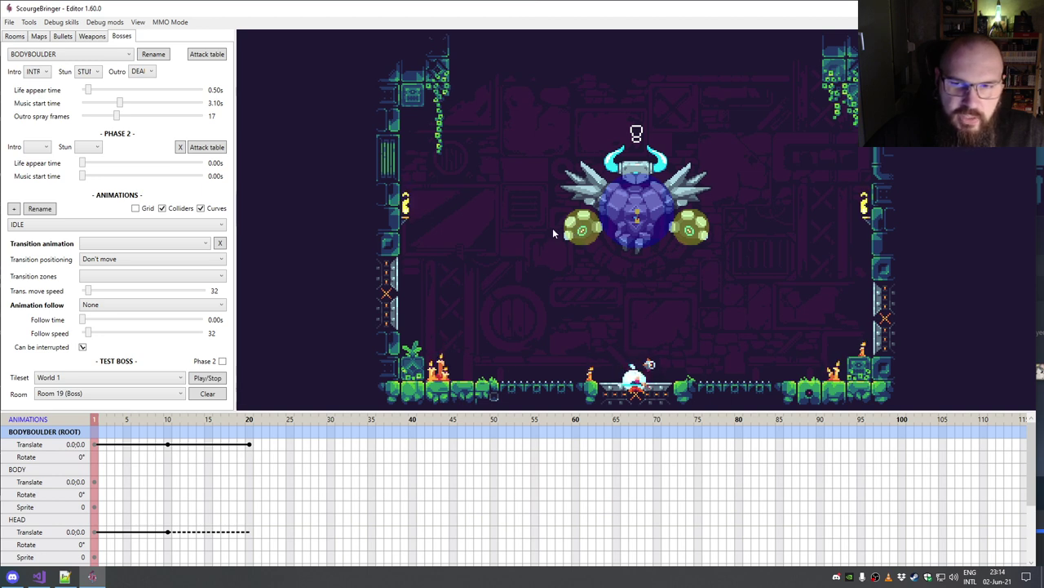
Step: Scrub the opening frames of BODYBOULDER's IDLE animation and review its left and right hand weapon tracks
mouse_move(101, 475)
left_mouse_down()
mouse_move(306, 451)
mouse_move(119, 478)
left_mouse_up()
mouse_move(100, 439)
left_mouse_down()
mouse_move(249, 441)
mouse_move(95, 440)
left_mouse_up()
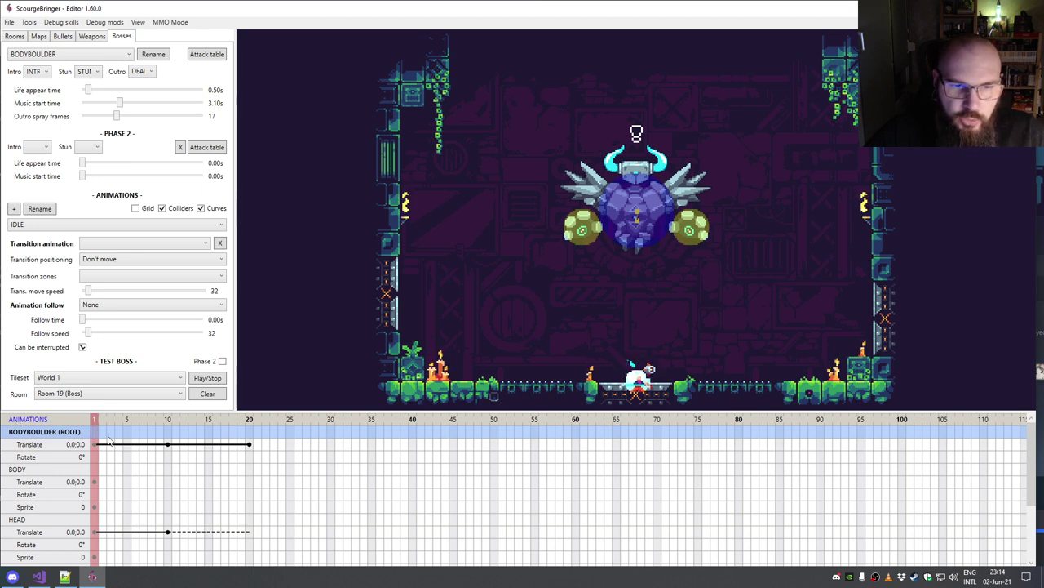
key("Tab")
left_click(98, 444)
left_click(96, 456)
left_click(82, 432)
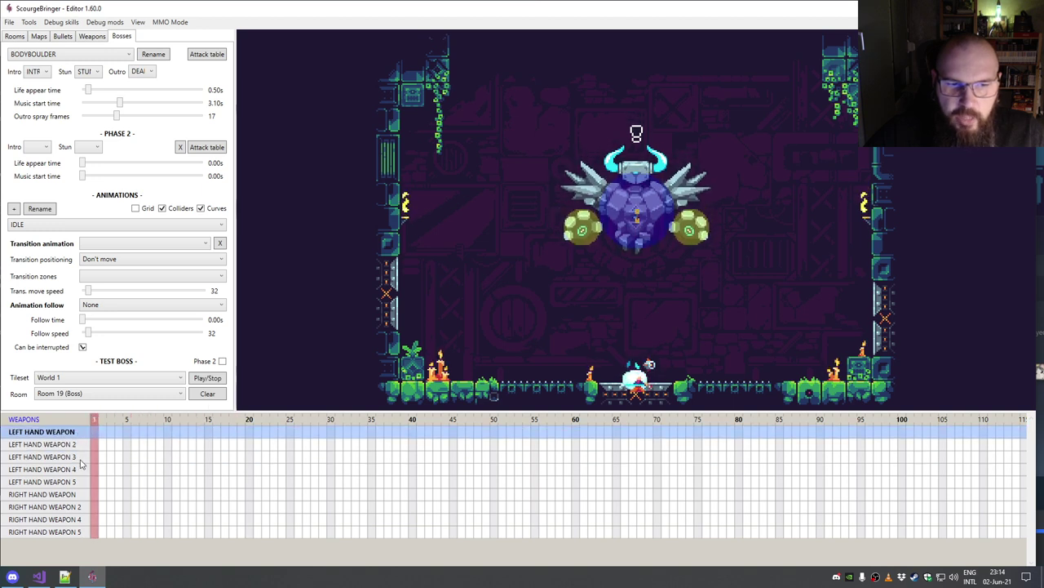
left_click(94, 506)
left_click(88, 431)
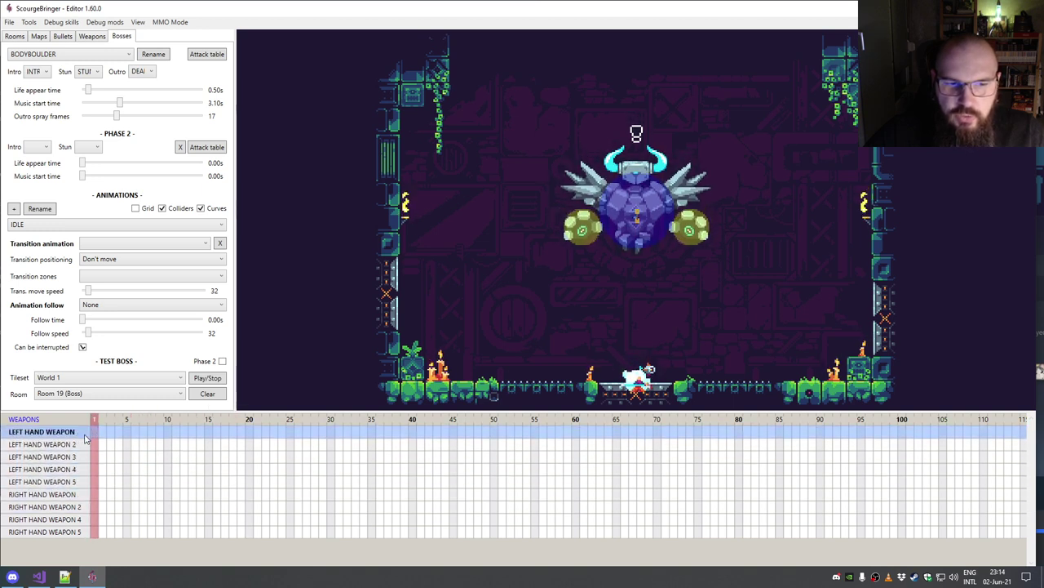
left_click(94, 519)
Step: Show the particle tracks of the IDLE animation and scrub through its first frames
left_click(96, 465)
key("Up")
key("Up")
key("Up")
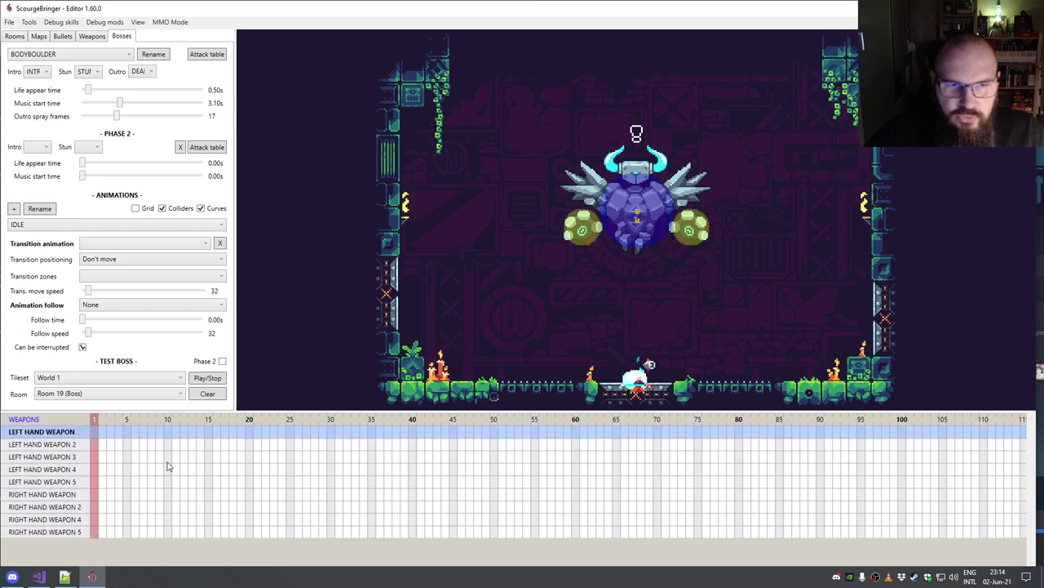
key("Up")
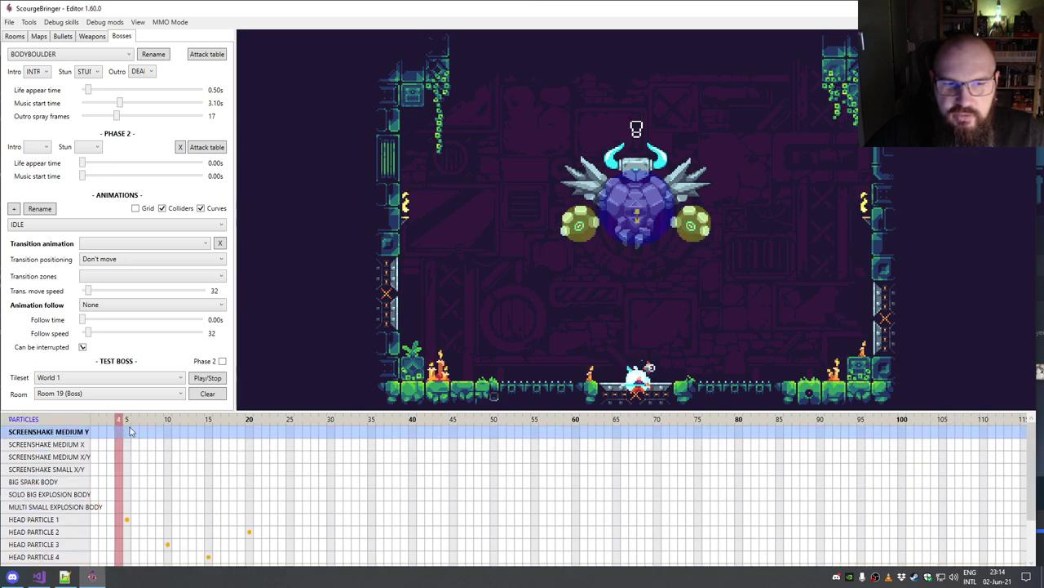
key("Down")
left_click(112, 457)
left_click(100, 457)
Step: Show the collider tracks of the IDLE animation, scrub the left arm collider track and select the weak spot collider
key("Up")
key("Up")
key("Up")
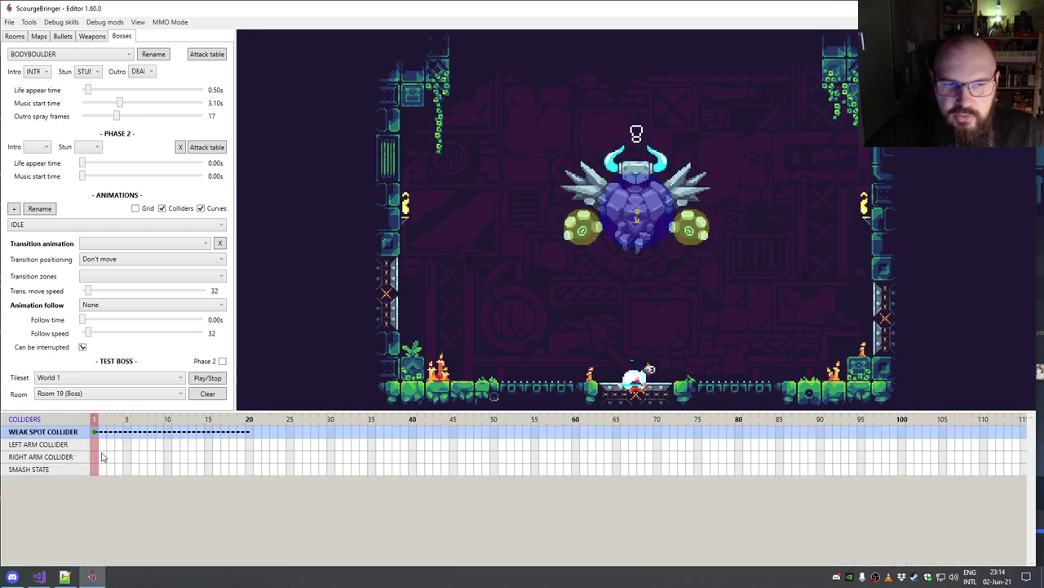
left_click(103, 448)
key("space")
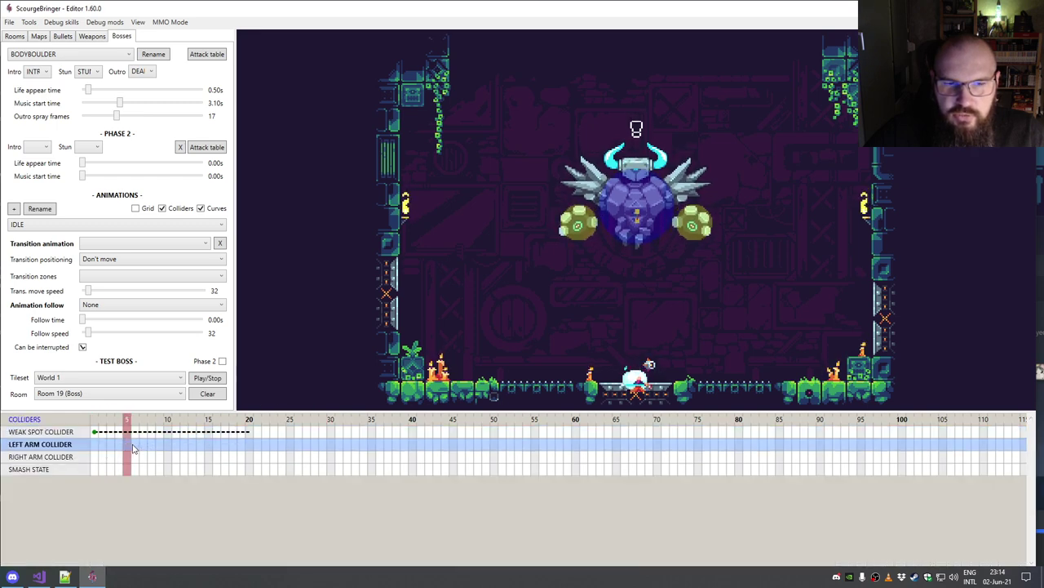
left_click(97, 443)
key("Up")
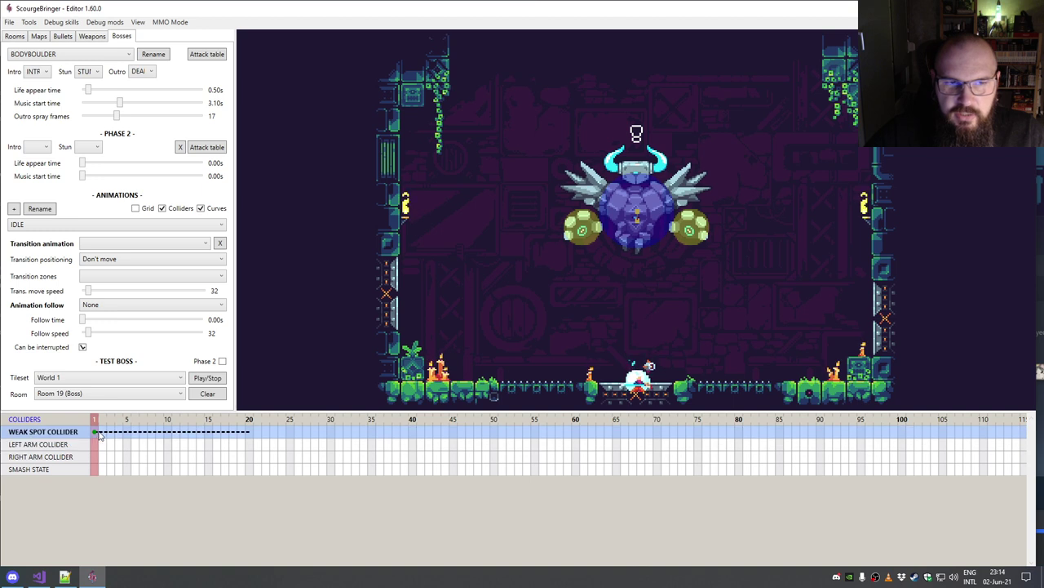
Step: Switch BODYBOULDER to the RIGHT PUNCH animation and preview its playback on the timeline
left_click(69, 227)
left_click(47, 249)
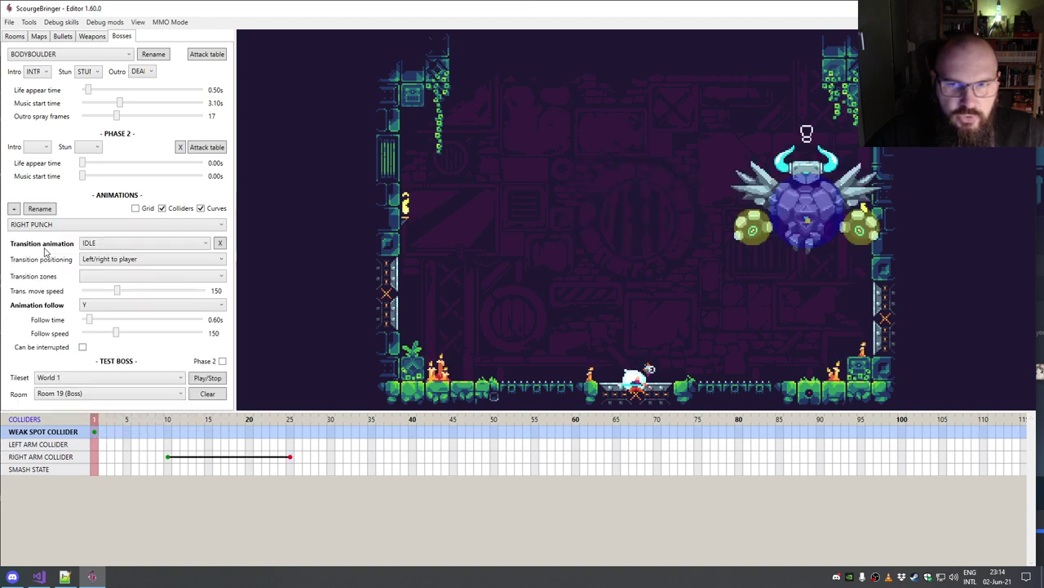
left_click(94, 448)
mouse_move(95, 448)
left_mouse_down()
mouse_move(110, 448)
mouse_move(90, 448)
left_mouse_up()
key("space")
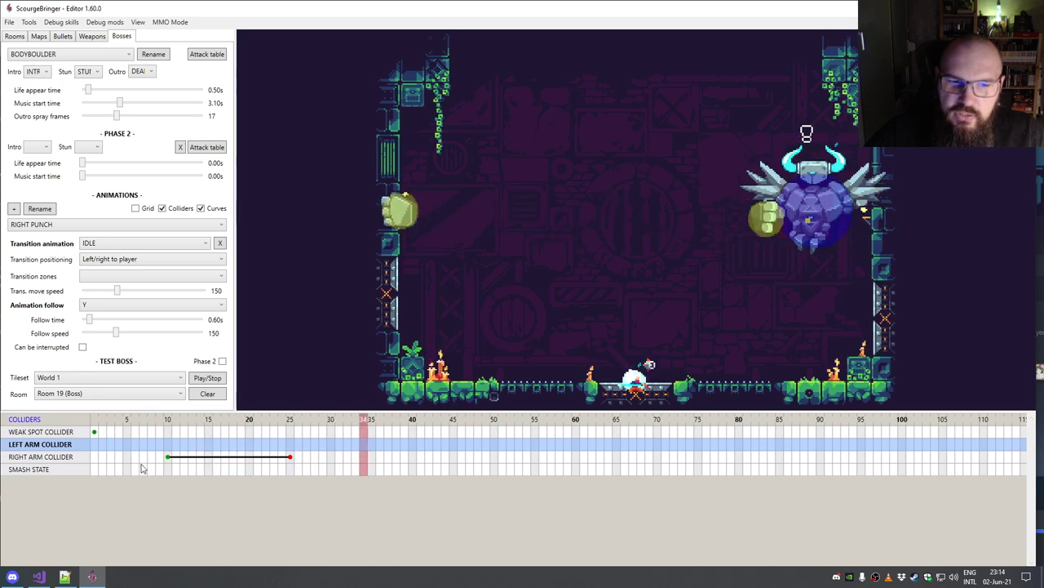
Step: Examine the weak spot, left arm and right arm collider tracks of RIGHT PUNCH, scrubbing the right arm's active range to frame 10
left_click(35, 431)
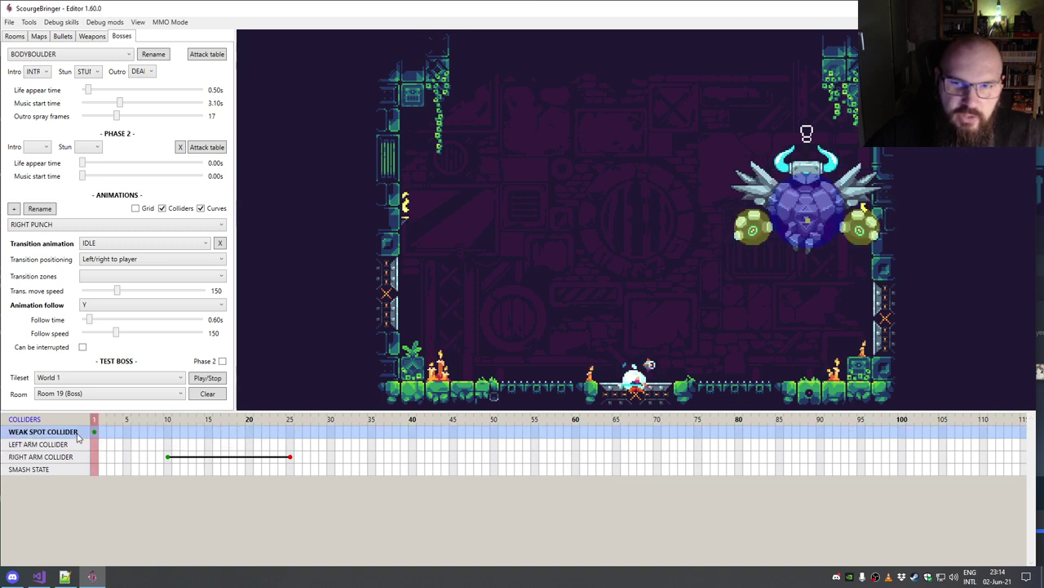
left_click(65, 446)
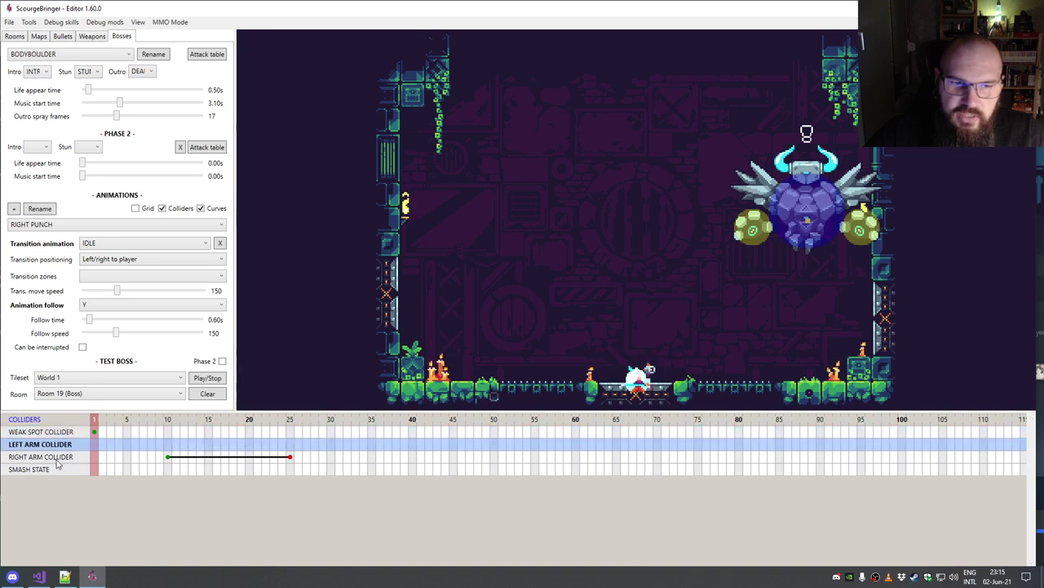
left_click(57, 458)
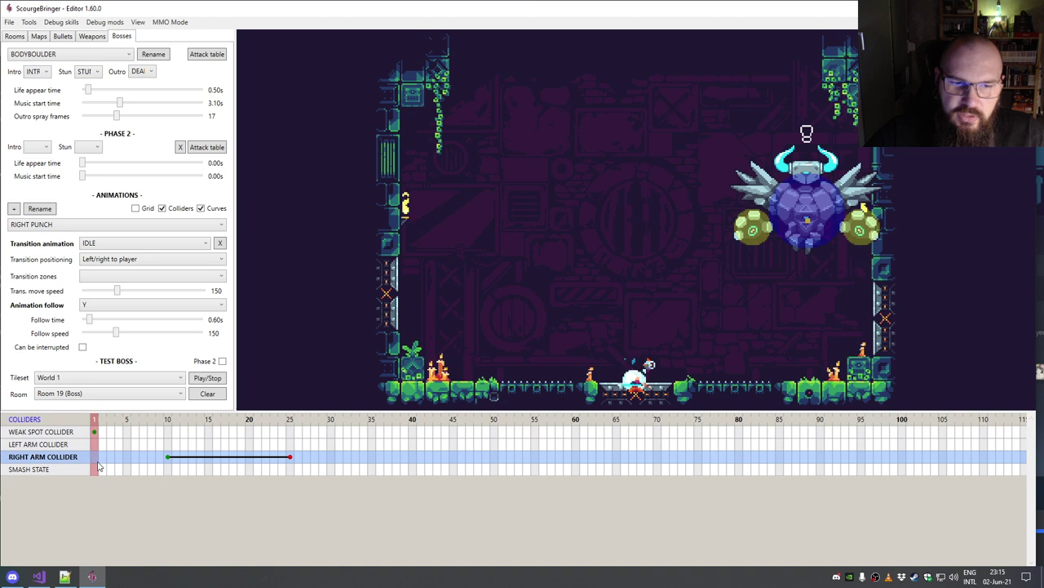
left_click_drag(98, 461, 239, 463)
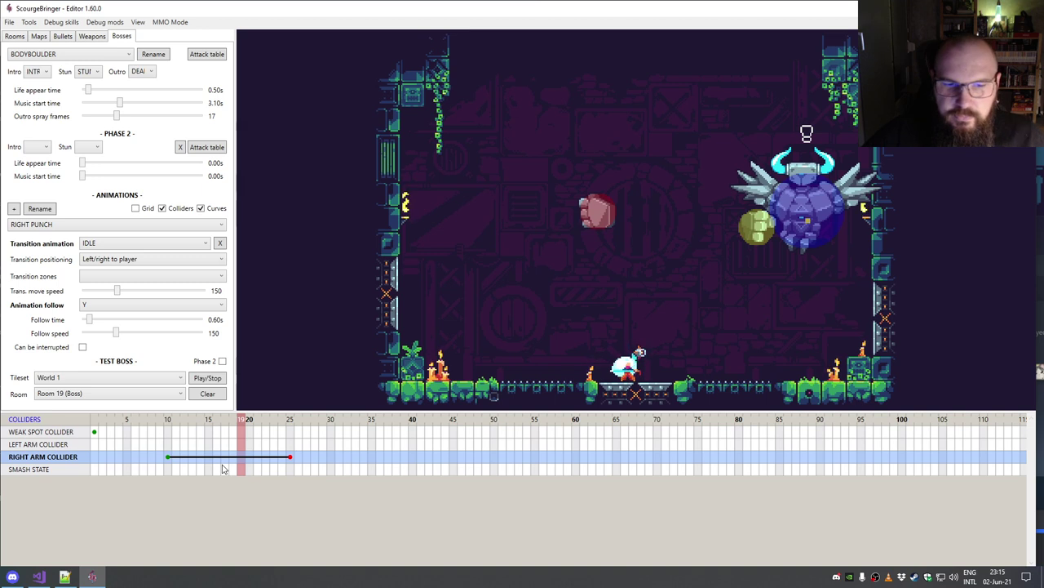
mouse_move(175, 462)
left_mouse_down()
mouse_move(282, 450)
mouse_move(202, 457)
mouse_move(256, 456)
mouse_move(167, 448)
mouse_move(170, 458)
left_mouse_up()
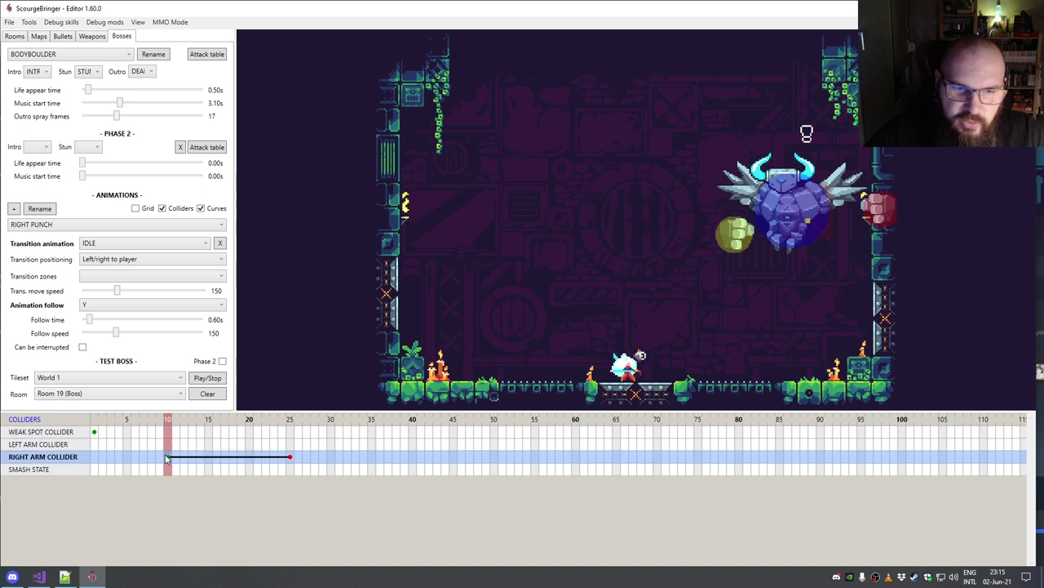
Step: Look over the actions available for the right arm collider at frame 10, including Single shot, Start shooting and Stop shooting
right_click(166, 459)
mouse_move(175, 466)
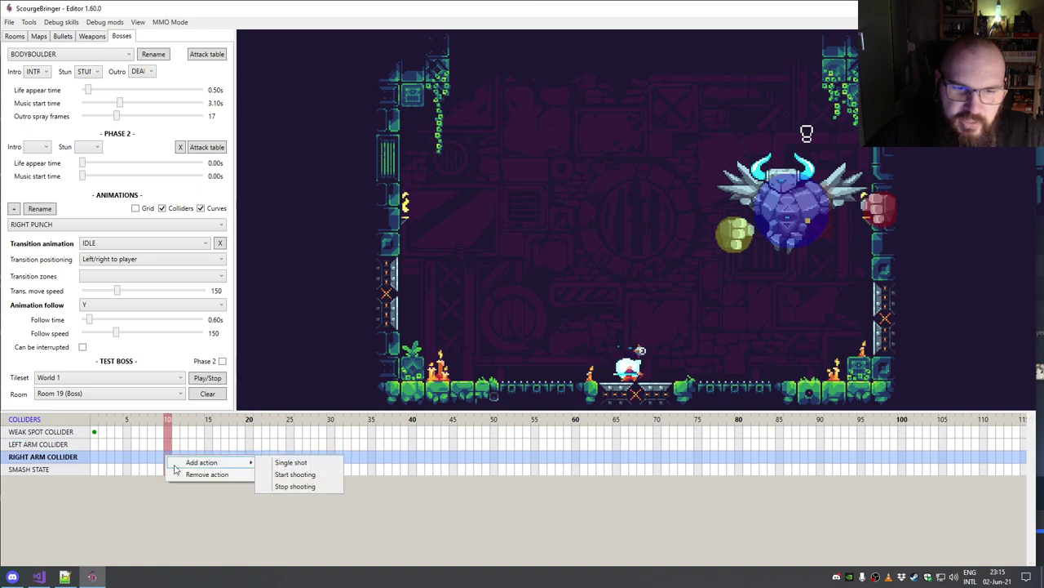
left_click(278, 487)
left_click(142, 449)
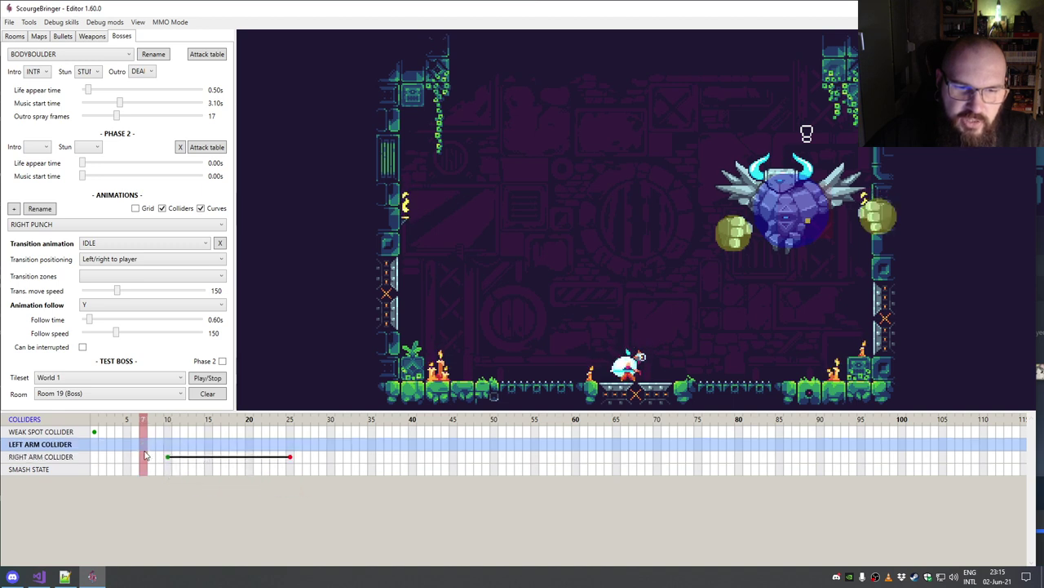
Step: Add a Single shot action to the RIGHT ARM COLLIDER track at frame 5 of RIGHT PUNCH
left_click(112, 458)
left_click(127, 460)
right_click(126, 460)
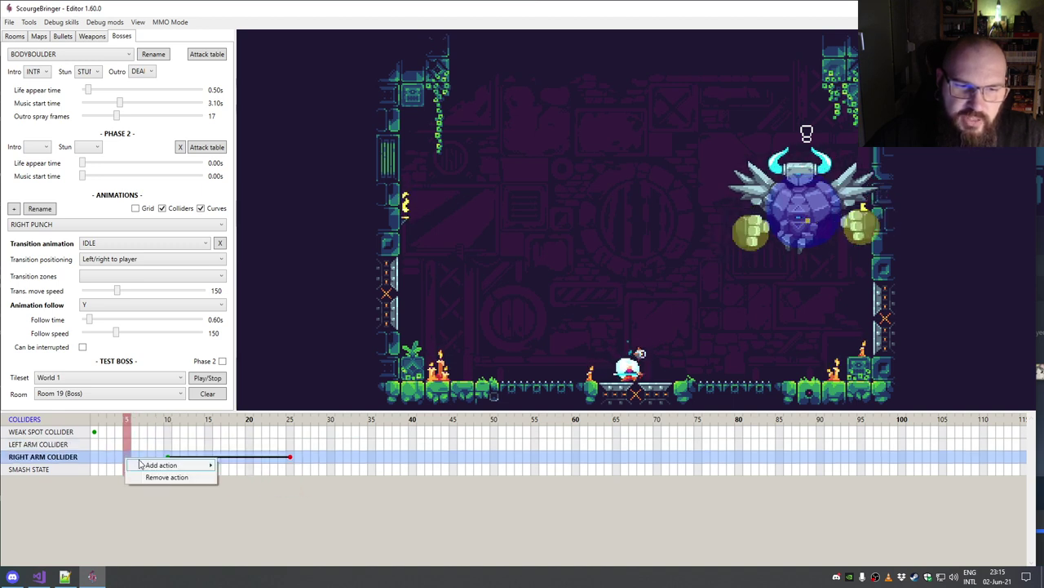
mouse_move(196, 465)
left_click(241, 466)
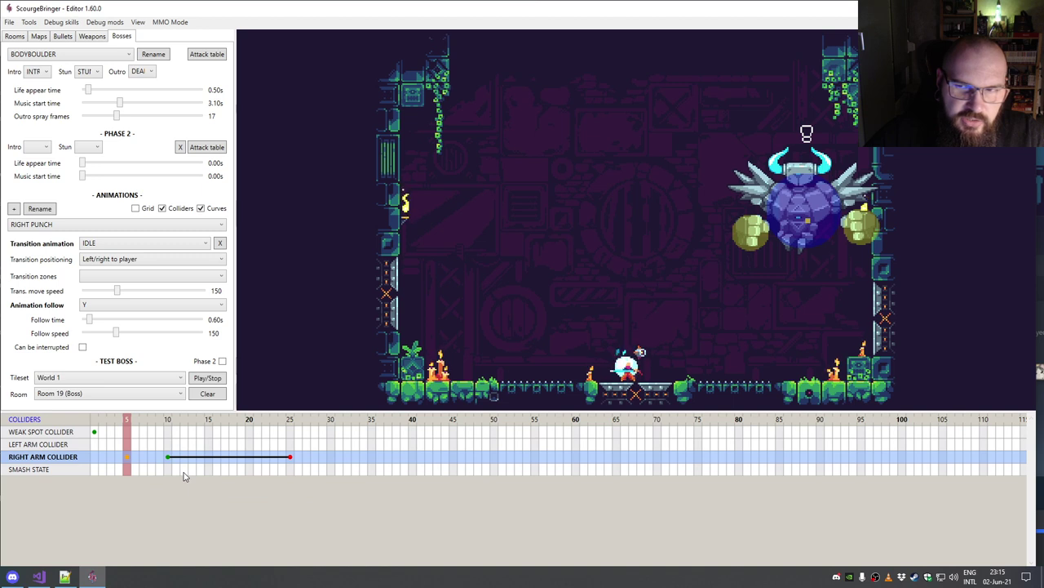
left_click(124, 466)
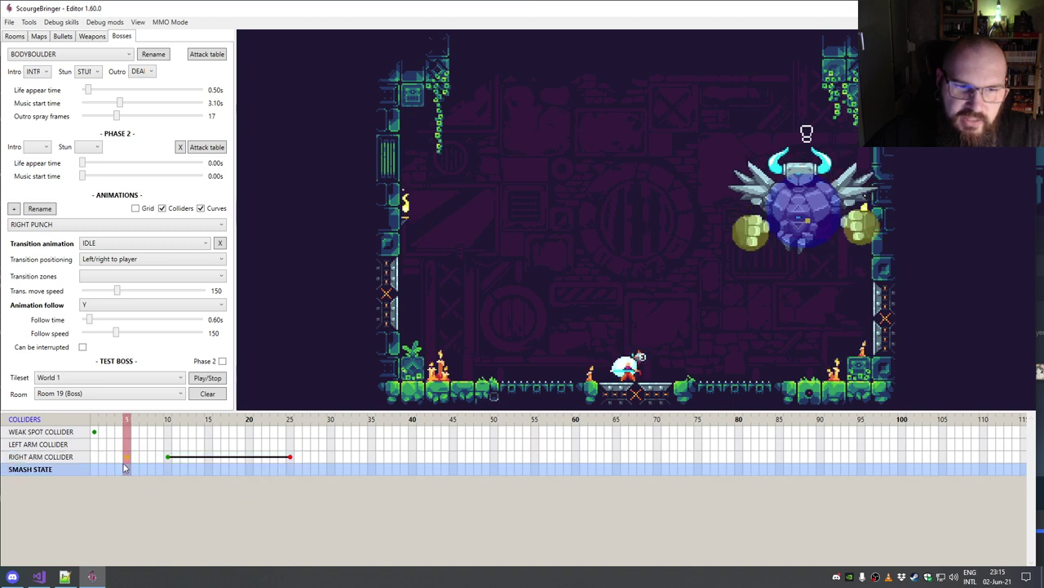
Step: Try to add a Start shooting action at frame 5 of the RIGHT ARM COLLIDER track
left_click(127, 459)
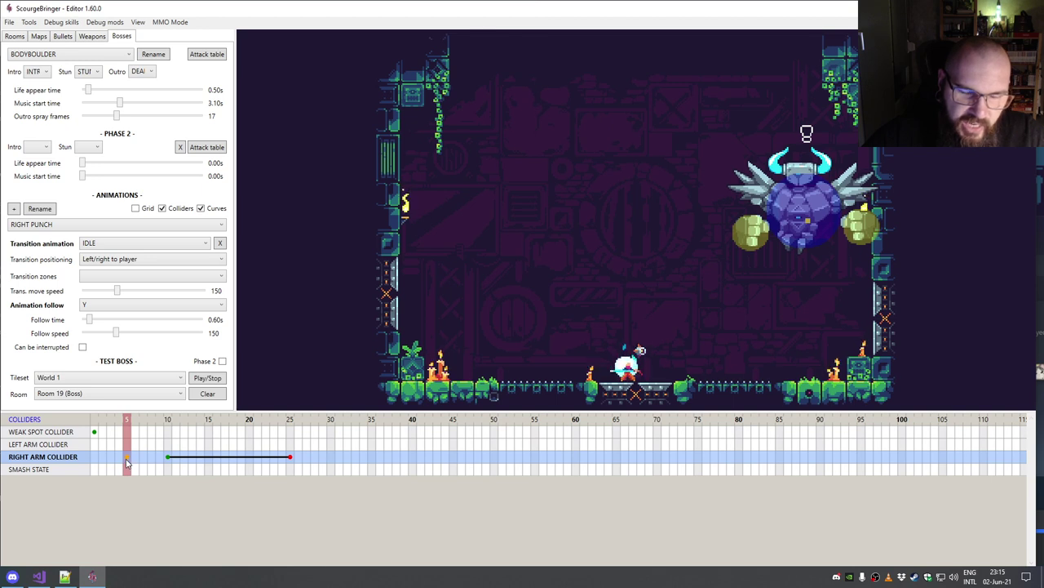
right_click(127, 461)
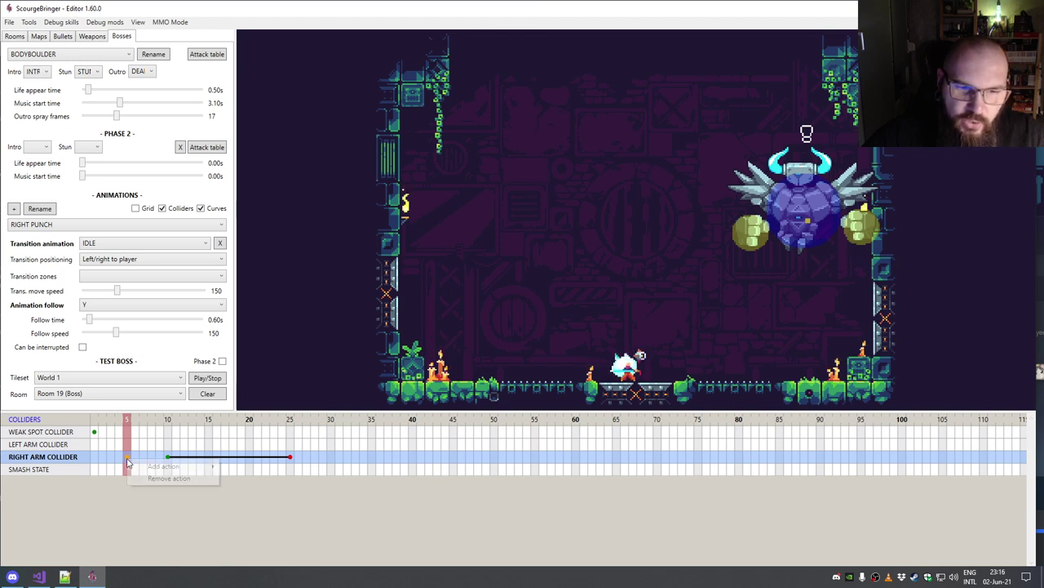
mouse_move(137, 467)
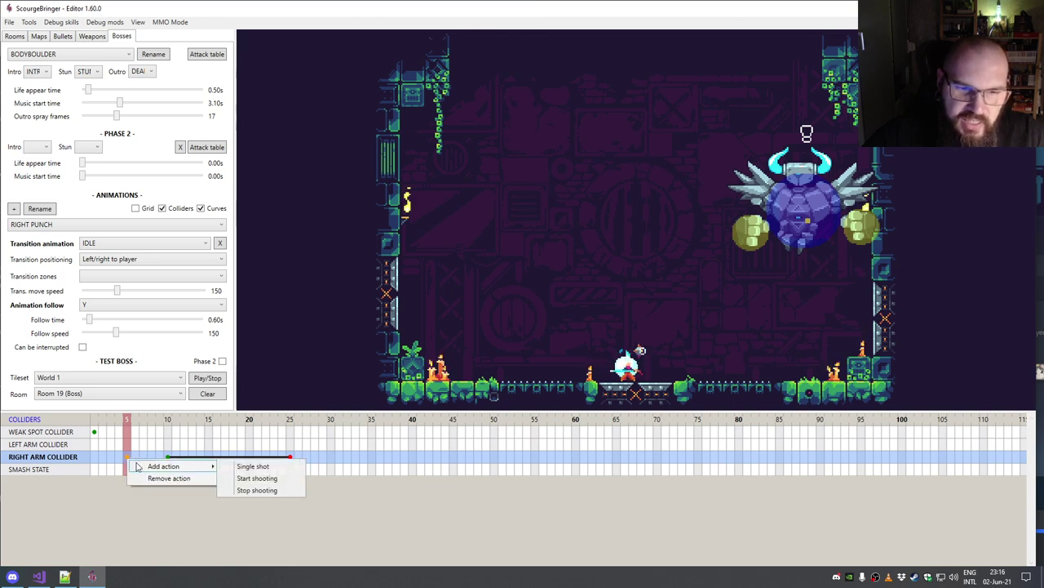
left_click(245, 478)
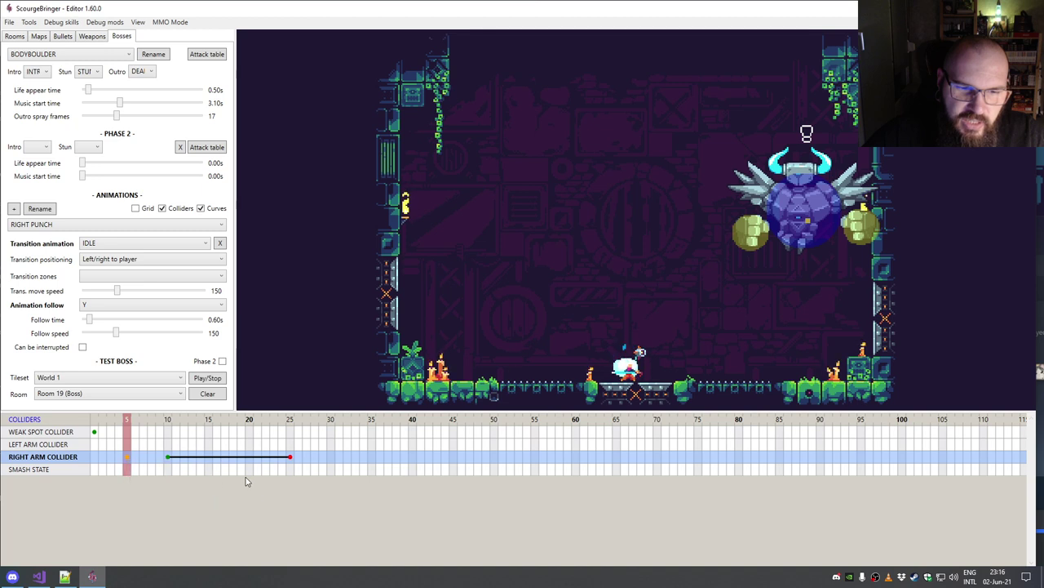
right_click(129, 460)
mouse_move(143, 467)
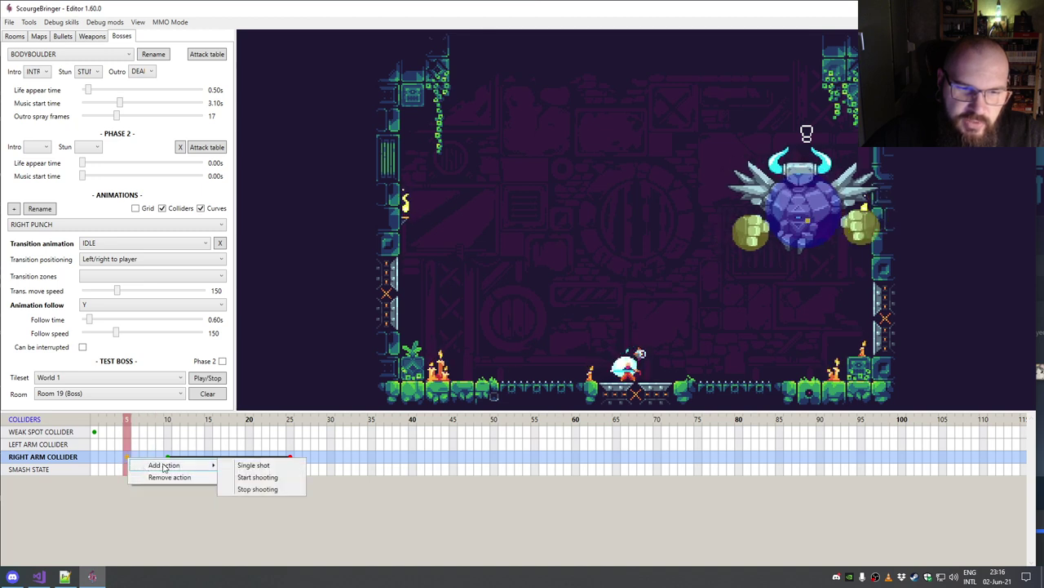
Step: Add a Stop shooting action at frame 8 of the RIGHT ARM COLLIDER track
left_click(151, 458)
right_click(154, 458)
mouse_move(181, 462)
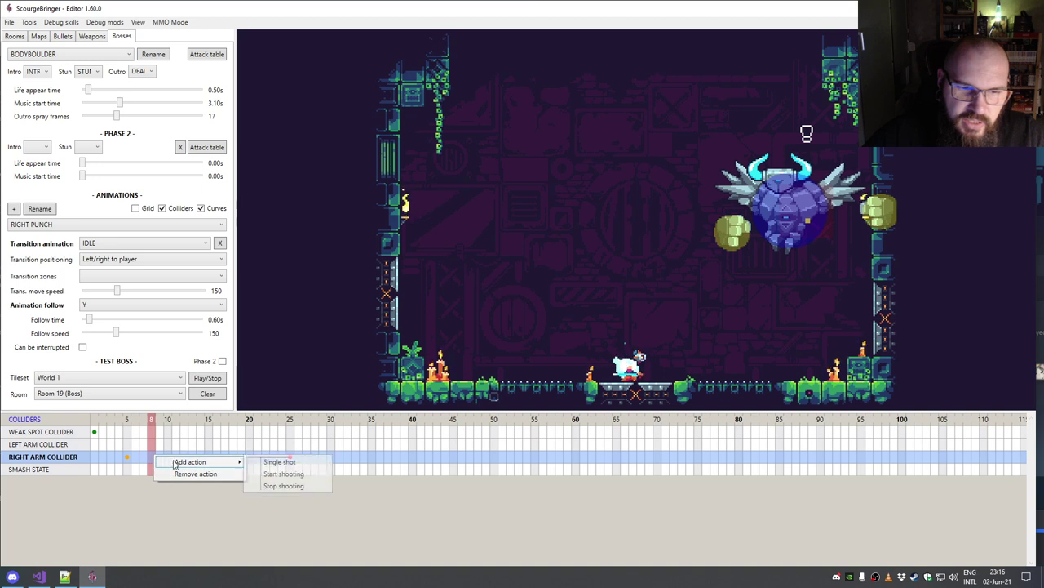
left_click(278, 486)
Step: Replace the Single shot action at frame 5 of the RIGHT ARM COLLIDER track with Start shooting
left_click(129, 462)
right_click(130, 462)
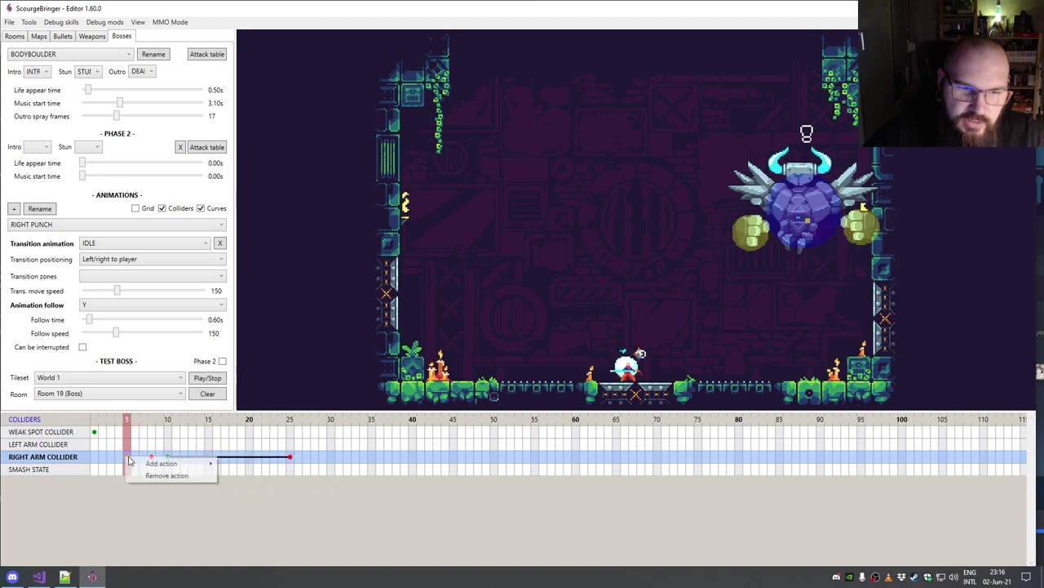
left_click(130, 465)
right_click(133, 462)
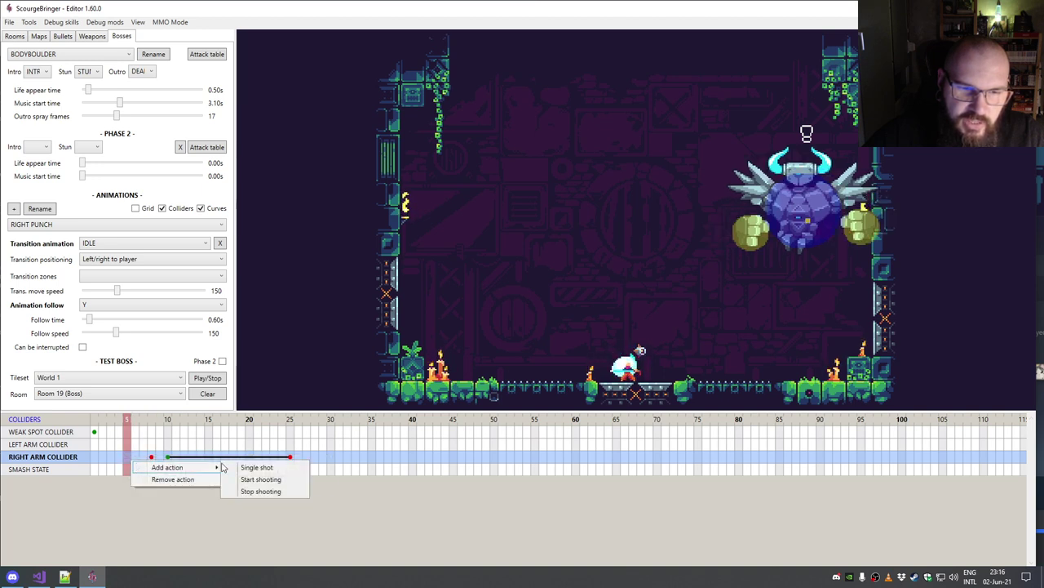
left_click(129, 461)
right_click(128, 459)
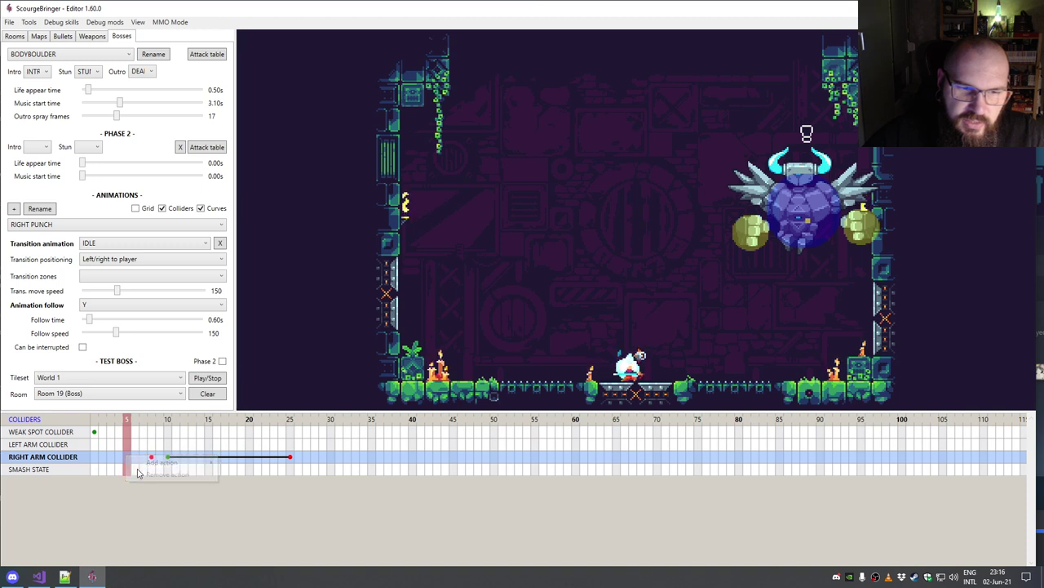
mouse_move(199, 467)
left_click(256, 482)
Step: Remove the action at frame 1 of the WEAK SPOT COLLIDER track and check the boss's colliders at frames 1 and 5
key("Left")
mouse_move(124, 461)
left_mouse_down()
mouse_move(111, 461)
mouse_move(292, 458)
mouse_move(151, 462)
mouse_move(289, 467)
mouse_move(368, 445)
mouse_move(125, 467)
mouse_move(159, 457)
mouse_move(88, 440)
left_mouse_up()
right_click(111, 432)
left_click(127, 448)
left_click(128, 447)
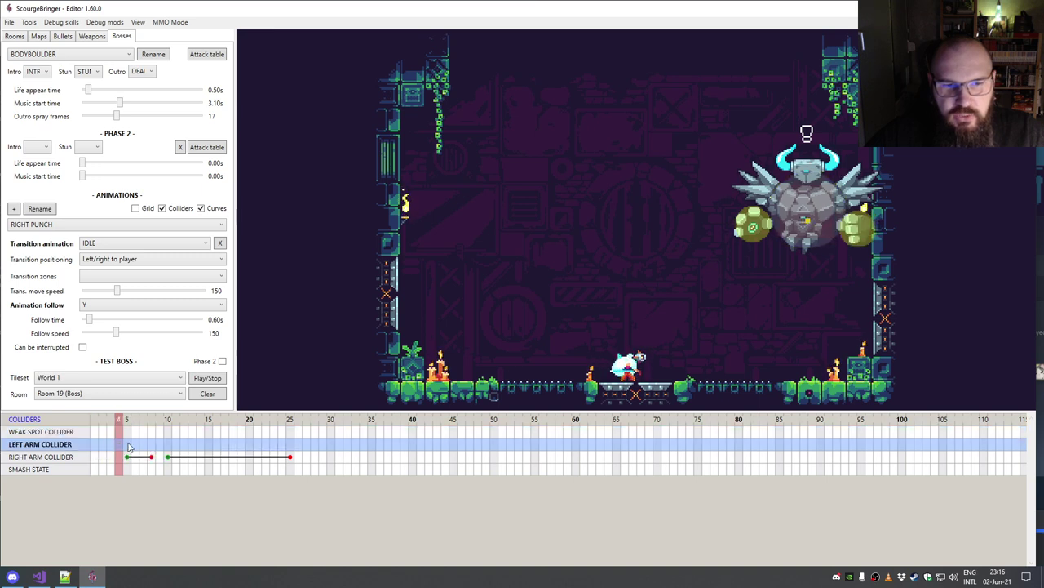
left_click(96, 446)
left_click(95, 435)
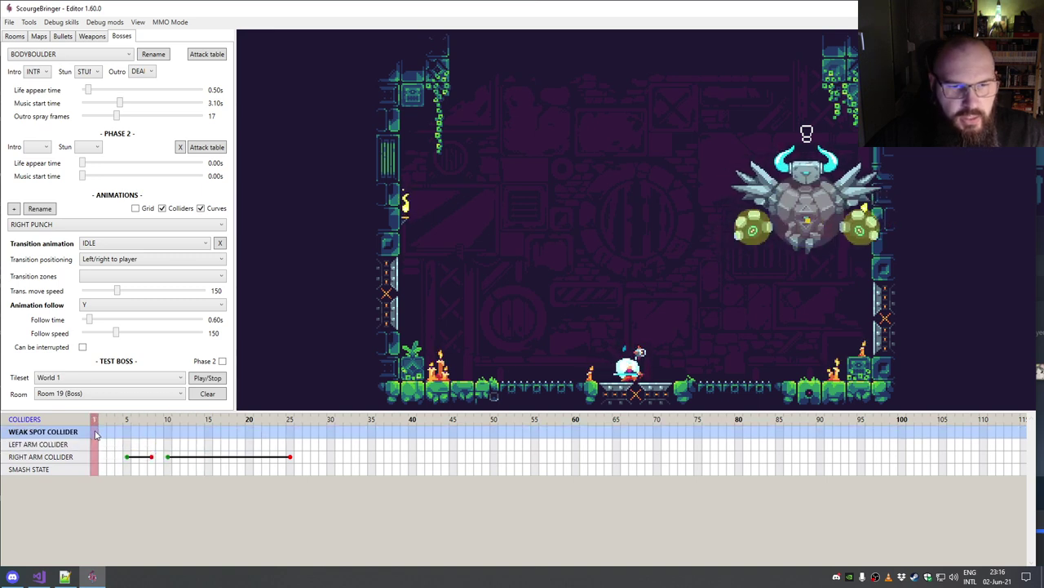
left_click(125, 445)
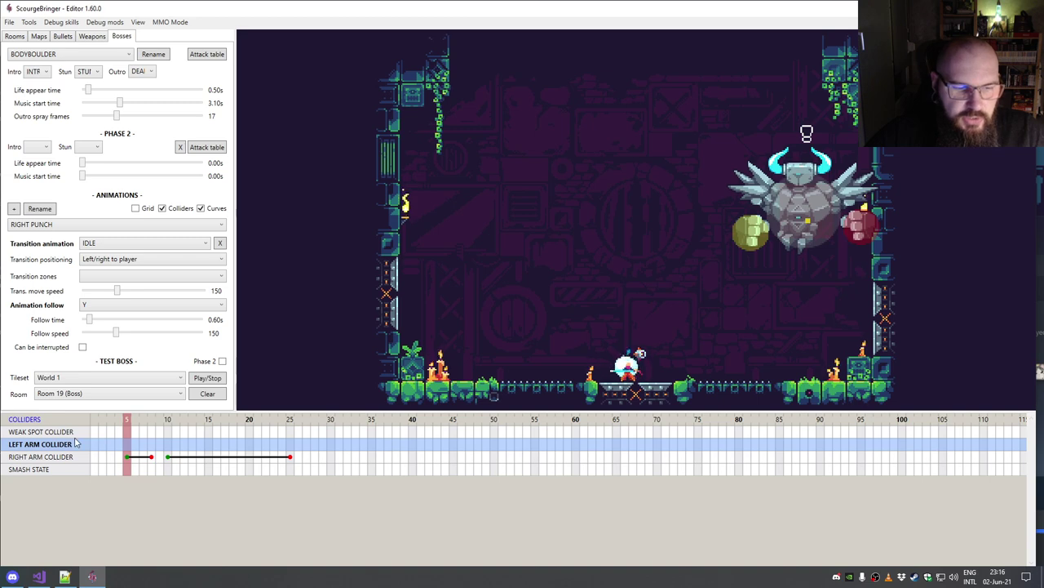
Step: Look over the SOUNDS tracks of RIGHT PUNCH, including where the right punch sound cues sit on the timeline
scroll(76, 442, "down", 1)
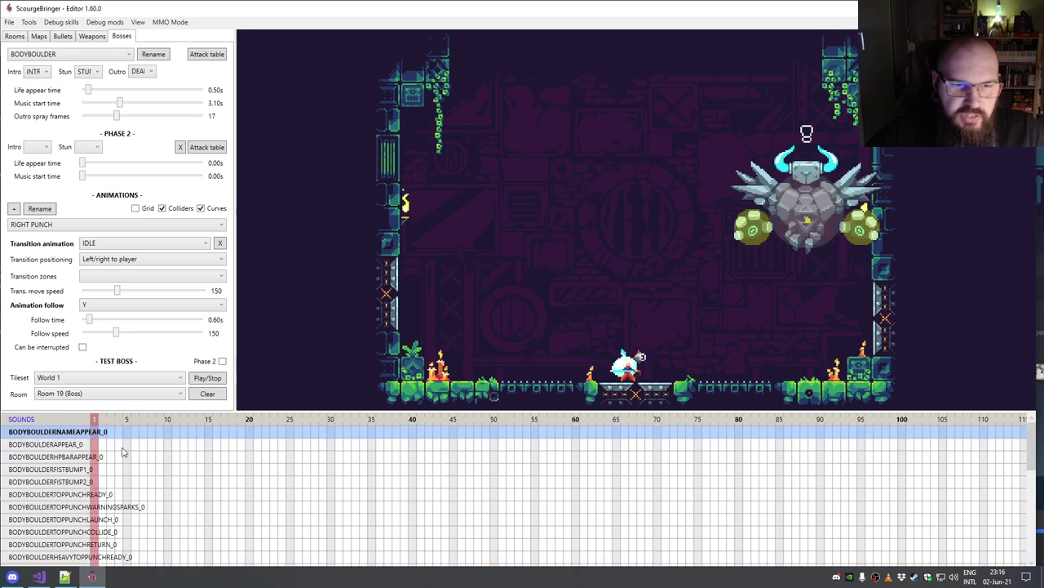
scroll(122, 457, "down", 3)
scroll(139, 473, "up", 1)
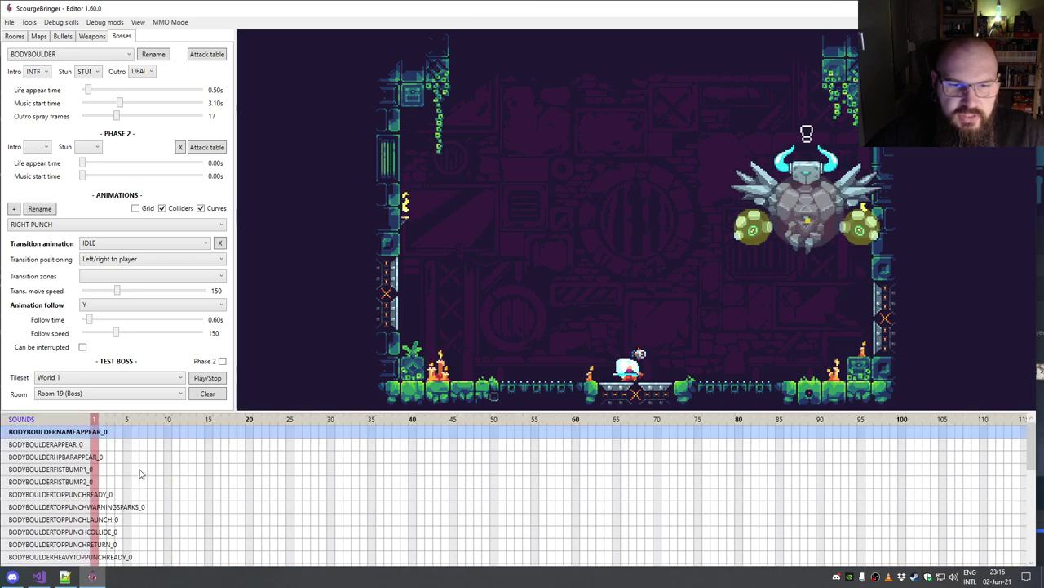
scroll(139, 473, "down", 1)
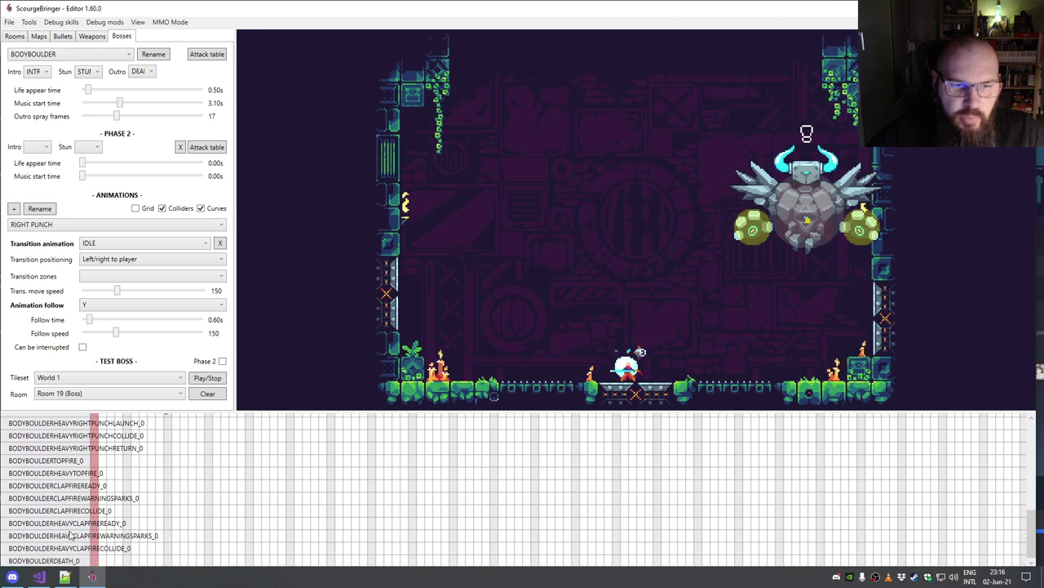
scroll(77, 488, "up", 5)
scroll(74, 481, "down", 3)
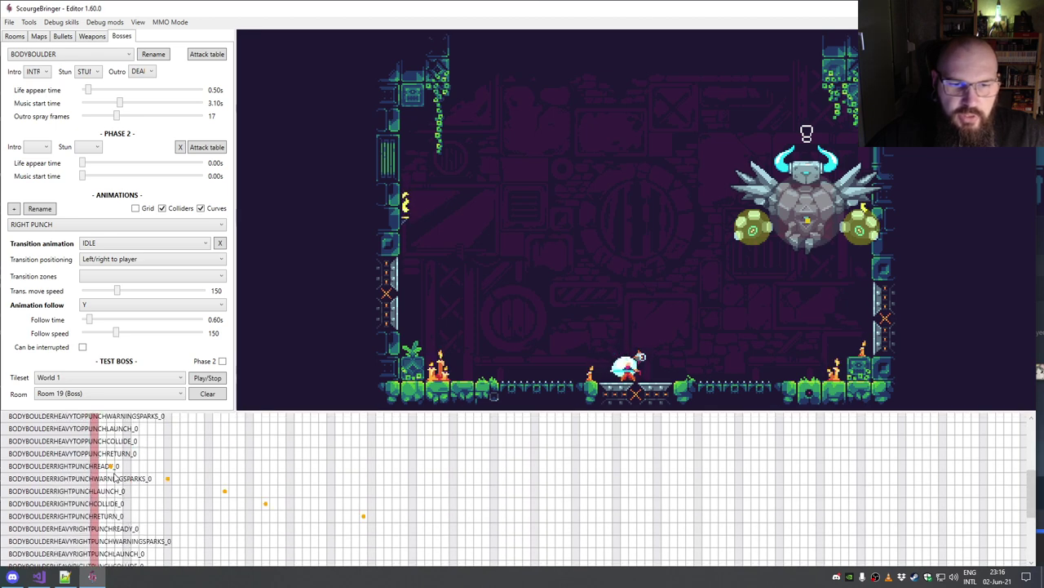
scroll(119, 475, "up", 3)
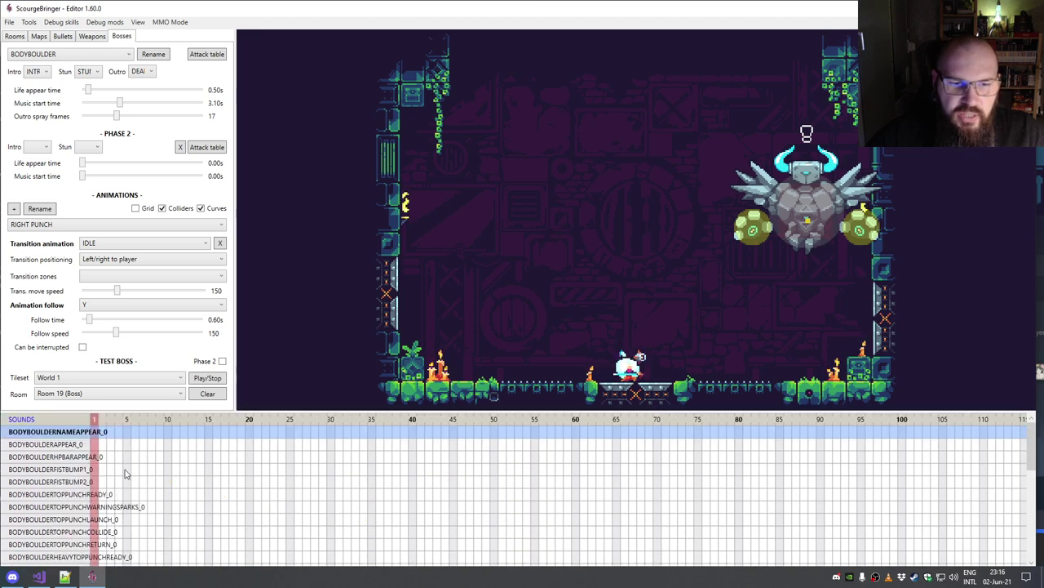
scroll(126, 473, "down", 3)
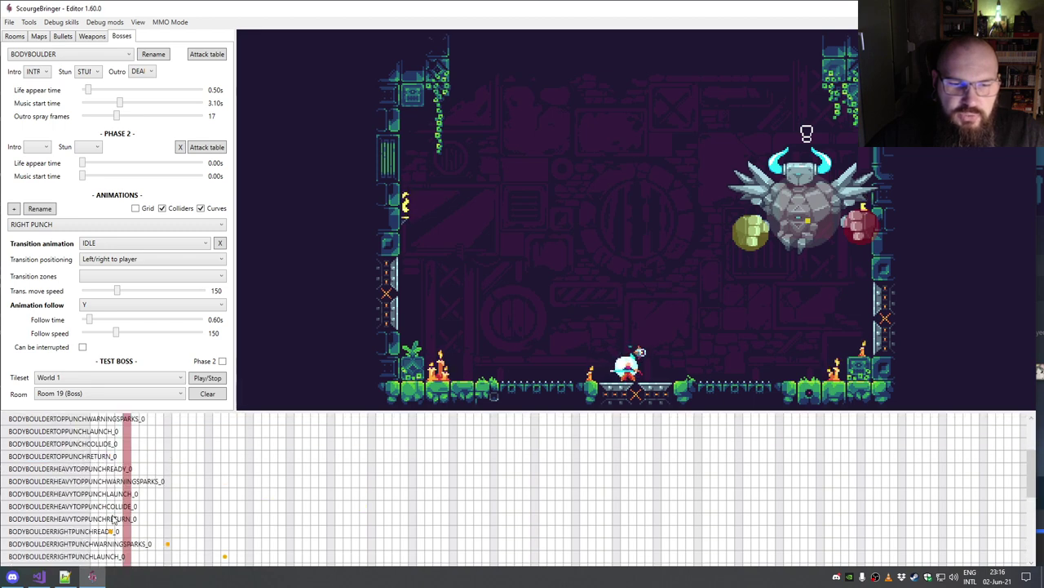
Step: Add a sound action at frame 13 of the BODYBOULDERRIGHTPUNCHREADY_0 track
left_click(112, 532)
left_click(192, 535)
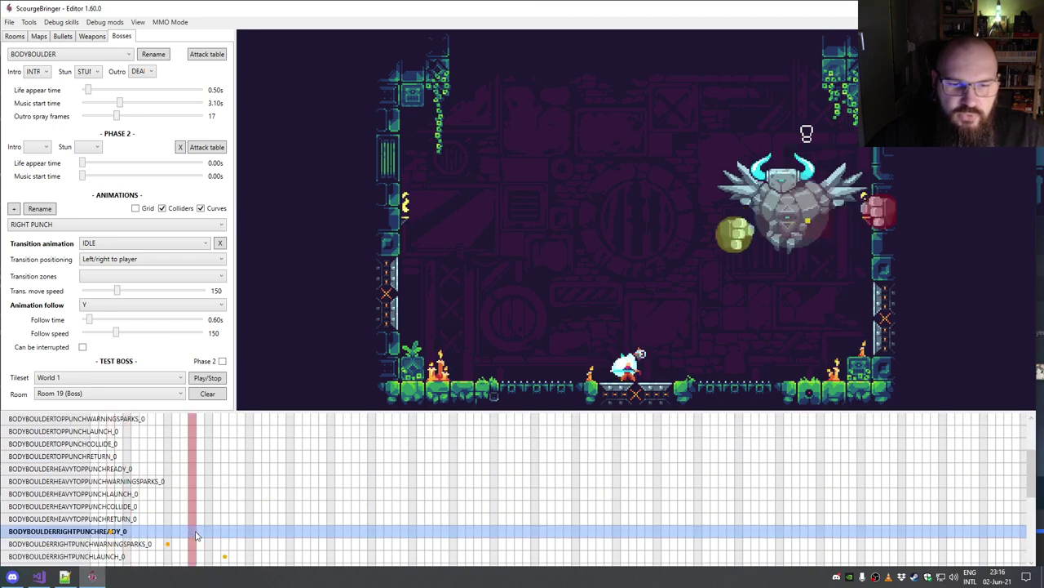
right_click(193, 535)
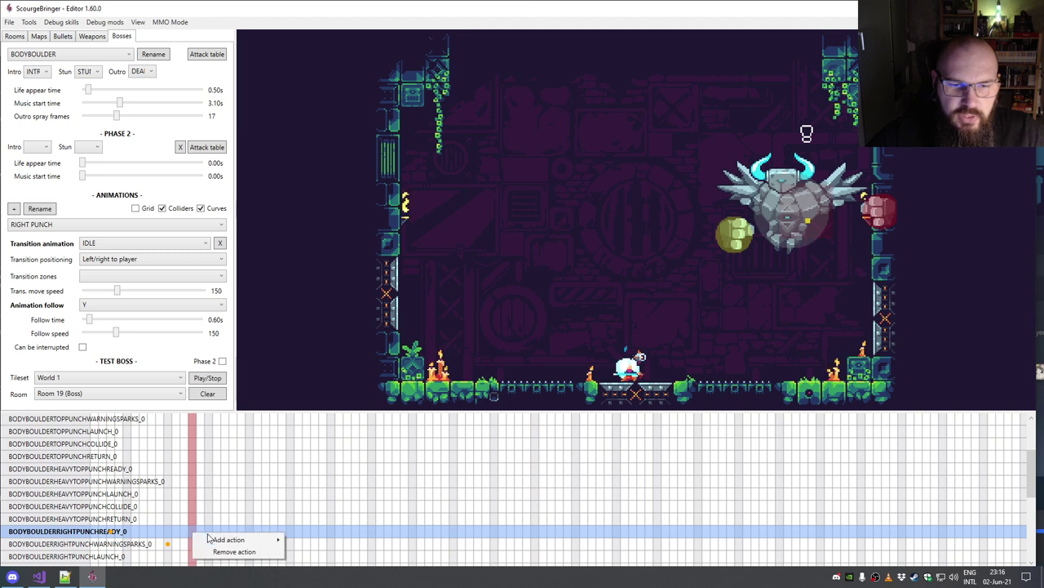
mouse_move(233, 538)
left_click(317, 513)
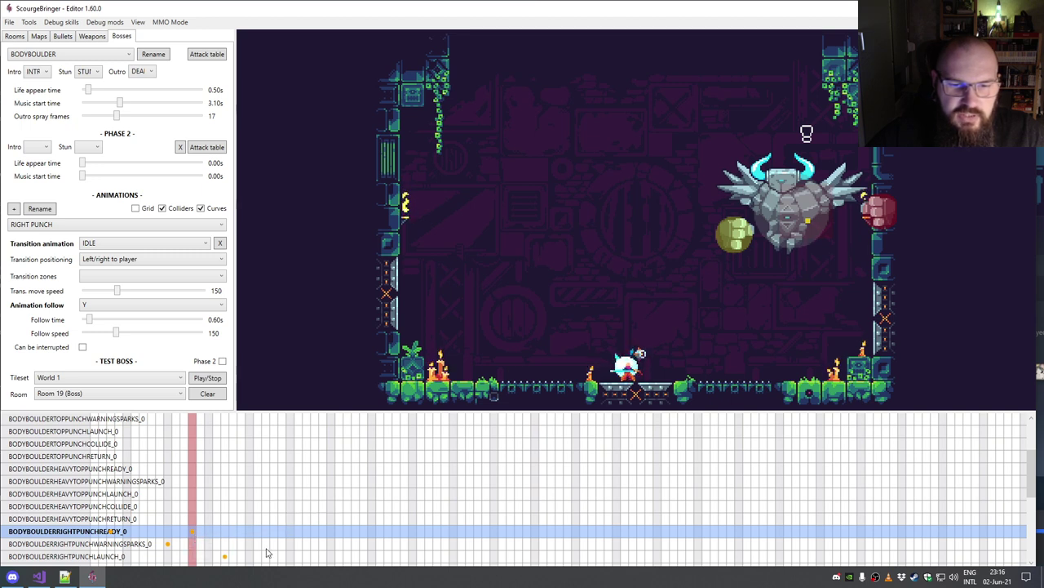
Step: Remove the sound action at frame 13 of the BODYBOULDERRIGHTPUNCHREADY_0 track
left_click(177, 536)
left_click(193, 534)
right_click(193, 535)
left_click(206, 553)
Step: Preview RIGHT PUNCH from frame 1, then scrub around its right punch collide and return sound cues
left_click(94, 532)
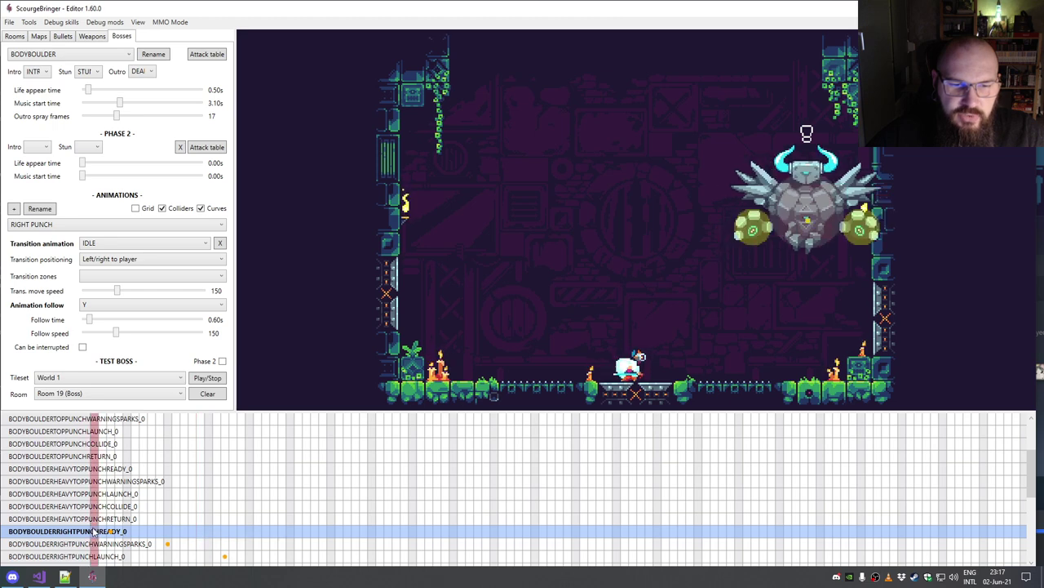
key("space")
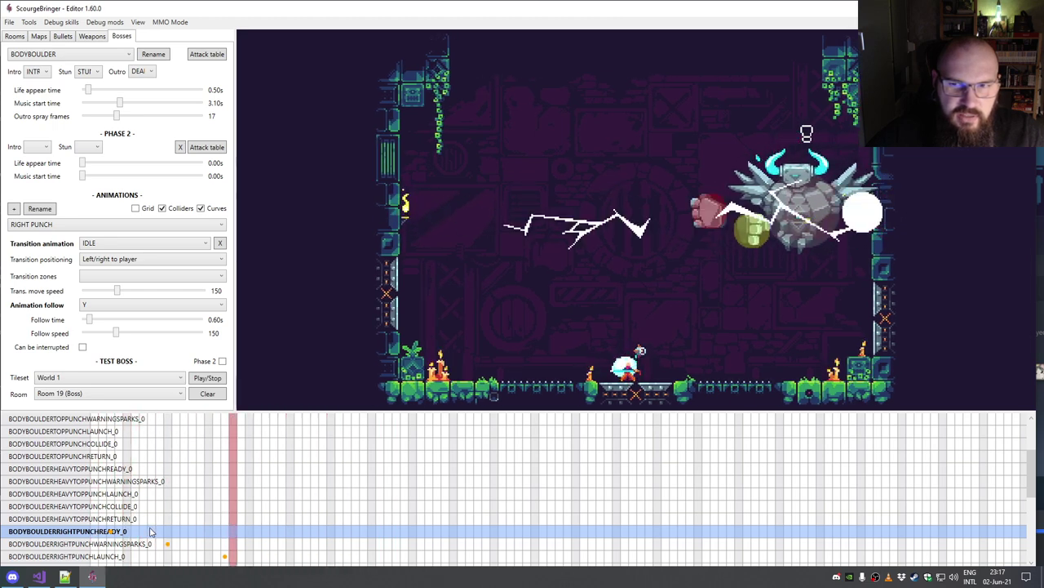
scroll(270, 522, "down", 3)
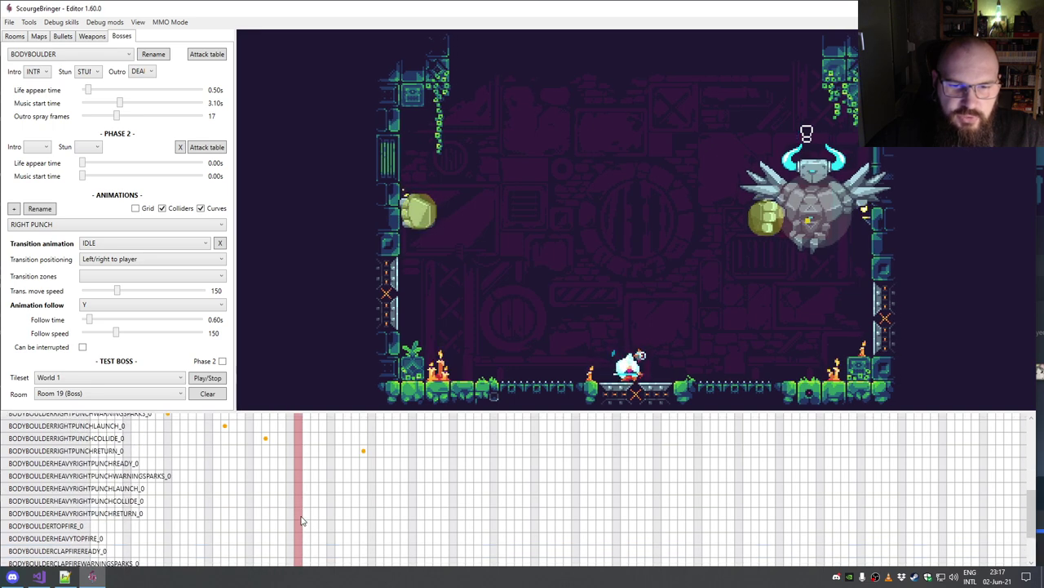
left_click(289, 490)
left_click_drag(289, 495, 268, 494)
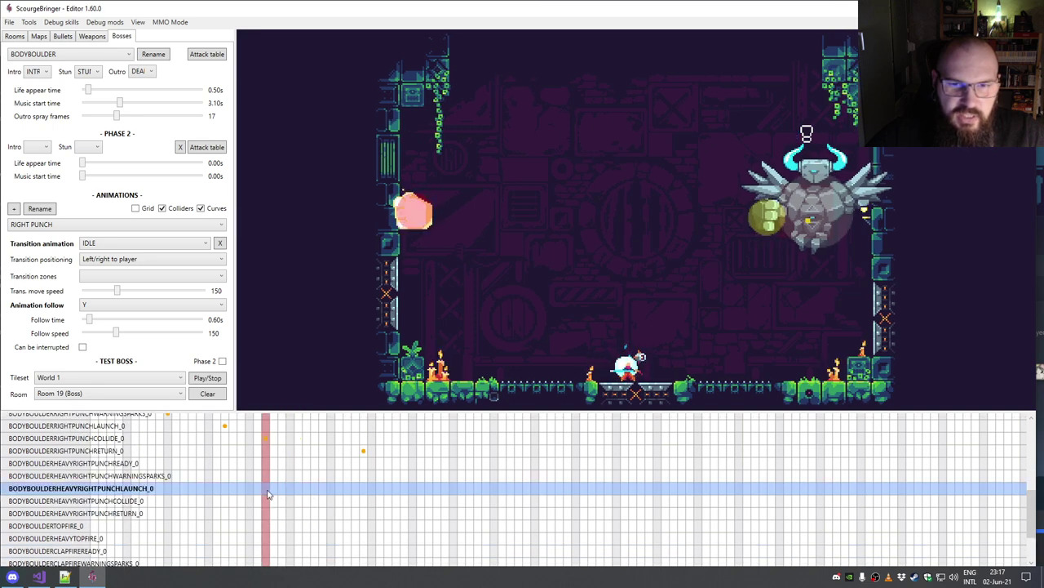
left_click(266, 438)
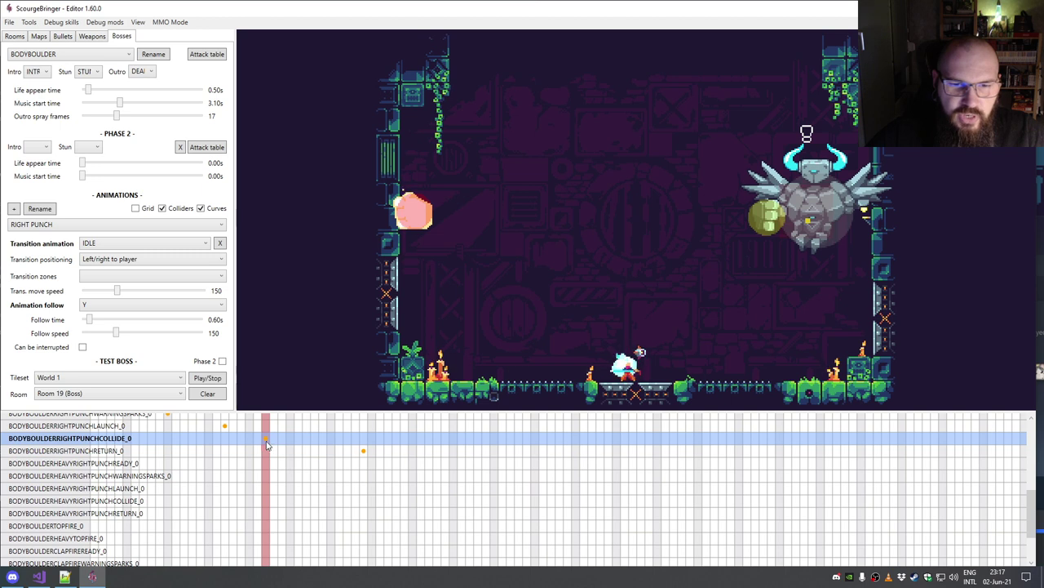
mouse_move(266, 443)
left_mouse_down()
mouse_move(256, 443)
mouse_move(265, 443)
left_mouse_up()
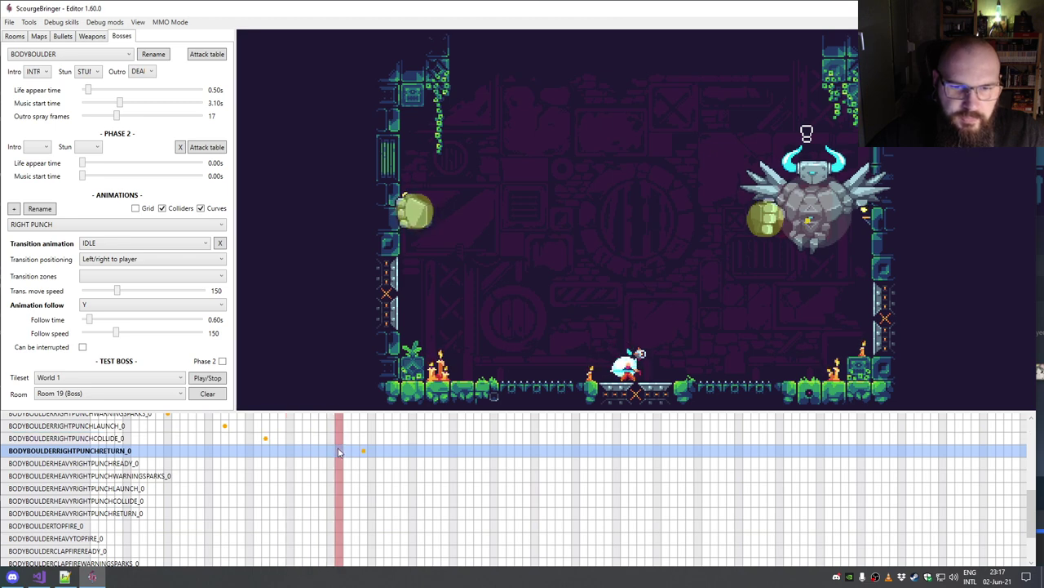
Step: Review the ANIMATIONS tracks of RIGHT PUNCH, covering the translate, rotate and sprite keys of the root, body, head and arms
left_click(215, 462)
scroll(225, 490, "up", 5)
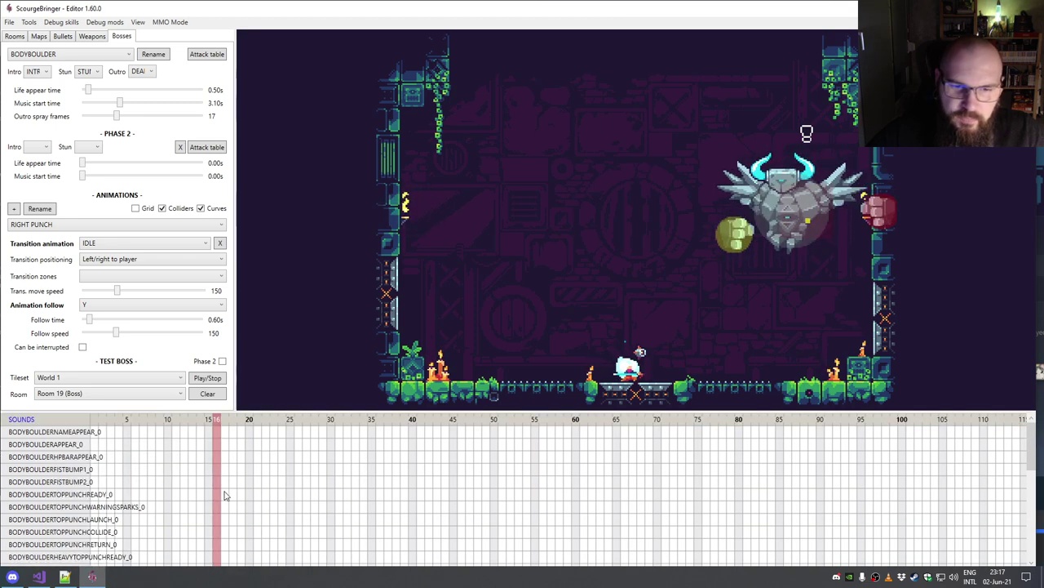
scroll(195, 457, "up", 5)
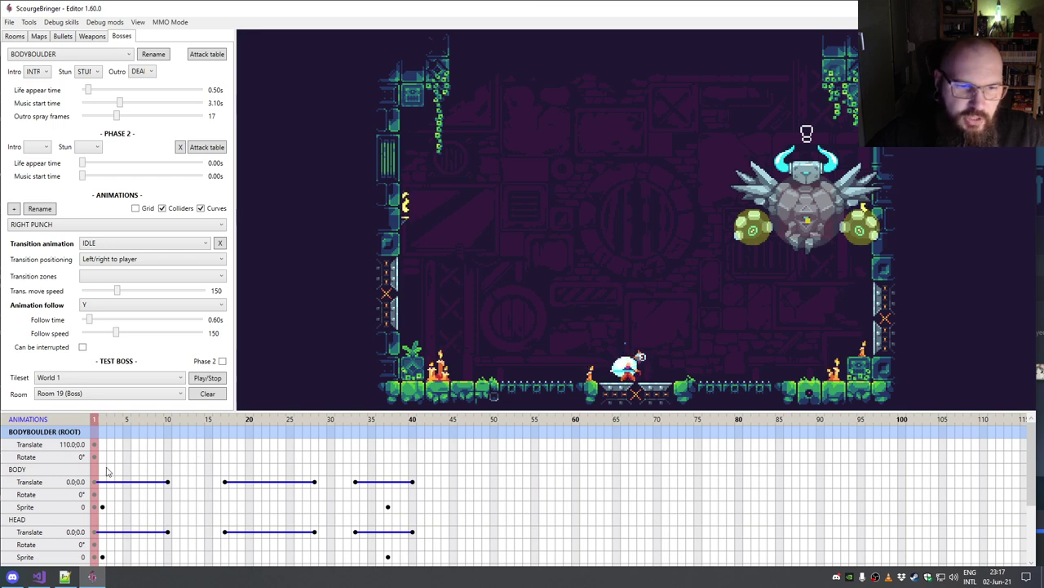
scroll(122, 457, "down", 3)
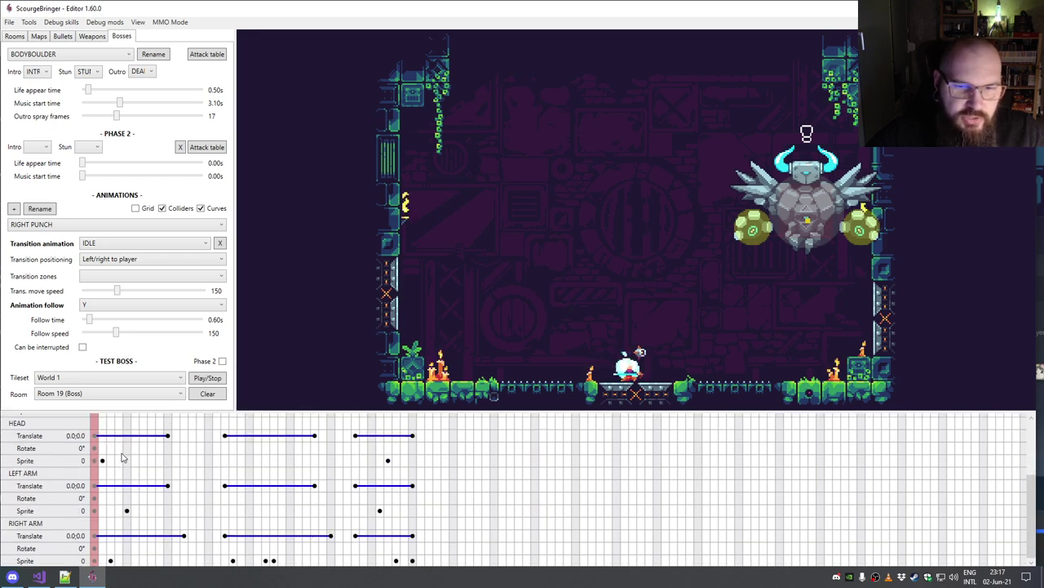
scroll(122, 457, "up", 3)
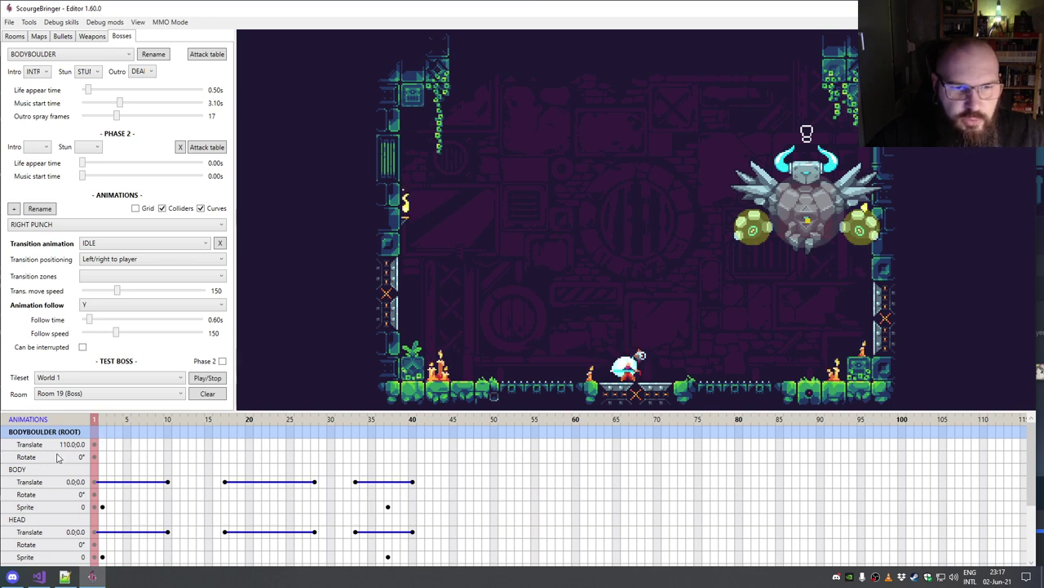
Step: At frame 1 of RIGHT PUNCH, shift the BODY translation to 1.0;1.0 and the HEAD translation to 0.0;2.0
left_click(43, 472)
mouse_move(779, 238)
left_mouse_down()
mouse_move(563, 298)
mouse_move(629, 292)
mouse_move(610, 291)
mouse_move(802, 236)
mouse_move(774, 240)
mouse_move(782, 240)
left_mouse_up()
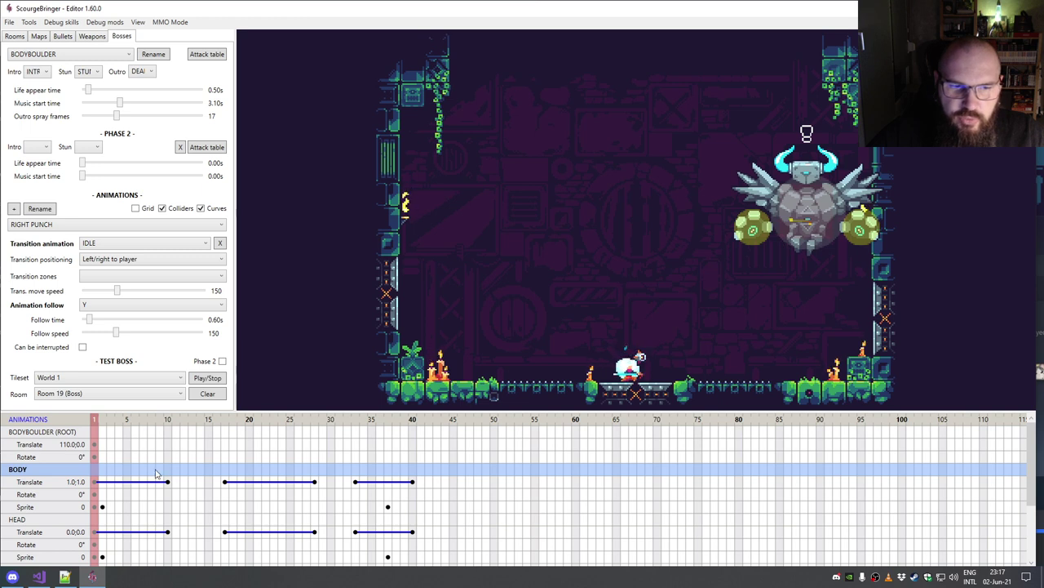
left_click(93, 531)
left_click_drag(758, 236, 761, 241)
scroll(163, 510, "down", 2)
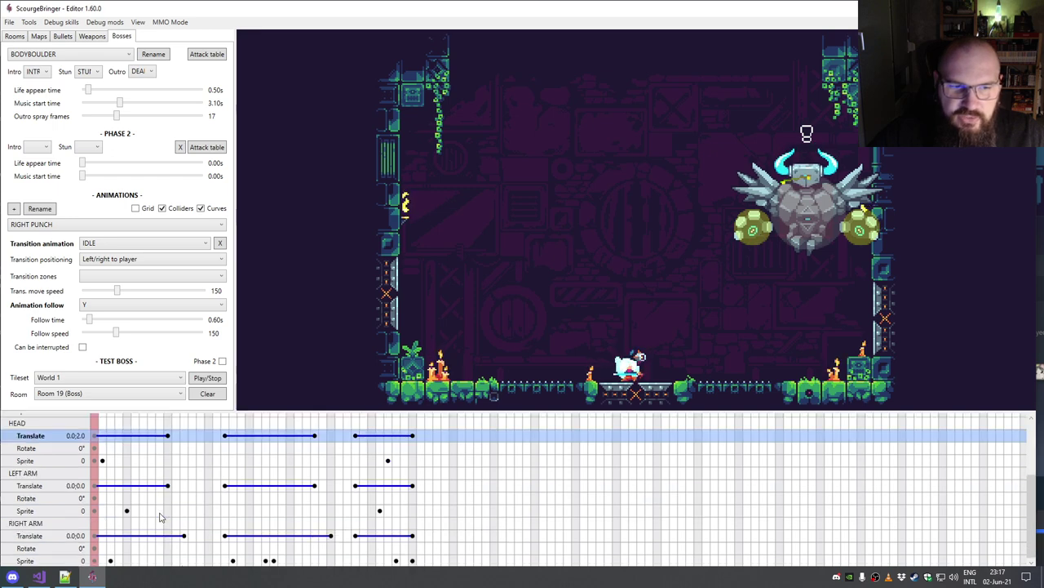
scroll(114, 494, "up", 2)
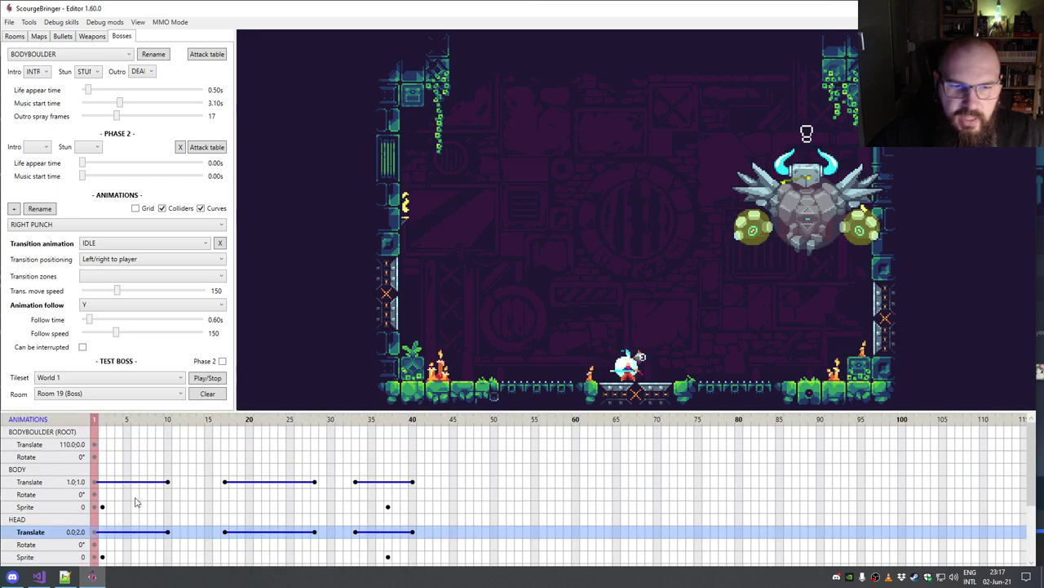
left_click(103, 483)
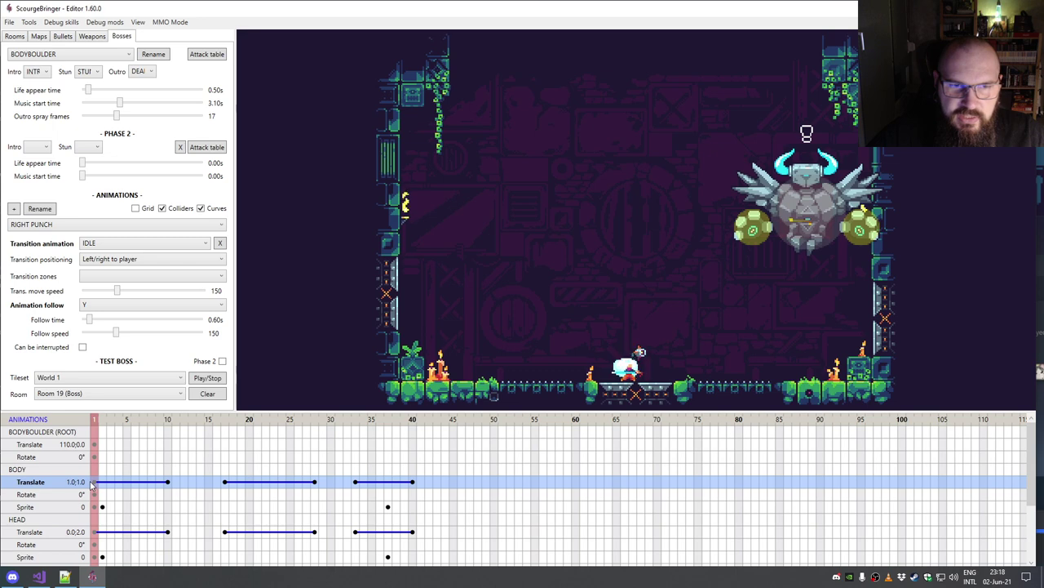
Step: At frame 10 of RIGHT PUNCH, move the BODY translation to -53.0;55.0
left_click(137, 475)
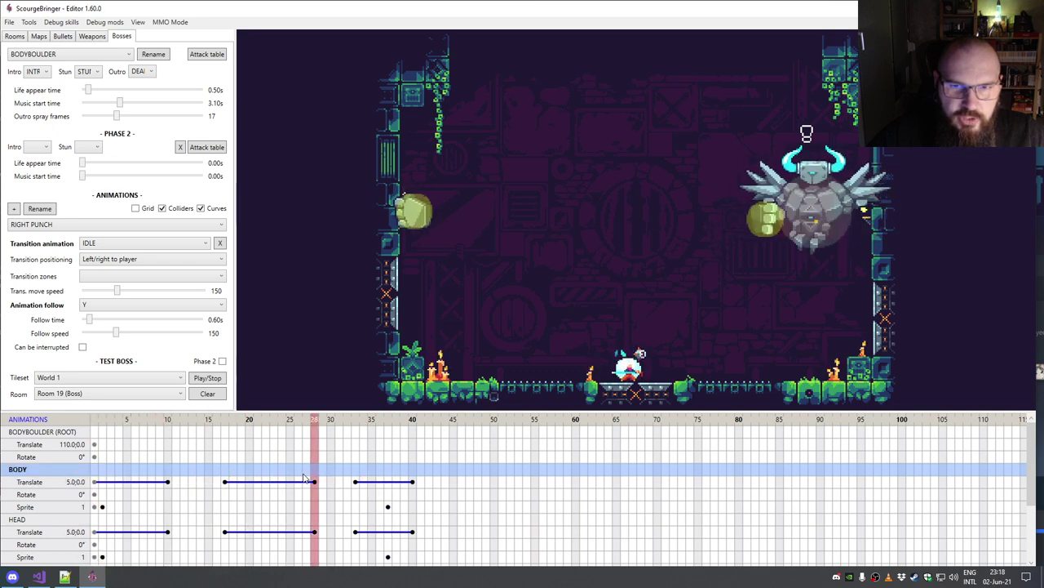
left_click(97, 494)
left_click(96, 482)
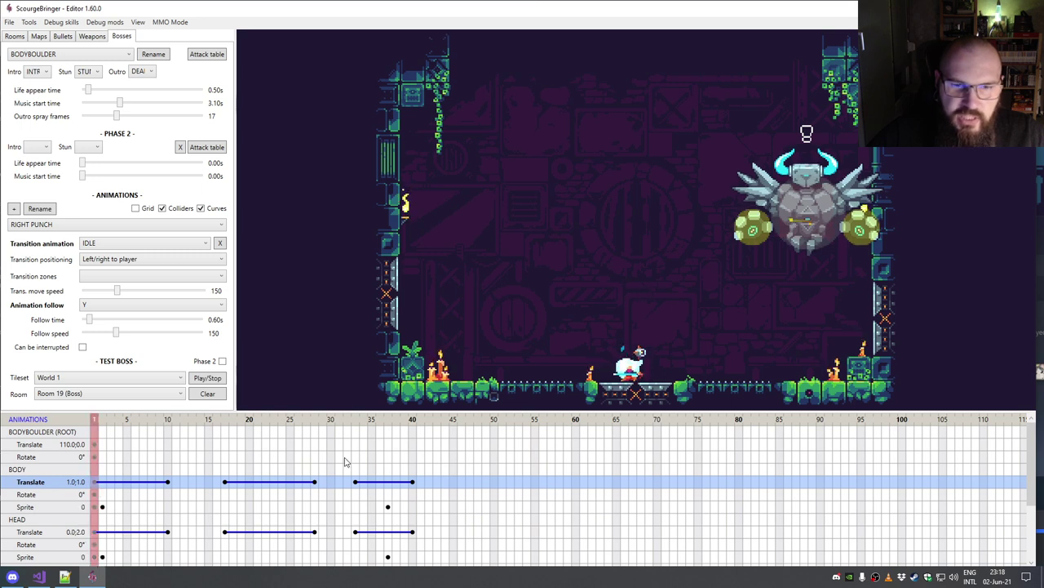
left_click_drag(92, 486, 168, 483)
left_click_drag(794, 254, 729, 323)
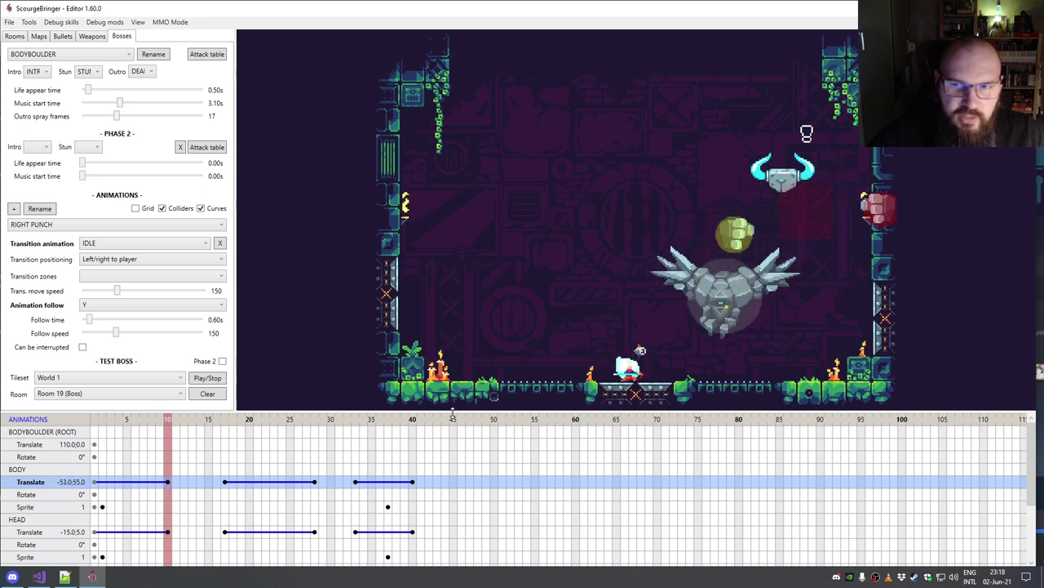
Step: Add a BODY Translate key frame at frame 5, move the body to -72.0;-22.0, and scrub frames 1 to 5 to check it
left_click_drag(165, 483, 93, 490)
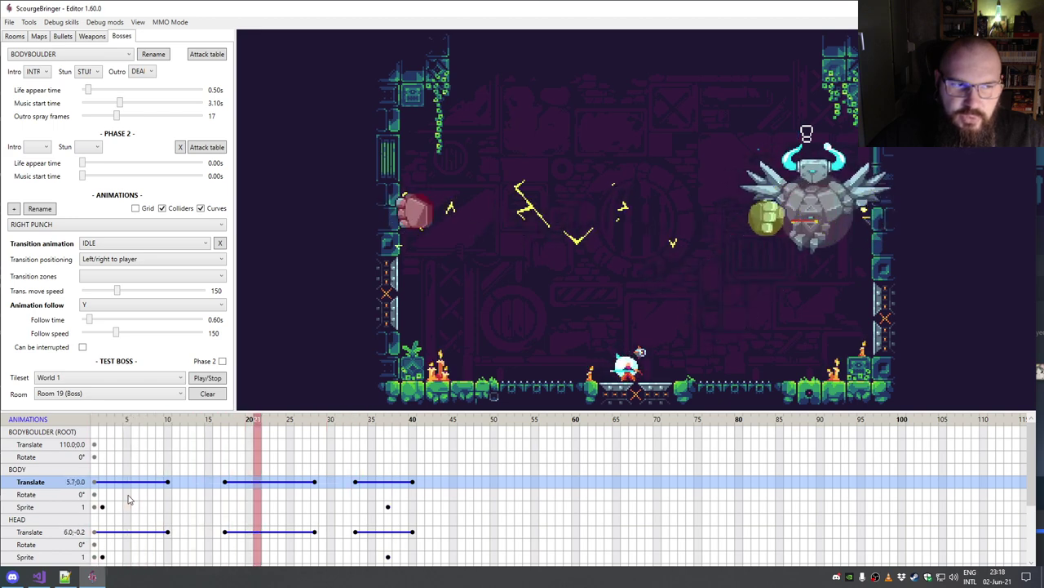
mouse_move(110, 487)
left_mouse_down()
mouse_move(95, 483)
mouse_move(128, 488)
mouse_move(82, 484)
mouse_move(126, 487)
left_mouse_up()
right_click(129, 483)
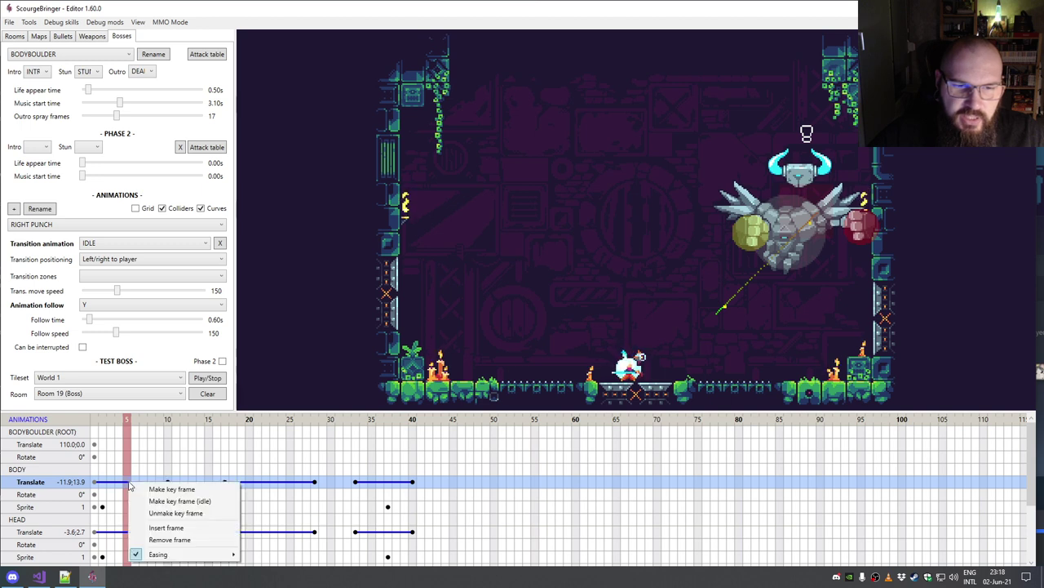
left_click(139, 490)
mouse_move(130, 490)
left_mouse_down()
mouse_move(95, 487)
mouse_move(168, 486)
mouse_move(127, 488)
left_mouse_up()
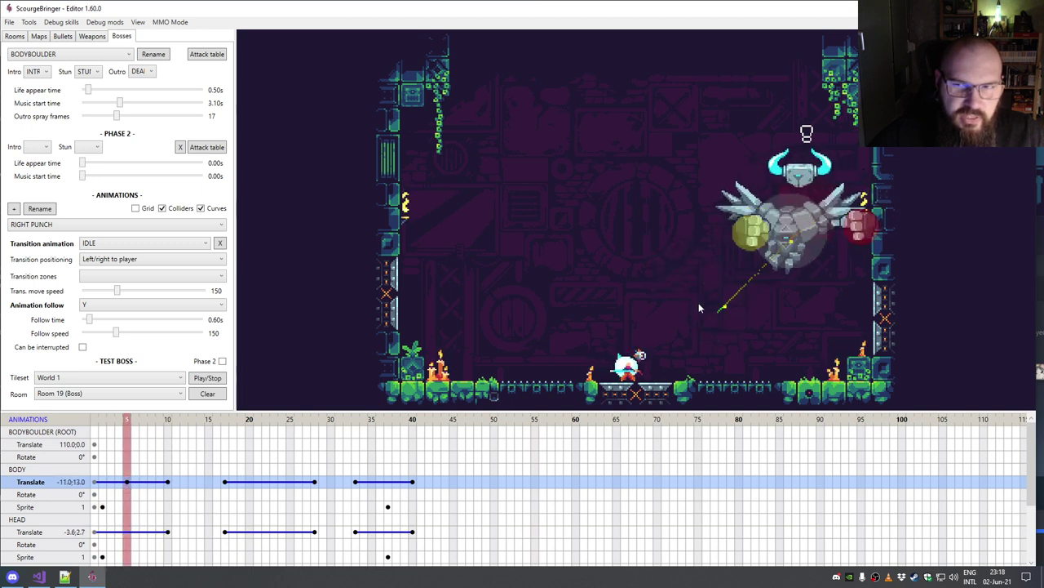
left_click_drag(803, 251, 689, 190)
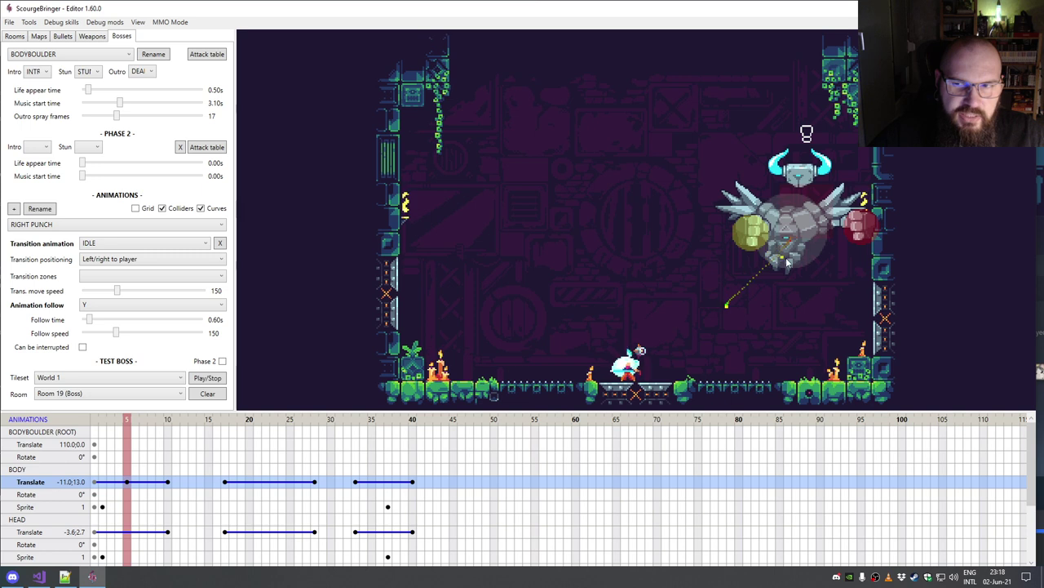
left_click_drag(792, 226, 698, 171)
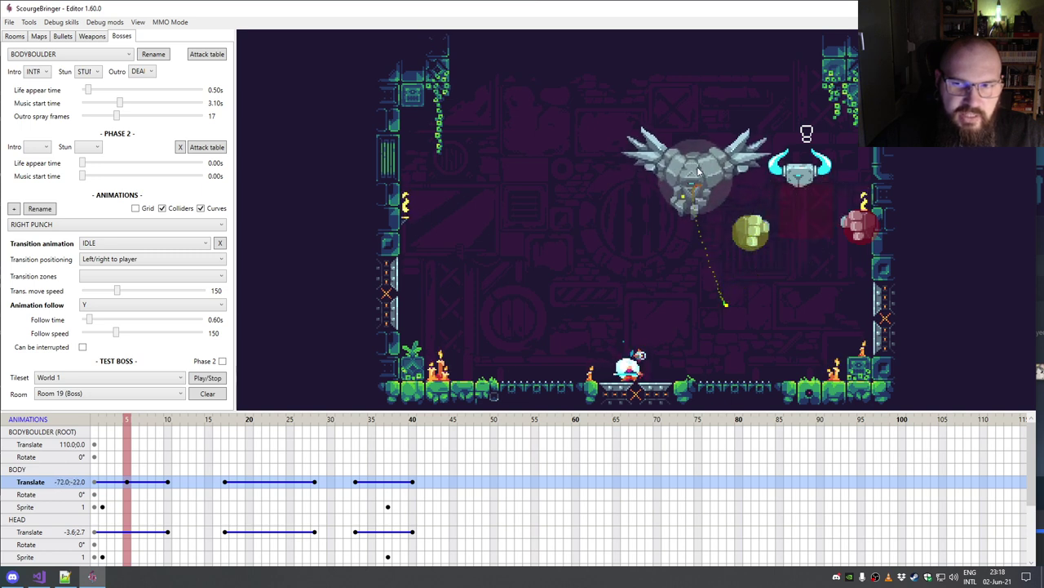
left_click(96, 484)
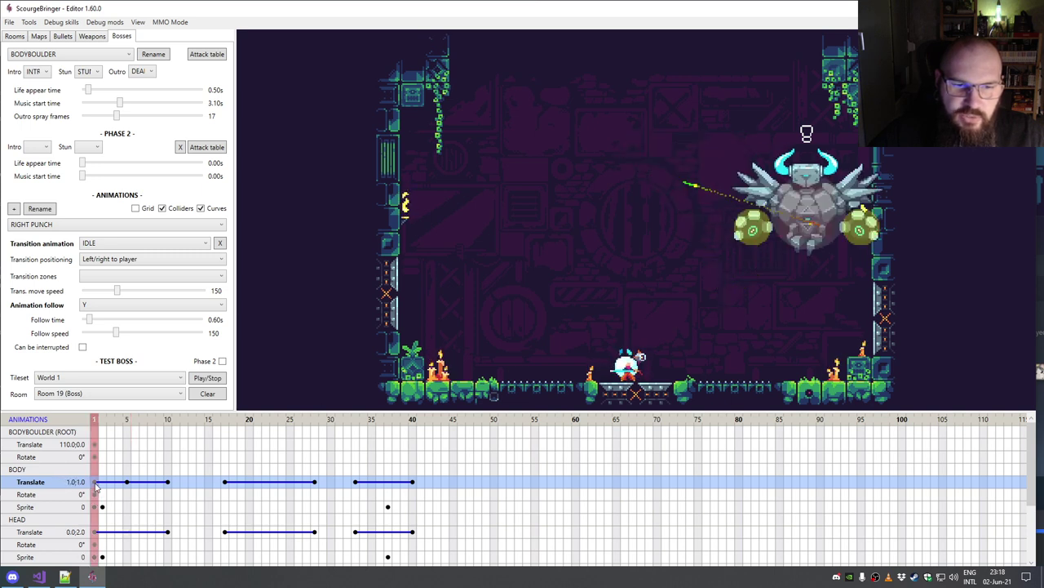
left_click_drag(96, 484, 126, 486)
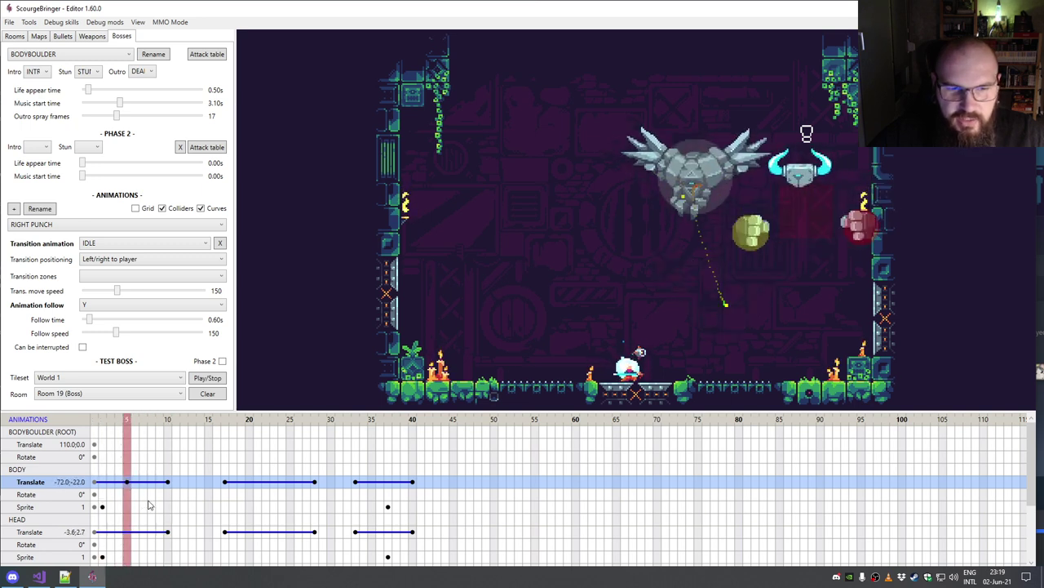
Step: Examine the easing options of the RIGHT ARM translation segment between frames 17 and 30, including the Back variants
scroll(180, 512, "down", 3)
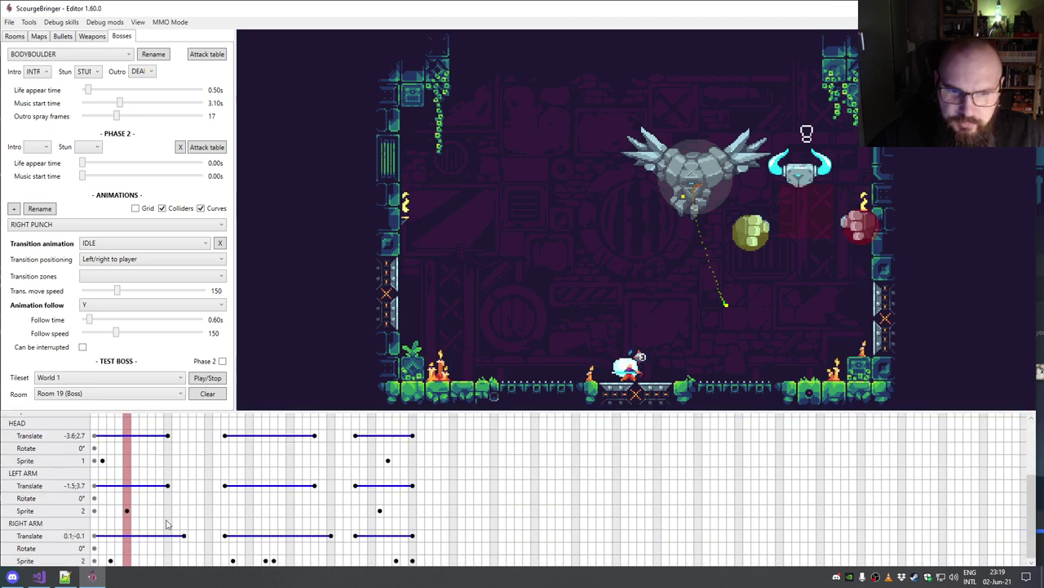
left_click(113, 537)
left_click_drag(109, 538, 282, 540)
right_click(282, 541)
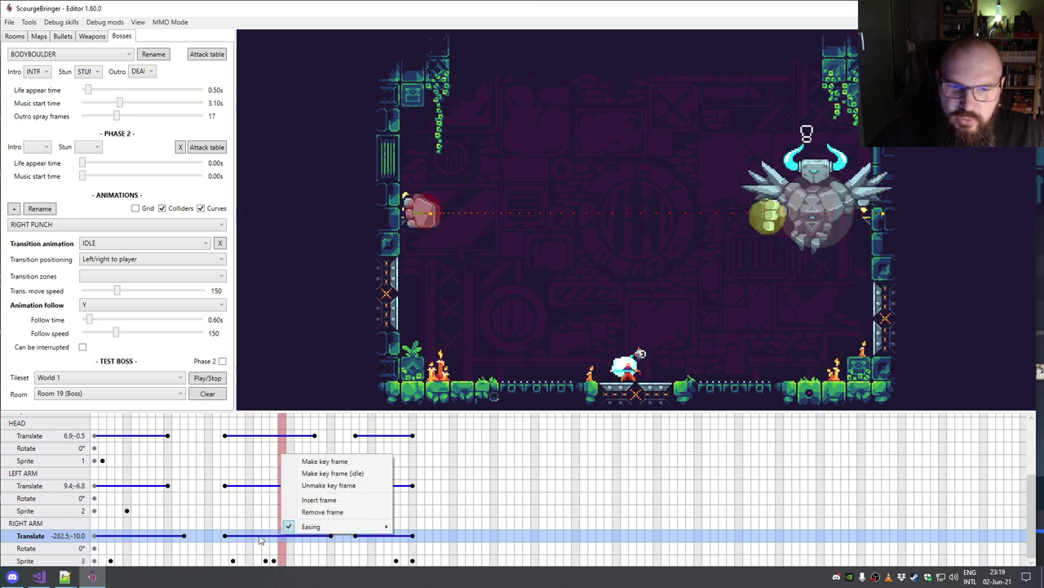
right_click(257, 540)
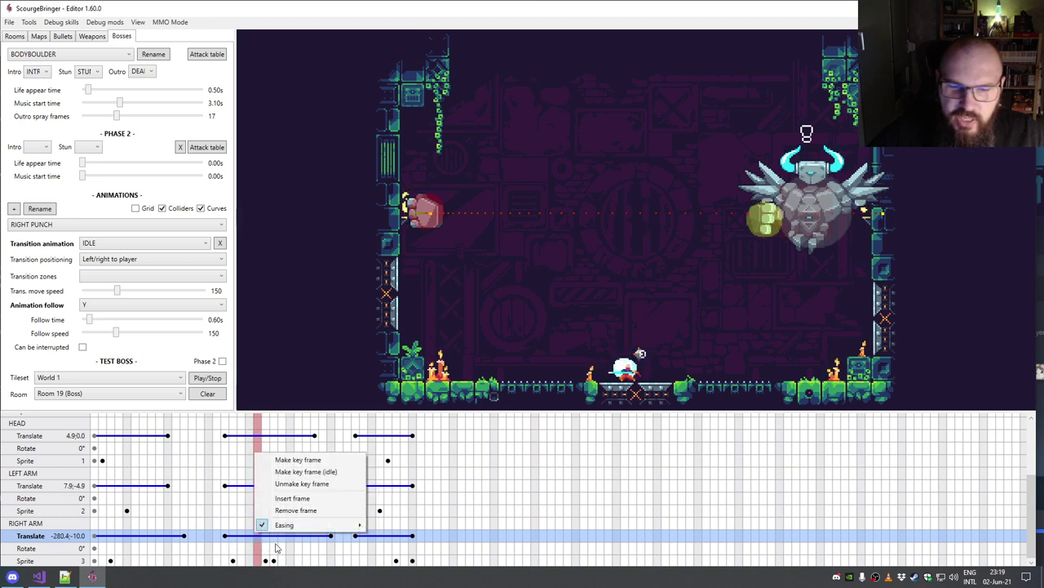
mouse_move(293, 527)
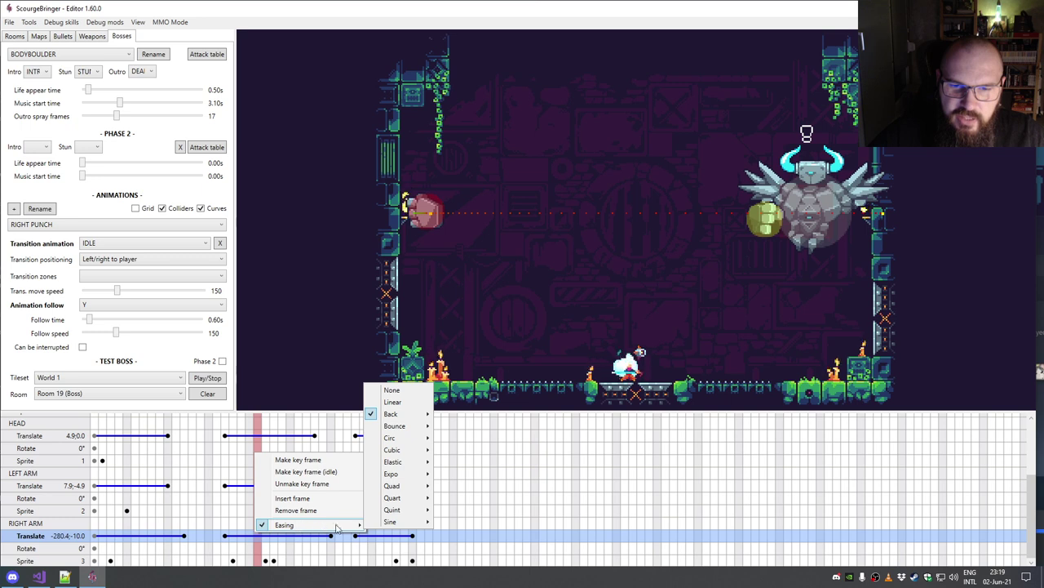
mouse_move(410, 419)
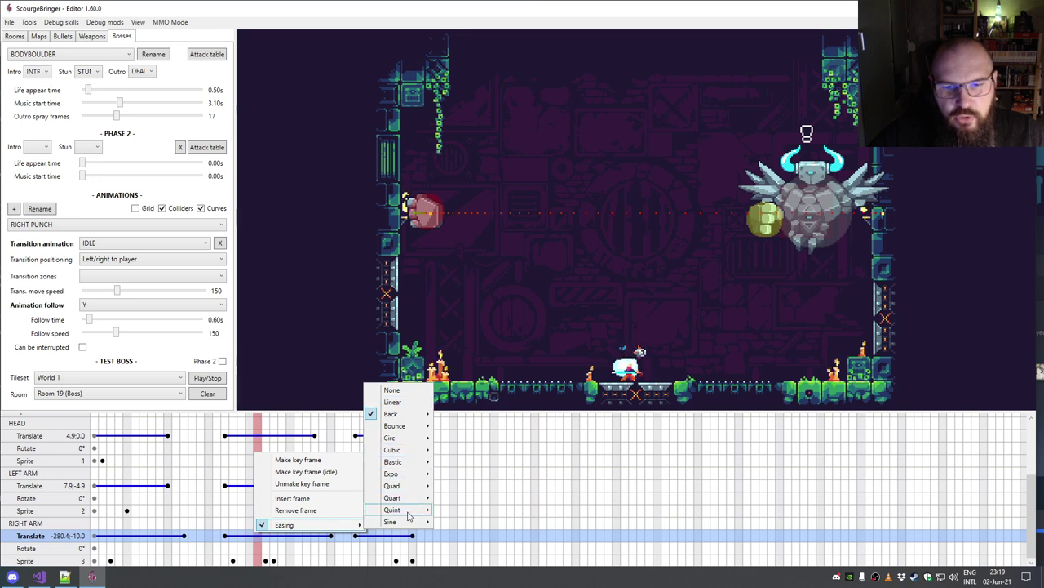
mouse_move(406, 477)
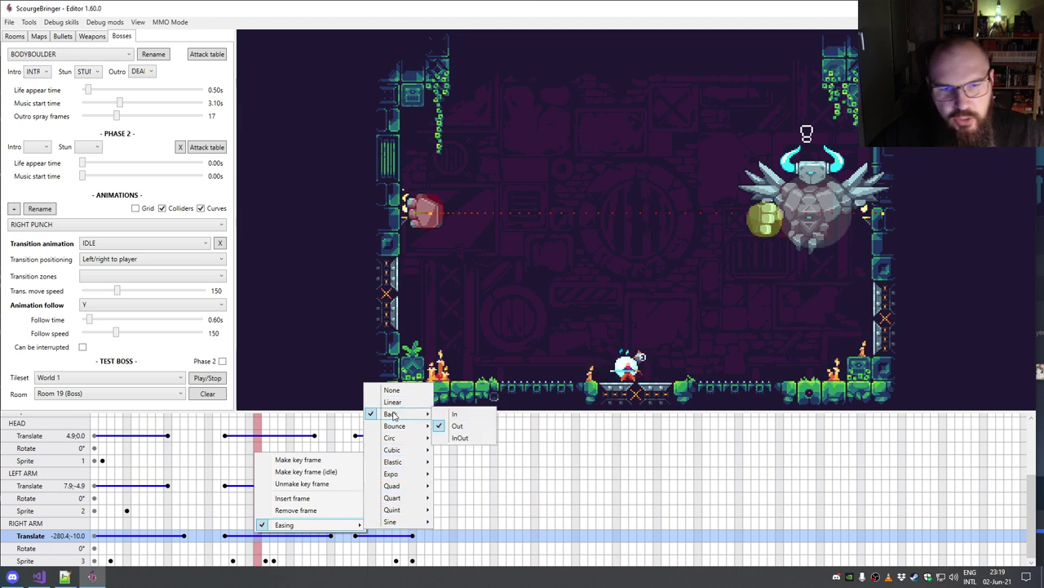
left_click(337, 447)
Step: Preview the Back Out easing curve in the Easing Viewer, then close the viewer
left_click(29, 22)
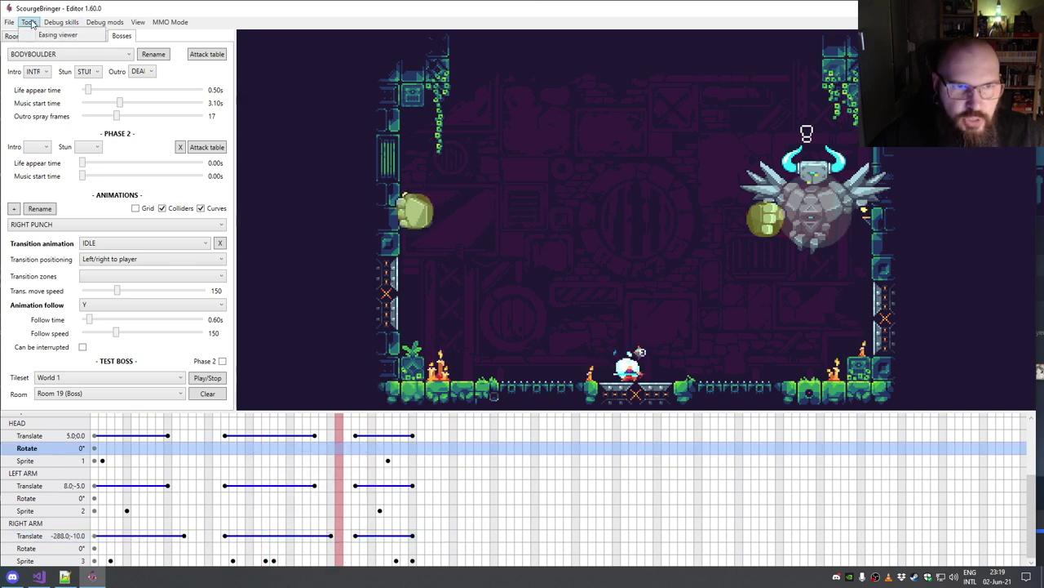
left_click(36, 35)
left_click(29, 22)
left_click(36, 35)
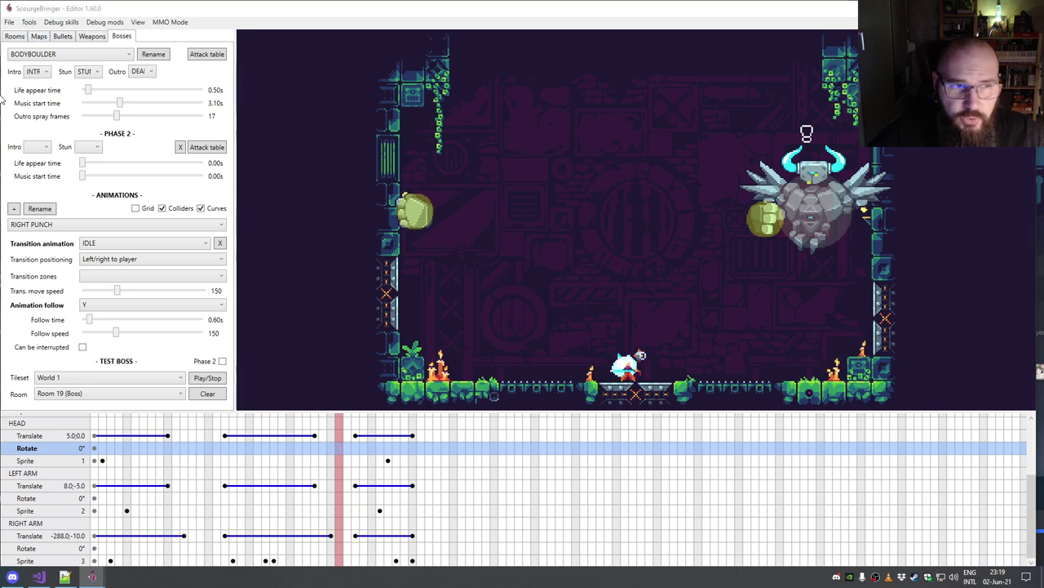
left_click_drag(272, 155, 365, 144)
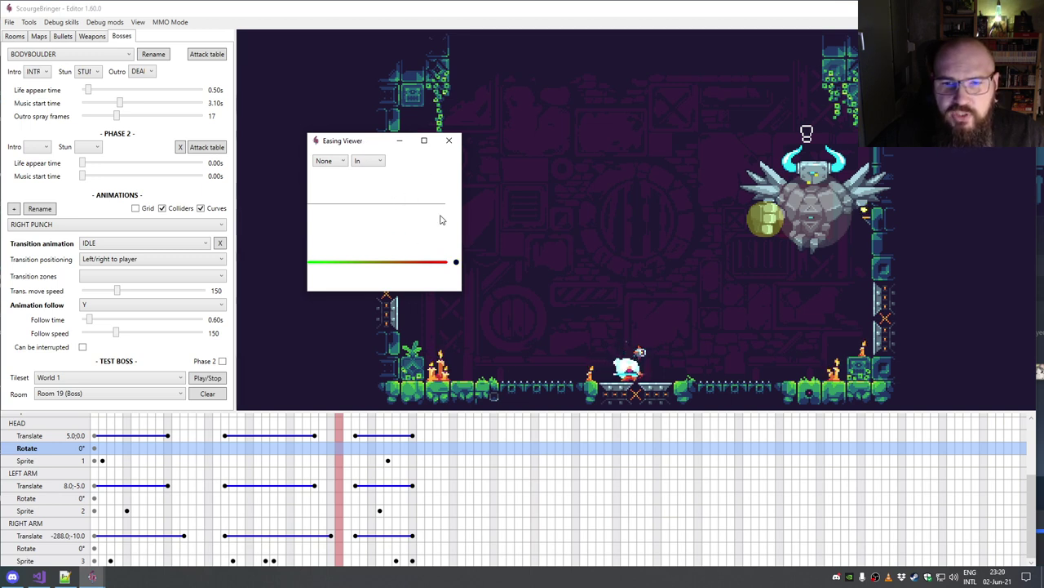
left_click(330, 160)
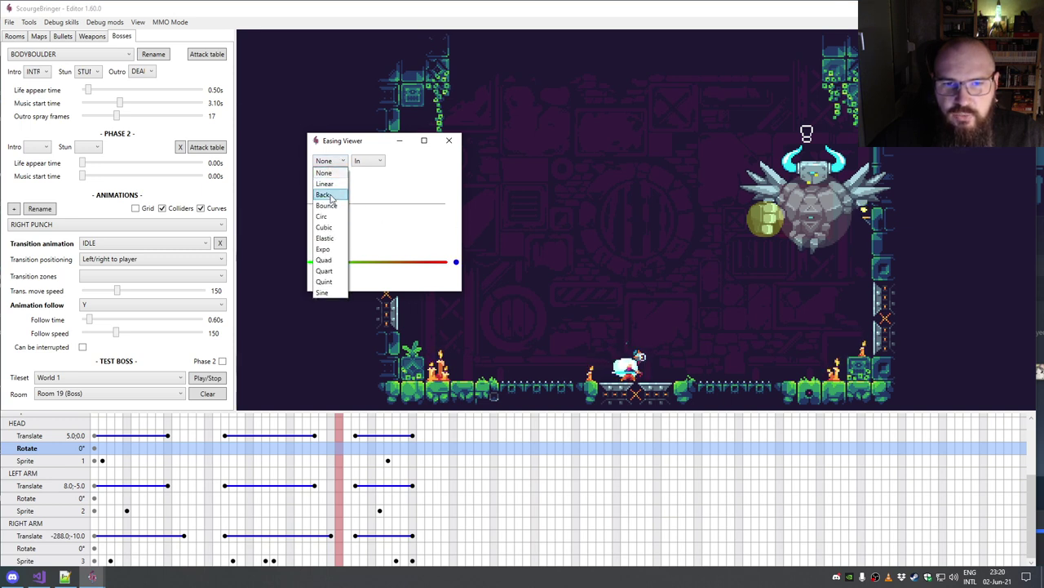
left_click(331, 196)
left_click(377, 163)
left_click(373, 184)
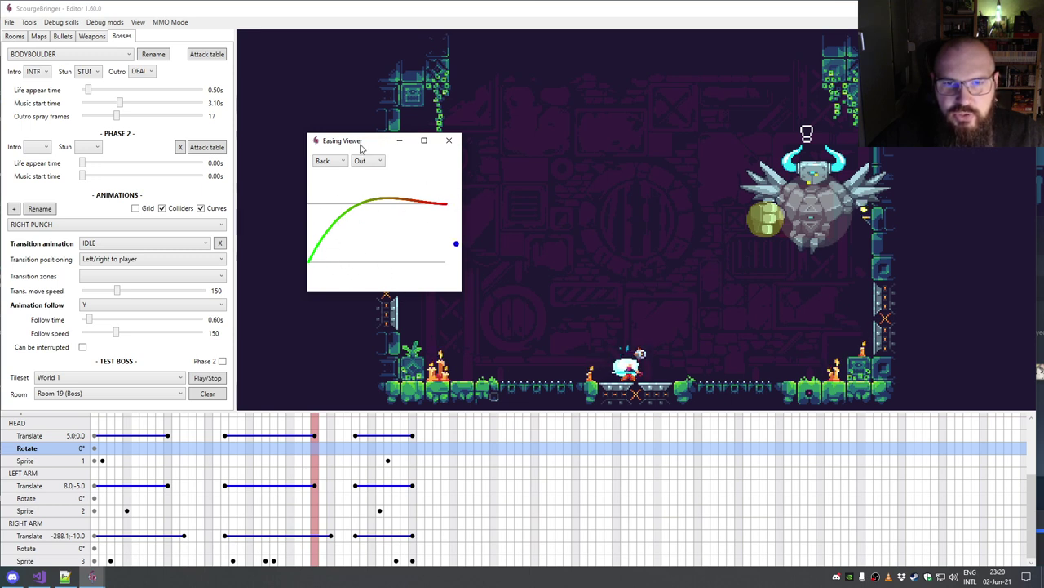
left_click_drag(376, 147, 279, 155)
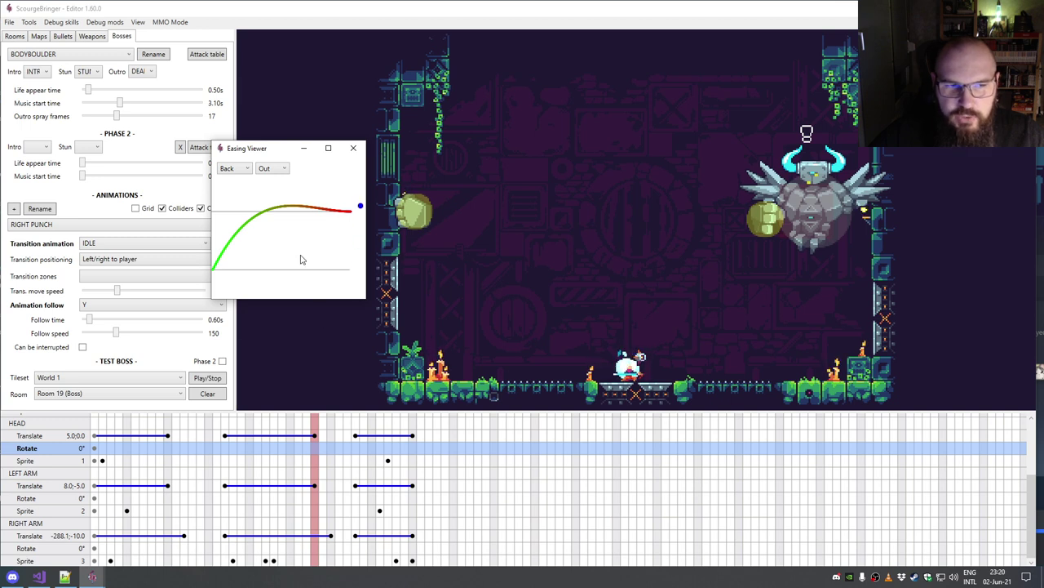
left_click(353, 148)
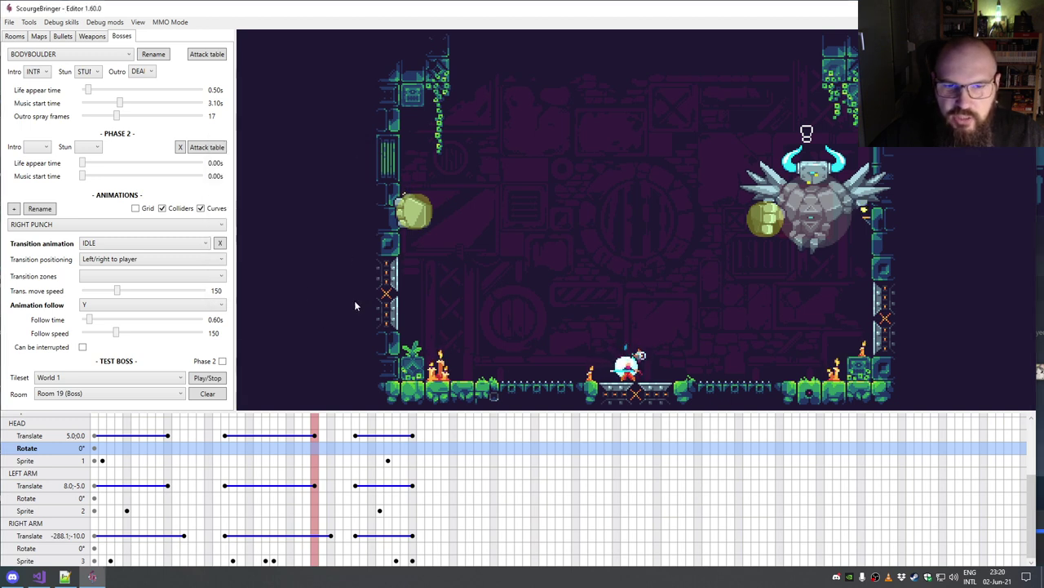
Step: Set the easing of the RIGHT ARM translation segment between frames 17 and 30 to Elastic Out and check its motion
right_click(264, 539)
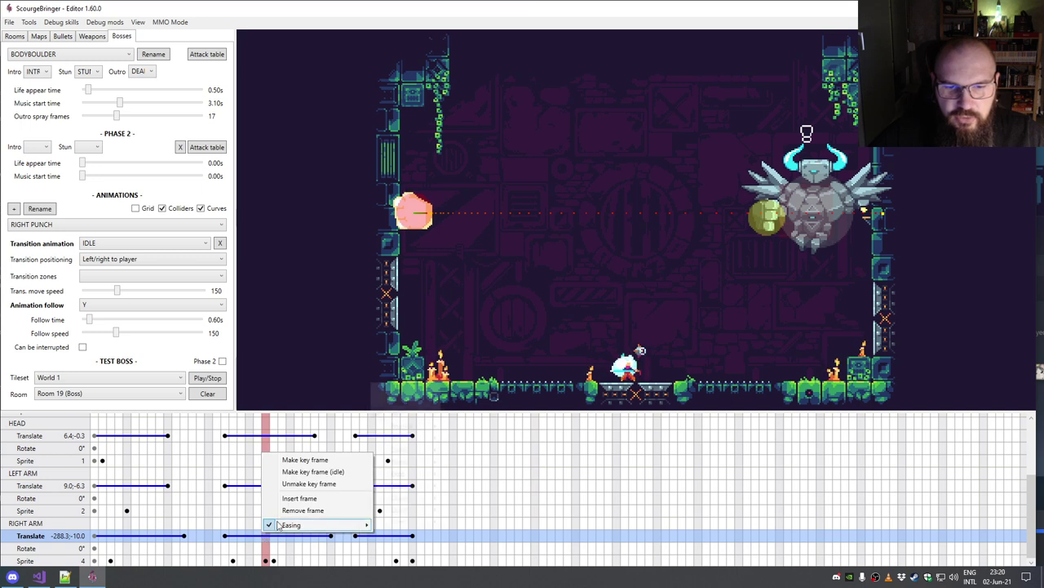
mouse_move(406, 465)
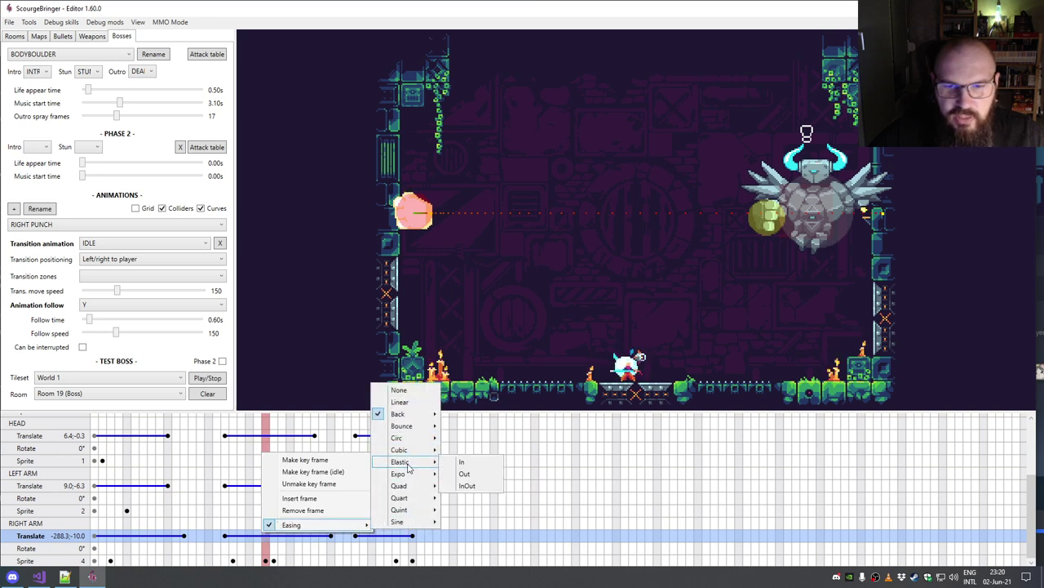
left_click(463, 473)
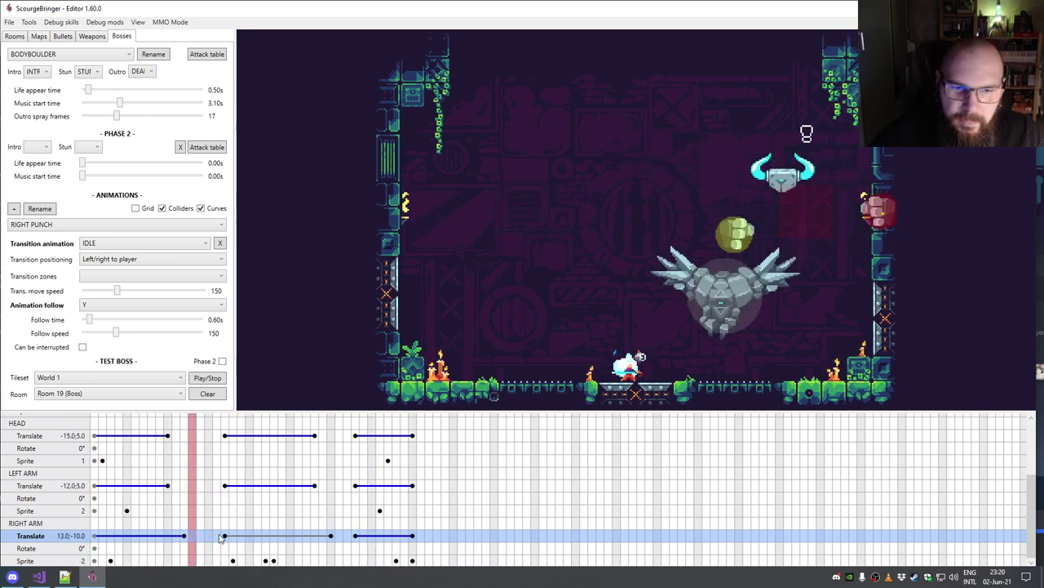
left_click(243, 535)
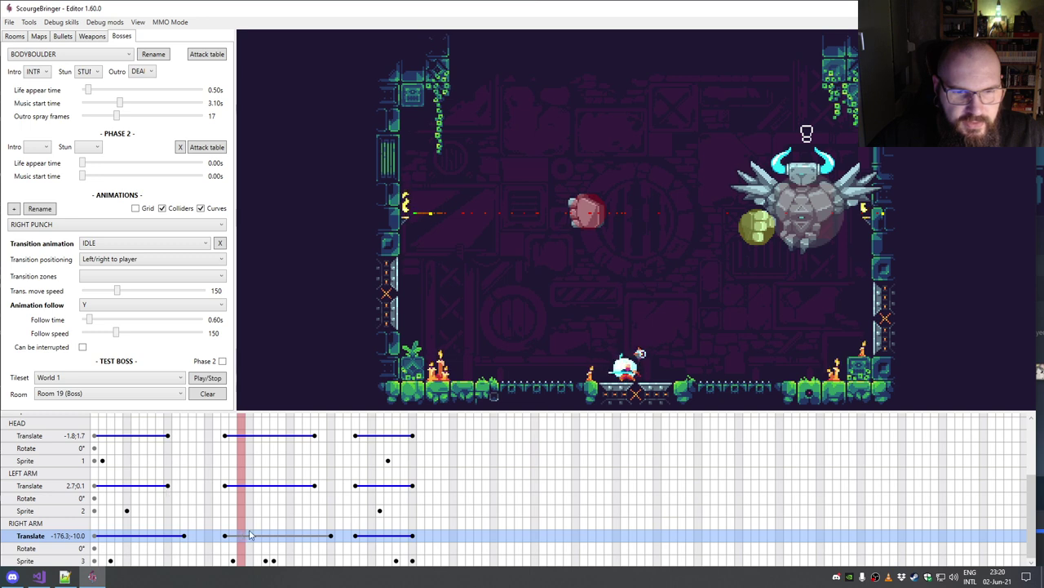
Step: At frame 1, shift the HEAD translation to -1.0;1.0 and move the BODY translation to -170.0;54.0
left_click(125, 437)
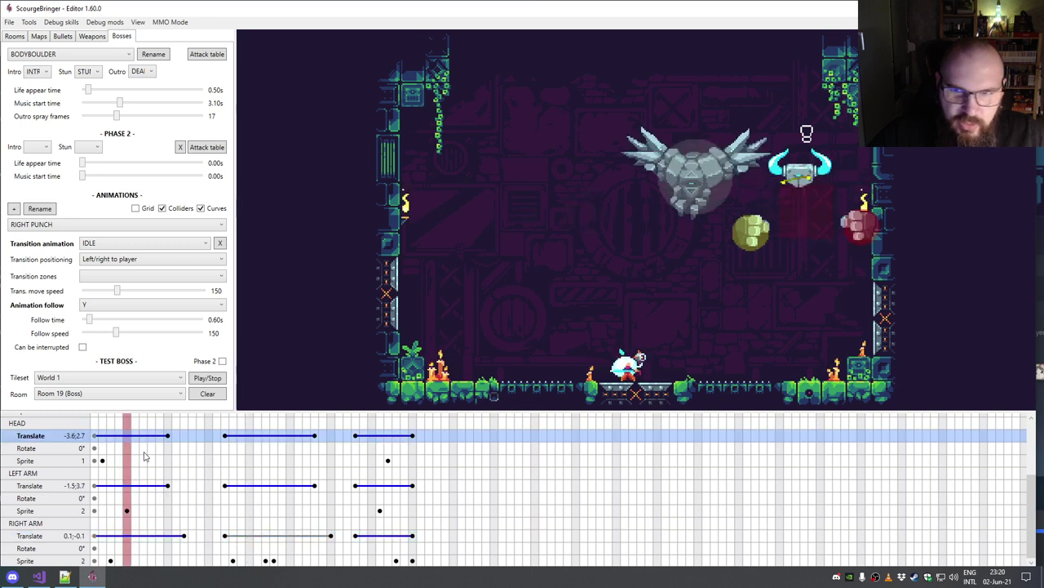
key("space")
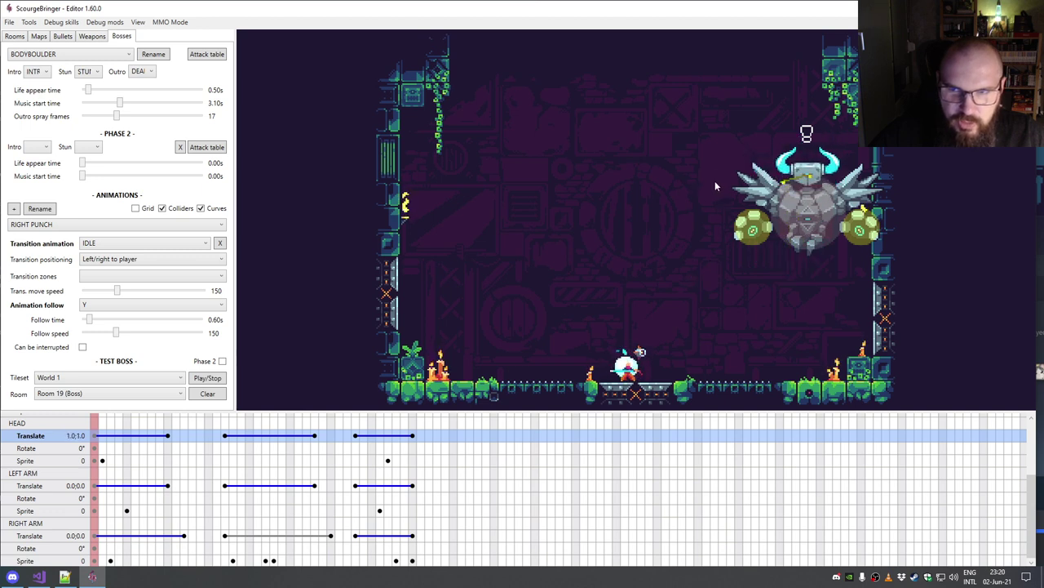
scroll(125, 487, "up", 4)
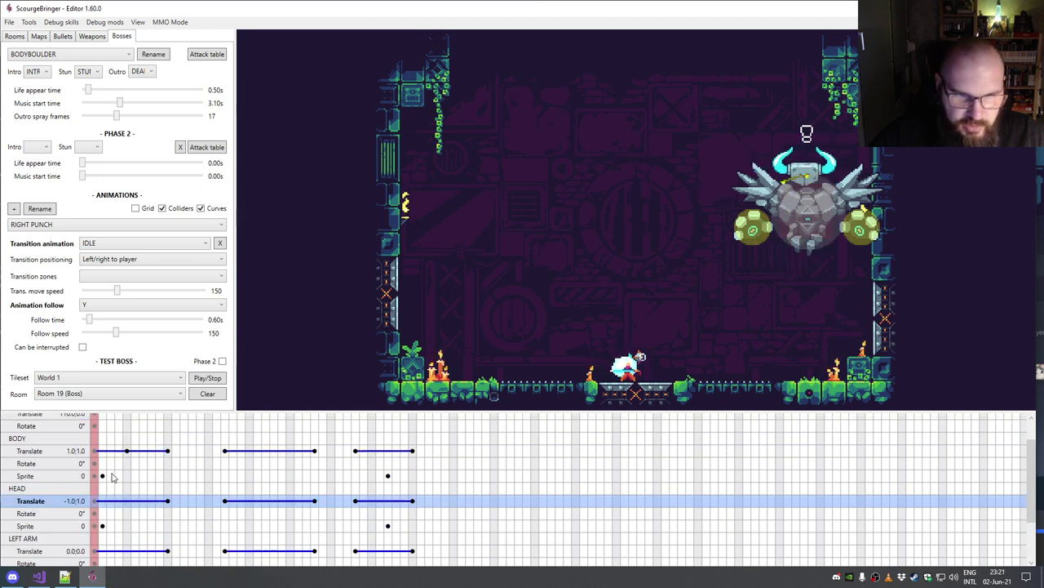
left_click(98, 481)
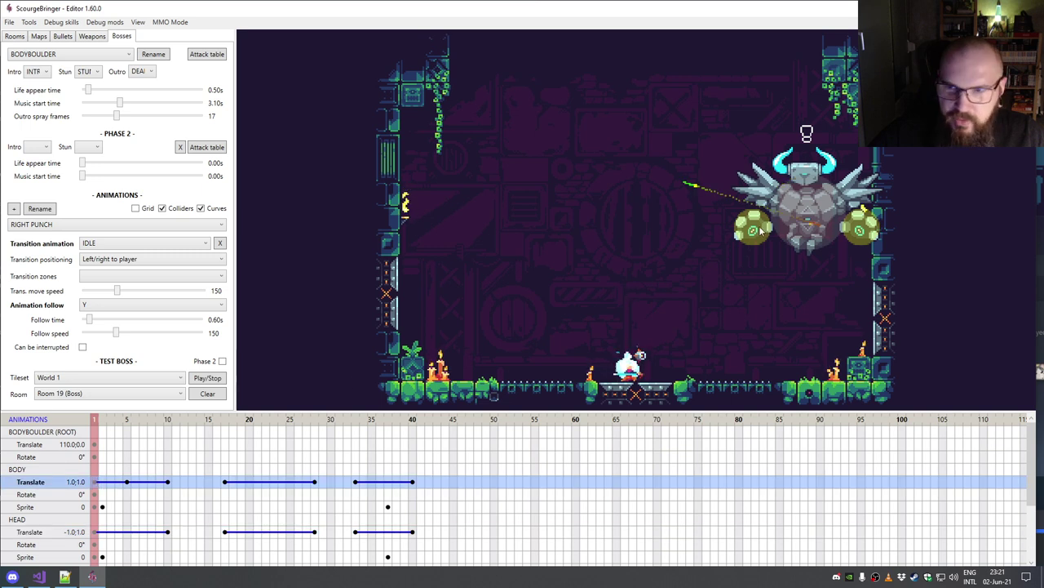
left_click_drag(786, 207, 561, 303)
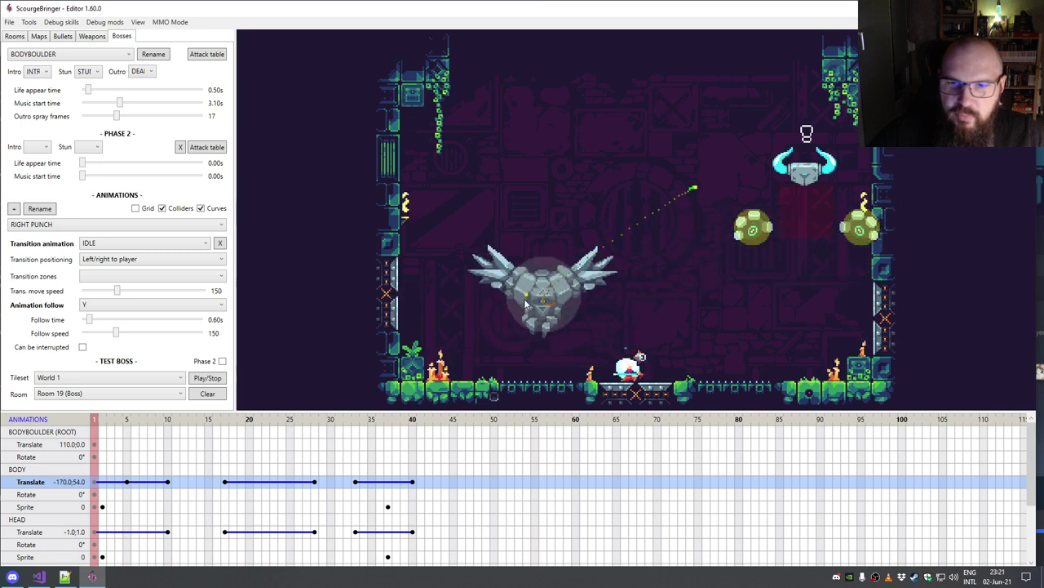
Step: Scrub the first three frames to check the BODY's movement path, then return to frame 1
left_click(101, 487)
mouse_move(101, 488)
left_mouse_down()
mouse_move(119, 484)
mouse_move(111, 487)
left_mouse_up()
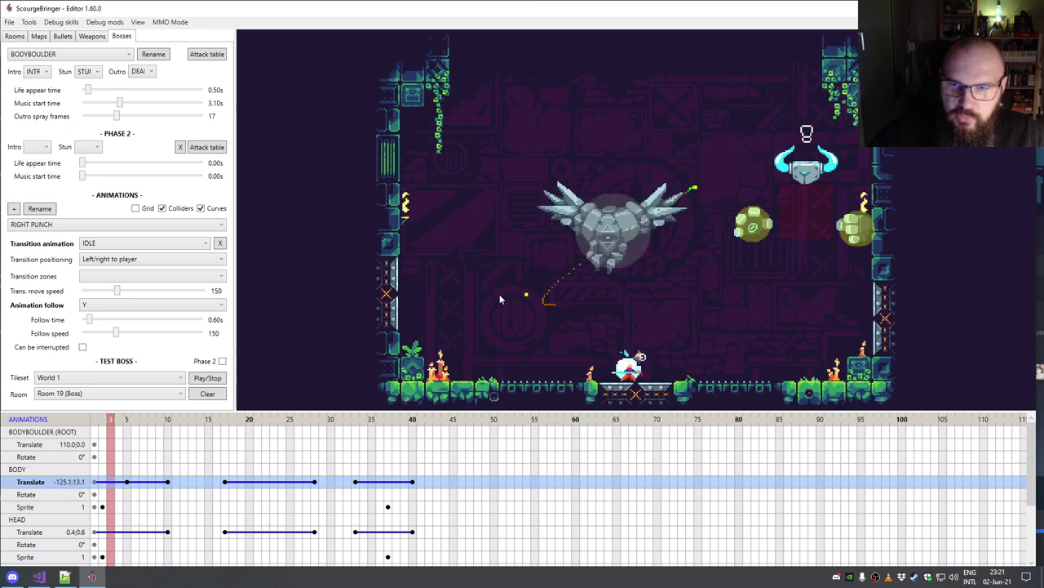
key("Home")
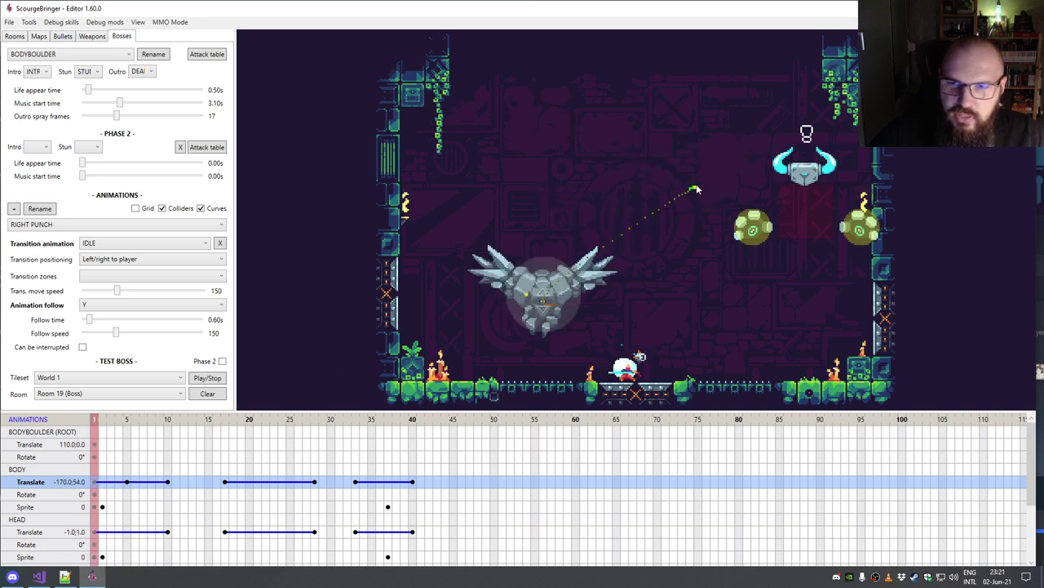
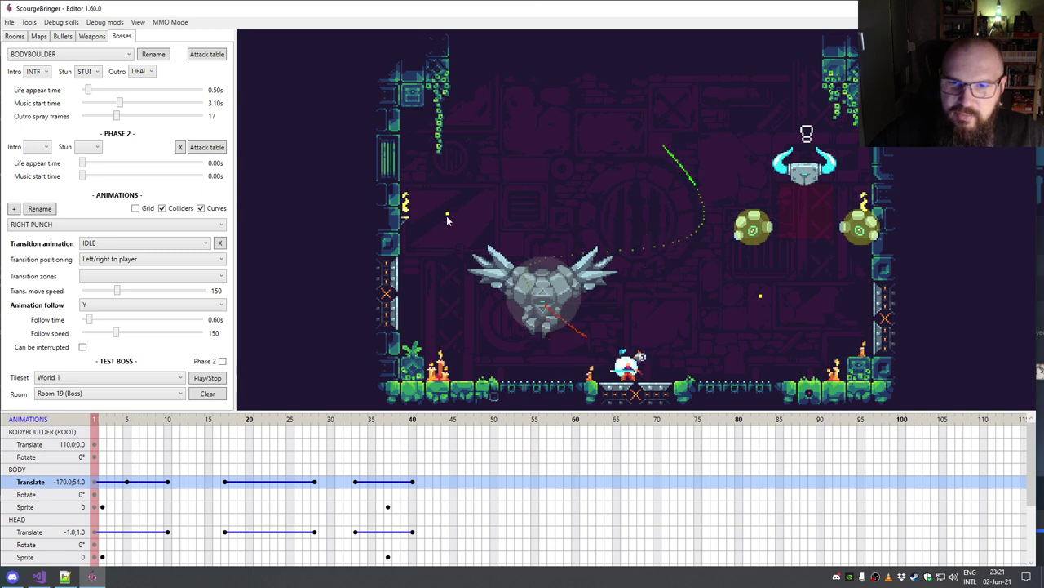
Step: Scrub the opening frames and play the RIGHT PUNCH animation to check the BODY's movement along its curve
left_click(102, 483)
left_click(110, 483)
left_click(118, 483)
left_click(125, 483)
left_click(102, 481)
key("space")
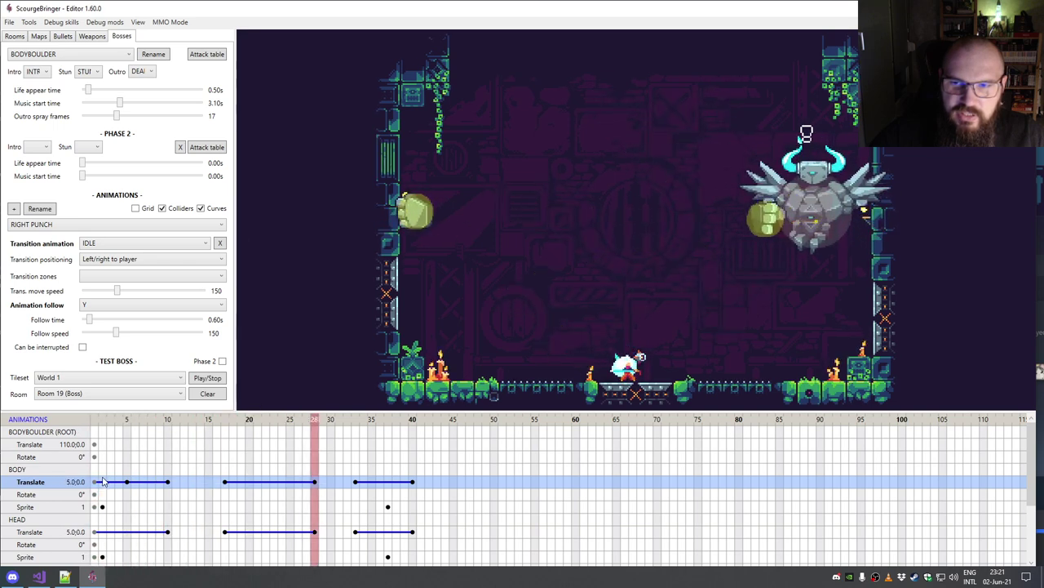
key("space")
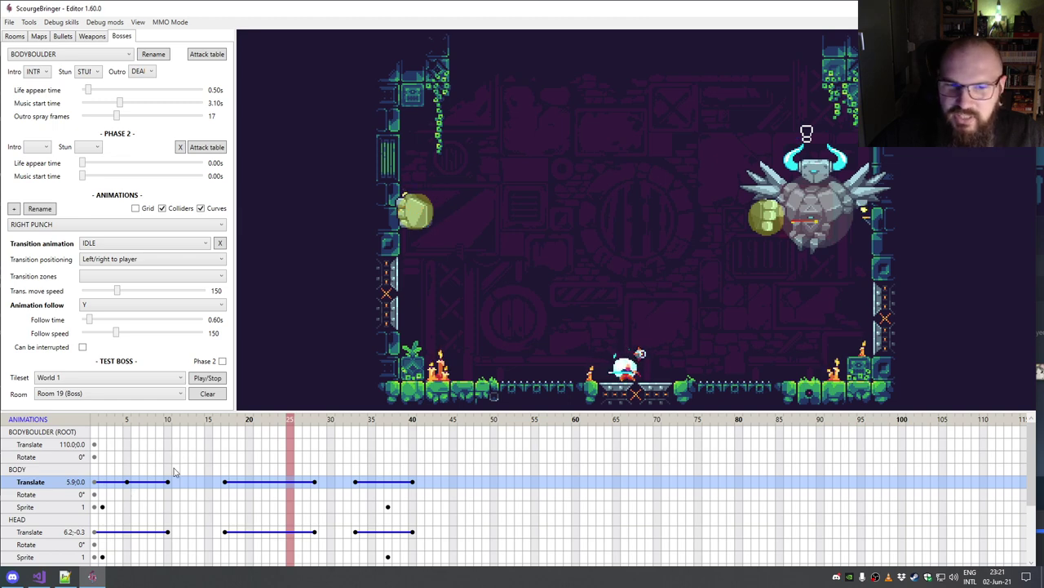
left_click_drag(128, 488, 104, 485)
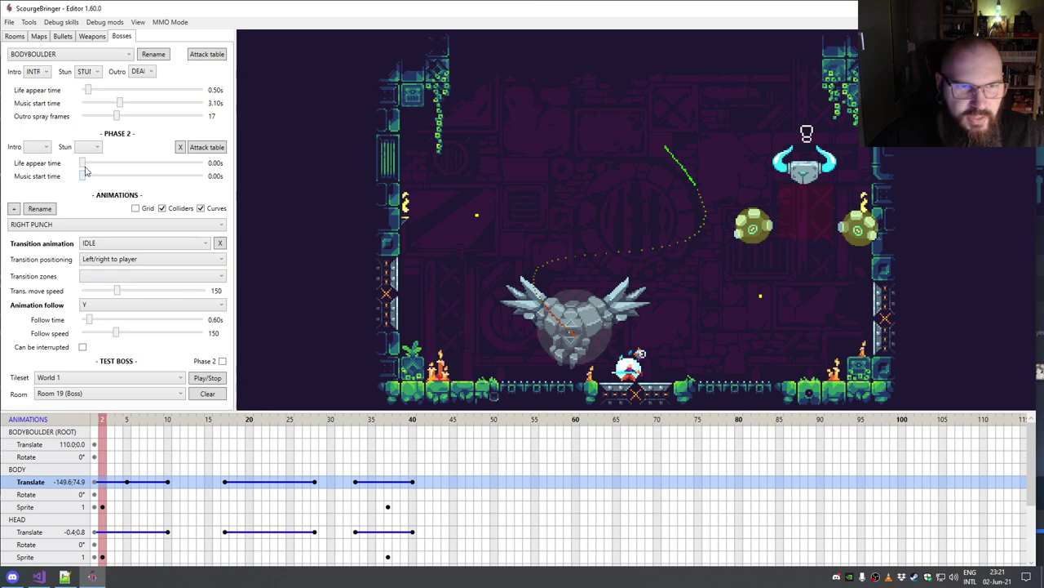
Step: Switch to the NIGHTWEAVER boss and load its SWING LEFT/RIGHT animation
left_click(92, 58)
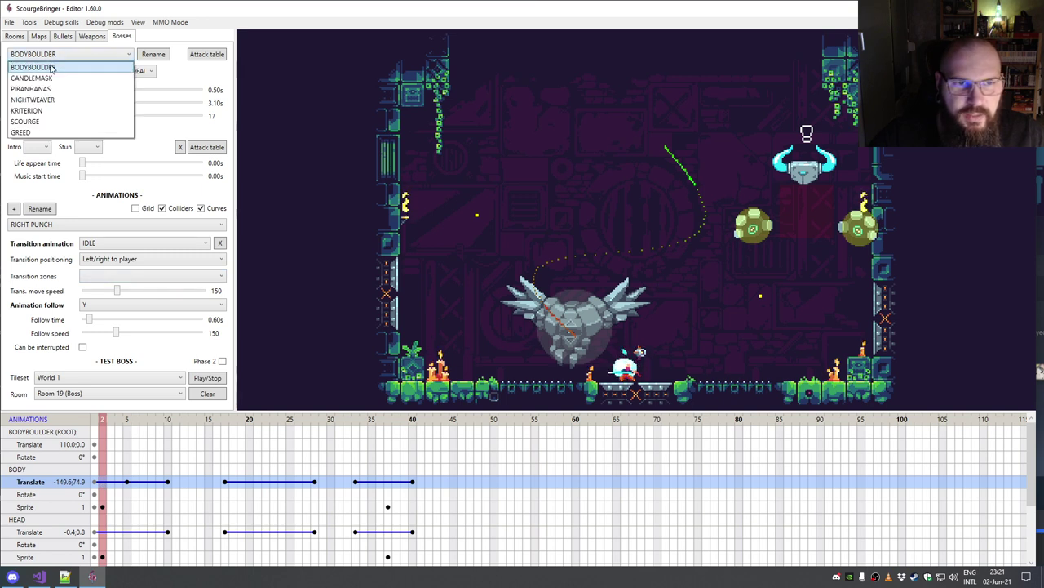
left_click(24, 100)
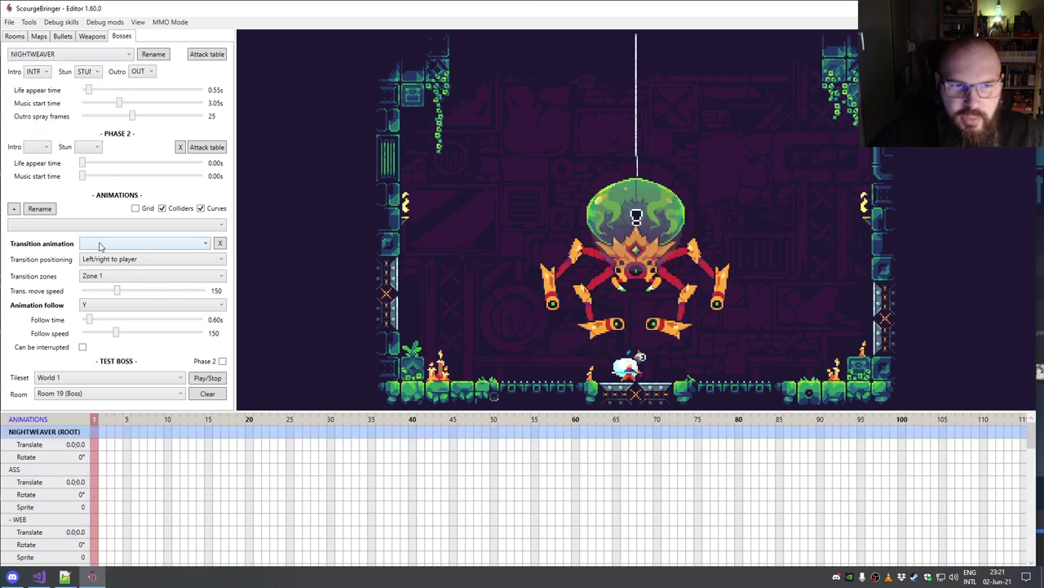
left_click(81, 225)
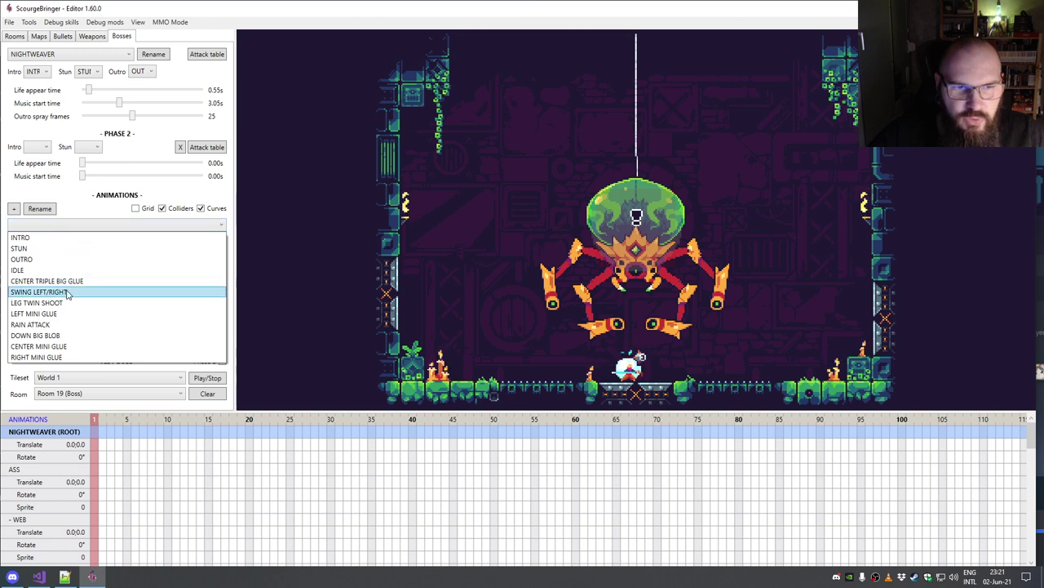
left_click(68, 293)
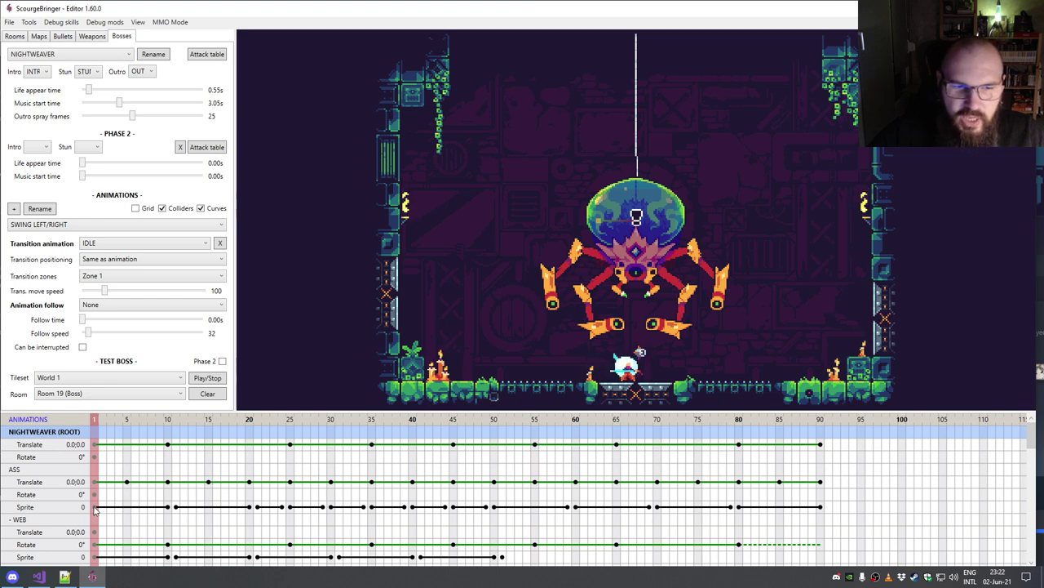
Step: At frame 10 of the swing animation, rotate LEFT UPPER LEG 1 to 15°
scroll(98, 499, "down", 3)
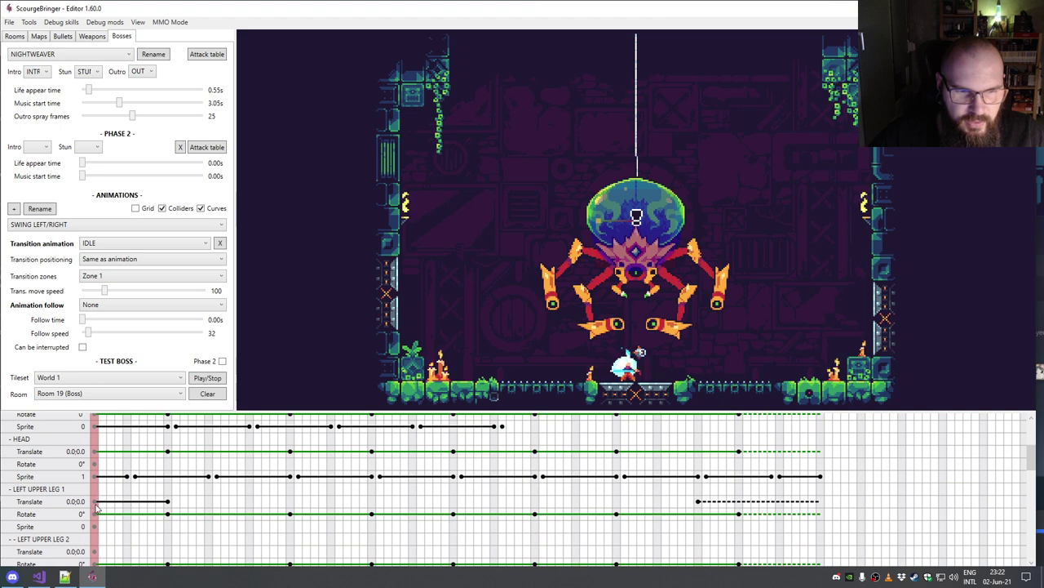
left_click(95, 516)
left_click_drag(95, 517, 167, 518)
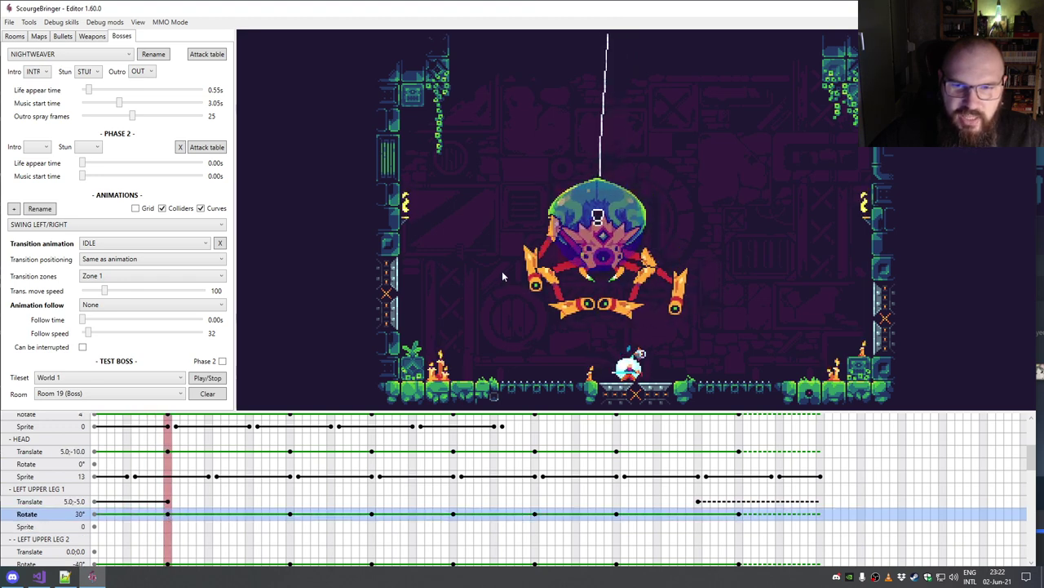
mouse_move(487, 271)
left_mouse_down()
mouse_move(479, 276)
mouse_move(485, 200)
mouse_move(448, 239)
mouse_move(437, 227)
mouse_move(432, 301)
mouse_move(644, 171)
mouse_move(466, 182)
mouse_move(588, 190)
mouse_move(438, 184)
mouse_move(551, 177)
mouse_move(433, 189)
mouse_move(464, 203)
mouse_move(424, 208)
mouse_move(447, 211)
mouse_move(433, 228)
mouse_move(556, 234)
mouse_move(453, 227)
mouse_move(504, 238)
mouse_move(457, 251)
mouse_move(505, 259)
left_mouse_up()
Step: At frame 10, rotate LEFT UPPER LEG 2 to 52° and LEFT UPPER LEG 1 to 5°
scroll(152, 490, "down", 2)
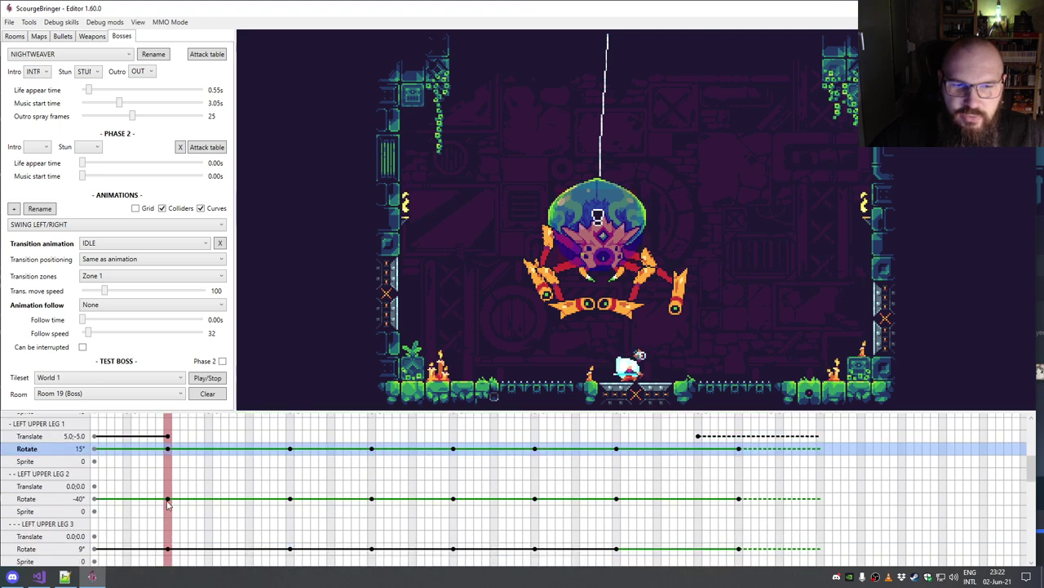
left_click(167, 499)
left_click_drag(461, 328, 433, 300)
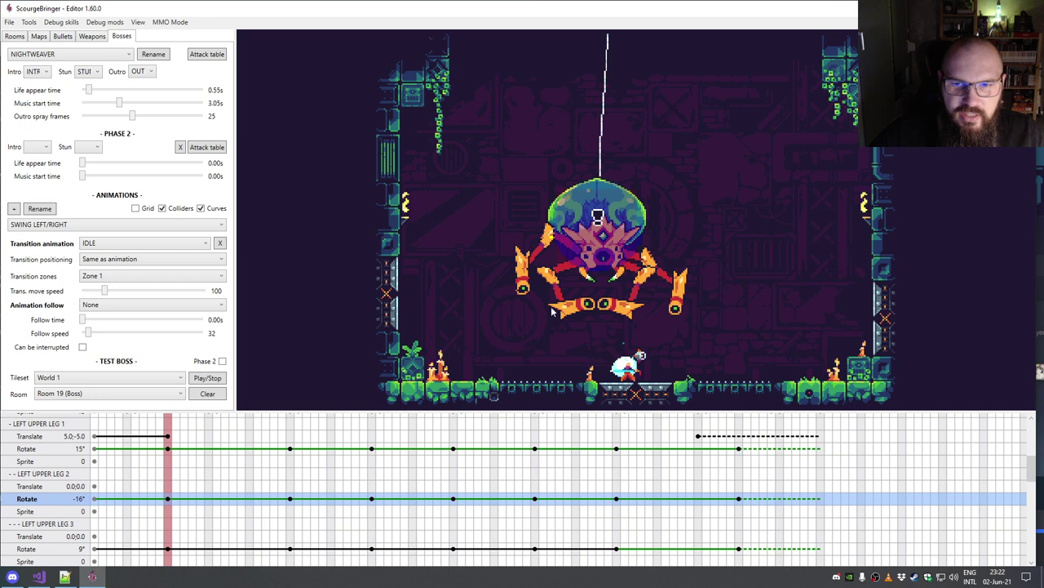
left_click_drag(551, 311, 505, 316)
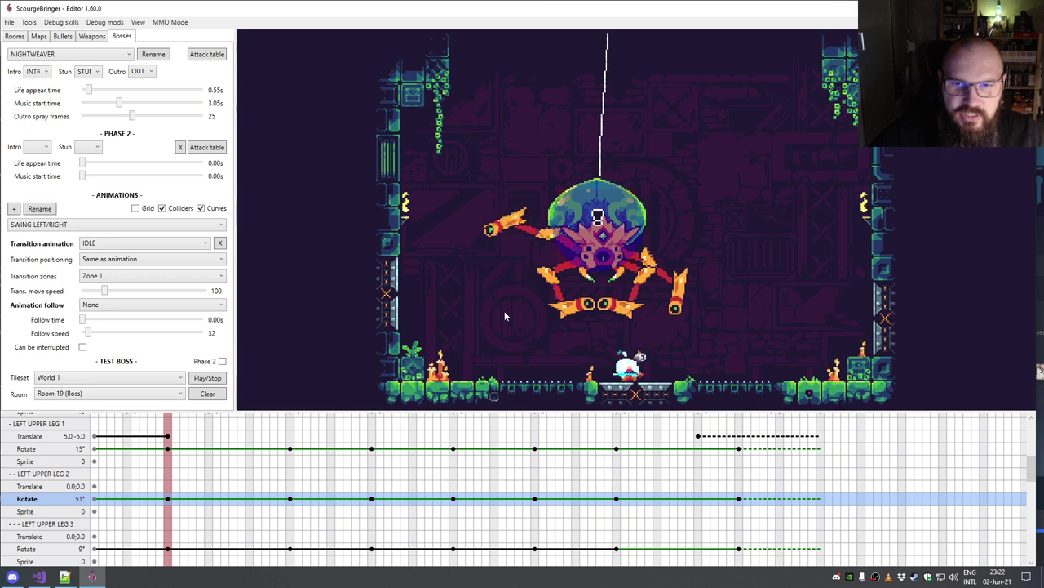
left_click(512, 299)
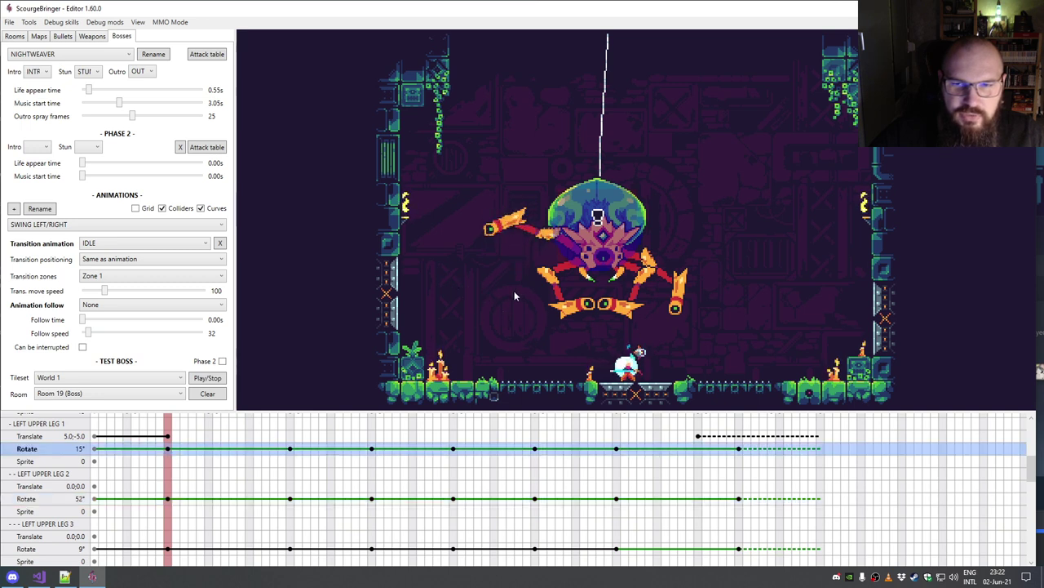
left_click_drag(514, 296, 514, 331)
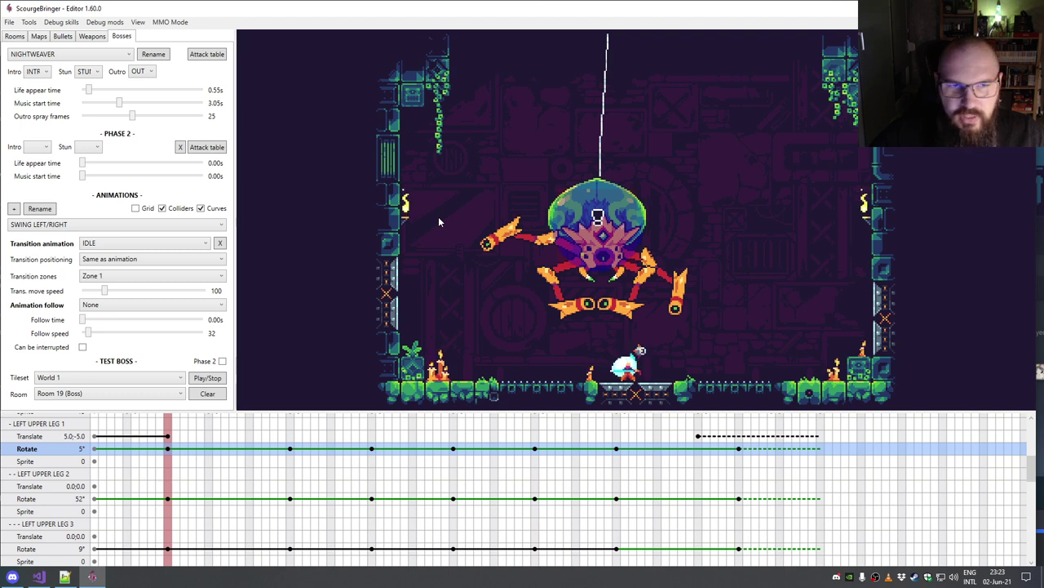
Step: Load NIGHTWEAVER's LEG TWIN SHOOT animation and step through its frames to check the leg poses and shots
left_click(136, 228)
left_click(131, 298)
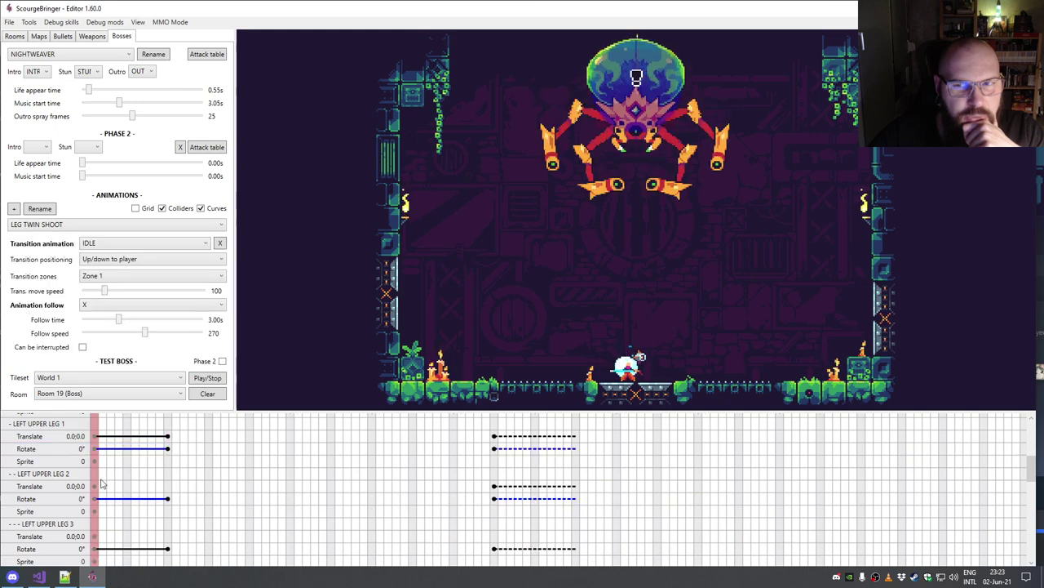
left_click(95, 450)
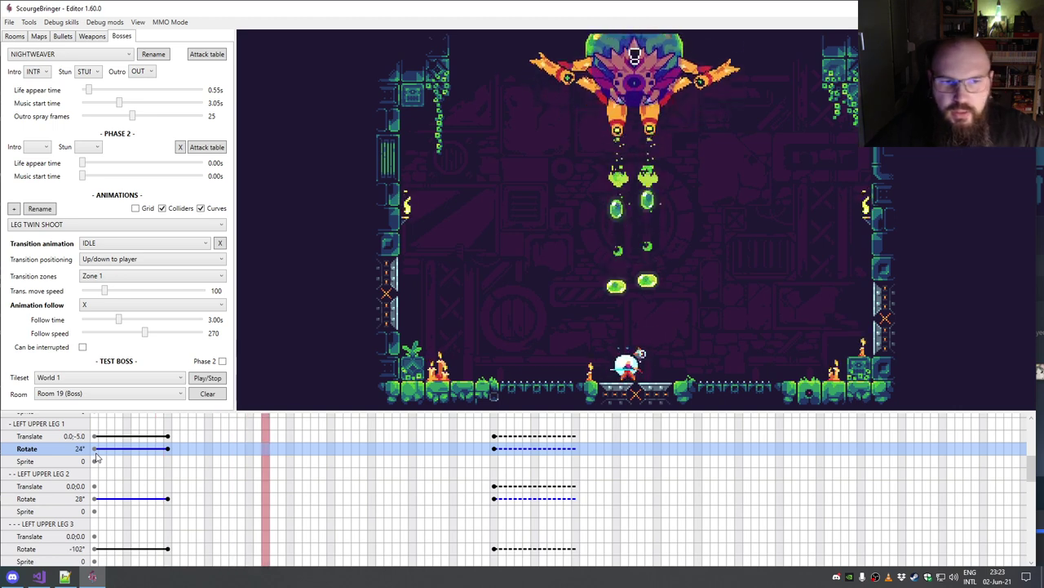
left_click(128, 437)
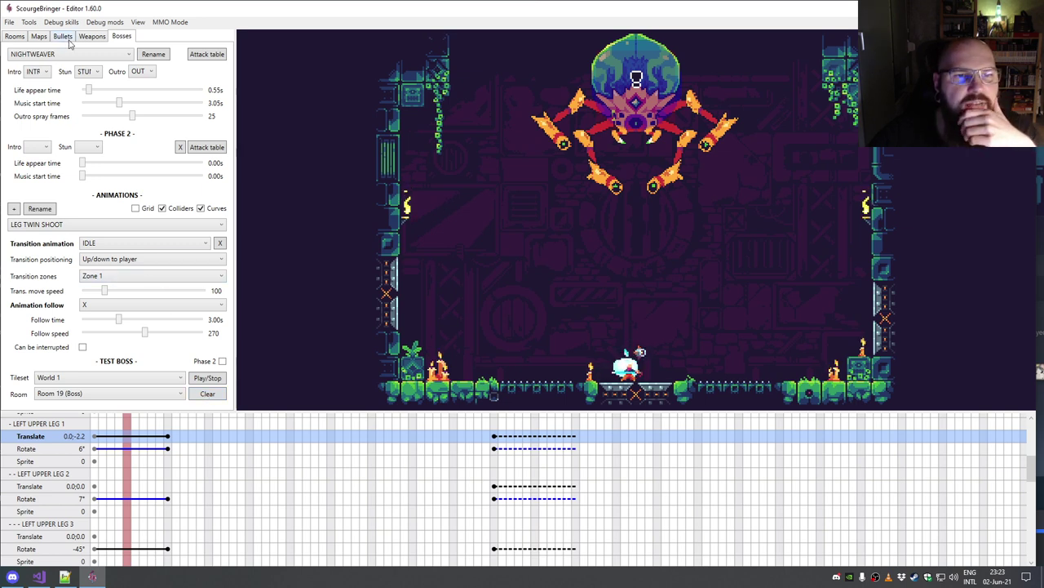
Step: Load NIGHTWEAVER's INTRO animation and play it from the first frame
left_click(37, 74)
left_click(23, 78)
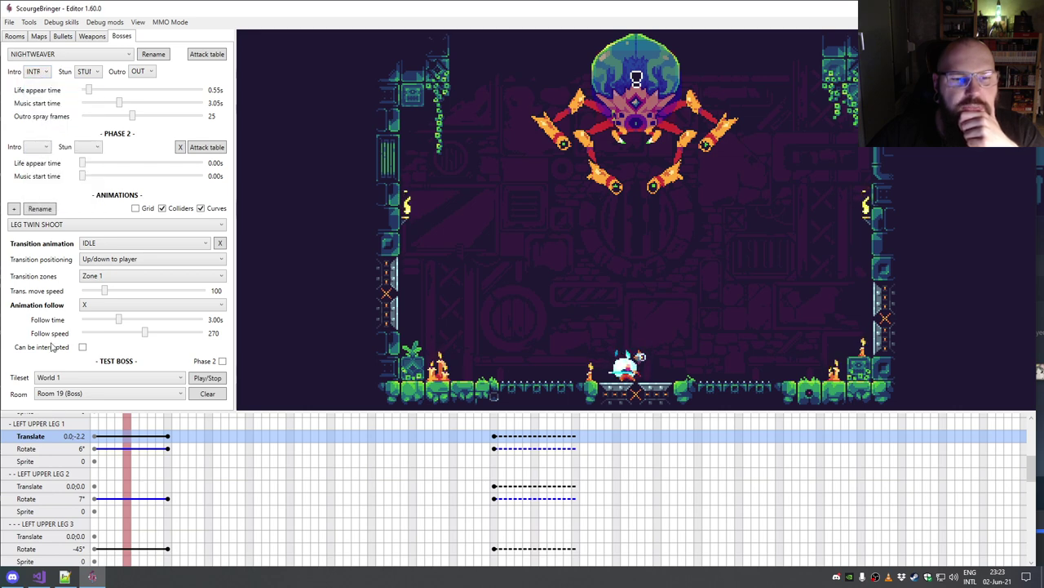
left_click(72, 225)
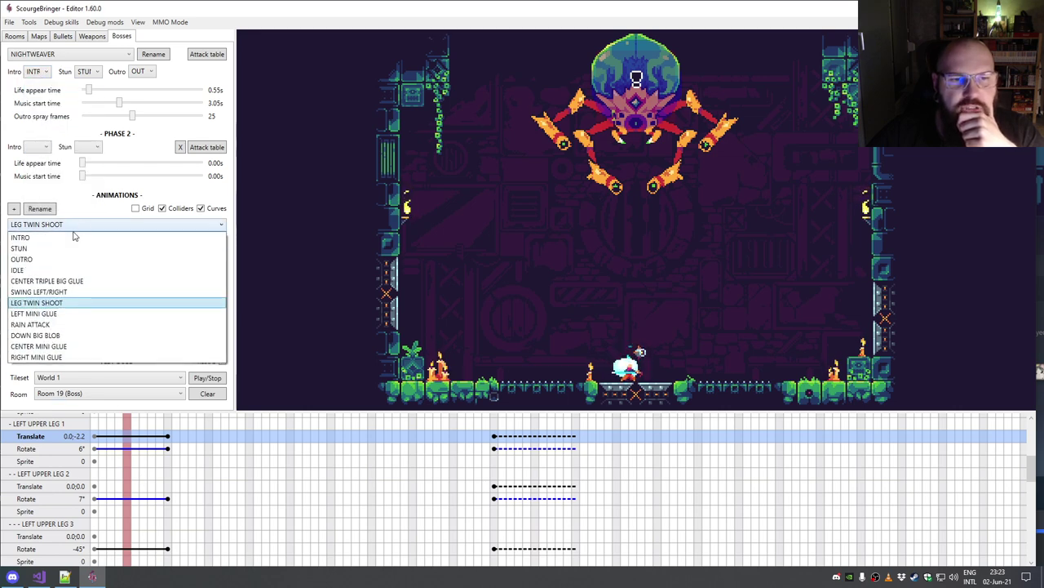
left_click(72, 241)
left_click(94, 450)
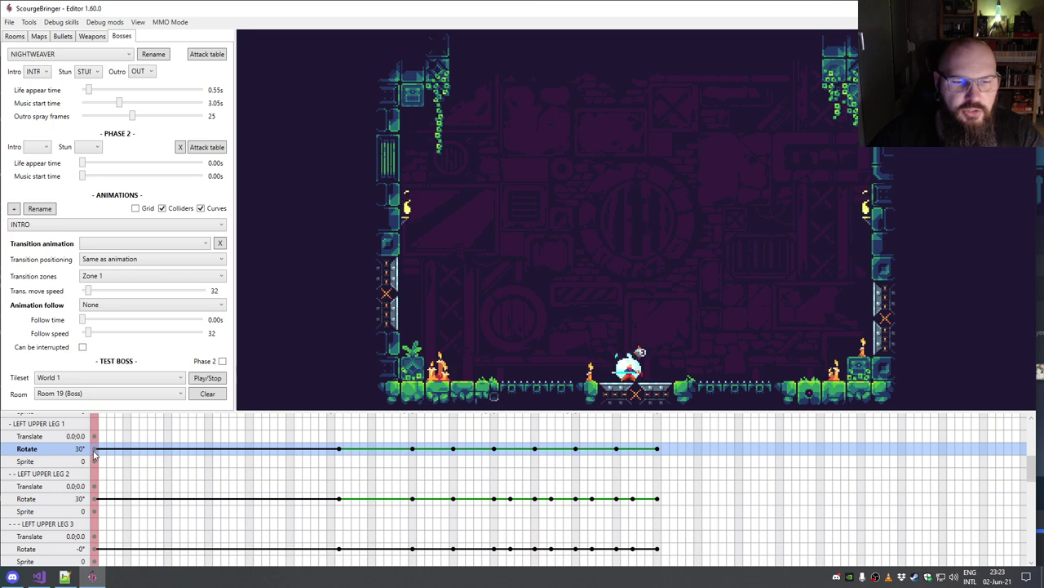
key("space")
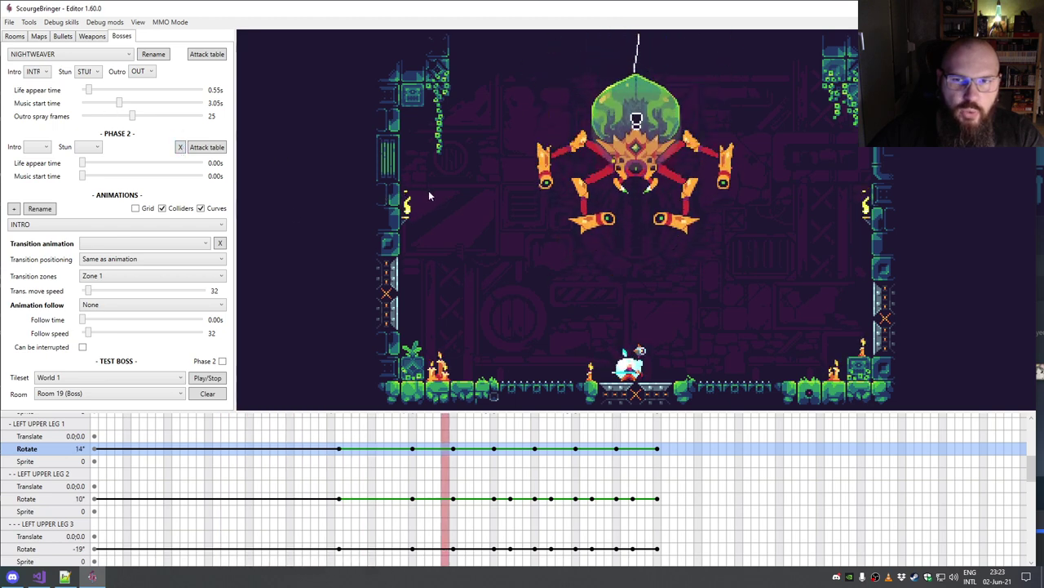
Step: Review NIGHTWEAVER's intro and stun animation assignments, keeping INTRO and STUN selected
left_click(36, 74)
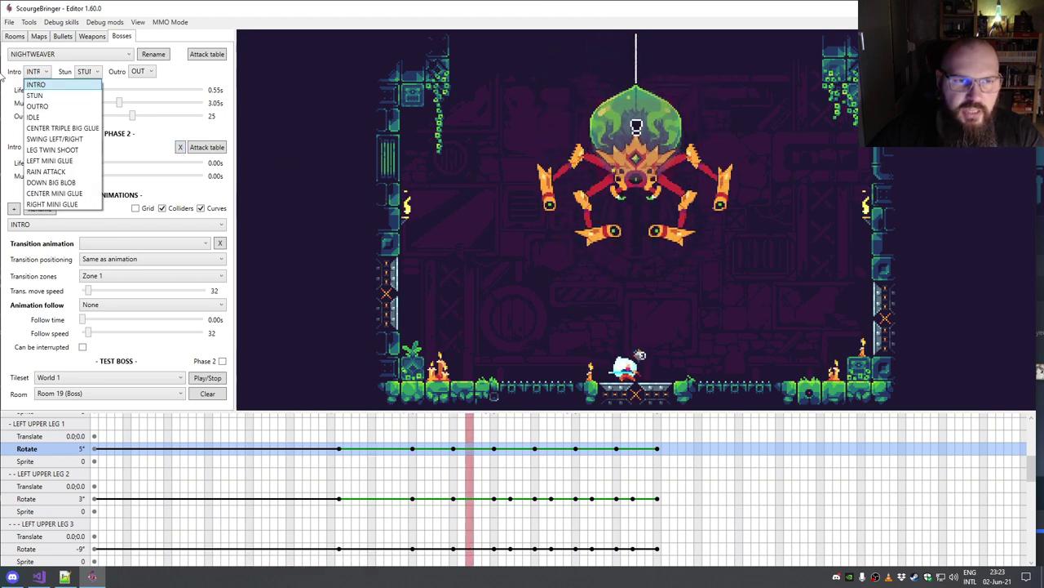
left_click(37, 85)
left_click(88, 72)
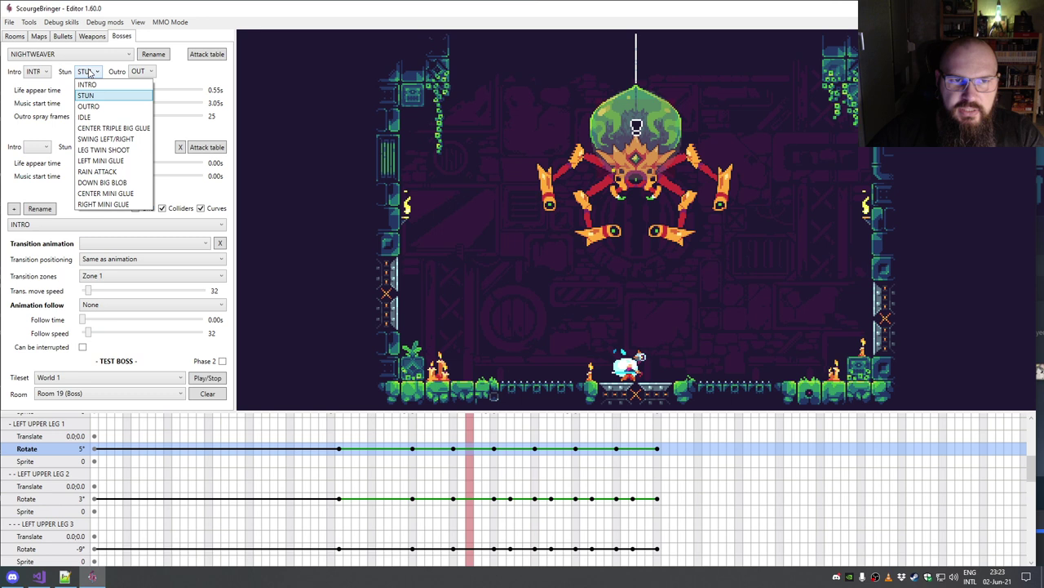
left_click(86, 95)
left_click(87, 73)
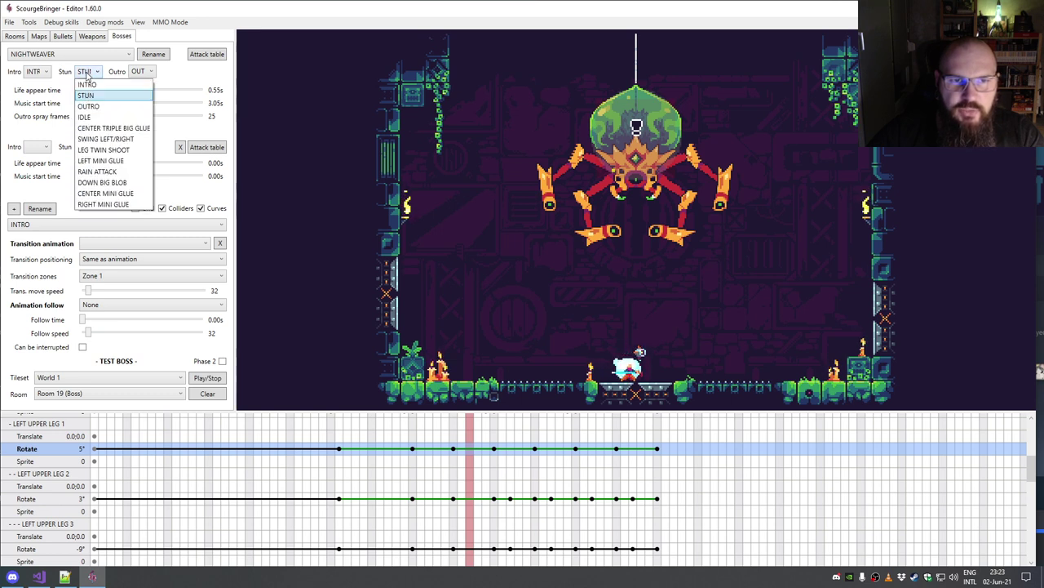
left_click(85, 96)
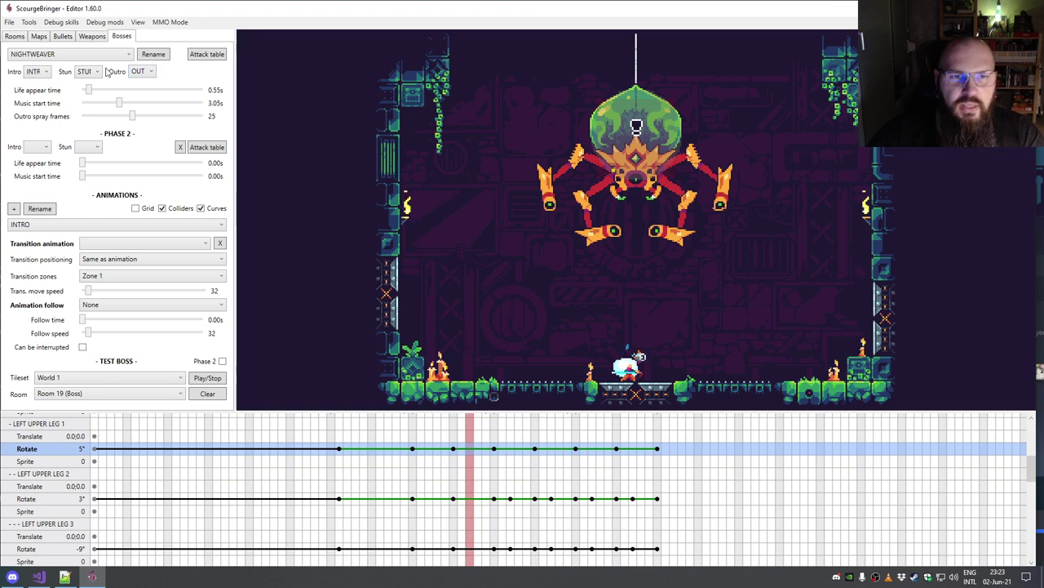
Step: Load NIGHTWEAVER's OUTRO animation and preview its motion
left_click(97, 225)
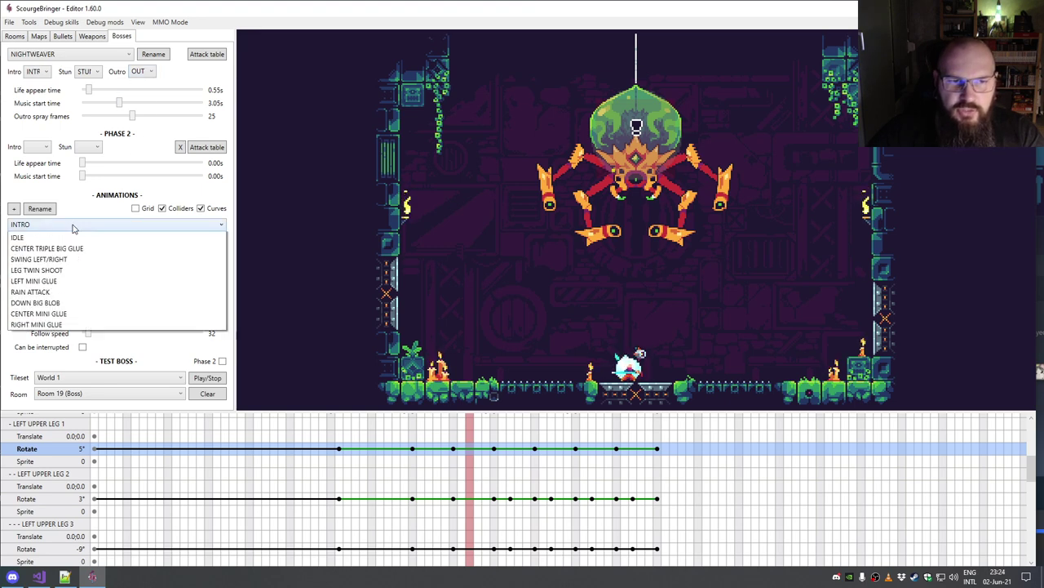
left_click(49, 237)
left_click(102, 449)
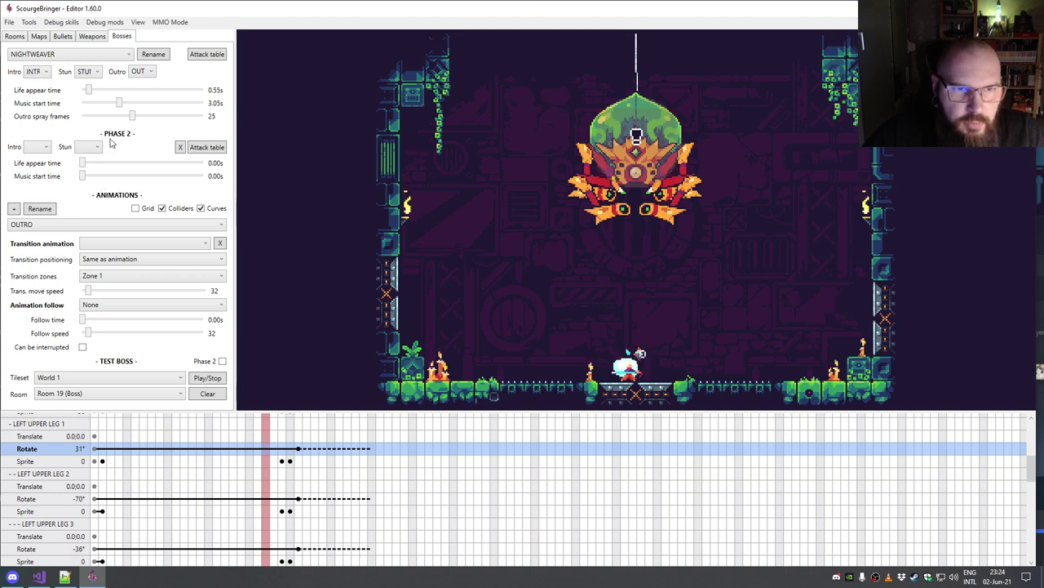
Step: Switch to the KRITERION boss and review its Phase 2 intro and stun assignments, keeping TRANSITION and 2/STUN
left_click(81, 55)
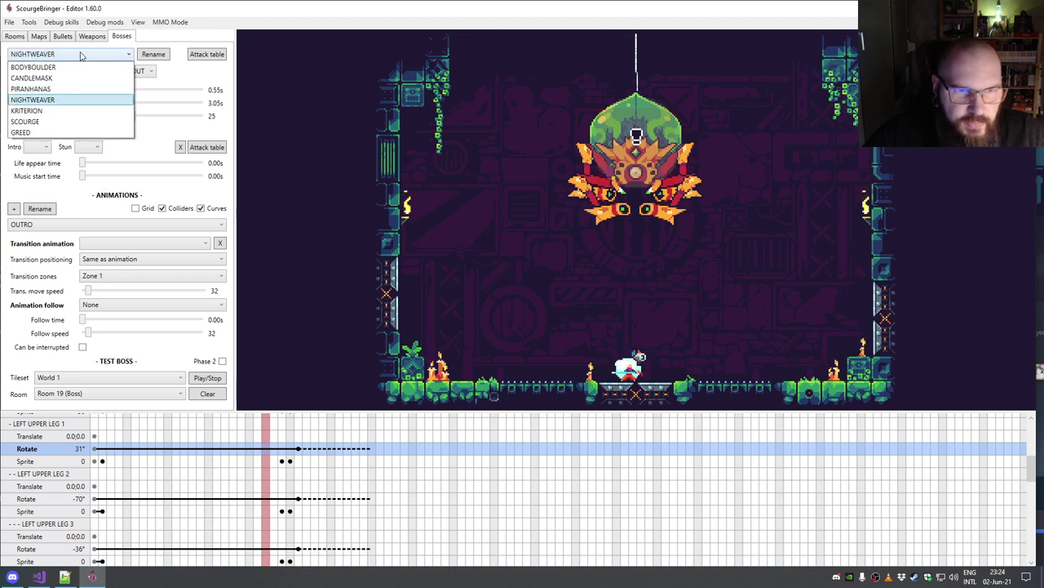
left_click(39, 111)
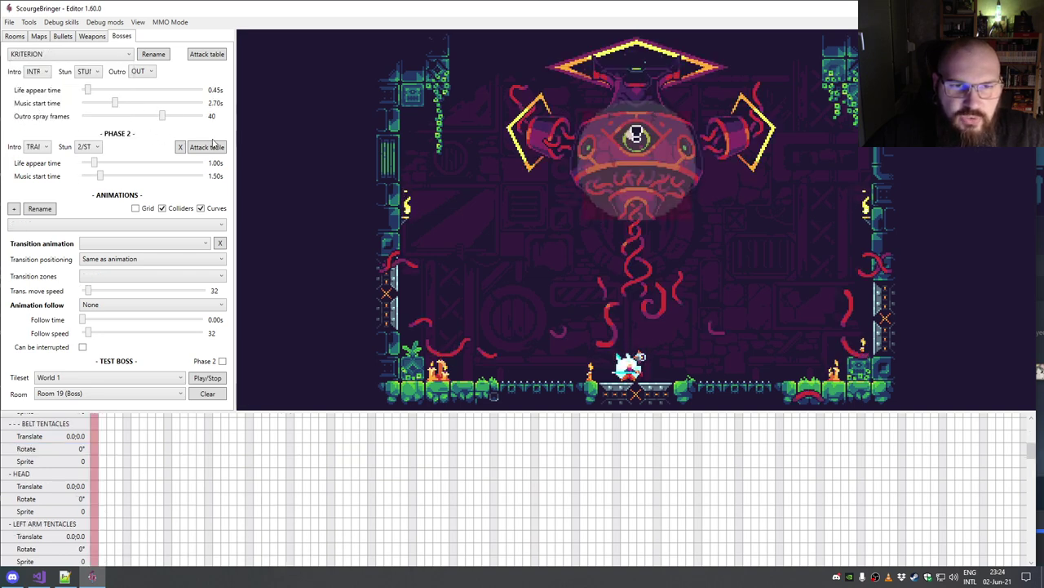
left_click(40, 147)
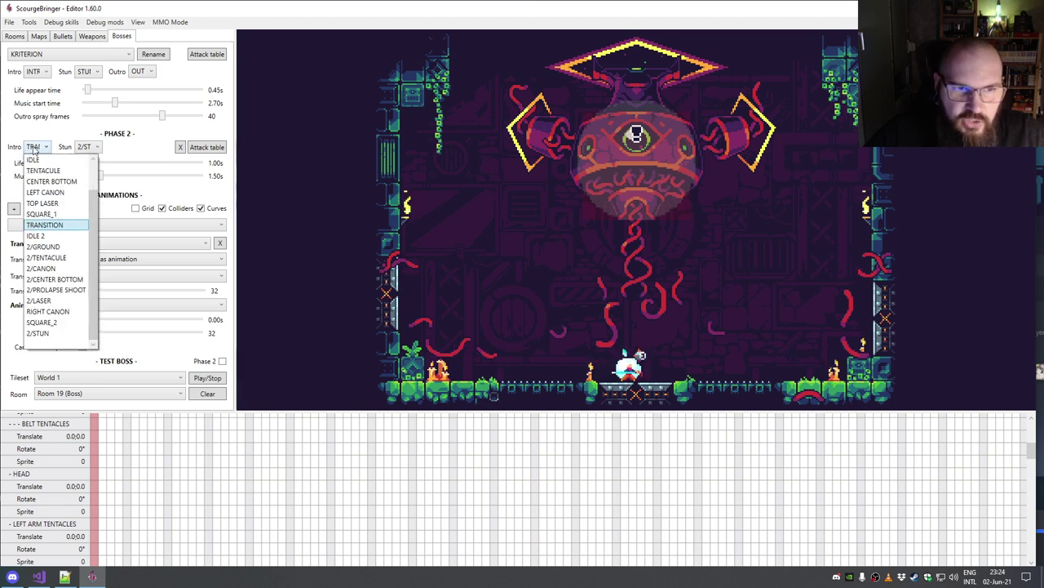
left_click(48, 225)
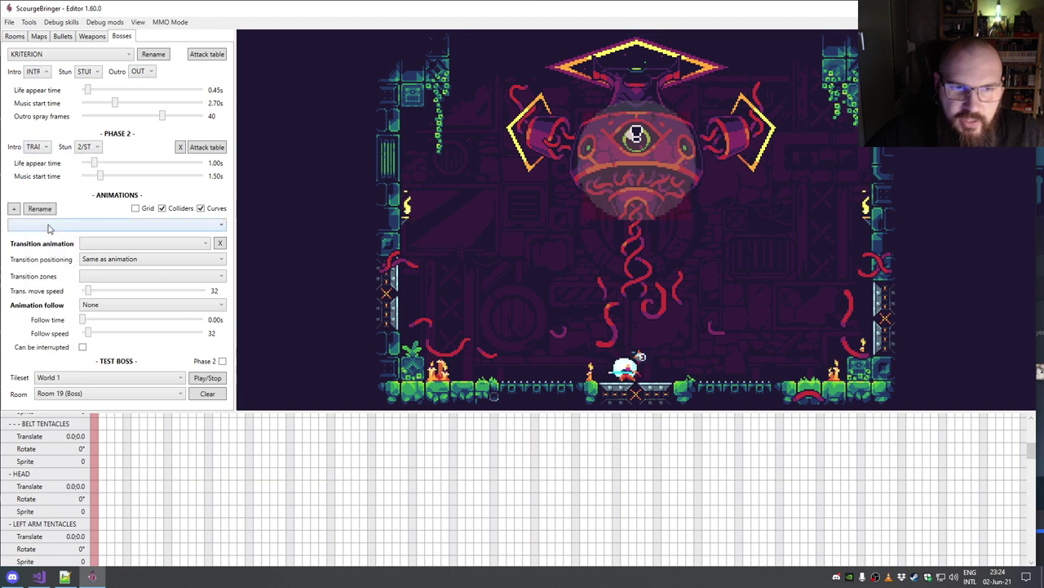
left_click(87, 148)
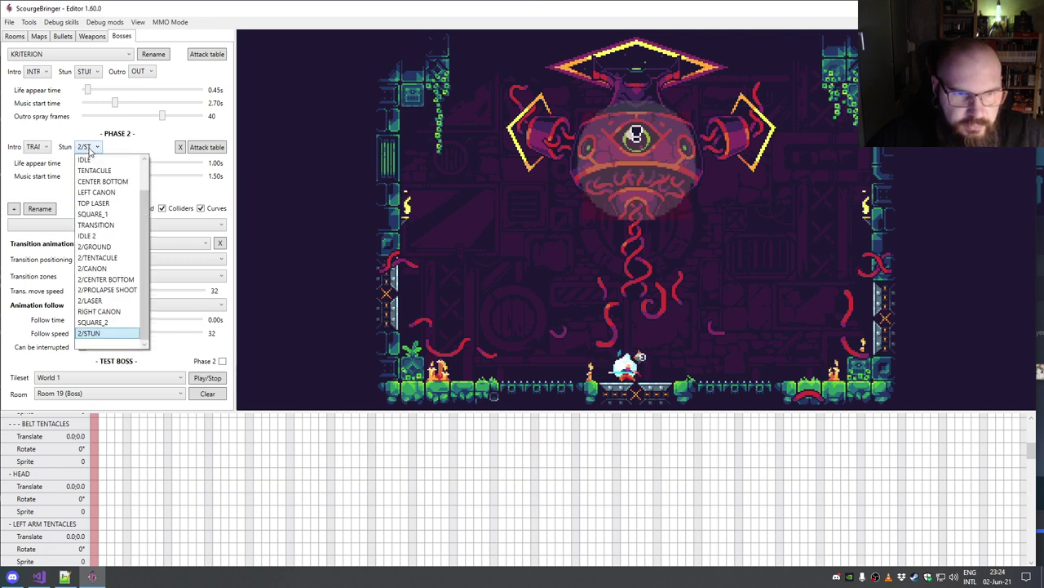
left_click(90, 151)
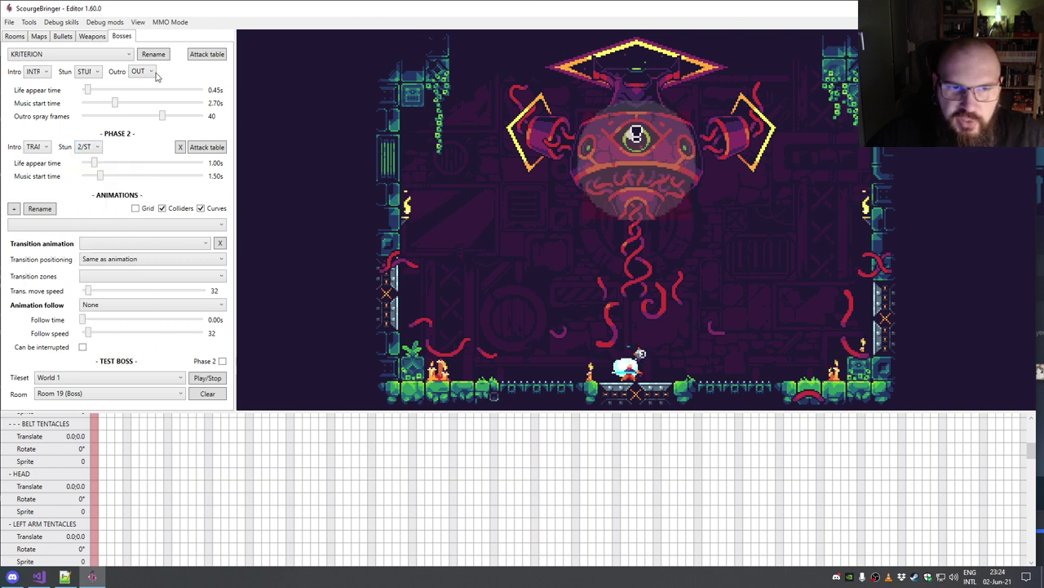
Step: Open KRITERION's first-phase attack table, then move and enlarge its window to read the attack entries
left_click(201, 56)
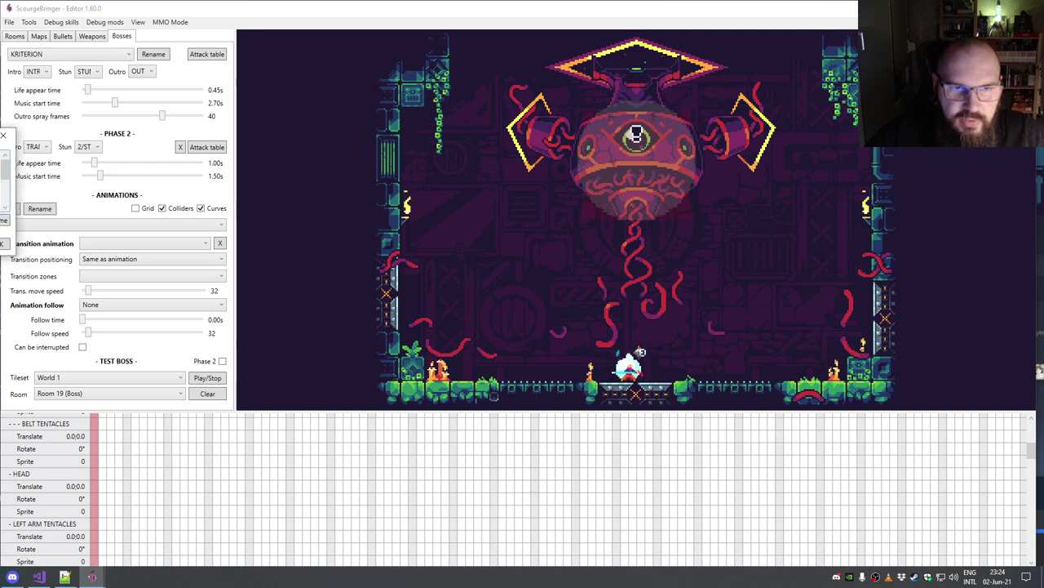
left_click_drag(4, 139, 305, 161)
left_click_drag(408, 272, 464, 365)
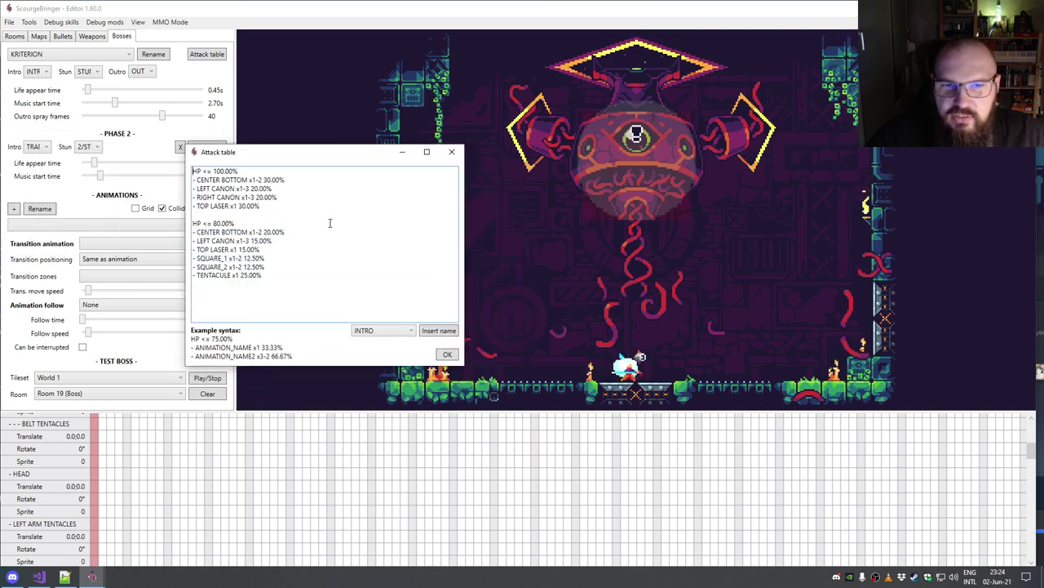
Step: Examine the HP <= 100.00% and HP <= 80.00% threshold lines in KRITERION's attack table
left_click_drag(198, 177, 327, 210)
left_click(311, 214)
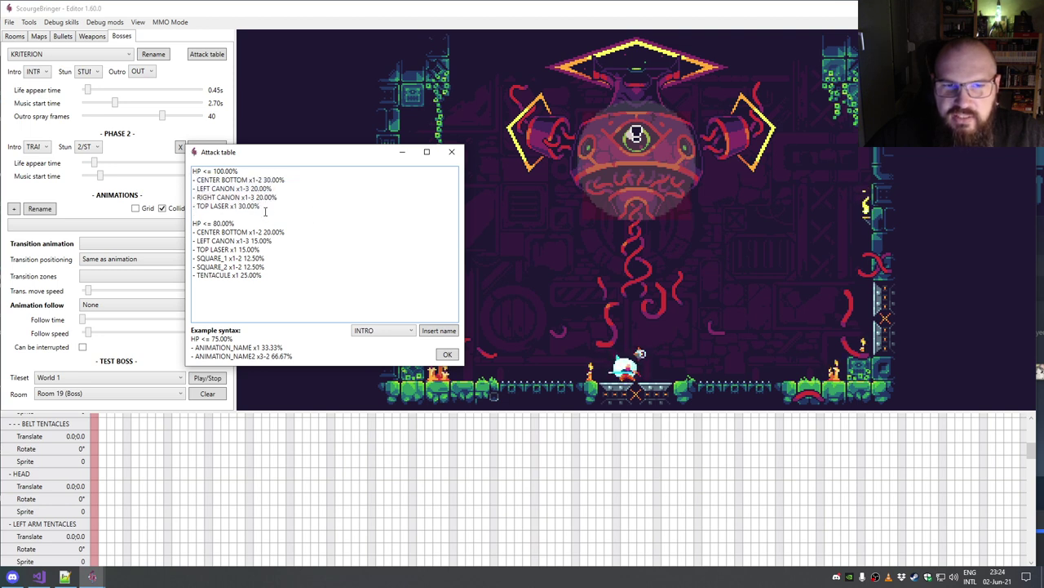
left_click_drag(194, 171, 274, 168)
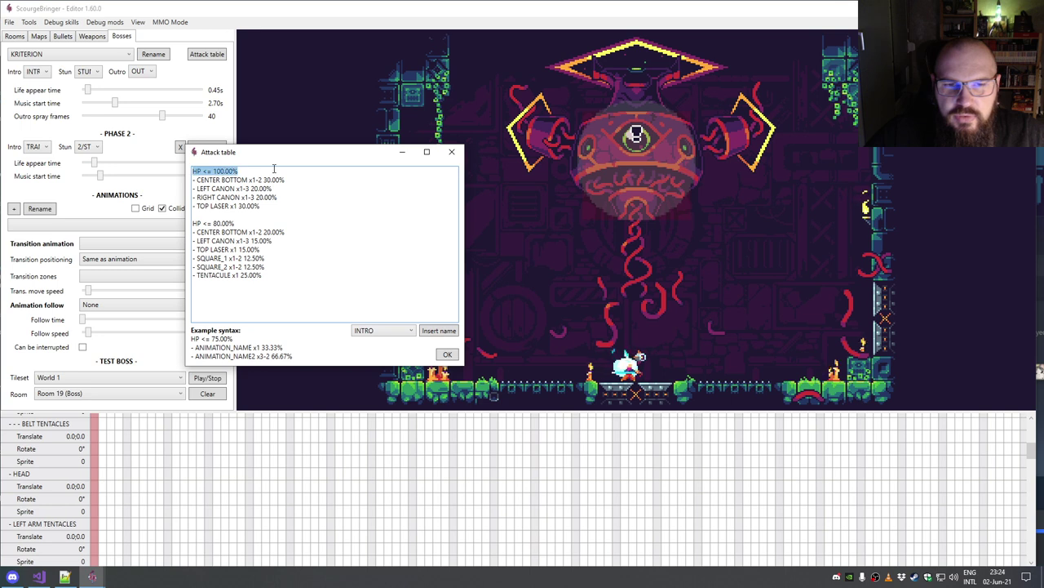
left_click(281, 225)
left_click_drag(196, 171, 267, 170)
left_click(261, 171)
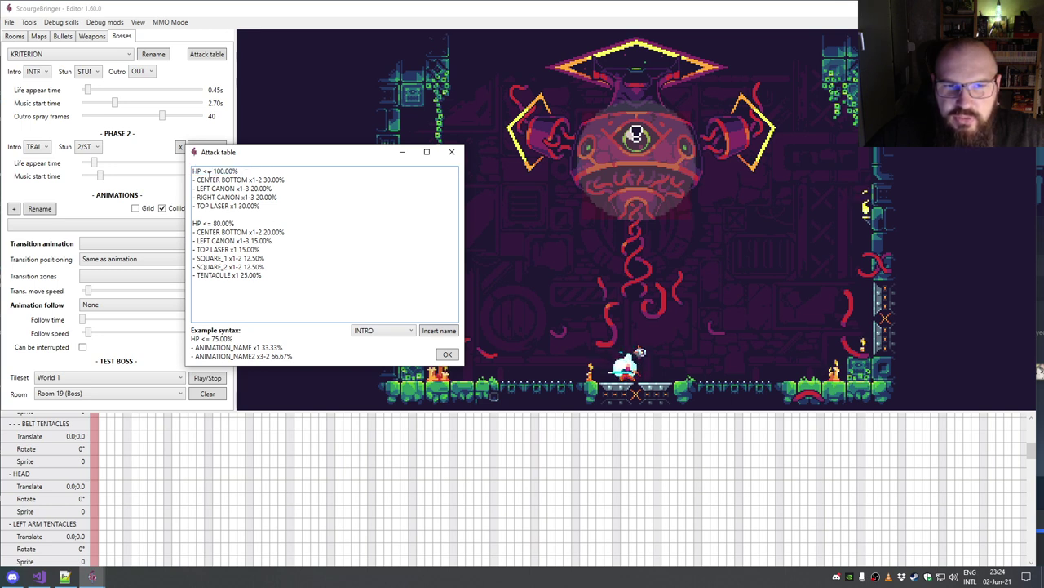
left_click_drag(200, 223, 251, 225)
left_click(251, 225)
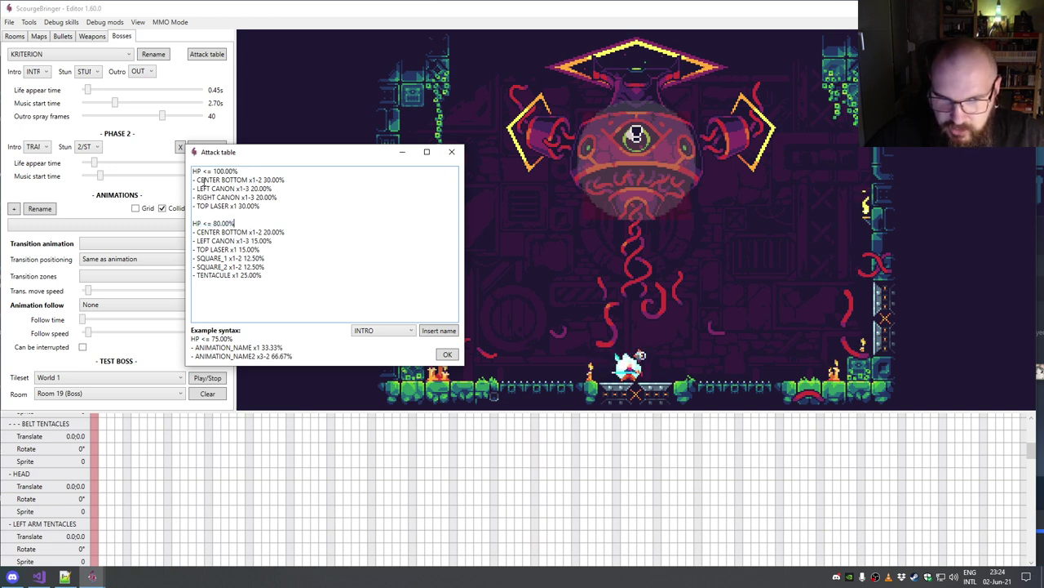
Step: Examine the attack names, repeat ranges and probabilities listed under the 100% HP threshold
left_click_drag(205, 181, 281, 212)
left_click(280, 211)
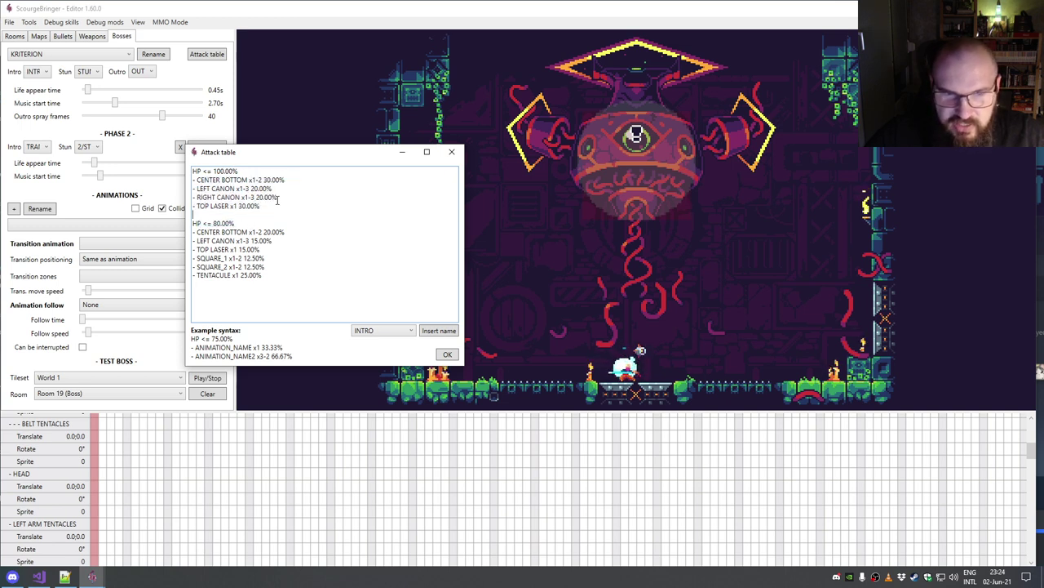
left_click_drag(250, 189, 281, 199)
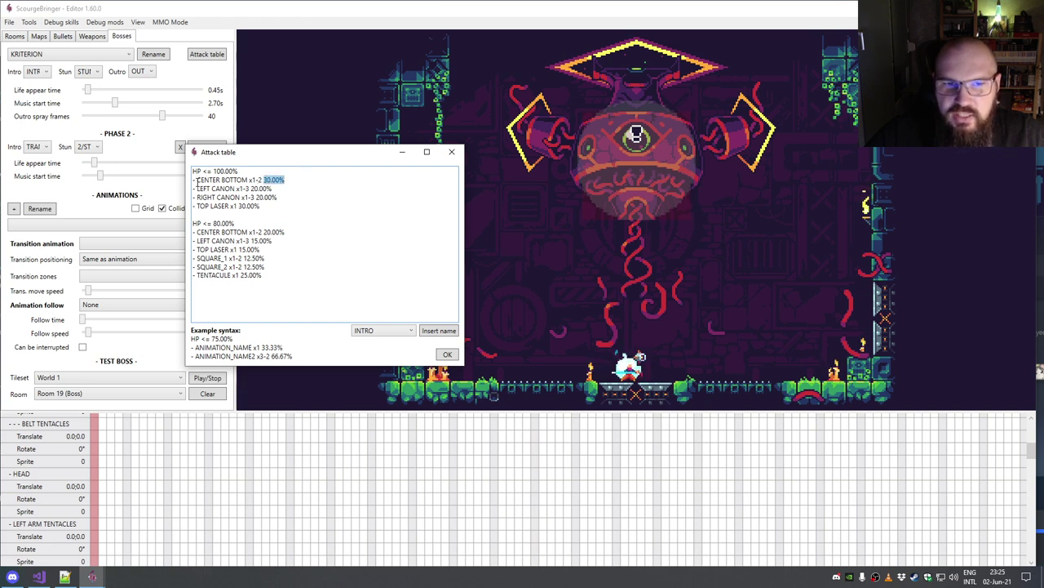
left_click_drag(198, 181, 230, 180)
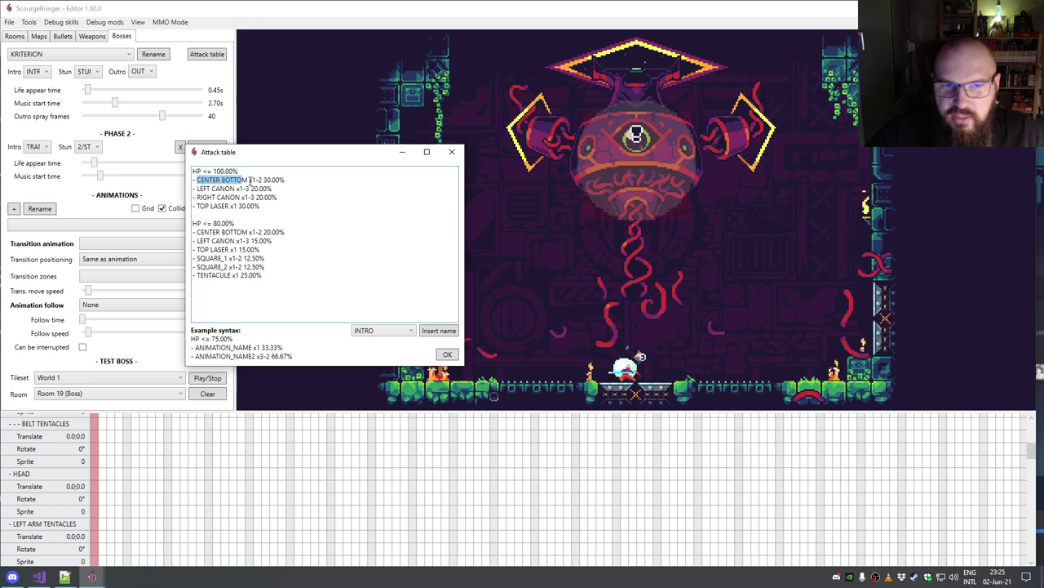
left_click(258, 178)
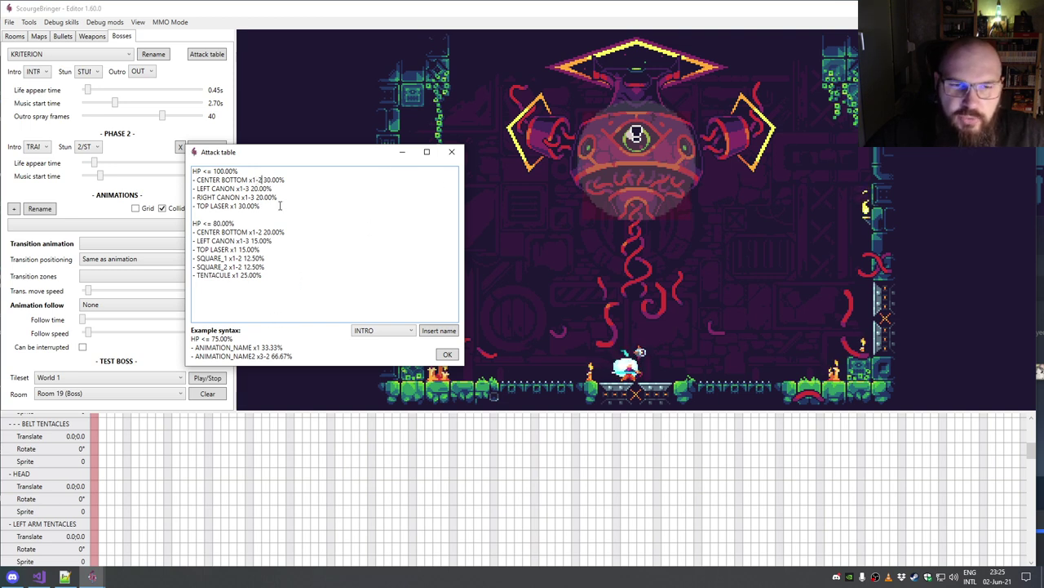
Step: Review the 80% HP threshold and its attack entries, and close the attack table
left_click_drag(193, 223, 313, 229)
left_click(273, 274)
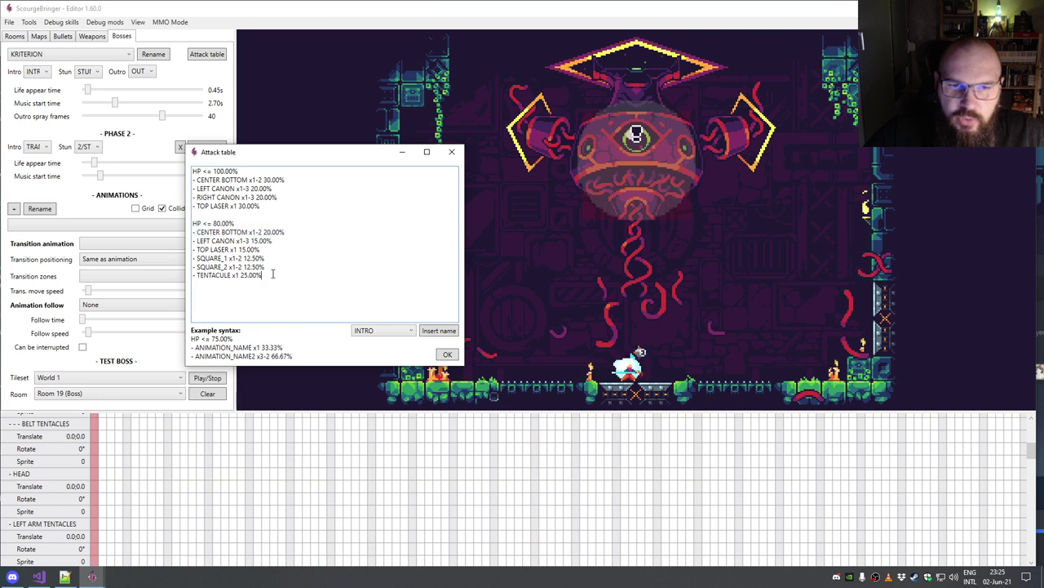
left_click_drag(244, 226, 192, 224)
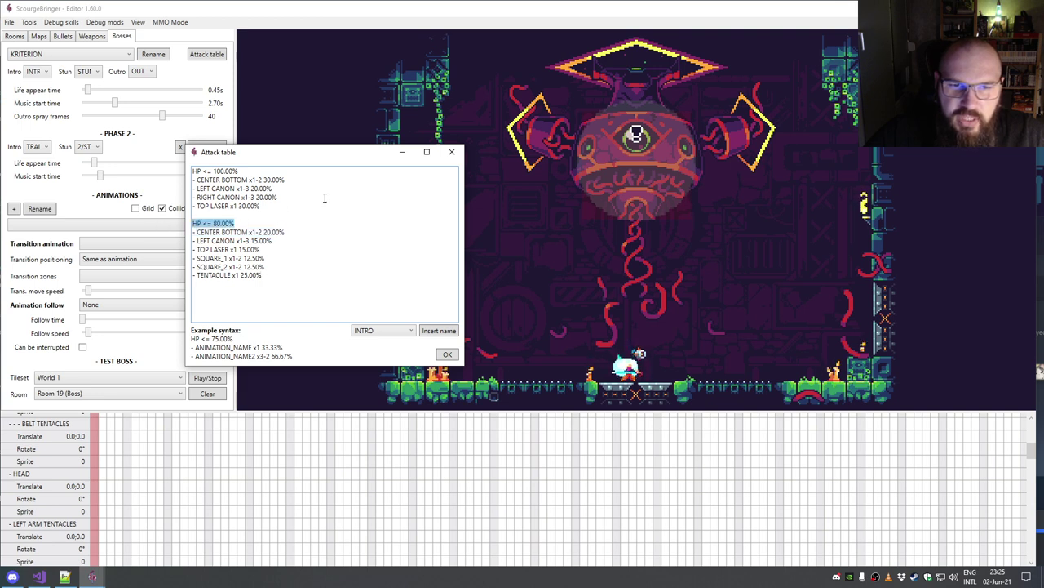
left_click(450, 152)
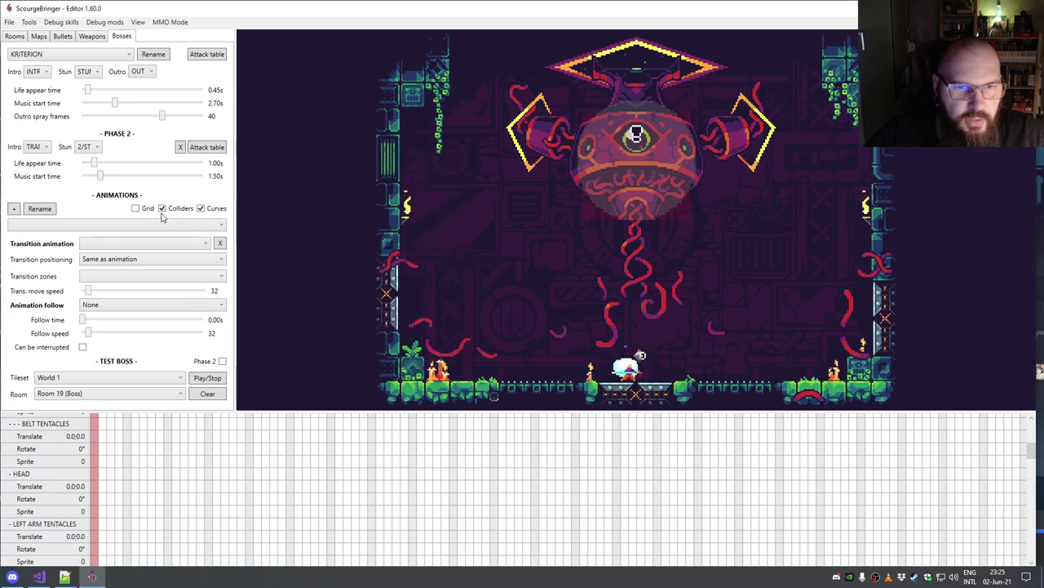
Step: Load KRITERION's LEFT CANON animation, and switch to its TOP LASER animation
left_click(45, 227)
left_click(57, 303)
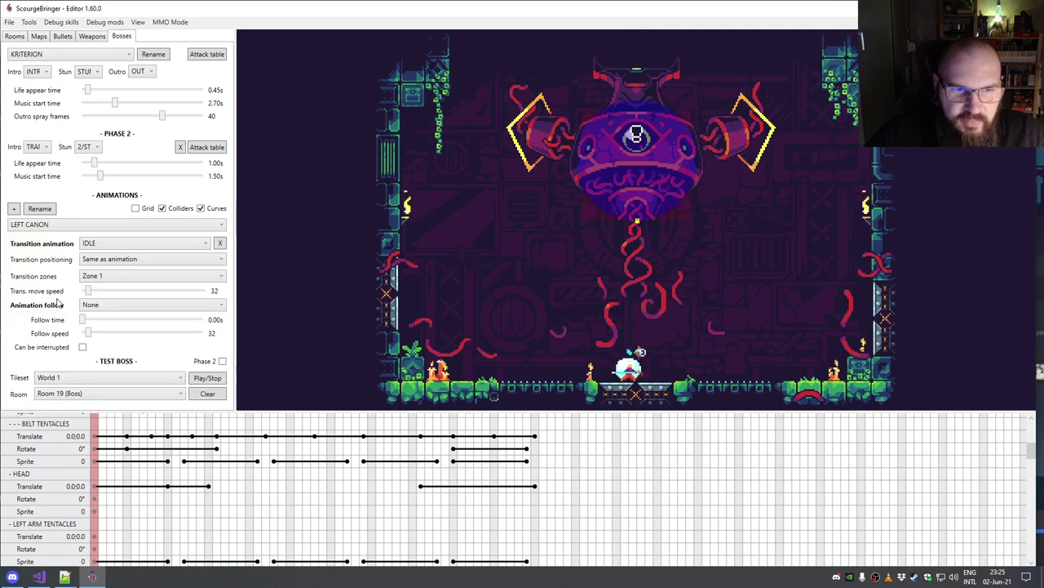
left_click(40, 224)
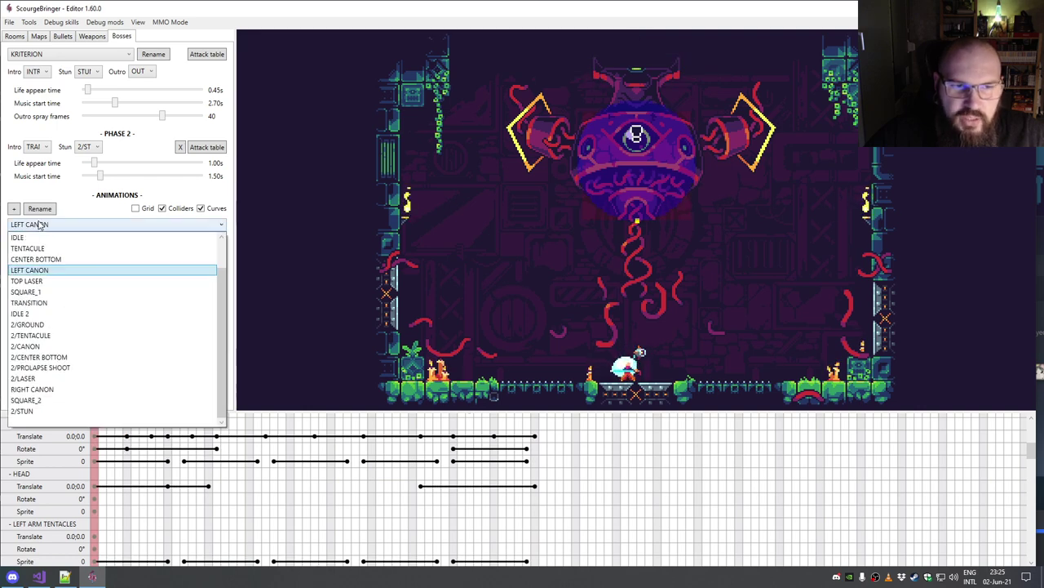
left_click(35, 281)
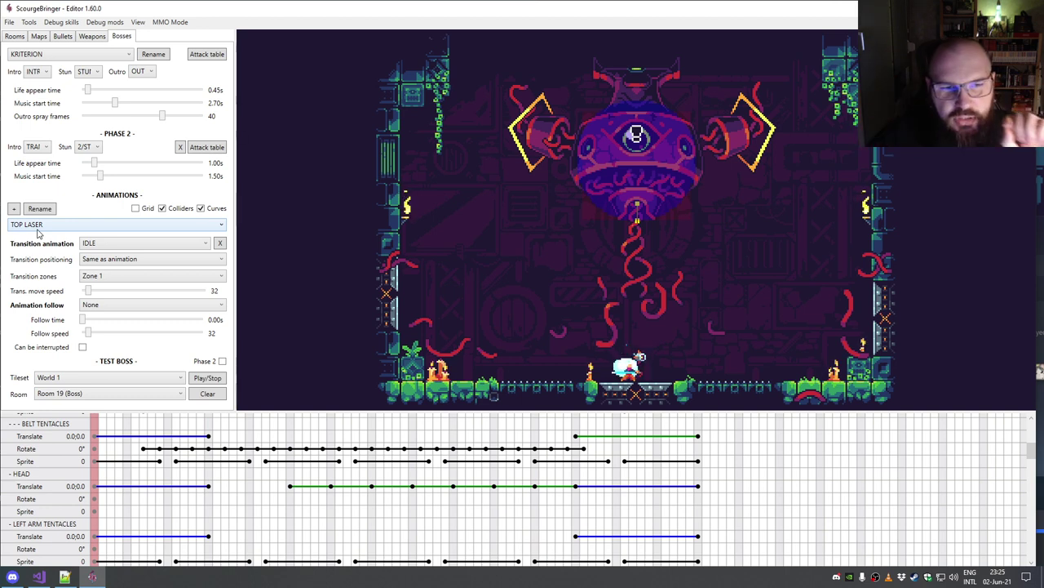
Step: Review the transition animation choices for TOP LASER, keeping IDLE
left_click(105, 245)
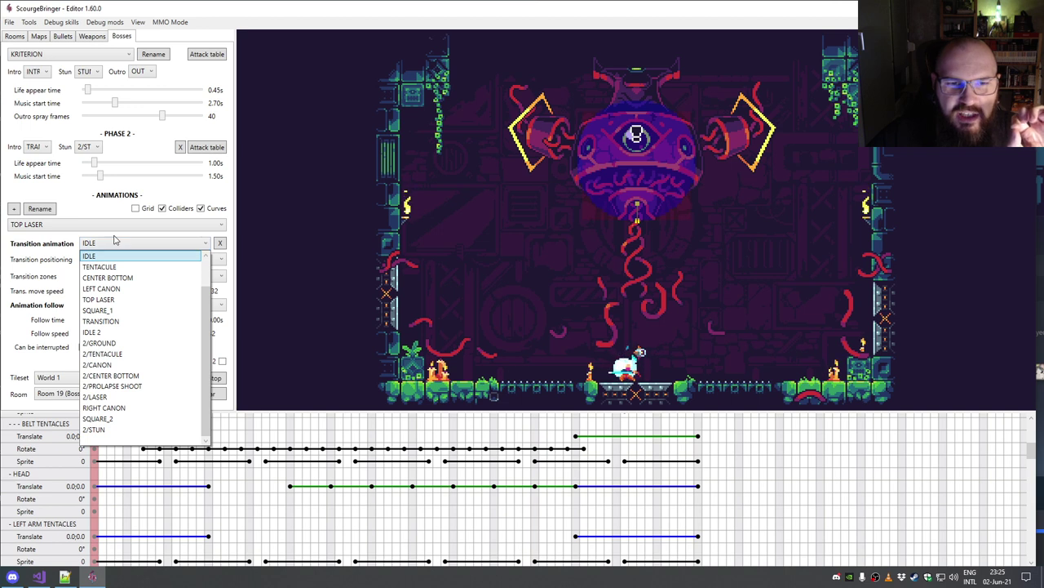
left_click(115, 243)
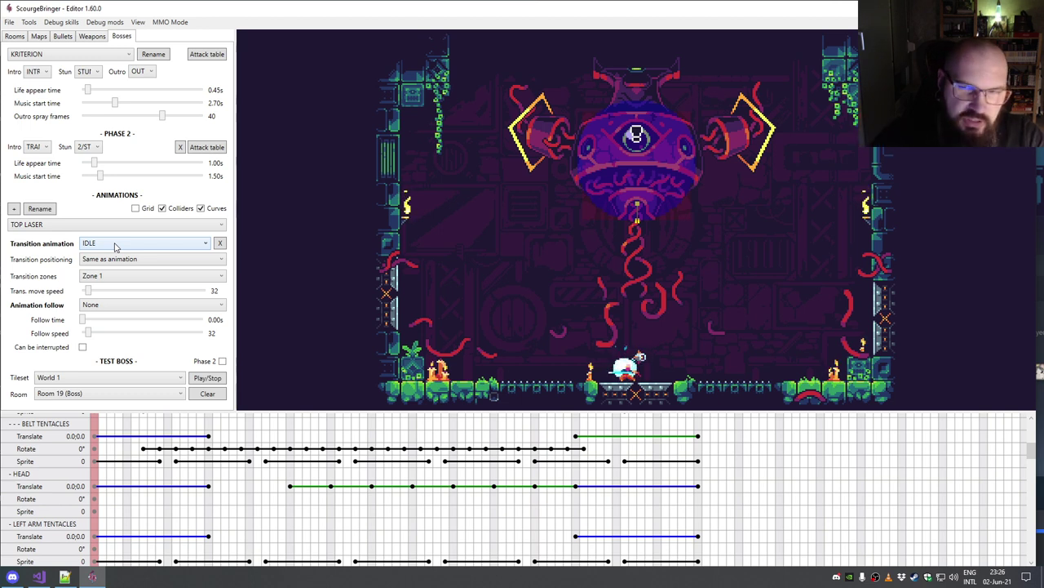
left_click(115, 244)
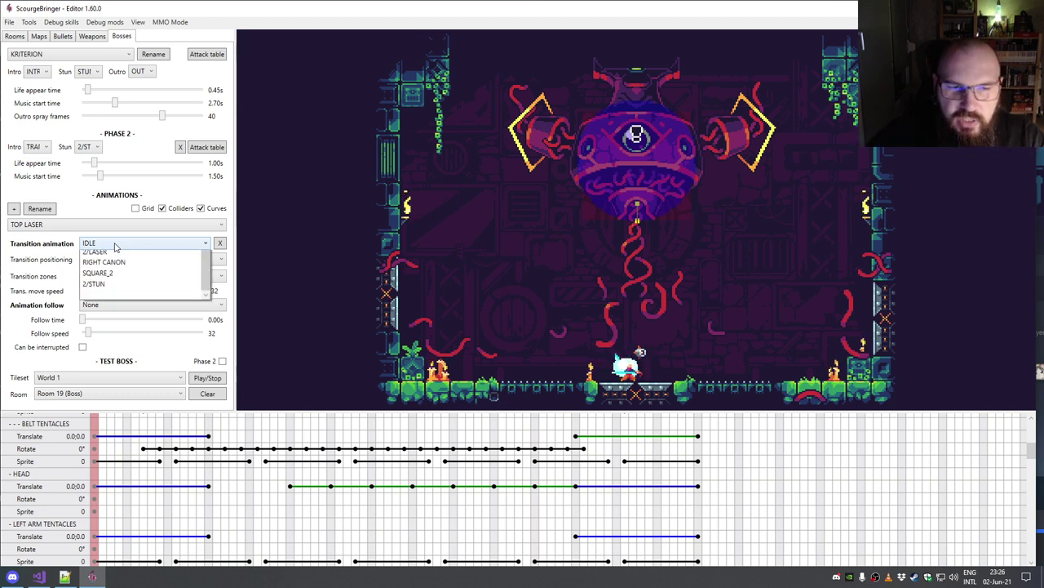
left_click(113, 244)
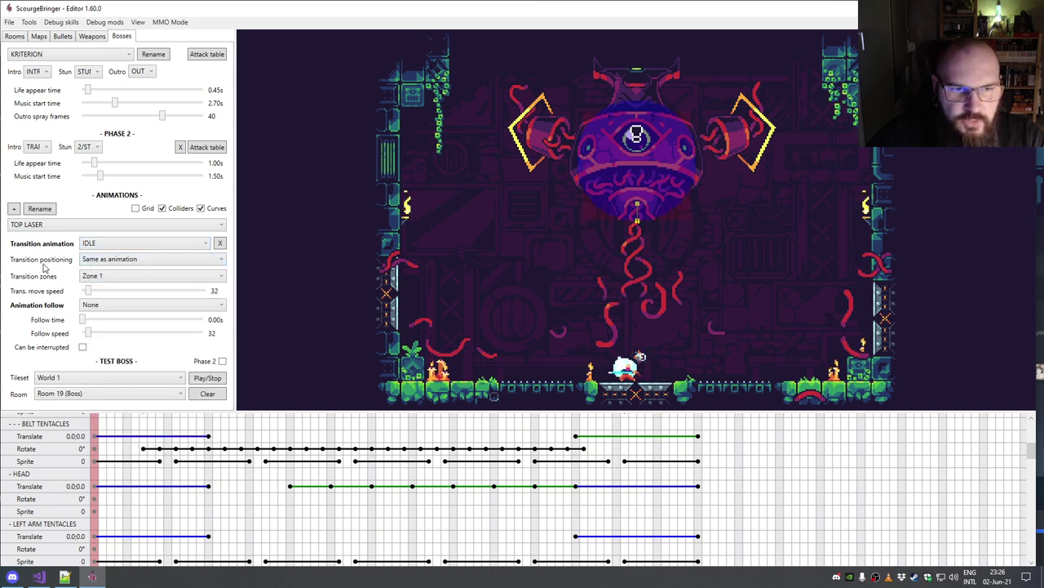
Step: Review the transition positioning options for TOP LASER and set it to Left/right to player
left_click(102, 261)
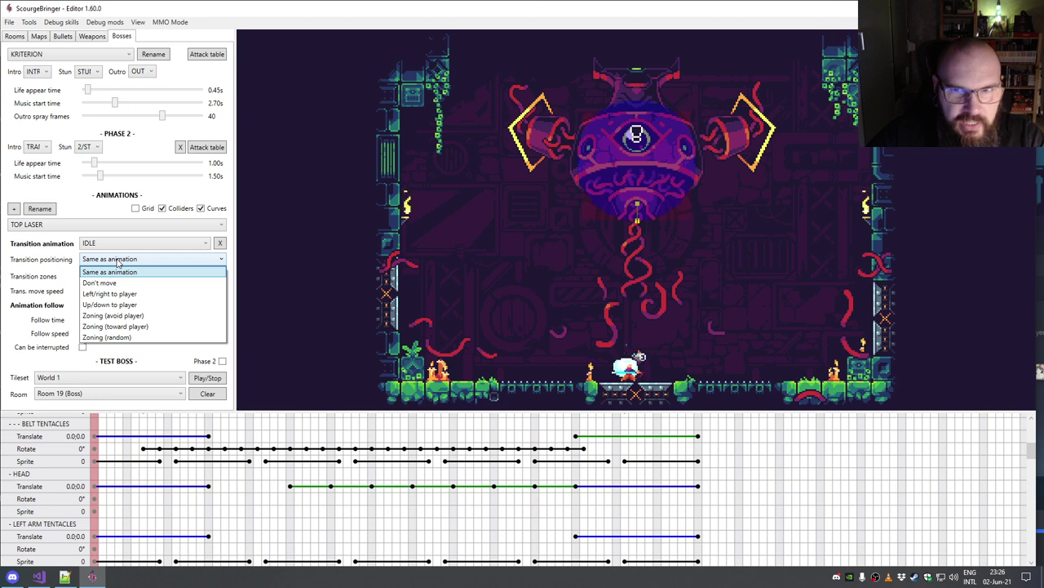
left_click(123, 275)
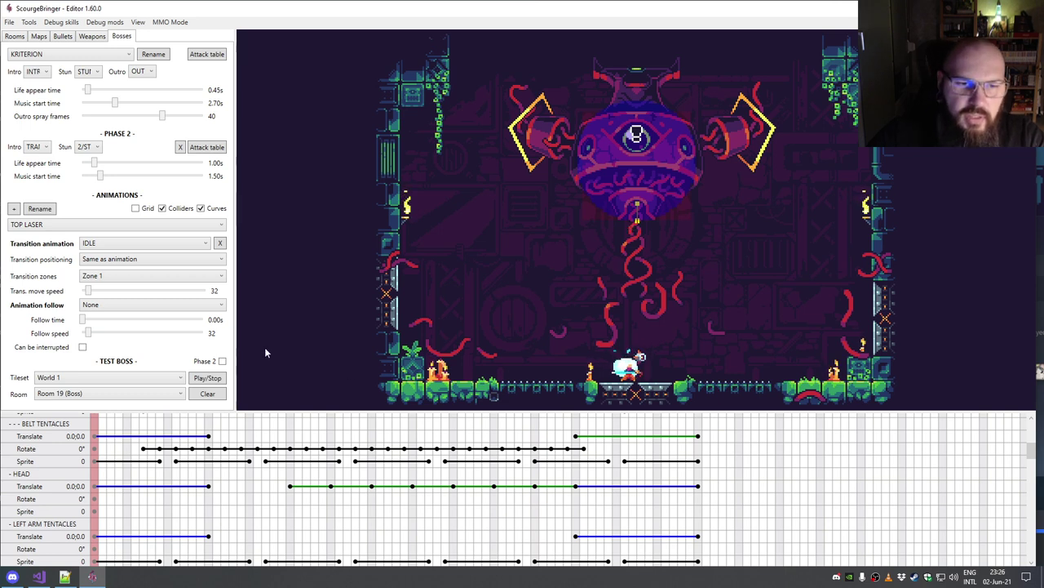
left_click(107, 260)
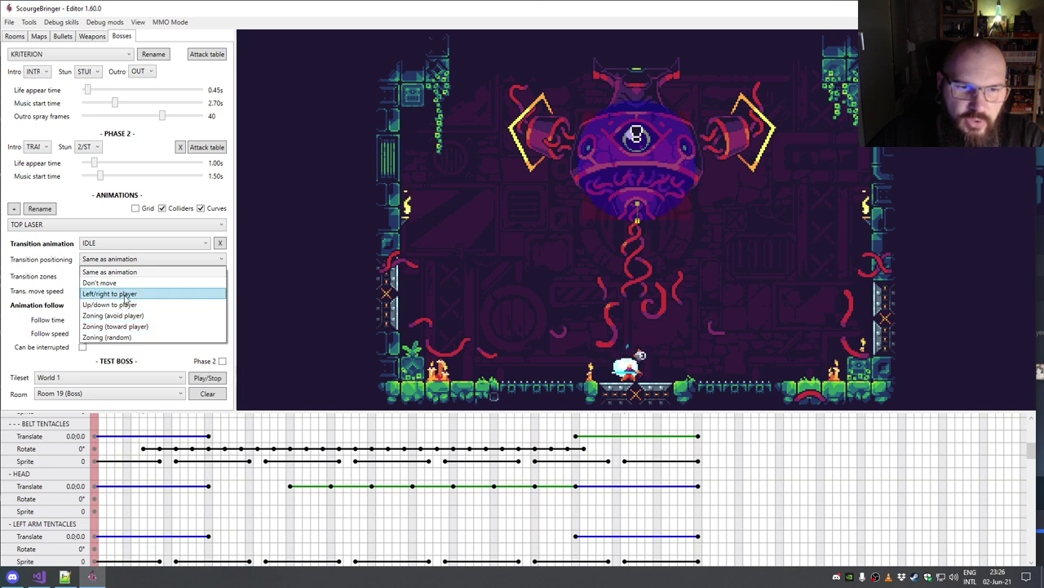
left_click(127, 296)
Step: Switch to the BODYBOULDER boss and load its LEFT PUNCH animation
left_click(74, 55)
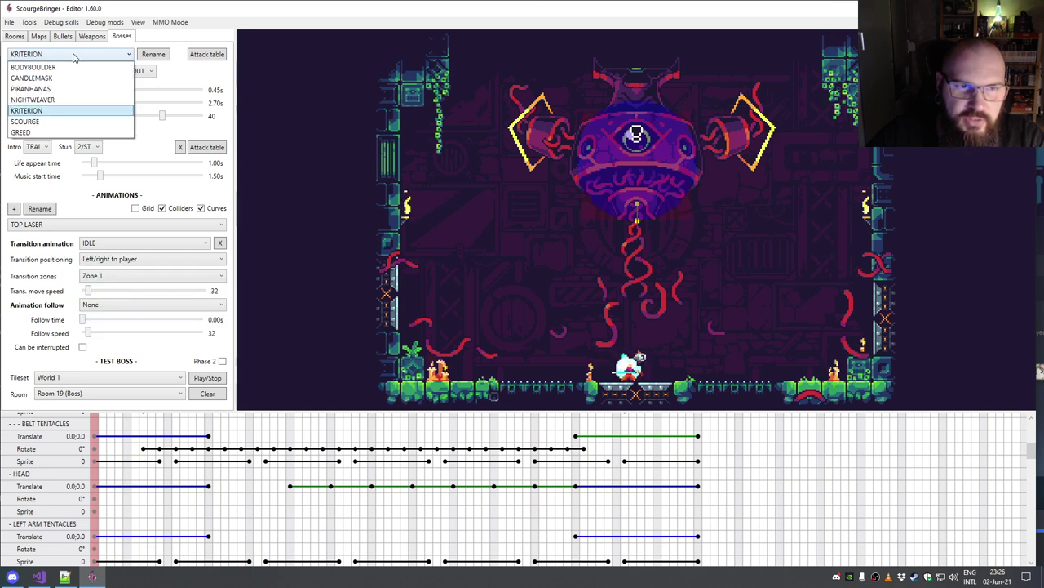
left_click(48, 68)
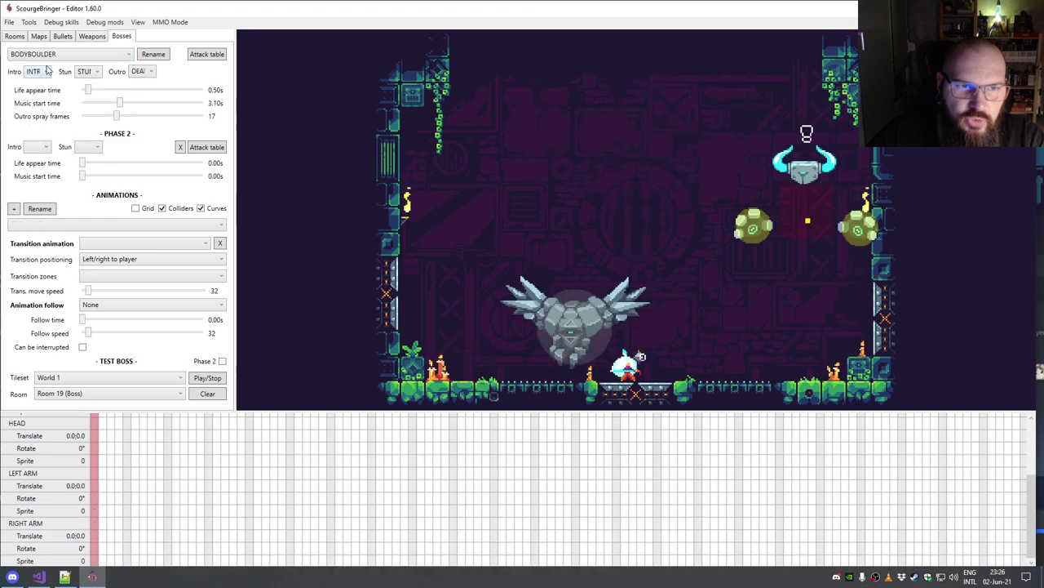
left_click(55, 226)
left_click(50, 259)
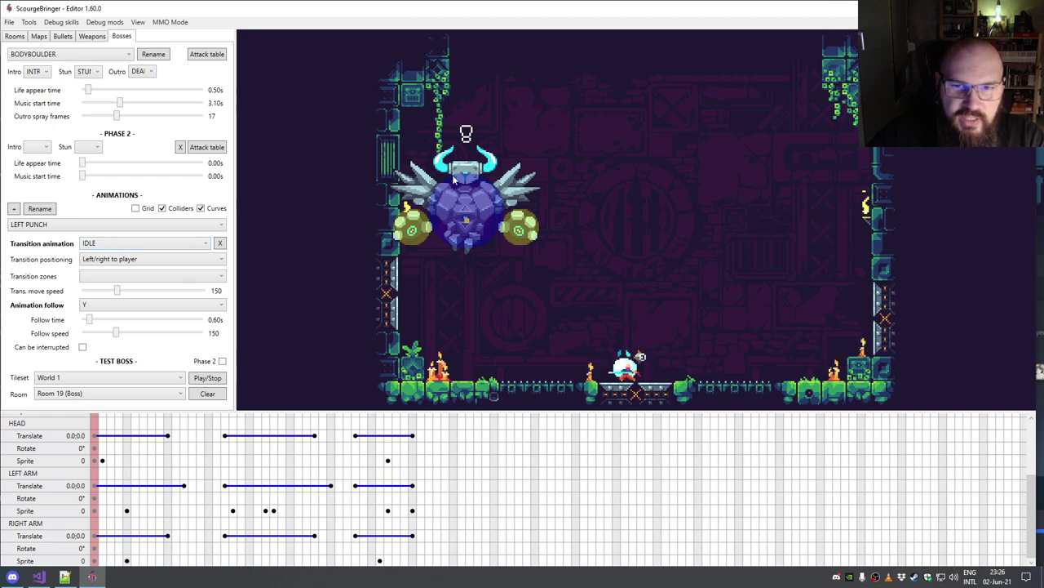
Step: Preview LEFT PUNCH from the head's sprite track and run the boss test in Room 19 (Boss)
left_click(104, 461)
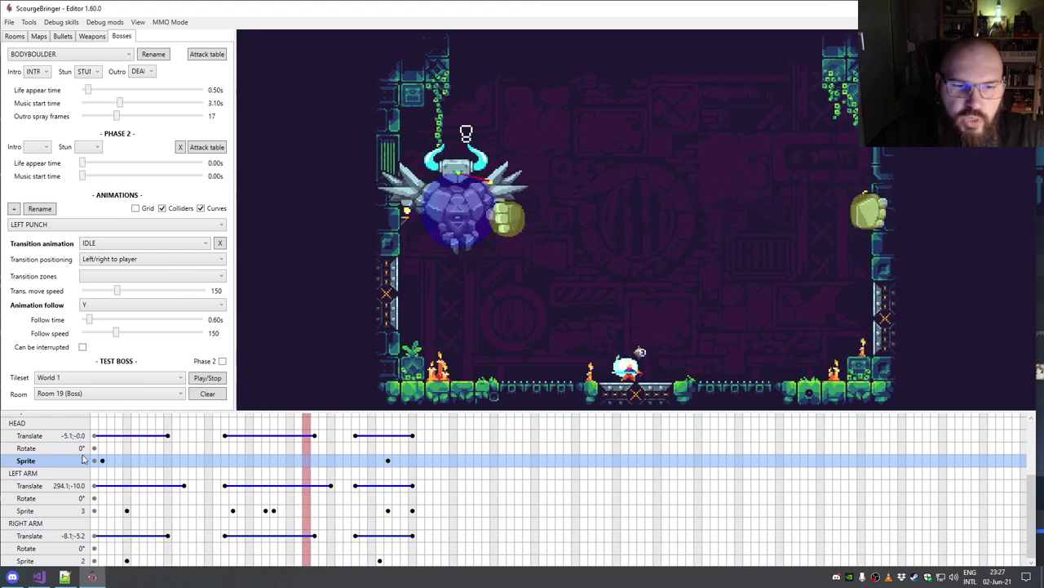
left_click(85, 461)
left_click(204, 378)
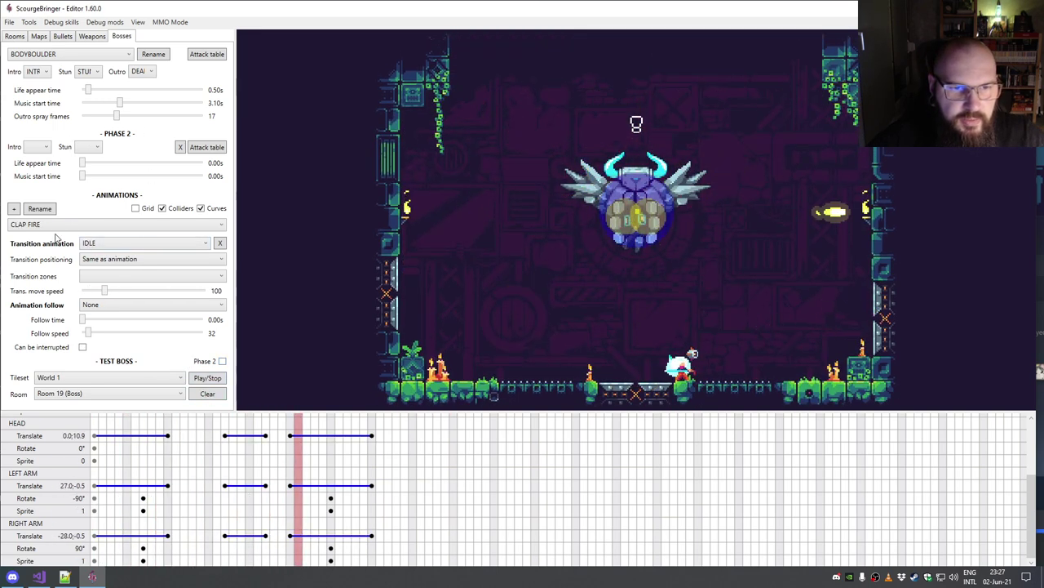
Step: Try Zoning (avoid player) as CLAP FIRE's transition positioning and check its transition zones
left_click(116, 261)
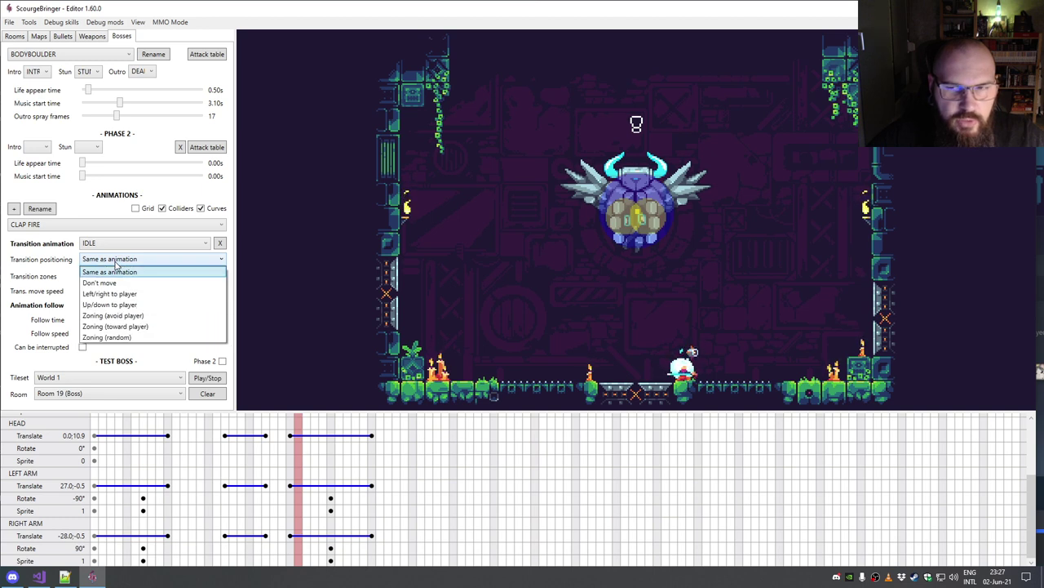
left_click(106, 320)
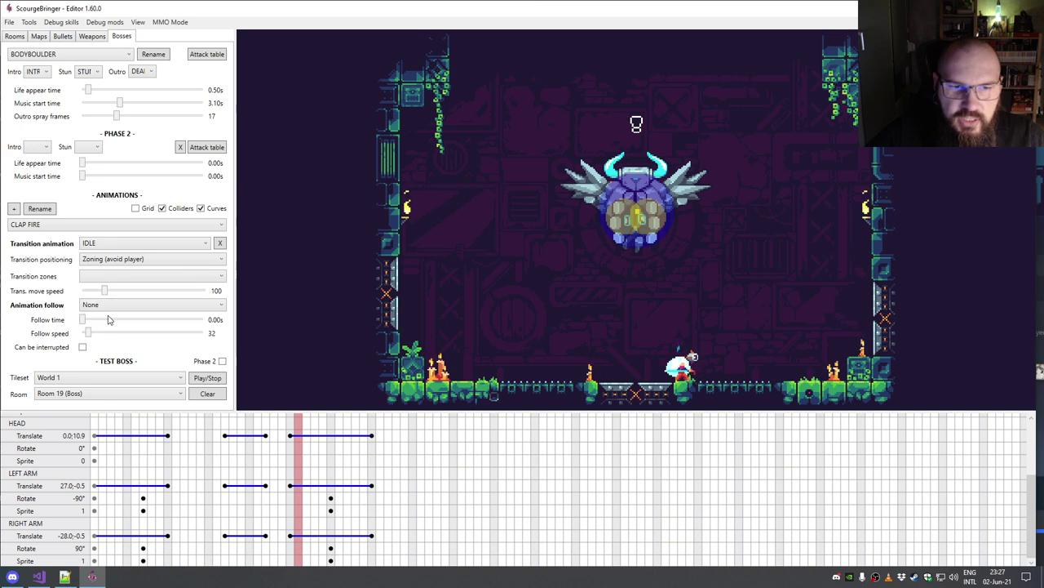
left_click(110, 275)
left_click(111, 277)
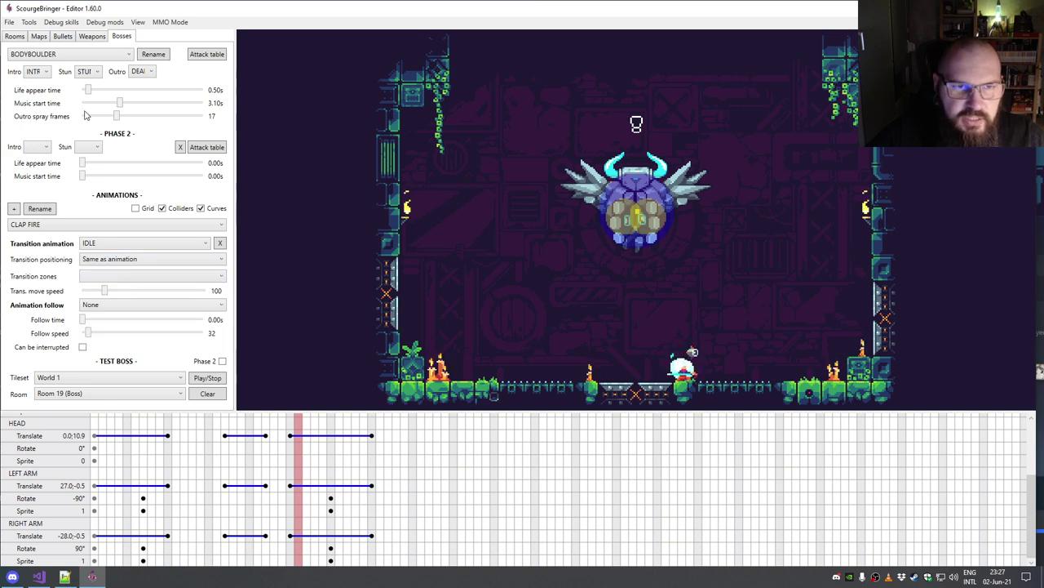
Step: Switch to the GREED boss and load its INTRO animation
left_click(63, 54)
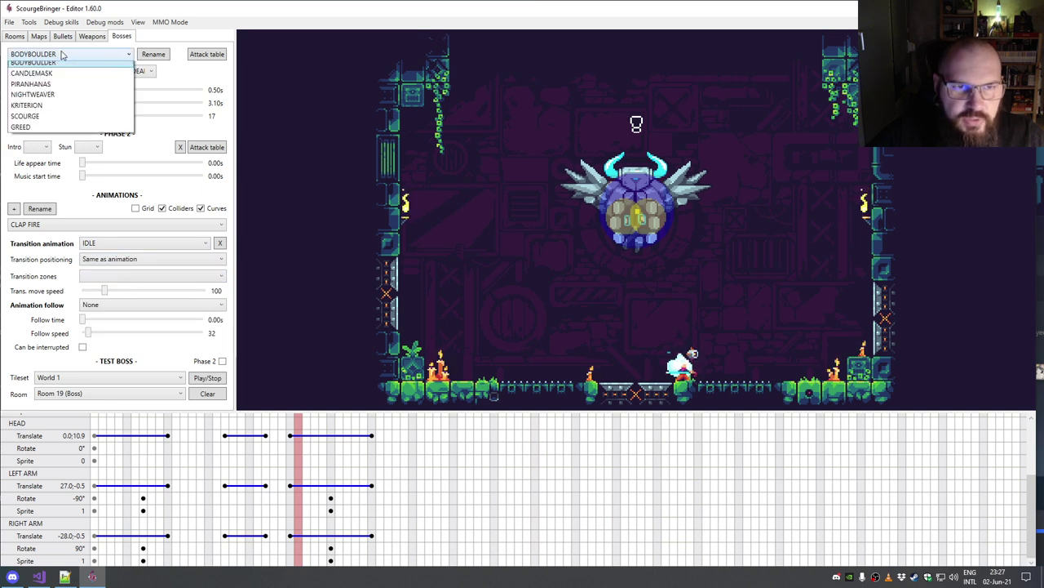
left_click(21, 133)
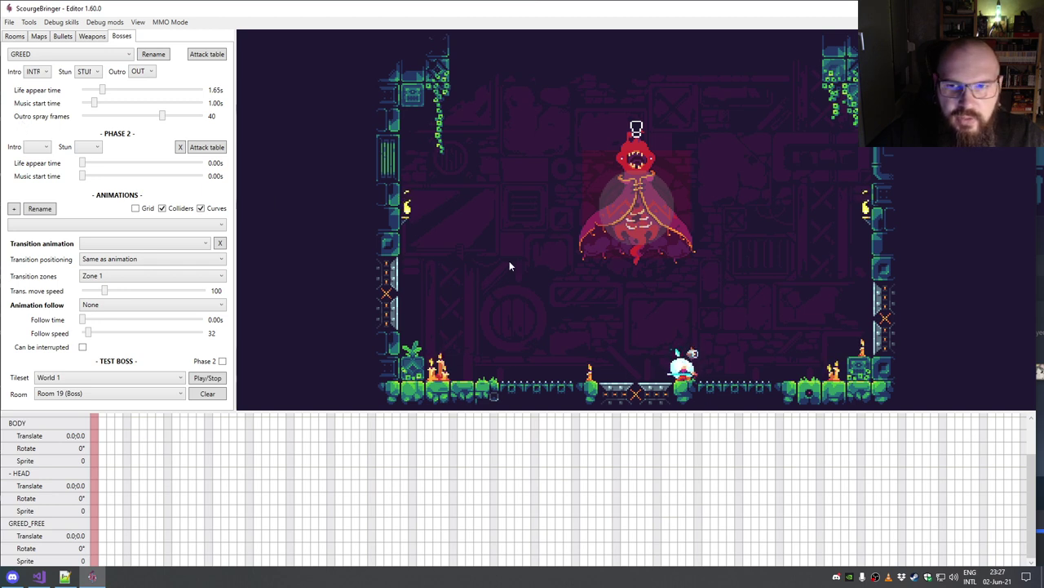
left_click(74, 224)
left_click(73, 240)
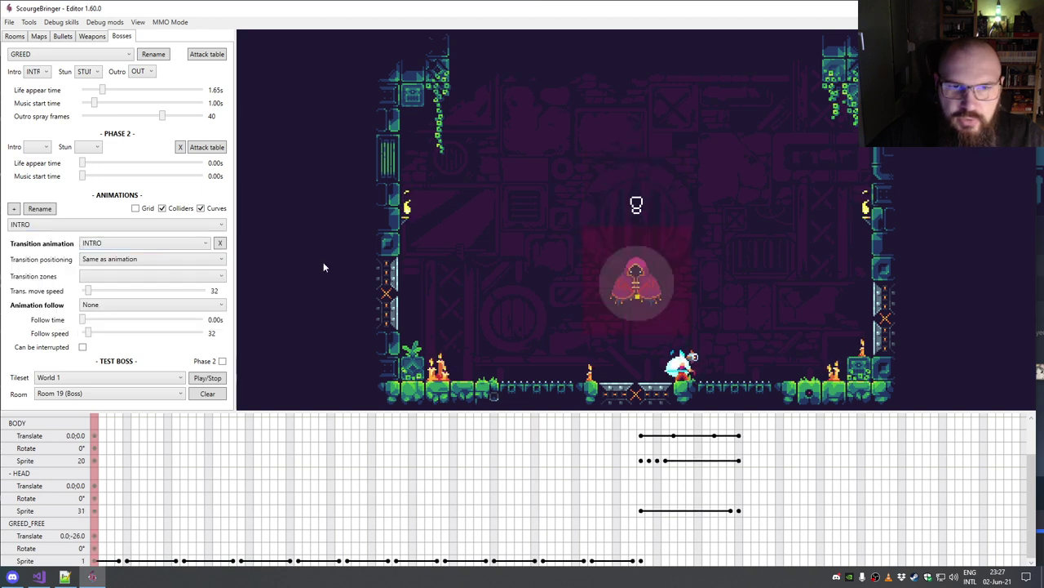
Step: Load GREED's IDLE animation and reposition the boss slightly in the room preview
left_click(58, 224)
left_click(57, 269)
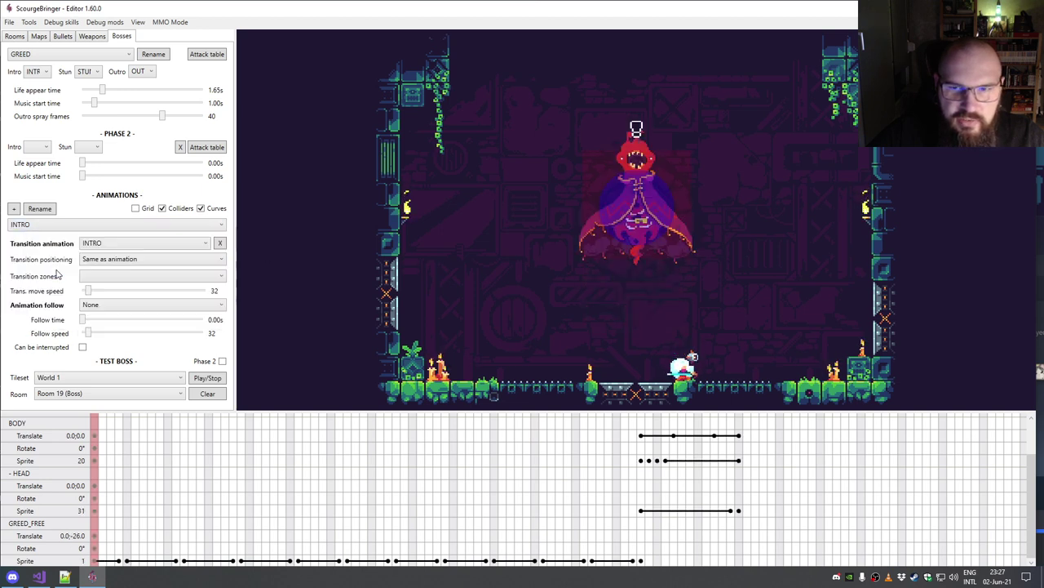
left_click_drag(488, 269, 624, 226)
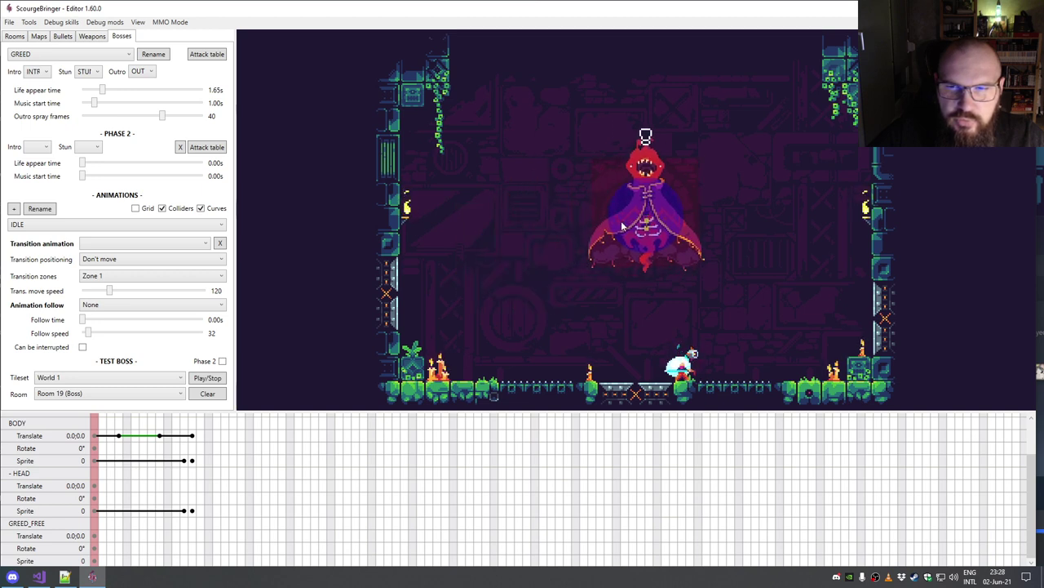
Step: Check the transition zones and transition positioning options available for GREED's IDLE animation
left_click(109, 277)
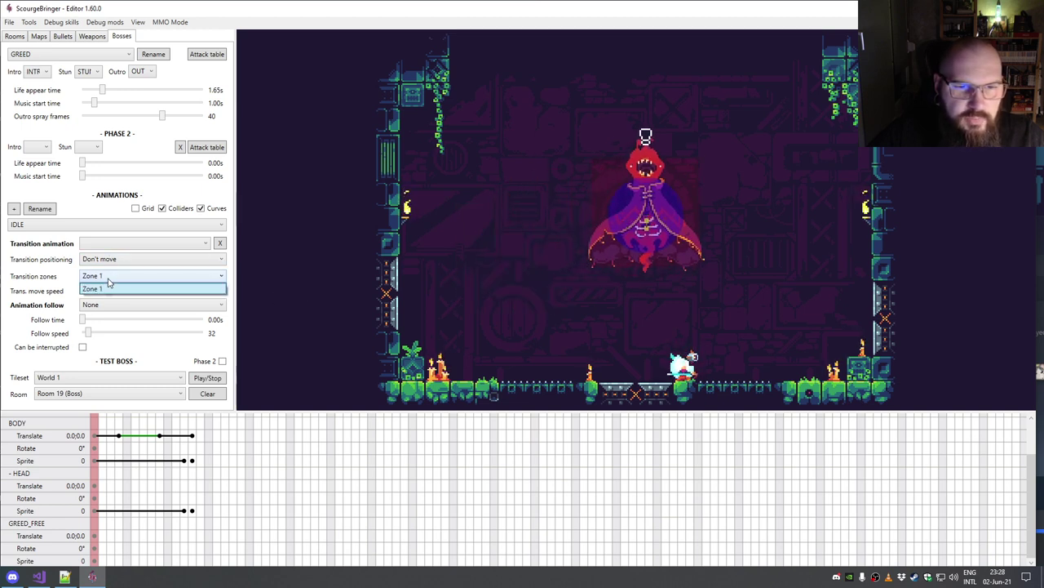
left_click(110, 279)
left_click(110, 279)
left_click(110, 279)
left_click(110, 279)
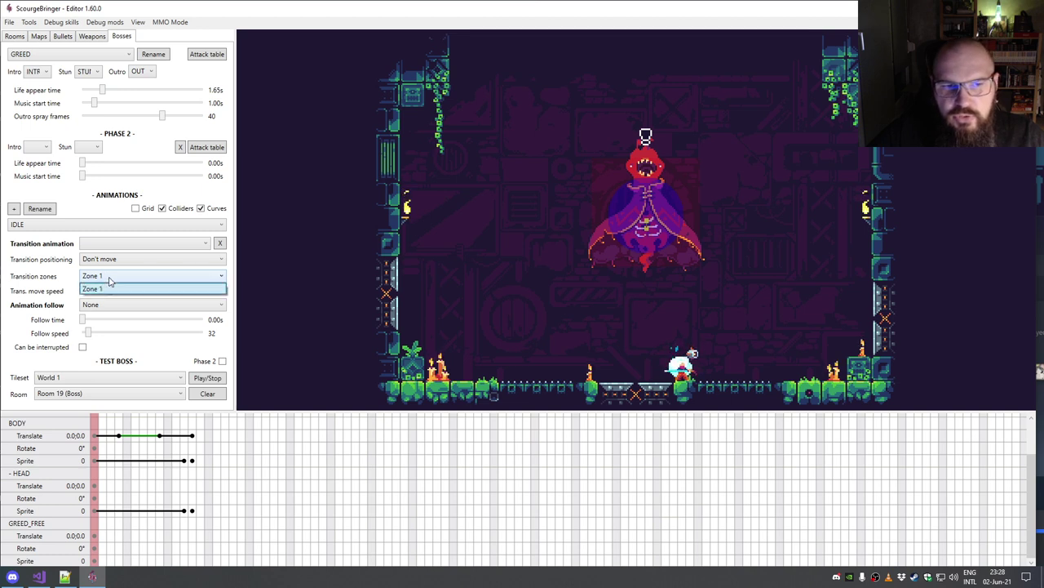
left_click(160, 281)
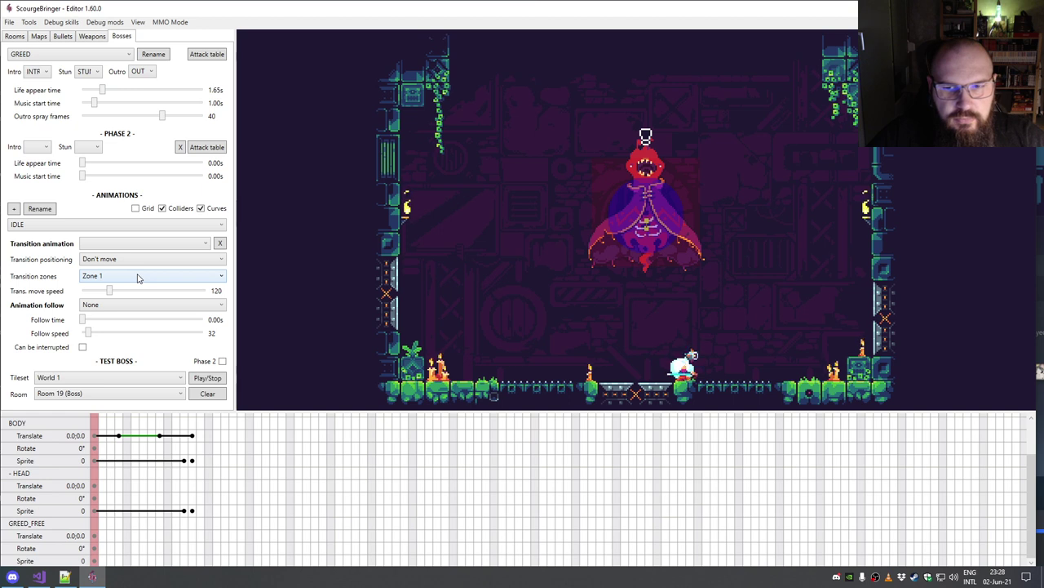
left_click(101, 259)
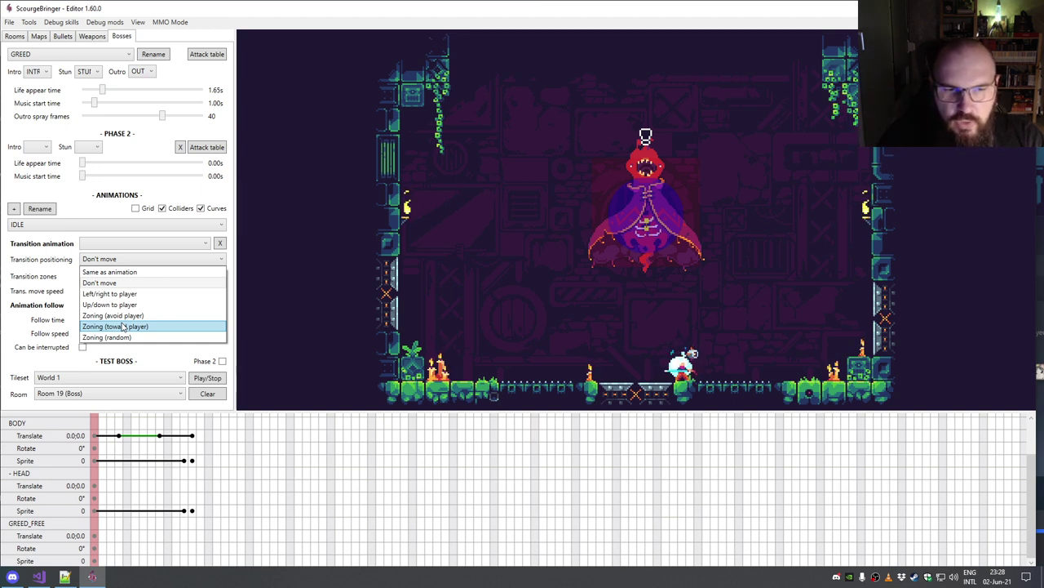
left_click(119, 263)
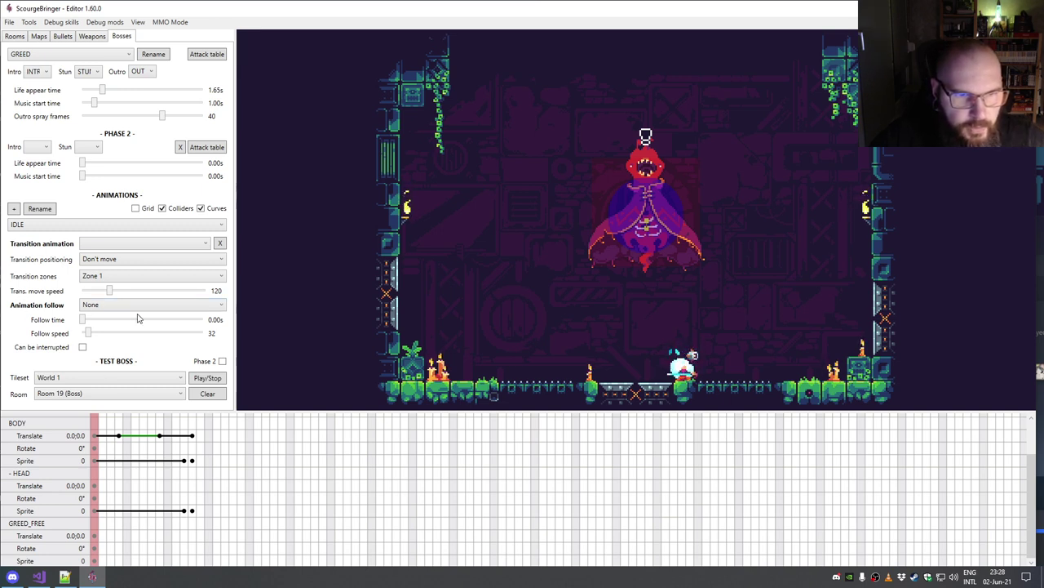
left_click_drag(239, 365, 206, 366)
left_click_drag(200, 365, 226, 365)
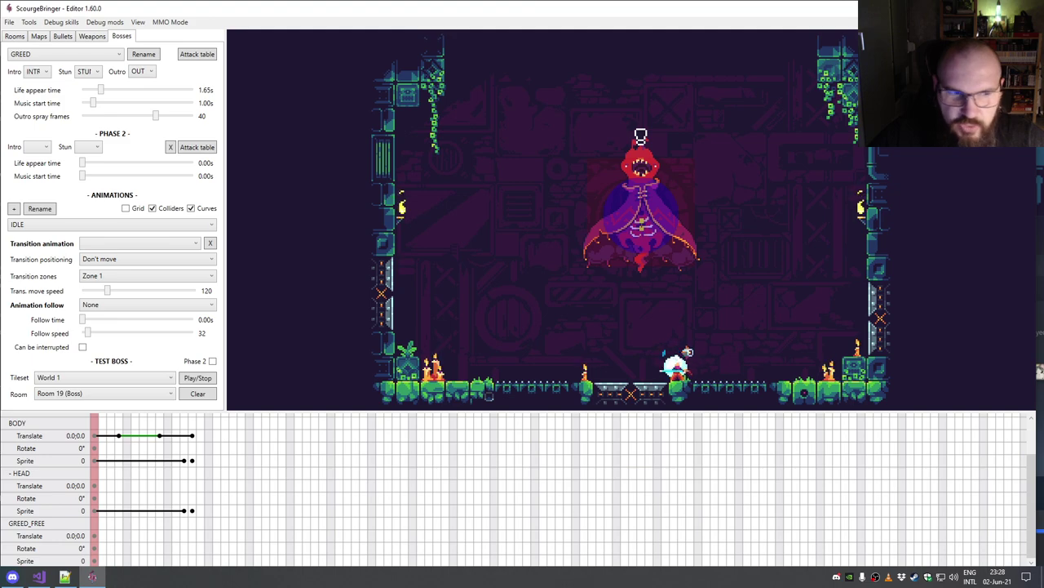
Step: Switch to the ScourgeBringer Content folder and open BossCatalog.json in Notepad++
key("alt+Tab")
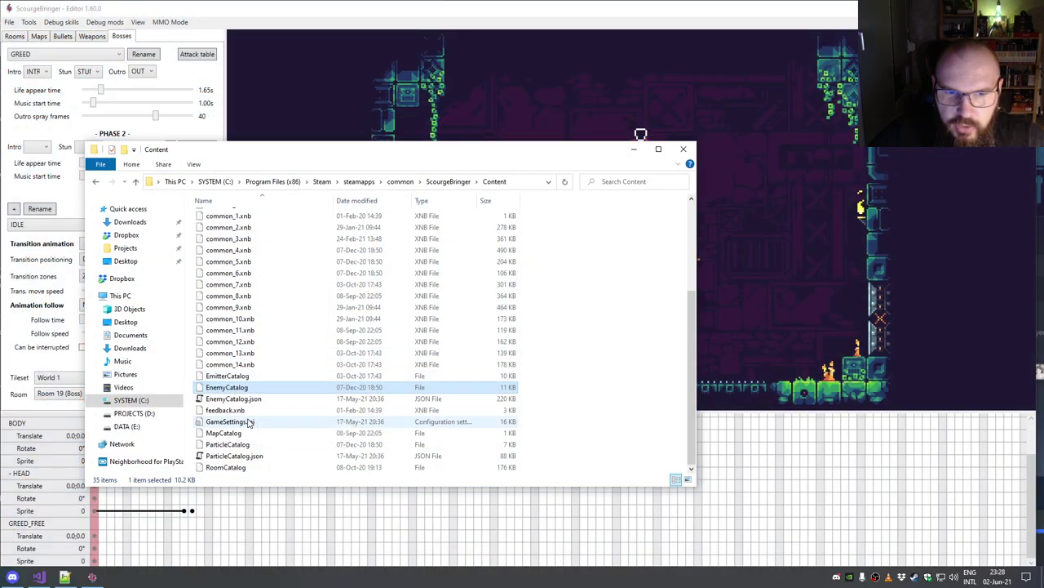
scroll(249, 419, "up", 4)
right_click(223, 307)
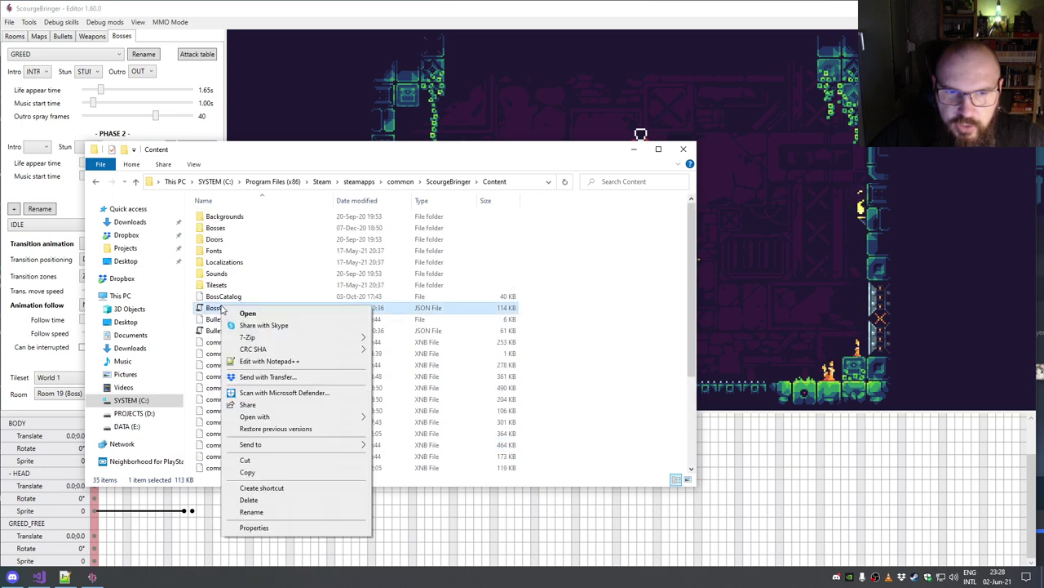
left_click(272, 364)
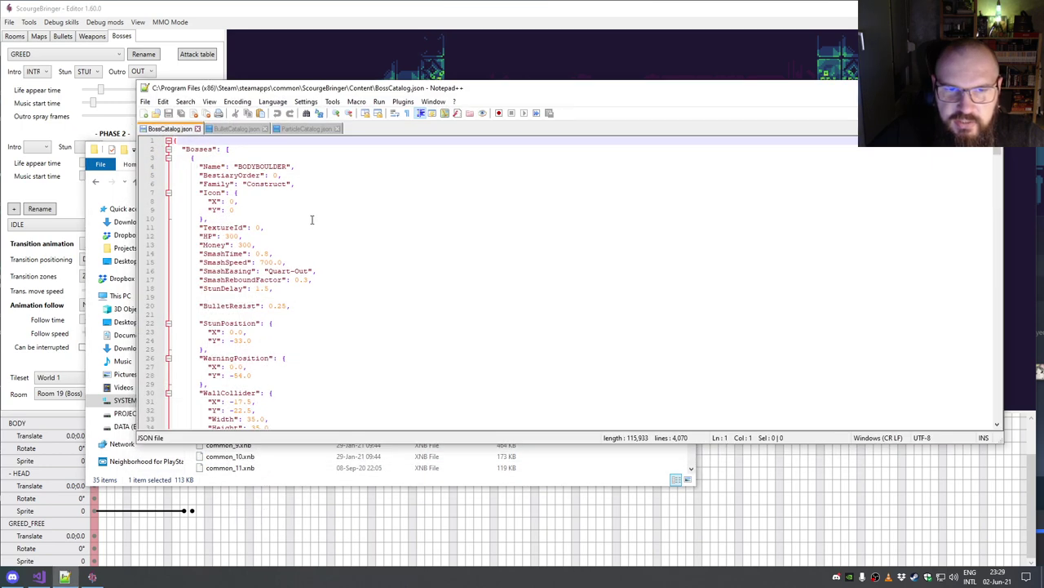
Step: Examine BODYBOULDER's basic properties in BossCatalog.json, from its name and TextureId to the money and smash settings
scroll(311, 224, "down", 4)
scroll(310, 226, "up", 4)
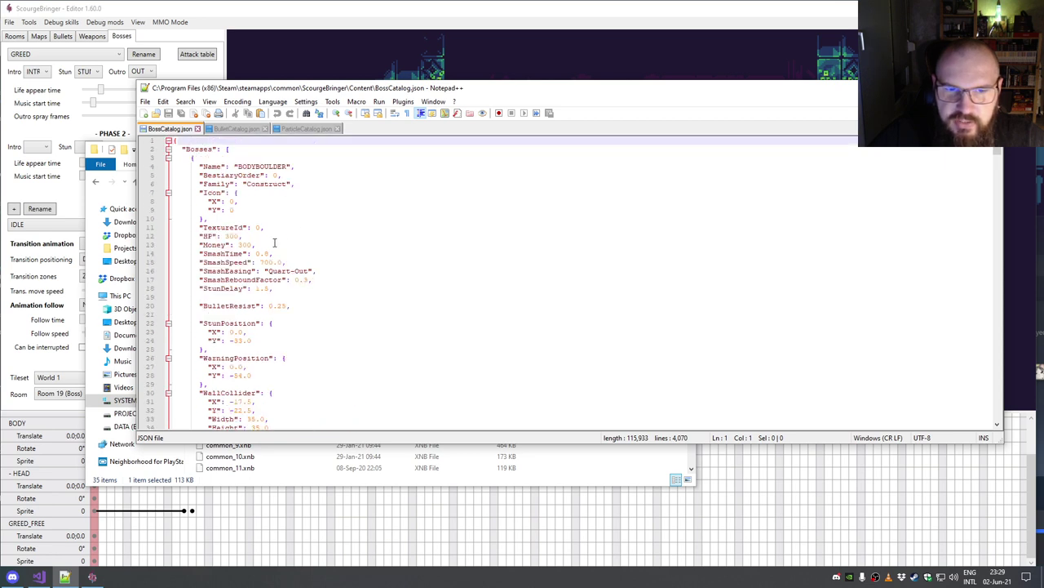
left_click_drag(209, 167, 304, 281)
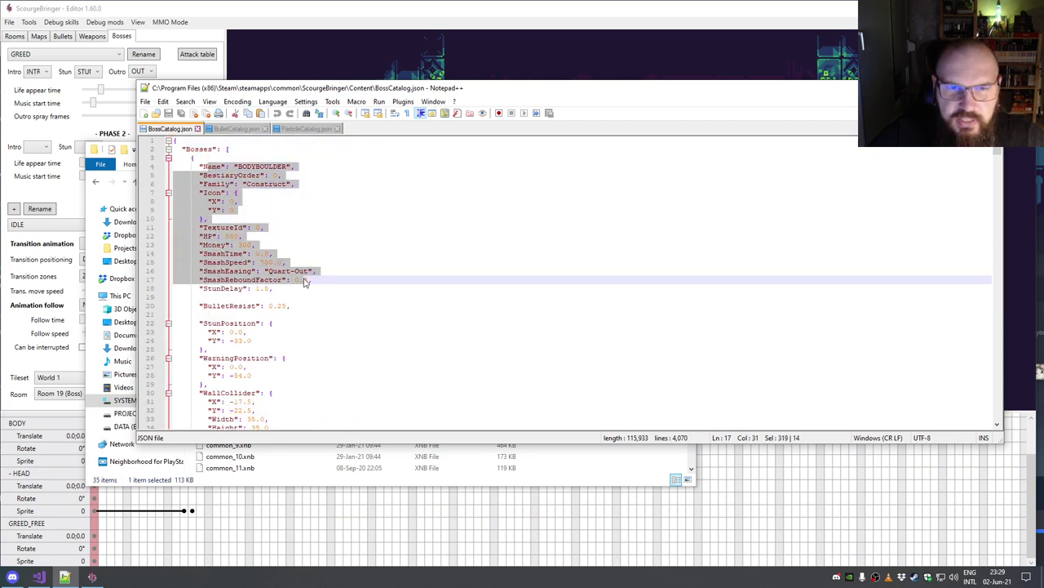
left_click(304, 281)
left_click(210, 237)
double_click(226, 227)
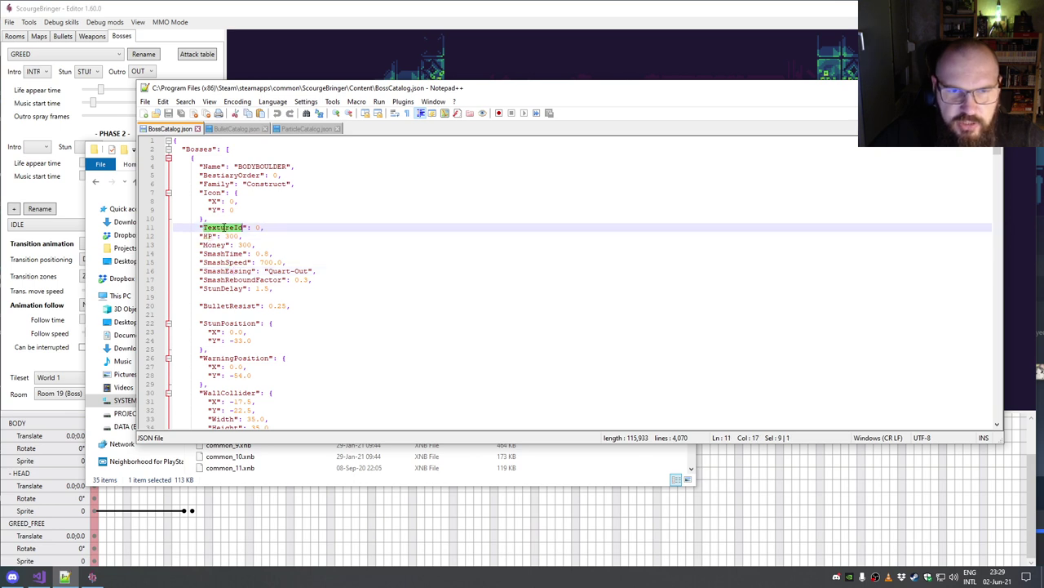
double_click(212, 244)
triple_click(205, 254)
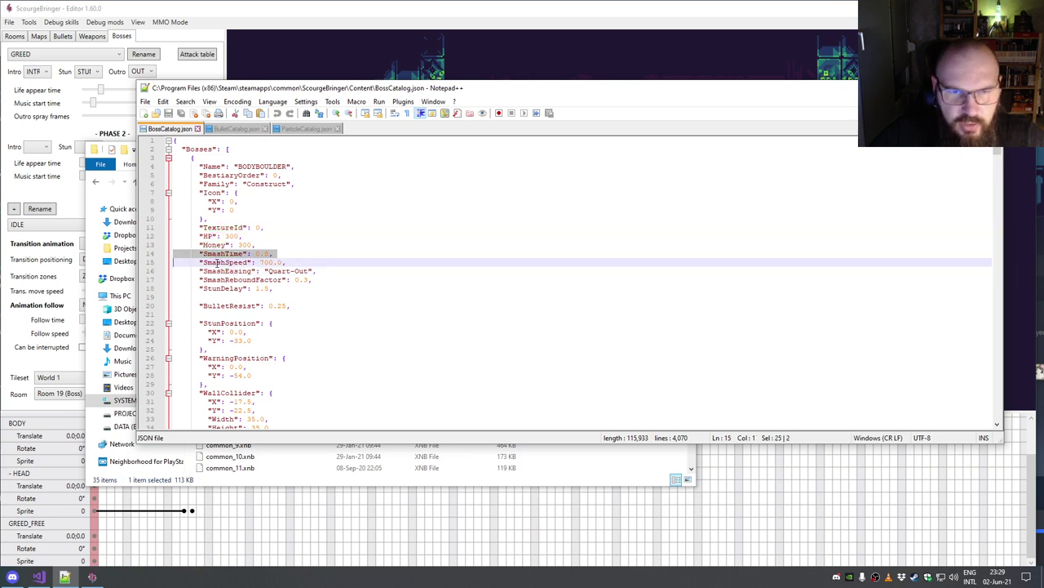
double_click(218, 270)
left_click(234, 297)
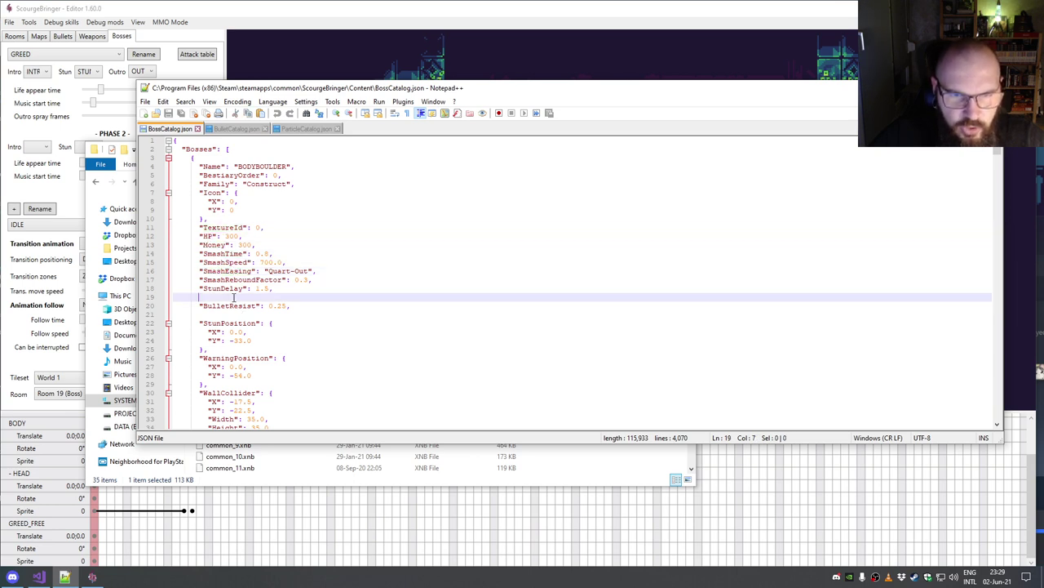
Step: Examine BODYBOULDER's BulletResist, WallCollider and Sounds entries in the boss catalog
scroll(239, 300, "down", 3)
double_click(231, 227)
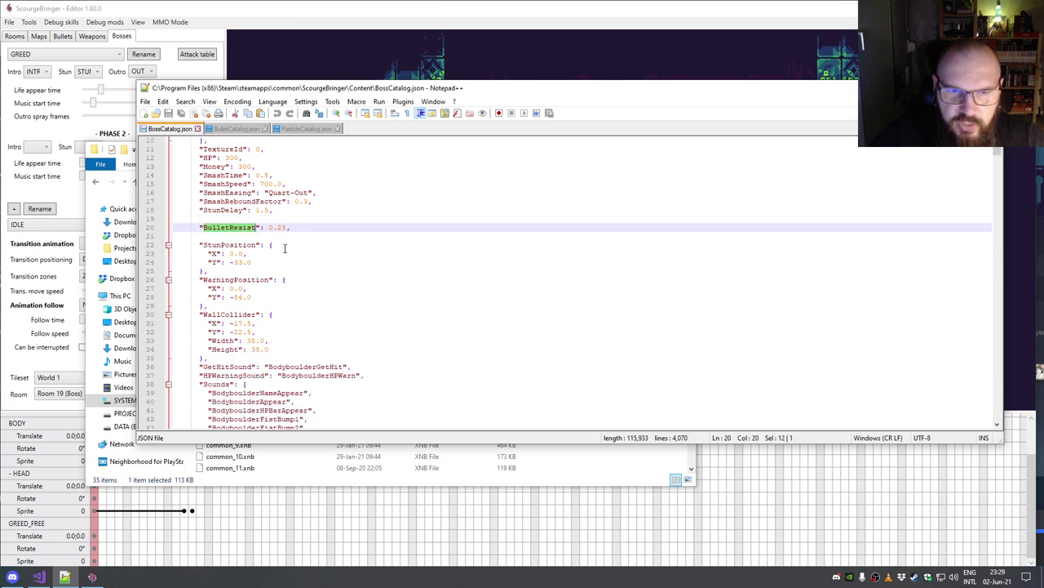
scroll(281, 249, "down", 2)
scroll(280, 249, "down", 3)
left_click_drag(211, 181, 257, 199)
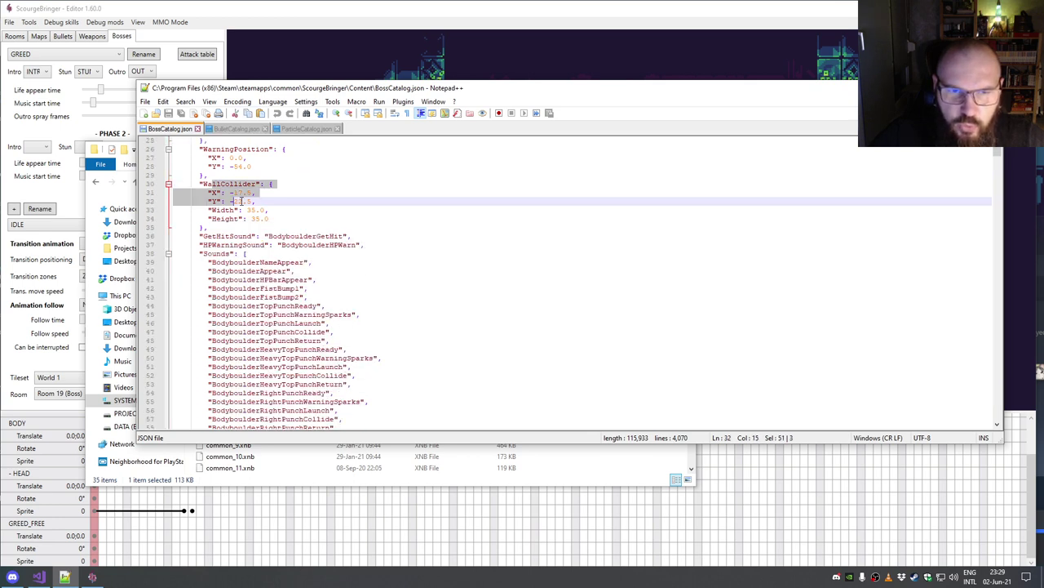
scroll(222, 210, "down", 3)
left_click_drag(208, 174, 339, 301)
Step: Switch back to the ScourgeBringer editor and look through GREED's weapons and sounds tracks
left_click(234, 4)
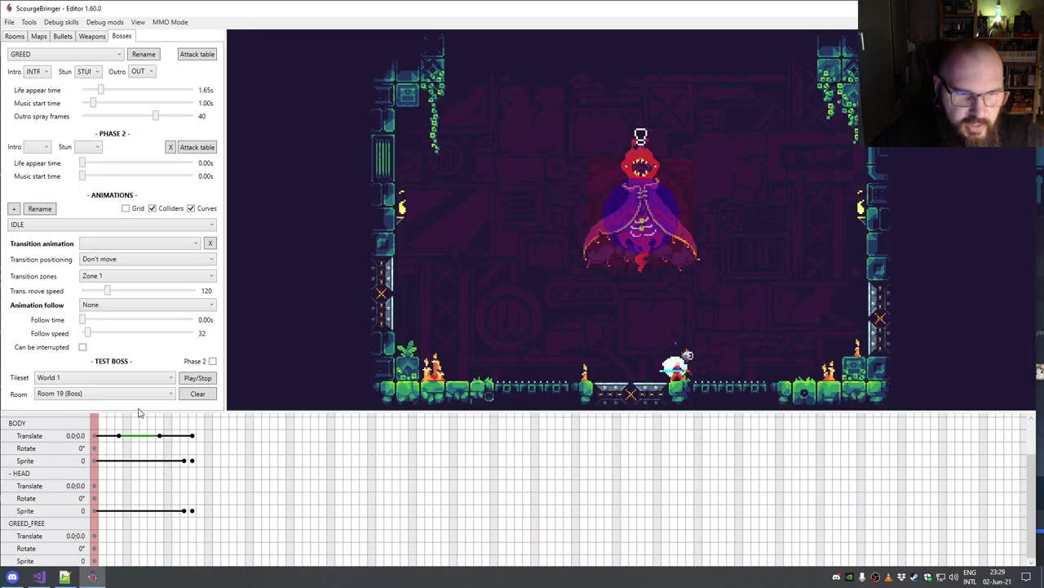
left_click(126, 444)
scroll(122, 445, "down", 2)
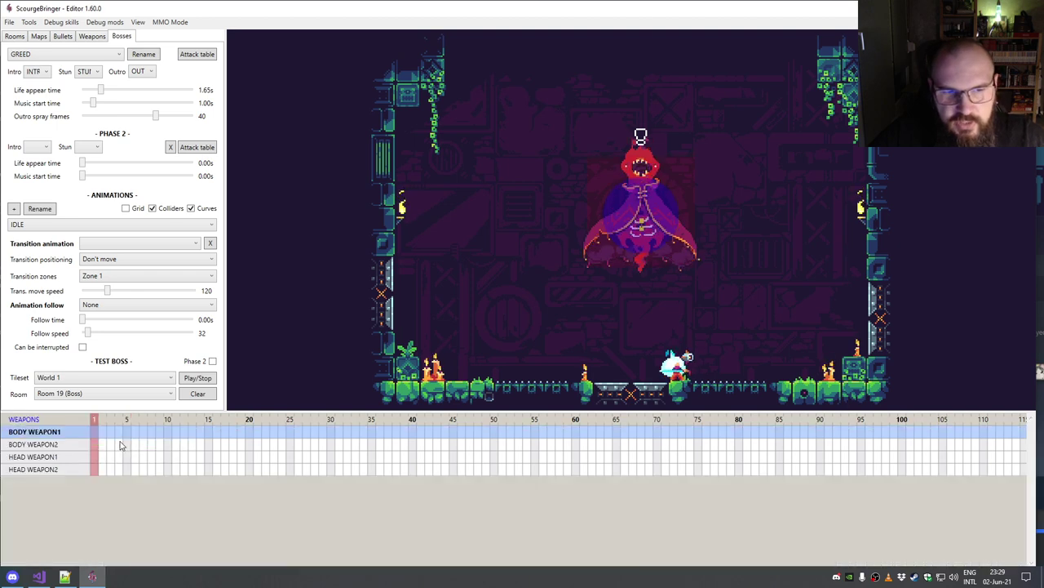
scroll(120, 444, "down", 2)
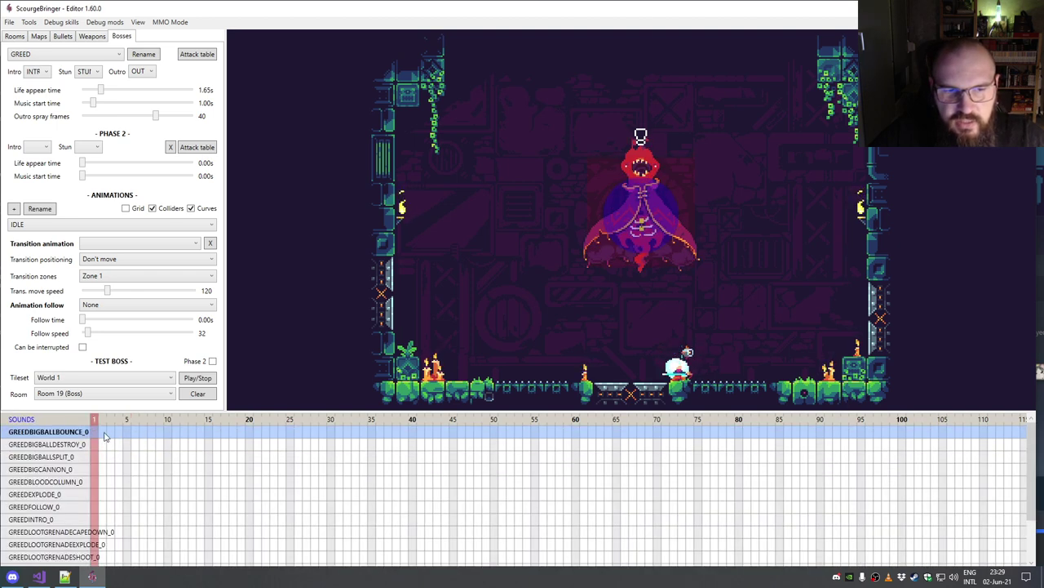
scroll(136, 466, "down", 2)
scroll(141, 463, "up", 2)
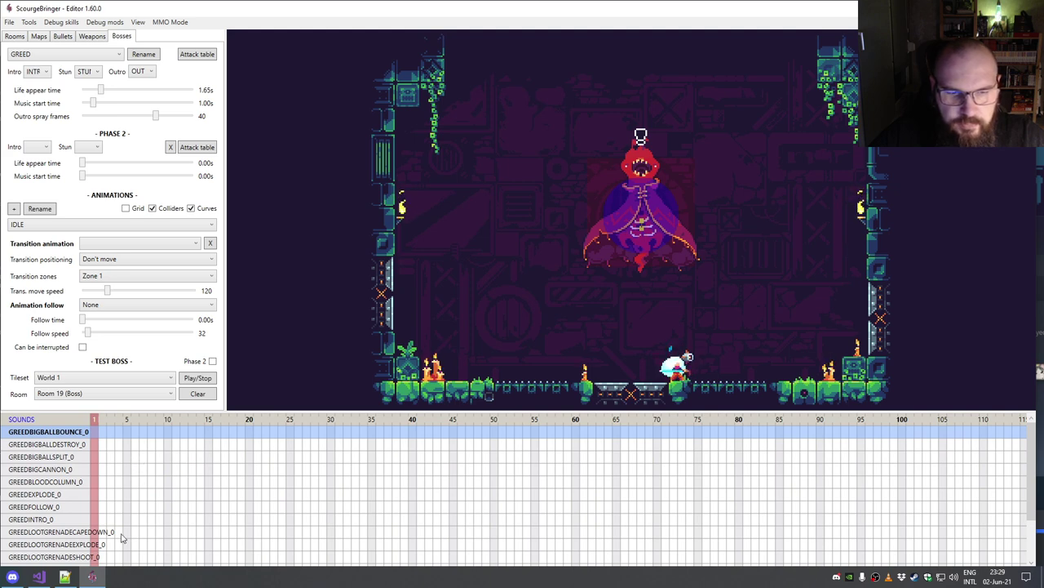
Step: Return to BossCatalog.json in Notepad++ and examine BODYBOULDER's Parts section, including the Body part's position, rotation and source settings
left_click(65, 576)
scroll(249, 261, "down", 9)
scroll(248, 261, "up", 5)
left_click_drag(195, 253, 335, 264)
scroll(336, 264, "up", 6)
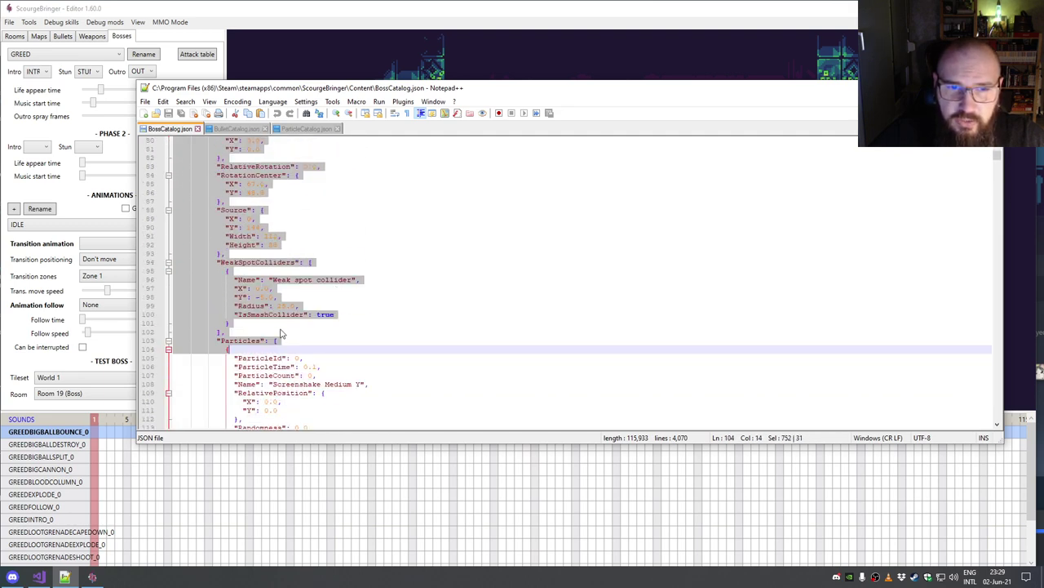
left_click(218, 193)
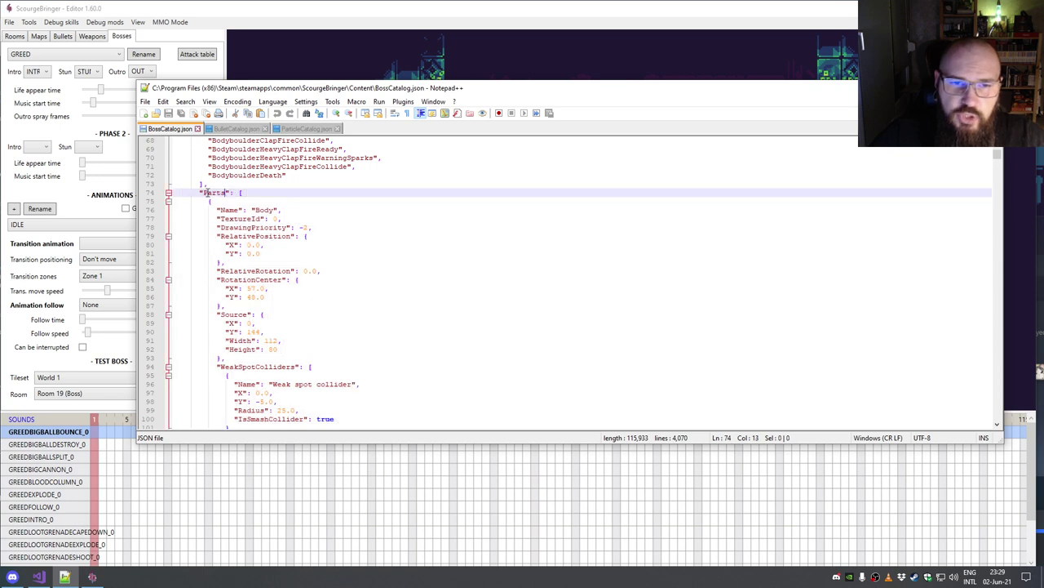
left_click_drag(198, 192, 317, 337)
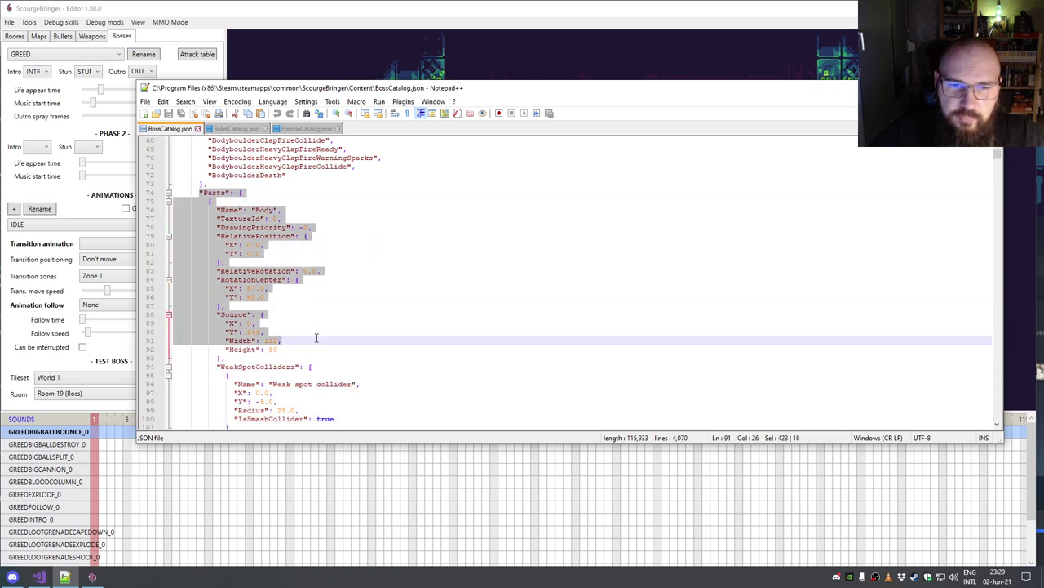
left_click(279, 280)
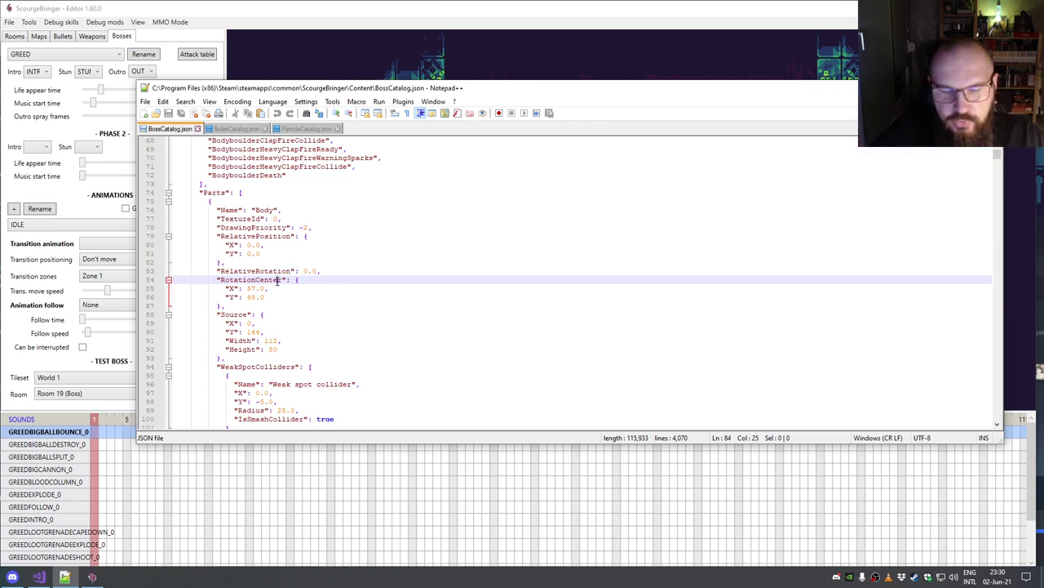
Step: Examine the Body part's WeakSpotColliders and Particles definitions, including the ParticleId entry
scroll(269, 281, "down", 5)
scroll(265, 239, "down", 10)
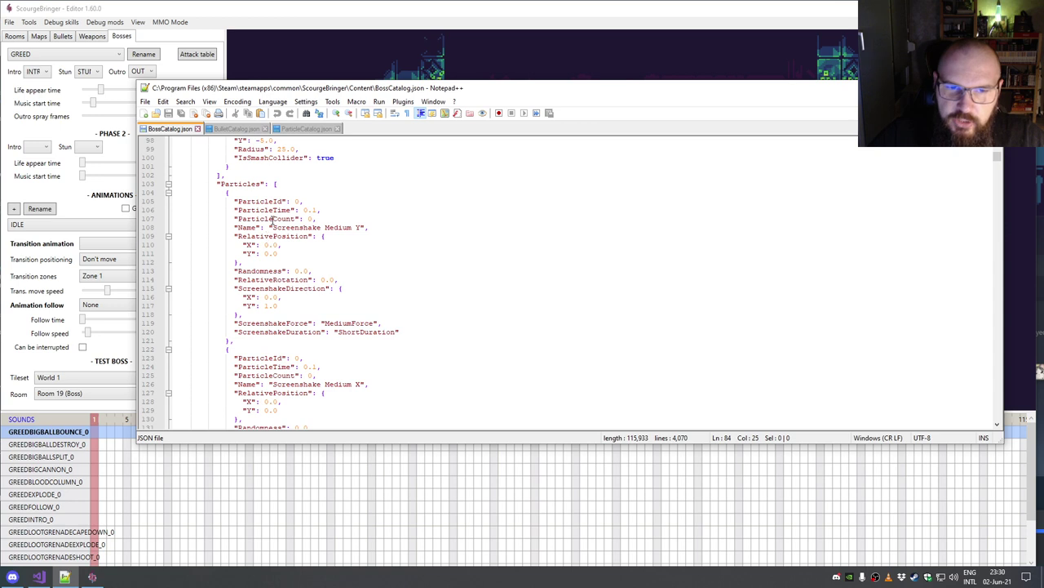
scroll(331, 260, "up", 7)
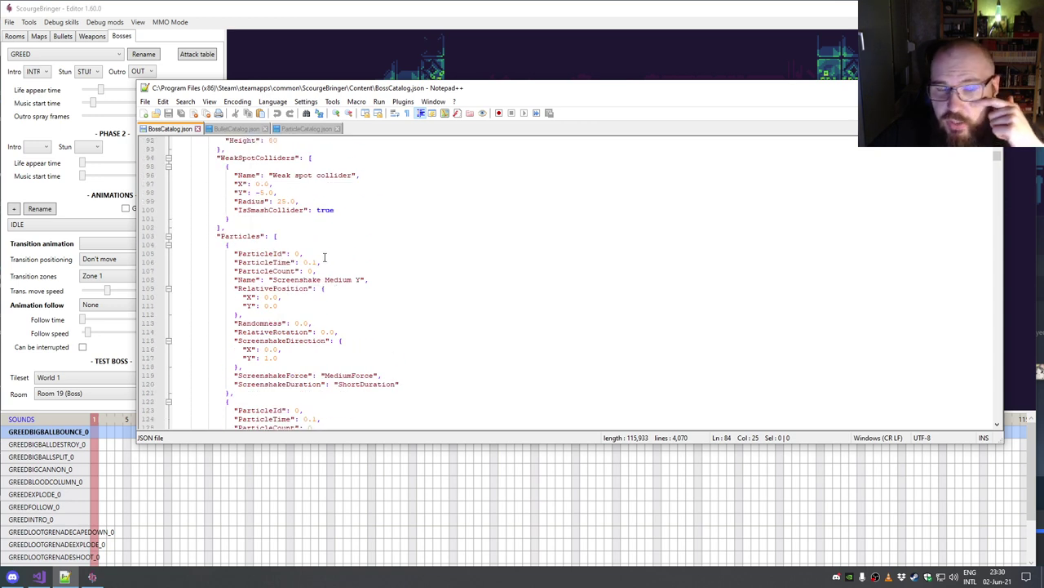
scroll(306, 253, "up", 5)
left_click(236, 288)
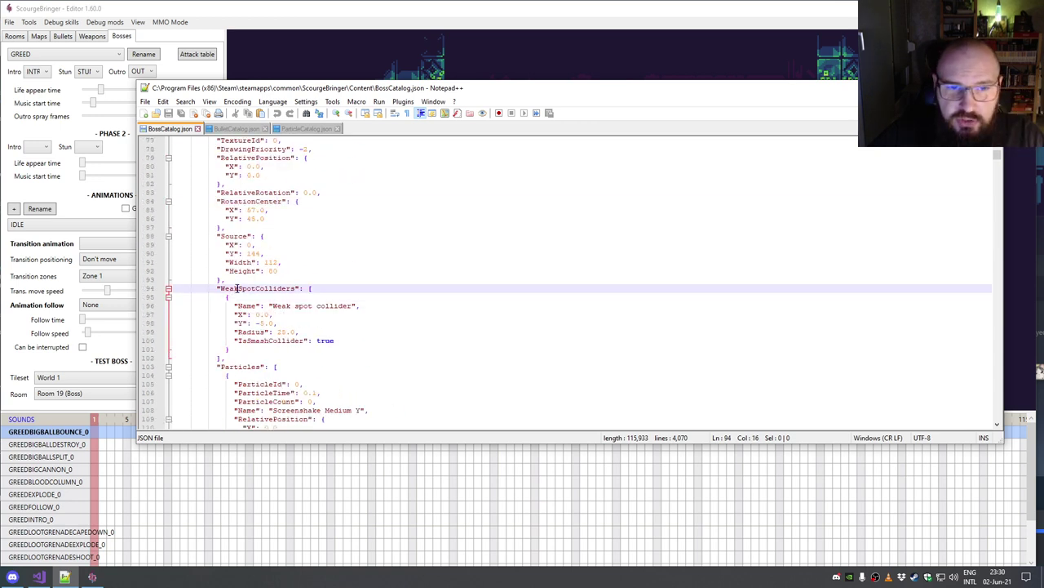
scroll(239, 282, "down", 8)
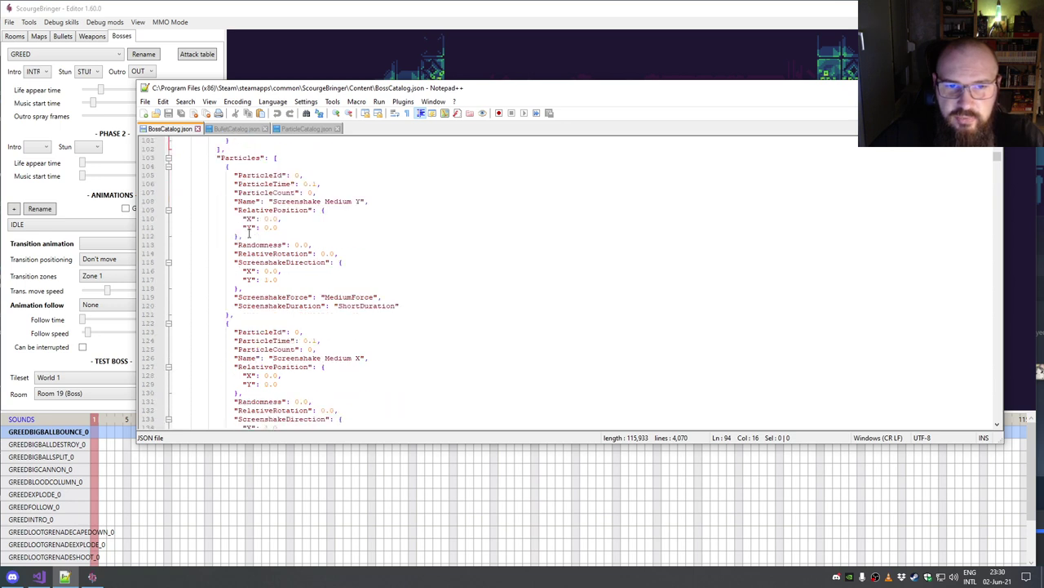
double_click(245, 175)
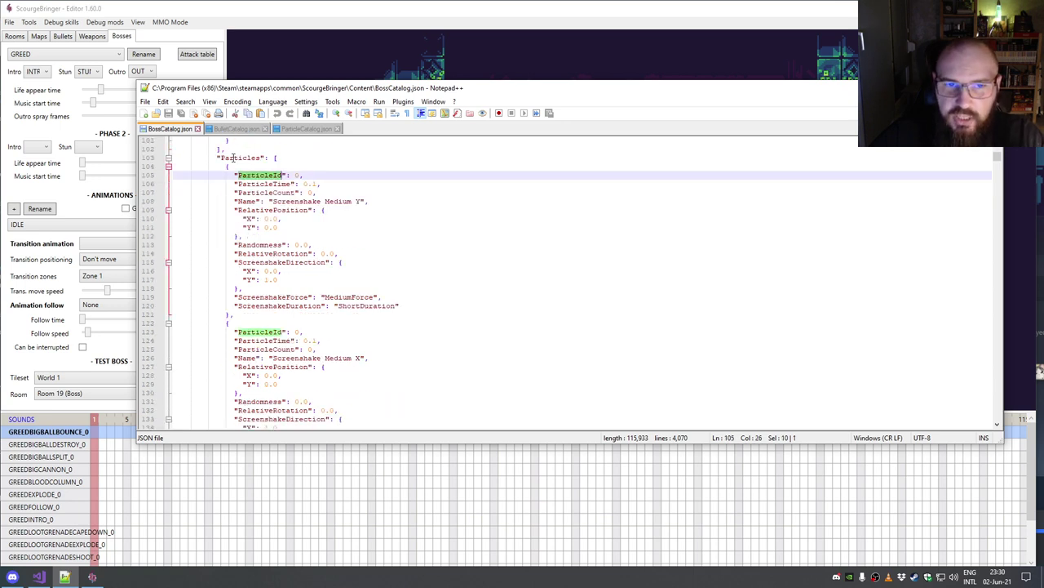
double_click(234, 159)
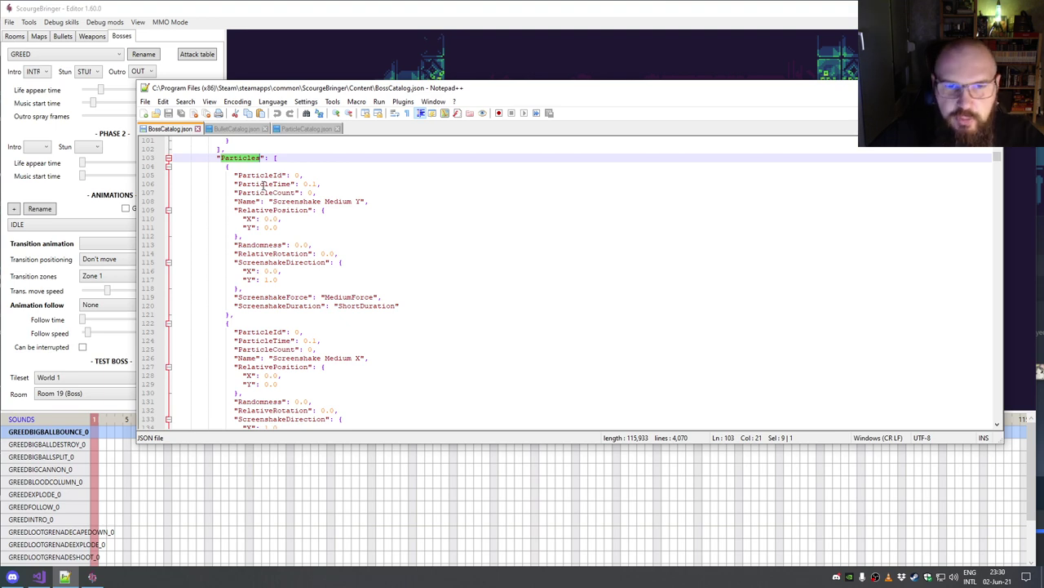
Step: Switch back to the ScourgeBringer editor and select the HEAD PARTICLES track among GREED's particle tracks
left_click(94, 432)
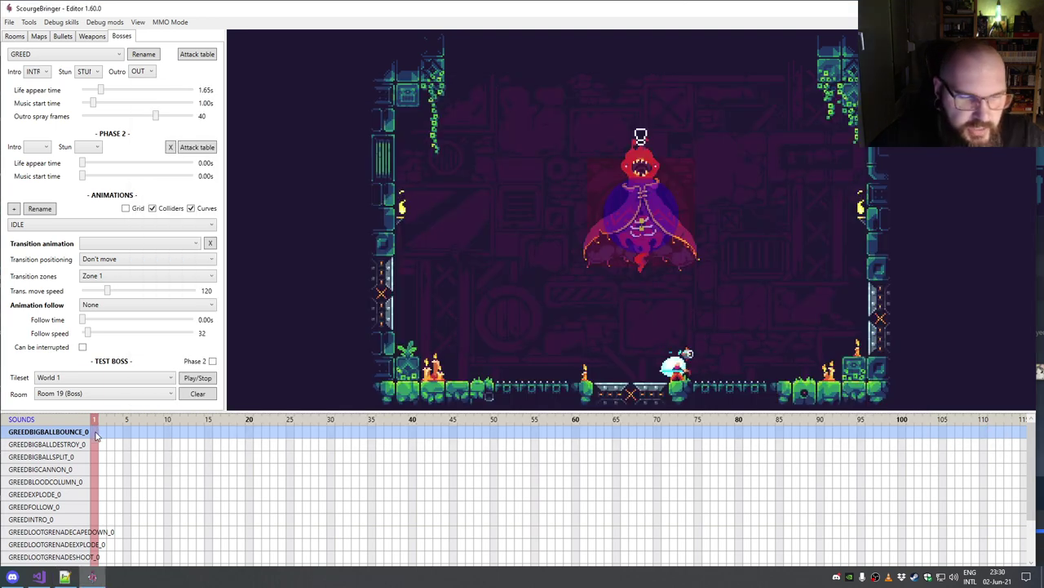
scroll(95, 434, "down", 5)
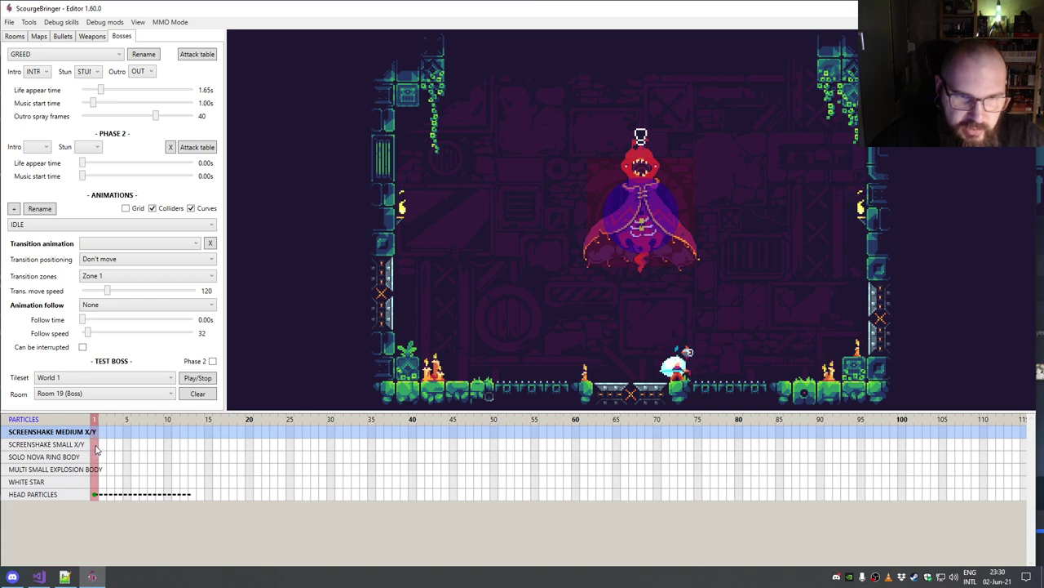
left_click(96, 448)
left_click(93, 496)
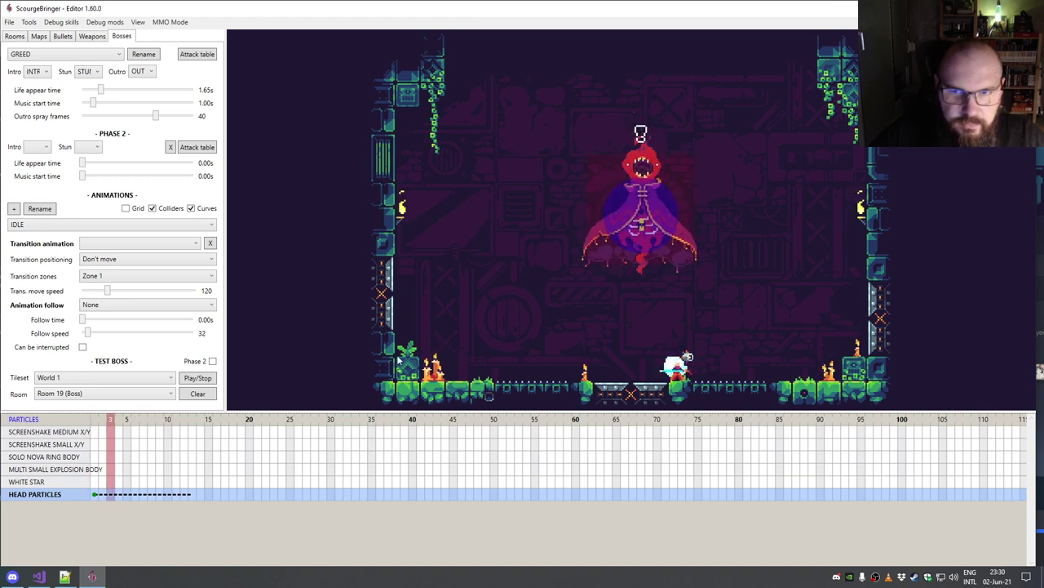
Step: Return to BossCatalog.json in Notepad++ and review the name and ID entries of the Body part's Particles section
left_click(65, 576)
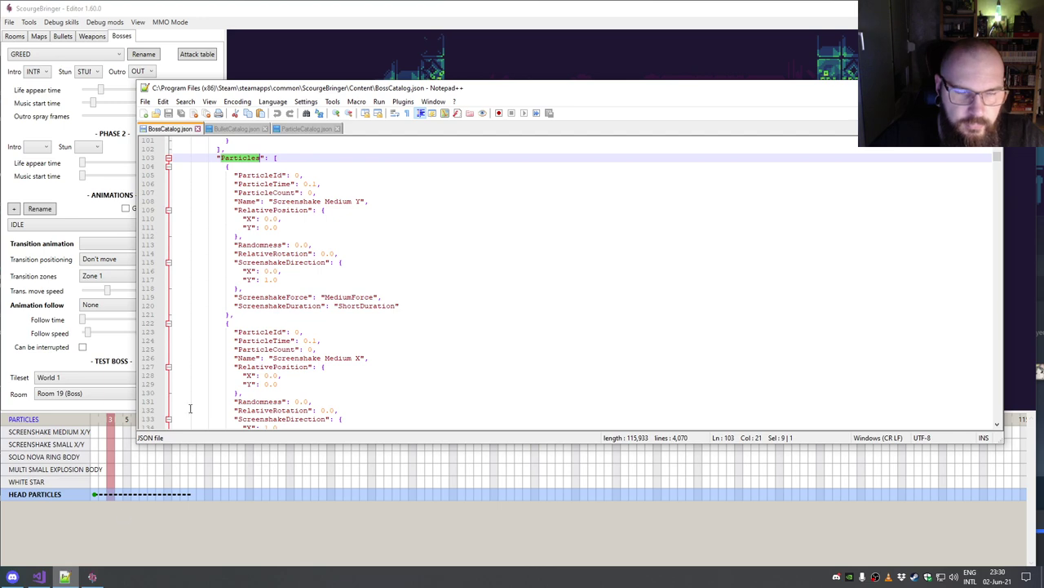
scroll(275, 287, "down", 20)
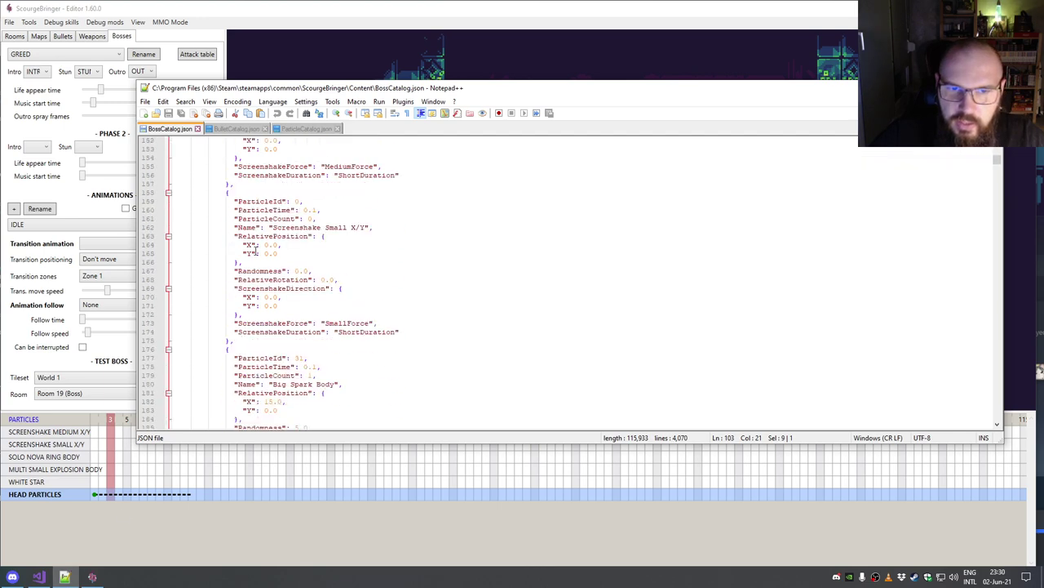
Step: Switch back to the ScourgeBringer editor and add a Single shot action at frame 5 of GREED's HEAD WEAPON1 track
left_click(102, 448)
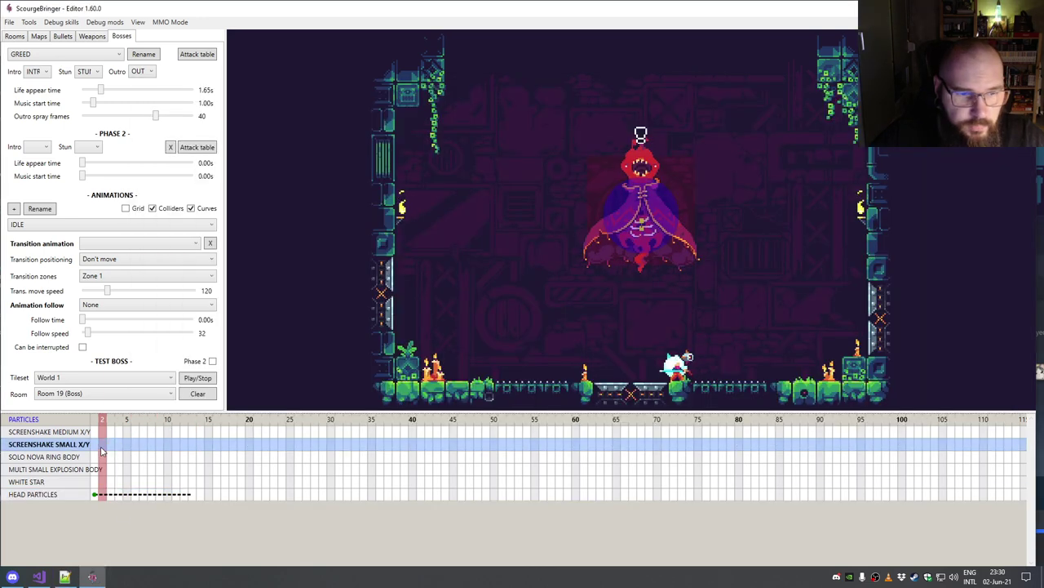
scroll(102, 451, "down", 2)
scroll(102, 451, "down", 2)
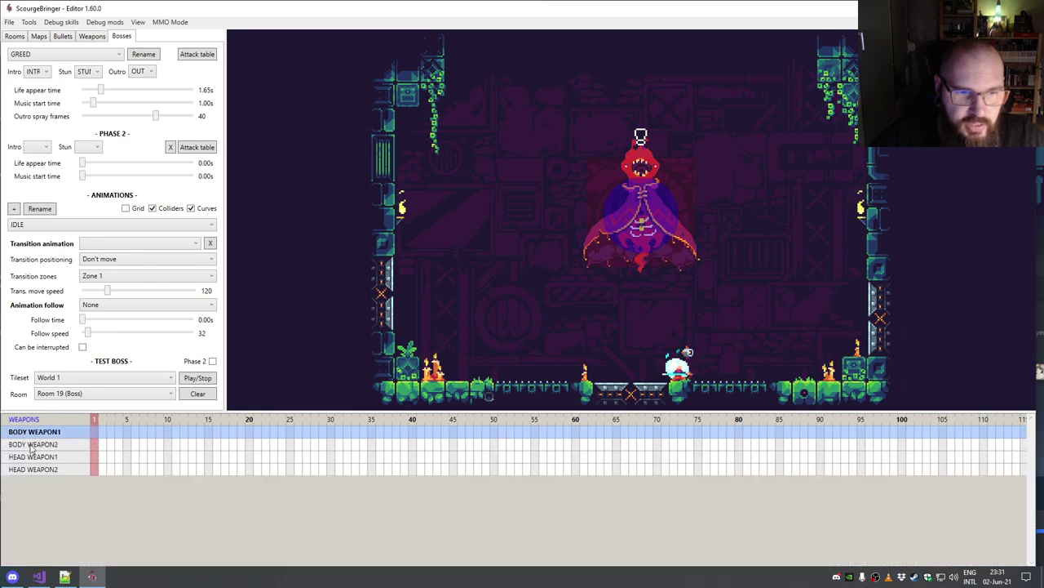
left_click(112, 456)
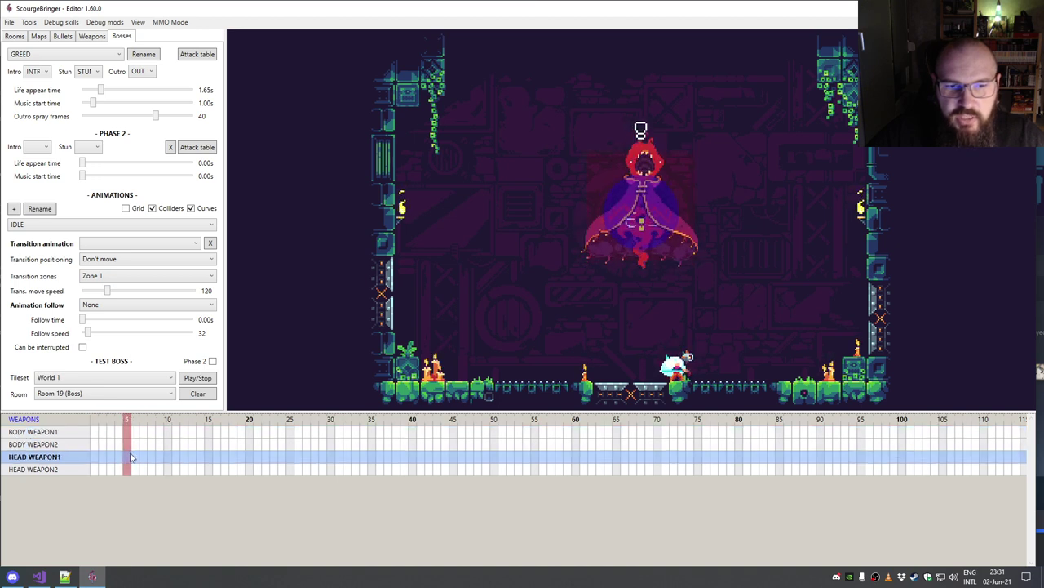
left_click(122, 446)
left_click(121, 456)
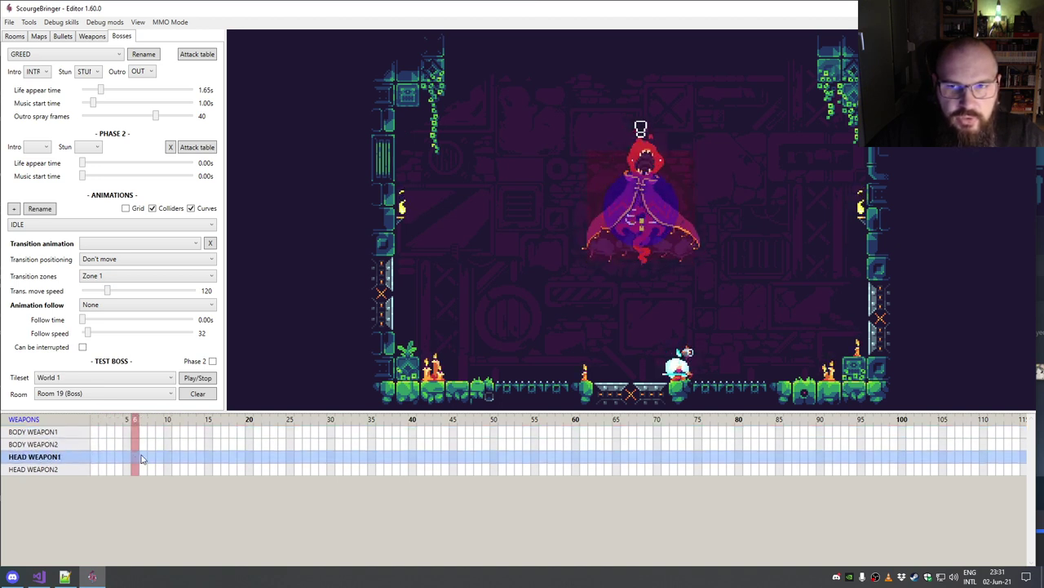
left_click(131, 444)
left_click(110, 456)
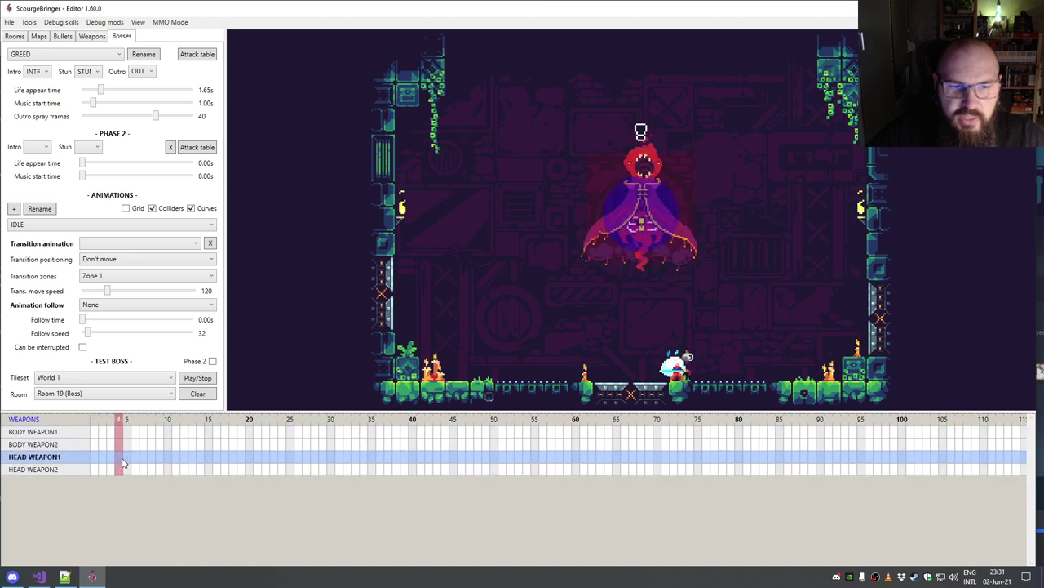
right_click(125, 463)
mouse_move(163, 465)
left_click(237, 466)
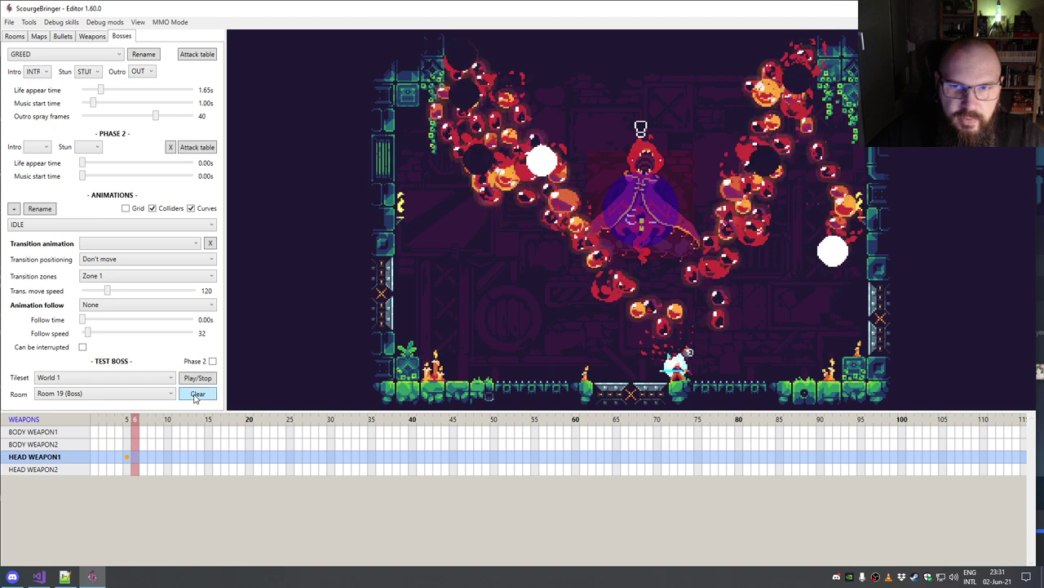
Step: Clear the fired bullets from the test room and remove the frame 5 action from the HEAD WEAPON1 track
left_click(196, 394)
right_click(124, 458)
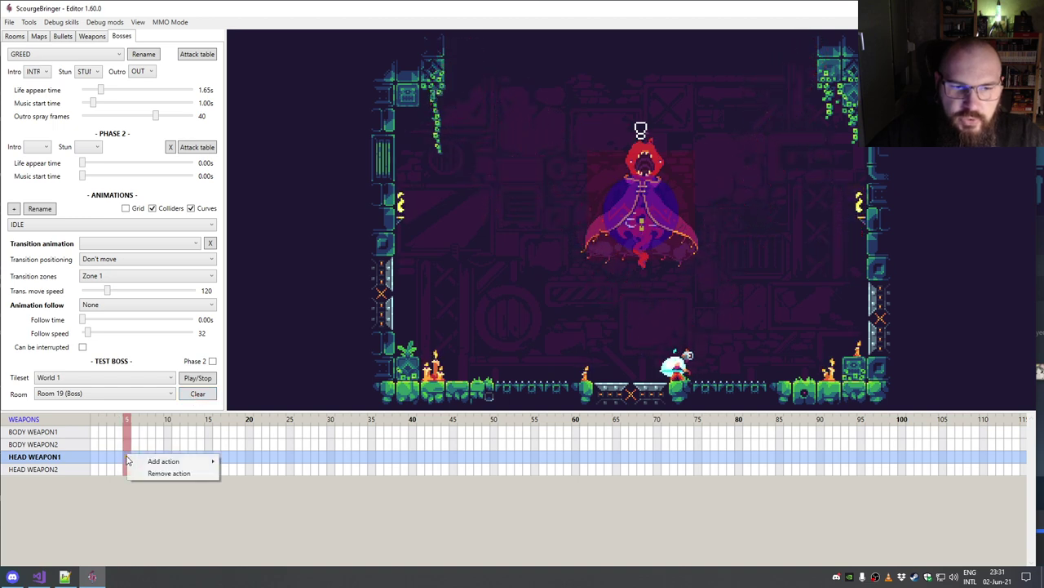
left_click(126, 470)
Step: Add a Start shooting action at frame 1 of the HEAD WEAPON1 track
right_click(96, 464)
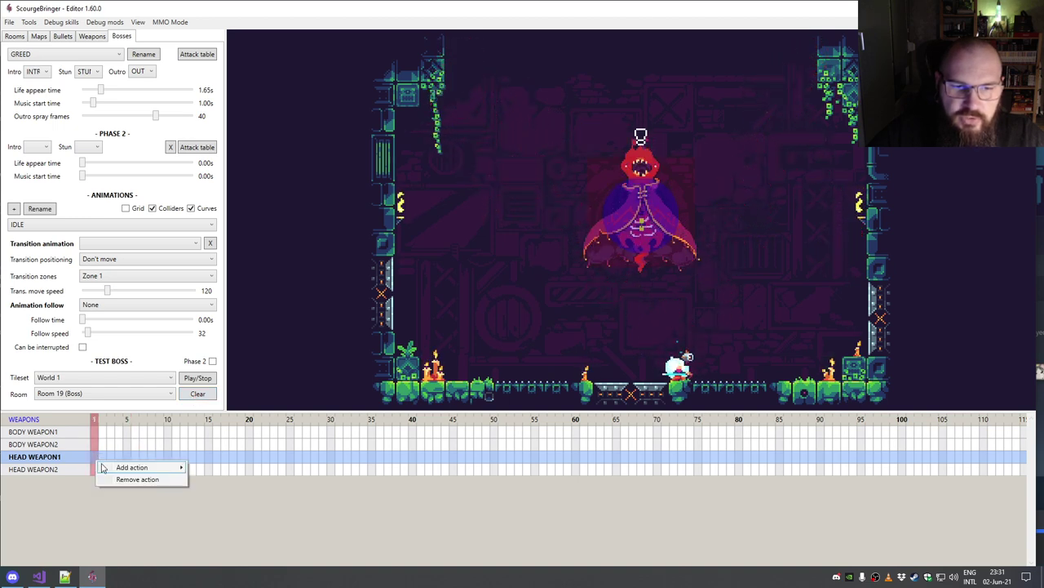
mouse_move(155, 467)
left_click(228, 478)
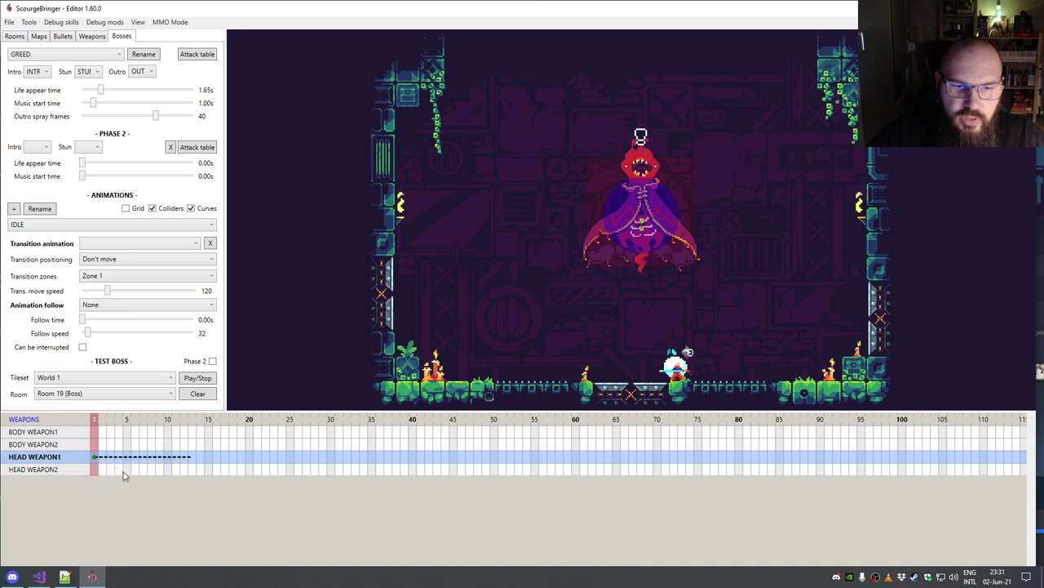
Step: Add a Stop shooting action at frame 10 of HEAD WEAPON1, and test the firing from frame 1 before clearing the bullets
right_click(188, 462)
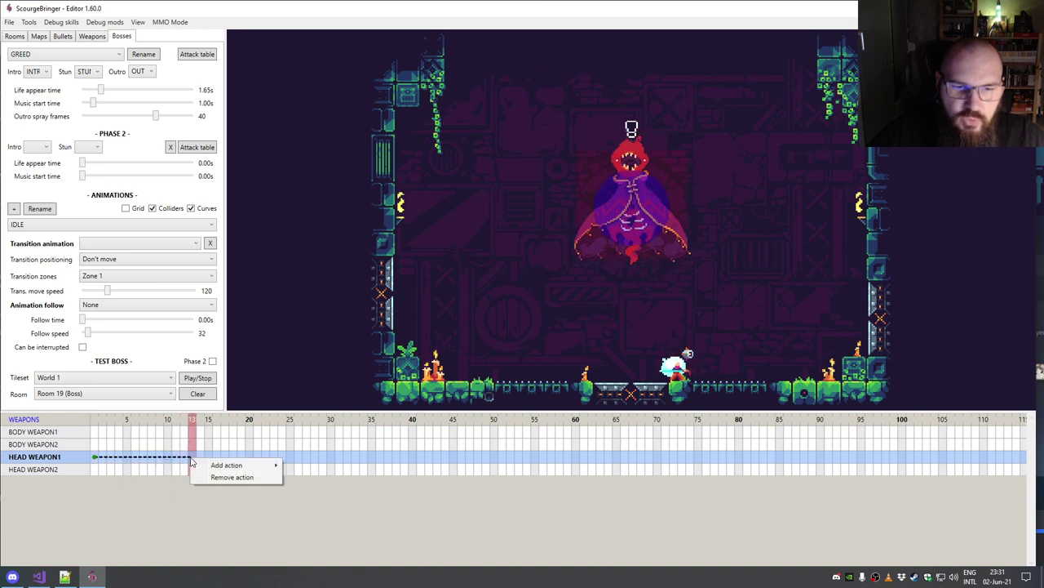
left_click(159, 461)
left_click(94, 458)
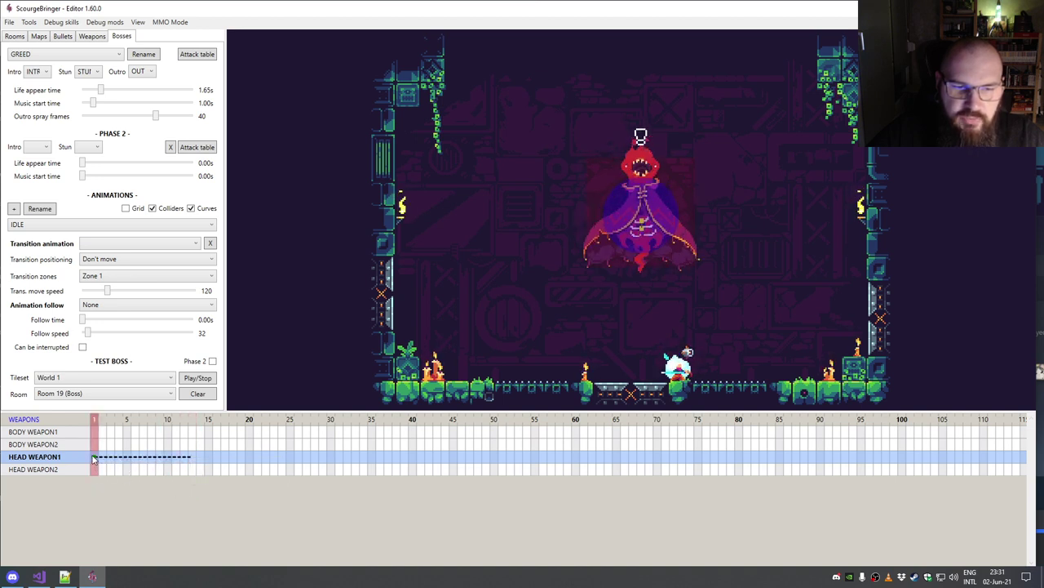
left_click(168, 460)
right_click(169, 461)
mouse_move(184, 465)
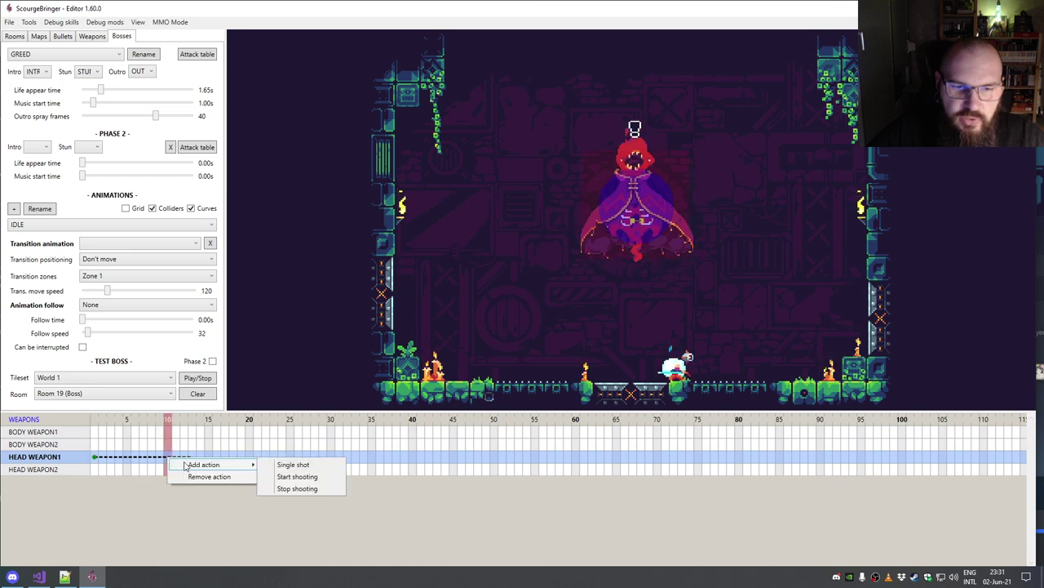
left_click(284, 487)
left_click(95, 458)
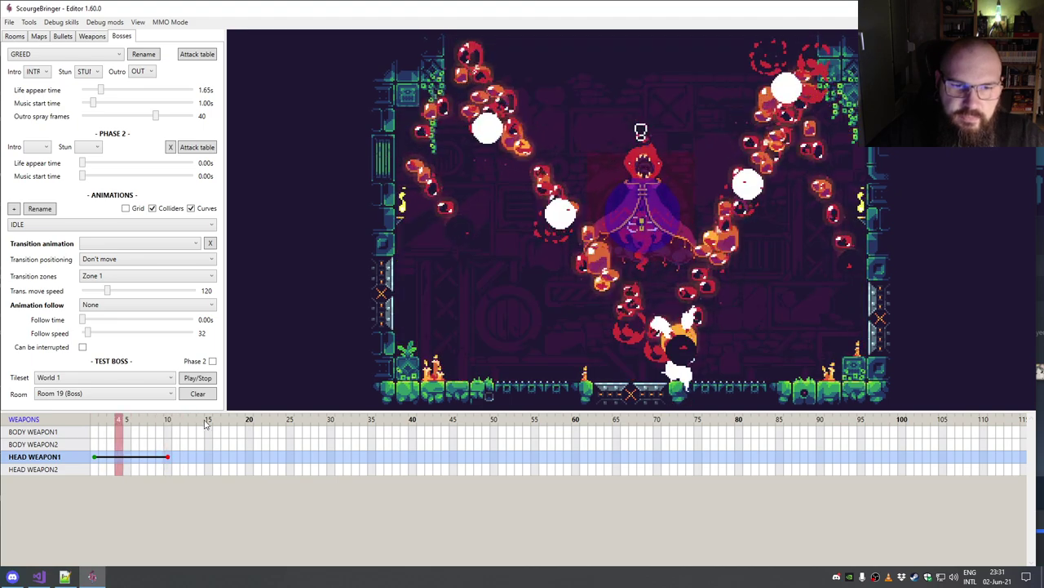
left_click(197, 393)
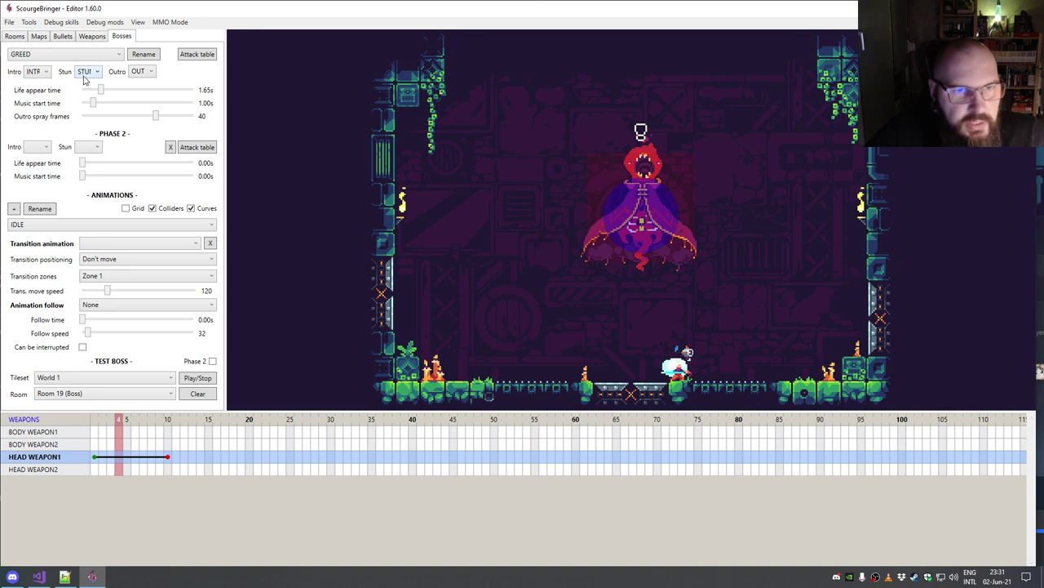
Step: Load the PIRANHANAS boss and look through its weapons, sounds and animations tracks
left_click(60, 56)
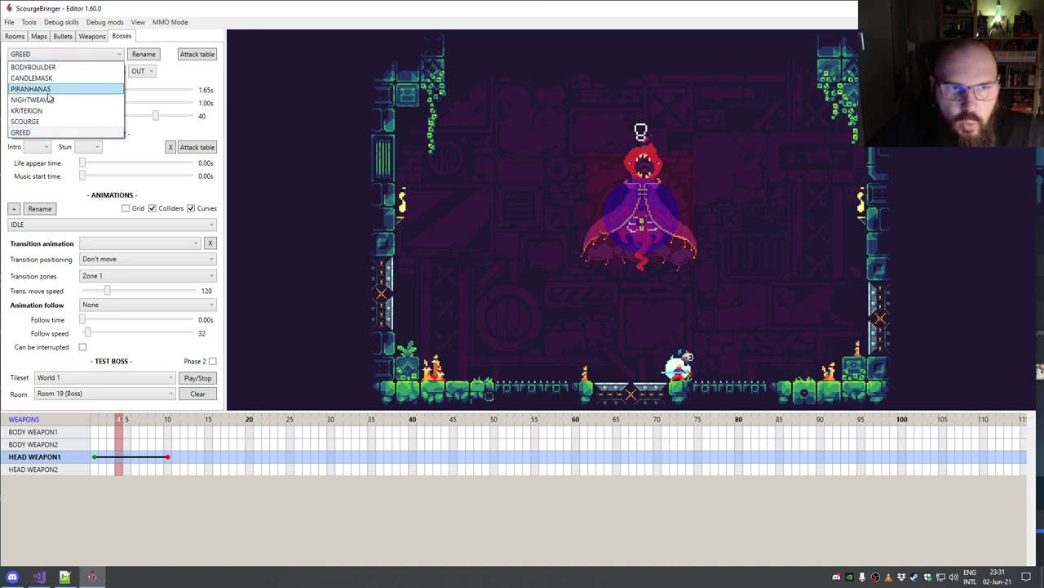
left_click(51, 87)
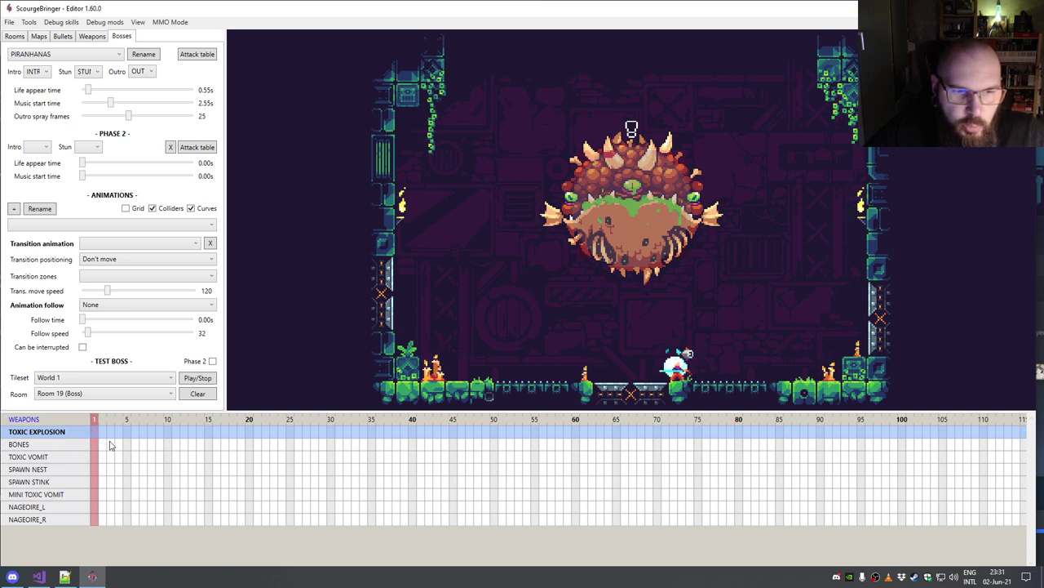
scroll(68, 430, "down", 5)
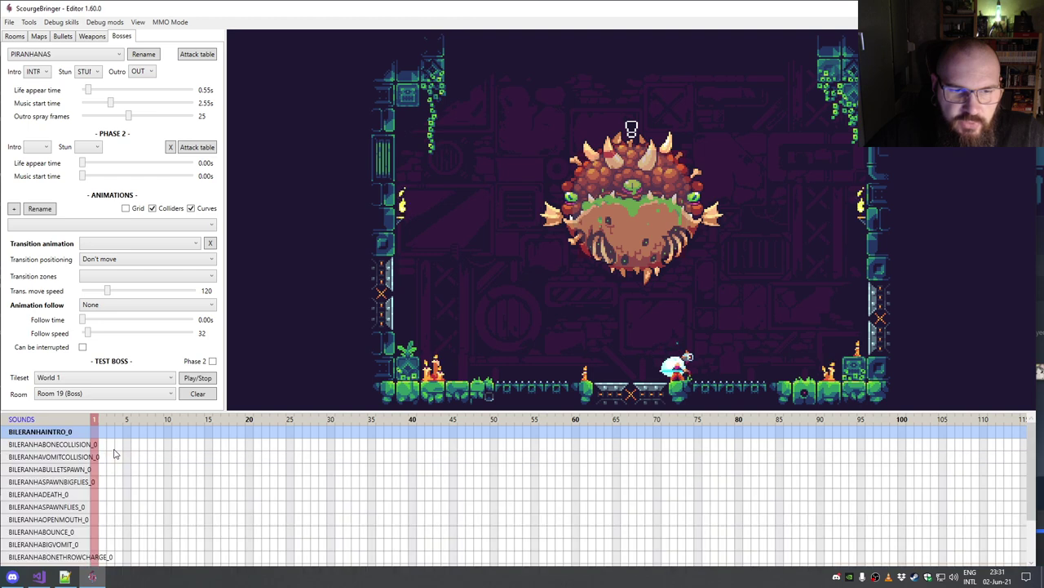
scroll(115, 454, "down", 5)
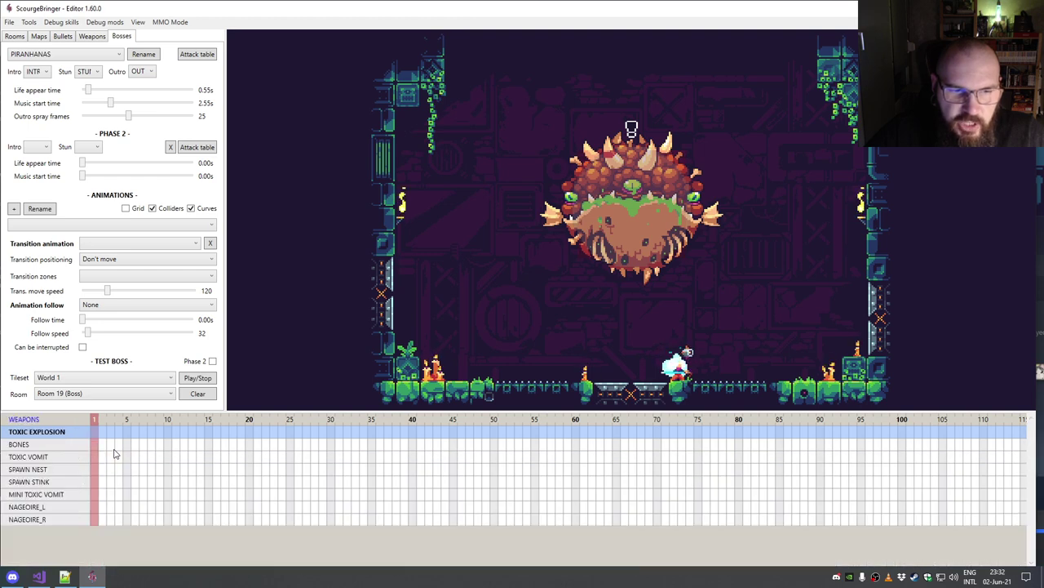
scroll(115, 454, "up", 5)
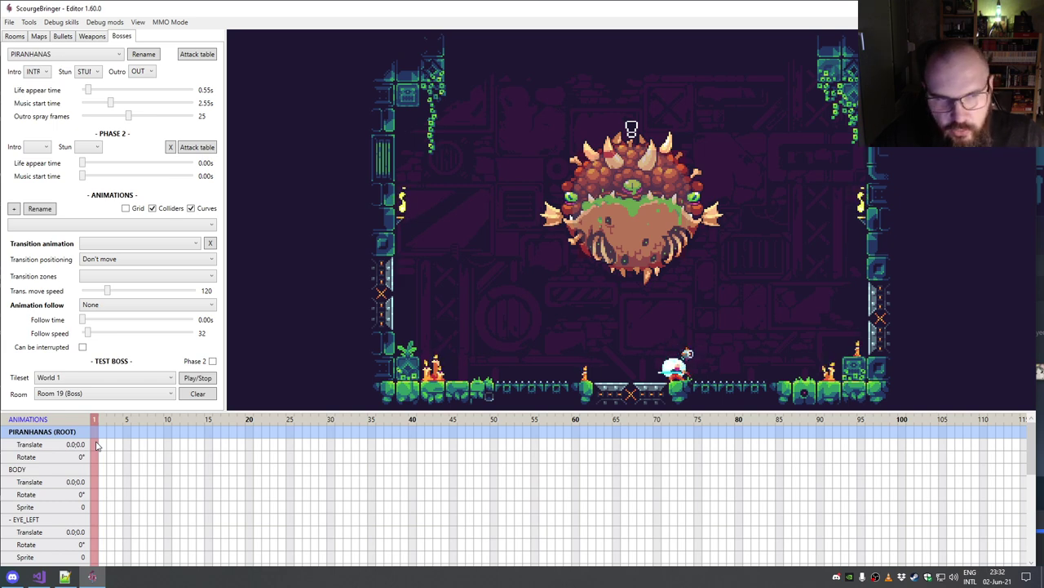
Step: Return to BossCatalog.json in Notepad++ and examine the Weapons, AttackColliders and Particles sections of the following boss parts
left_click(64, 576)
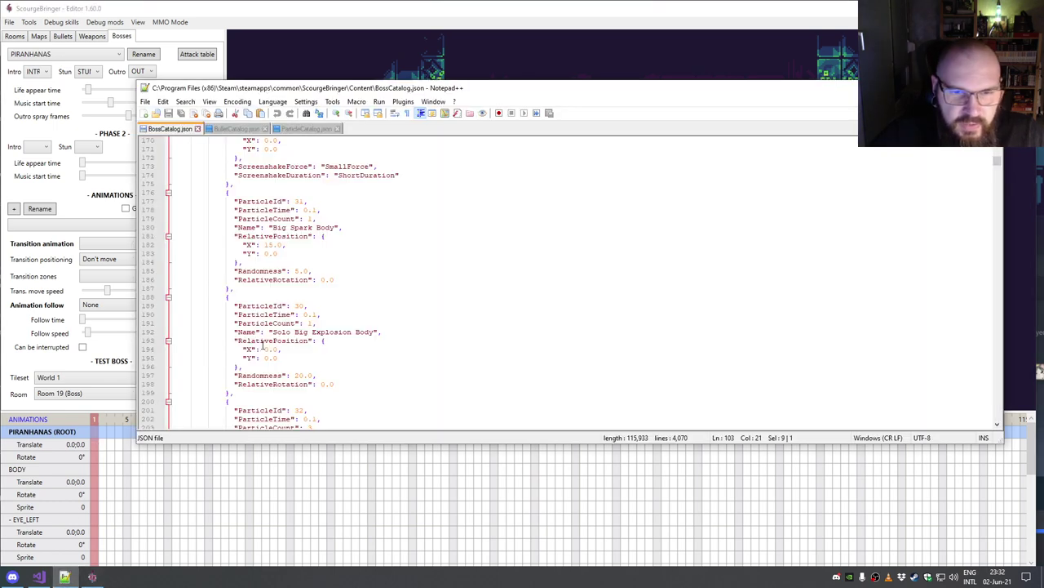
scroll(263, 346, "down", 20)
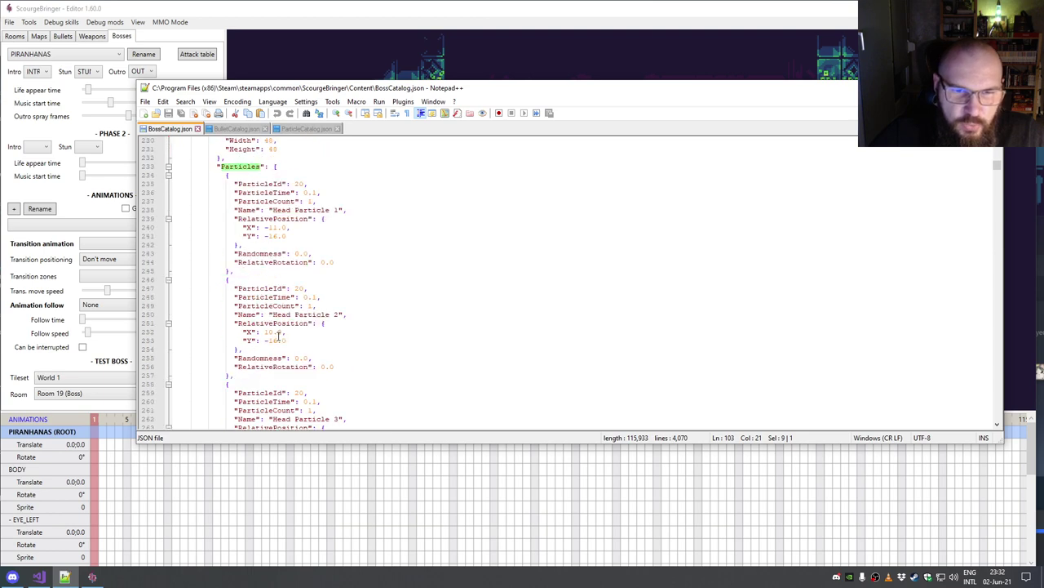
scroll(280, 331, "down", 20)
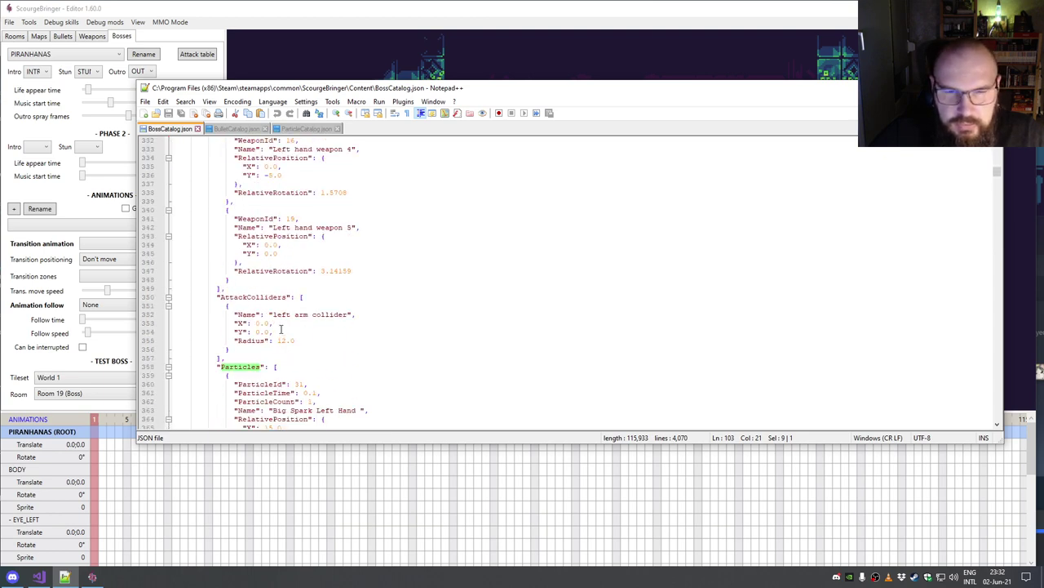
scroll(280, 331, "down", 20)
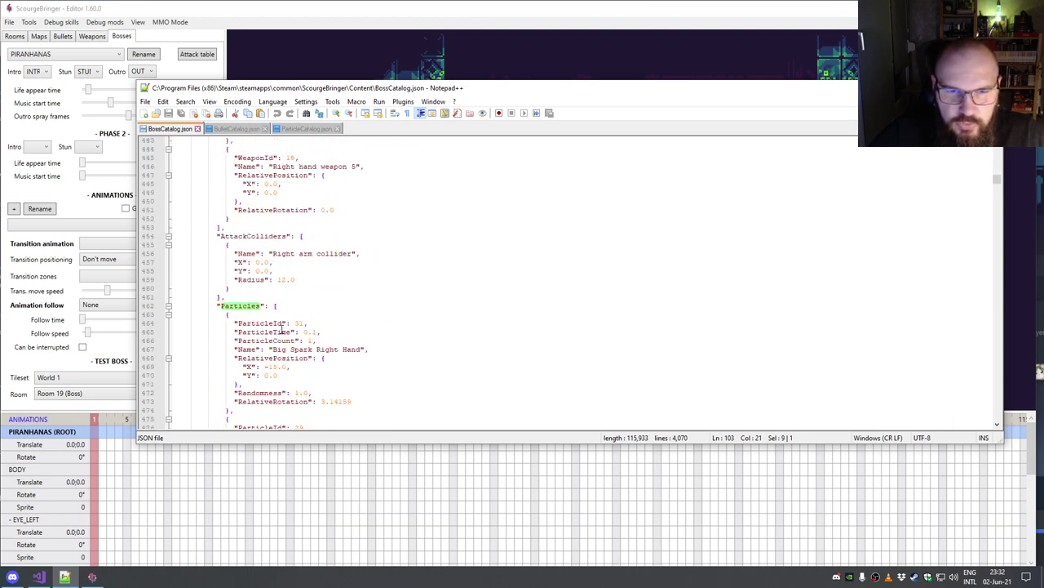
scroll(281, 329, "down", 20)
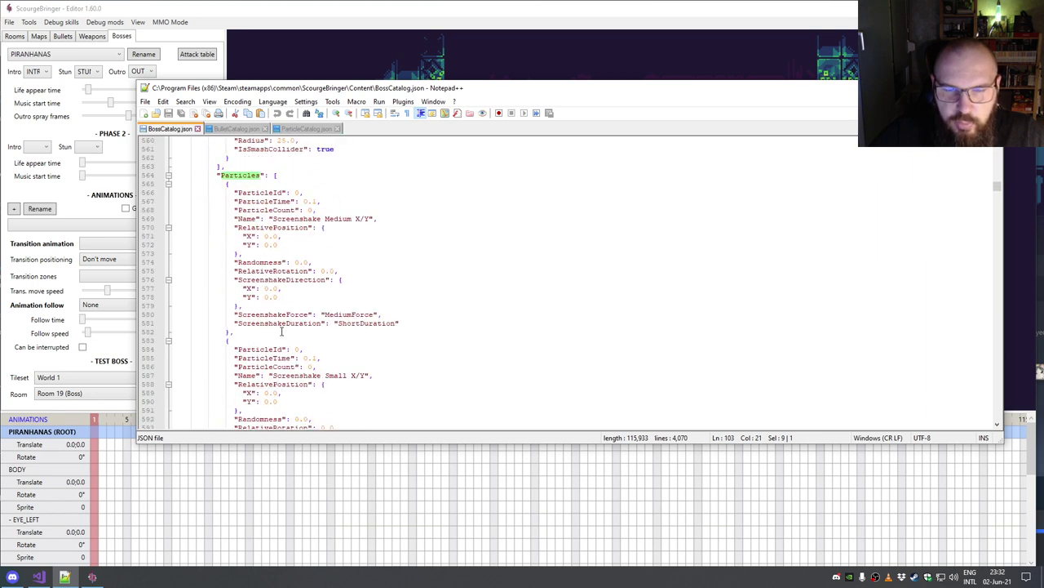
scroll(283, 329, "down", 20)
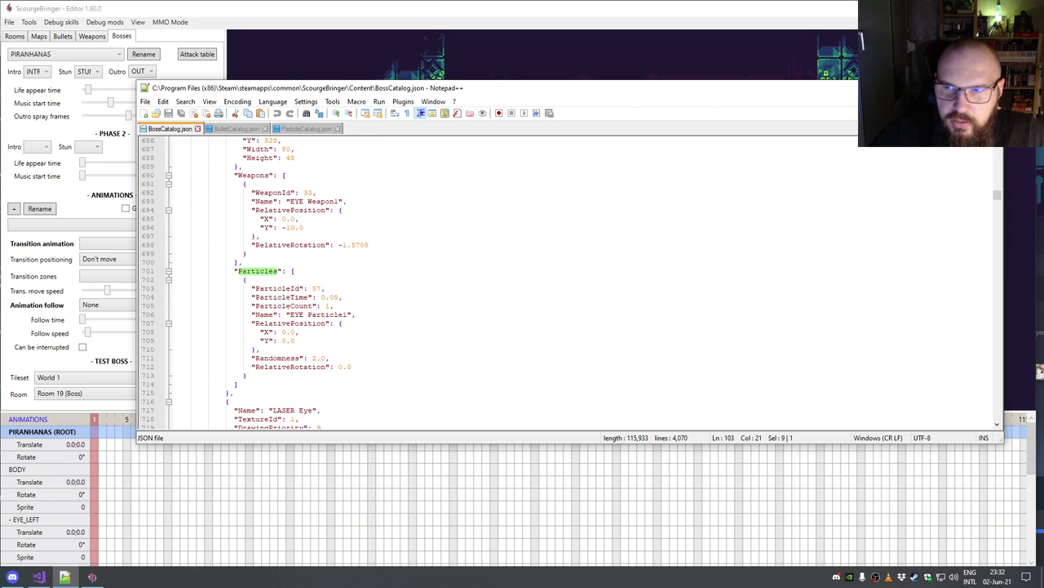
Step: Switch to the ScourgeBringer Content folder in File Explorer and open GameSettings.ini in Notepad++
key("alt+Tab")
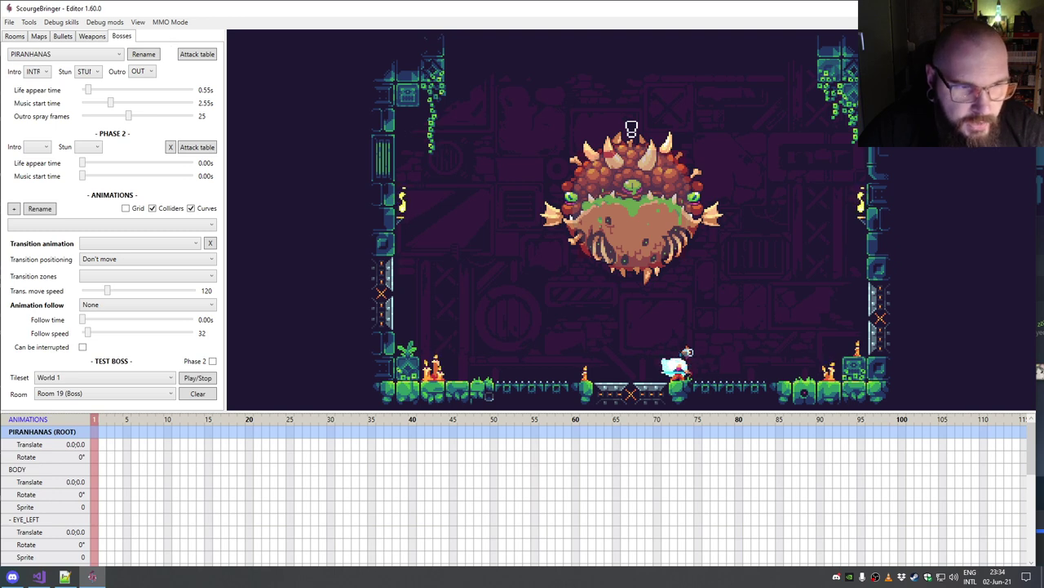
key("alt+Tab")
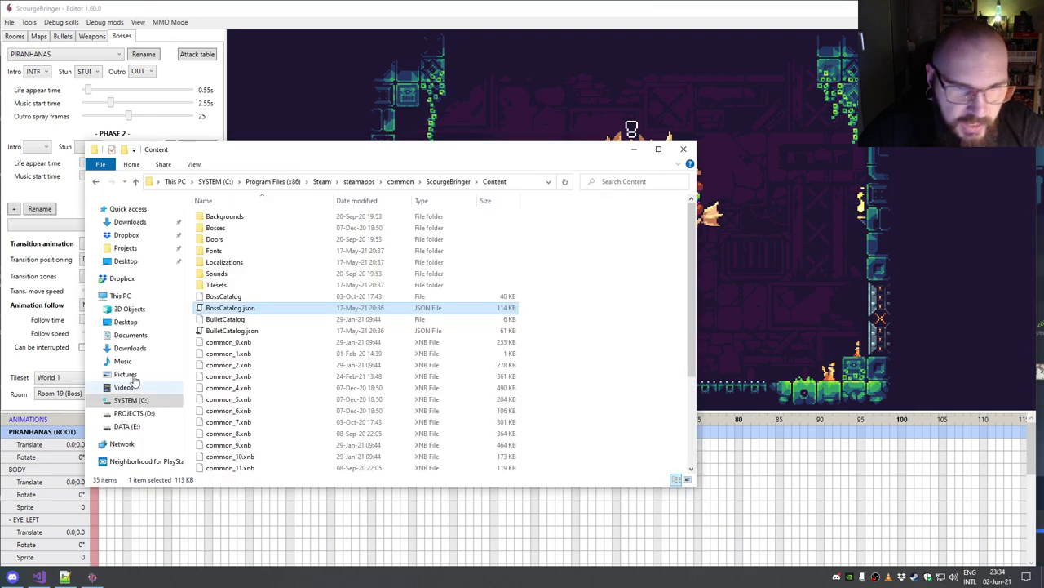
scroll(264, 319, "down", 4)
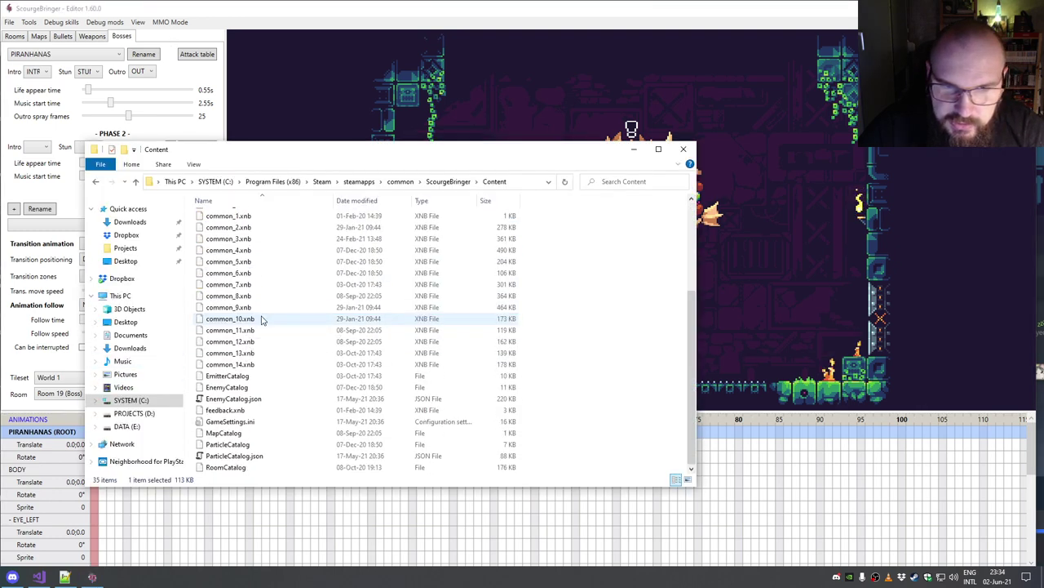
left_click(217, 423)
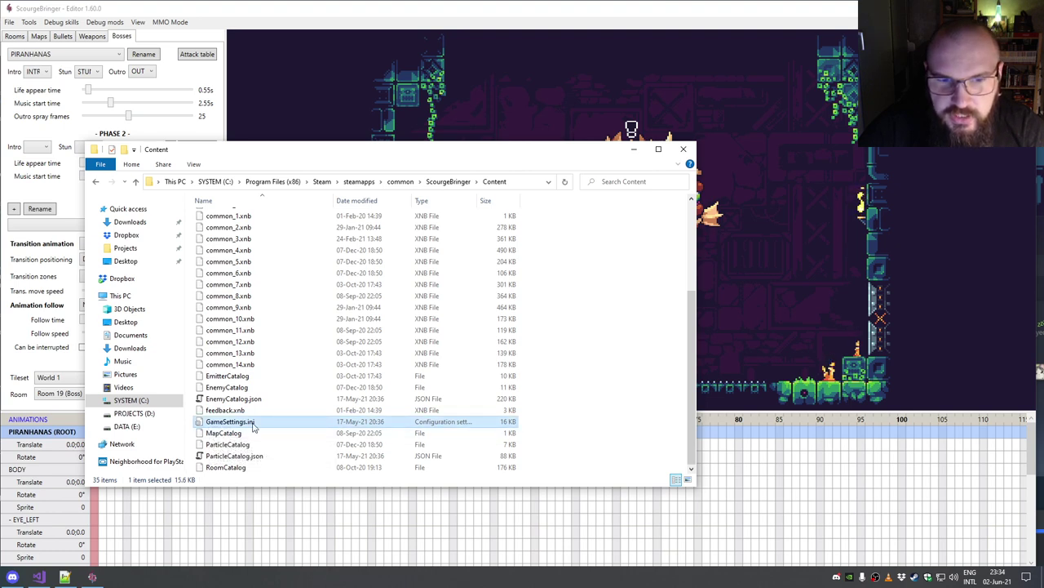
right_click(252, 425)
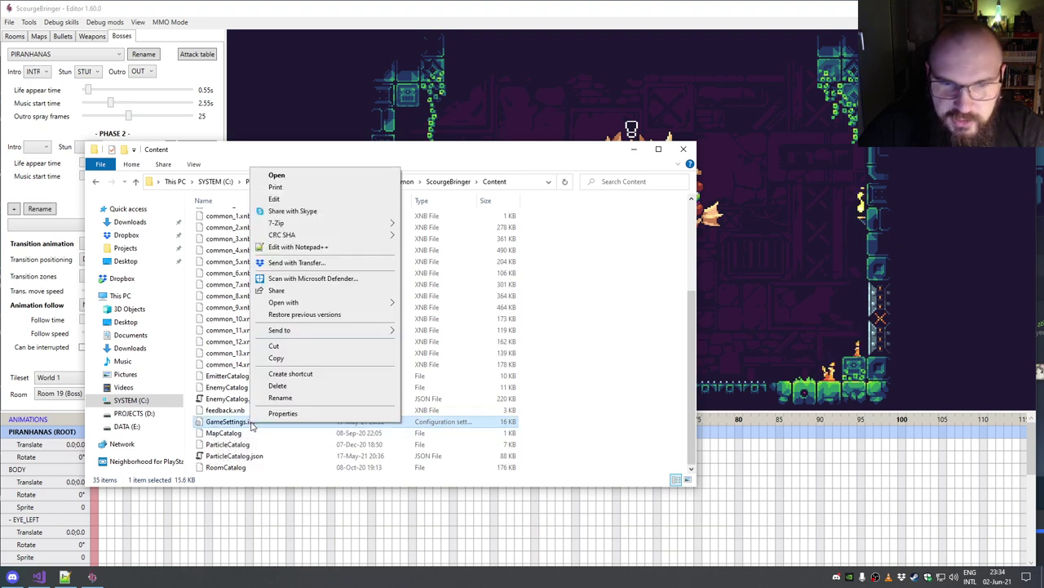
left_click(319, 247)
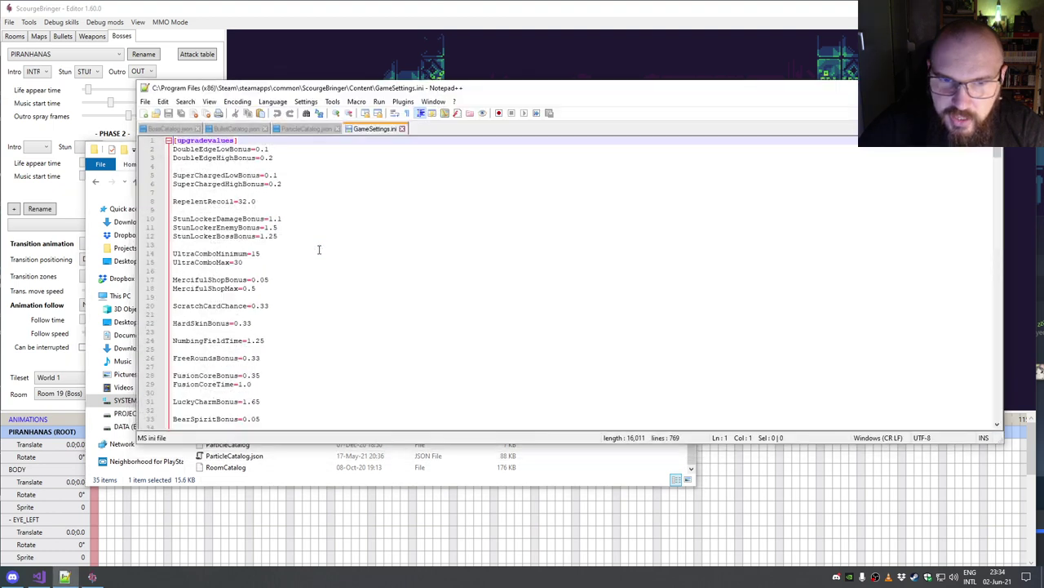
Step: Look through the upgradevalues section of GameSettings.ini
scroll(272, 183, "down", 5)
scroll(272, 196, "up", 5)
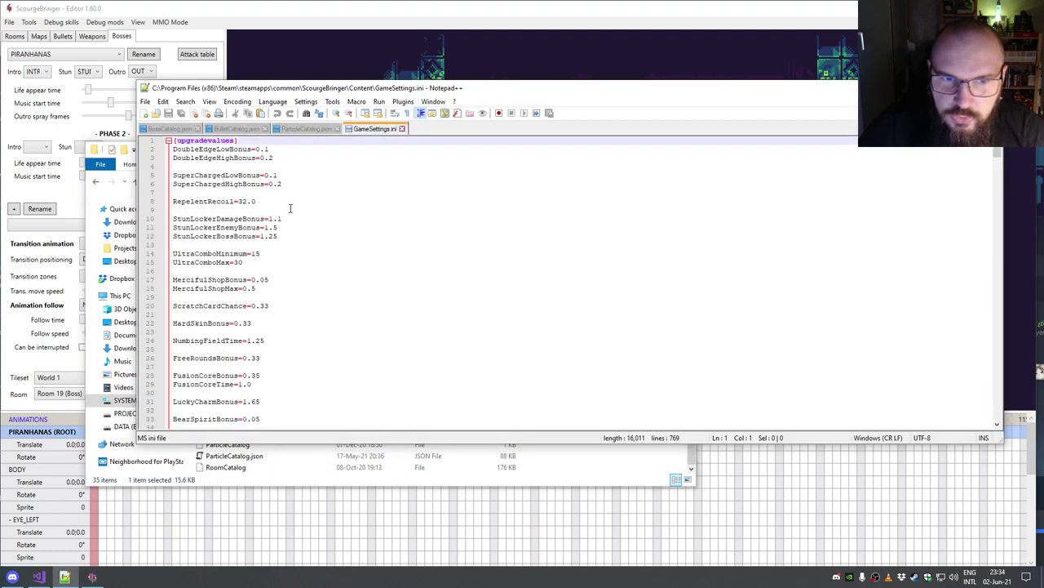
scroll(272, 207, "down", 7)
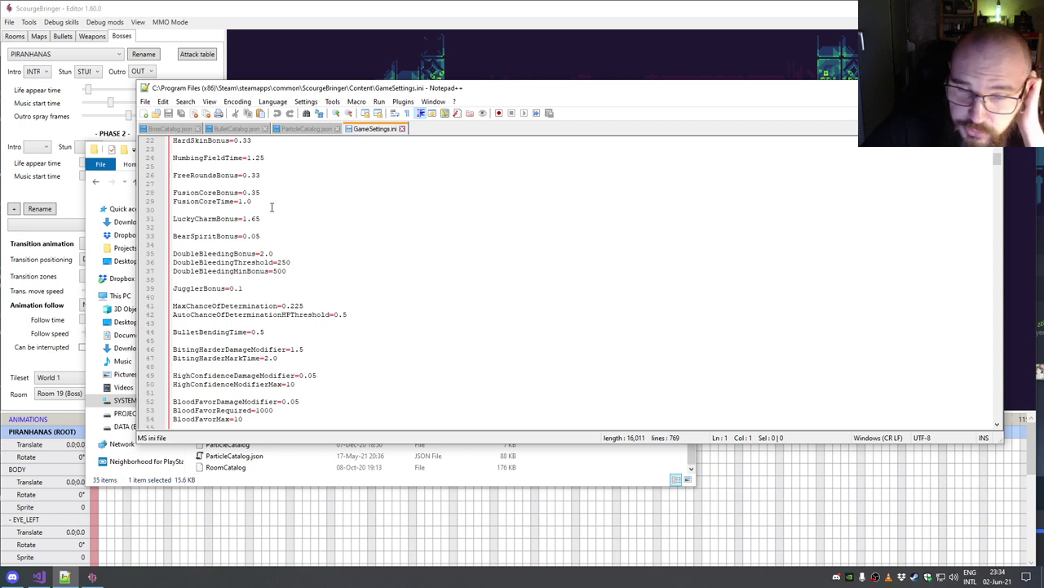
Step: Examine the entries at the start of the upgradevalues section in GameSettings.ini, including DoubleEdgeLowBonus
scroll(275, 208, "up", 7)
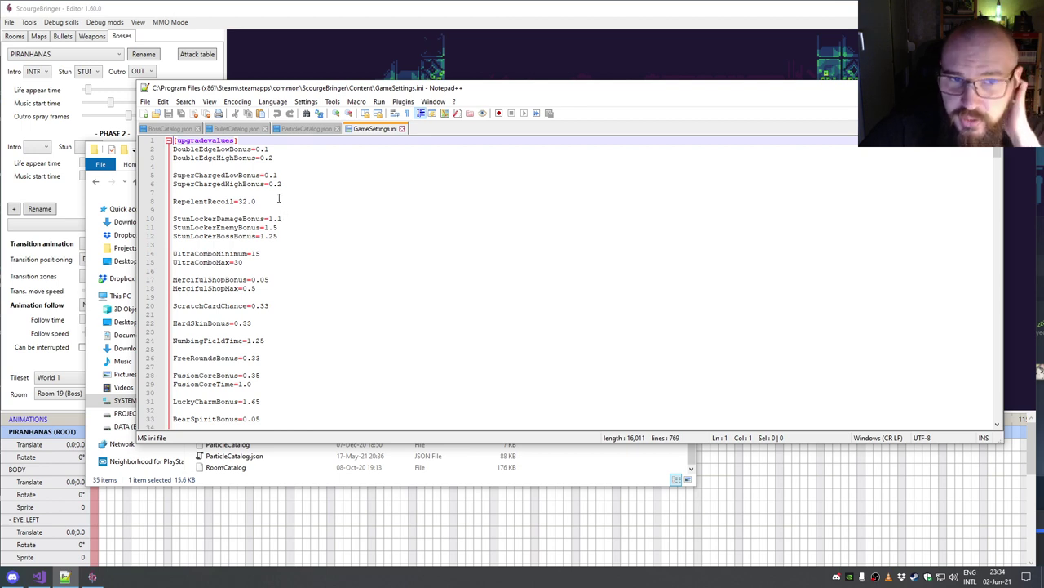
double_click(199, 142)
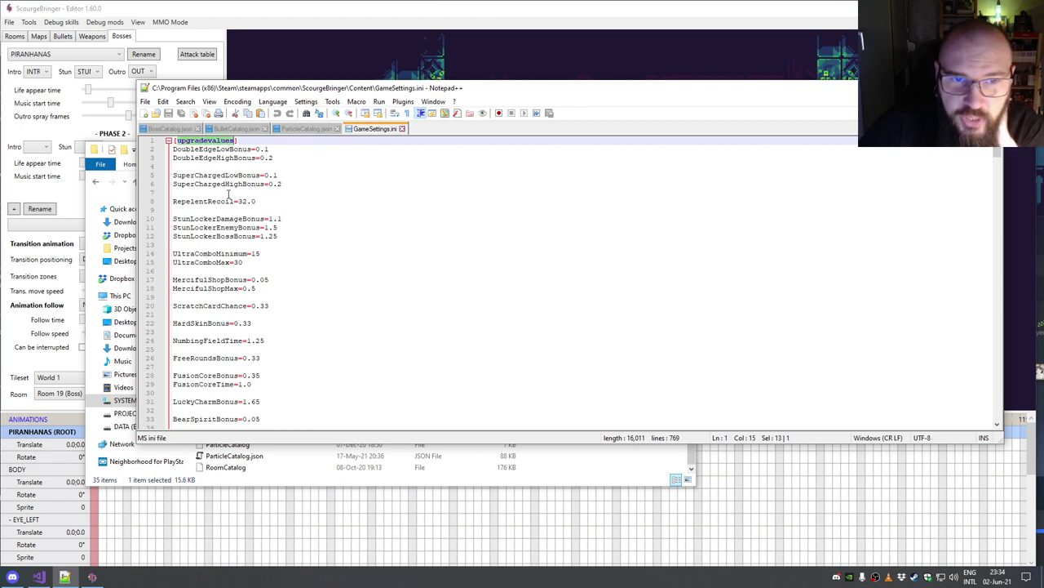
double_click(201, 149)
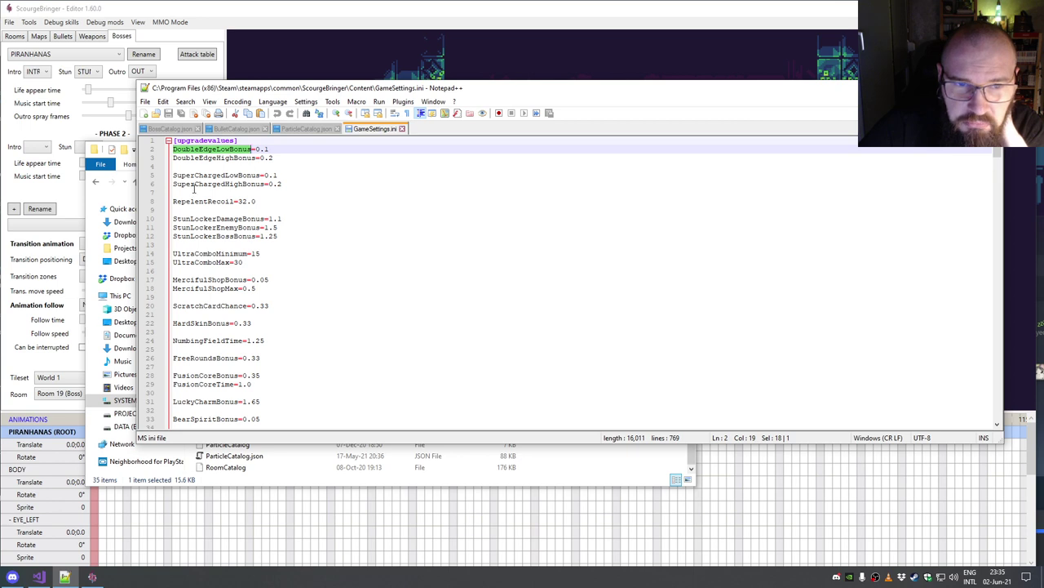
scroll(212, 197, "down", 3)
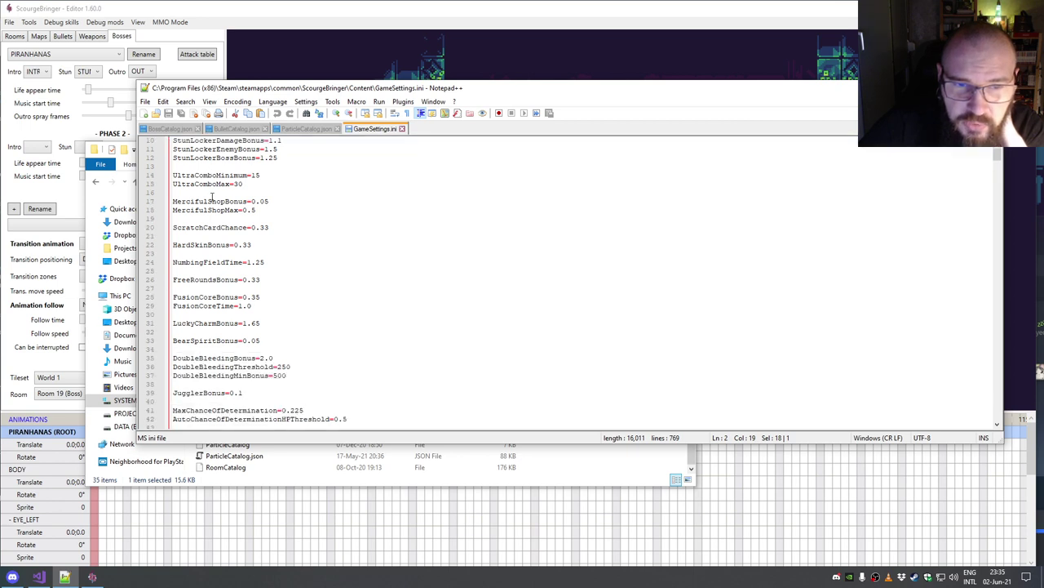
scroll(212, 197, "down", 4)
scroll(212, 196, "up", 2)
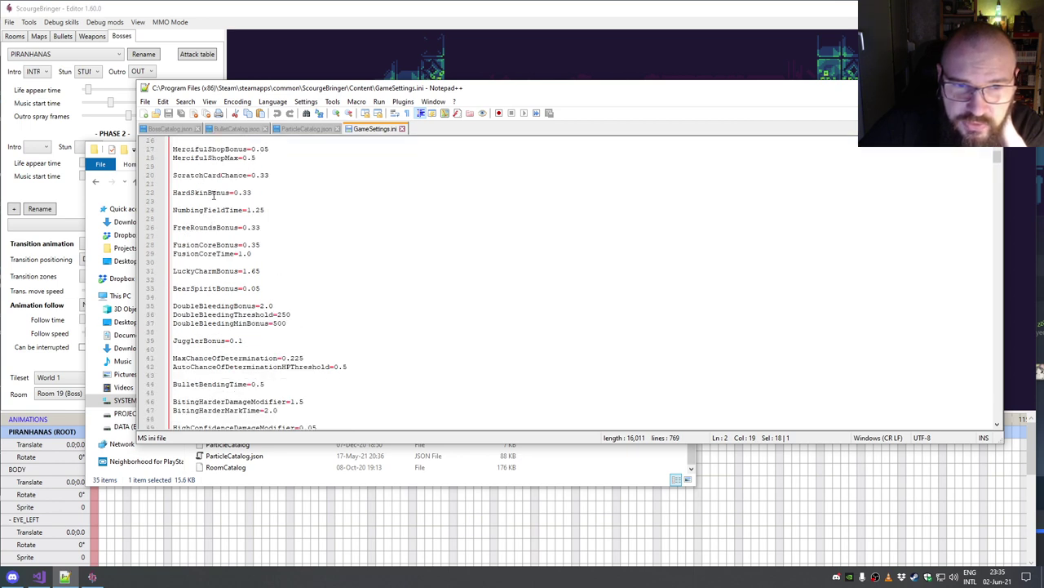
Step: Set HardSkinBonus to 0.5 in the upgradevalues section
double_click(201, 193)
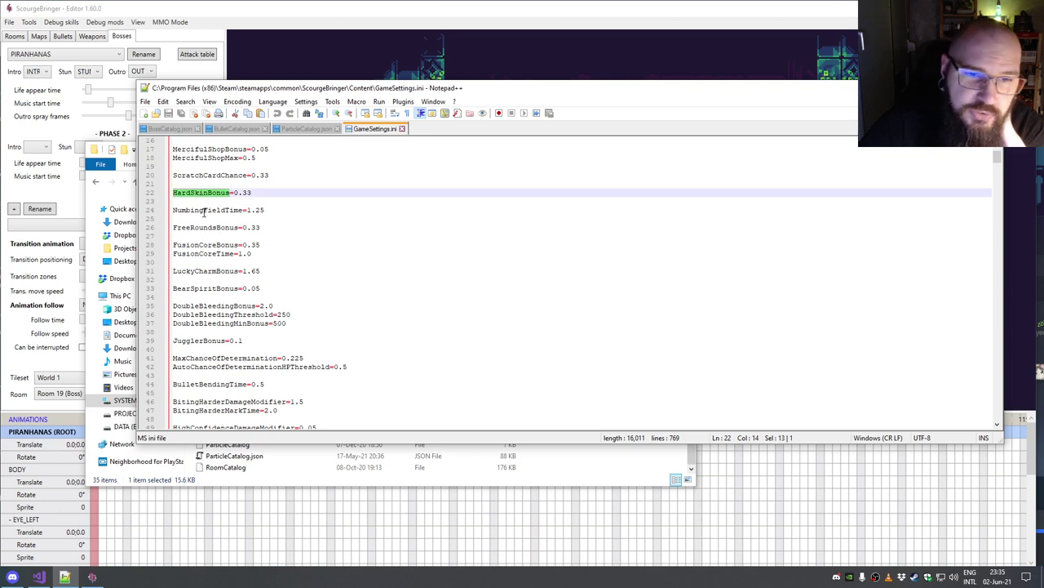
double_click(182, 194)
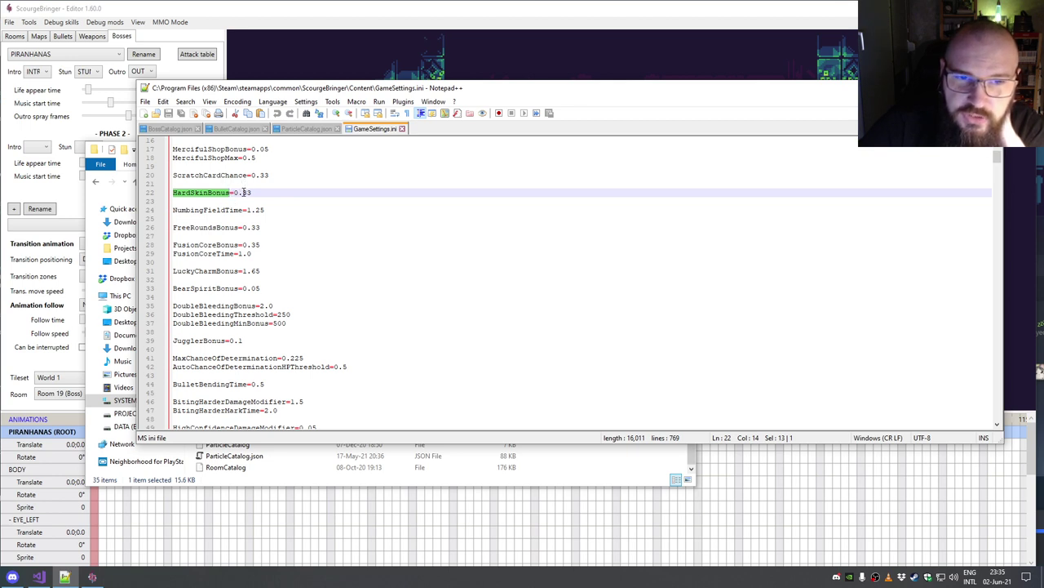
left_click_drag(243, 192, 256, 192)
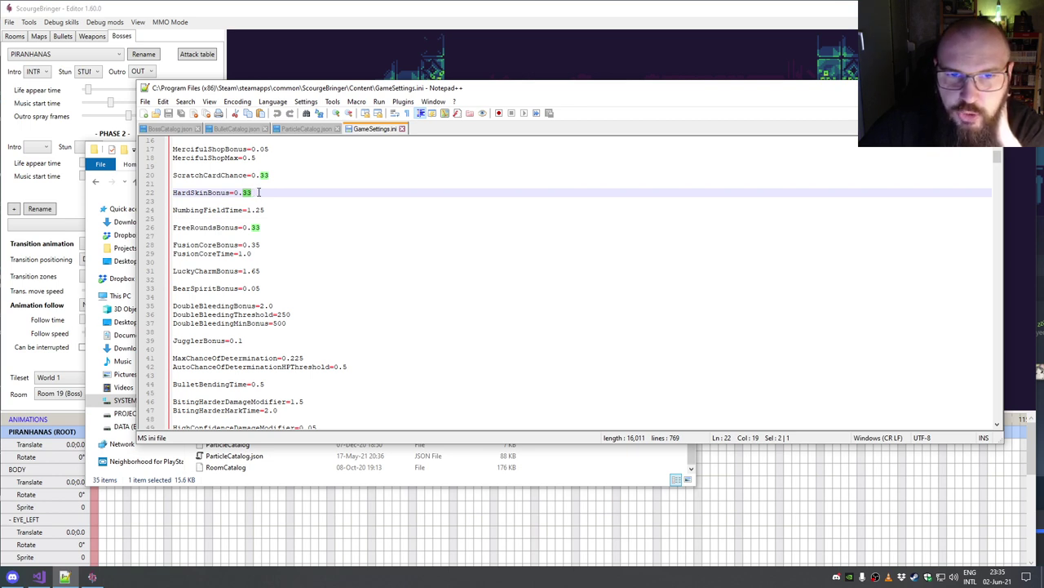
mouse_move(259, 192)
left_mouse_down()
mouse_move(163, 198)
mouse_move(256, 193)
left_mouse_up()
type("5")
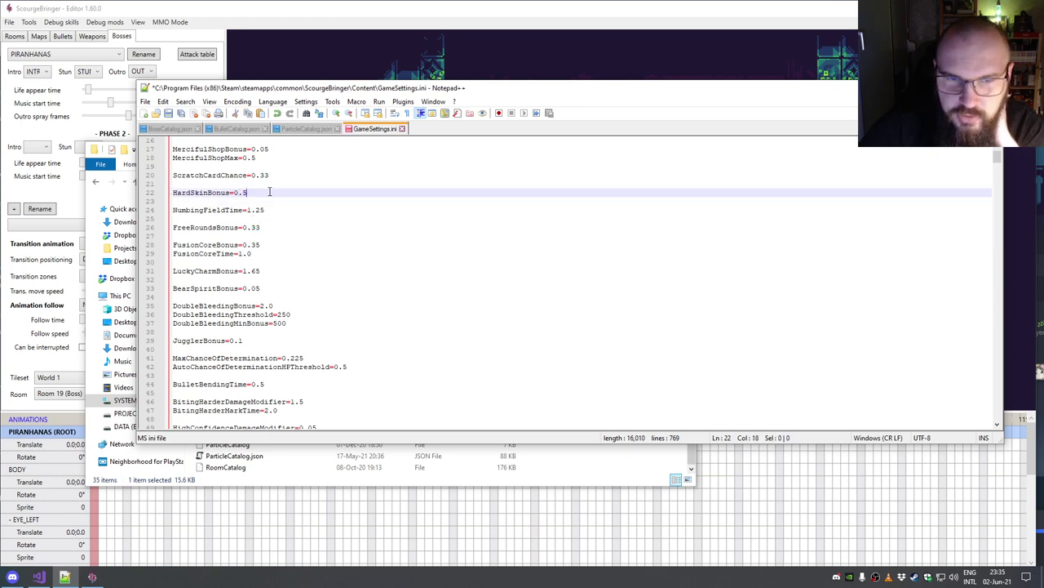
Step: Restore HardSkinBonus to 0.33 and save GameSettings.ini
key("BackSpace")
type("33")
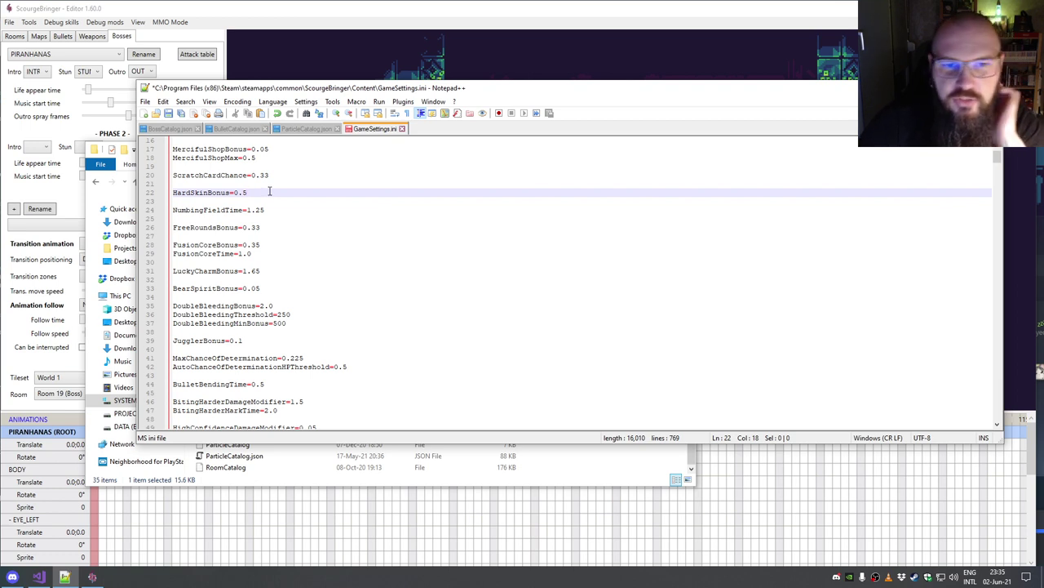
key("ctrl+s")
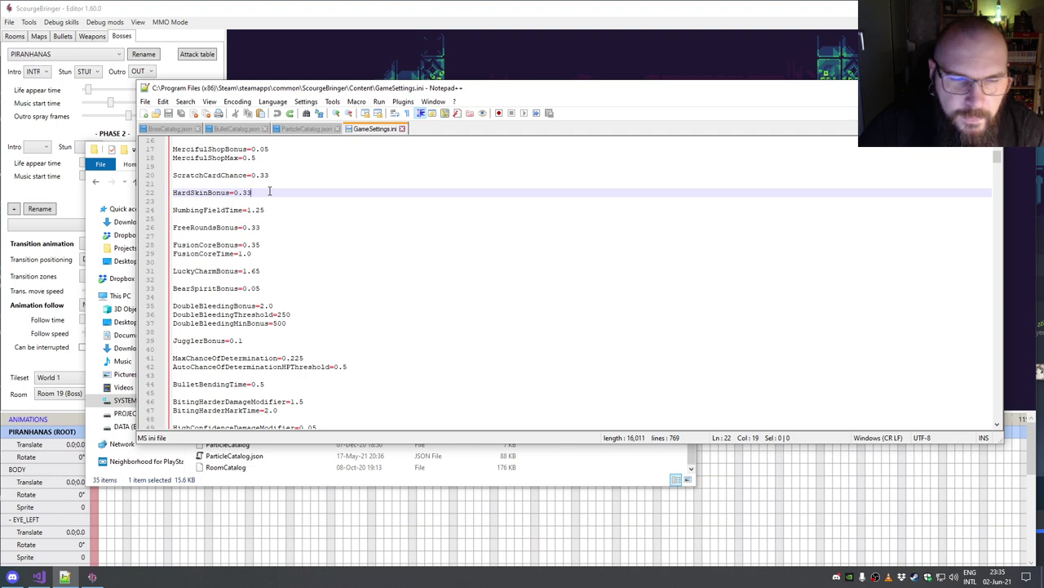
Step: Look through the rest of the upgradevalues section and locate the skillvalues section heading
scroll(243, 244, "down", 16)
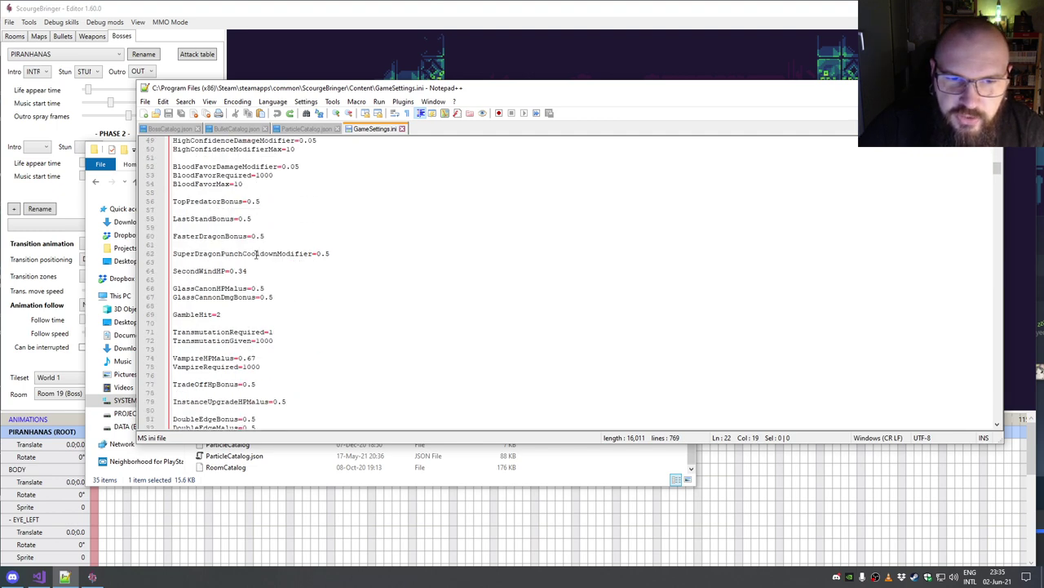
scroll(217, 246, "up", 20)
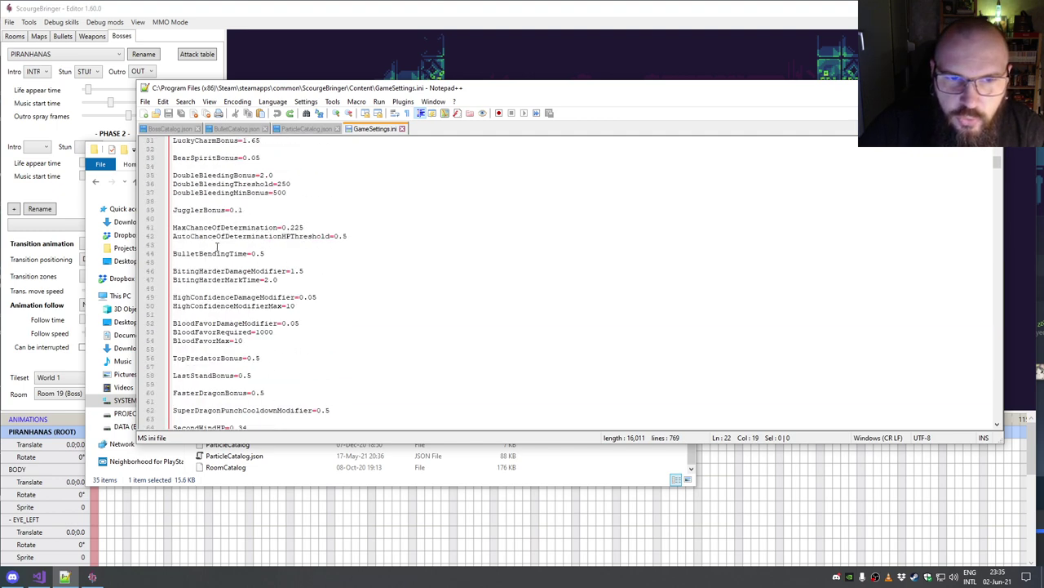
double_click(198, 141)
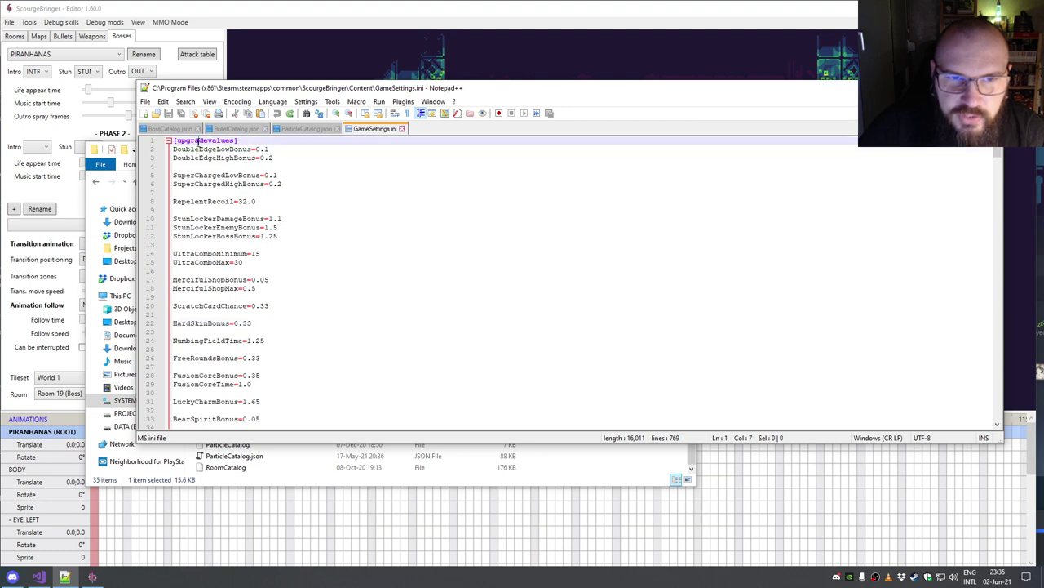
scroll(224, 219, "down", 20)
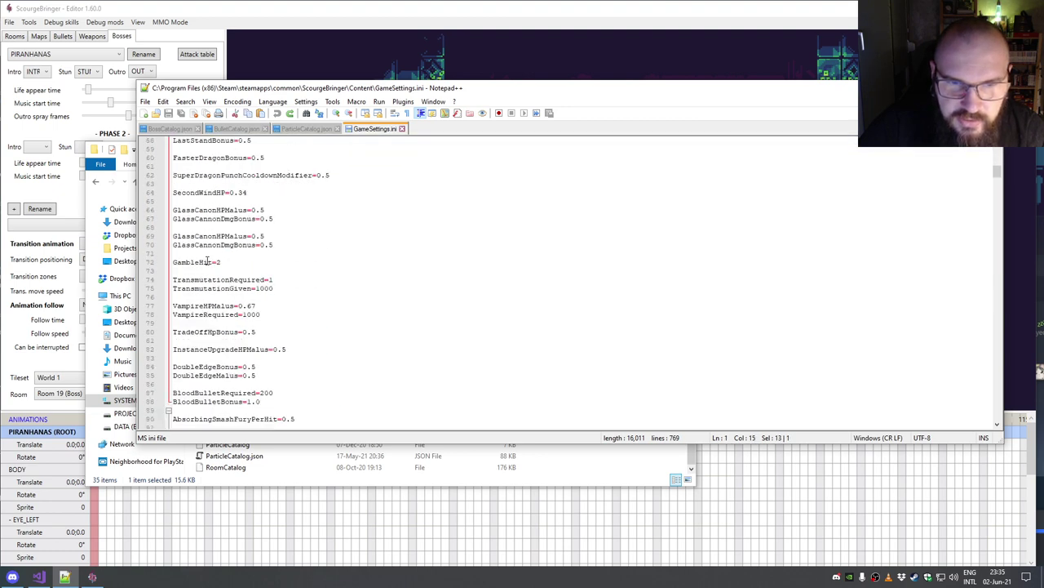
scroll(208, 257, "down", 6)
double_click(200, 227)
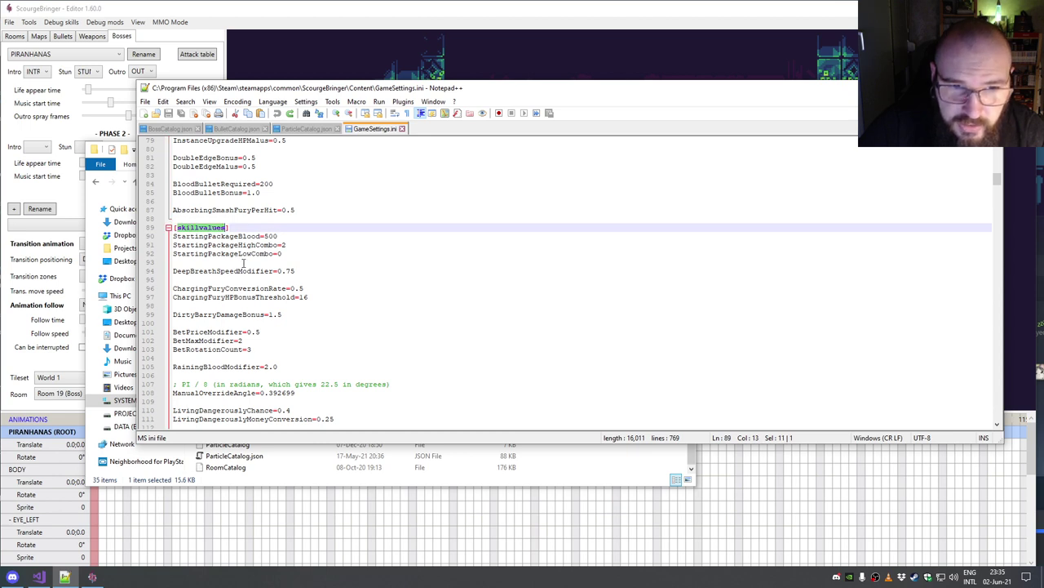
Step: In the skillvalues section, set StartingPackageBlood to 5000 and StartingPackageHighCombo to 3
left_click_drag(194, 236, 258, 237)
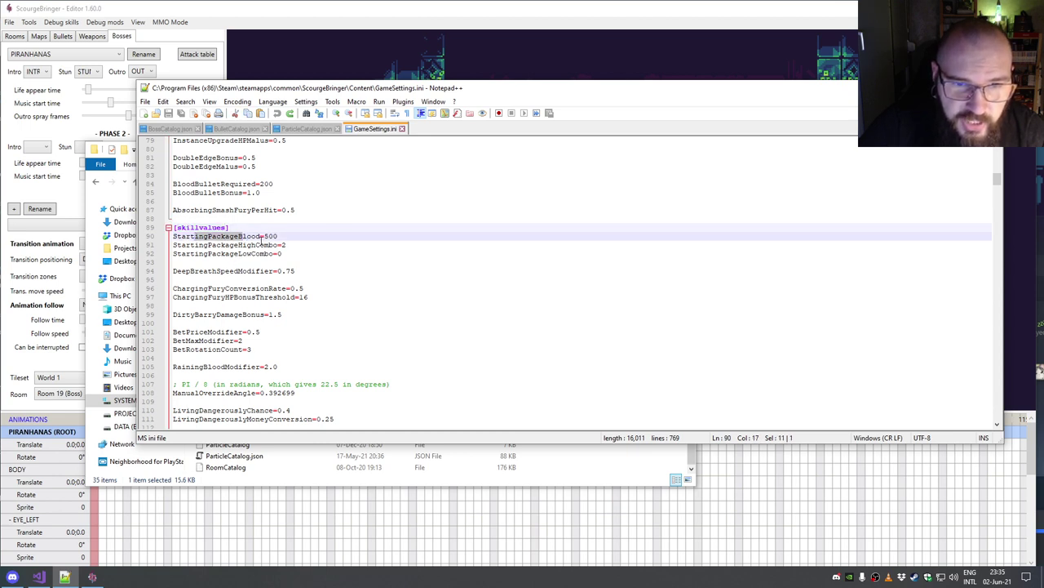
left_click(278, 236)
type("0")
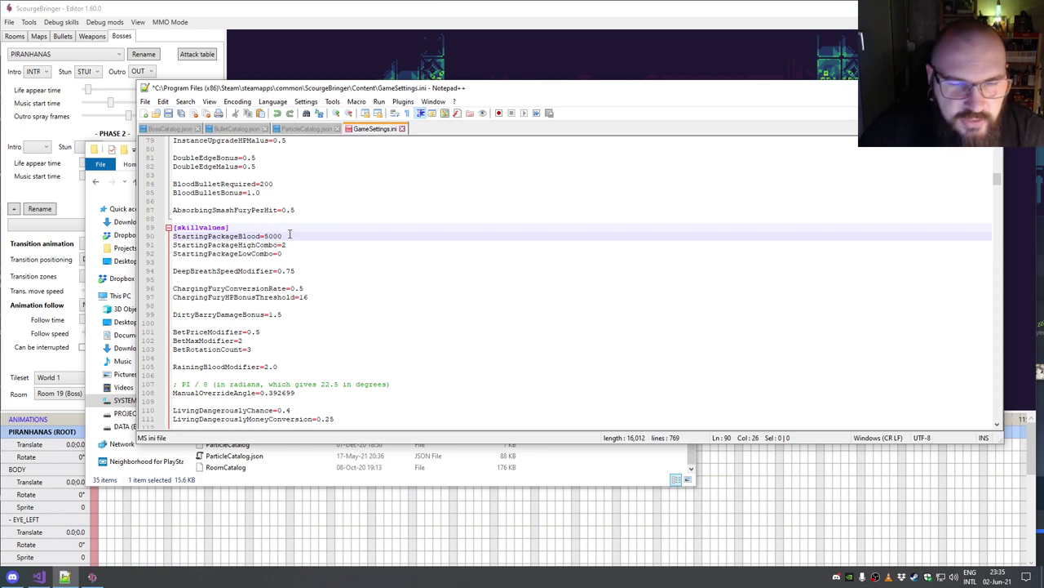
left_click(286, 245)
key("BackSpace")
type("3")
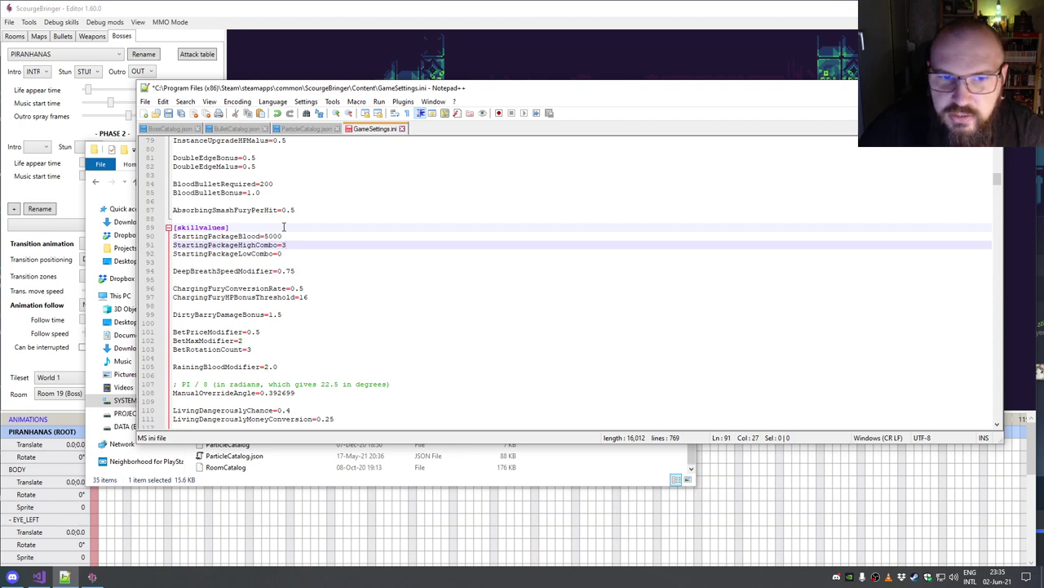
Step: Set OakSkinHP to 3 in the skillvalues section
scroll(284, 226, "down", 2)
scroll(284, 226, "down", 1)
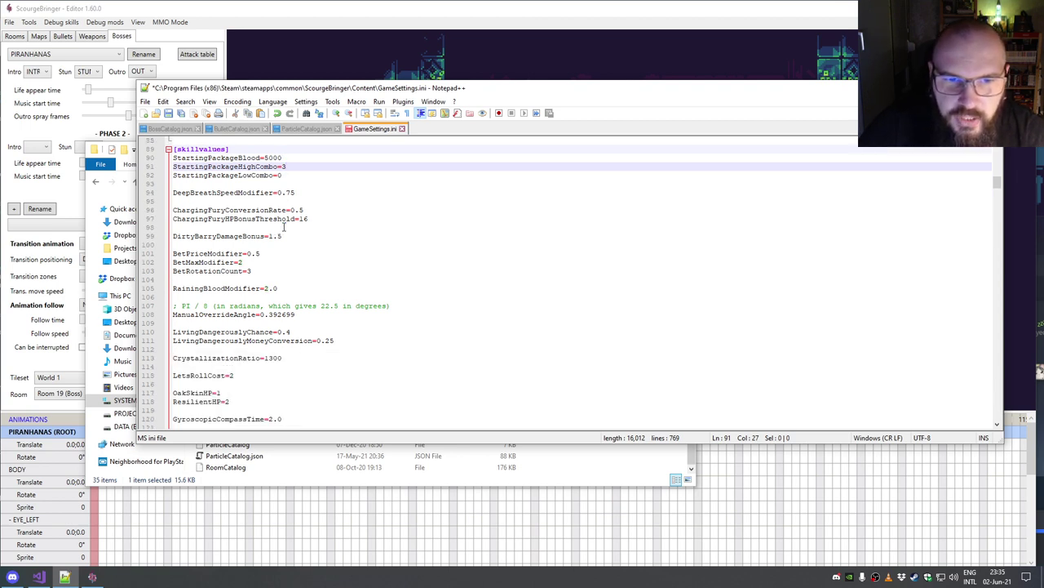
scroll(250, 242, "down", 5)
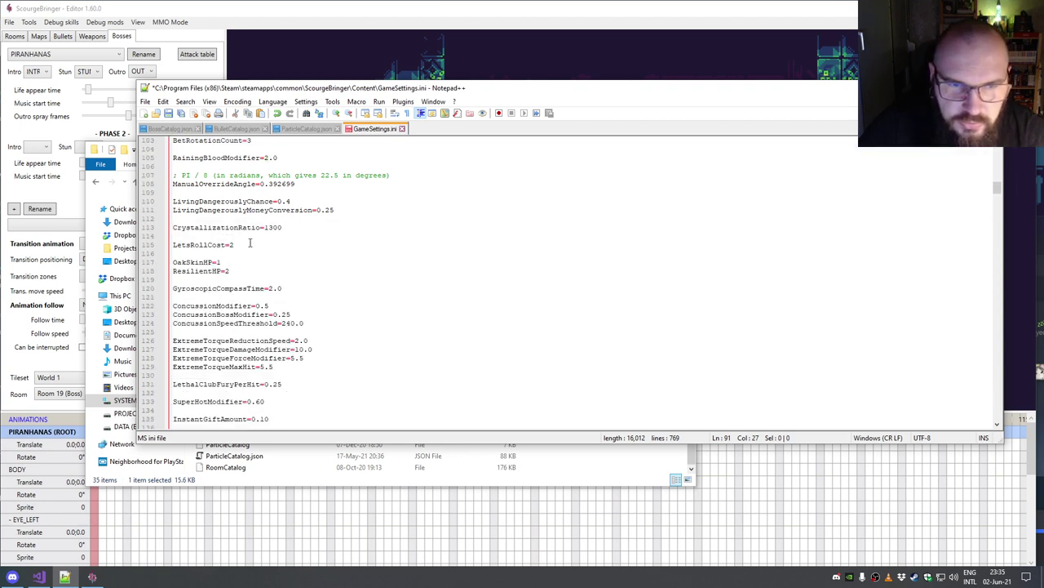
scroll(249, 242, "up", 4)
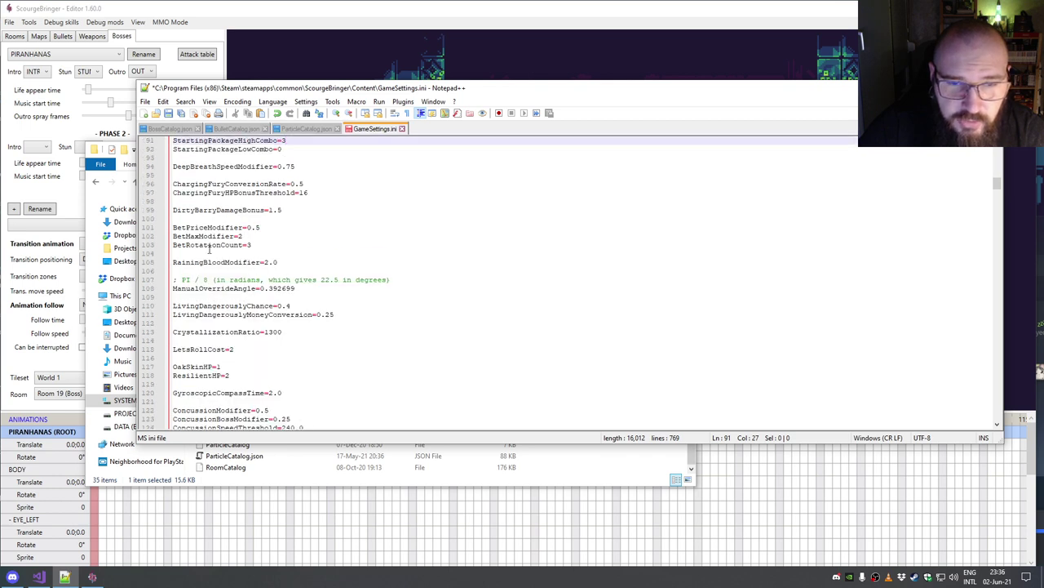
scroll(228, 283, "down", 4)
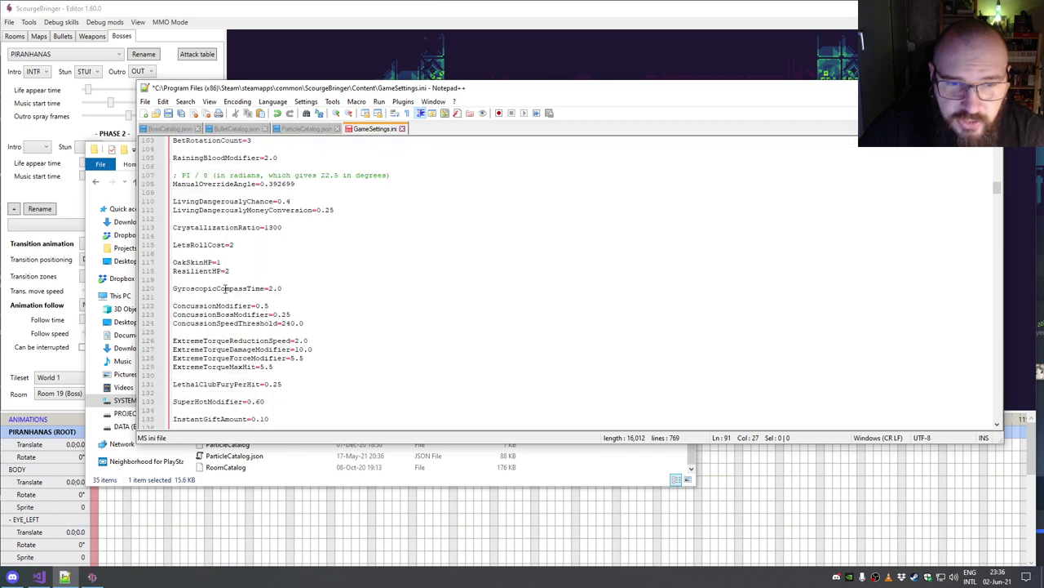
left_click(186, 272)
left_click(188, 263)
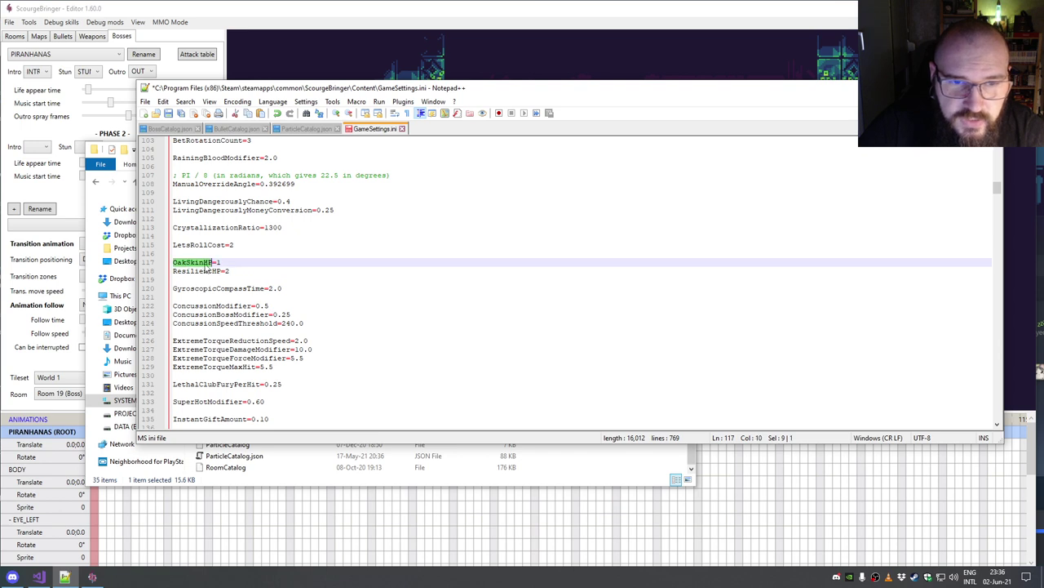
left_click_drag(217, 263, 242, 266)
type("3")
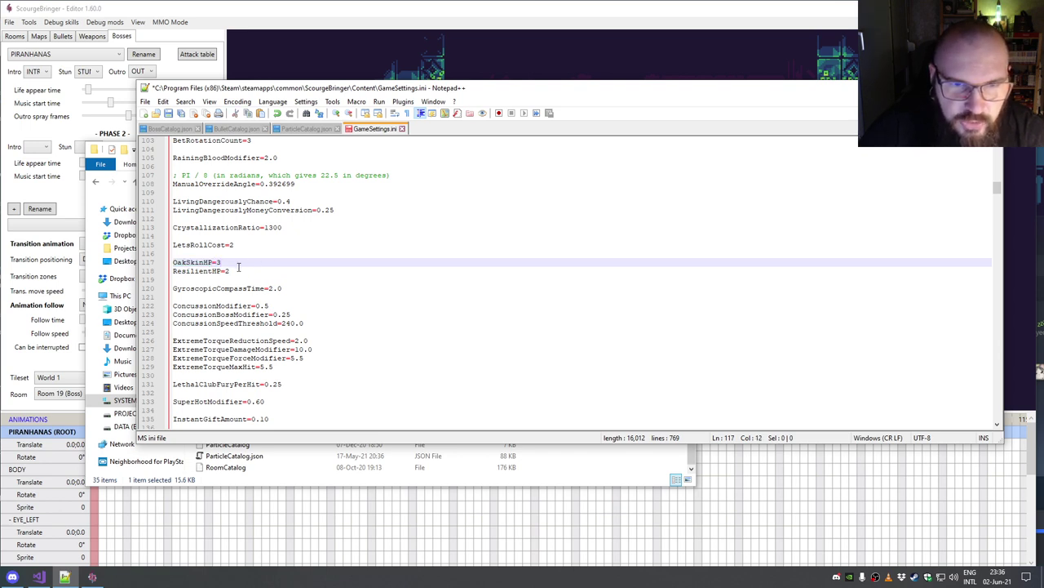
Step: Examine ResilientHP and the remaining skillvalues entries, continuing to the damage step entries of the bonusvalues section
left_click(242, 279)
left_click(230, 272)
double_click(227, 271)
scroll(245, 265, "down", 4)
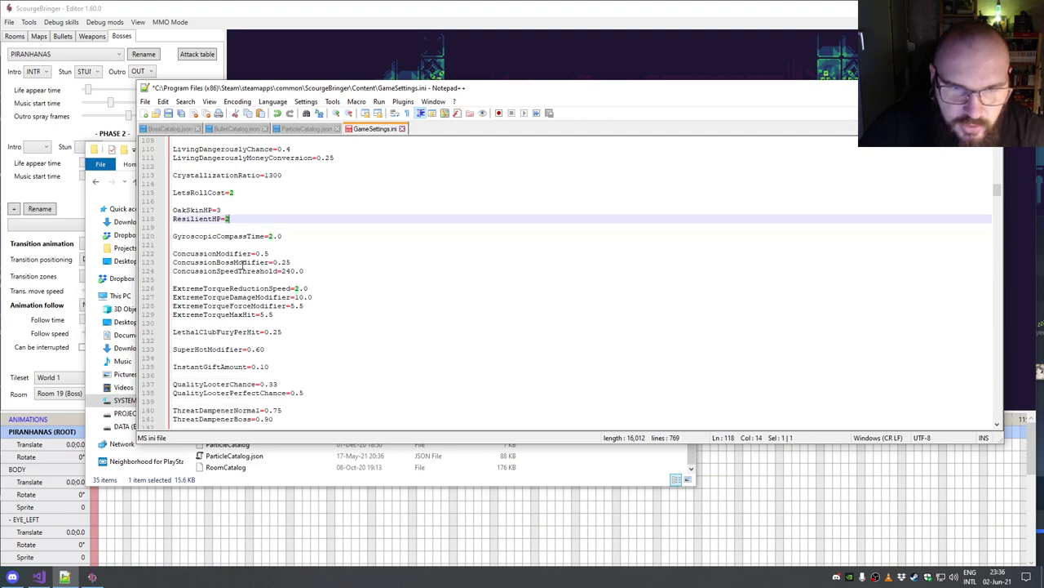
scroll(242, 263, "down", 6)
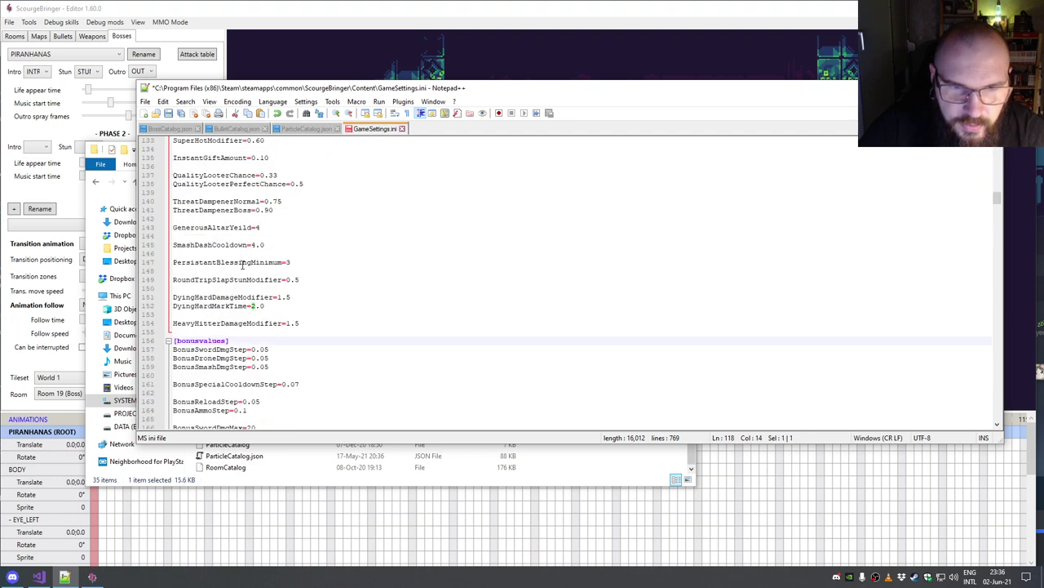
scroll(242, 264, "down", 4)
scroll(243, 264, "up", 4)
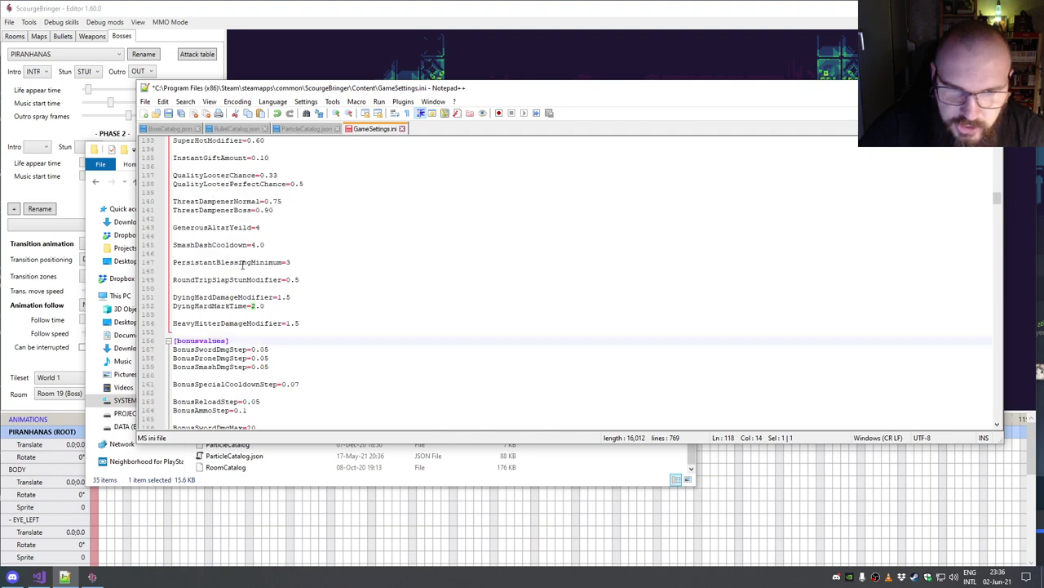
scroll(242, 264, "down", 5)
double_click(198, 210)
double_click(195, 228)
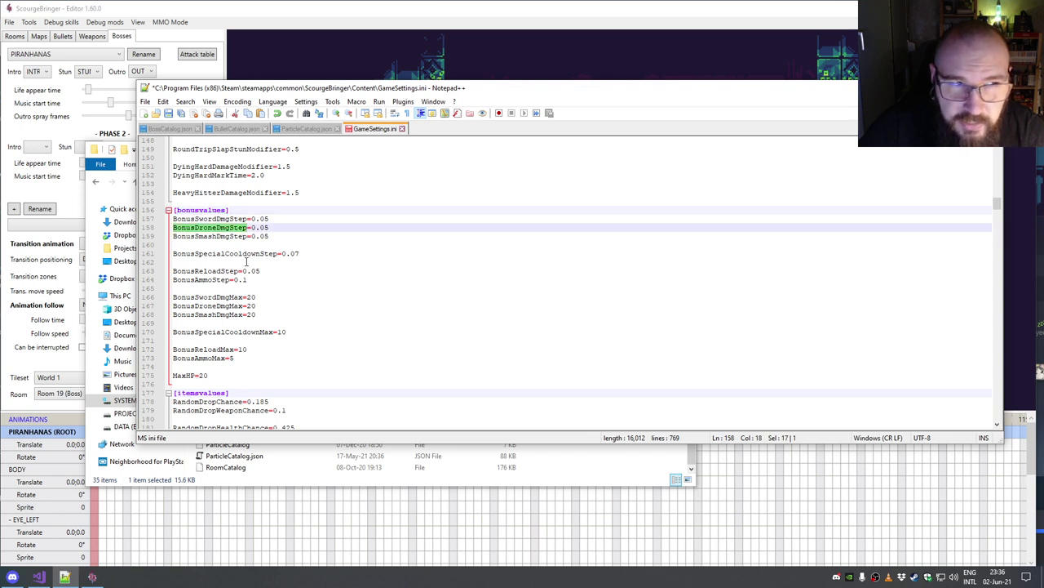
Step: Set BonusSwordDmgStep to 0.10 in the bonusvalues section
double_click(209, 221)
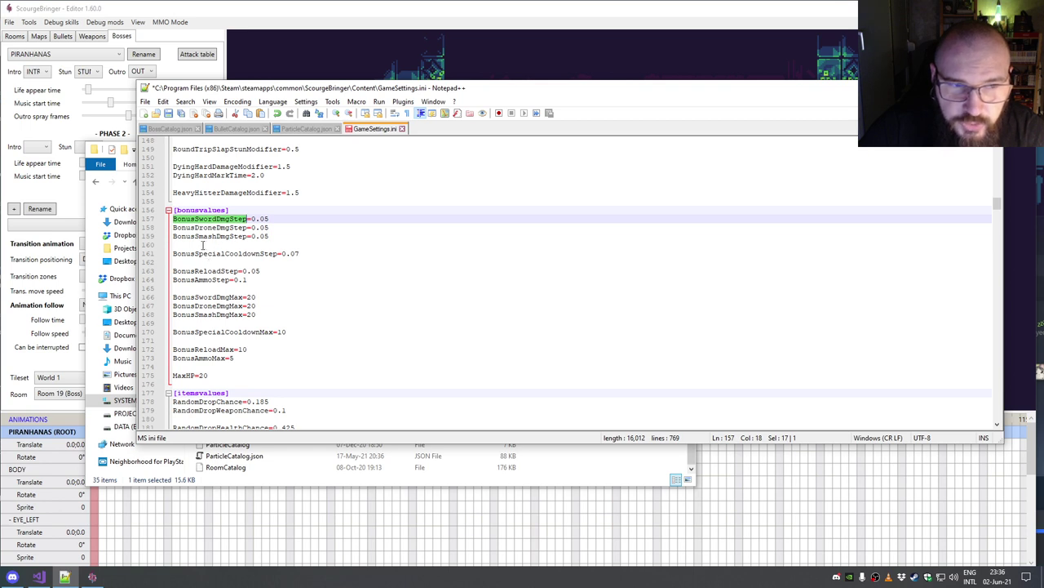
left_click_drag(253, 220, 283, 219)
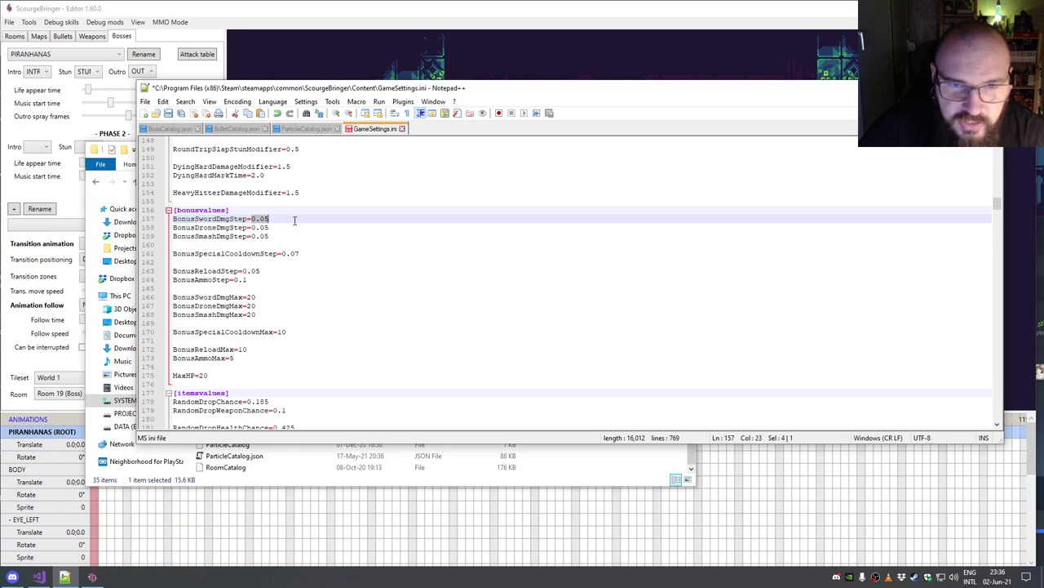
left_click(263, 219)
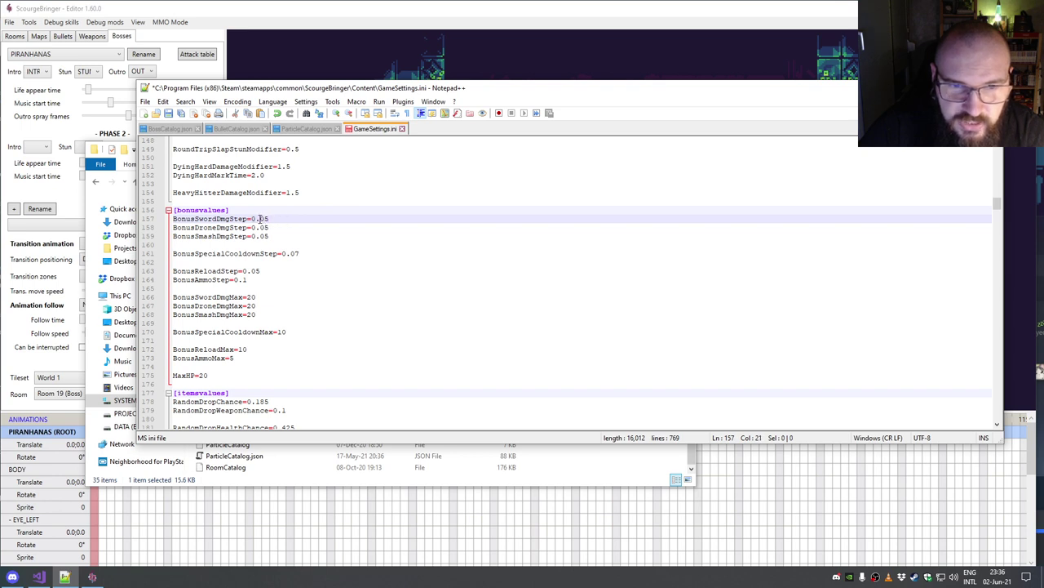
left_click_drag(264, 218, 269, 218)
double_click(262, 219)
type("10")
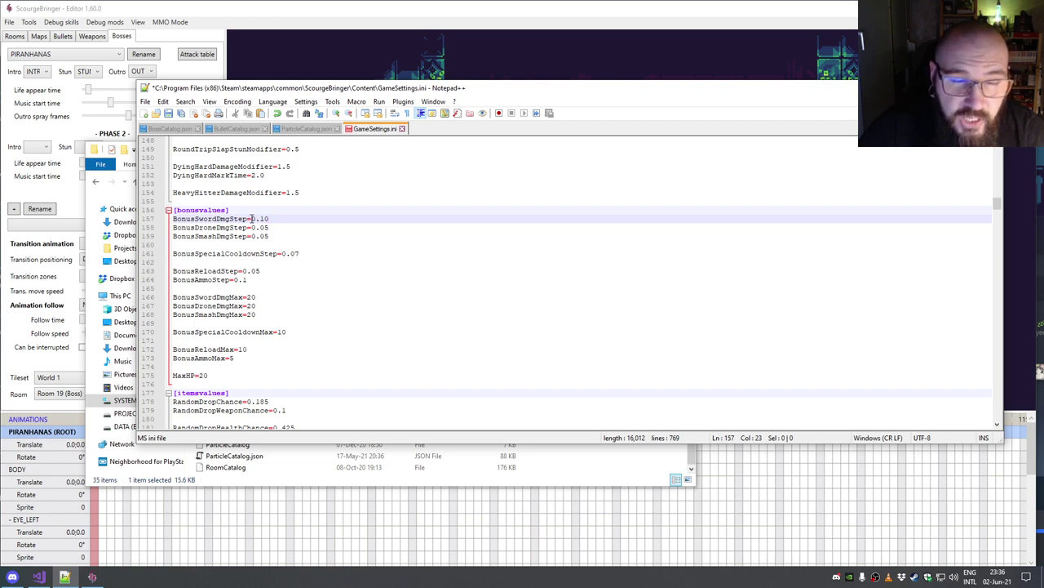
left_click_drag(251, 219, 282, 217)
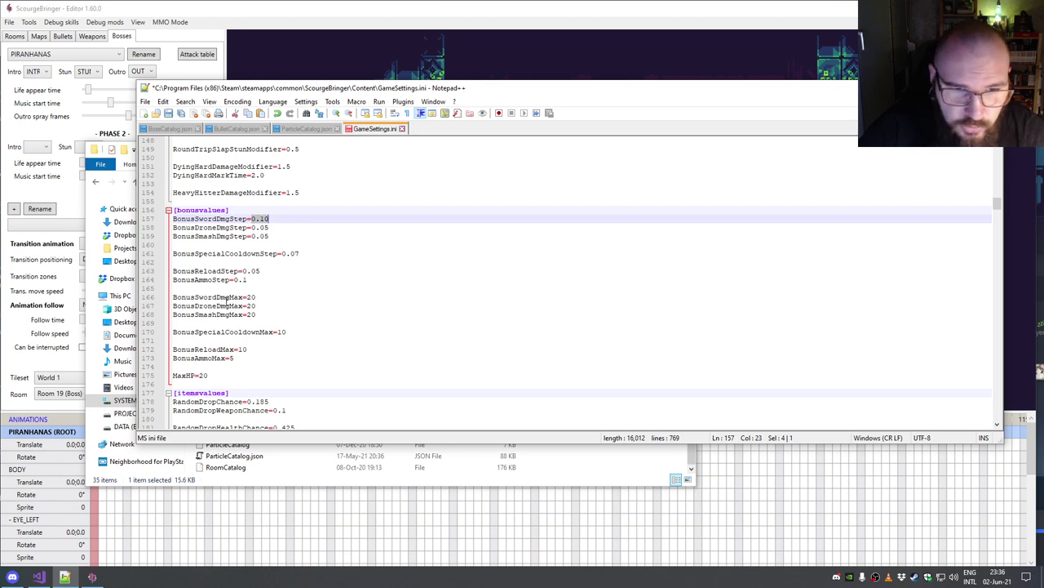
Step: Examine the MaxHP entry of the bonusvalues section and the drop, secret and special slash entries of the itemsvalues section
scroll(245, 278, "down", 5)
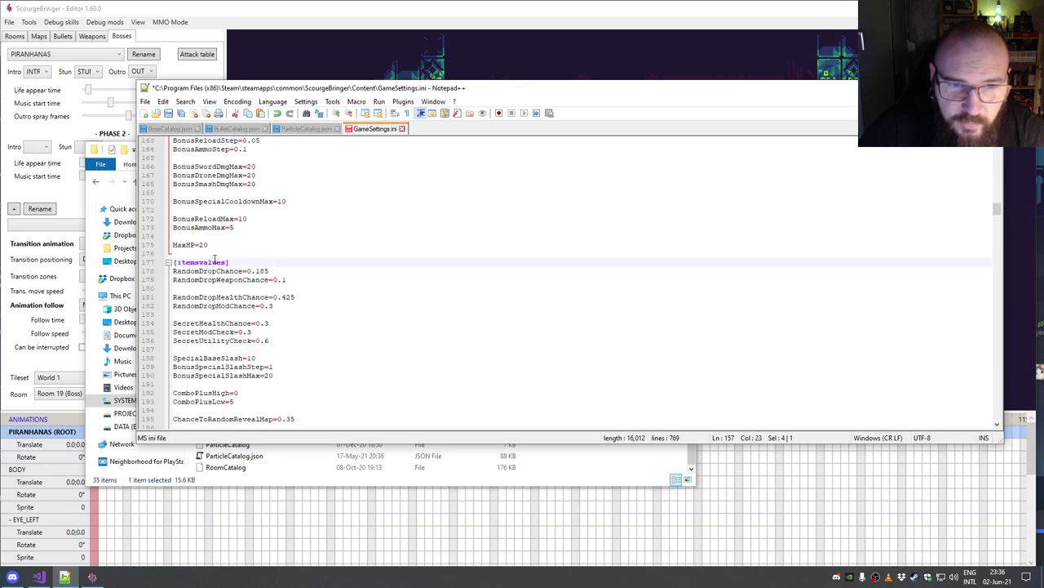
left_click_drag(199, 245, 235, 244)
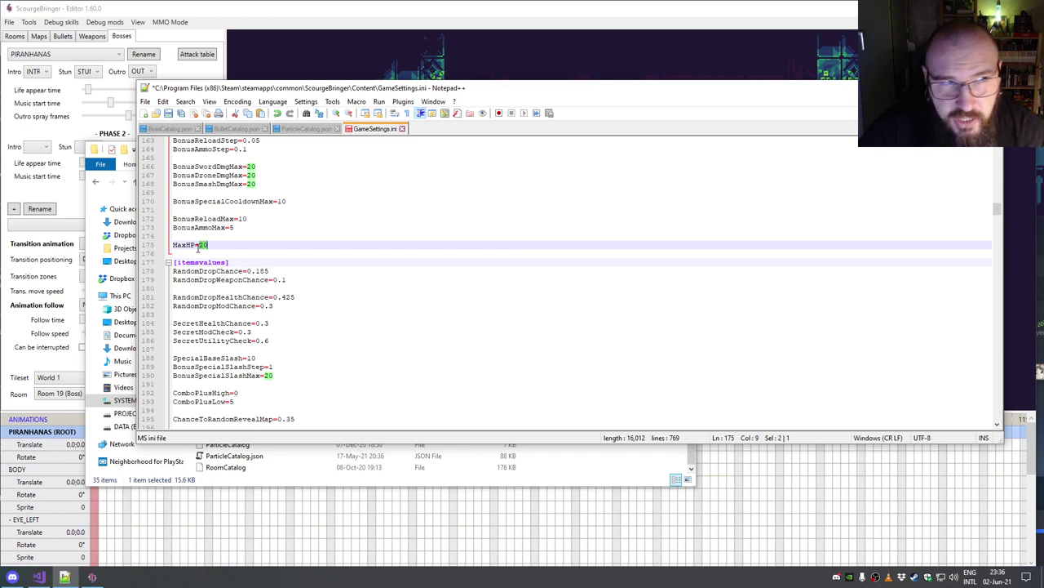
scroll(230, 251, "down", 3)
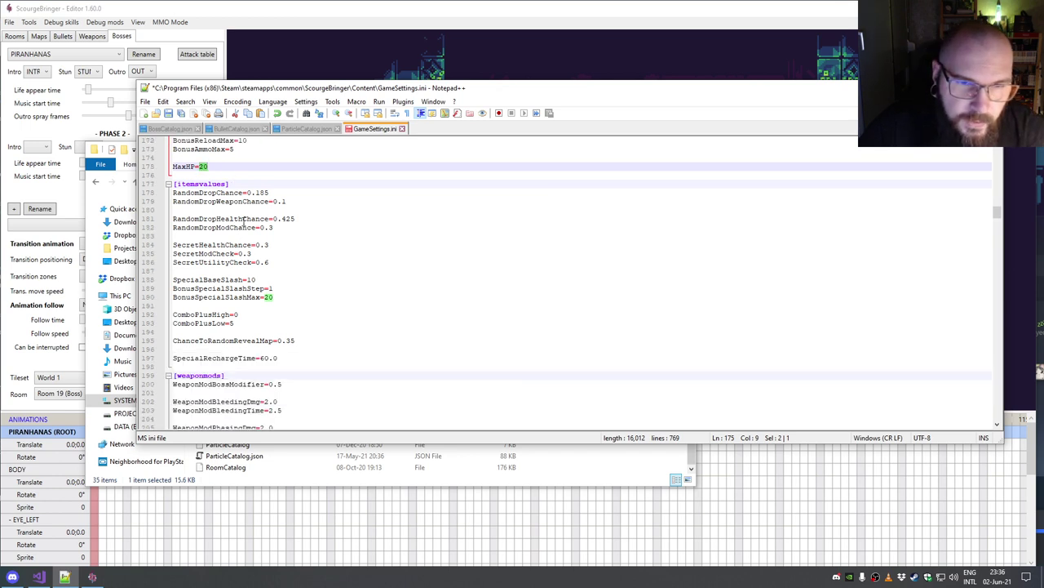
double_click(188, 184)
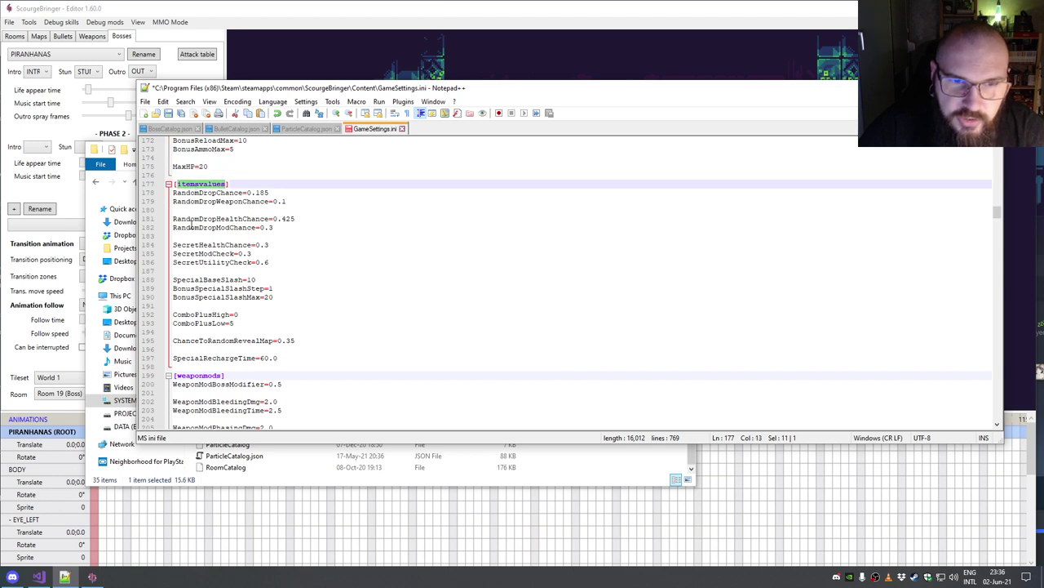
left_click_drag(180, 192, 307, 219)
left_click(252, 201)
left_click(276, 227)
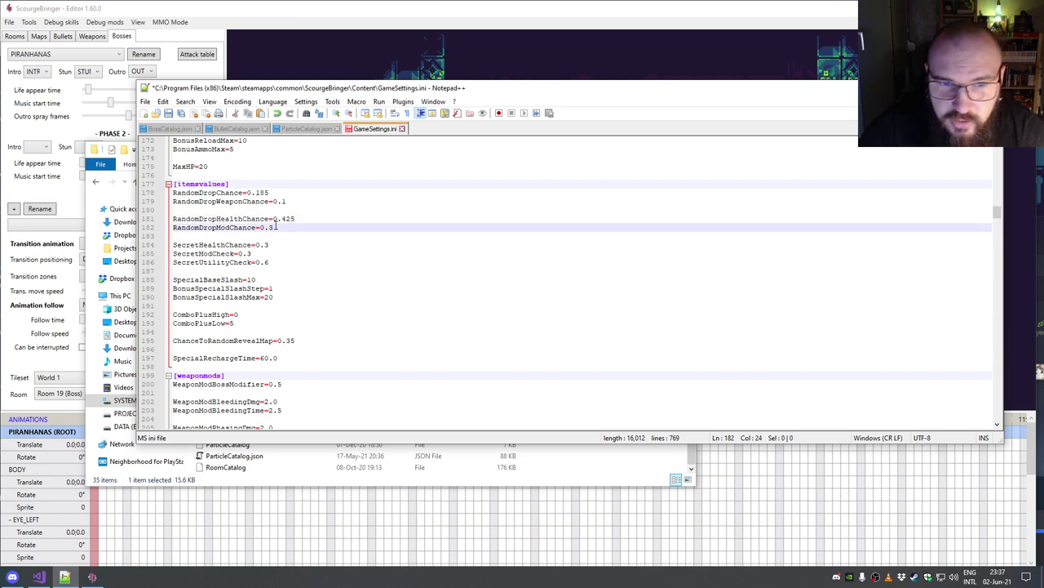
left_click_drag(276, 219, 321, 219)
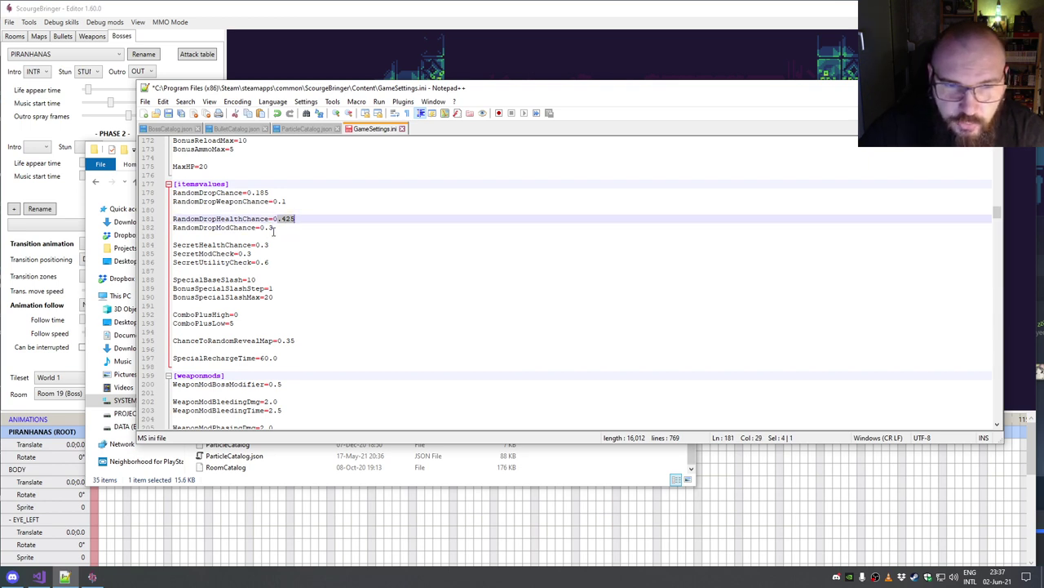
left_click_drag(254, 244, 308, 246)
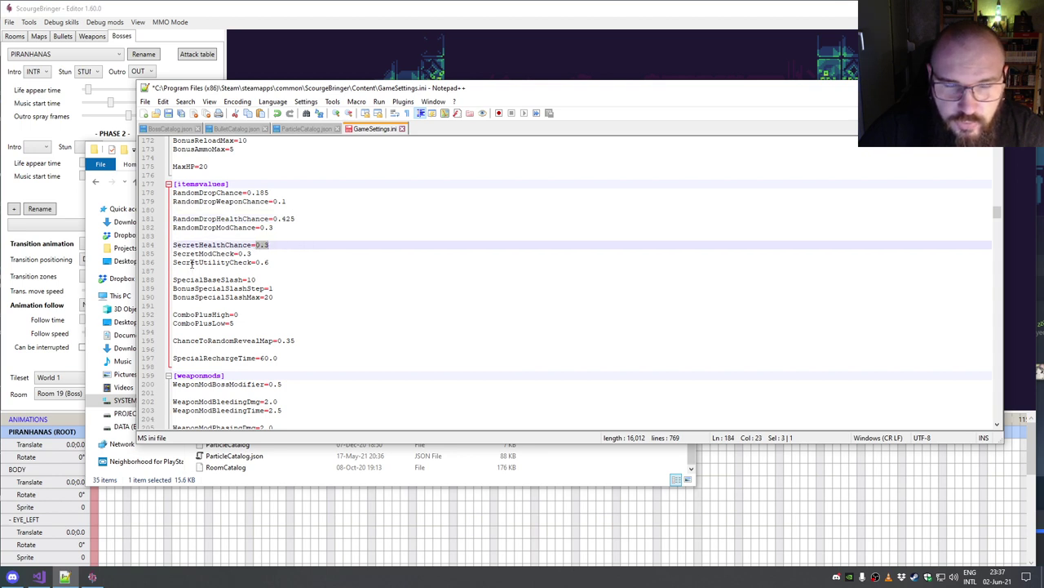
left_click(241, 253)
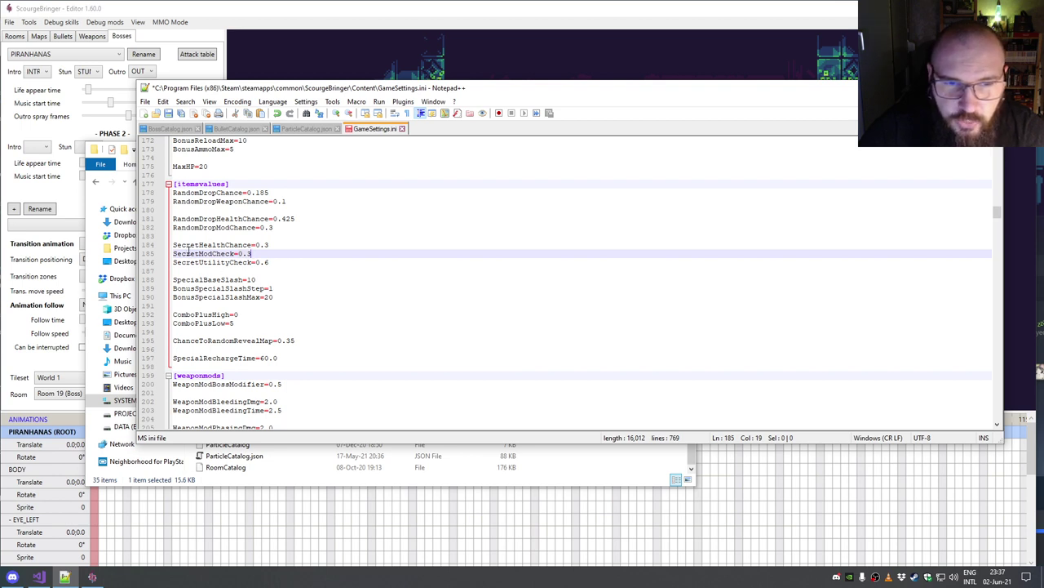
left_click(174, 244)
left_click(210, 289)
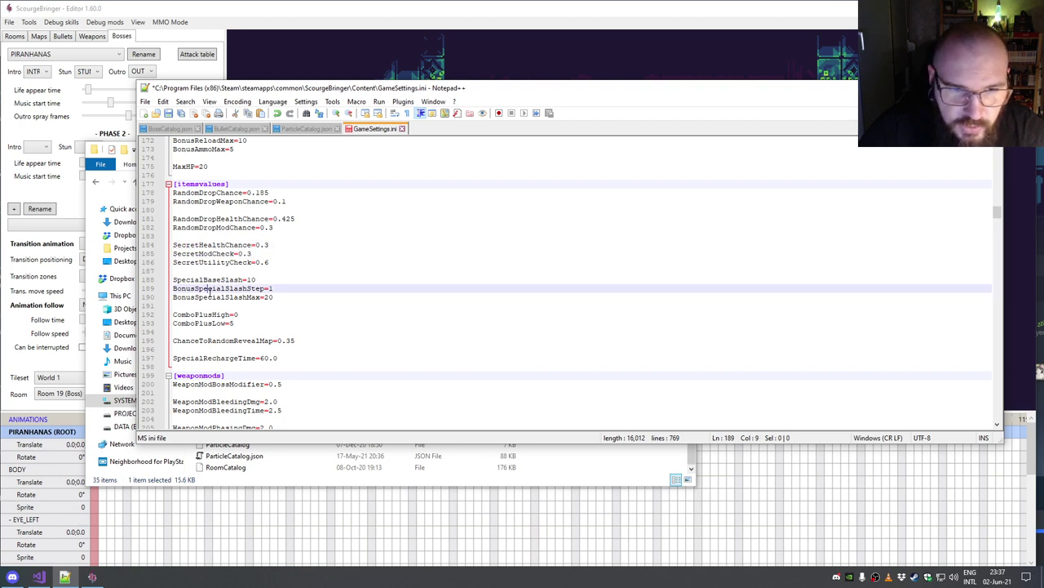
Step: Examine the weaponmods section, including WeaponModBossModifier, WeaponModBleedingDmg and WeaponModBleedingTime
scroll(224, 272, "down", 2)
scroll(224, 271, "down", 4)
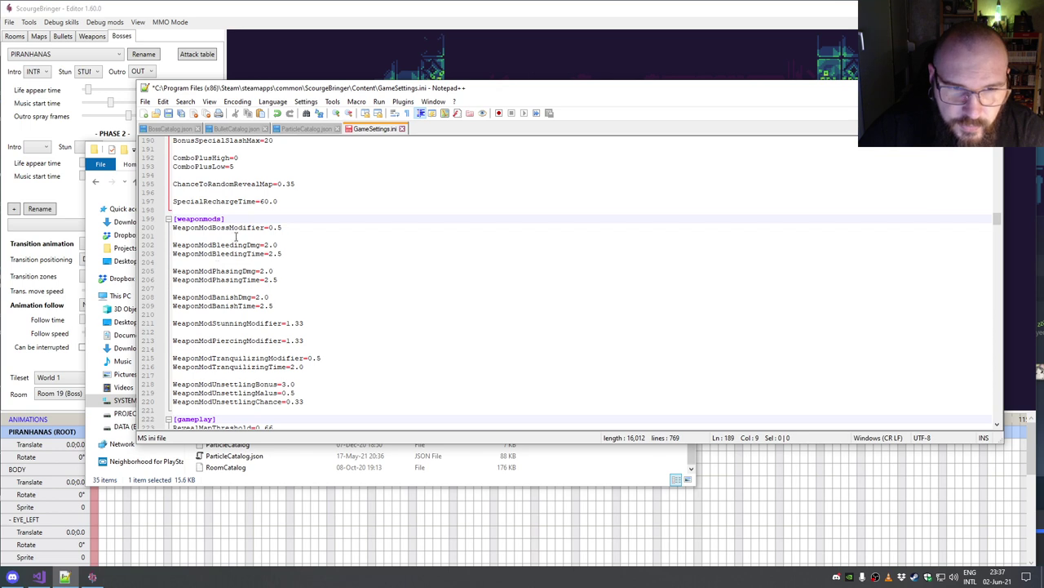
scroll(259, 217, "down", 1)
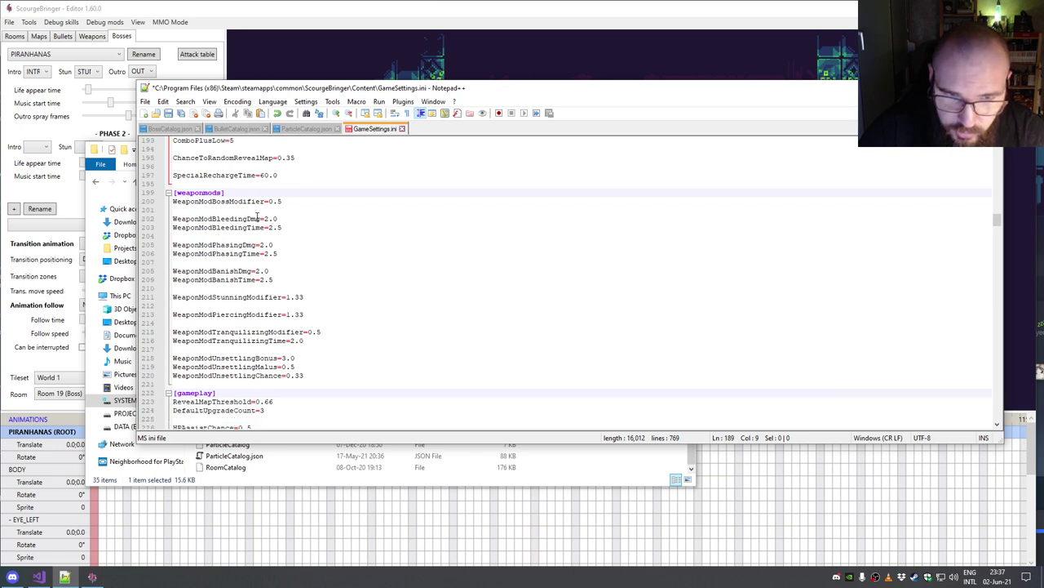
scroll(259, 217, "down", 1)
left_click_drag(268, 175, 314, 175)
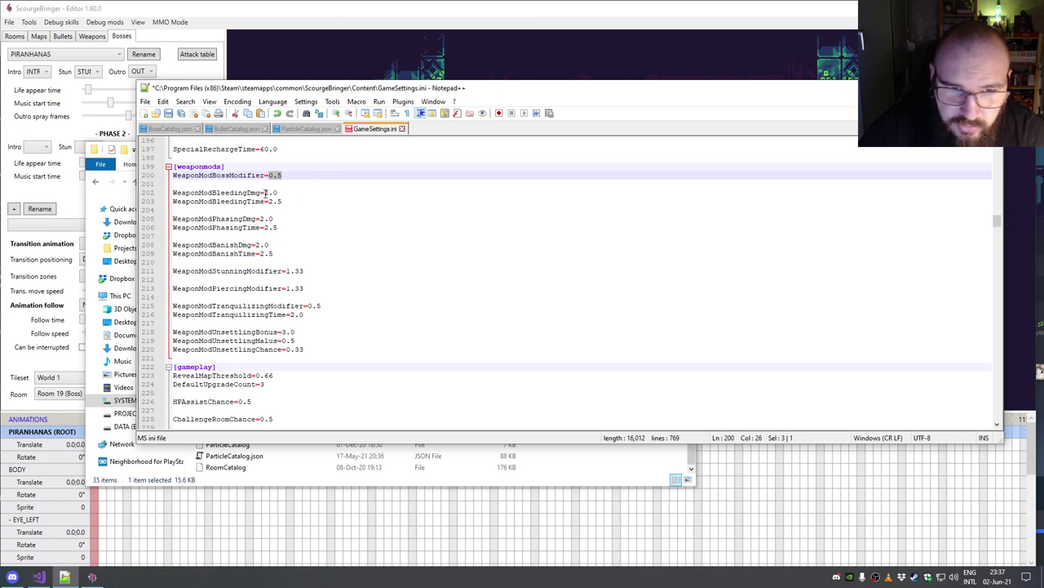
left_click_drag(263, 192, 280, 194)
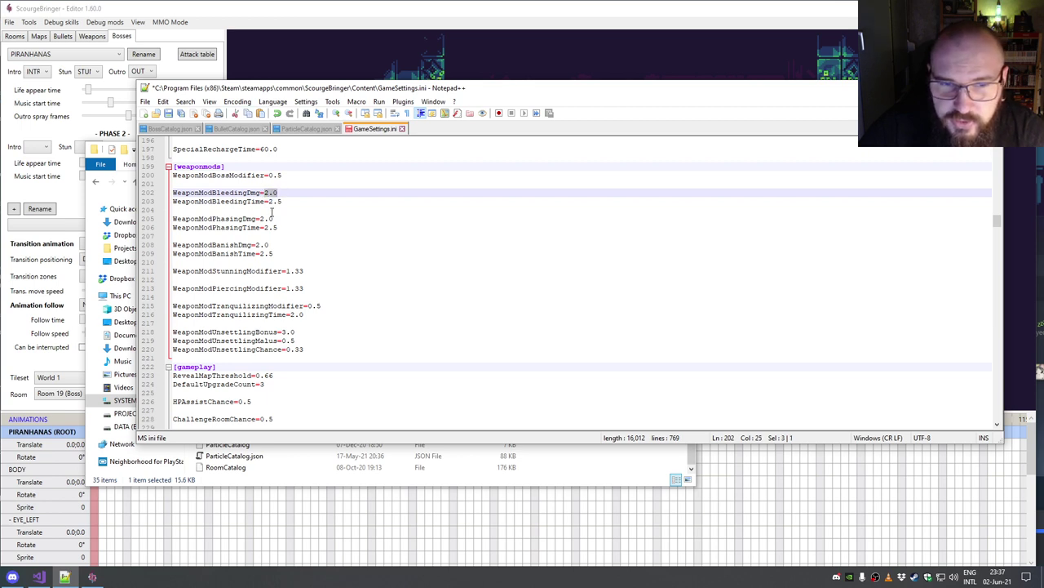
left_click_drag(267, 202, 283, 202)
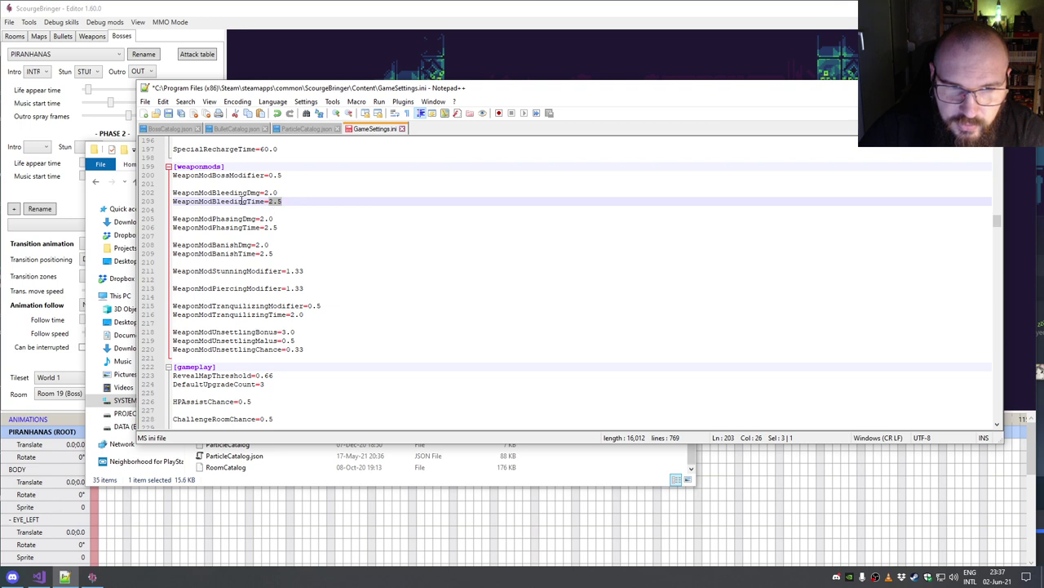
scroll(241, 245, "down", 5)
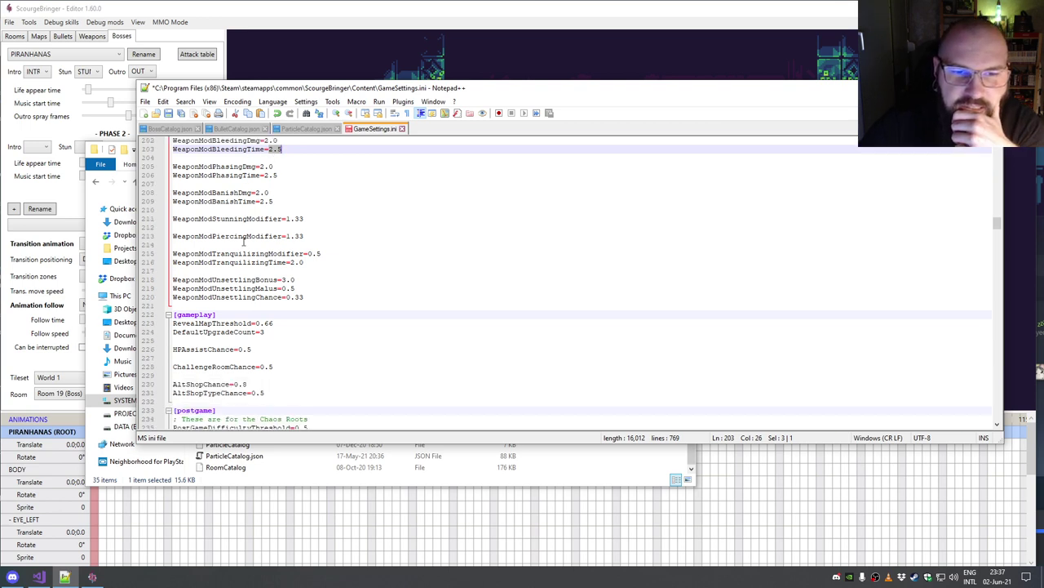
Step: Examine the challenge room and alternate shop chances in the gameplay section and the Chaos Roots entries in the postgame section
scroll(246, 243, "down", 2)
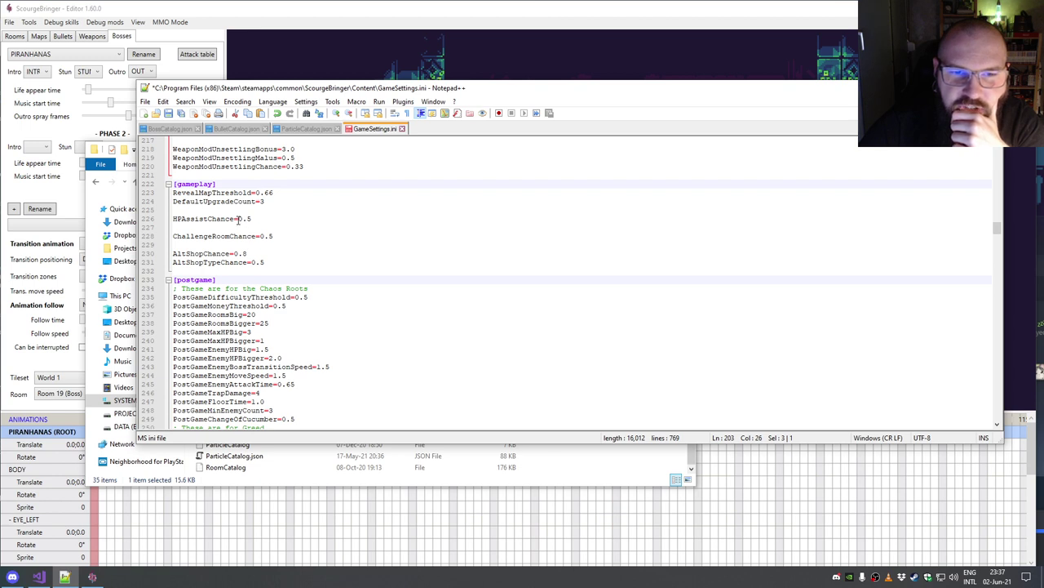
left_click_drag(260, 236, 311, 236)
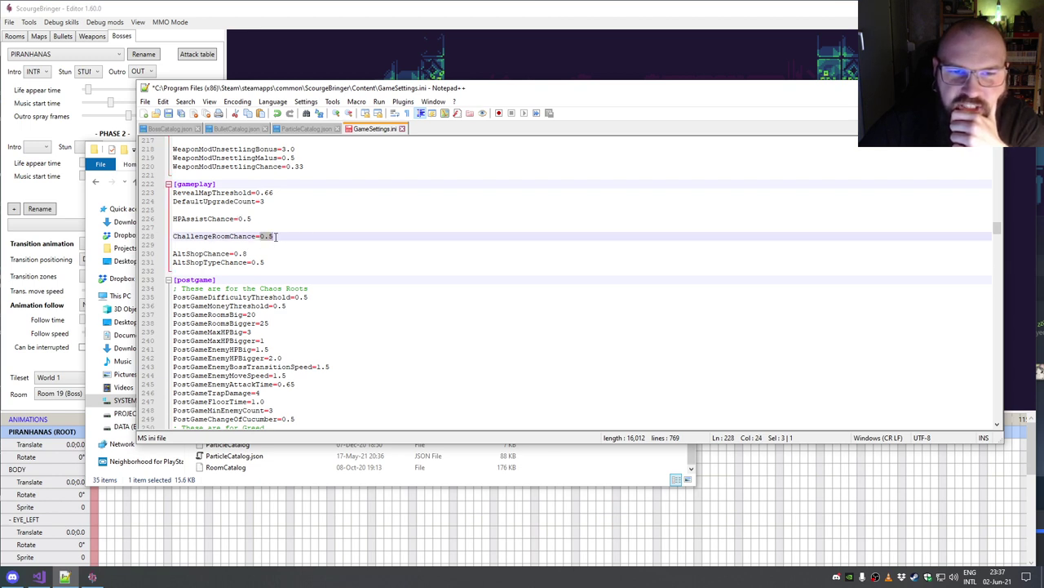
left_click_drag(234, 253, 247, 253)
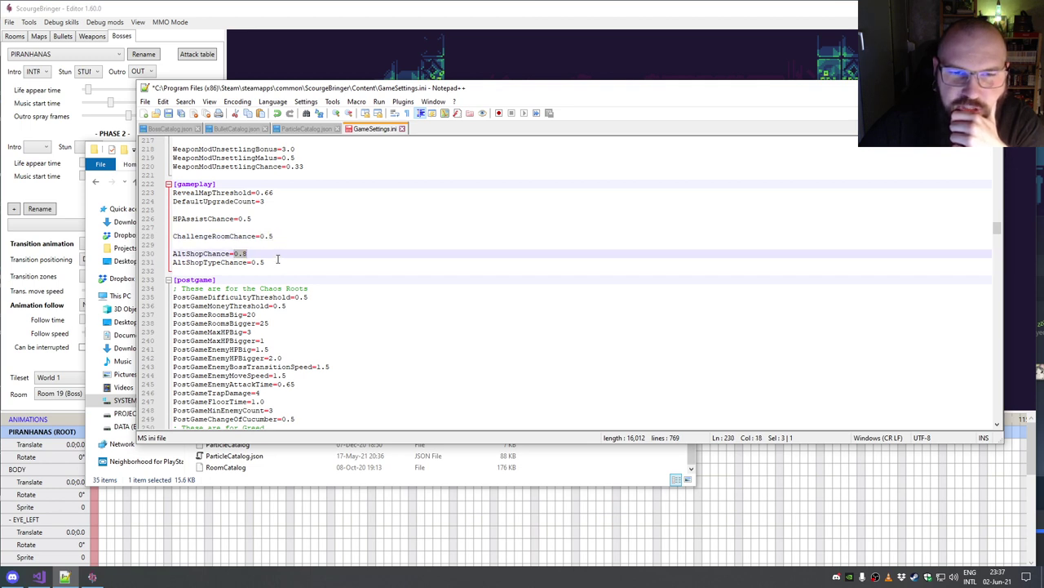
scroll(276, 263, "down", 4)
left_click_drag(174, 194, 300, 288)
left_click(318, 305)
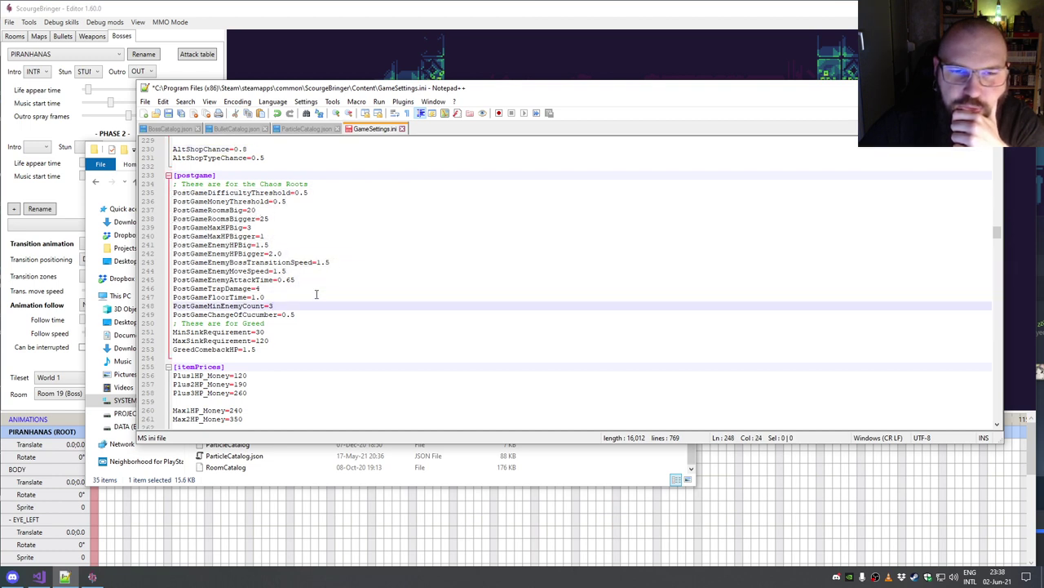
left_click_drag(295, 193, 328, 194)
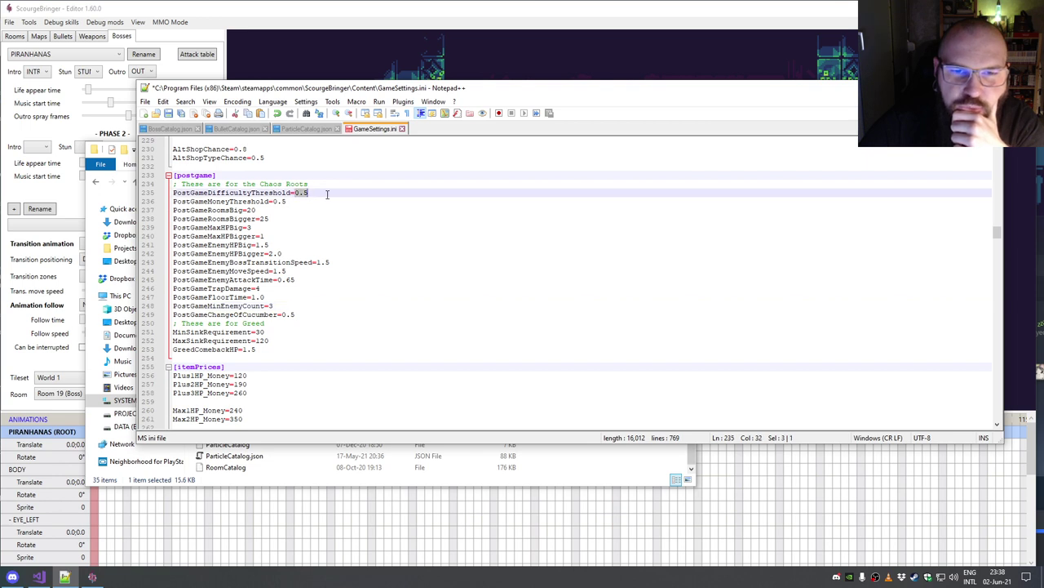
left_click_drag(269, 254, 282, 254)
left_click_drag(242, 297, 317, 263)
left_click_drag(232, 227, 310, 229)
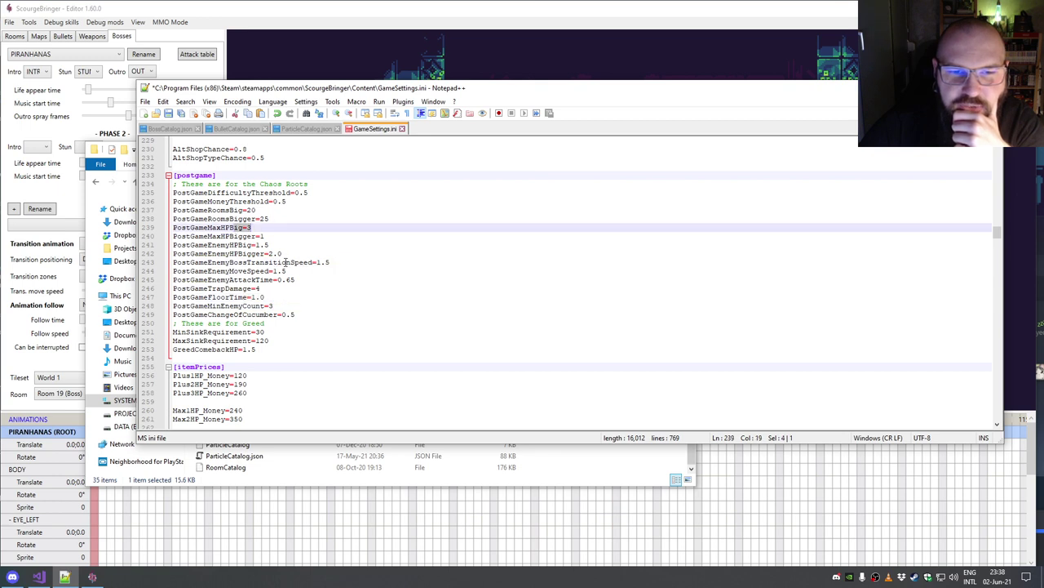
Step: Look through the item and weapon price sections, covering both money and HP prices
scroll(285, 262, "down", 7)
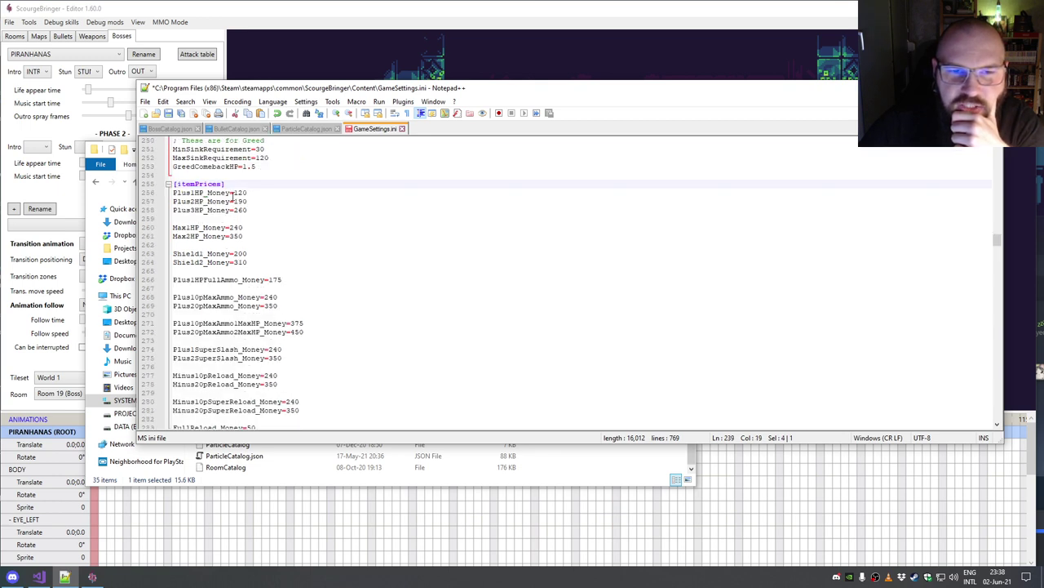
scroll(239, 200, "down", 9)
scroll(239, 201, "down", 9)
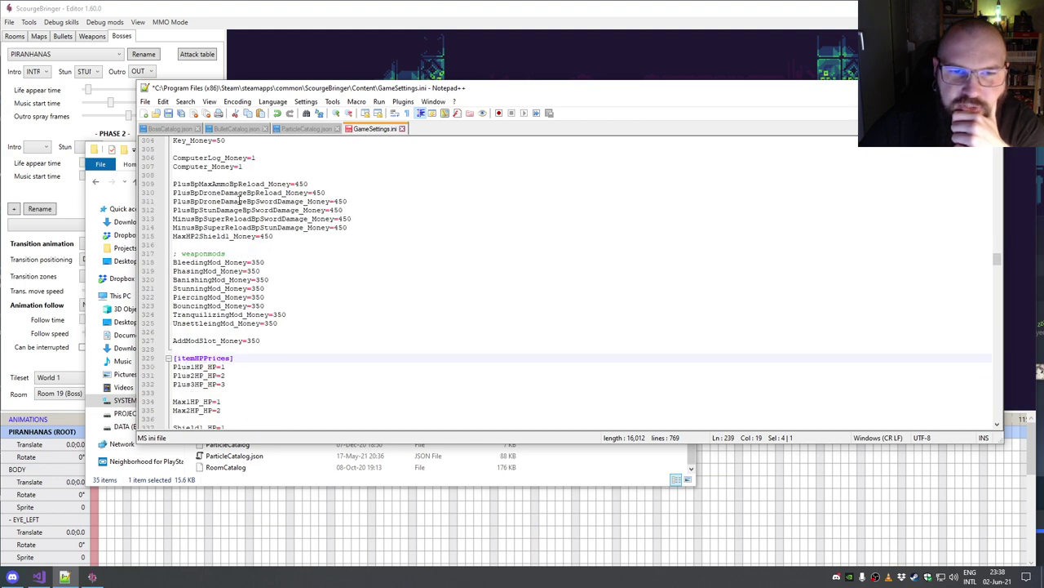
scroll(239, 201, "down", 20)
scroll(237, 200, "down", 11)
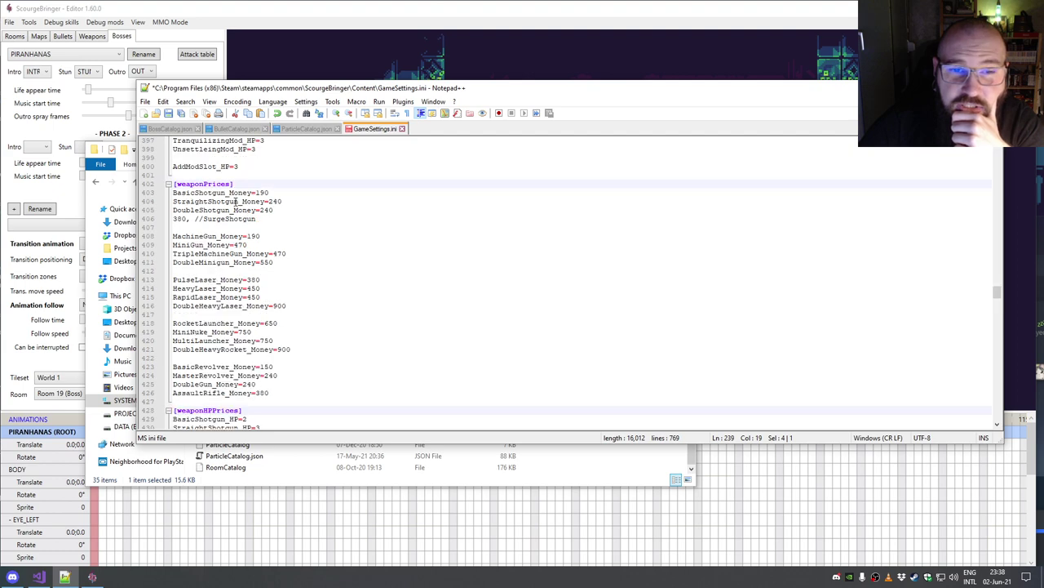
scroll(236, 200, "down", 19)
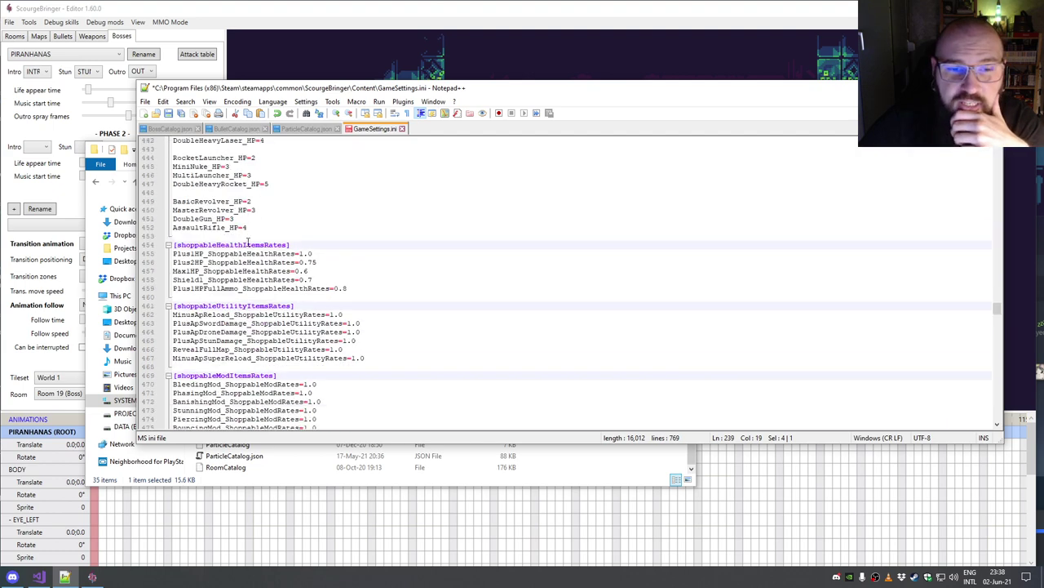
Step: Examine the shoppable and droppable item rates and the shoppableWeaponsRates sections
scroll(248, 242, "up", 2)
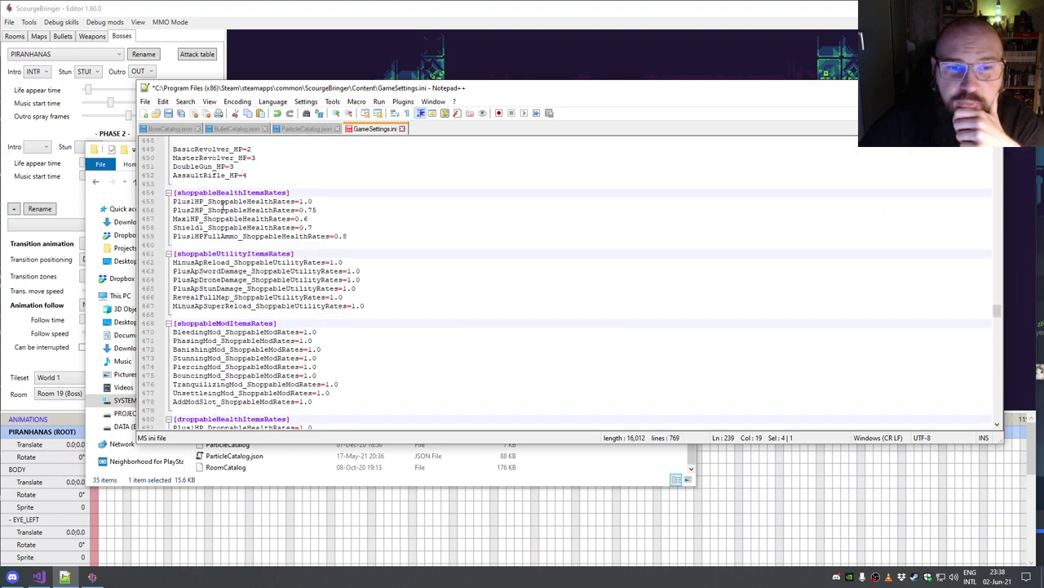
left_click_drag(299, 200, 381, 298)
left_click(325, 262)
left_click(380, 307)
scroll(381, 306, "down", 5)
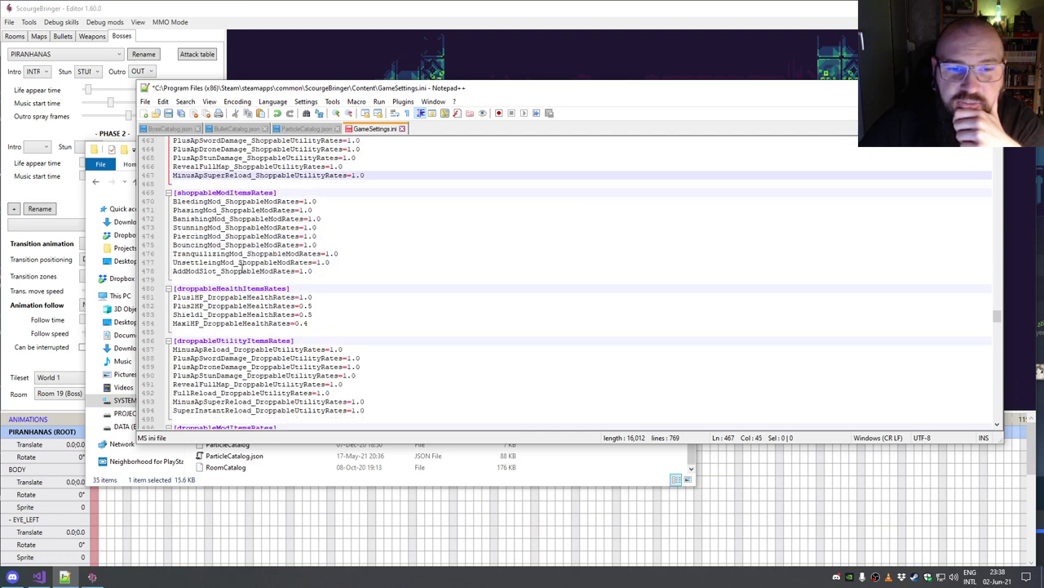
left_click_drag(303, 201, 343, 269)
scroll(342, 268, "down", 10)
scroll(342, 270, "down", 20)
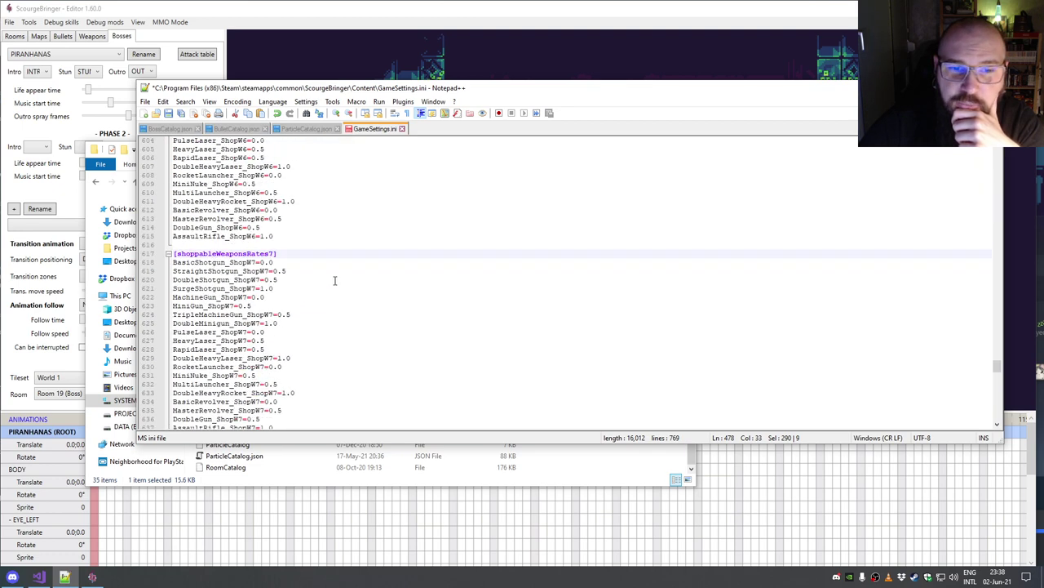
scroll(335, 279, "up", 20)
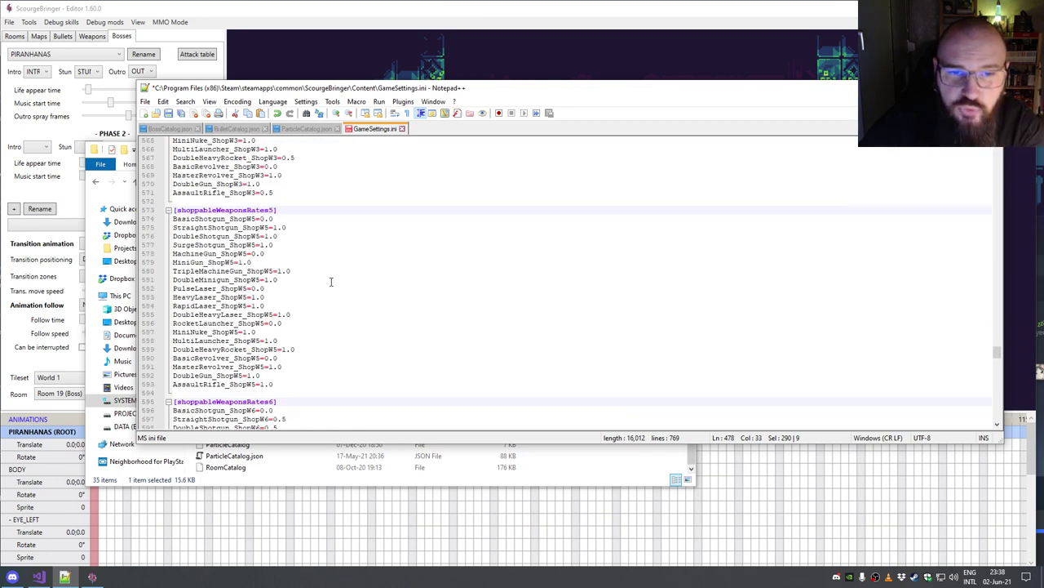
scroll(330, 283, "up", 3)
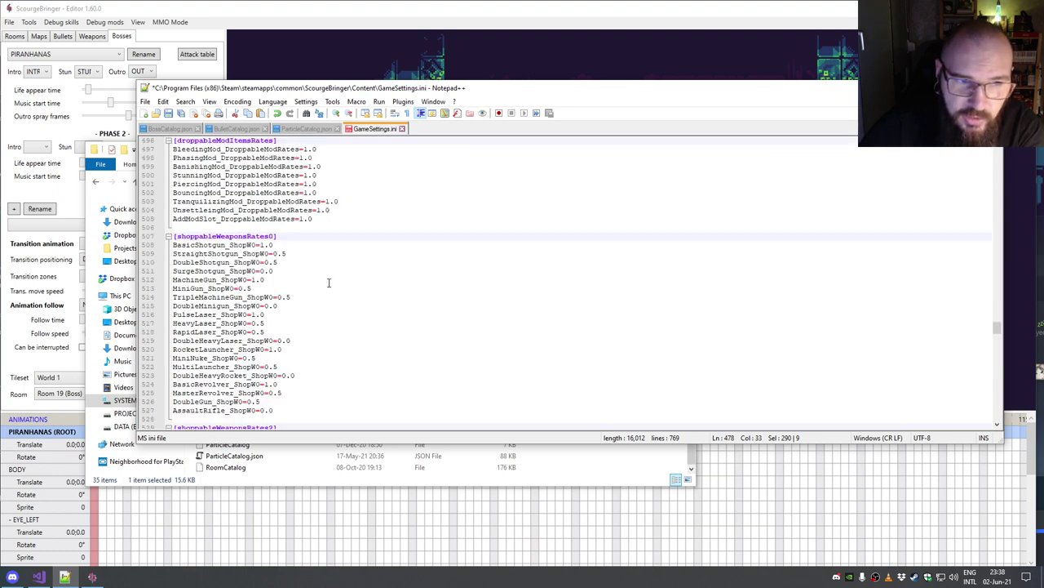
scroll(329, 282, "down", 2)
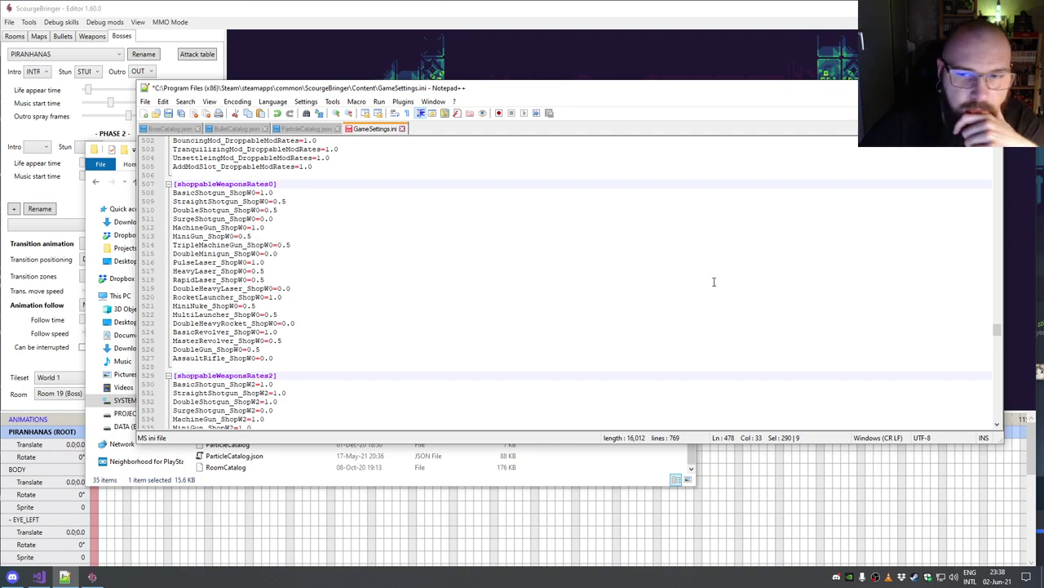
Step: Review the upgradevalues section at the start of GameSettings.ini, and switch back to the ScourgeBringer editor
left_click_drag(997, 338, 940, 145)
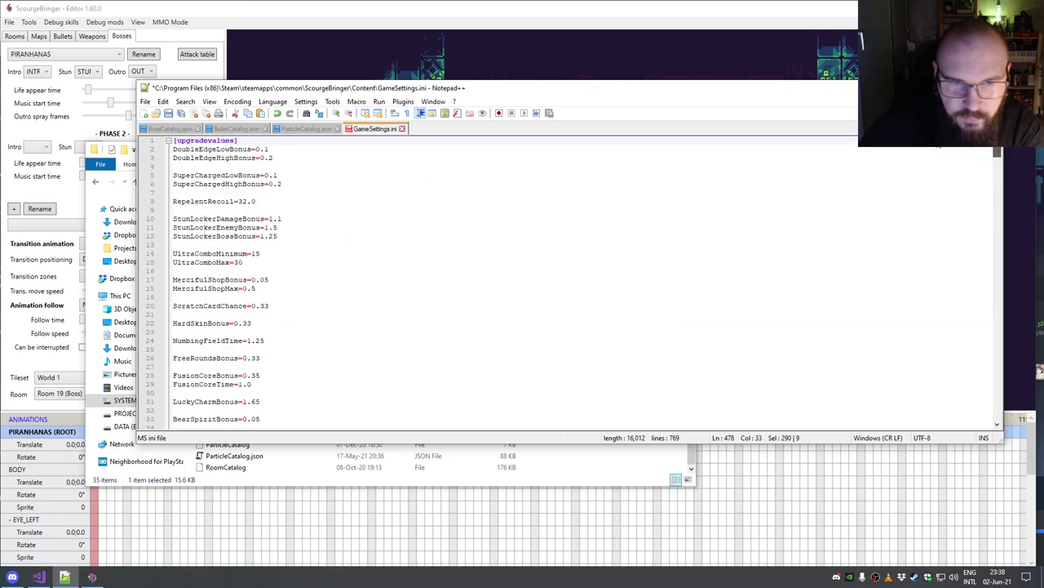
left_click_drag(234, 157, 288, 408)
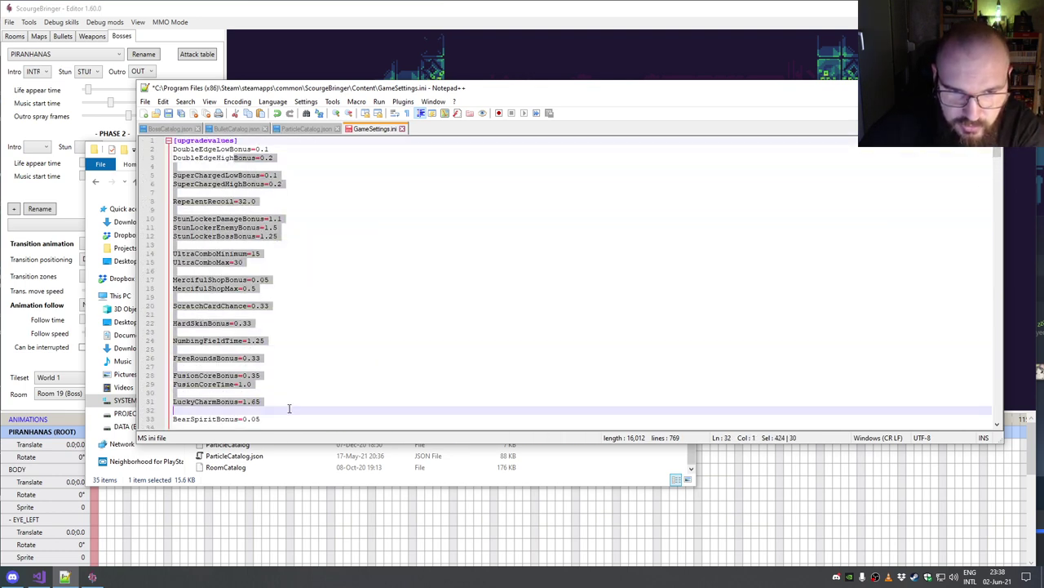
triple_click(279, 381)
left_click(266, 295)
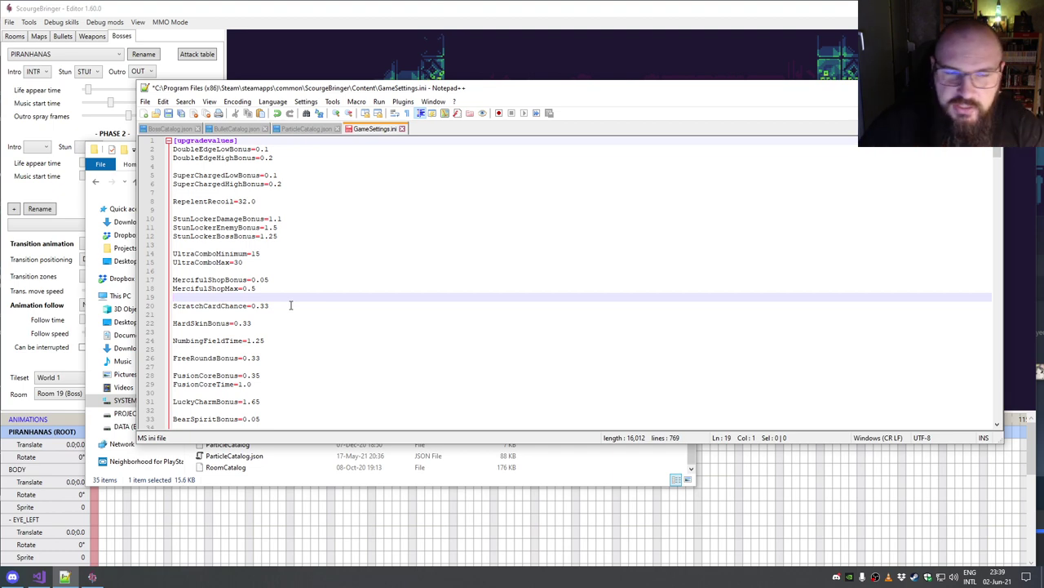
left_click(215, 32)
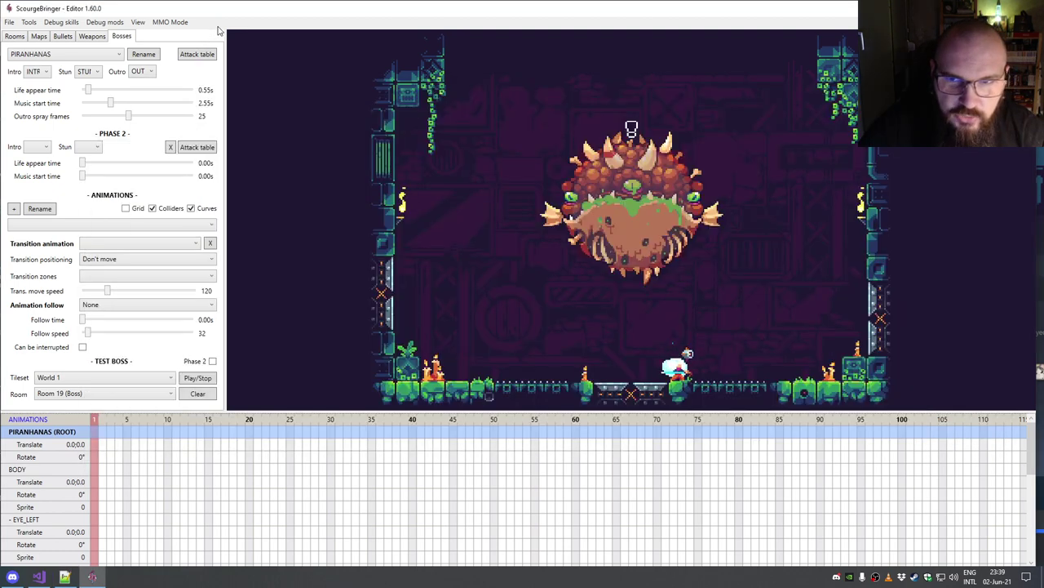
Step: Examine the editor's file commands, including Save localizations, and glance at GameSettings.ini in Notepad++ in between
left_click(9, 22)
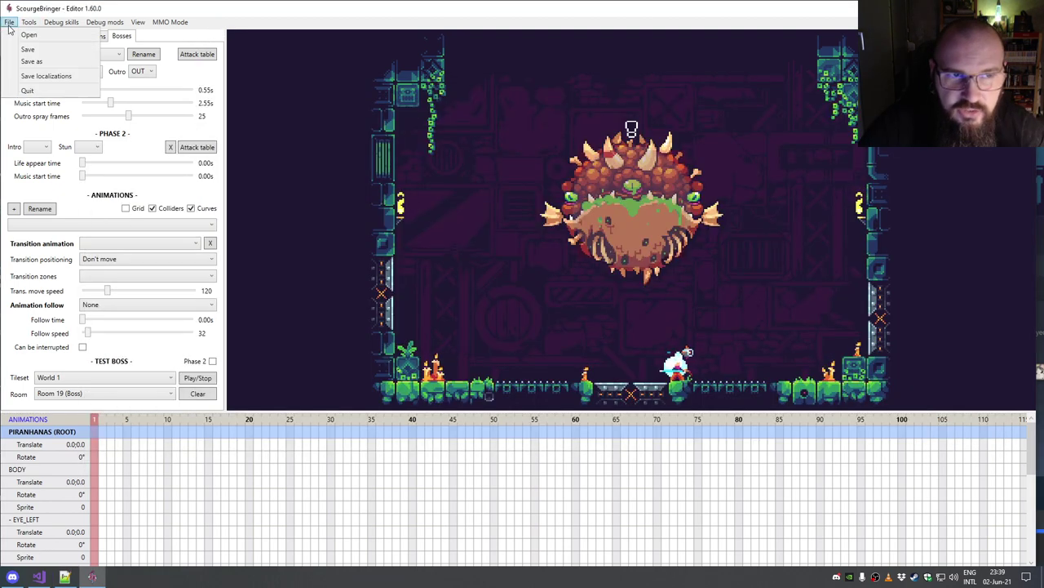
left_click(33, 76)
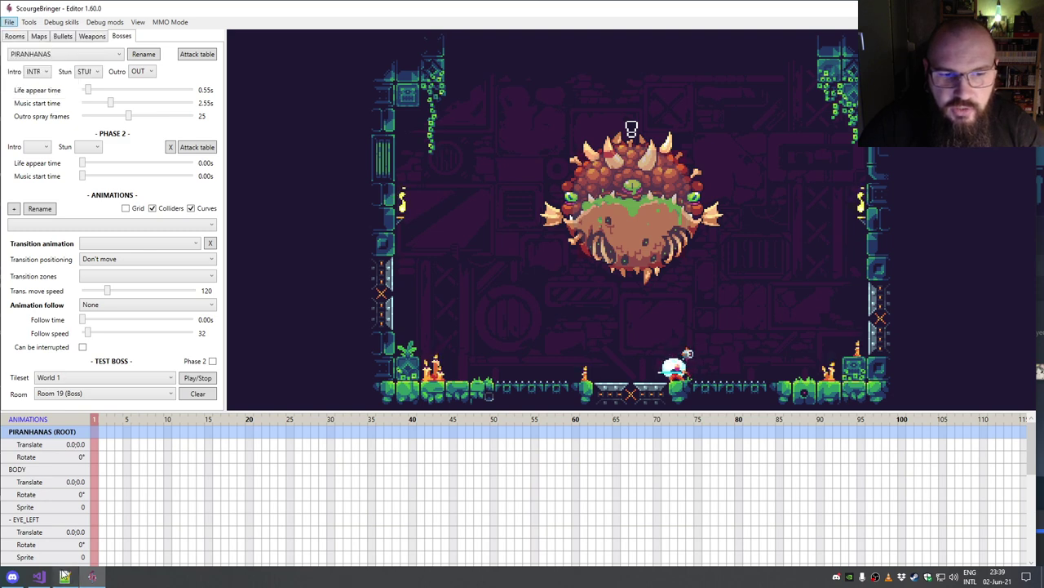
key("alt+Tab")
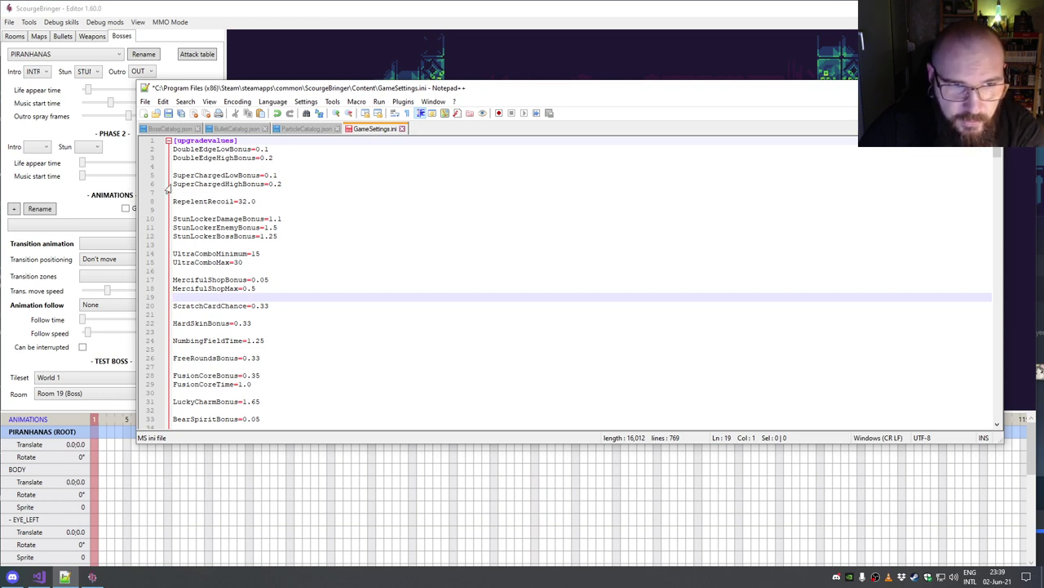
left_click(91, 4)
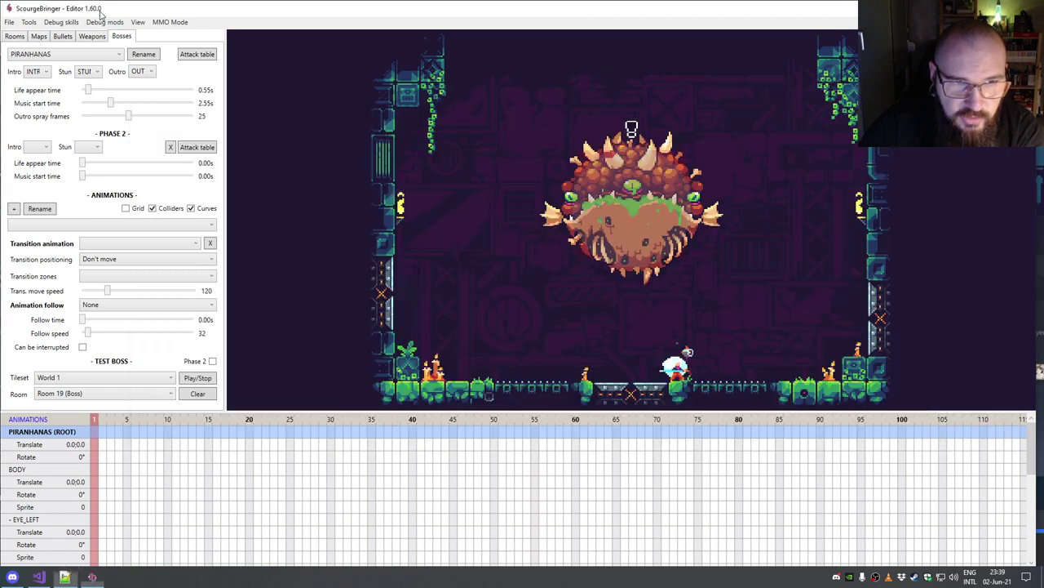
left_click(10, 22)
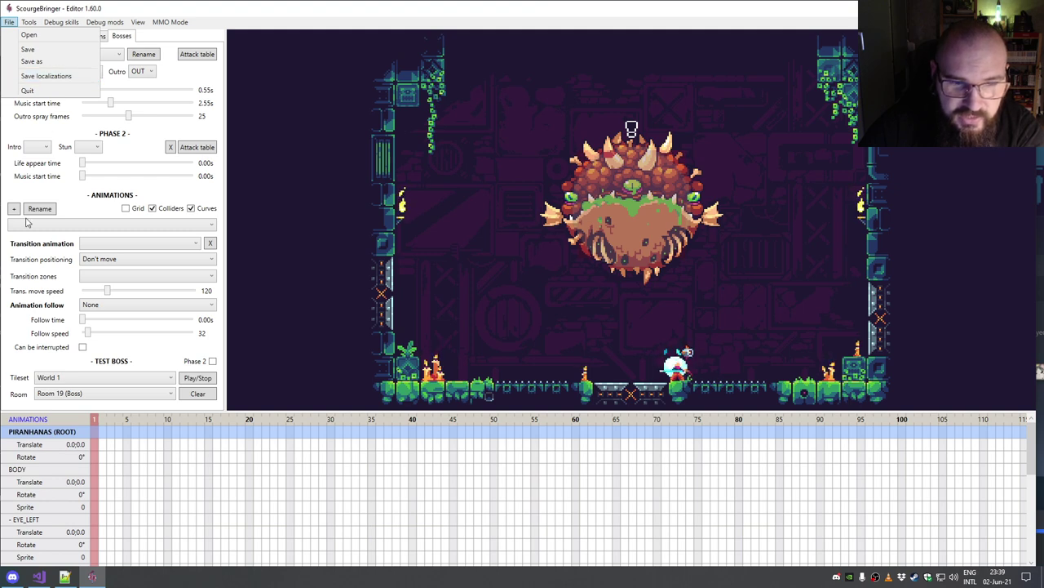
Step: Open localization_kit.xlsx from the game's Content\Localizations folder in Excel and move its window so the sheet is fully in view
left_click(64, 576)
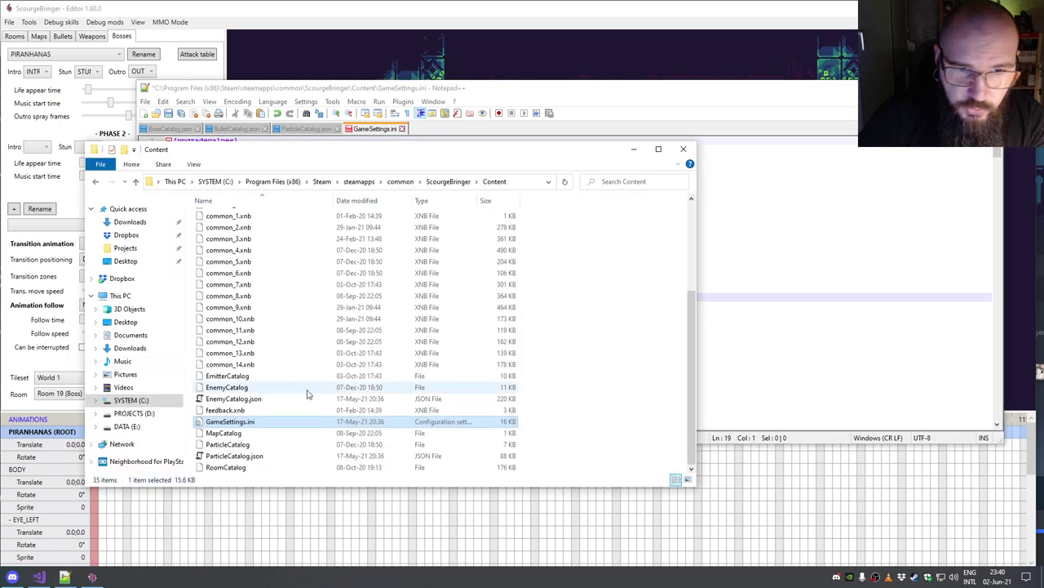
scroll(298, 396, "up", 4)
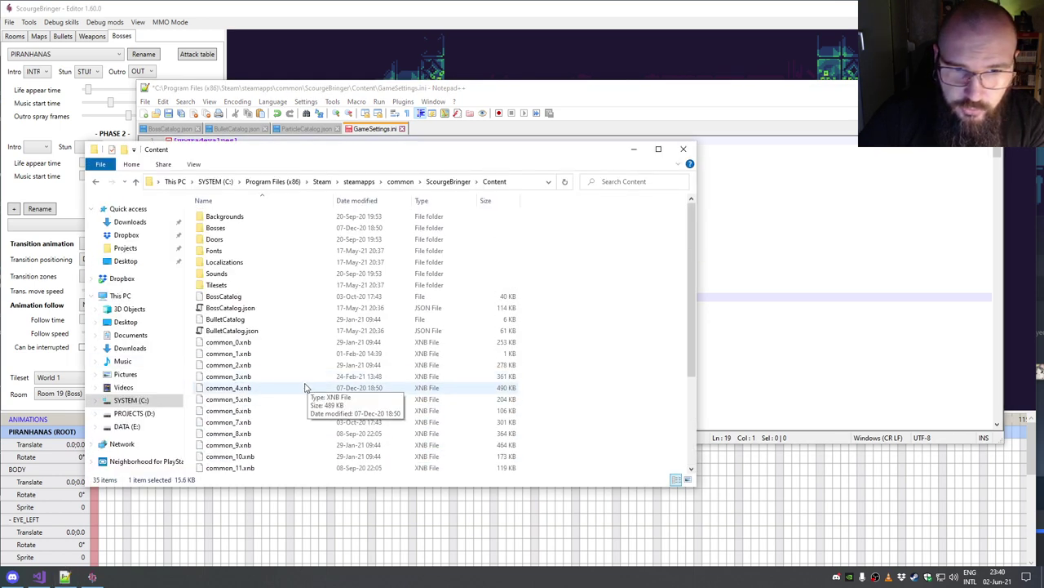
double_click(224, 262)
left_click(226, 310)
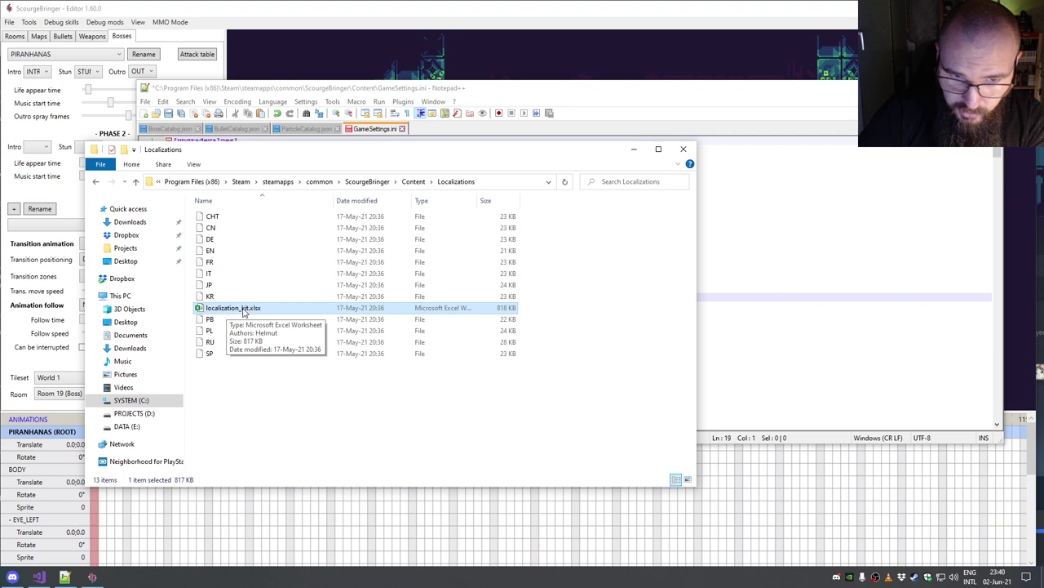
double_click(243, 309)
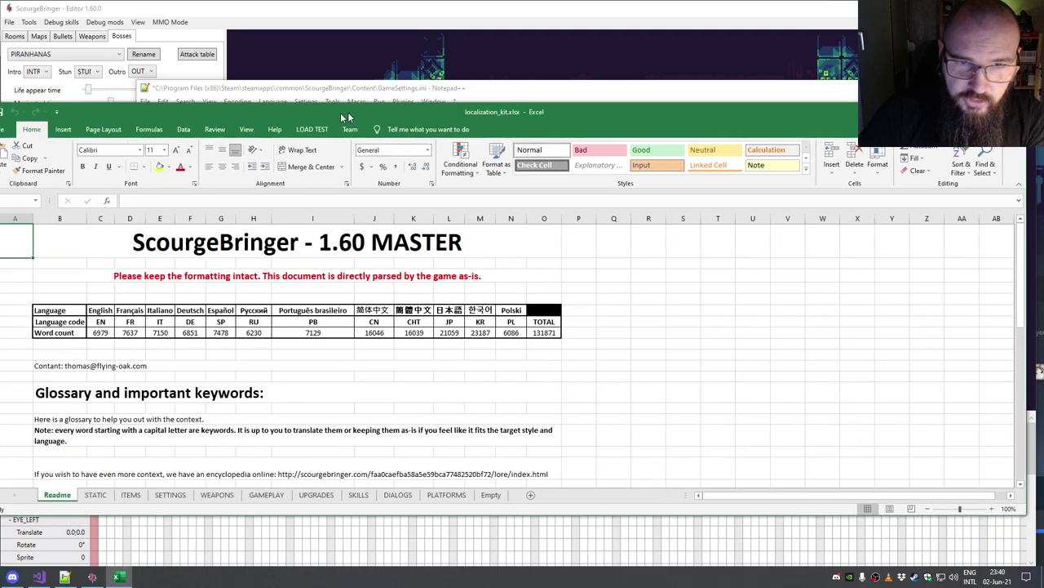
left_click_drag(344, 117, 359, 86)
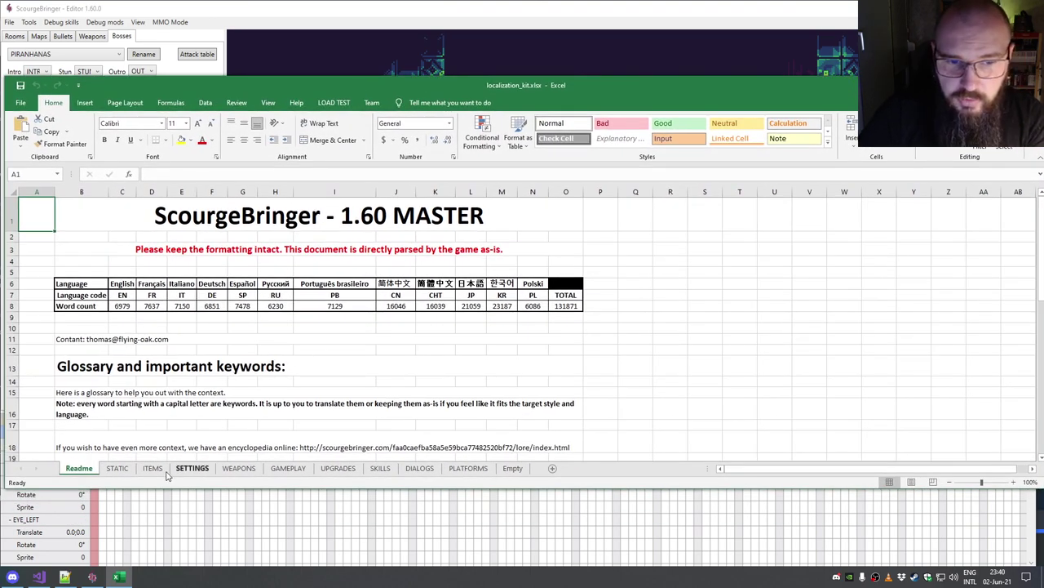
Step: Look through the SETTINGS sheet's string codes and translations down to the last entries and back to the first row
left_click(195, 469)
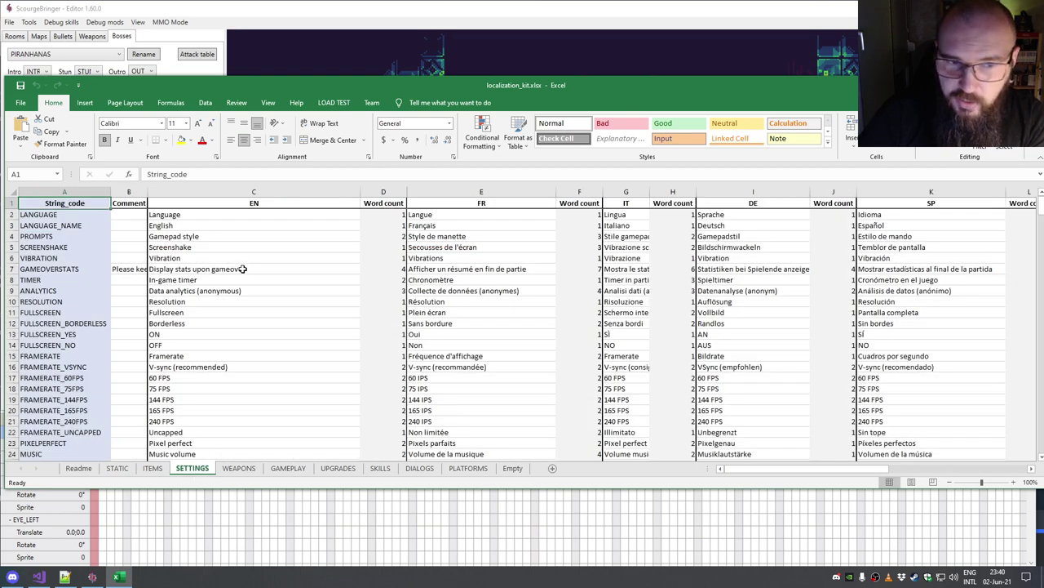
scroll(240, 283, "down", 17)
scroll(234, 289, "down", 7)
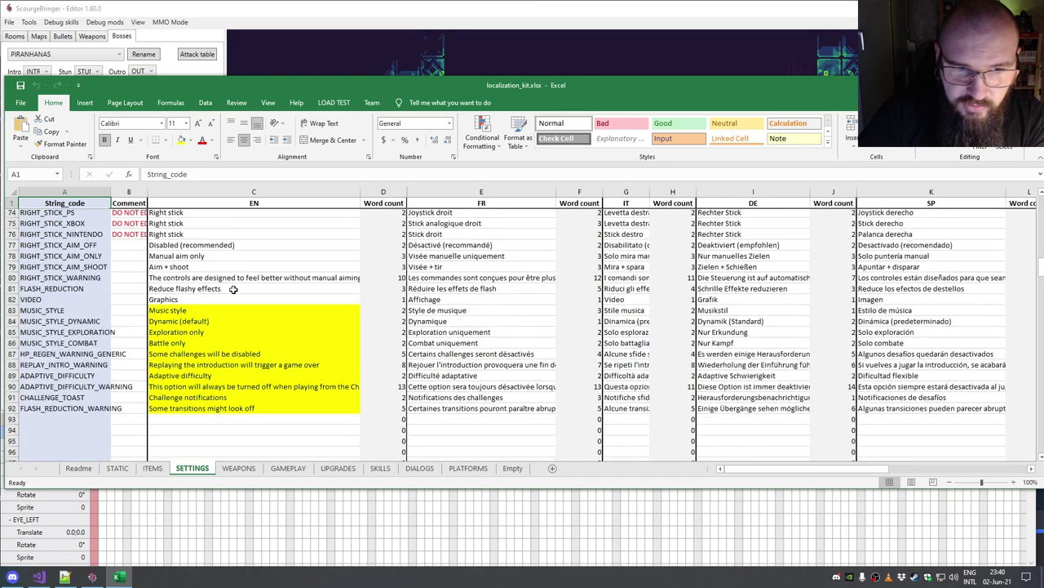
scroll(233, 289, "up", 17)
scroll(233, 289, "up", 7)
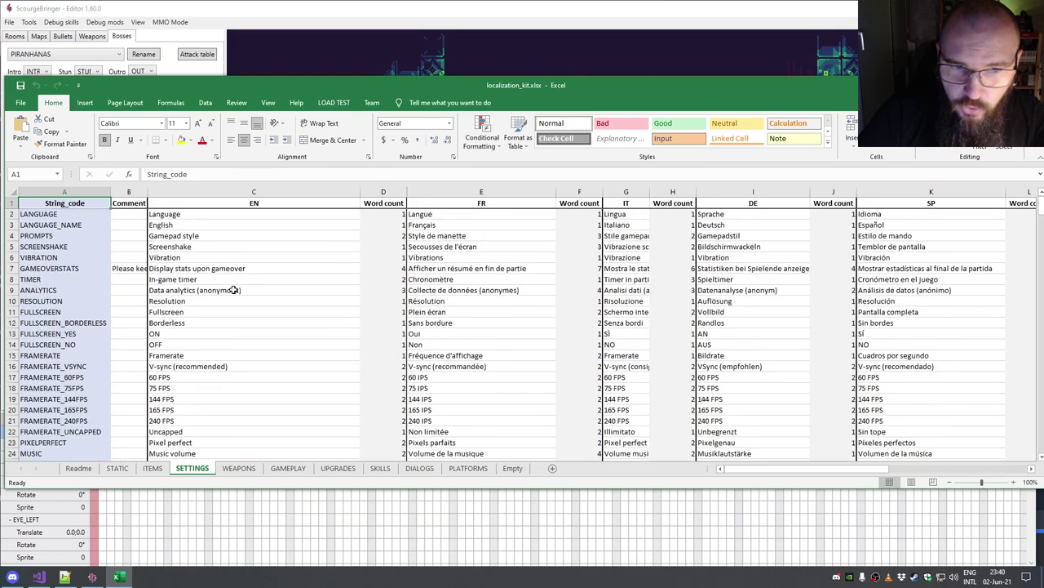
Step: Highlight the English strings in the EN column of the SETTINGS sheet to point out the translatable text
left_click_drag(741, 472, 661, 447)
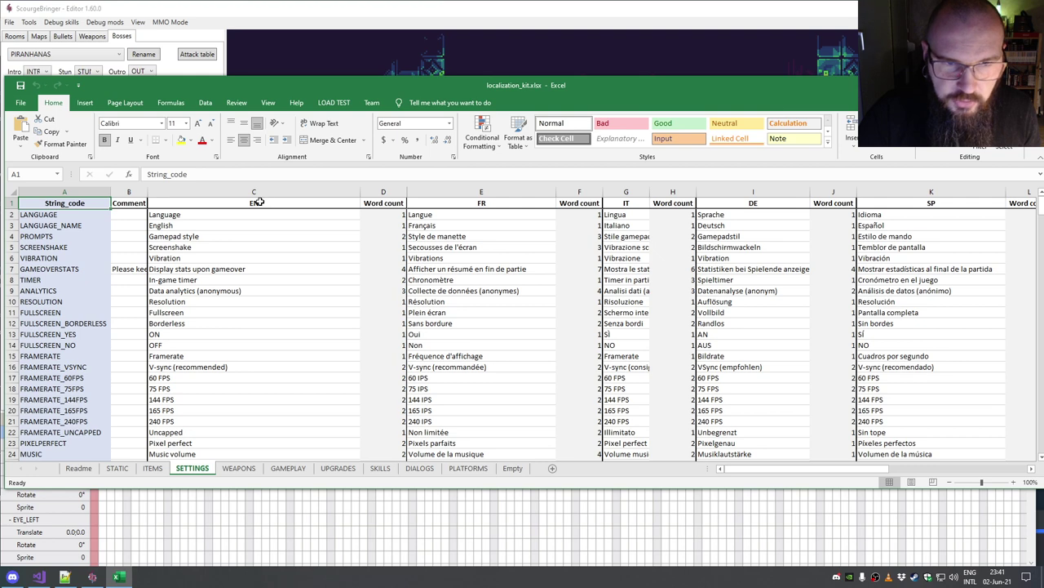
left_click_drag(258, 203, 236, 380)
left_click(236, 380)
scroll(238, 383, "up", 7)
scroll(238, 383, "up", 9)
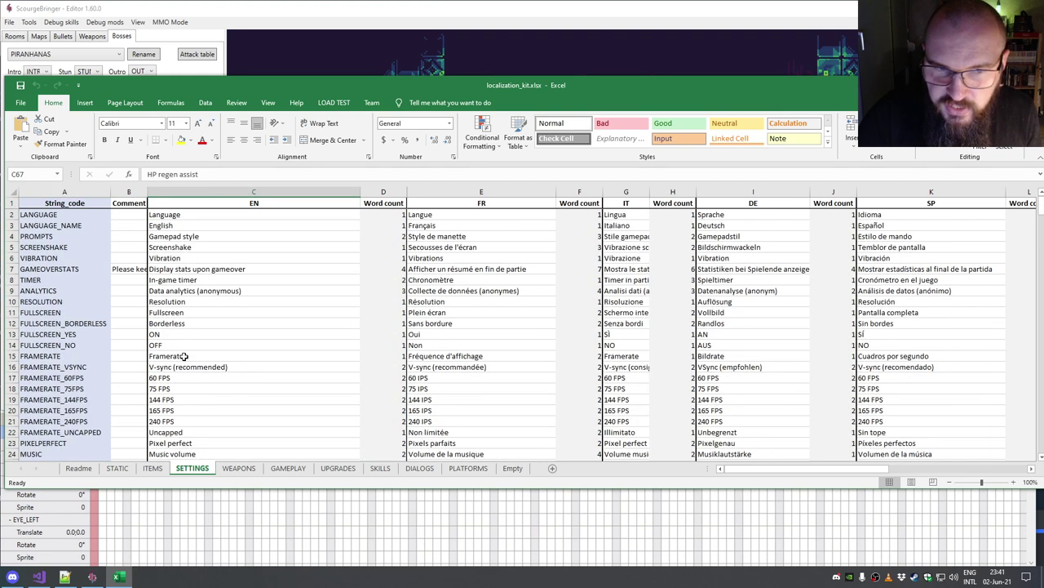
left_click_drag(194, 214, 217, 406)
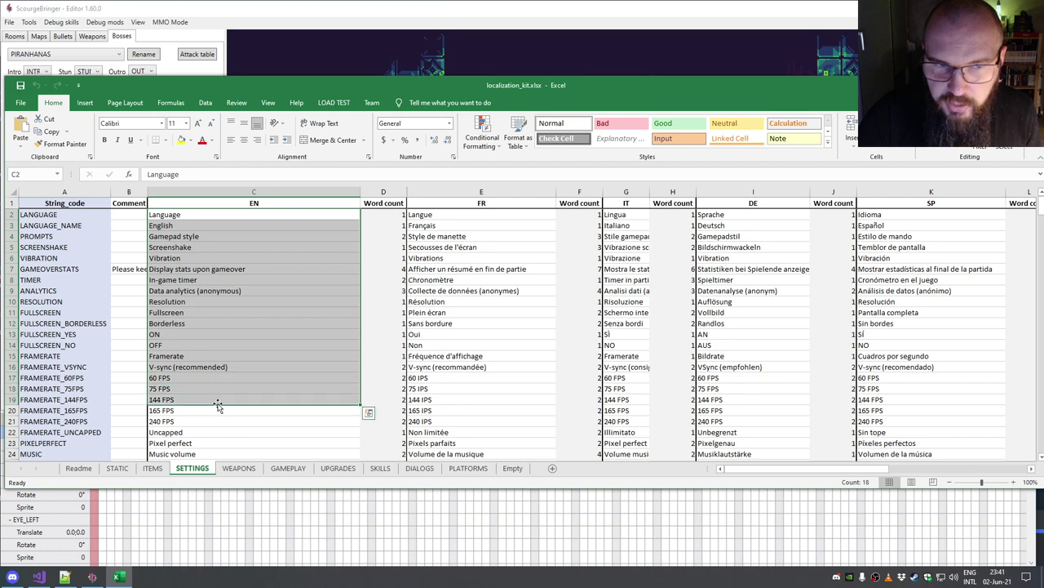
left_click(233, 391)
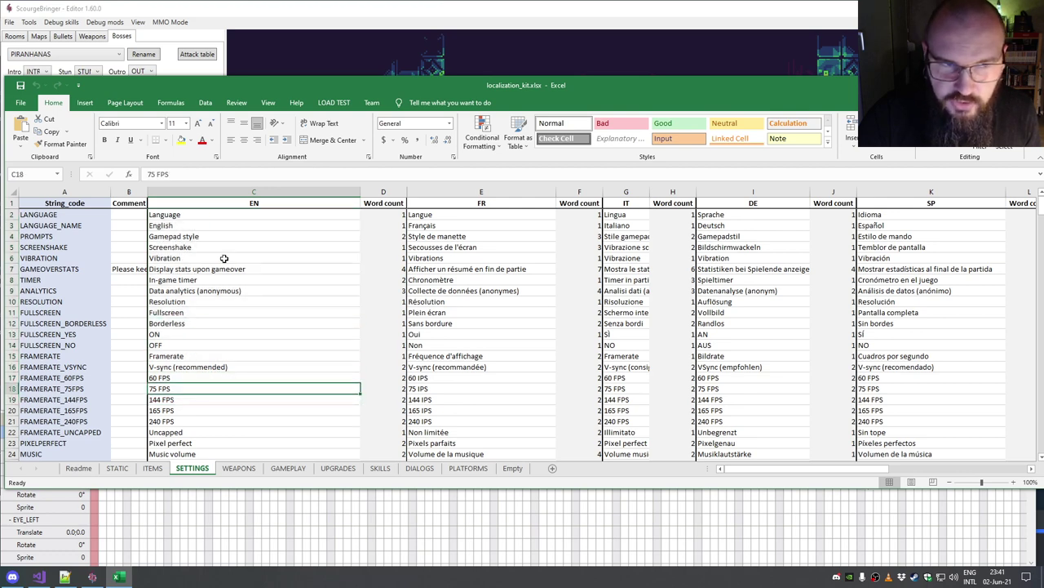
Step: Close the localization_kit.xlsx workbook, switch to the ScourgeBringer editor and point out its Save localizations command
double_click(597, 83)
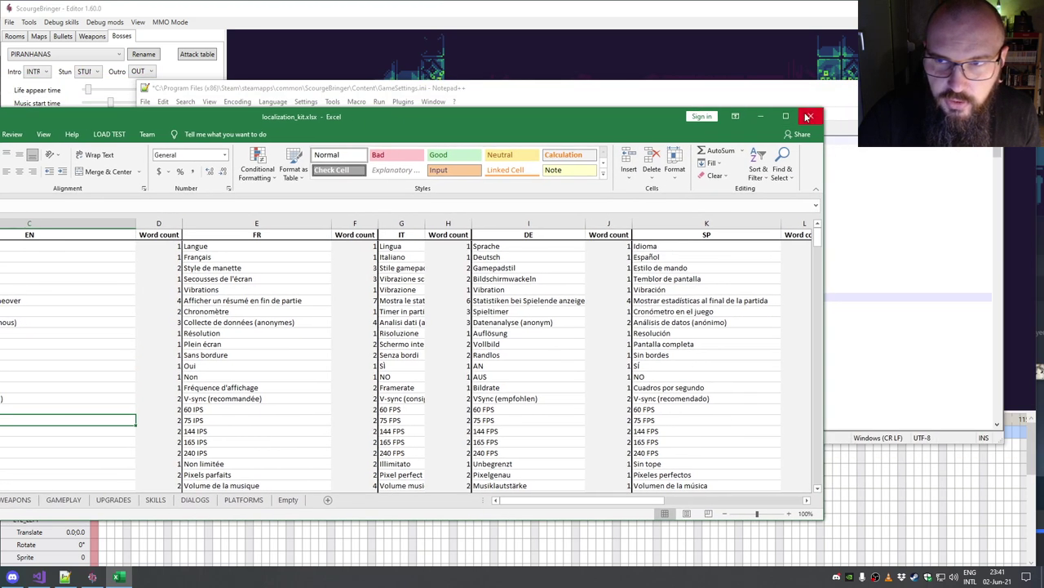
left_click(812, 118)
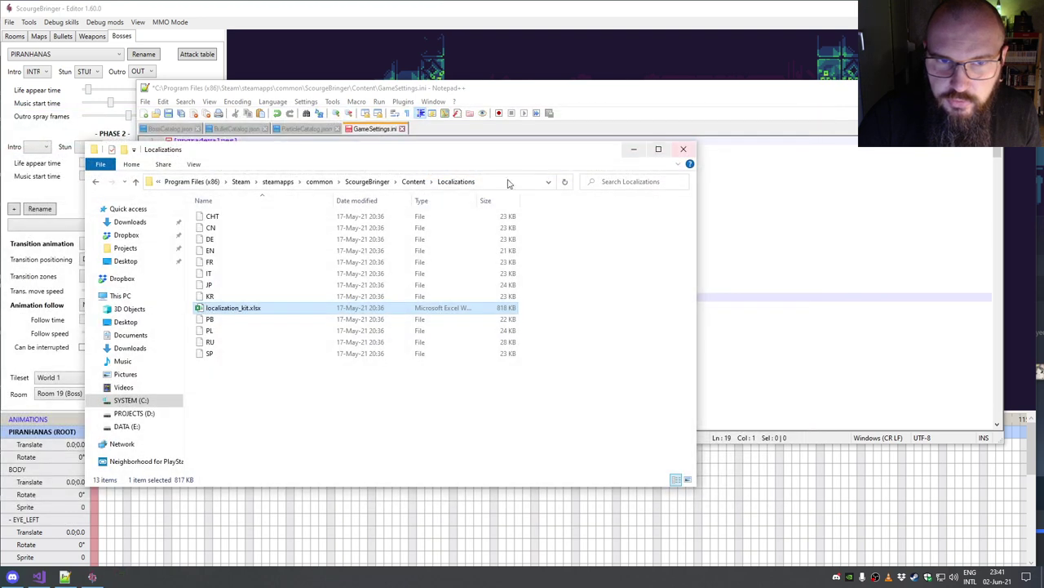
left_click(261, 391)
left_click(215, 23)
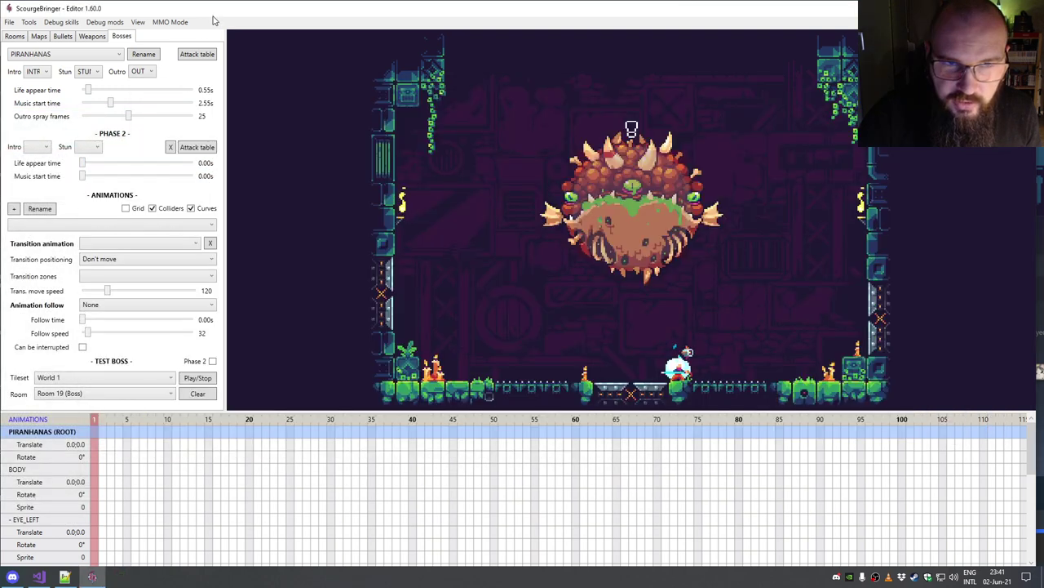
left_click(9, 22)
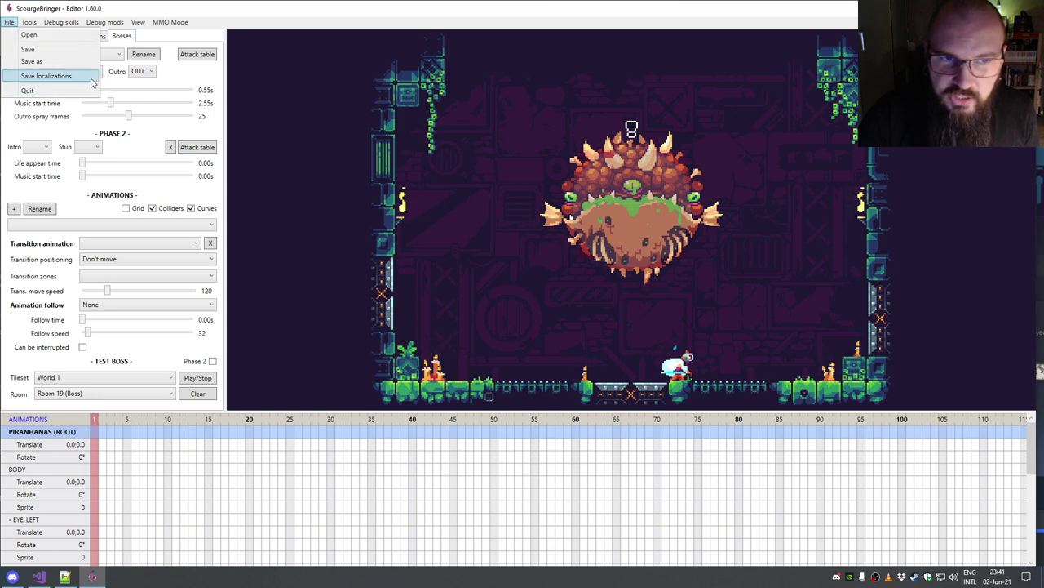
left_click(17, 81)
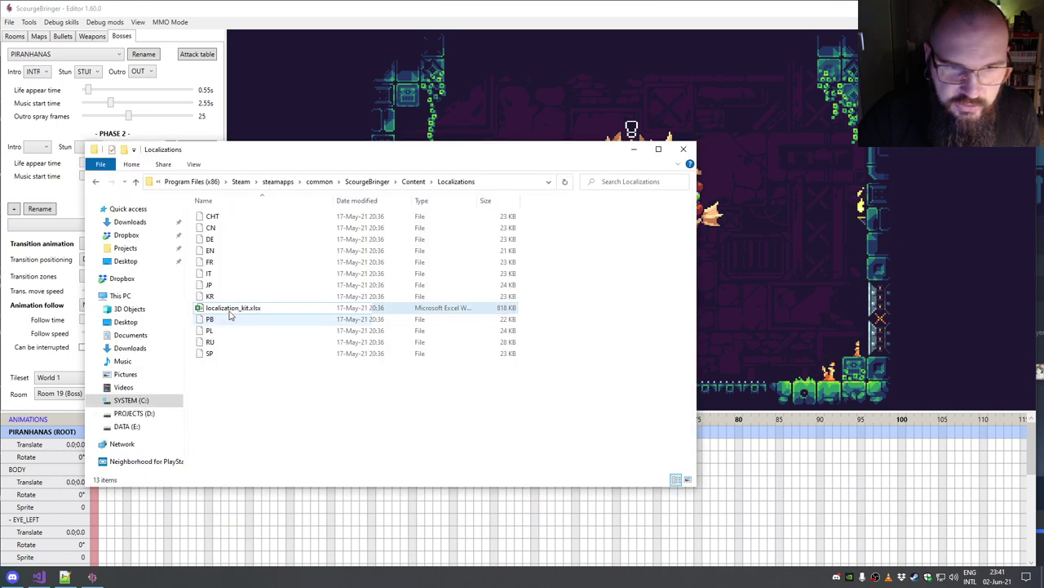
Step: Highlight the language files in the Localizations folder, first CHT to KR, PB to SP, and CHT to KR again
left_click_drag(193, 216, 258, 303)
left_click_drag(243, 402, 195, 315)
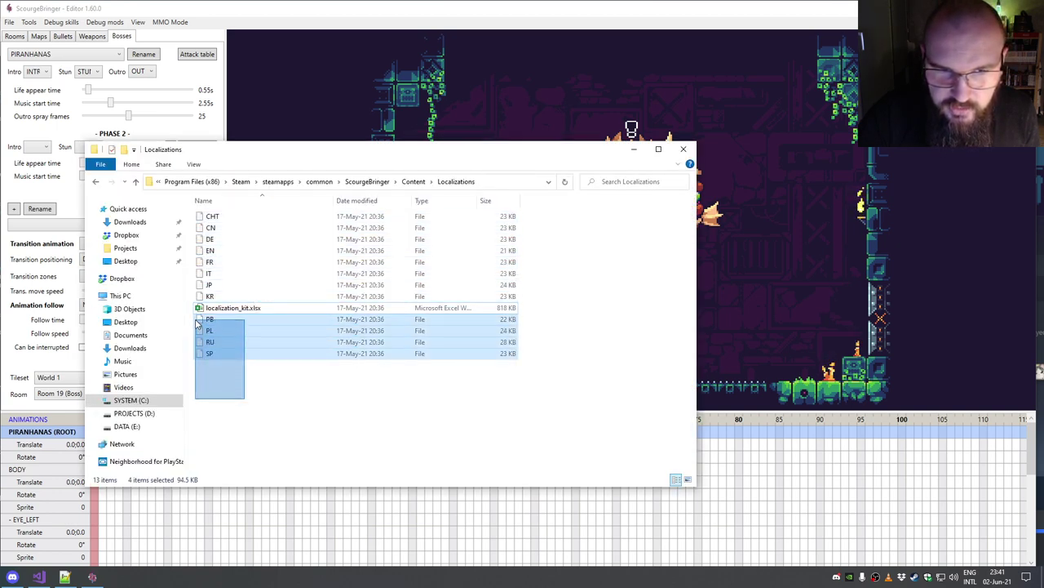
left_click_drag(195, 214, 232, 300)
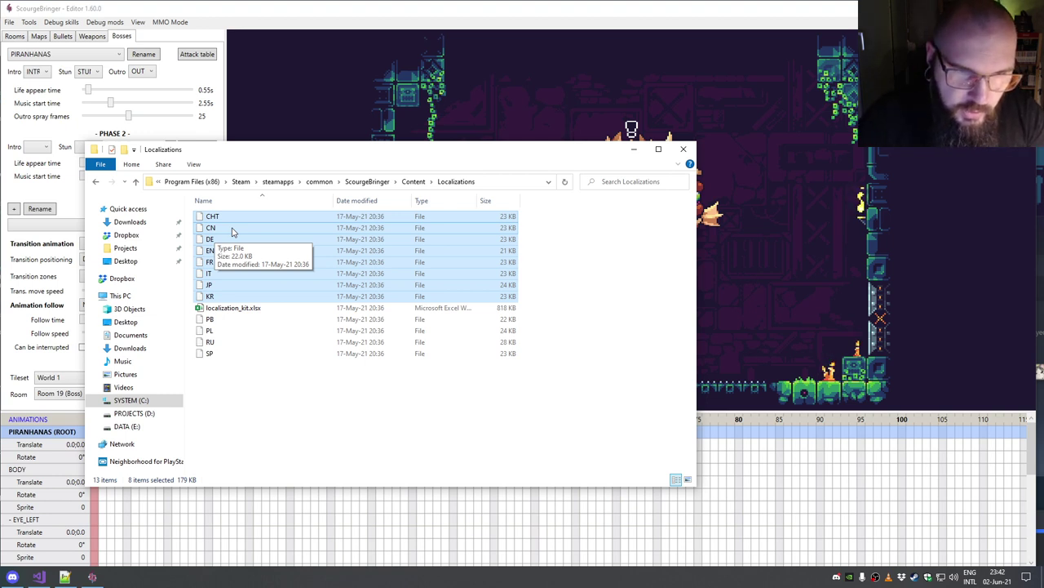
Step: Go up to the Content folder, look through its folders and data files, and switch back to the ScourgeBringer editor
key("alt+Up")
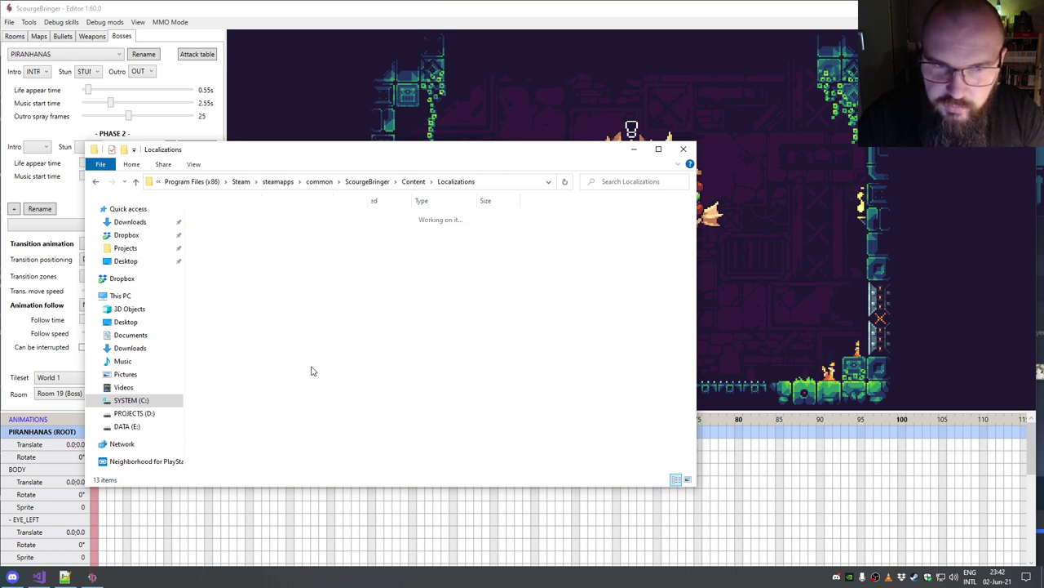
scroll(317, 379, "down", 4)
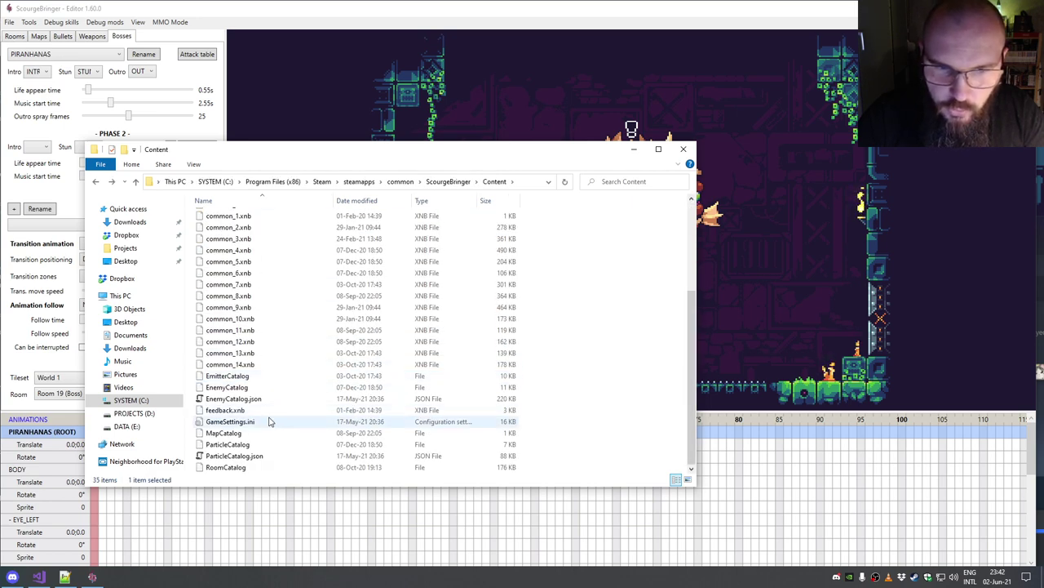
scroll(269, 420, "up", 4)
scroll(269, 421, "down", 4)
scroll(270, 420, "up", 4)
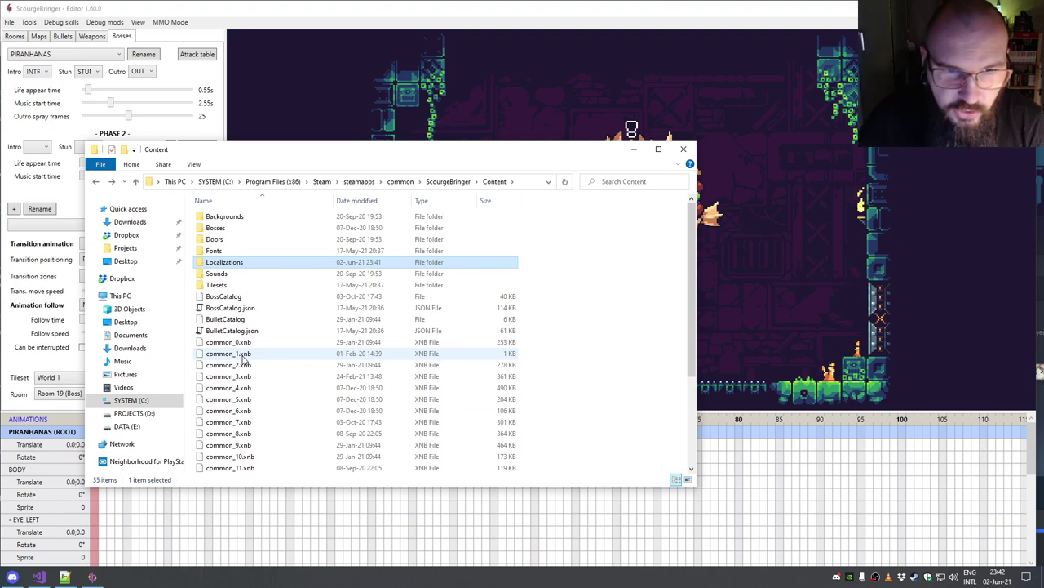
left_click(70, 201)
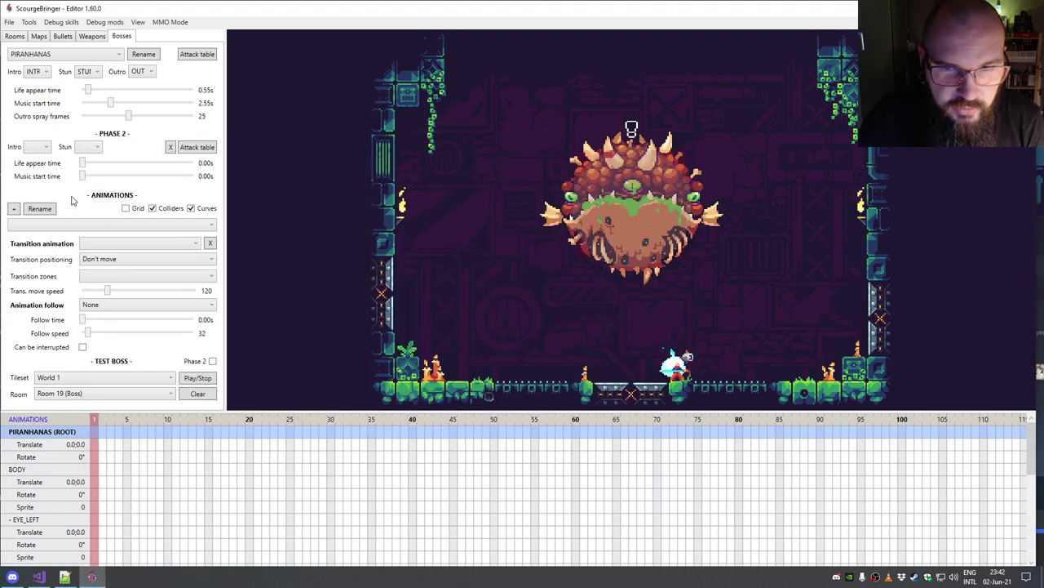